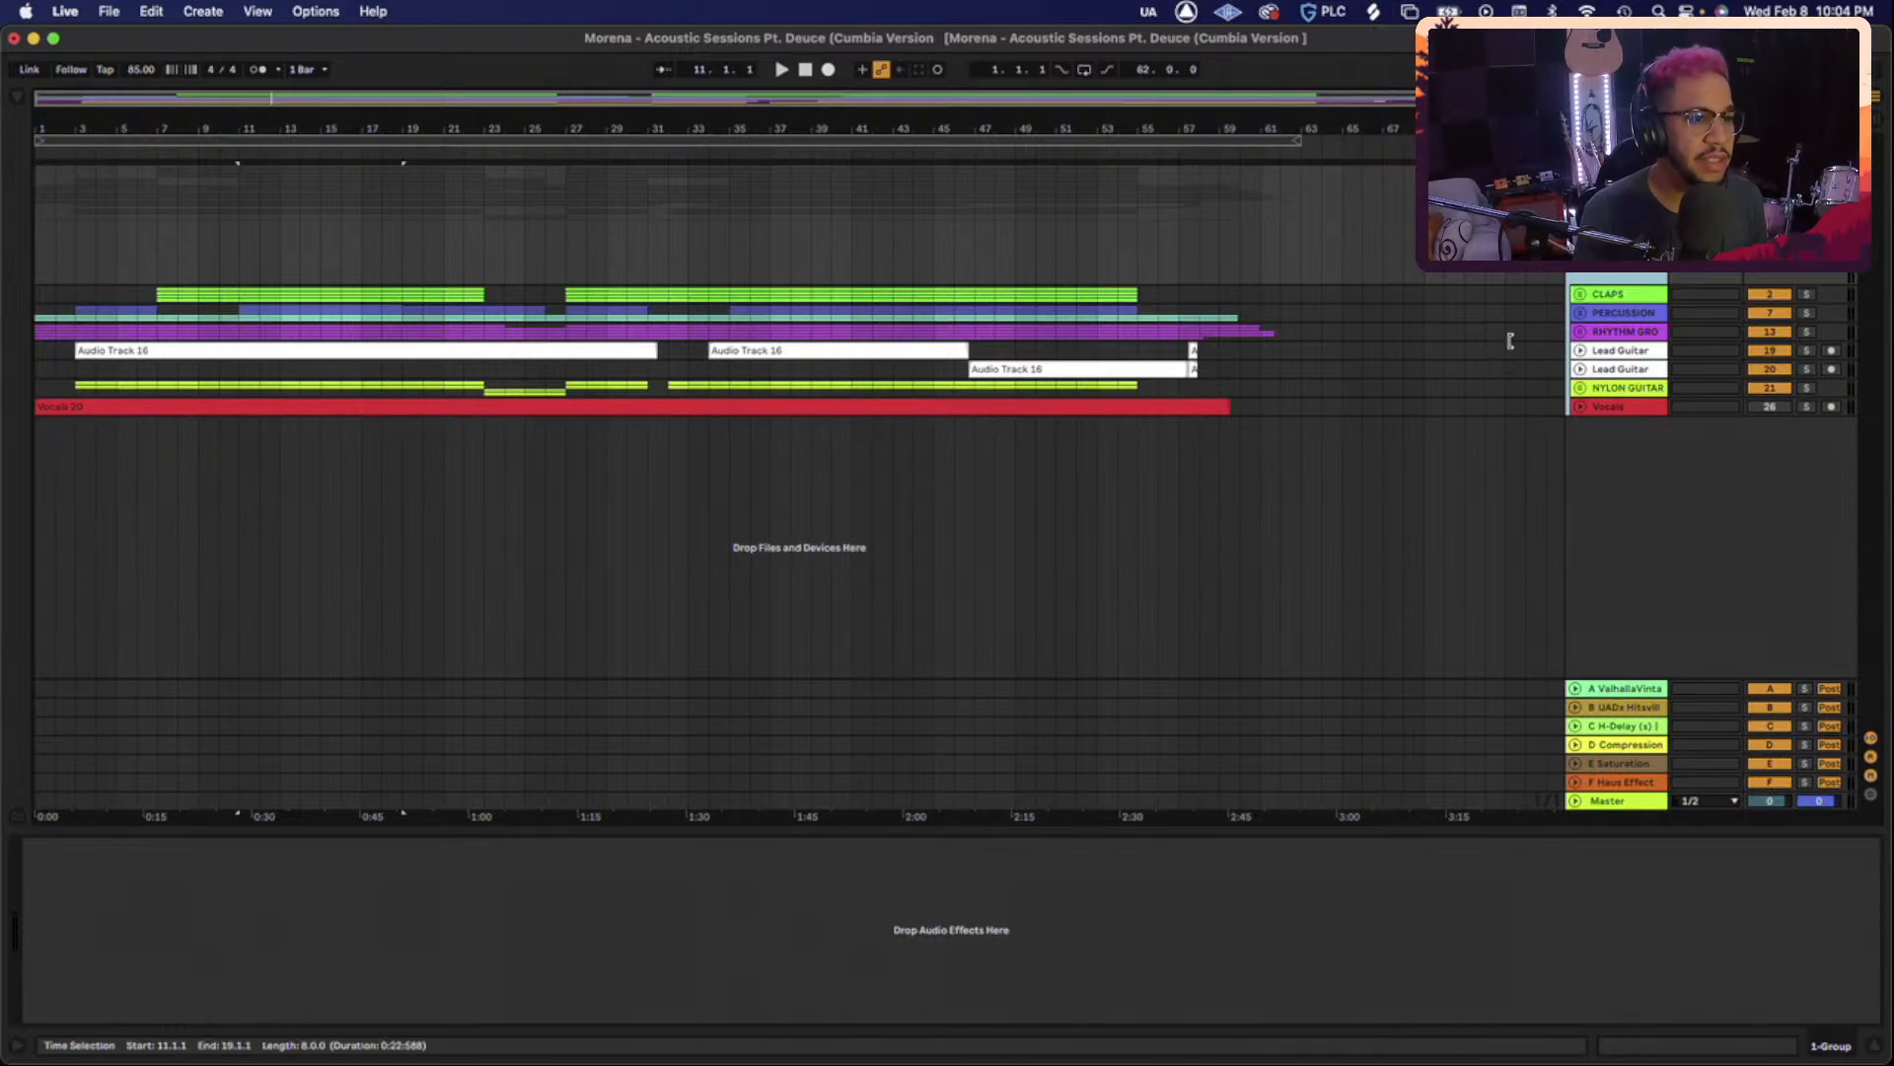
Play the song from bar 1 and set the Vocals track volume to -10.0 dB.
{"action": "left_click", "coordinate": [1768, 406]}
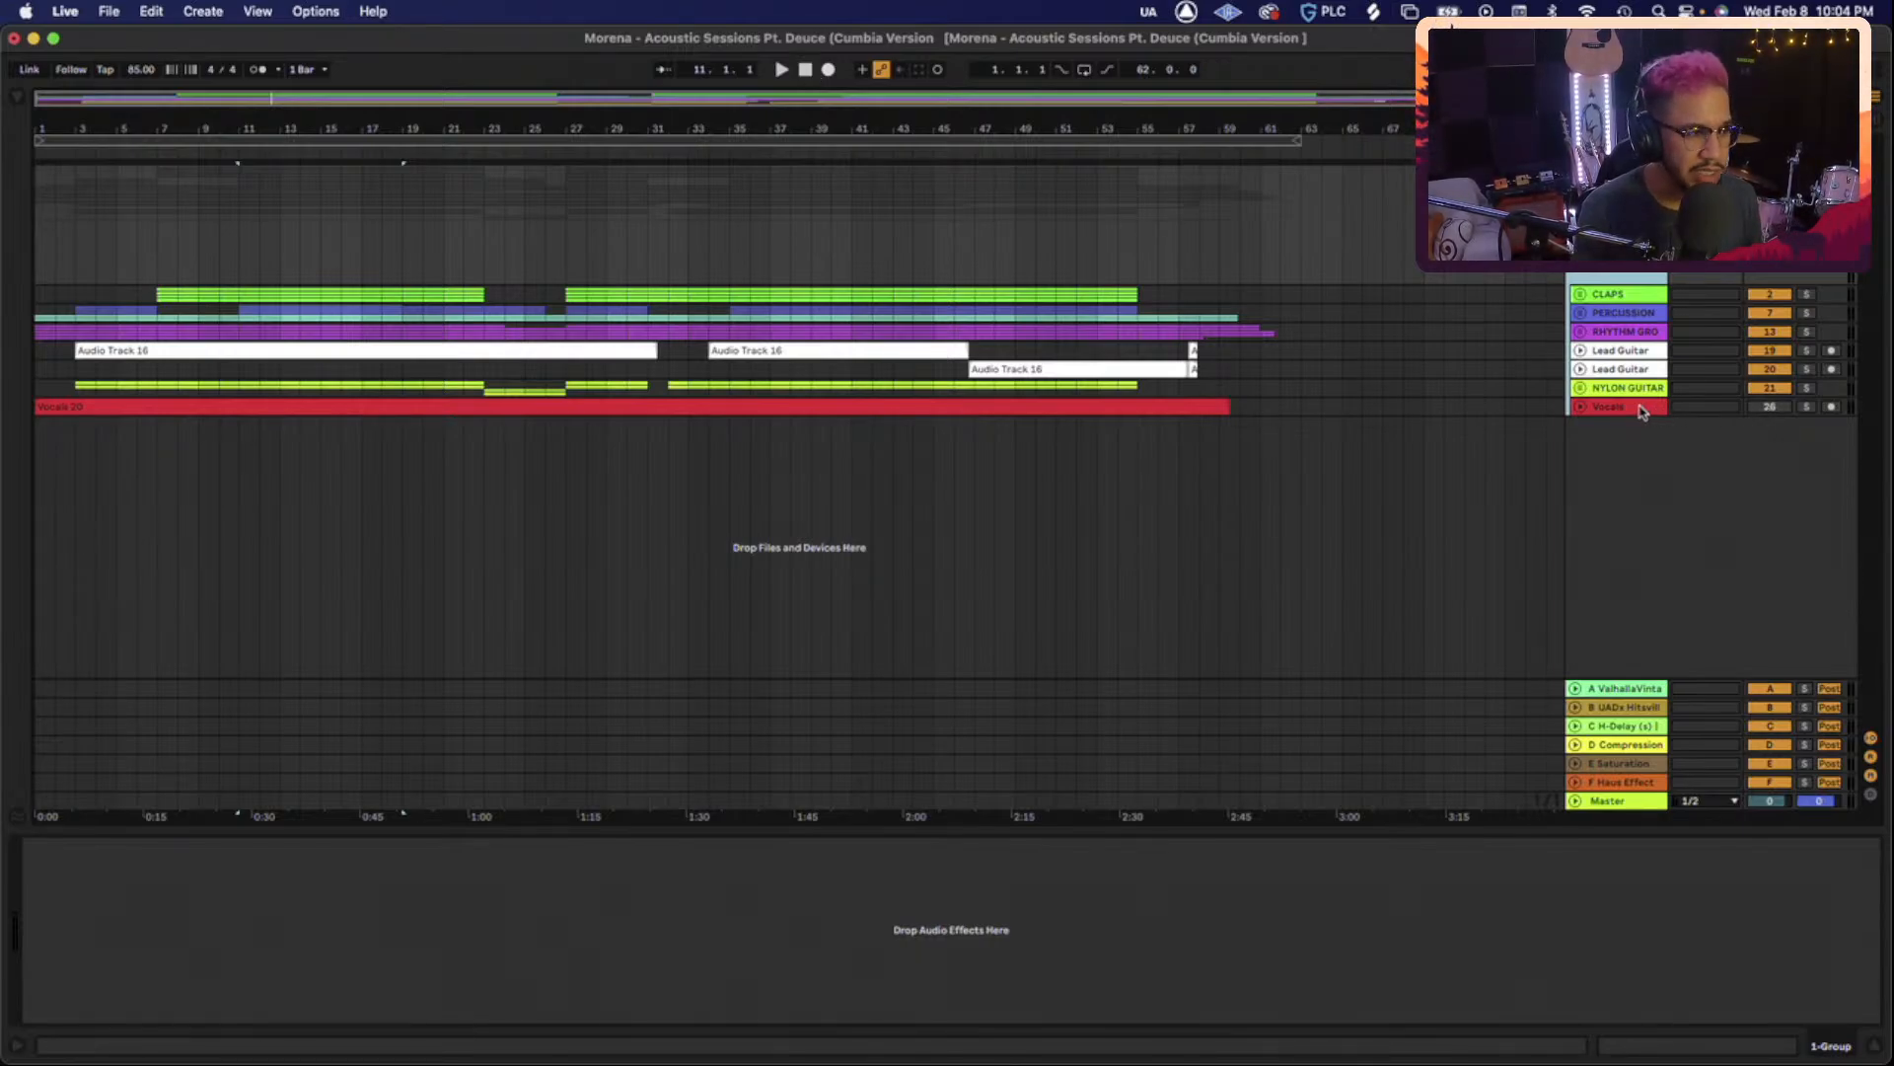
{"action": "left_click", "coordinate": [1770, 407]}
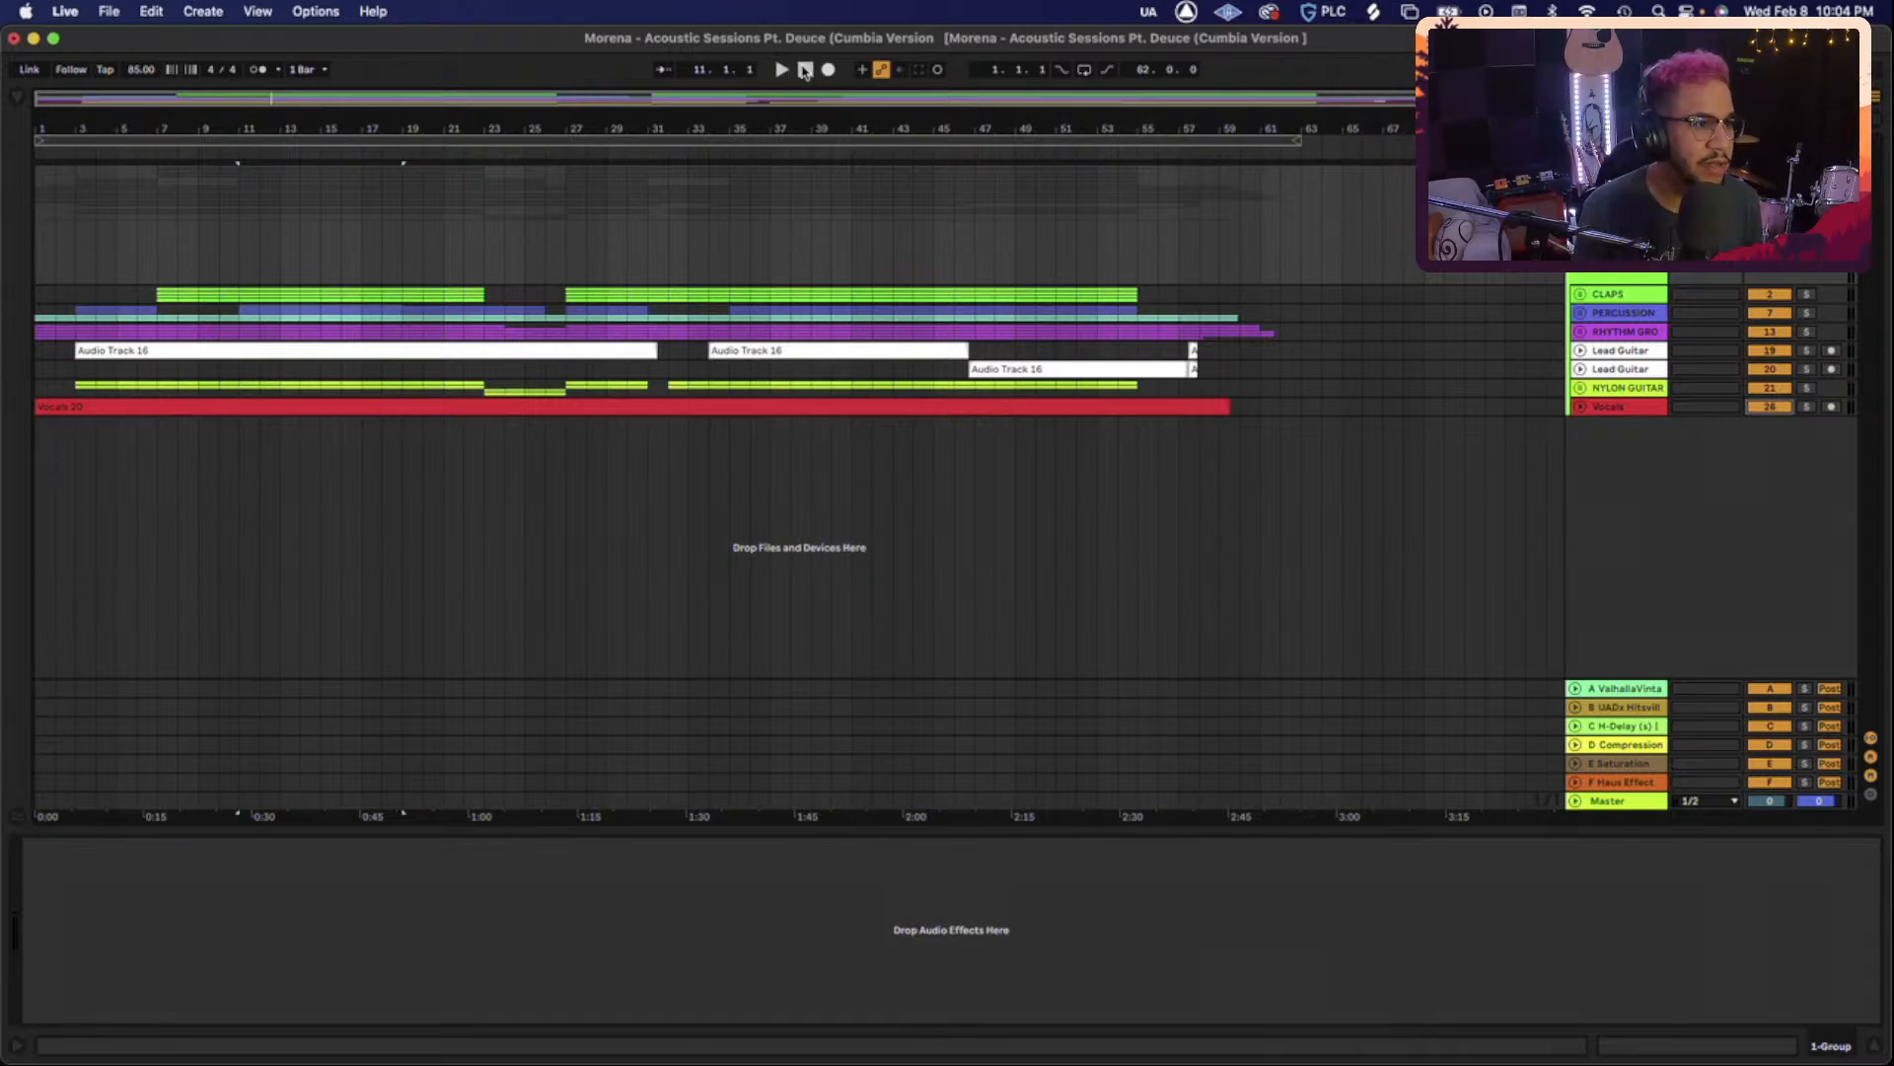
{"action": "left_click", "coordinate": [805, 70]}
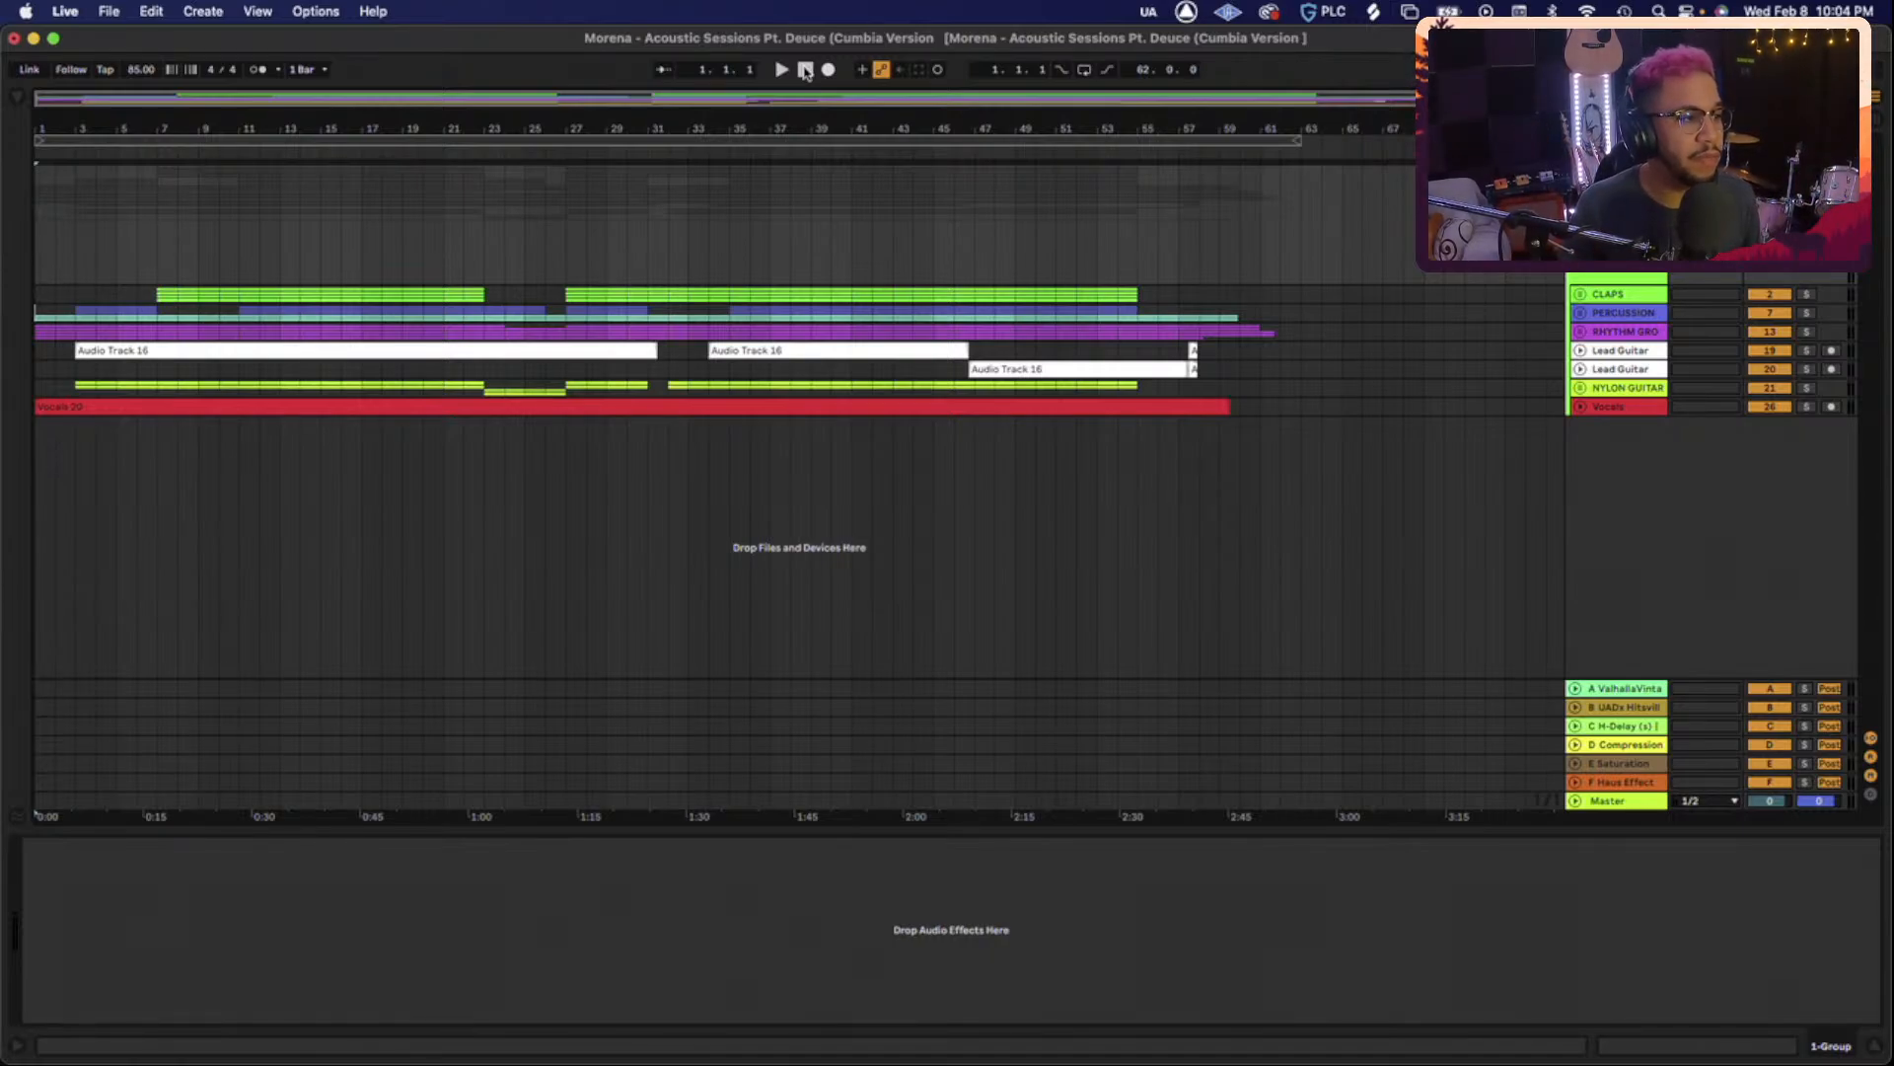
{"action": "key", "text": "space"}
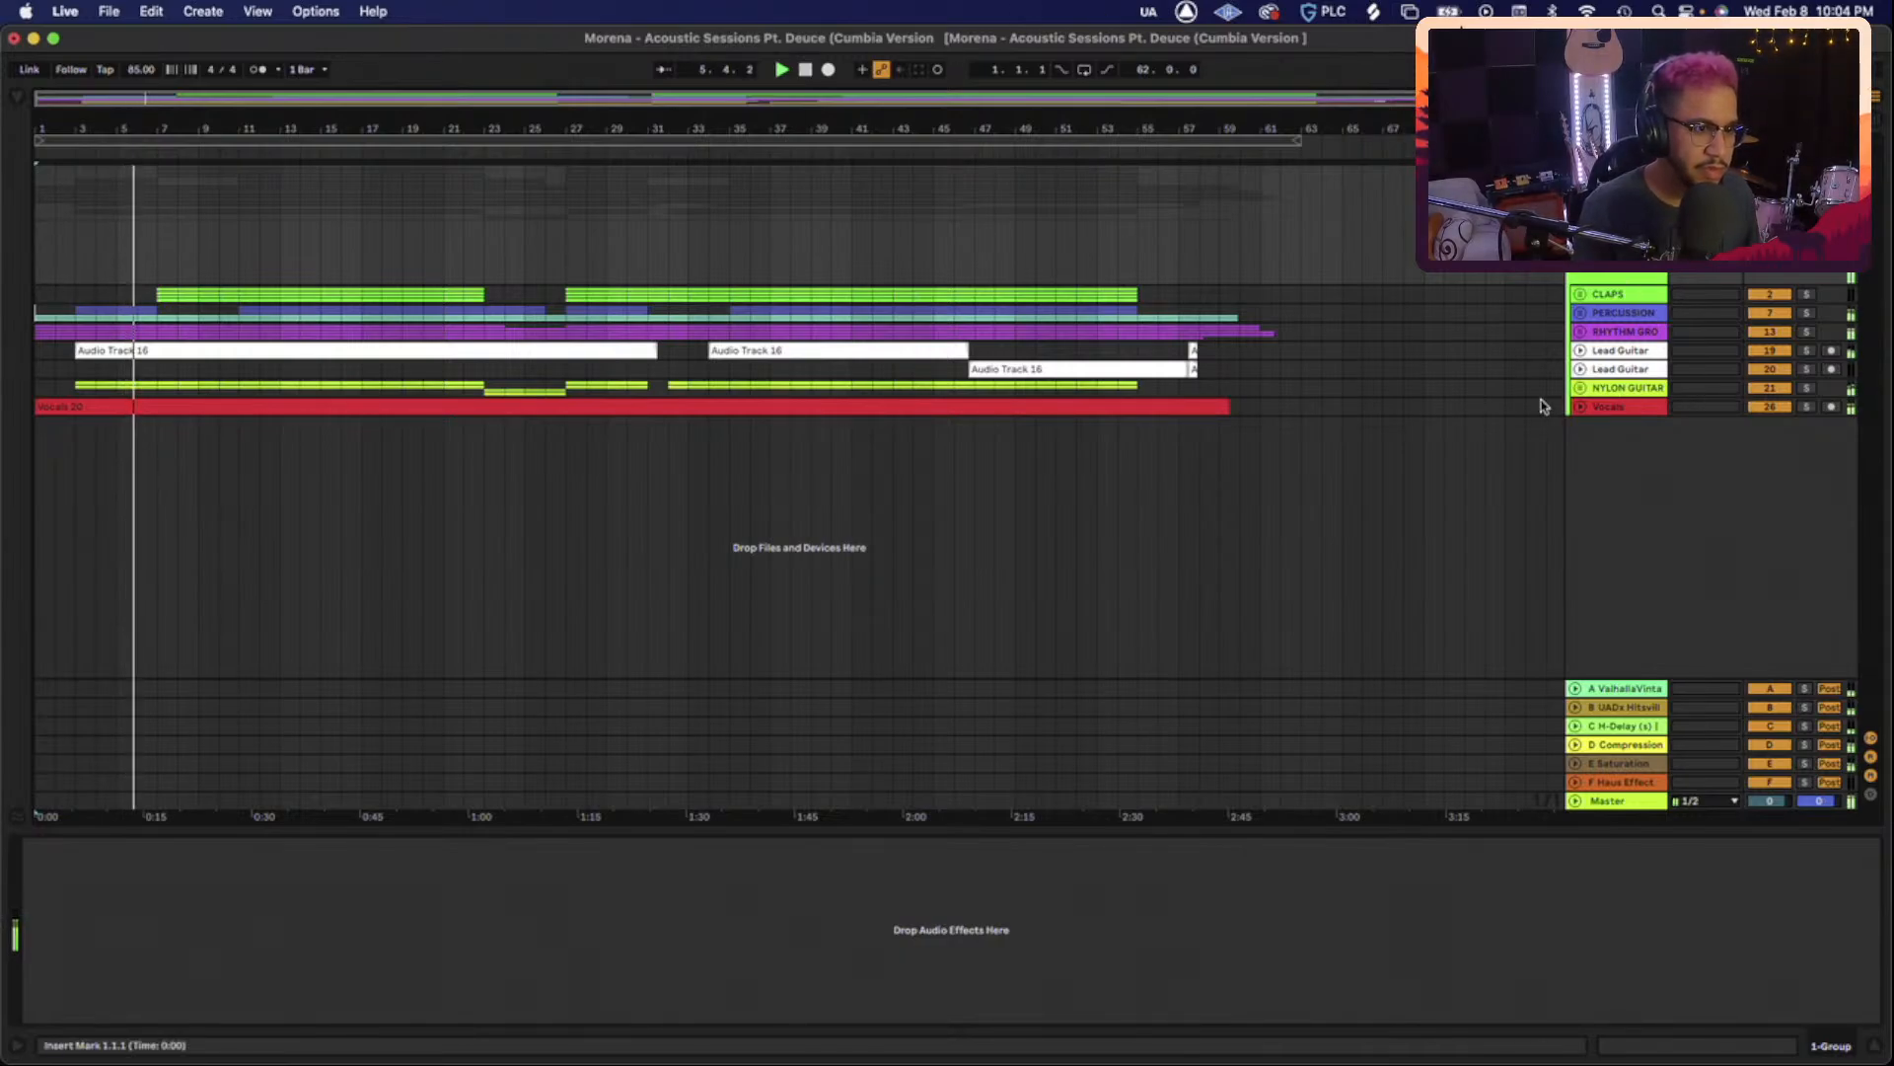
{"action": "left_click", "coordinate": [1581, 405]}
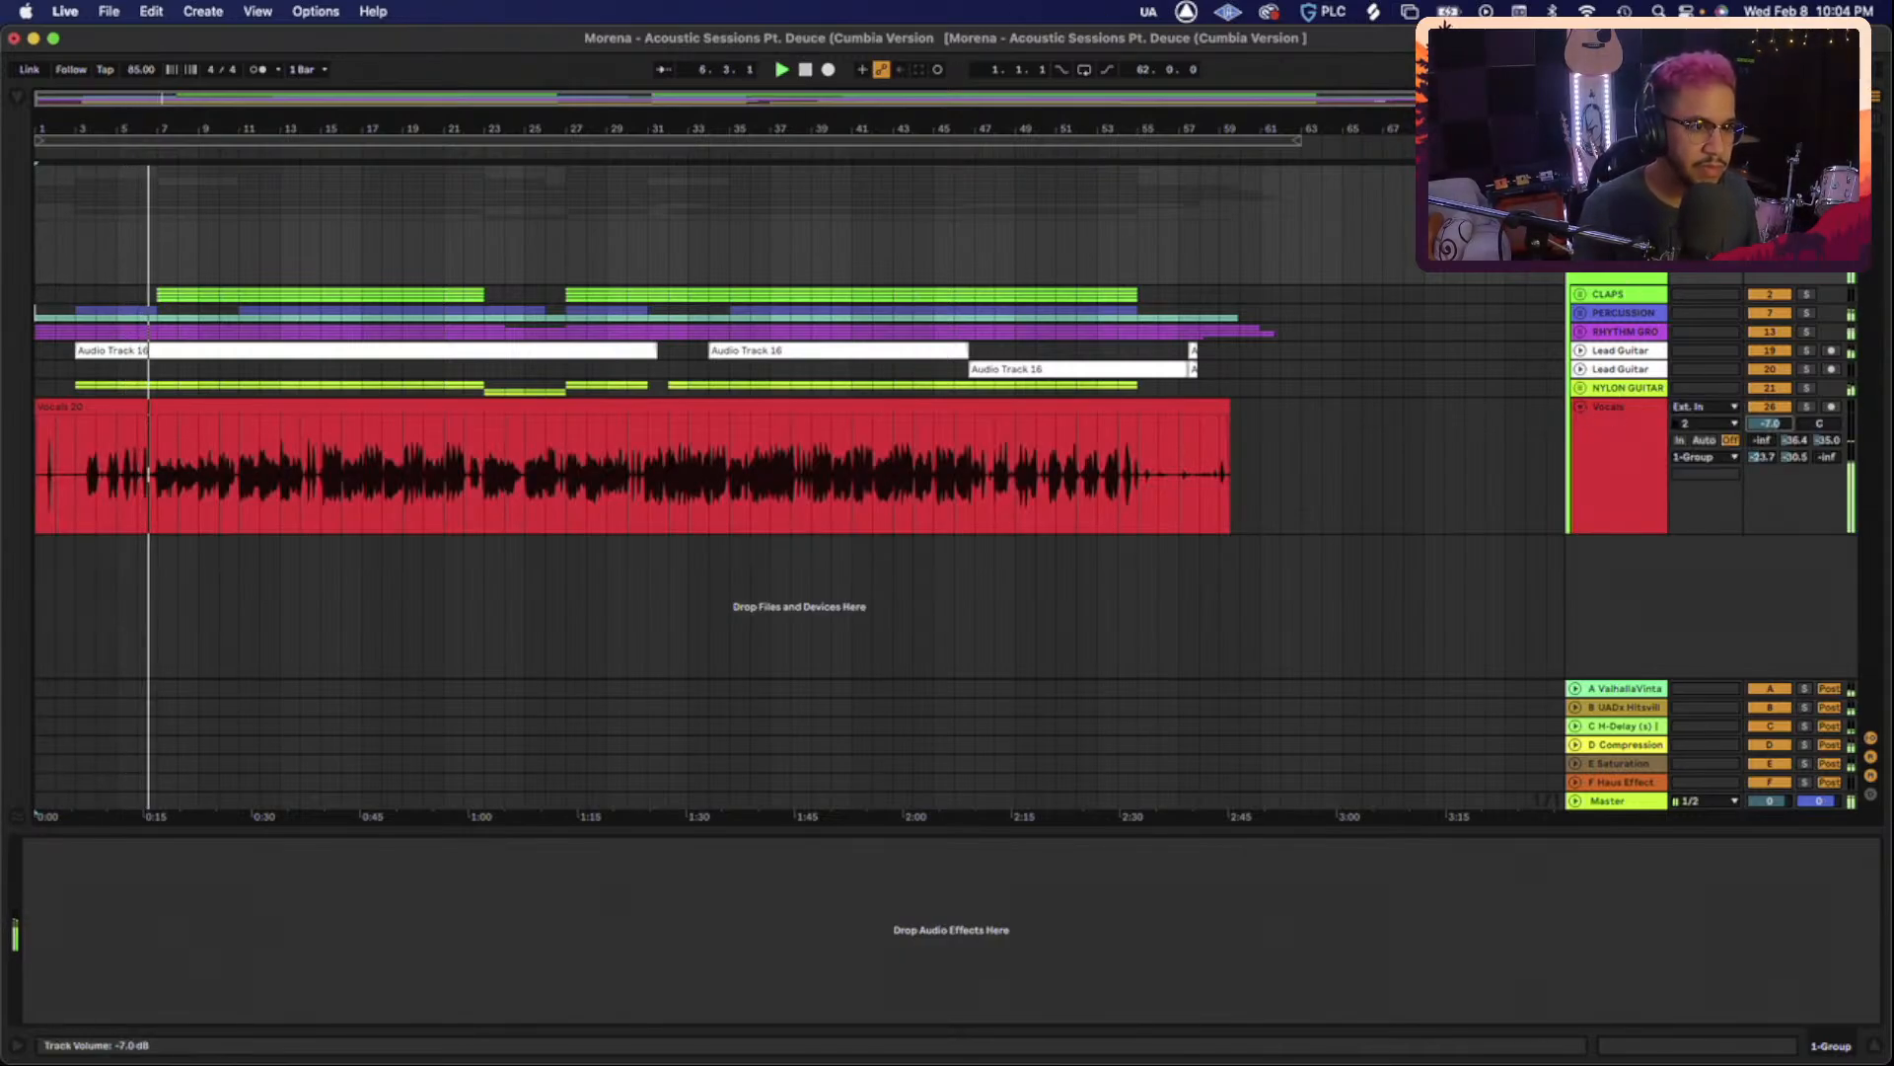
{"action": "left_click_drag", "start_coordinate": [1770, 424], "coordinate": [1773, 431]}
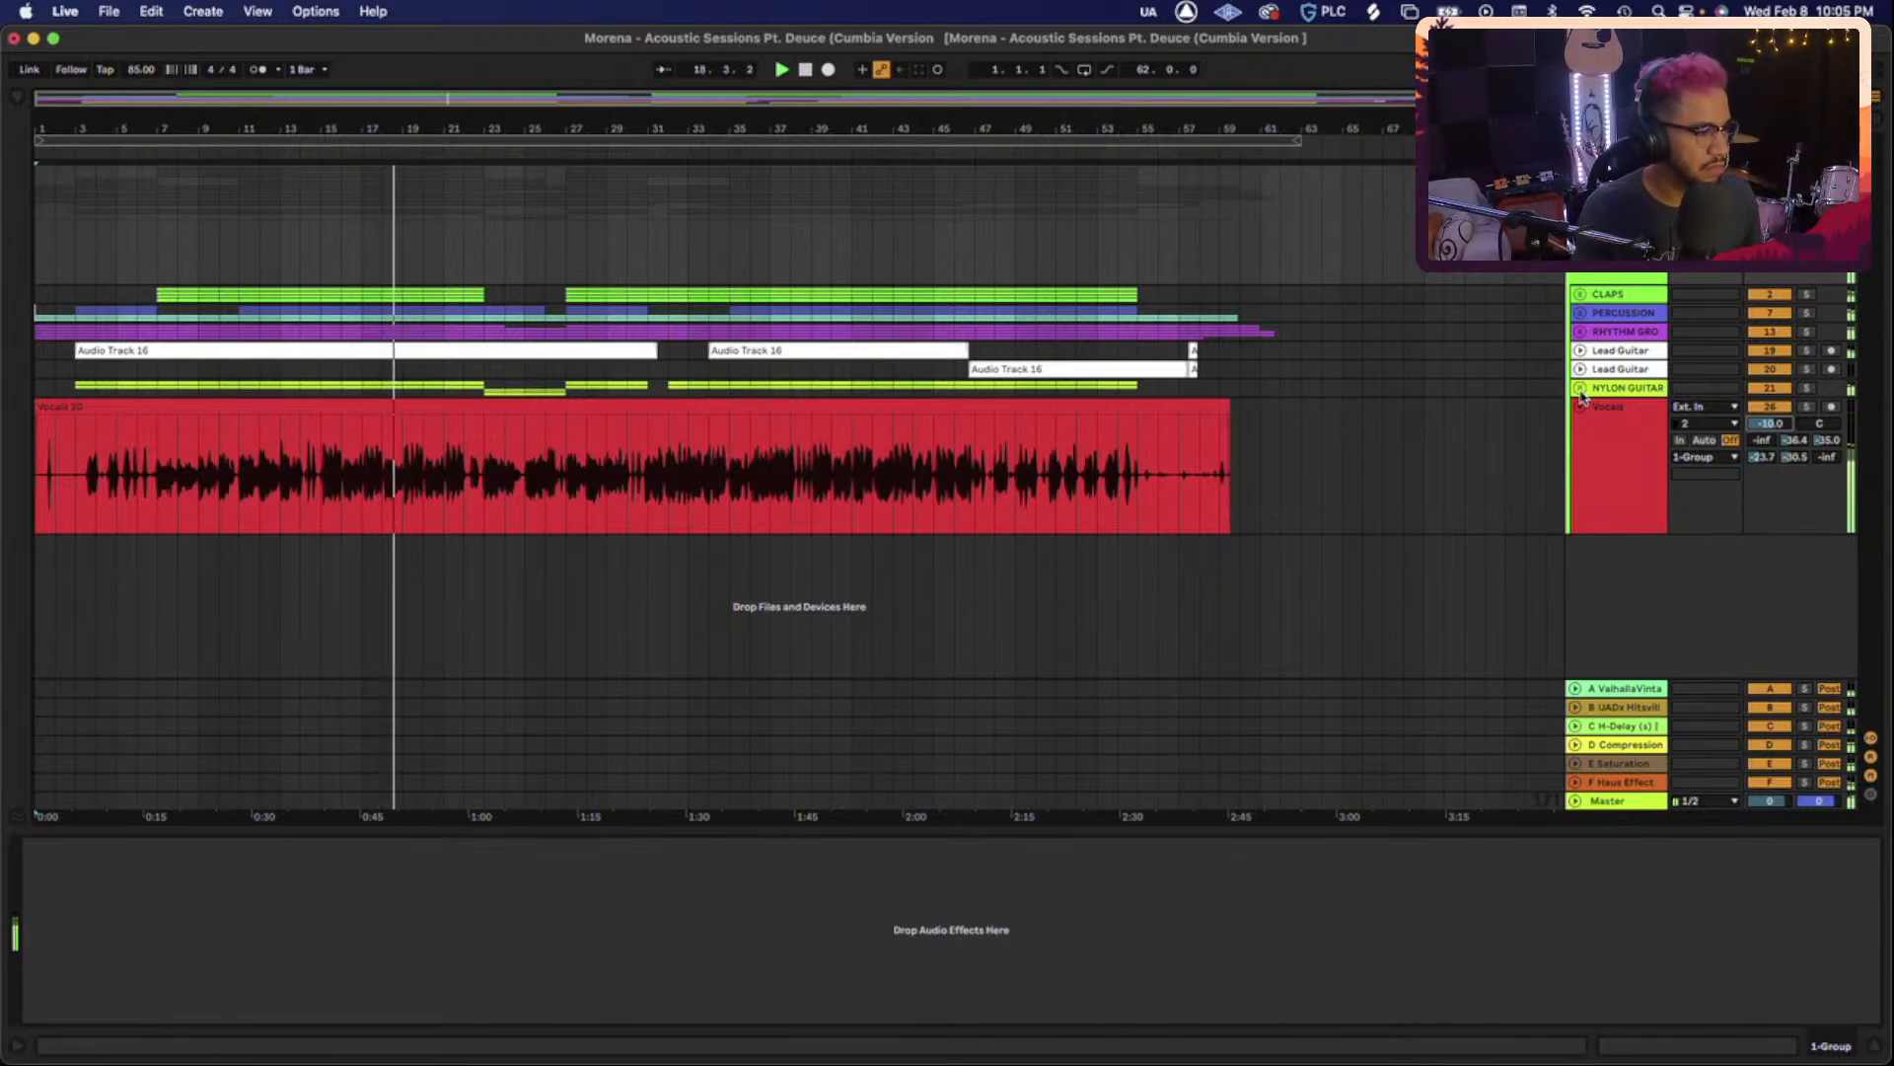
Unfold the CLAPS and PERCUSSION groups to show their individual tracks.
{"action": "left_click", "coordinate": [1597, 292]}
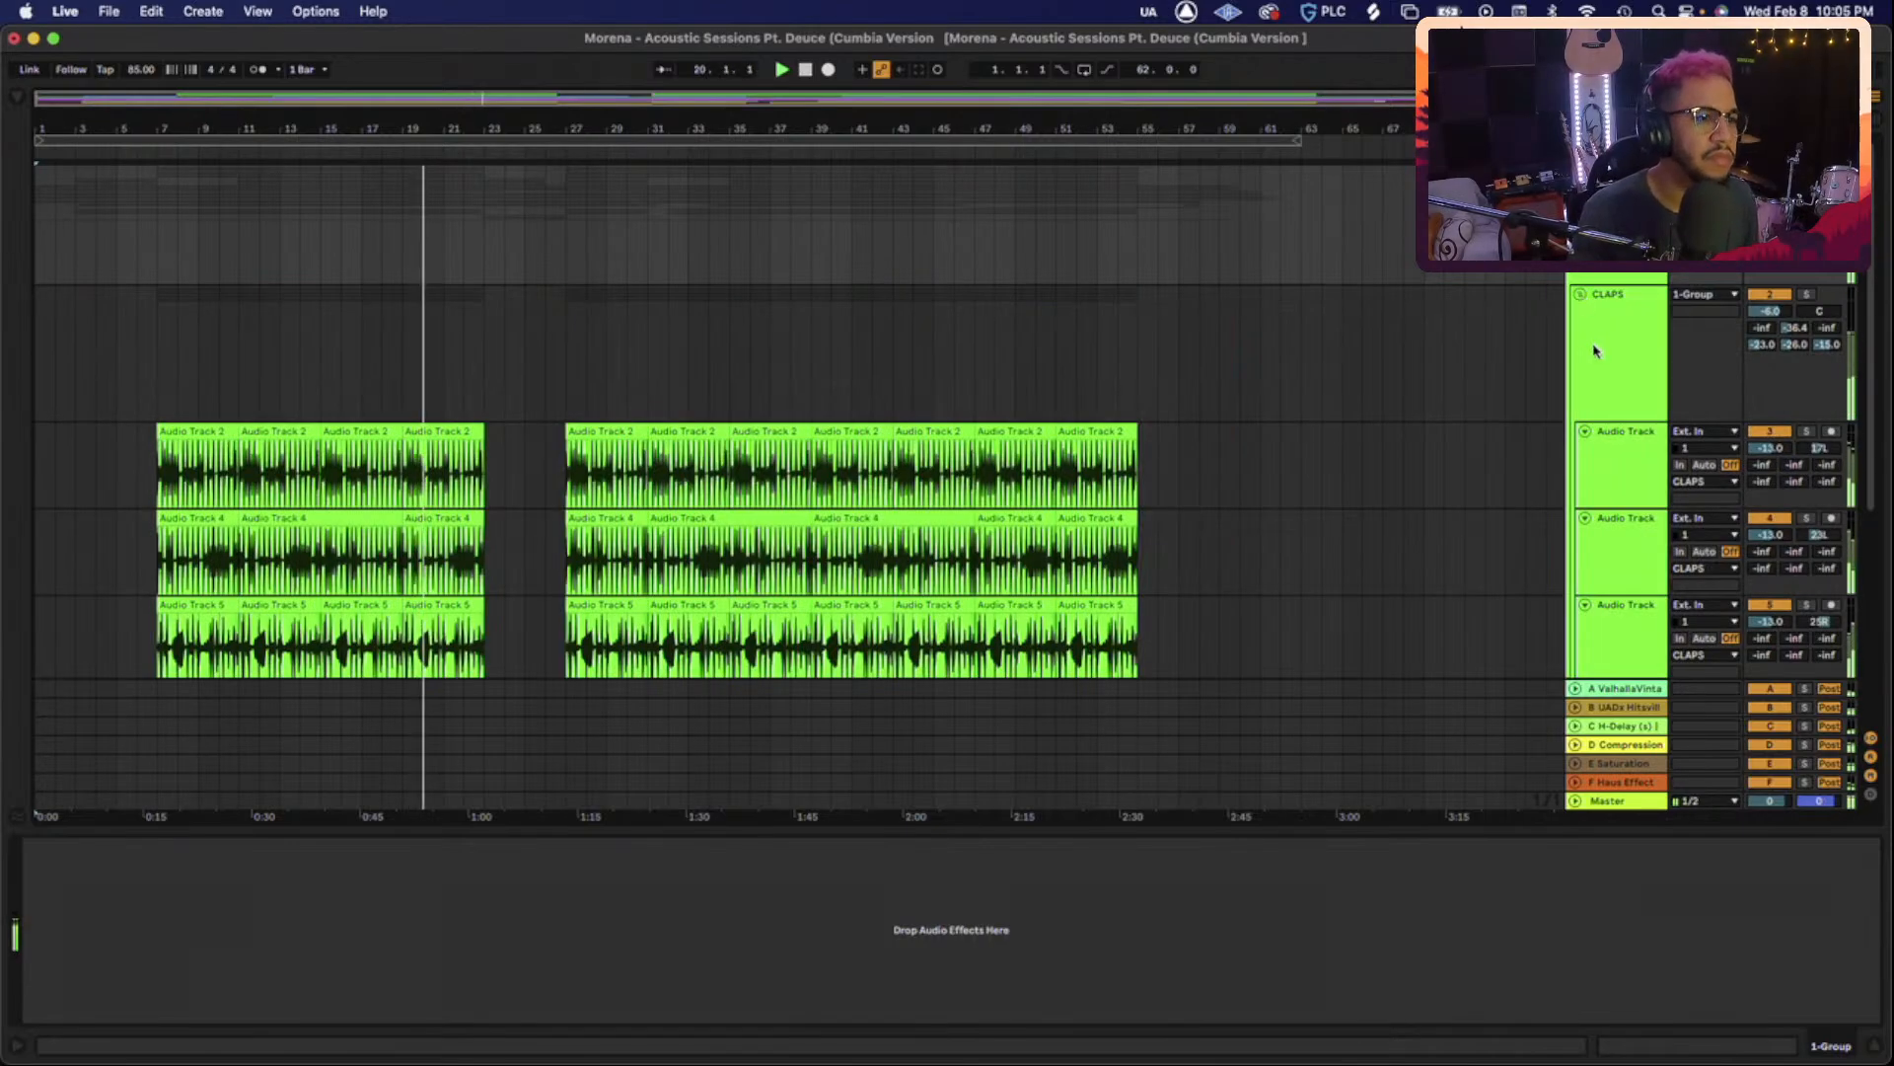
{"action": "scroll", "coordinate": [1595, 350], "scroll_direction": "down", "scroll_amount": 10}
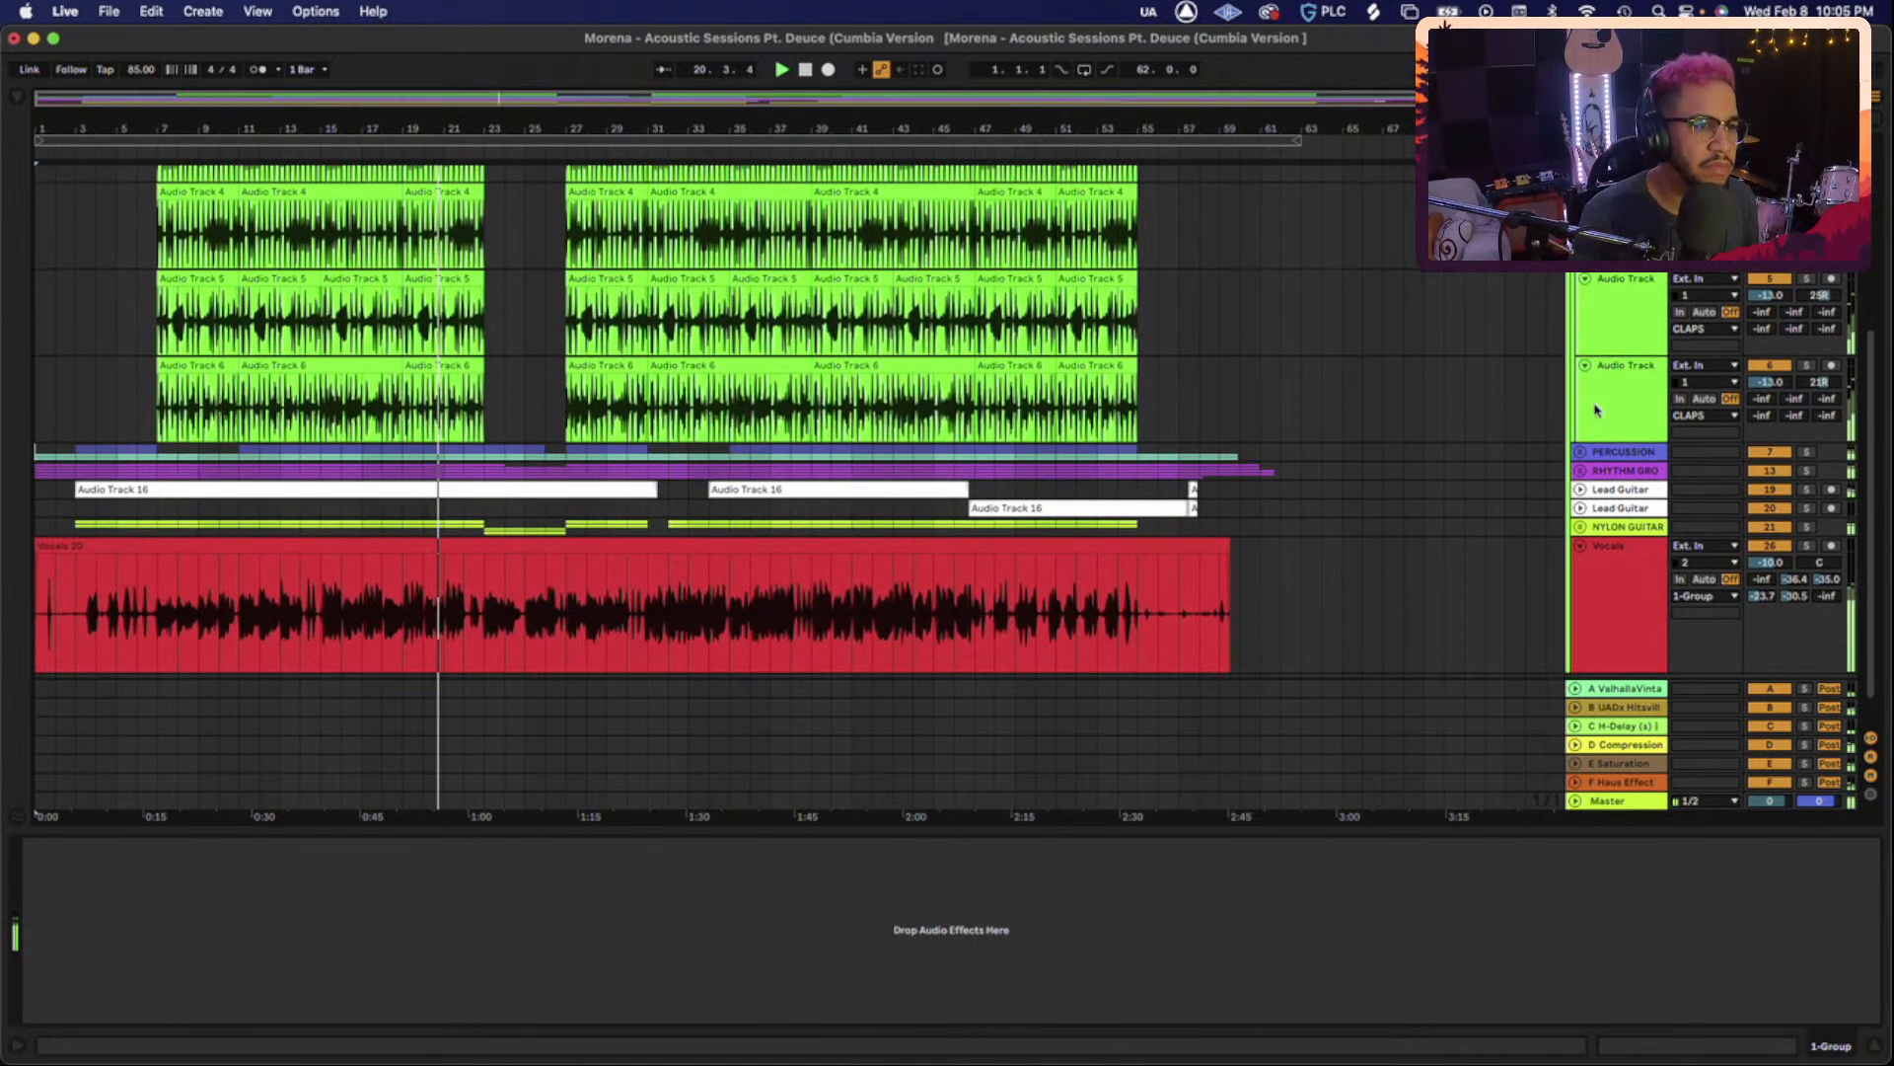
{"action": "left_click", "coordinate": [1581, 452]}
{"action": "scroll", "coordinate": [1582, 454], "scroll_direction": "down", "scroll_amount": 3}
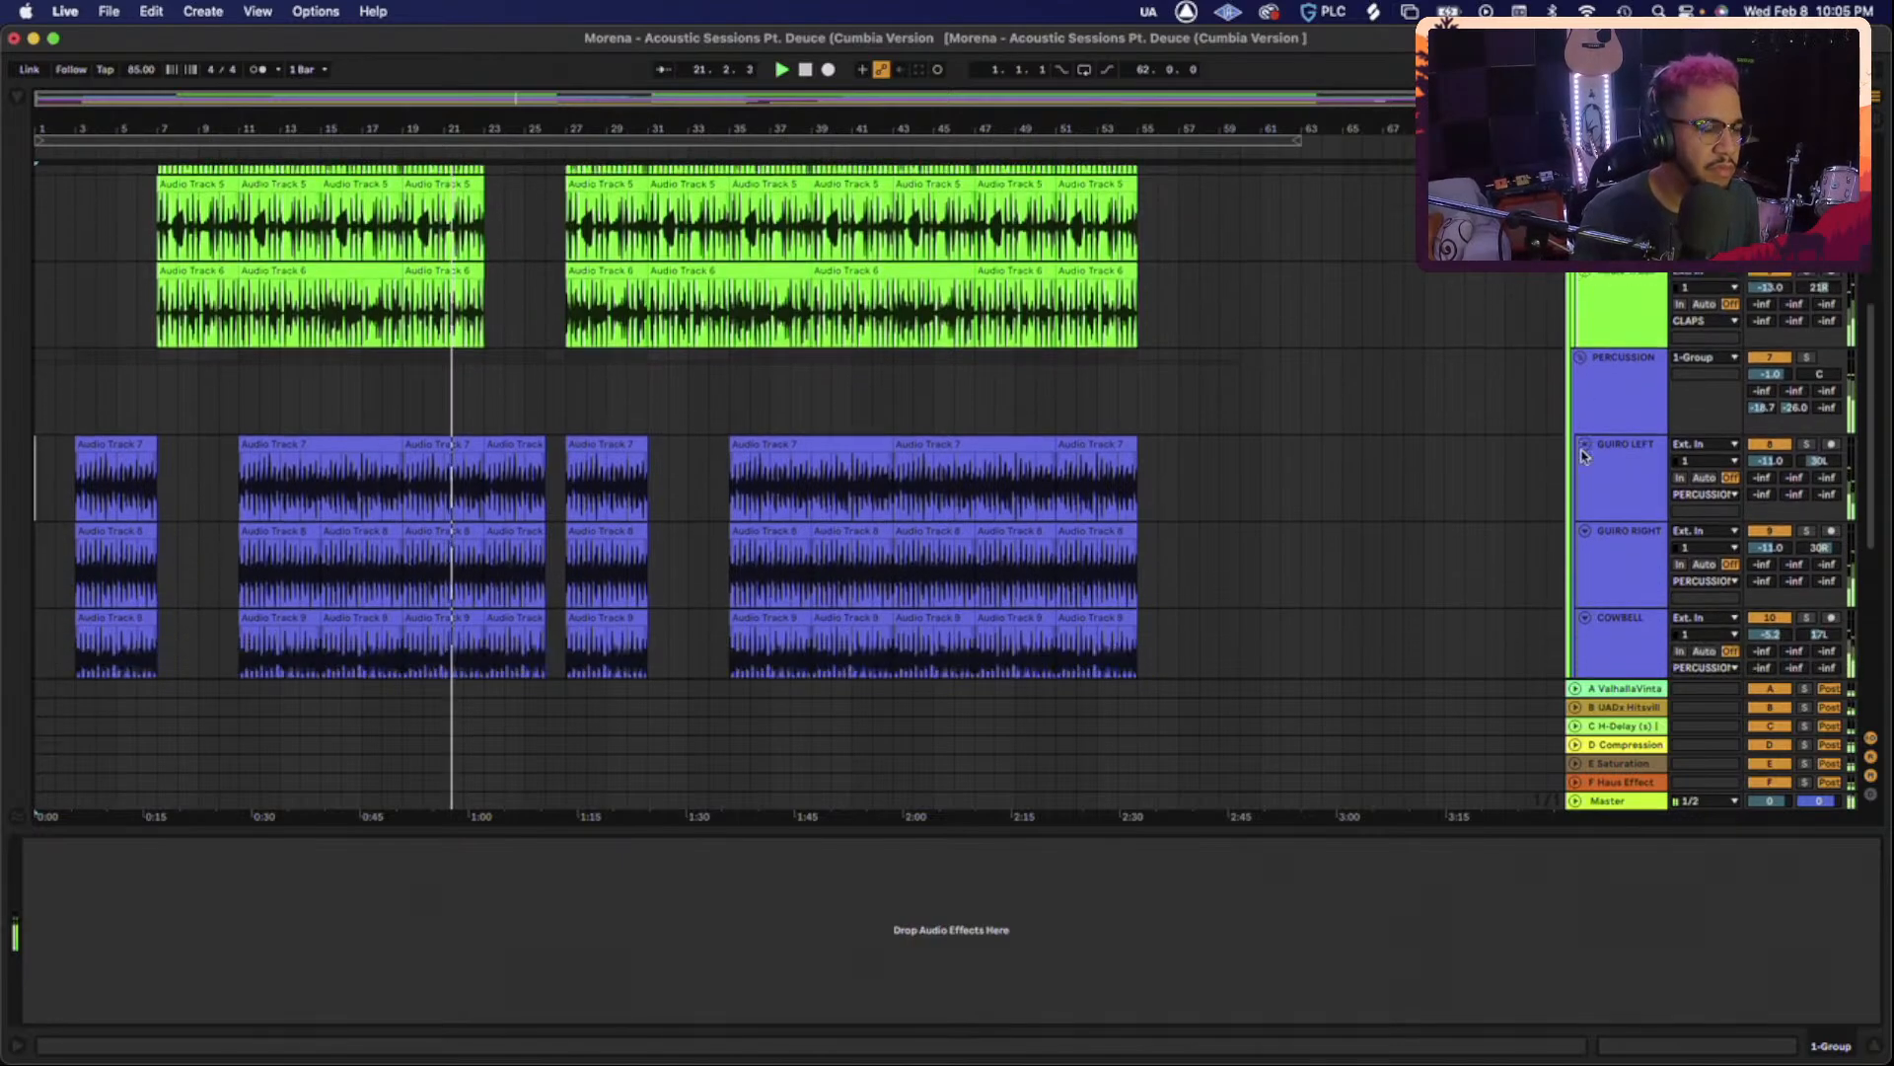
{"action": "scroll", "coordinate": [1582, 454], "scroll_direction": "down", "scroll_amount": 5}
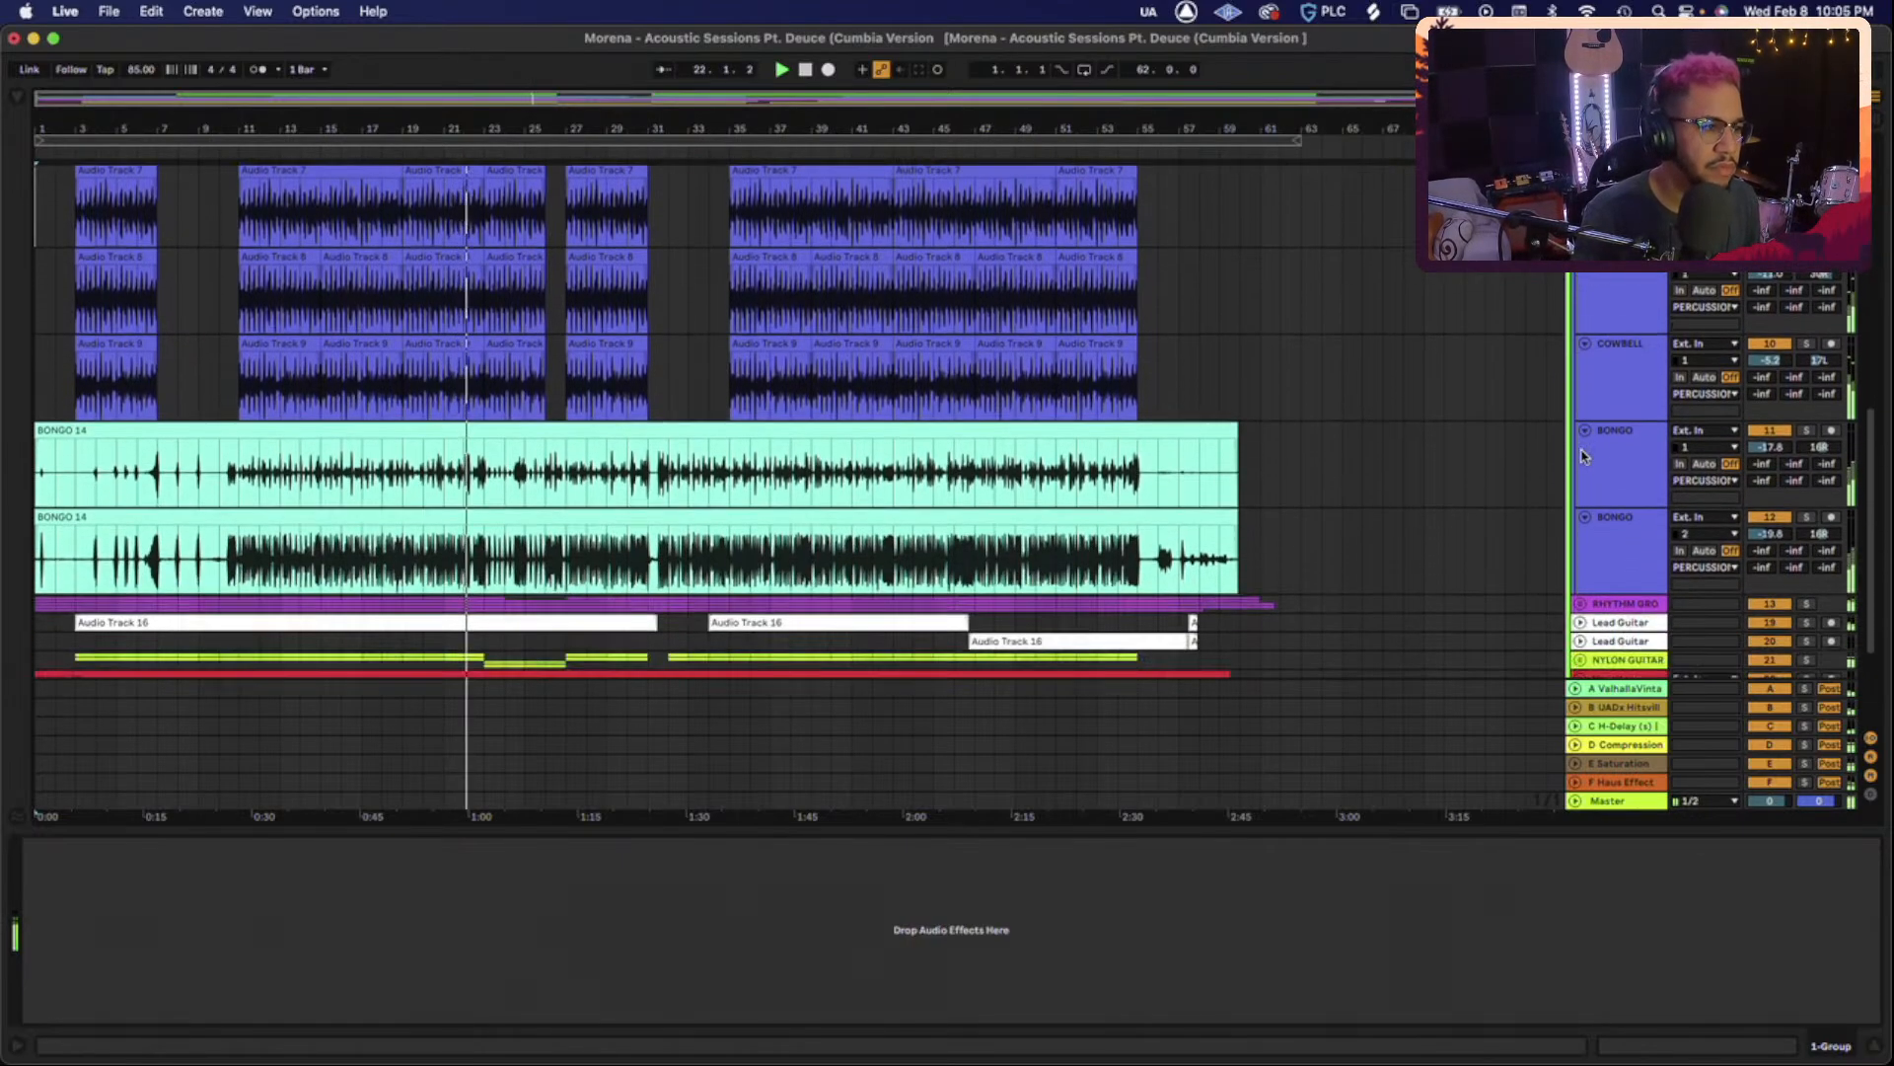
Unfold the RHYTHM group and go through its low tom, crash ride, cajon and bass tracks.
{"action": "scroll", "coordinate": [1582, 454], "scroll_direction": "down", "scroll_amount": 3}
{"action": "left_click", "coordinate": [1582, 482]}
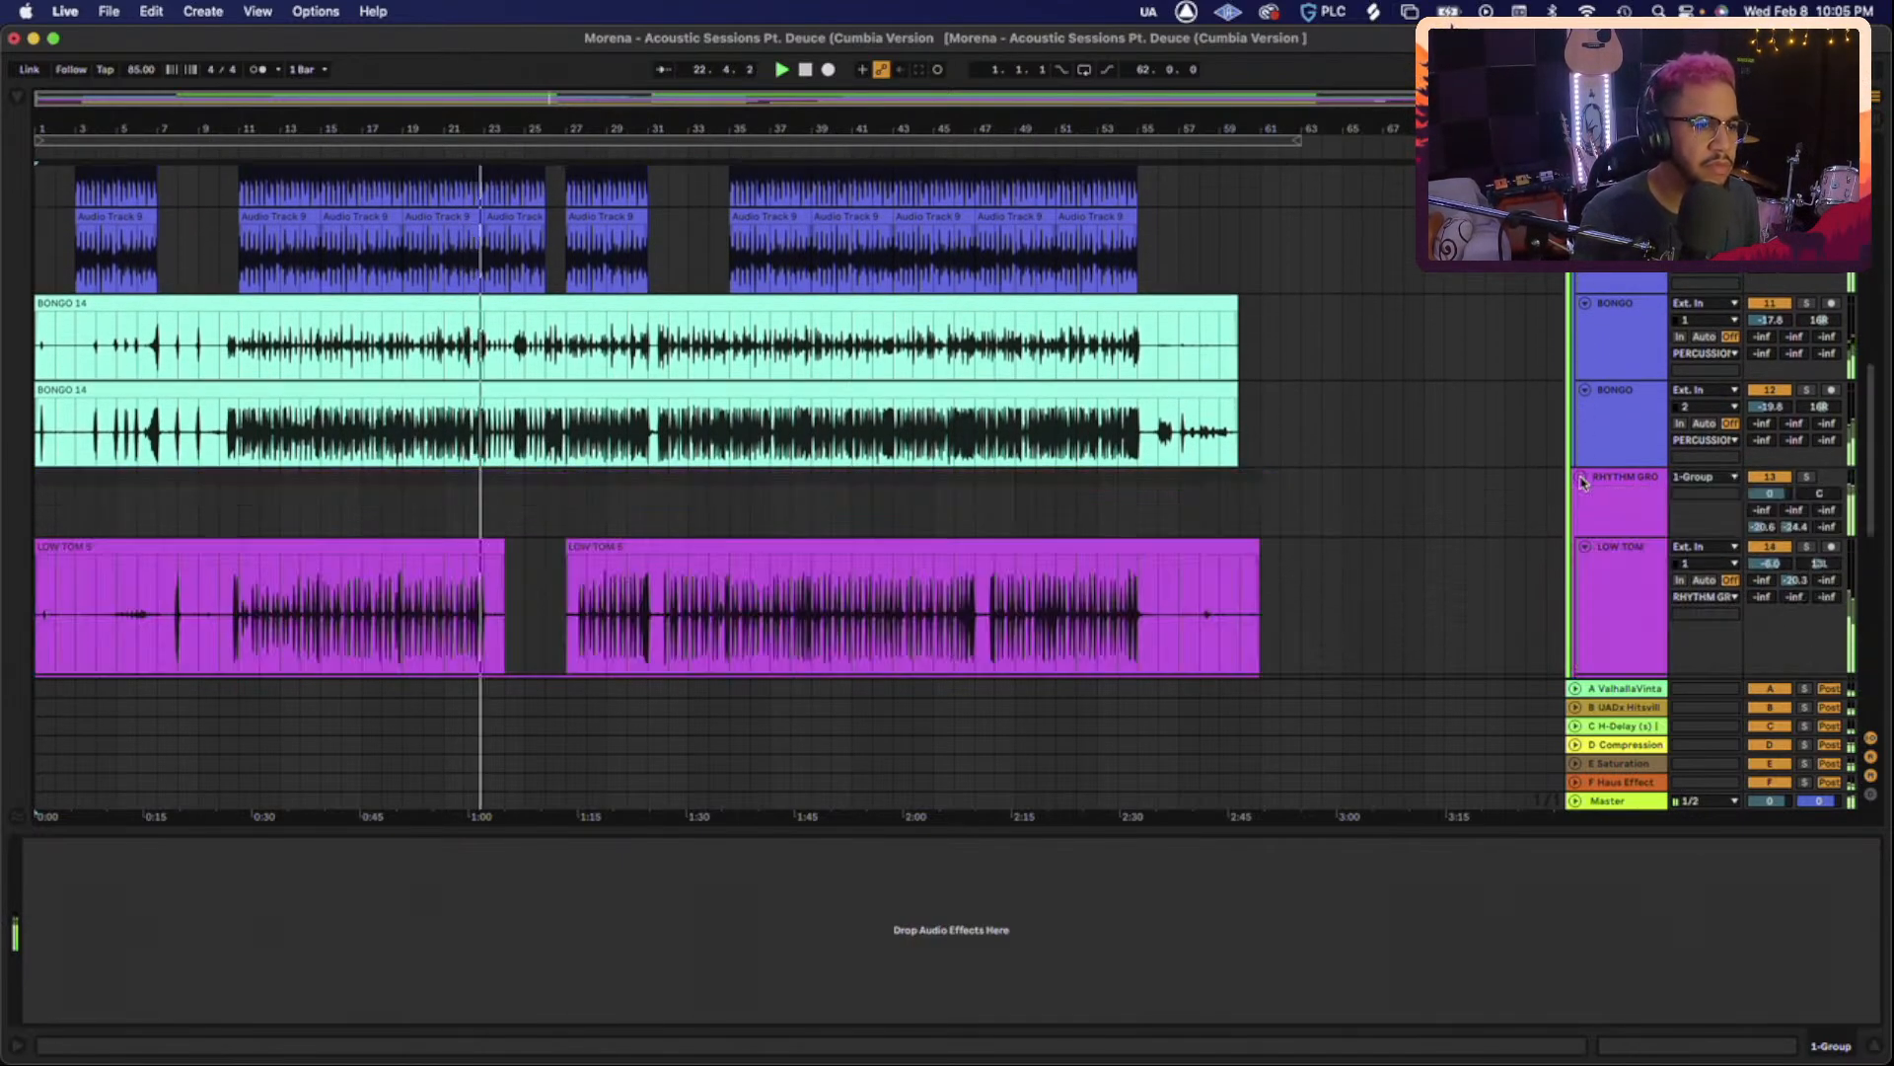
{"action": "scroll", "coordinate": [1583, 481], "scroll_direction": "down", "scroll_amount": 5}
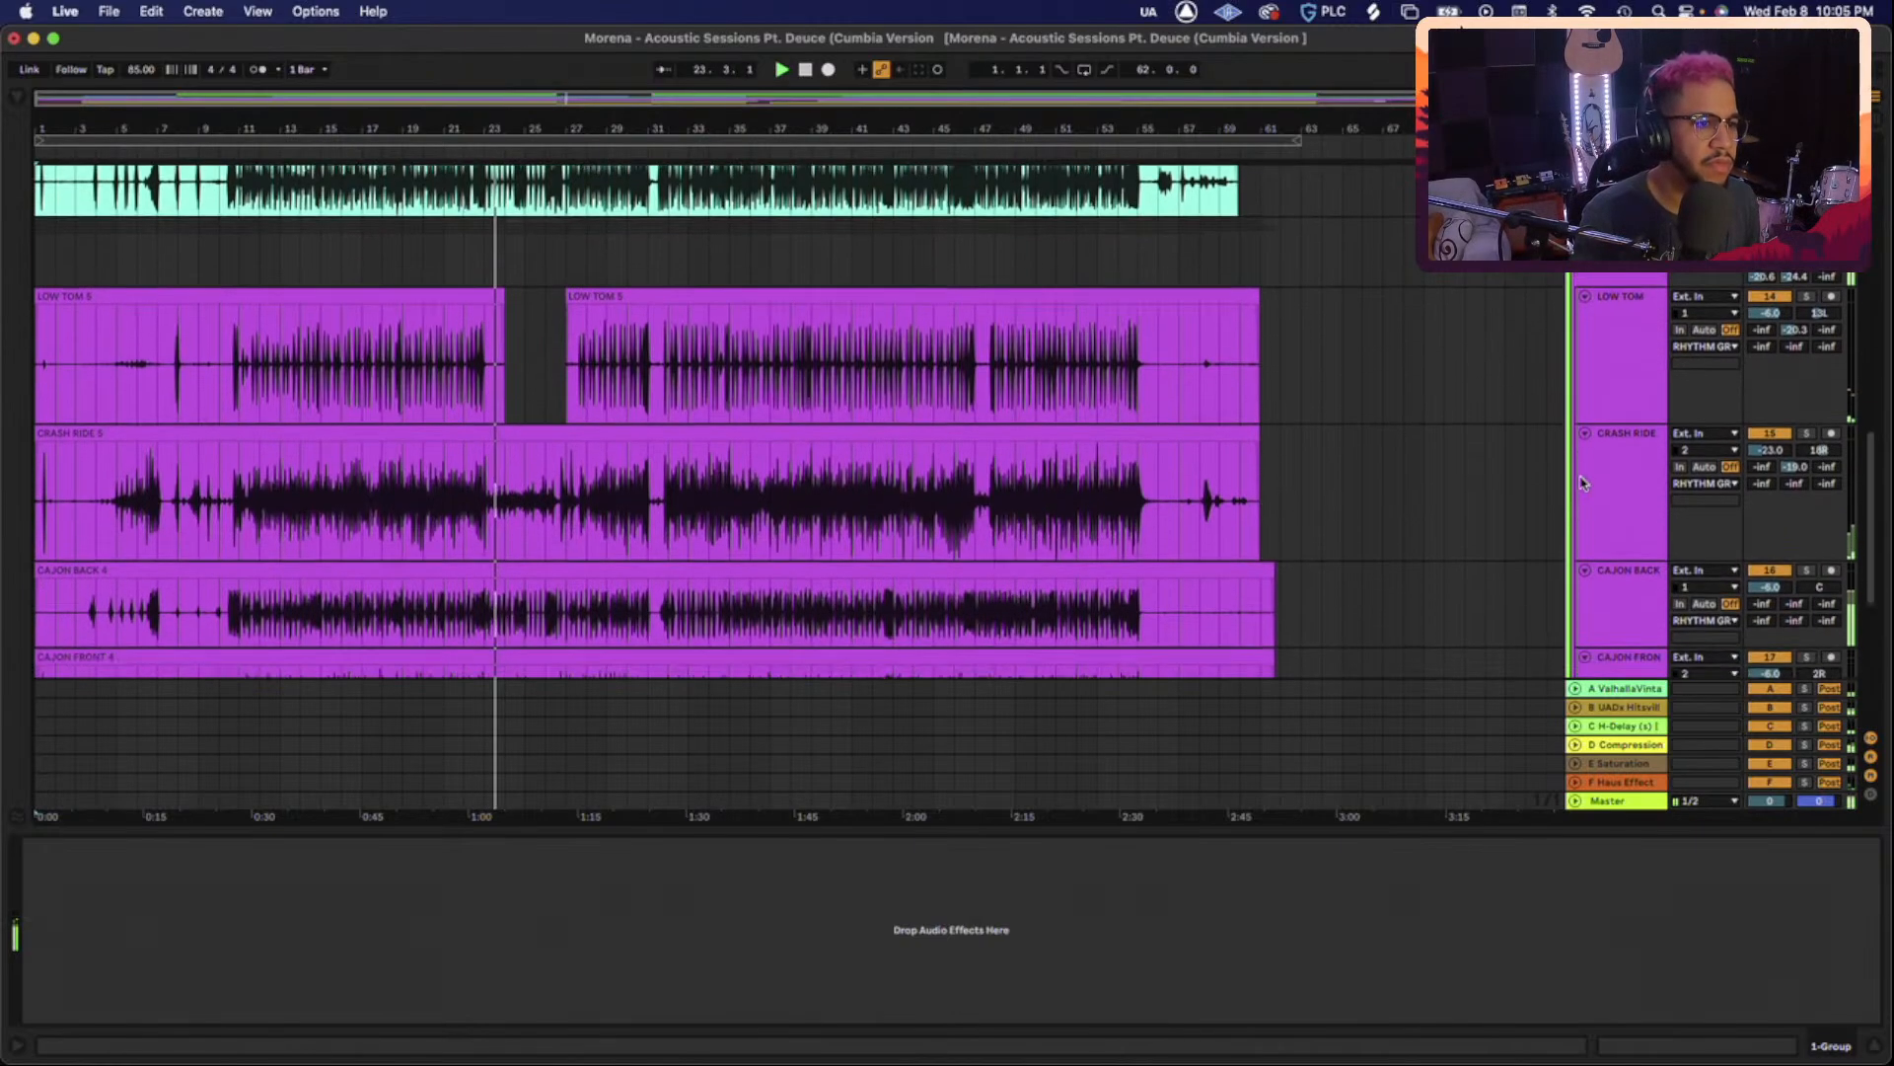
{"action": "scroll", "coordinate": [1583, 482], "scroll_direction": "down", "scroll_amount": 2}
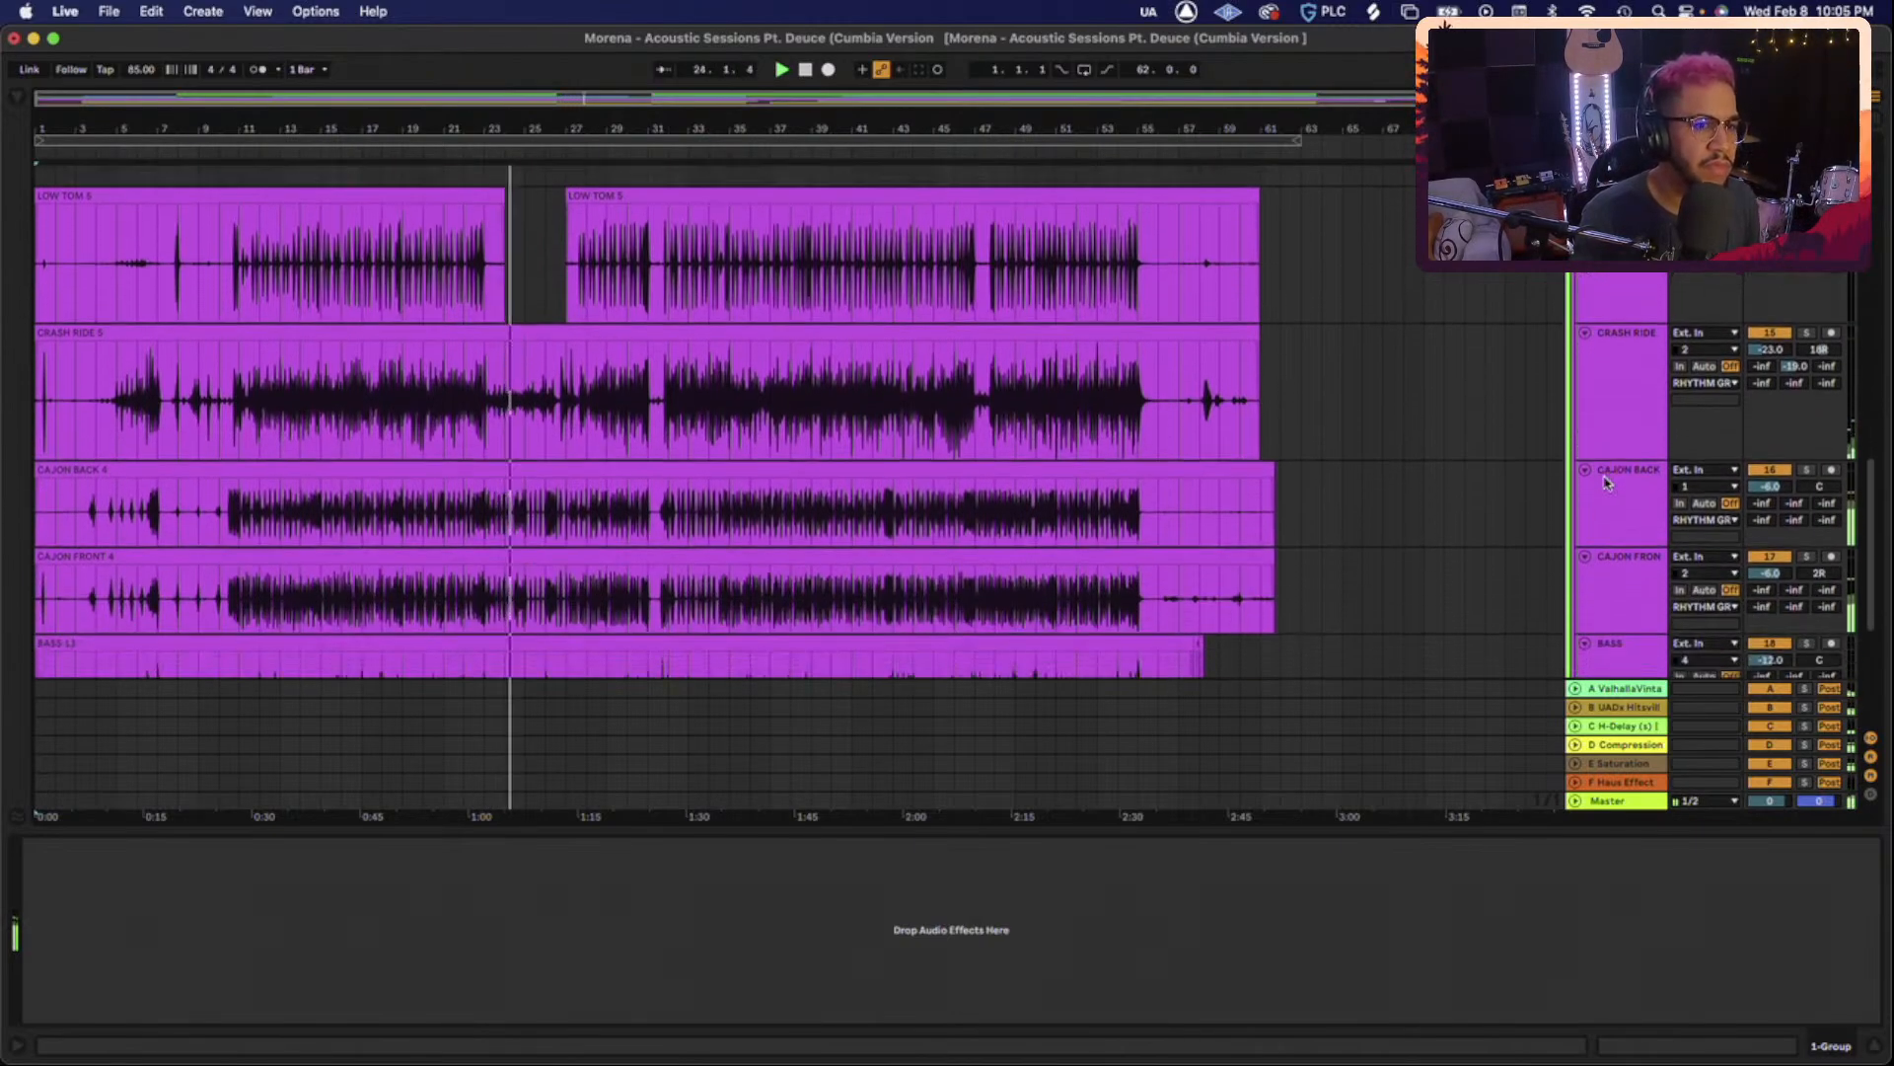
{"action": "scroll", "coordinate": [1603, 482], "scroll_direction": "down", "scroll_amount": 2}
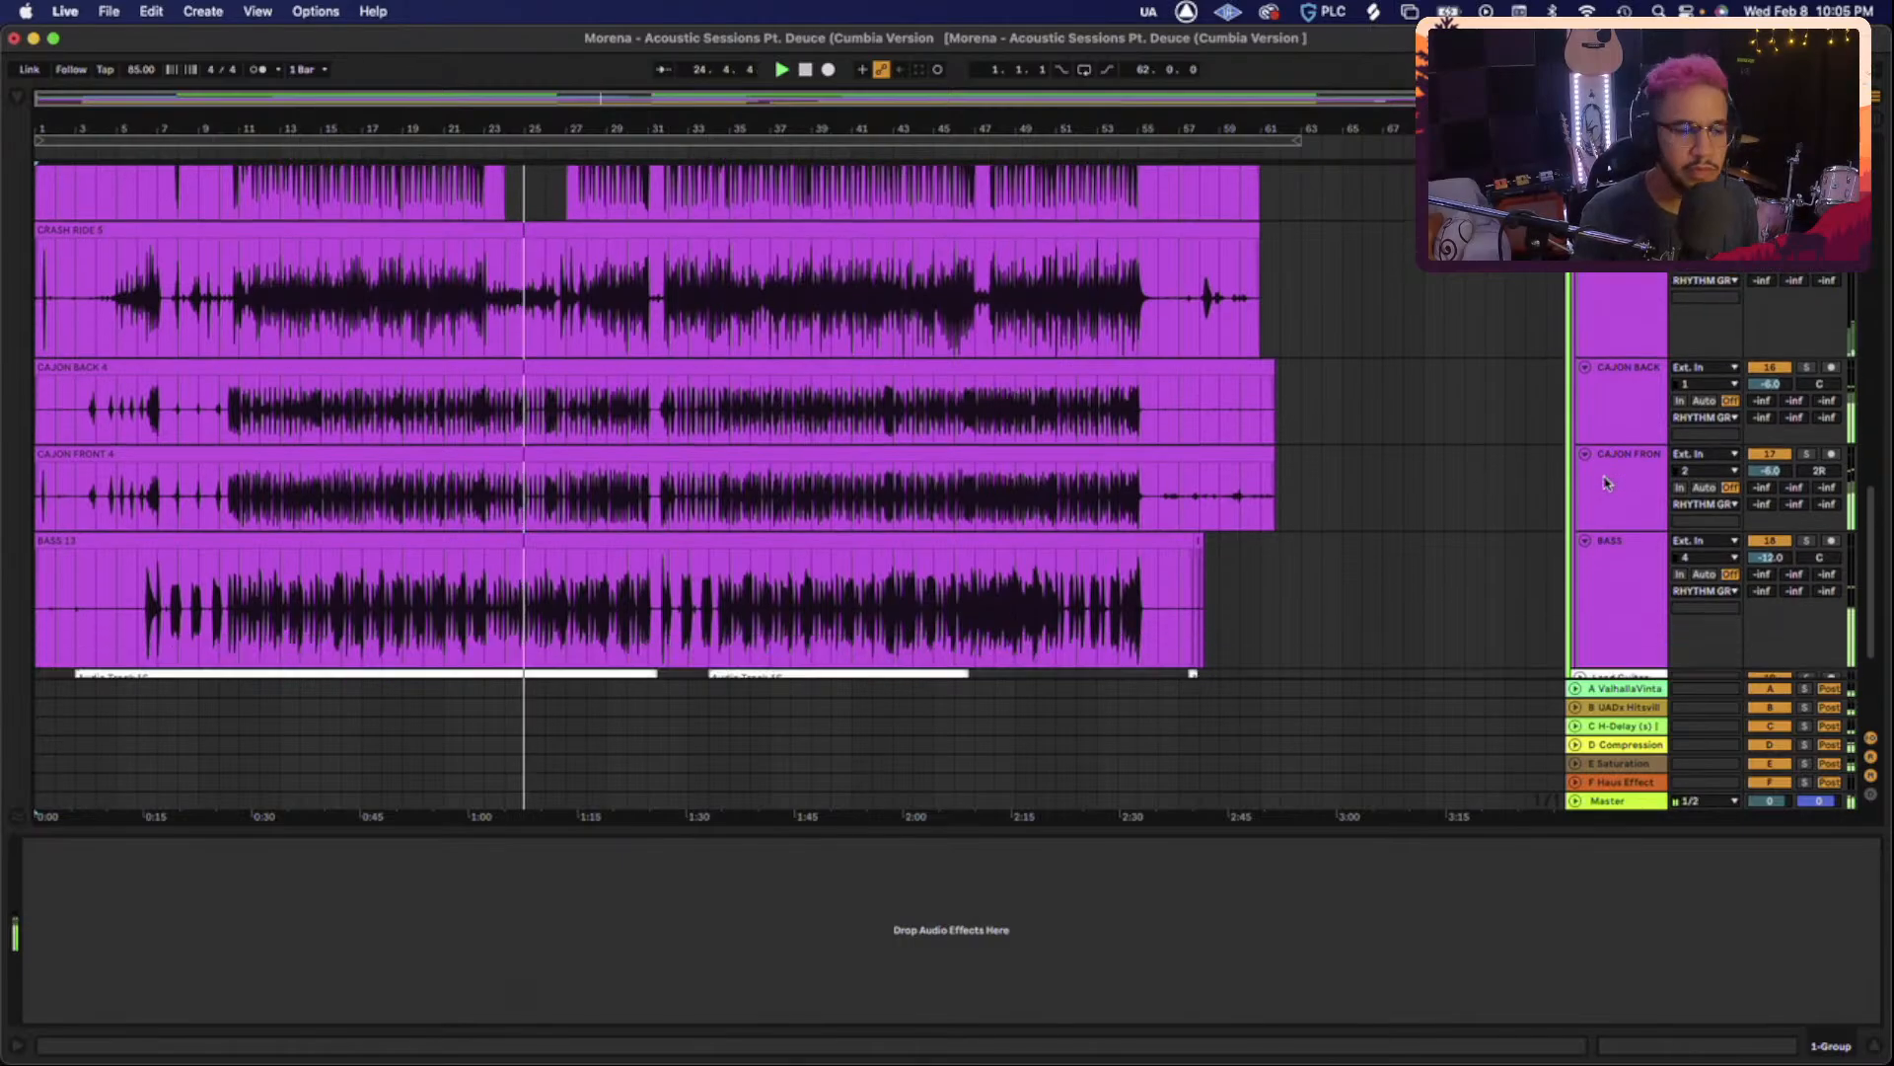
{"action": "scroll", "coordinate": [1604, 482], "scroll_direction": "down", "scroll_amount": 1}
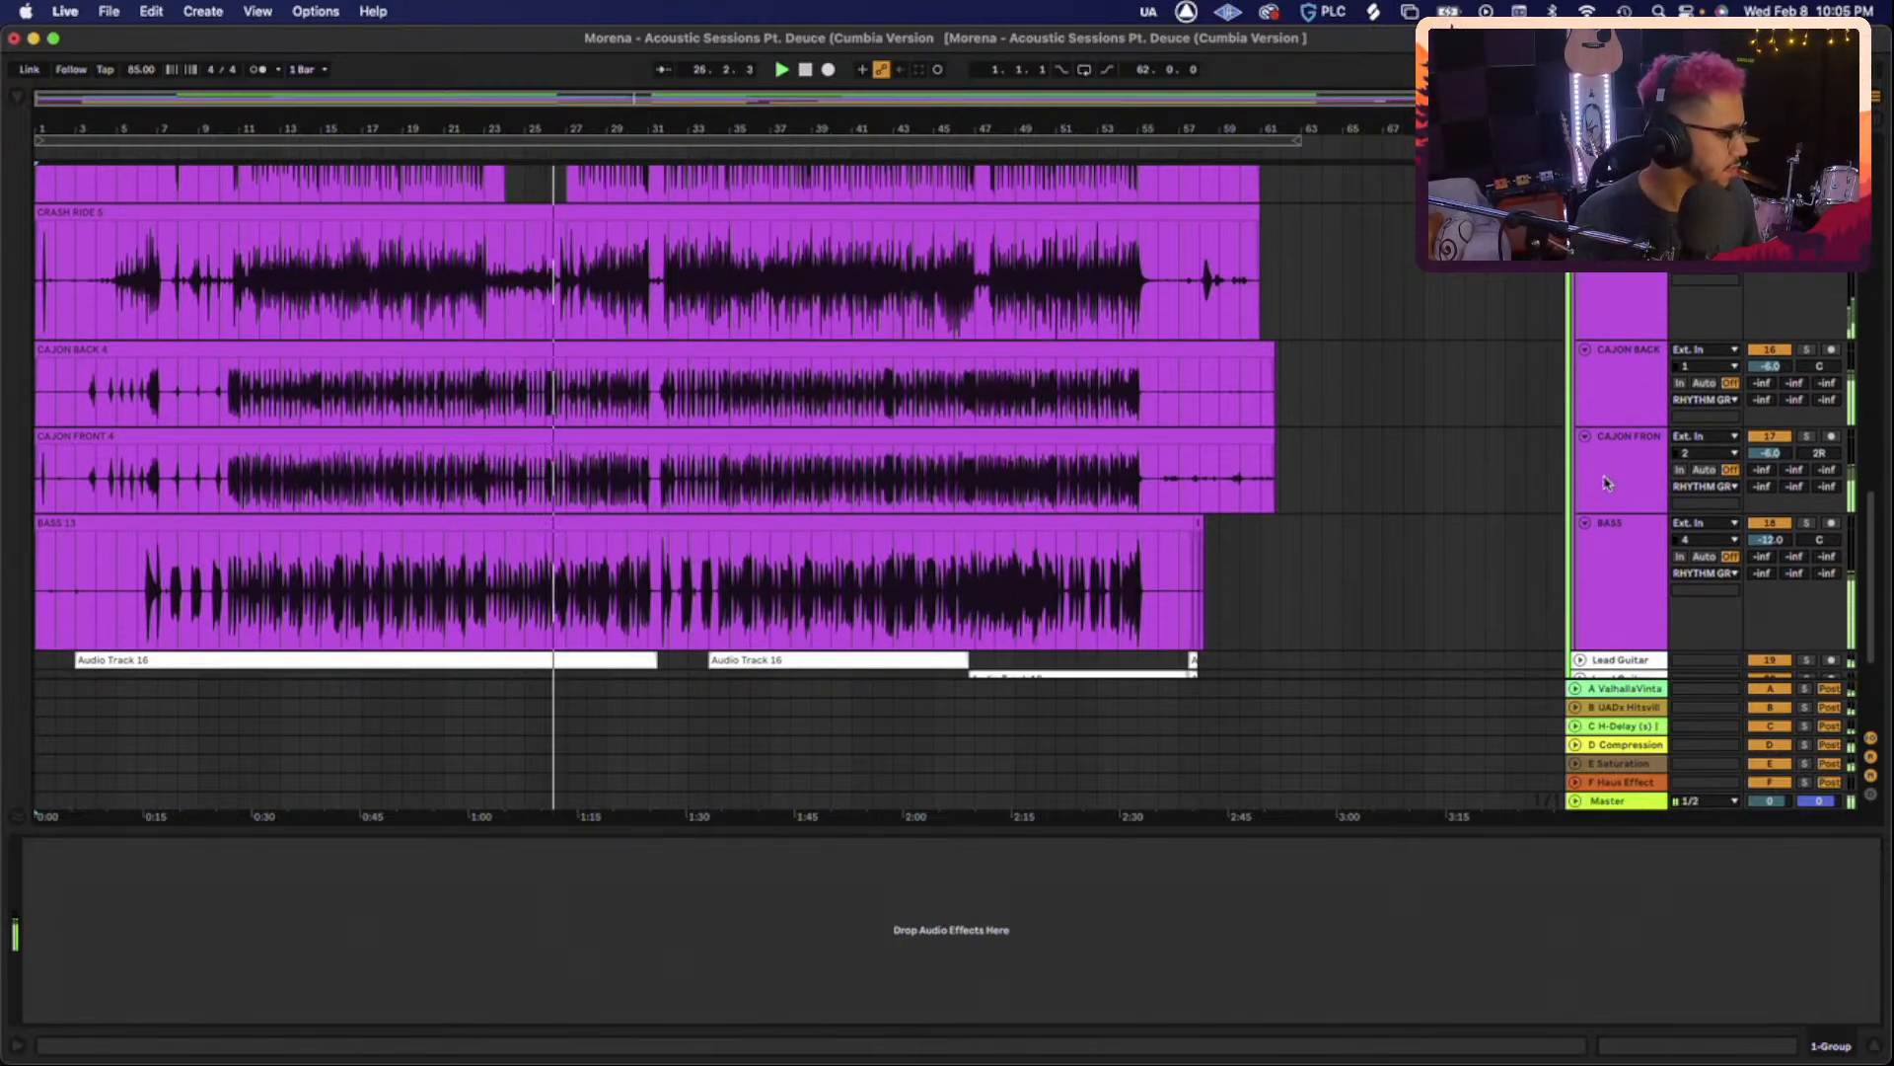
{"action": "scroll", "coordinate": [1609, 507], "scroll_direction": "down", "scroll_amount": 1}
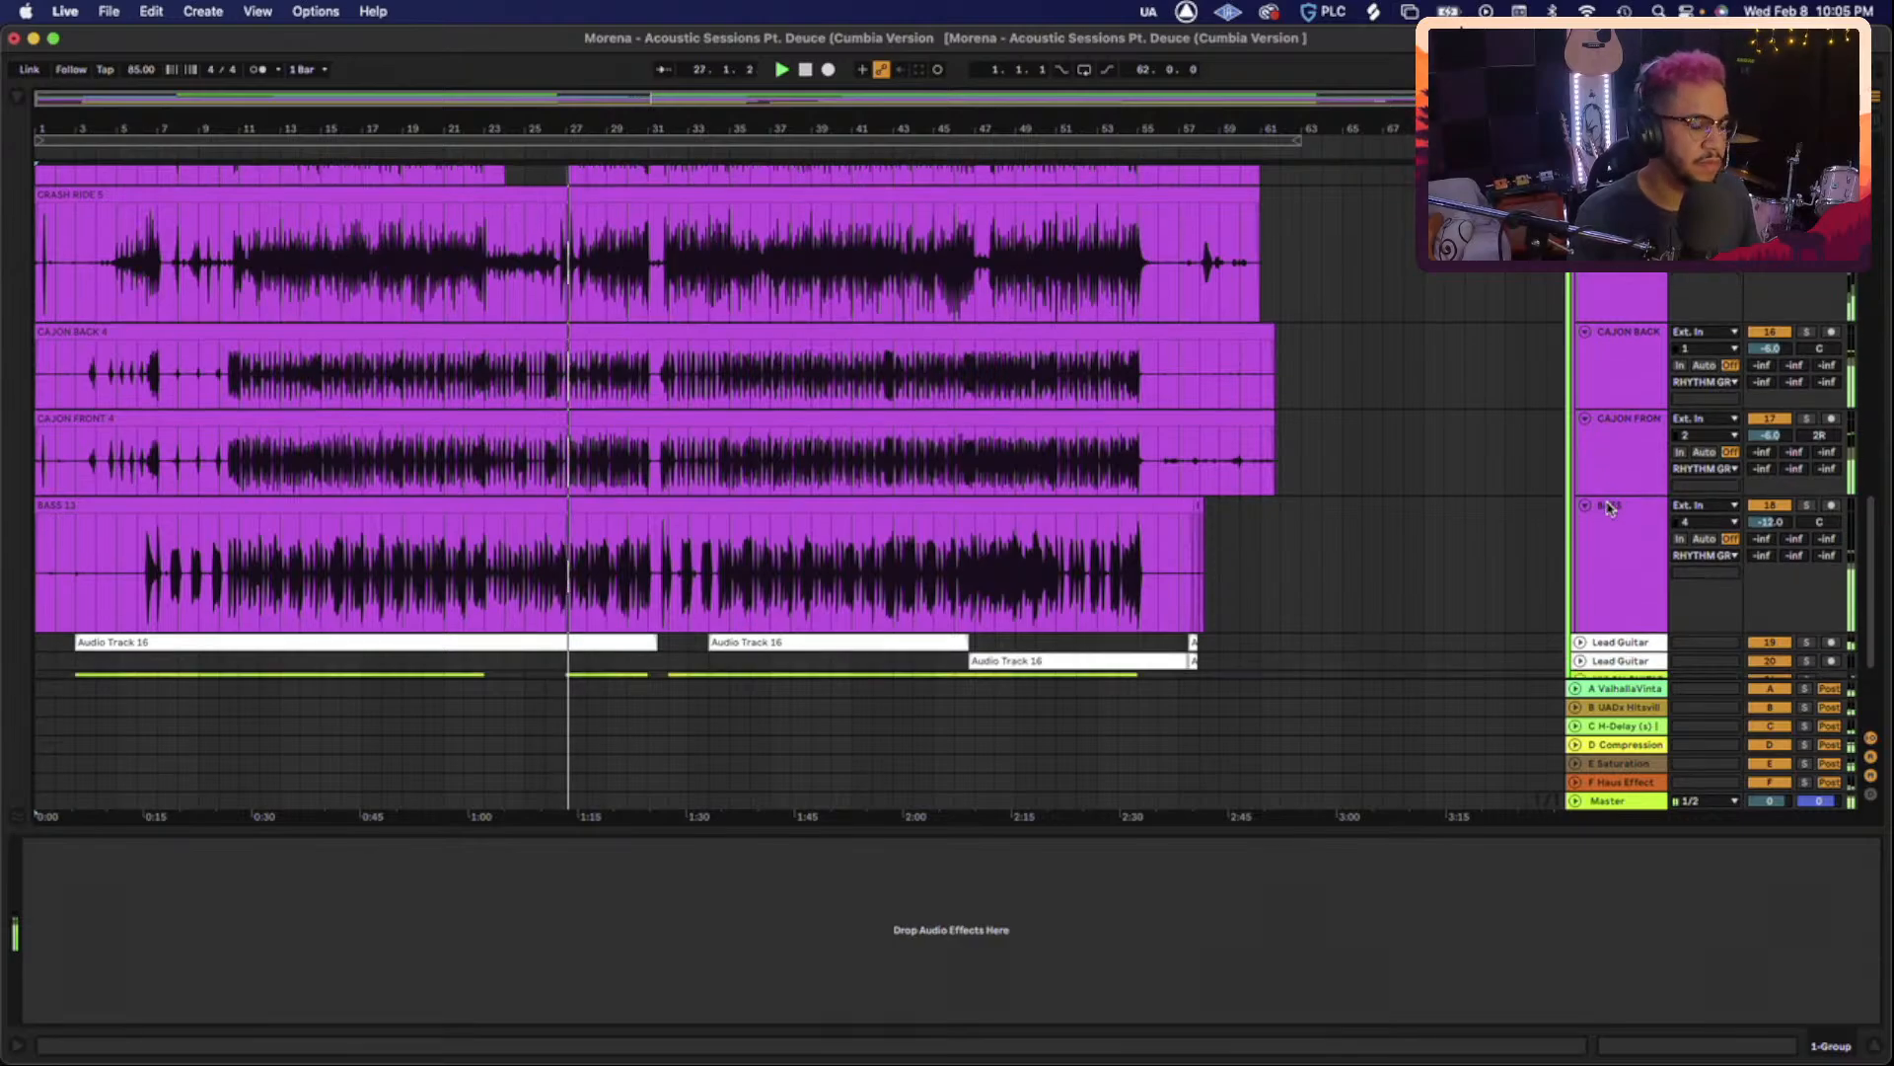
Unfold the first Lead Guitar track and the NYLON GUITAR group, briefly viewing the second Lead Guitar track.
{"action": "scroll", "coordinate": [1608, 507], "scroll_direction": "down", "scroll_amount": 6}
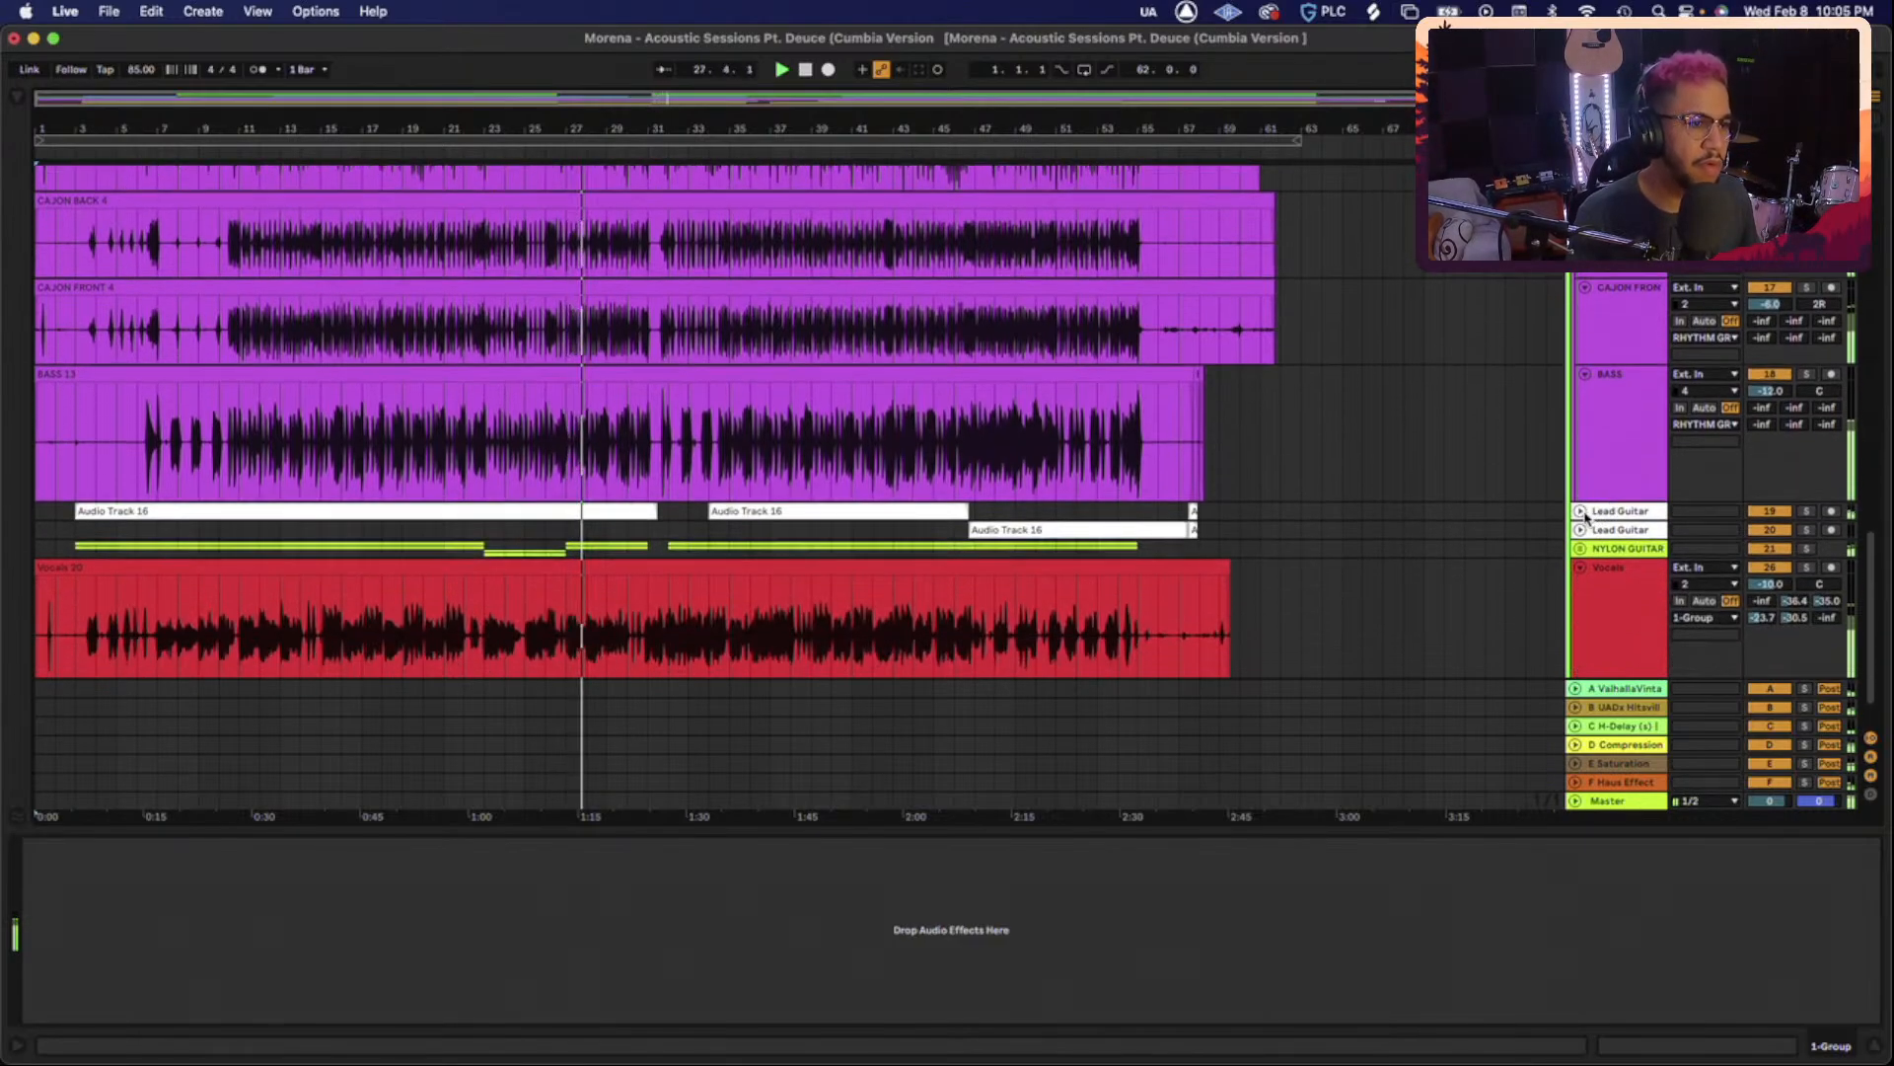
{"action": "left_click", "coordinate": [1582, 512]}
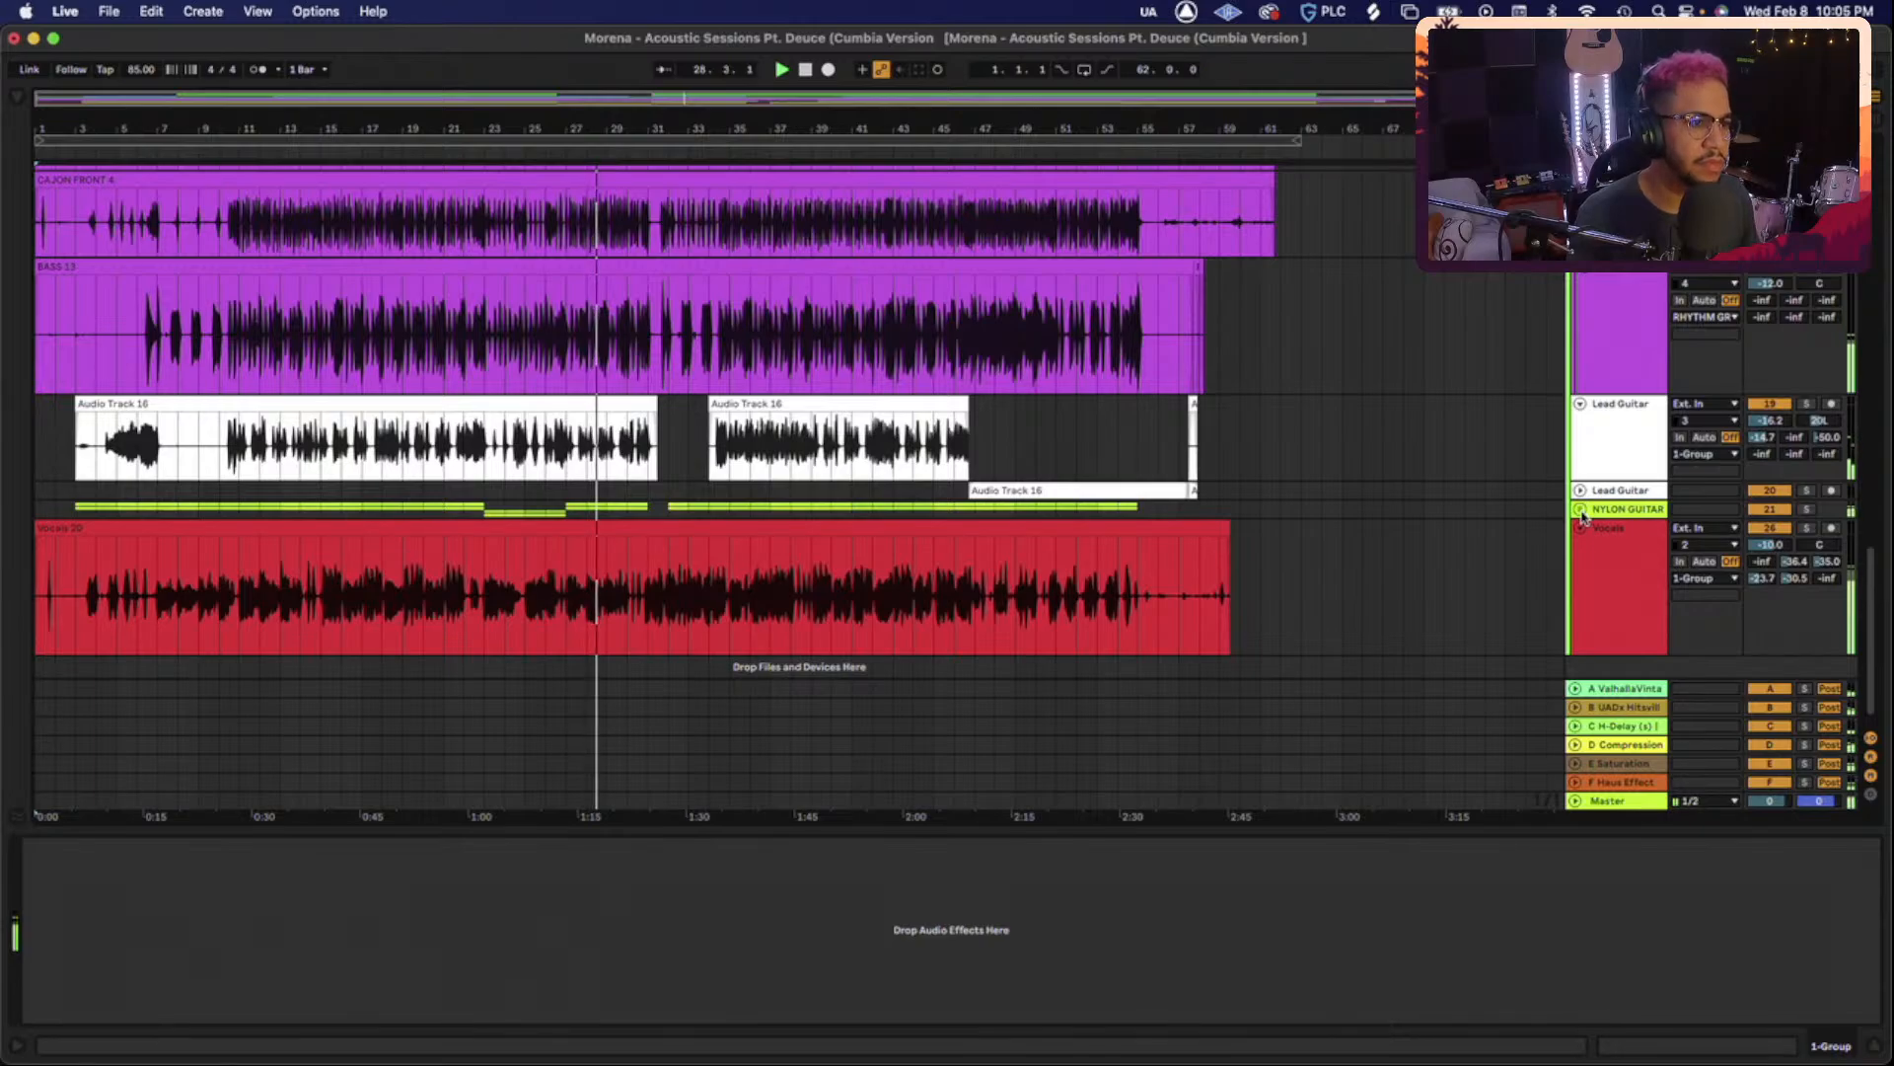
{"action": "left_click", "coordinate": [1580, 510]}
{"action": "left_click", "coordinate": [1580, 490]}
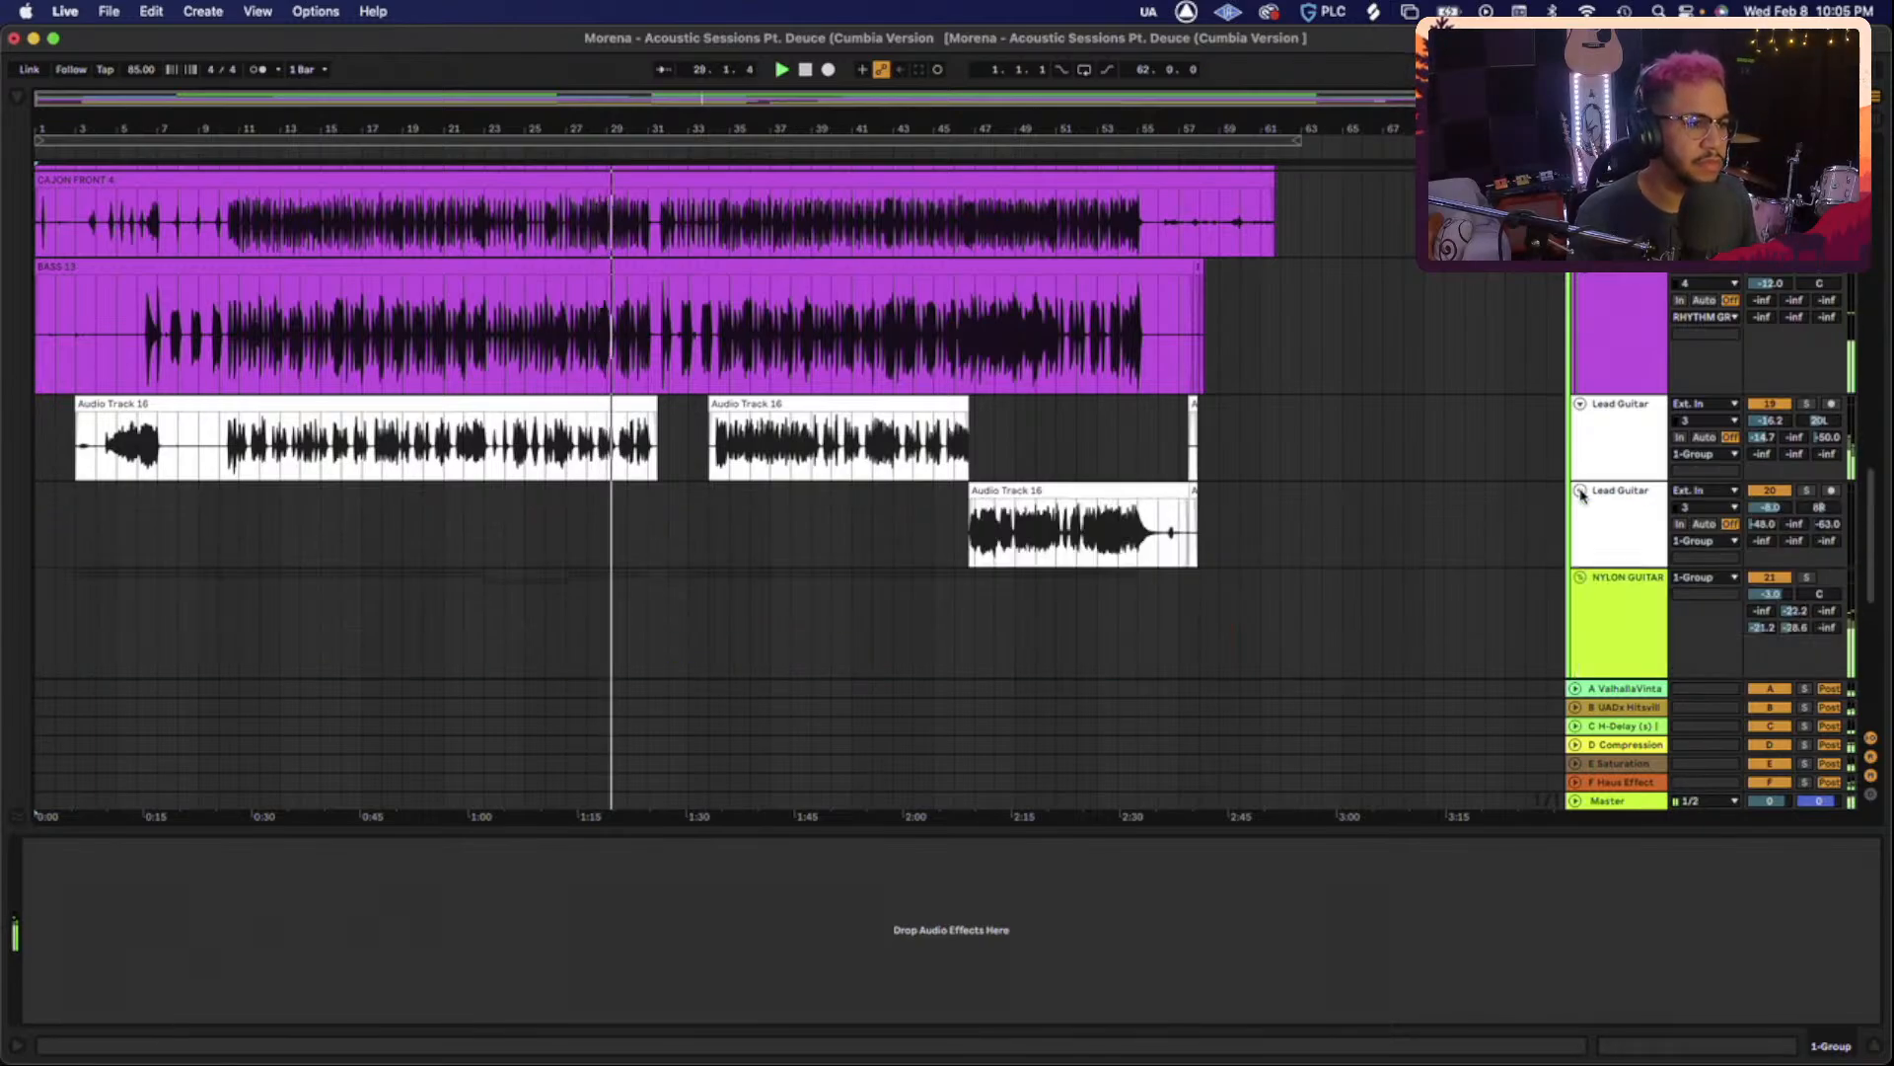
{"action": "left_click", "coordinate": [1579, 491]}
{"action": "scroll", "coordinate": [1581, 492], "scroll_direction": "down", "scroll_amount": 5}
{"action": "scroll", "coordinate": [1581, 490], "scroll_direction": "down", "scroll_amount": 5}
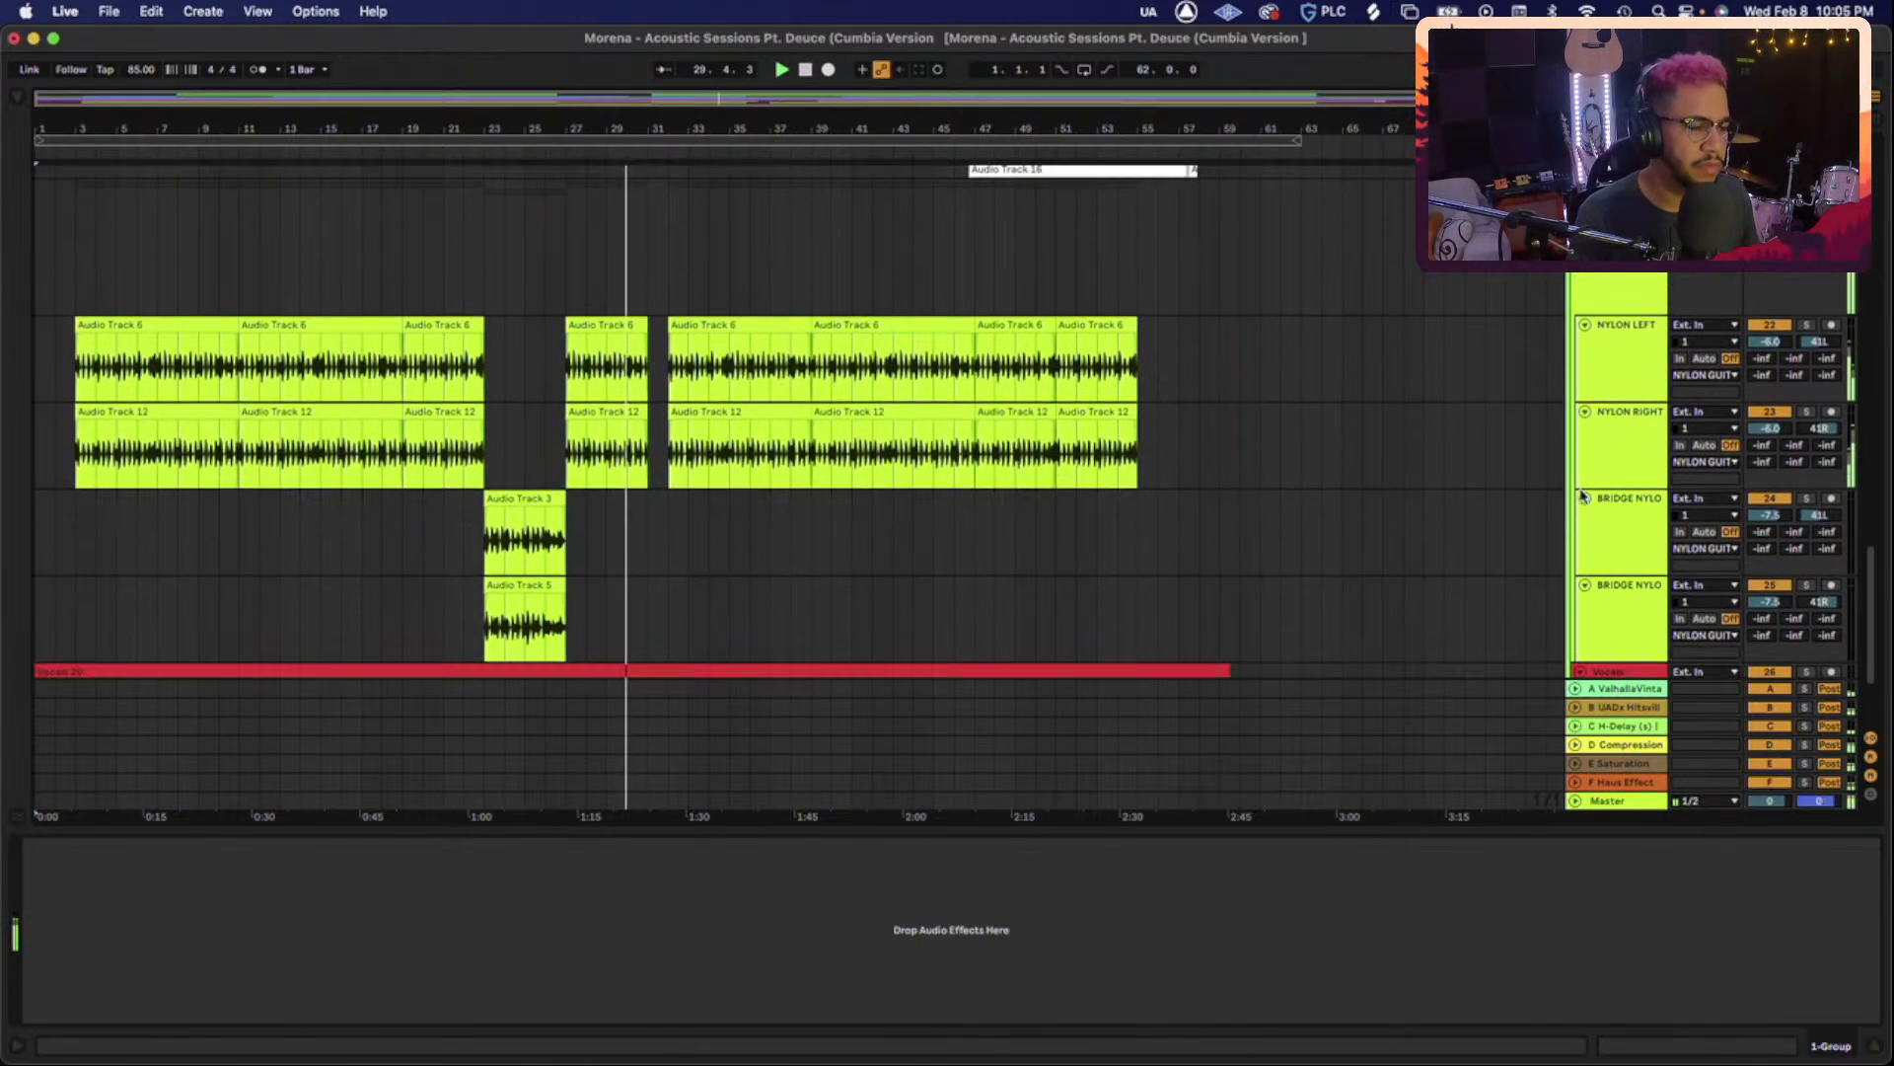
Review the tracks from the nylon guitars back up through rhythm and percussion to the claps during playback.
{"action": "scroll", "coordinate": [1581, 492], "scroll_direction": "up", "scroll_amount": 12}
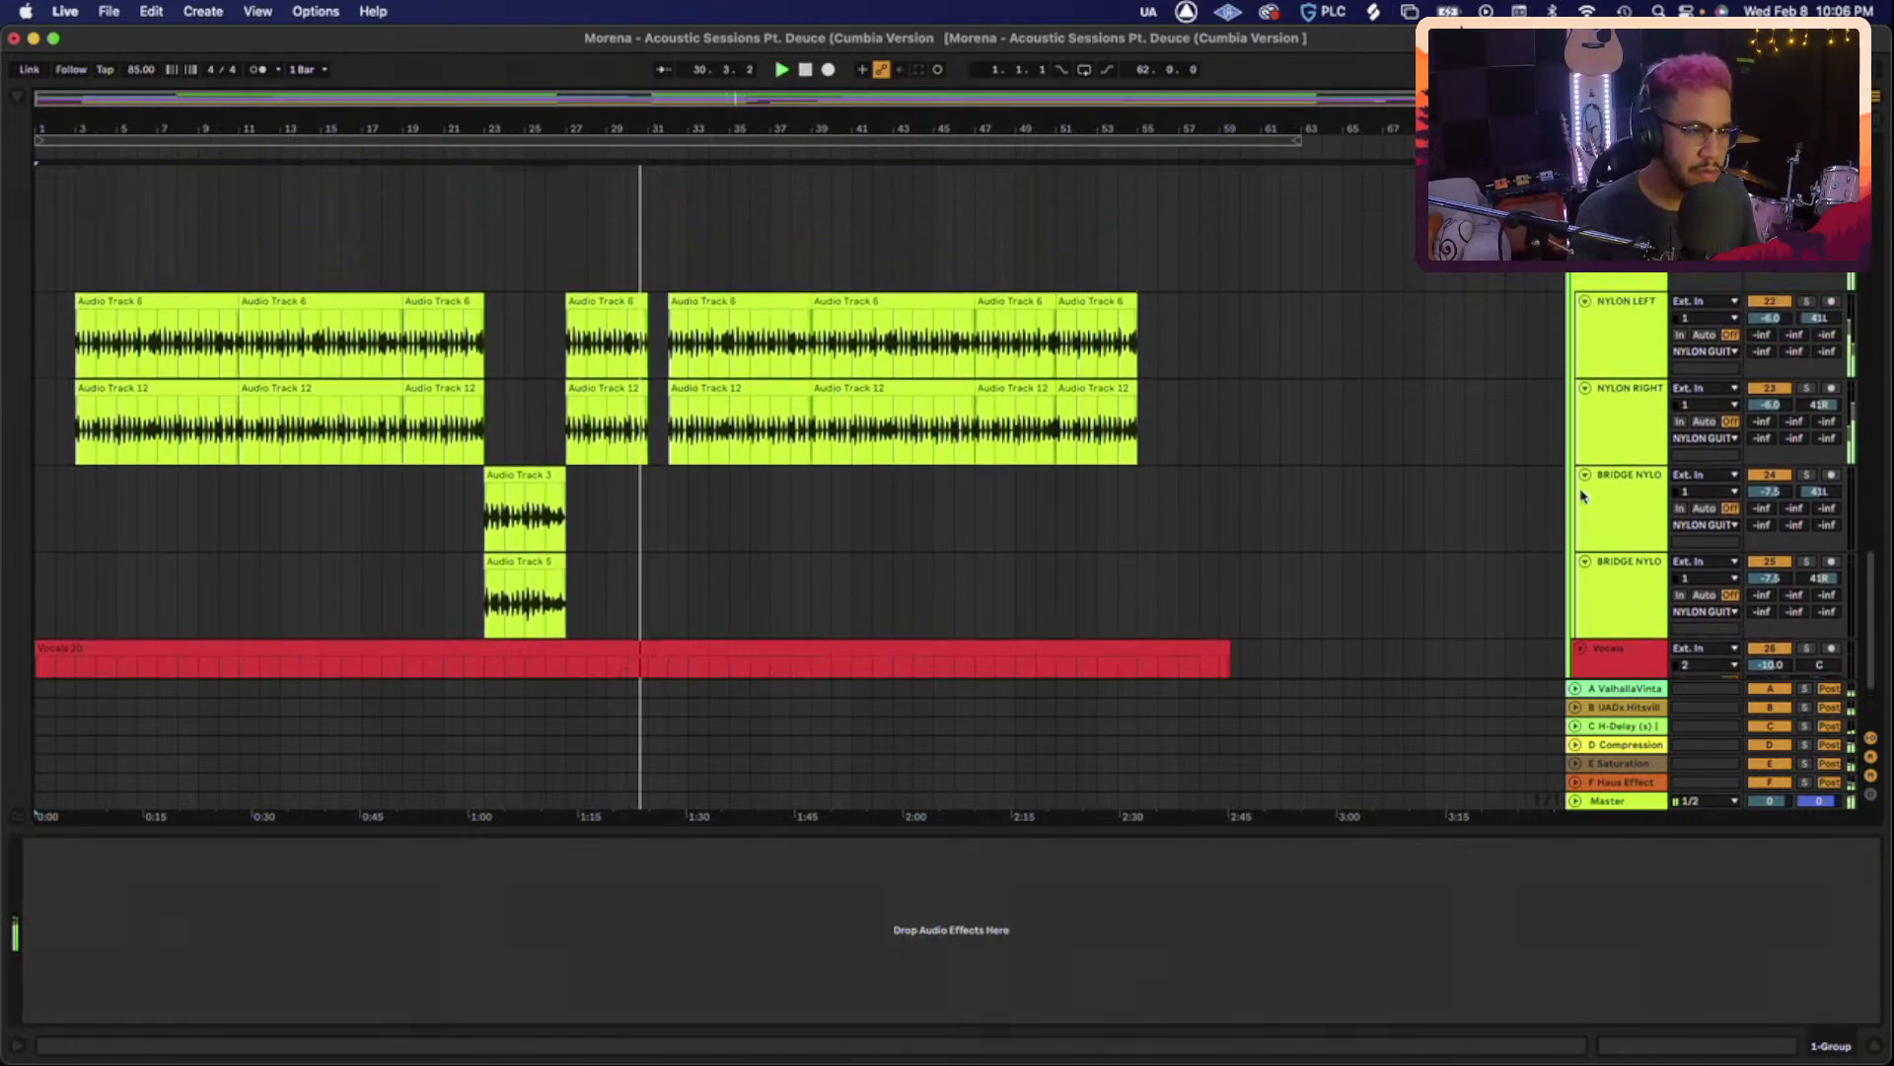
{"action": "scroll", "coordinate": [1581, 494], "scroll_direction": "up", "scroll_amount": 5}
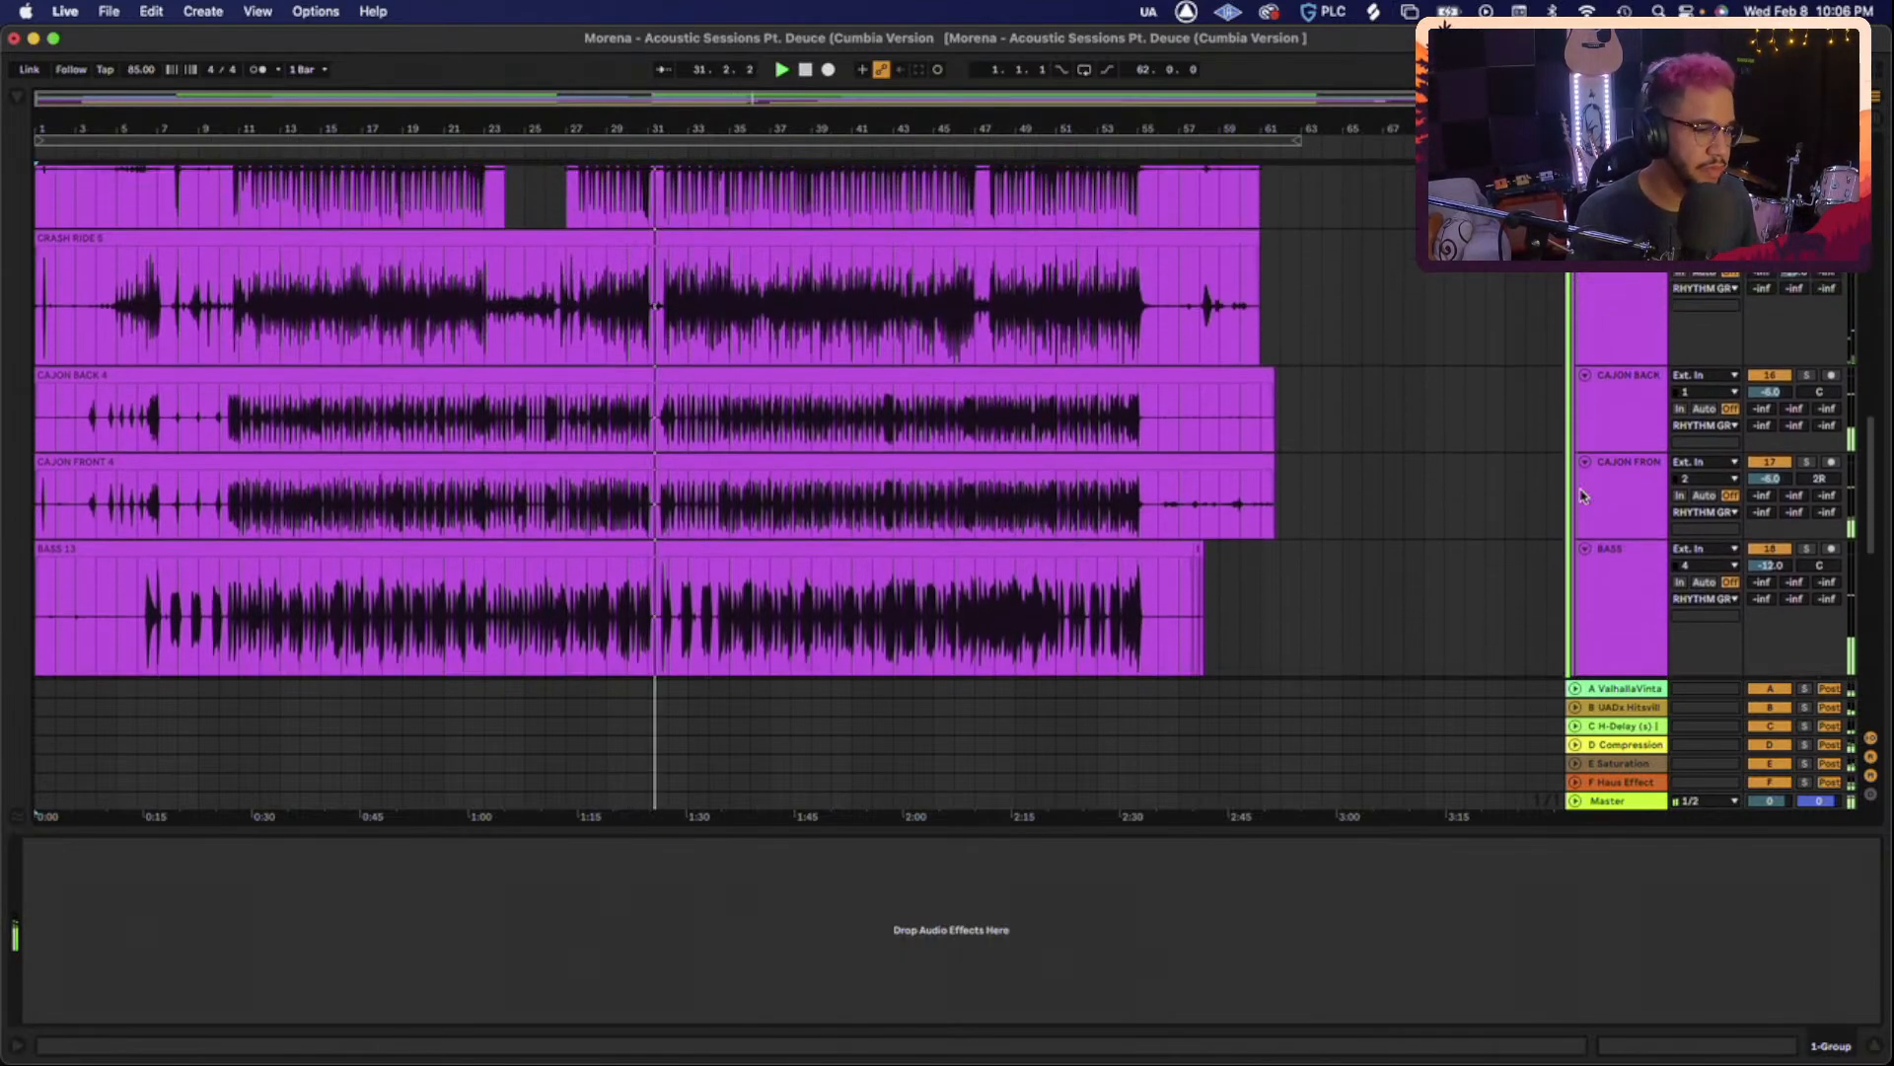
{"action": "scroll", "coordinate": [1628, 490], "scroll_direction": "up", "scroll_amount": 1}
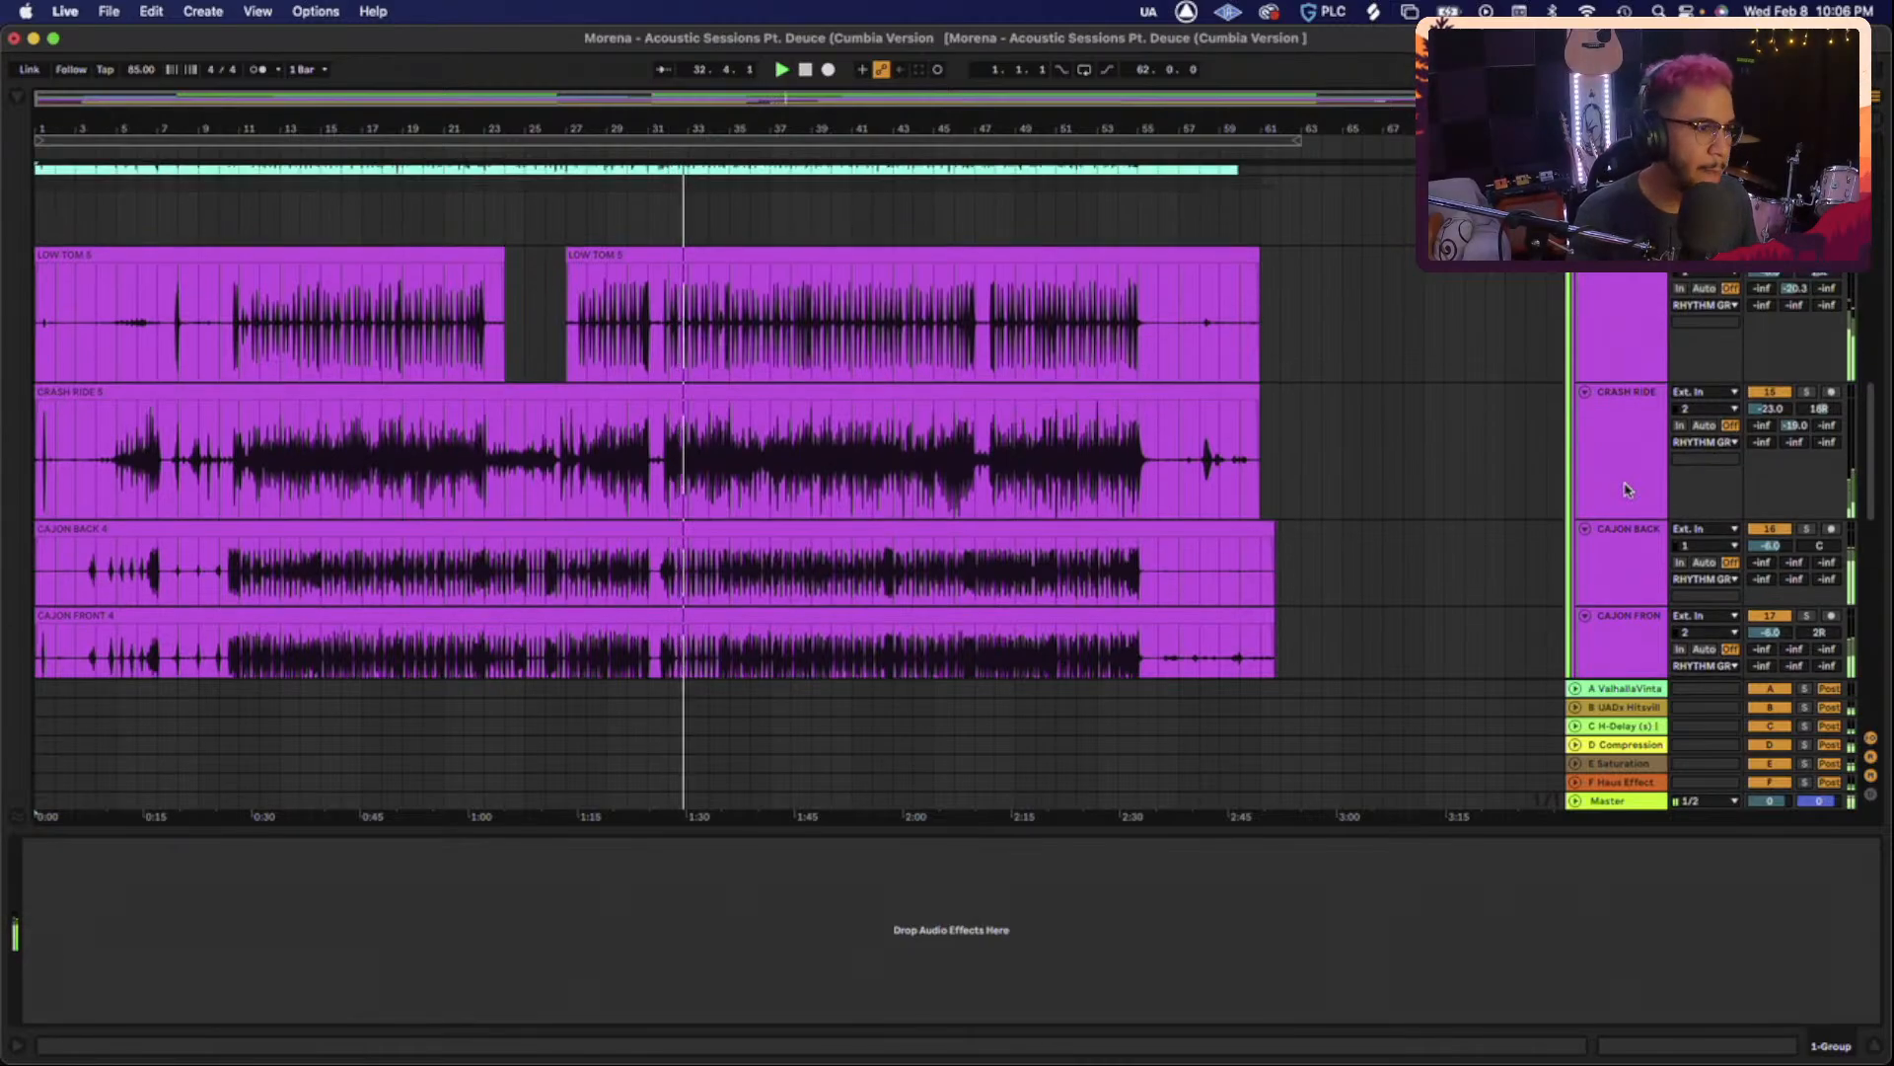
{"action": "scroll", "coordinate": [1628, 489], "scroll_direction": "up", "scroll_amount": 2}
{"action": "scroll", "coordinate": [1628, 490], "scroll_direction": "up", "scroll_amount": 4}
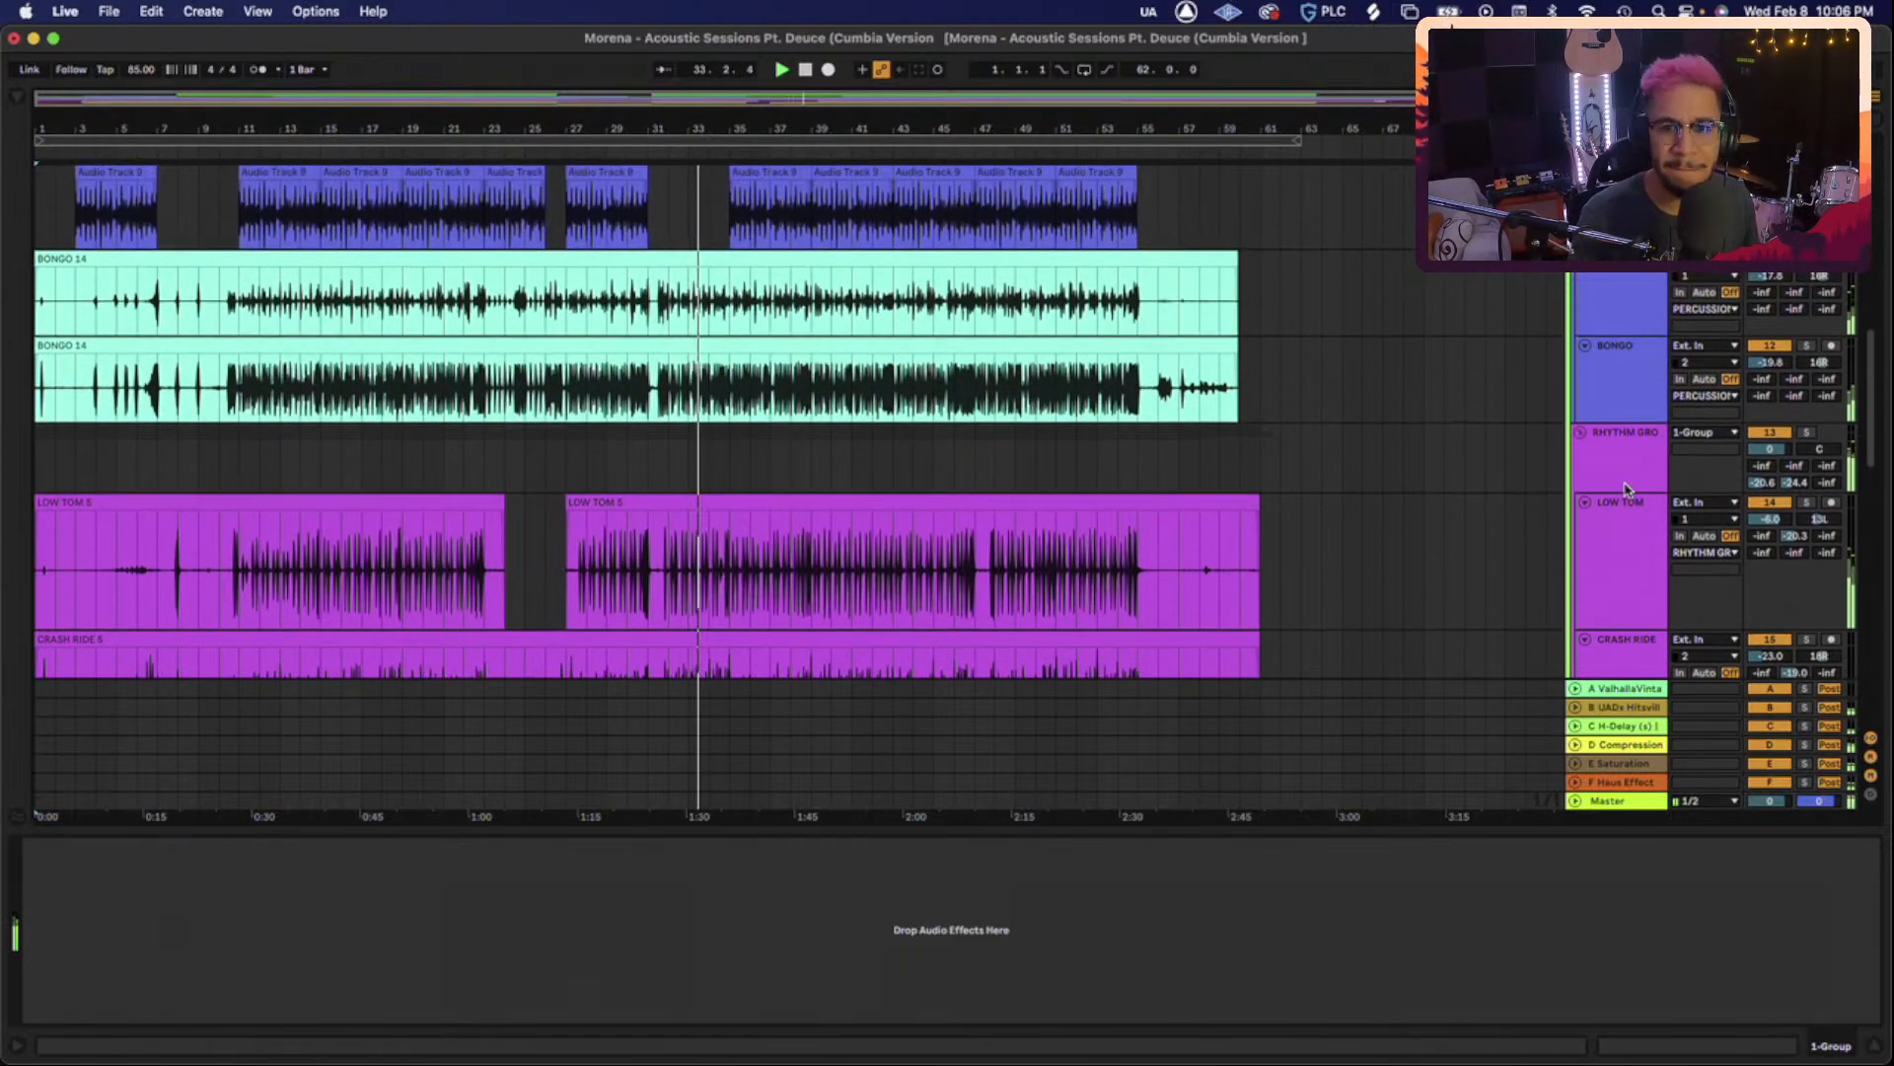
{"action": "scroll", "coordinate": [1628, 490], "scroll_direction": "up", "scroll_amount": 4}
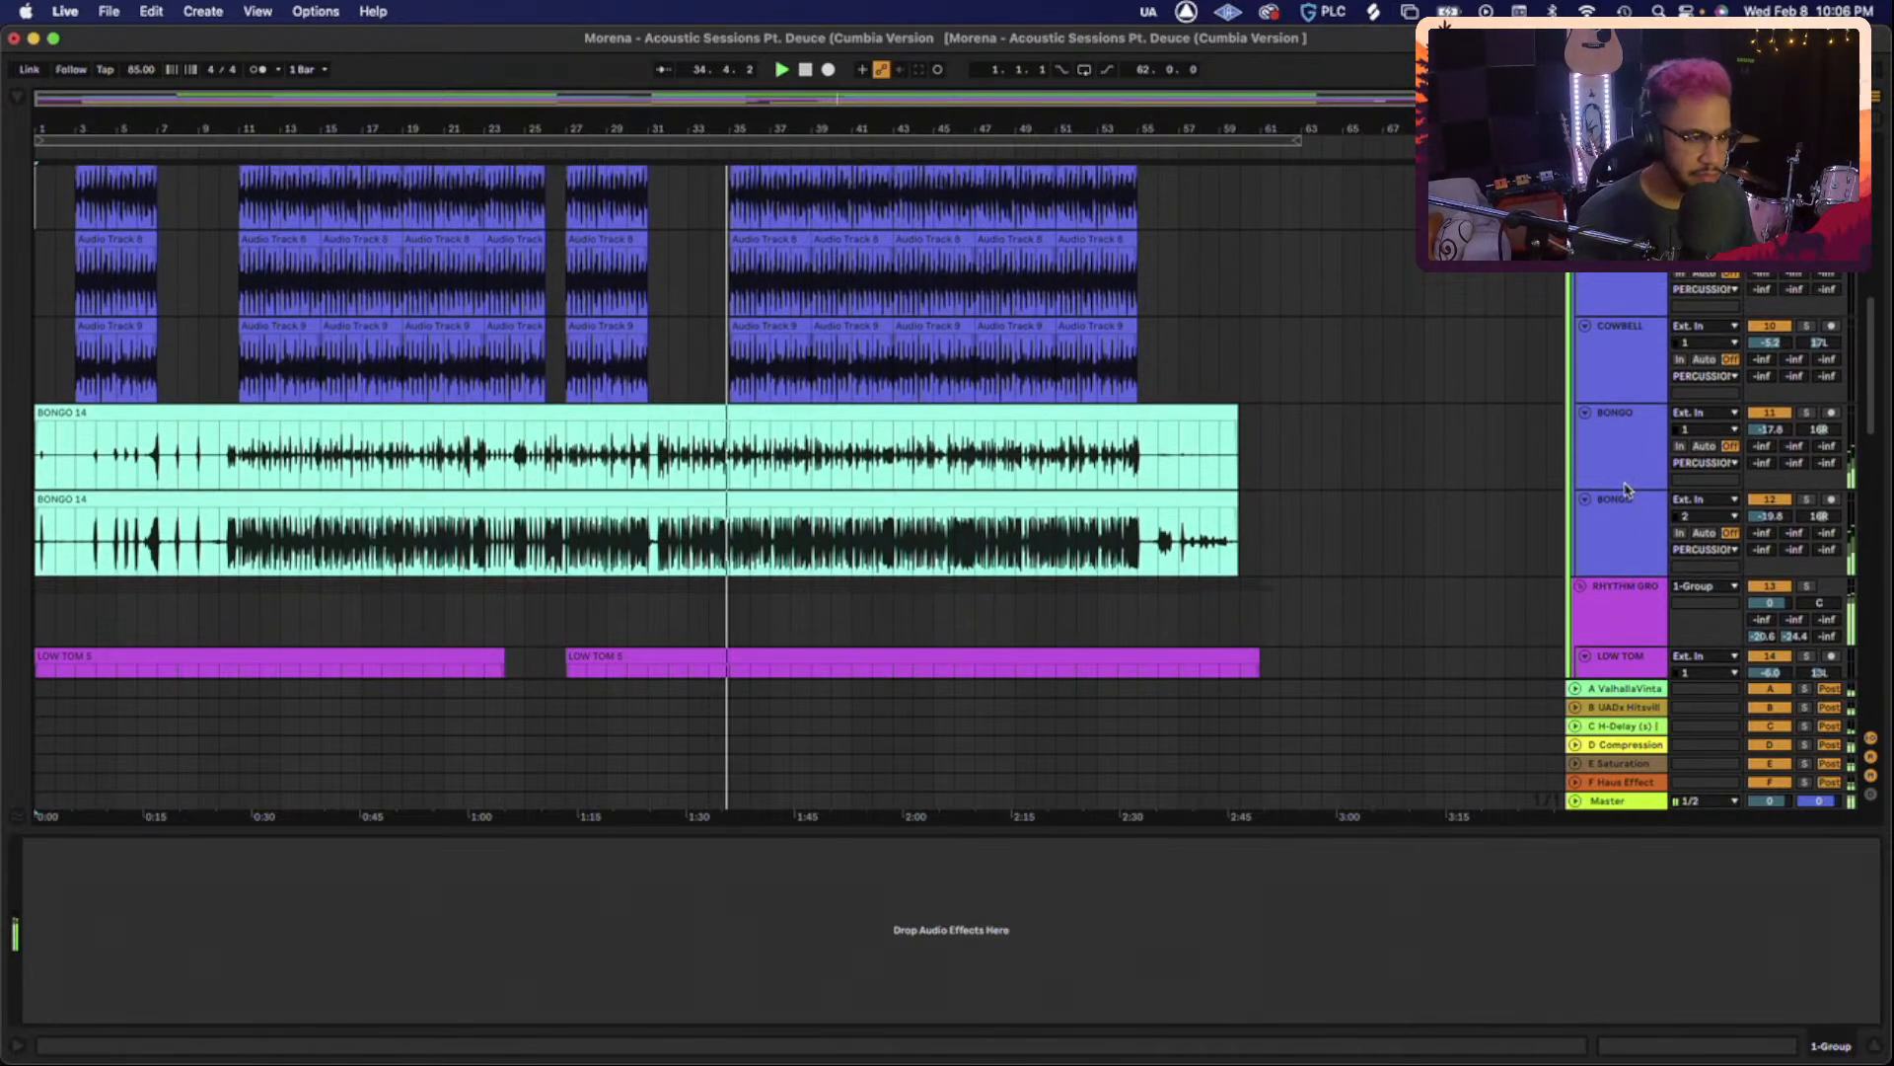
{"action": "scroll", "coordinate": [1628, 489], "scroll_direction": "up", "scroll_amount": 3}
{"action": "scroll", "coordinate": [1626, 490], "scroll_direction": "up", "scroll_amount": 5}
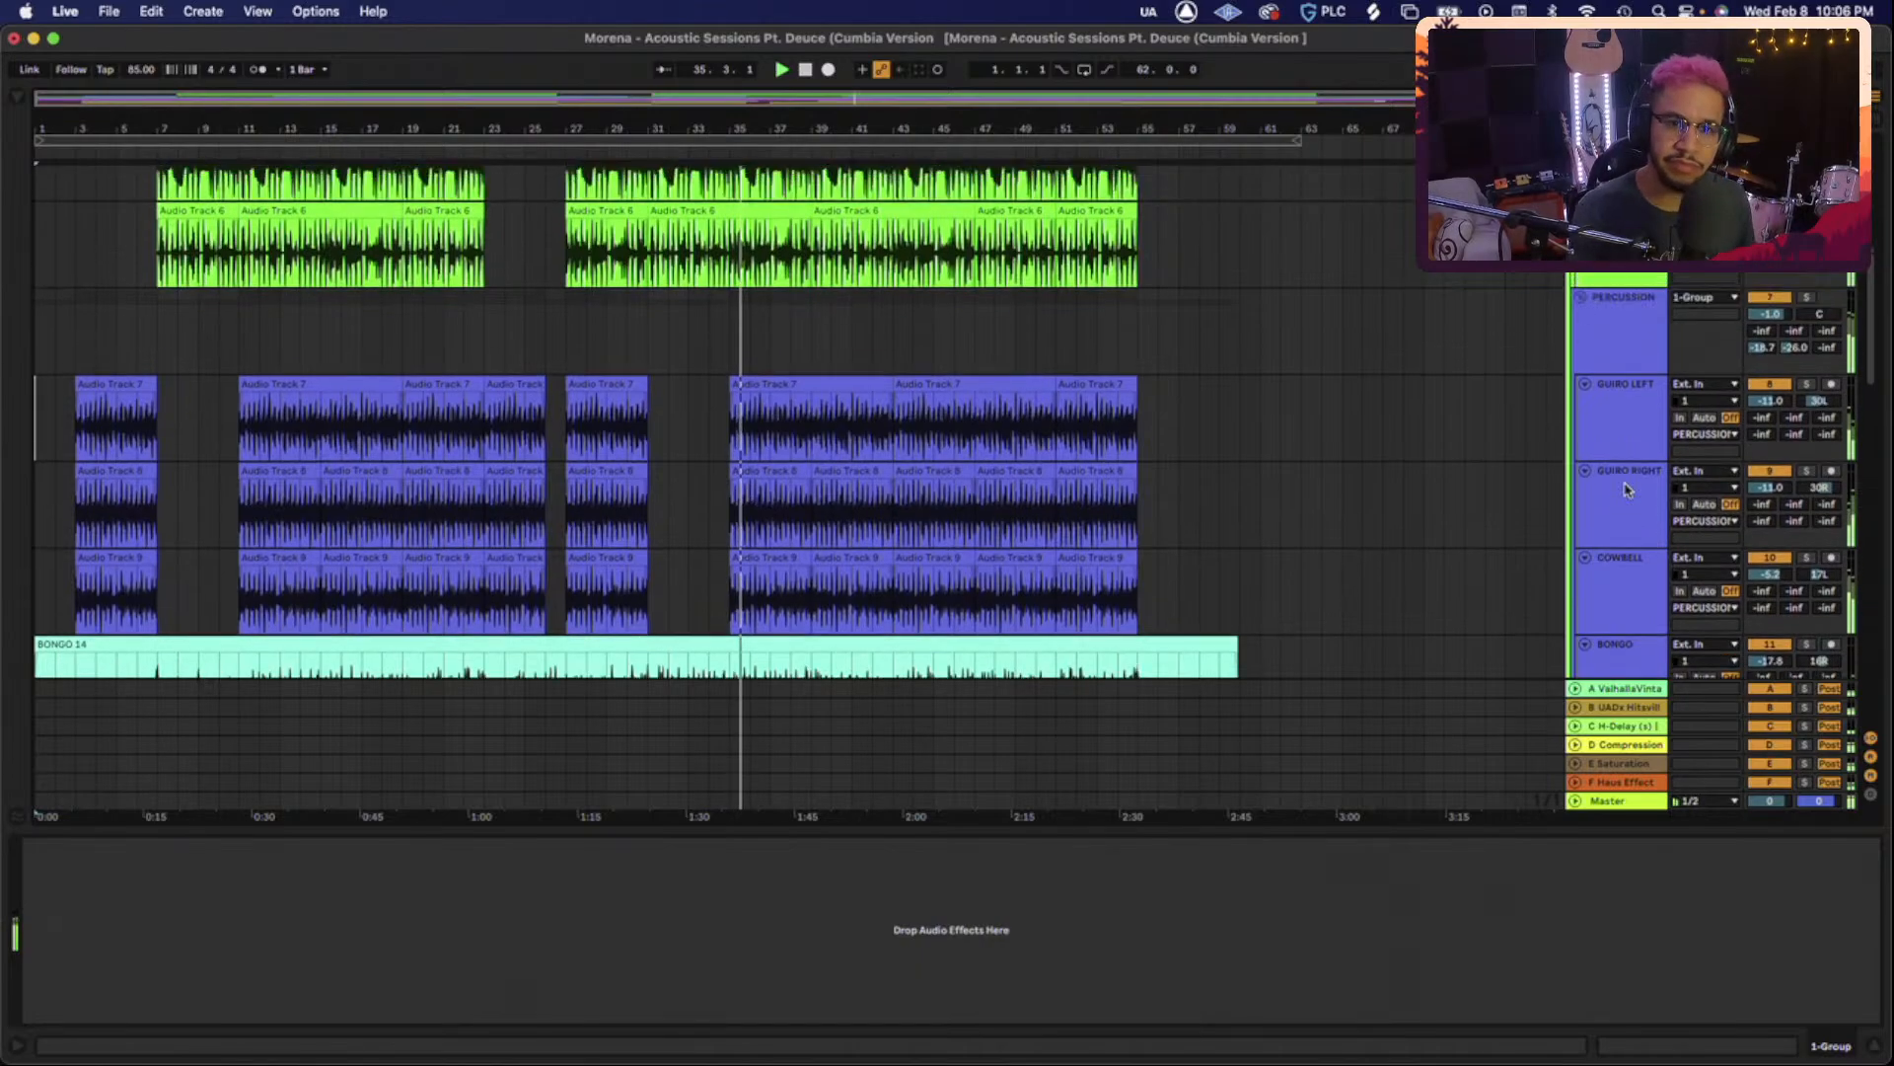
{"action": "scroll", "coordinate": [1626, 489], "scroll_direction": "up", "scroll_amount": 1}
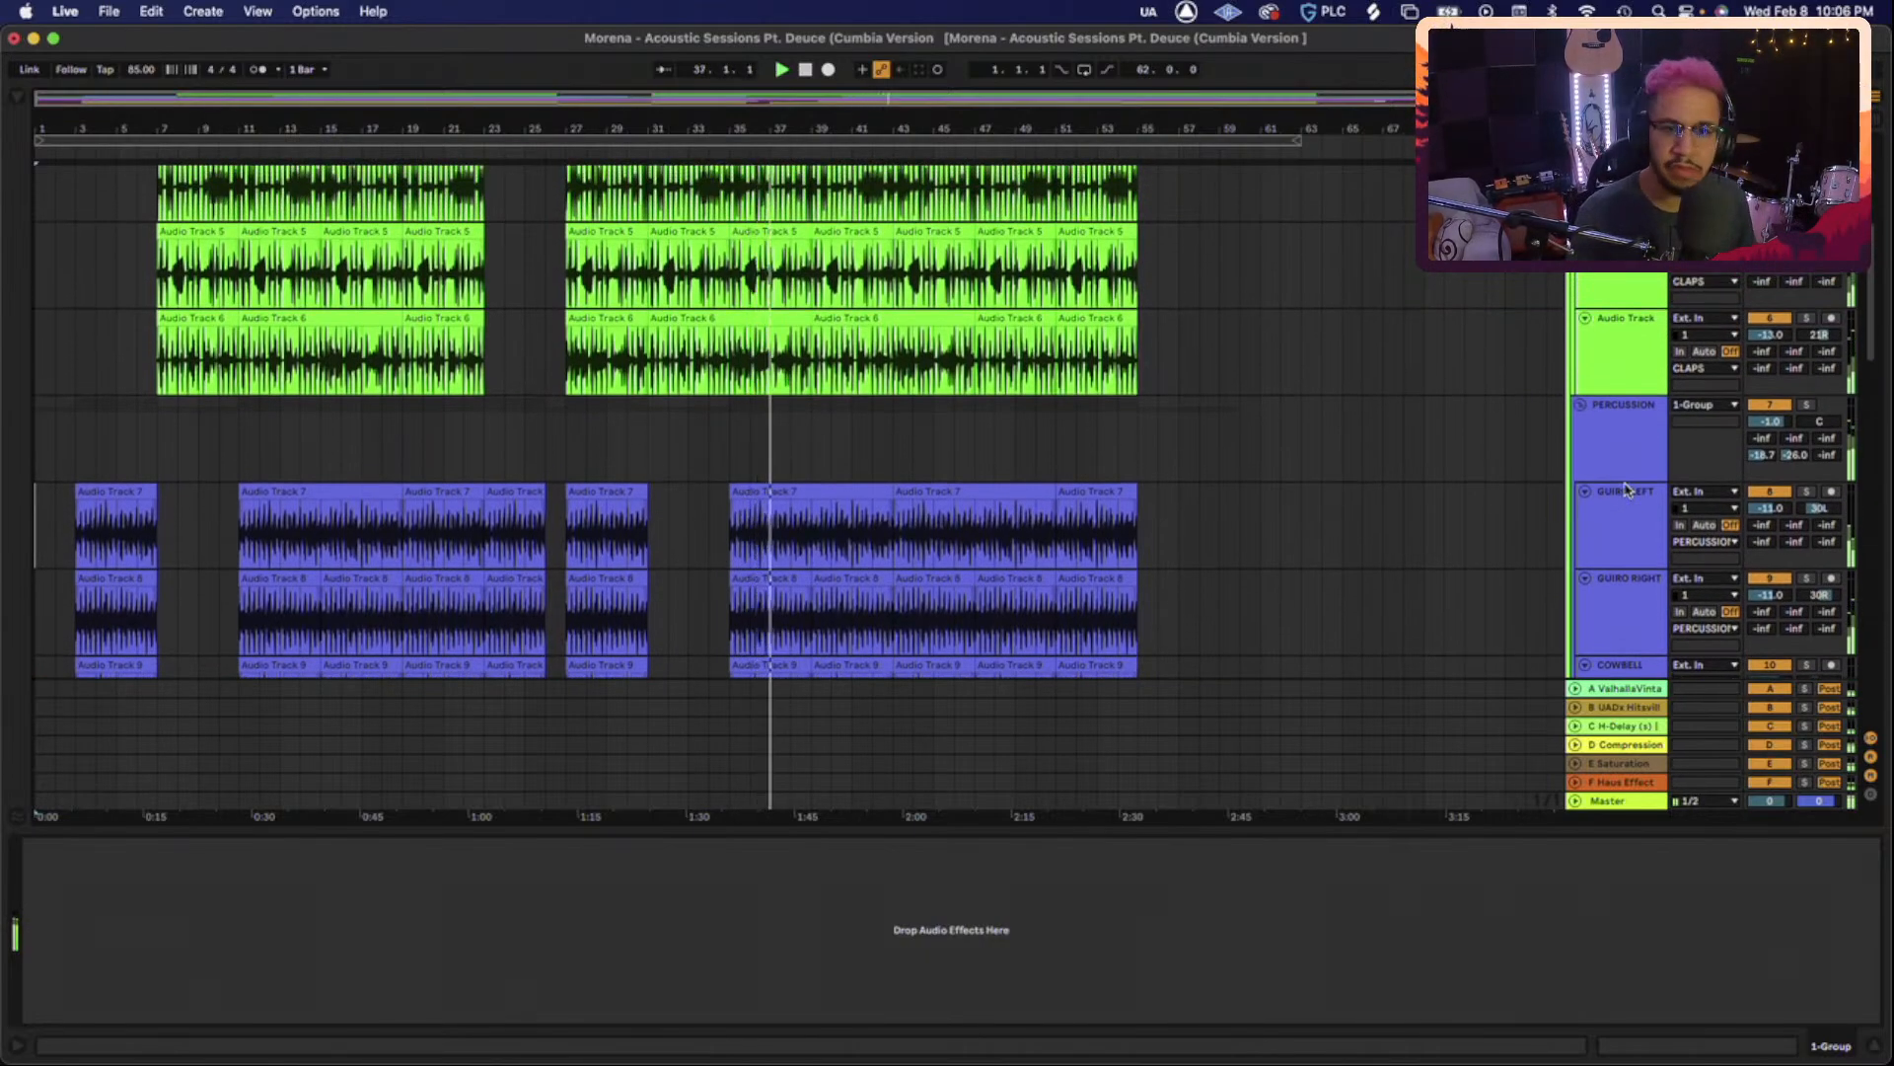
{"action": "scroll", "coordinate": [1626, 490], "scroll_direction": "up", "scroll_amount": 4}
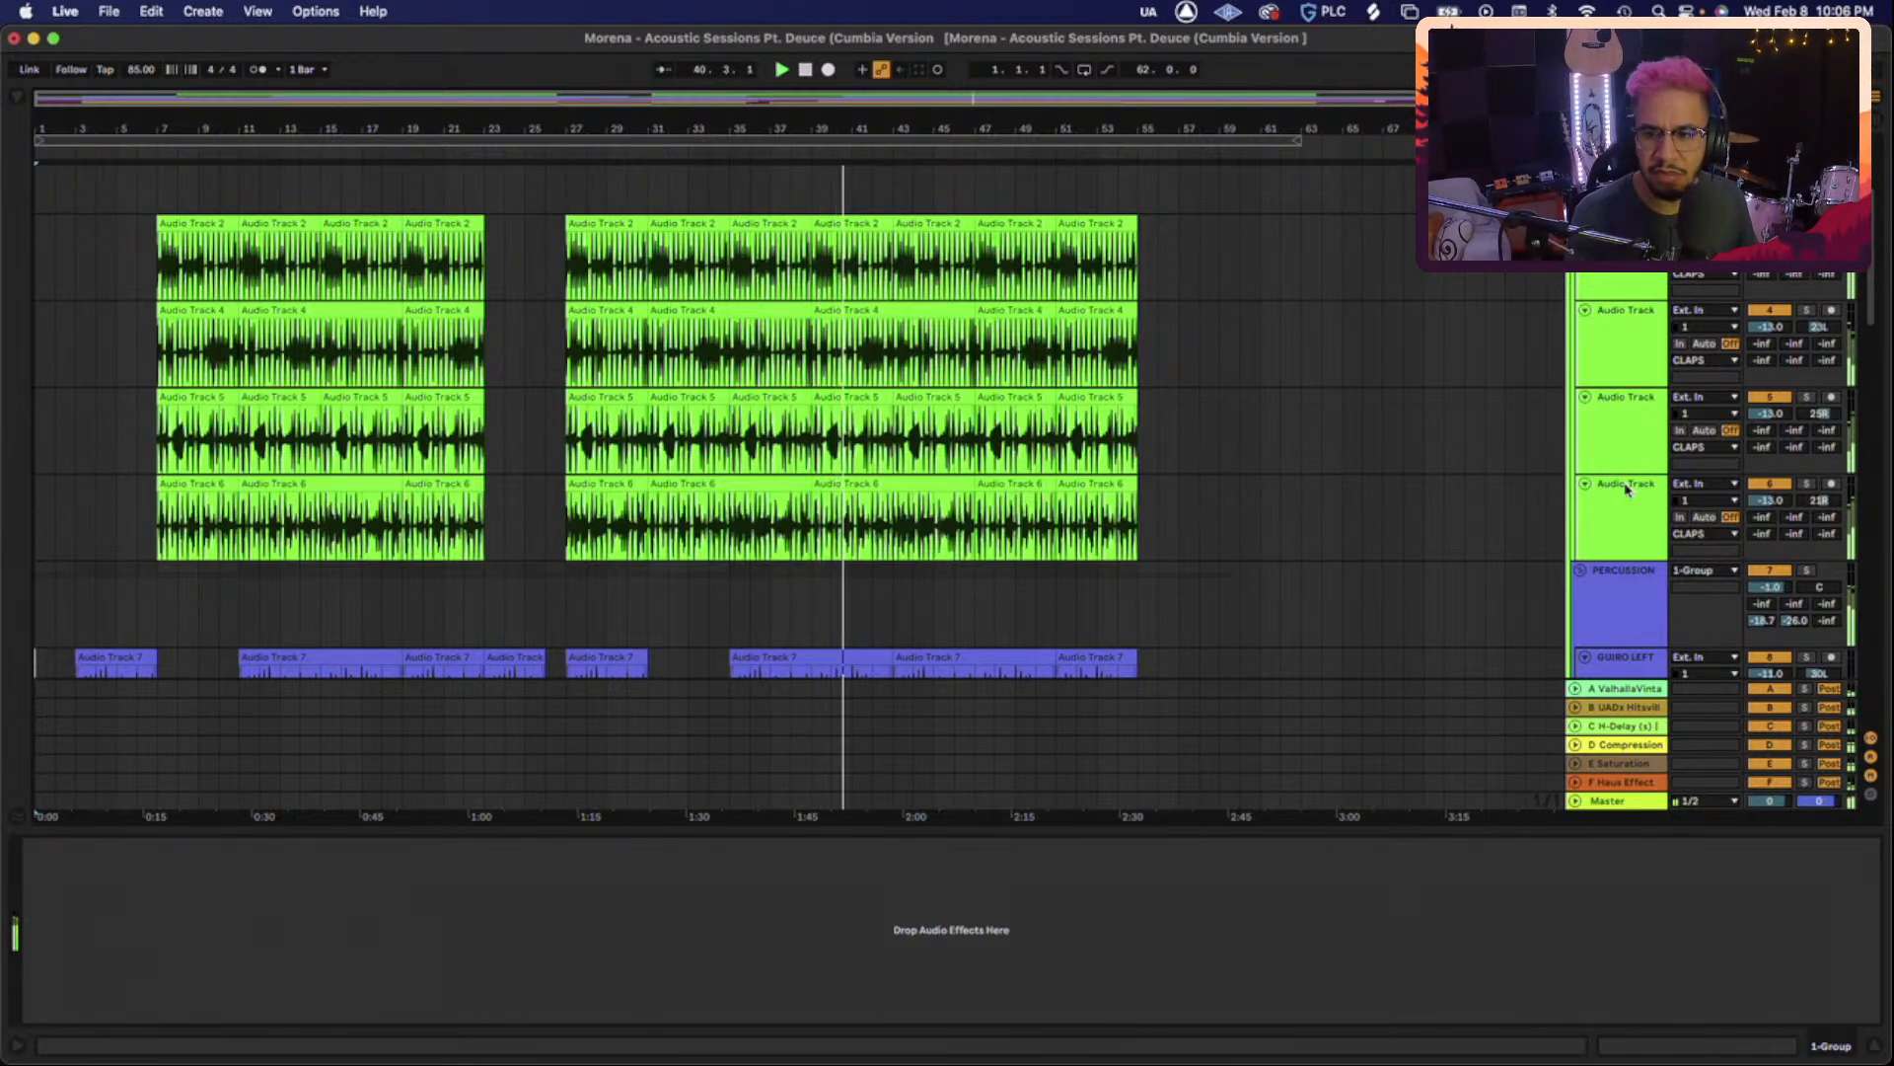
Look over the clap and percussion tracks and select the first clap track's clip spanning bars 27 to 31.
{"action": "scroll", "coordinate": [1626, 493], "scroll_direction": "down", "scroll_amount": 3}
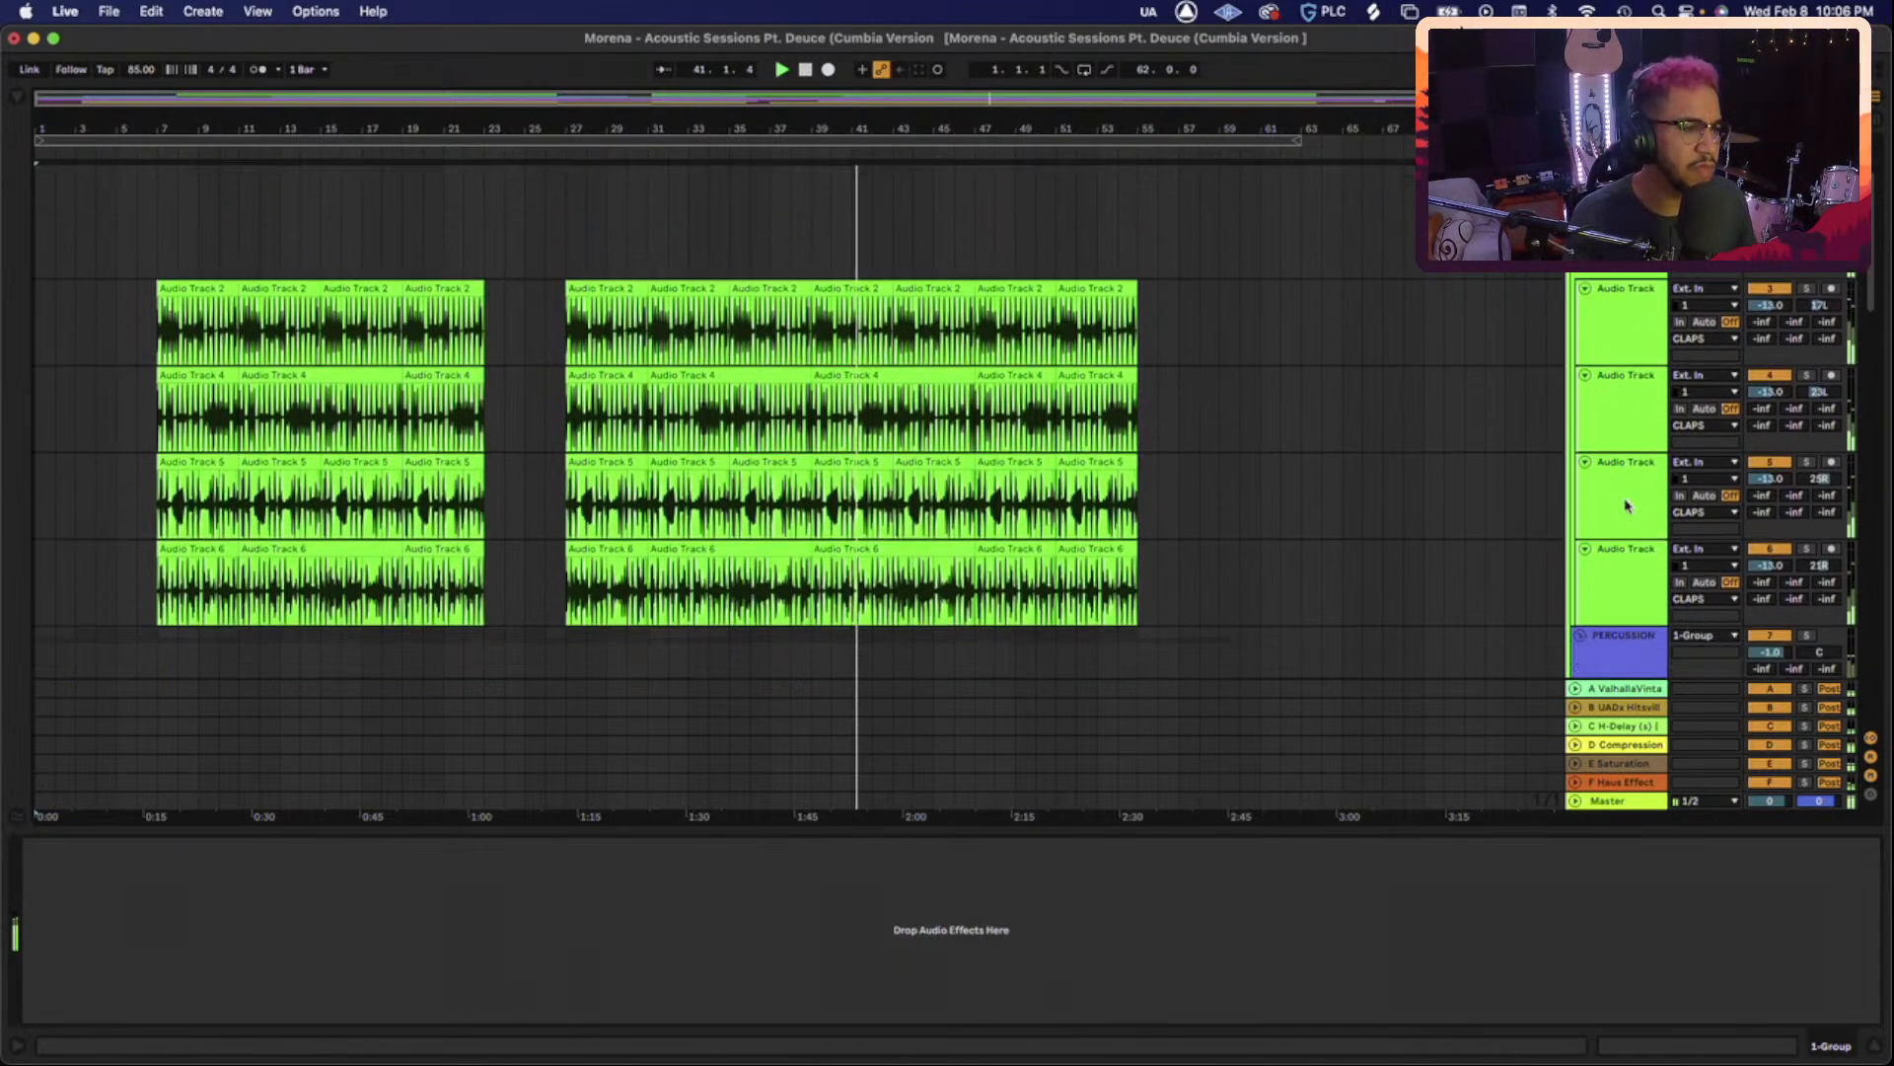
{"action": "scroll", "coordinate": [1618, 497], "scroll_direction": "down", "scroll_amount": 3}
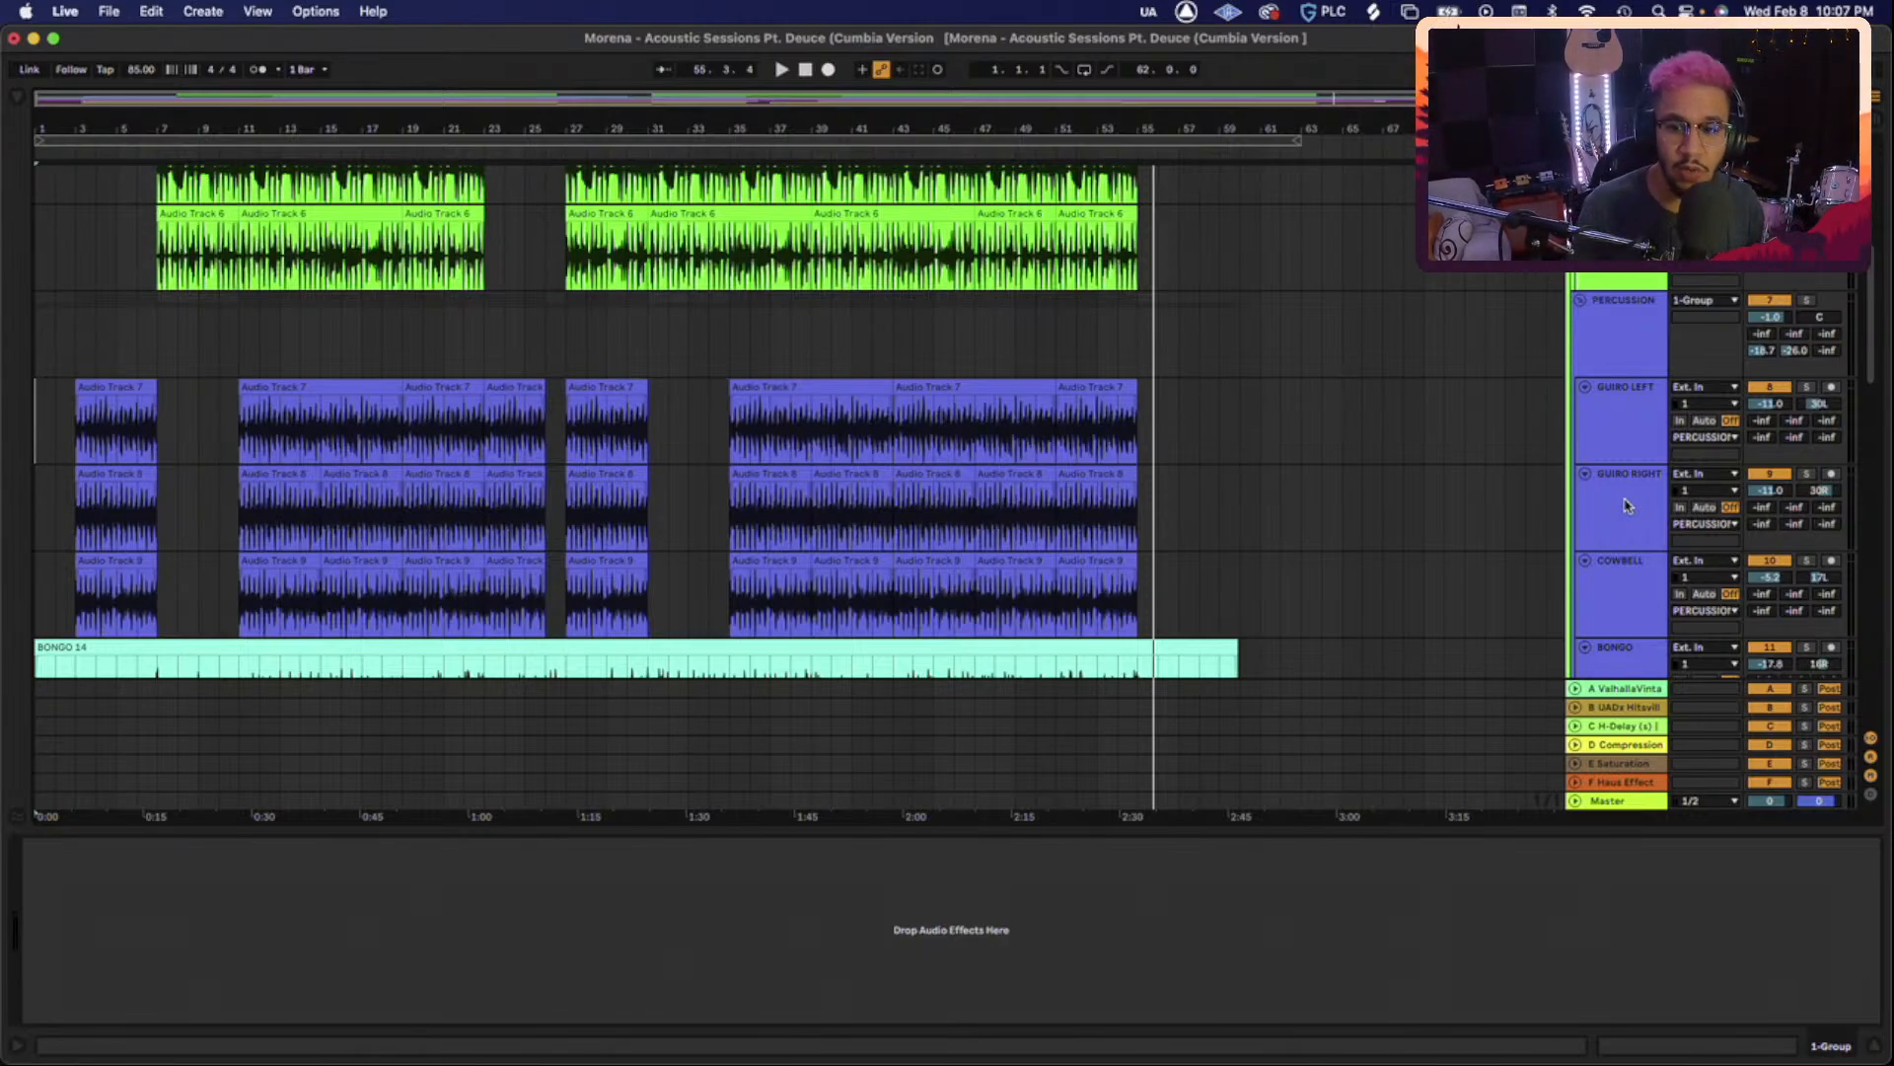
{"action": "scroll", "coordinate": [892, 318], "scroll_direction": "up", "scroll_amount": 5}
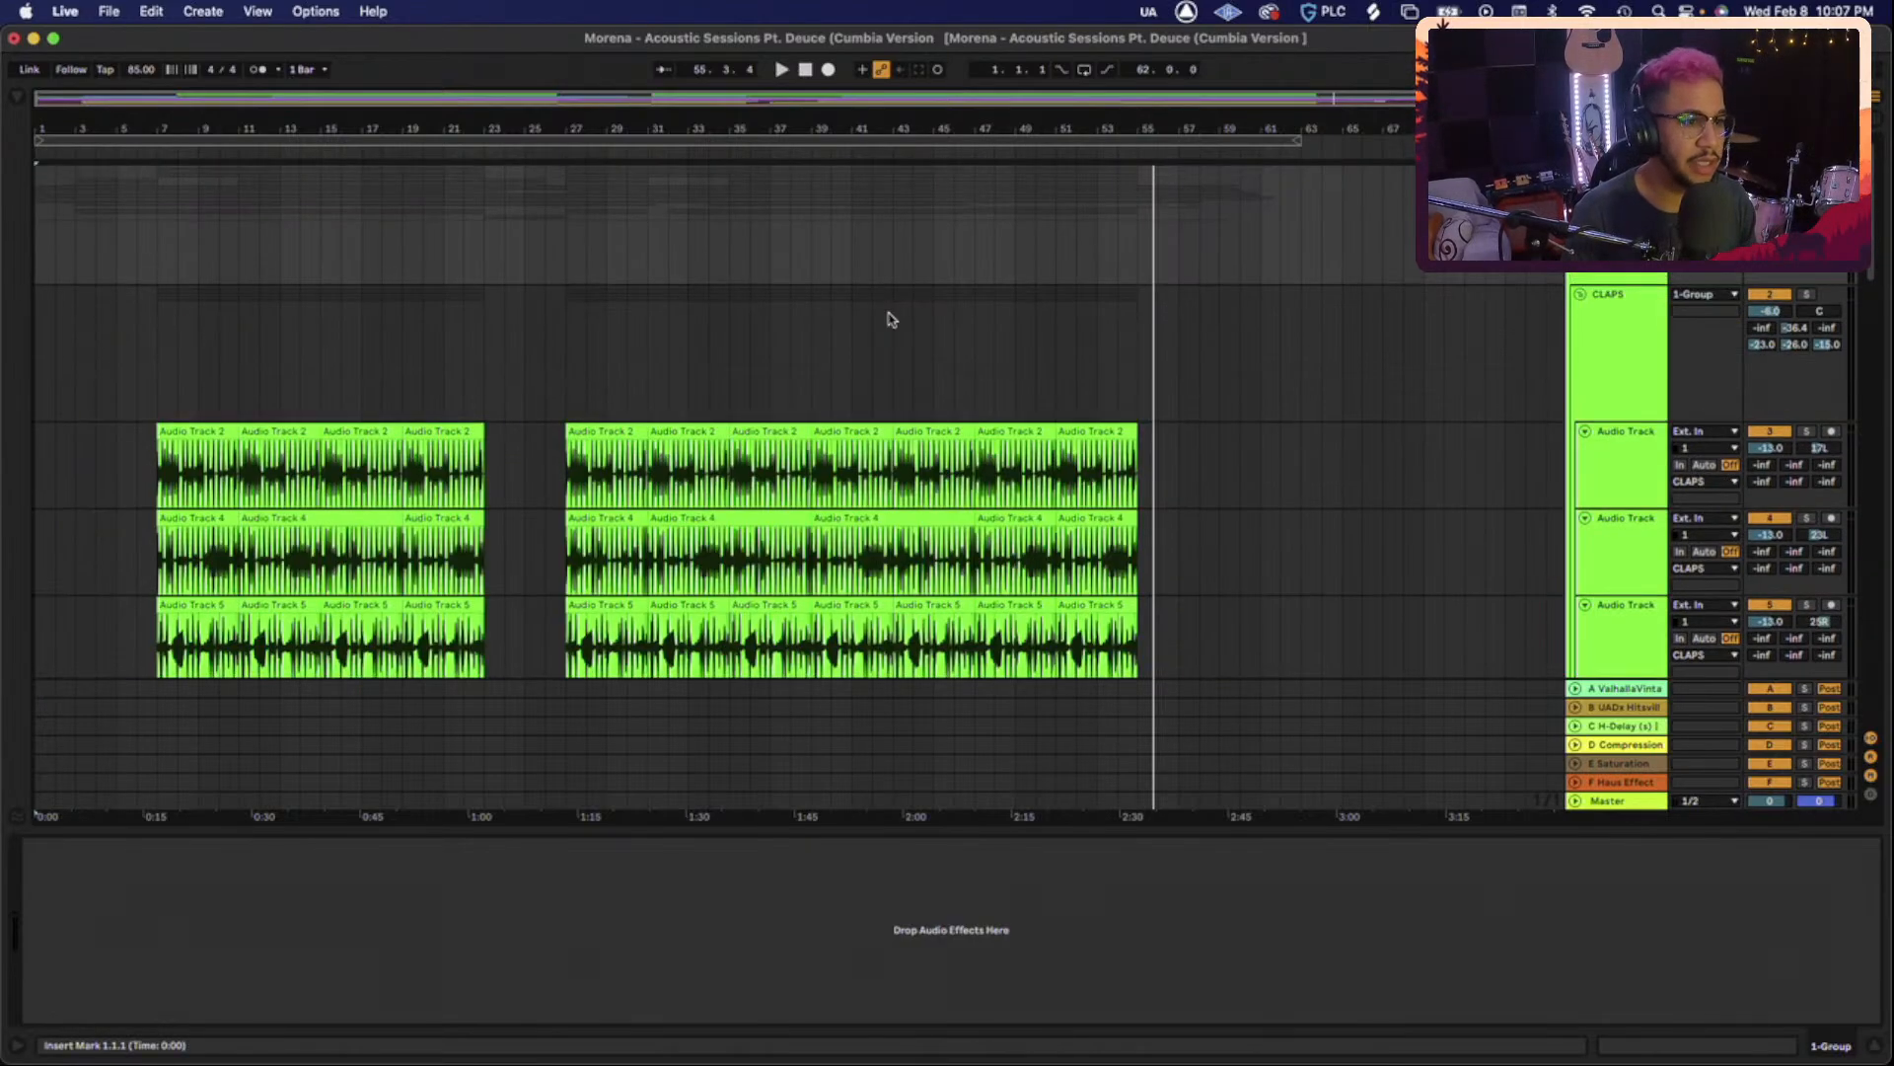
{"action": "scroll", "coordinate": [892, 319], "scroll_direction": "down", "scroll_amount": 5}
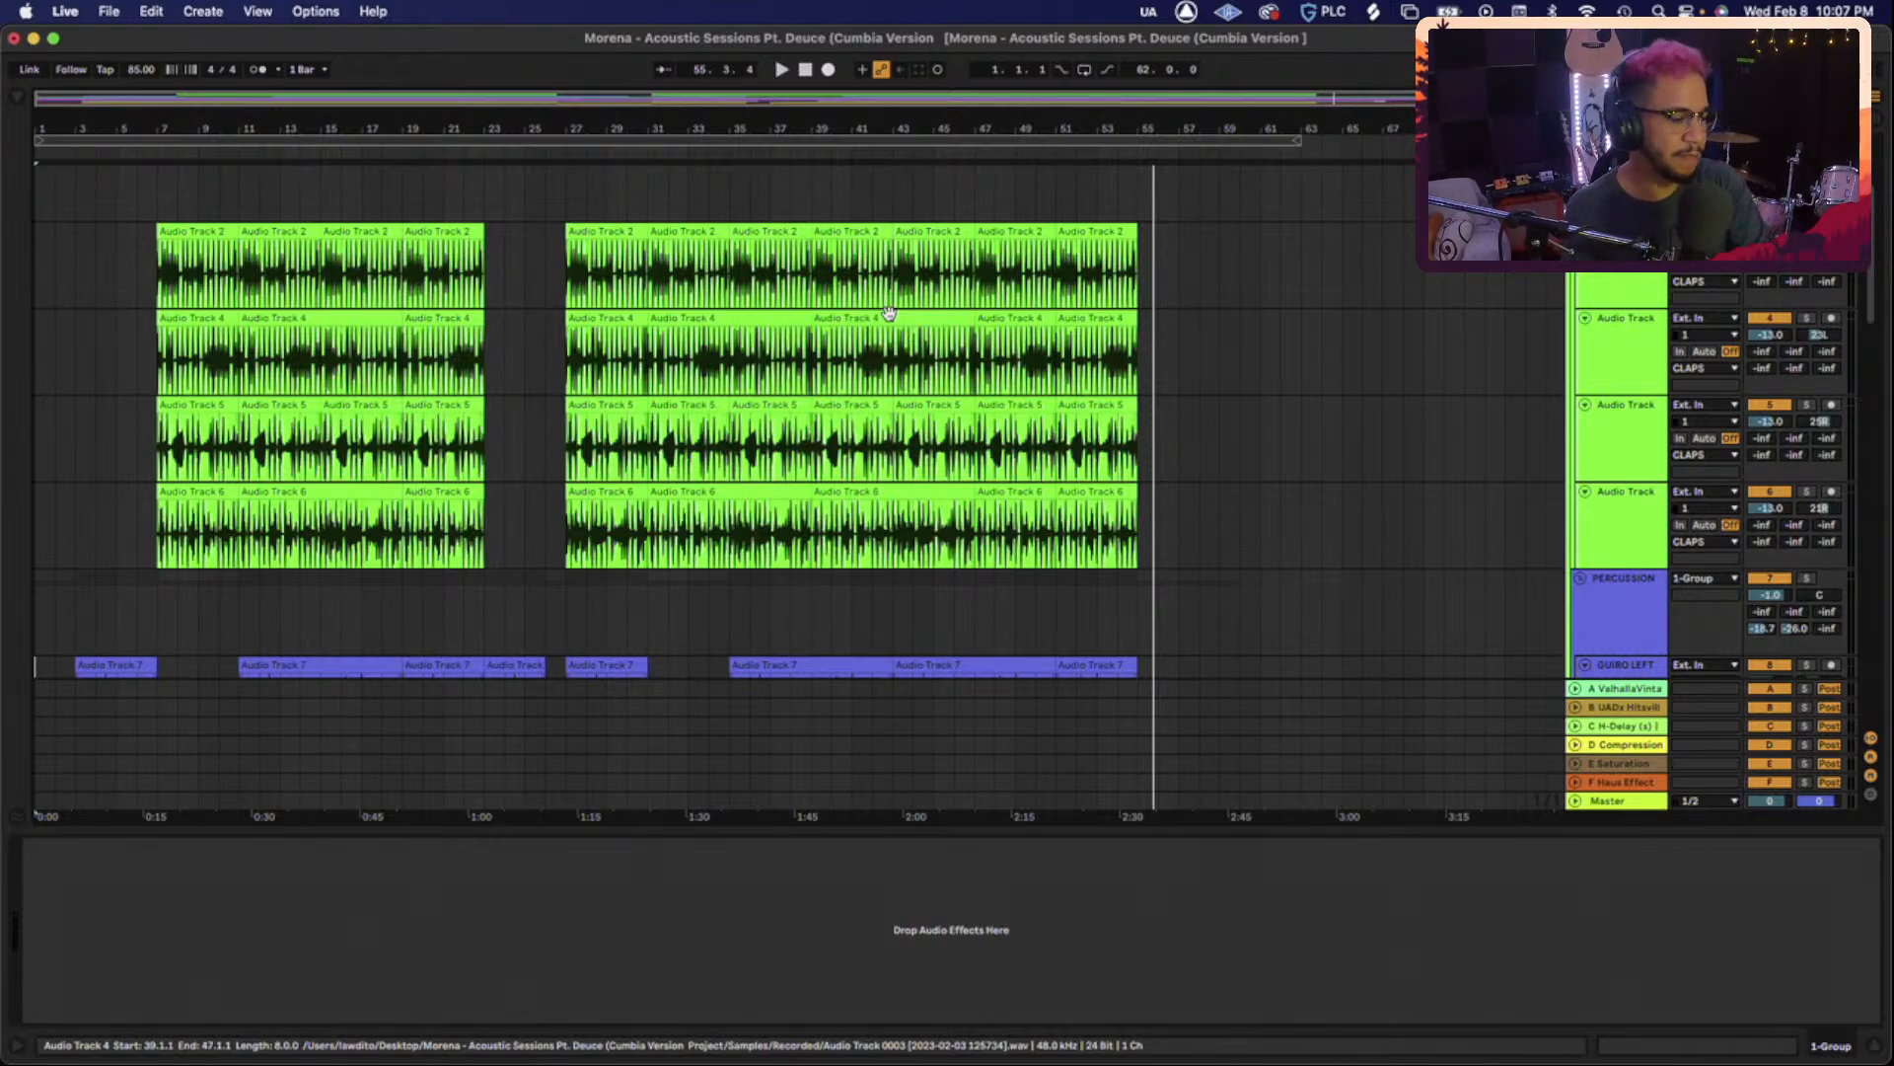
{"action": "scroll", "coordinate": [846, 301], "scroll_direction": "up", "scroll_amount": 5}
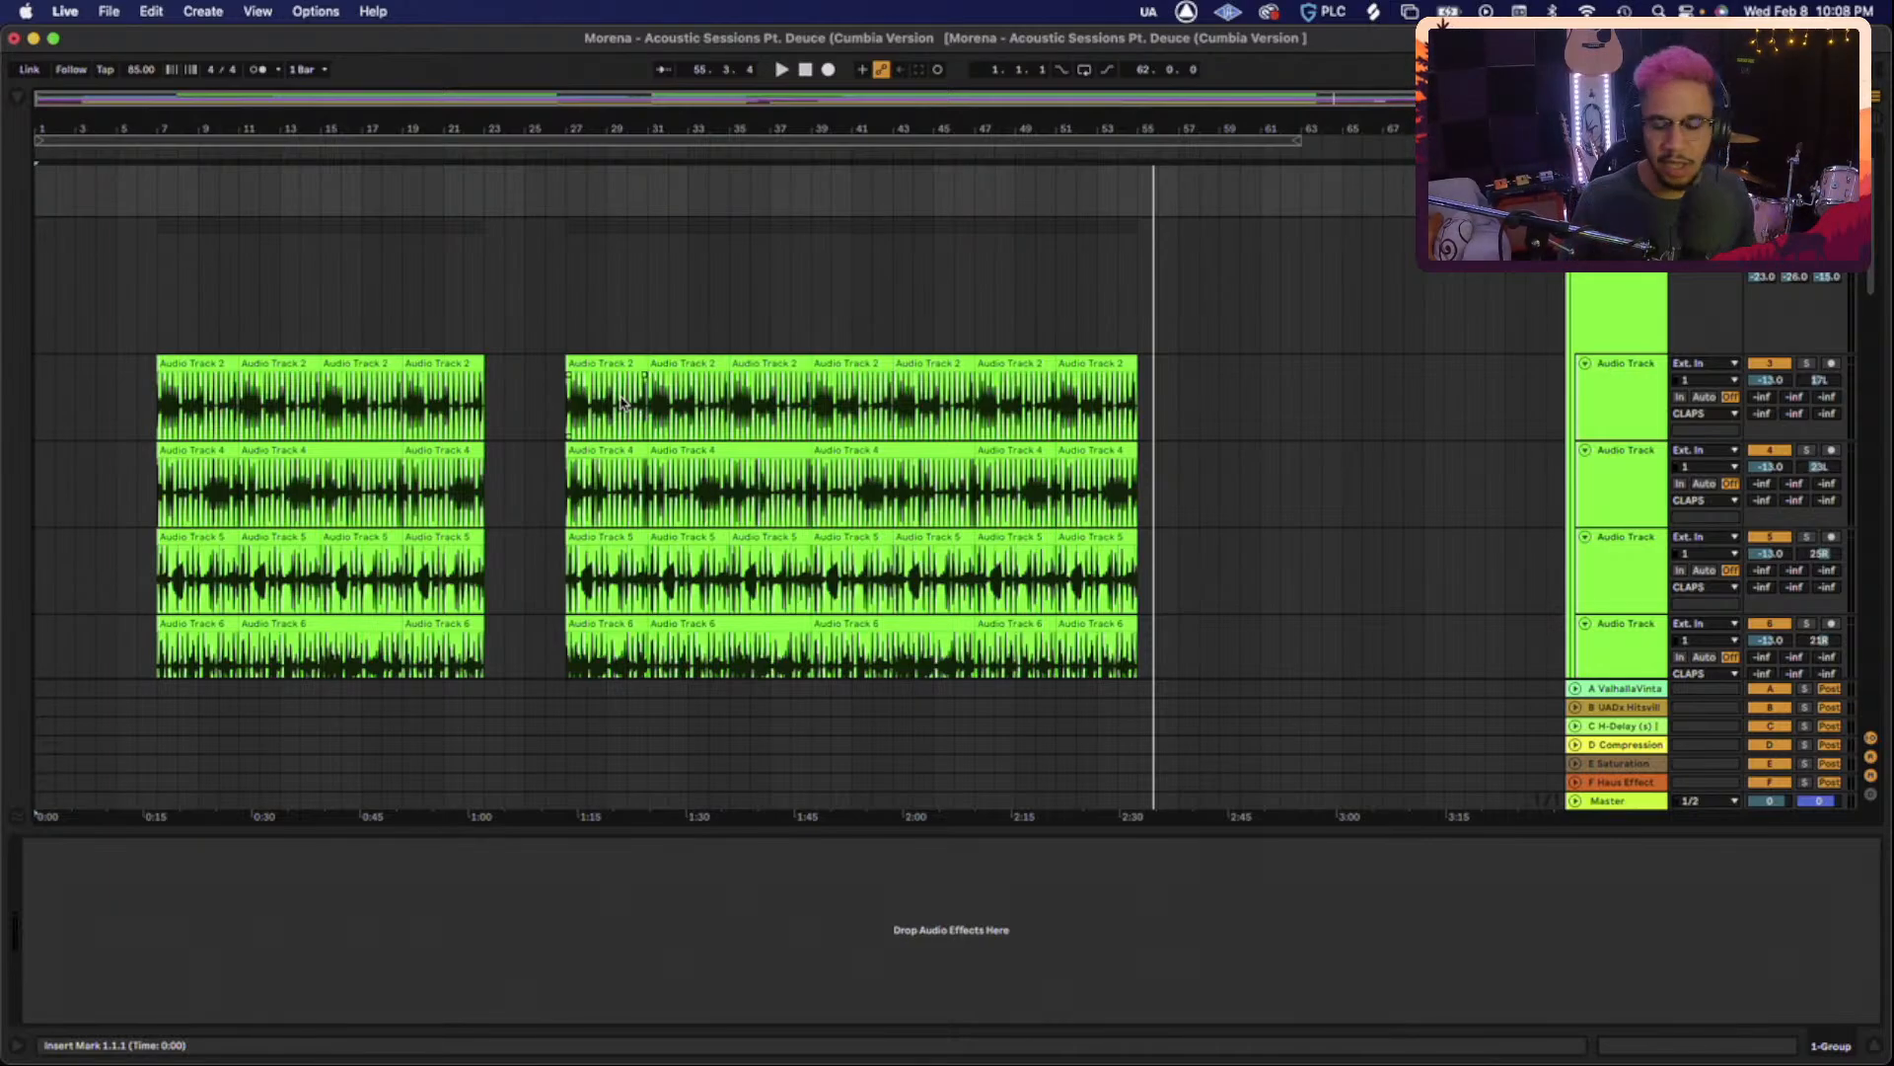
{"action": "left_click", "coordinate": [616, 369]}
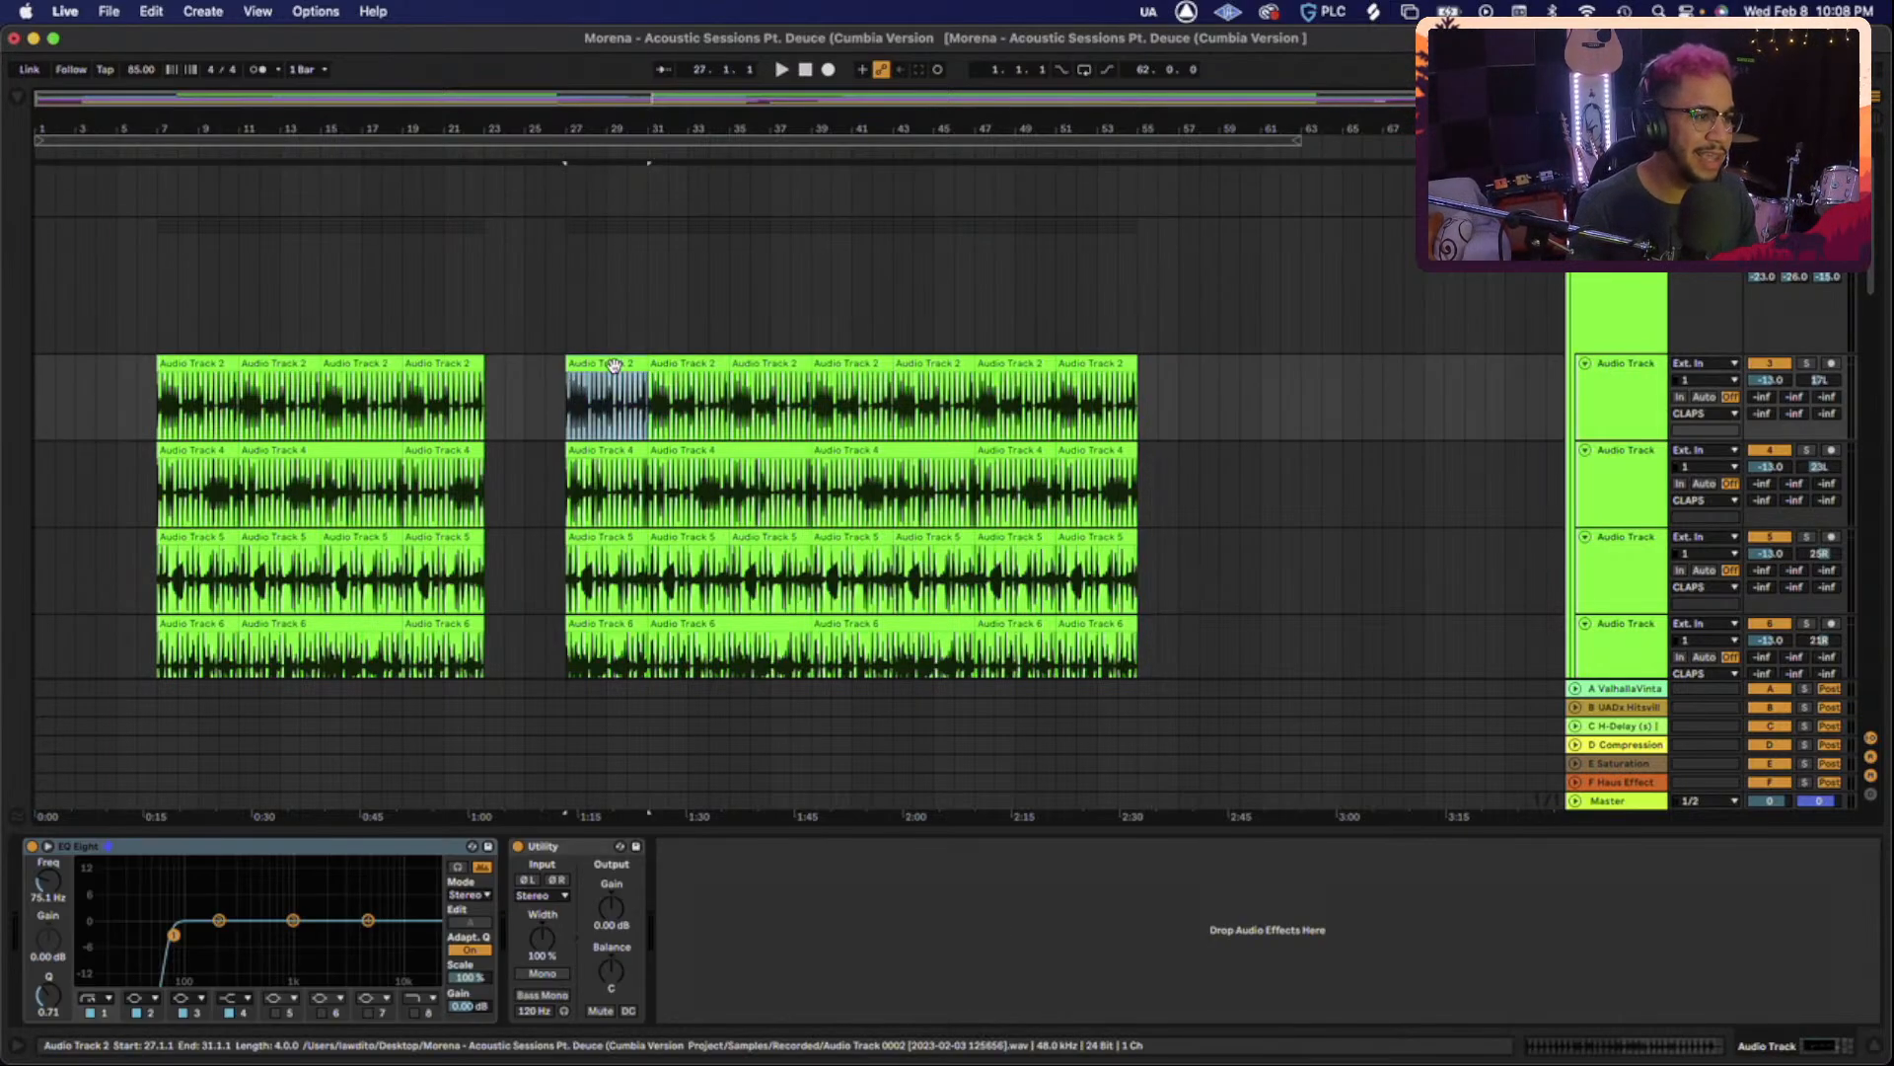
{"action": "scroll", "coordinate": [615, 371], "scroll_direction": "down", "scroll_amount": 3}
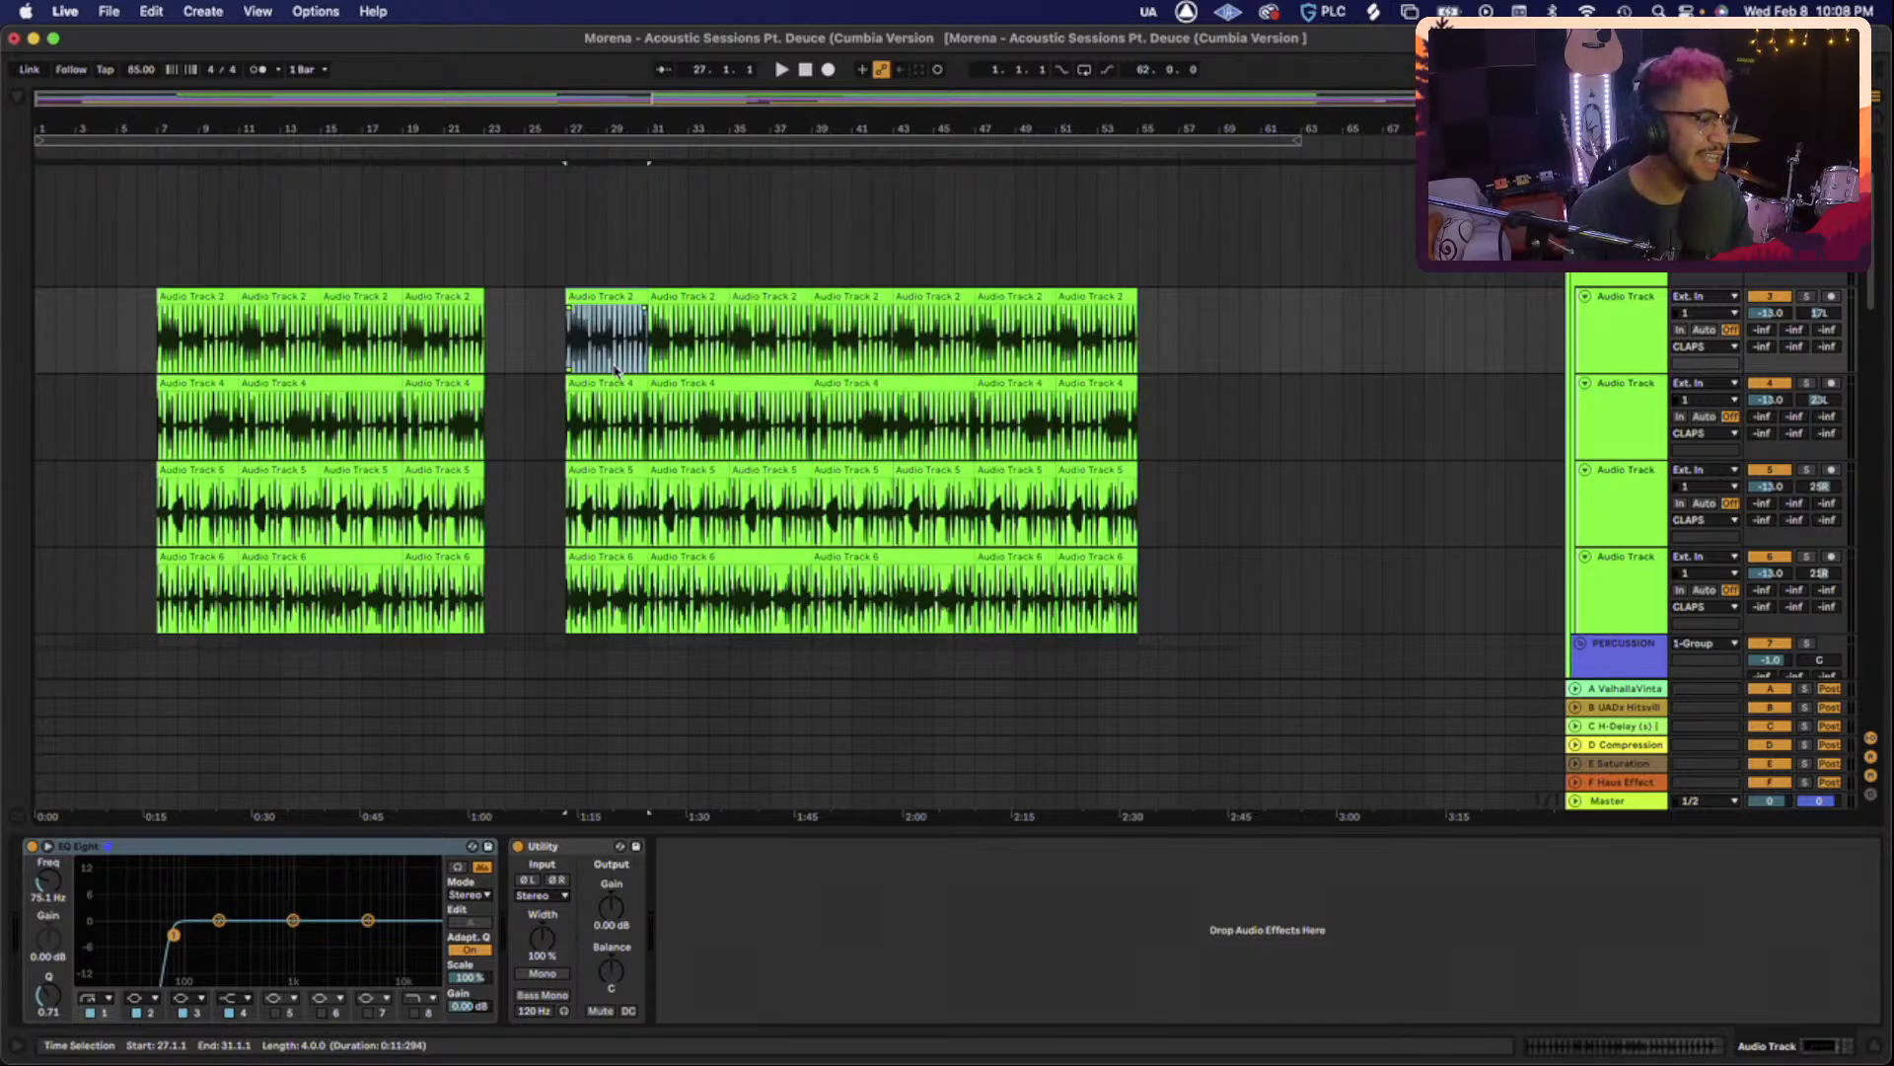
Reselect the first clap track's clip at bars 27 to 31, solo that track and play it back.
{"action": "scroll", "coordinate": [614, 369], "scroll_direction": "down", "scroll_amount": 2}
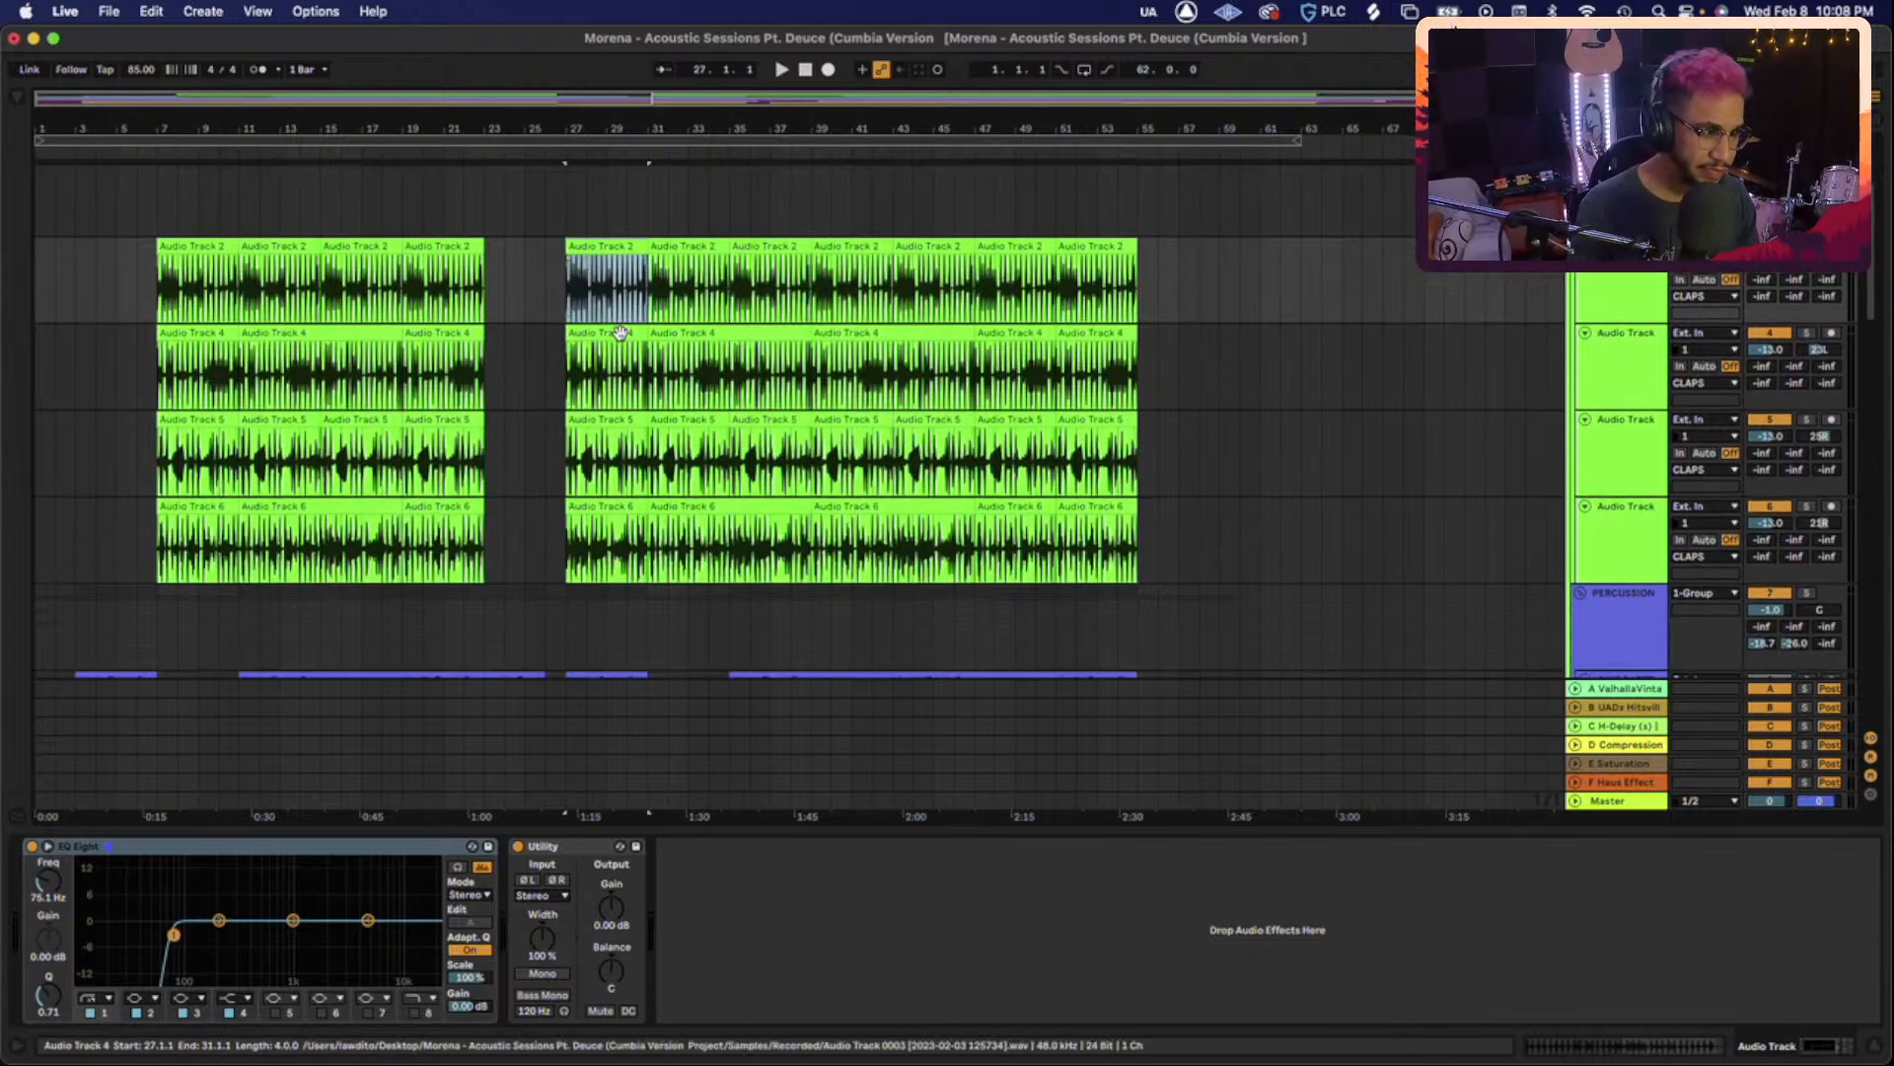
{"action": "left_click", "coordinate": [620, 334]}
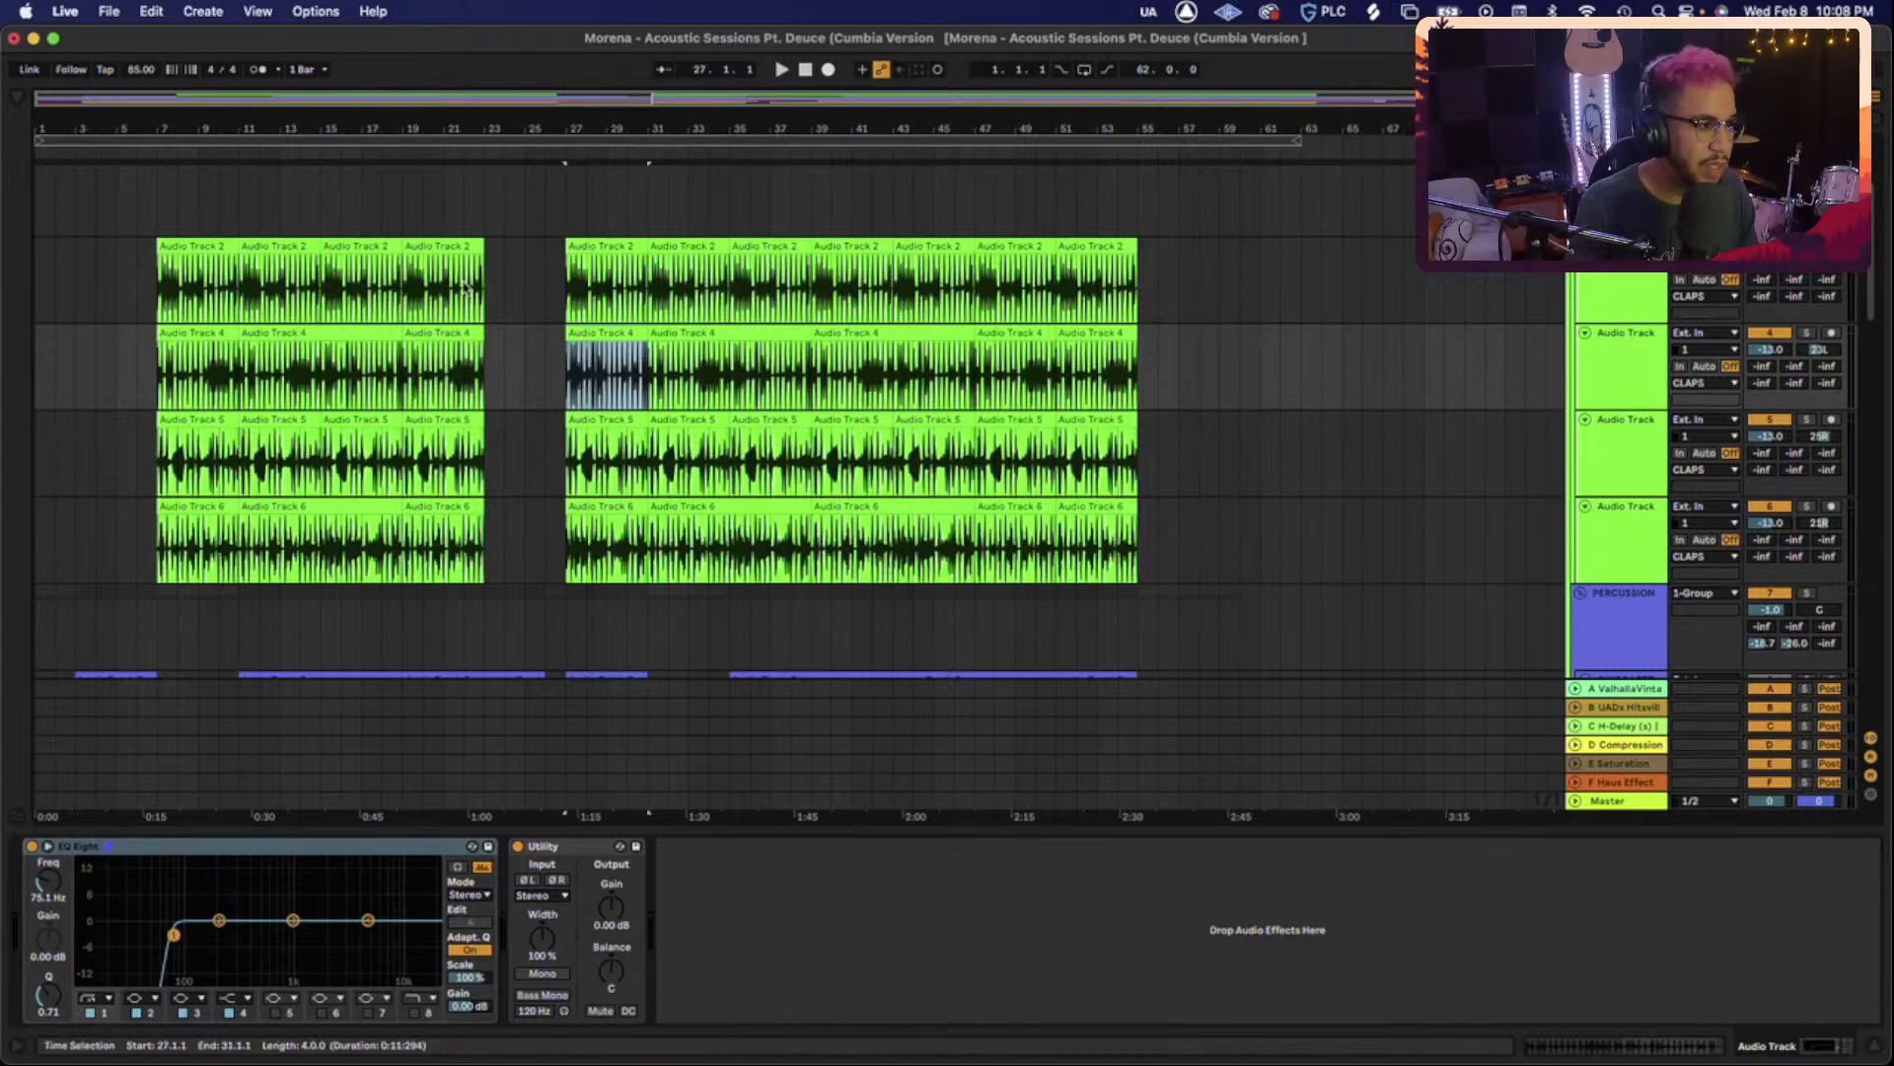
{"action": "left_click", "coordinate": [614, 240]}
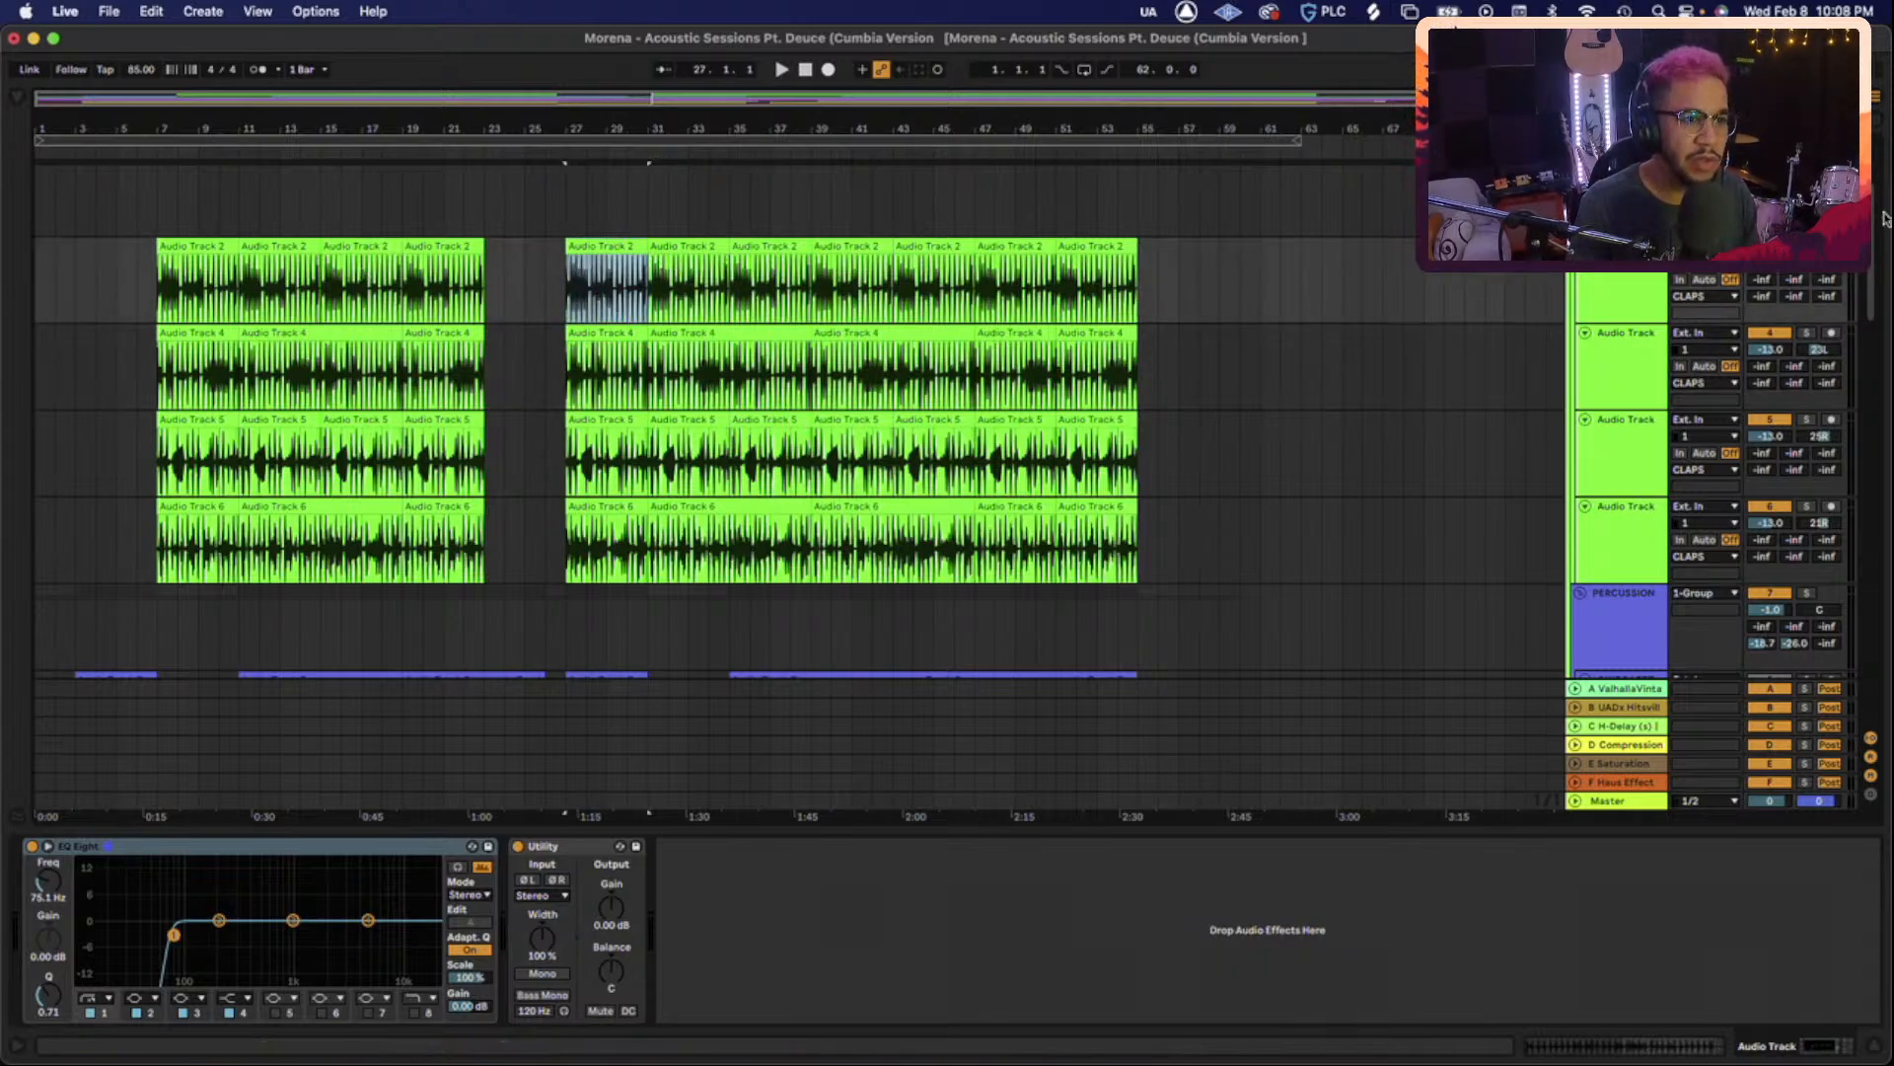
{"action": "scroll", "coordinate": [1836, 311], "scroll_direction": "up", "scroll_amount": 2}
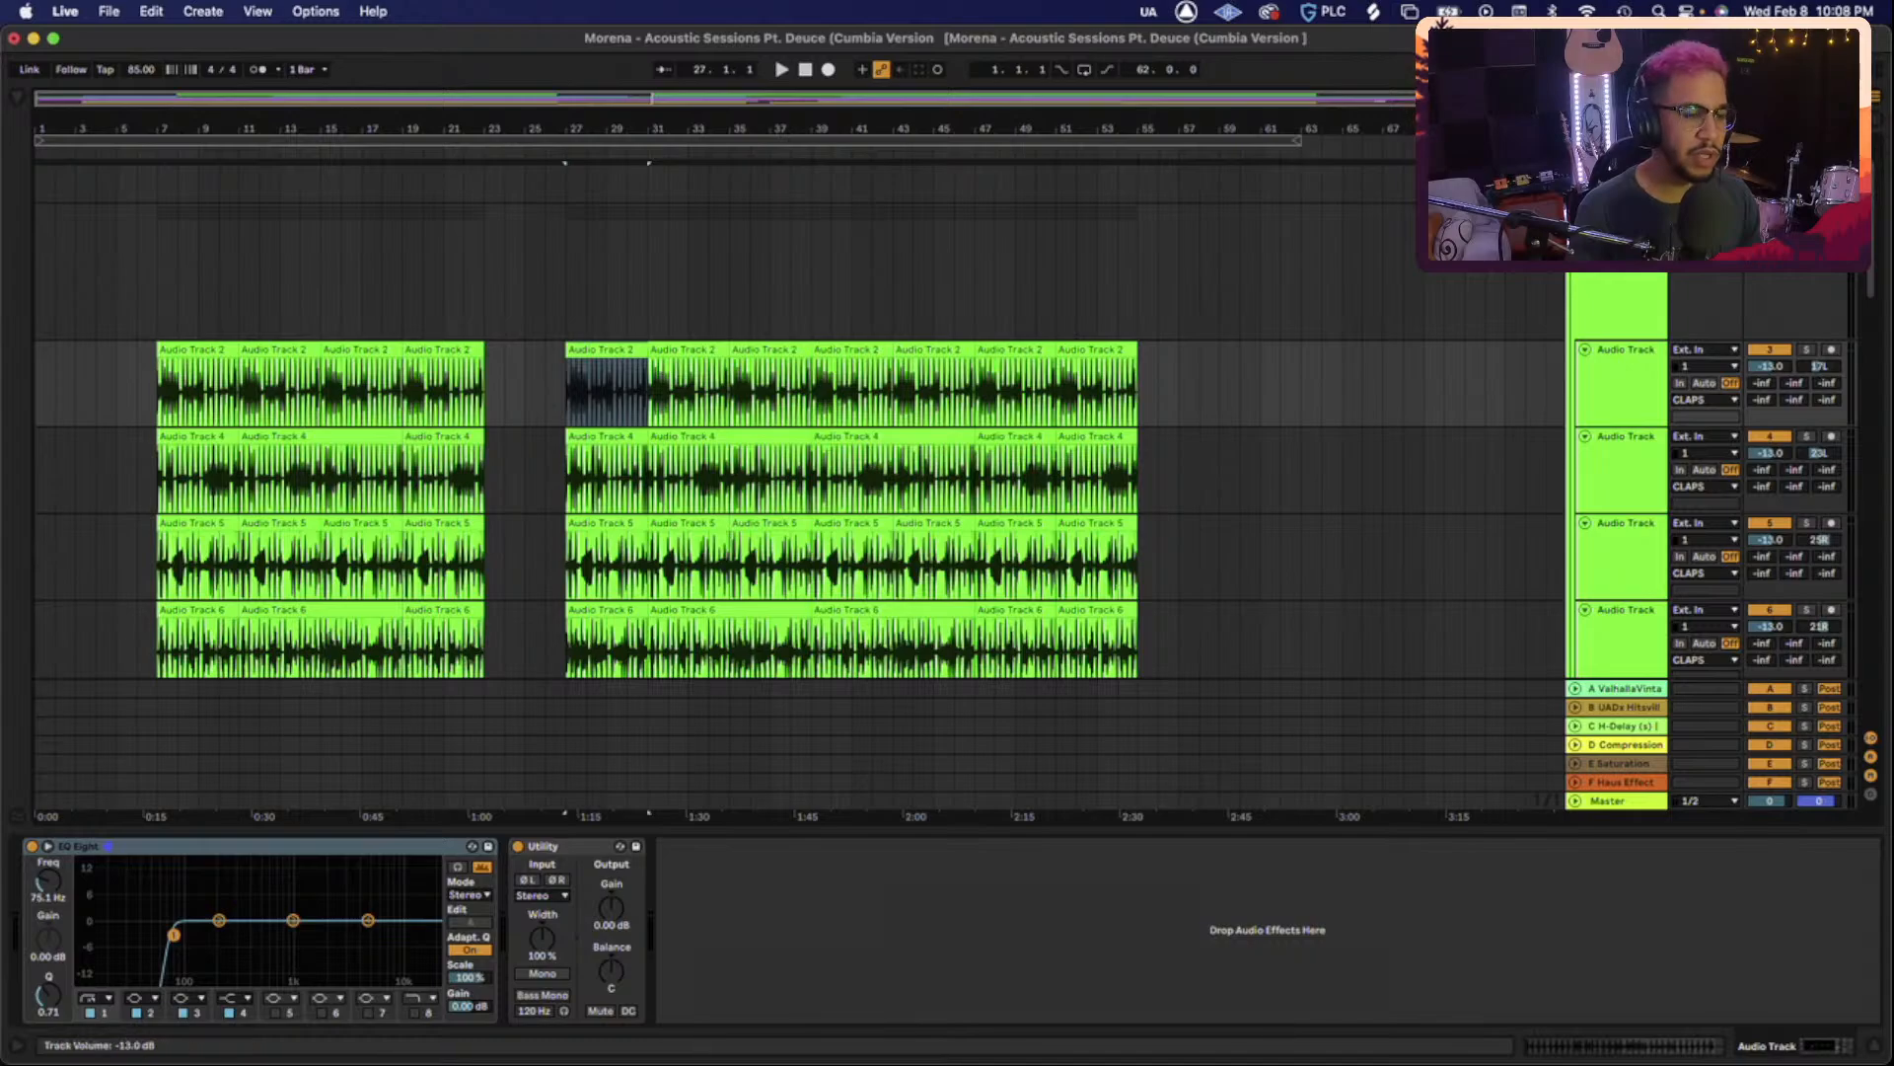
{"action": "left_click", "coordinate": [1806, 351]}
{"action": "key", "text": "space"}
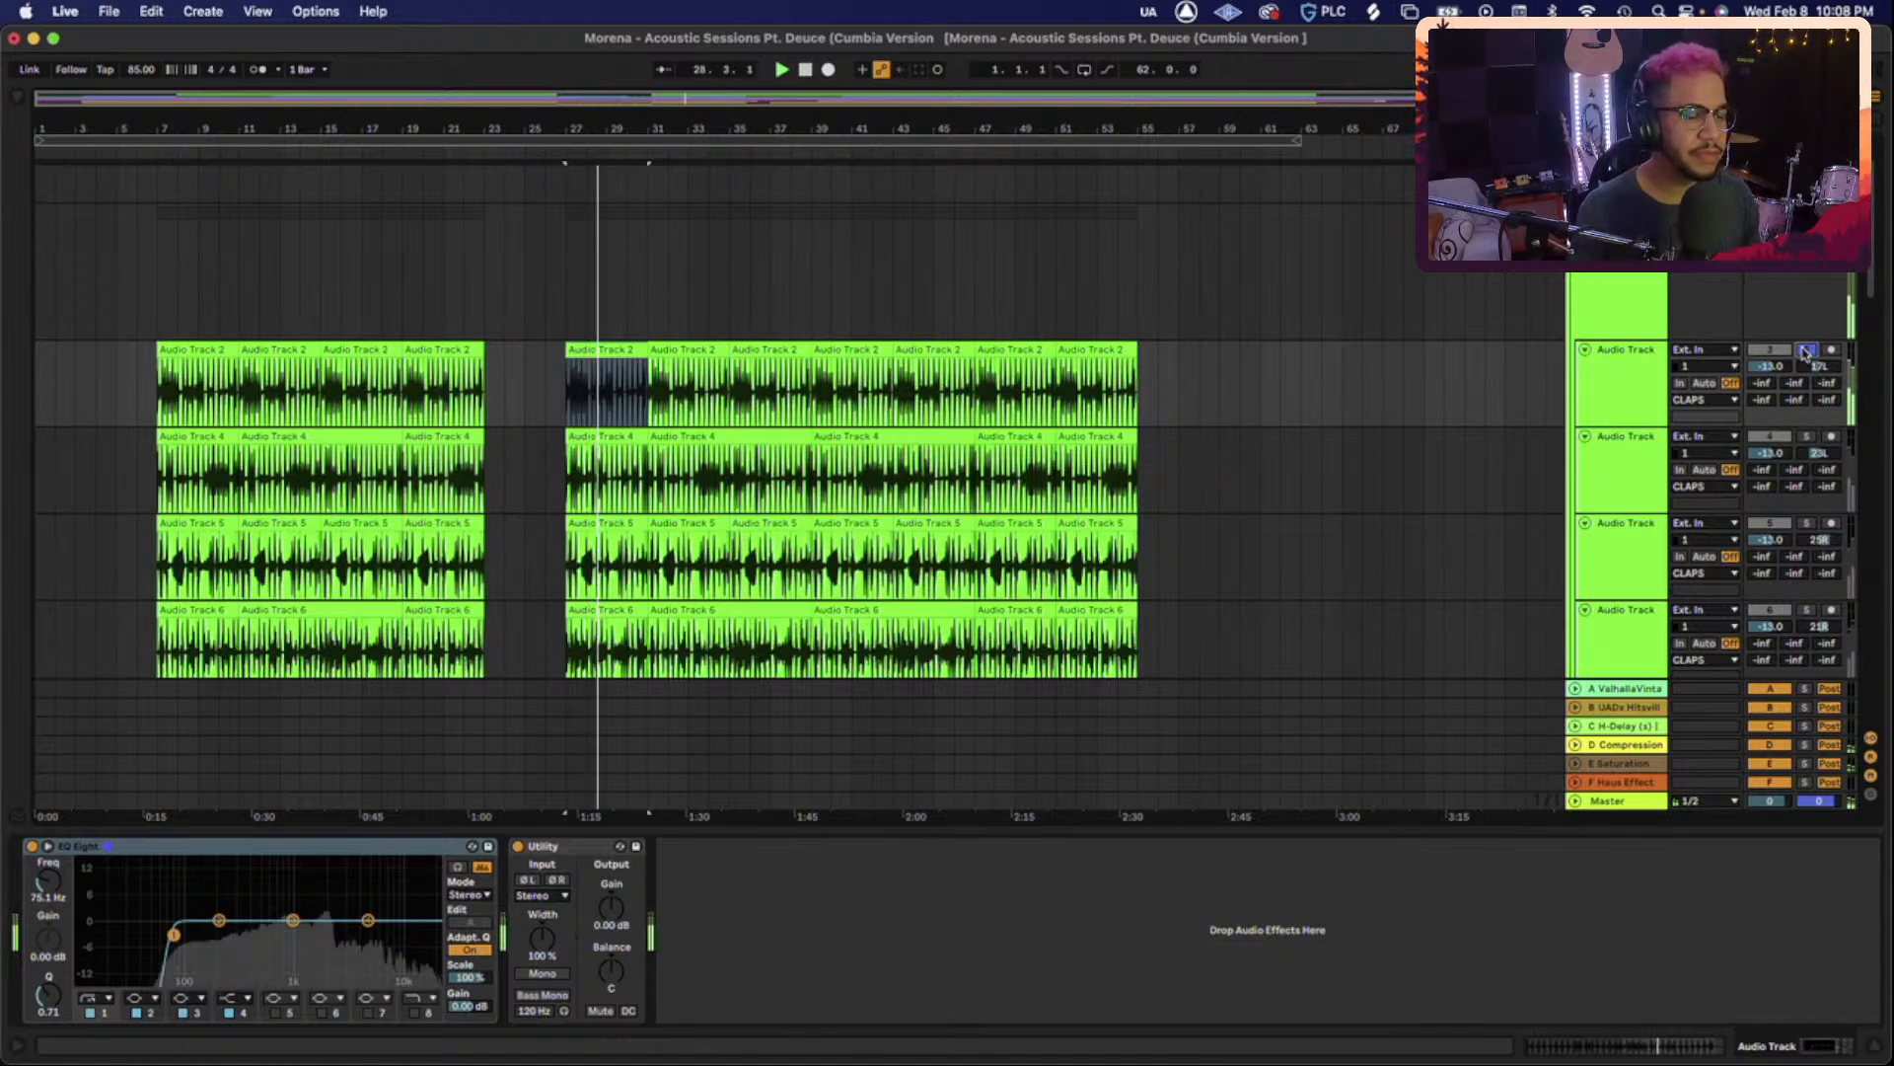
Turn on the metronome, lower the cue volume on the Master track and replay the soloed claps from bar 27.
{"action": "left_click", "coordinate": [258, 69]}
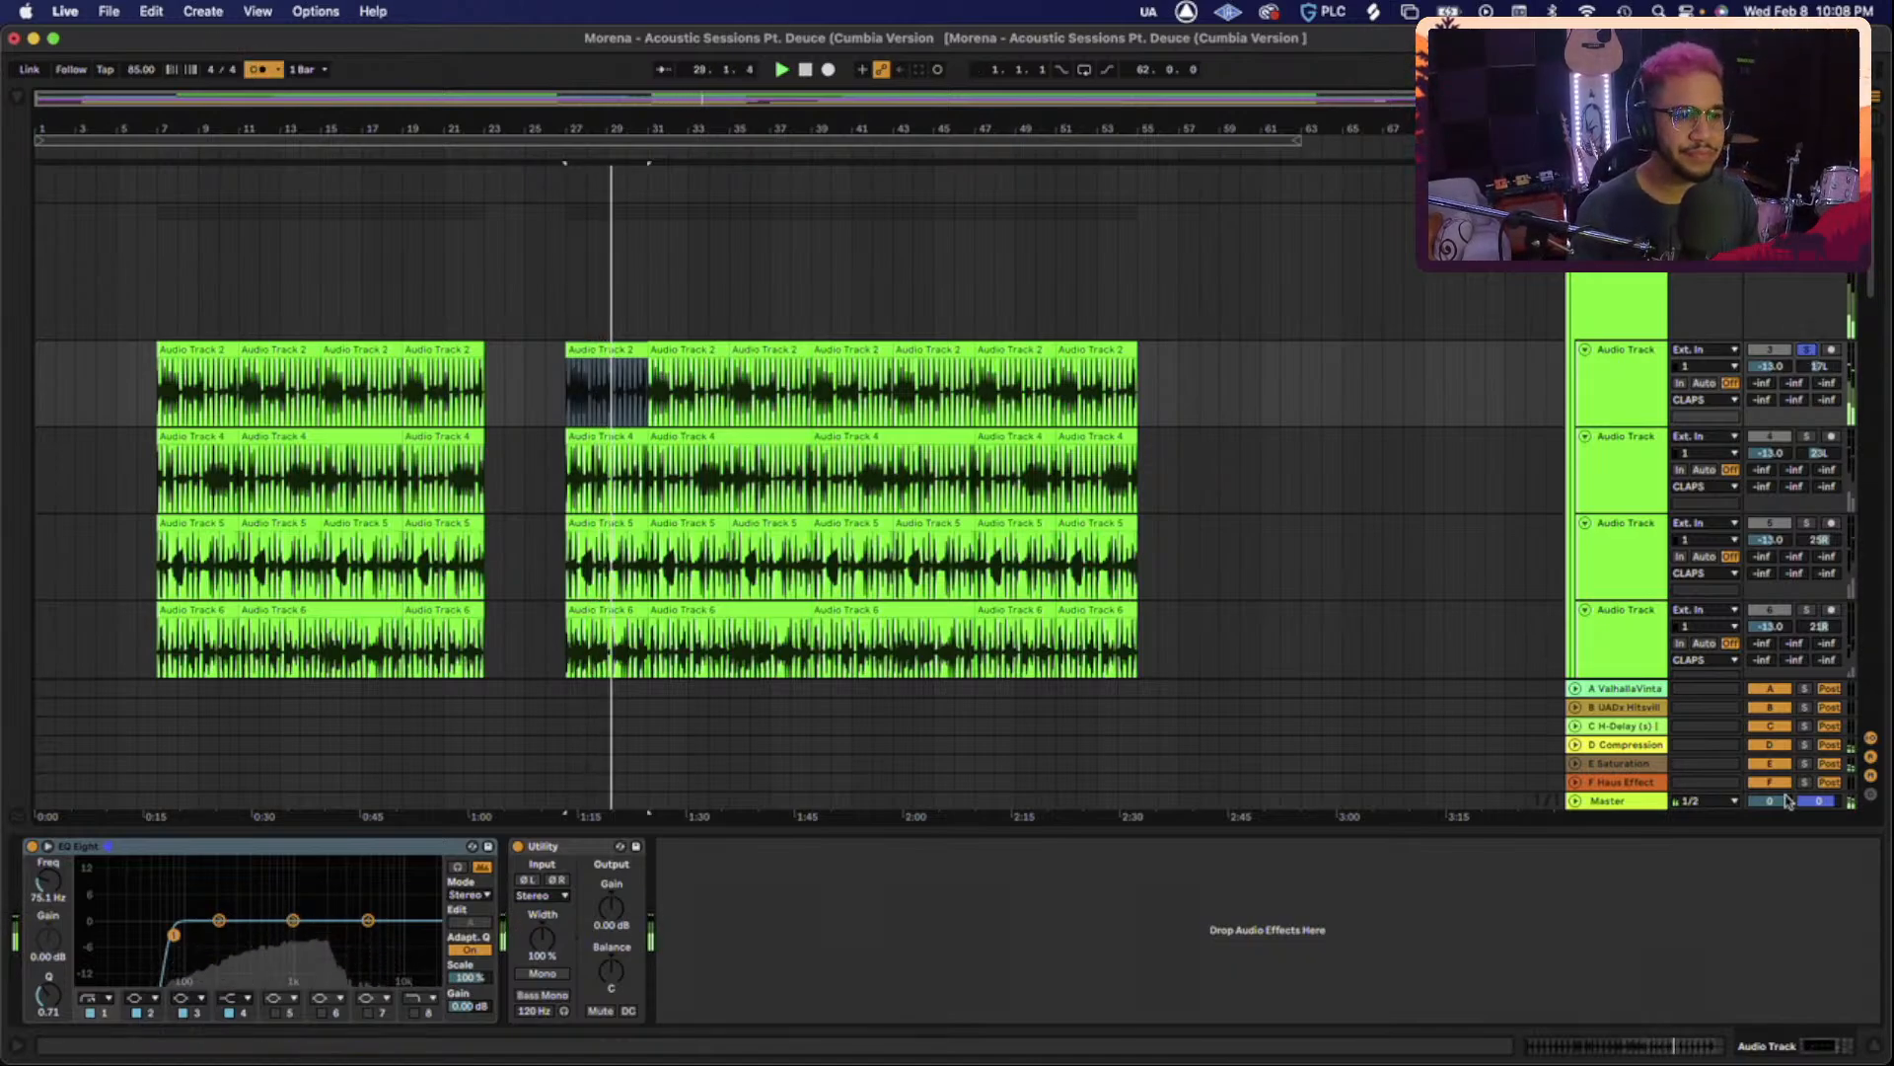
{"action": "mouse_move", "coordinate": [1821, 802]}
{"action": "left_mouse_down"}
{"action": "mouse_move", "coordinate": [1822, 868]}
{"action": "mouse_move", "coordinate": [1828, 809]}
{"action": "left_mouse_up"}
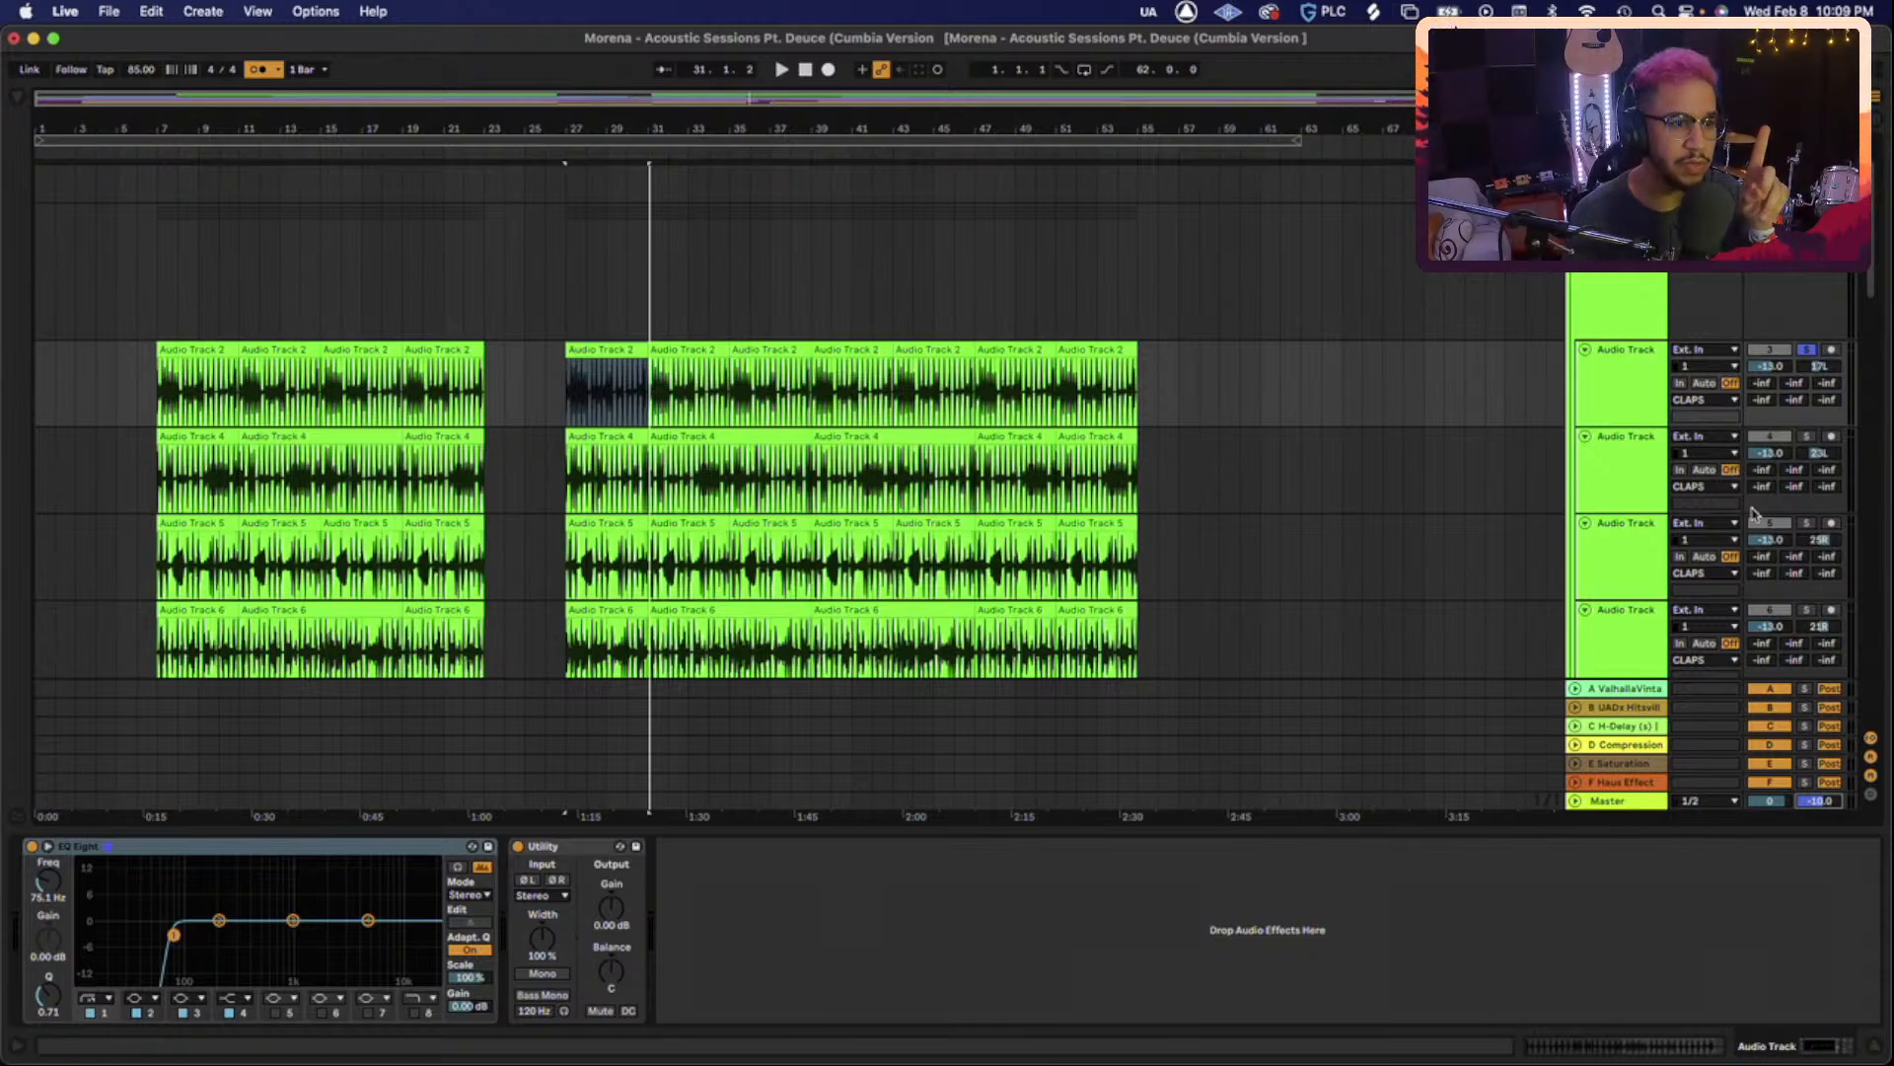
{"action": "key", "text": "space"}
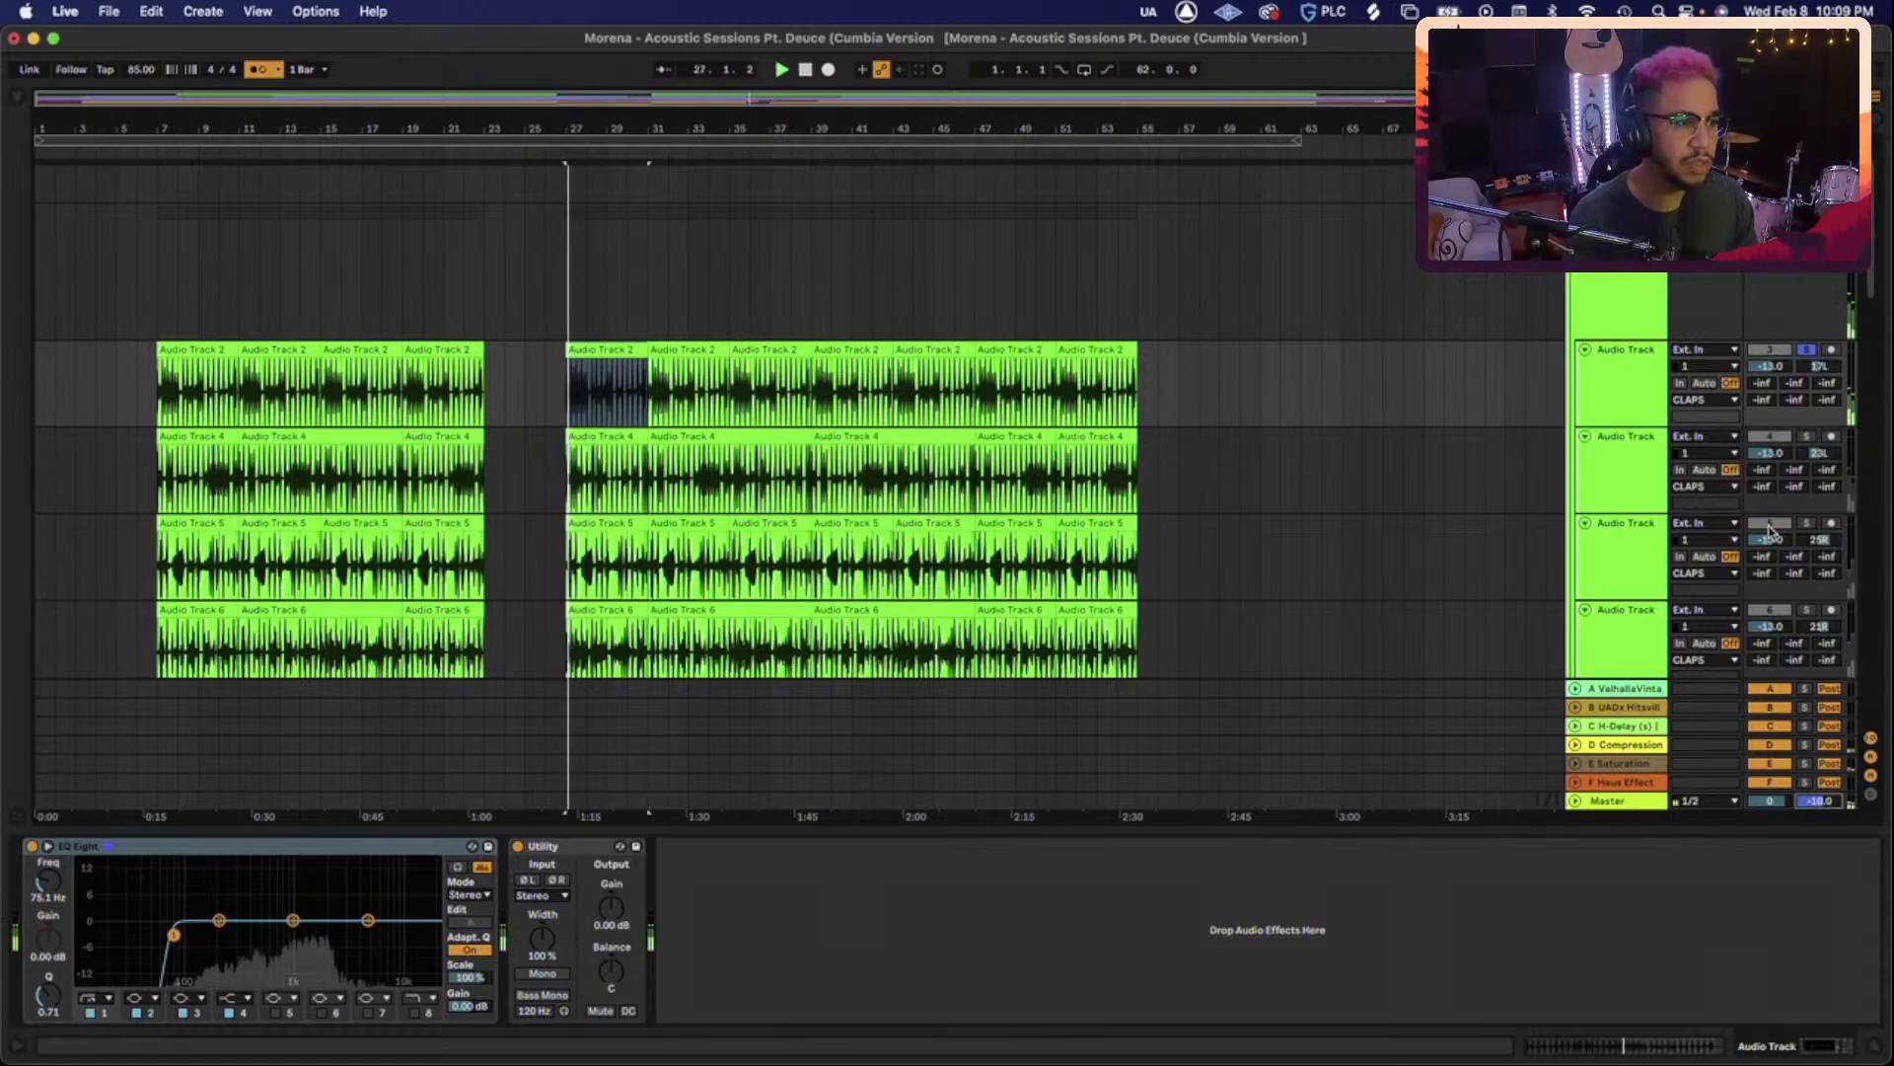
Switch the solo from the first clap track to the third, and return it to the first.
{"action": "left_click", "coordinate": [1806, 351]}
{"action": "left_click", "coordinate": [1806, 523]}
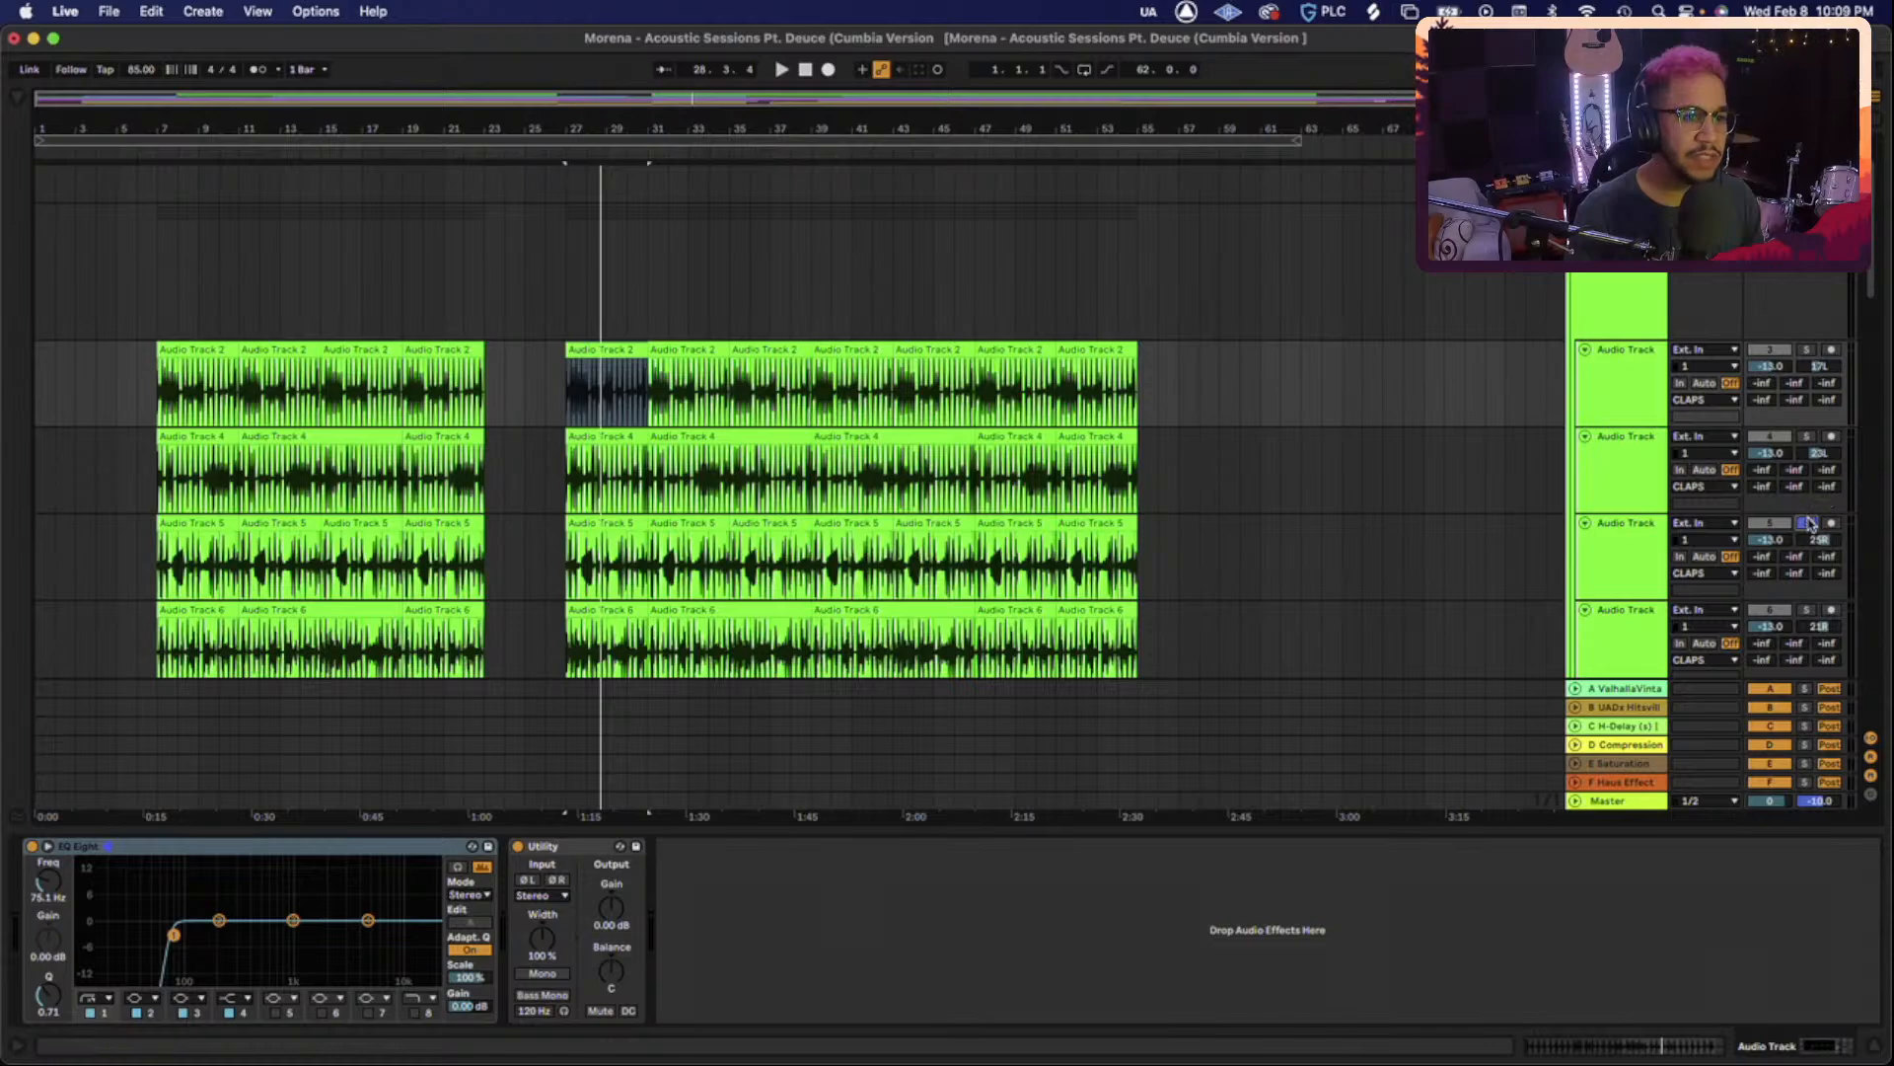
{"action": "left_click", "coordinate": [1807, 349]}
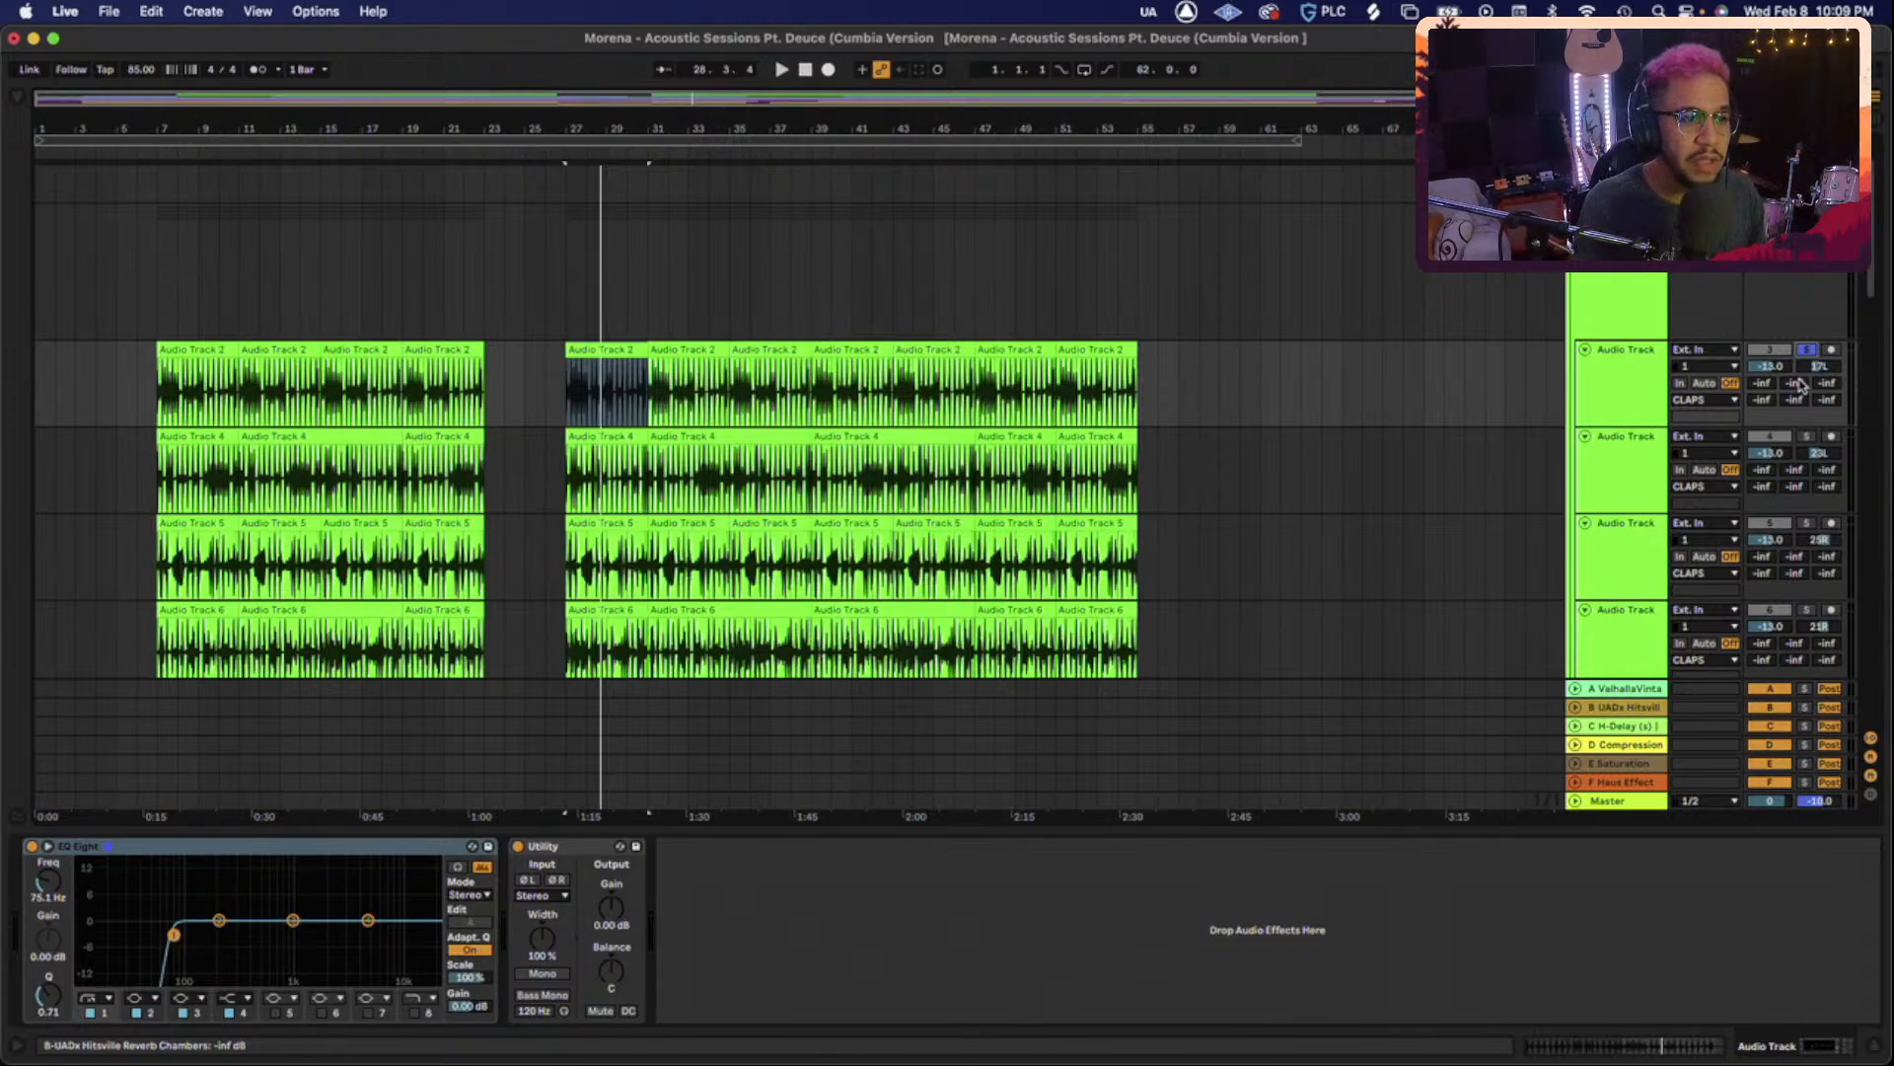
Solo the second, third and fourth clap tracks along with the first and listen to all four layers.
{"action": "scroll", "coordinate": [1801, 385], "scroll_direction": "down", "scroll_amount": 2}
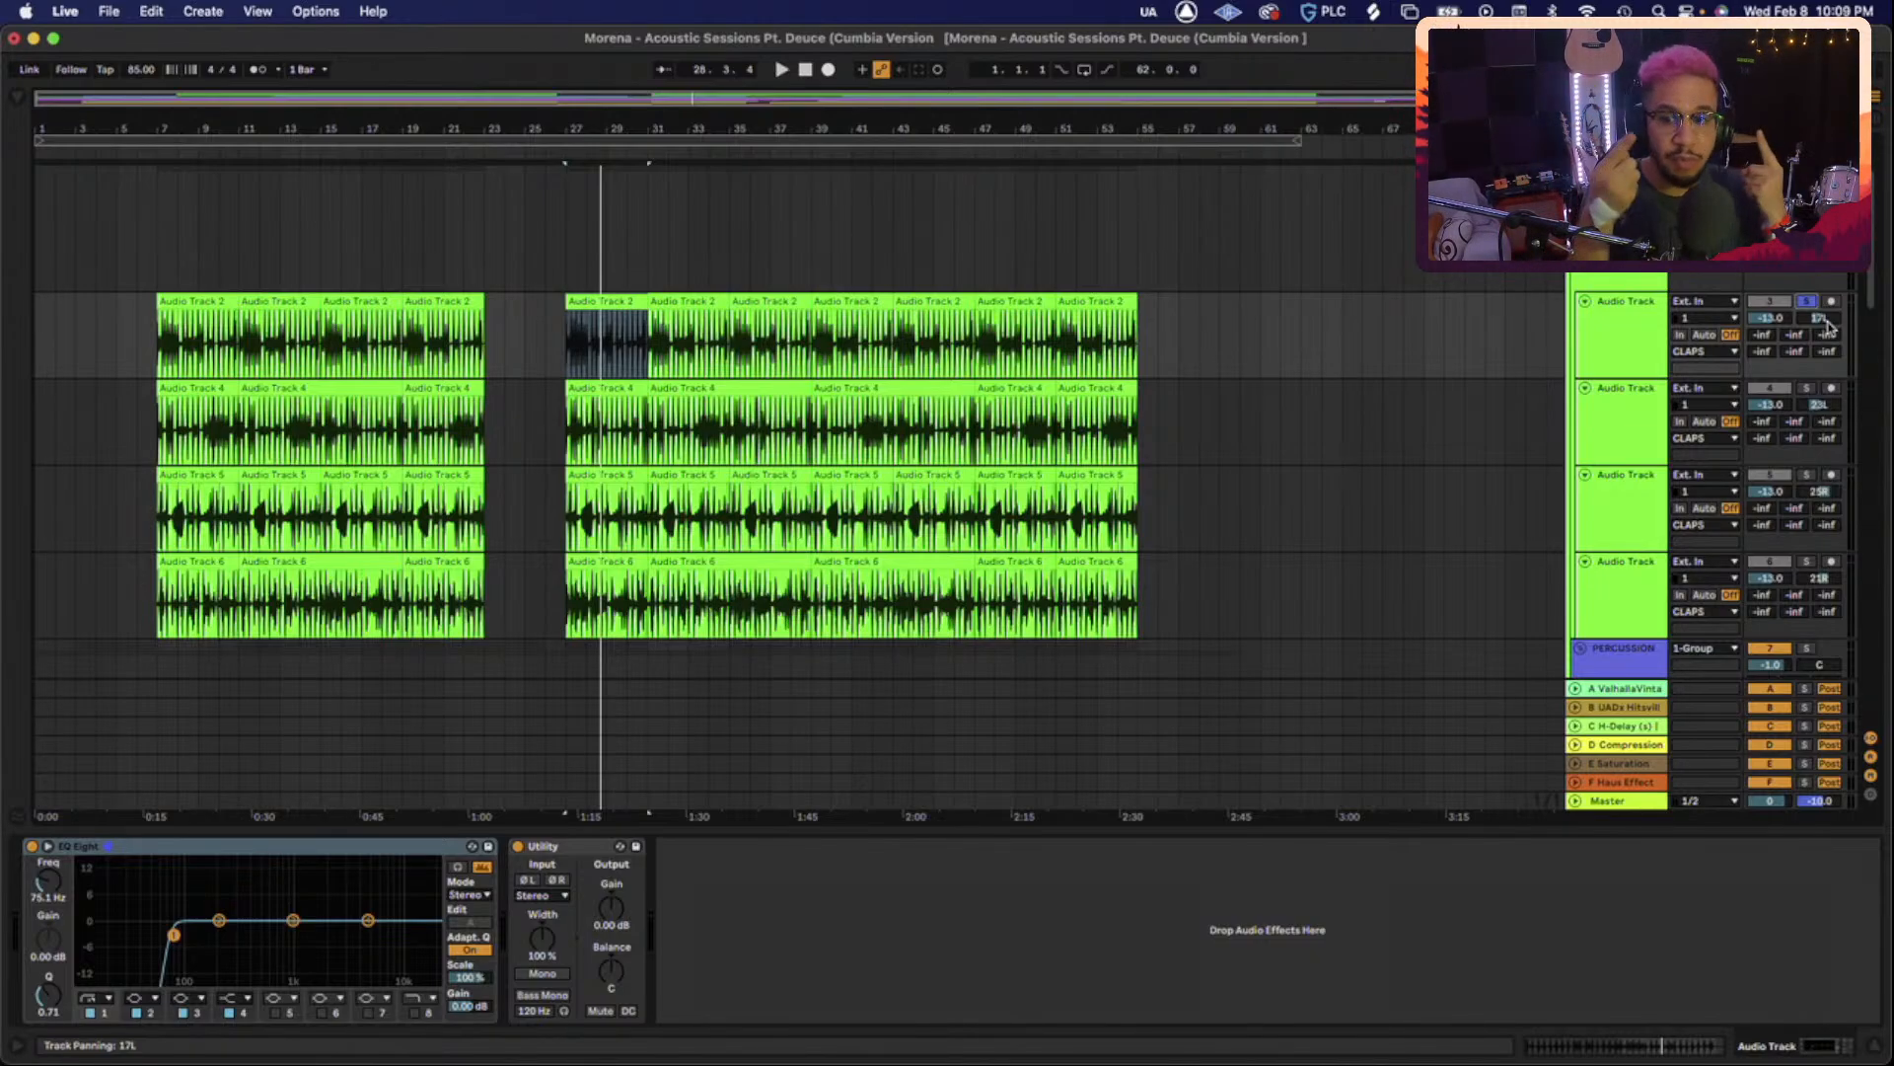
{"action": "left_click", "coordinate": [1806, 389]}
{"action": "key", "text": "space"}
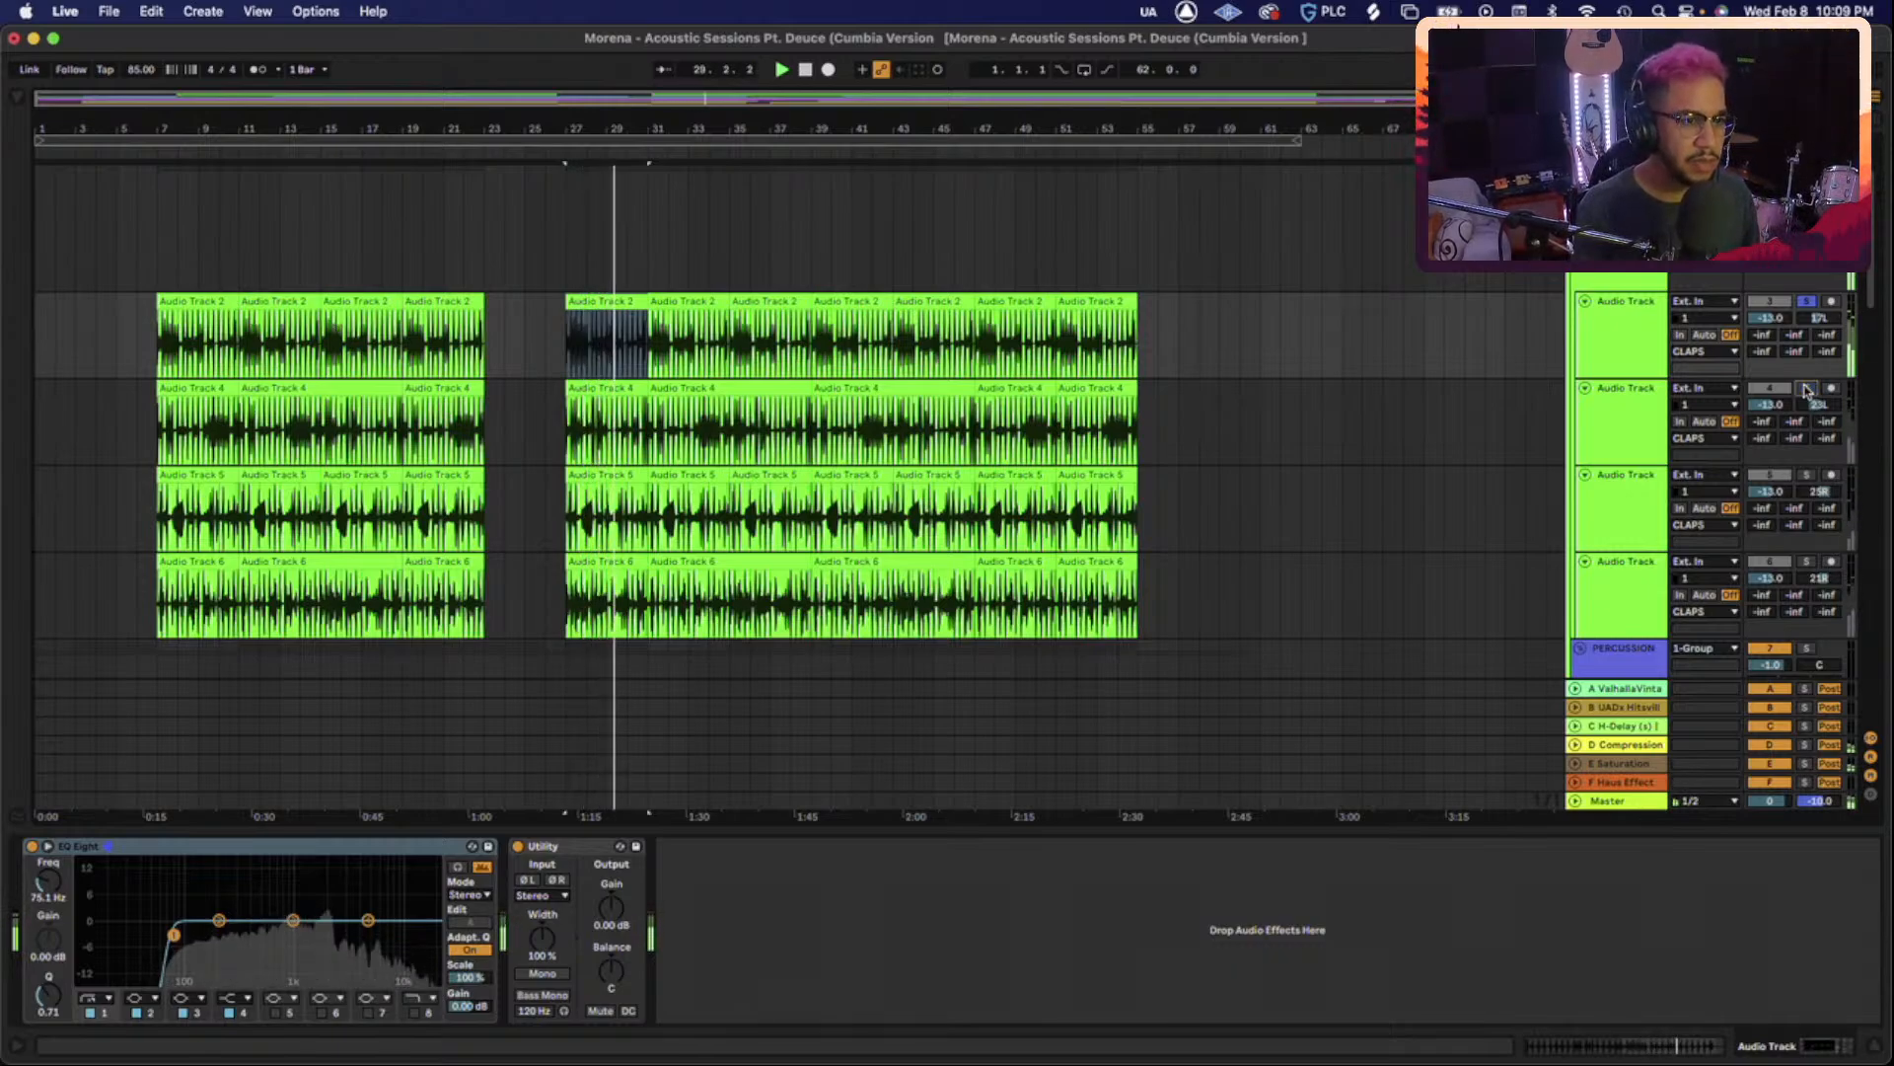
{"action": "left_click", "coordinate": [1806, 389]}
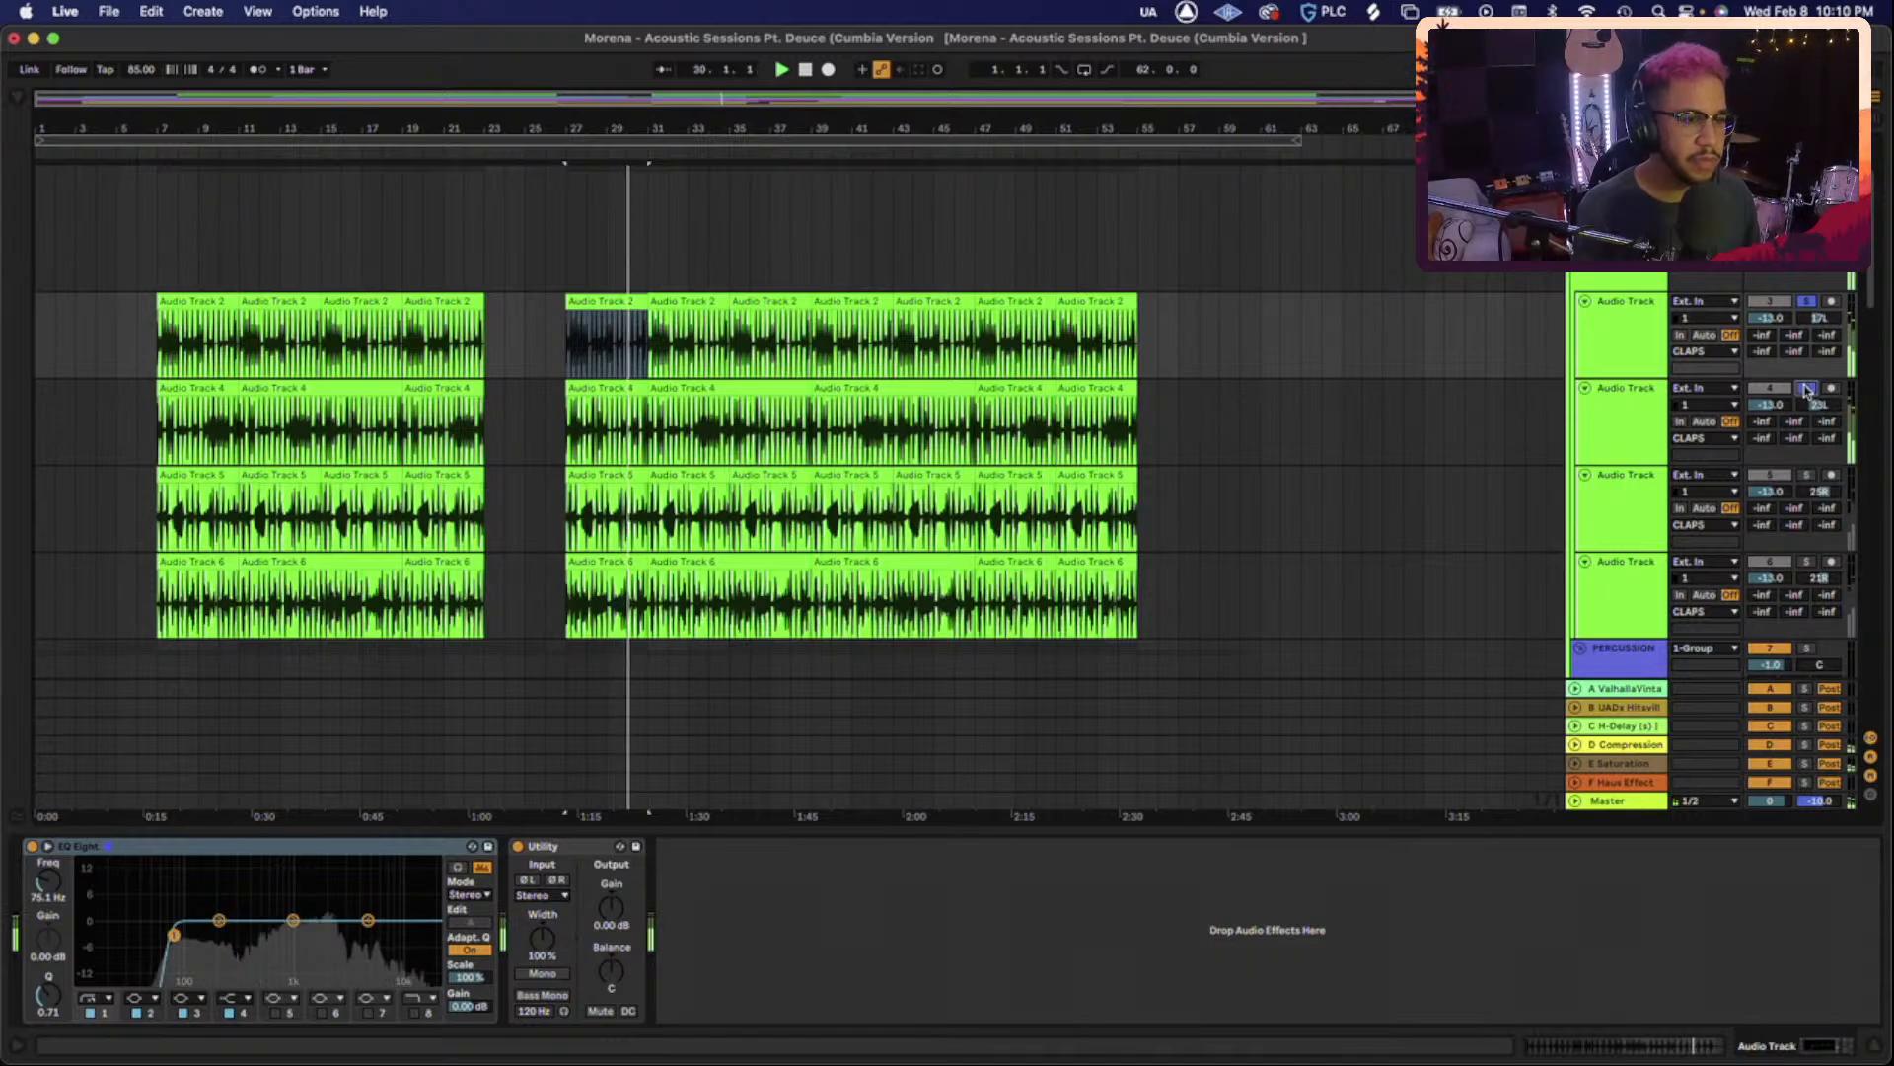
{"action": "left_click", "coordinate": [1807, 475]}
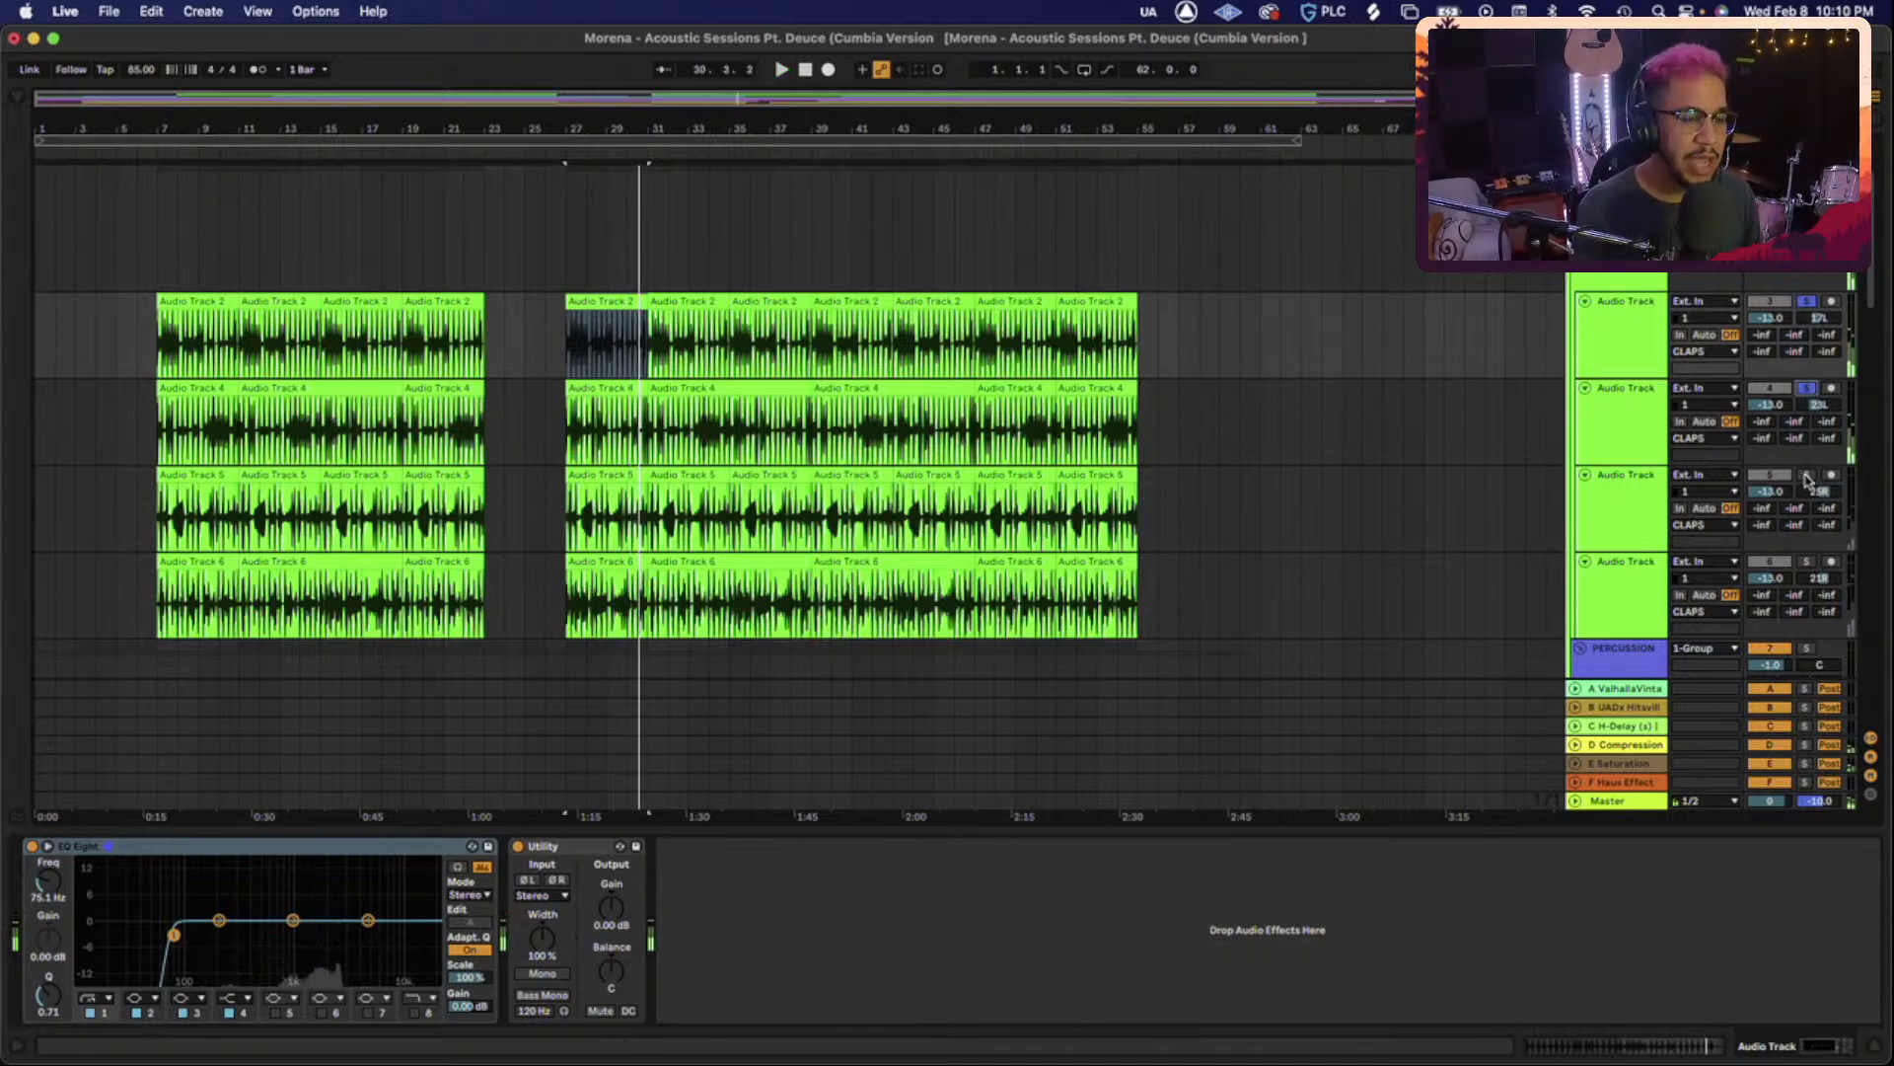
{"action": "left_click", "coordinate": [1807, 562]}
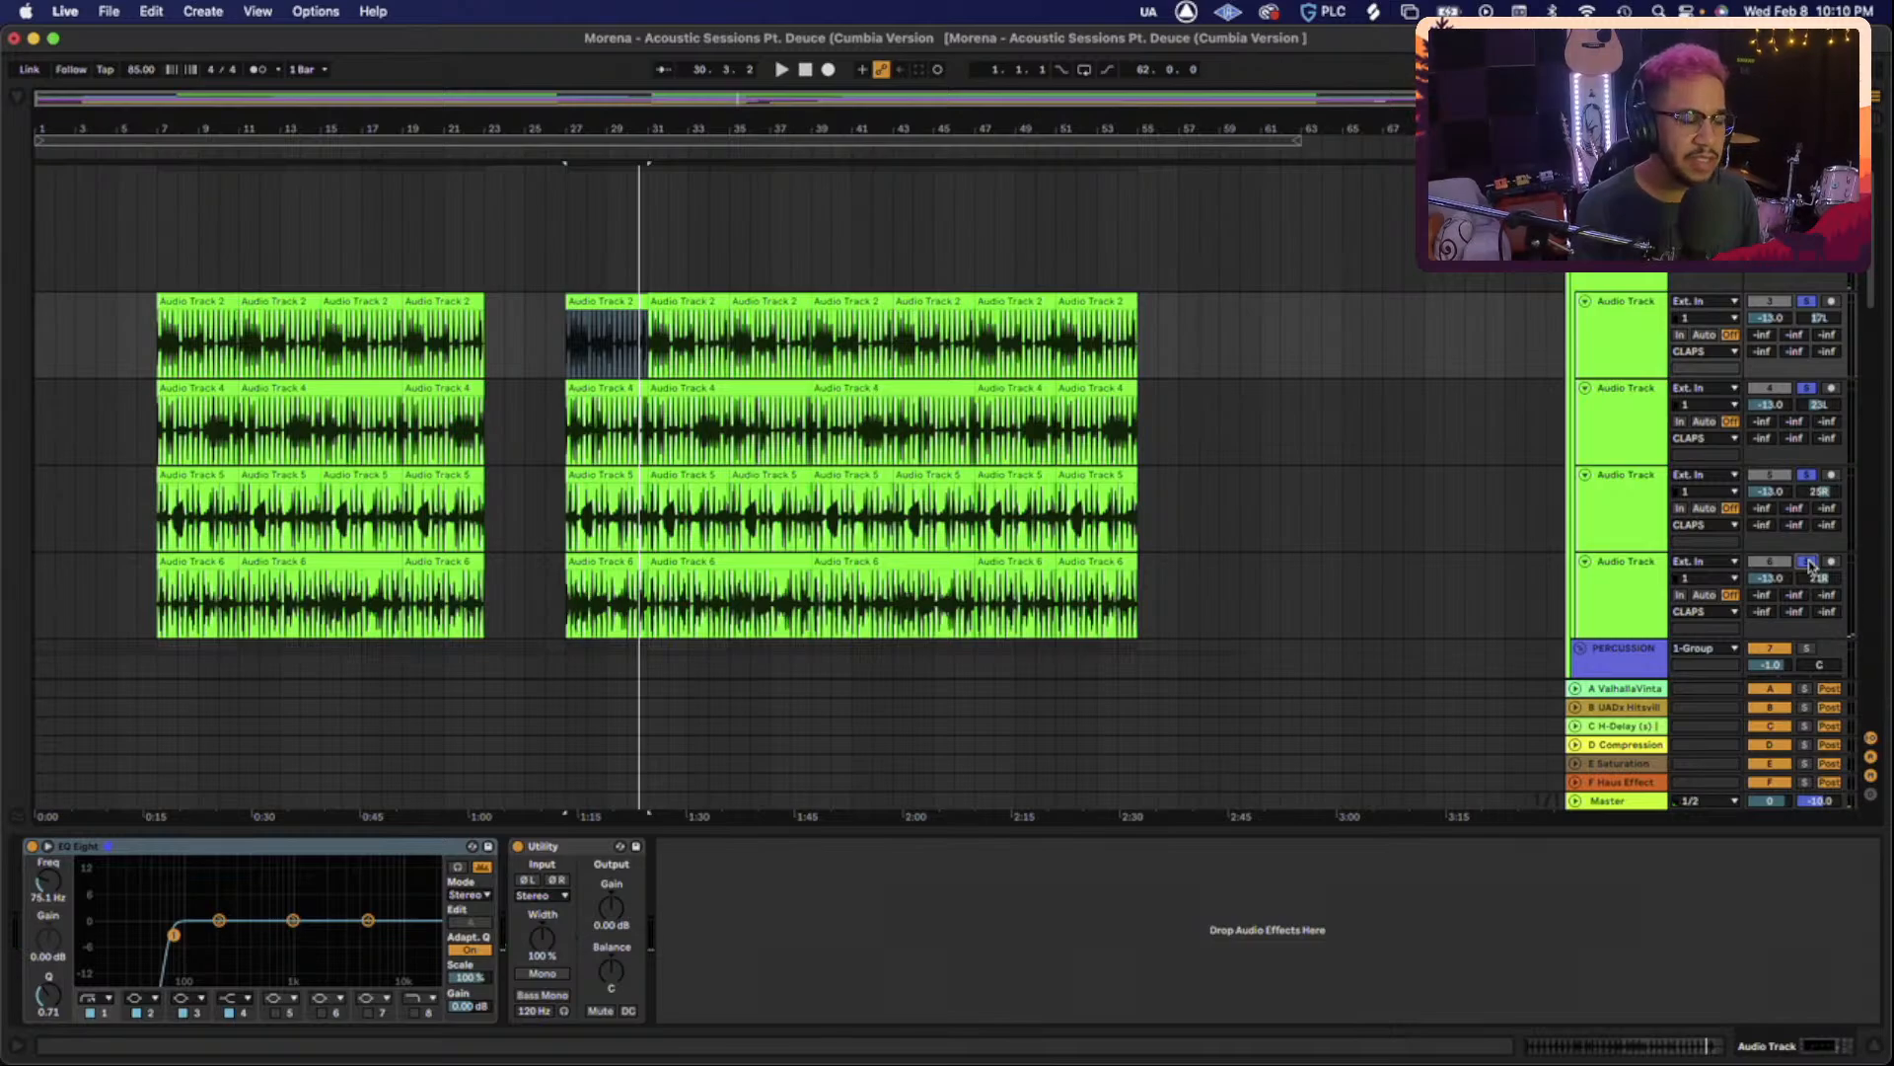
{"action": "key", "text": "space"}
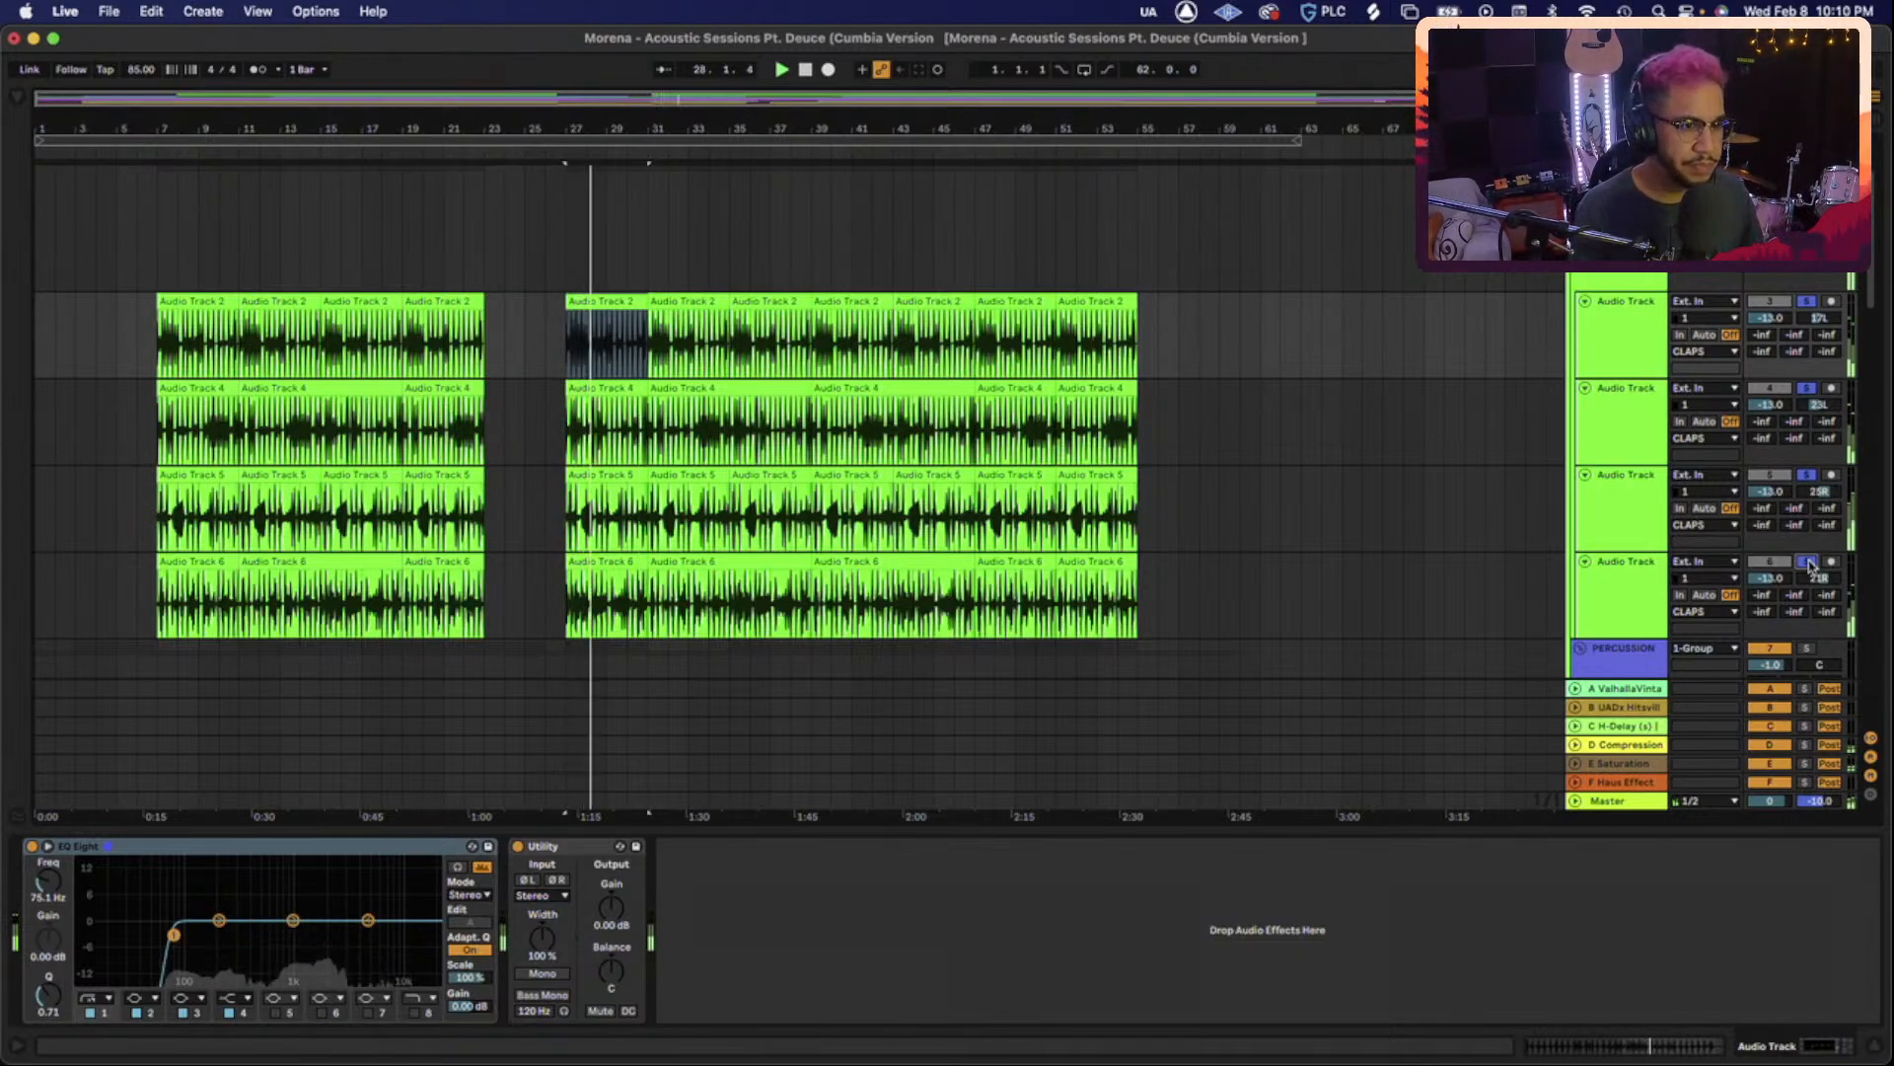
{"action": "scroll", "coordinate": [1809, 565], "scroll_direction": "up", "scroll_amount": 3}
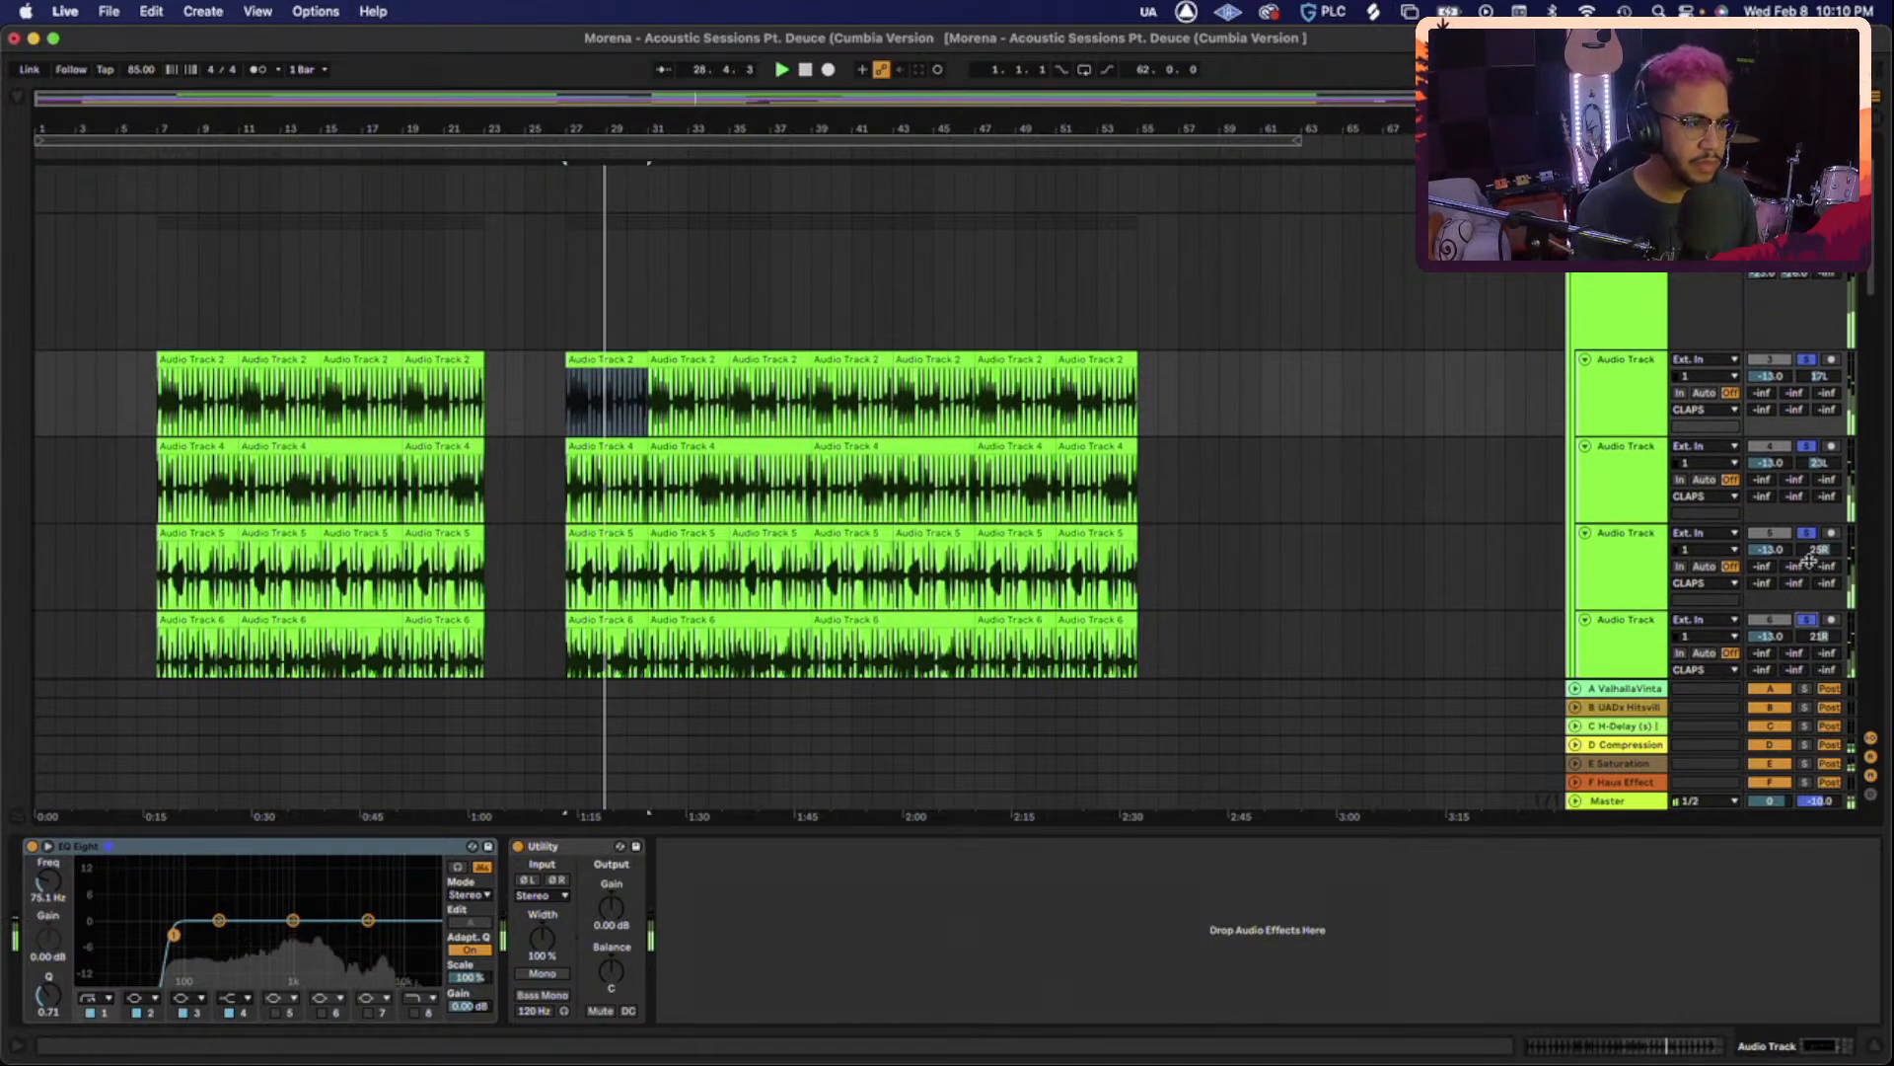
{"action": "scroll", "coordinate": [1808, 562], "scroll_direction": "down", "scroll_amount": 4}
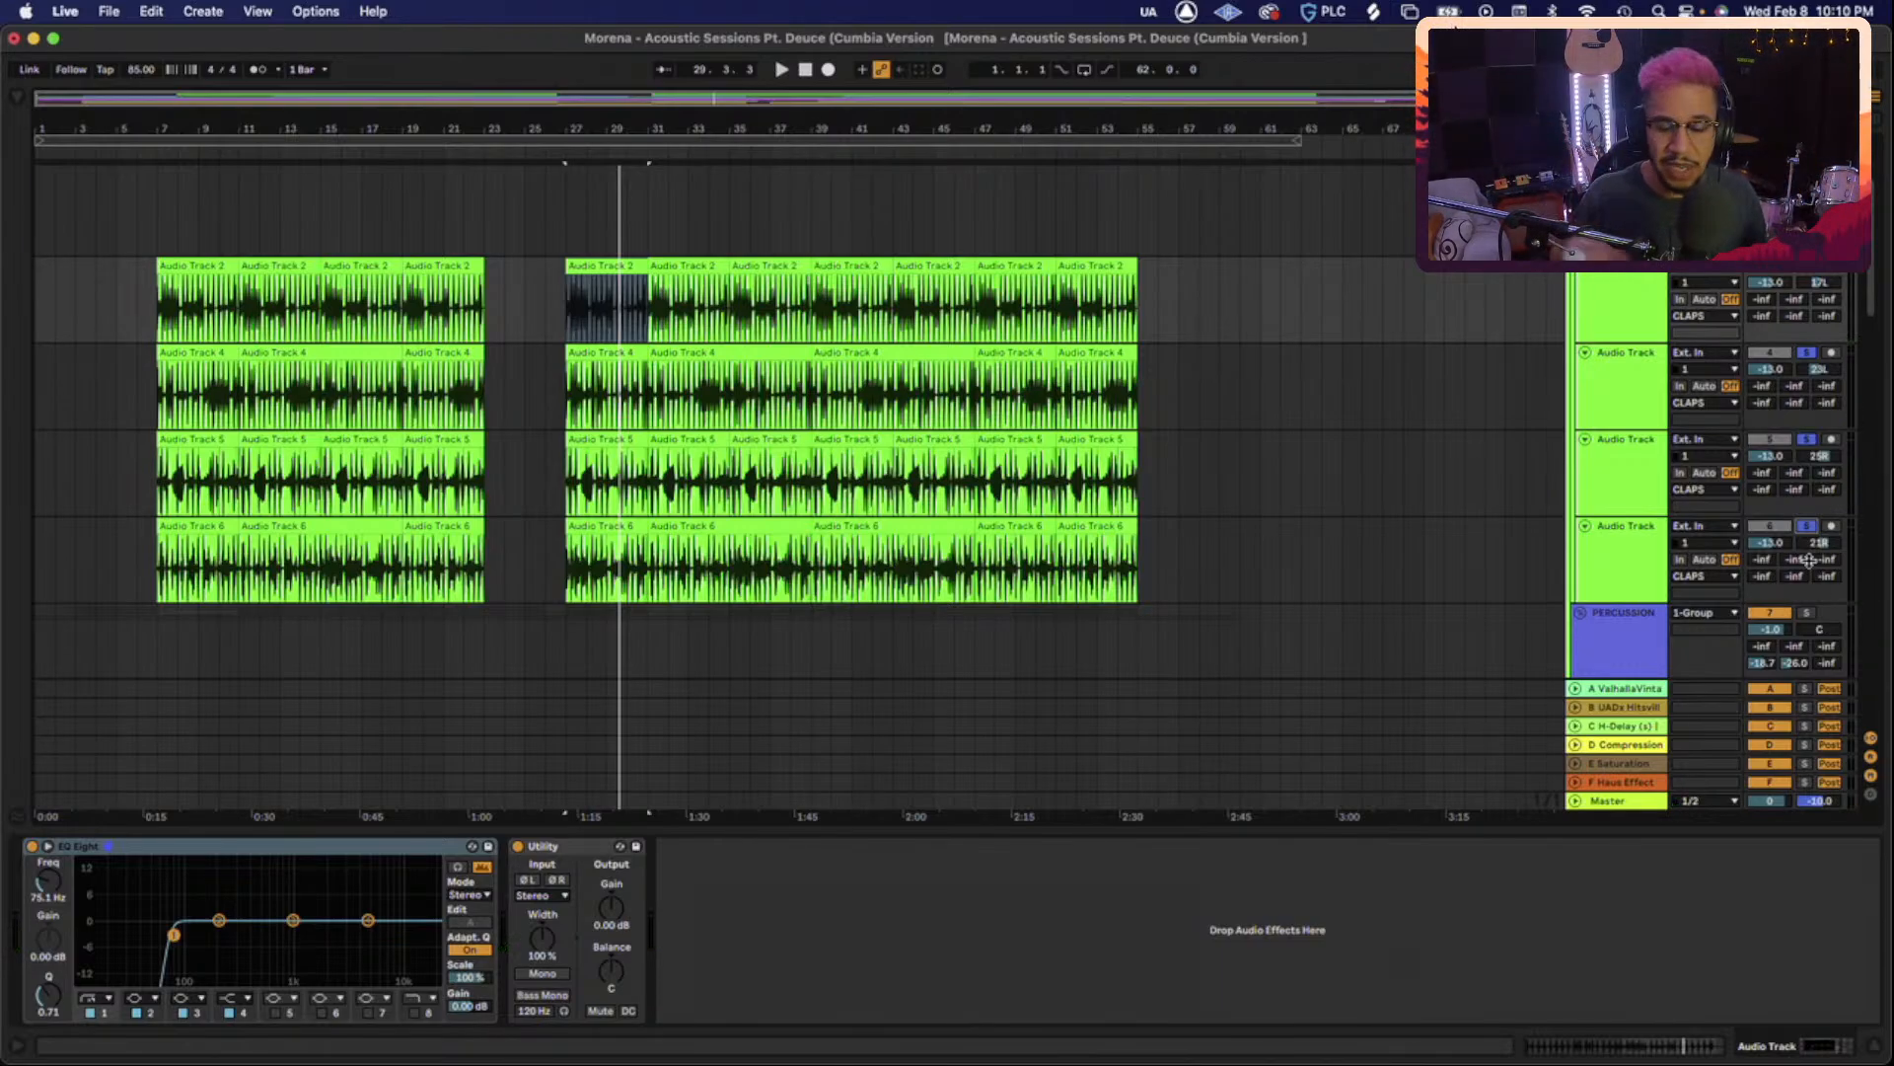
Show the F Haus Effect return's devices and examine its Chorus and Delay settings.
{"action": "scroll", "coordinate": [1809, 561], "scroll_direction": "up", "scroll_amount": 3}
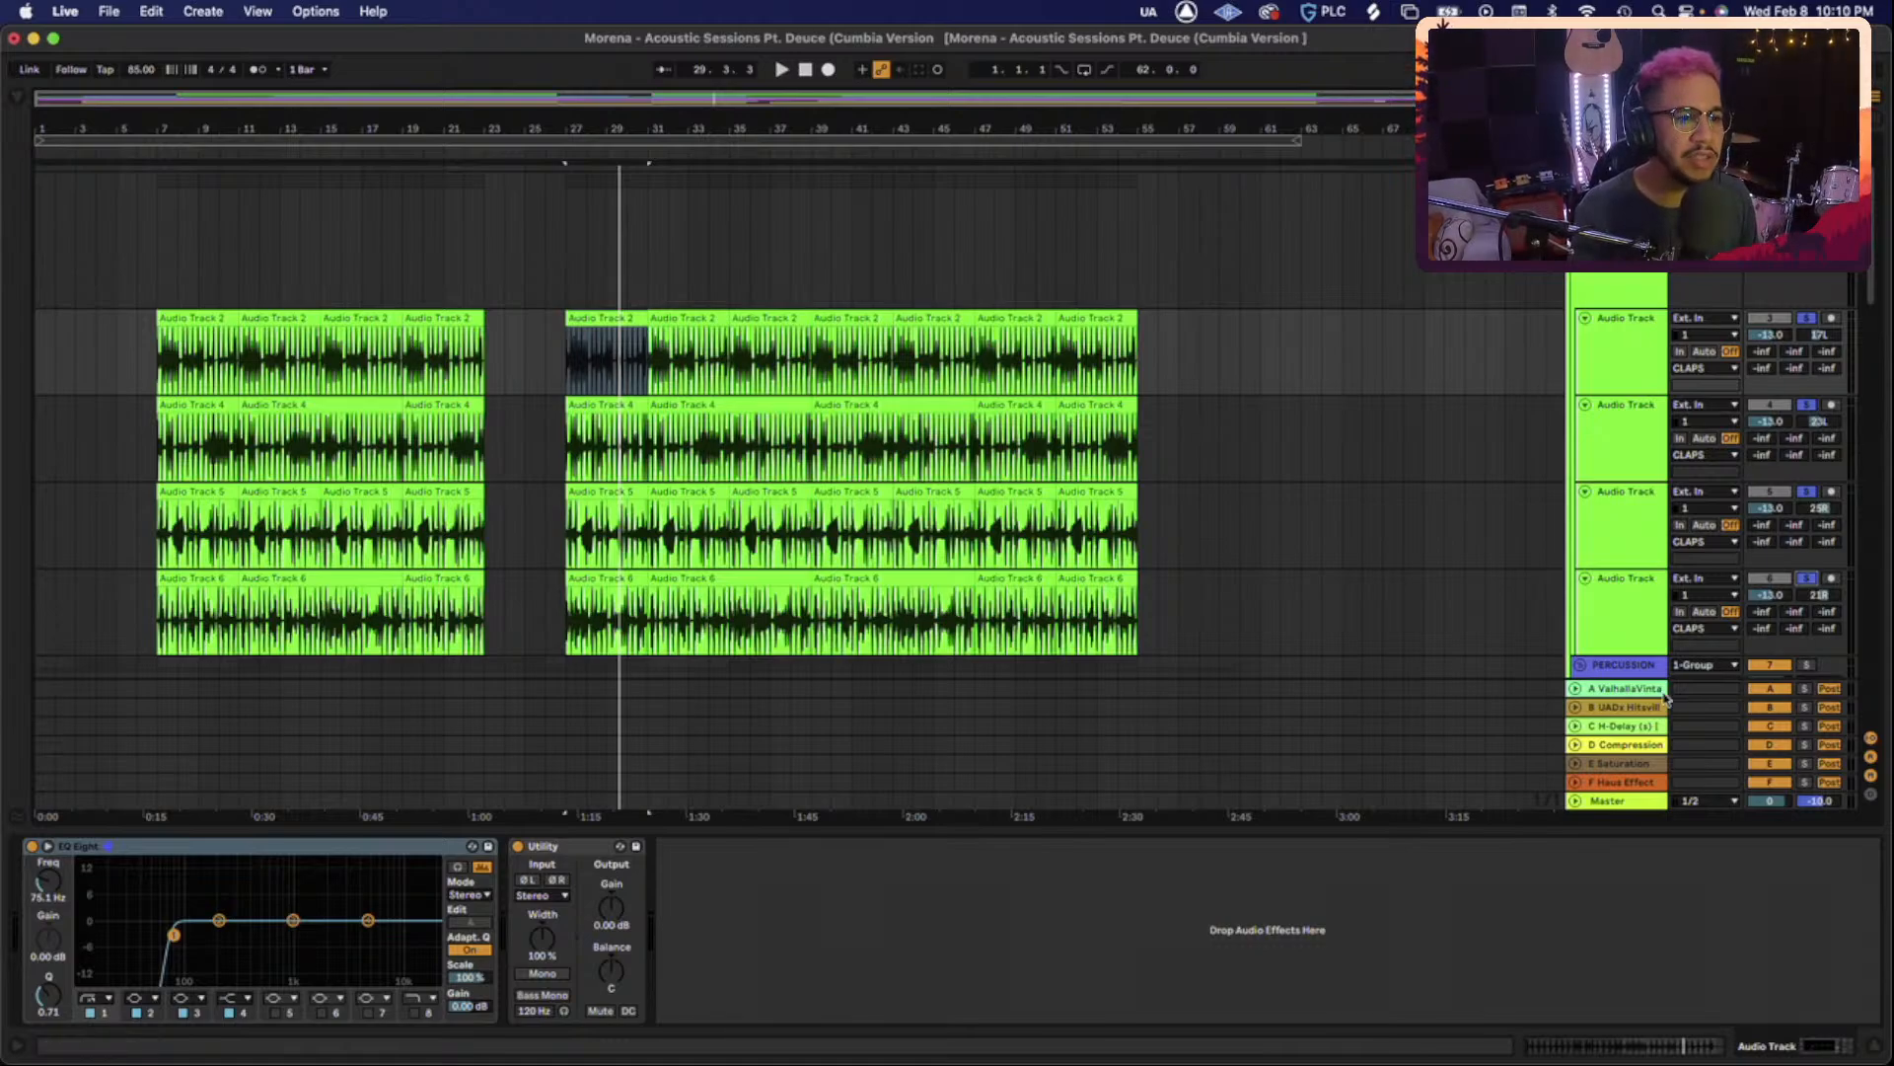
{"action": "left_click", "coordinate": [1626, 782]}
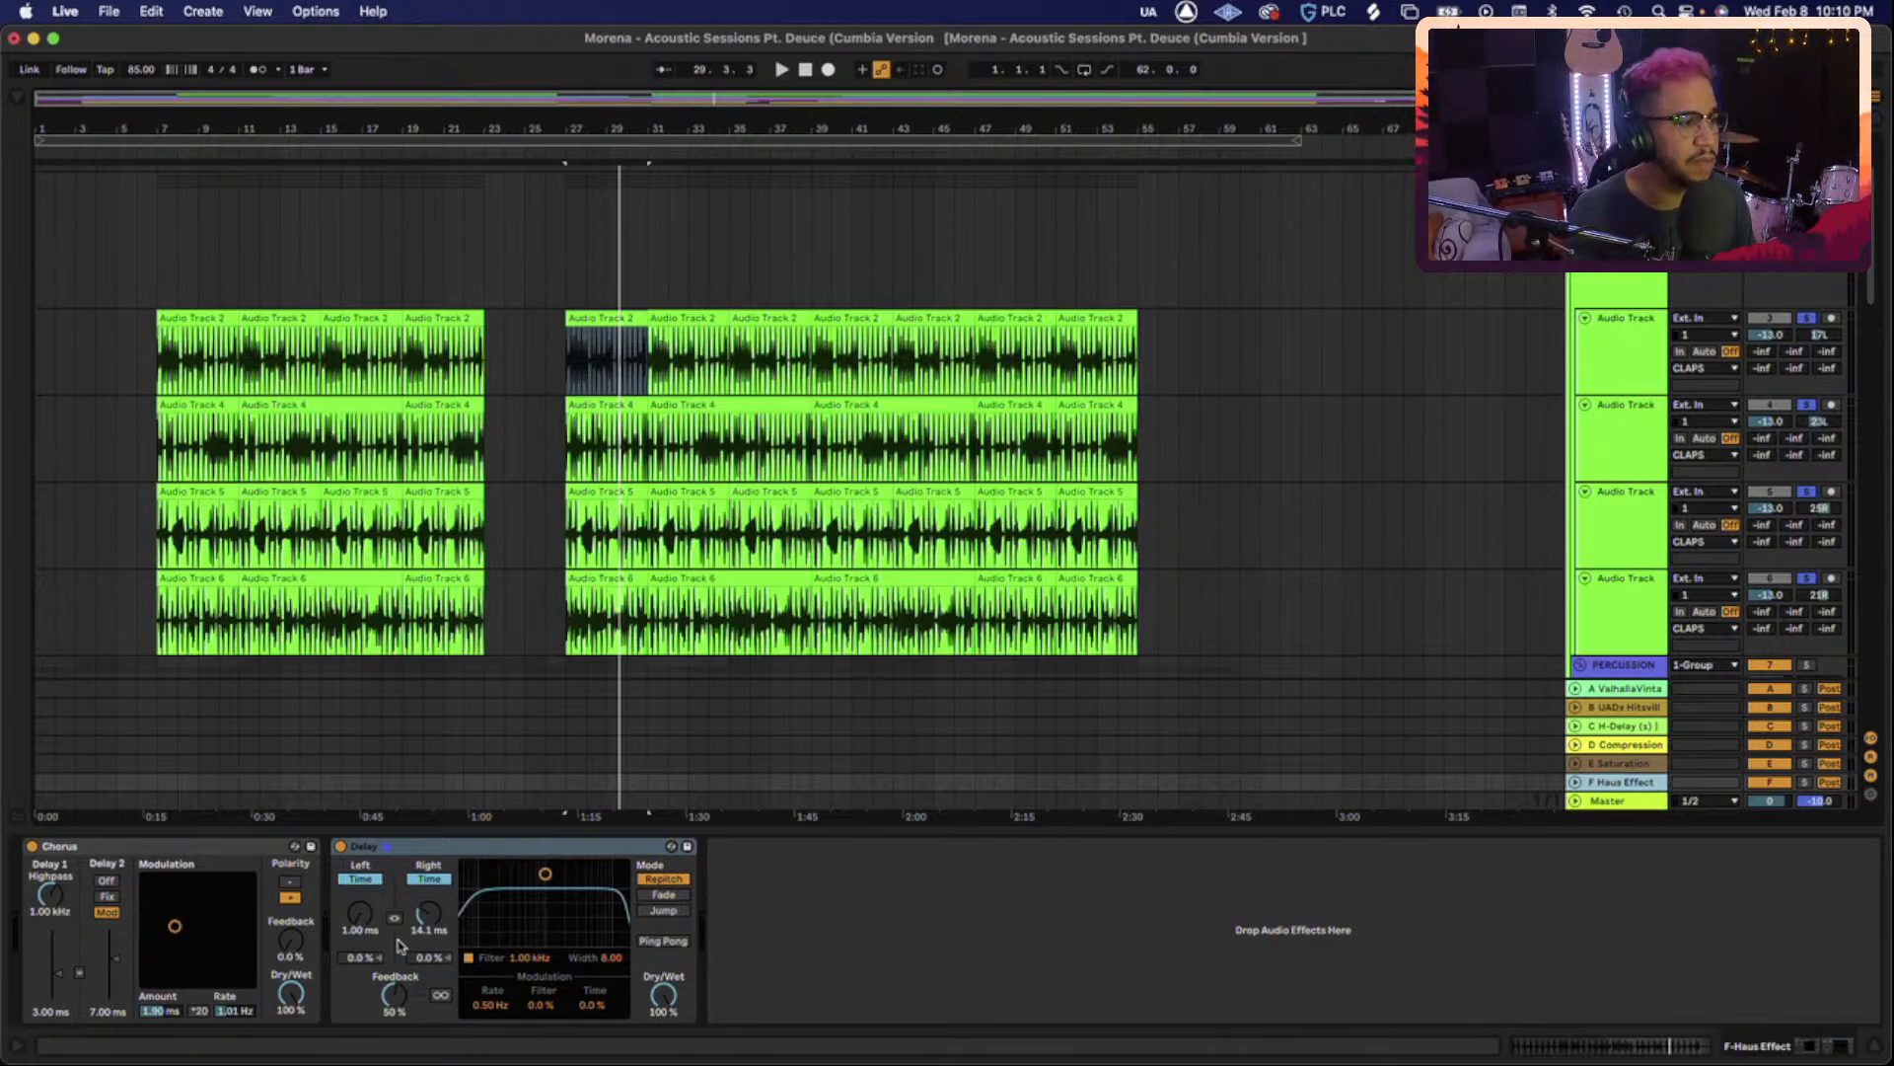
{"action": "left_click", "coordinate": [229, 847]}
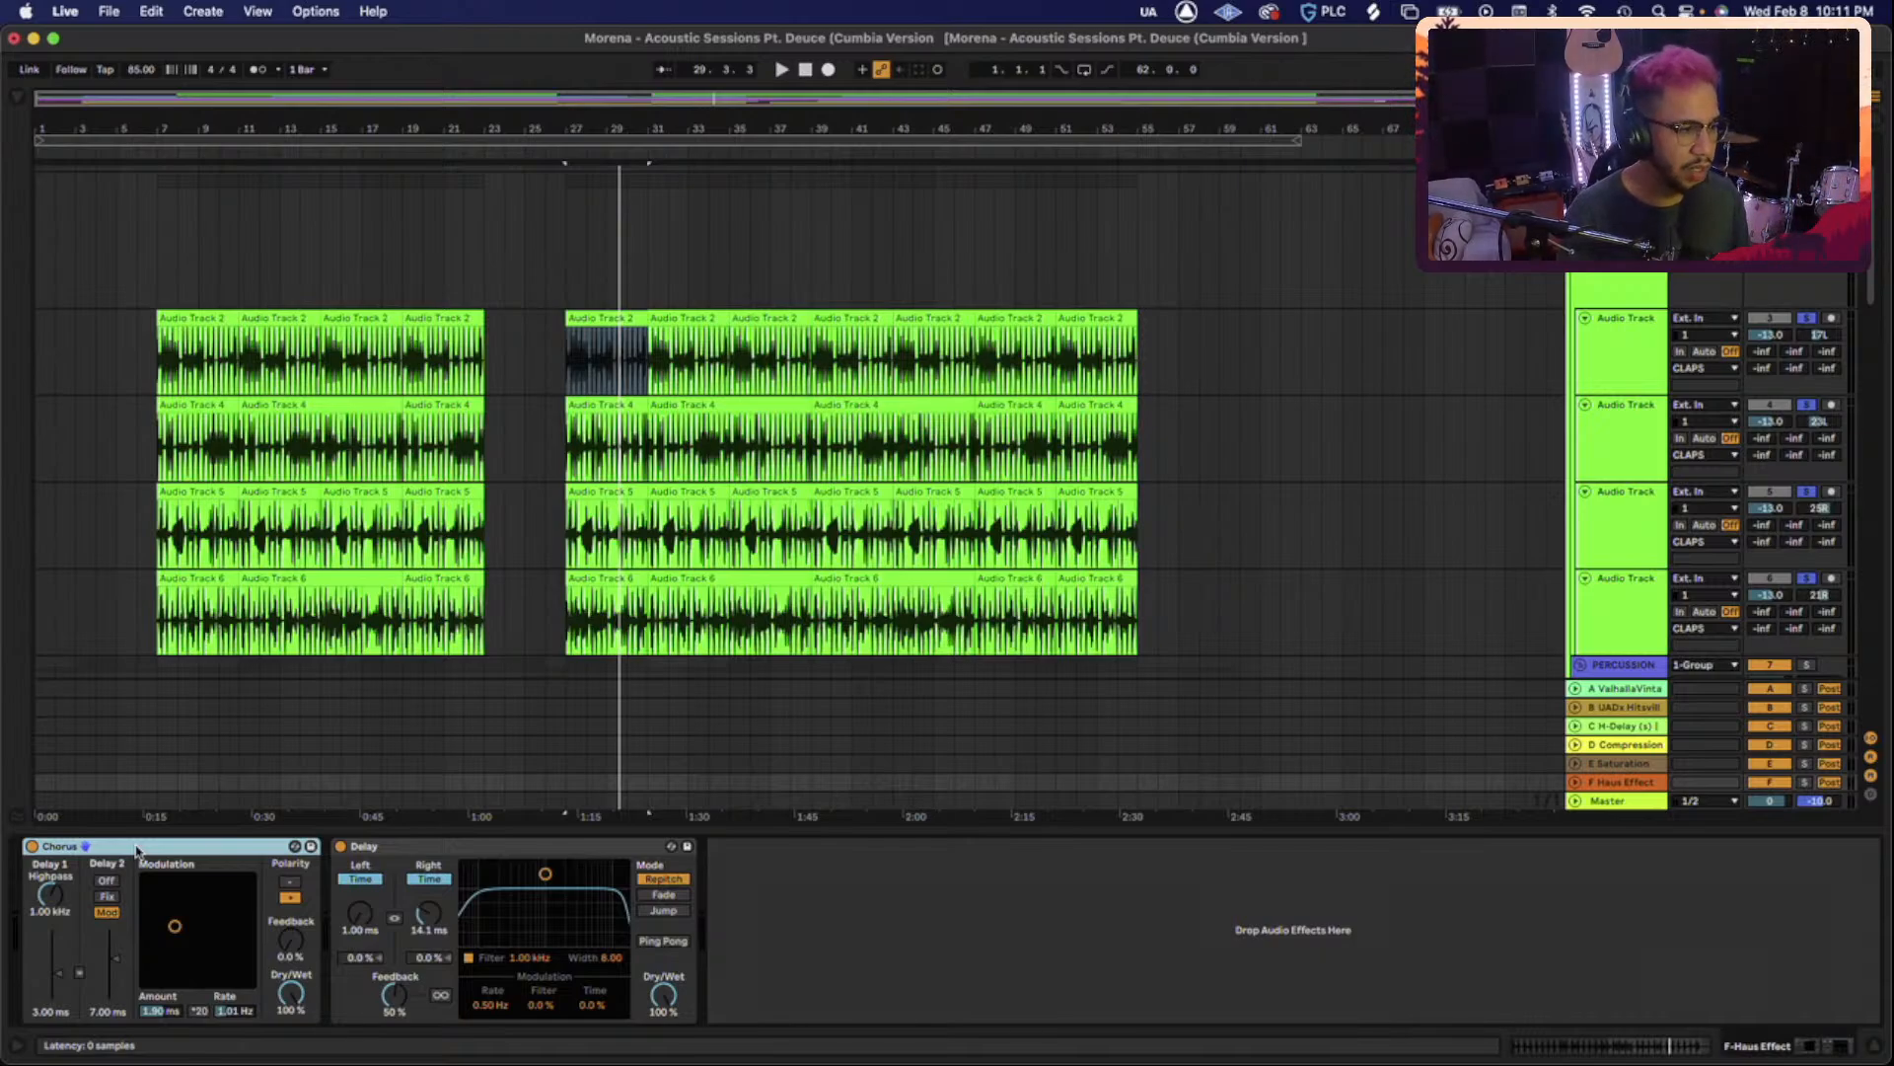
{"action": "left_click", "coordinate": [557, 850]}
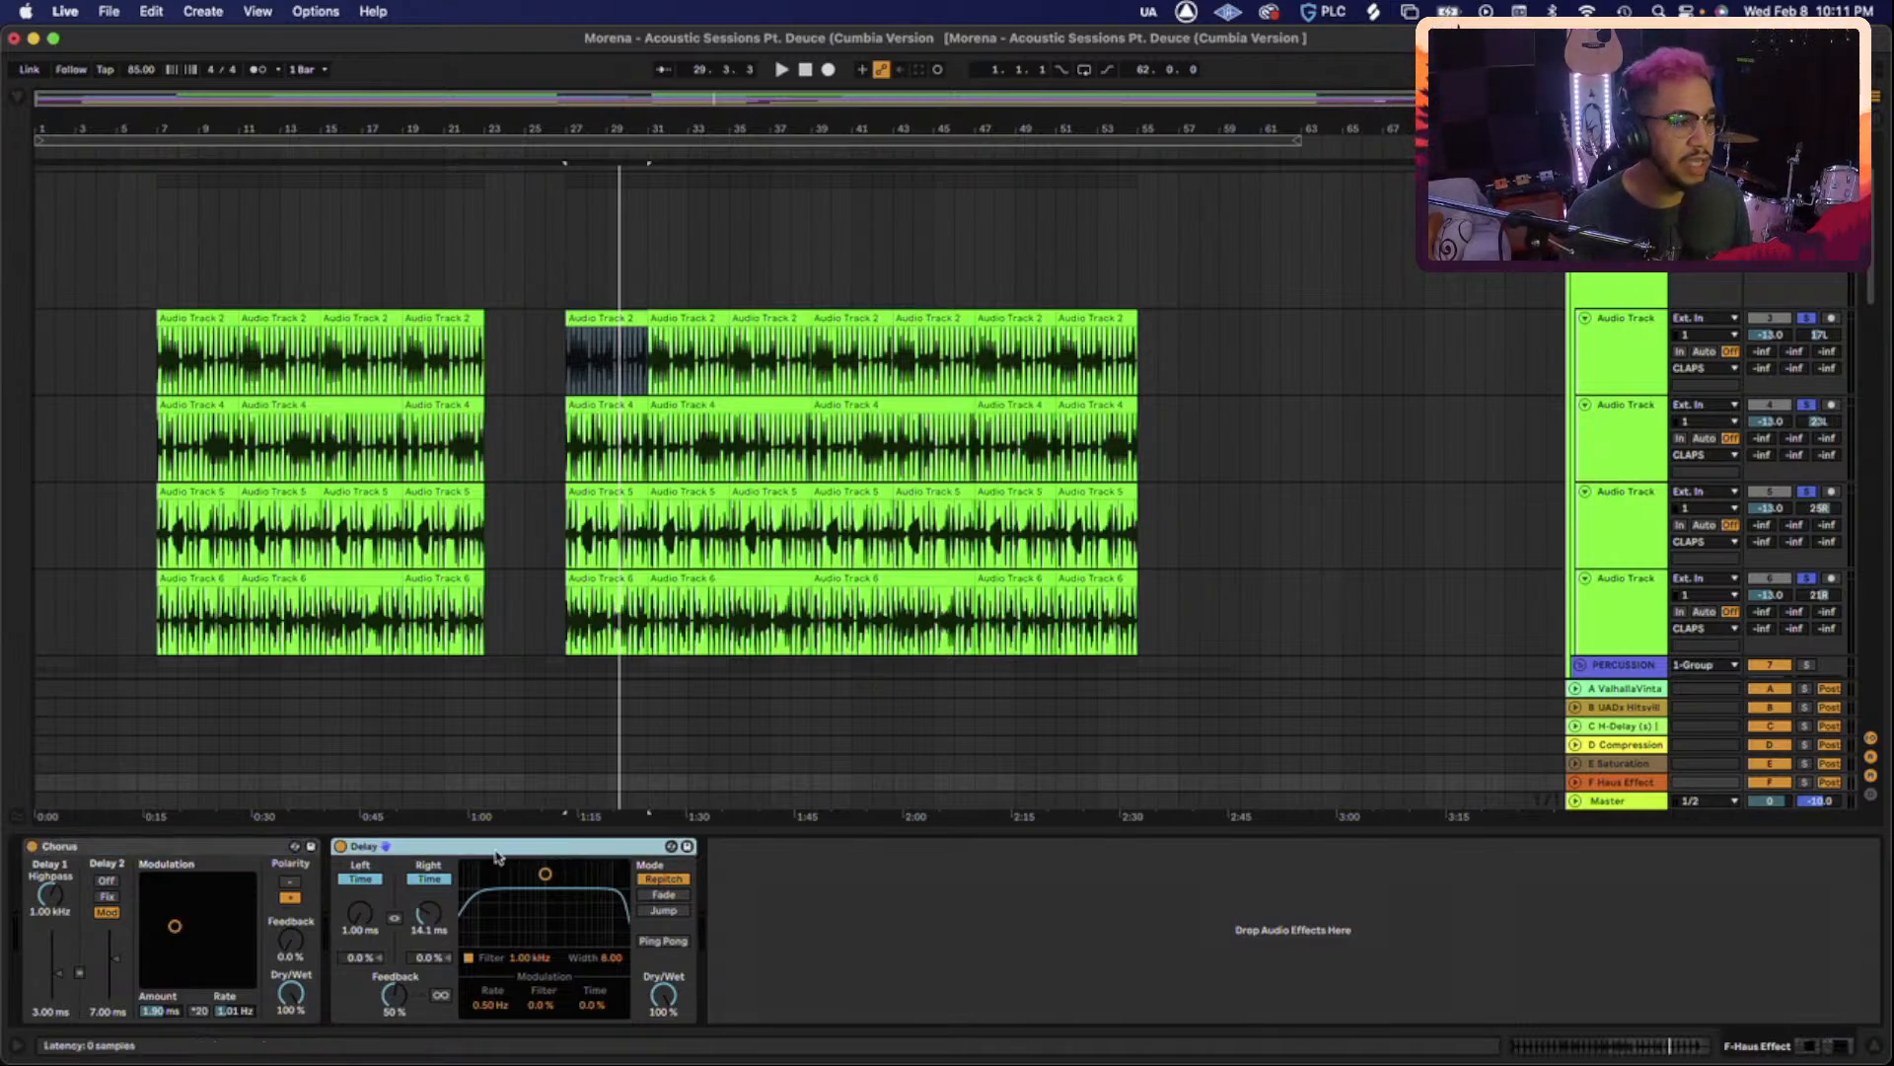
Switch the Delay's left and right channels to Sync and back to Time.
{"action": "left_click", "coordinate": [376, 880]}
{"action": "left_click", "coordinate": [418, 880]}
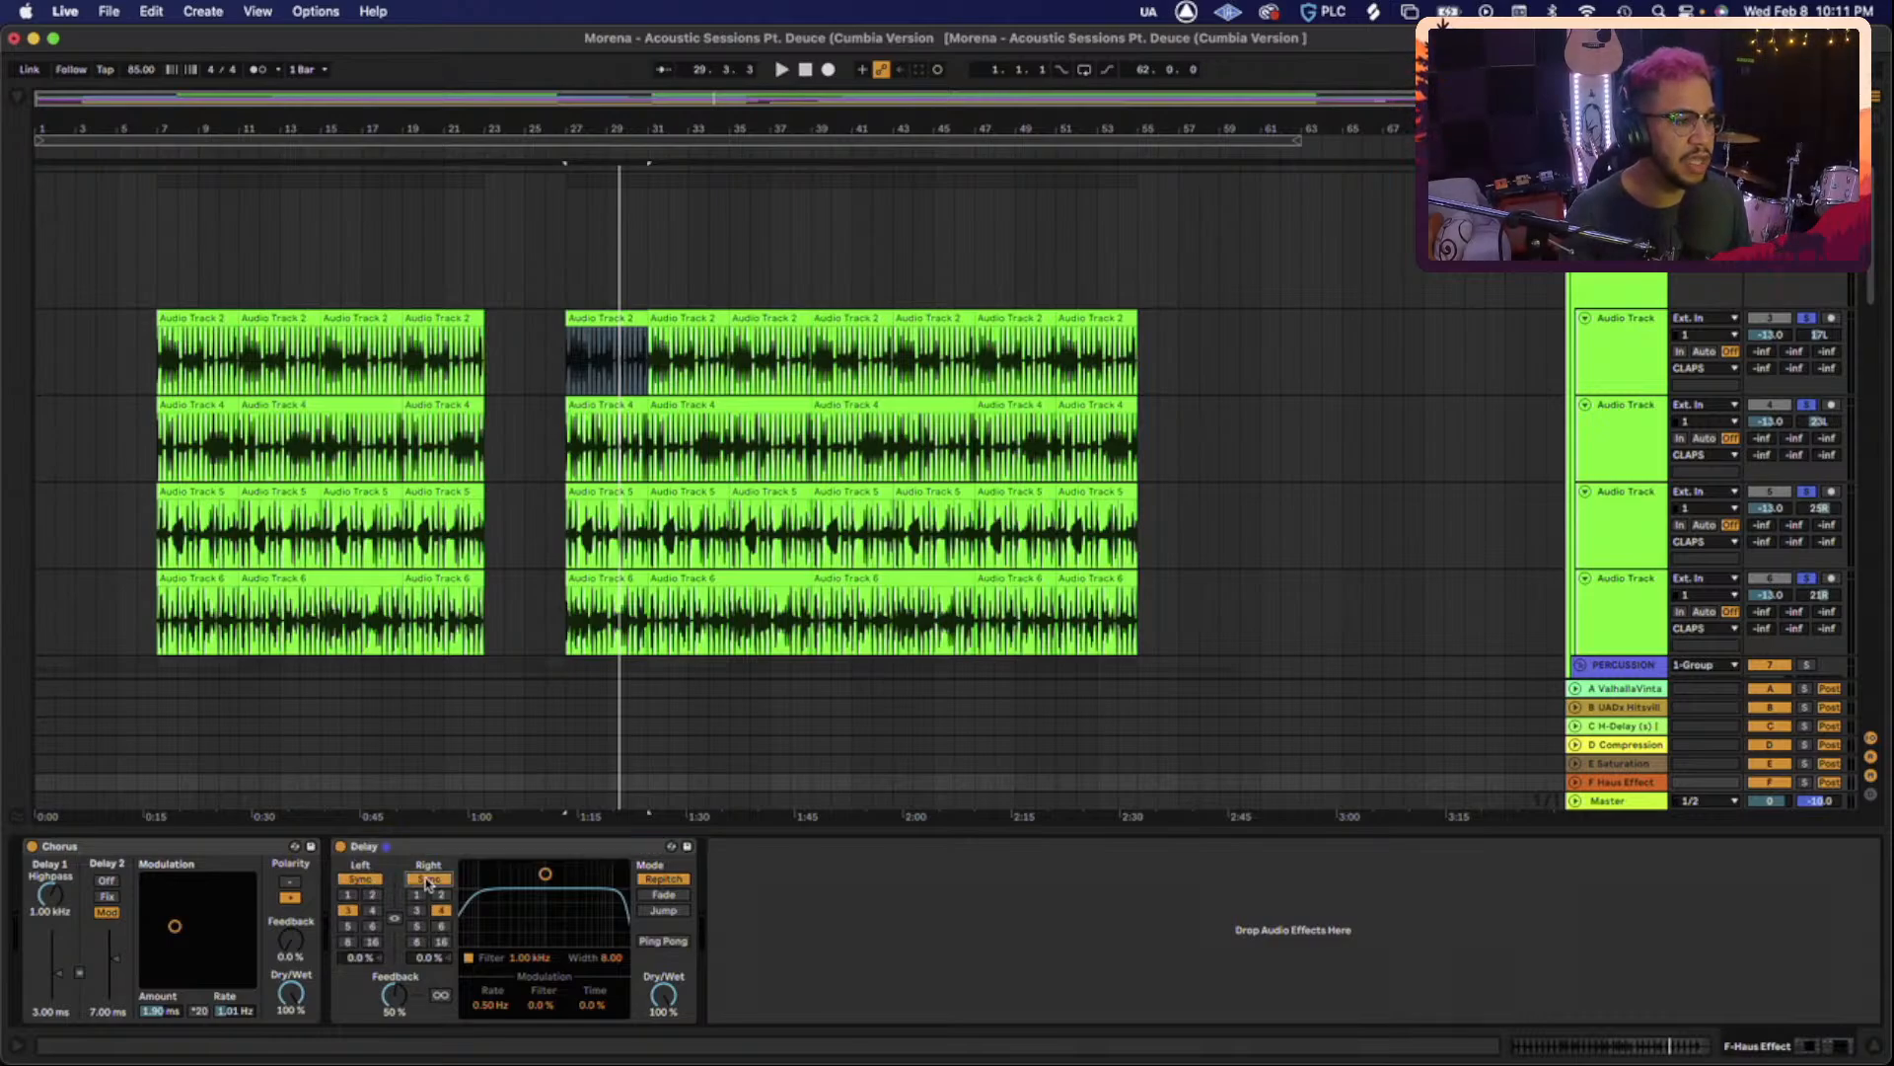
{"action": "left_click", "coordinate": [370, 882]}
{"action": "left_click", "coordinate": [429, 880]}
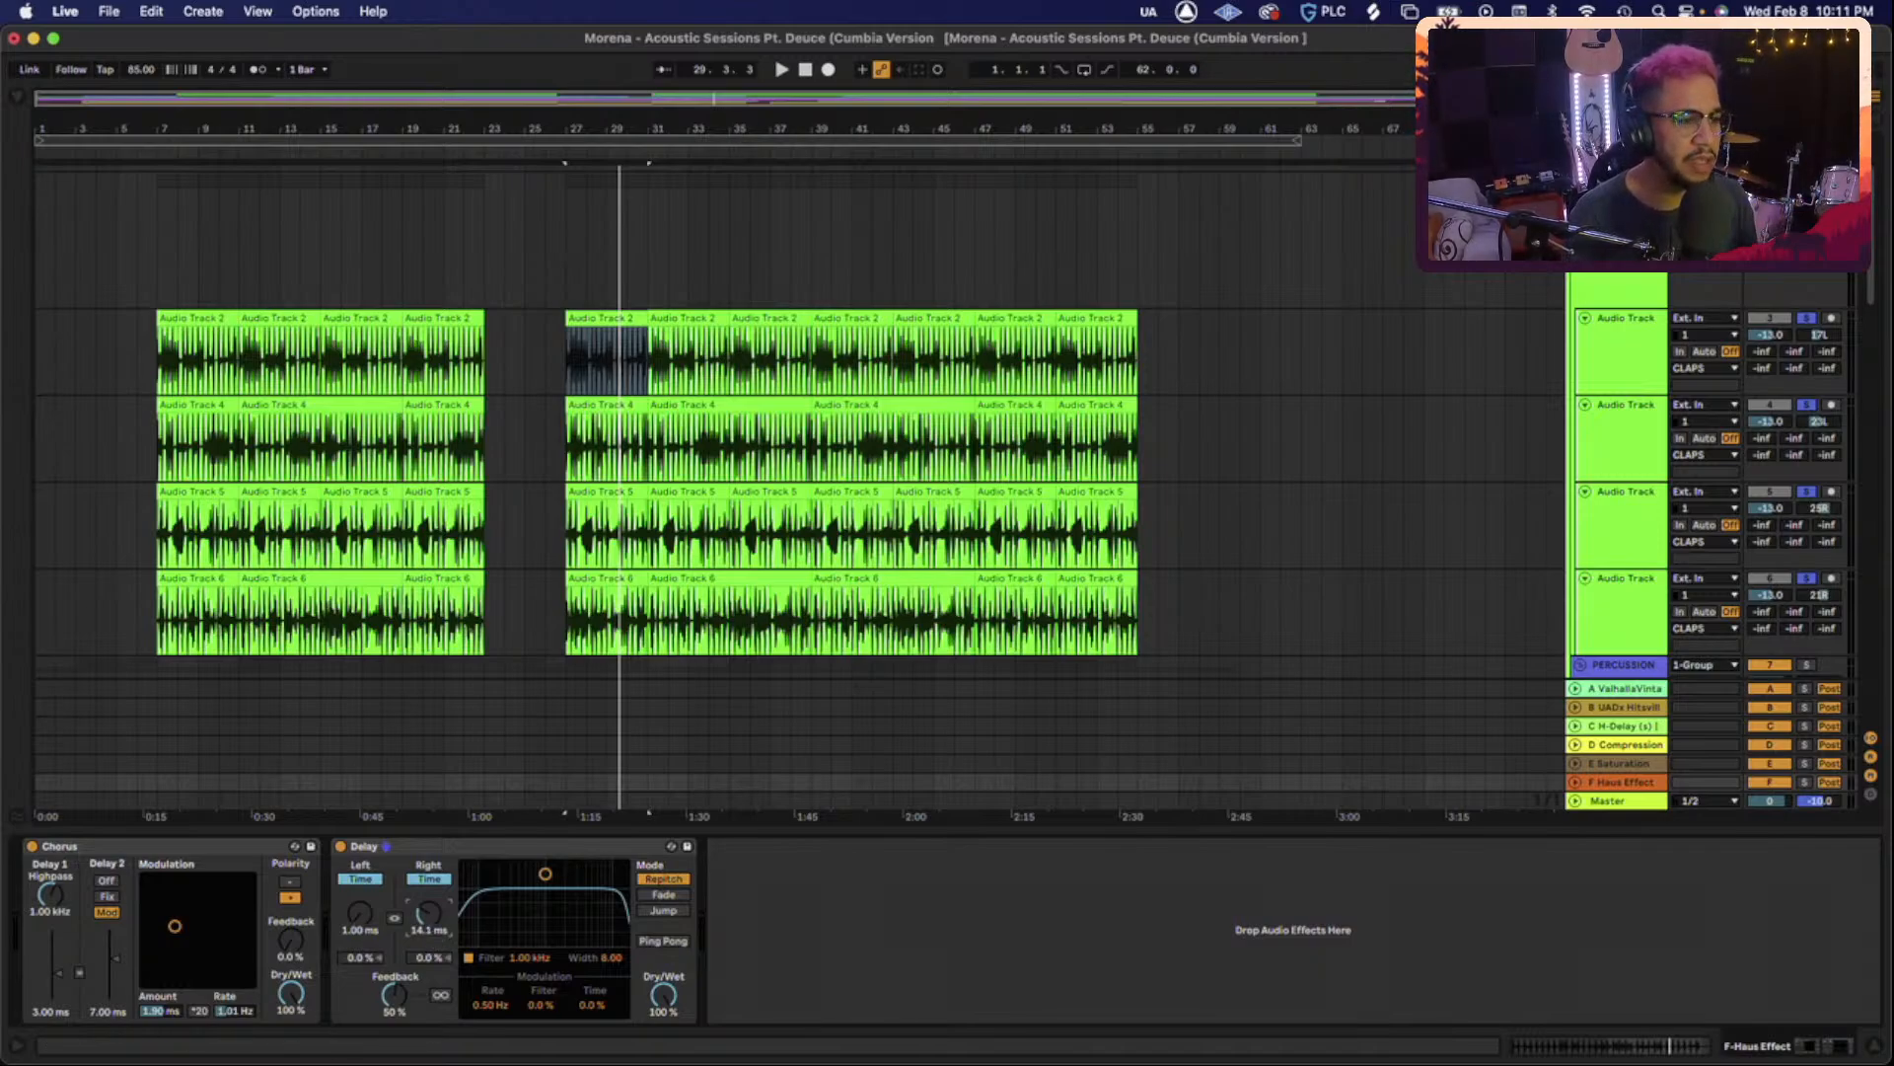
Compare playback of the clap group with its F-Haus Effect send at 0.0 dB and at -inf dB.
{"action": "scroll", "coordinate": [799, 494], "scroll_direction": "up", "scroll_amount": 2}
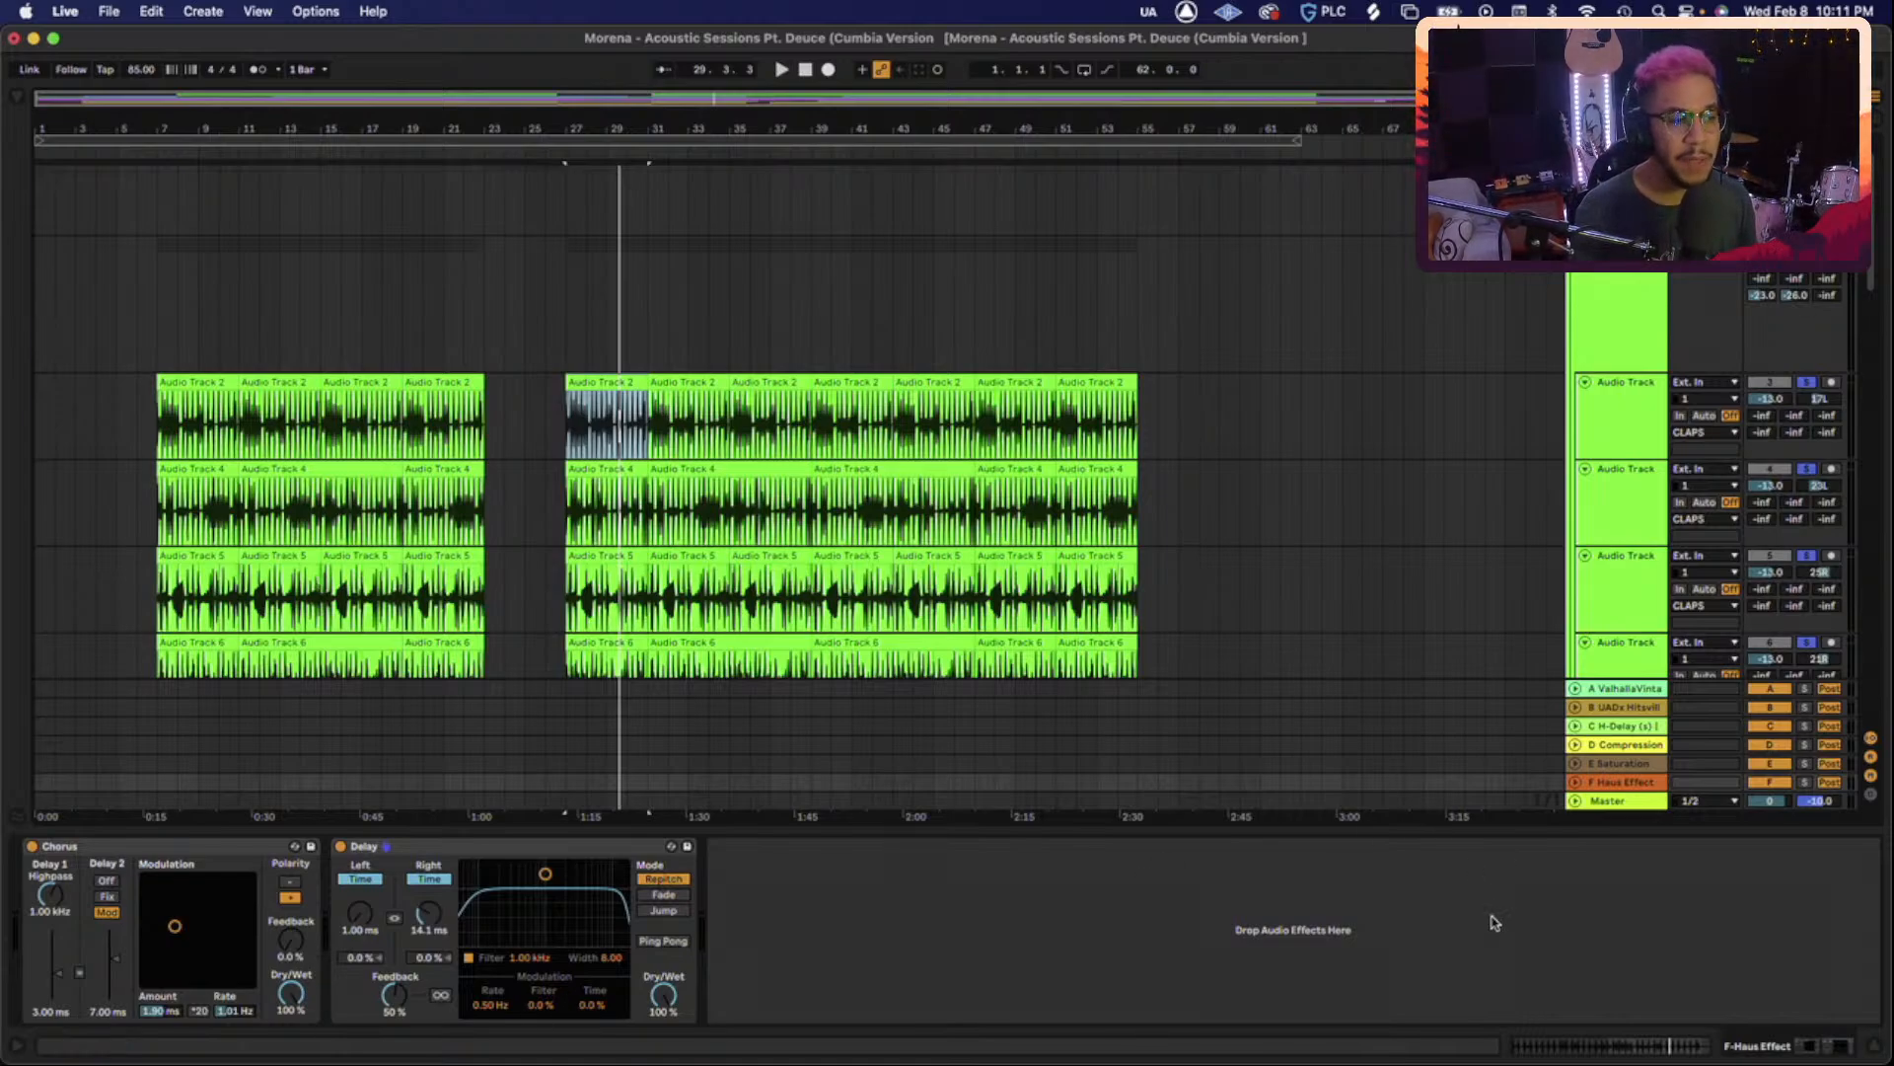
{"action": "left_click", "coordinate": [1831, 295]}
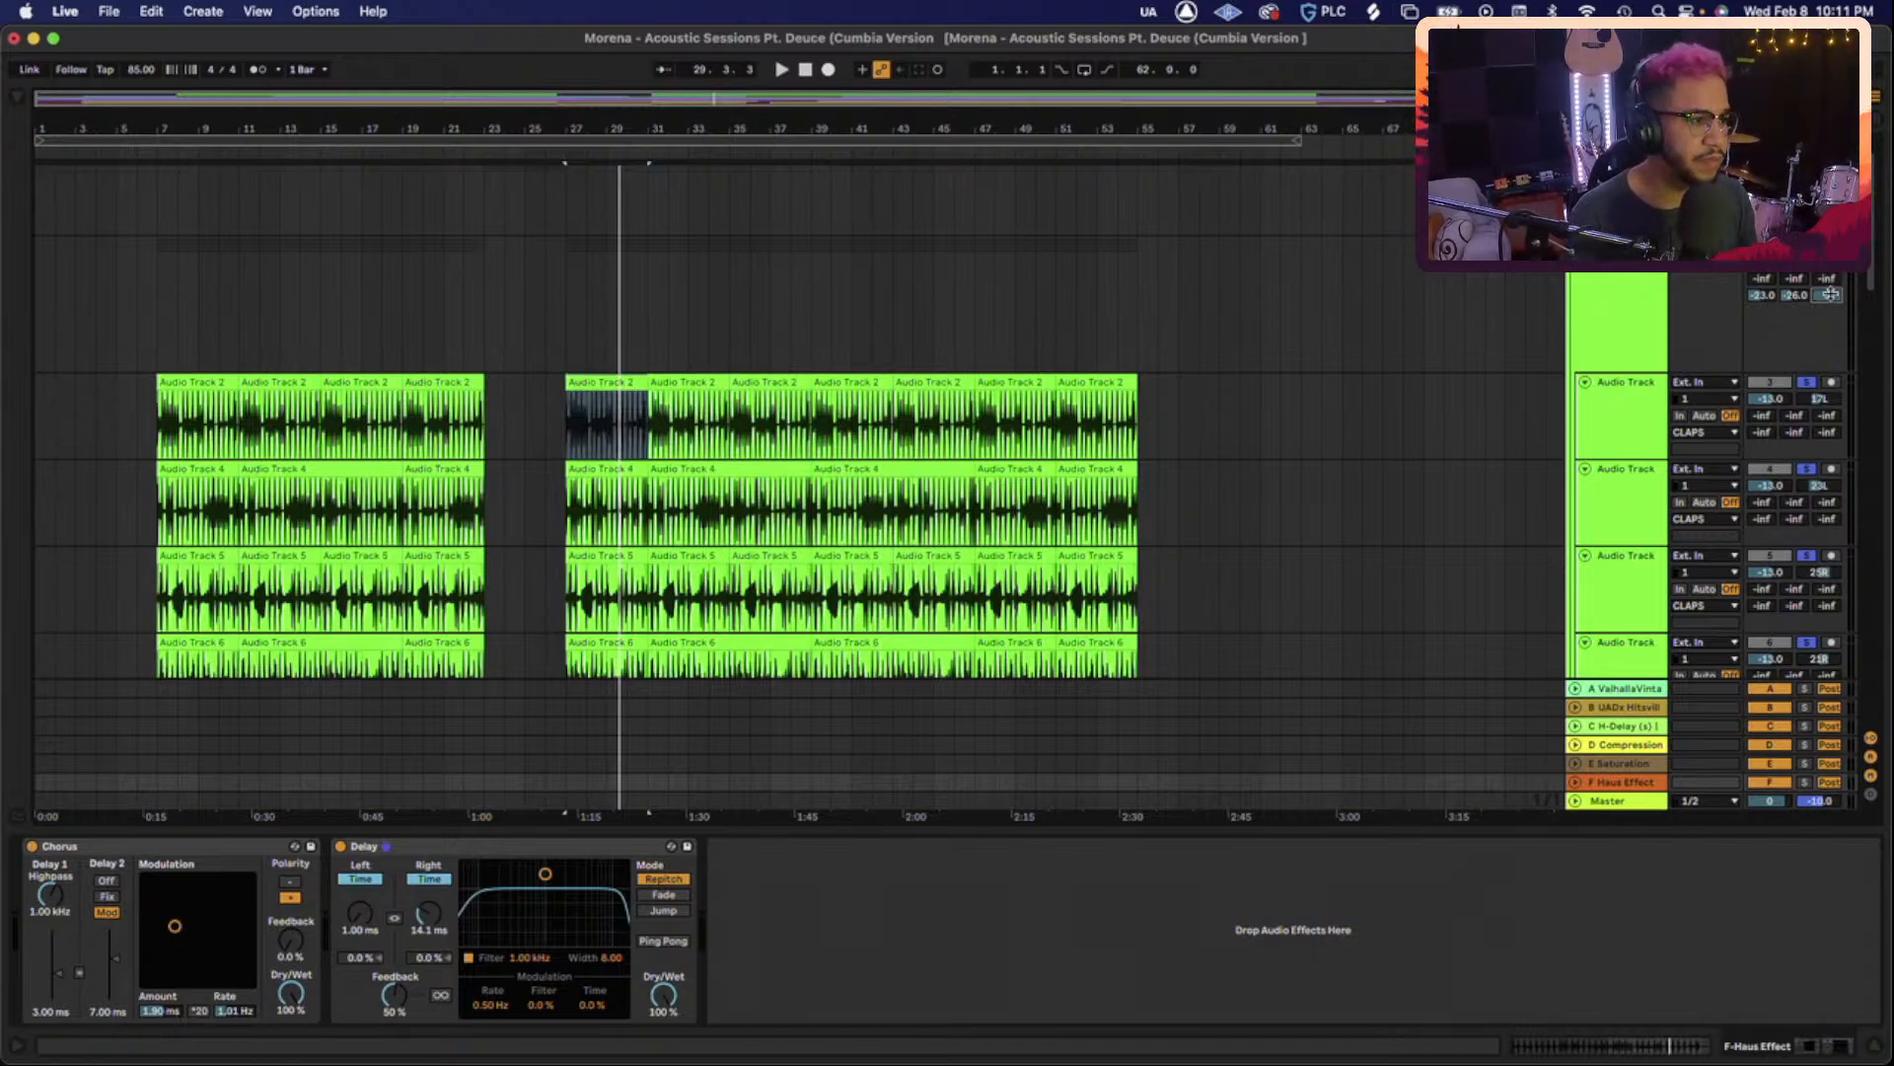
{"action": "key", "text": "space"}
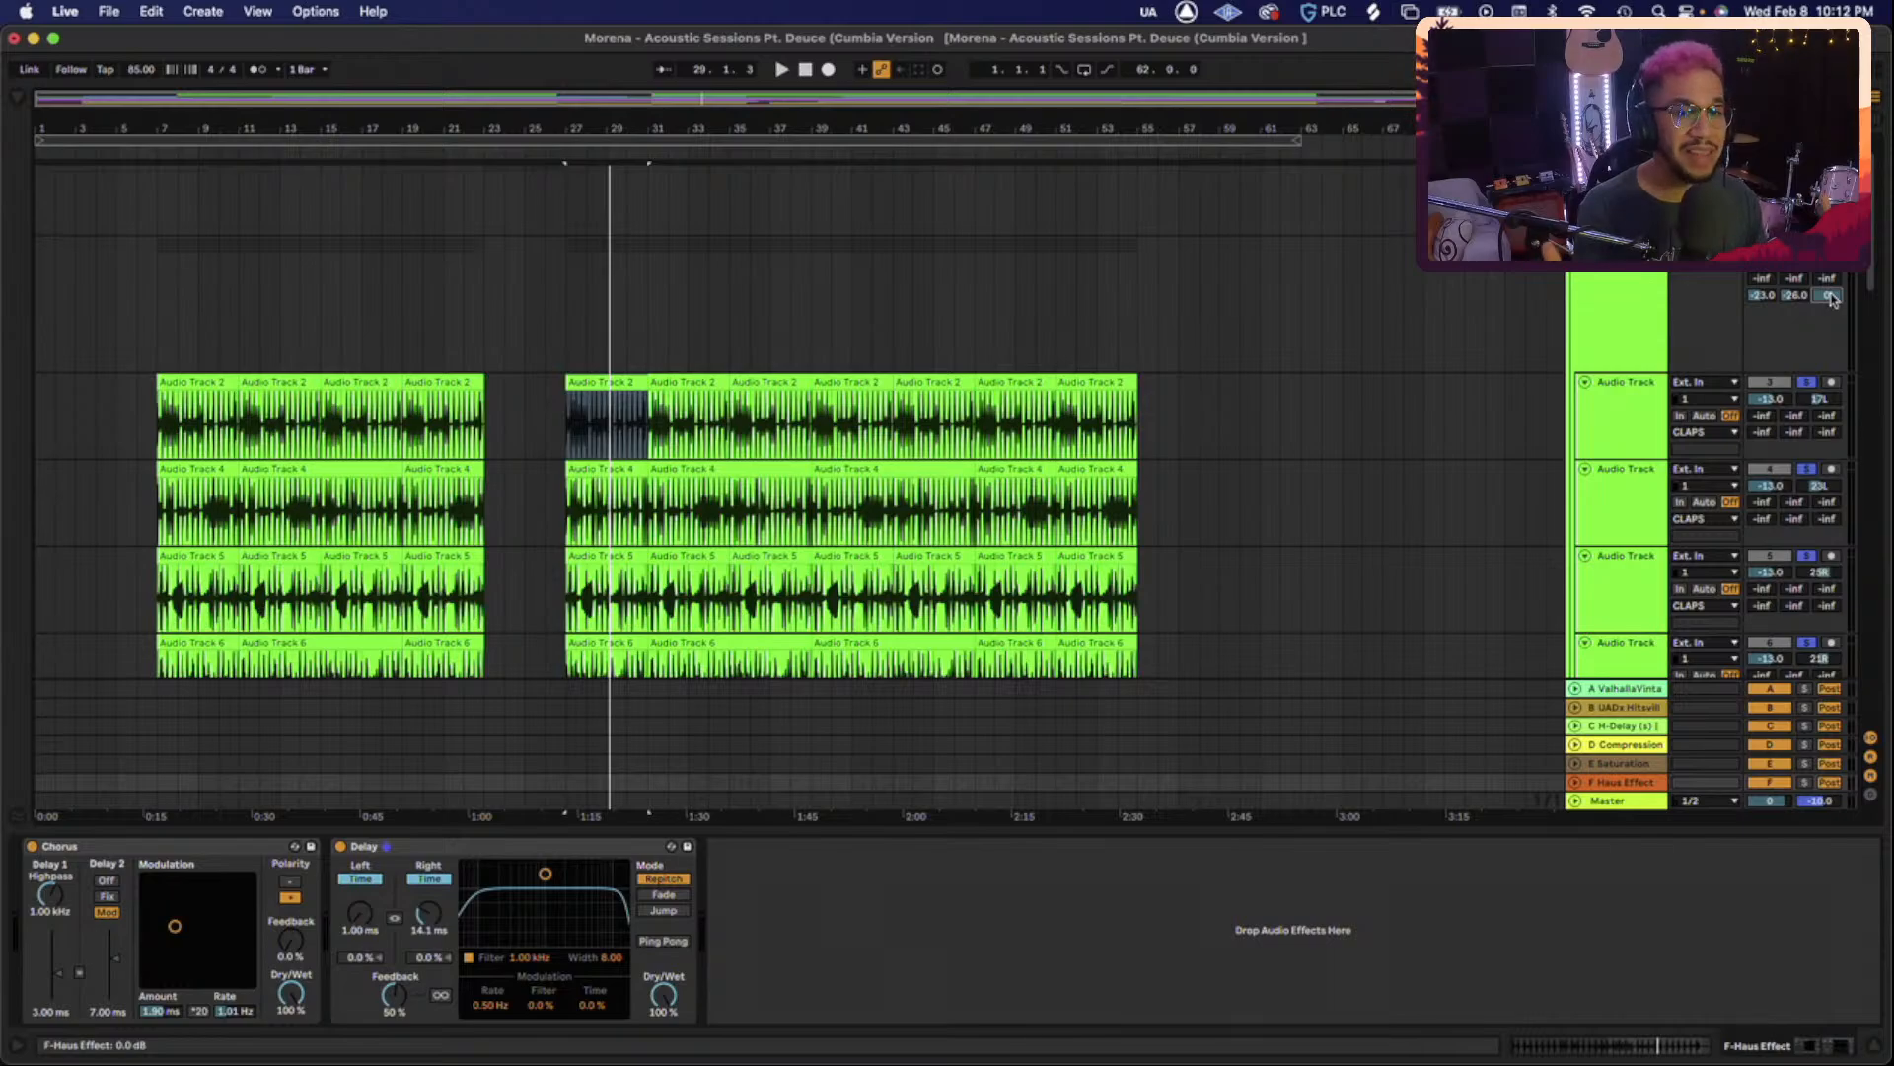
{"action": "left_click_drag", "start_coordinate": [1831, 298], "coordinate": [1832, 415]}
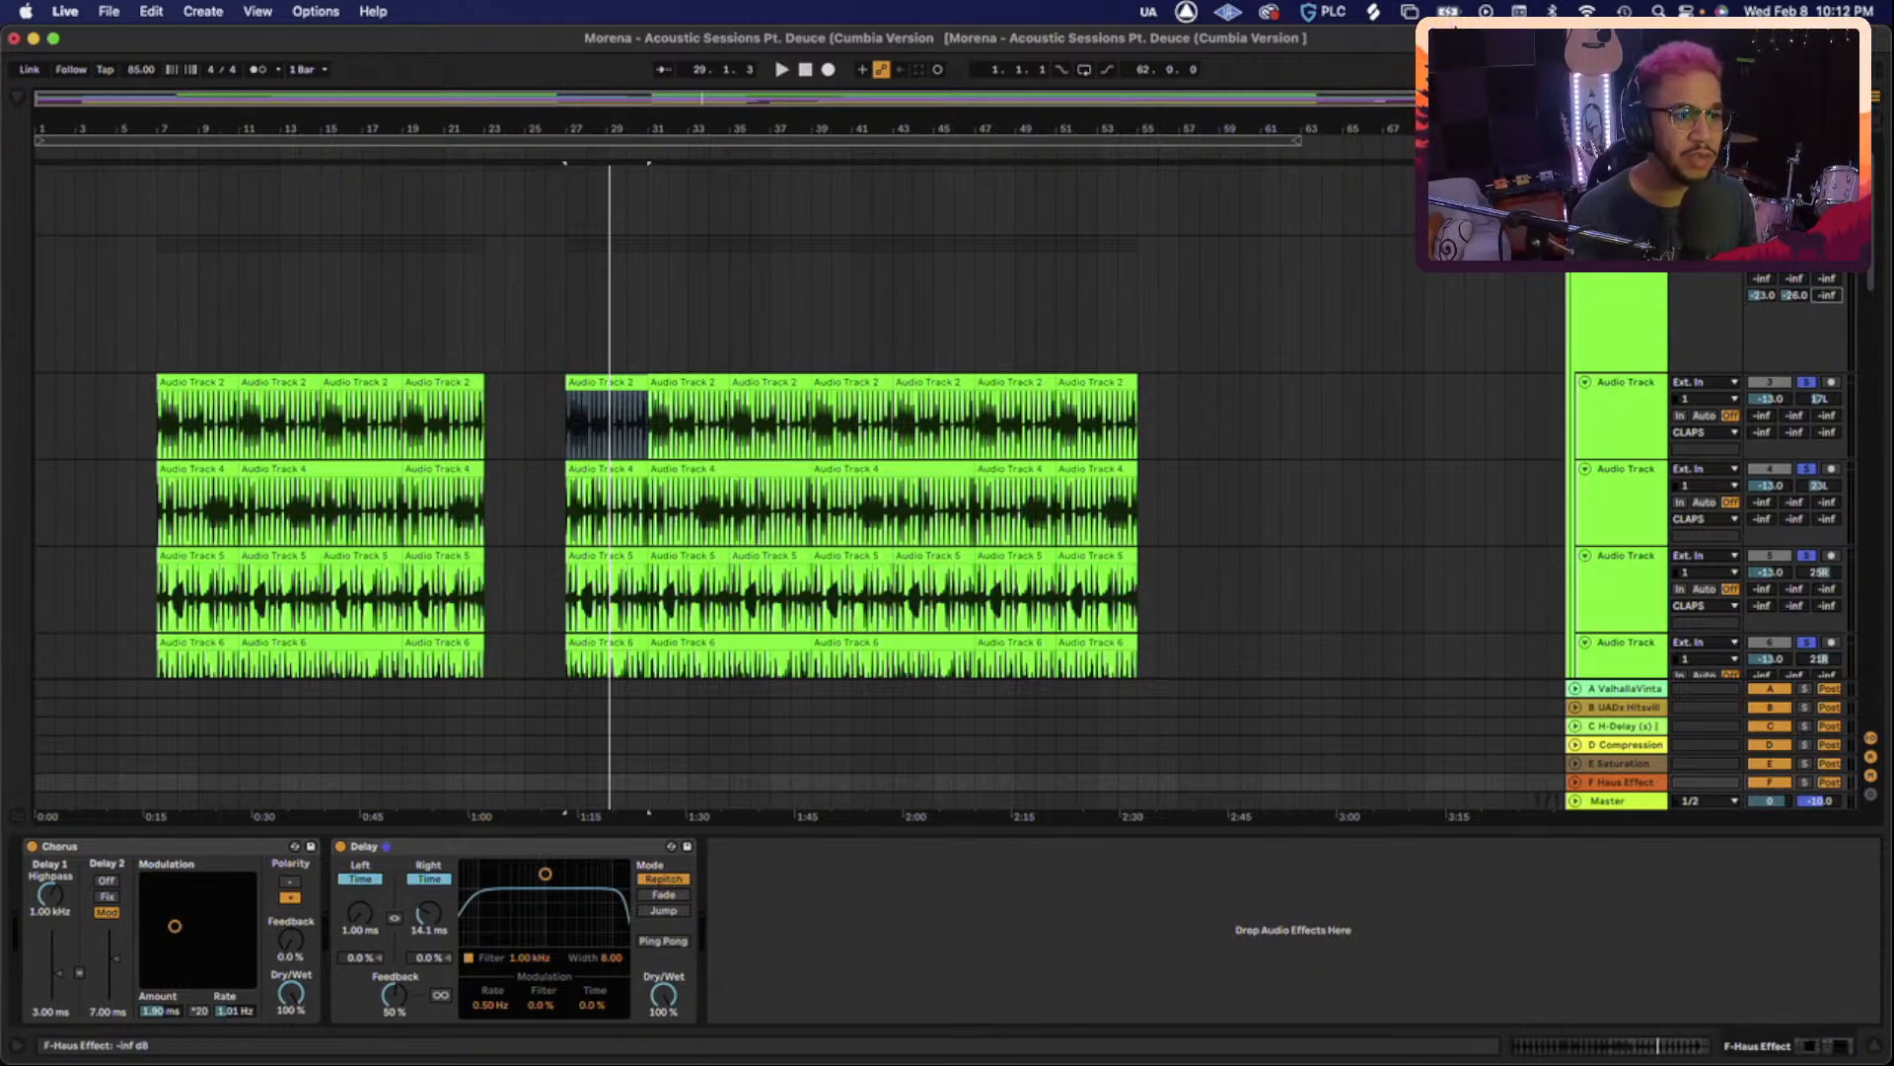
{"action": "key", "text": "space"}
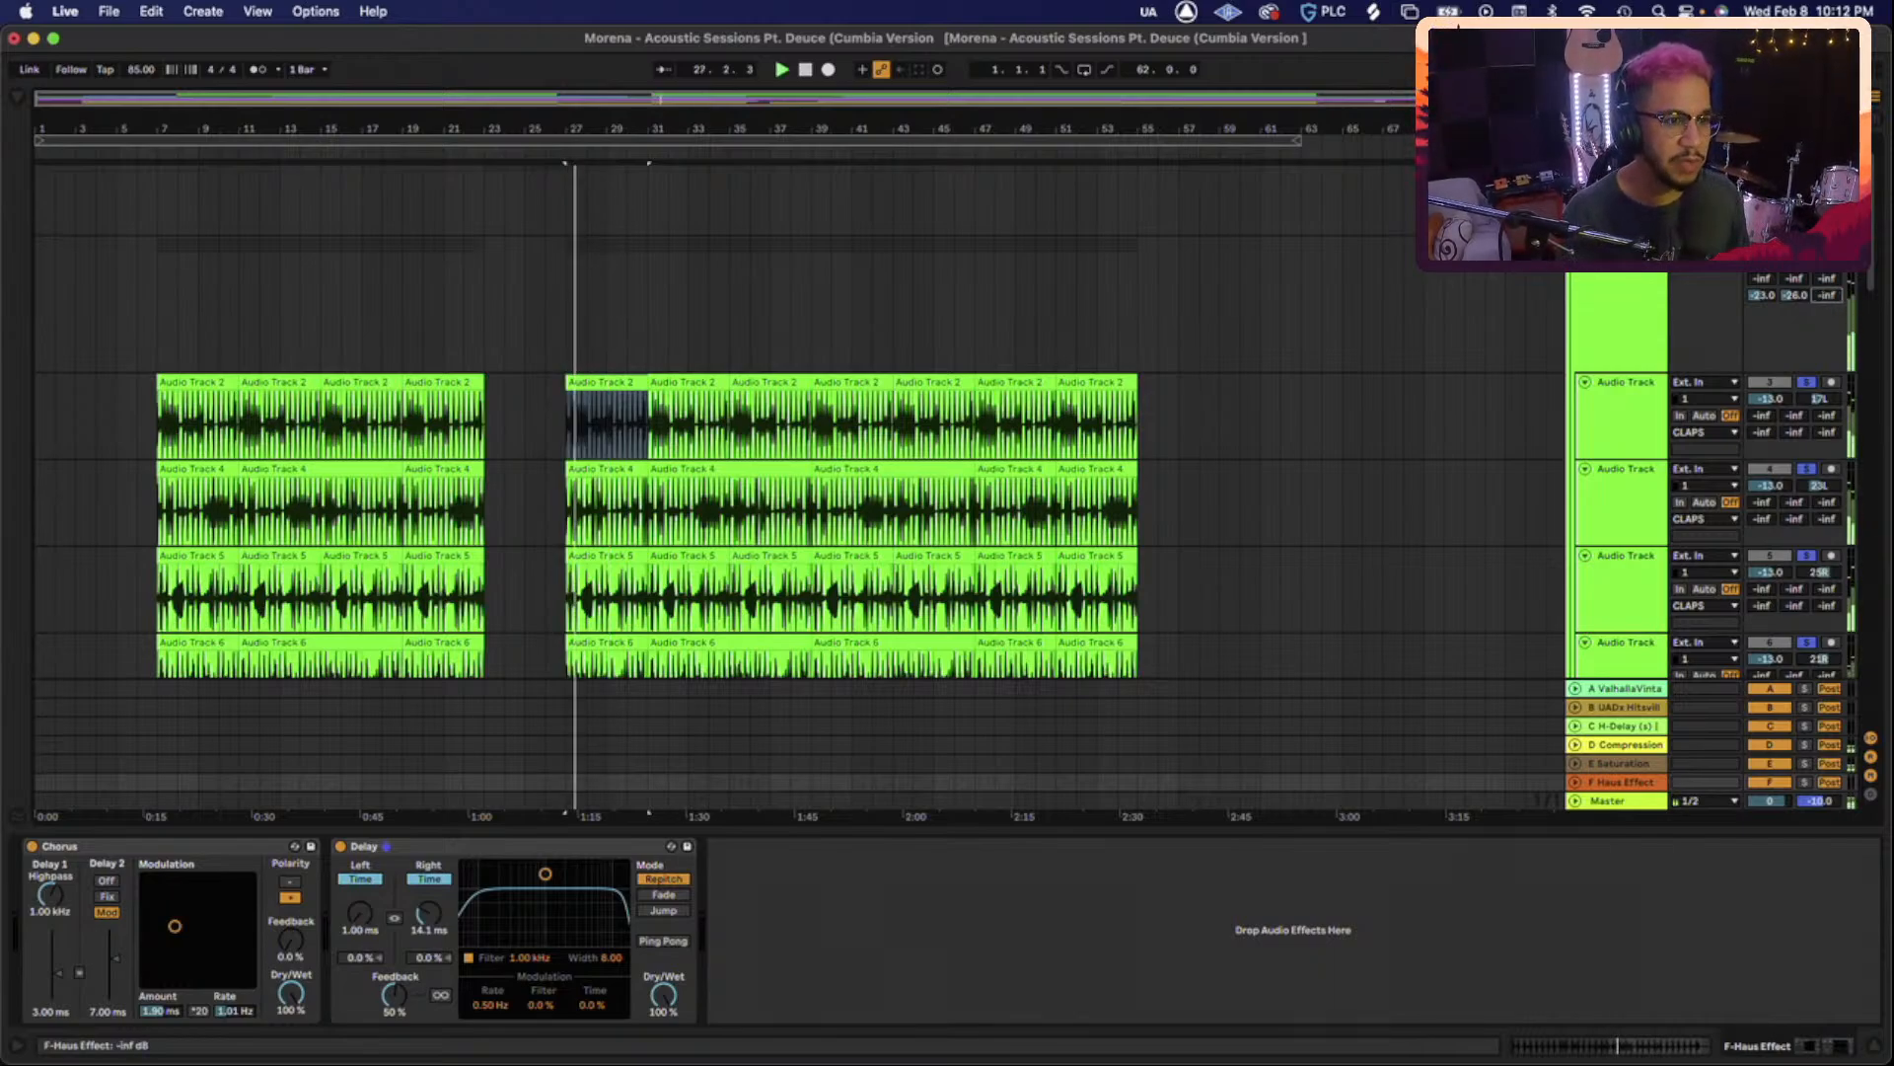
Bring the clap group's F-Haus Effect send up to -21.2 dB during playback.
{"action": "left_click_drag", "start_coordinate": [1833, 300], "coordinate": [1833, 297]}
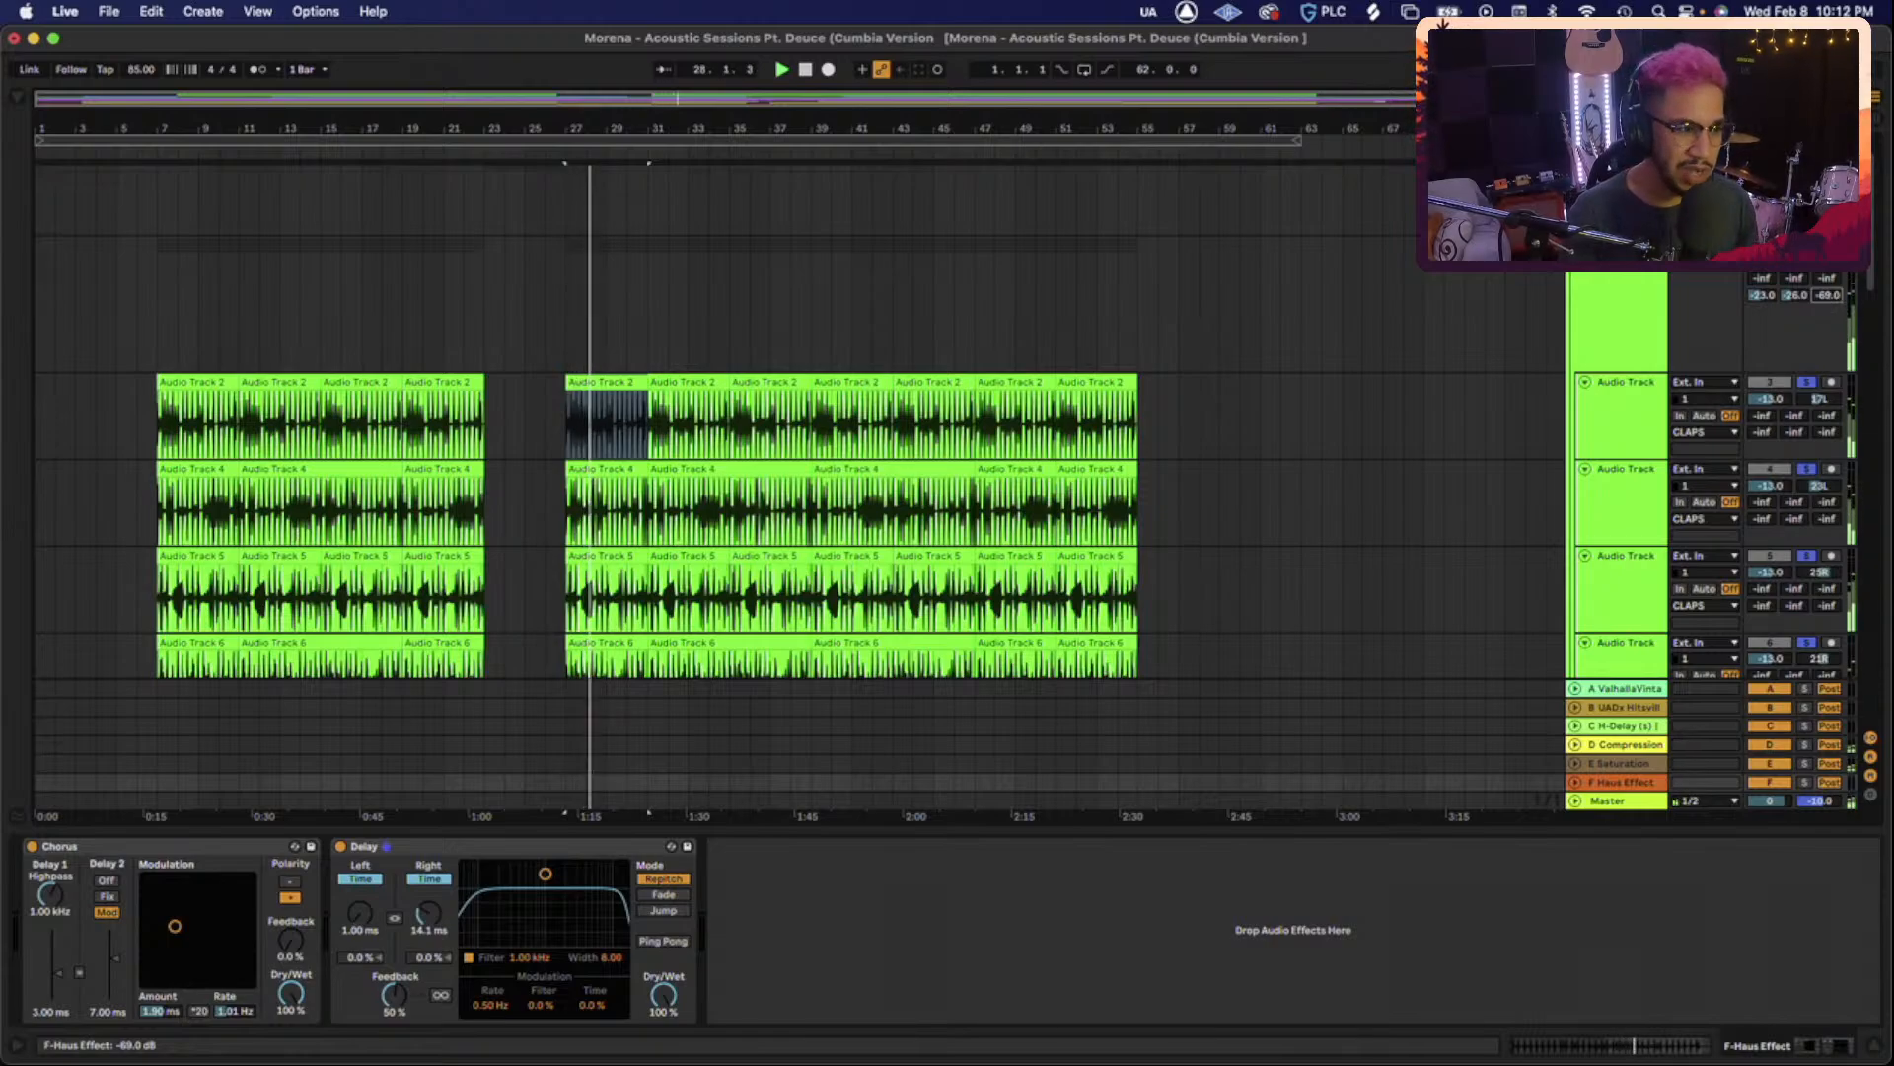
{"action": "left_click_drag", "start_coordinate": [1827, 297], "coordinate": [1827, 259]}
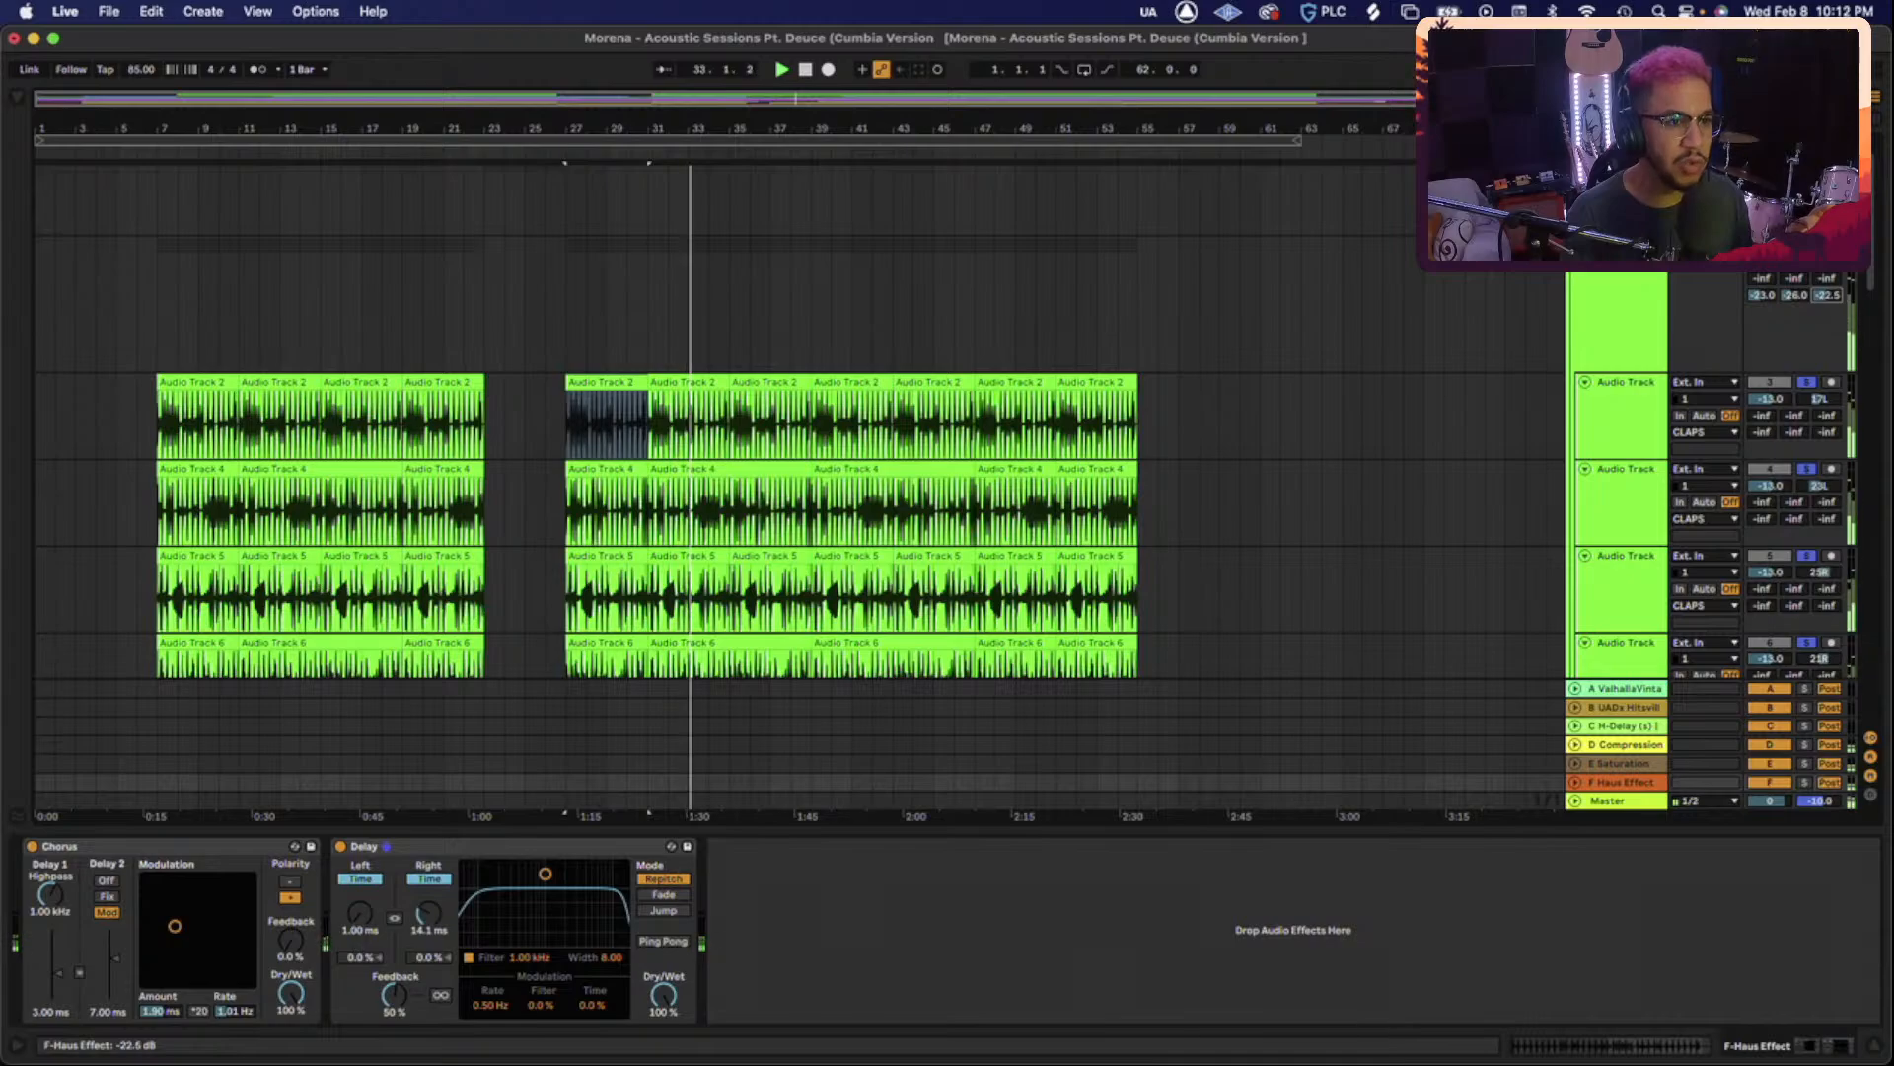
{"action": "left_click_drag", "start_coordinate": [1828, 295], "coordinate": [1832, 299]}
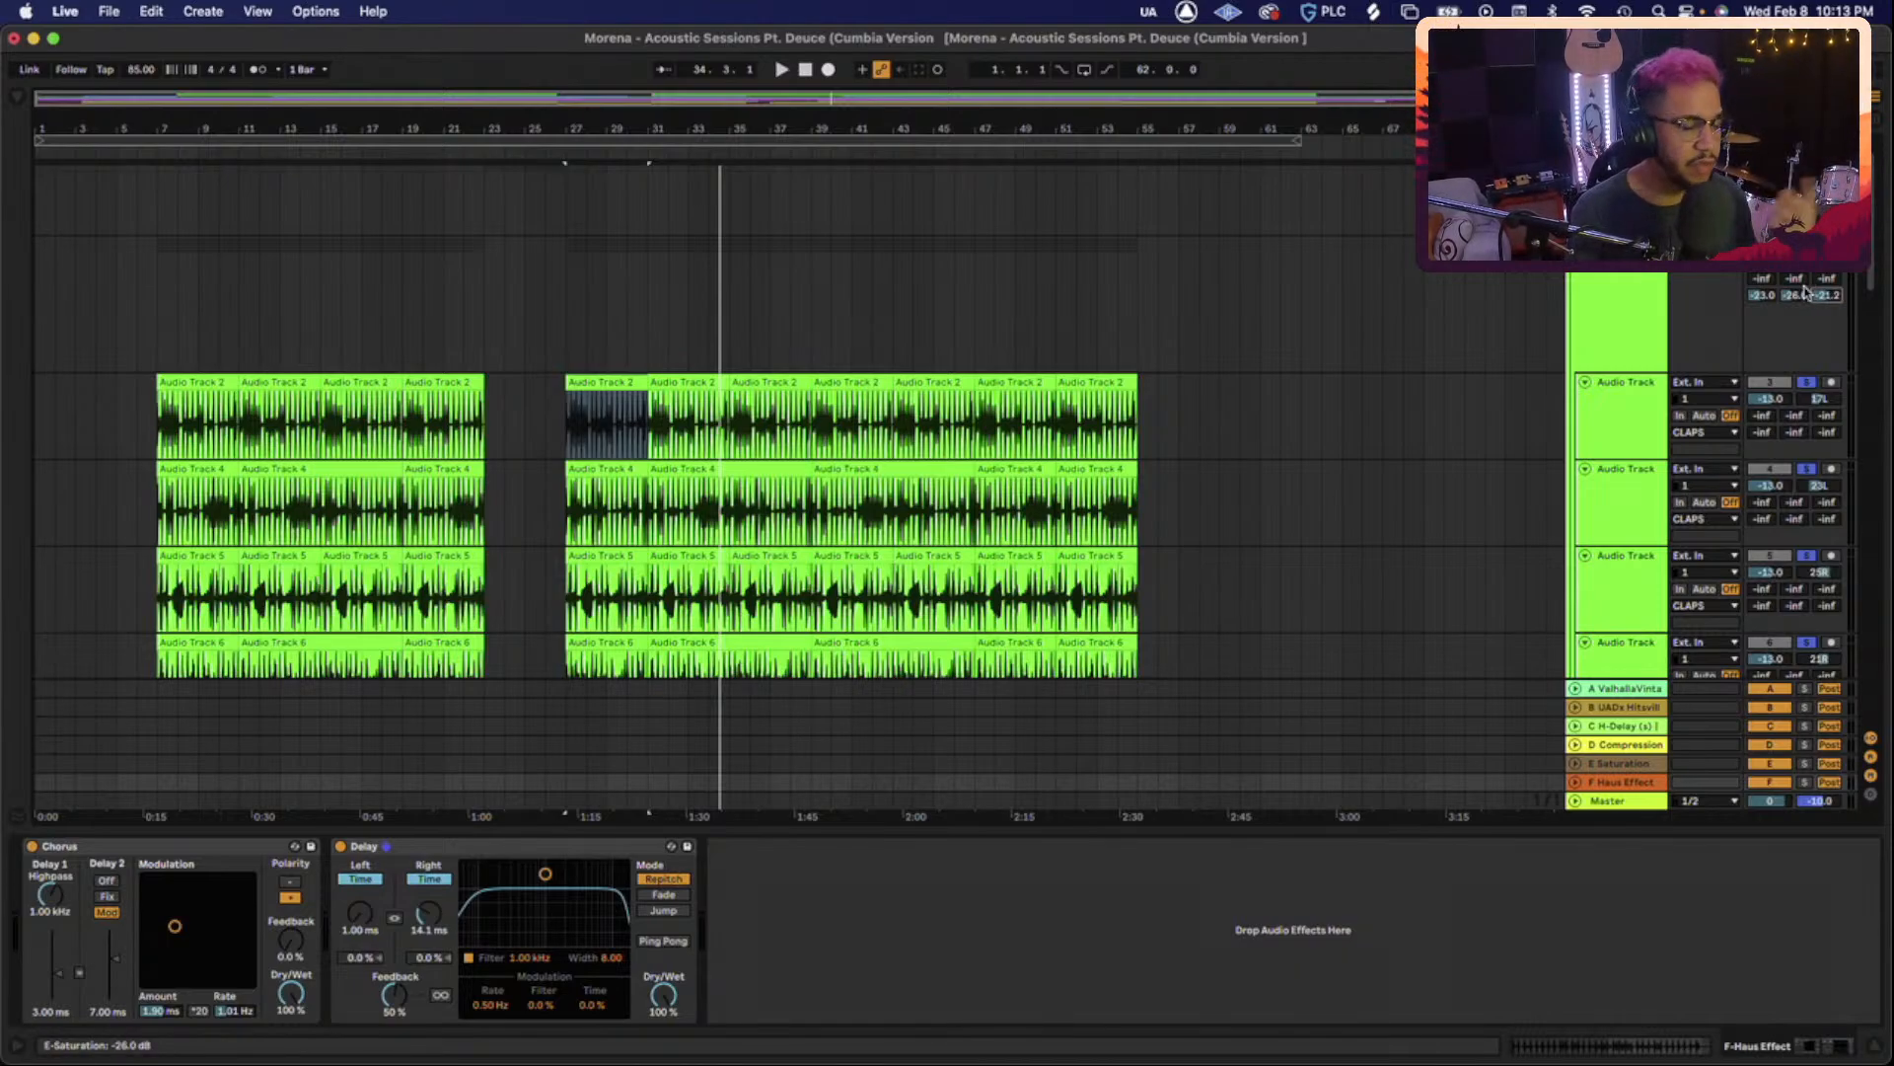
Set the clap group's UADx Hitsville Reverb Chambers send to -40.0 dB during playback and unsolo the clap tracks.
{"action": "key", "text": "space"}
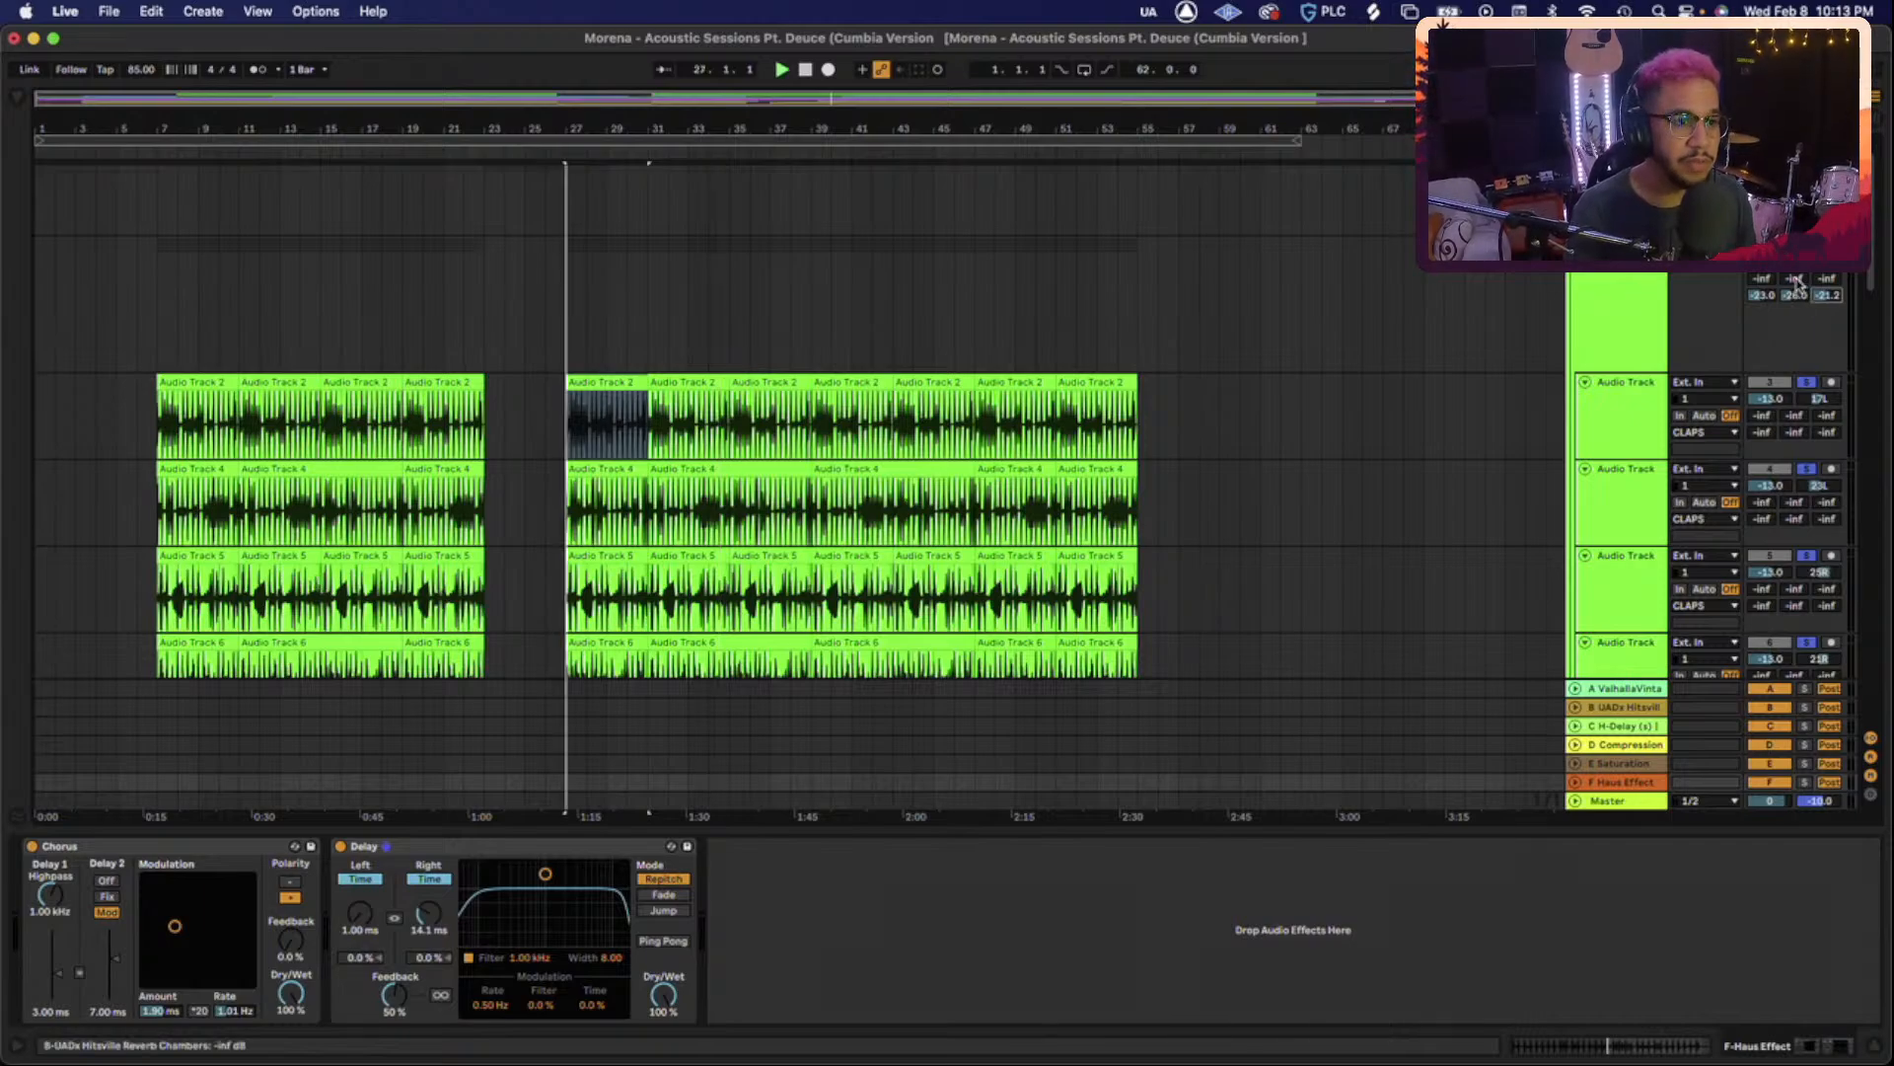
{"action": "mouse_move", "coordinate": [1795, 278]}
{"action": "left_mouse_down"}
{"action": "mouse_move", "coordinate": [1795, 259]}
{"action": "mouse_move", "coordinate": [1794, 288]}
{"action": "left_mouse_up"}
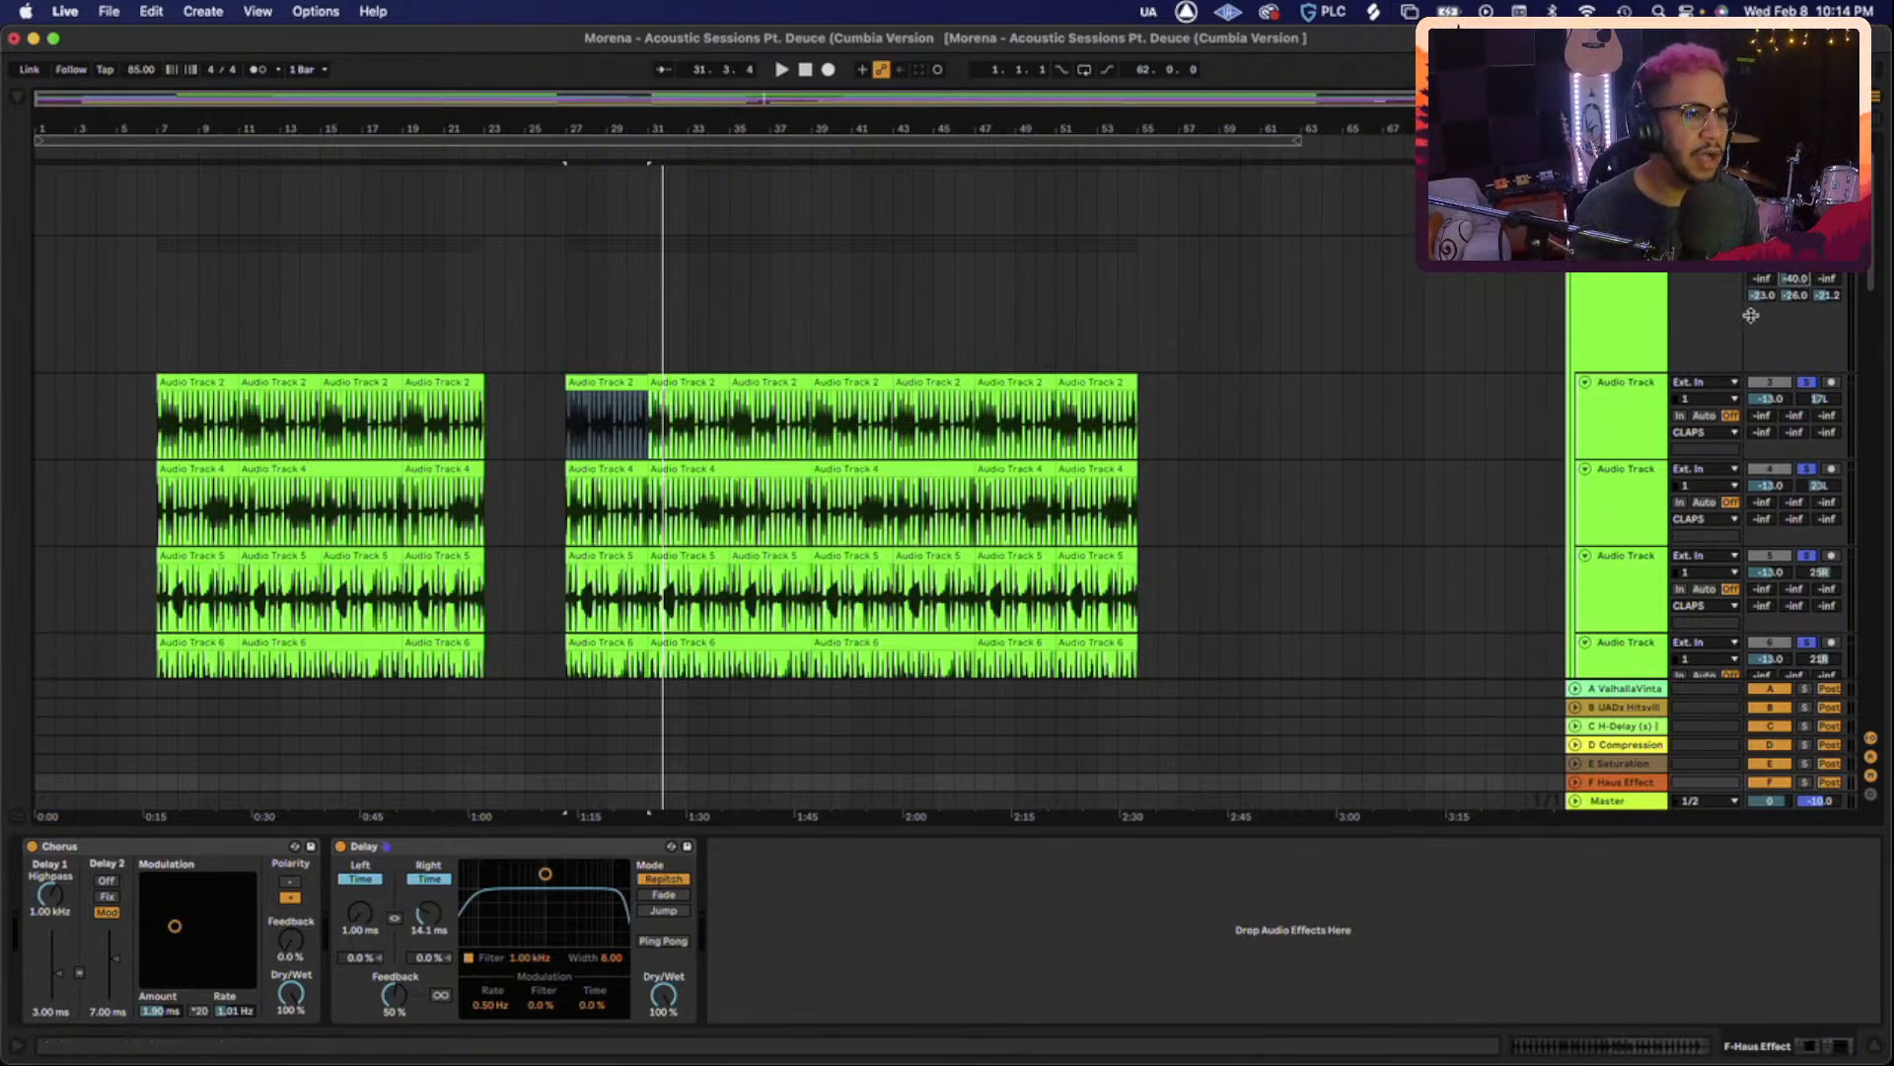
{"action": "left_click", "coordinate": [1806, 245]}
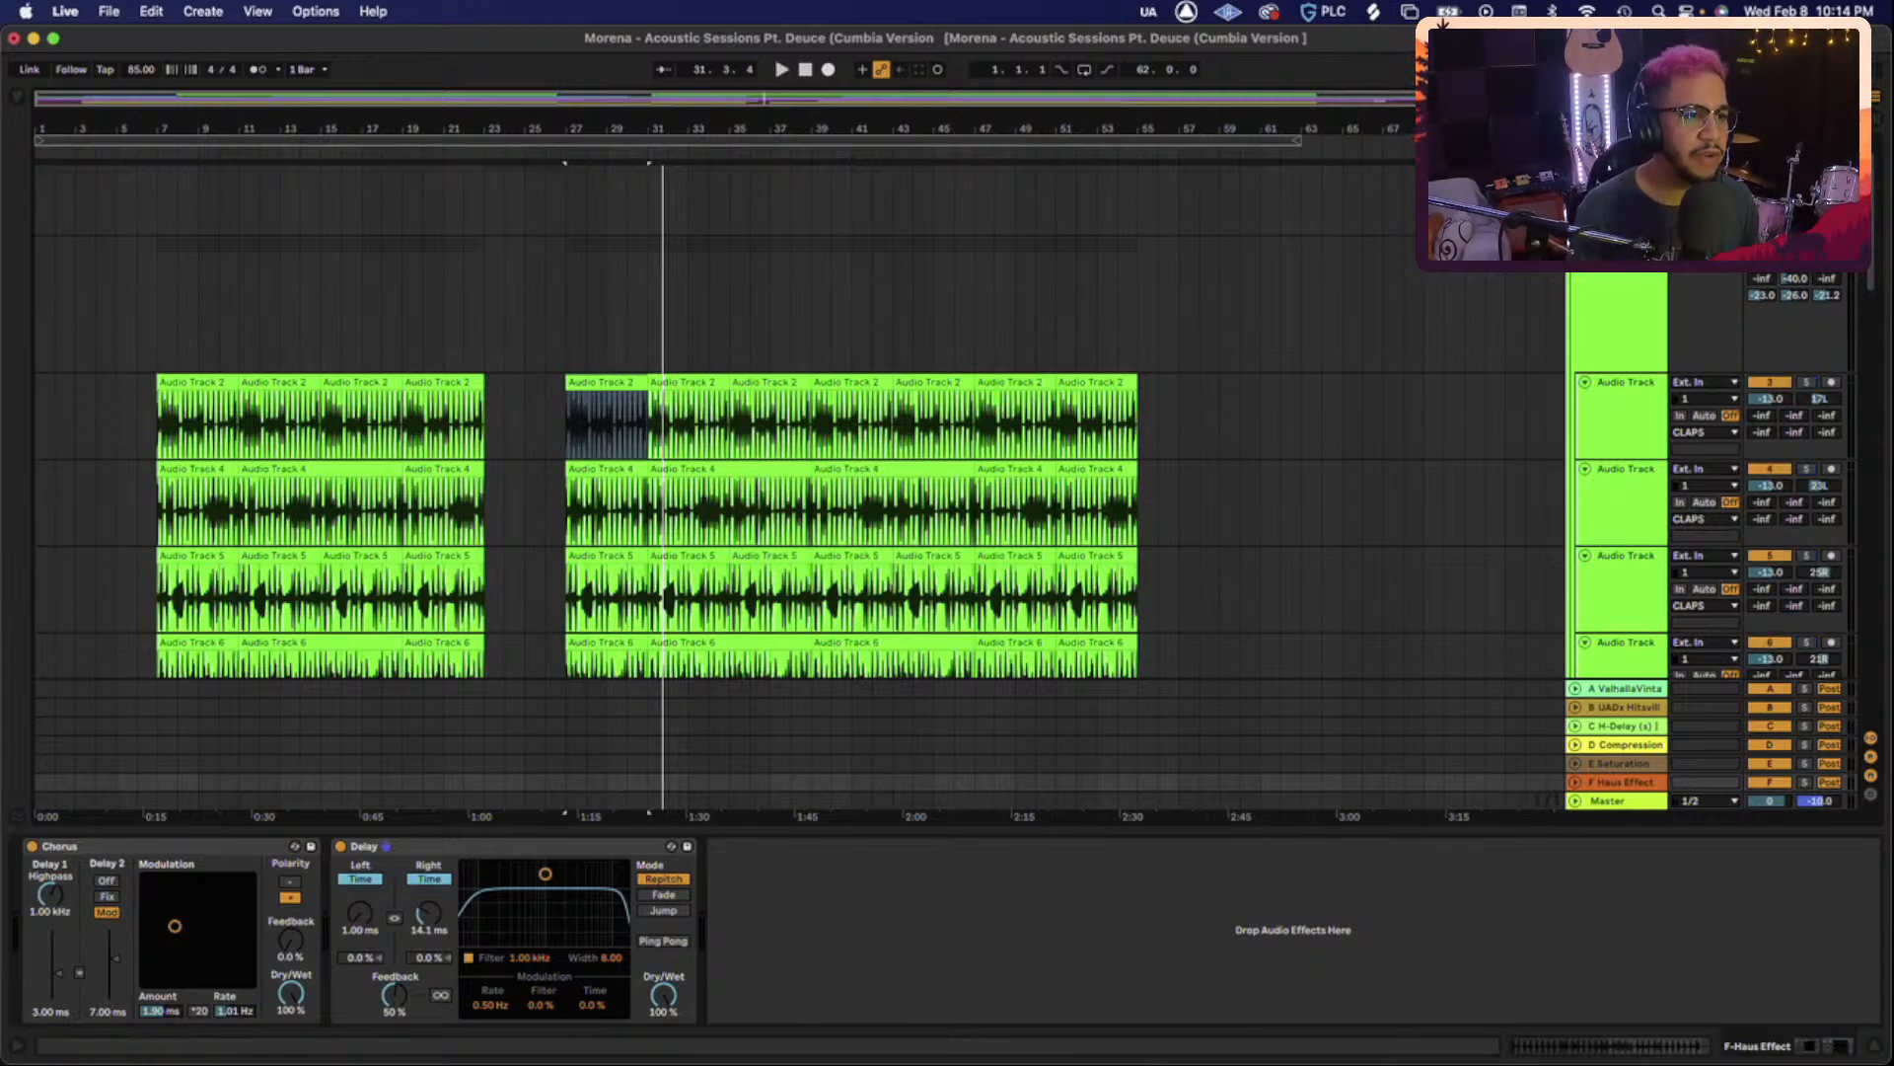
Collapse the CLAPS group and look over the tracks of the PERCUSSION group.
{"action": "scroll", "coordinate": [1467, 288], "scroll_direction": "down", "scroll_amount": 2}
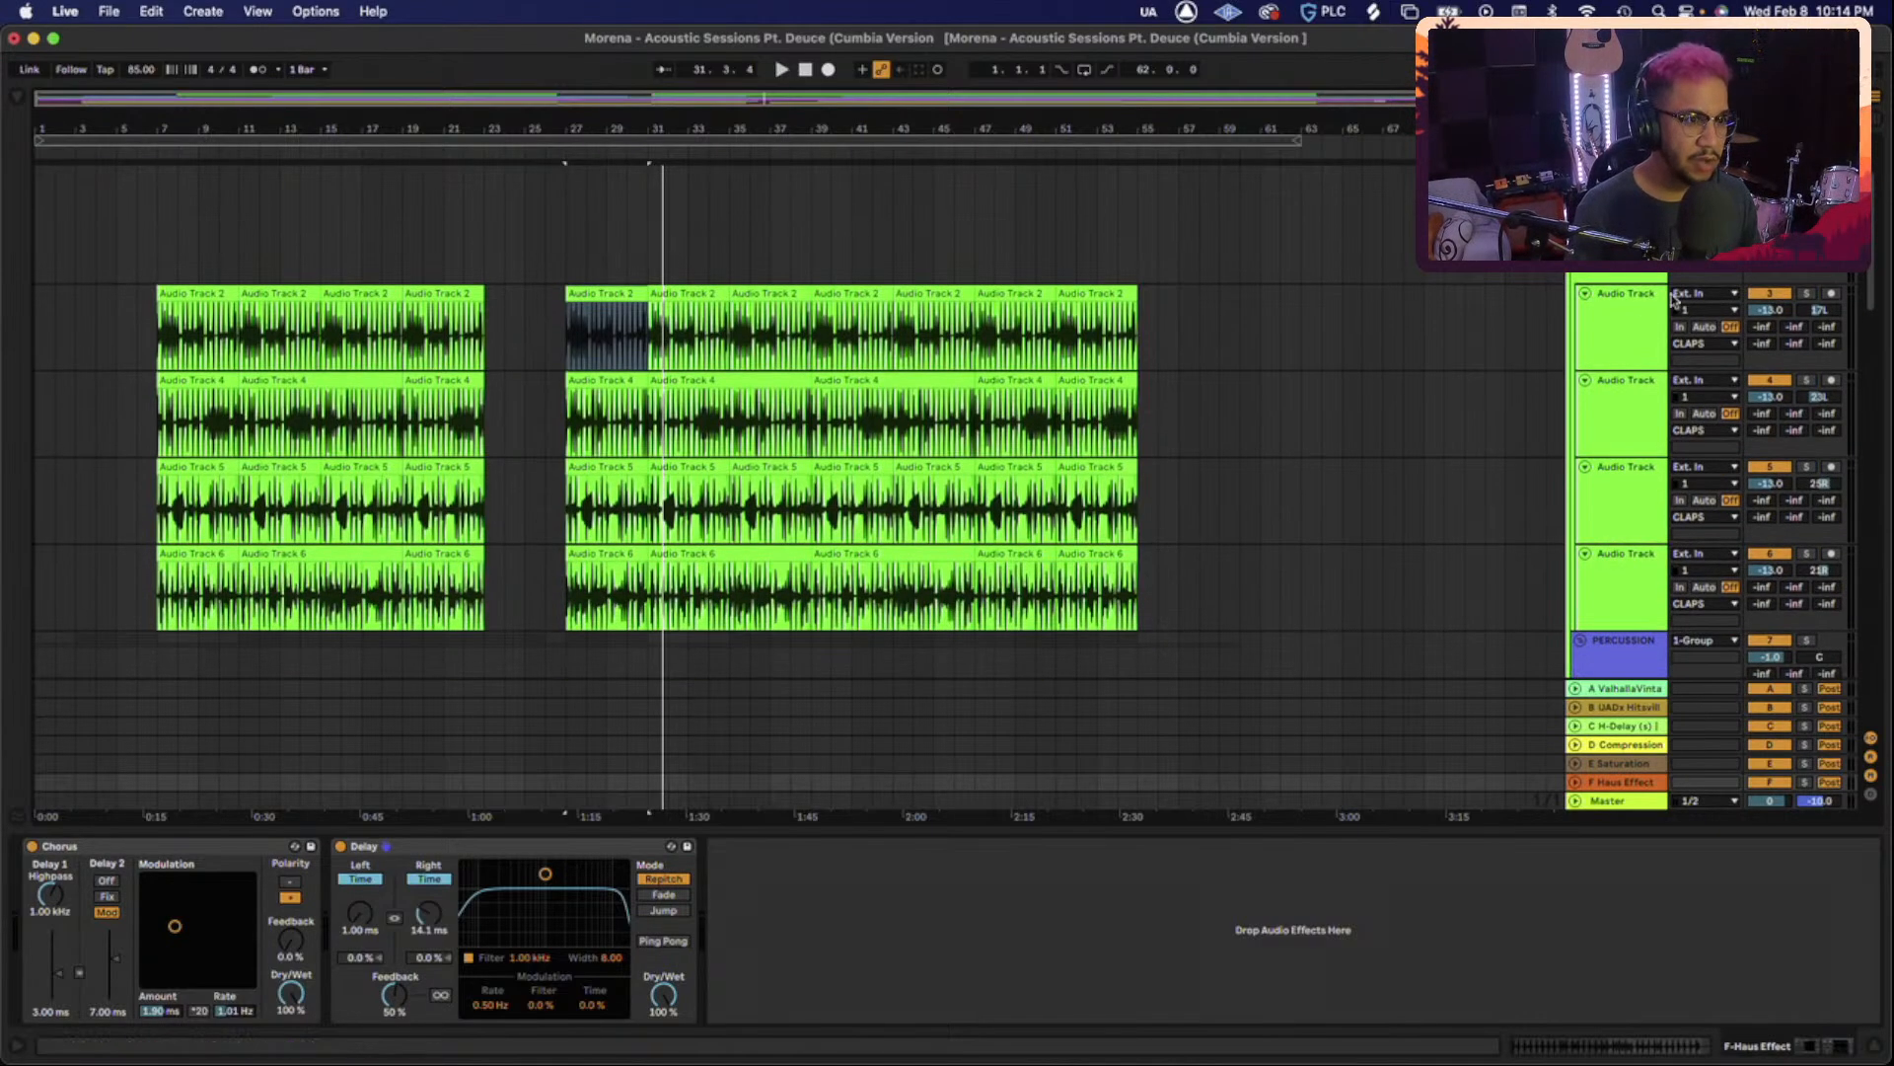
{"action": "scroll", "coordinate": [1670, 296], "scroll_direction": "up", "scroll_amount": 2}
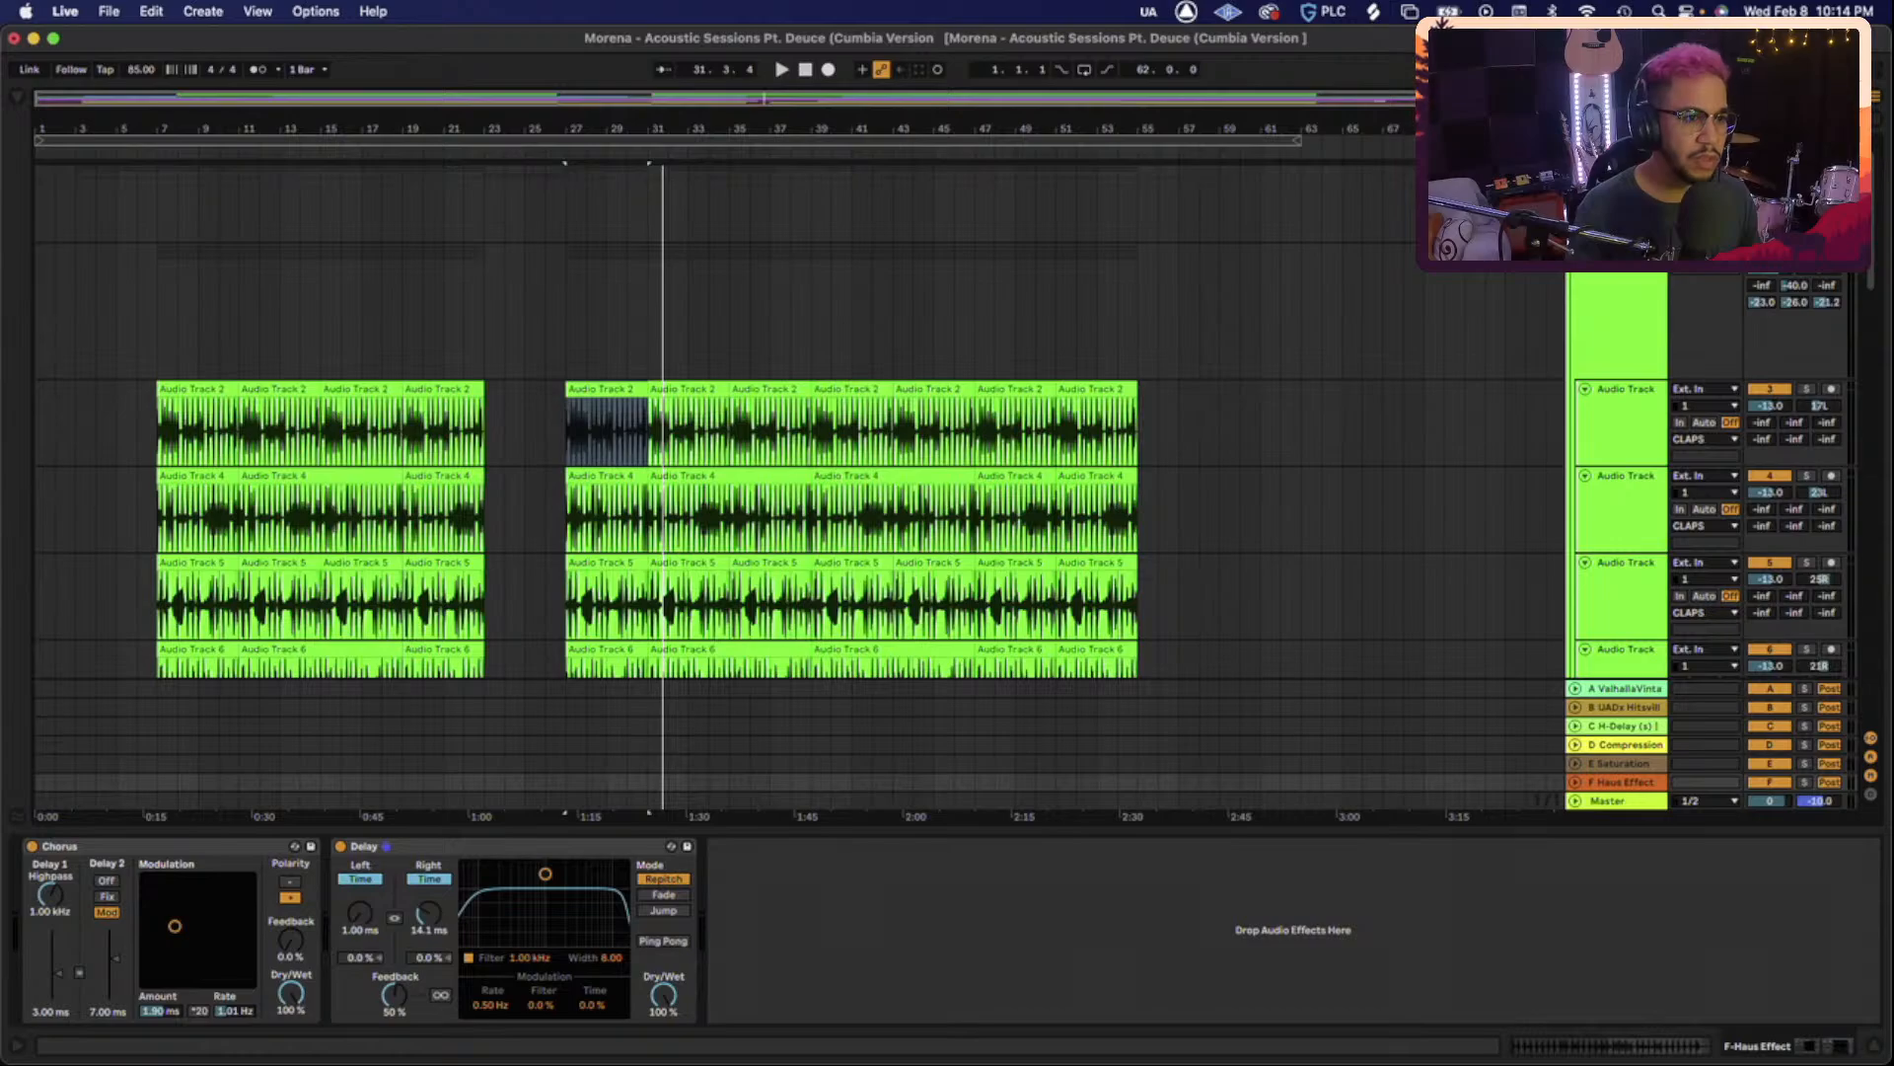
{"action": "left_click", "coordinate": [1614, 293]}
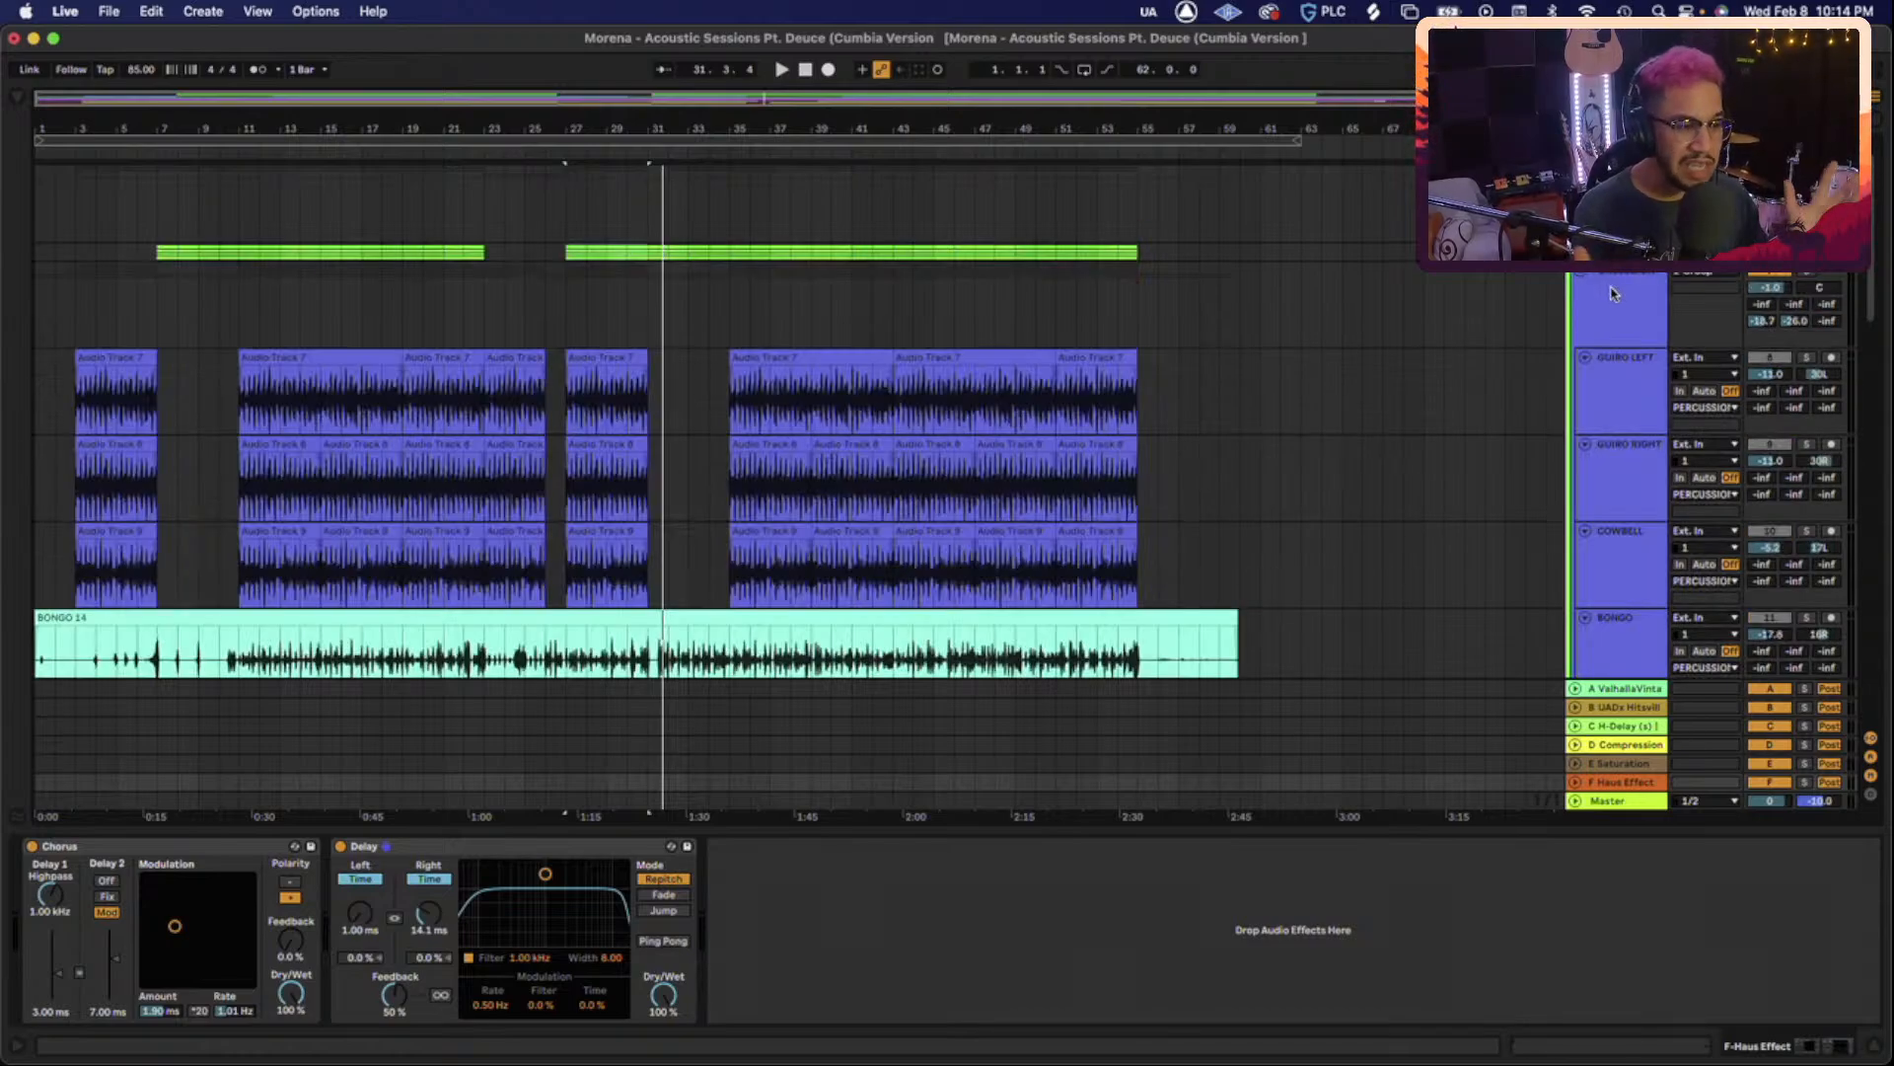
{"action": "scroll", "coordinate": [1614, 293], "scroll_direction": "down", "scroll_amount": 3}
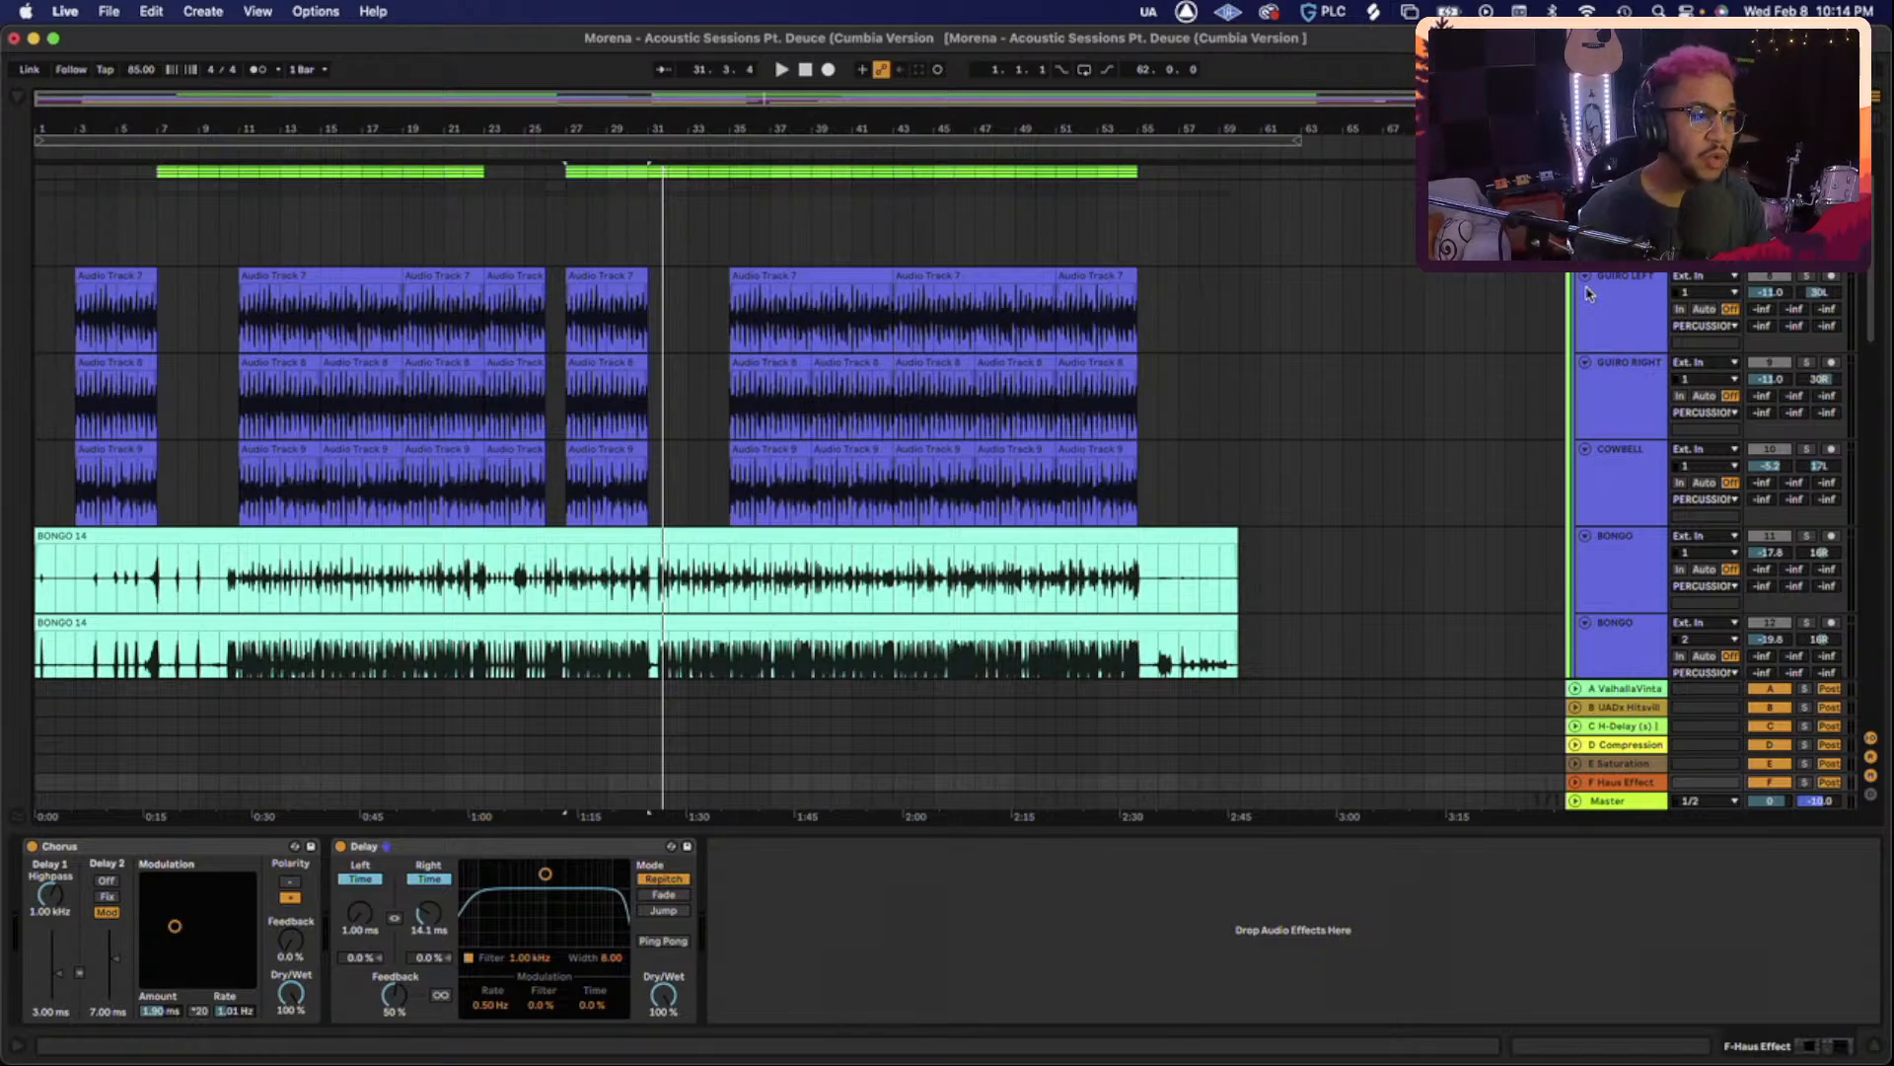
{"action": "scroll", "coordinate": [883, 592], "scroll_direction": "down", "scroll_amount": 3}
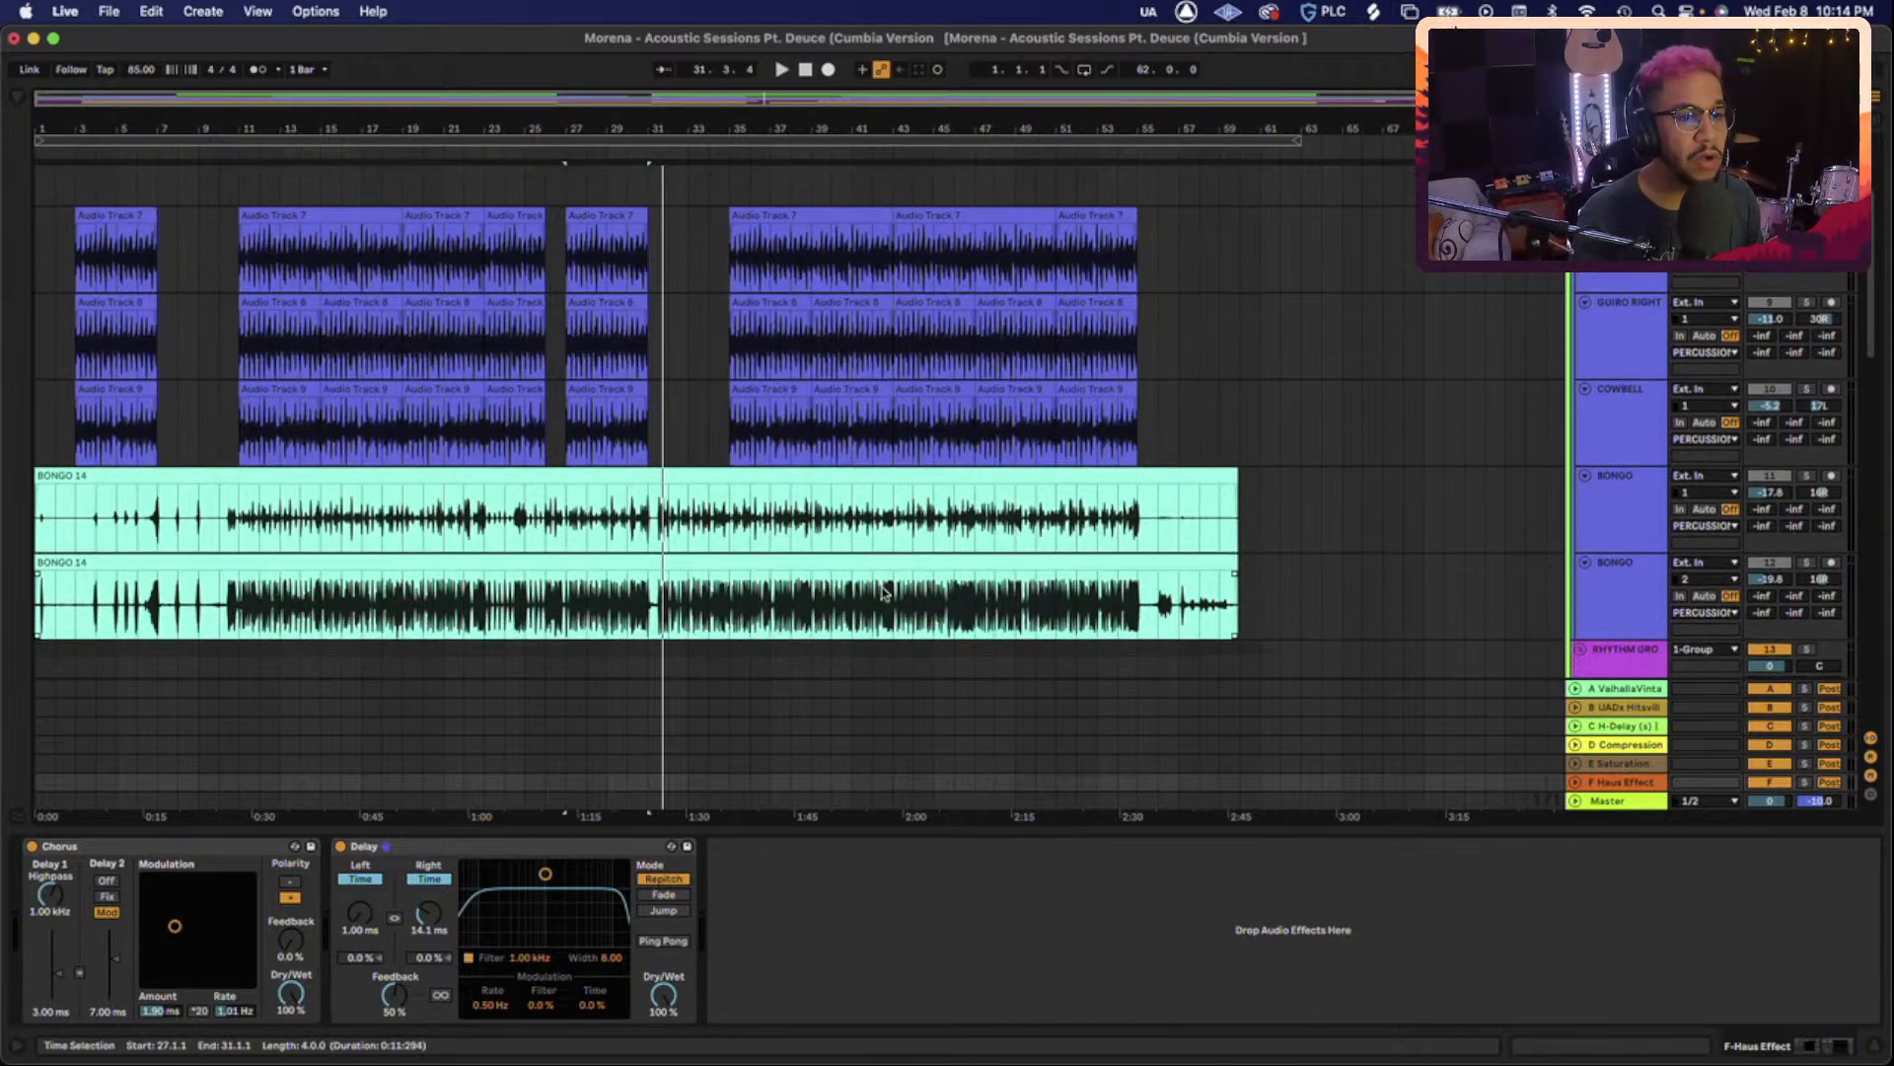
{"action": "scroll", "coordinate": [222, 439], "scroll_direction": "up", "scroll_amount": 3}
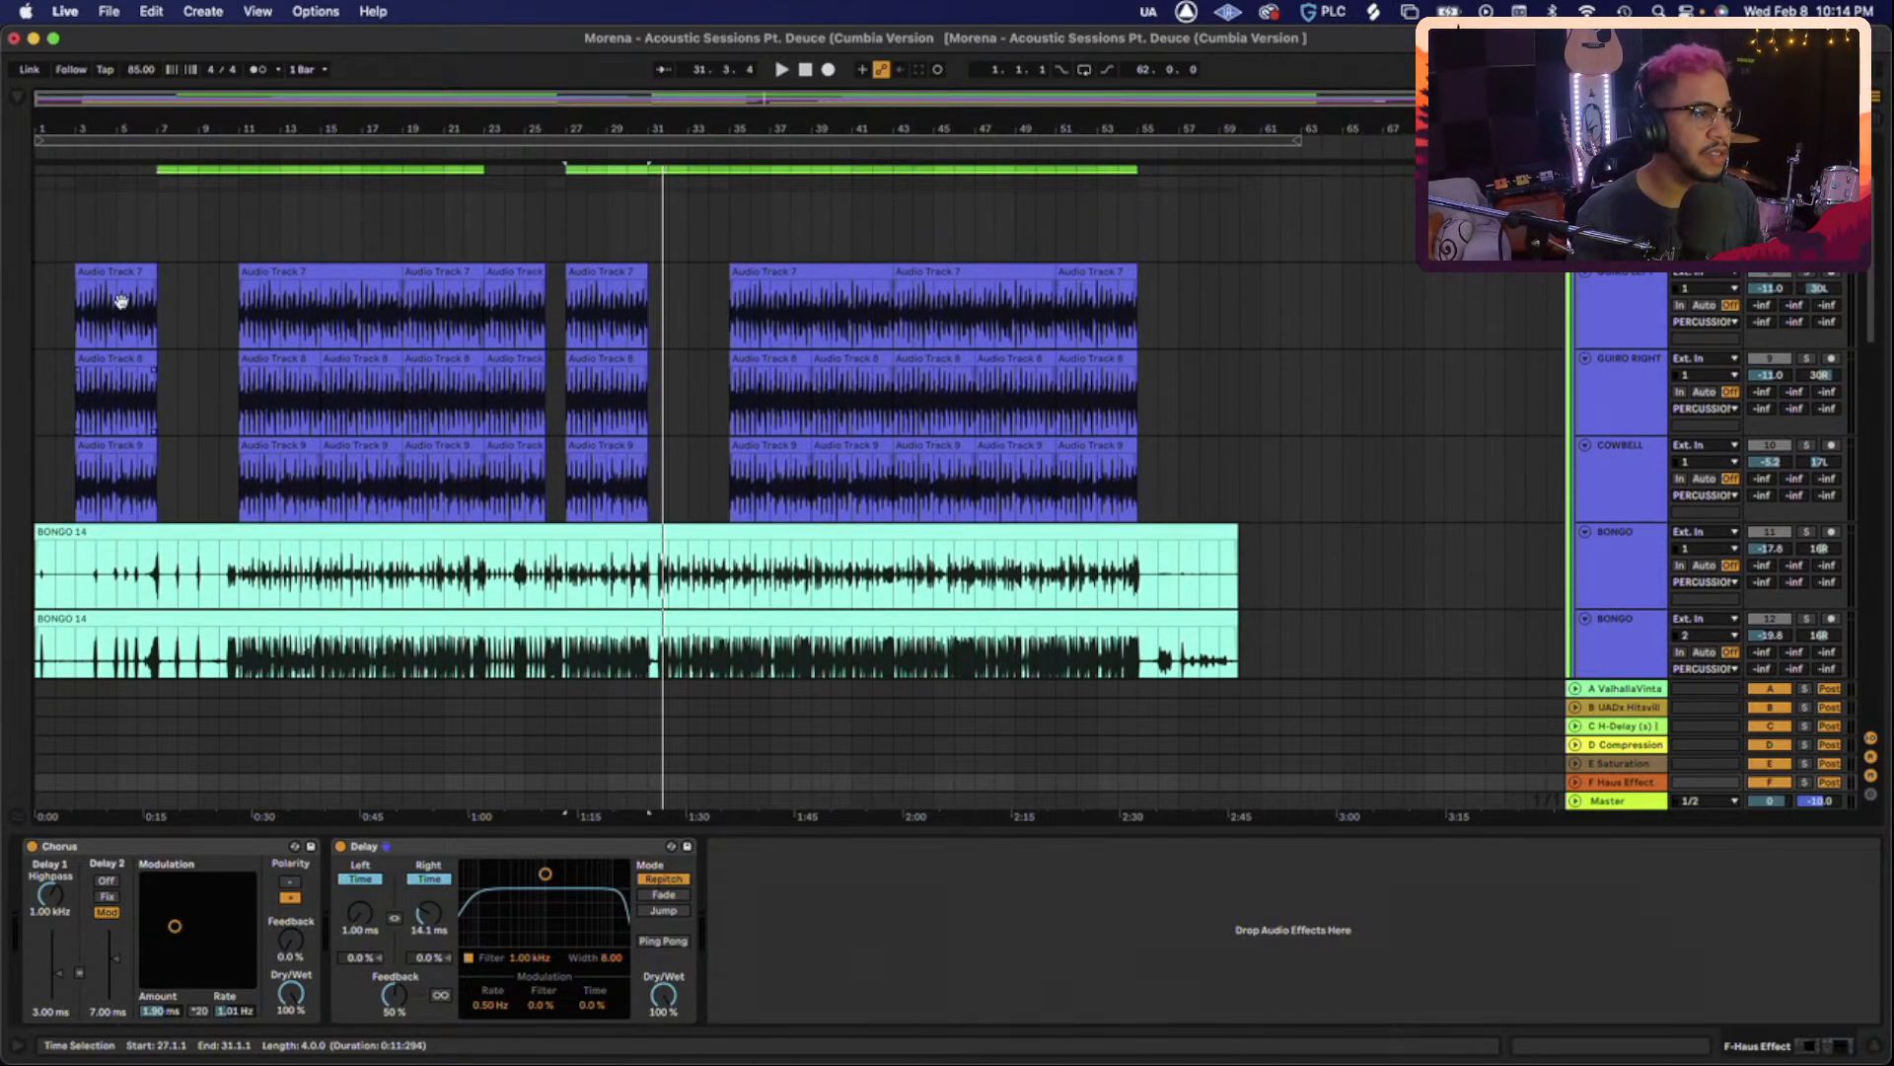
Solo the GUIRO LEFT track and audition its clip from bar 11.
{"action": "left_click", "coordinate": [283, 276]}
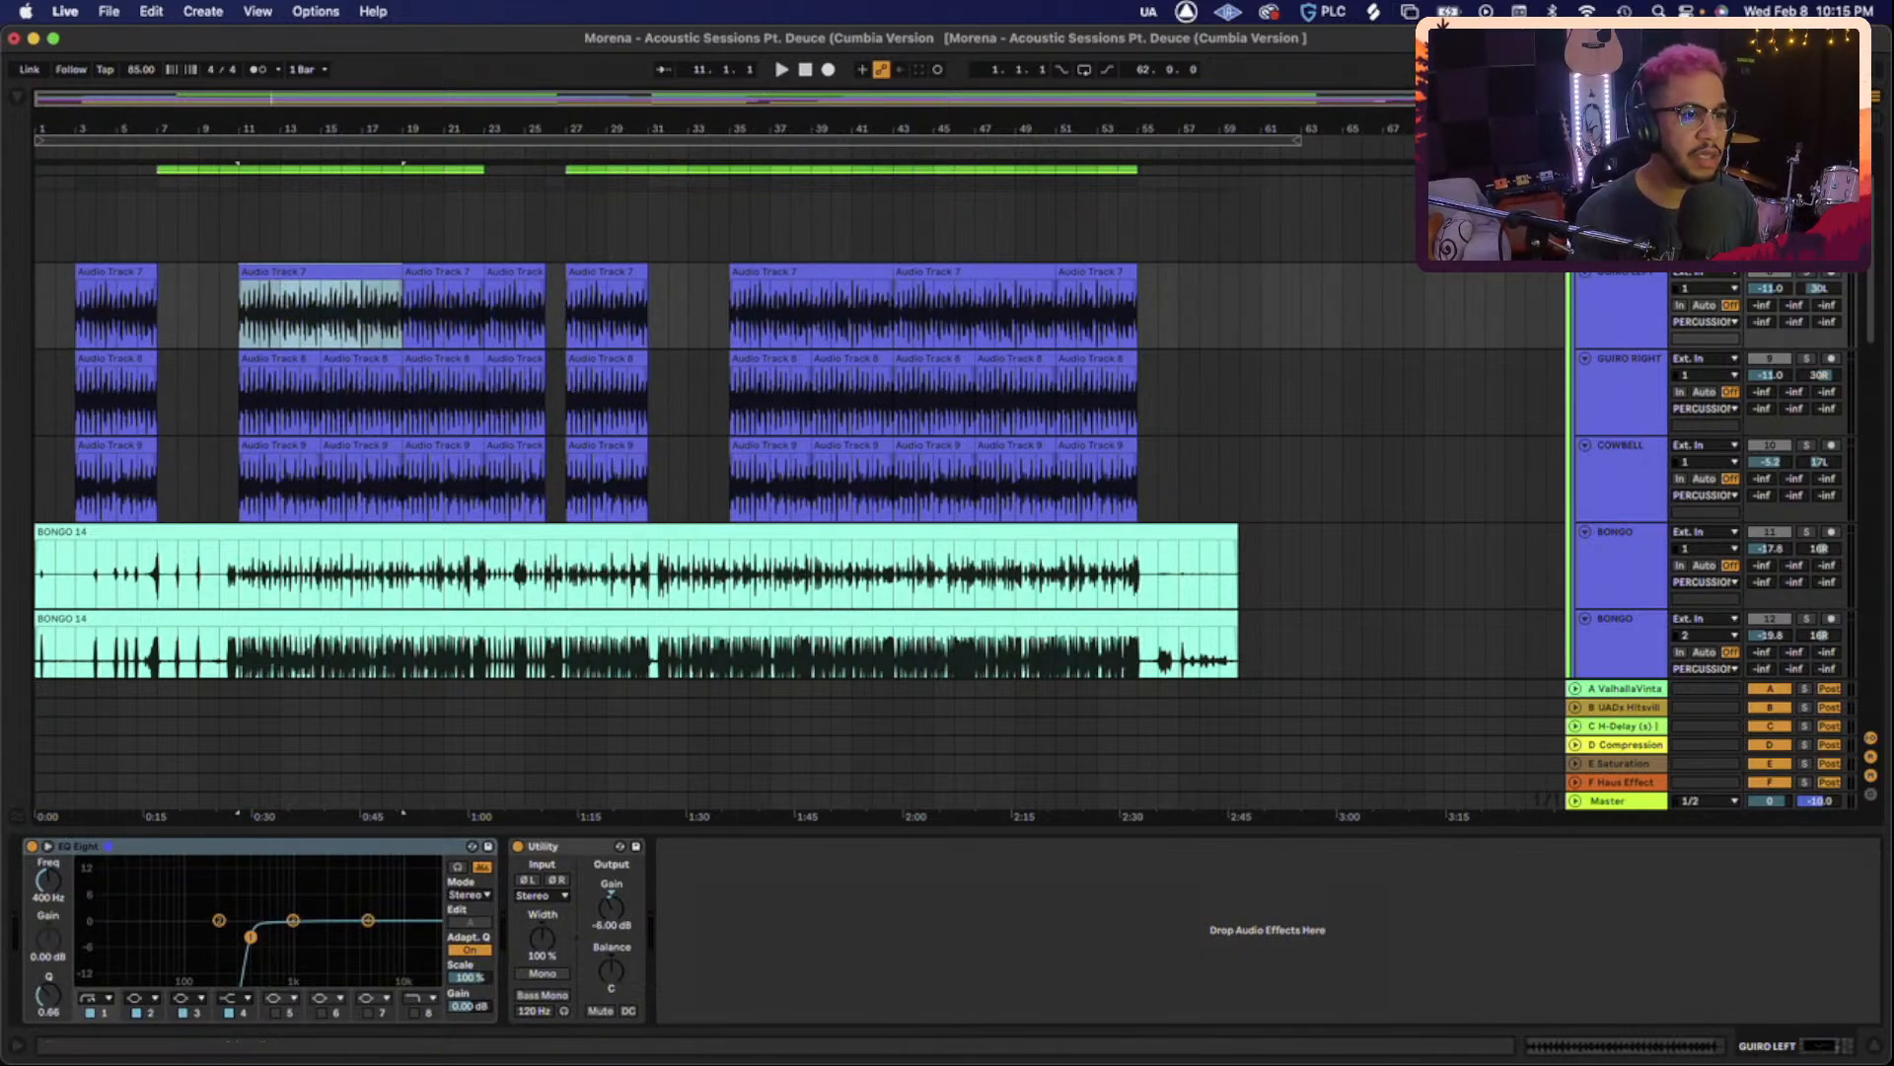
{"action": "left_click", "coordinate": [1808, 274]}
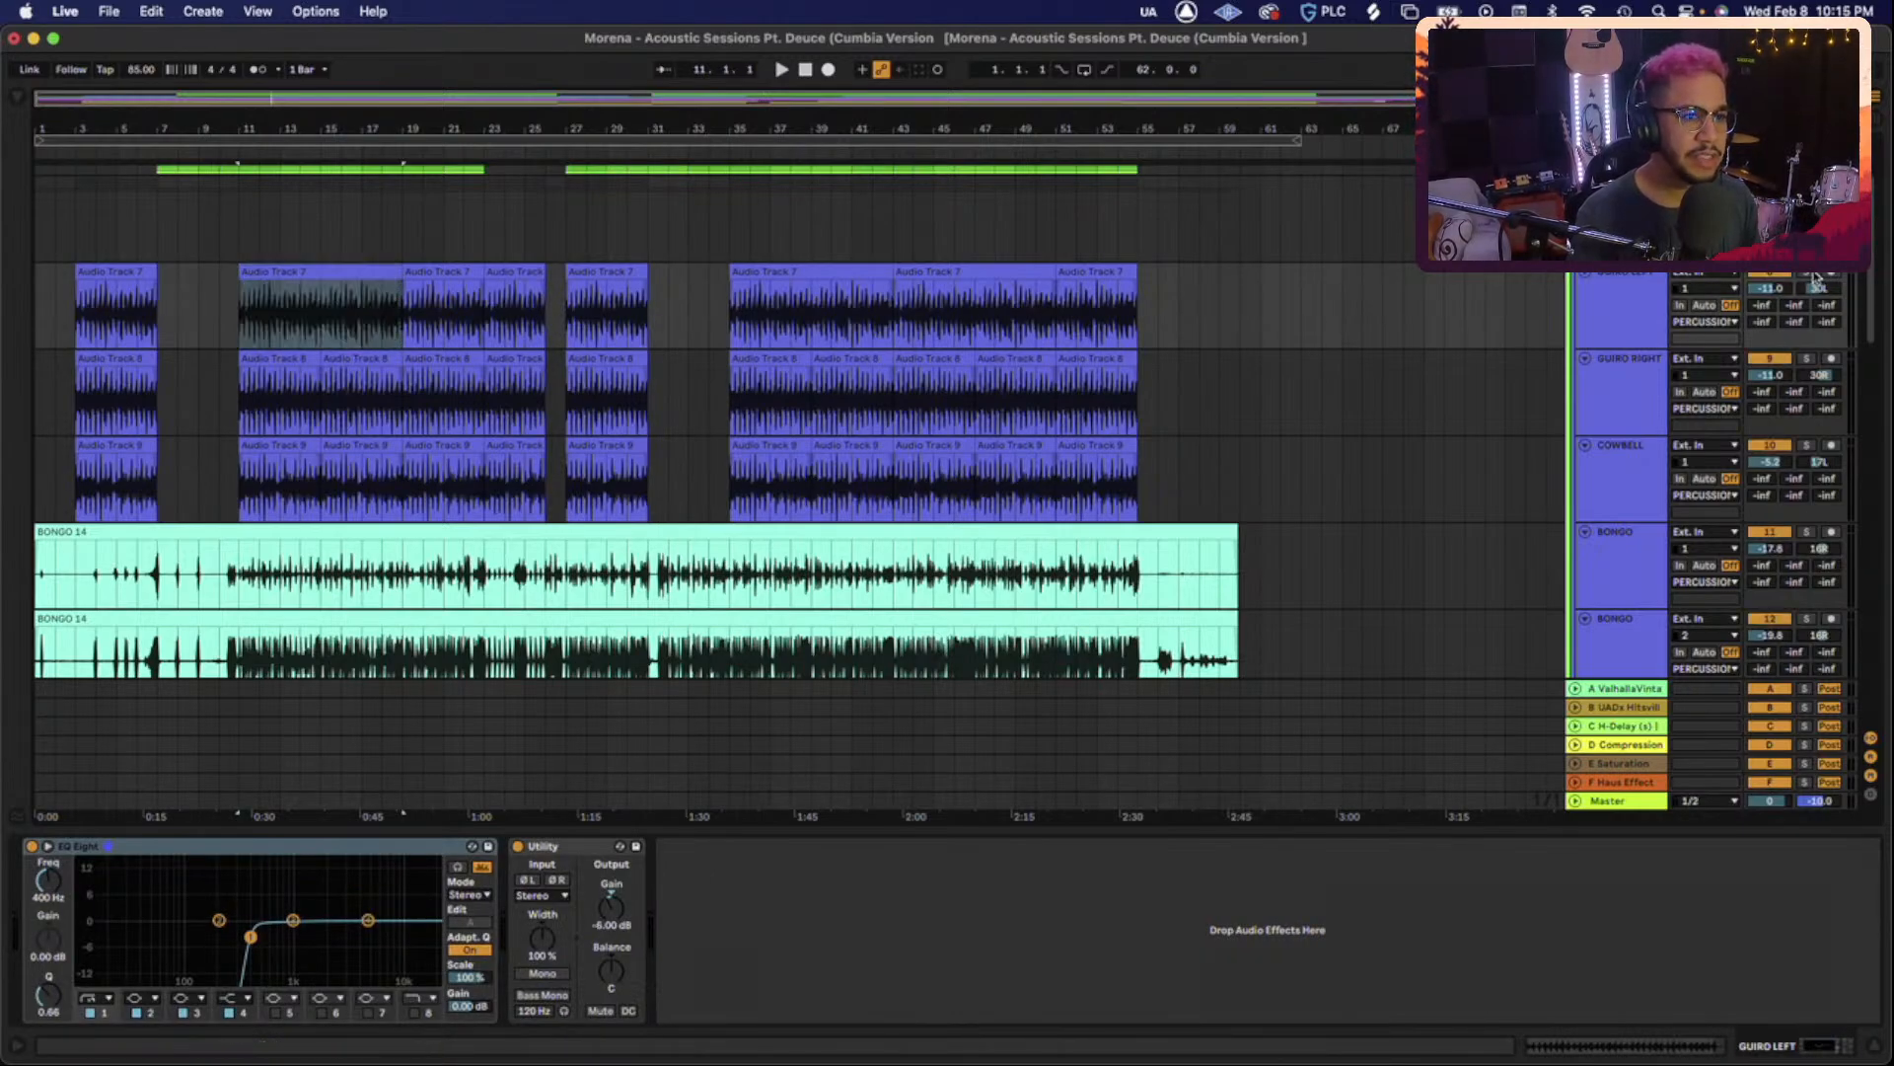
{"action": "key", "text": "space"}
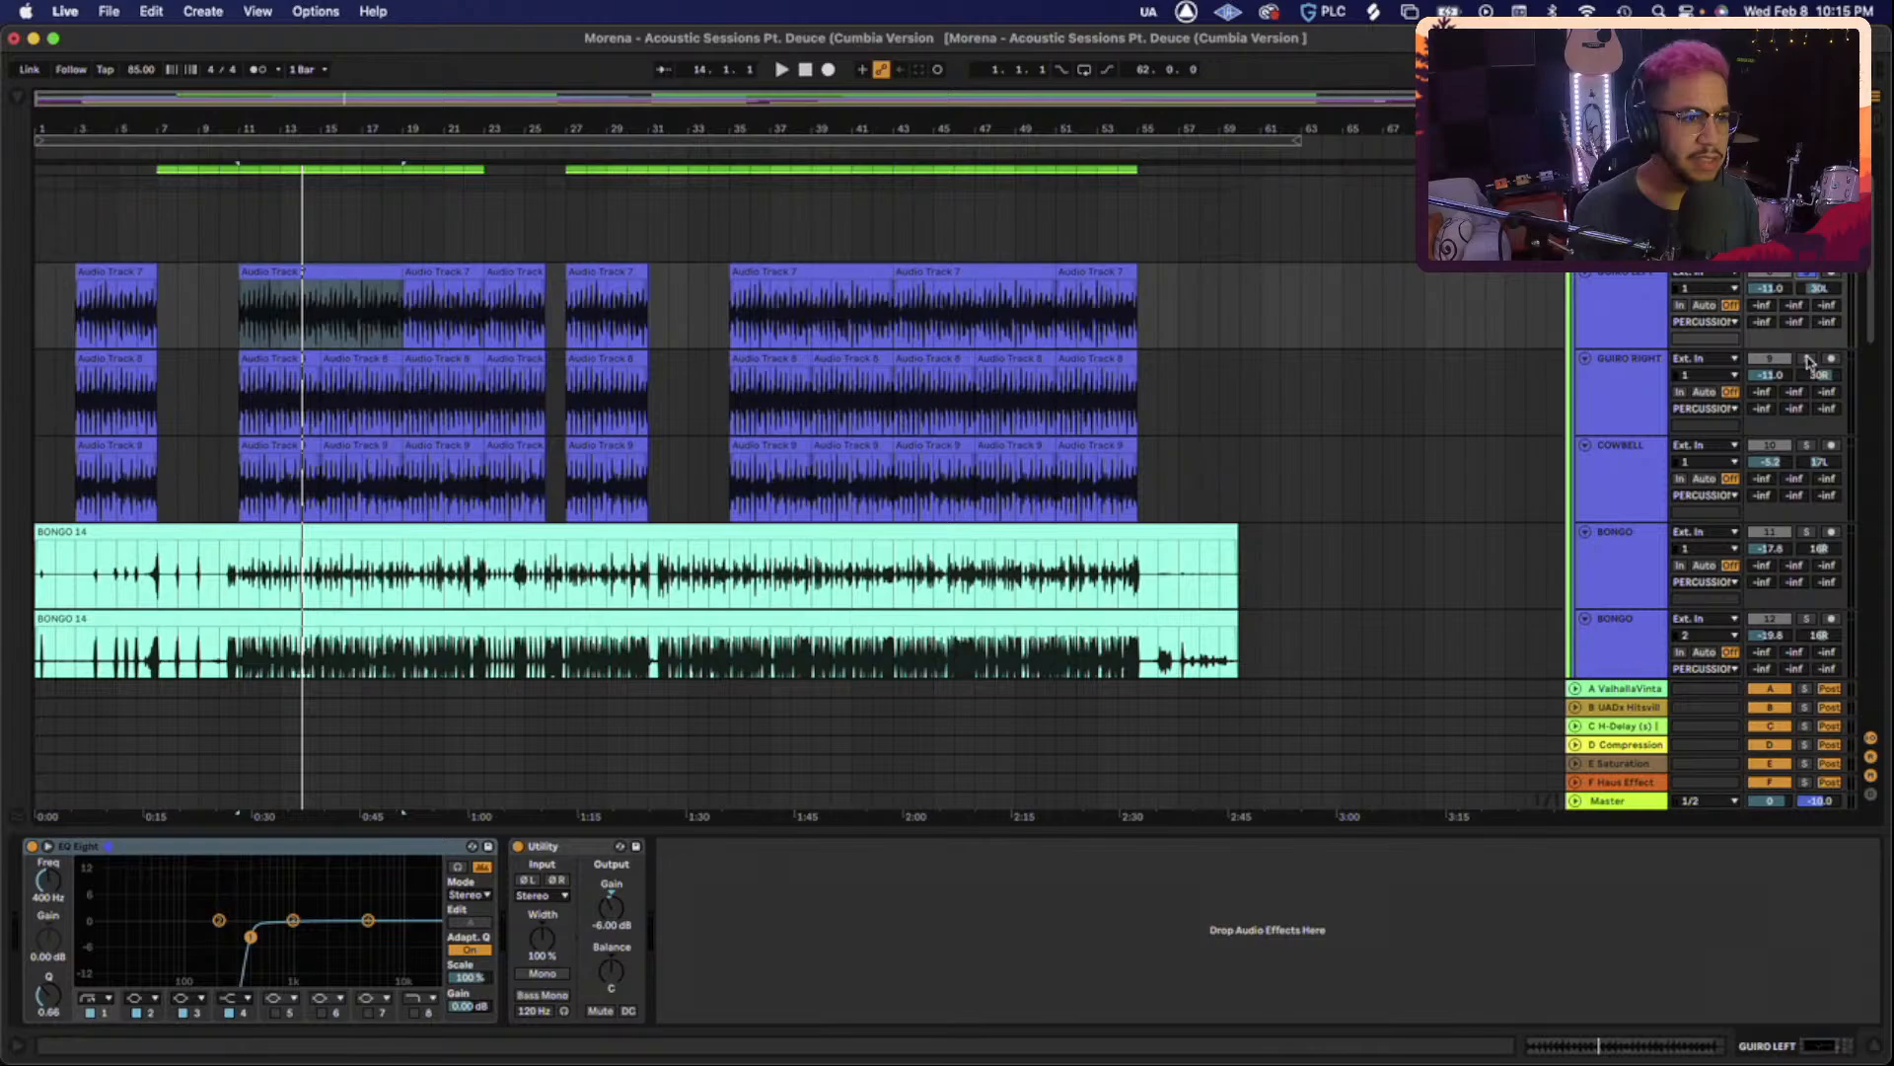
Solo GUIRO RIGHT alongside GUIRO LEFT and compare playback with its solo switched off and on.
{"action": "left_click", "coordinate": [1808, 359]}
{"action": "key", "text": "space"}
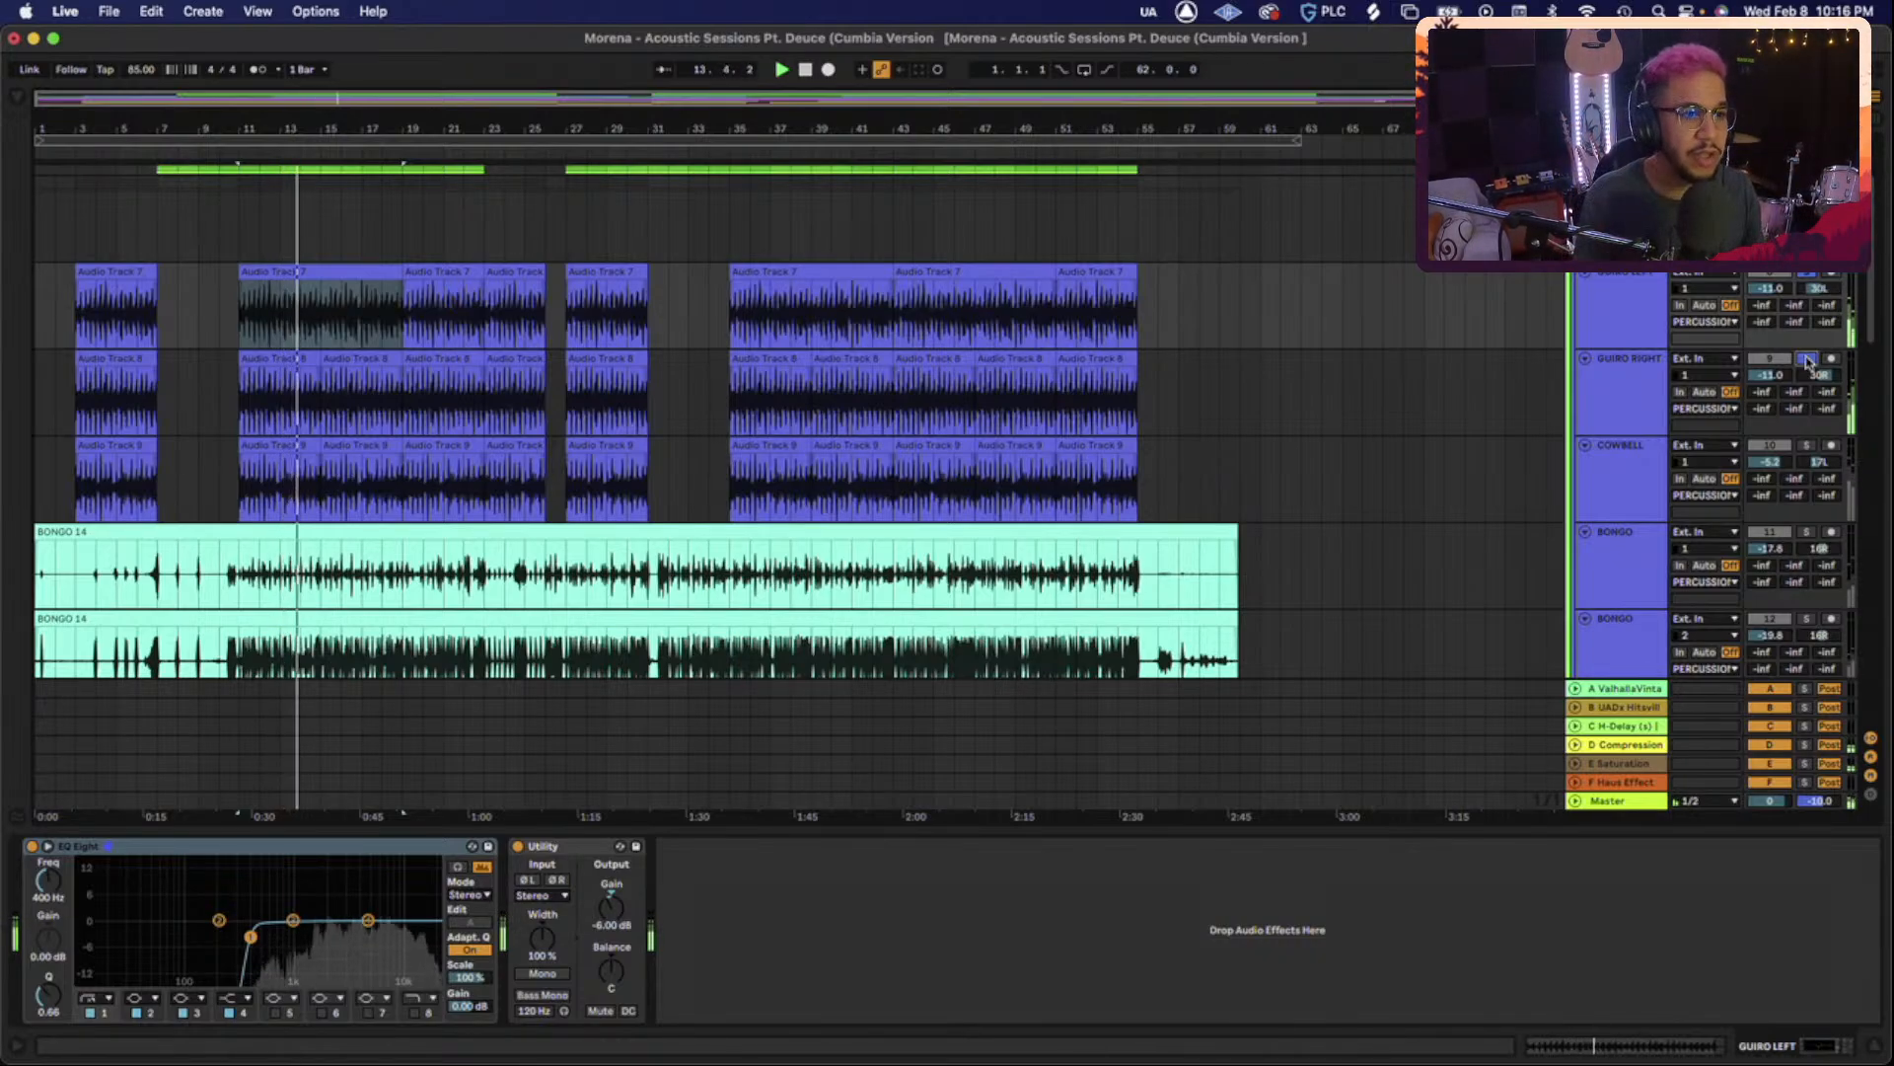
{"action": "left_click", "coordinate": [1807, 359]}
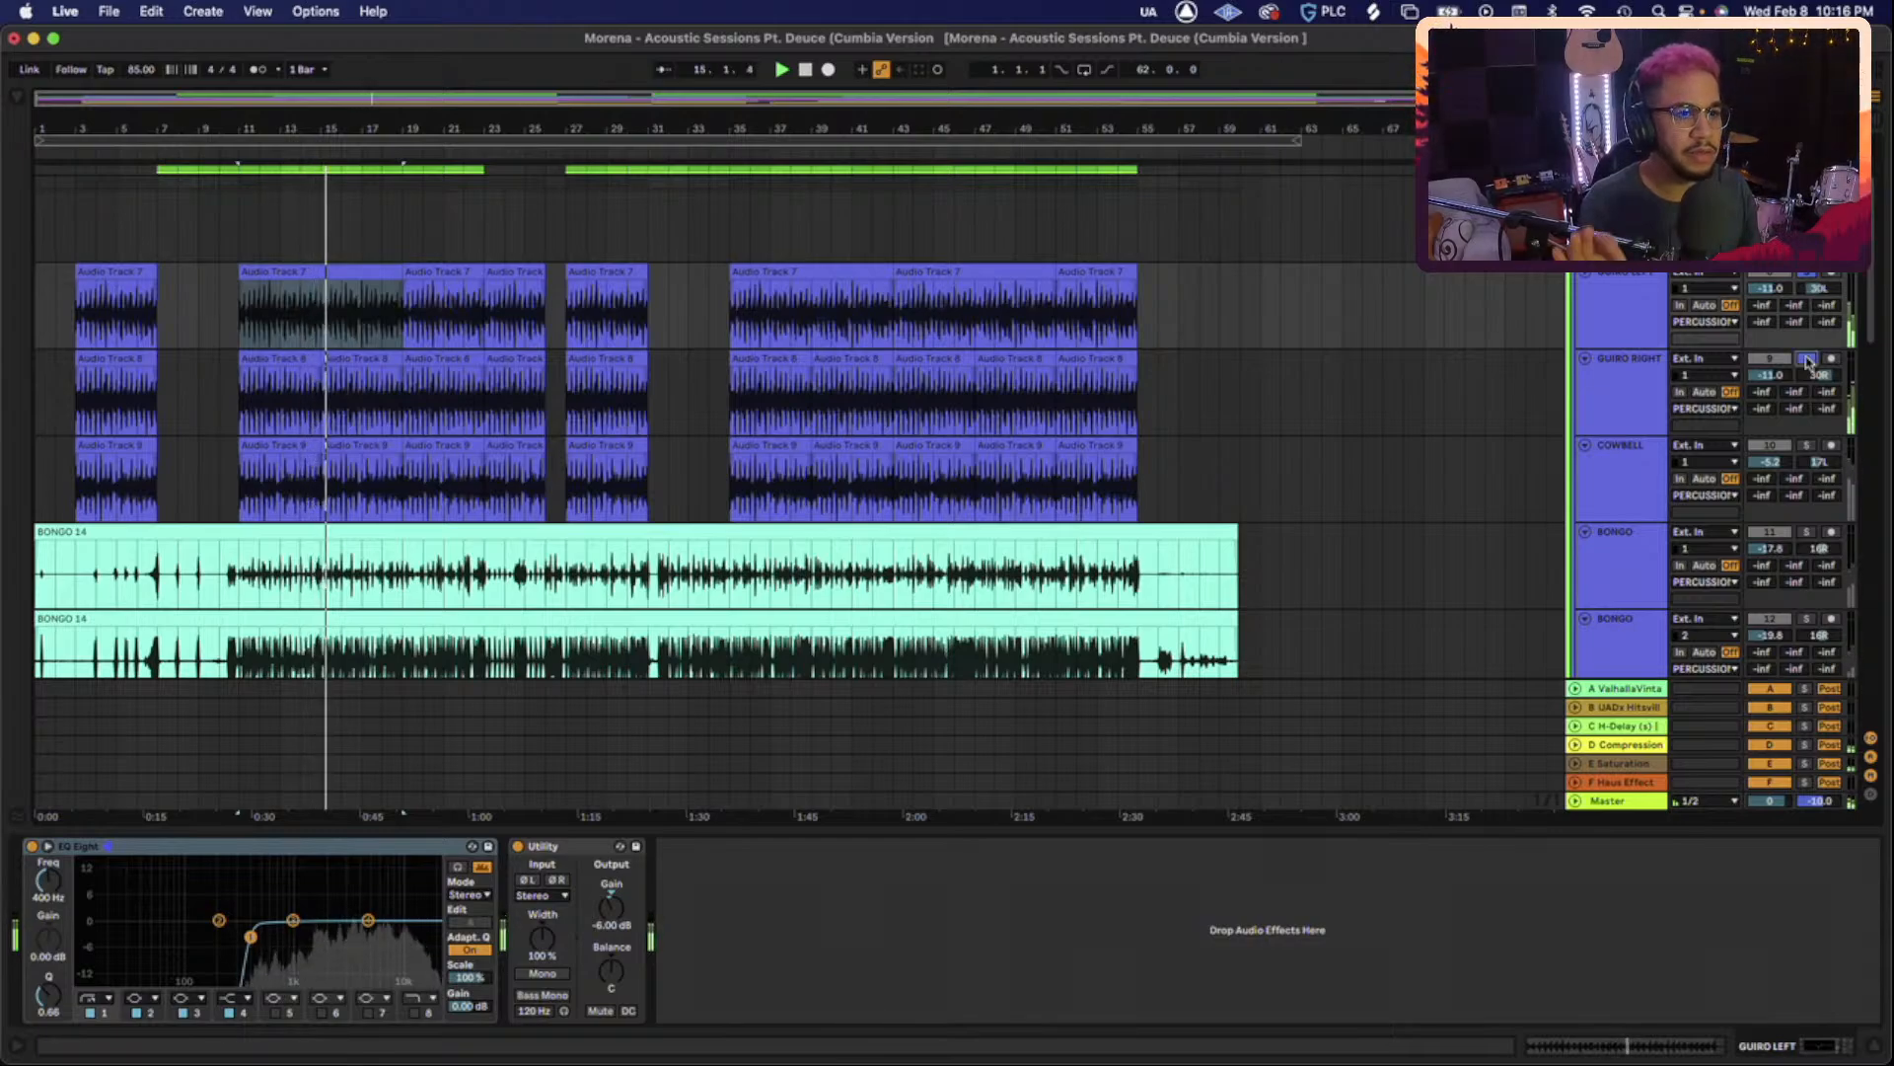
{"action": "left_click", "coordinate": [1806, 359]}
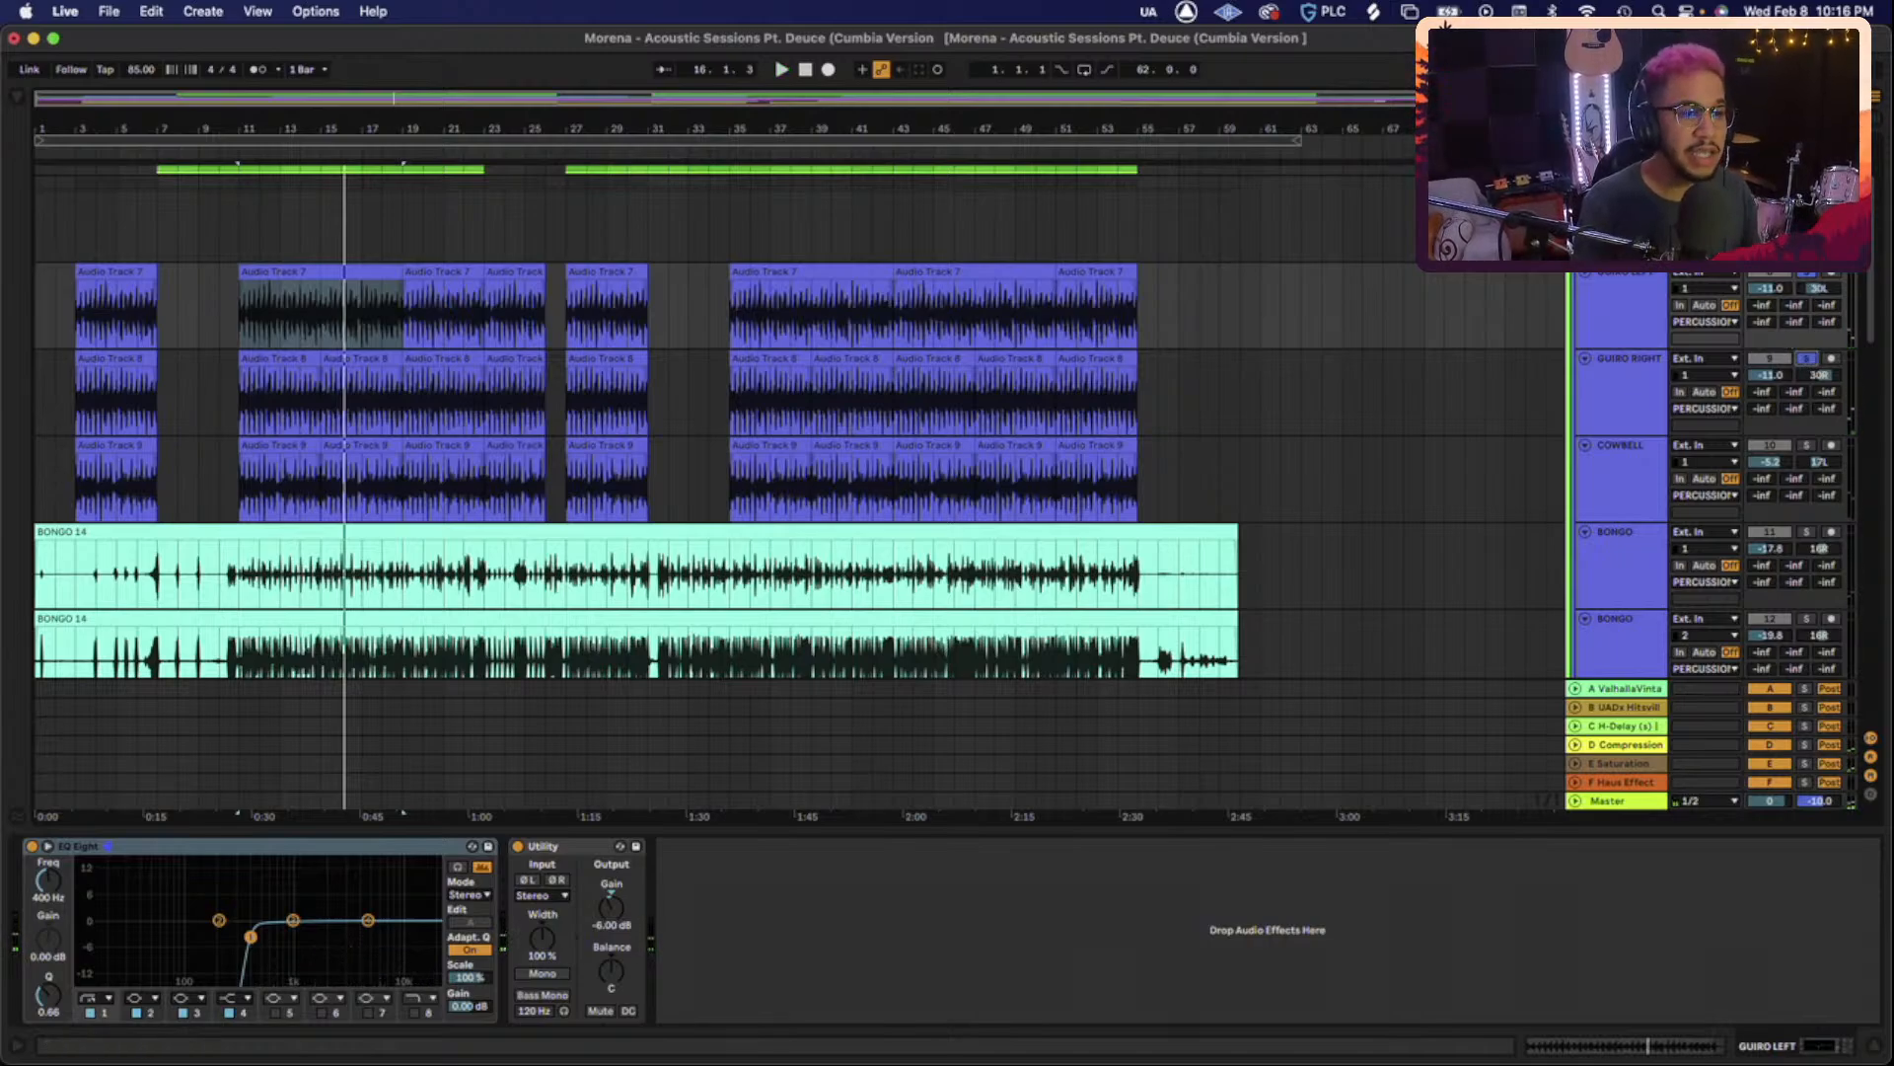
{"action": "key", "text": "space"}
{"action": "key", "text": "space"}
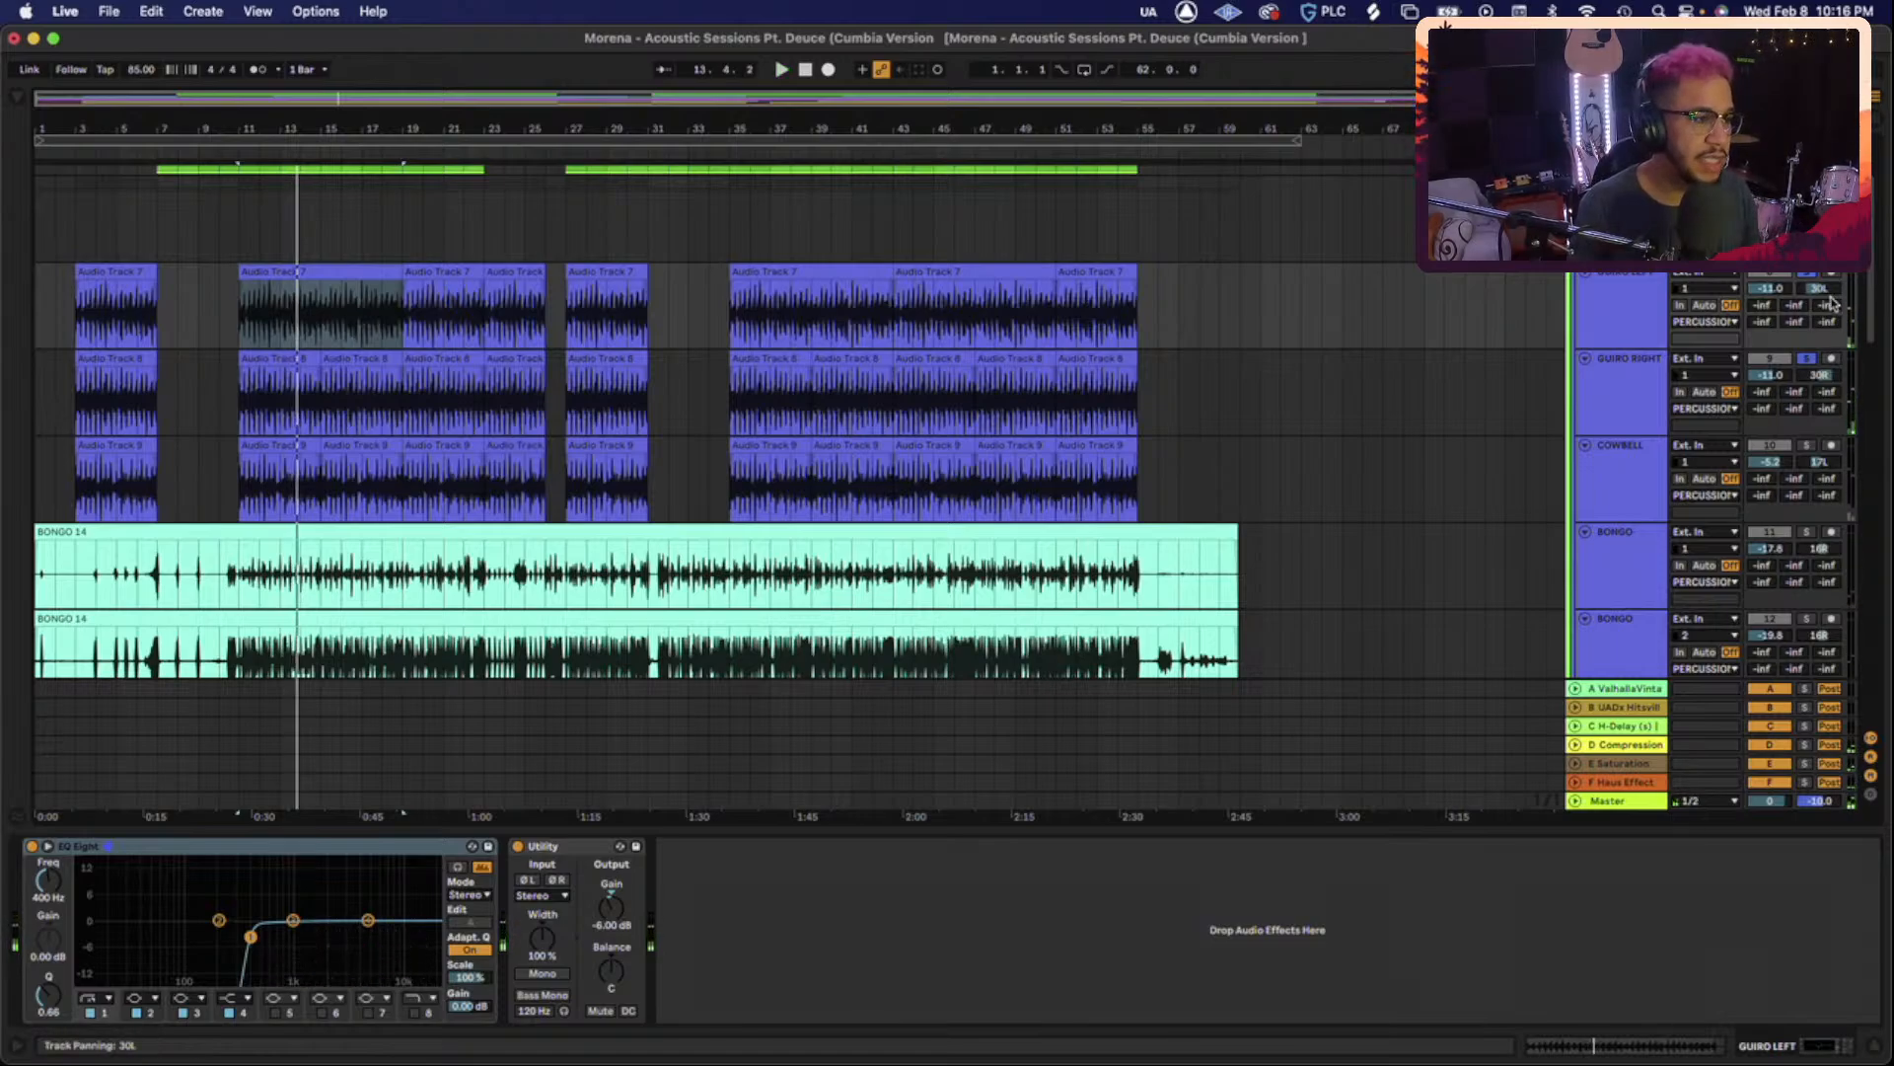
Add the COWBELL track to the soloed guiros, play them together and show the cowbell's effects.
{"action": "scroll", "coordinate": [1703, 446], "scroll_direction": "down", "scroll_amount": 3}
{"action": "left_click", "coordinate": [1807, 390]}
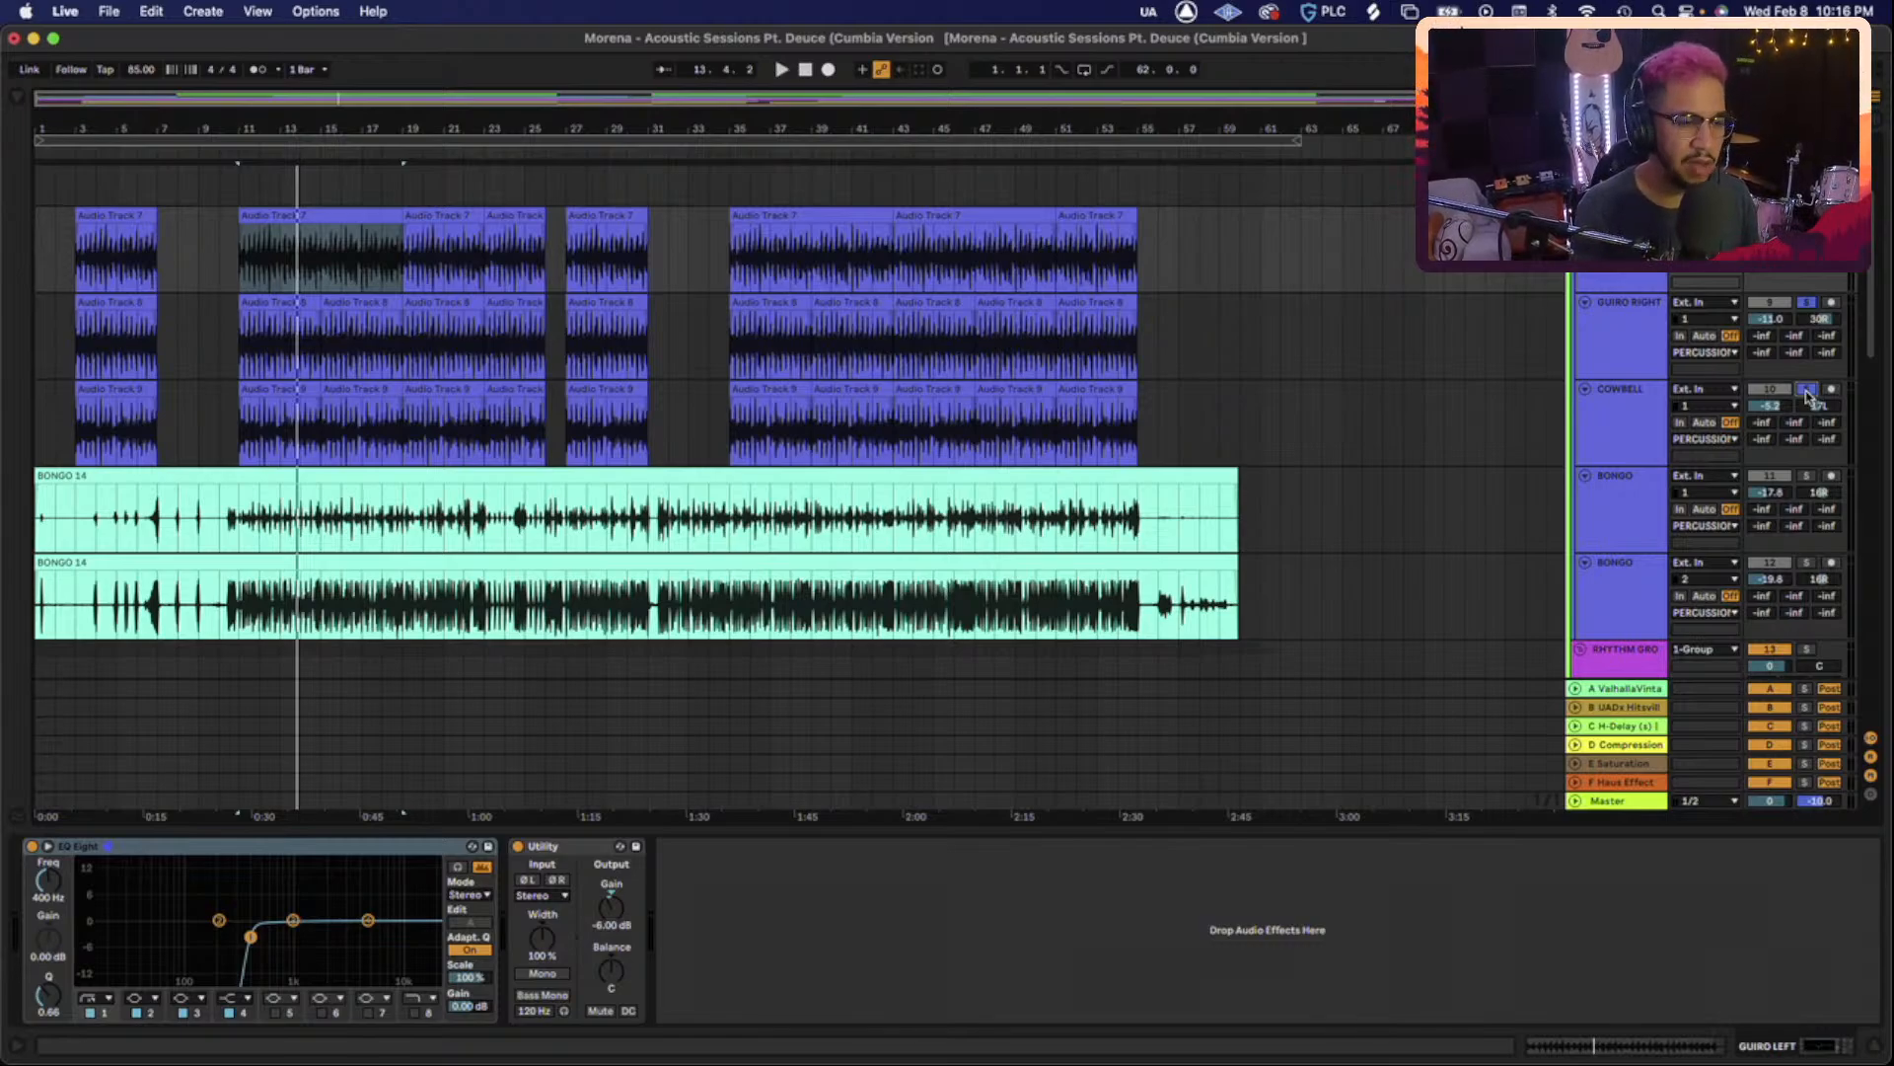
{"action": "key", "text": "space"}
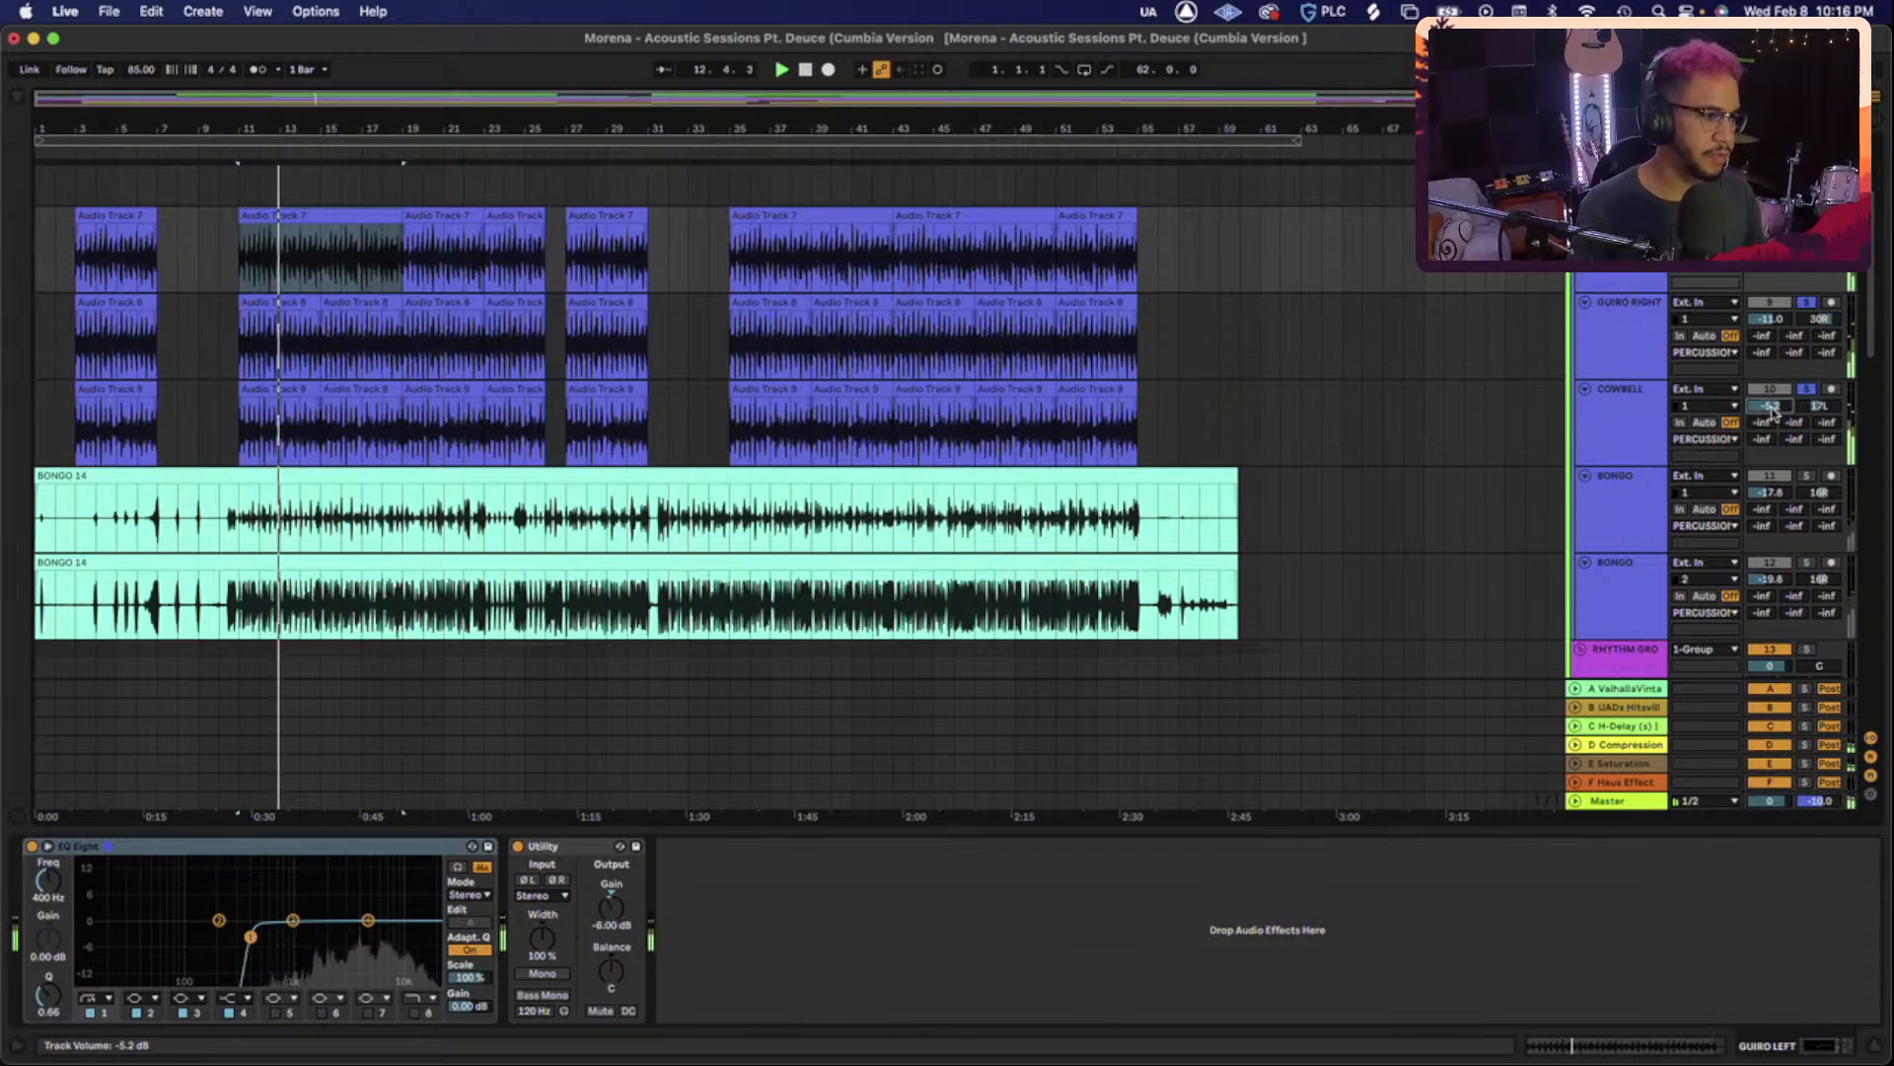
{"action": "left_click", "coordinate": [1725, 412]}
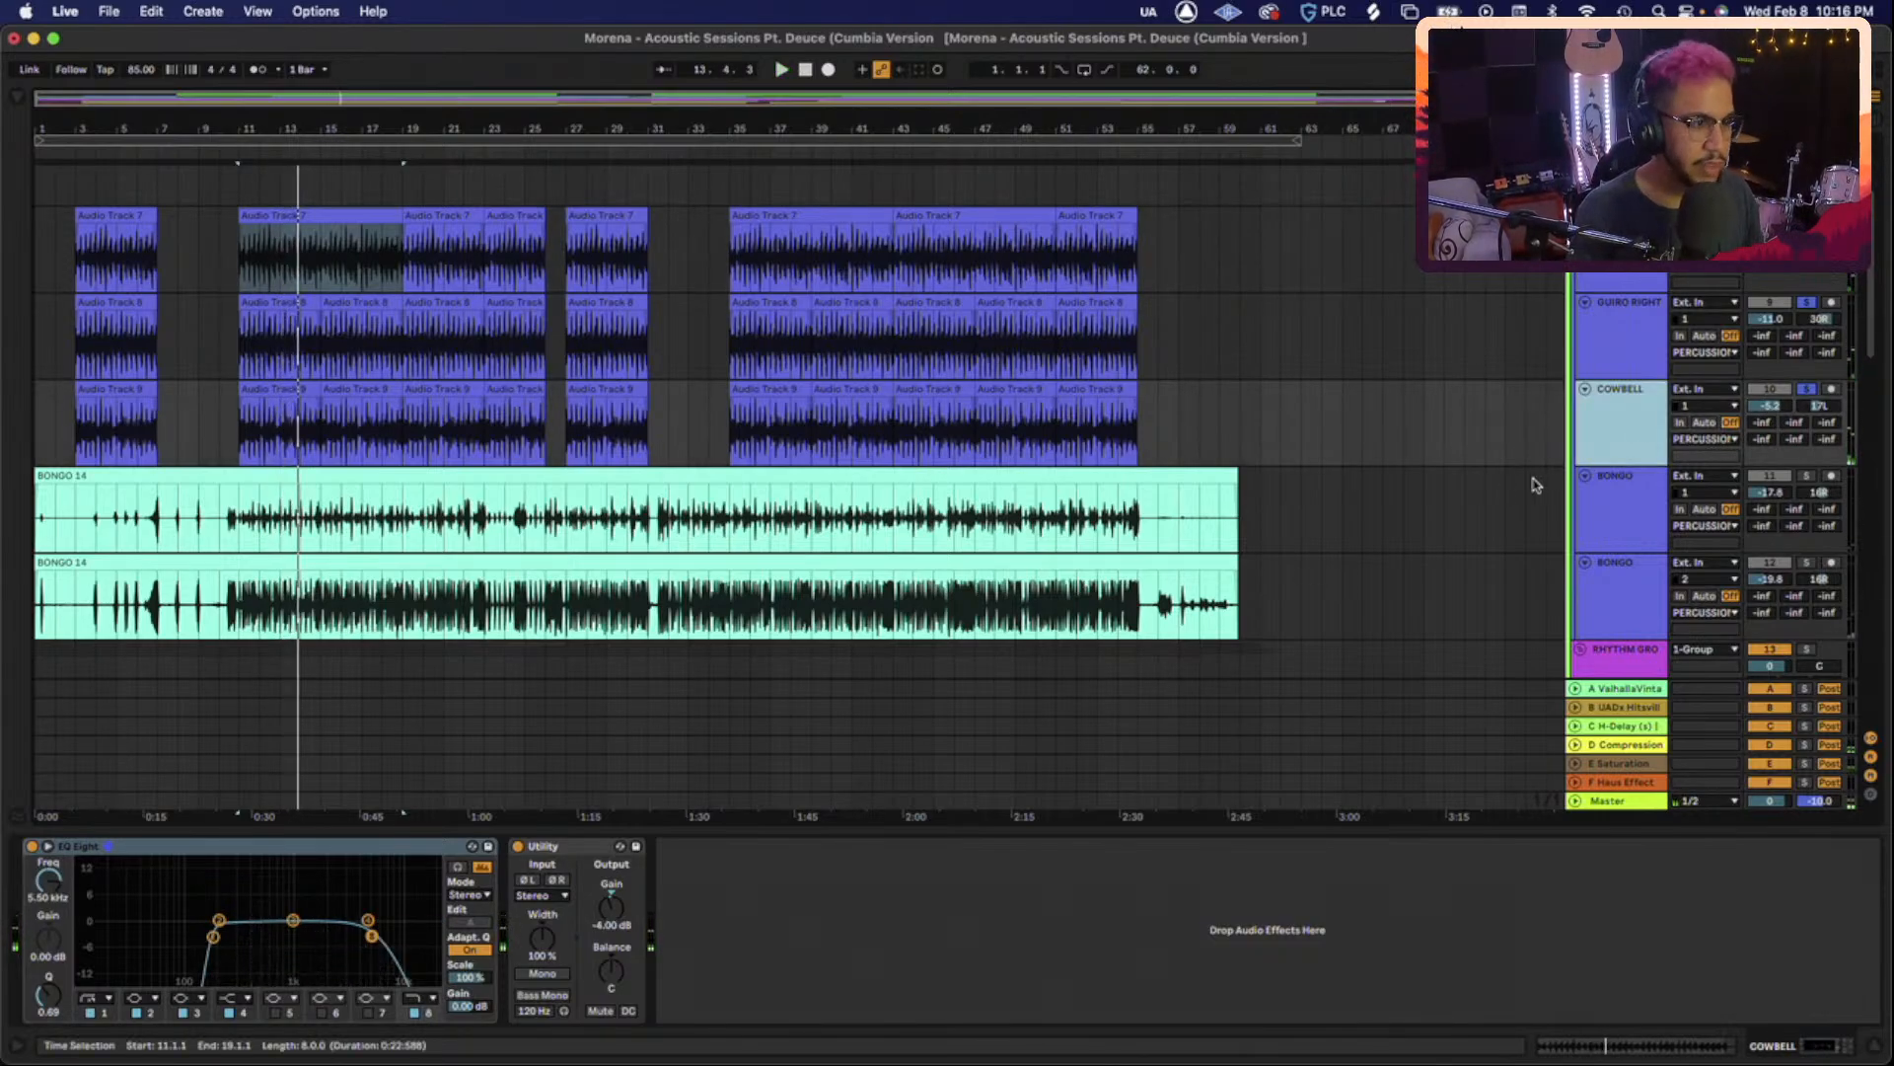
Inspect the effect chains of the two BONGO tracks.
{"action": "scroll", "coordinate": [1643, 416], "scroll_direction": "down", "scroll_amount": 2}
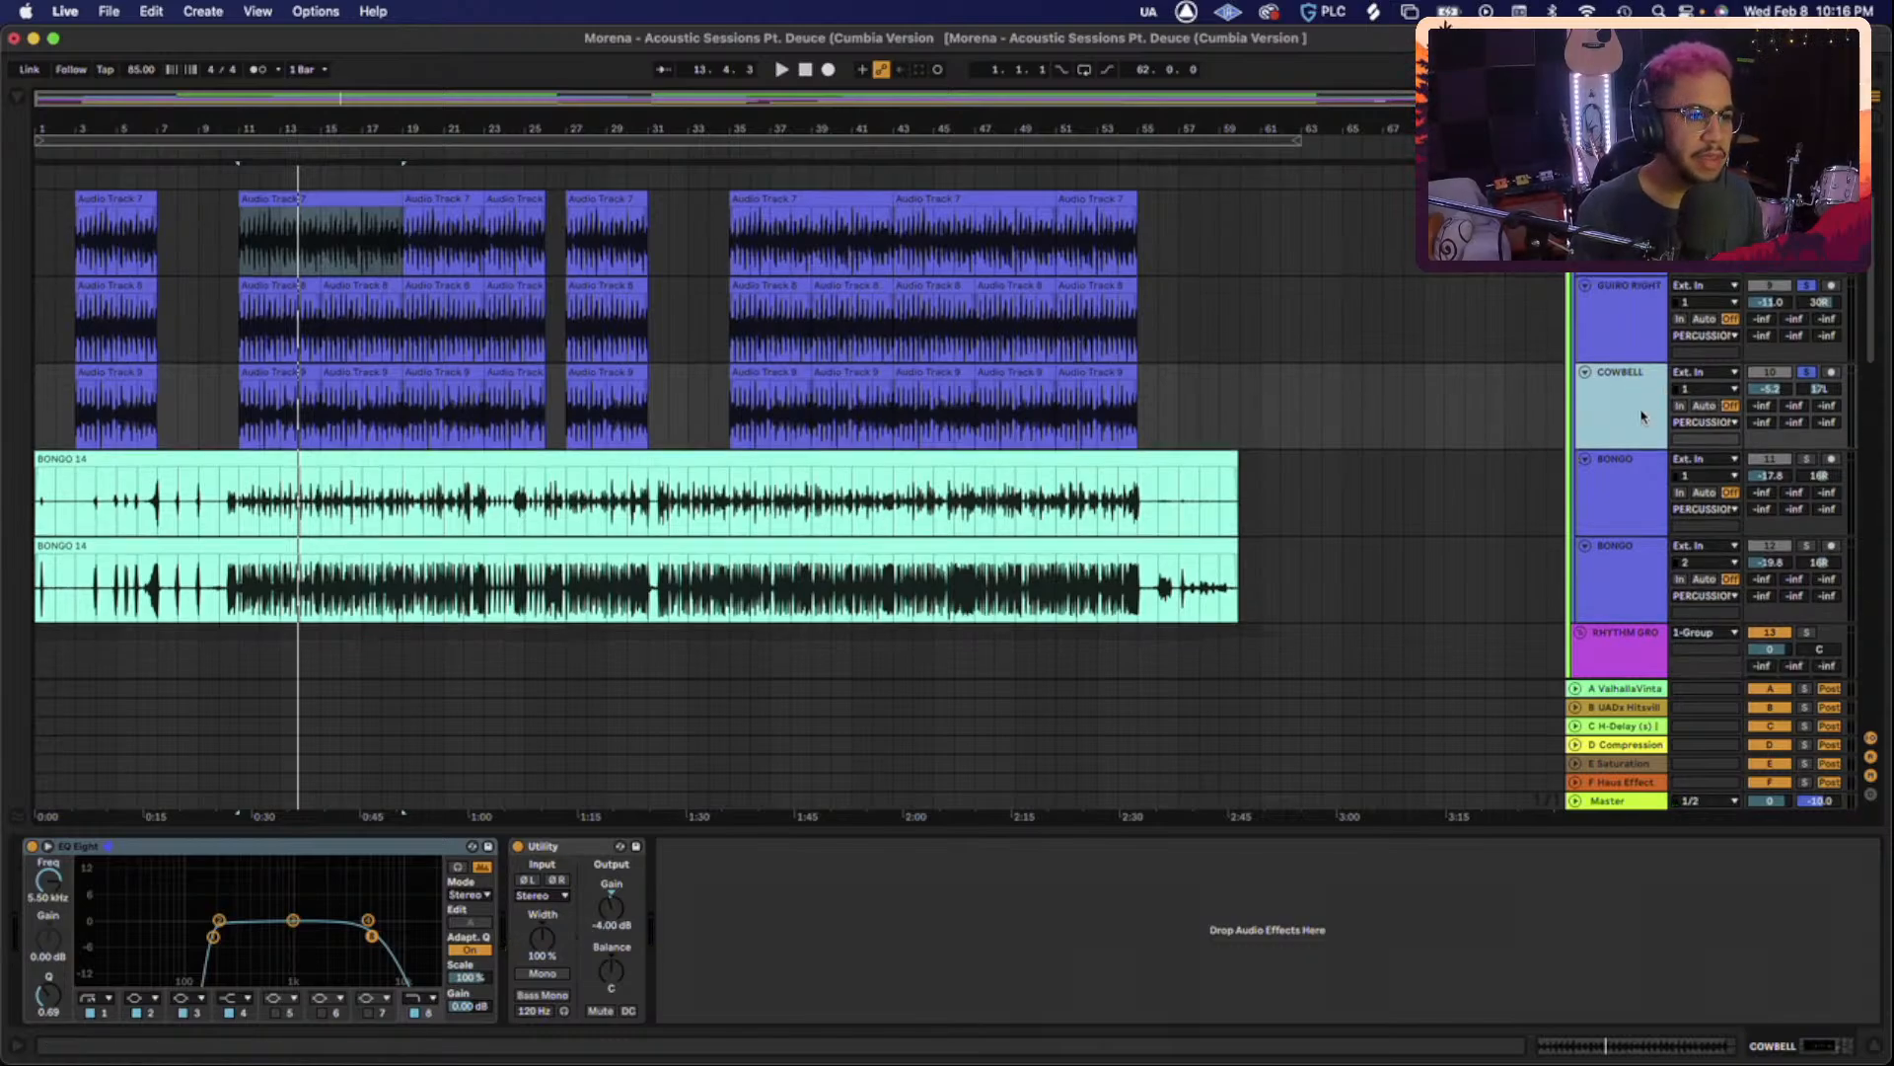
{"action": "left_click", "coordinate": [1630, 449]}
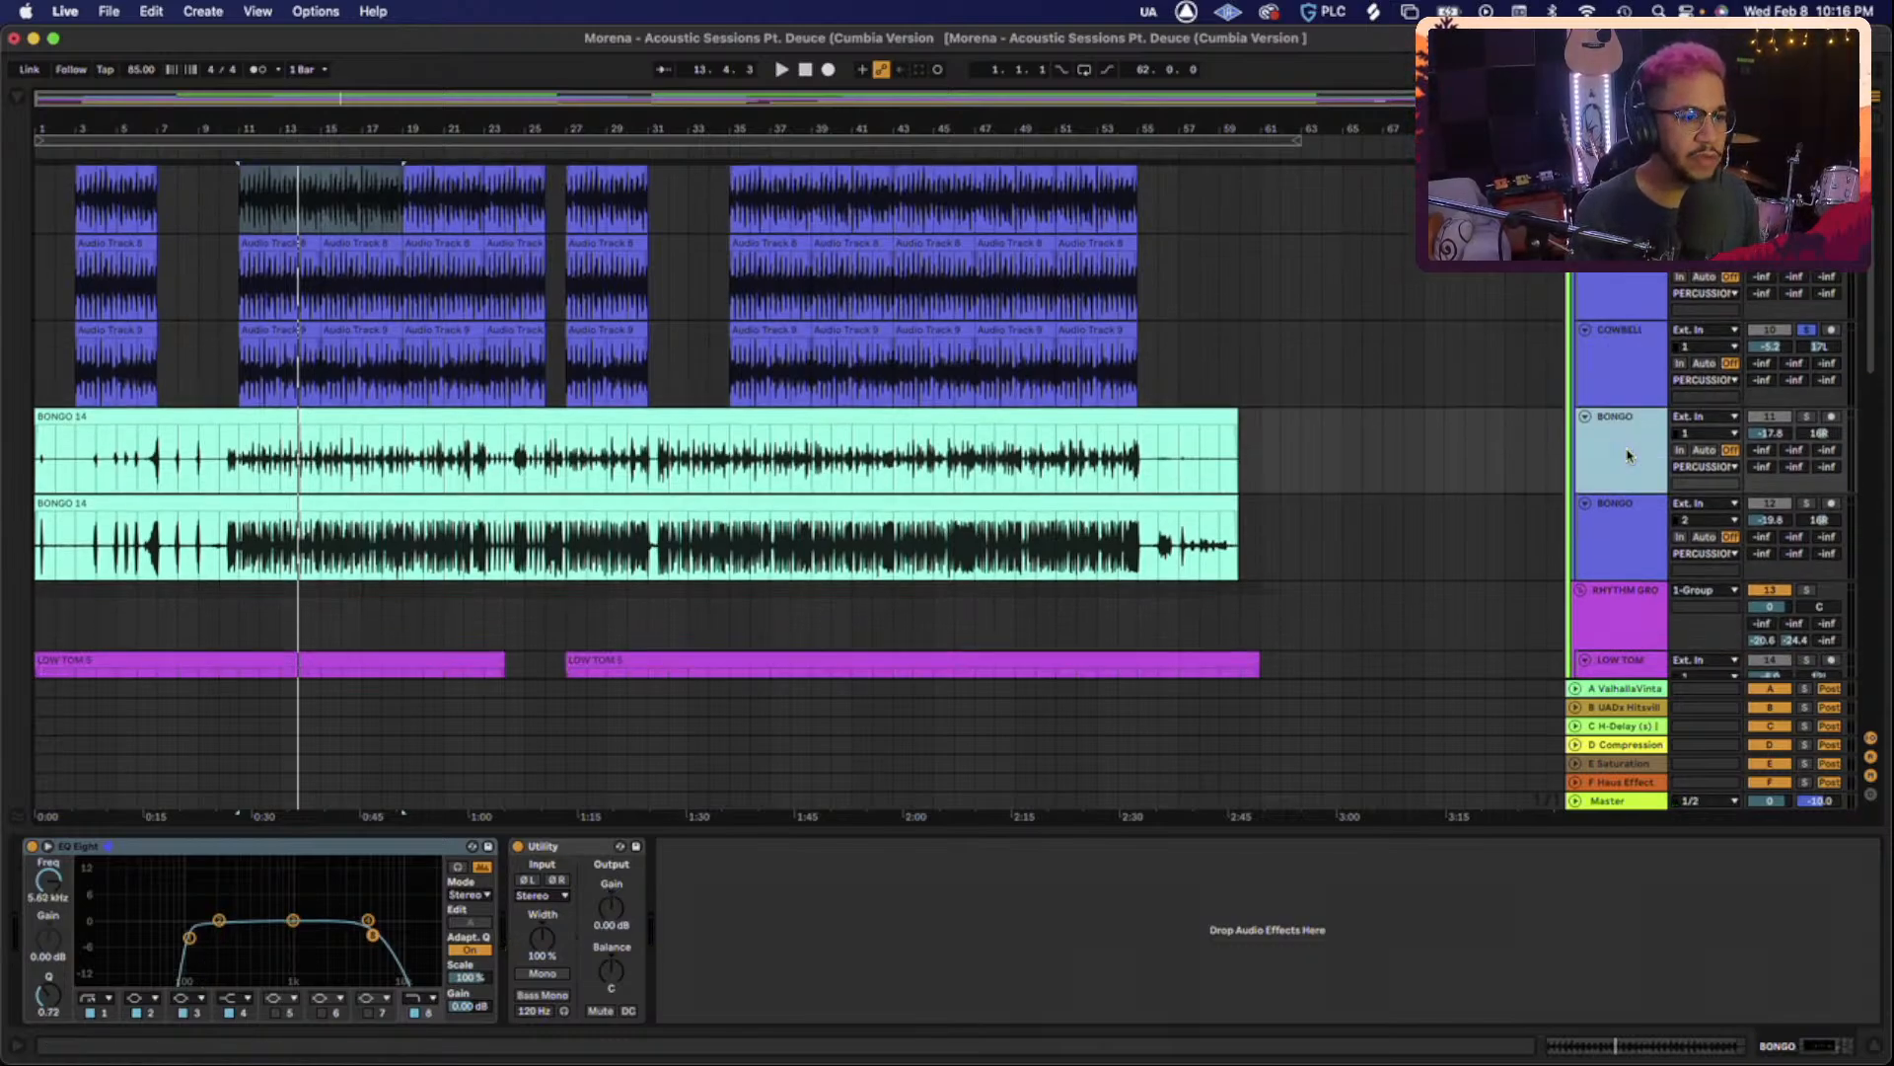
{"action": "left_click", "coordinate": [1644, 538]}
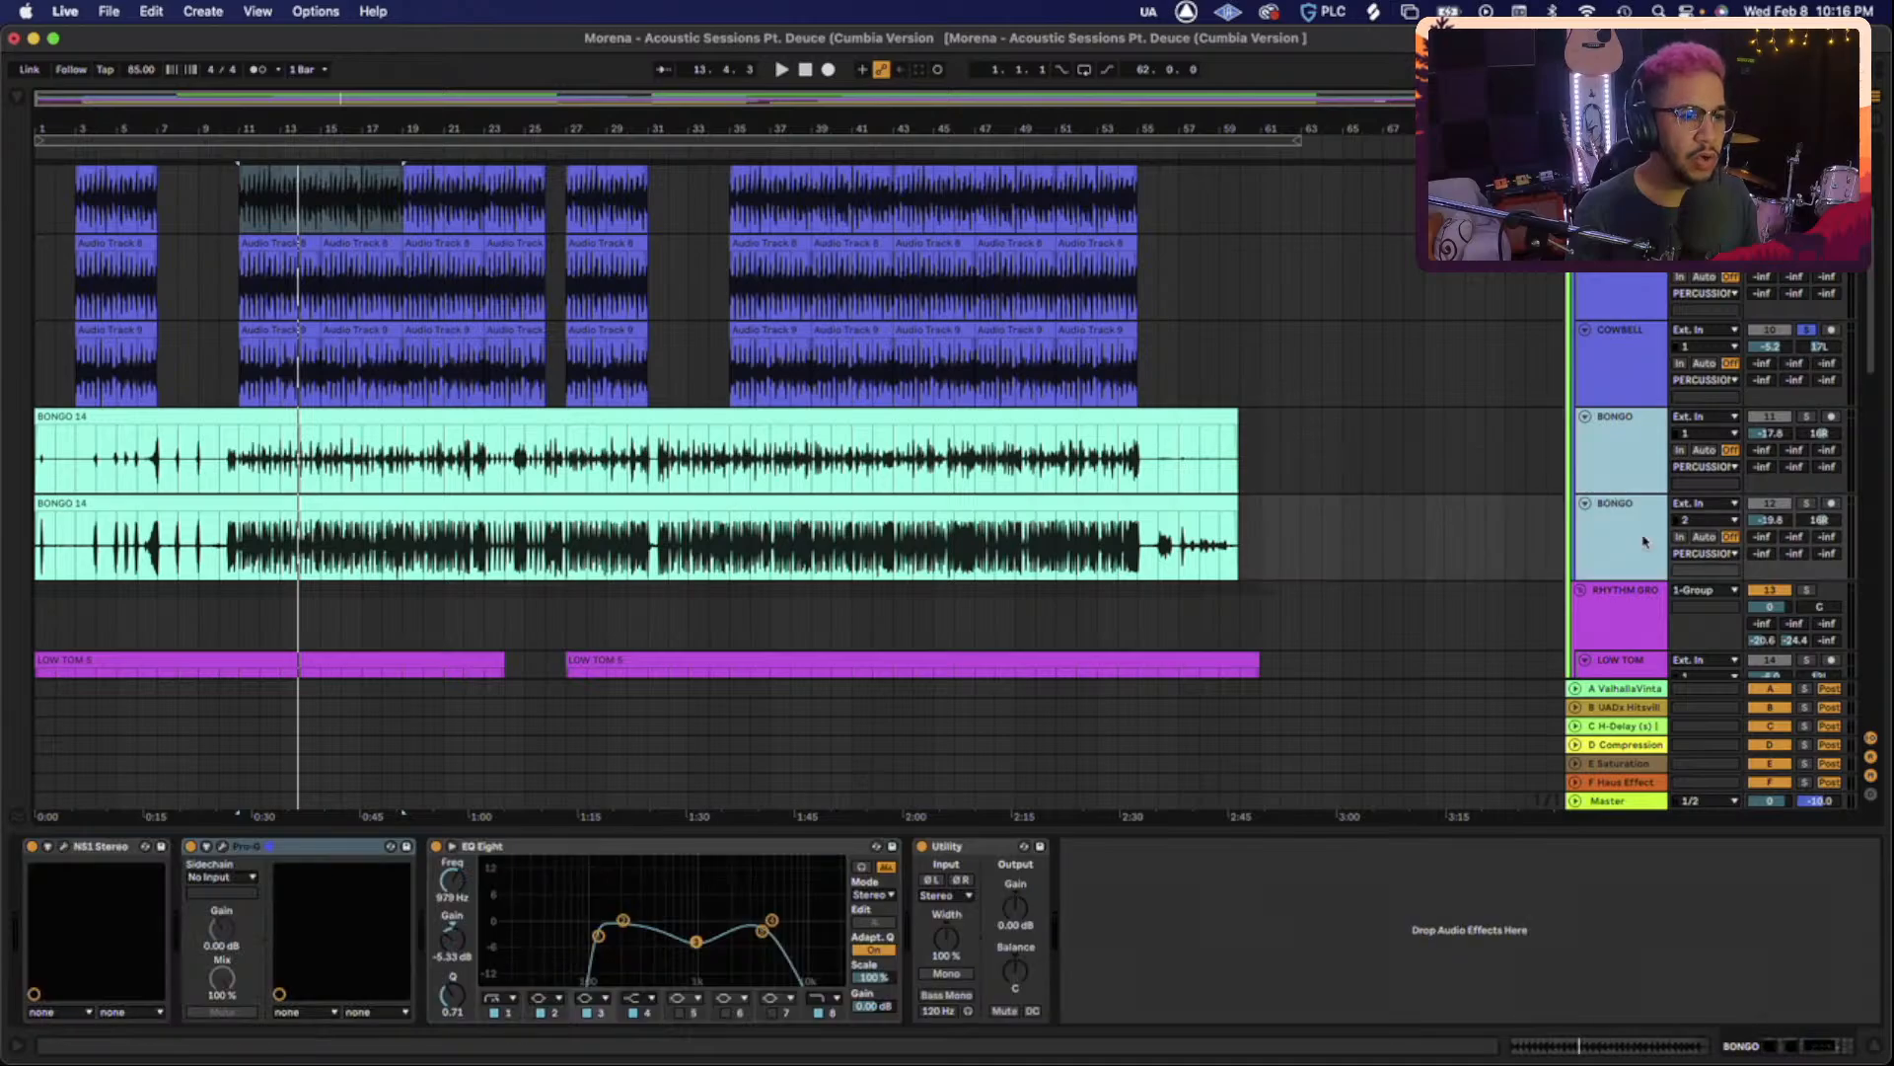
Rename the upper BONGO track as BONG SHURE B52.
{"action": "left_click", "coordinate": [1626, 470]}
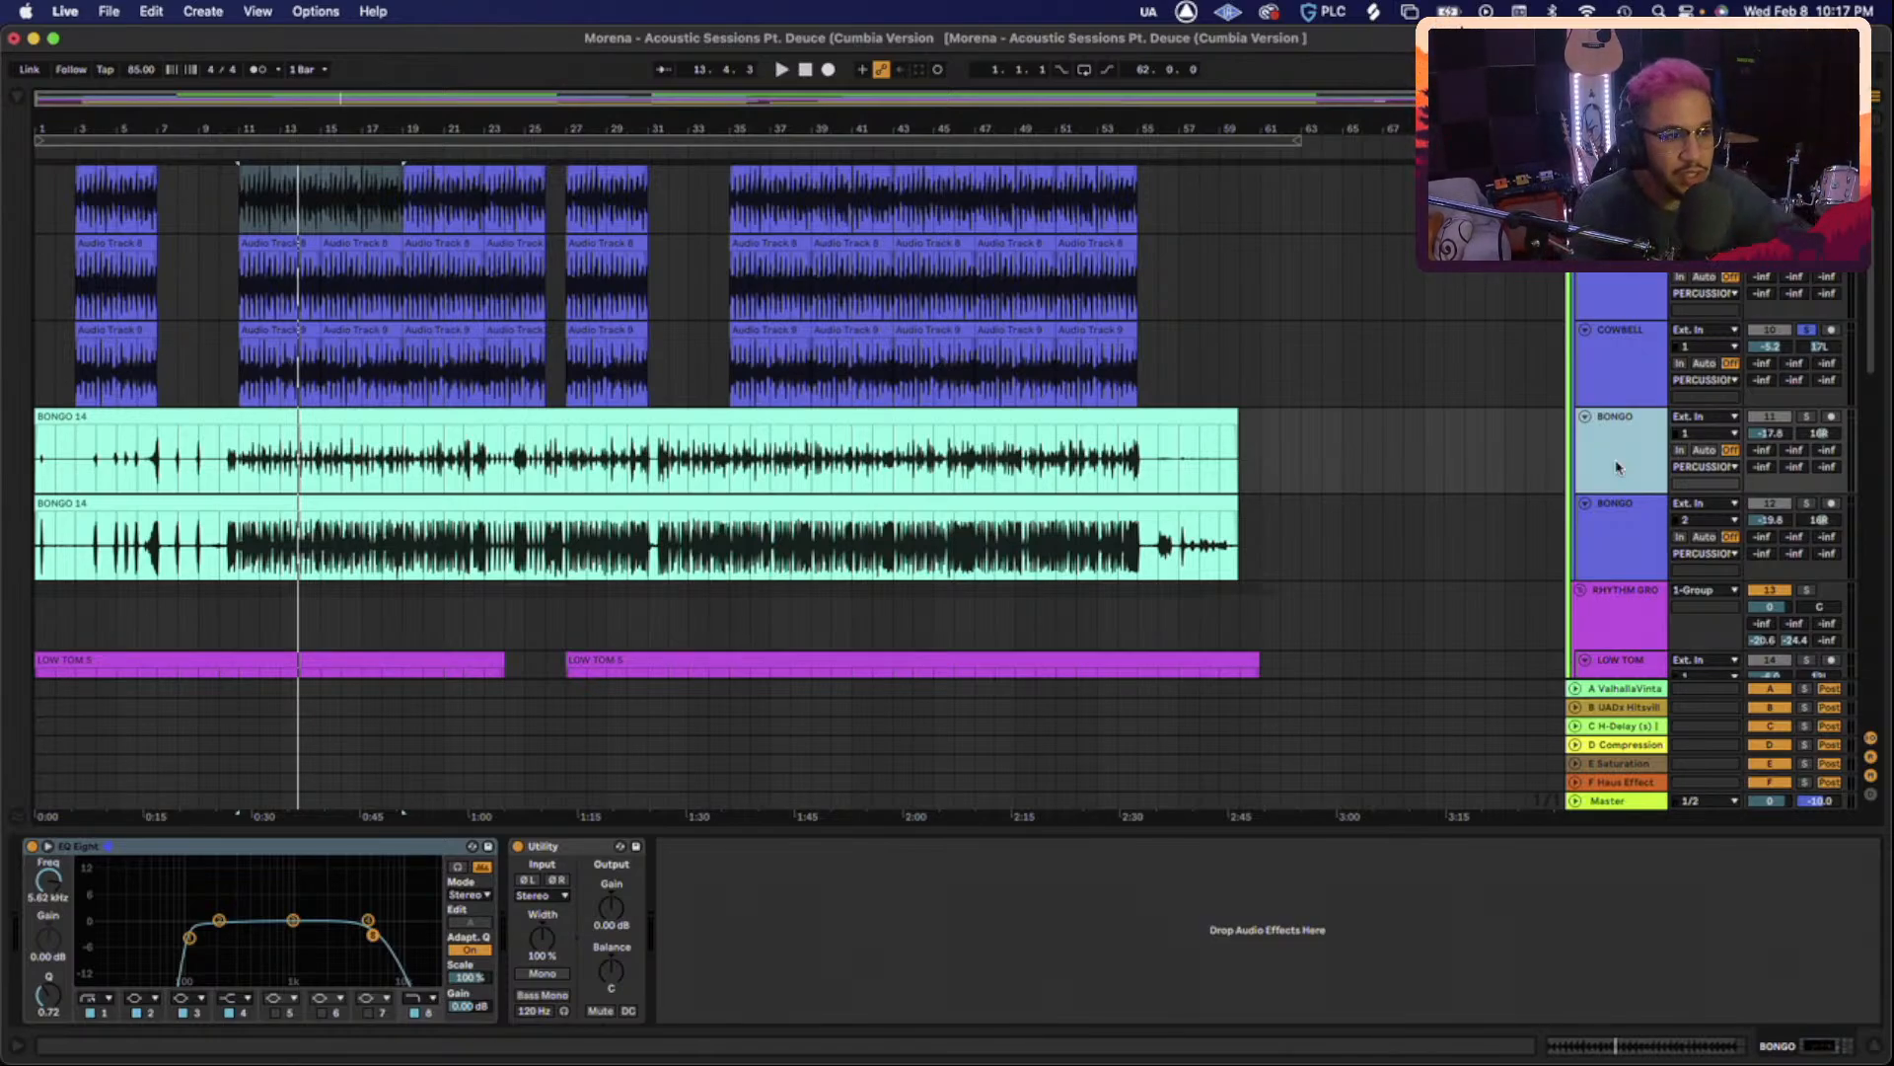
{"action": "key", "text": "super+r"}
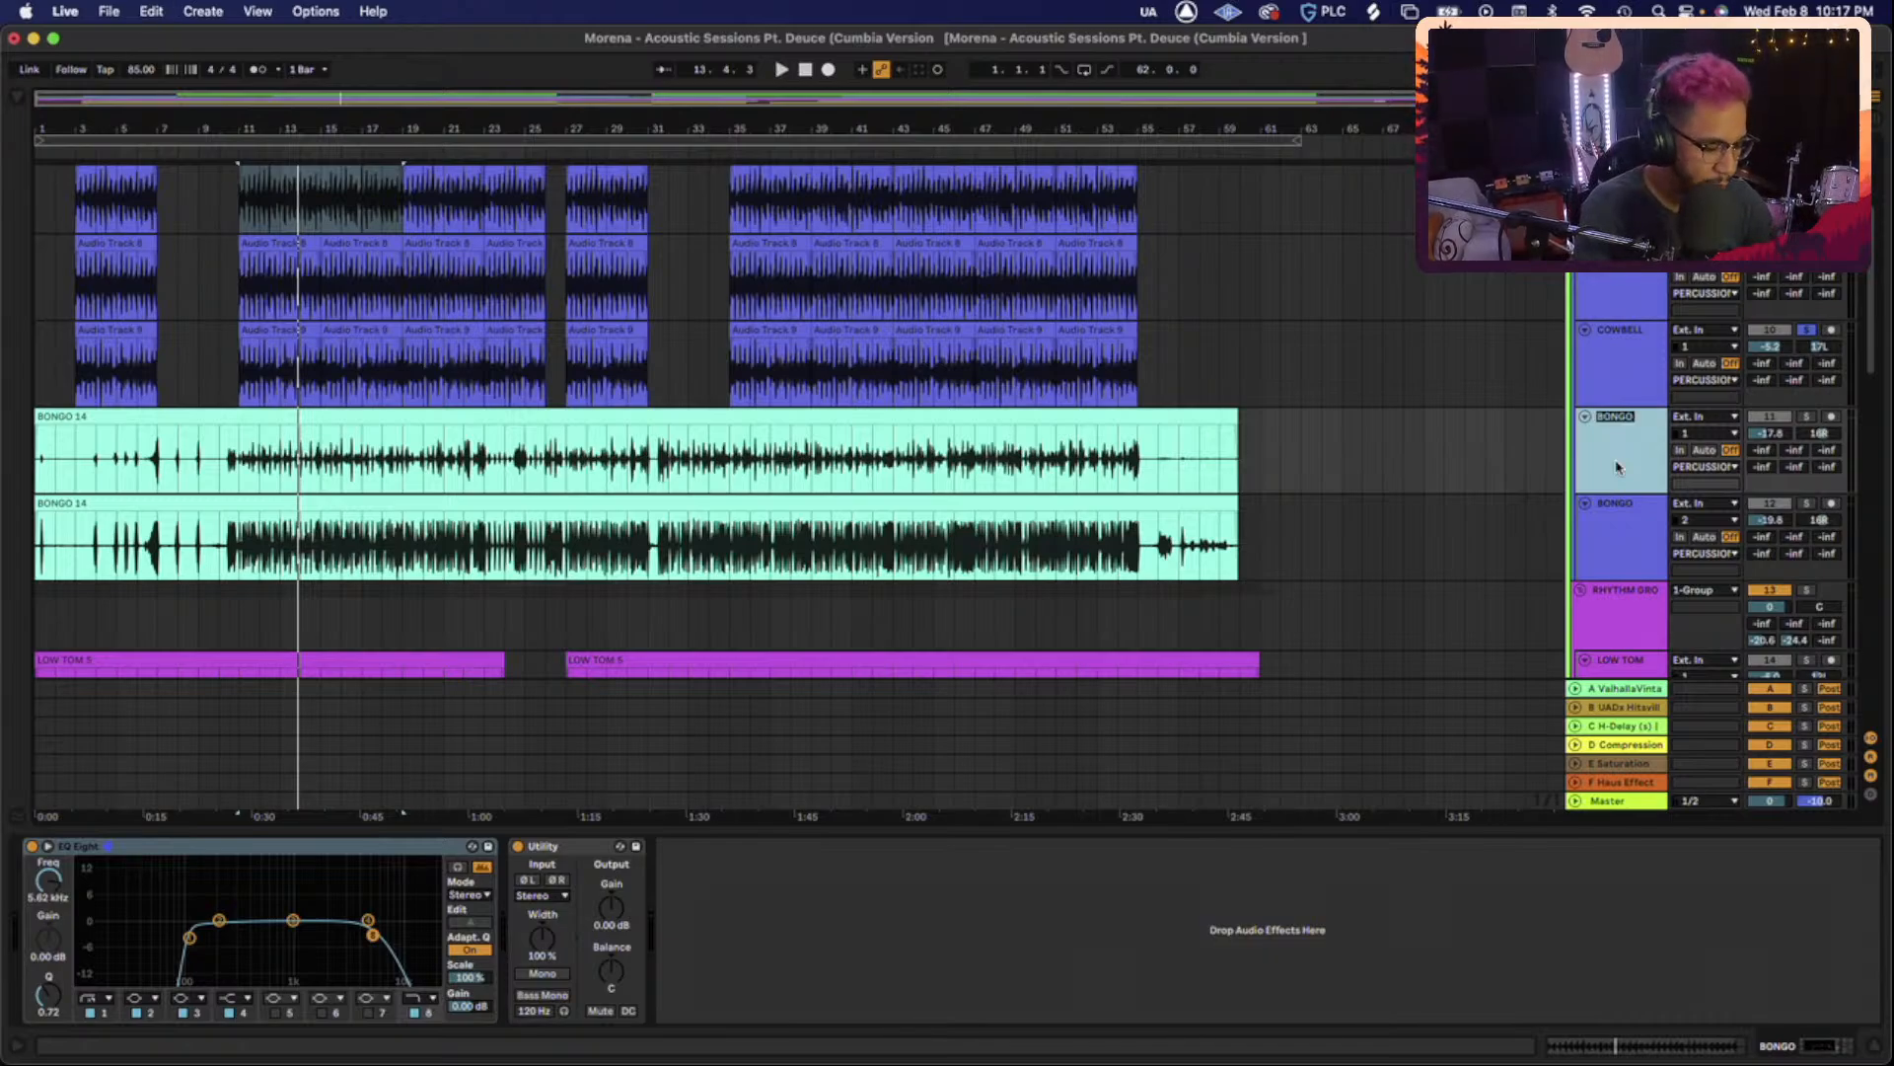
{"action": "type", "text": "B"}
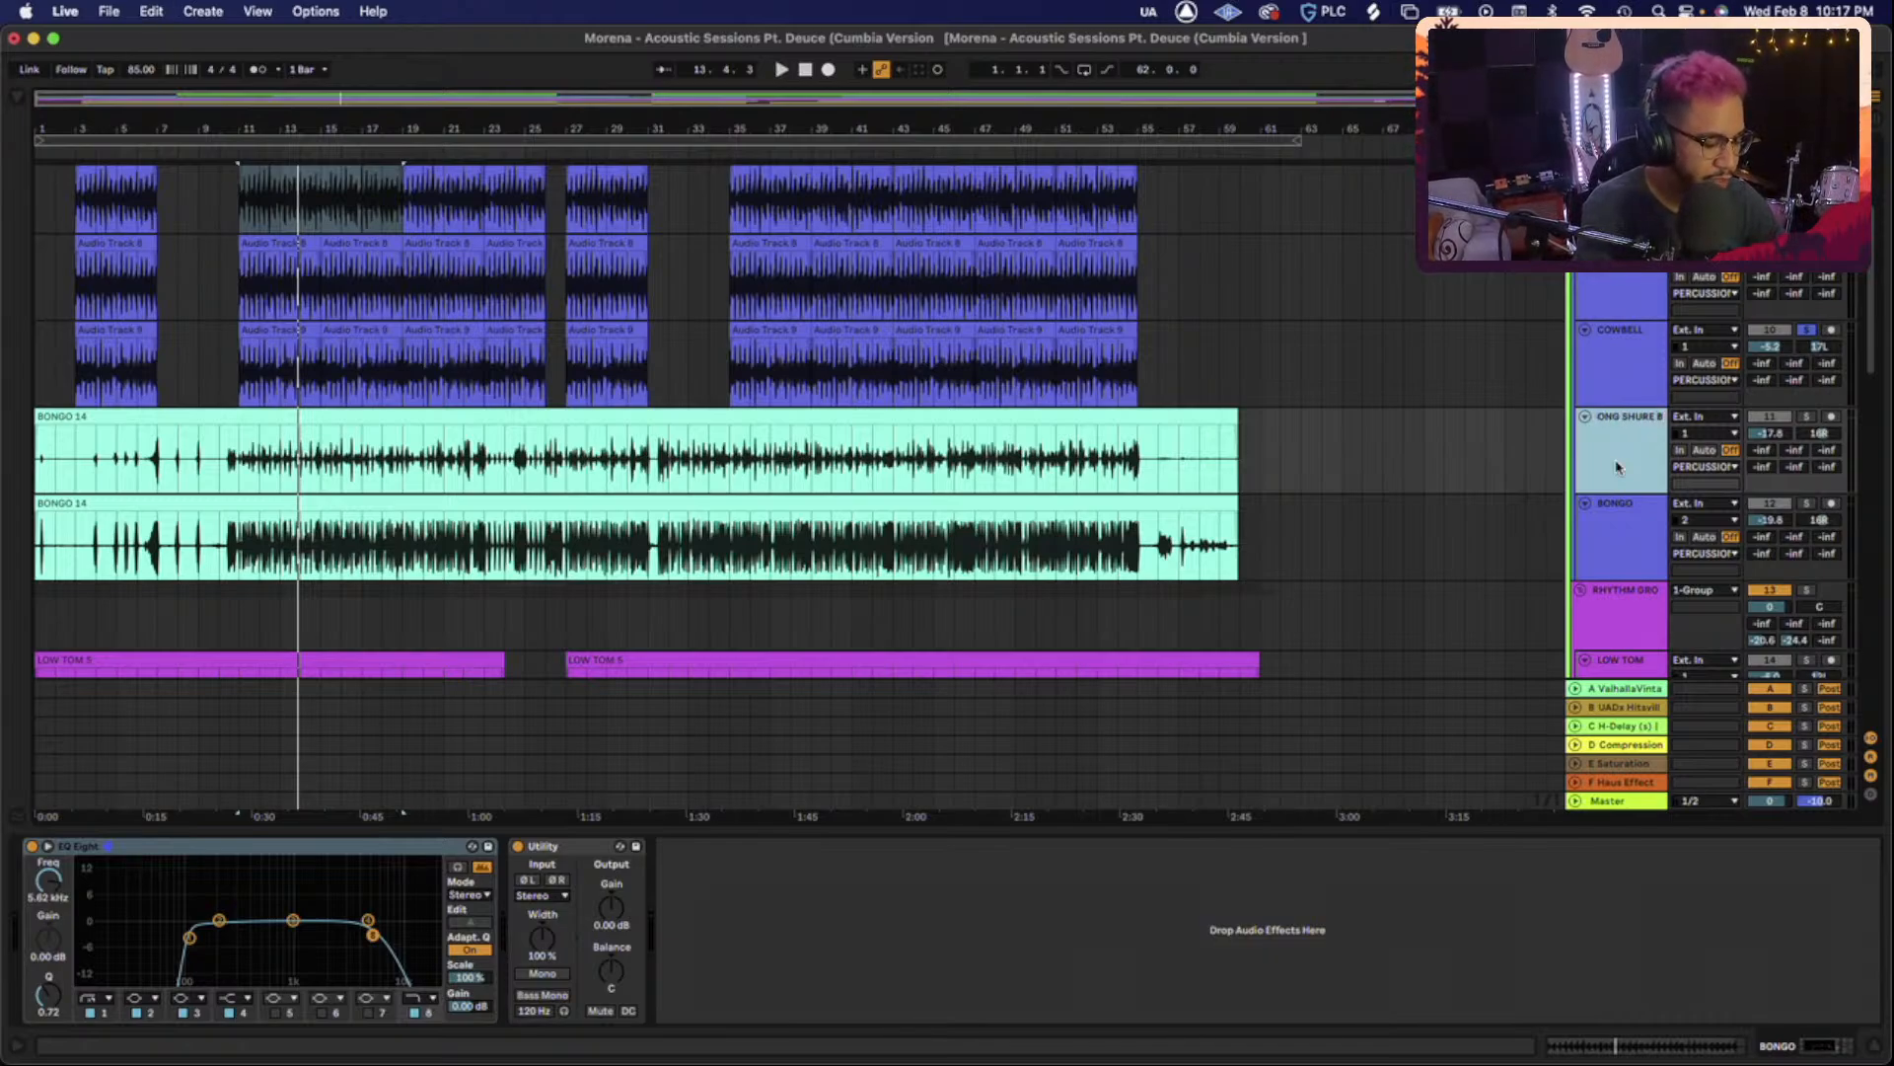
{"action": "type", "text": "ONGO SHURE B532"}
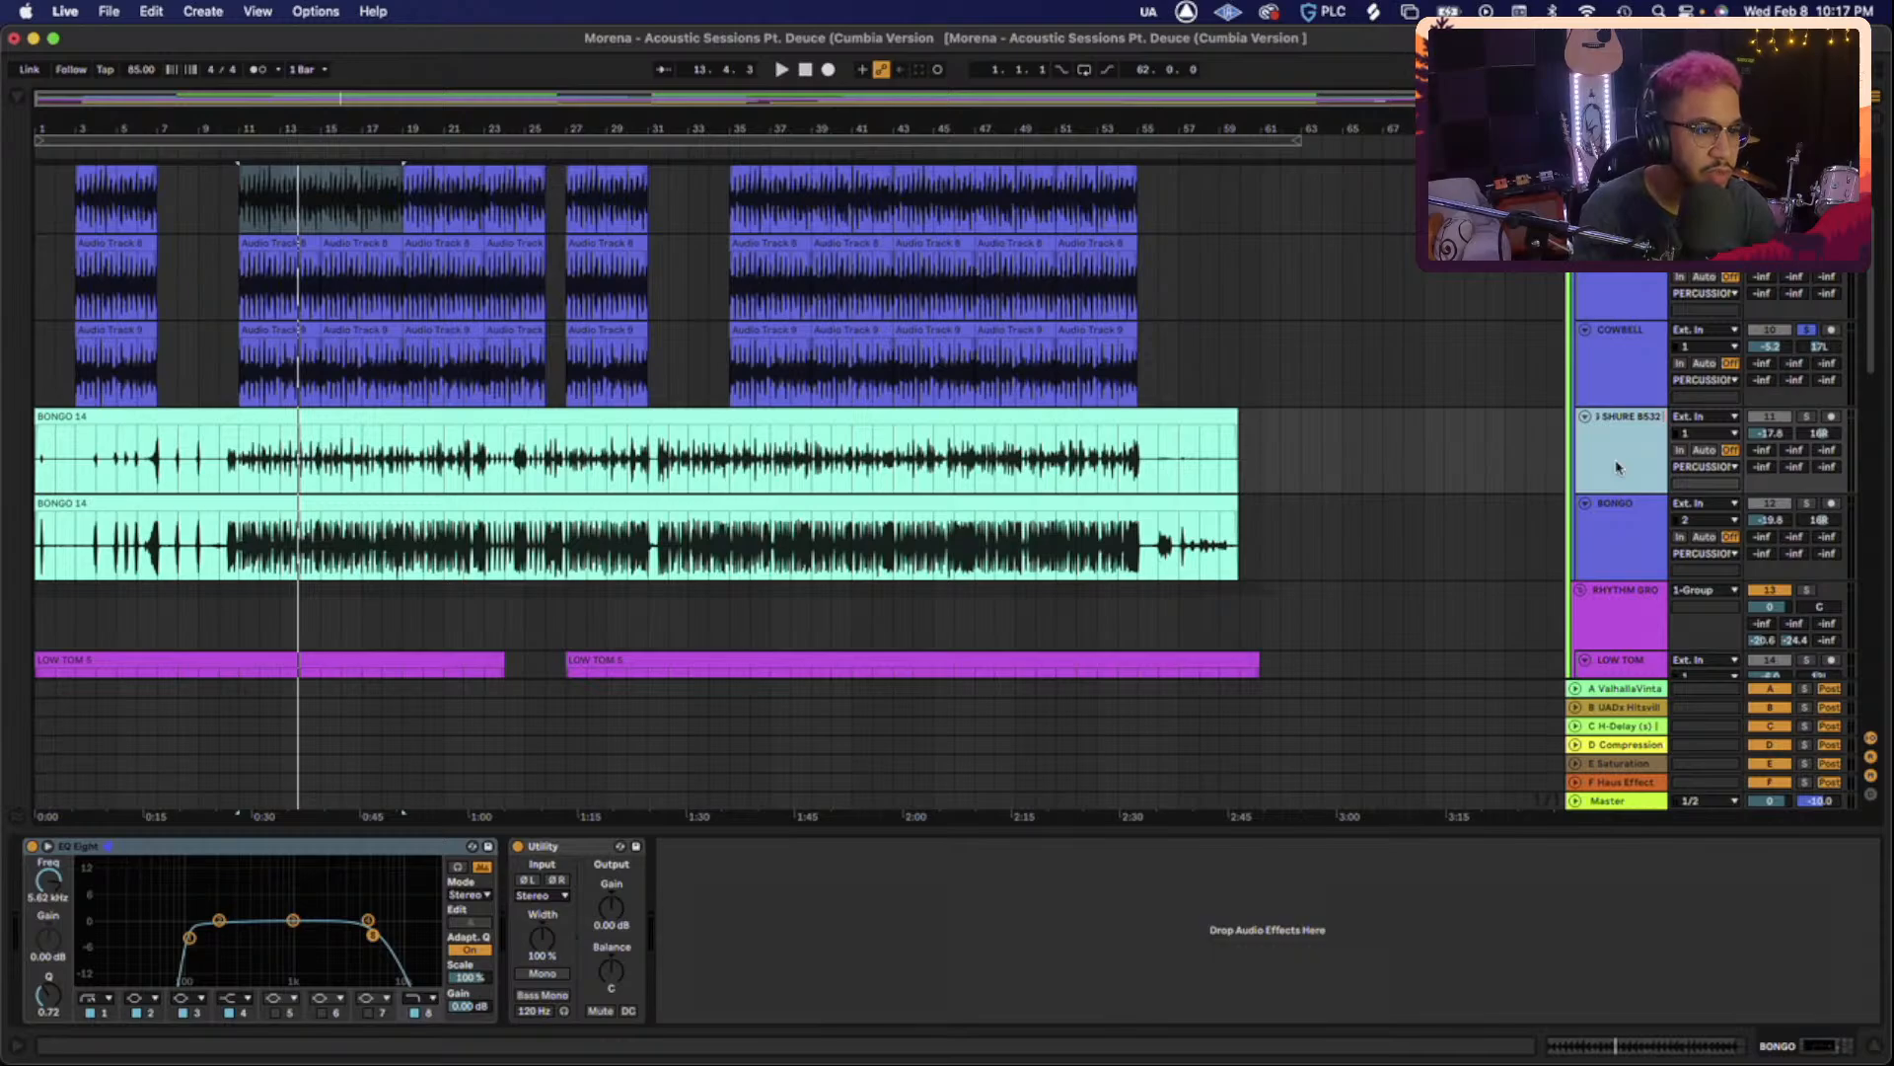
{"action": "key", "text": "BackSpace"}
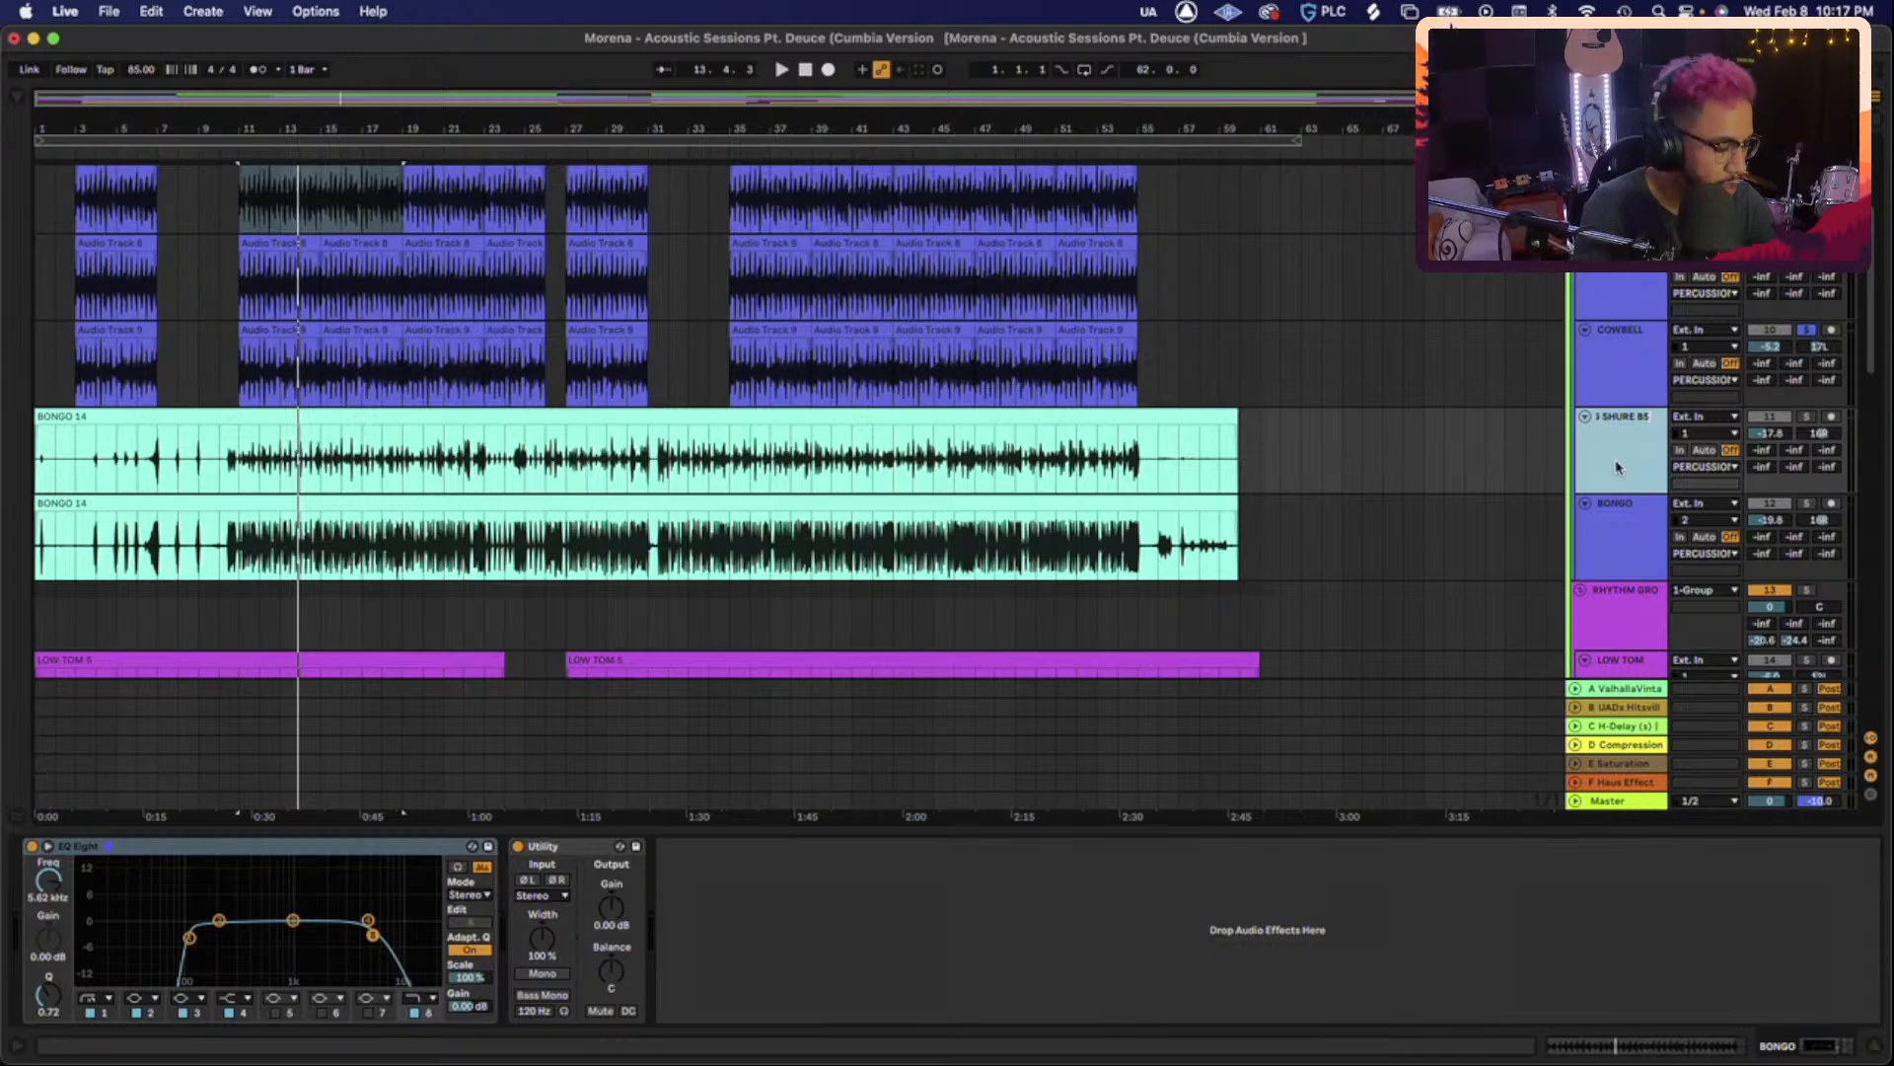
{"action": "key", "text": "Return"}
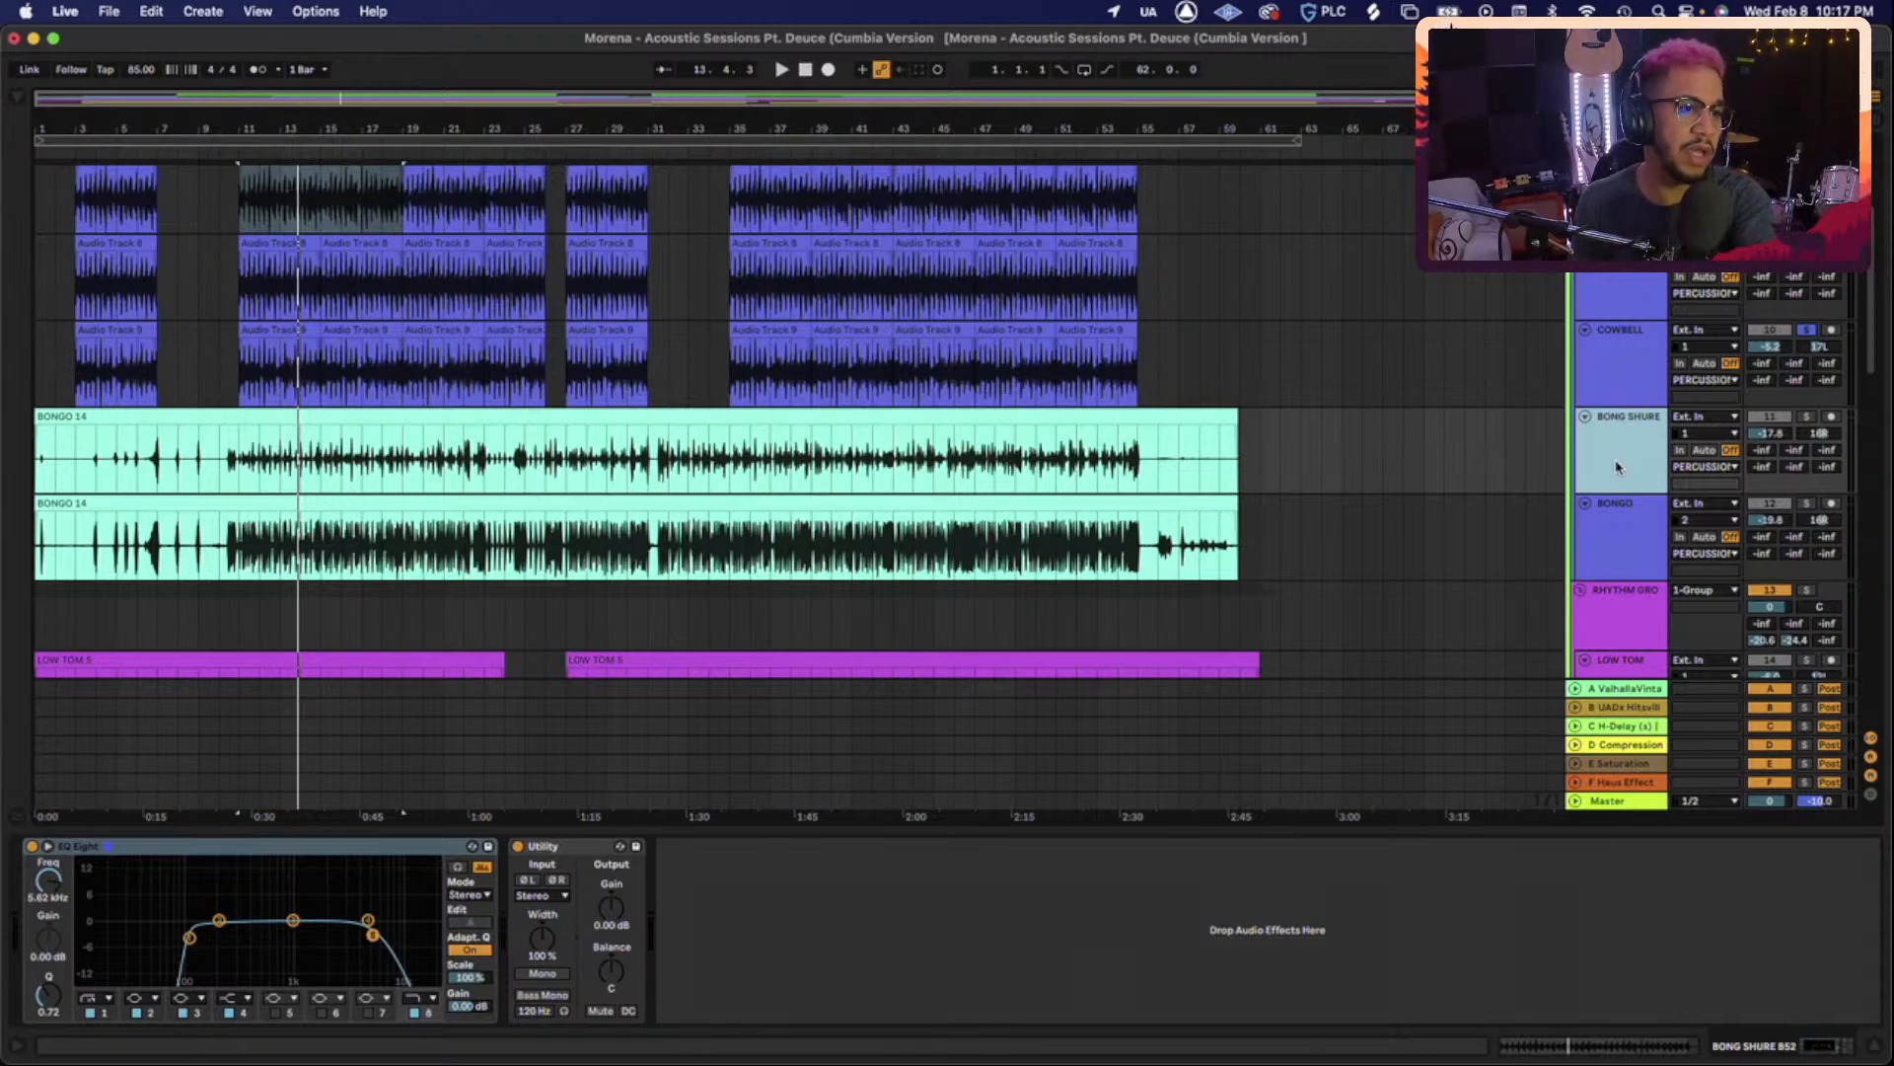
Clear the guiro and cowbell solos and audition the BONG SHURE B52 track on its own.
{"action": "left_click", "coordinate": [1809, 417]}
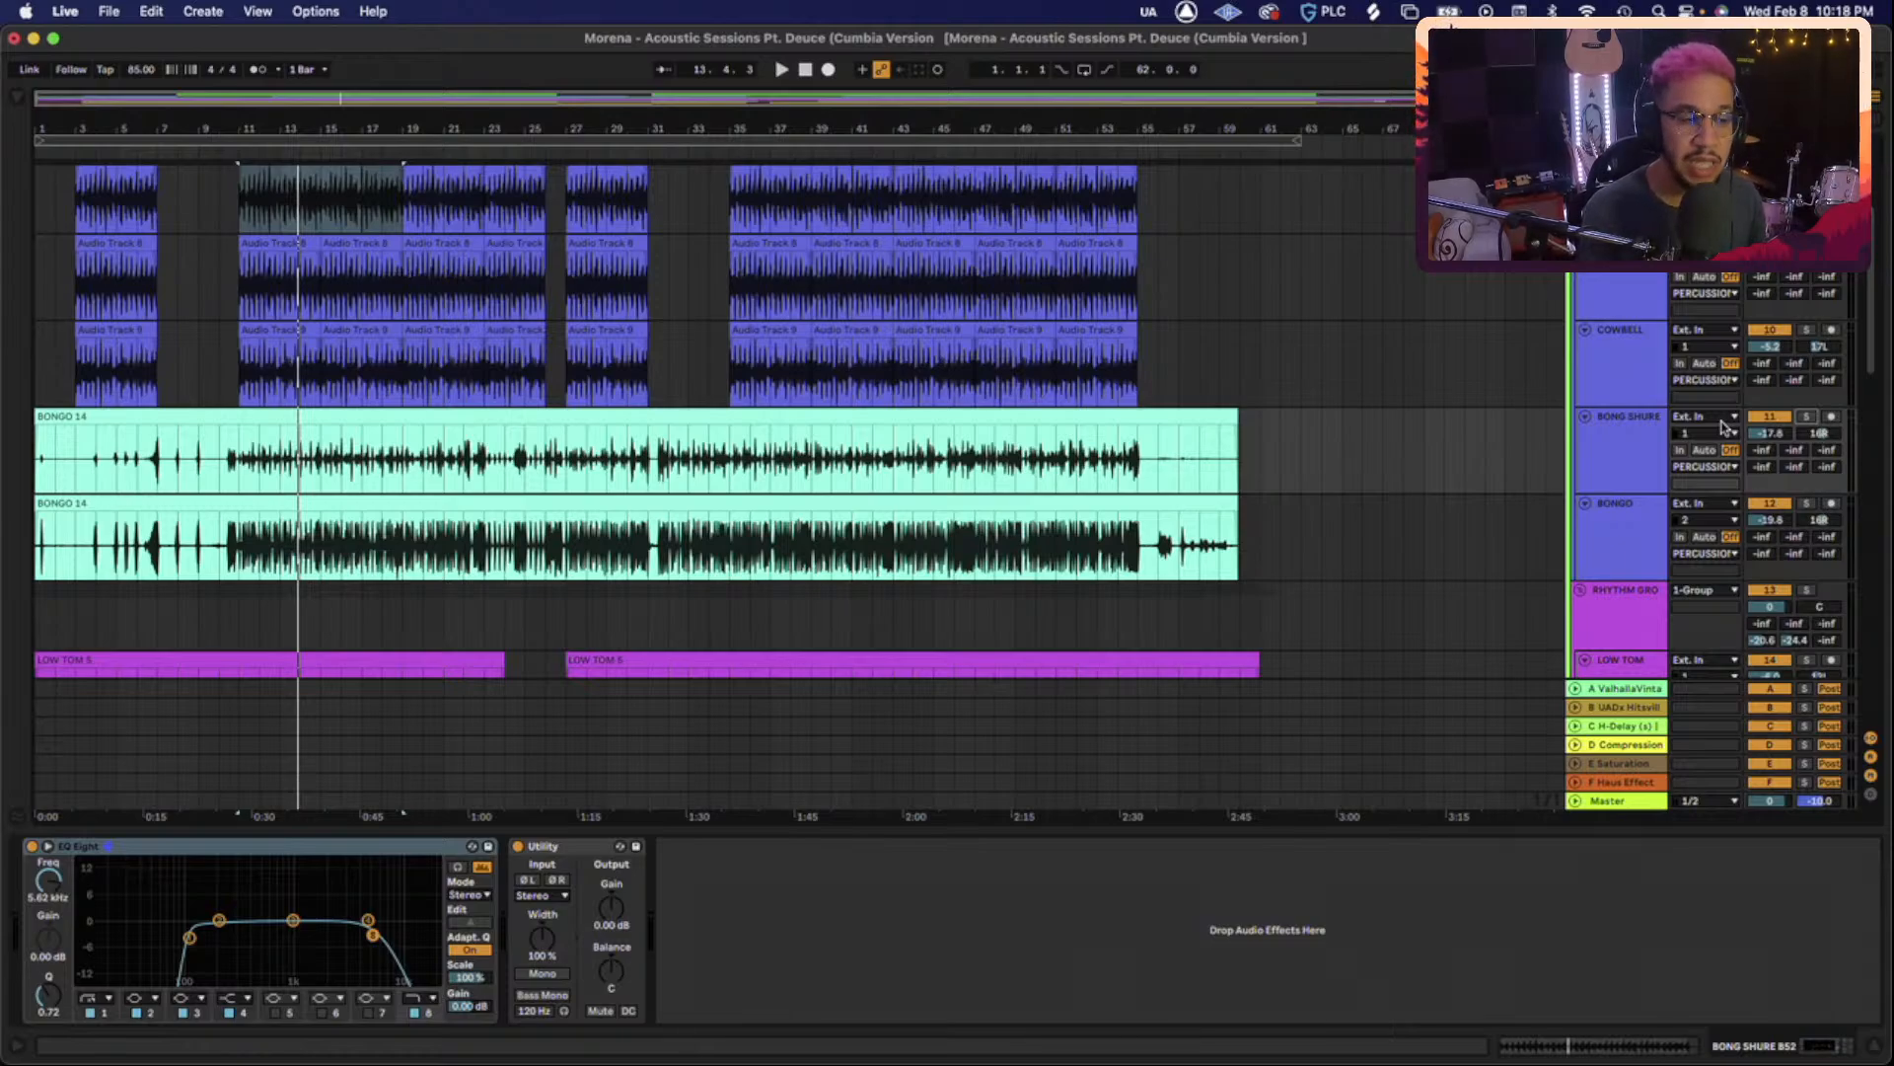
{"action": "left_click", "coordinate": [1805, 415]}
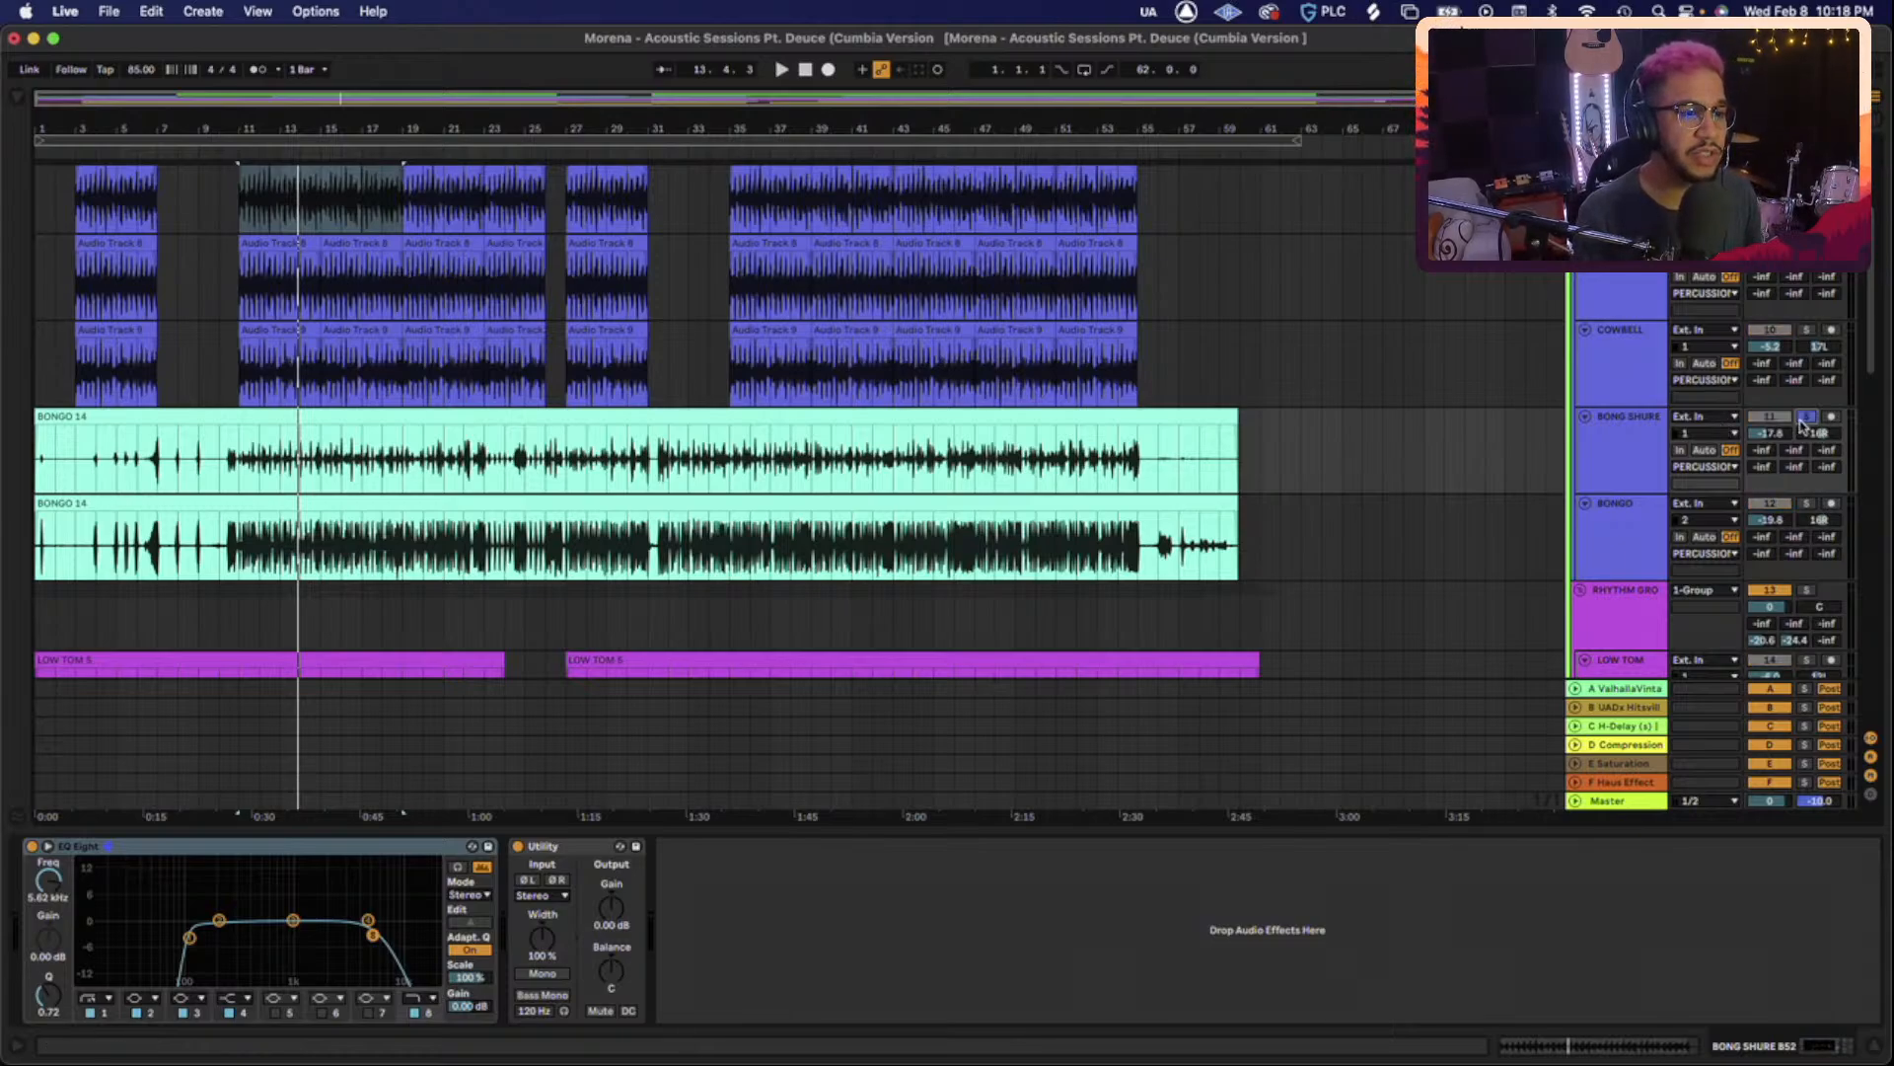
{"action": "key", "text": "space"}
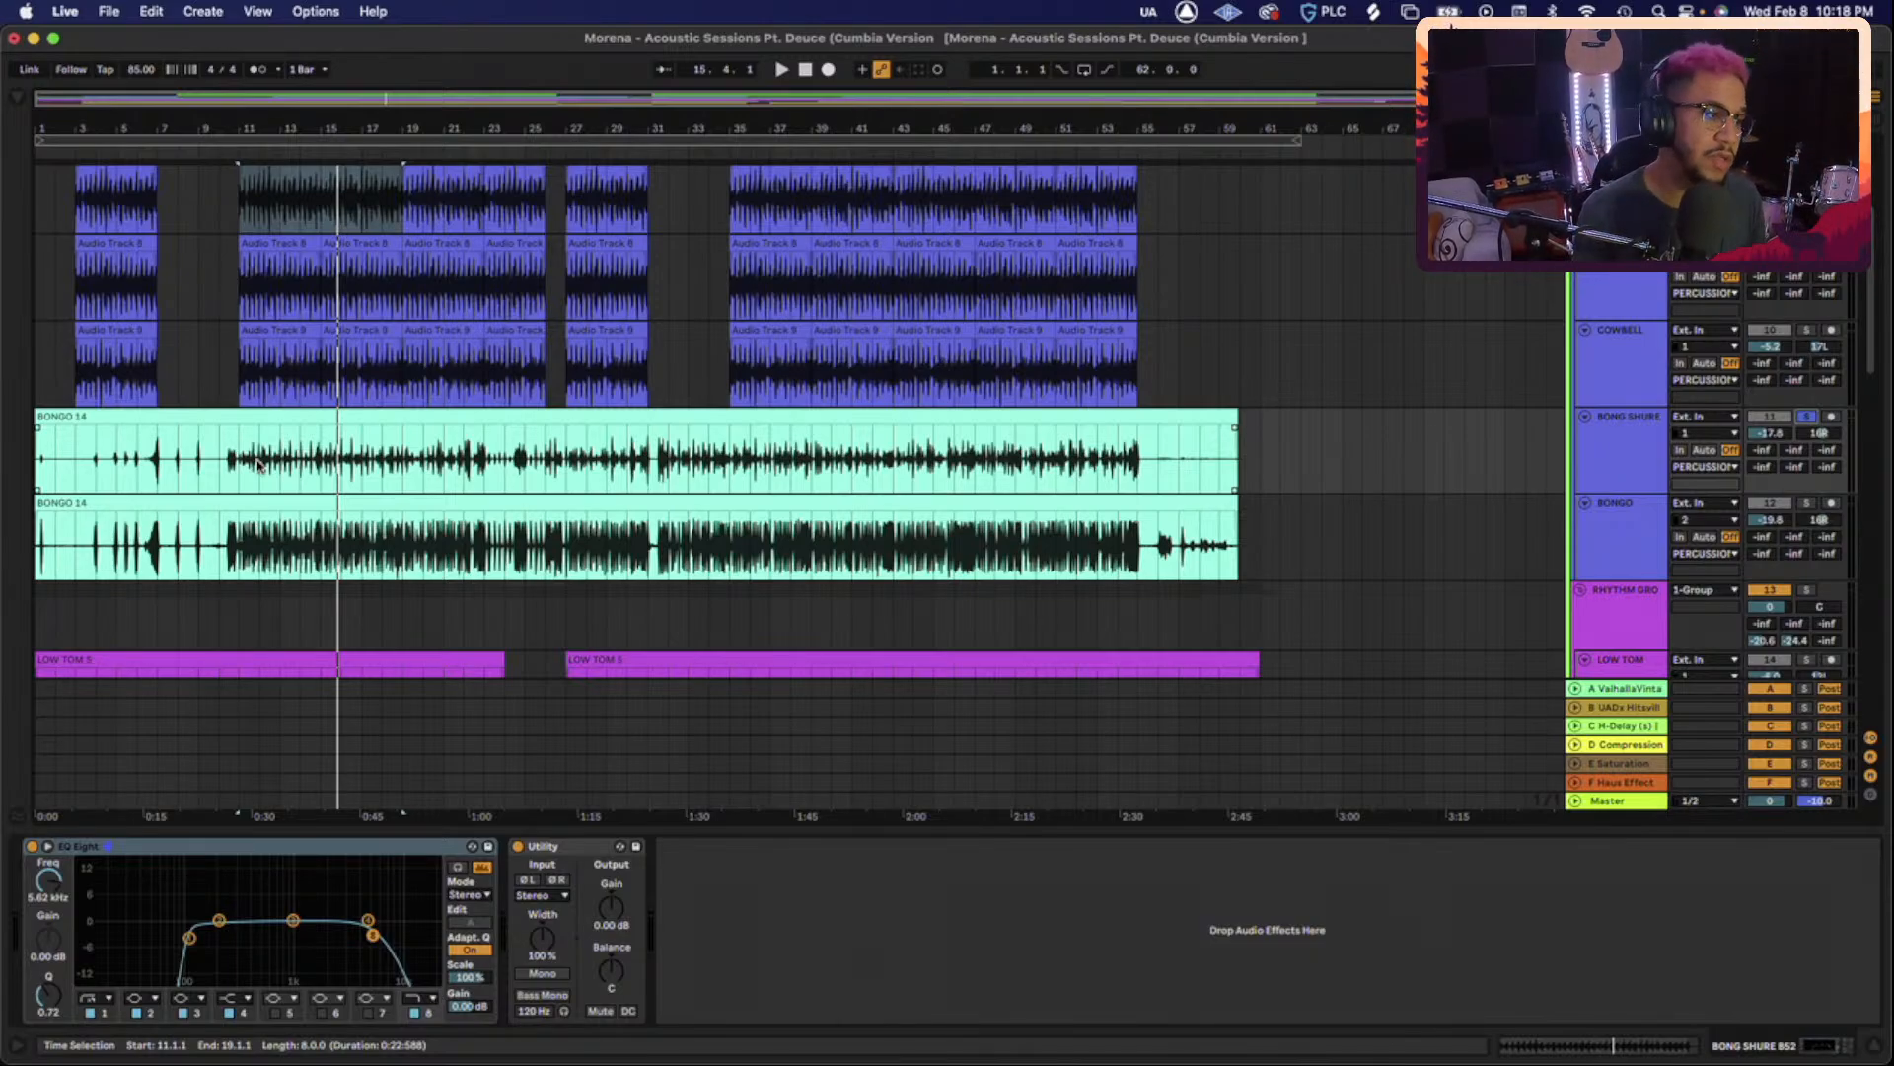
Switch the solo from BONG SHURE B52 to the BONGO track below it and play it from bar 11.
{"action": "left_click", "coordinate": [1807, 504], "text": "super"}
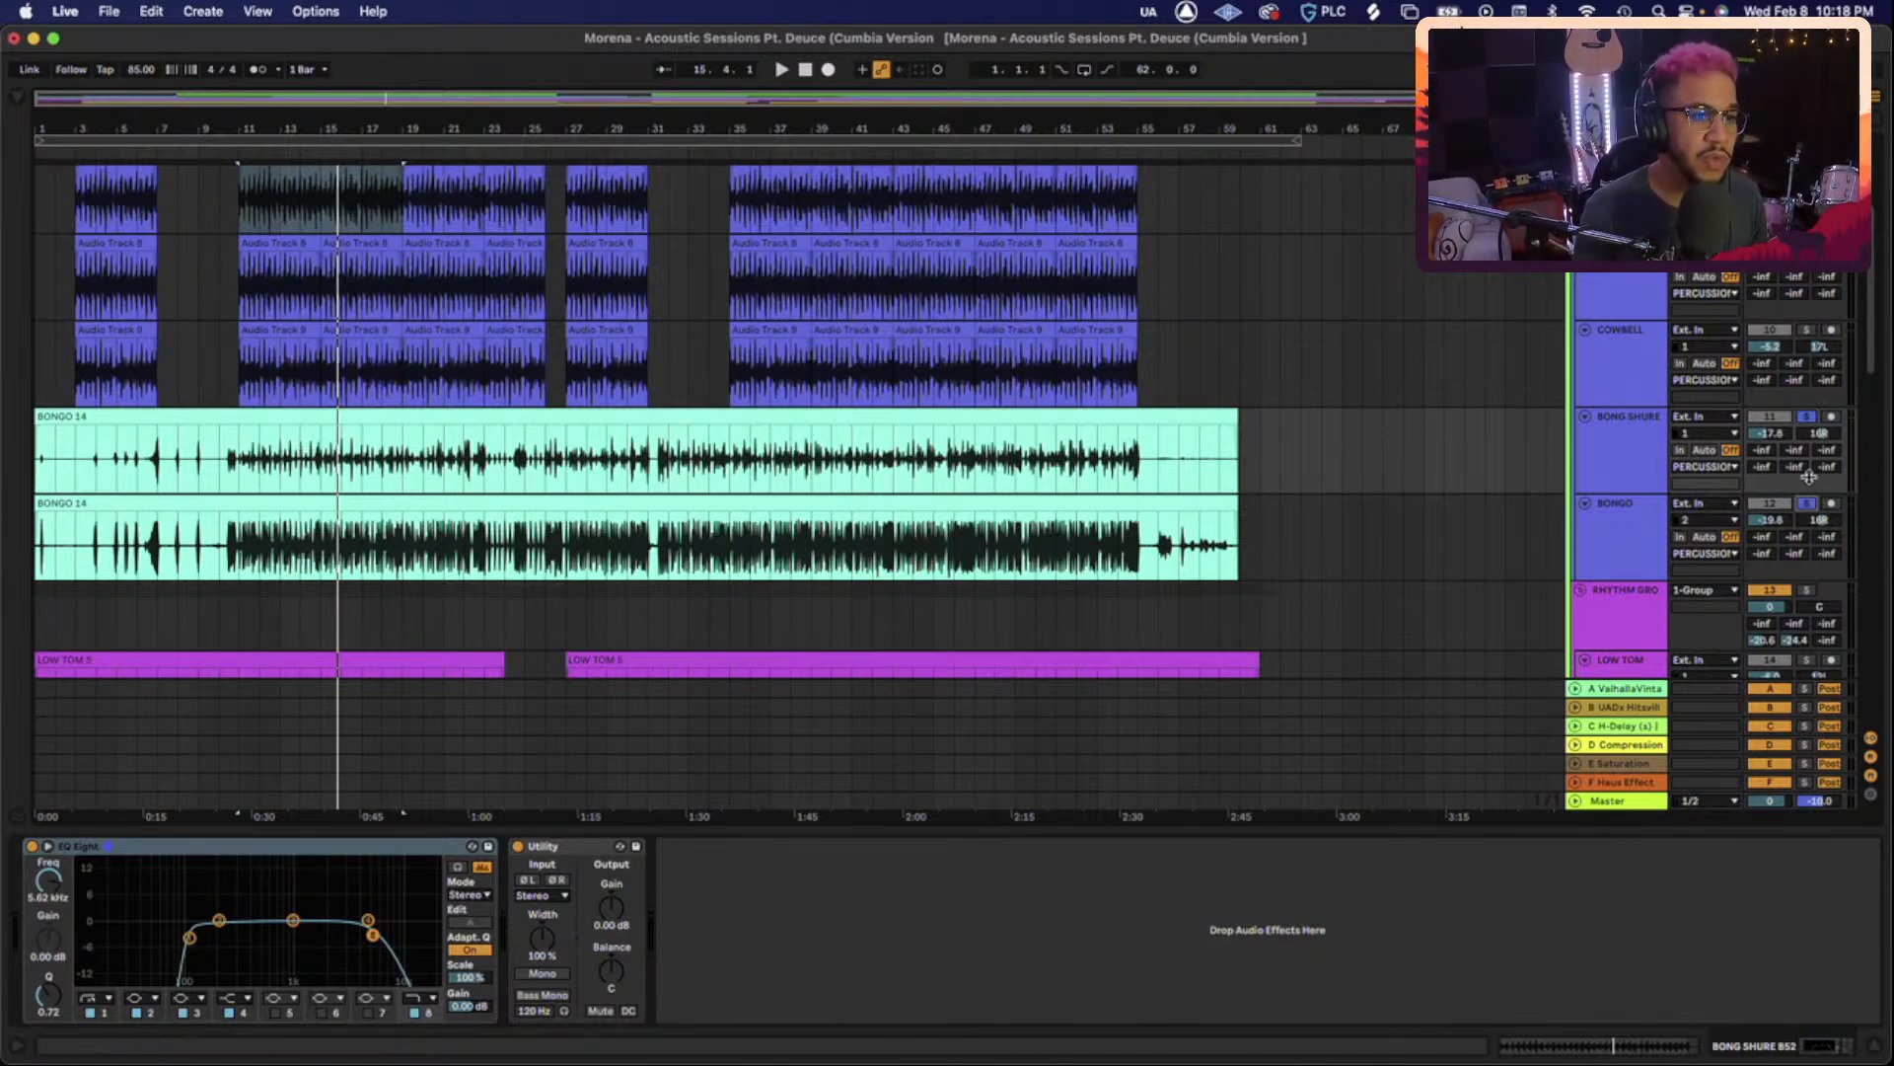
{"action": "left_click", "coordinate": [1807, 418]}
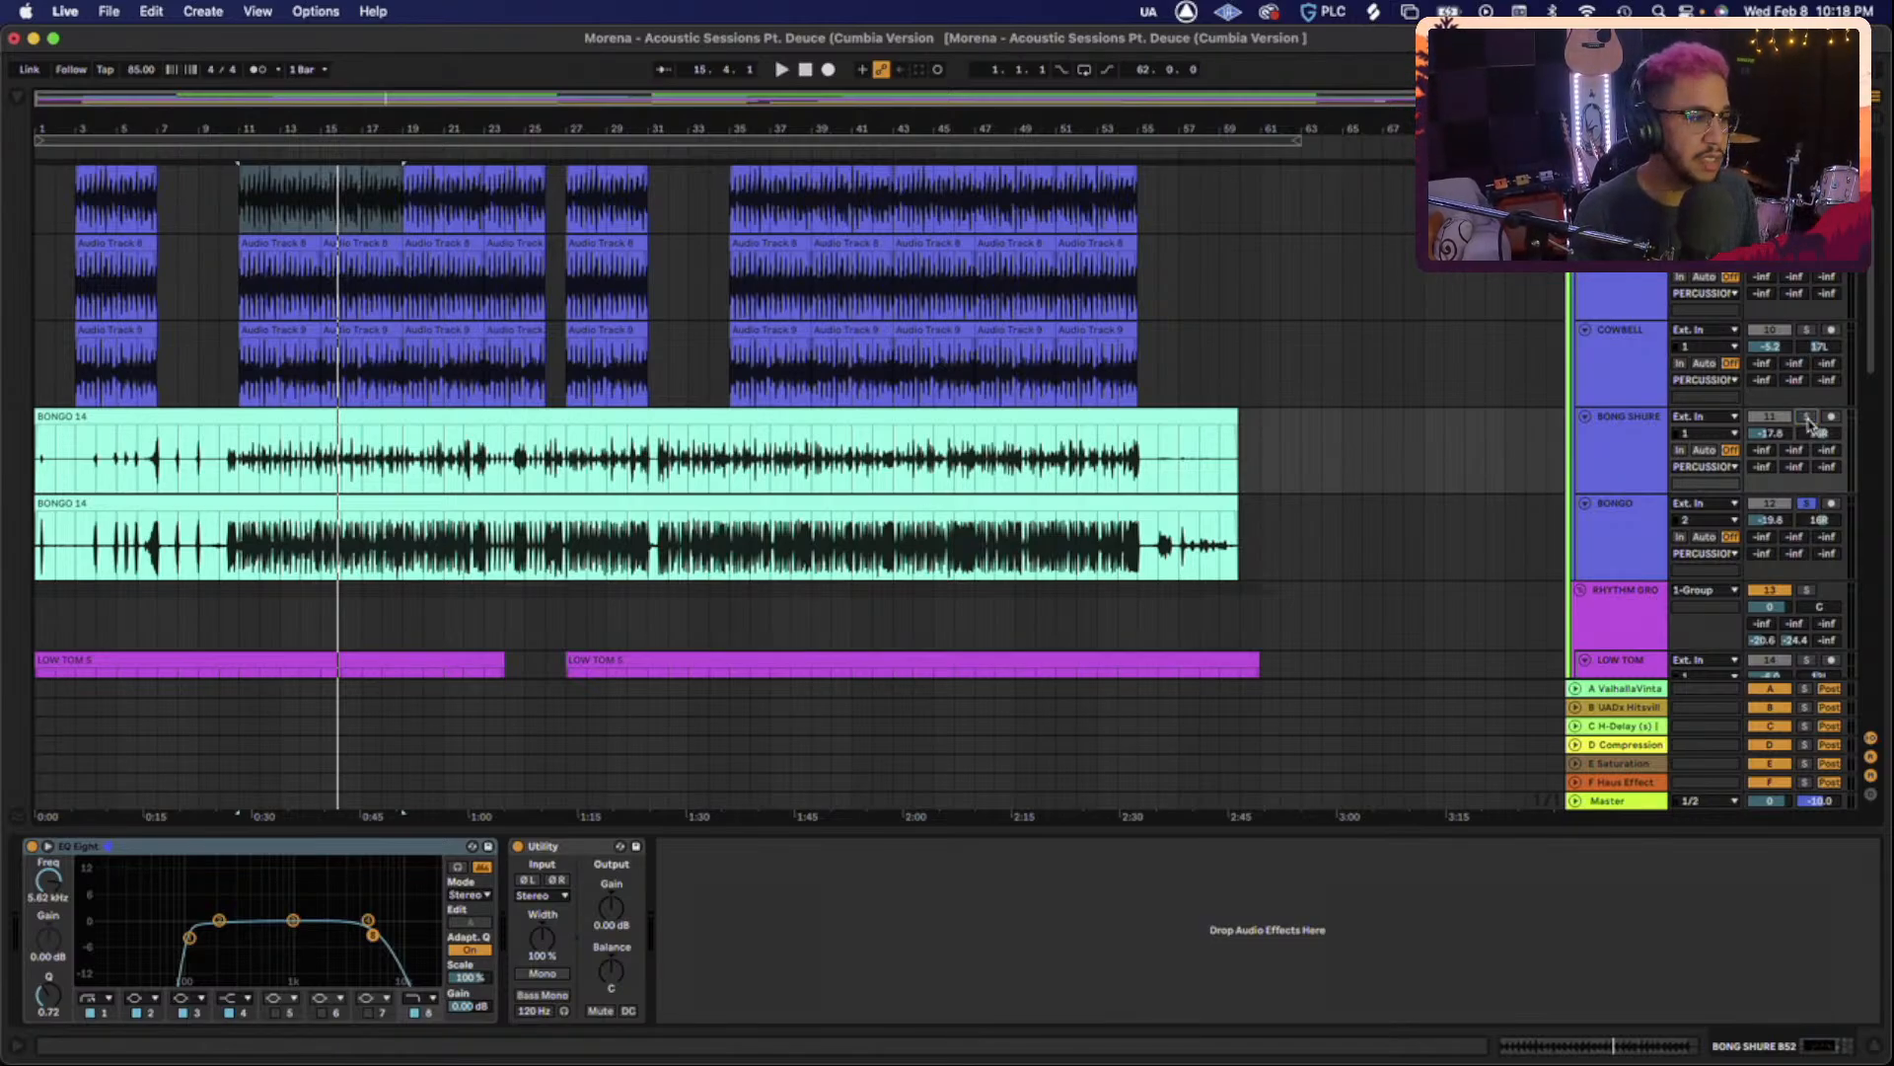
{"action": "key", "text": "space"}
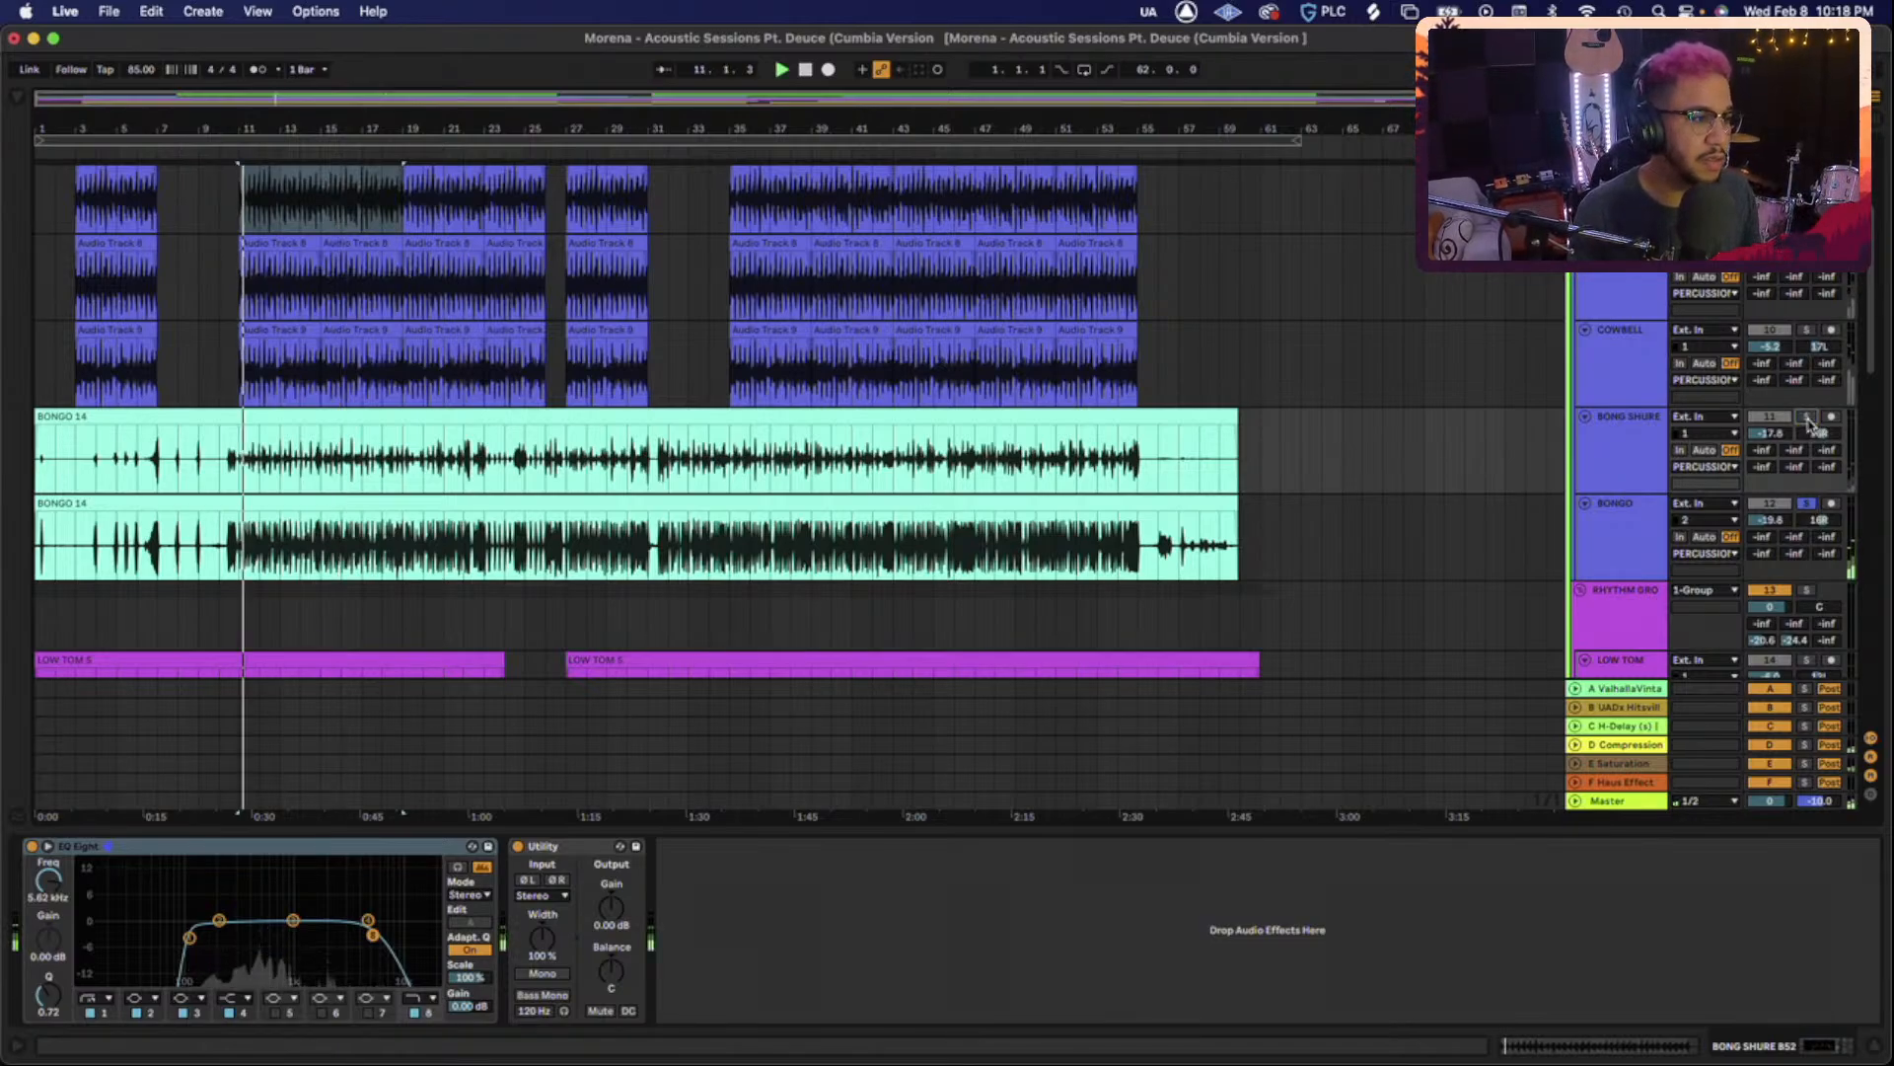
Bypass Pro-G and NS1 Stereo on the BONGO track during playback and audition it again from bar 10.
{"action": "left_click", "coordinate": [1626, 538]}
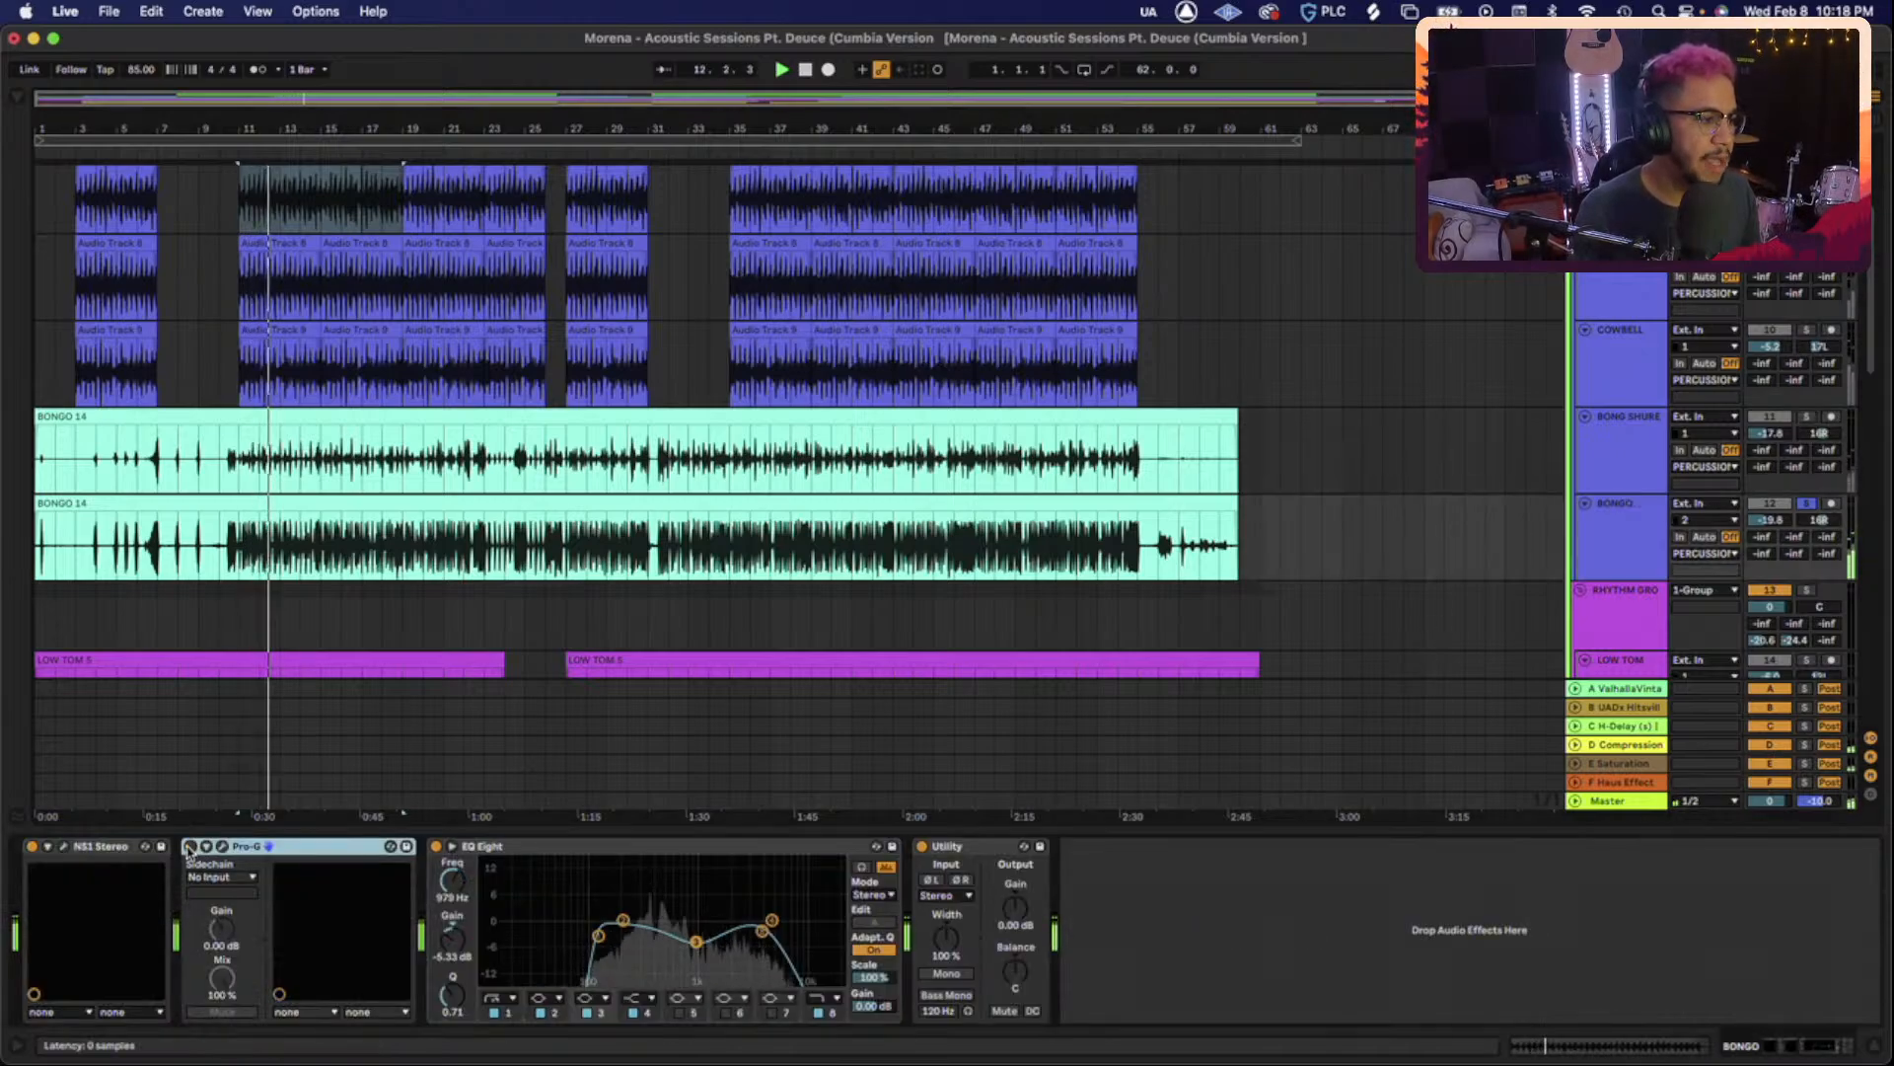
{"action": "left_click", "coordinate": [32, 847]}
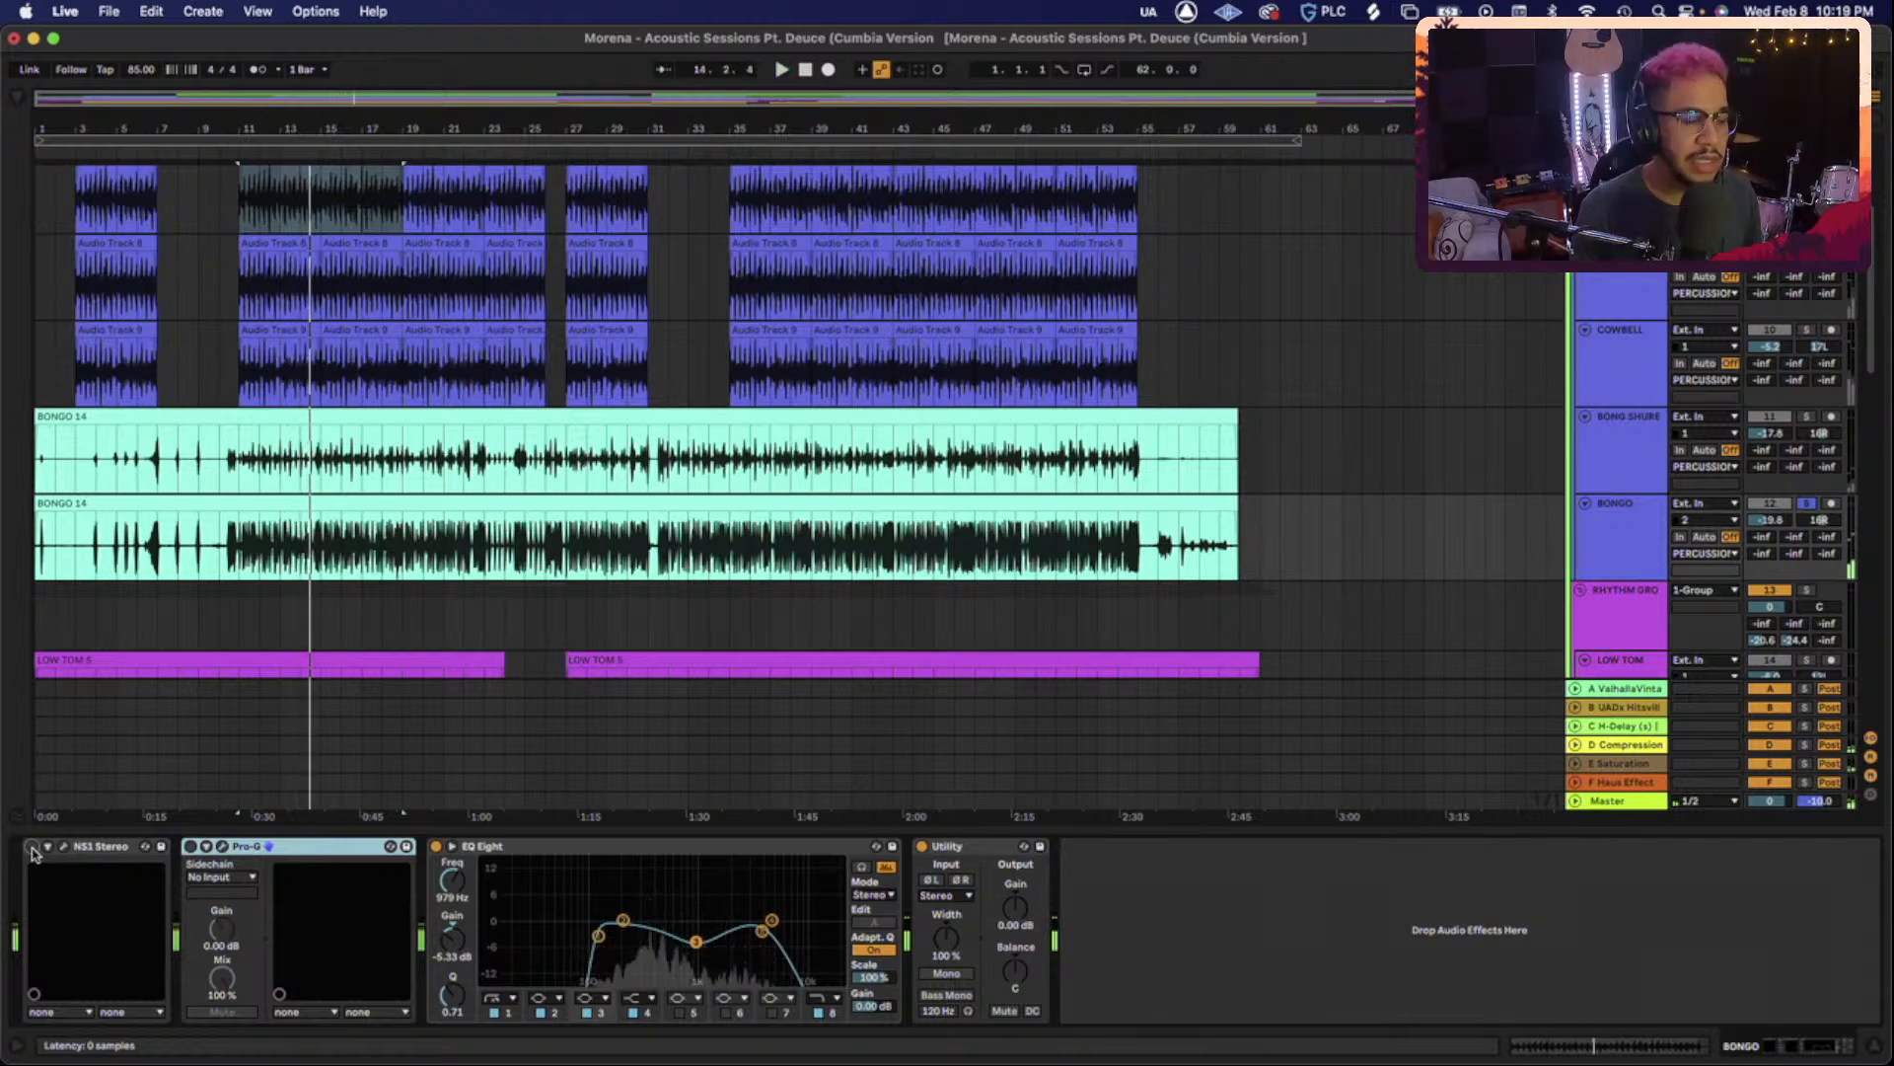
{"action": "key", "text": "space"}
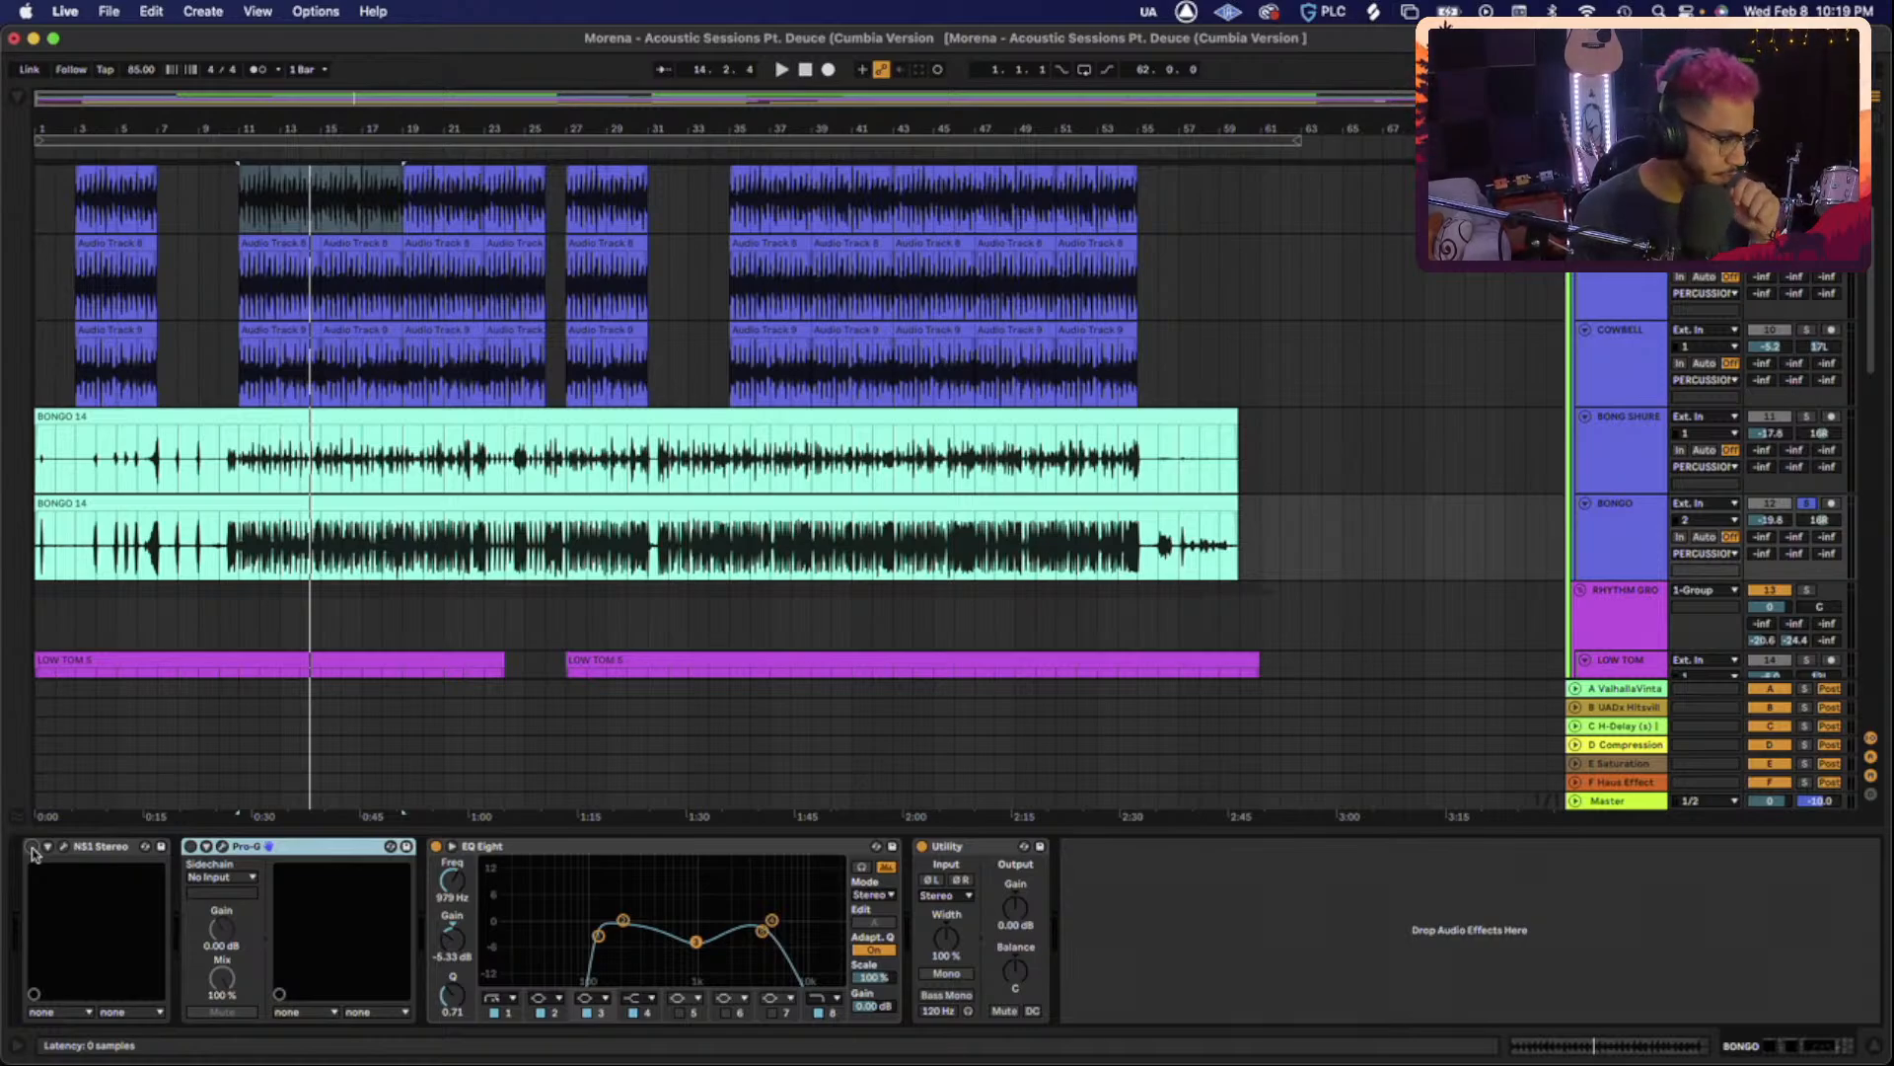
{"action": "left_click", "coordinate": [222, 538]}
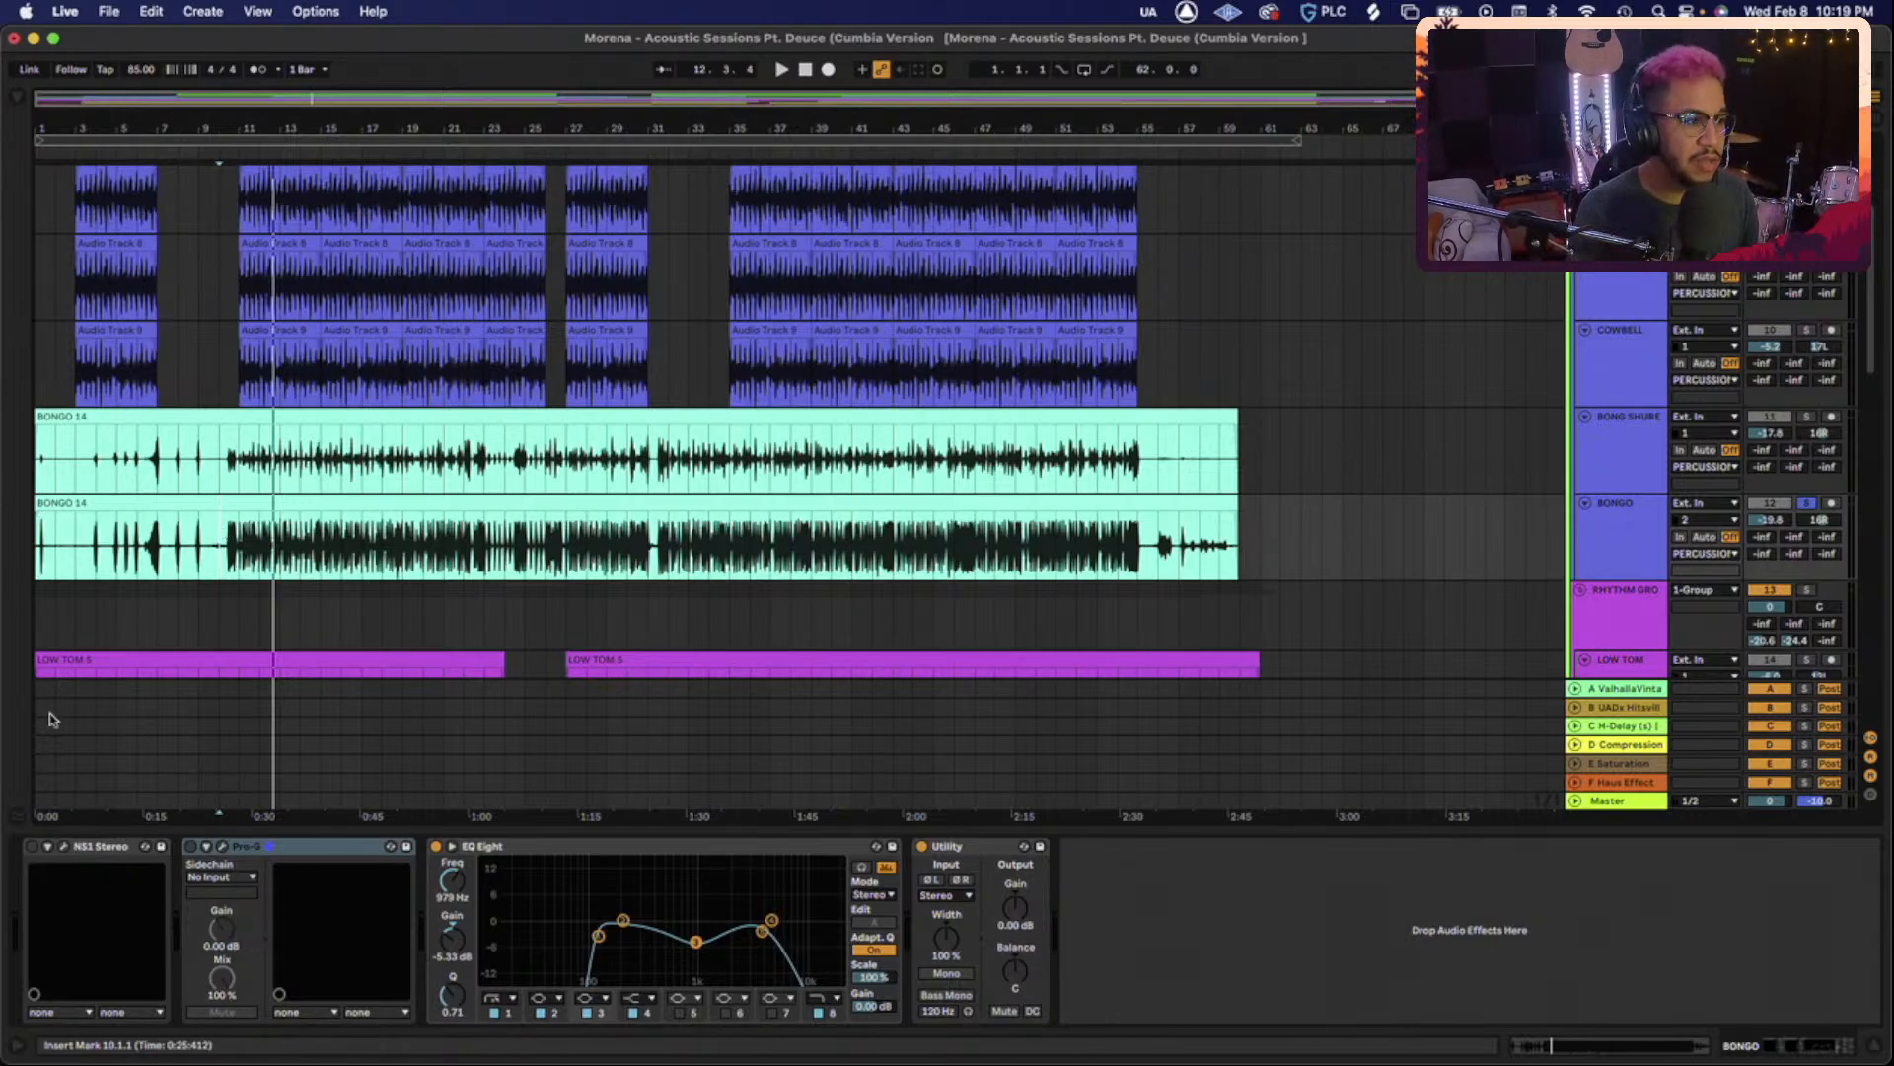
Turn NS1 Stereo back on for the BONGO track, open its interface, move it aside and play the track.
{"action": "left_click", "coordinate": [34, 847]}
{"action": "left_click", "coordinate": [63, 847]}
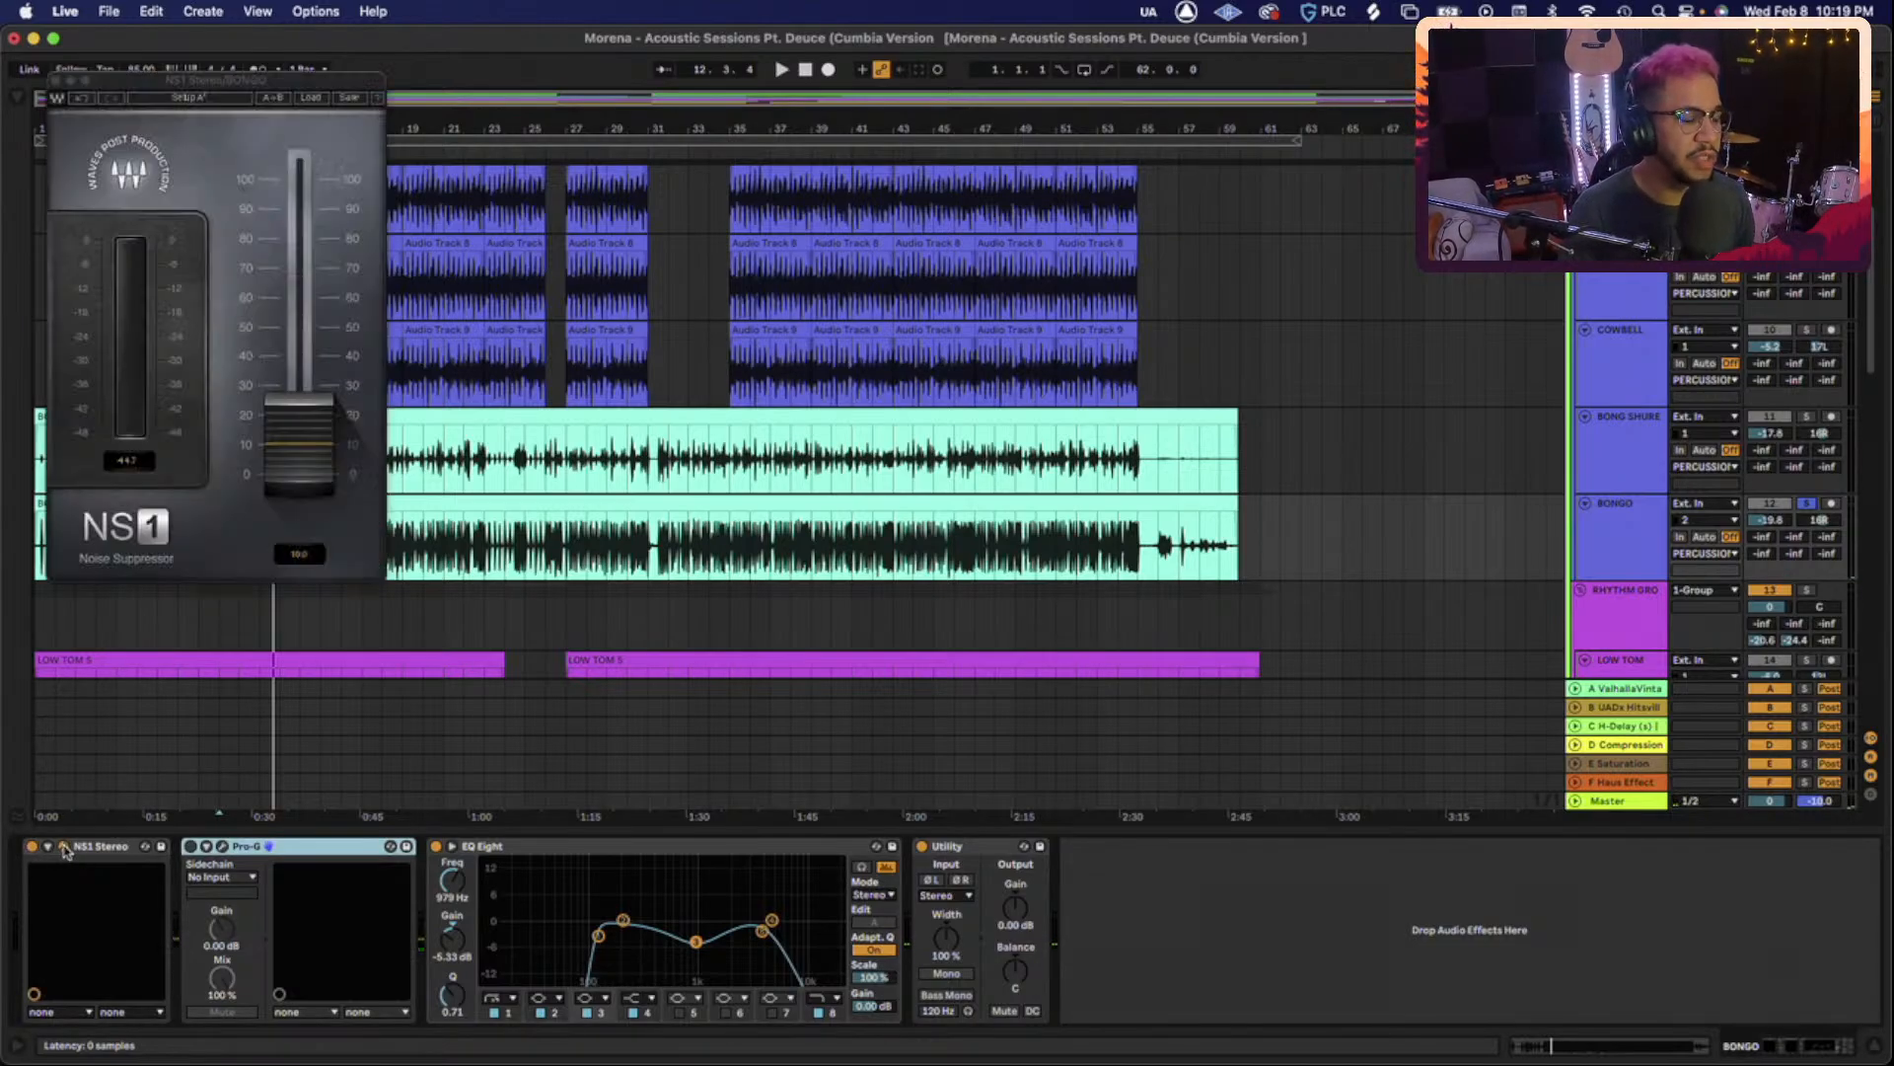
{"action": "left_click_drag", "start_coordinate": [236, 79], "coordinate": [1567, 198]}
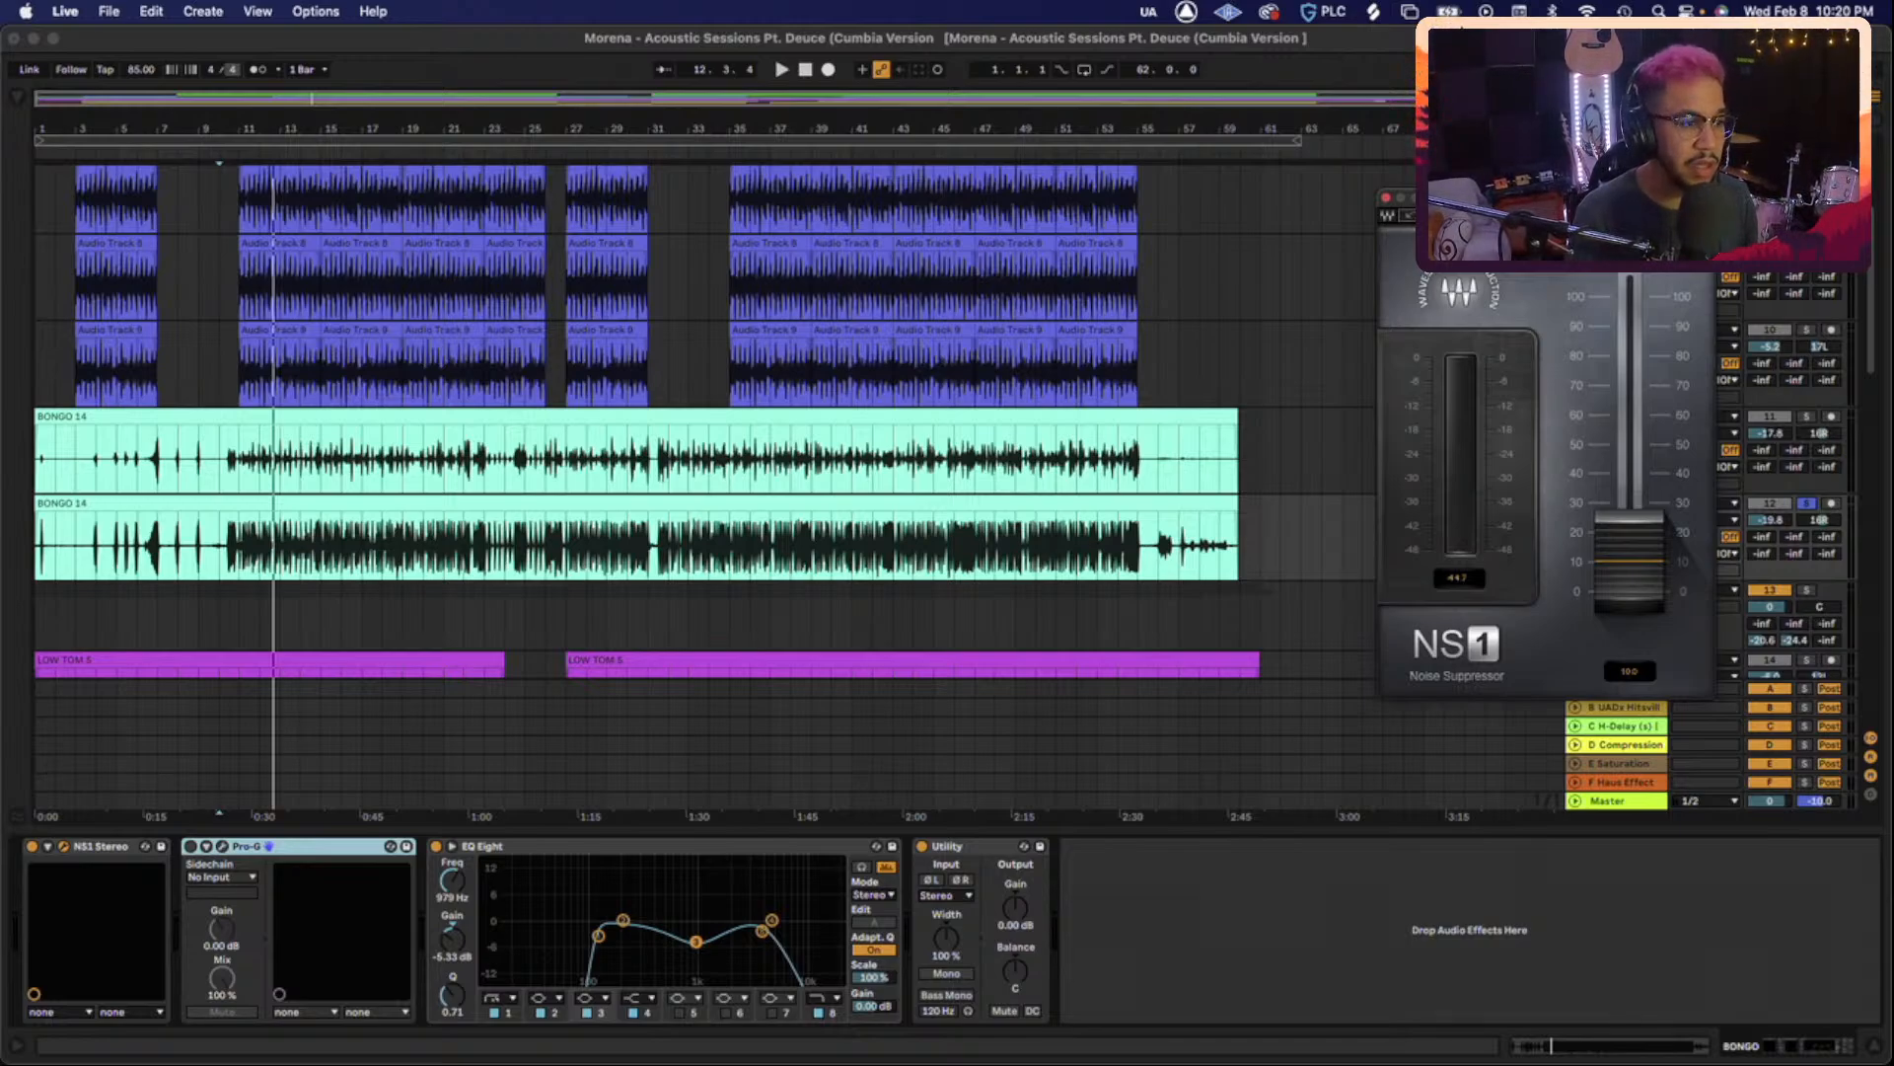
{"action": "key", "text": "space"}
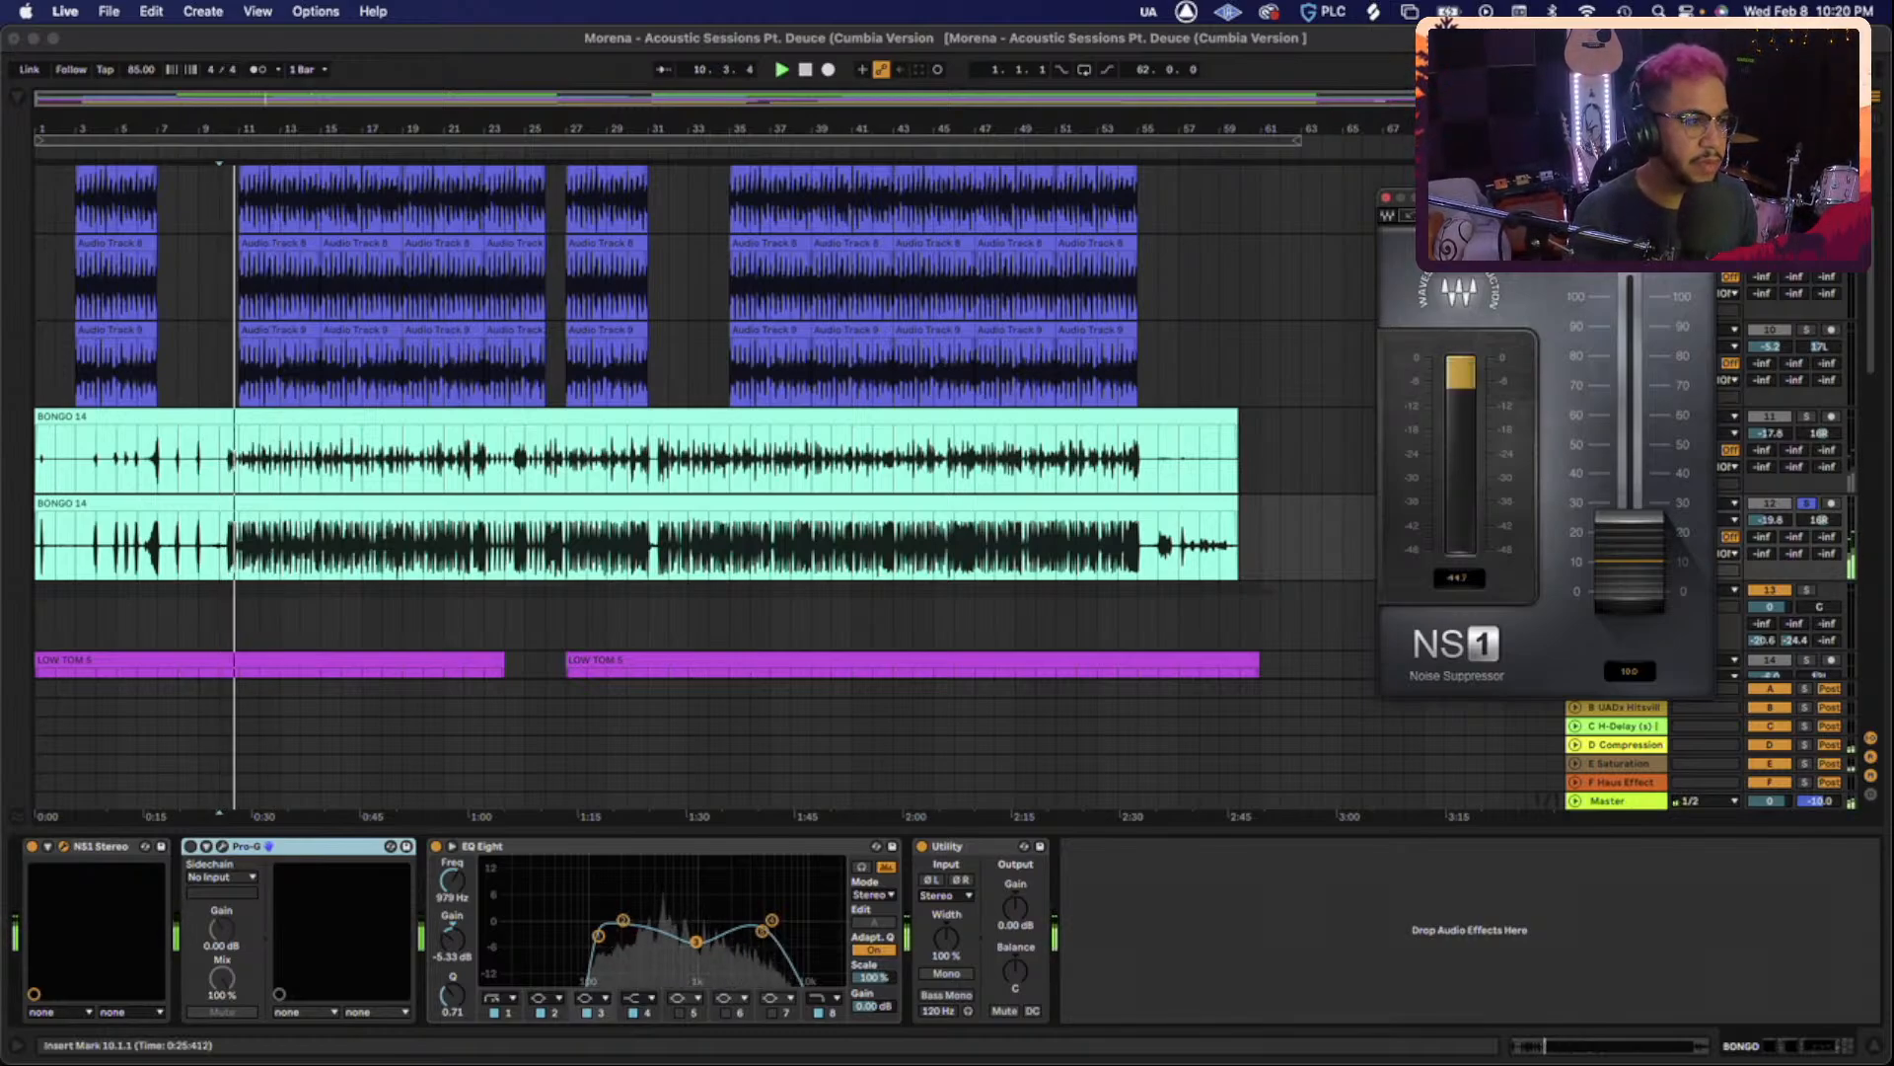
Play the bongo from bar 9 and compare the sound with NS1 Stereo bypassed and re-enabled.
{"action": "left_click", "coordinate": [204, 544]}
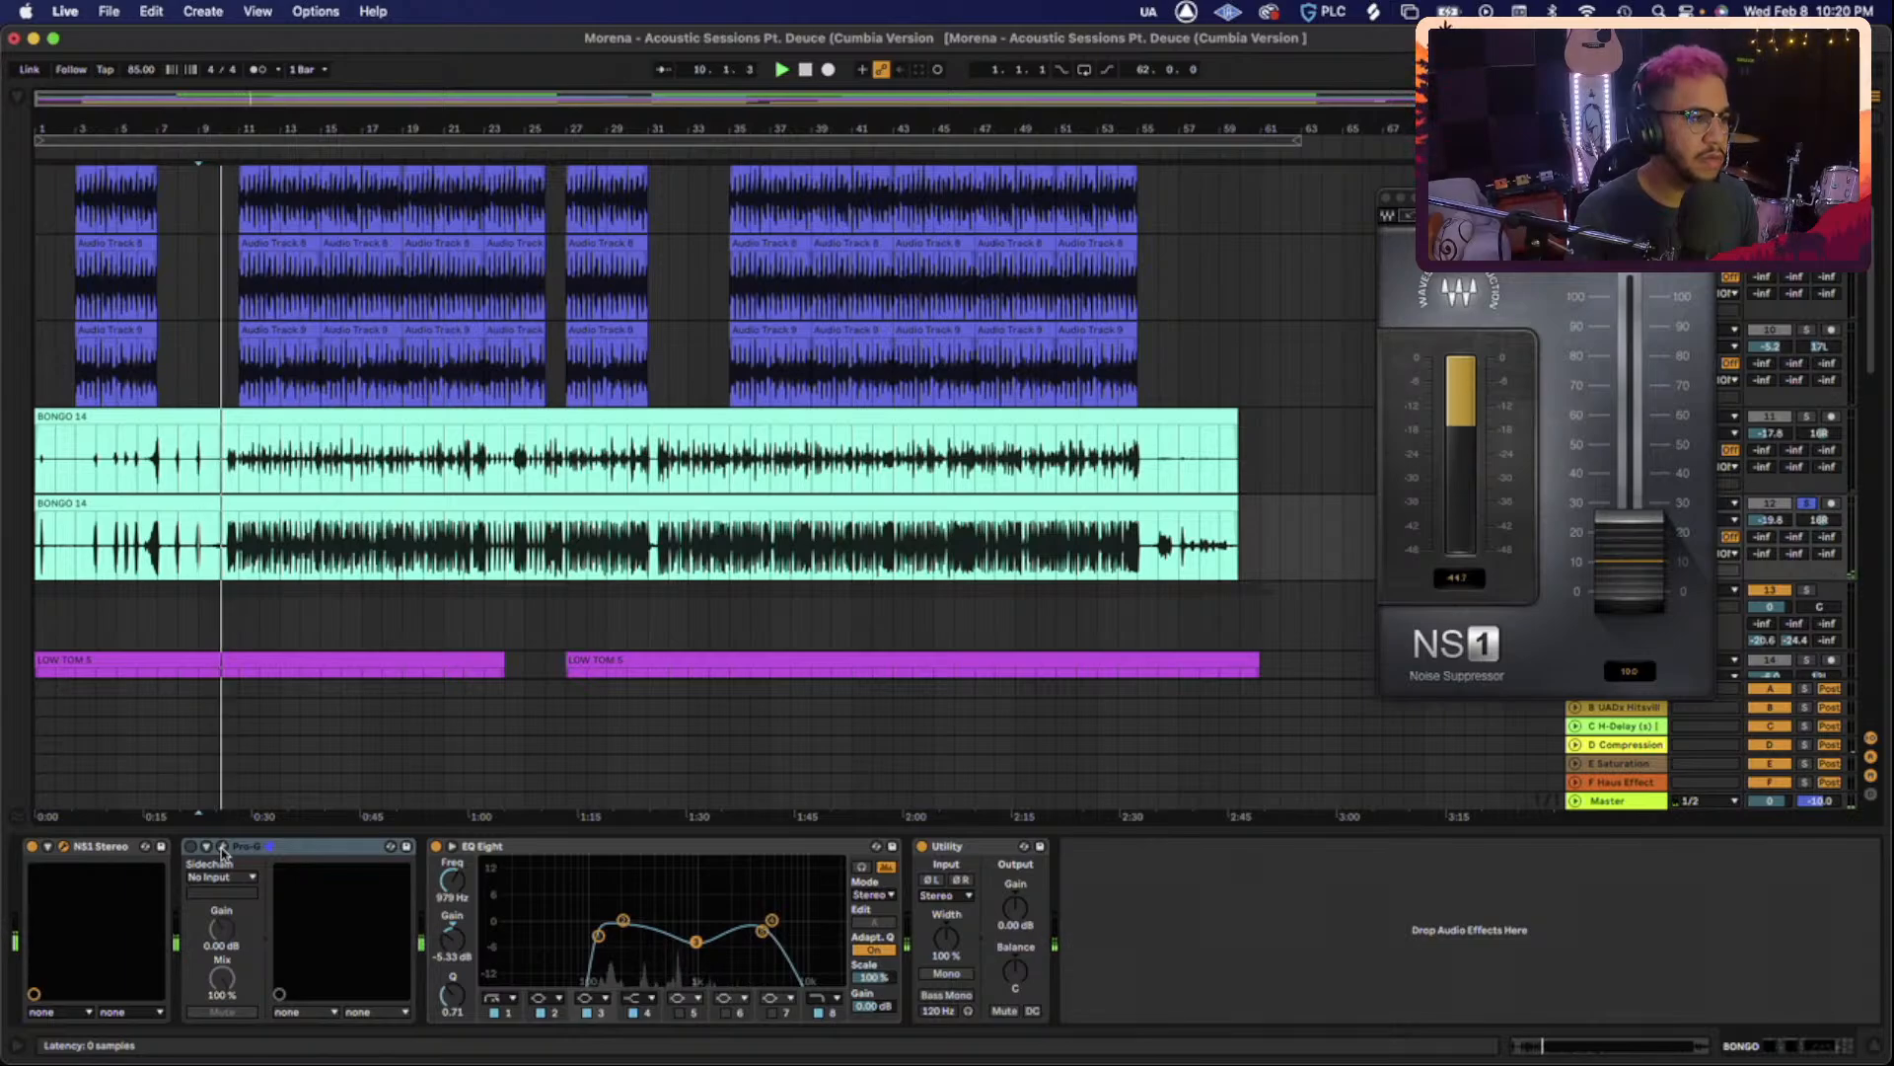
{"action": "key", "text": "space"}
{"action": "left_click", "coordinate": [31, 849]}
{"action": "key", "text": "space"}
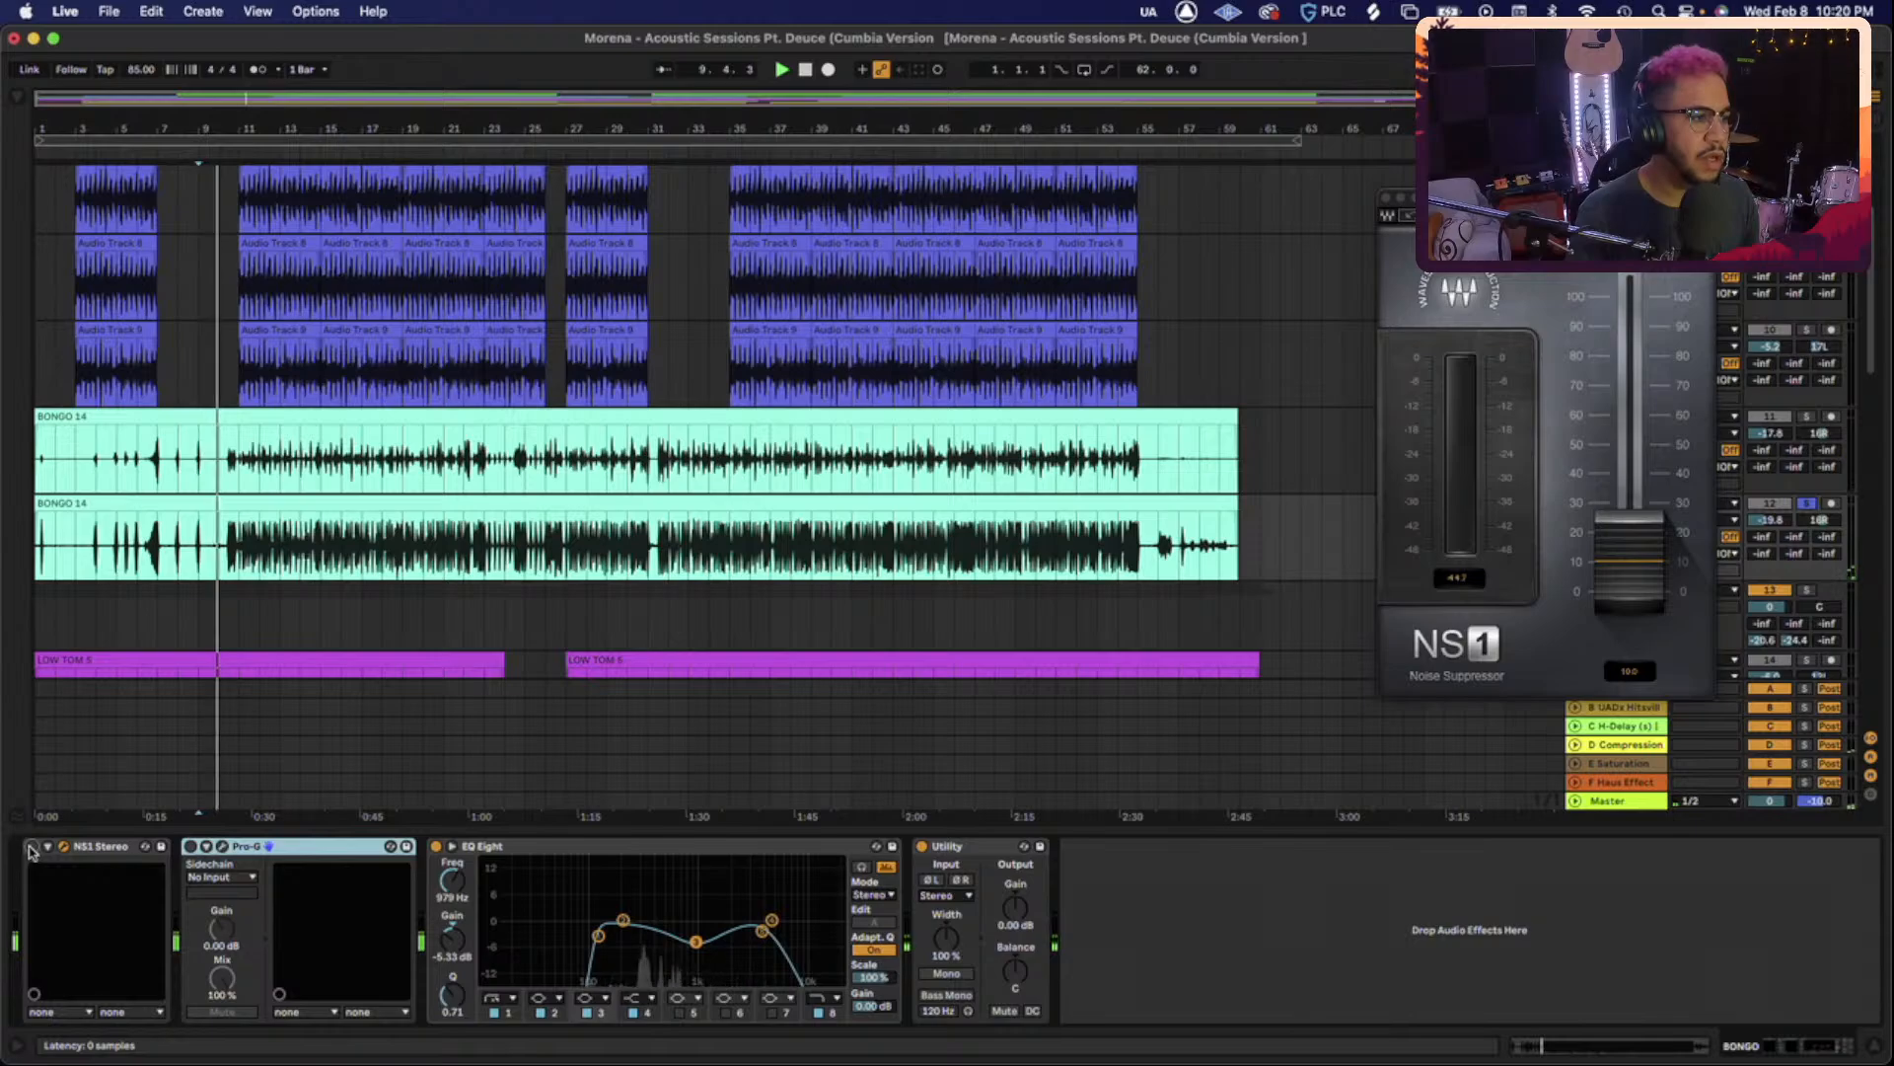
{"action": "left_click", "coordinate": [32, 848]}
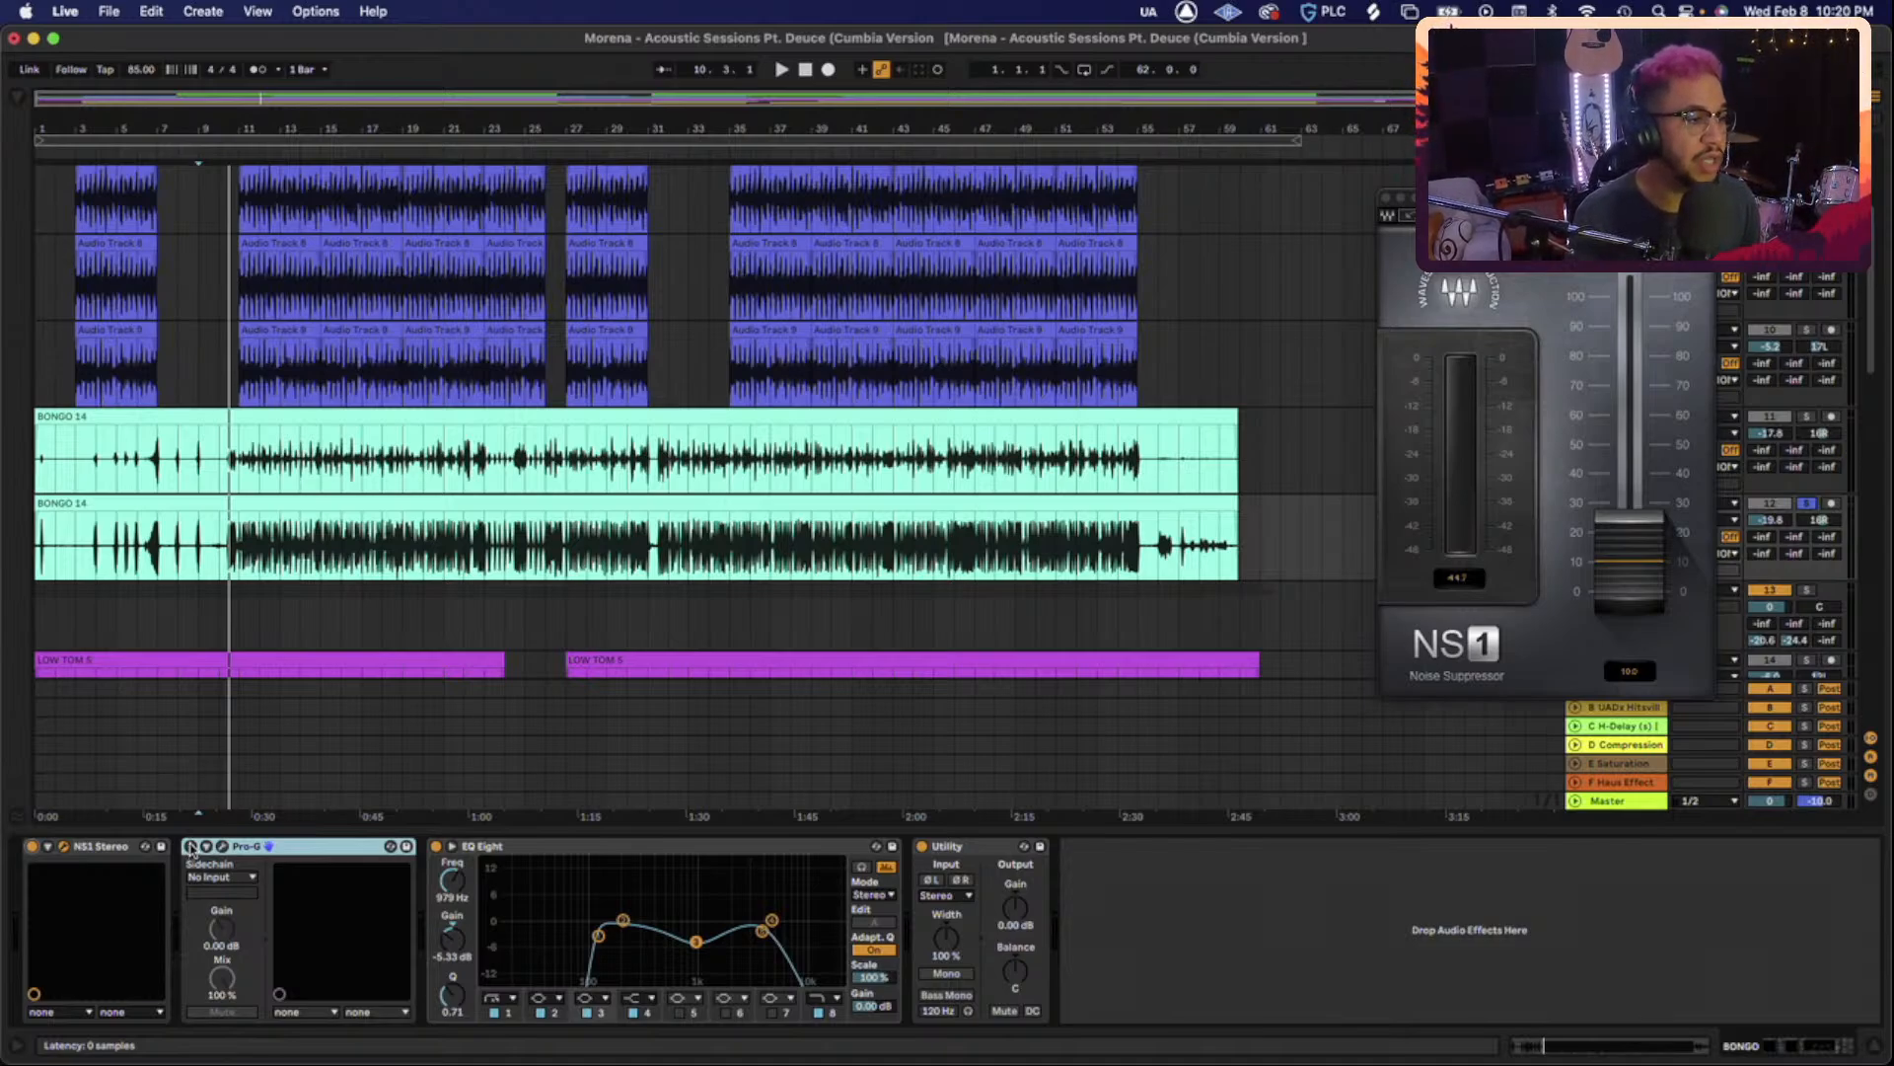
Enable Pro-G on the BONGO track, open its interface and set the gate threshold to -15.69 dB.
{"action": "left_click", "coordinate": [191, 846]}
{"action": "key", "text": "space"}
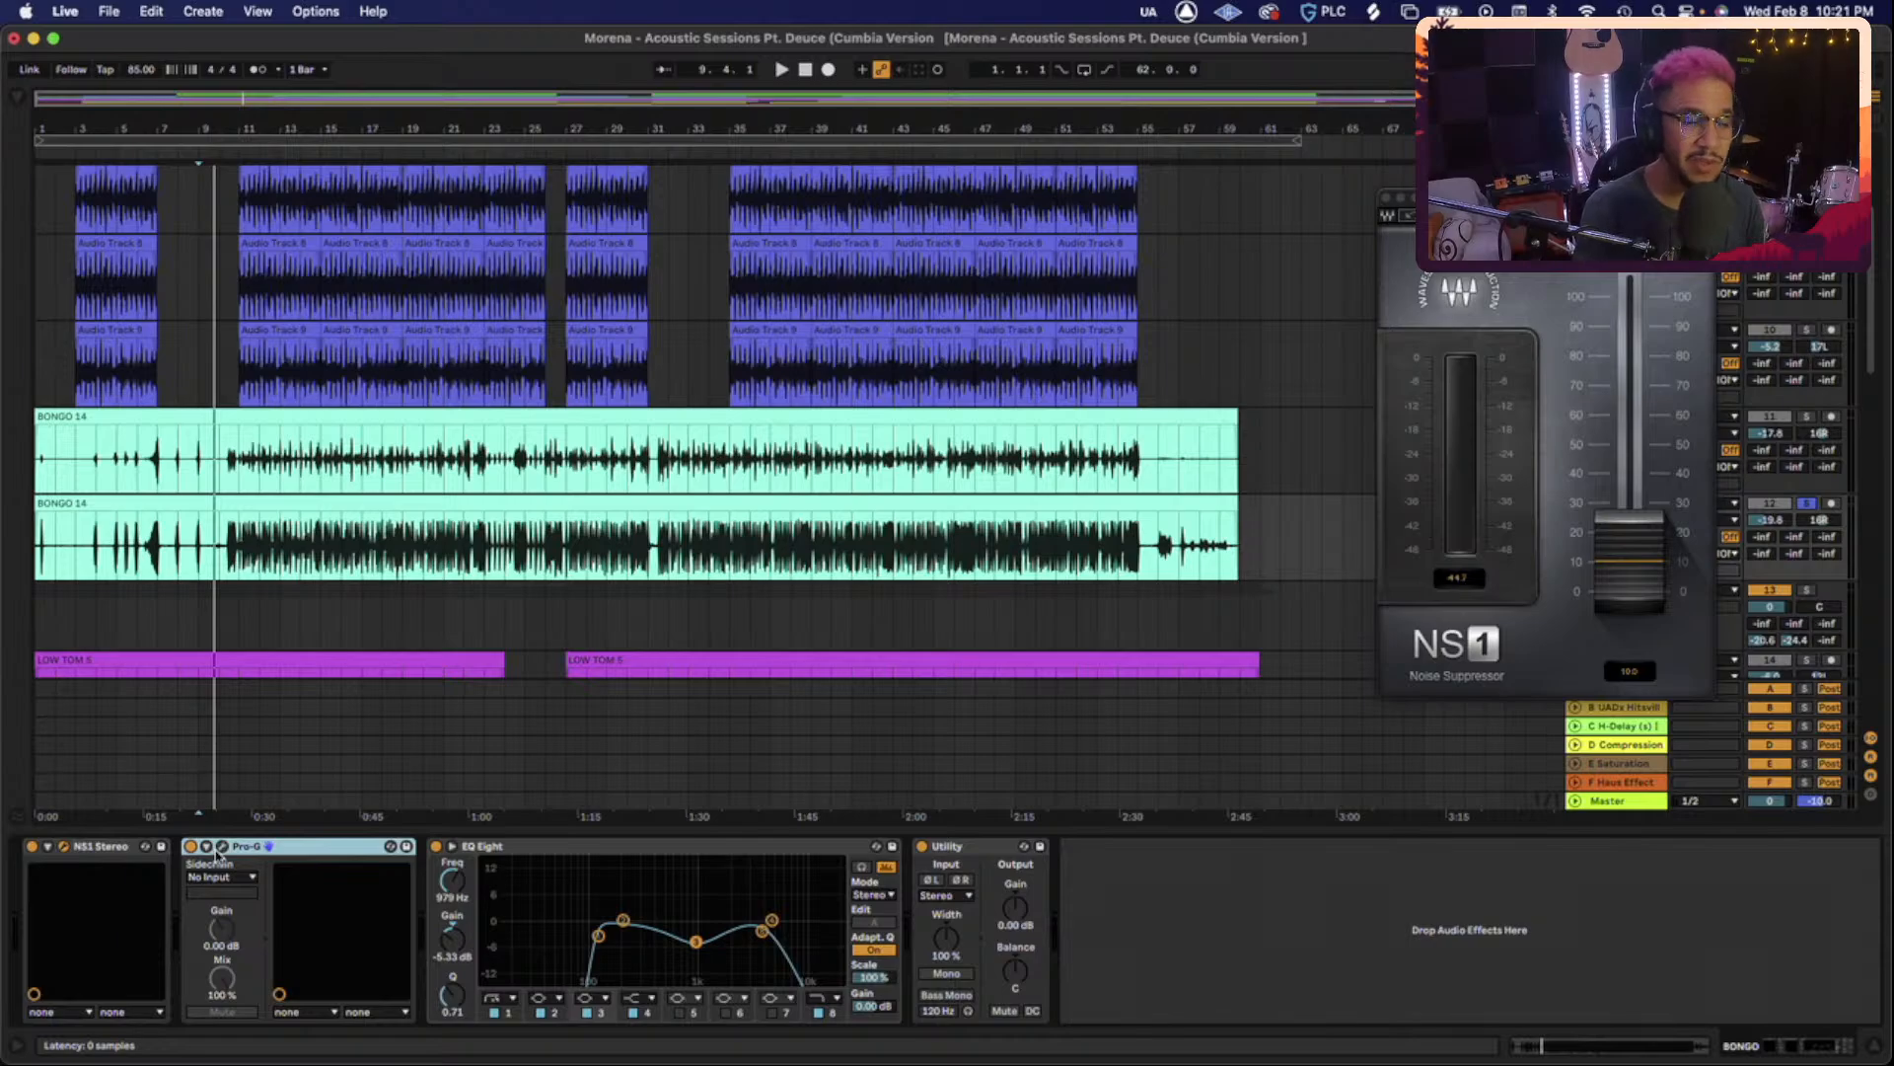
{"action": "left_click", "coordinate": [222, 847]}
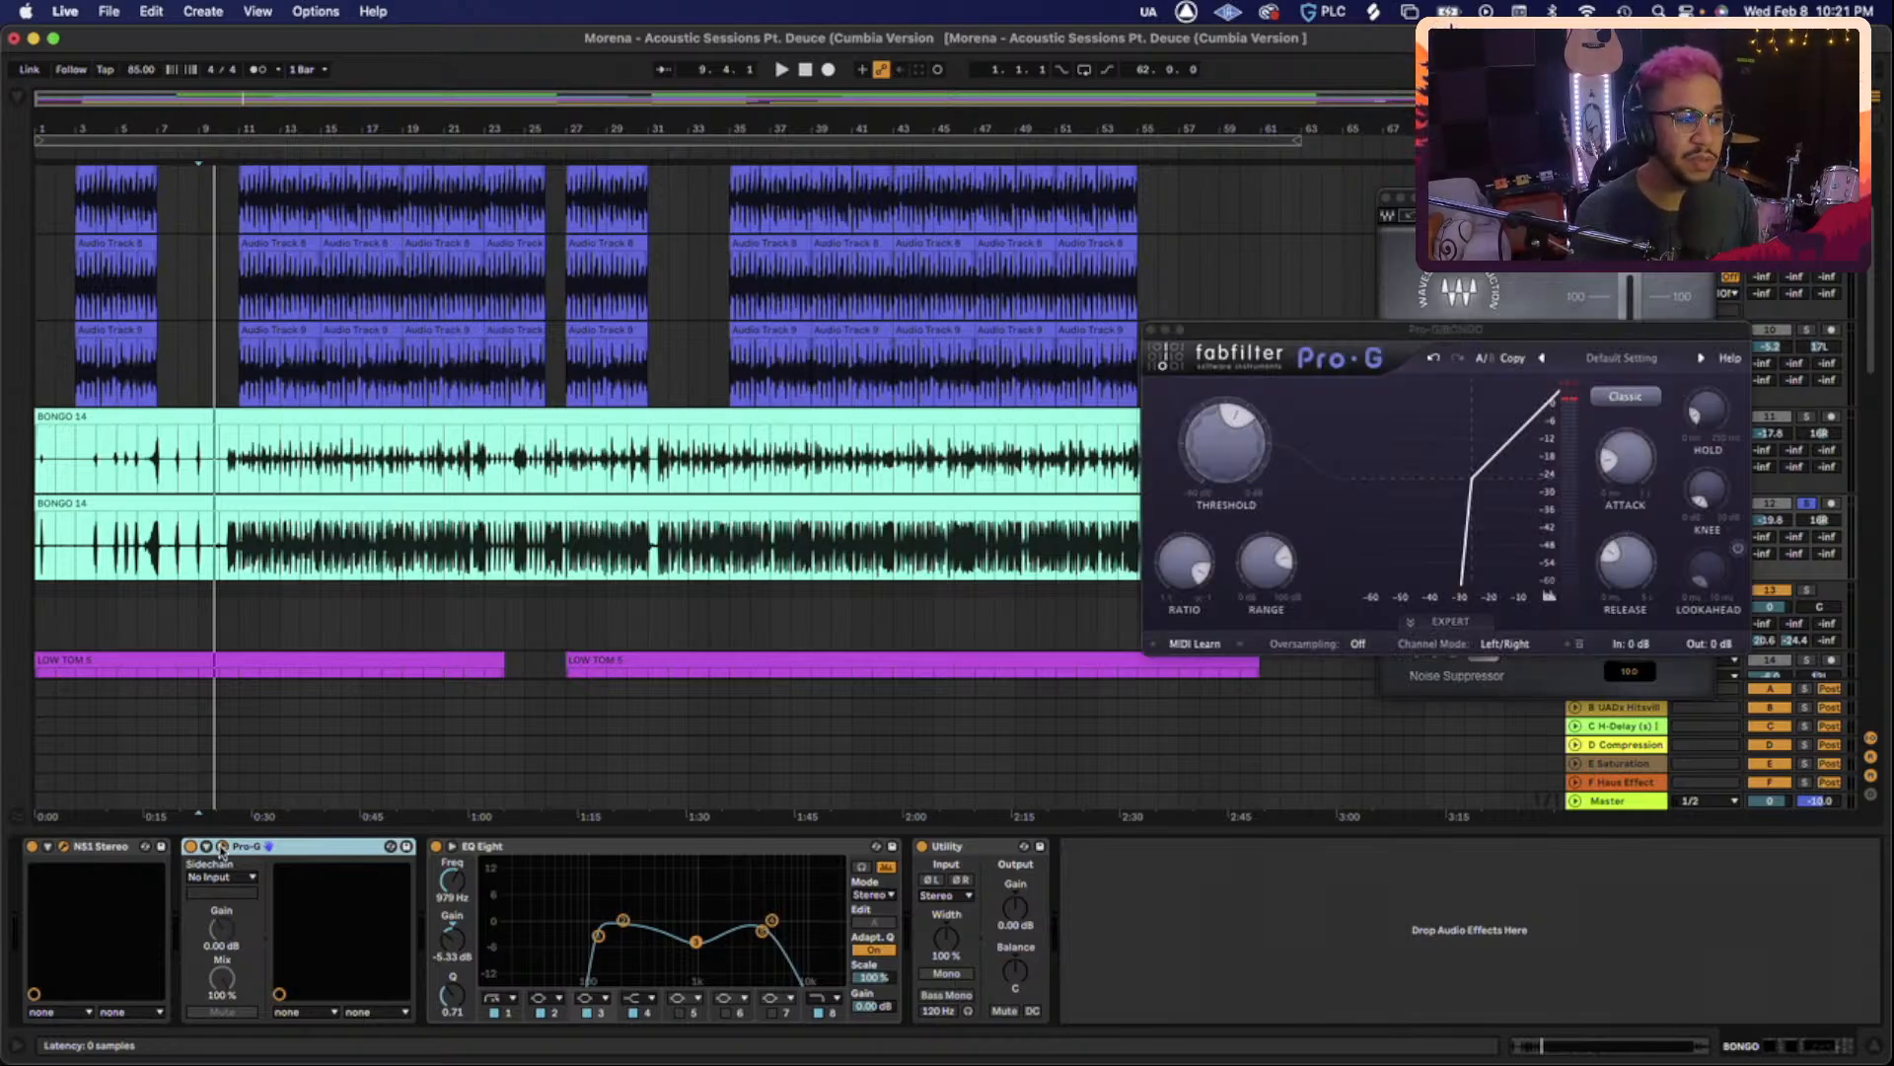
{"action": "left_click_drag", "start_coordinate": [1234, 459], "coordinate": [1235, 422]}
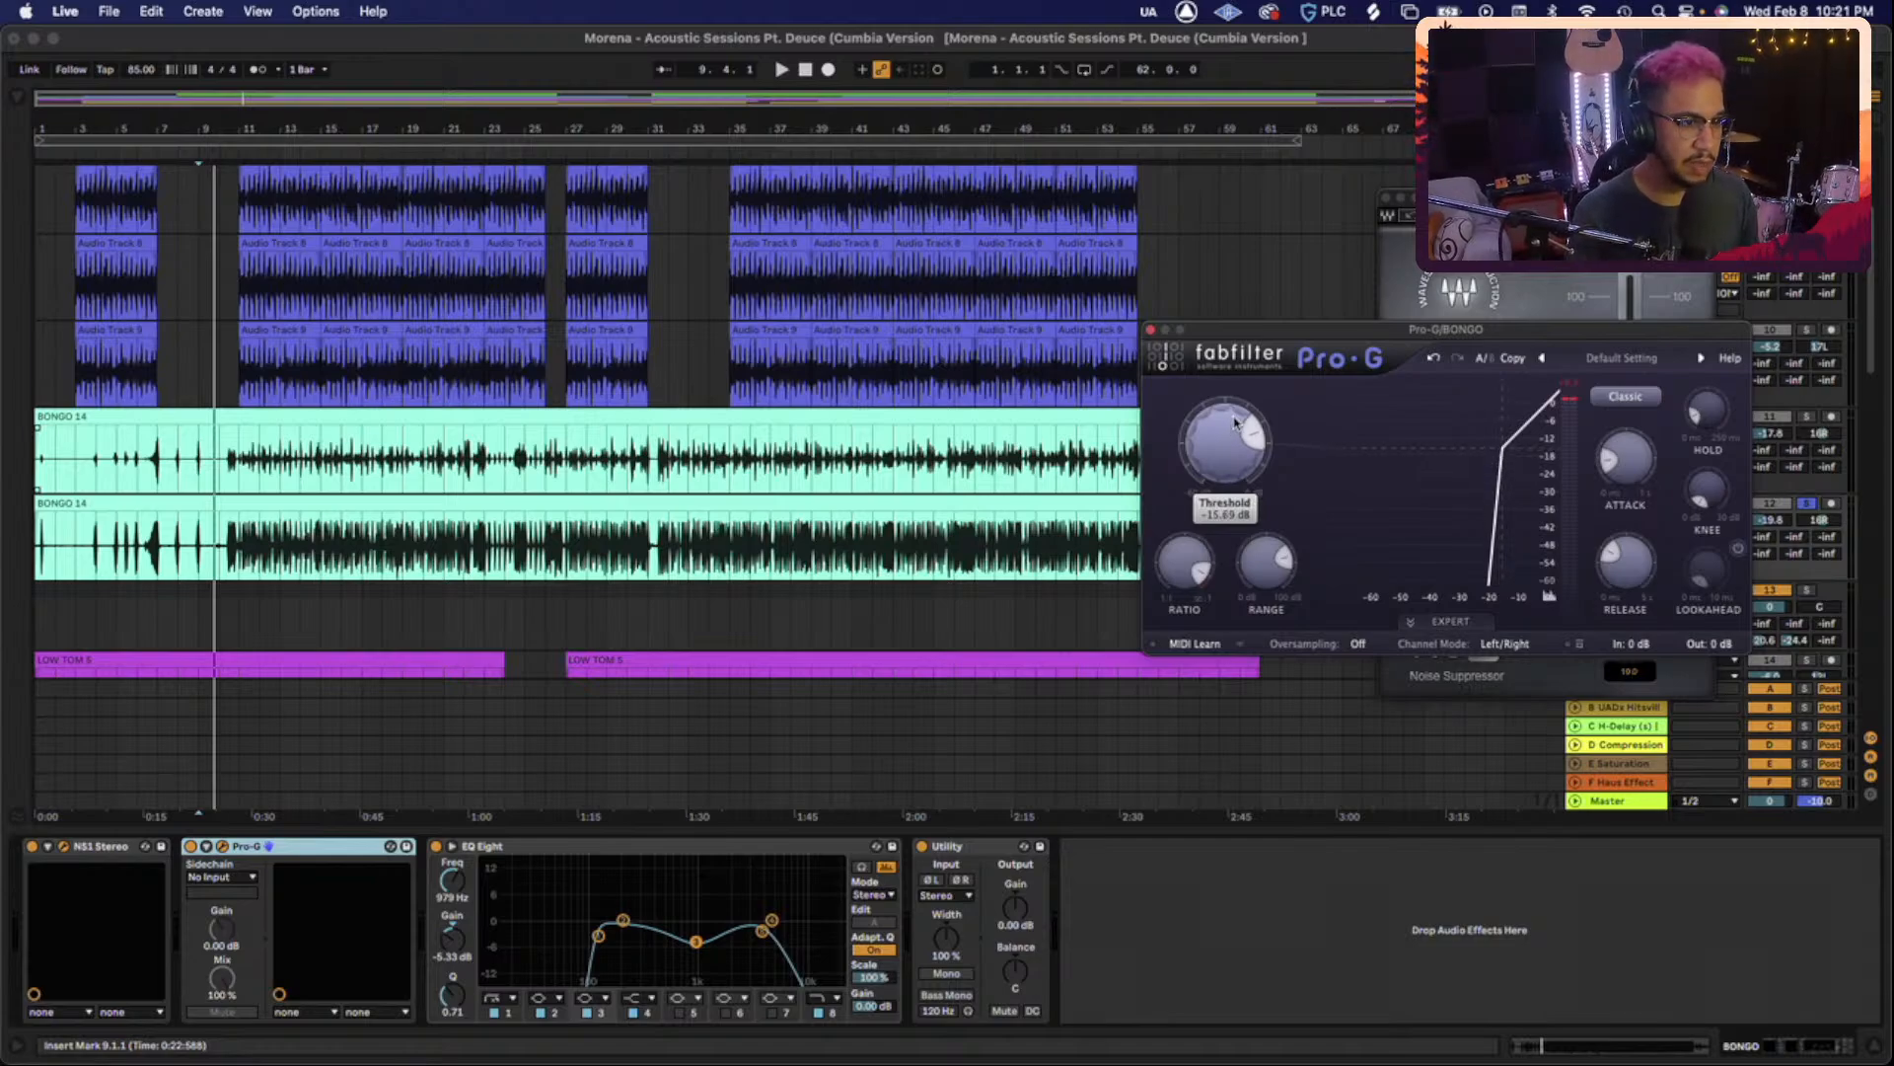
Audition the gated bongo, close the NS1 window and lower the Pro-G threshold.
{"action": "key", "text": "space"}
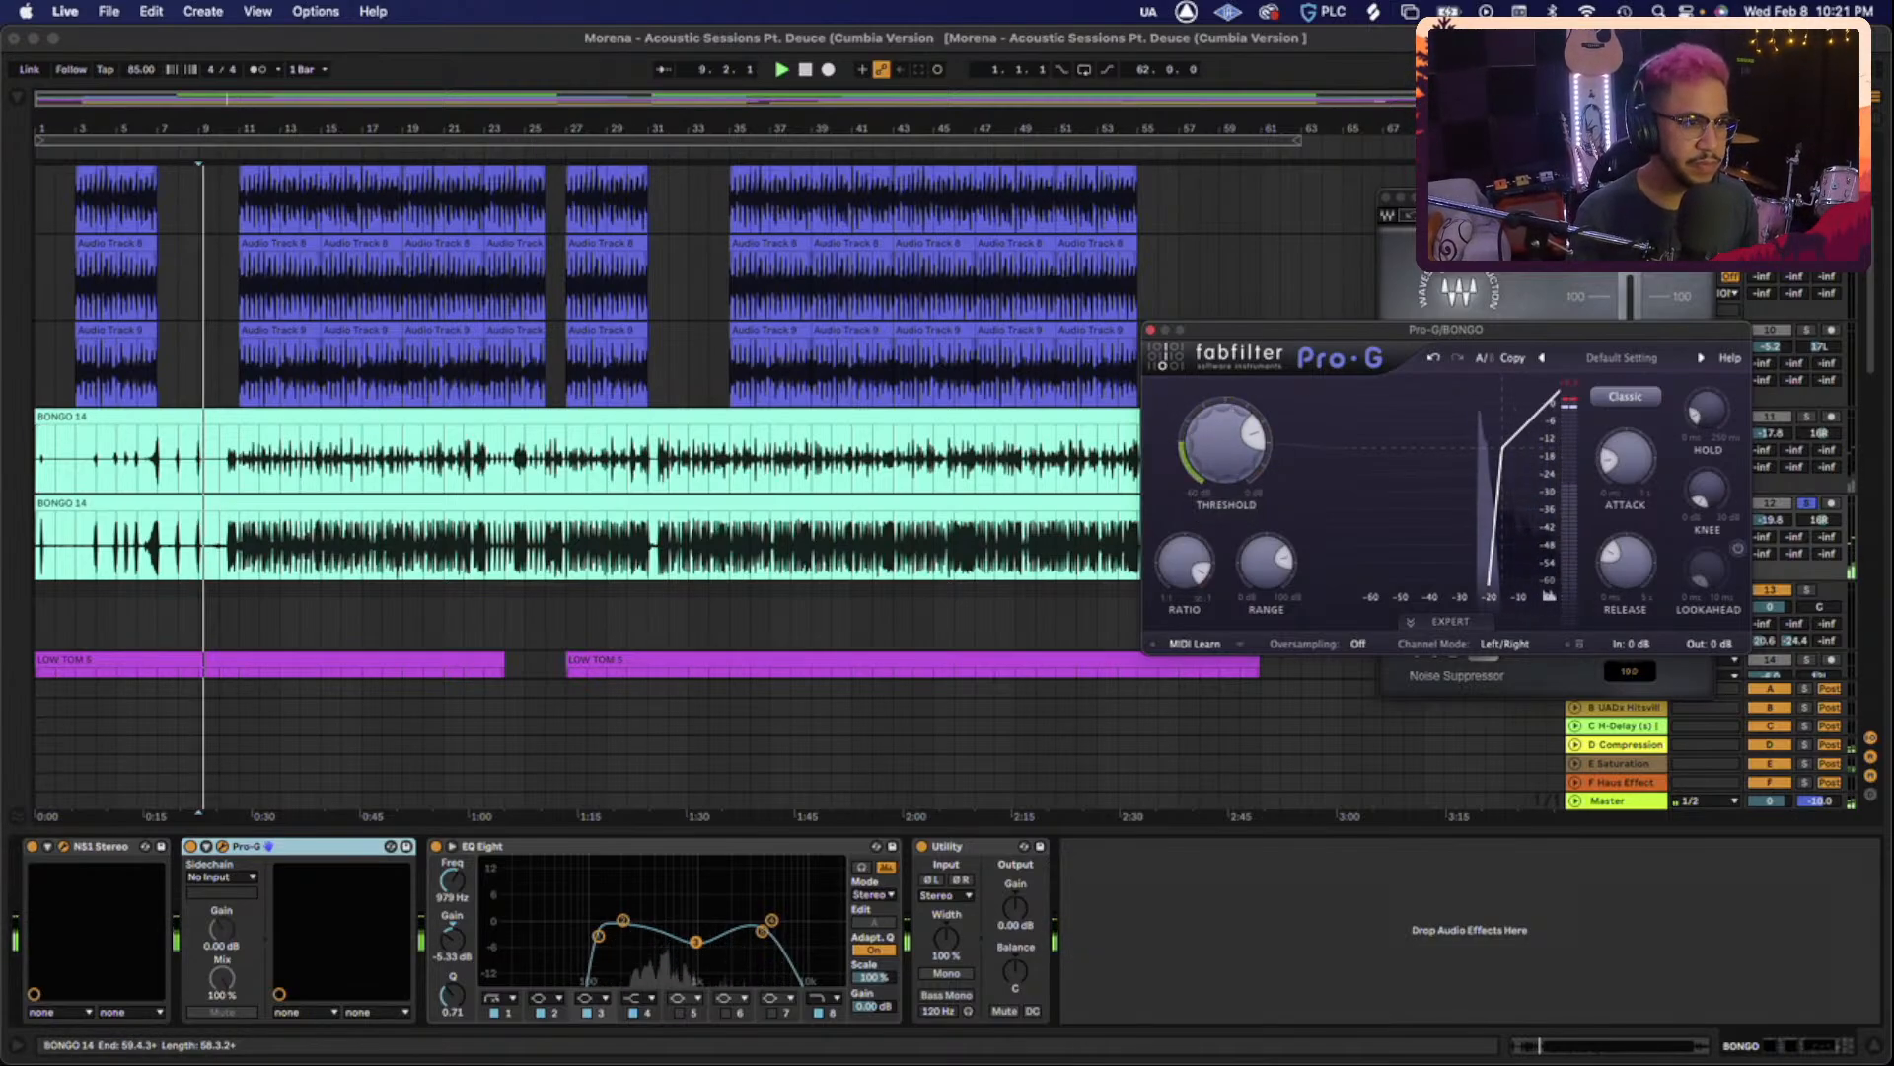
{"action": "left_click", "coordinate": [1387, 197]}
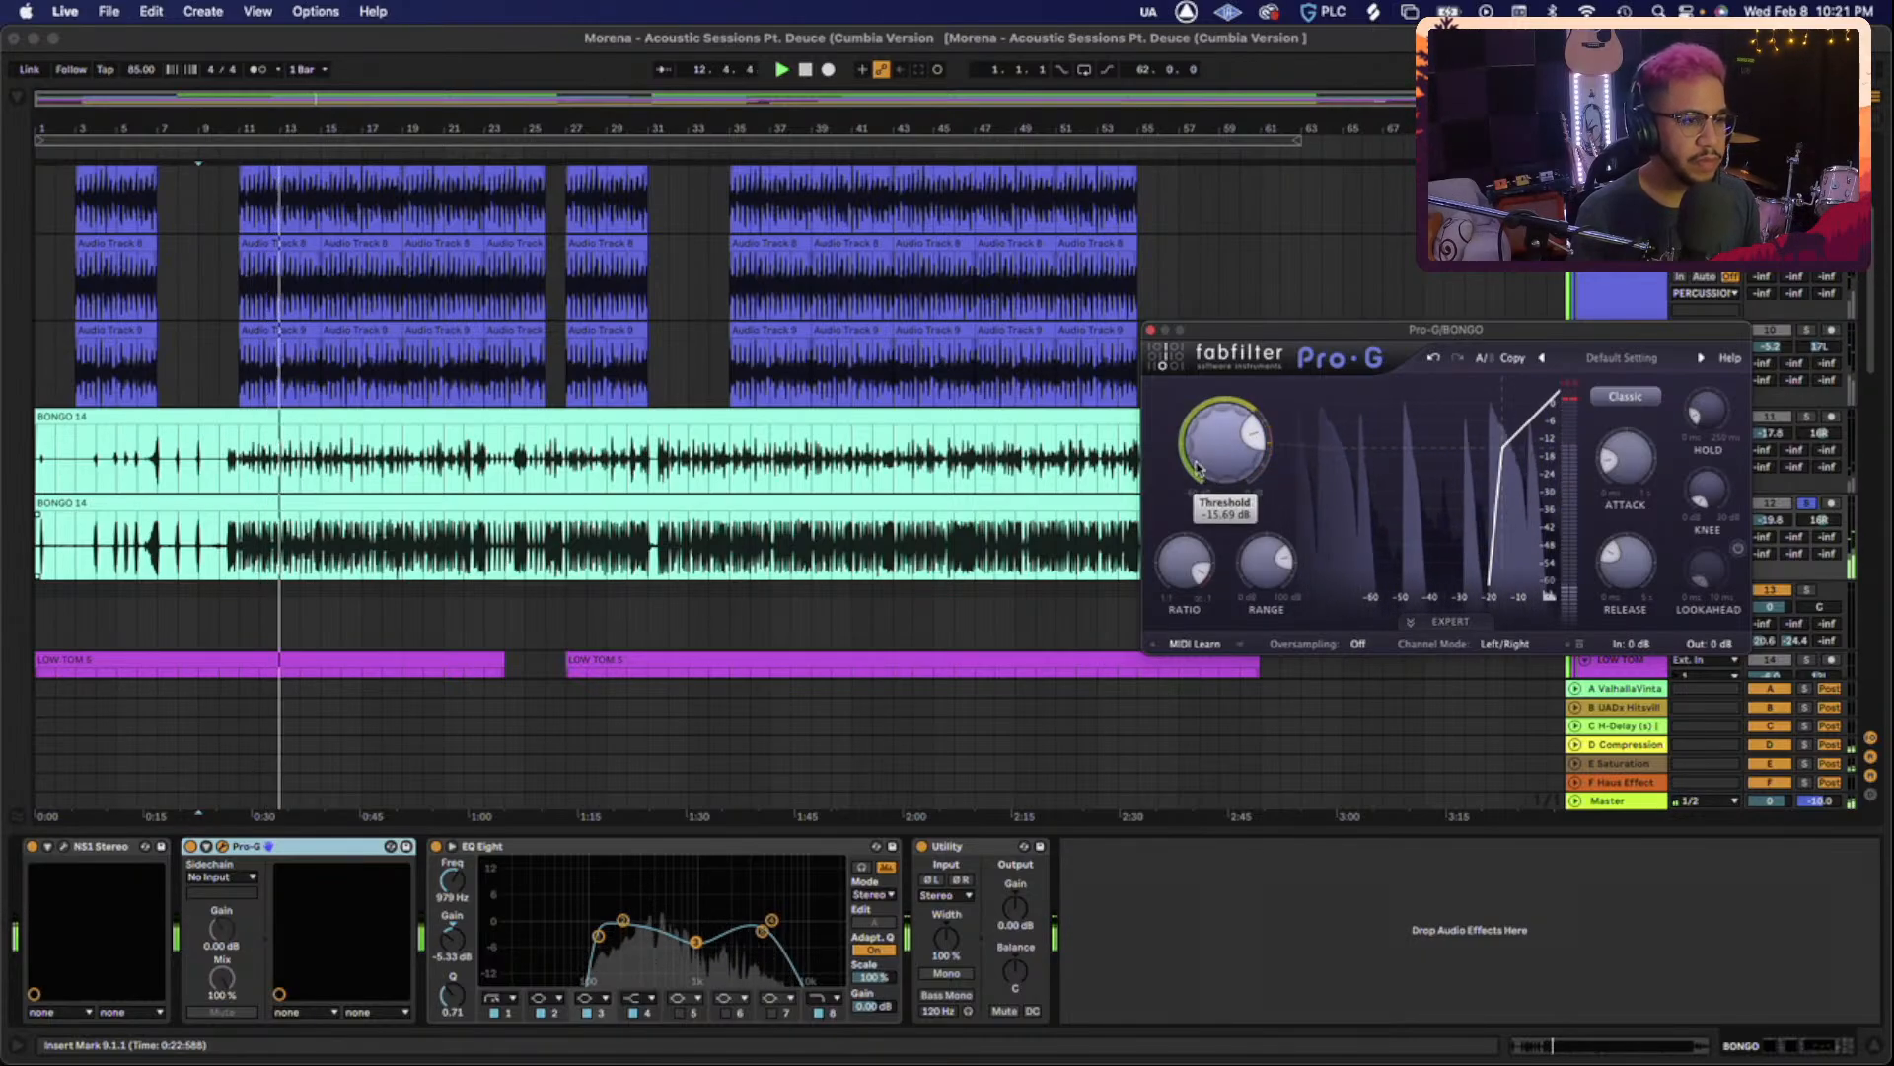
{"action": "mouse_move", "coordinate": [1197, 469]}
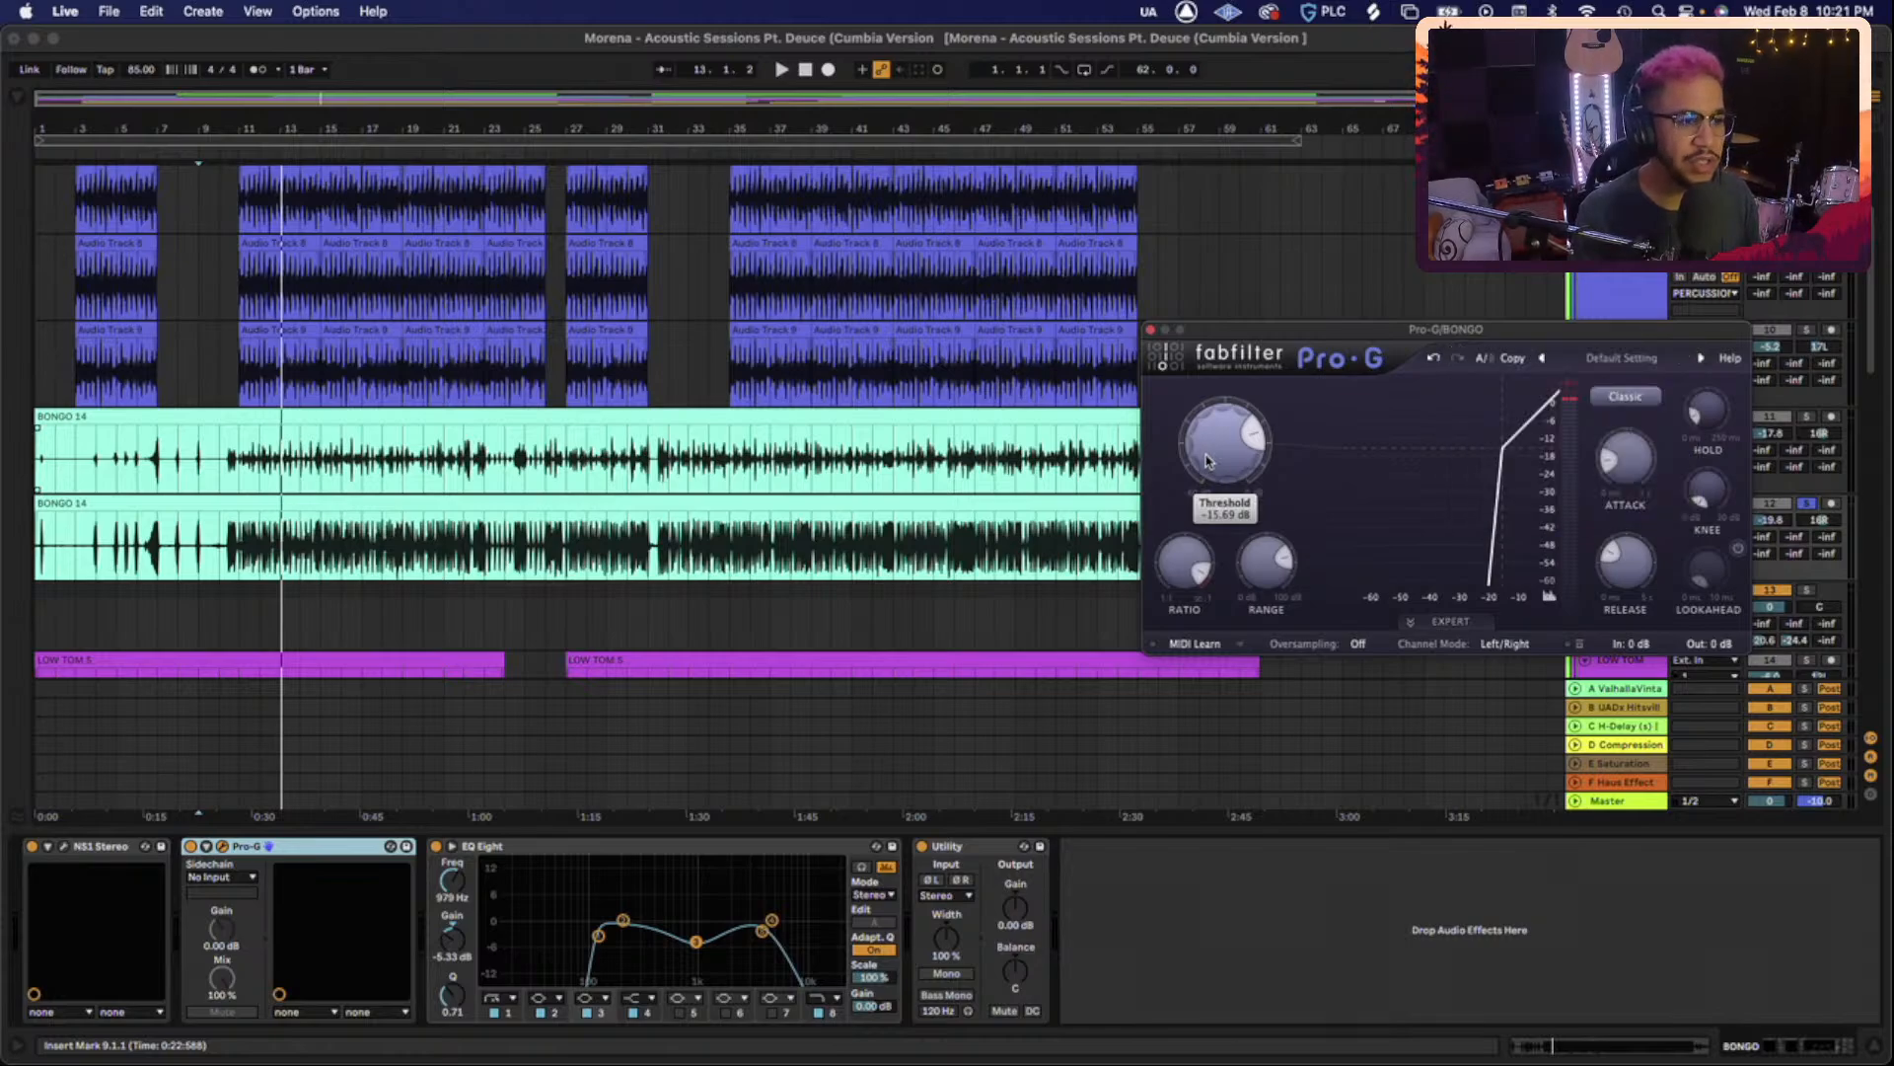
{"action": "key", "text": "space"}
{"action": "left_click_drag", "start_coordinate": [1205, 476], "coordinate": [1198, 520]}
{"action": "key", "text": "space"}
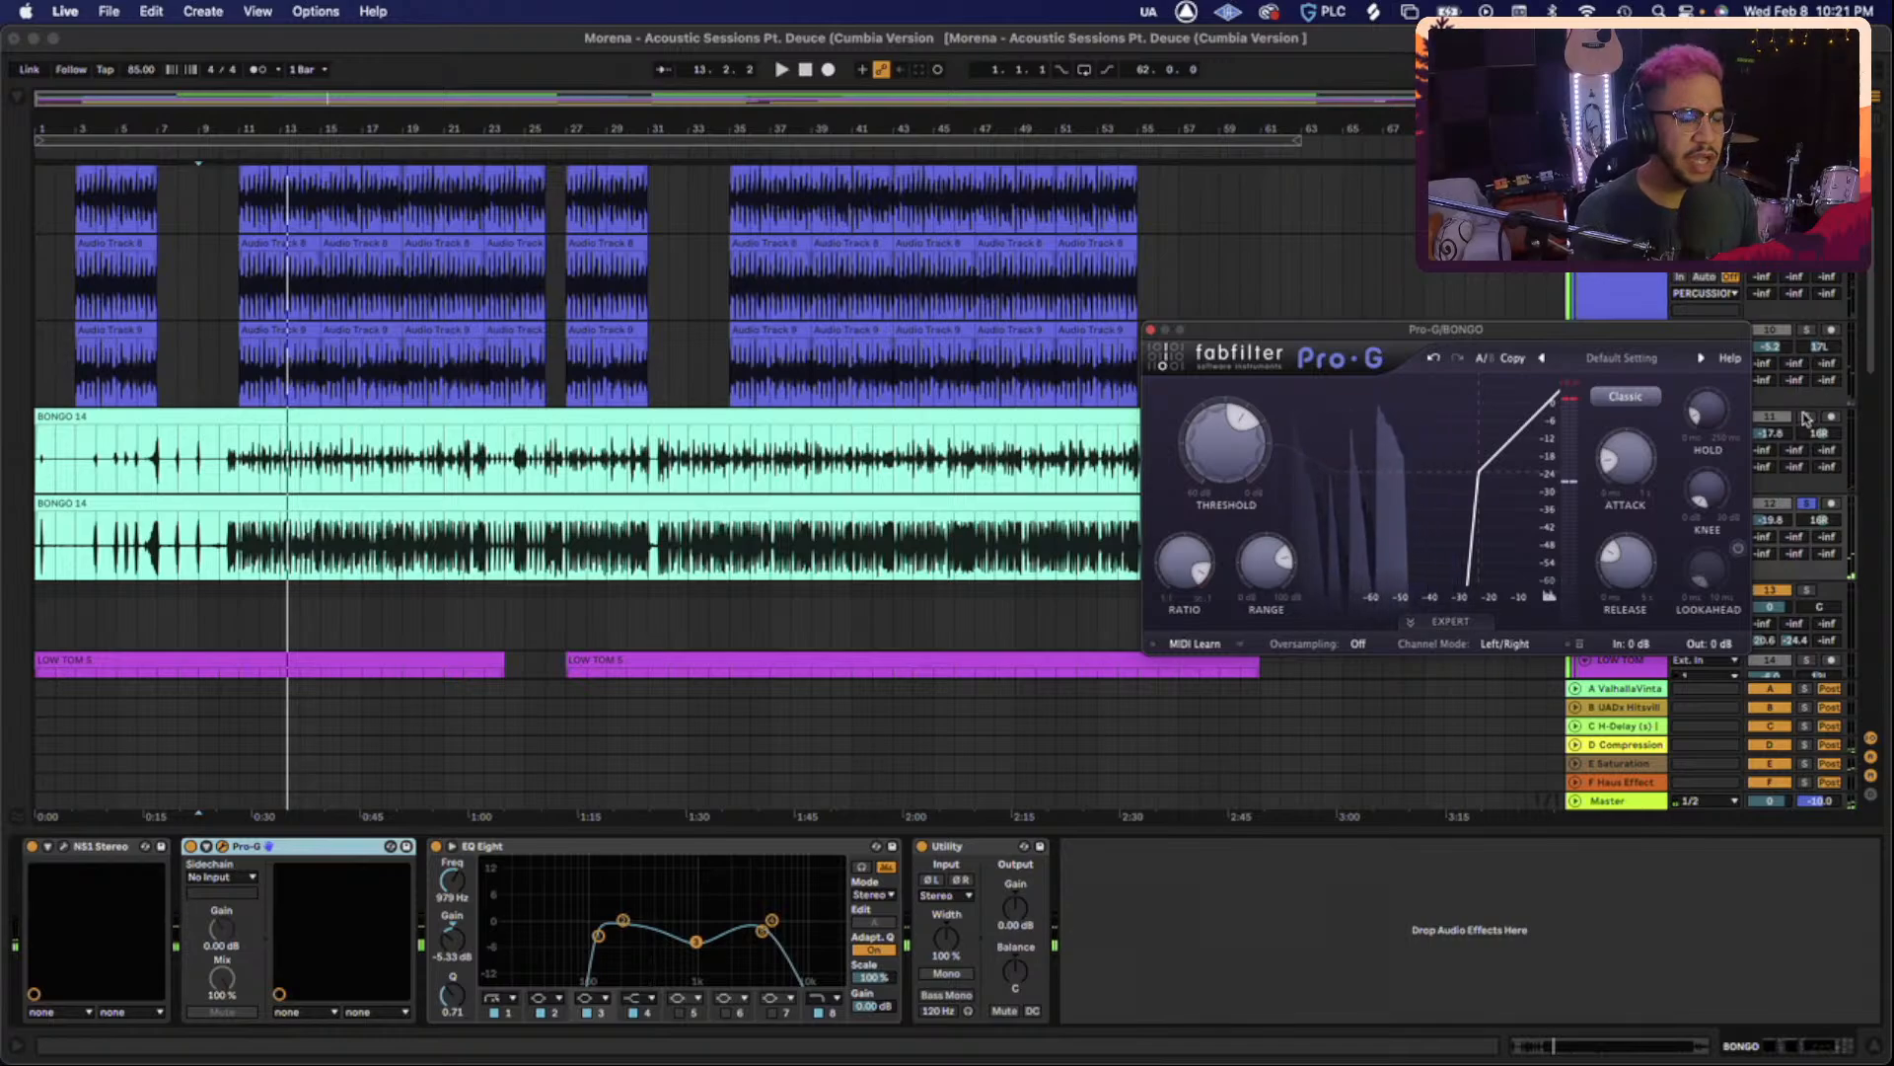
Solo BONG SHURE B52 together with BONGO and play both mics from bar 9 and again from bar 11.
{"action": "left_click", "coordinate": [205, 463]}
{"action": "key", "text": "space"}
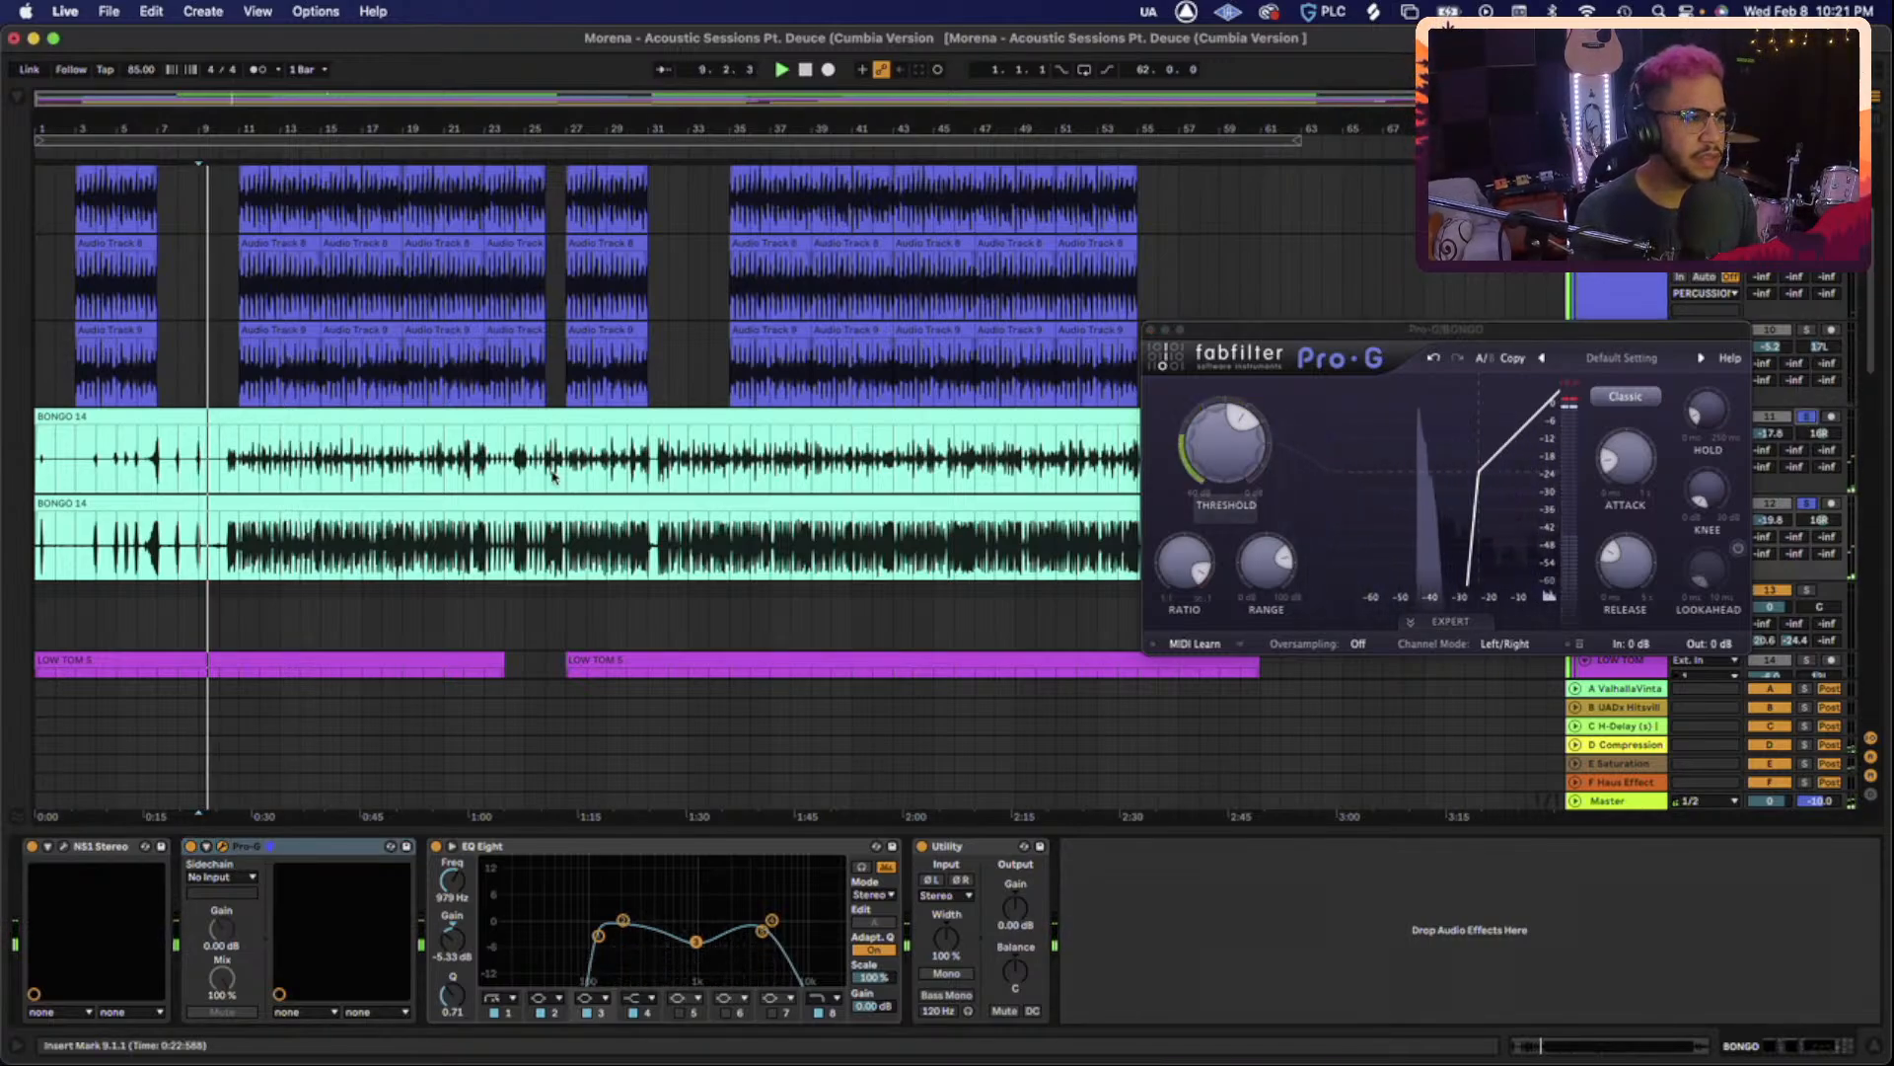
{"action": "left_click", "coordinate": [241, 472]}
{"action": "key", "text": "space"}
{"action": "key", "text": "space"}
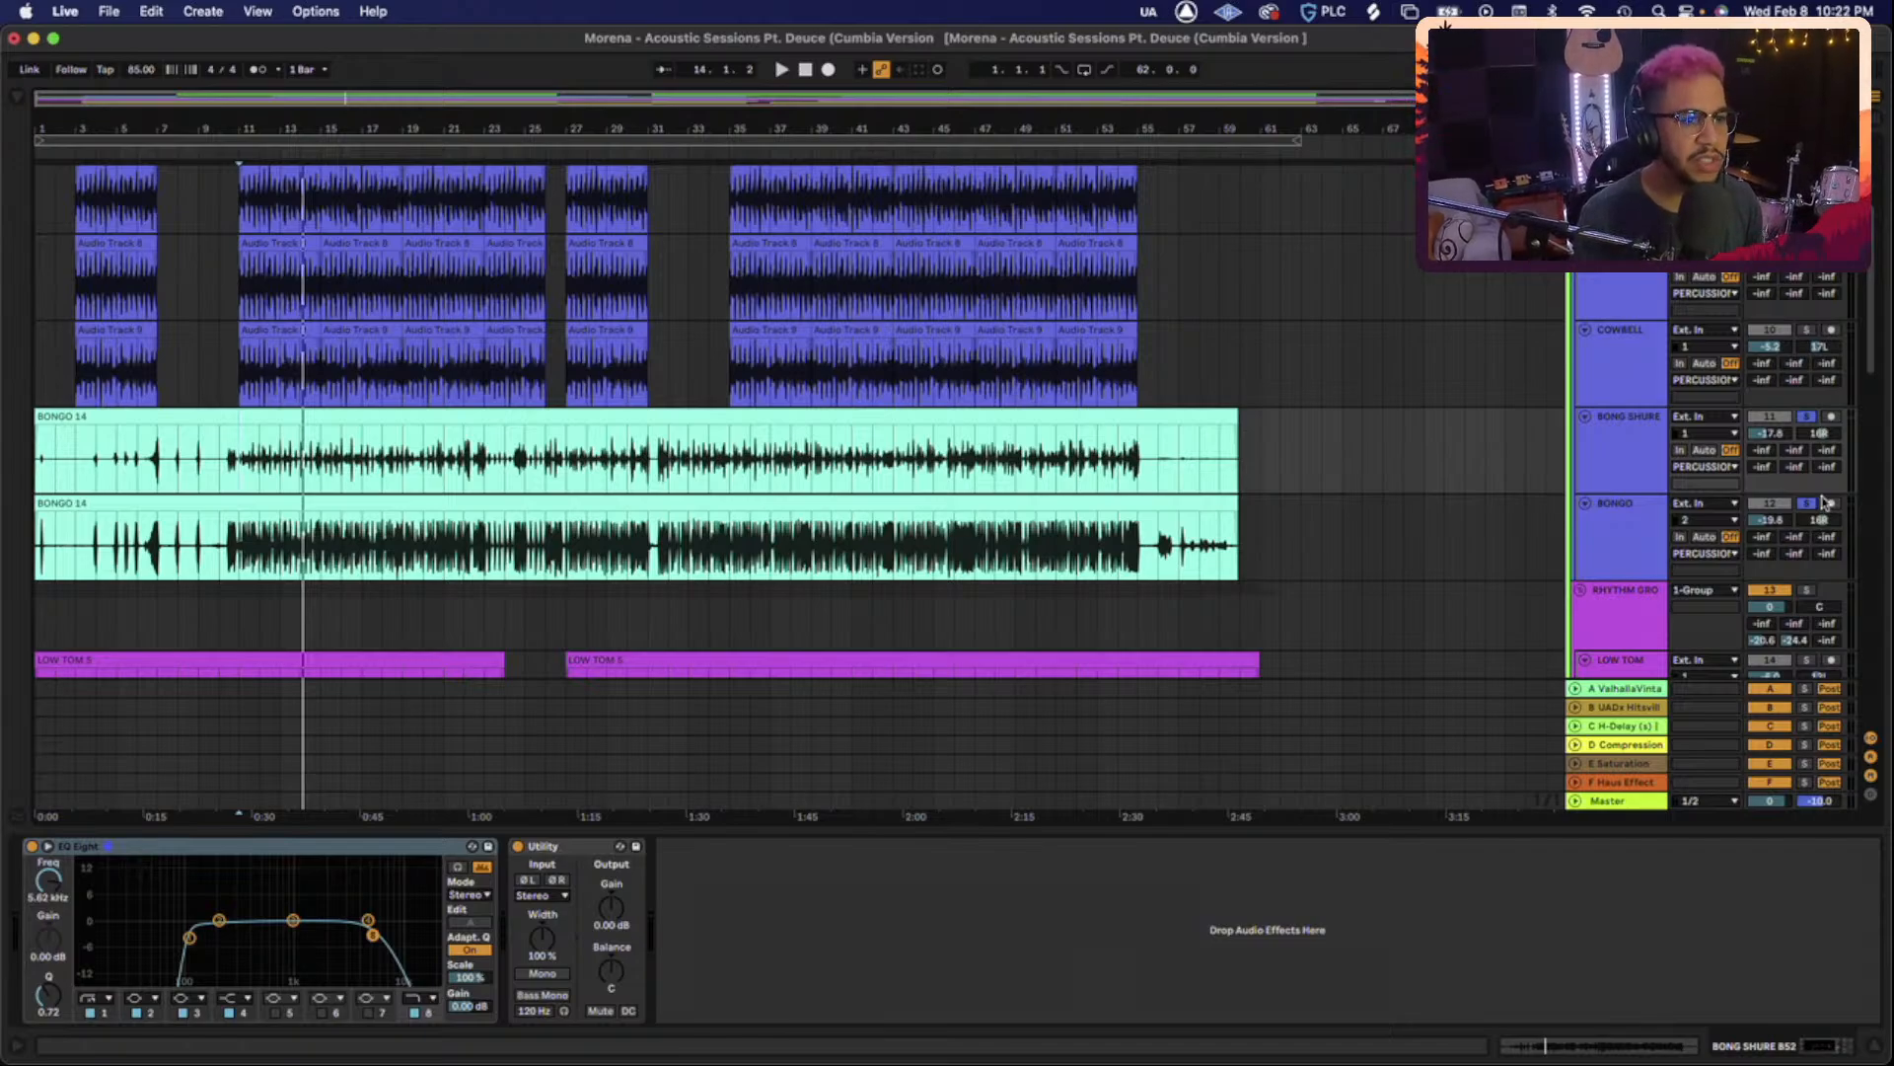
Add the COWBELL, GUIRO RIGHT, GUIRO LEFT and CLAPS tracks to the solo while playing from bar 11.
{"action": "scroll", "coordinate": [1741, 484], "scroll_direction": "up", "scroll_amount": 3}
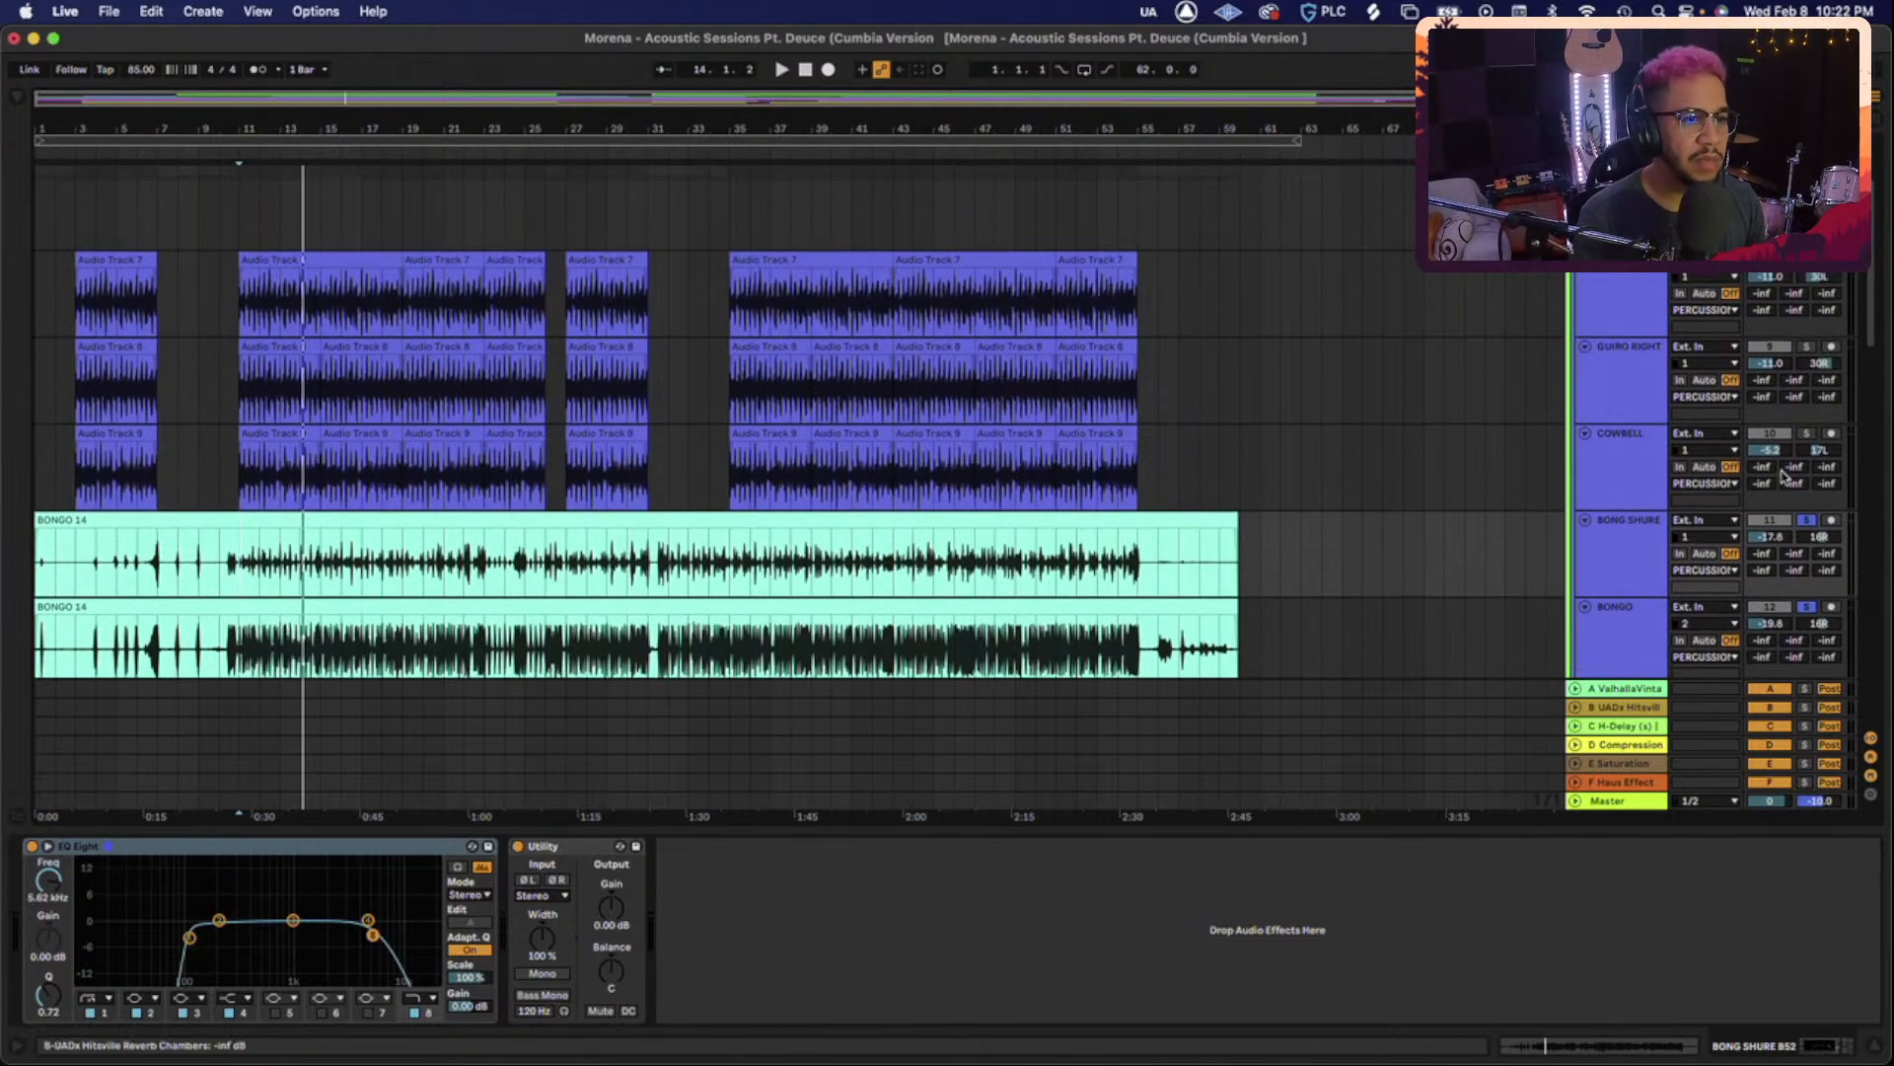
{"action": "left_click", "coordinate": [1806, 435]}
{"action": "key", "text": "space"}
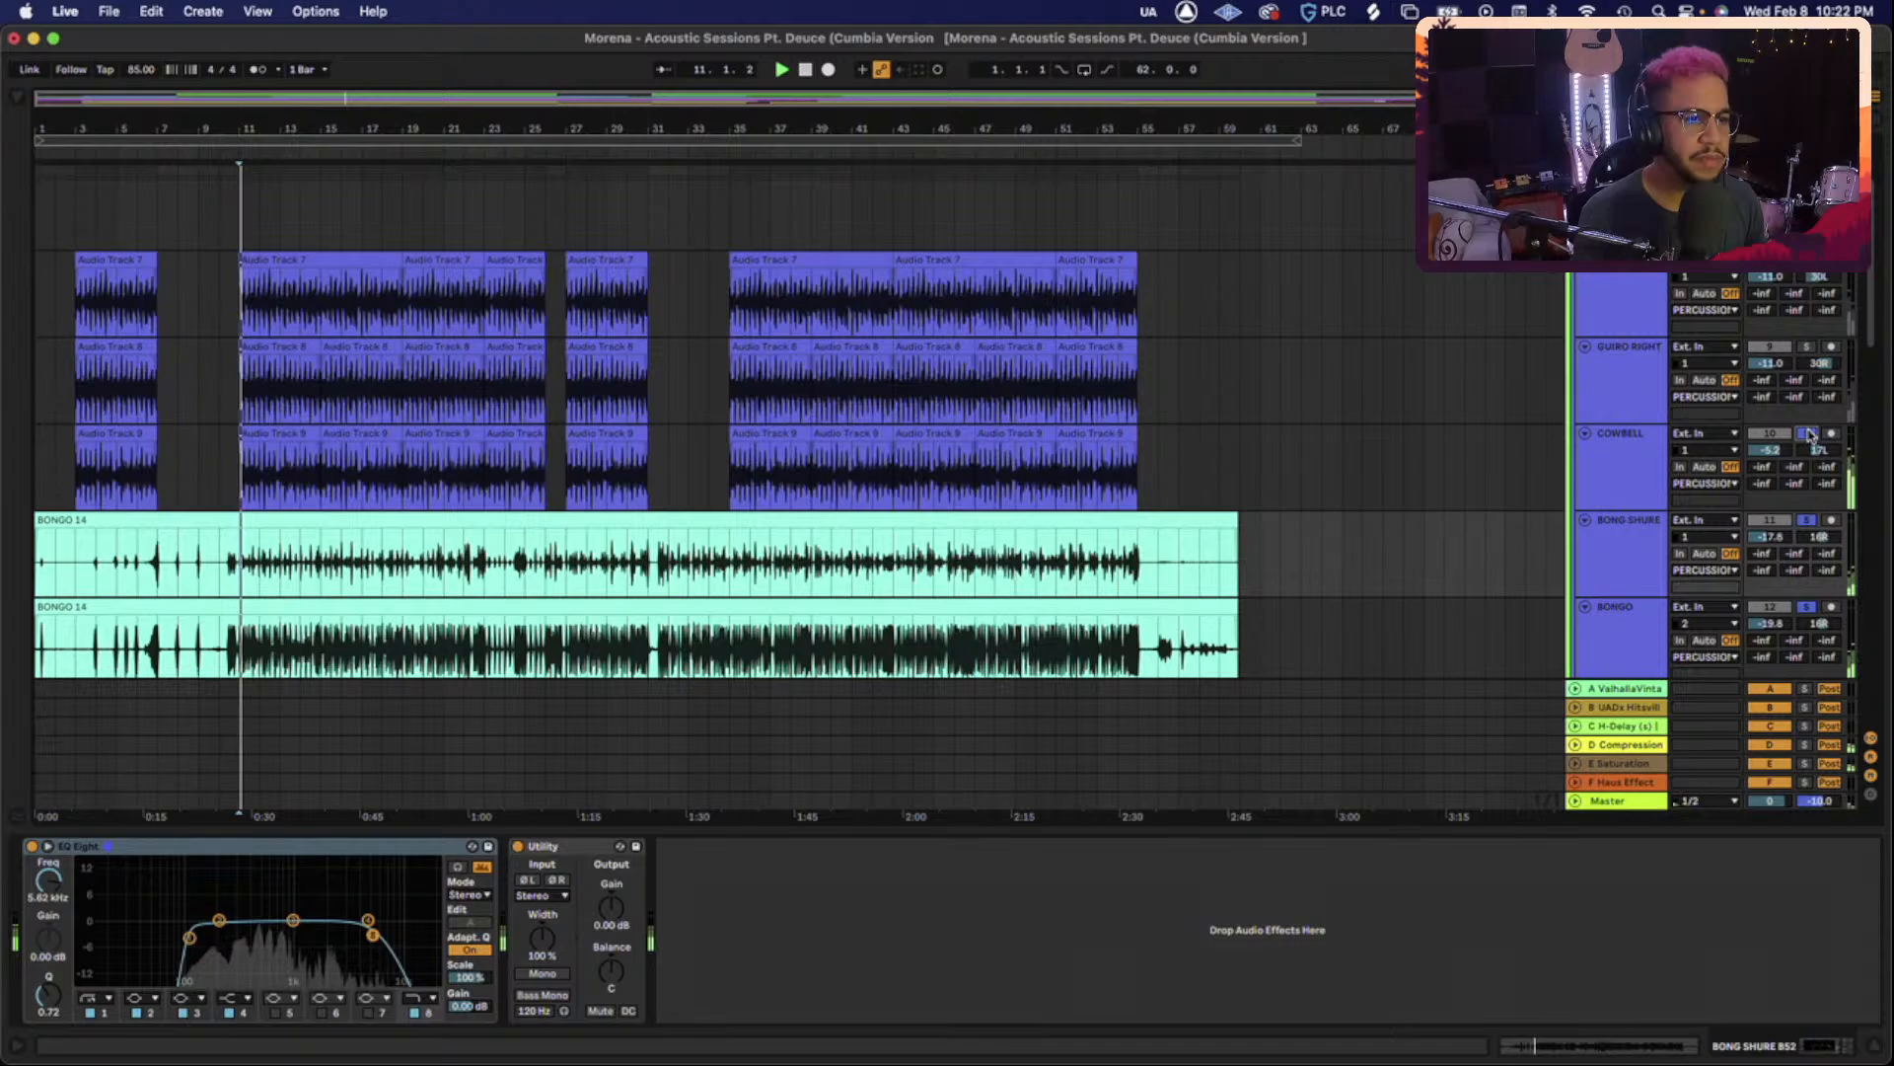
{"action": "left_click", "coordinate": [1807, 348]}
{"action": "scroll", "coordinate": [1807, 348], "scroll_direction": "up", "scroll_amount": 1}
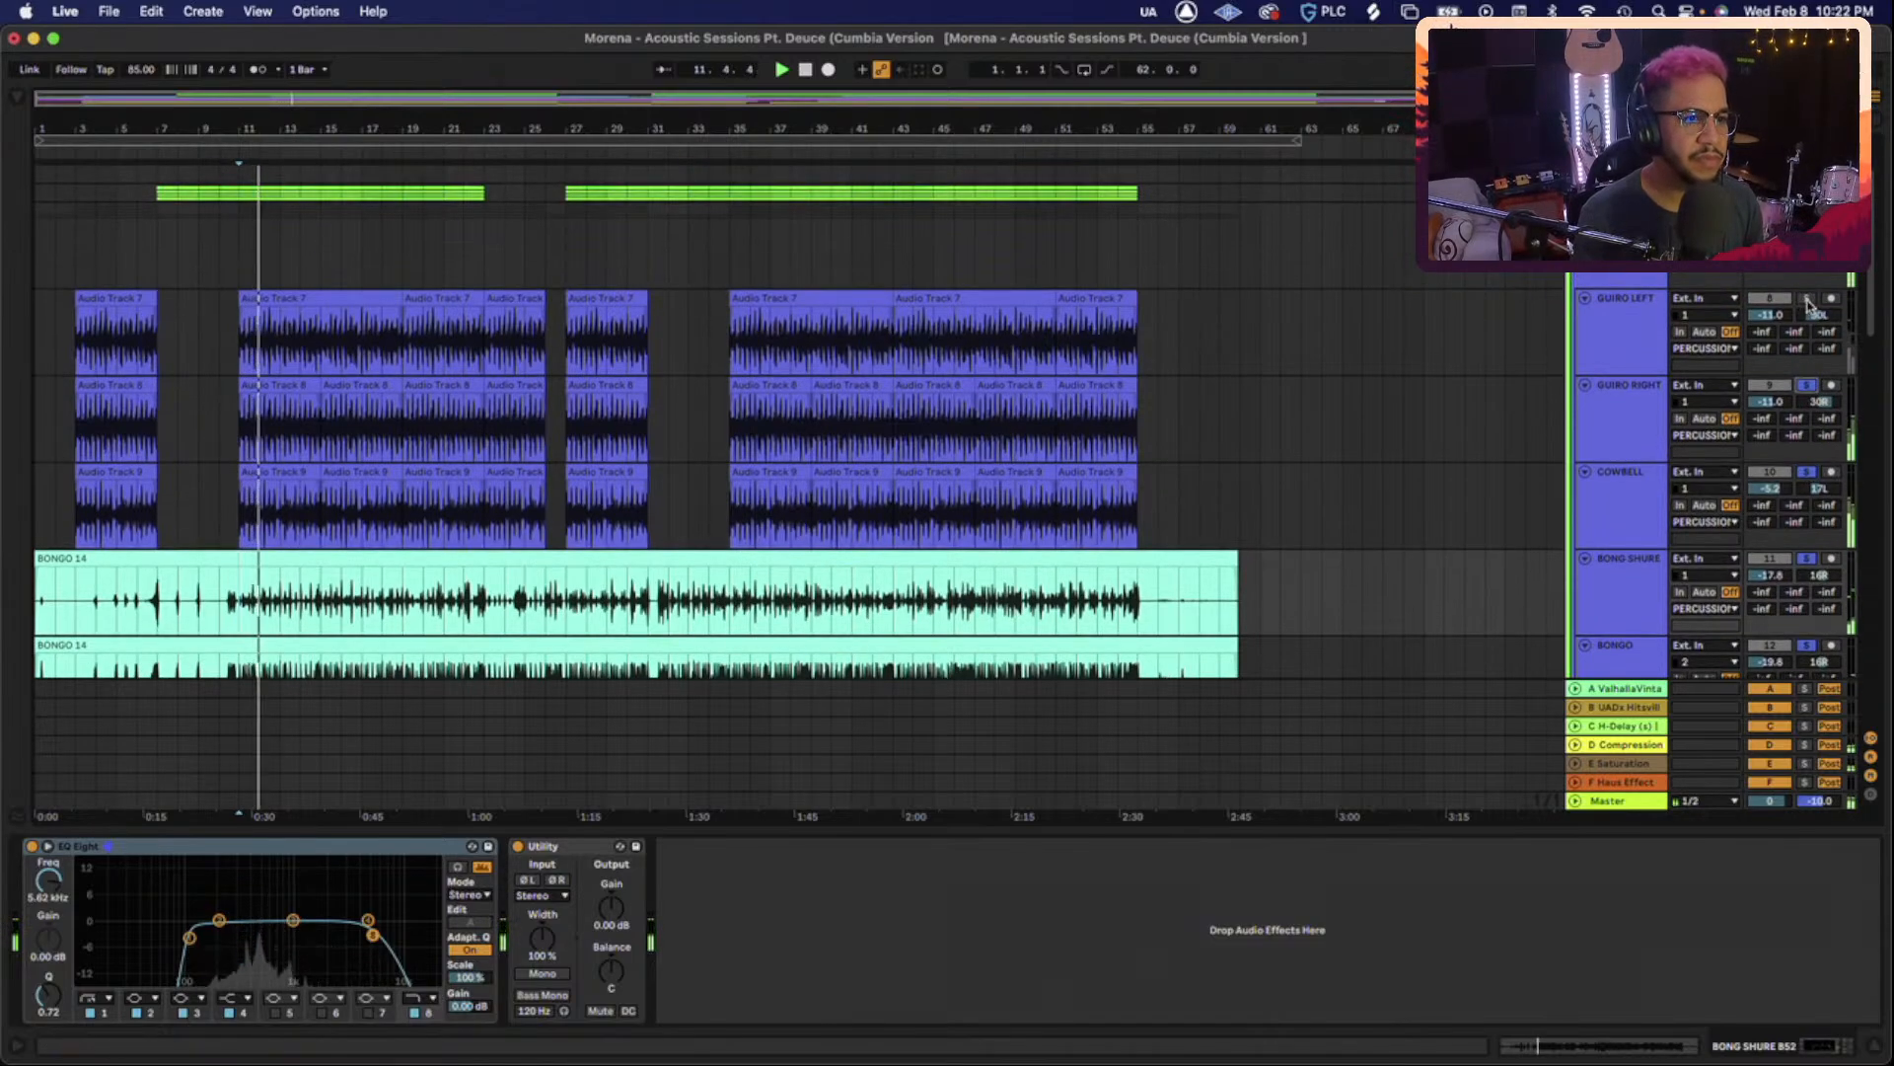
{"action": "left_click", "coordinate": [1808, 299]}
{"action": "scroll", "coordinate": [1808, 299], "scroll_direction": "up", "scroll_amount": 3}
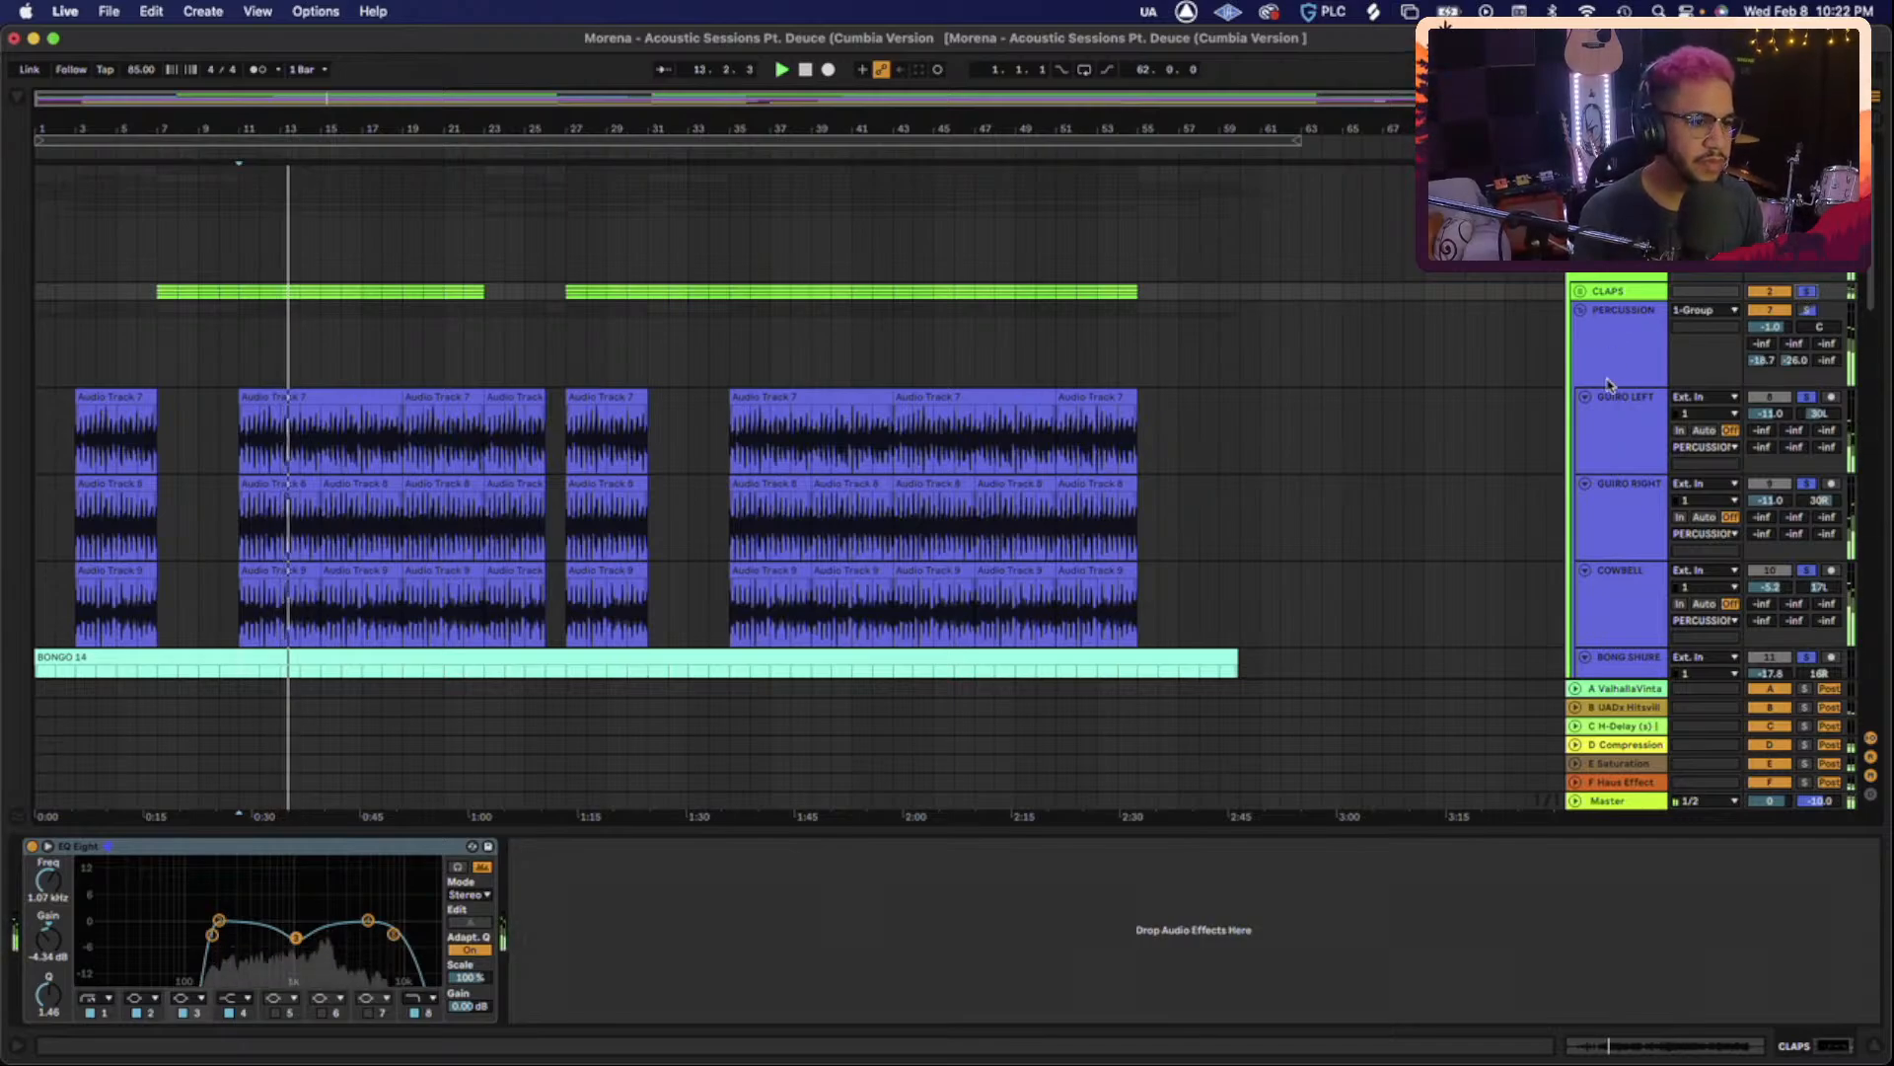
Raise the PERCUSSION group's Haus Effect send to -37.0 dB and its Hitsville Reverb Chambers send to -39.0 dB.
{"action": "scroll", "coordinate": [1609, 385], "scroll_direction": "down", "scroll_amount": 5}
{"action": "scroll", "coordinate": [1608, 385], "scroll_direction": "down", "scroll_amount": 4}
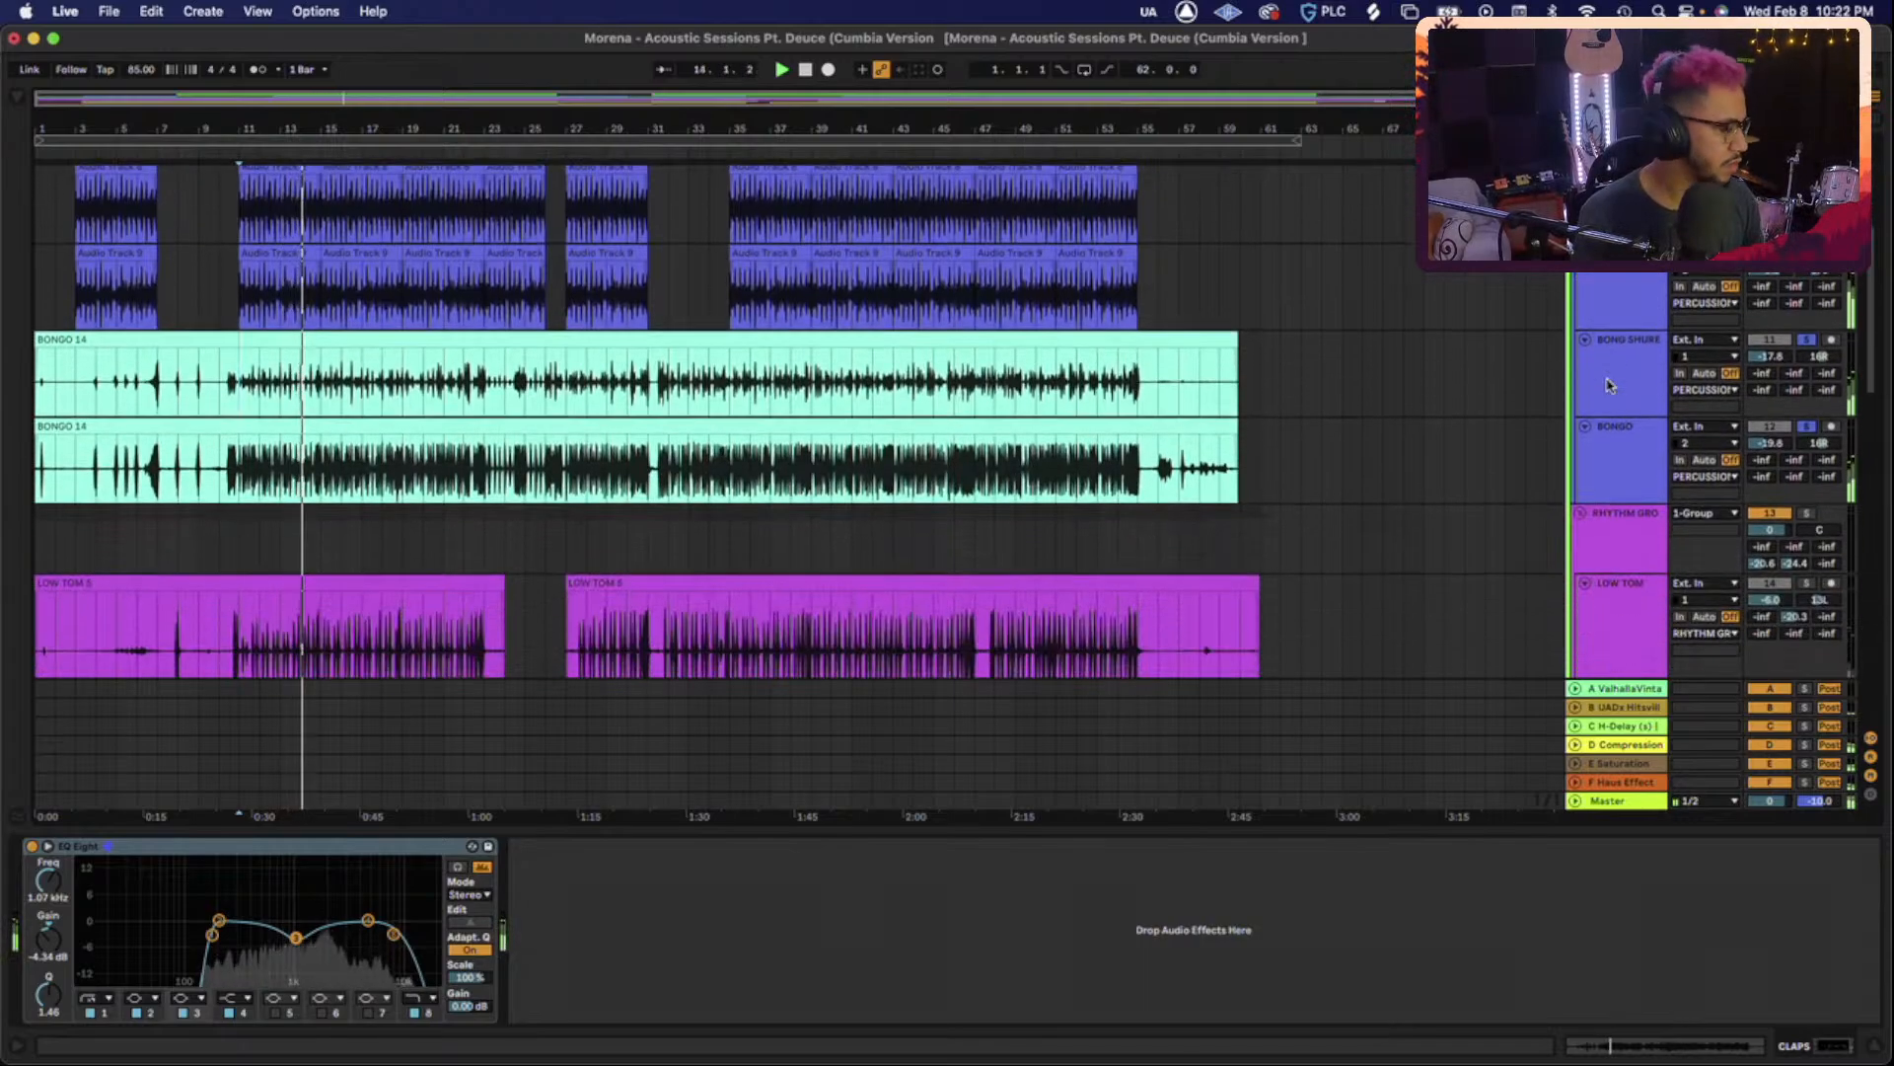
{"action": "scroll", "coordinate": [1608, 385], "scroll_direction": "up", "scroll_amount": 1}
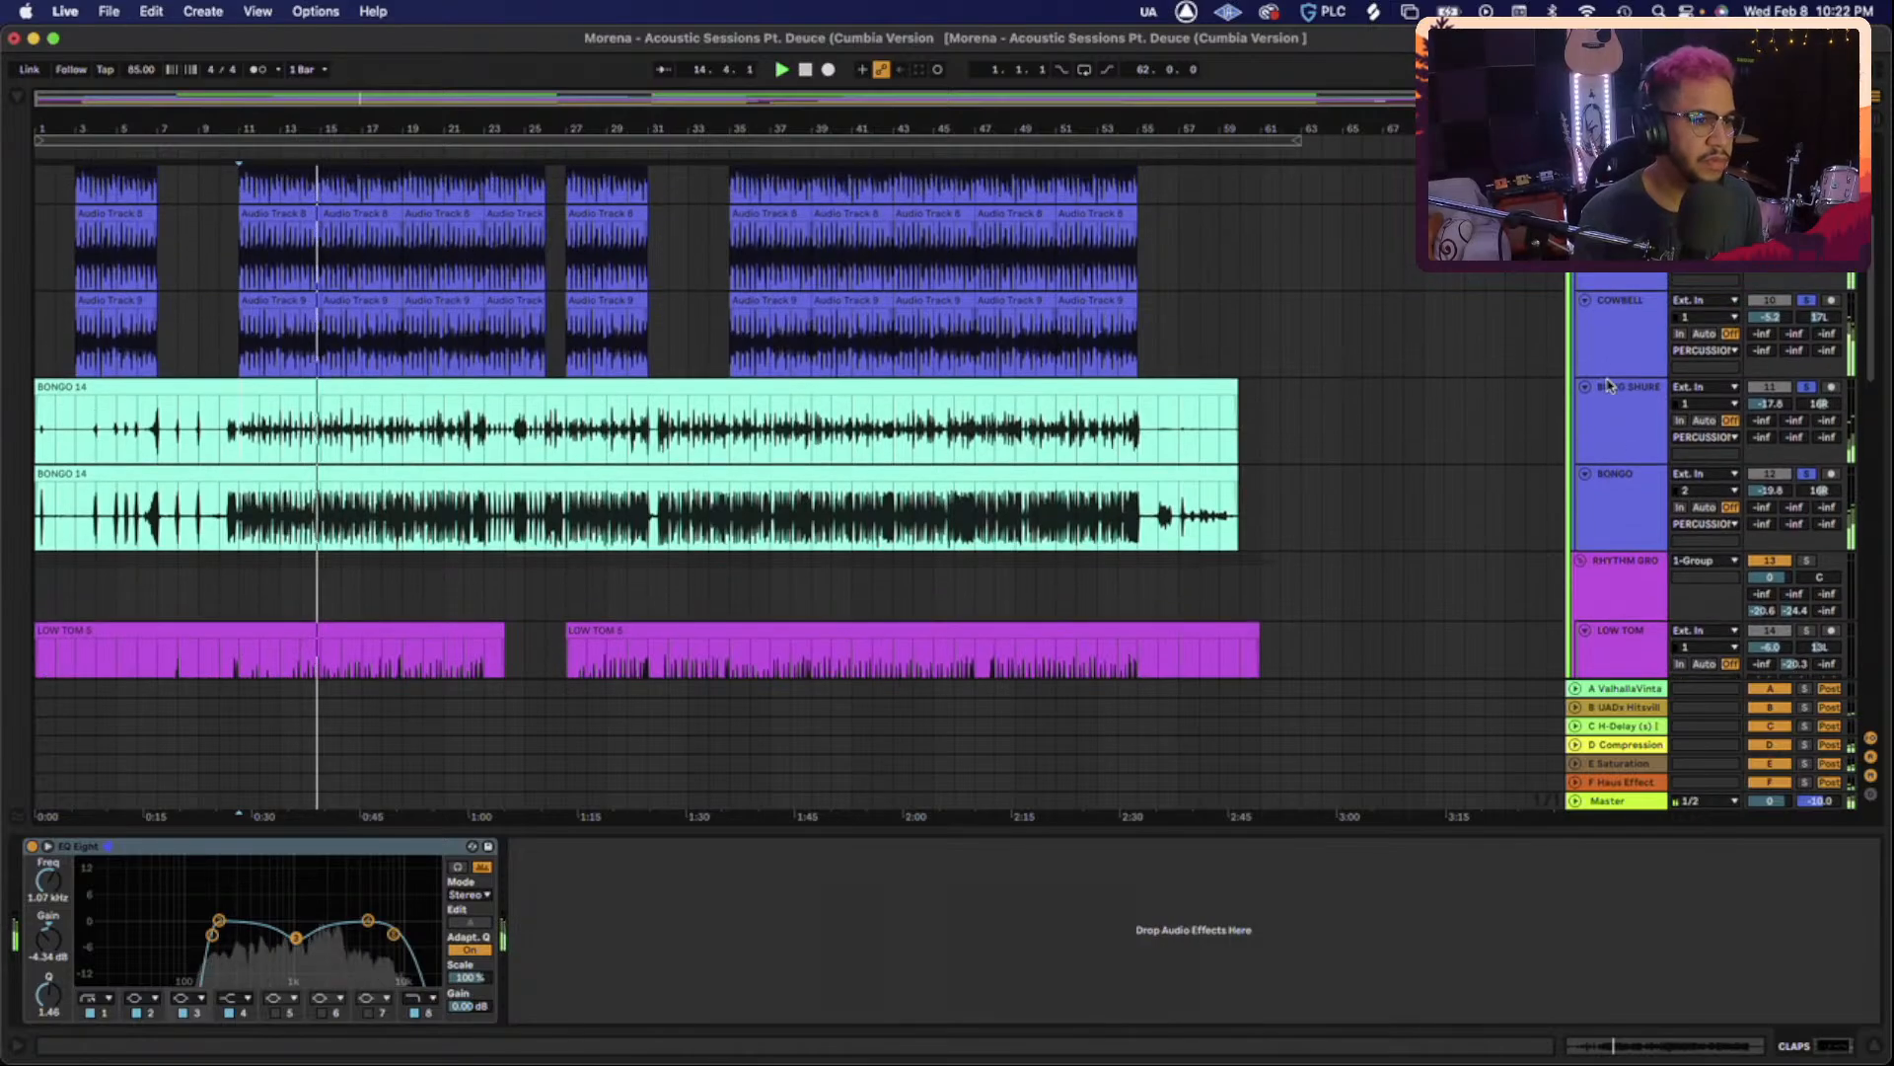
{"action": "scroll", "coordinate": [1608, 385], "scroll_direction": "up", "scroll_amount": 7}
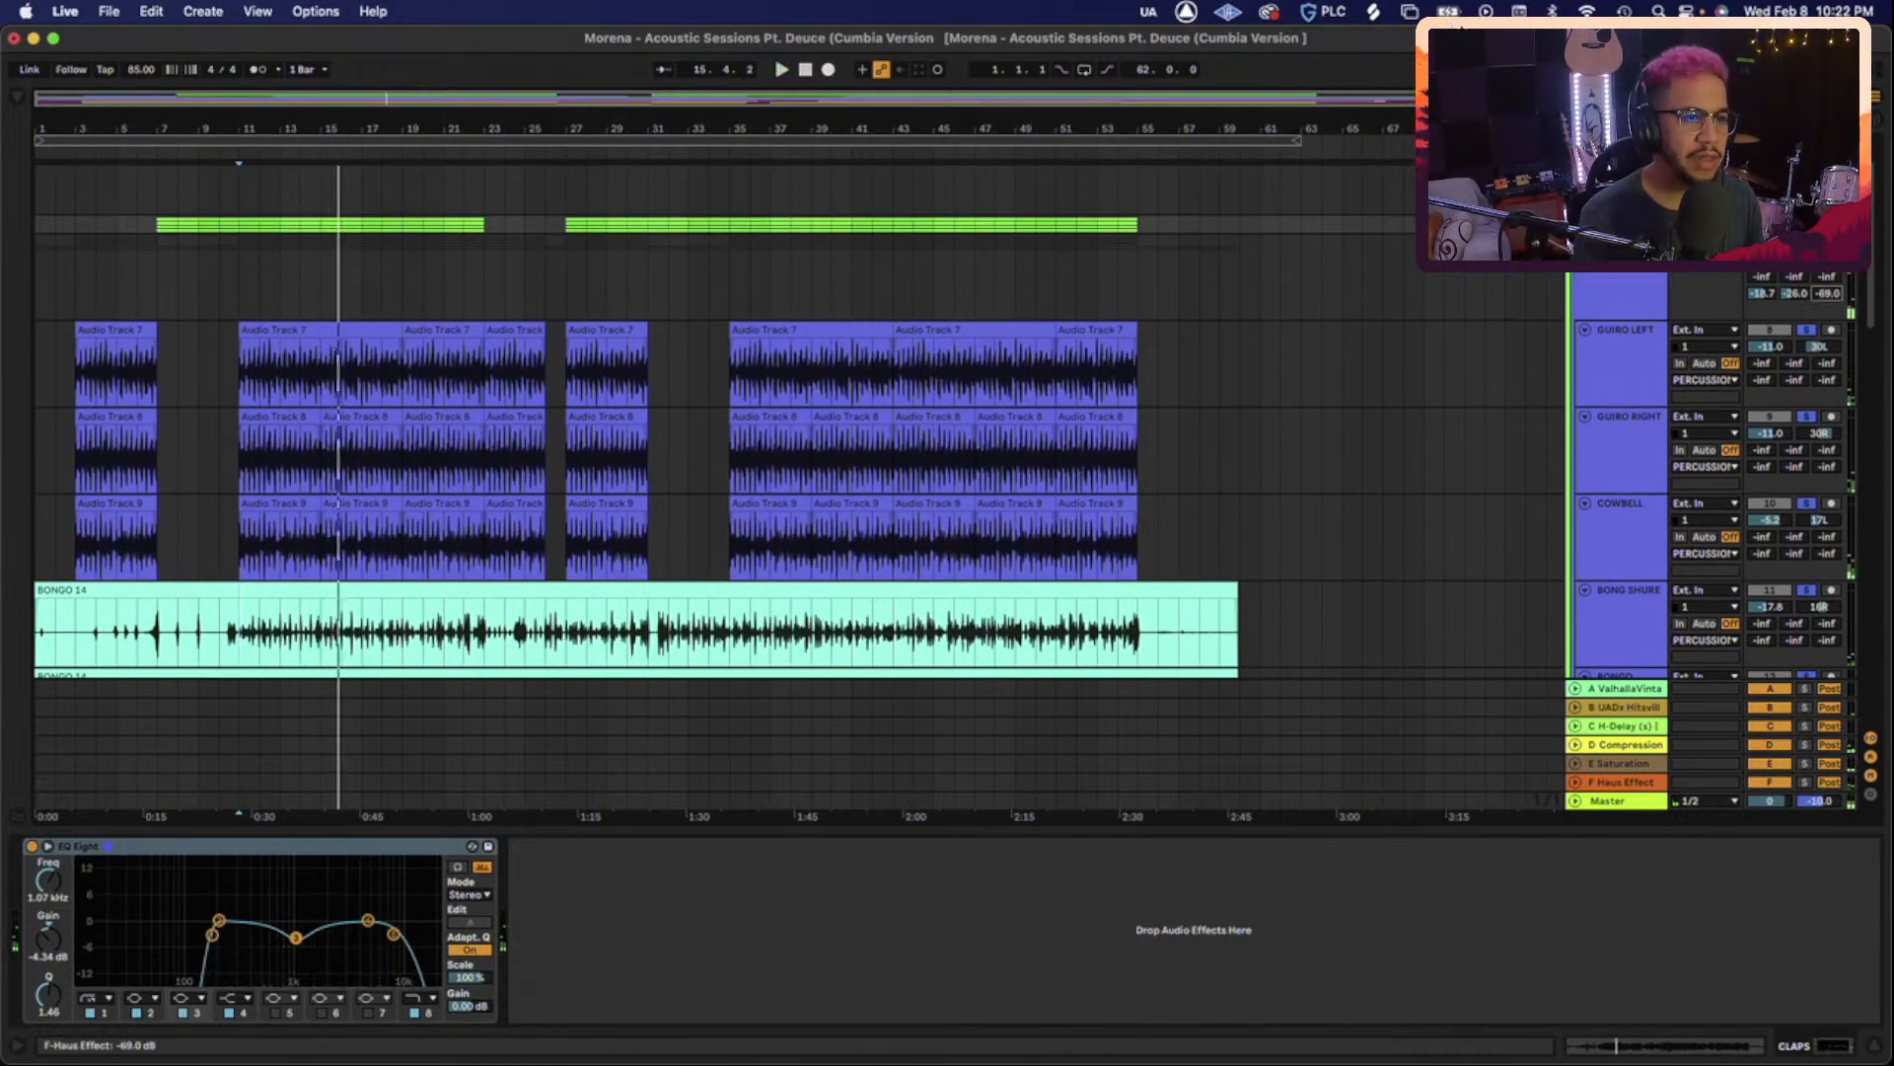
{"action": "key", "text": "space"}
{"action": "key", "text": "space"}
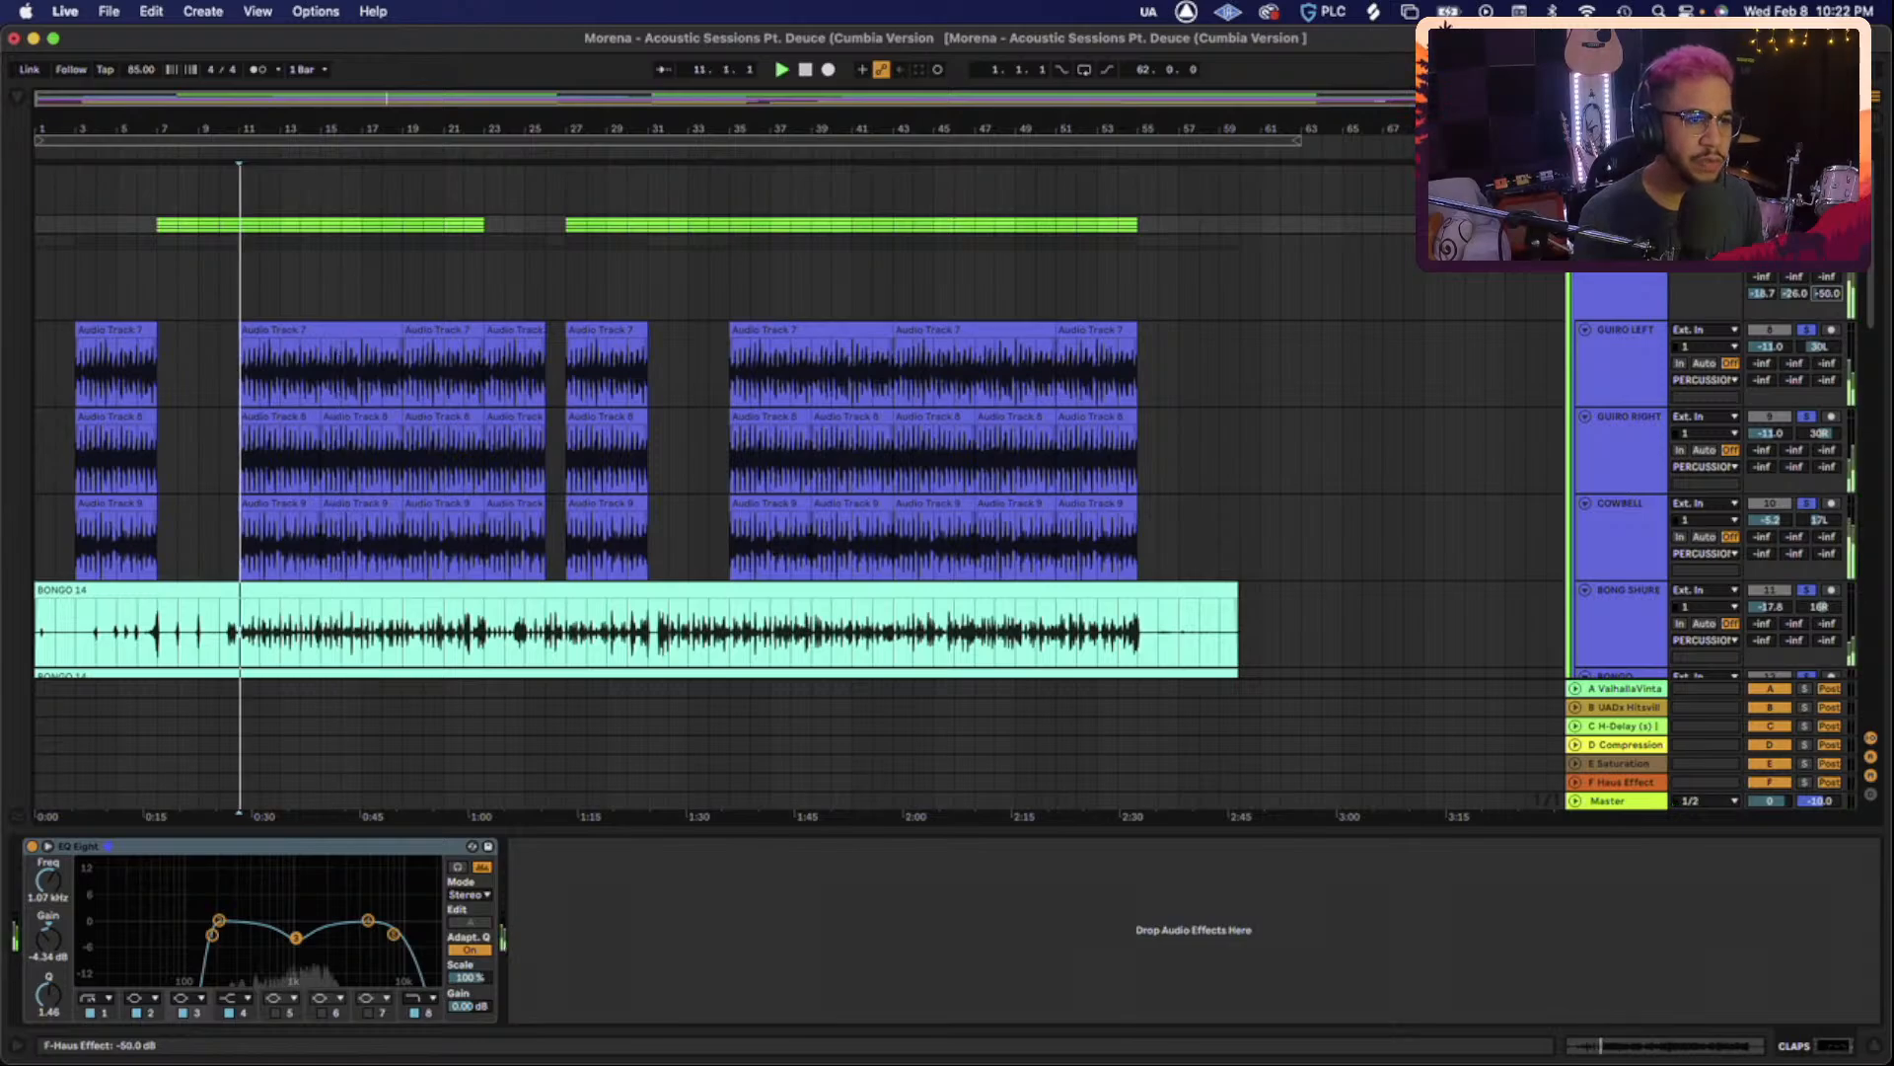
{"action": "left_click_drag", "start_coordinate": [1827, 293], "coordinate": [1828, 276]}
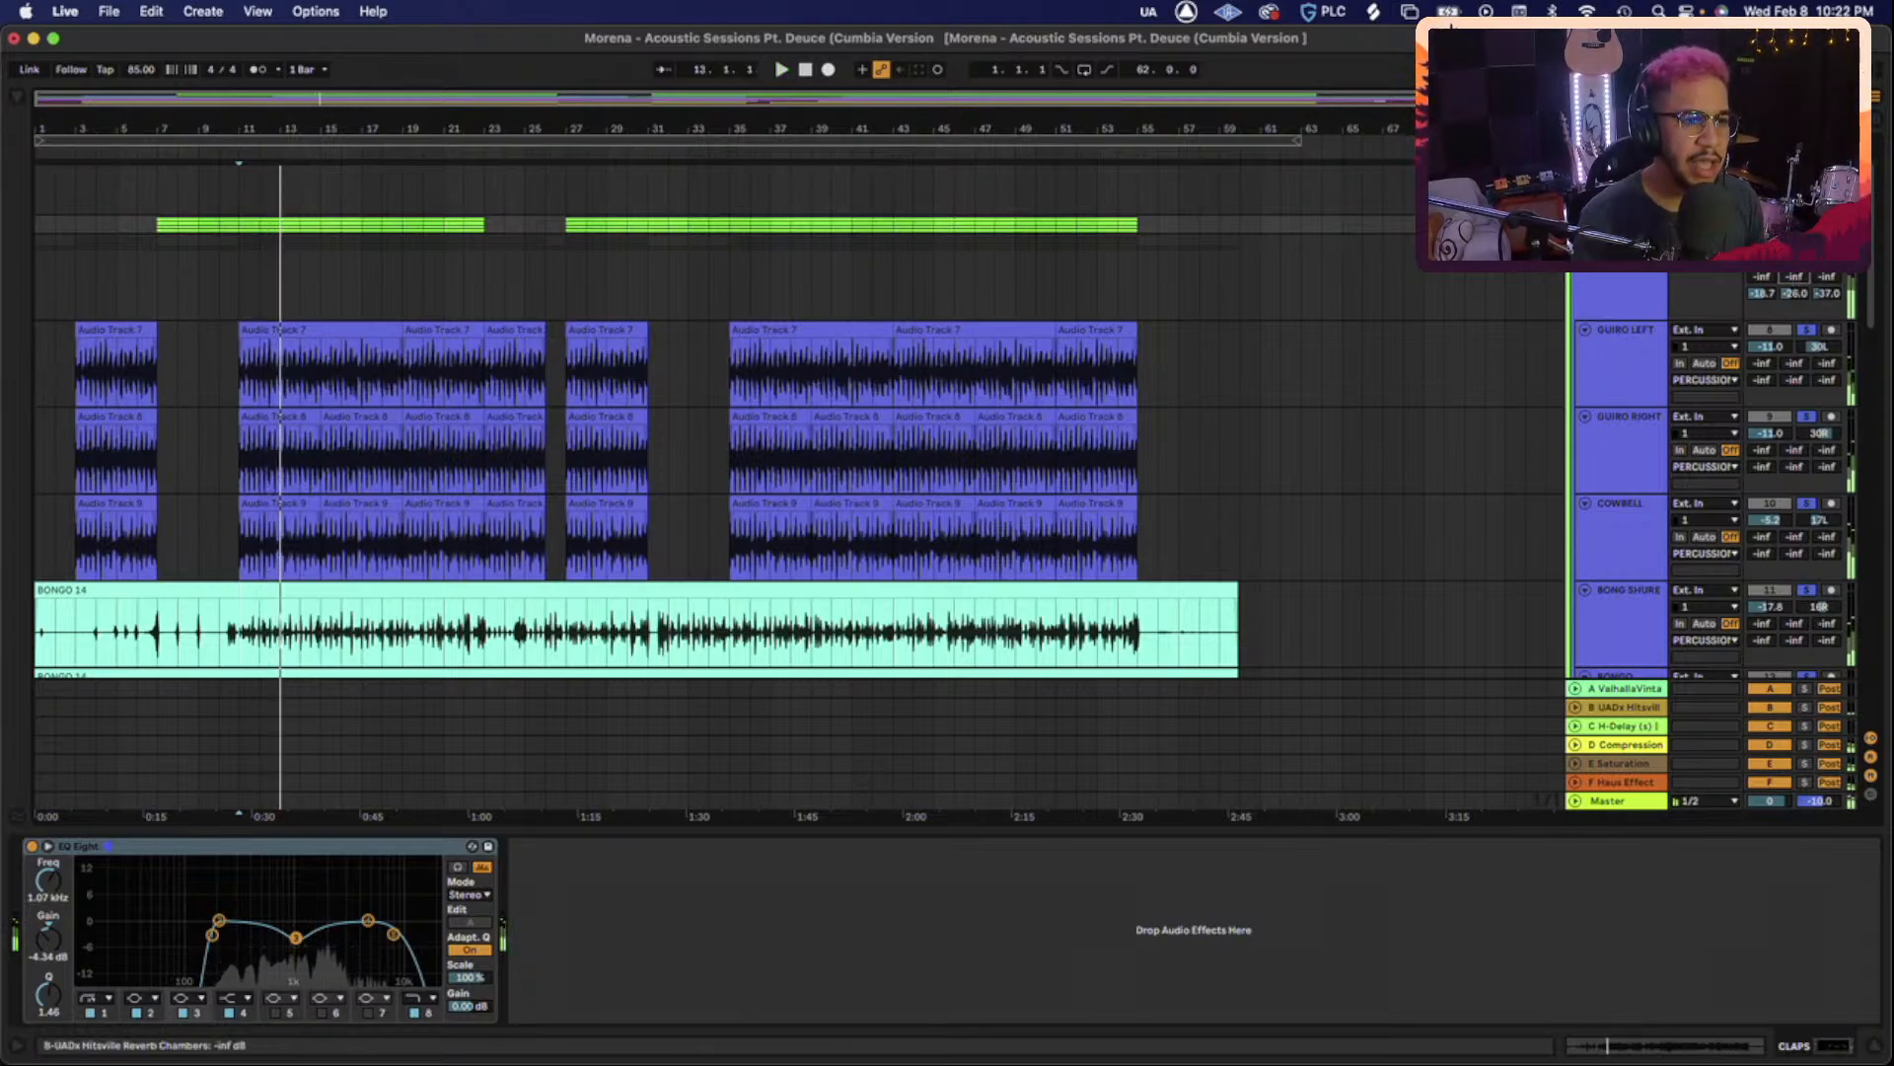
{"action": "key", "text": "space"}
{"action": "left_click_drag", "start_coordinate": [1794, 278], "coordinate": [1794, 250]}
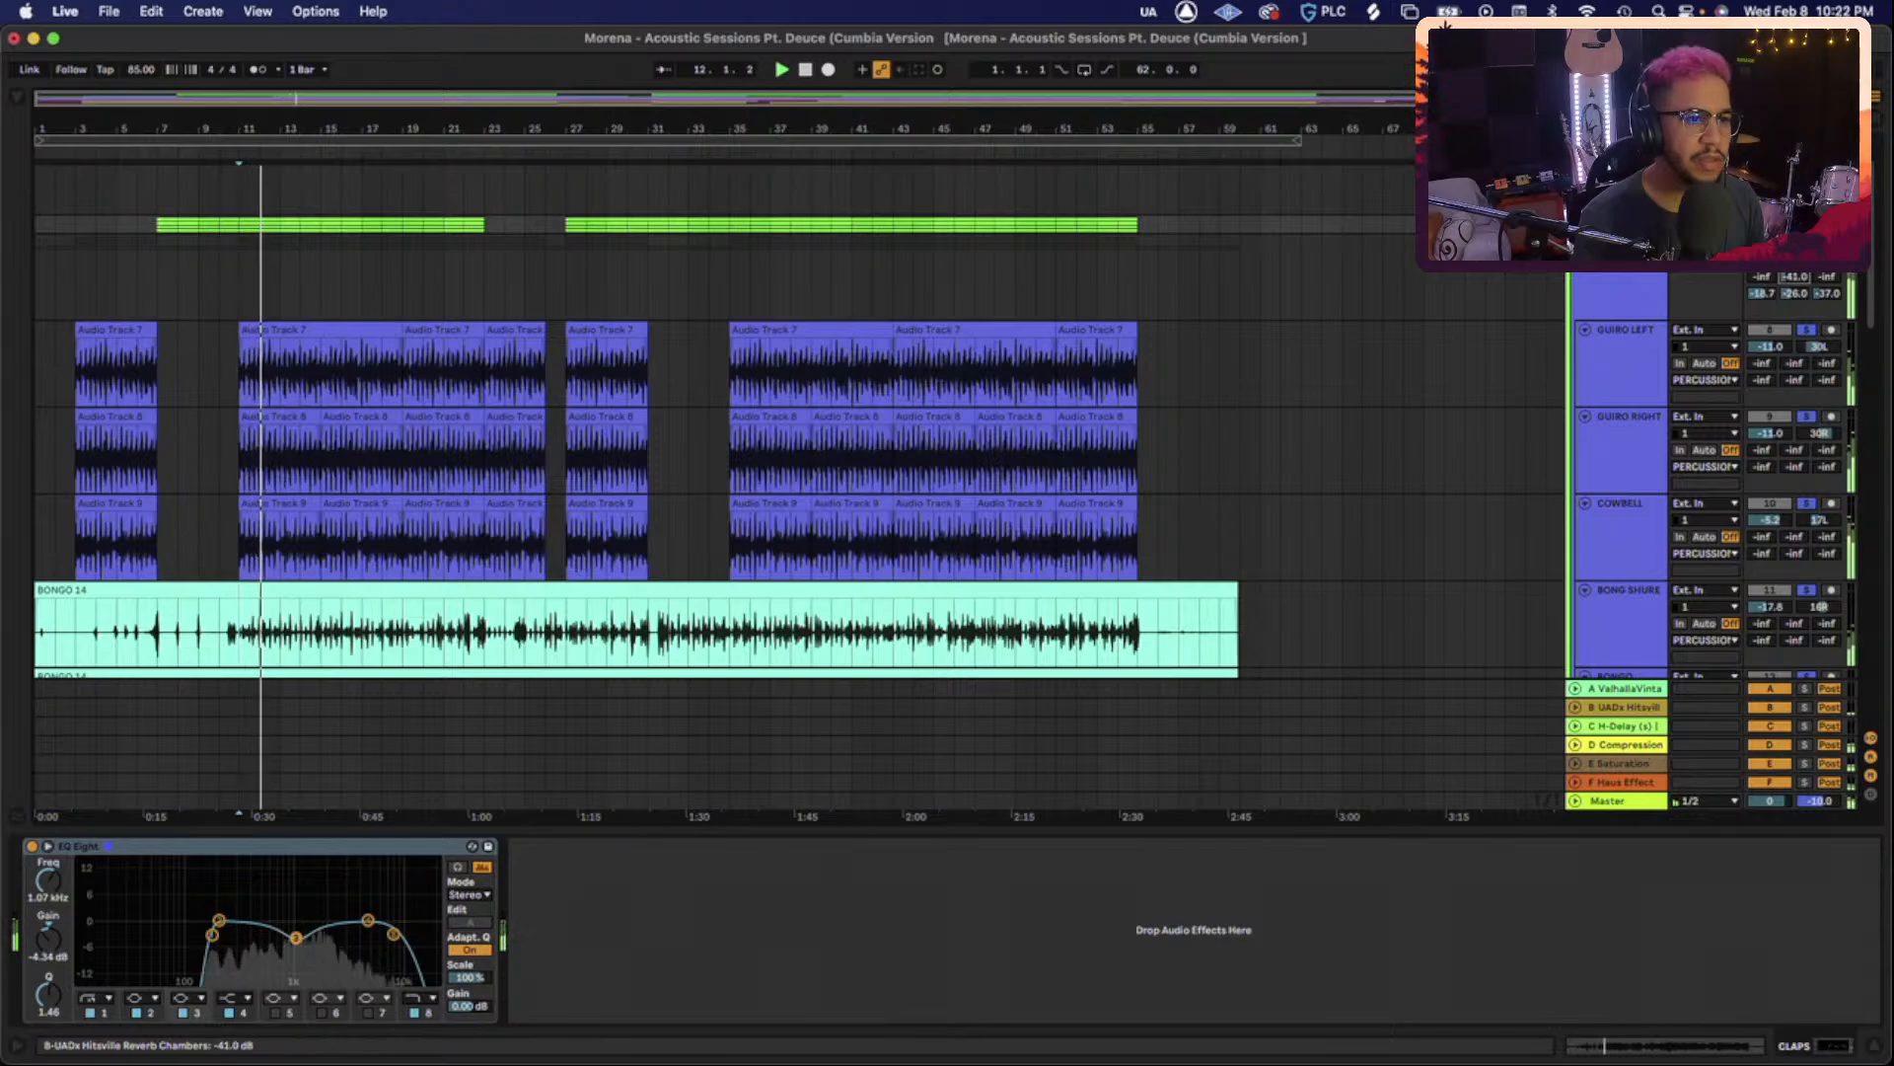
Show the PERCUSSION group's effects chain and select its Glue Compressor.
{"action": "left_click", "coordinate": [1639, 284]}
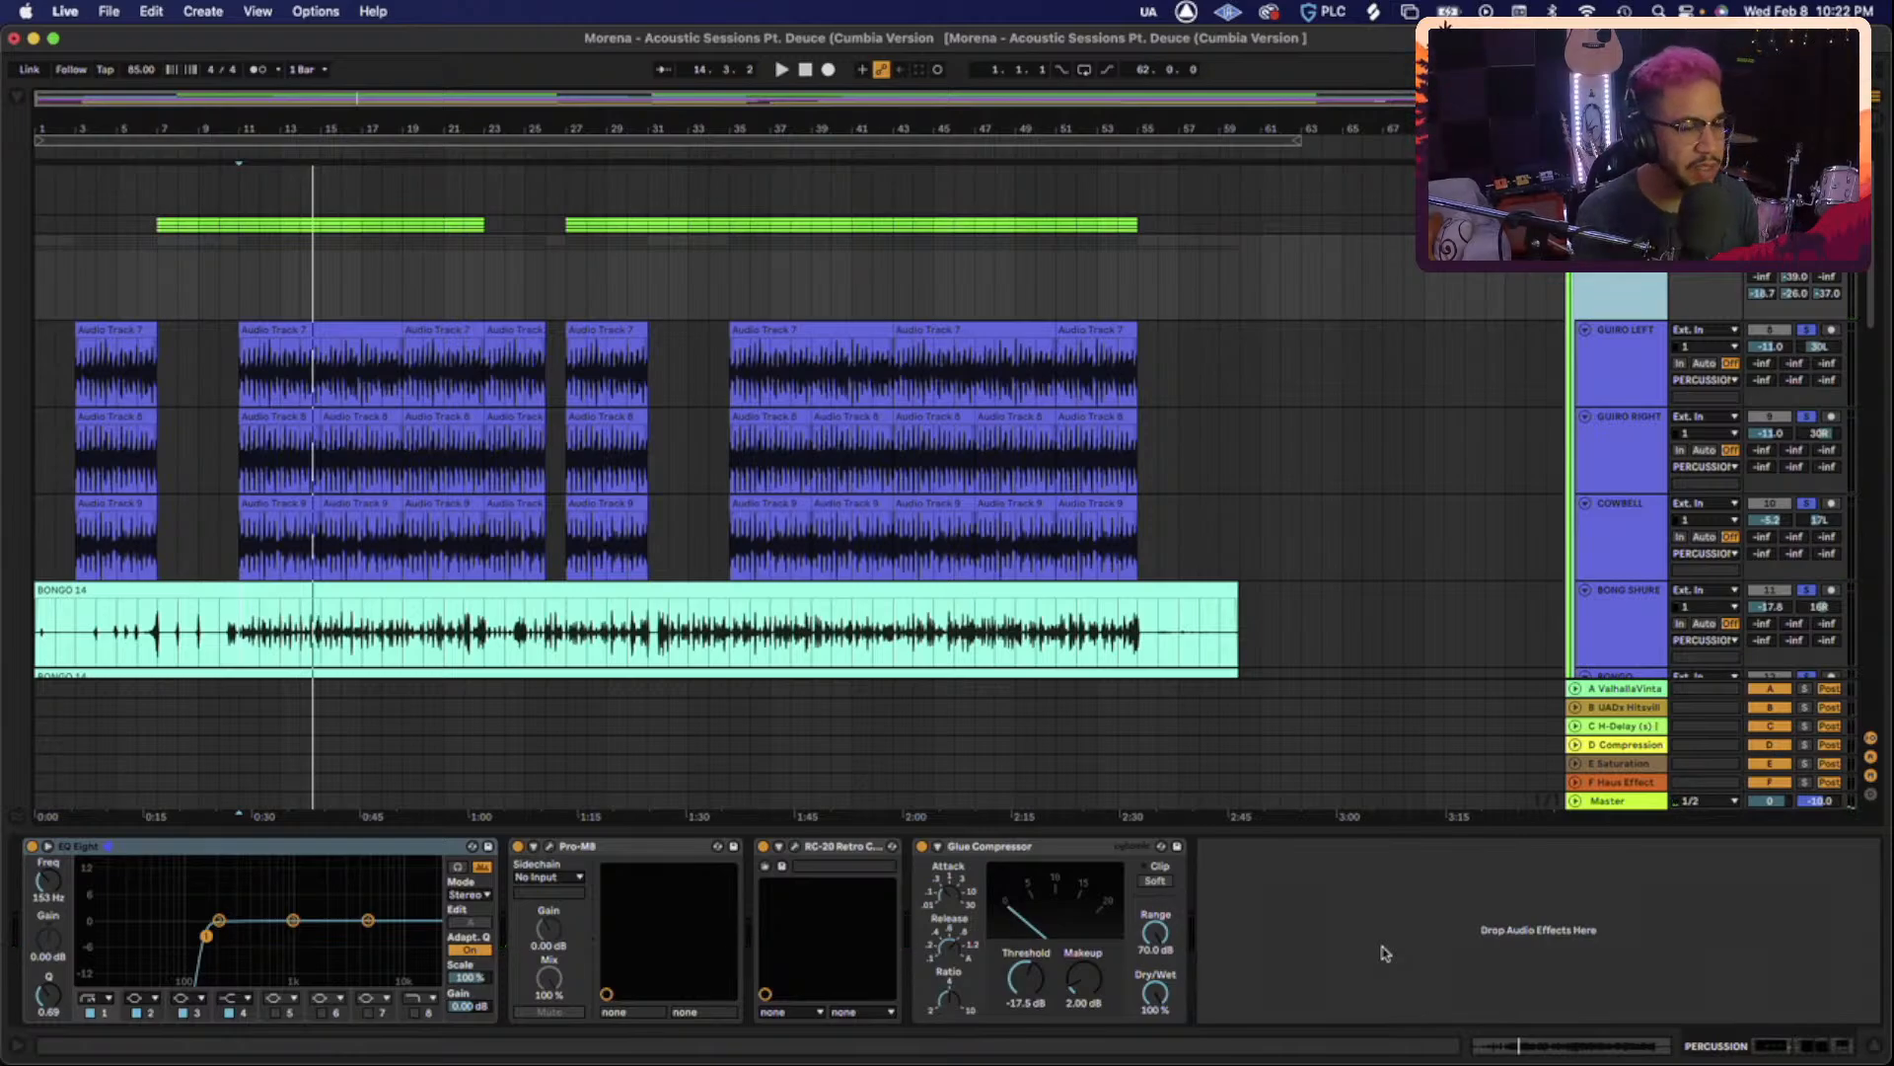
{"action": "scroll", "coordinate": [1076, 468], "scroll_direction": "down", "scroll_amount": 2}
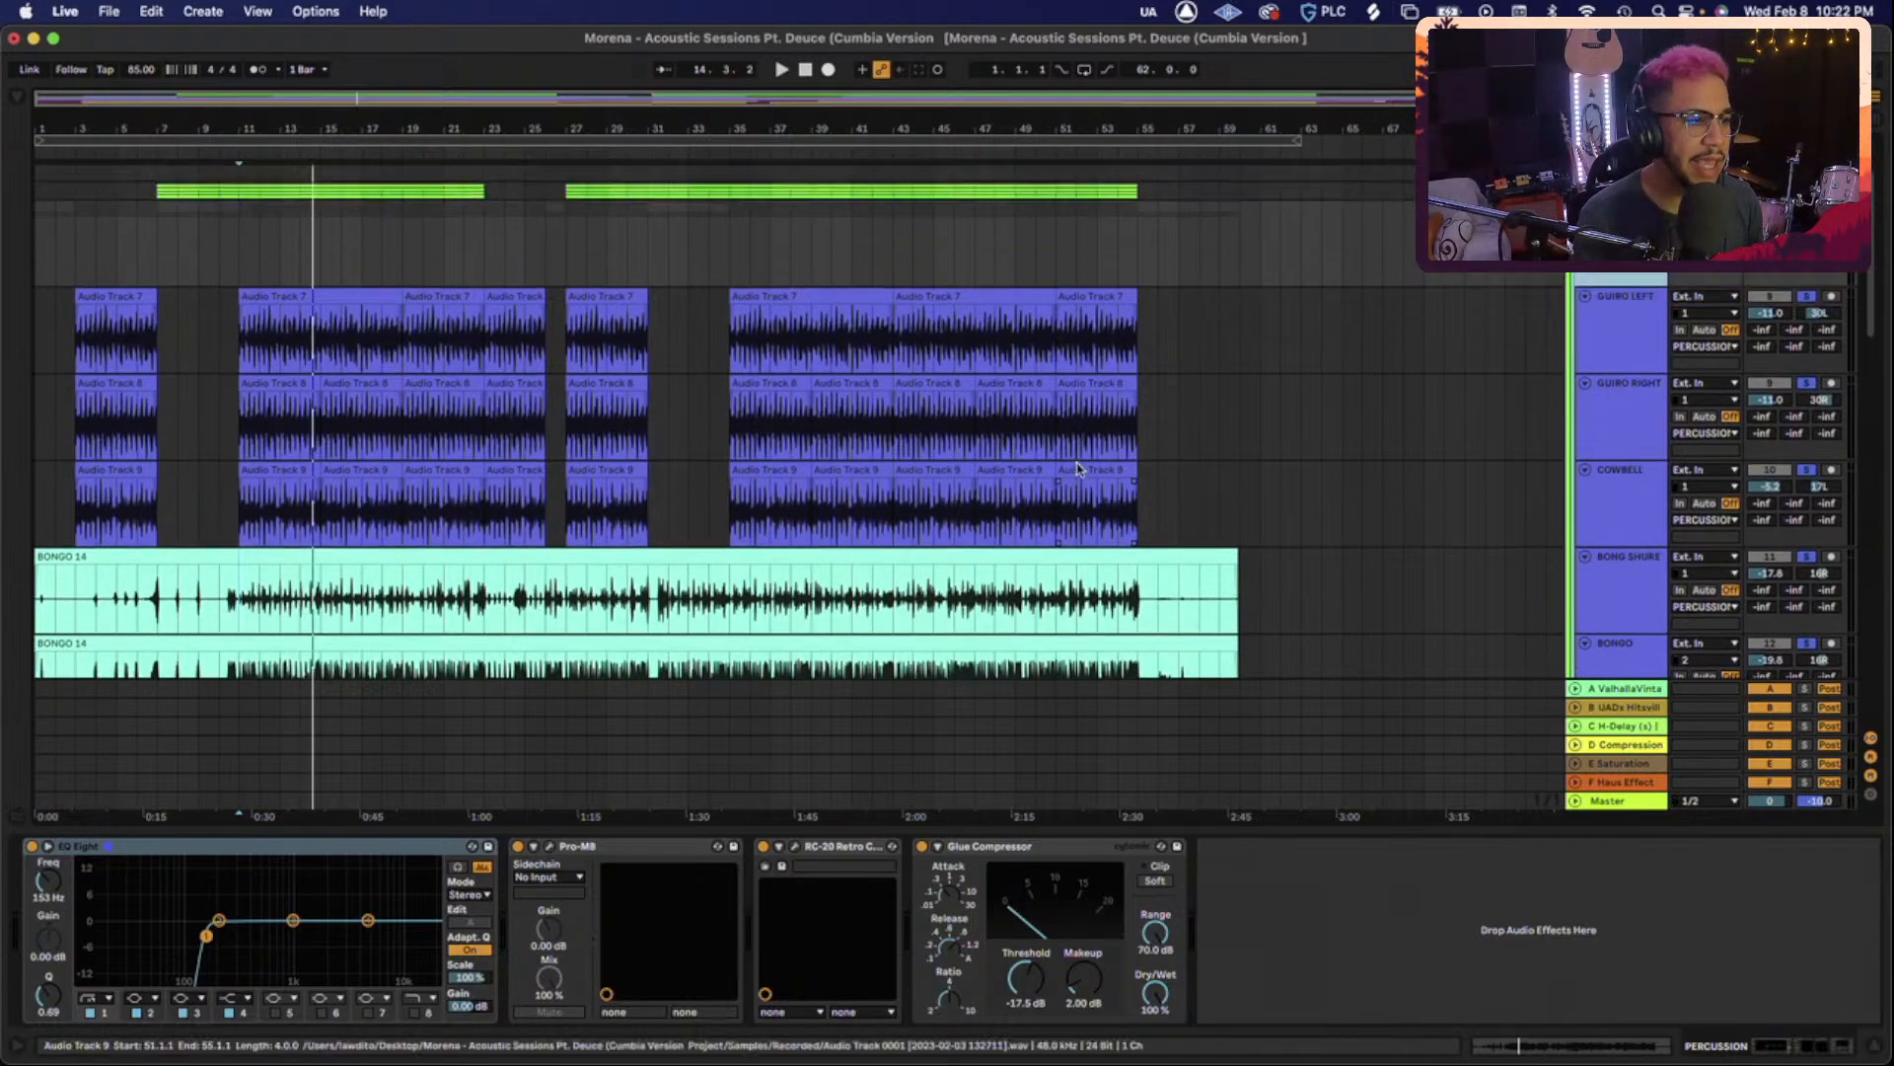
{"action": "scroll", "coordinate": [1077, 468], "scroll_direction": "up", "scroll_amount": 1}
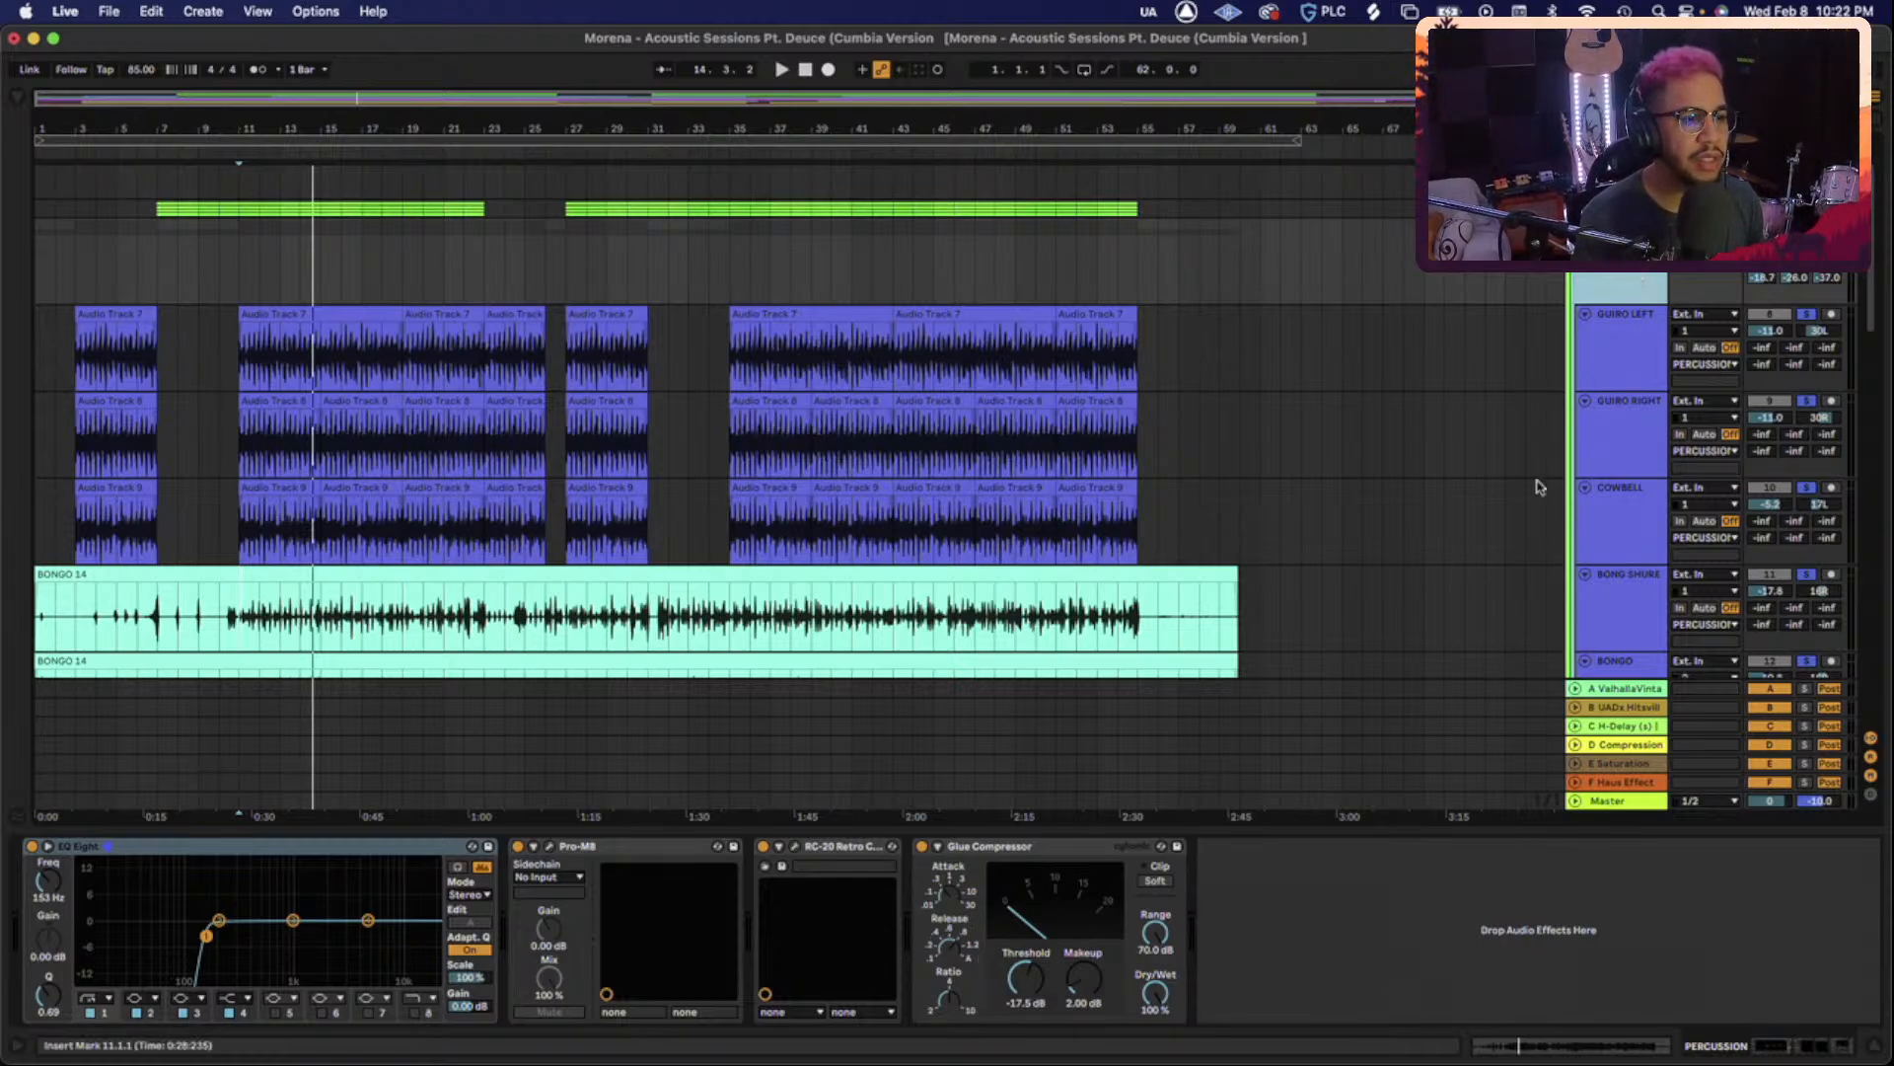
{"action": "left_click", "coordinate": [1036, 849]}
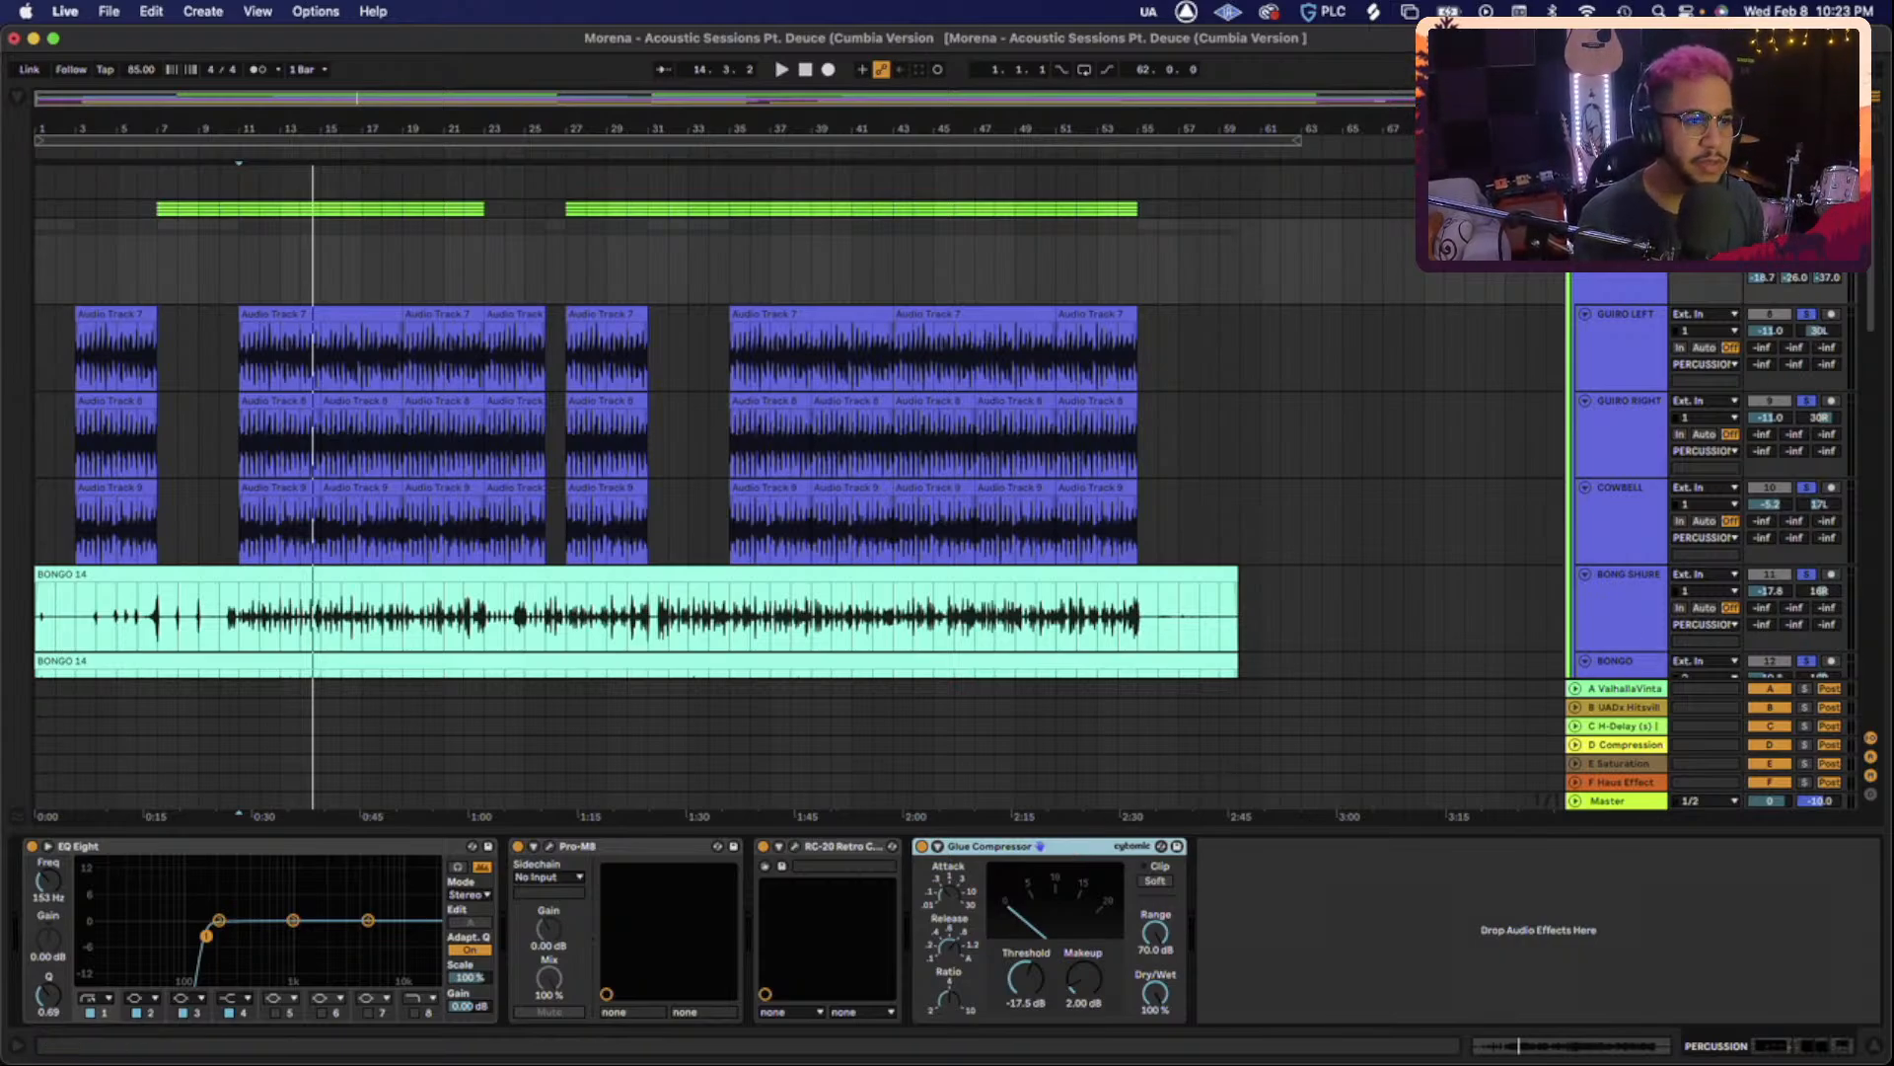
Clear the track solos and collapse the PERCUSSION group.
{"action": "left_click", "coordinate": [1807, 227]}
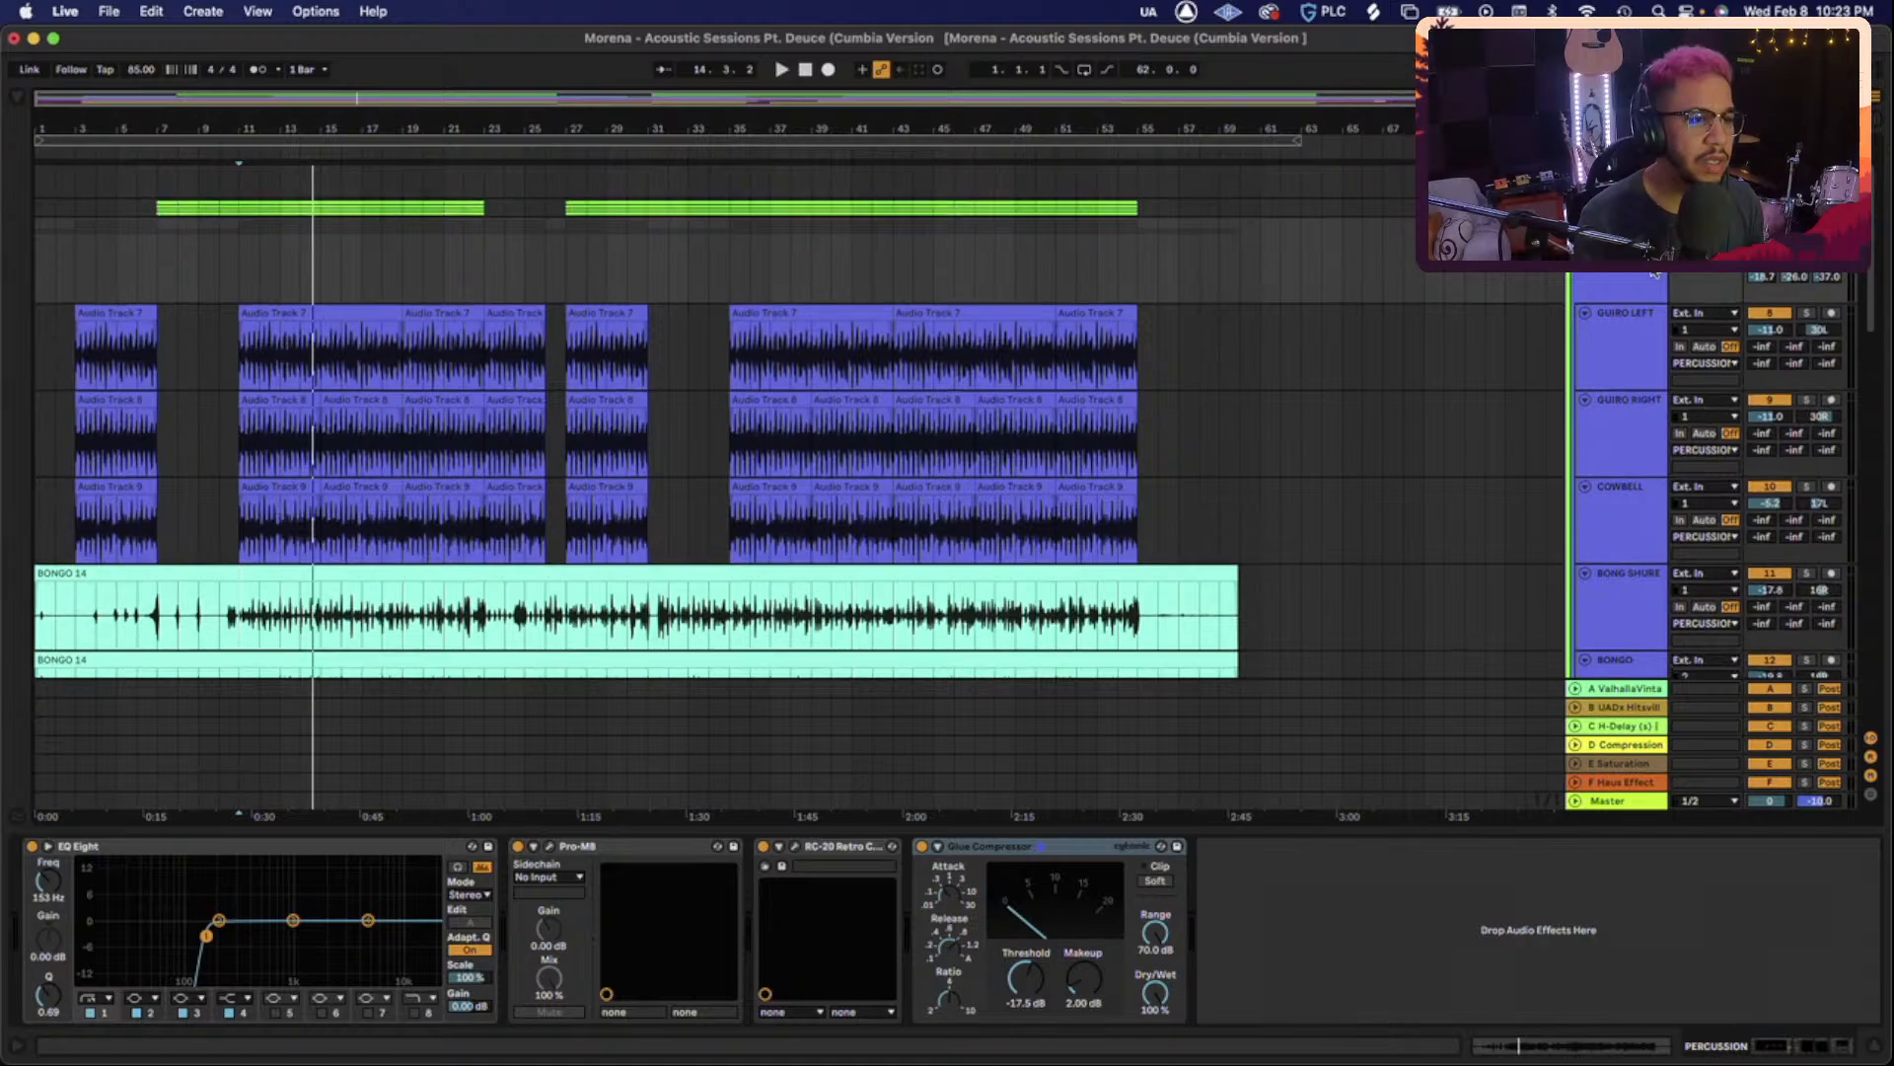
{"action": "key", "text": "Left"}
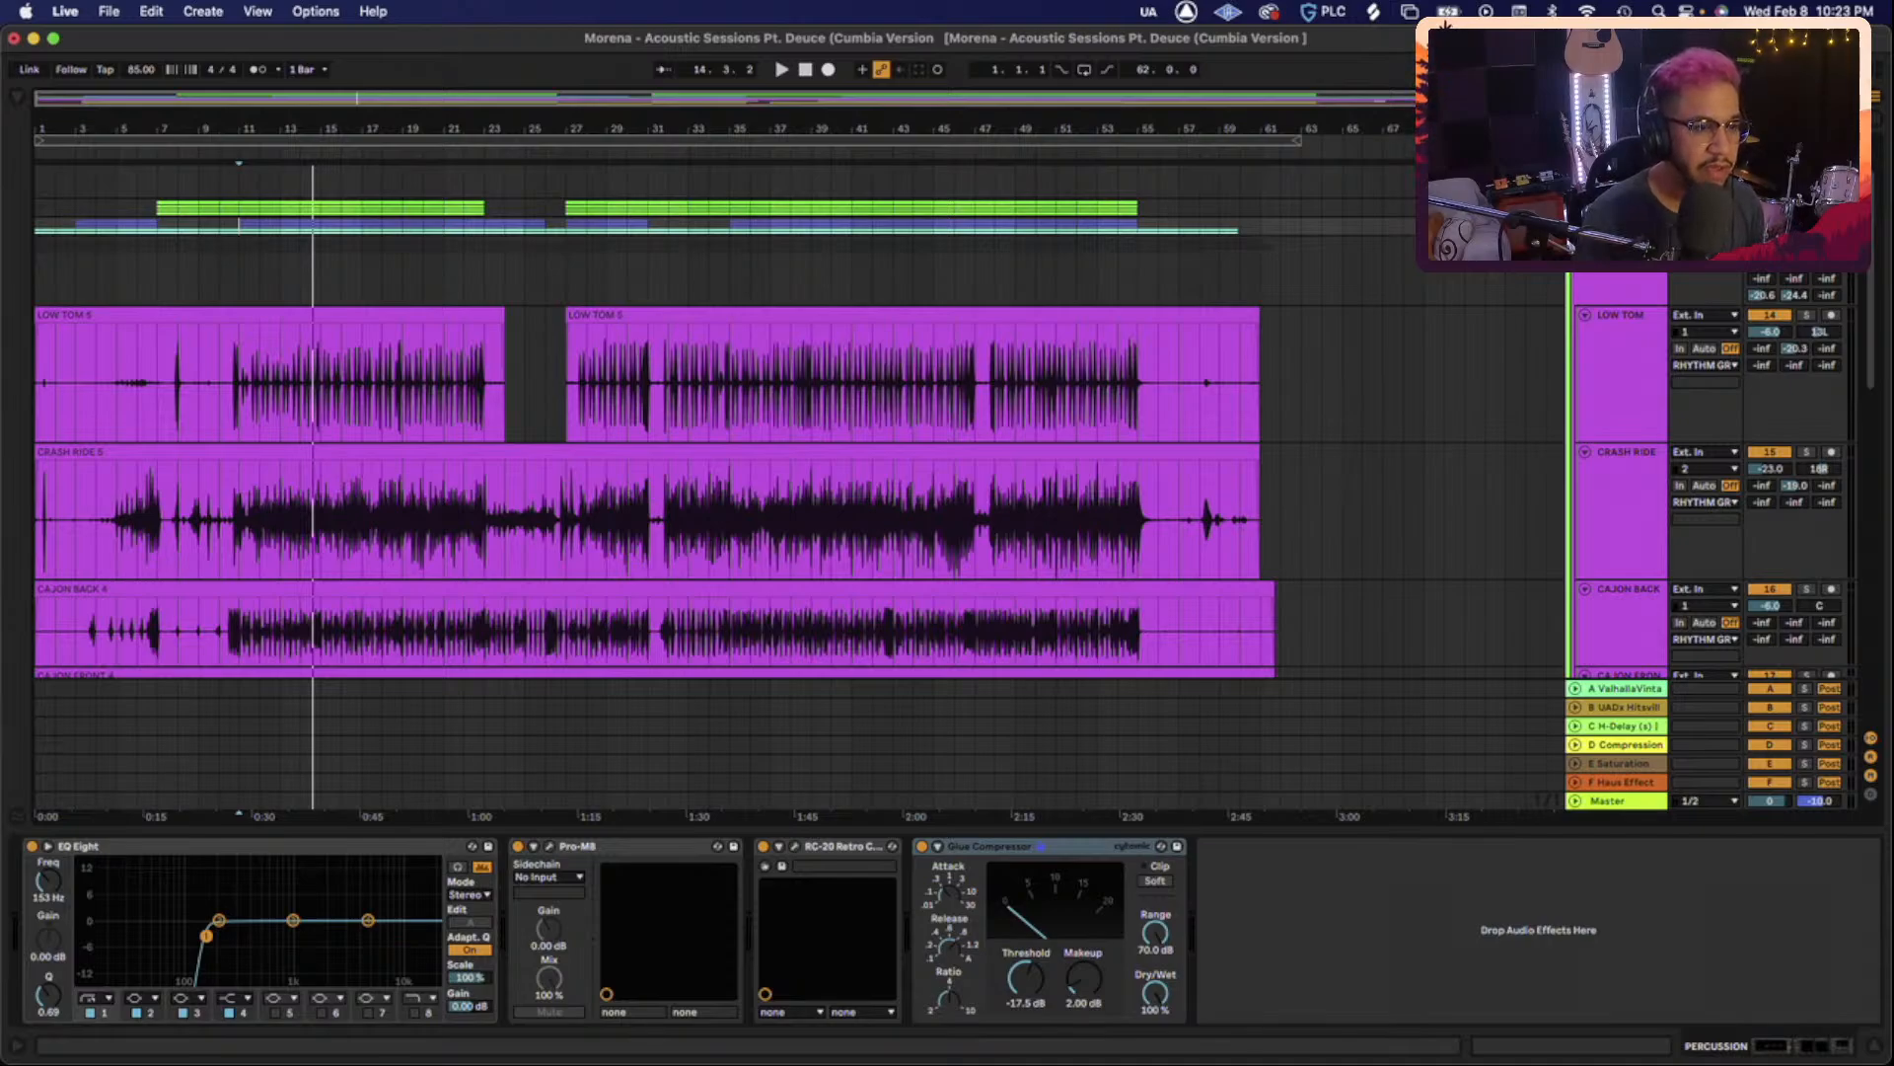
Look through the RHYTHM group's tracks and show the effects chains of BASS and CRASH RIDE.
{"action": "scroll", "coordinate": [1623, 365], "scroll_direction": "down", "scroll_amount": 3}
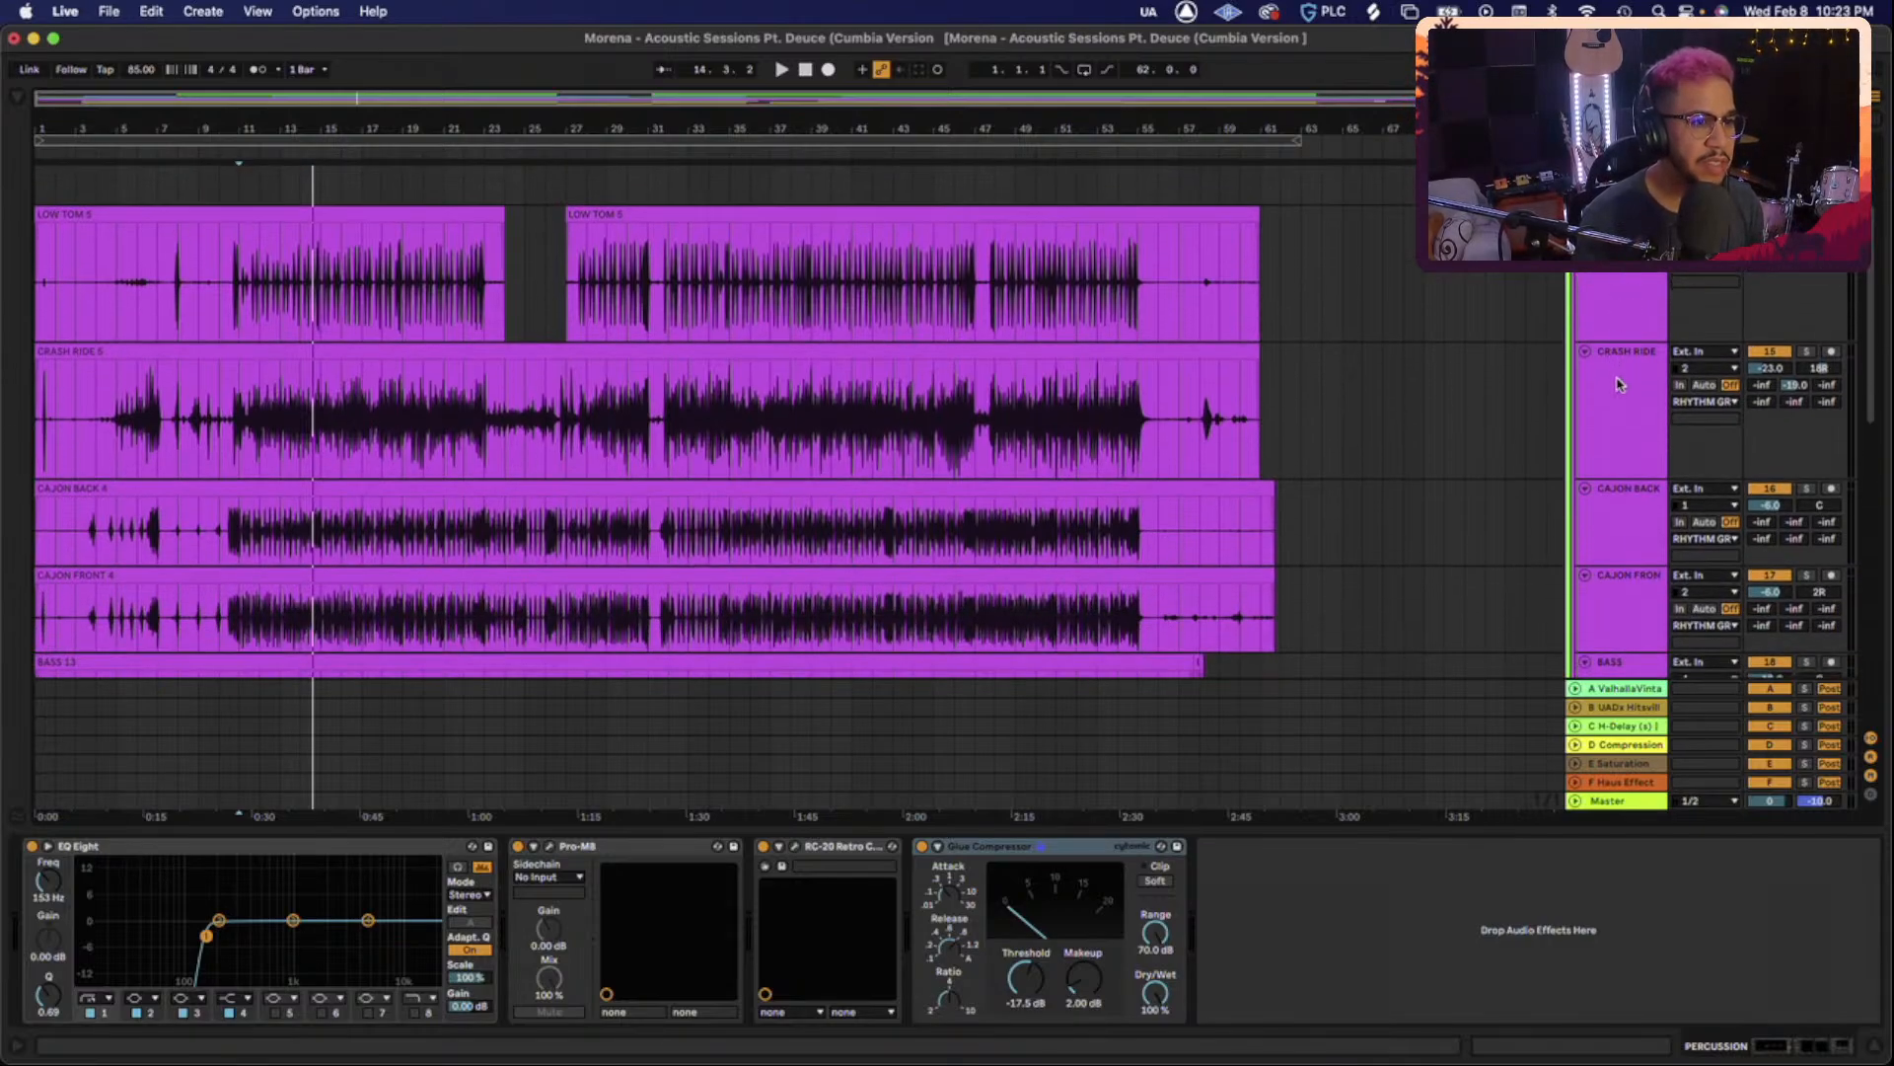
{"action": "scroll", "coordinate": [1619, 385], "scroll_direction": "down", "scroll_amount": 2}
{"action": "scroll", "coordinate": [1623, 392], "scroll_direction": "down", "scroll_amount": 1}
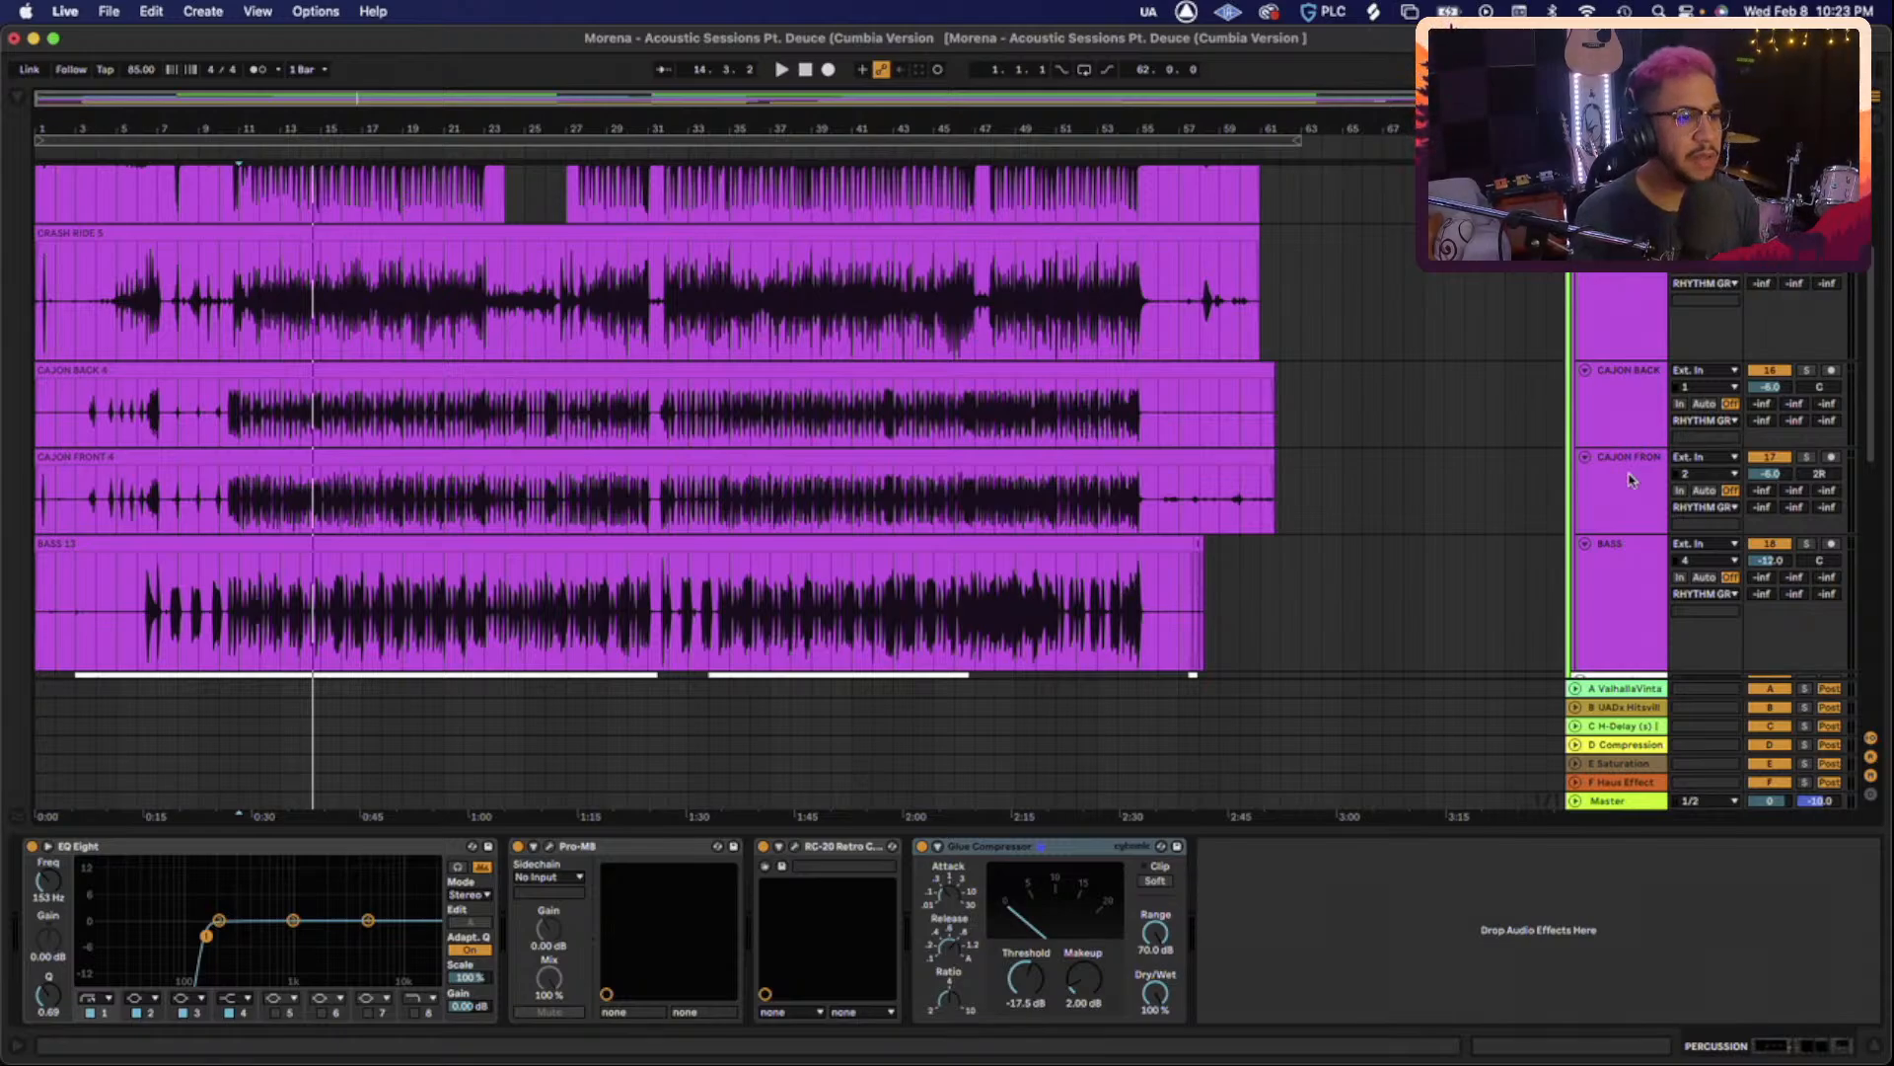
{"action": "left_click", "coordinate": [1625, 587]}
{"action": "scroll", "coordinate": [1622, 582], "scroll_direction": "up", "scroll_amount": 1}
{"action": "scroll", "coordinate": [1621, 583], "scroll_direction": "up", "scroll_amount": 2}
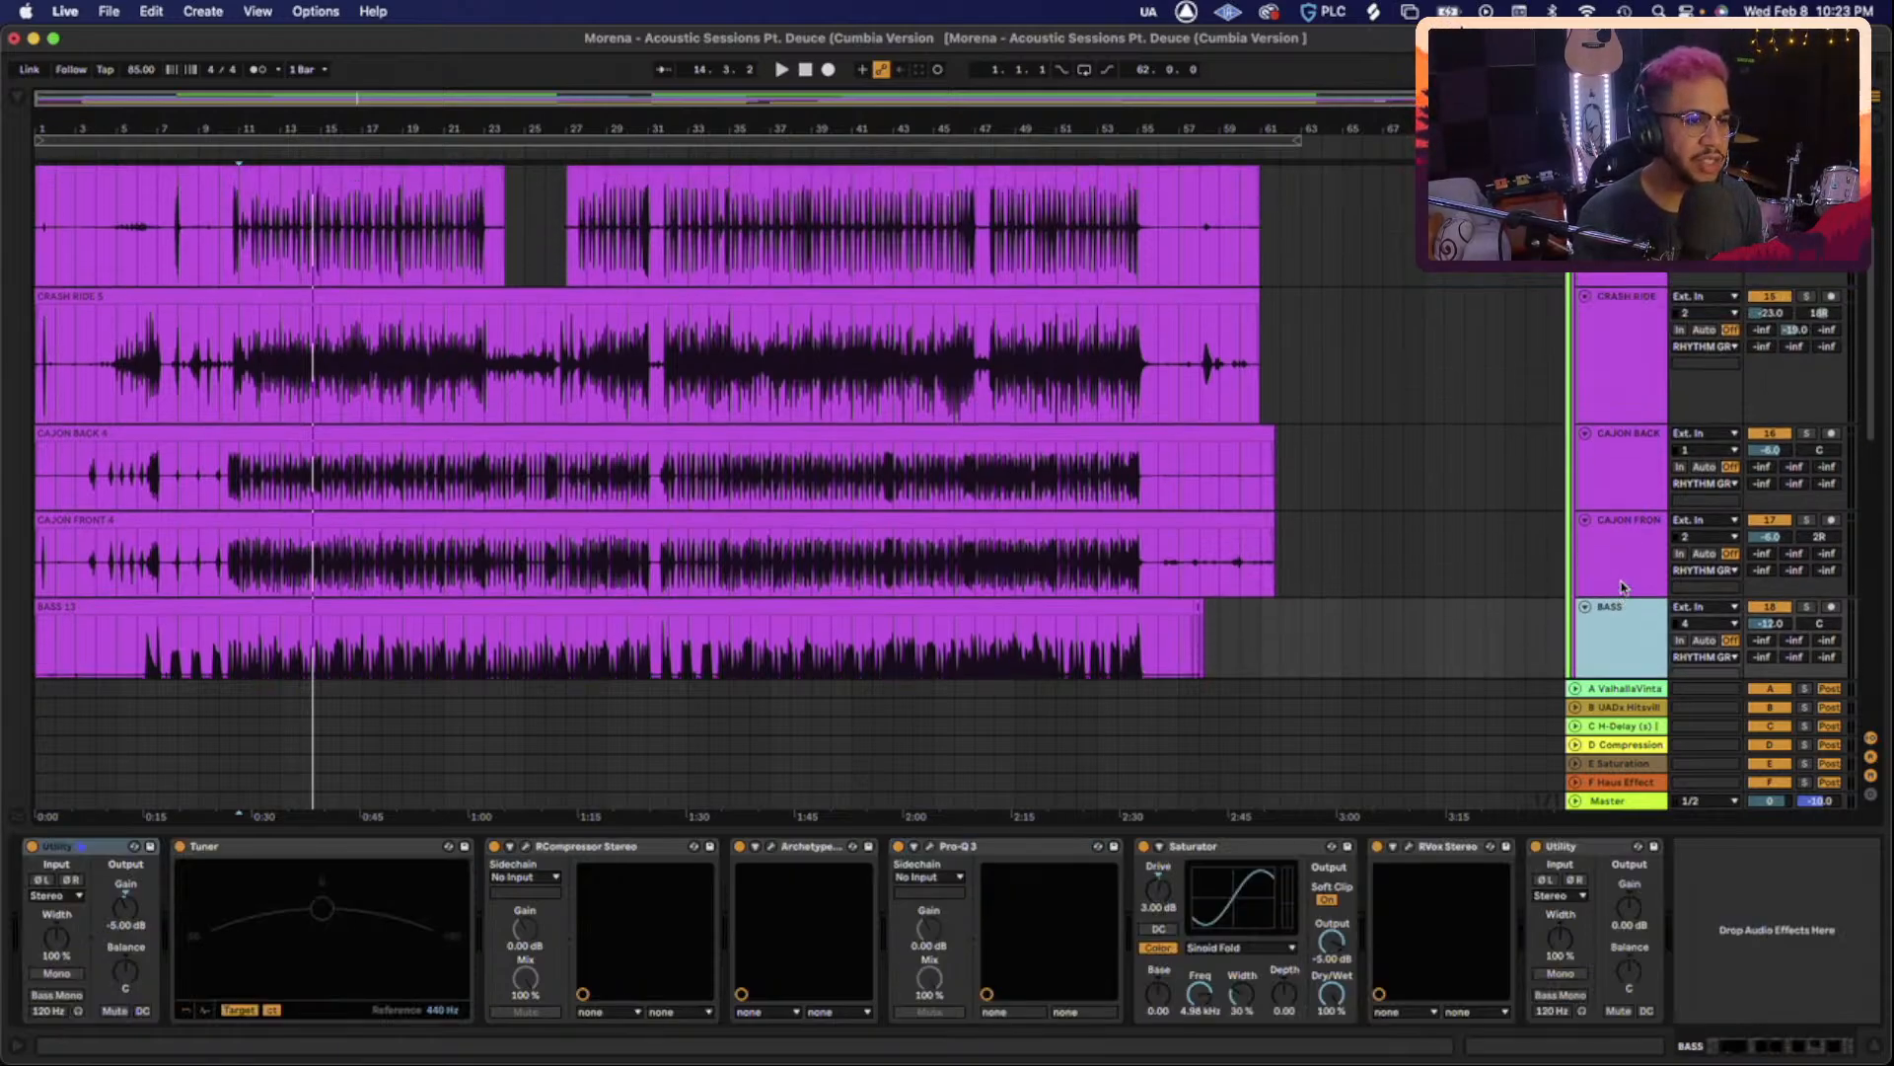
{"action": "left_click", "coordinate": [1623, 486]}
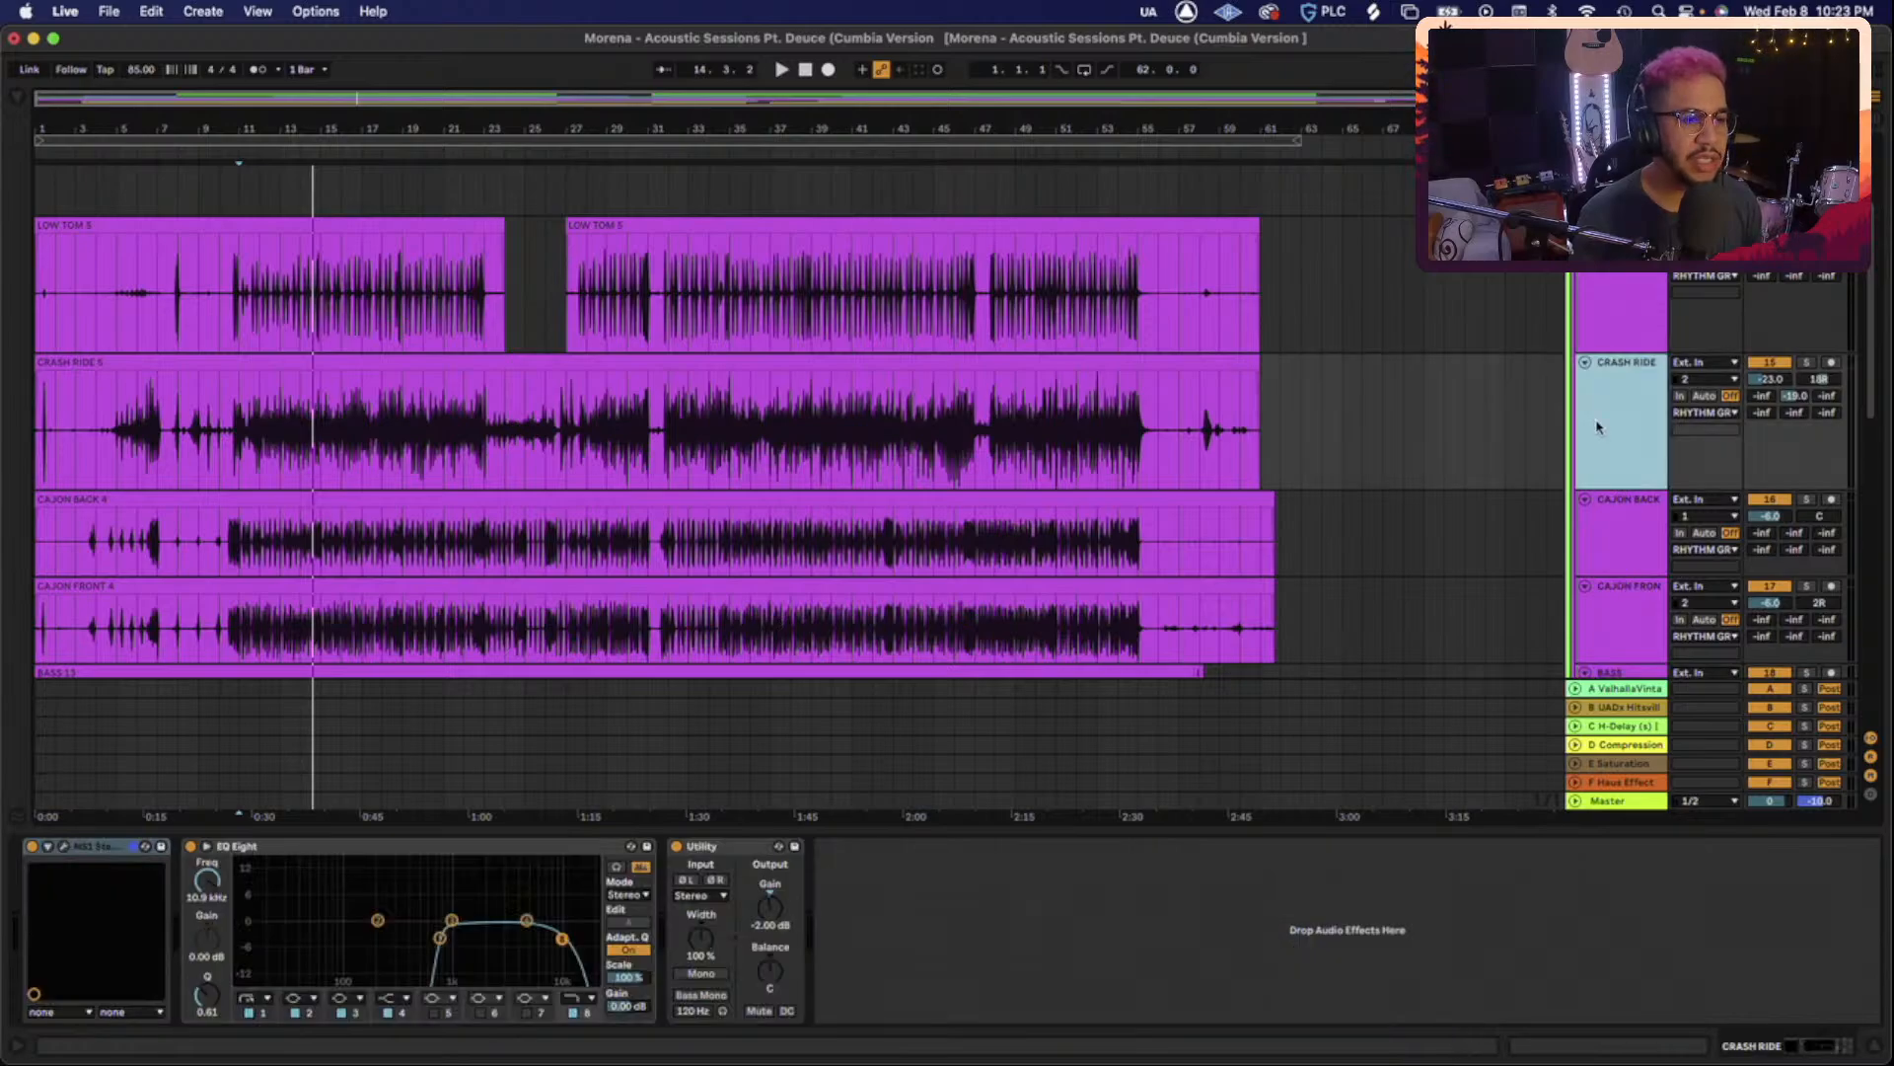
Solo CAJON BACK and CAJON FRONT and audition them with the RHYTHM group's effects chain shown.
{"action": "left_click", "coordinate": [1638, 309]}
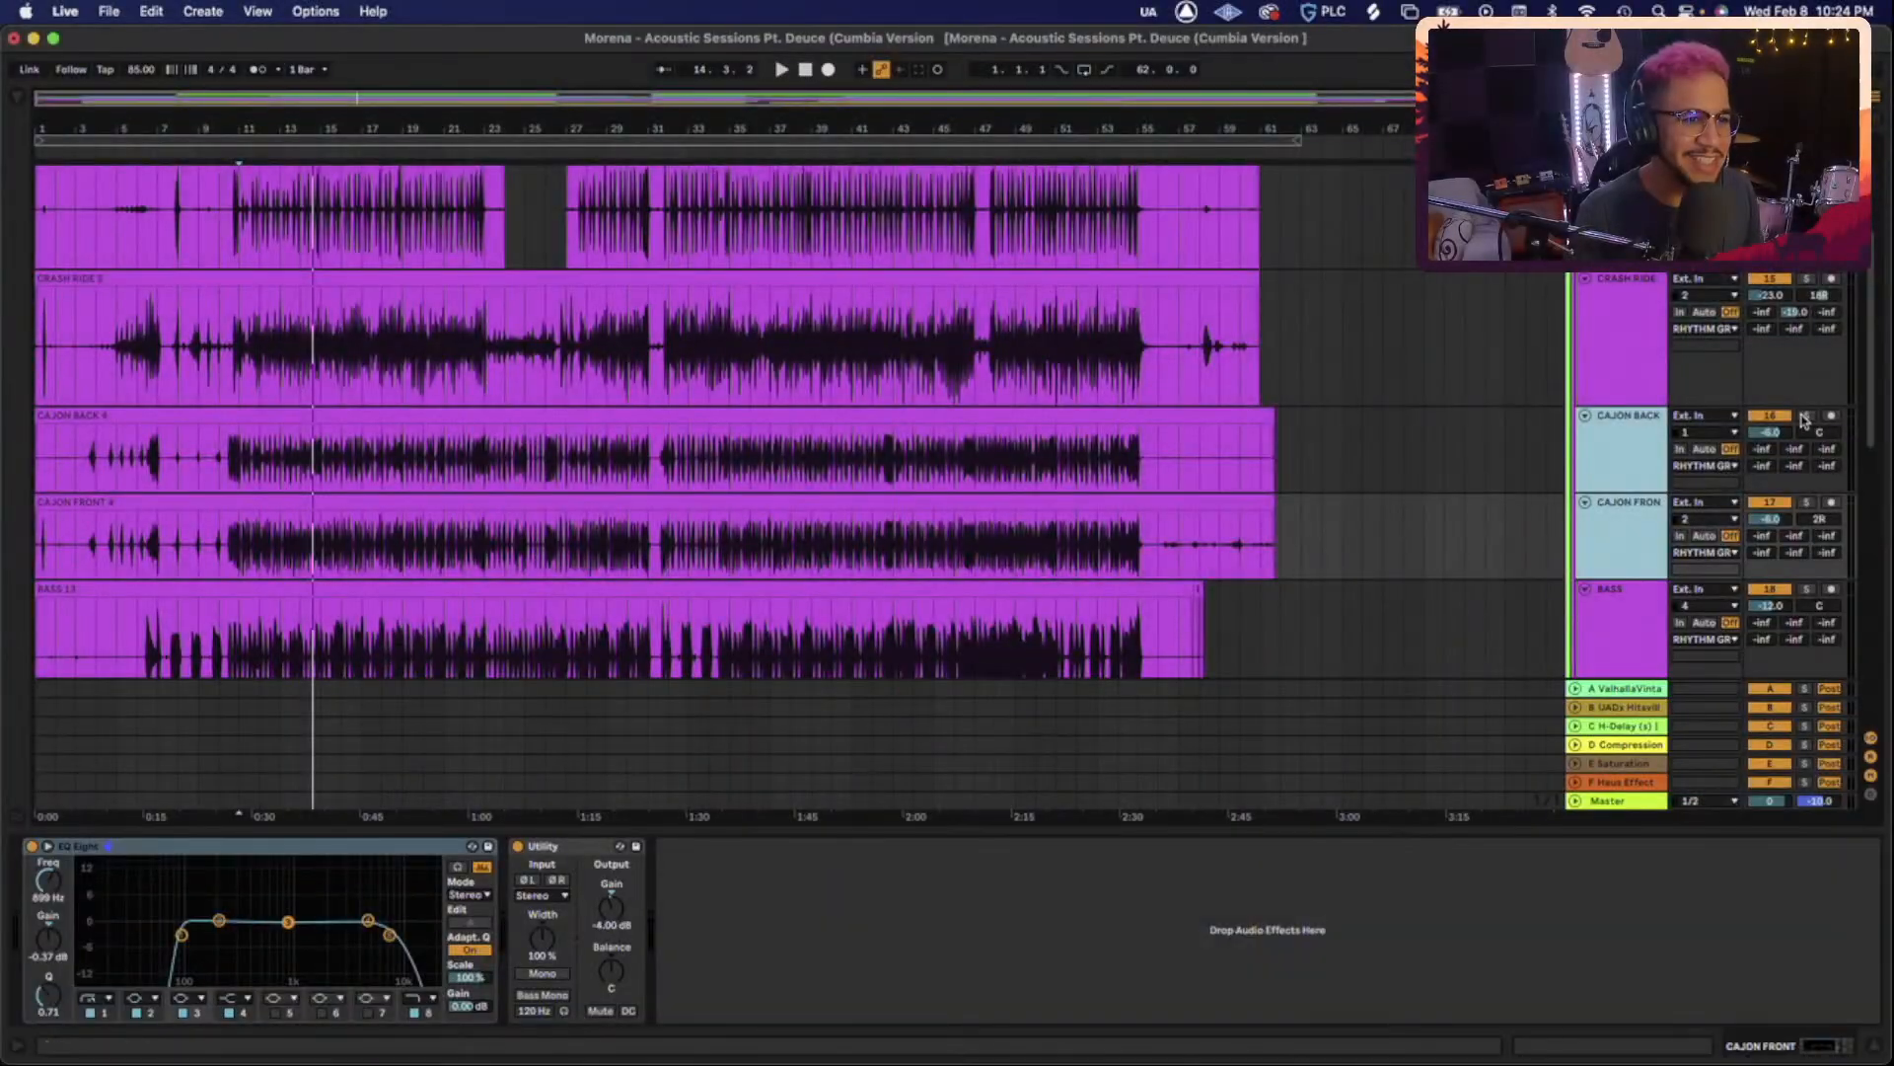
{"action": "key", "text": "space"}
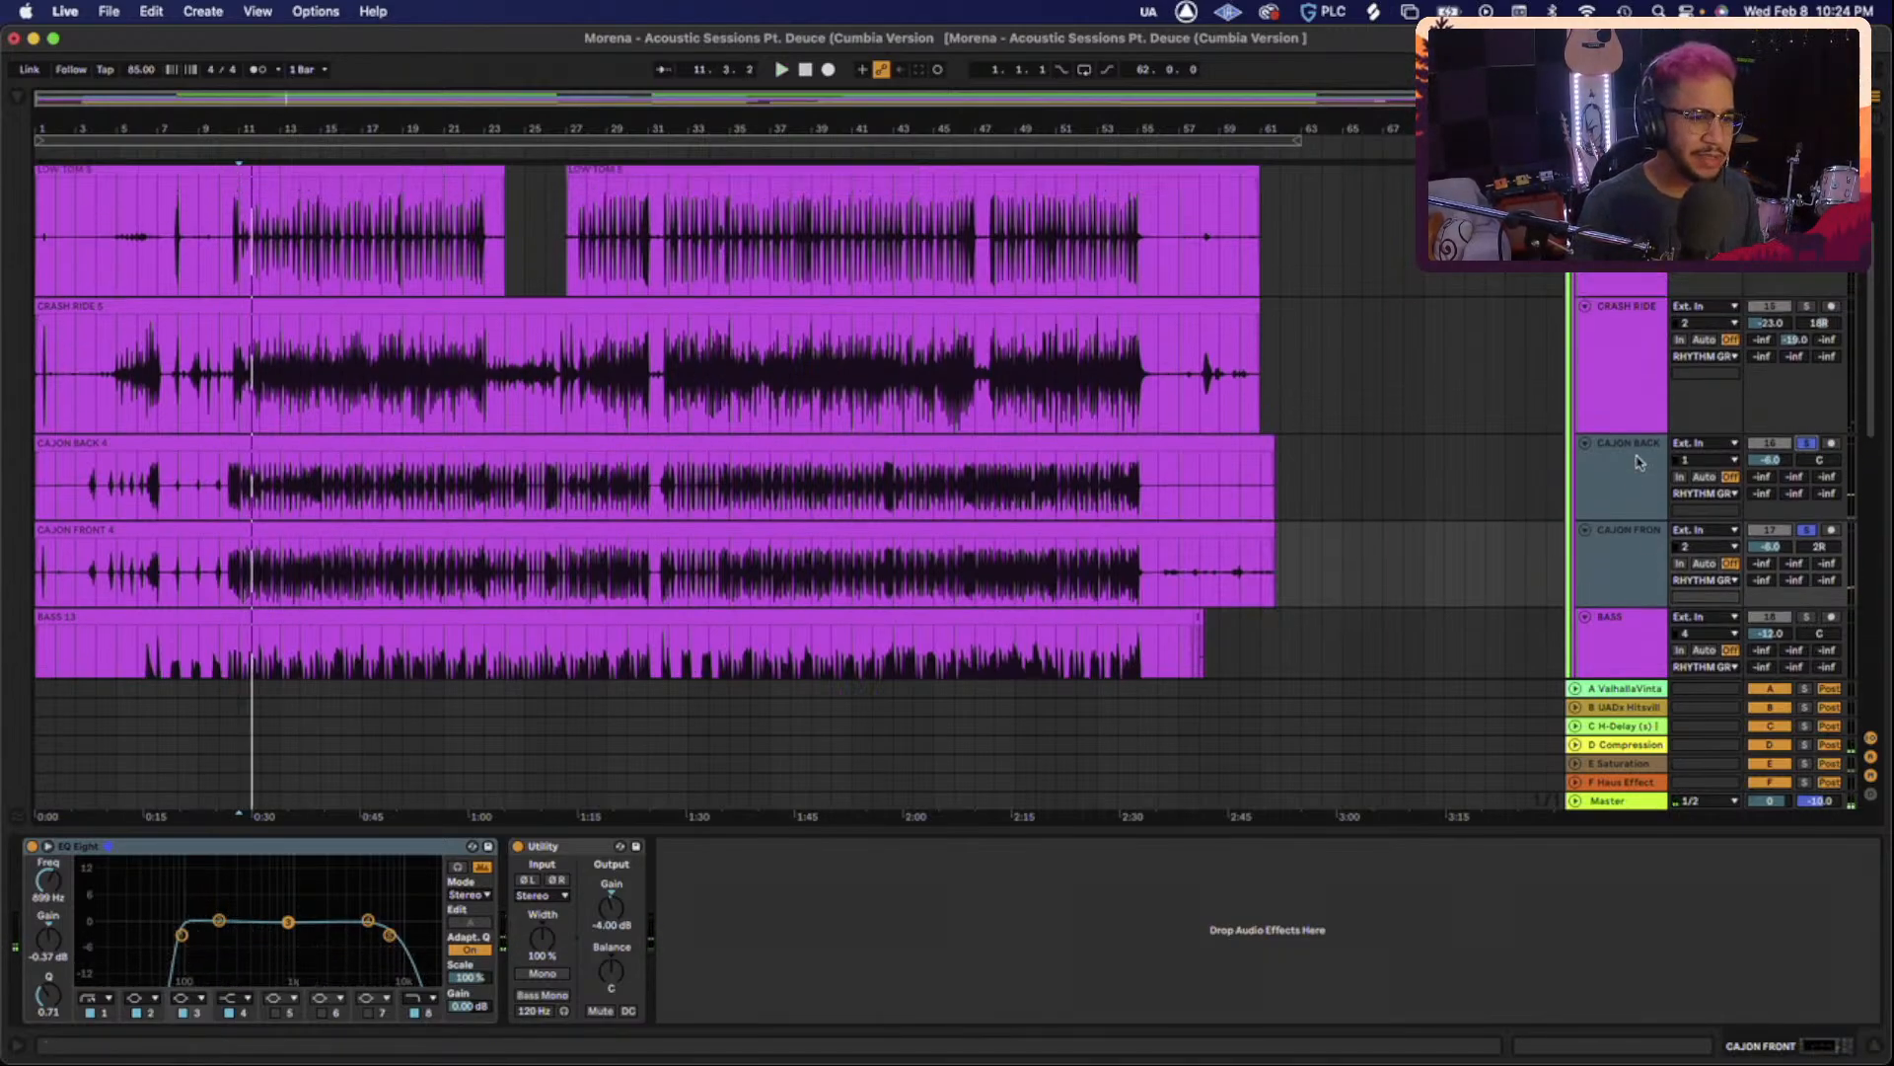
{"action": "scroll", "coordinate": [1638, 462], "scroll_direction": "up", "scroll_amount": 4}
{"action": "scroll", "coordinate": [1638, 462], "scroll_direction": "up", "scroll_amount": 1}
{"action": "left_click", "coordinate": [1636, 306]}
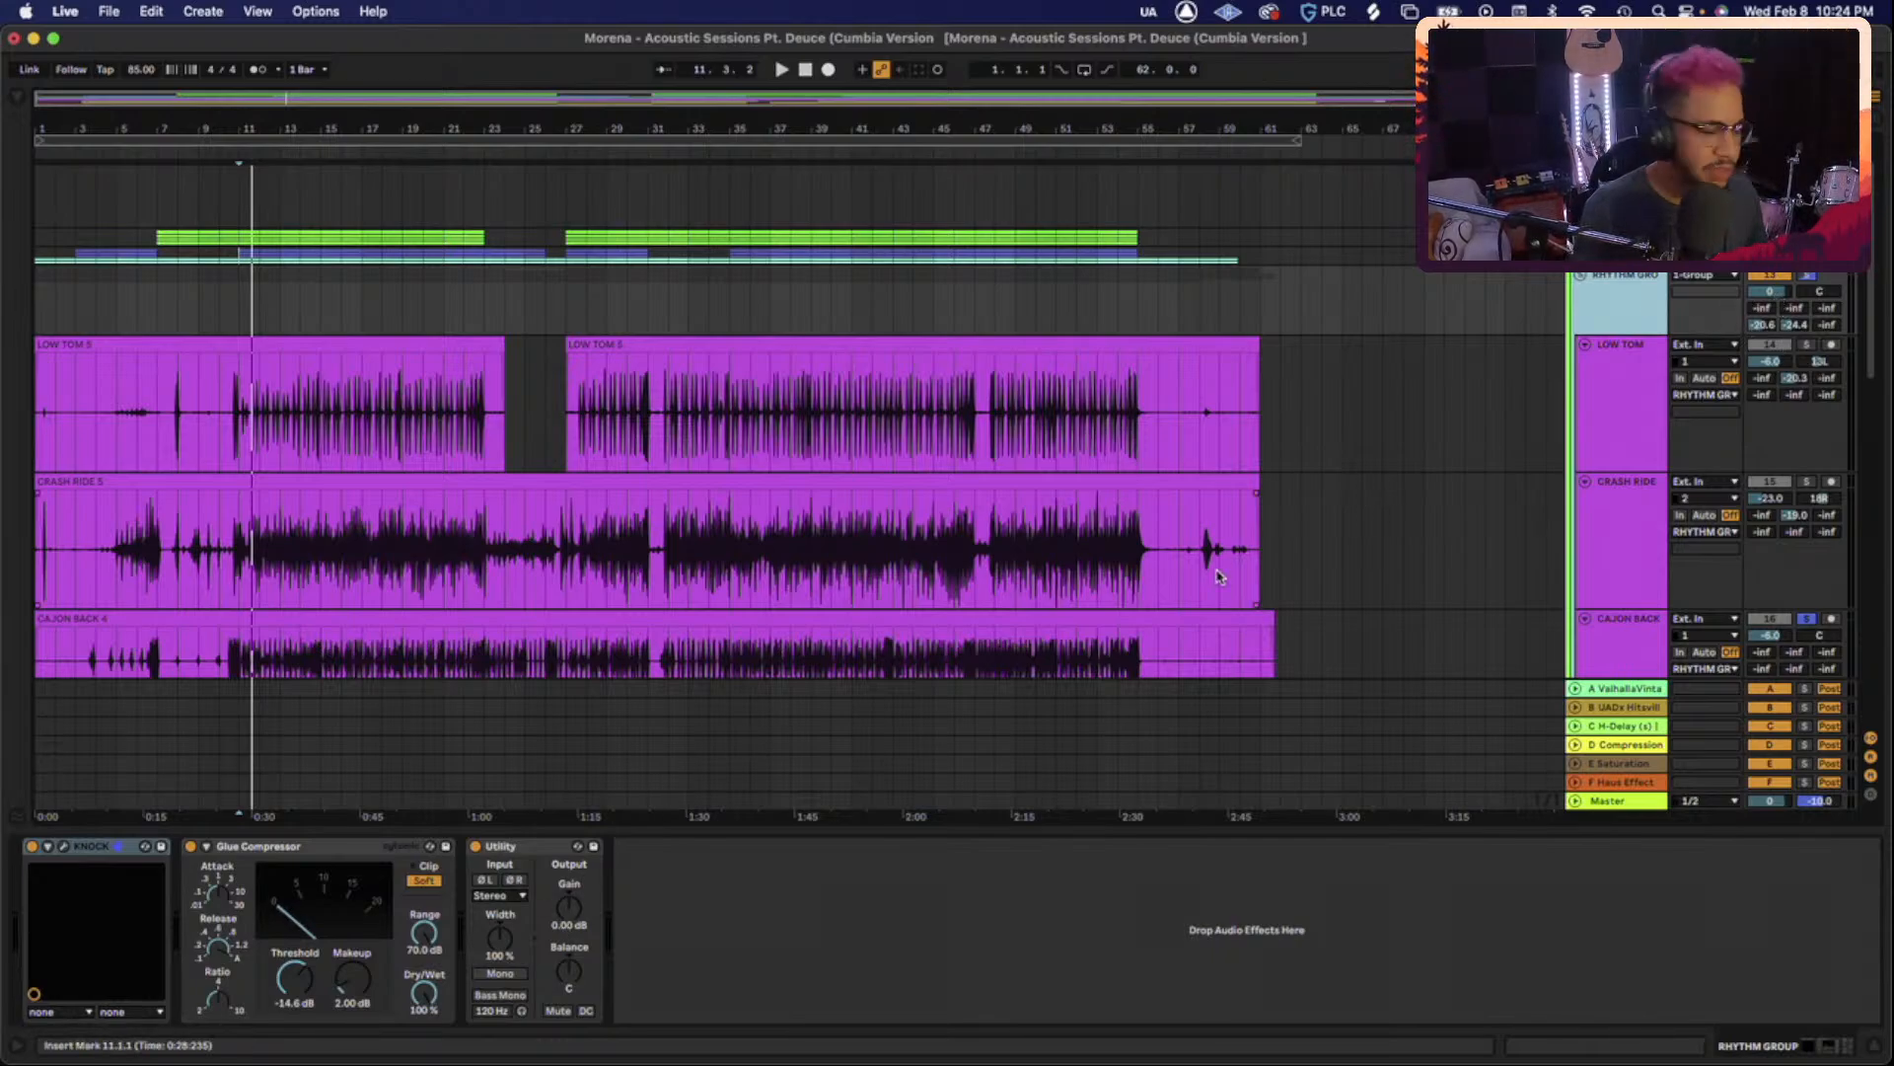
{"action": "key", "text": "space"}
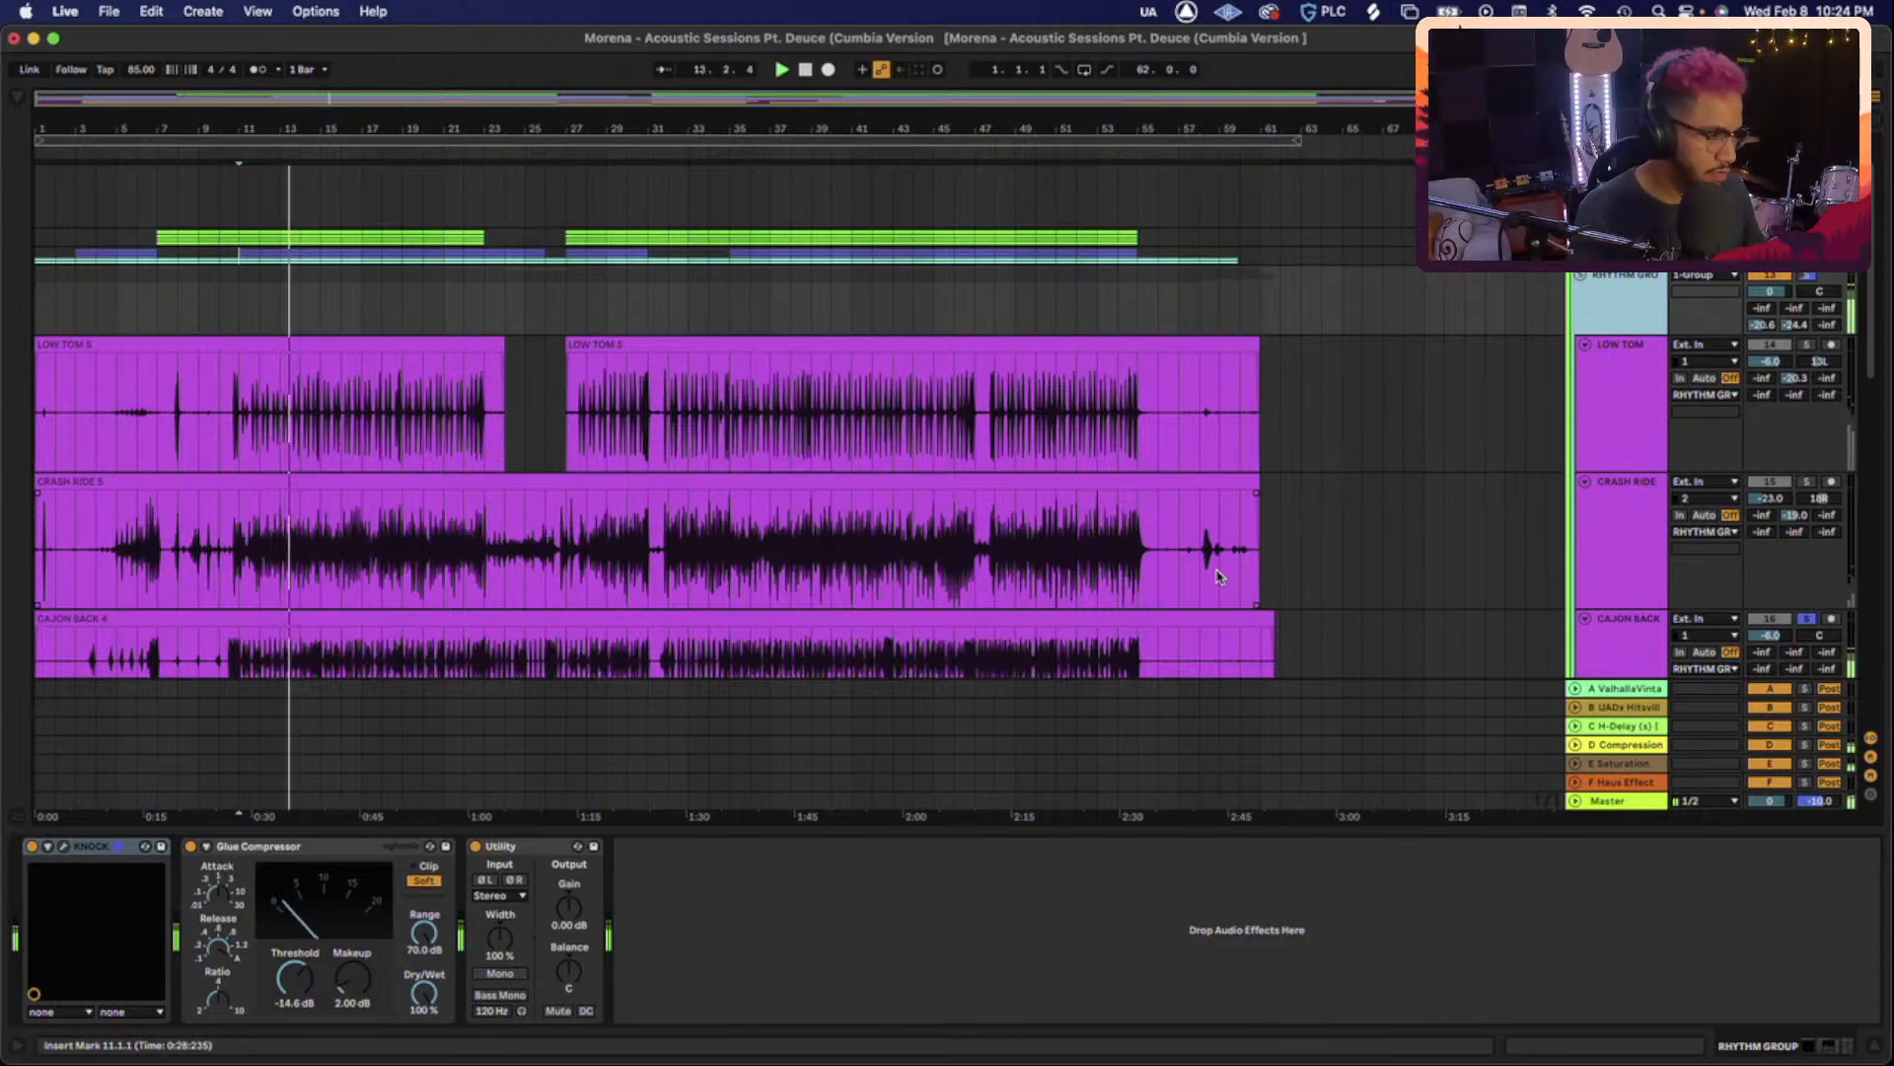
{"action": "scroll", "coordinate": [799, 502], "scroll_direction": "down", "scroll_amount": 5}
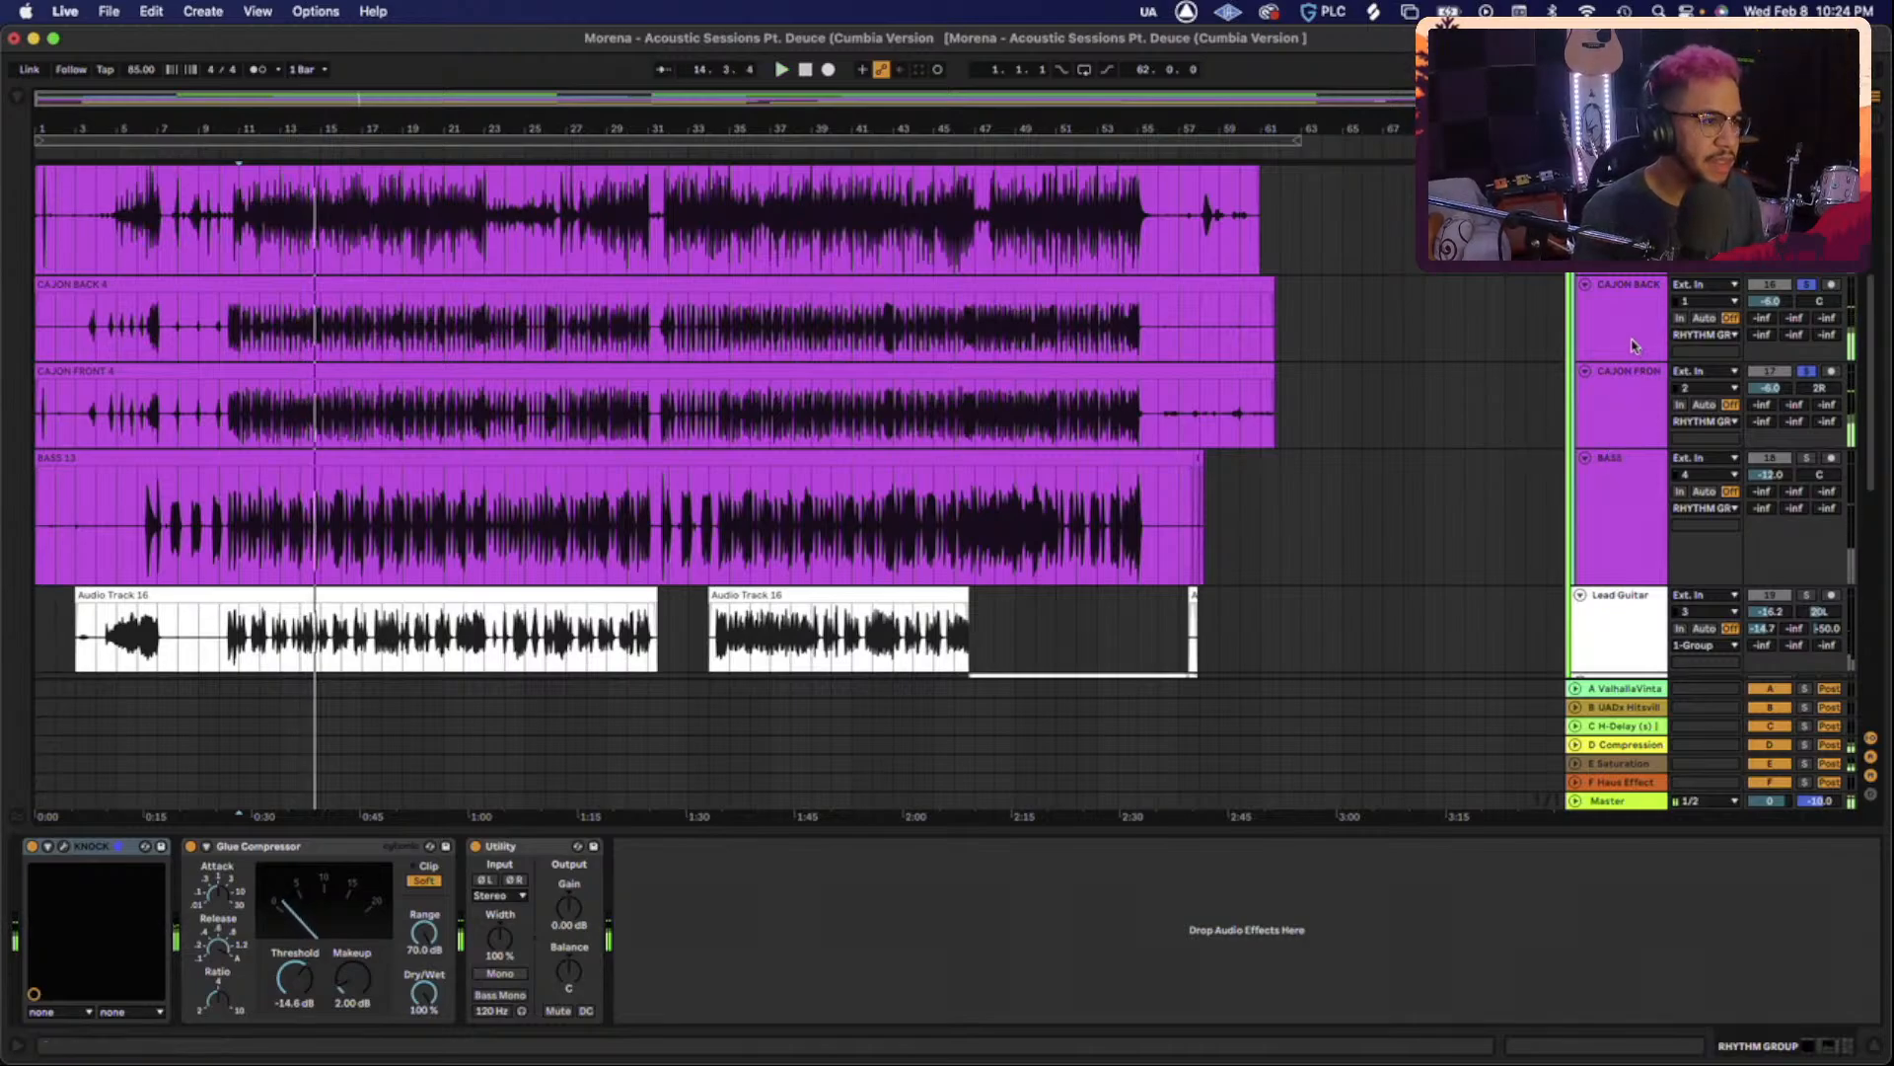
Switch CAJON BACK's monitoring through In and Auto and return it to Off.
{"action": "left_click", "coordinate": [1679, 318]}
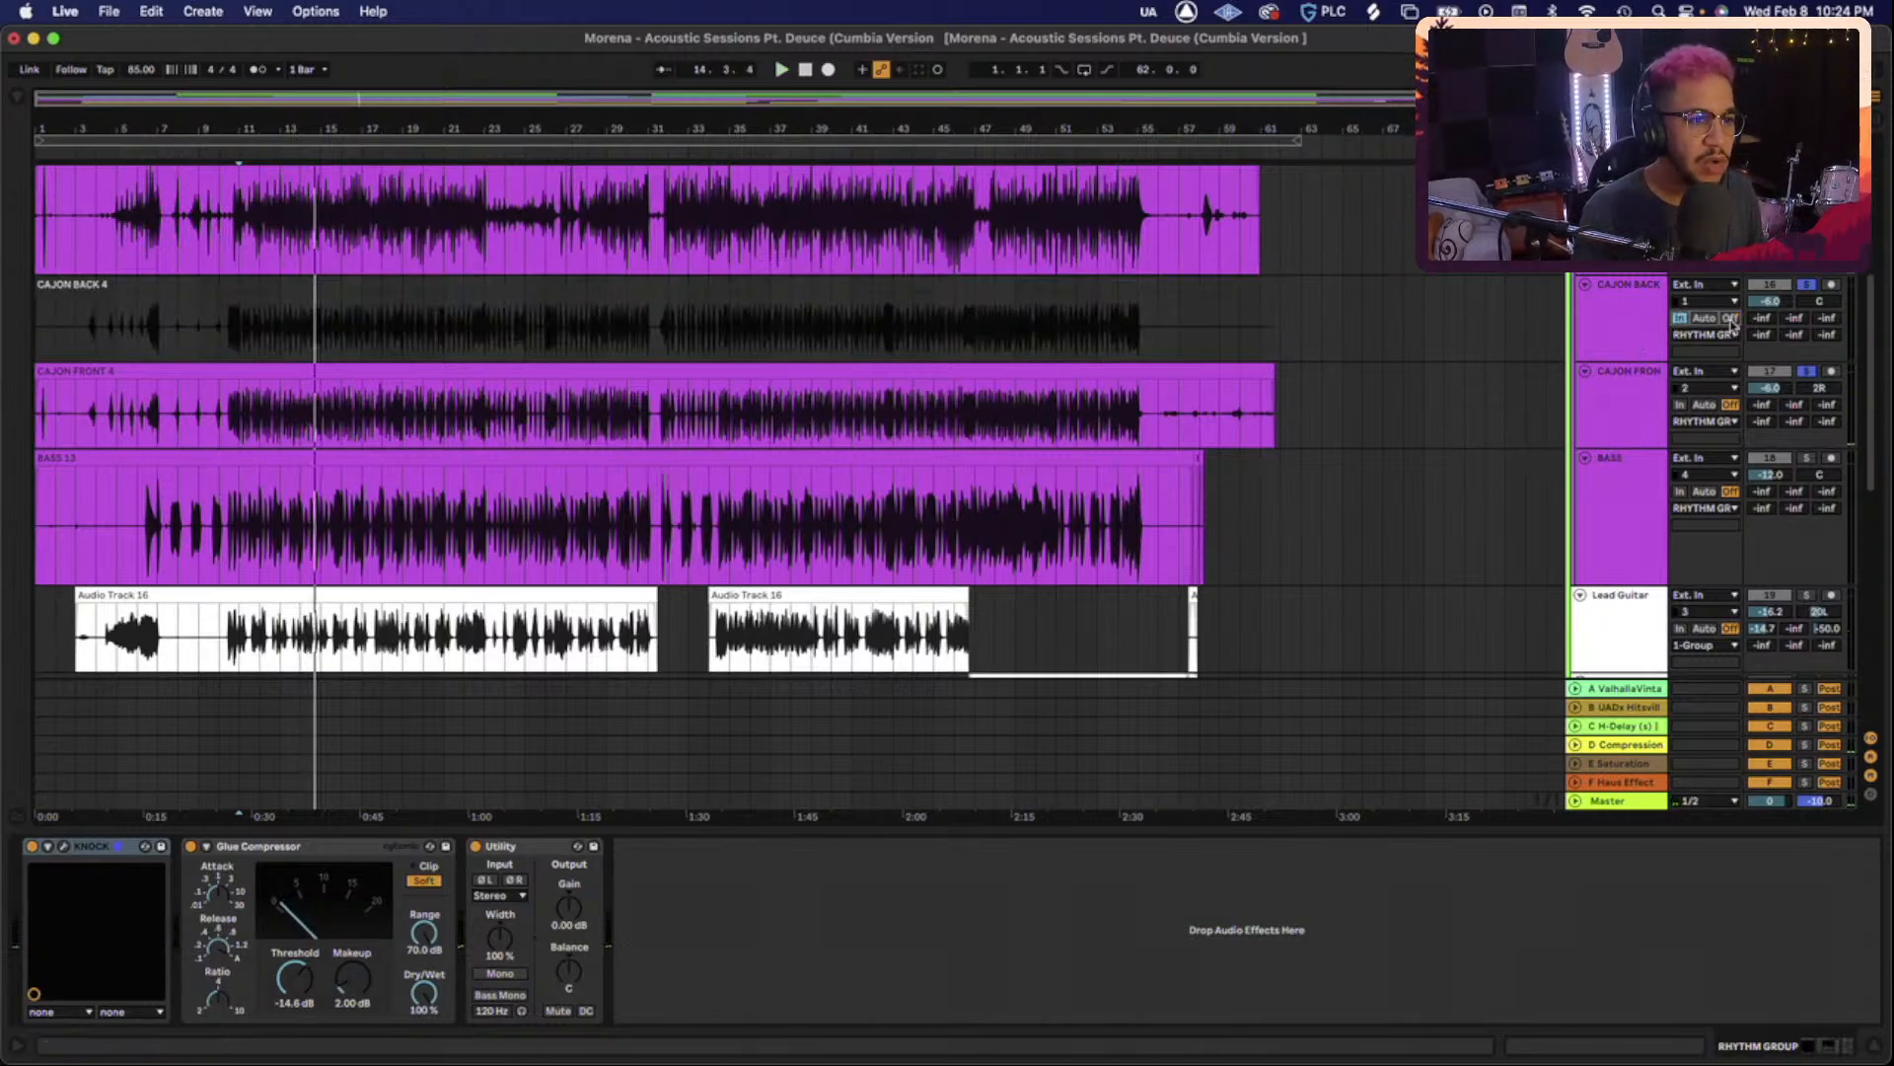
{"action": "left_click", "coordinate": [1704, 318]}
{"action": "left_click", "coordinate": [1731, 318]}
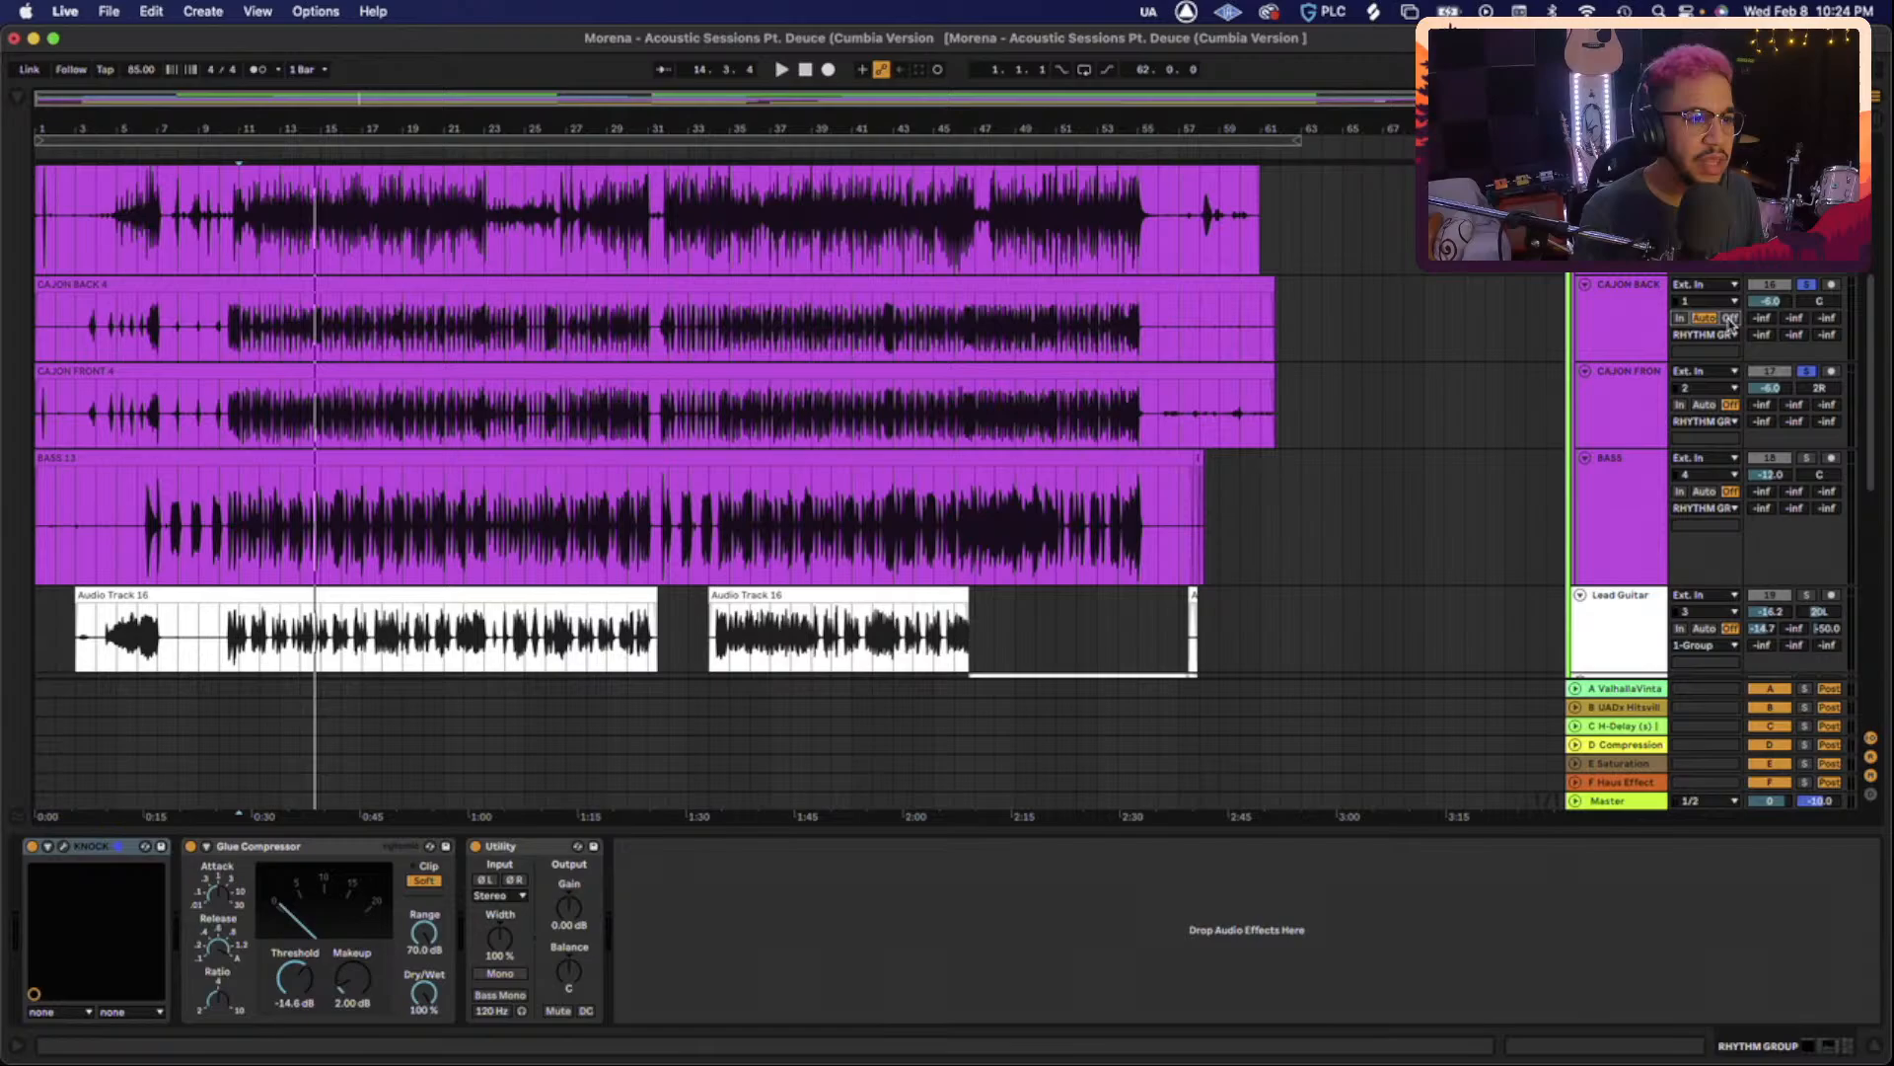
Bypass all the effects on the RHYTHM group: KNOCK, Glue Compressor and Utility.
{"action": "left_click", "coordinate": [1607, 321]}
{"action": "scroll", "coordinate": [1607, 321], "scroll_direction": "up", "scroll_amount": 5}
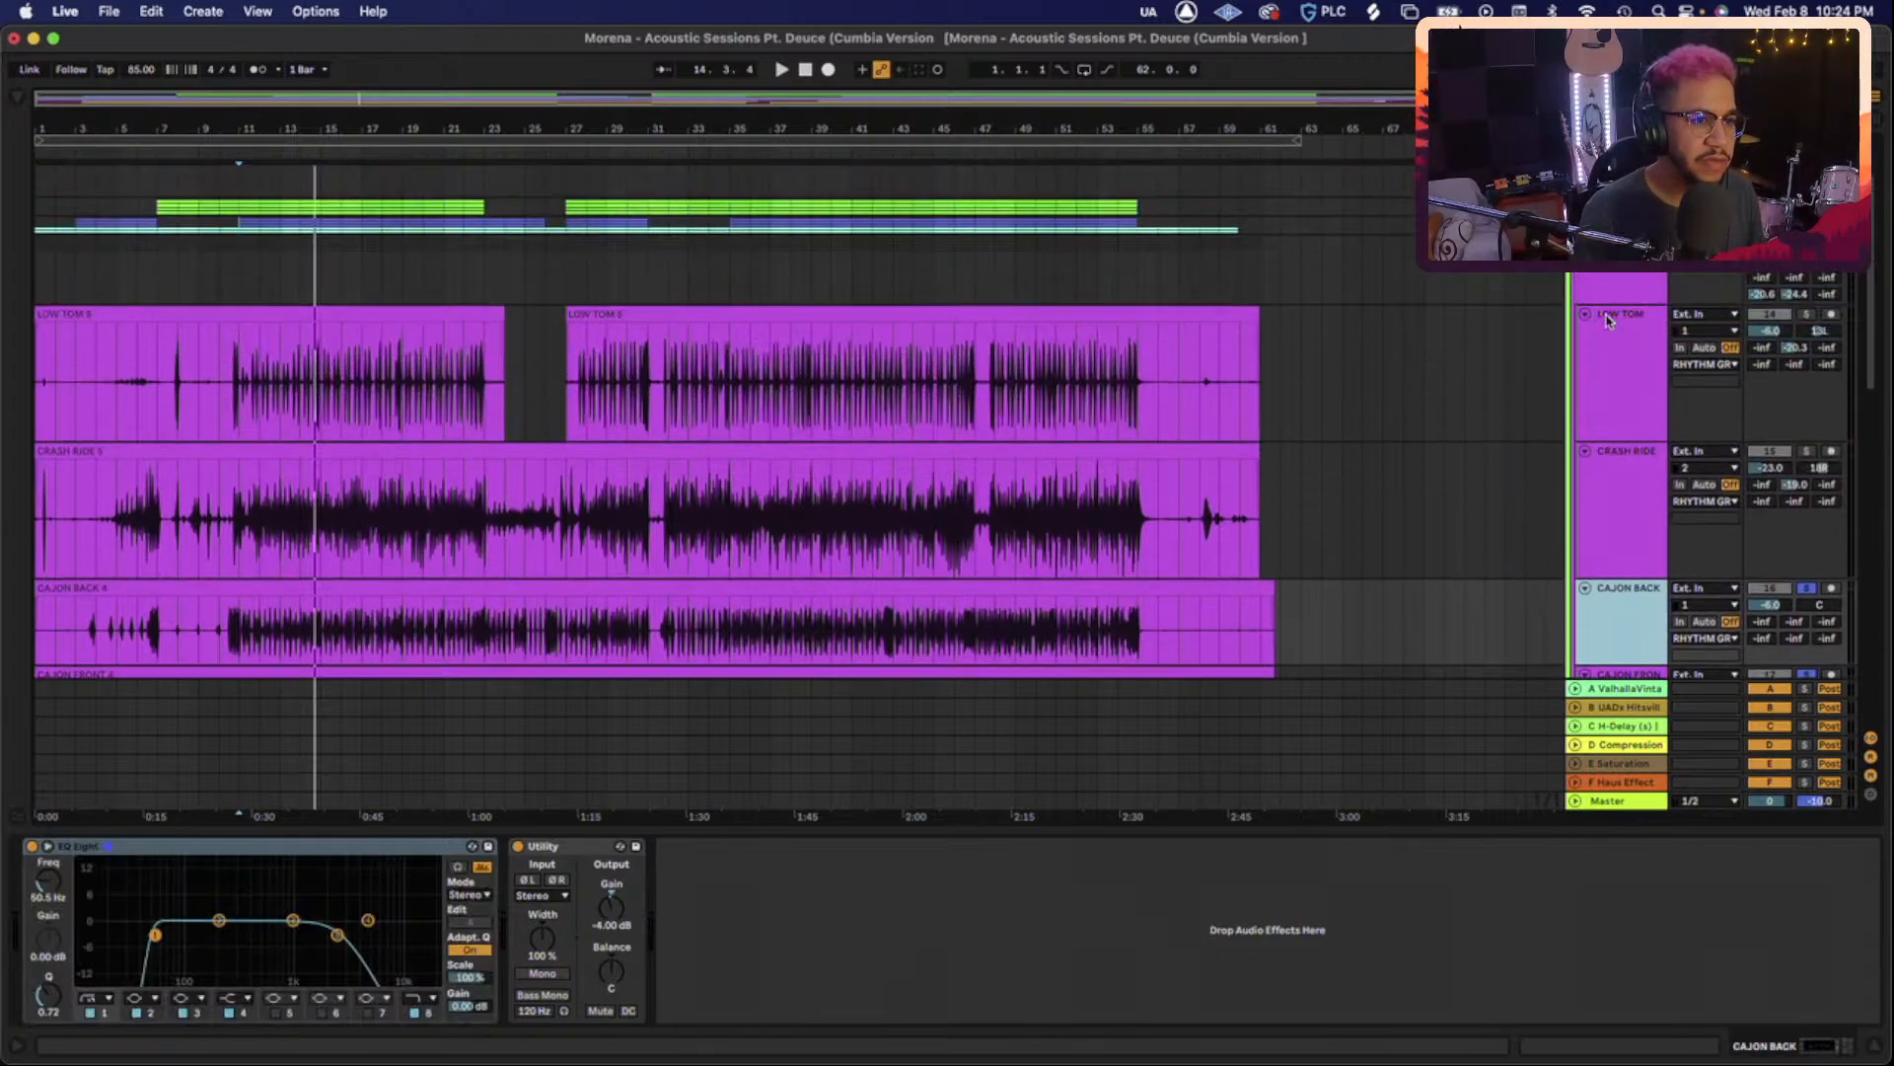
{"action": "left_click", "coordinate": [1637, 285]}
{"action": "scroll", "coordinate": [1637, 285], "scroll_direction": "down", "scroll_amount": 2}
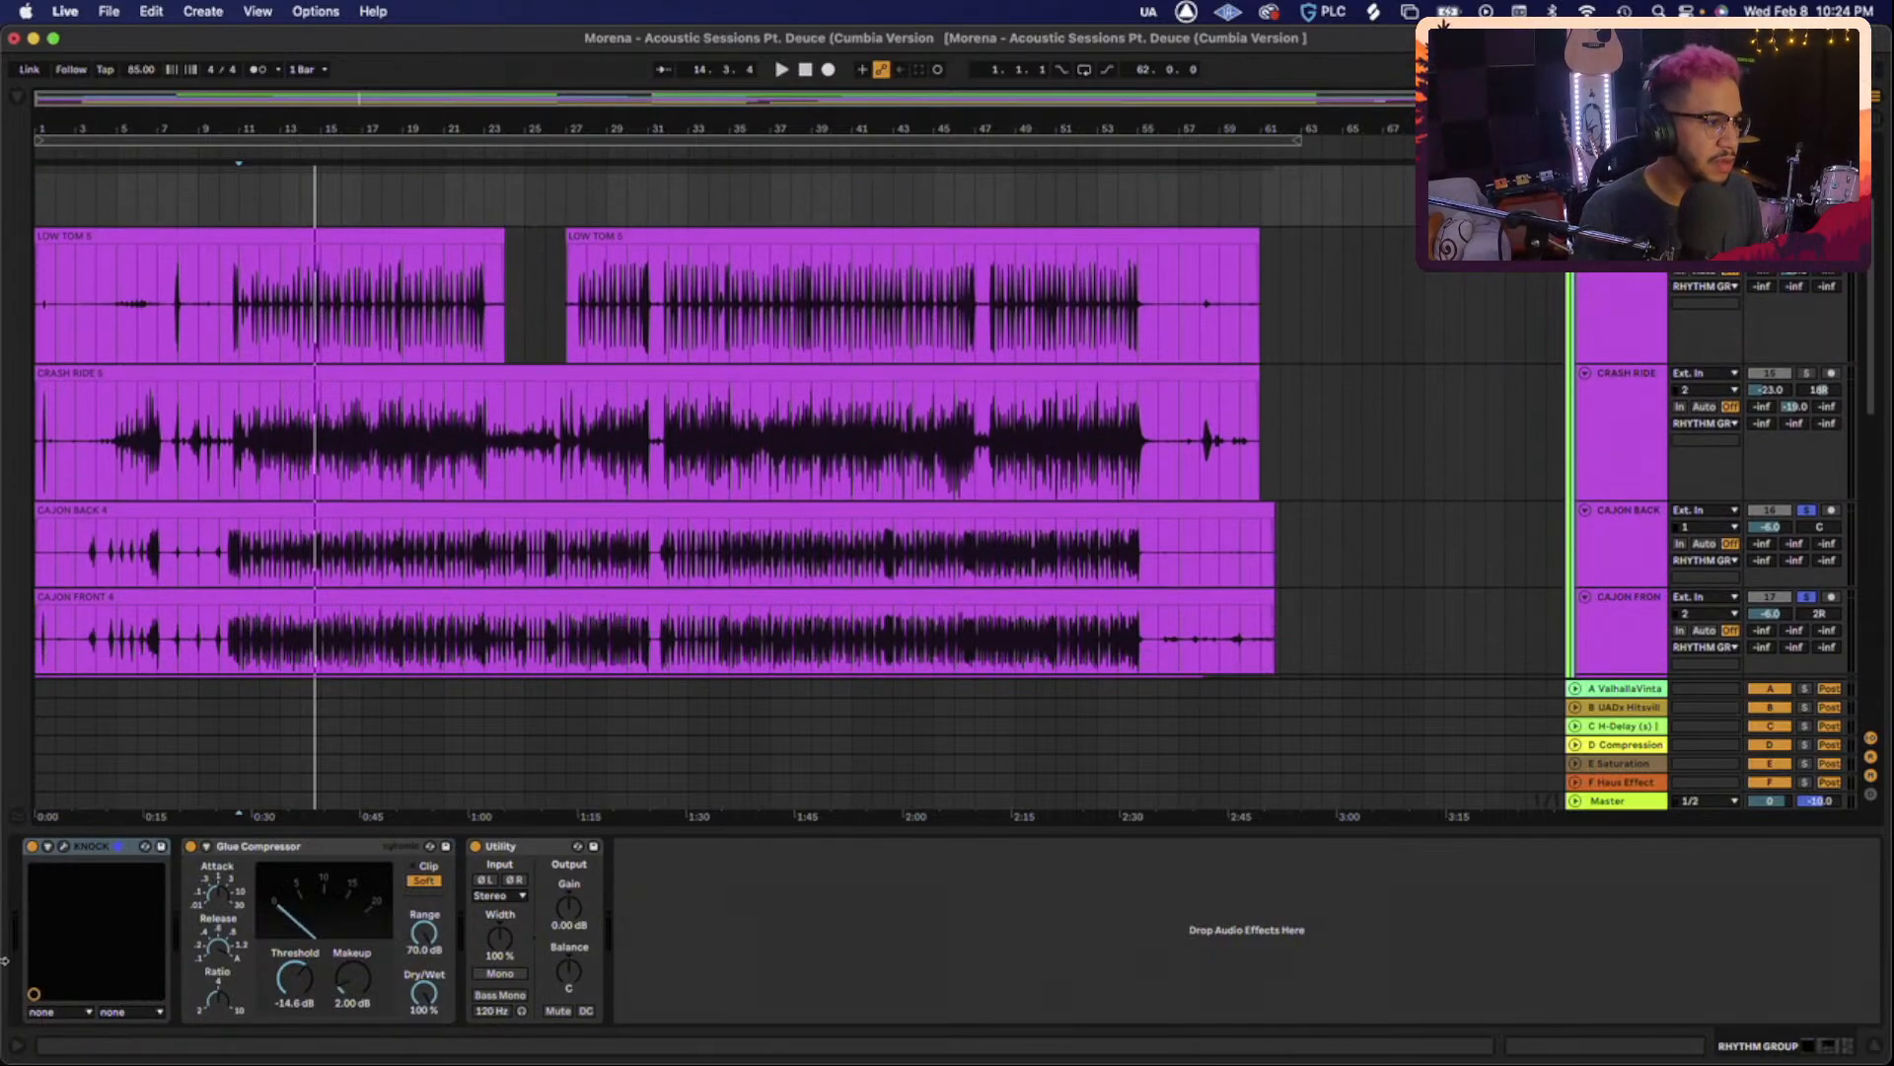
{"action": "left_click", "coordinate": [536, 847], "text": "shift"}
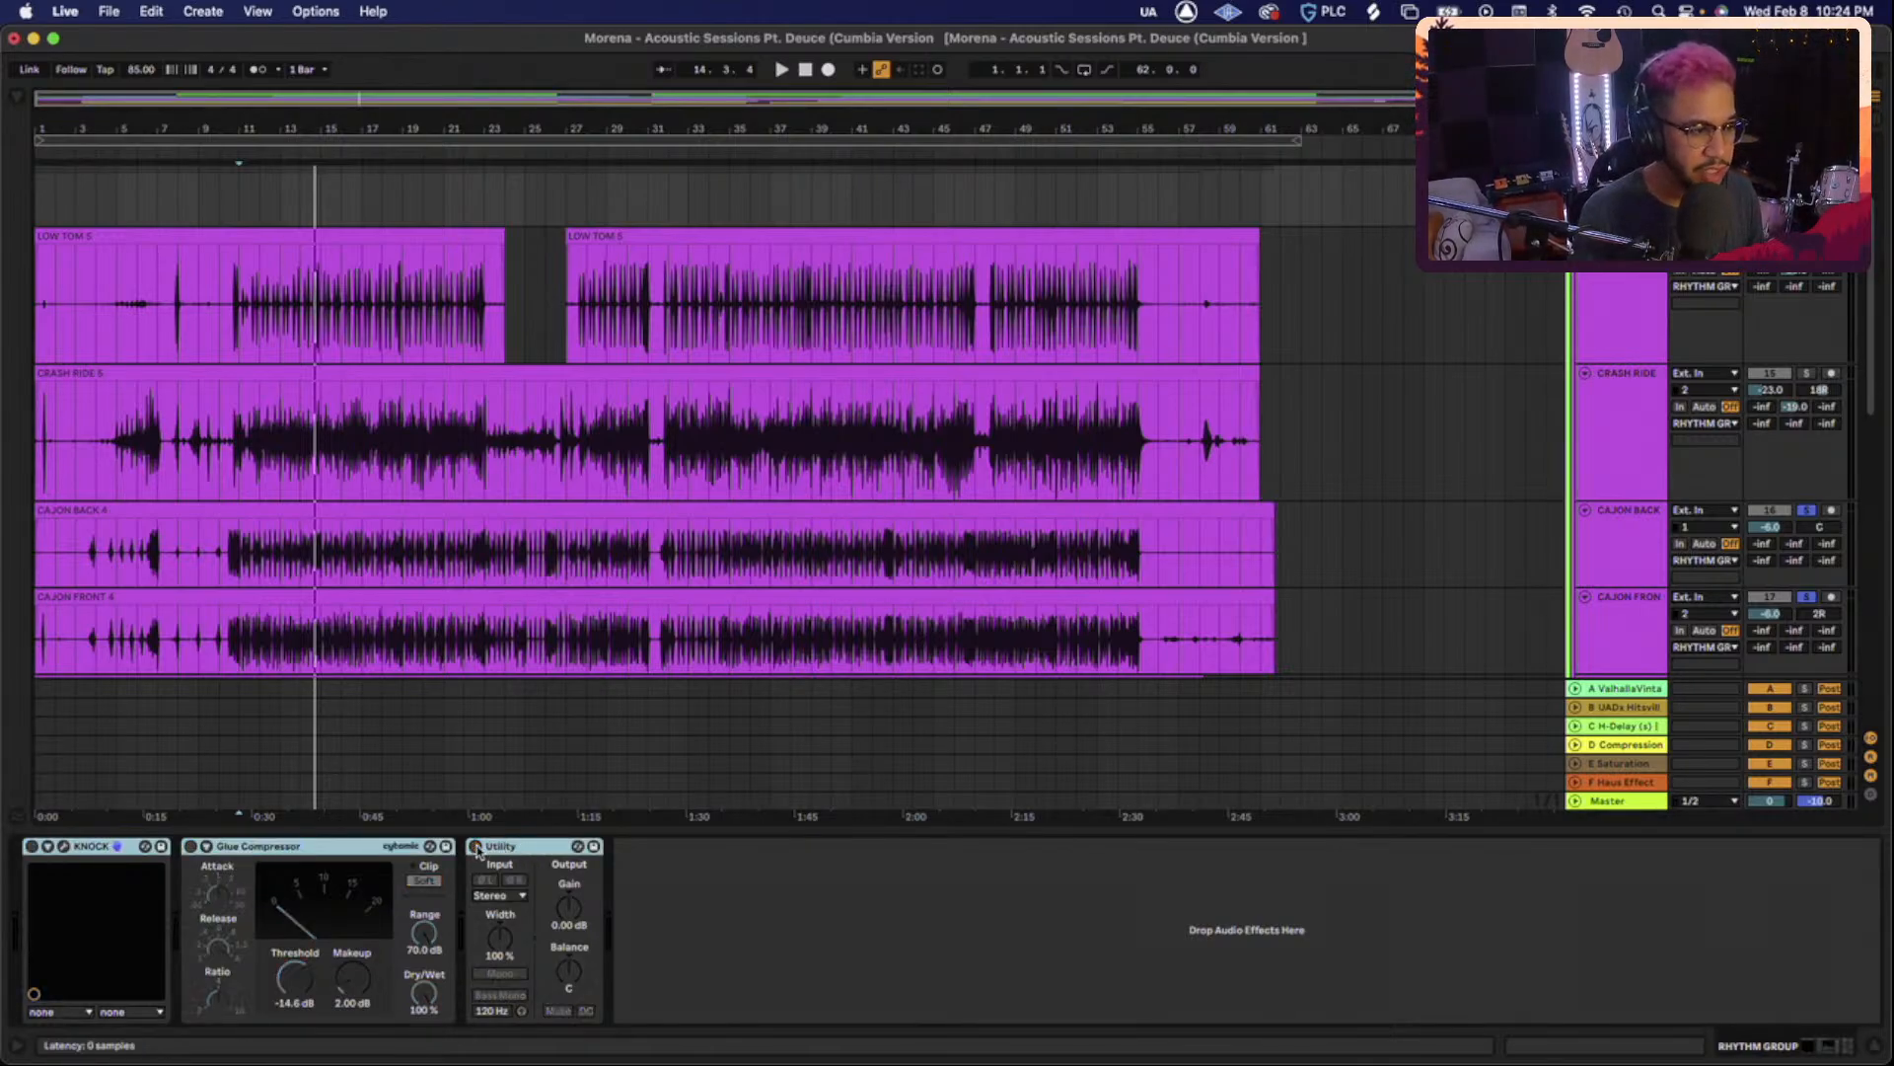
Listen to the soloed cajon tracks without group processing and view CAJON BACK's EQ Eight and Utility.
{"action": "scroll", "coordinate": [432, 583], "scroll_direction": "down", "scroll_amount": 4}
{"action": "key", "text": "space"}
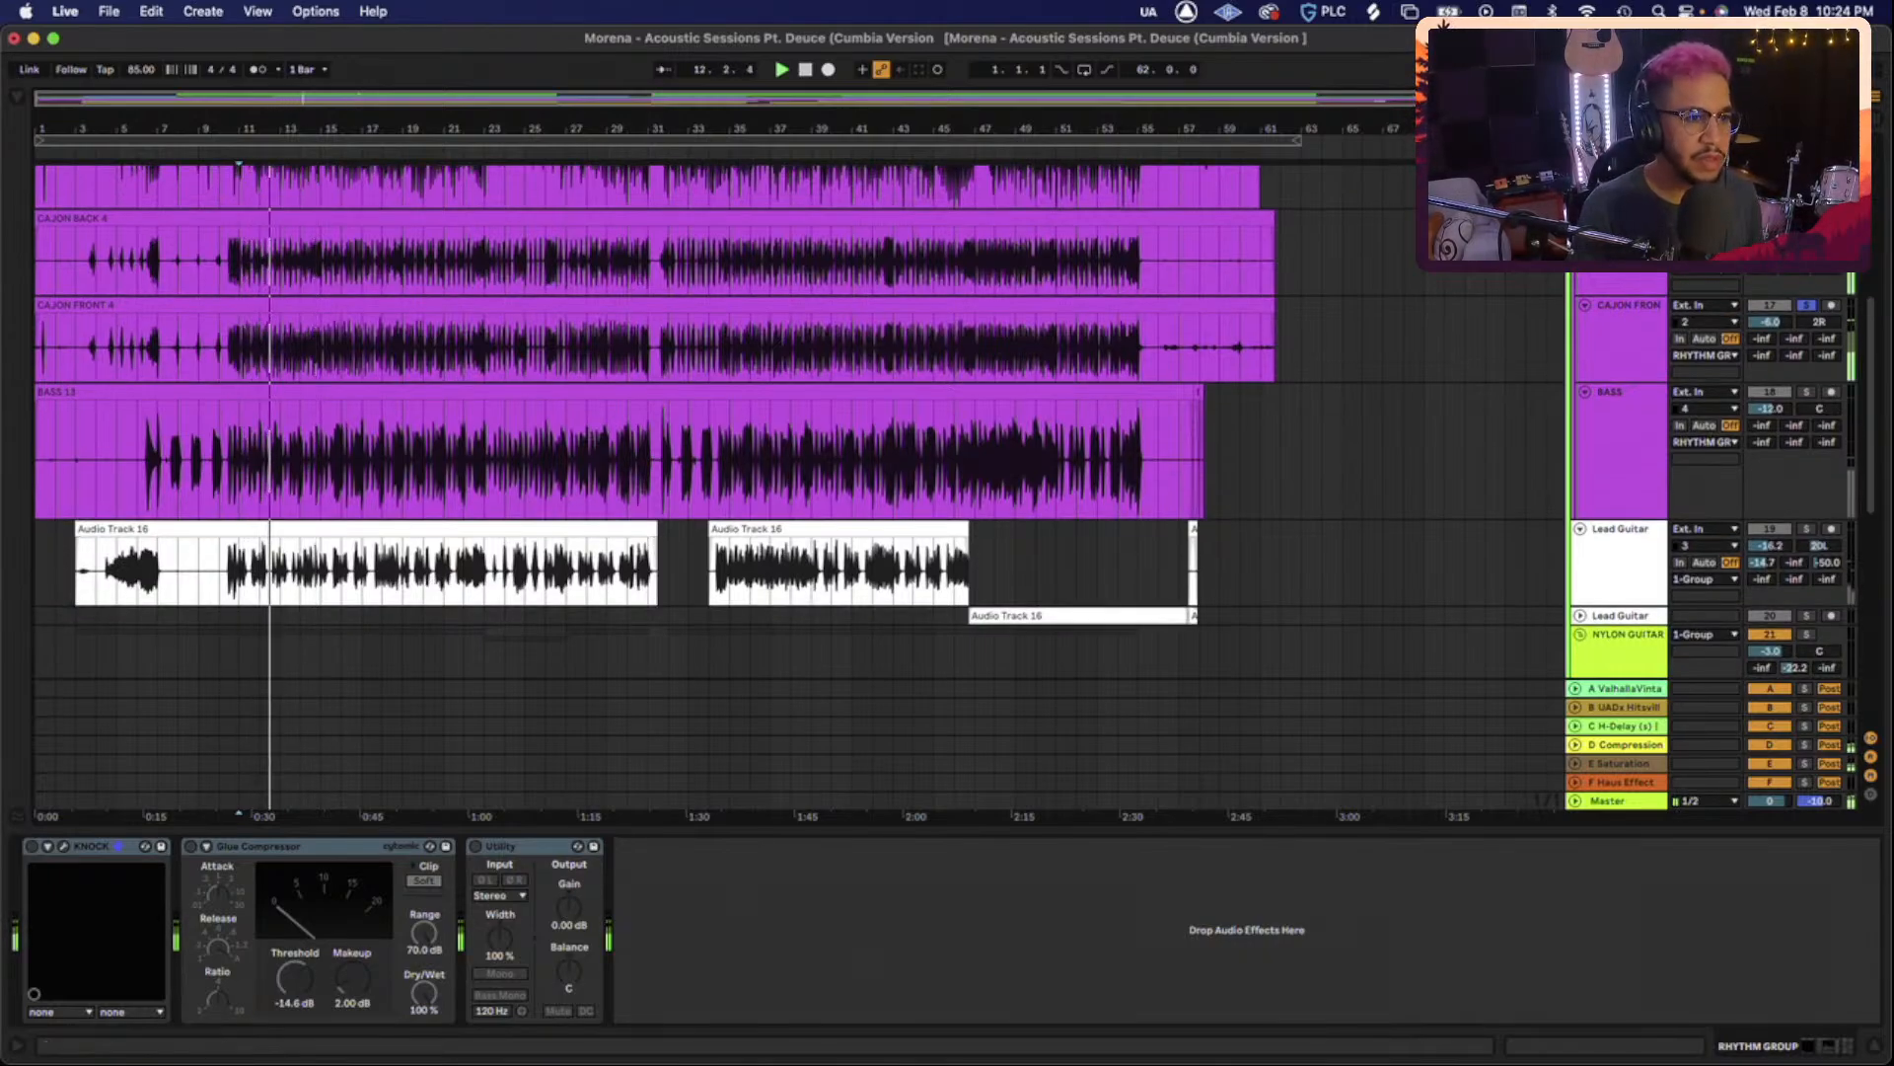
{"action": "left_click", "coordinate": [1618, 222]}
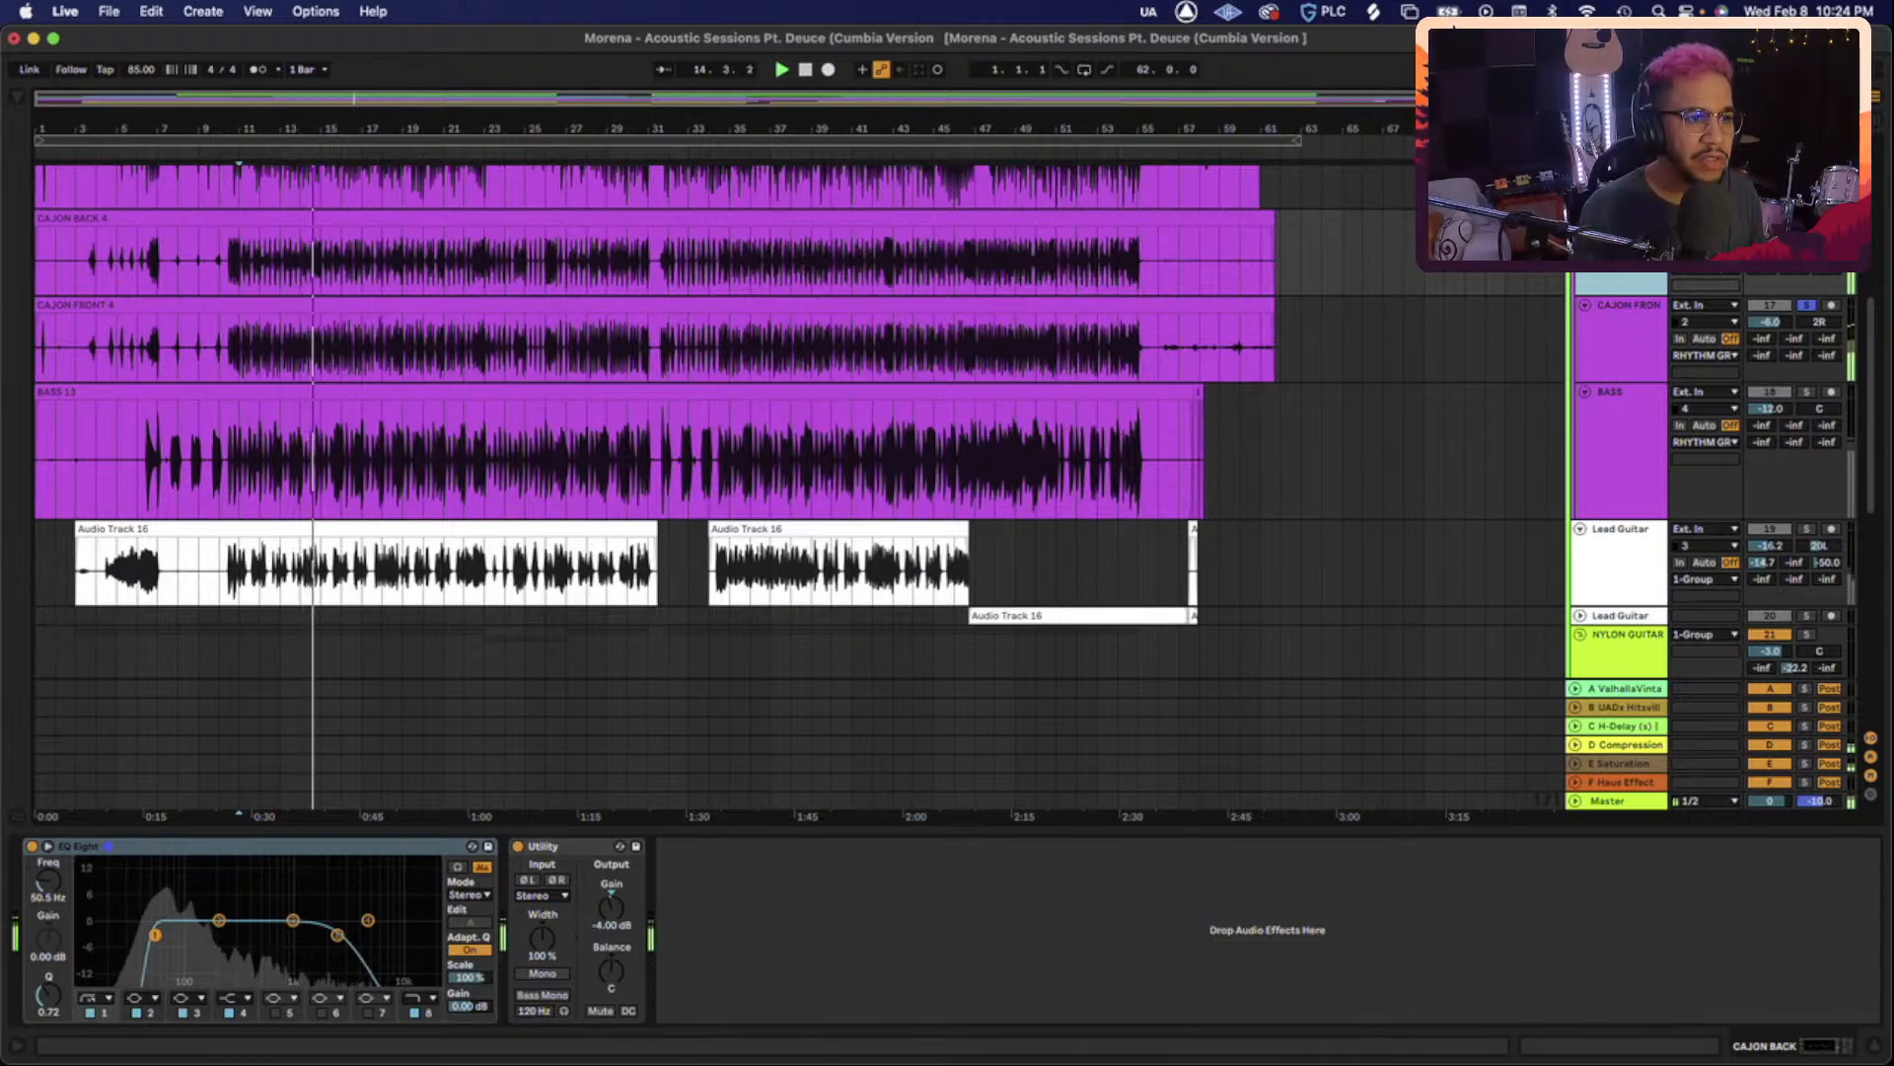
{"action": "key", "text": "space"}
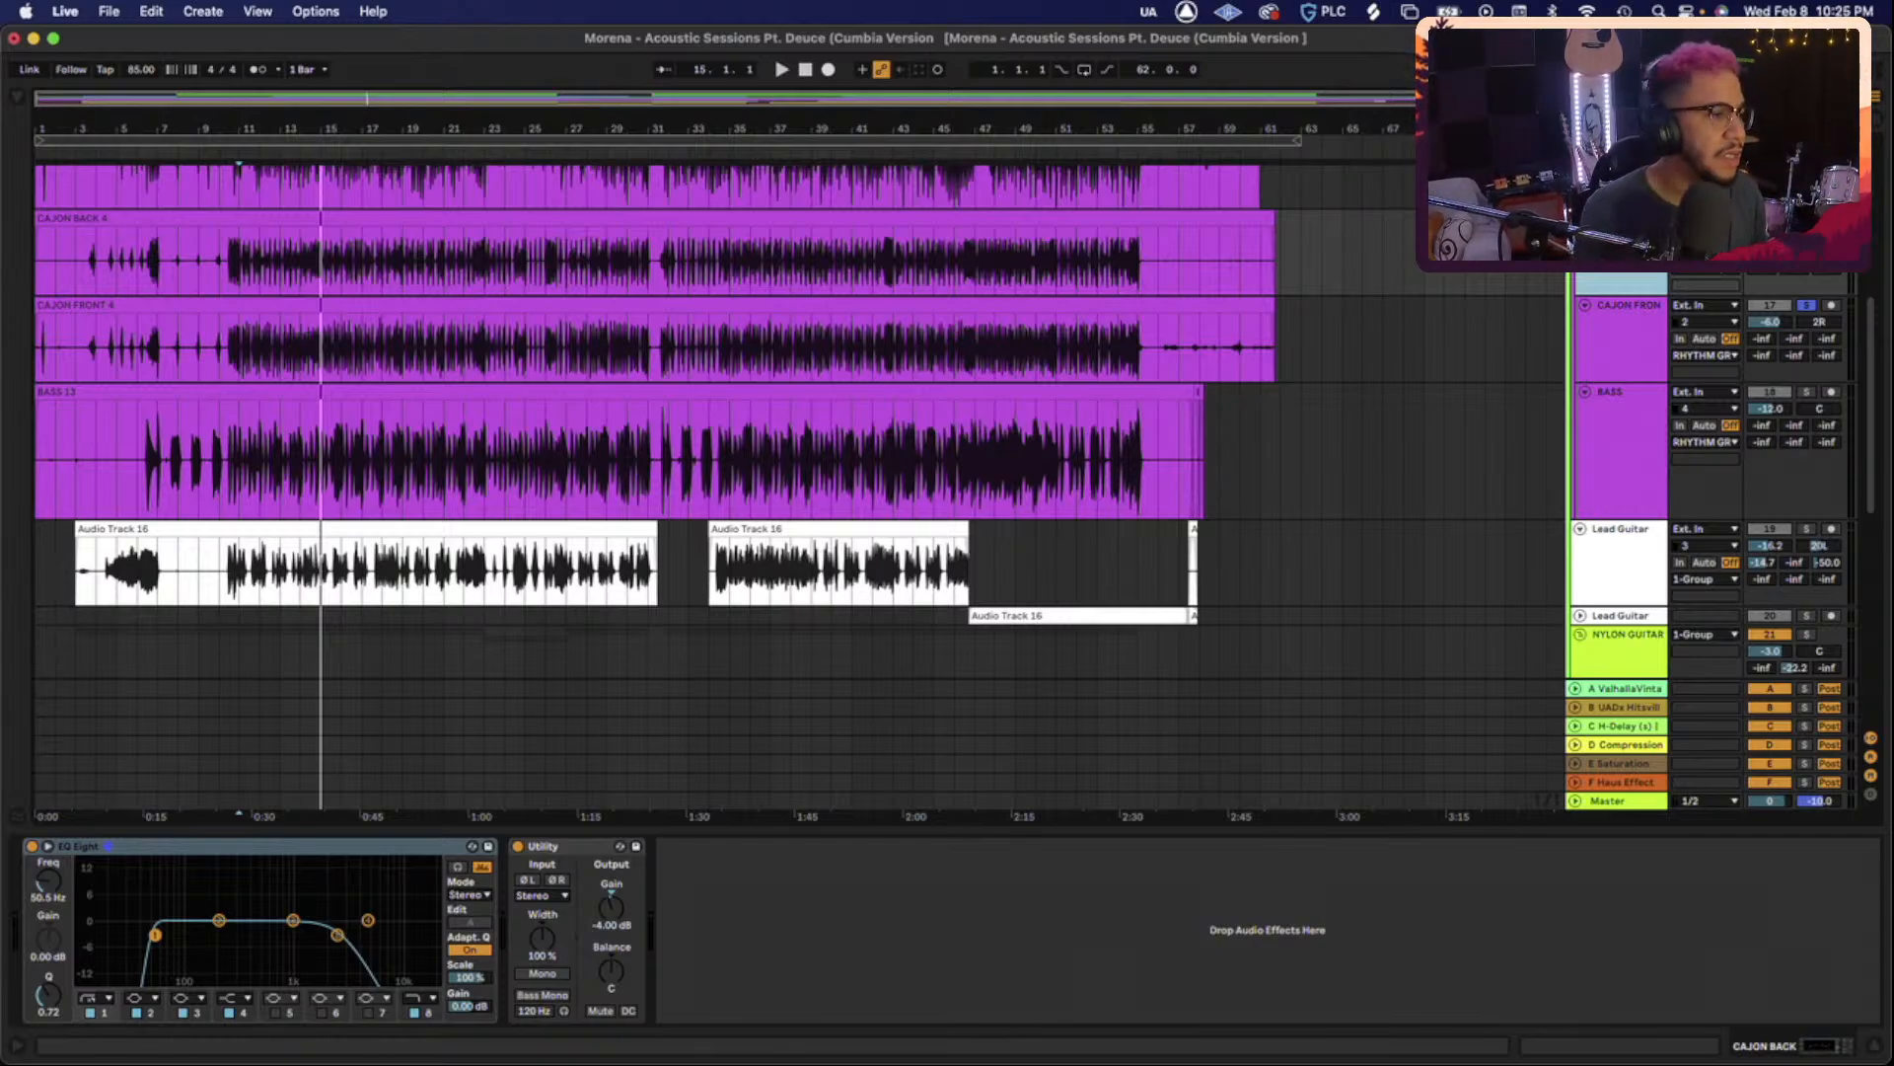
{"action": "key", "text": "space"}
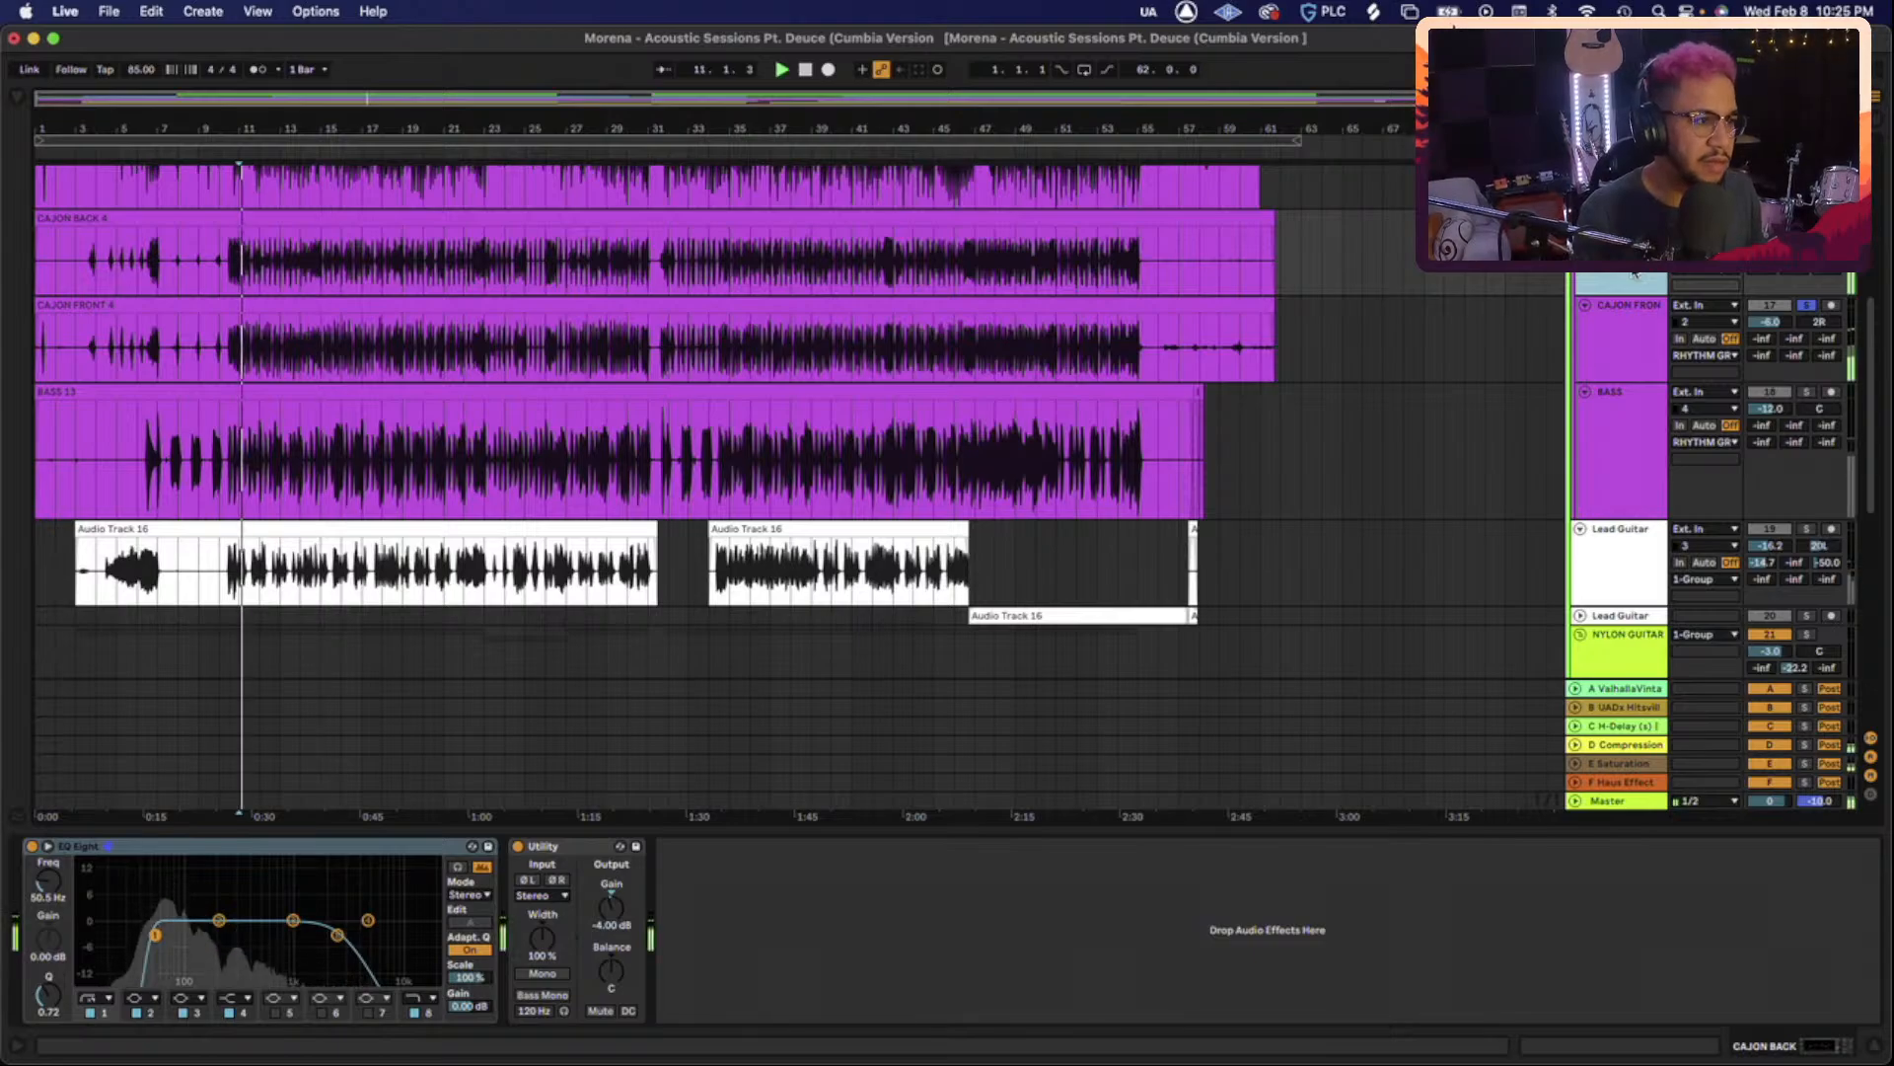
Return to the RHYTHM group's effects chain and show the KNOCK plug-in's interface.
{"action": "scroll", "coordinate": [1635, 275], "scroll_direction": "up", "scroll_amount": 1}
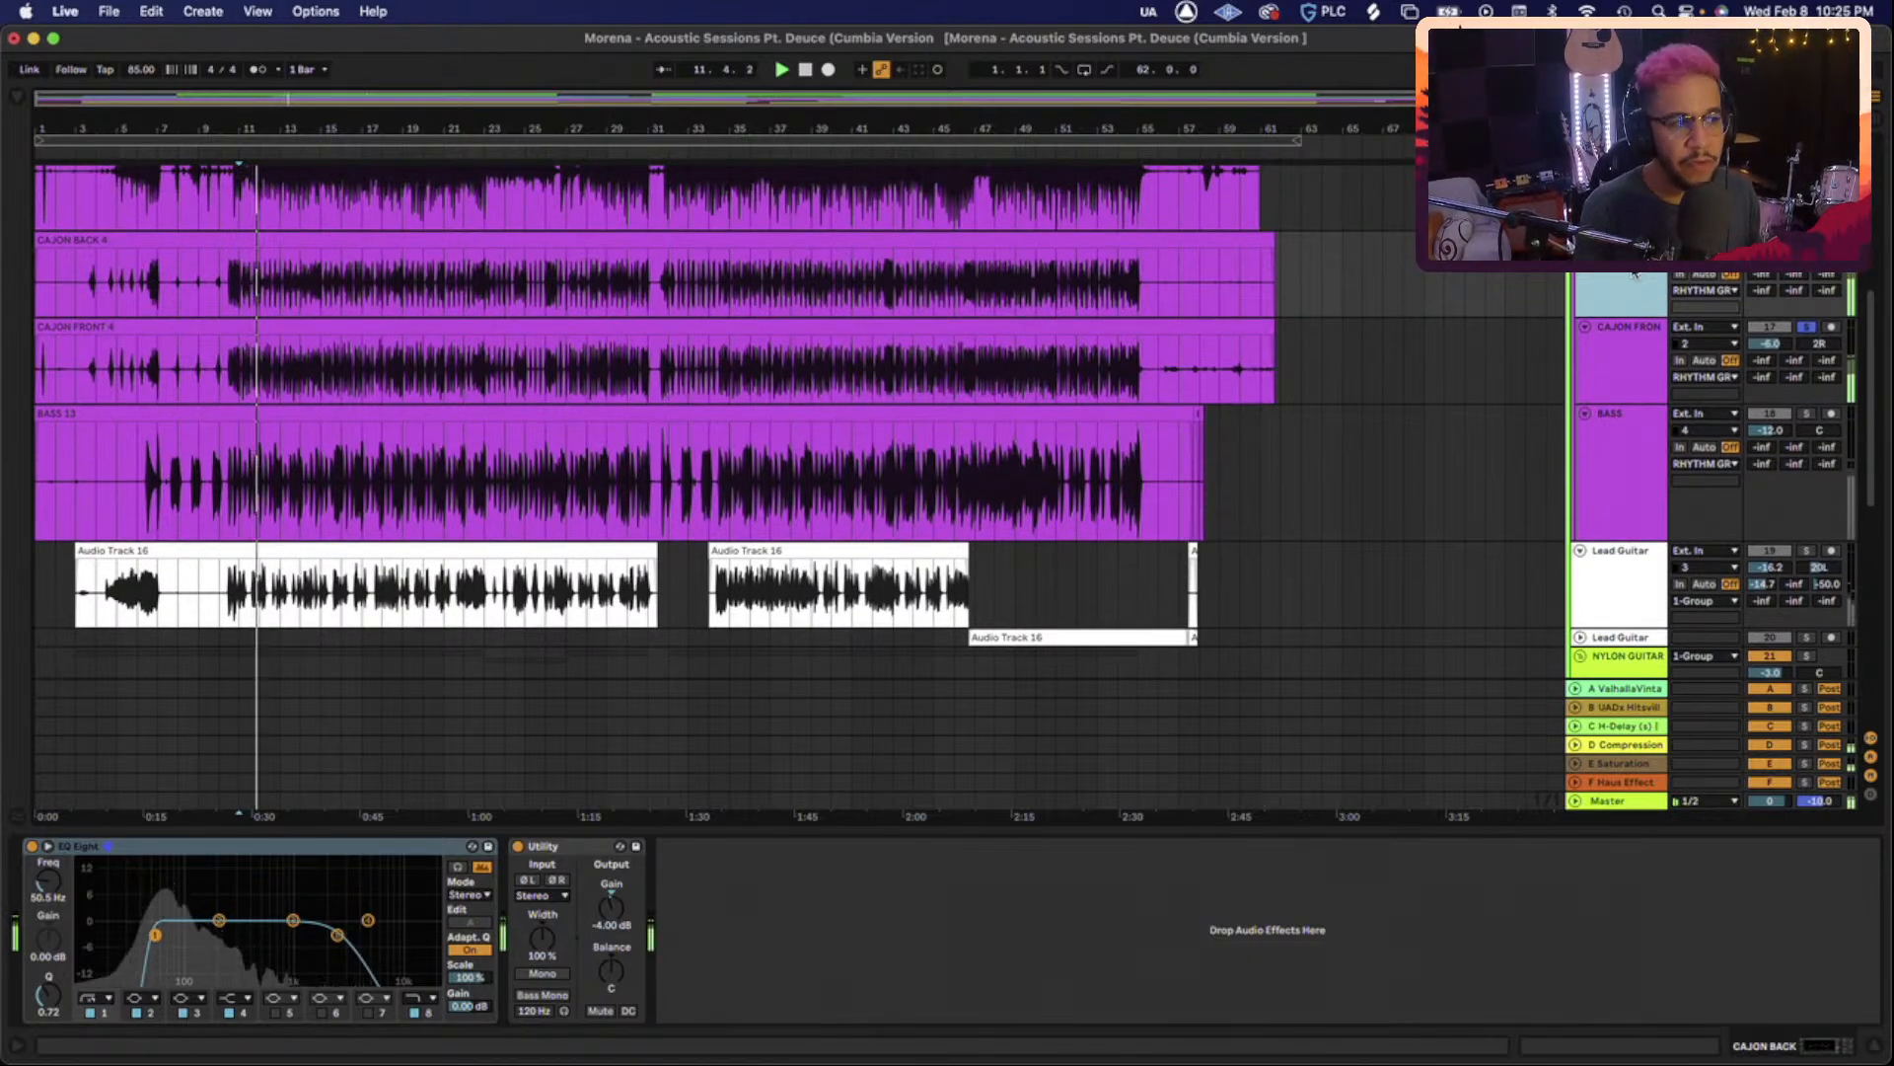
{"action": "scroll", "coordinate": [1635, 275], "scroll_direction": "up", "scroll_amount": 5}
{"action": "scroll", "coordinate": [1635, 275], "scroll_direction": "up", "scroll_amount": 2}
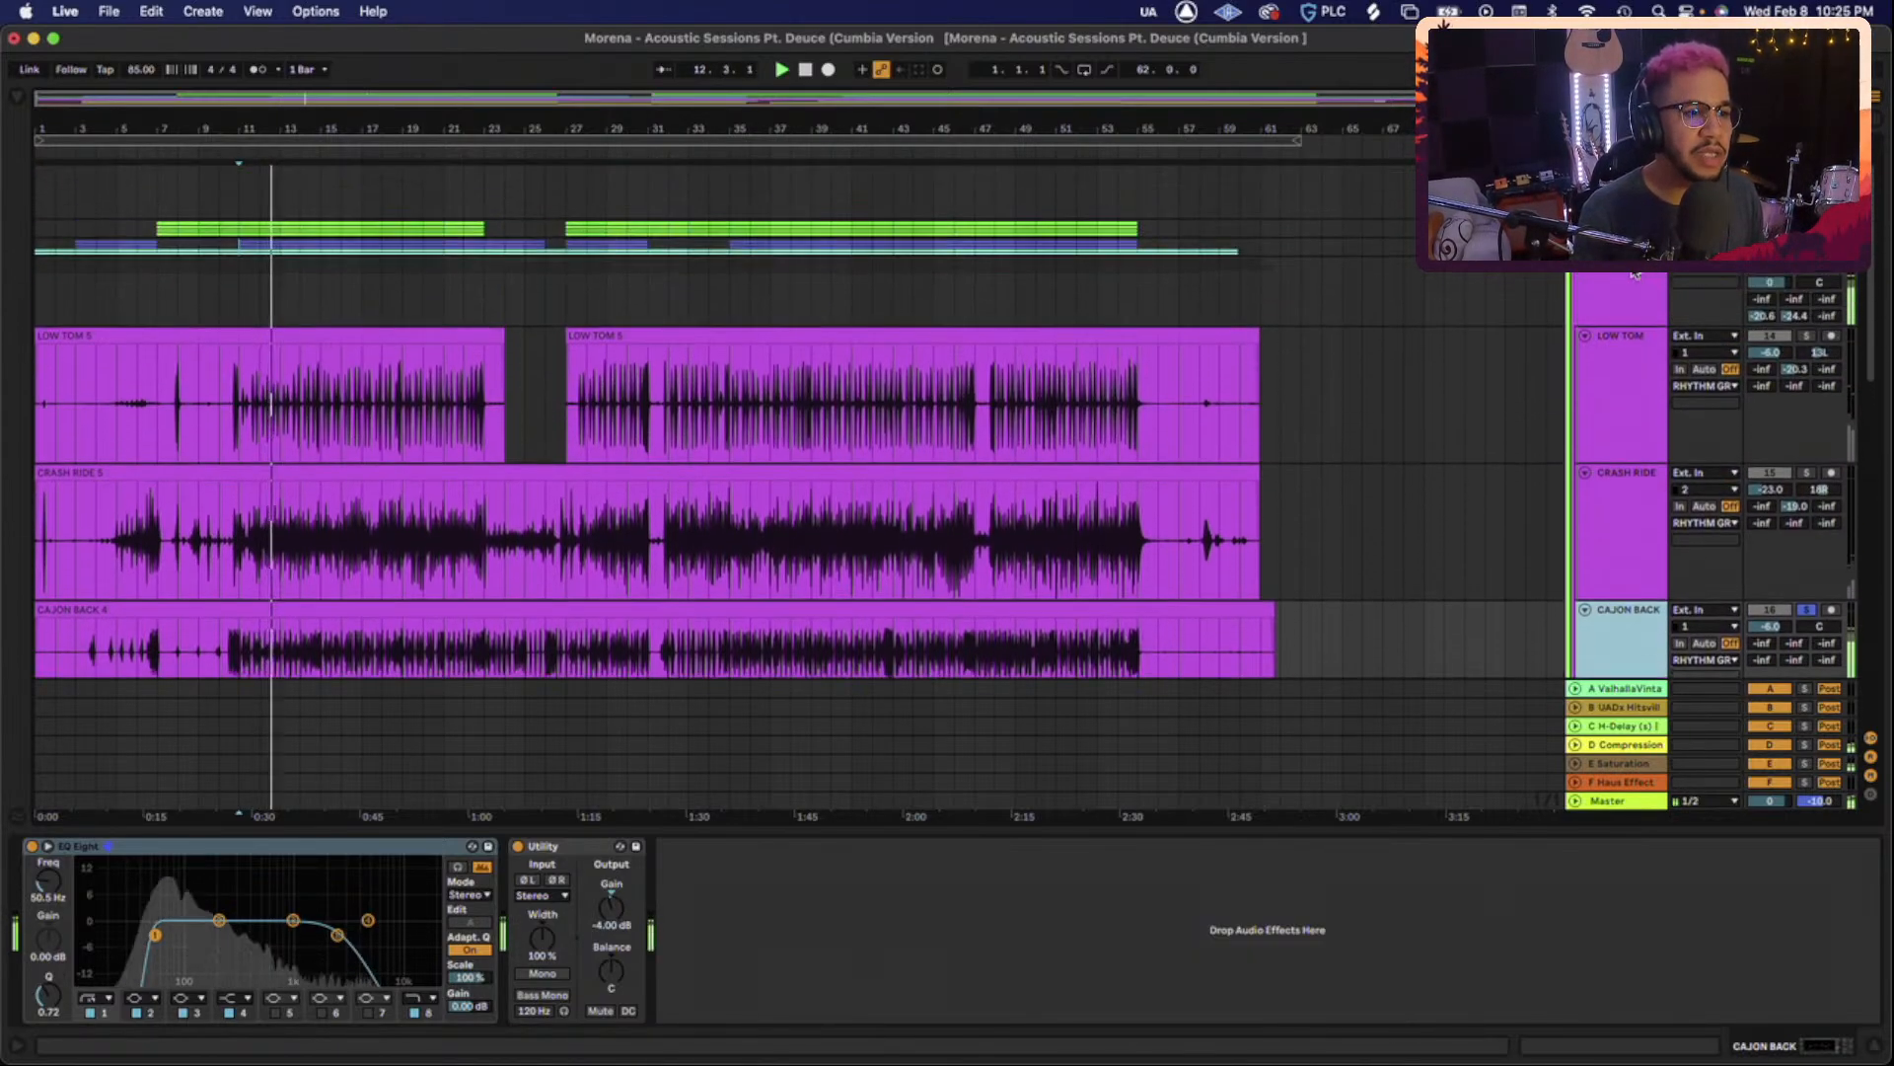
{"action": "left_click", "coordinate": [1641, 301]}
{"action": "key", "text": "space"}
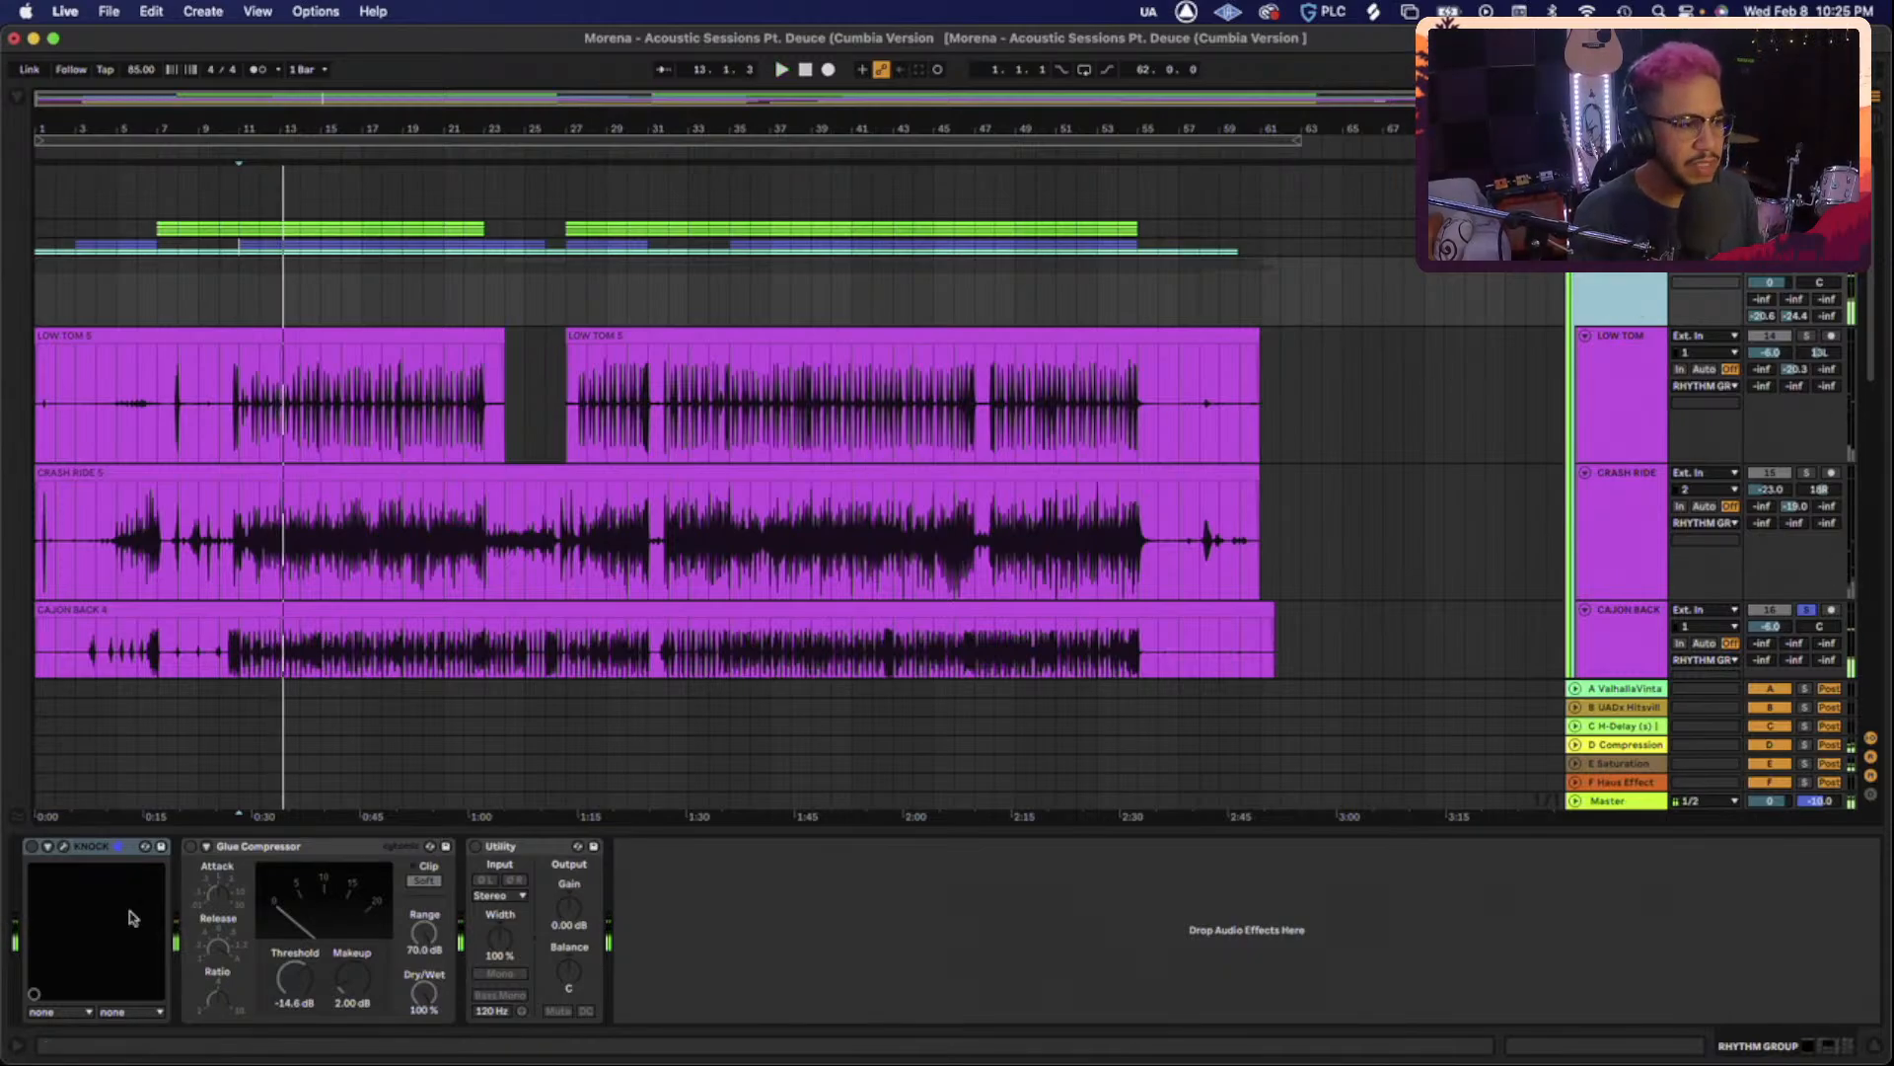
{"action": "left_click", "coordinate": [65, 848]}
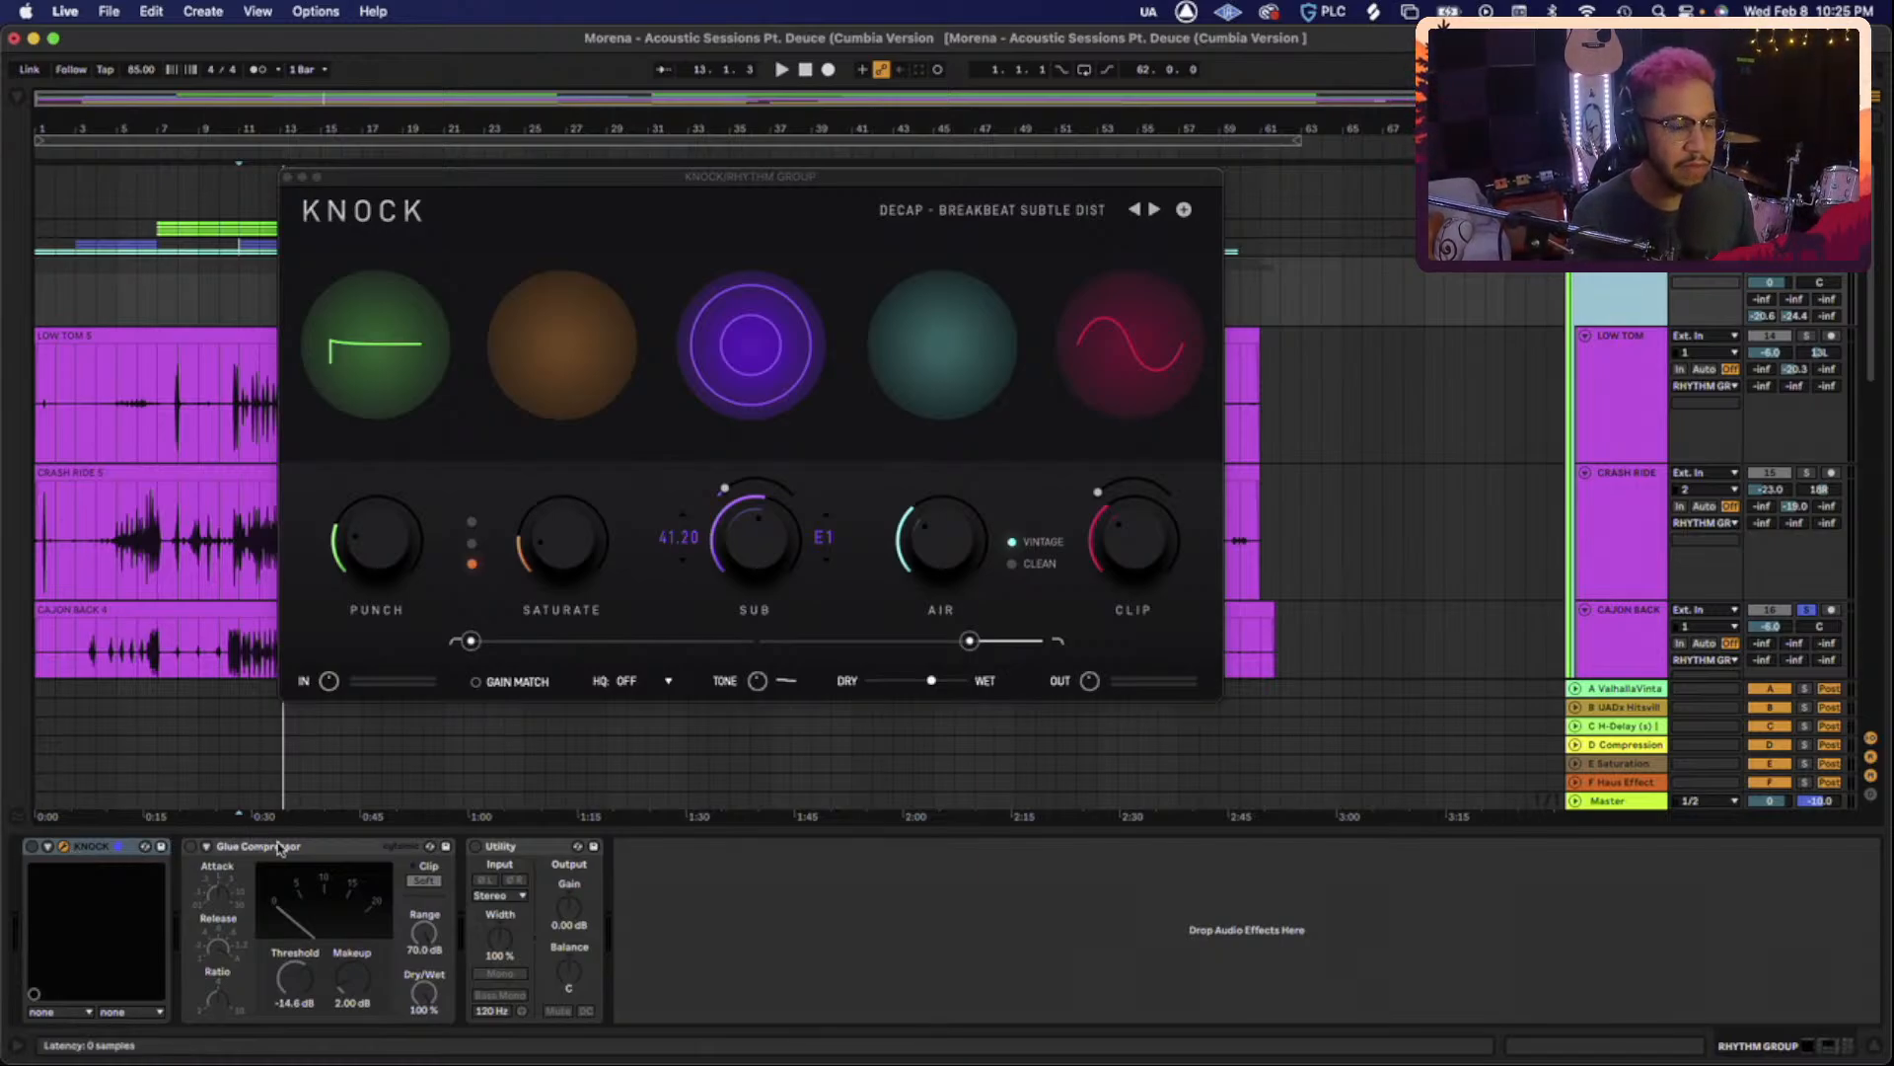
Turn KNOCK on during playback, nudge its dry/wet mix slightly towards wet and close its interface.
{"action": "key", "text": "space"}
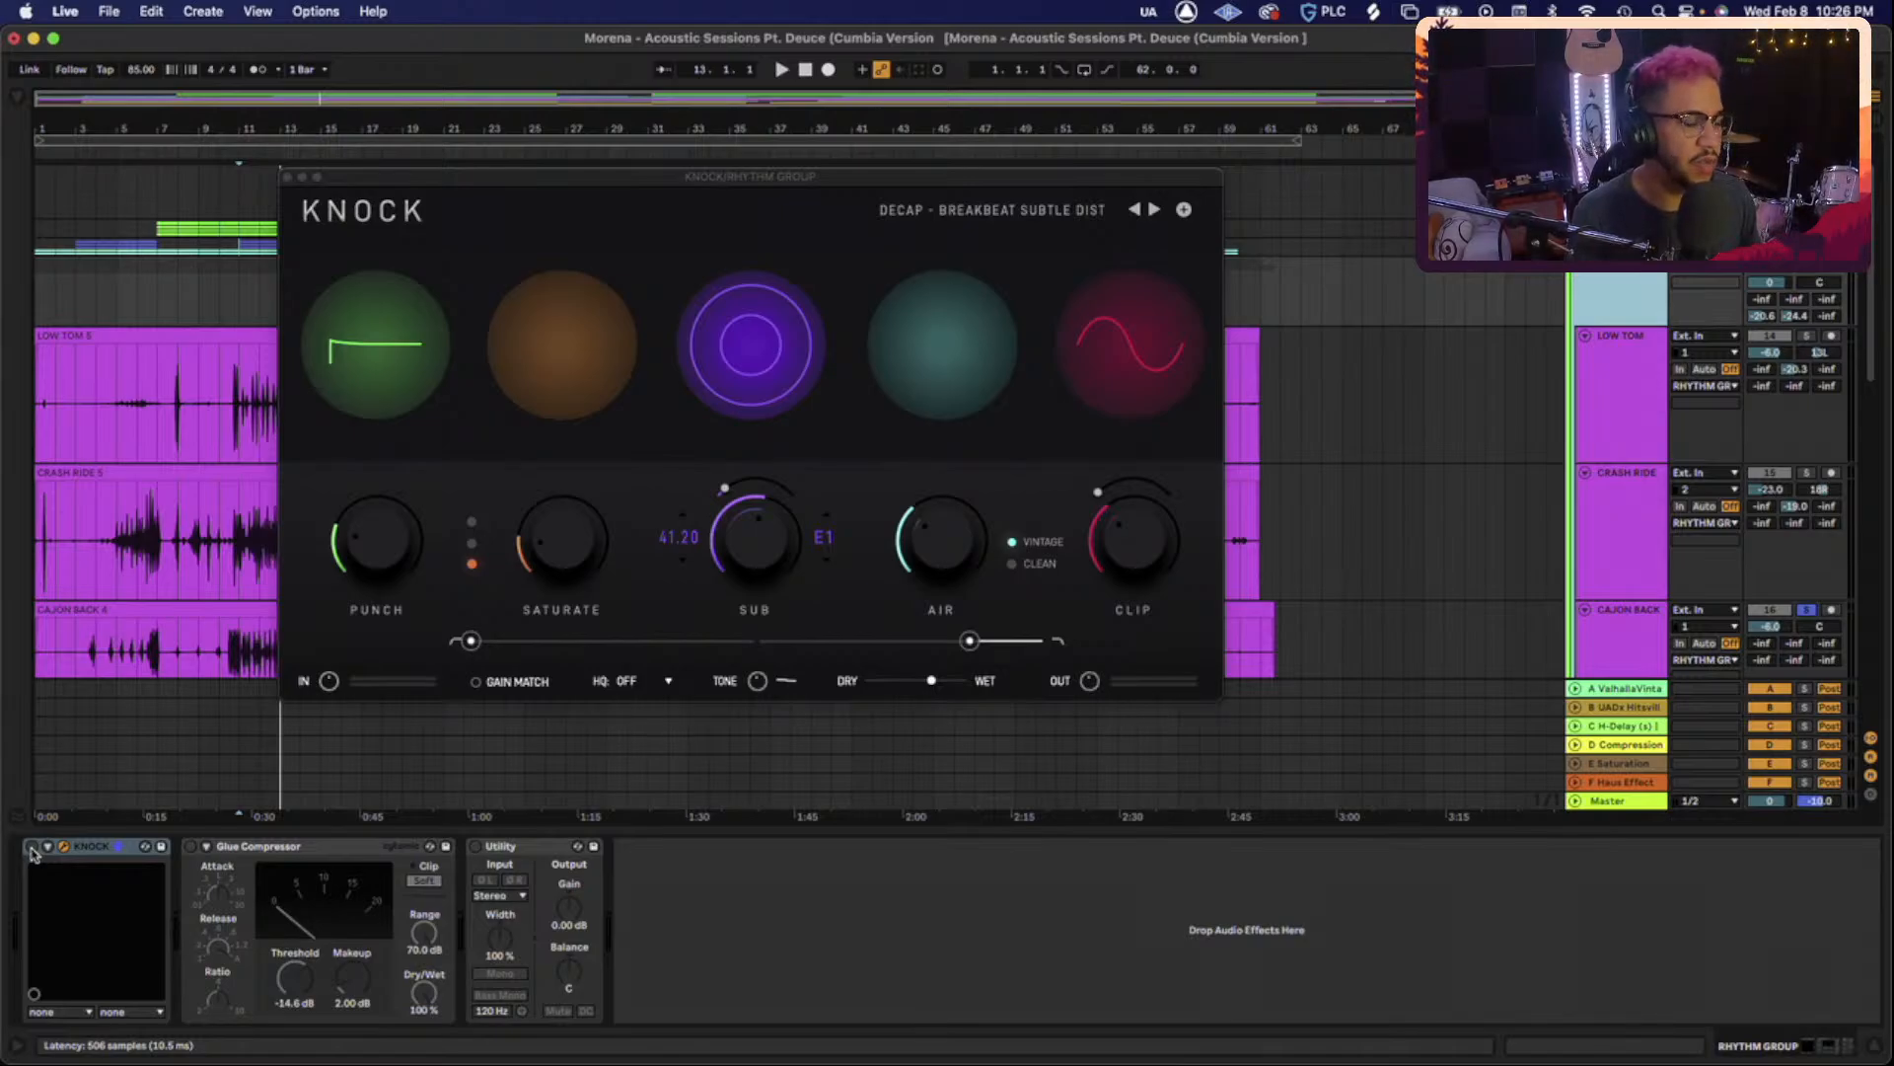
{"action": "key", "text": "space"}
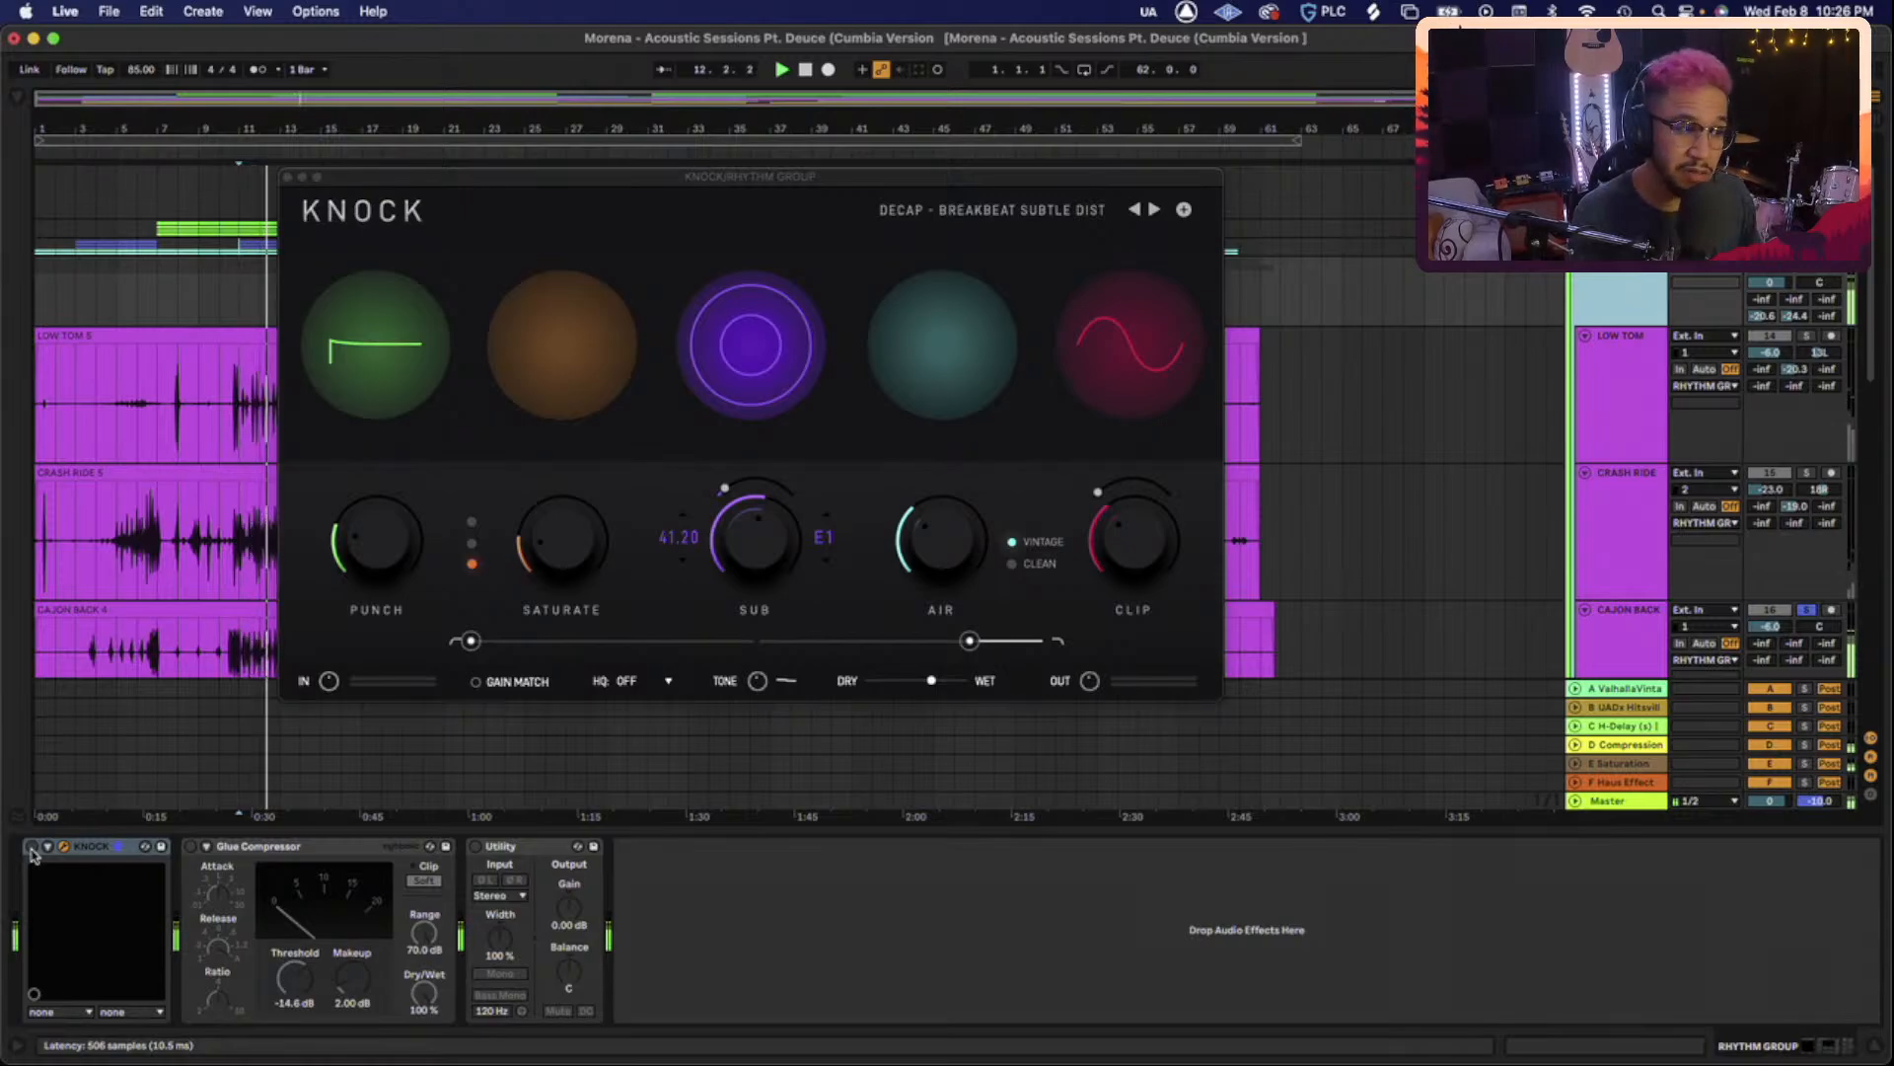
{"action": "left_click", "coordinate": [30, 847]}
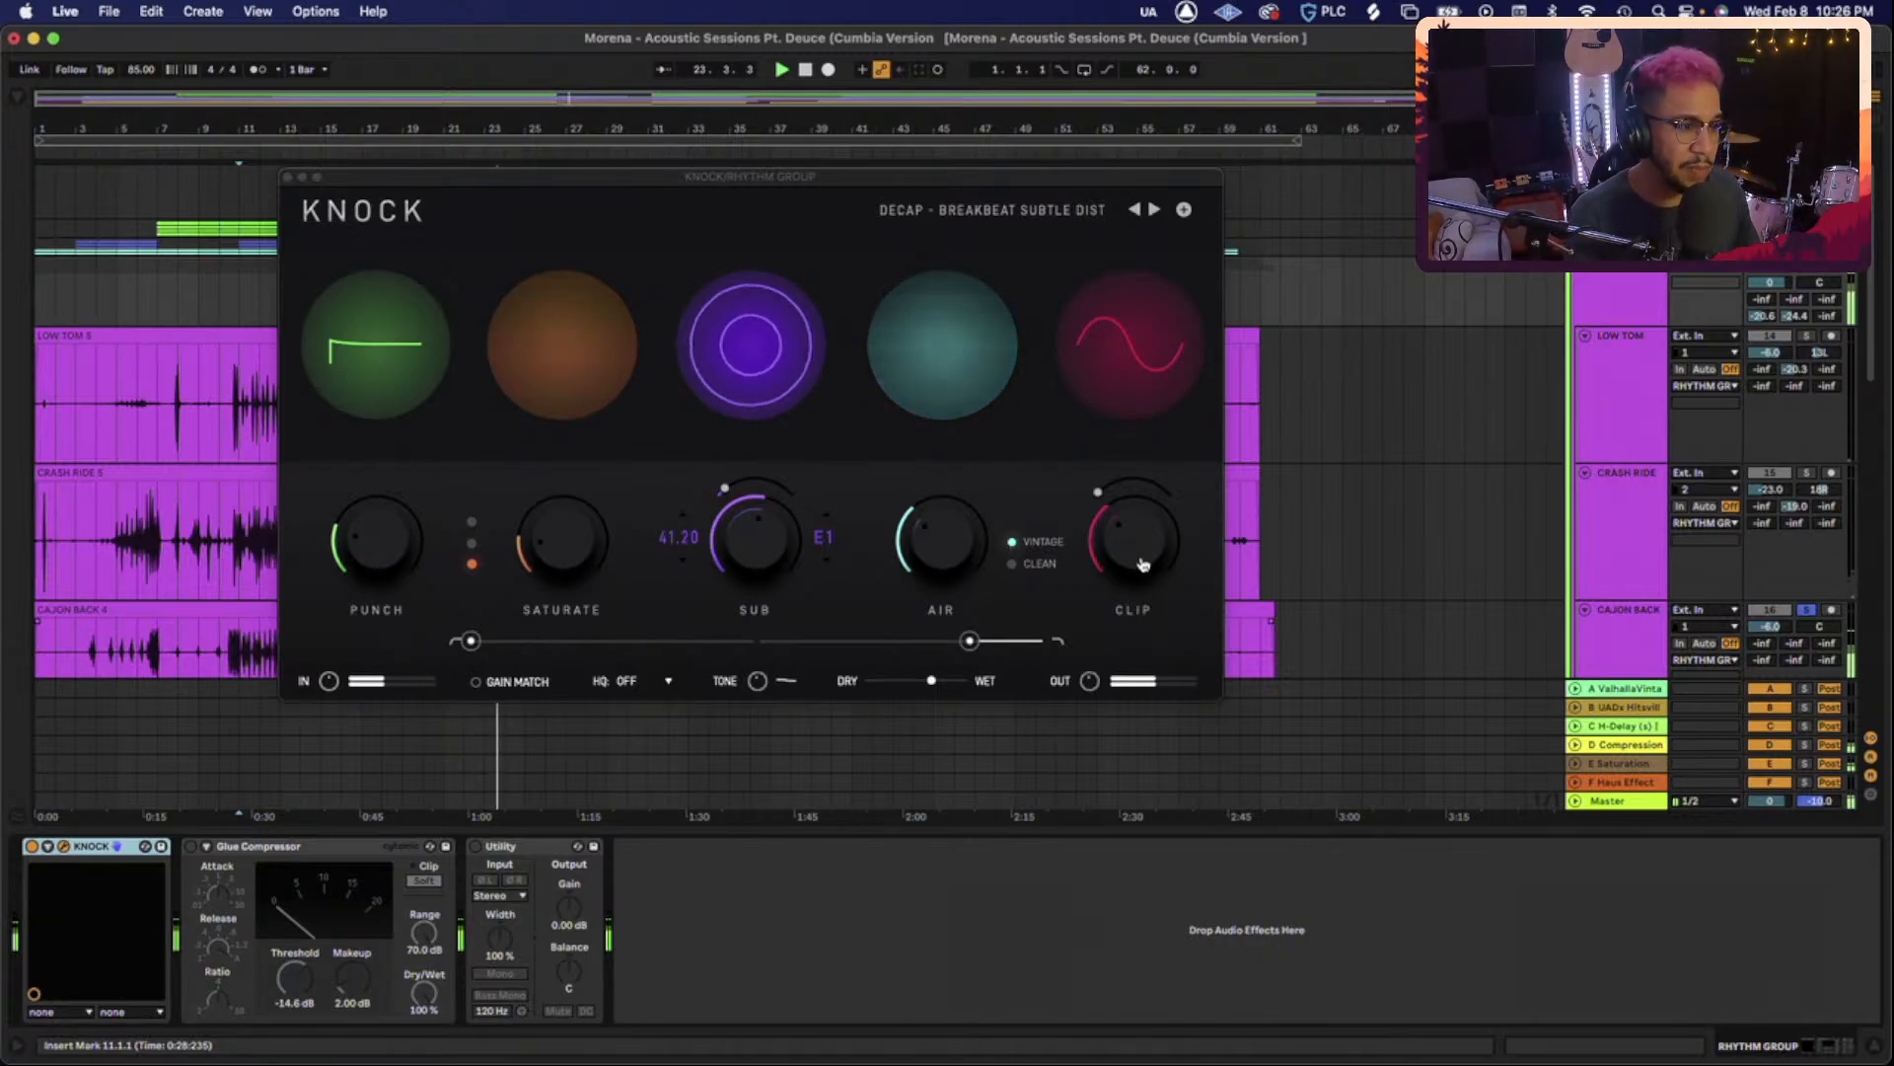
{"action": "left_click", "coordinate": [934, 683]}
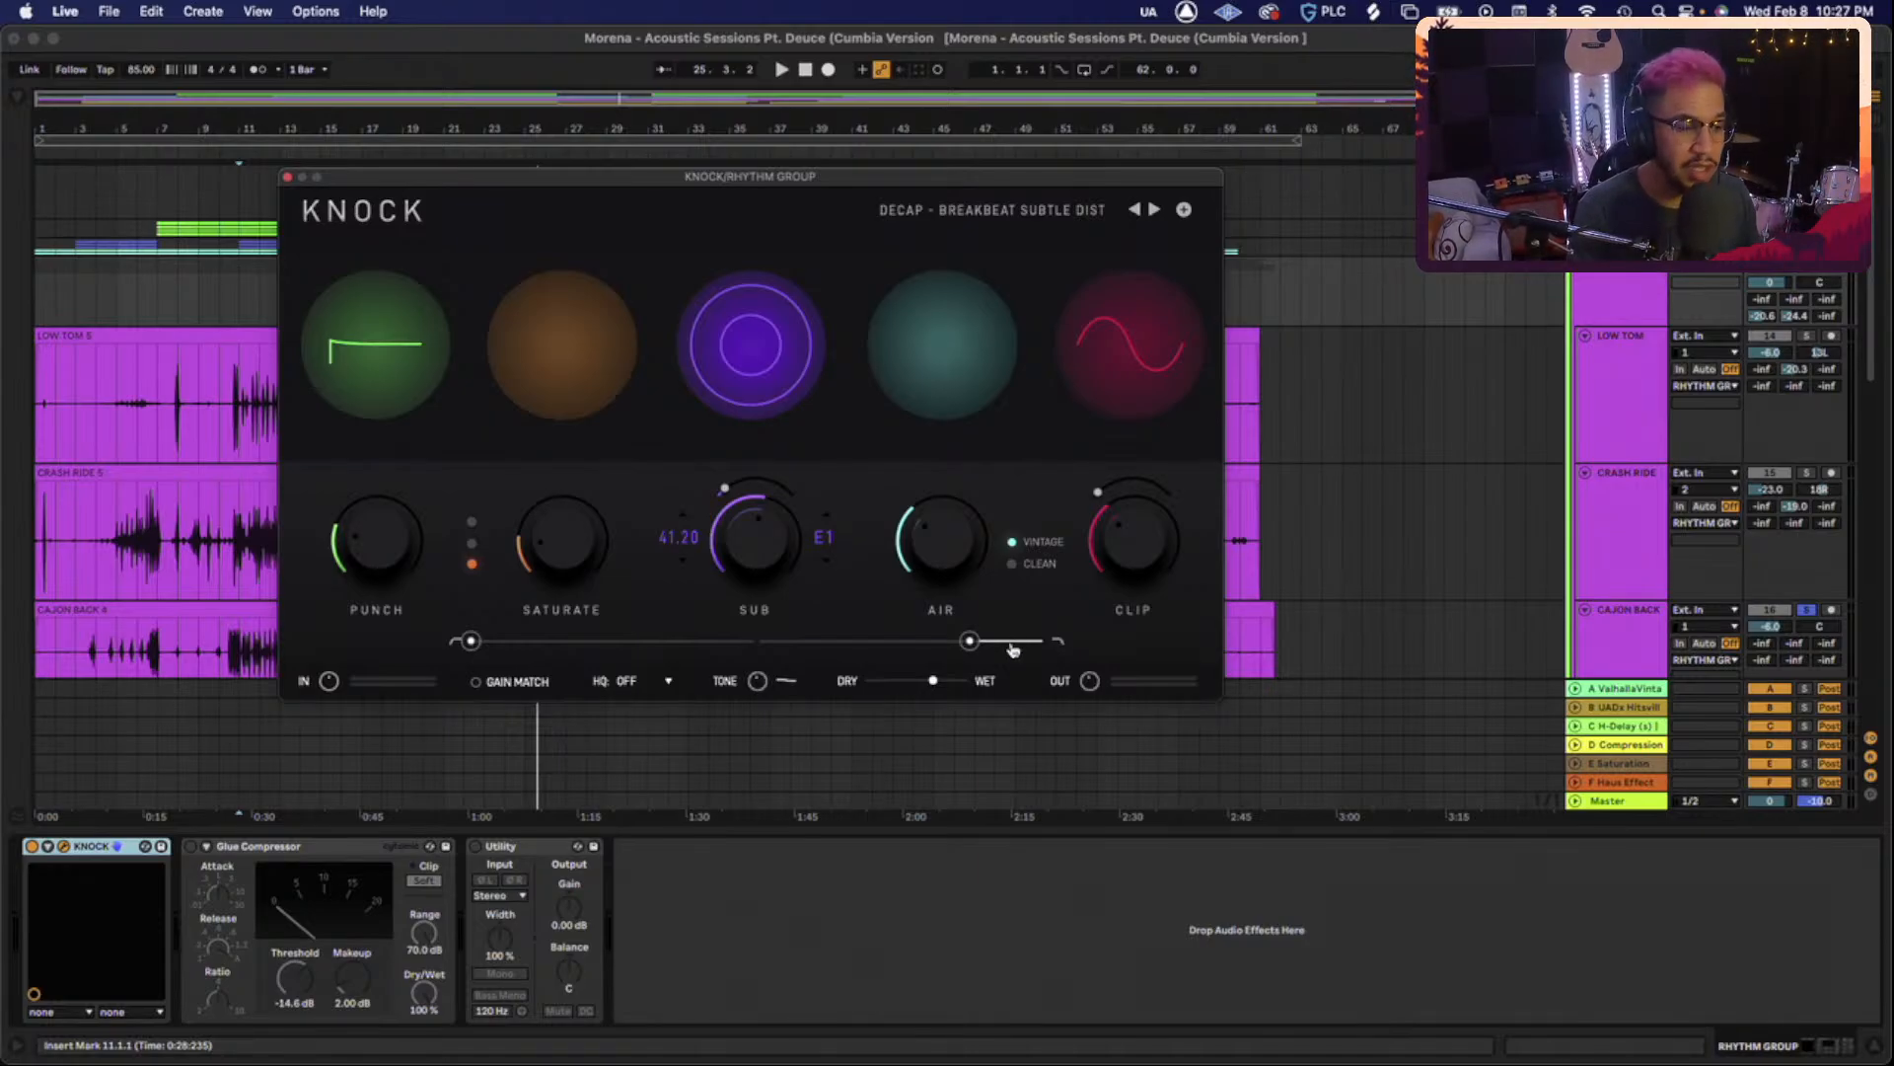
{"action": "left_click", "coordinate": [287, 177]}
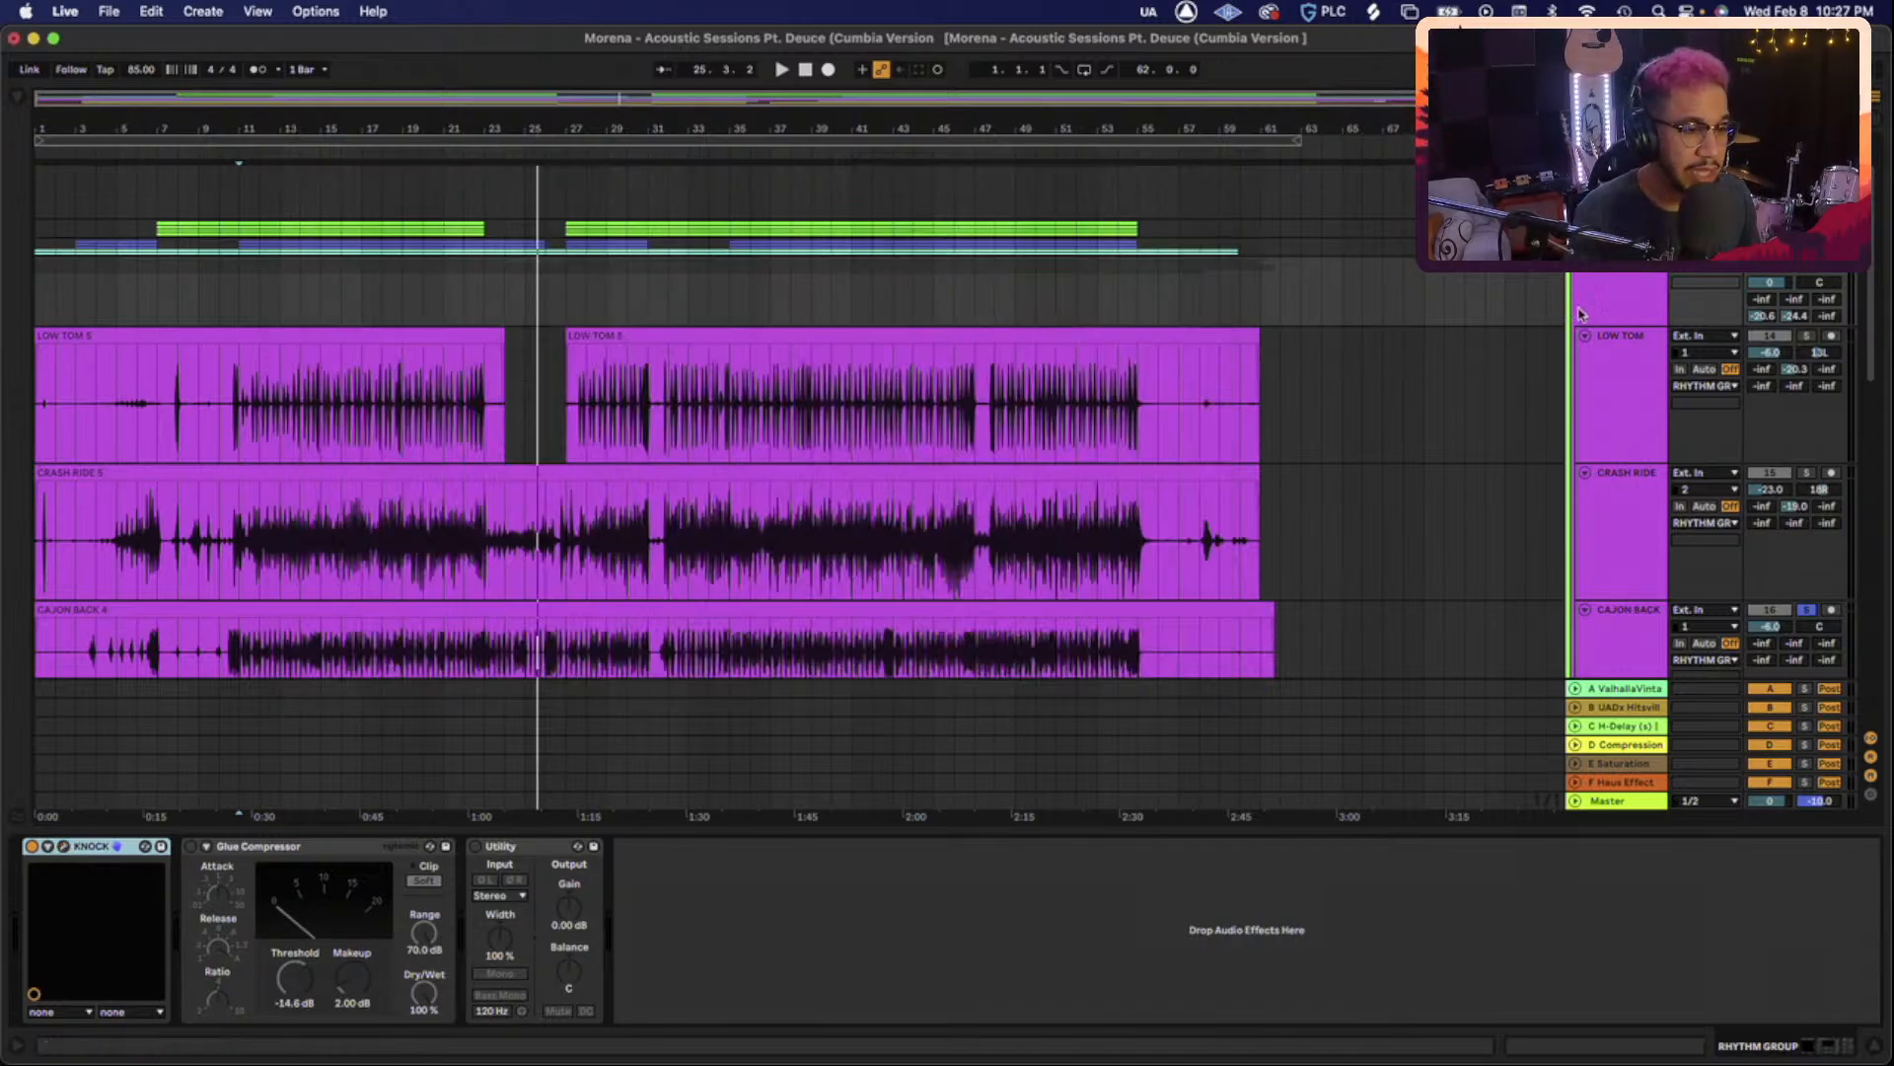
Turn the RHYTHM group's Glue Compressor on during playback and re-enable its Utility.
{"action": "left_click", "coordinate": [1632, 296]}
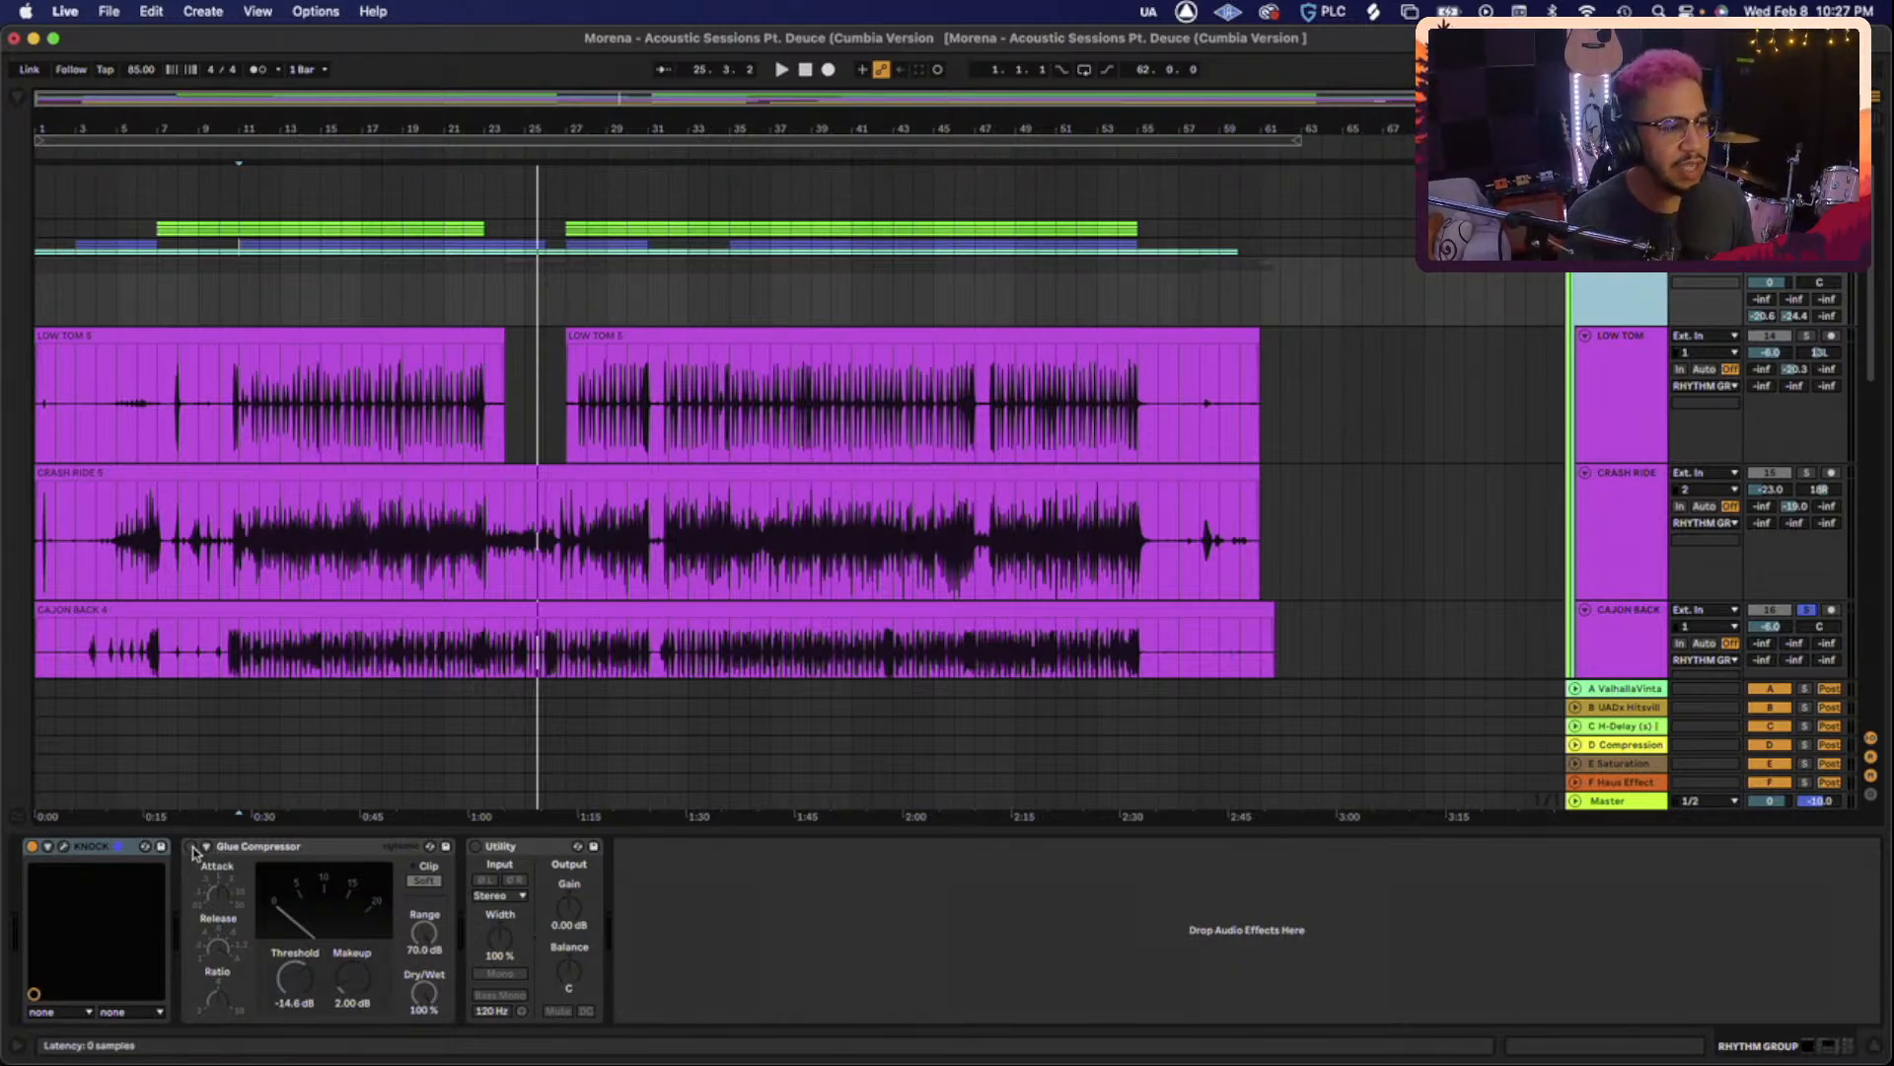
{"action": "key", "text": "space"}
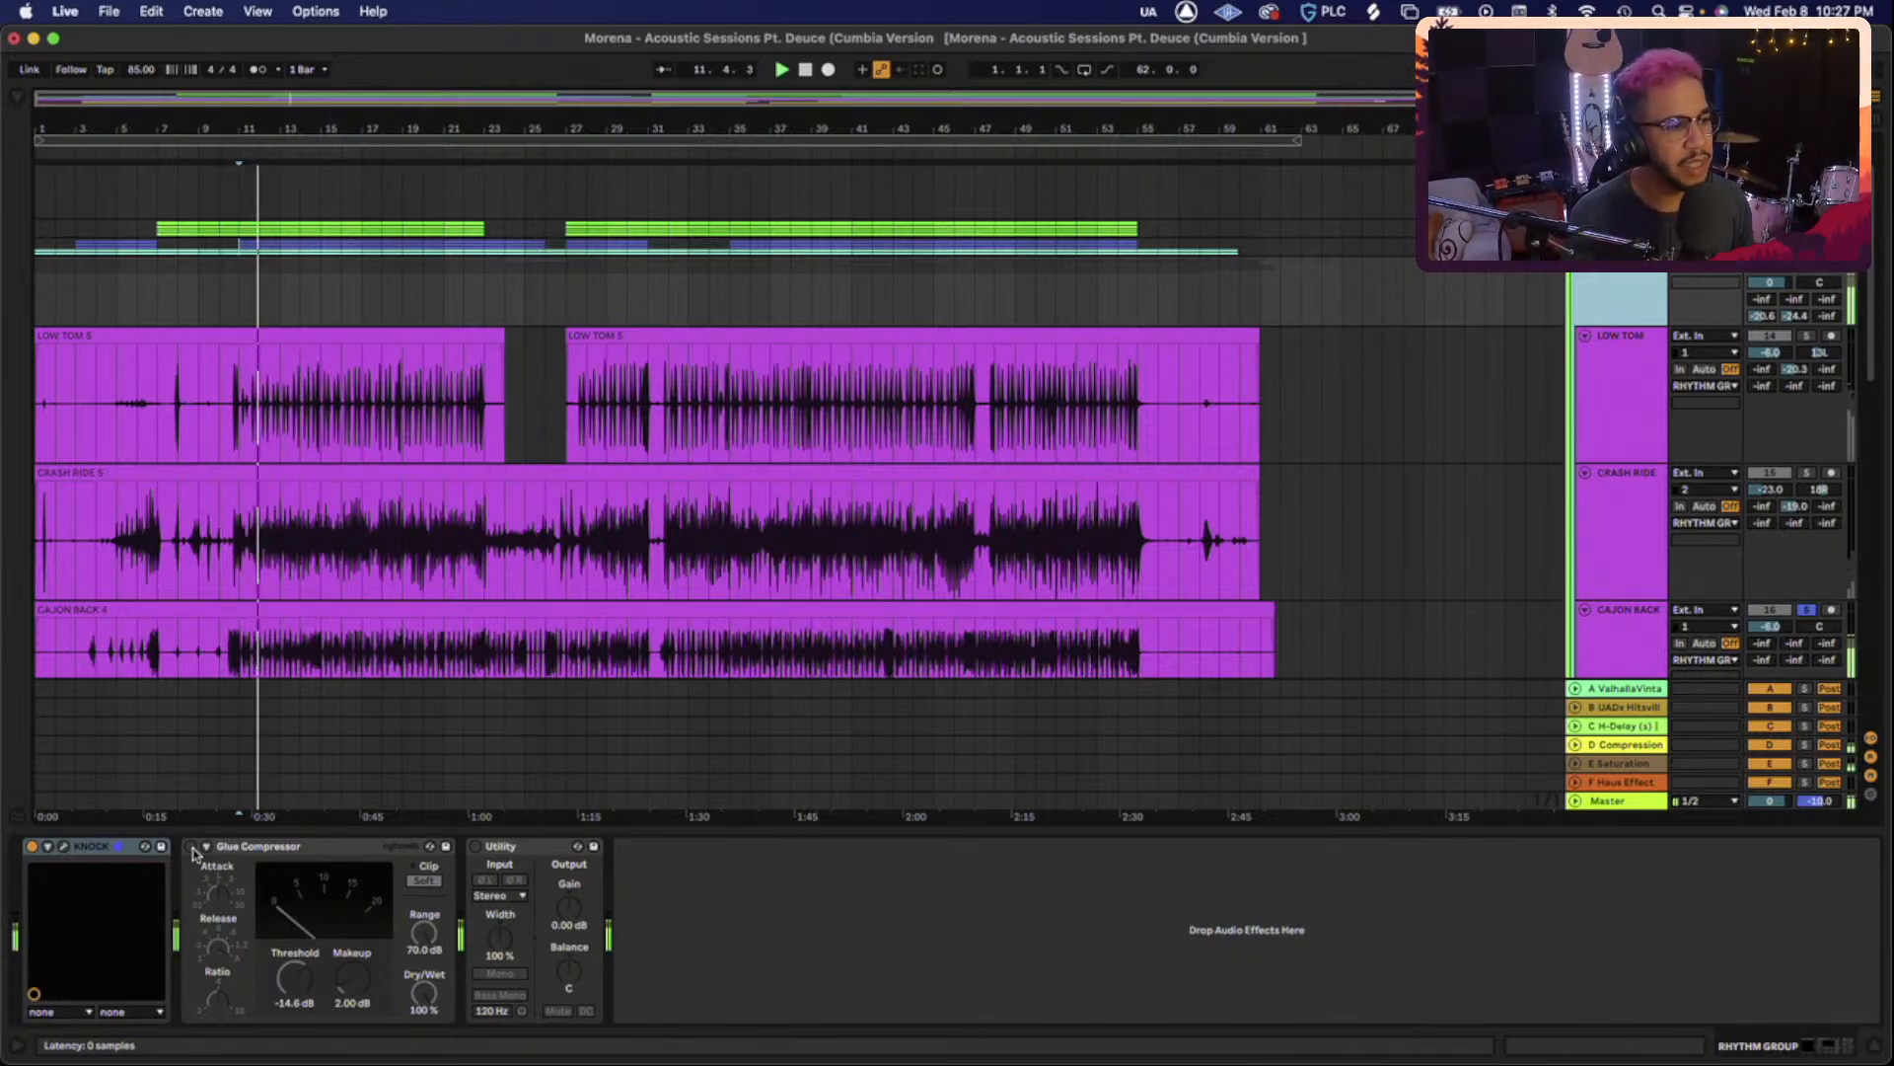
{"action": "left_click", "coordinate": [192, 849]}
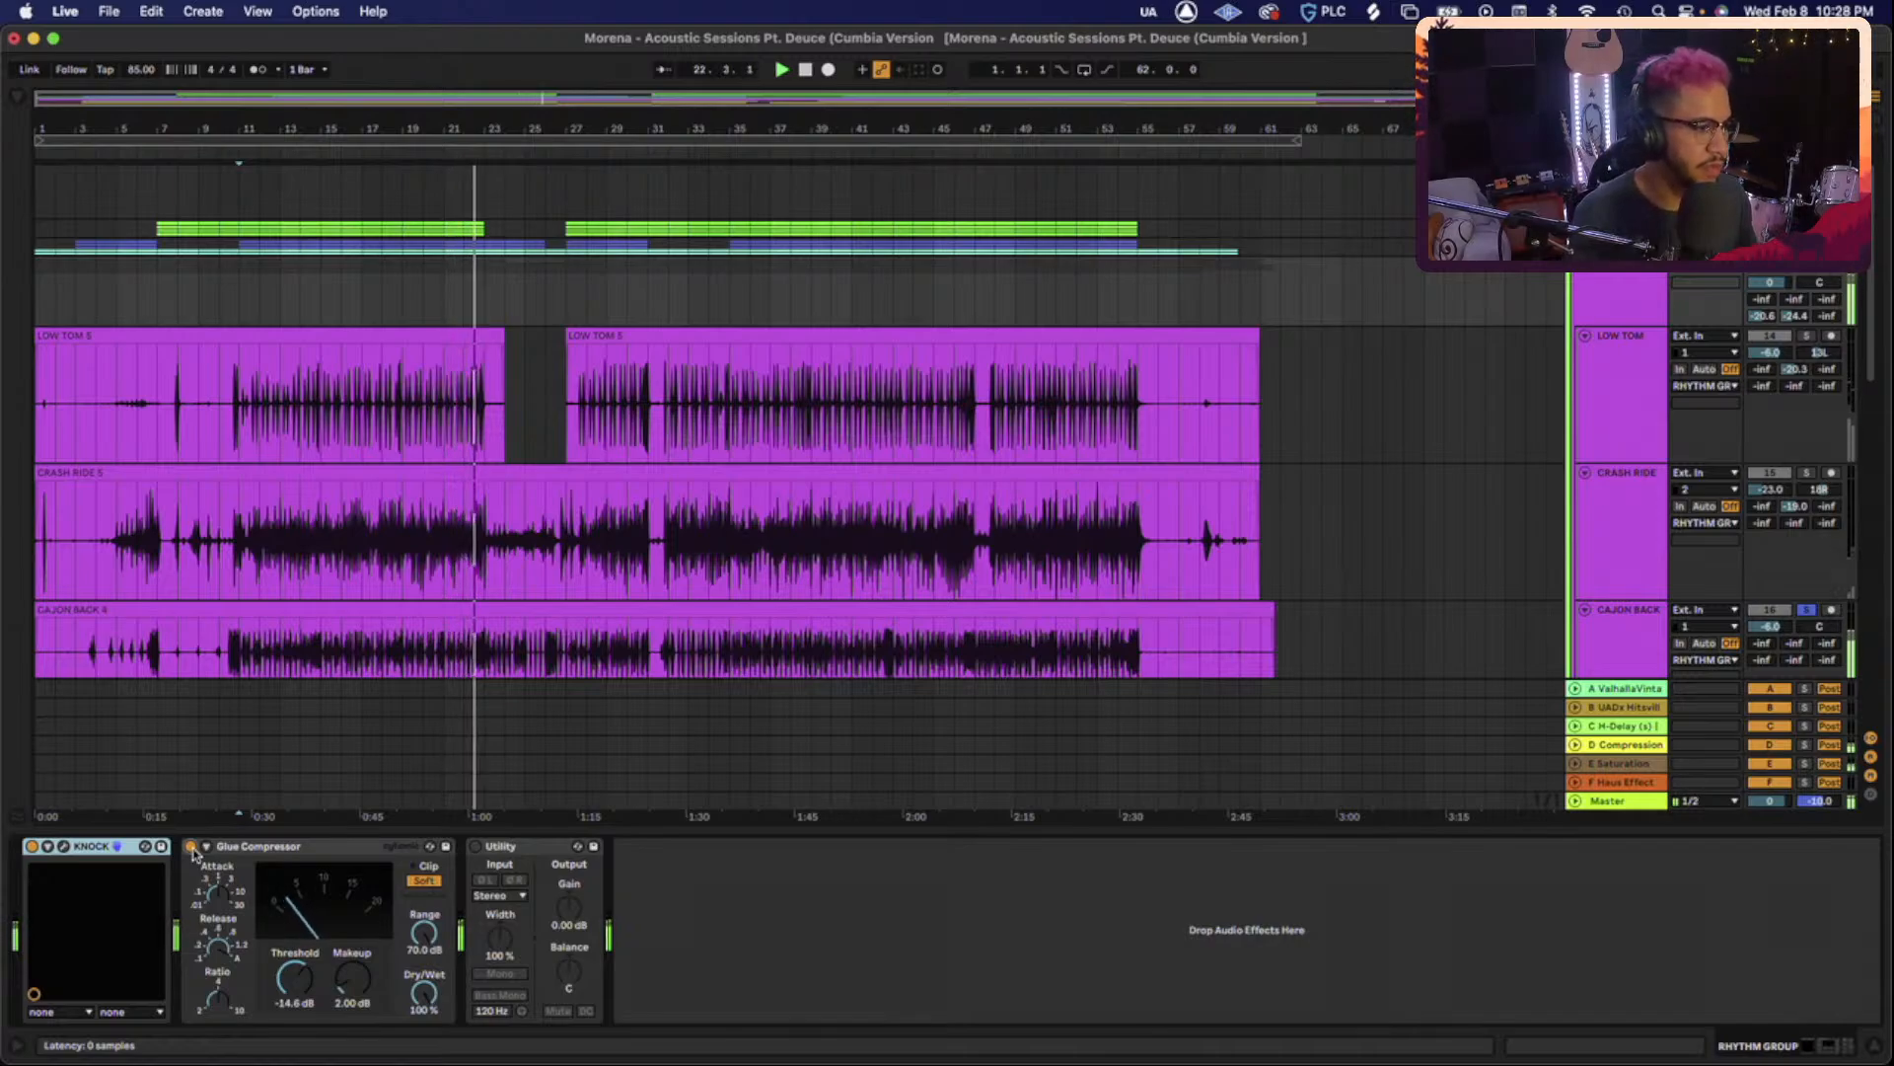
{"action": "key", "text": "space"}
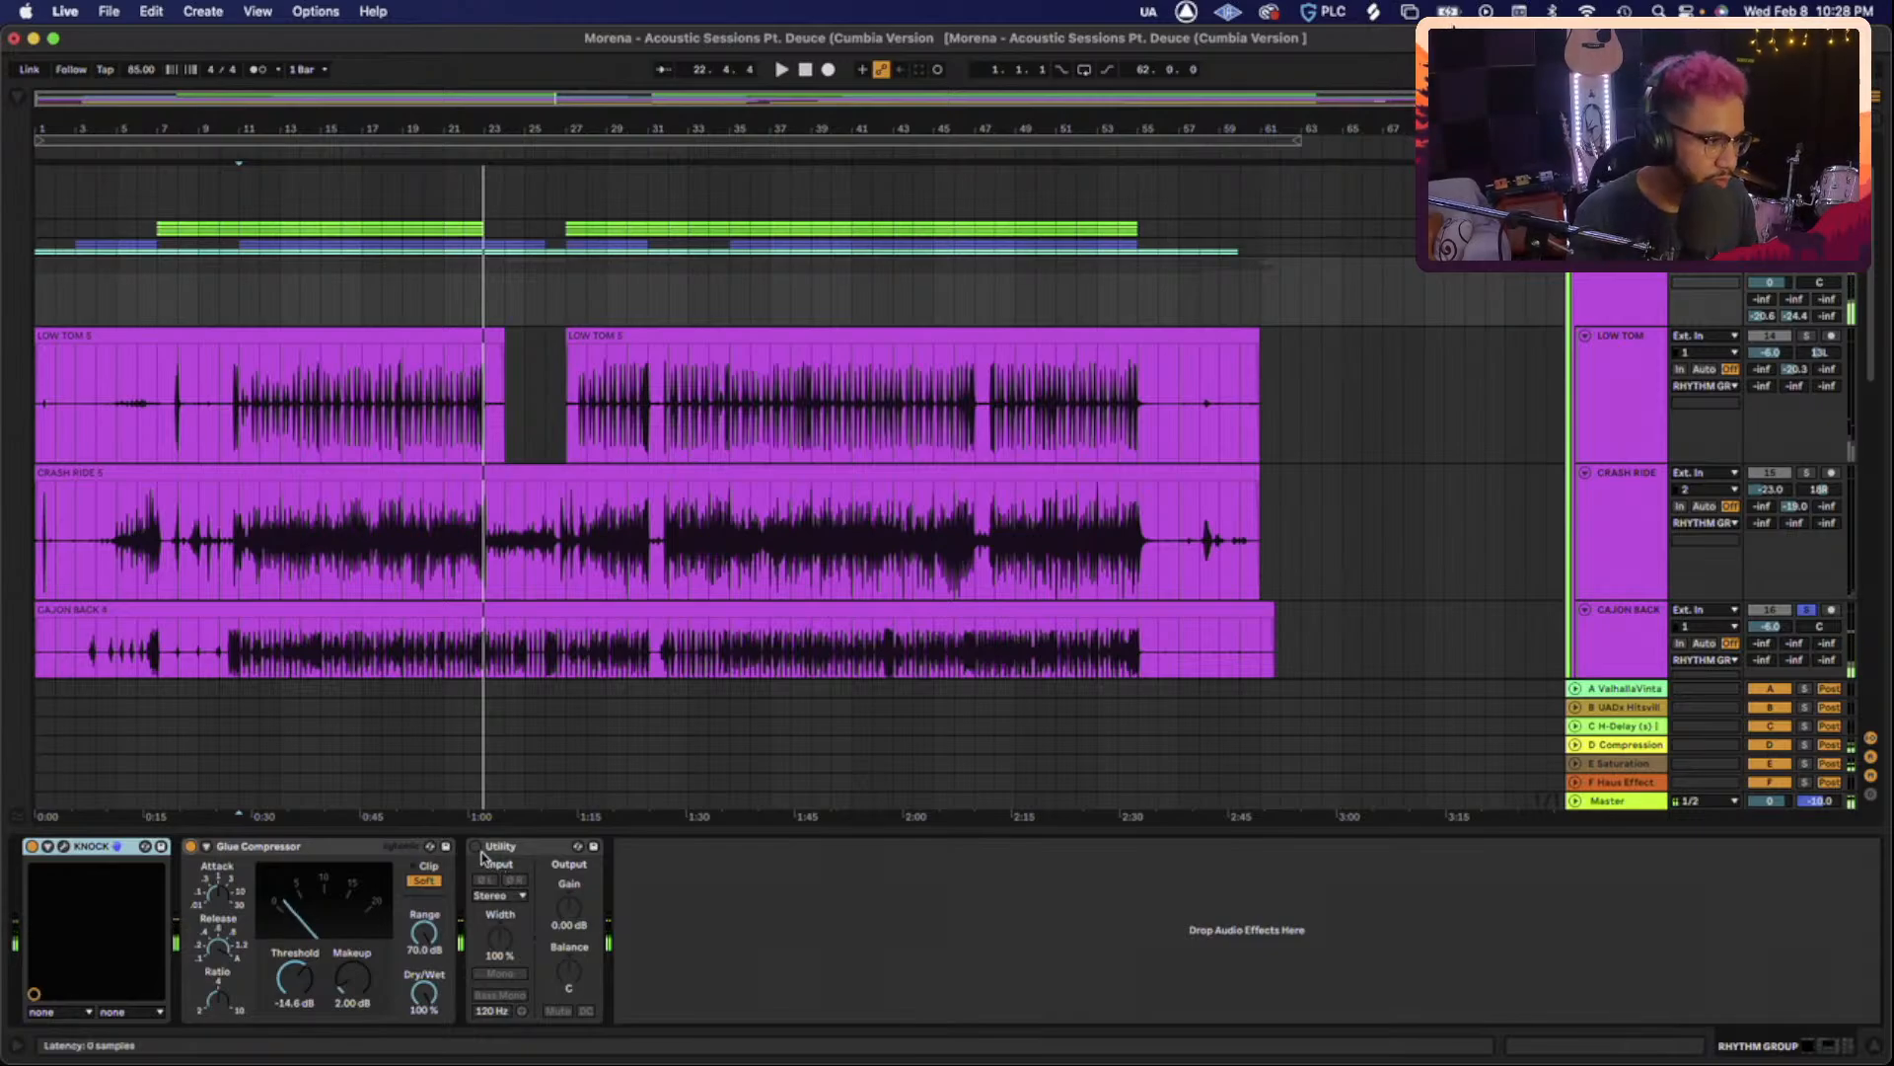
{"action": "left_click", "coordinate": [475, 845]}
Insert Pro-Q 3 into the RHYTHM group's effects chain between Glue Compressor and Utility.
{"action": "left_click", "coordinate": [1627, 300]}
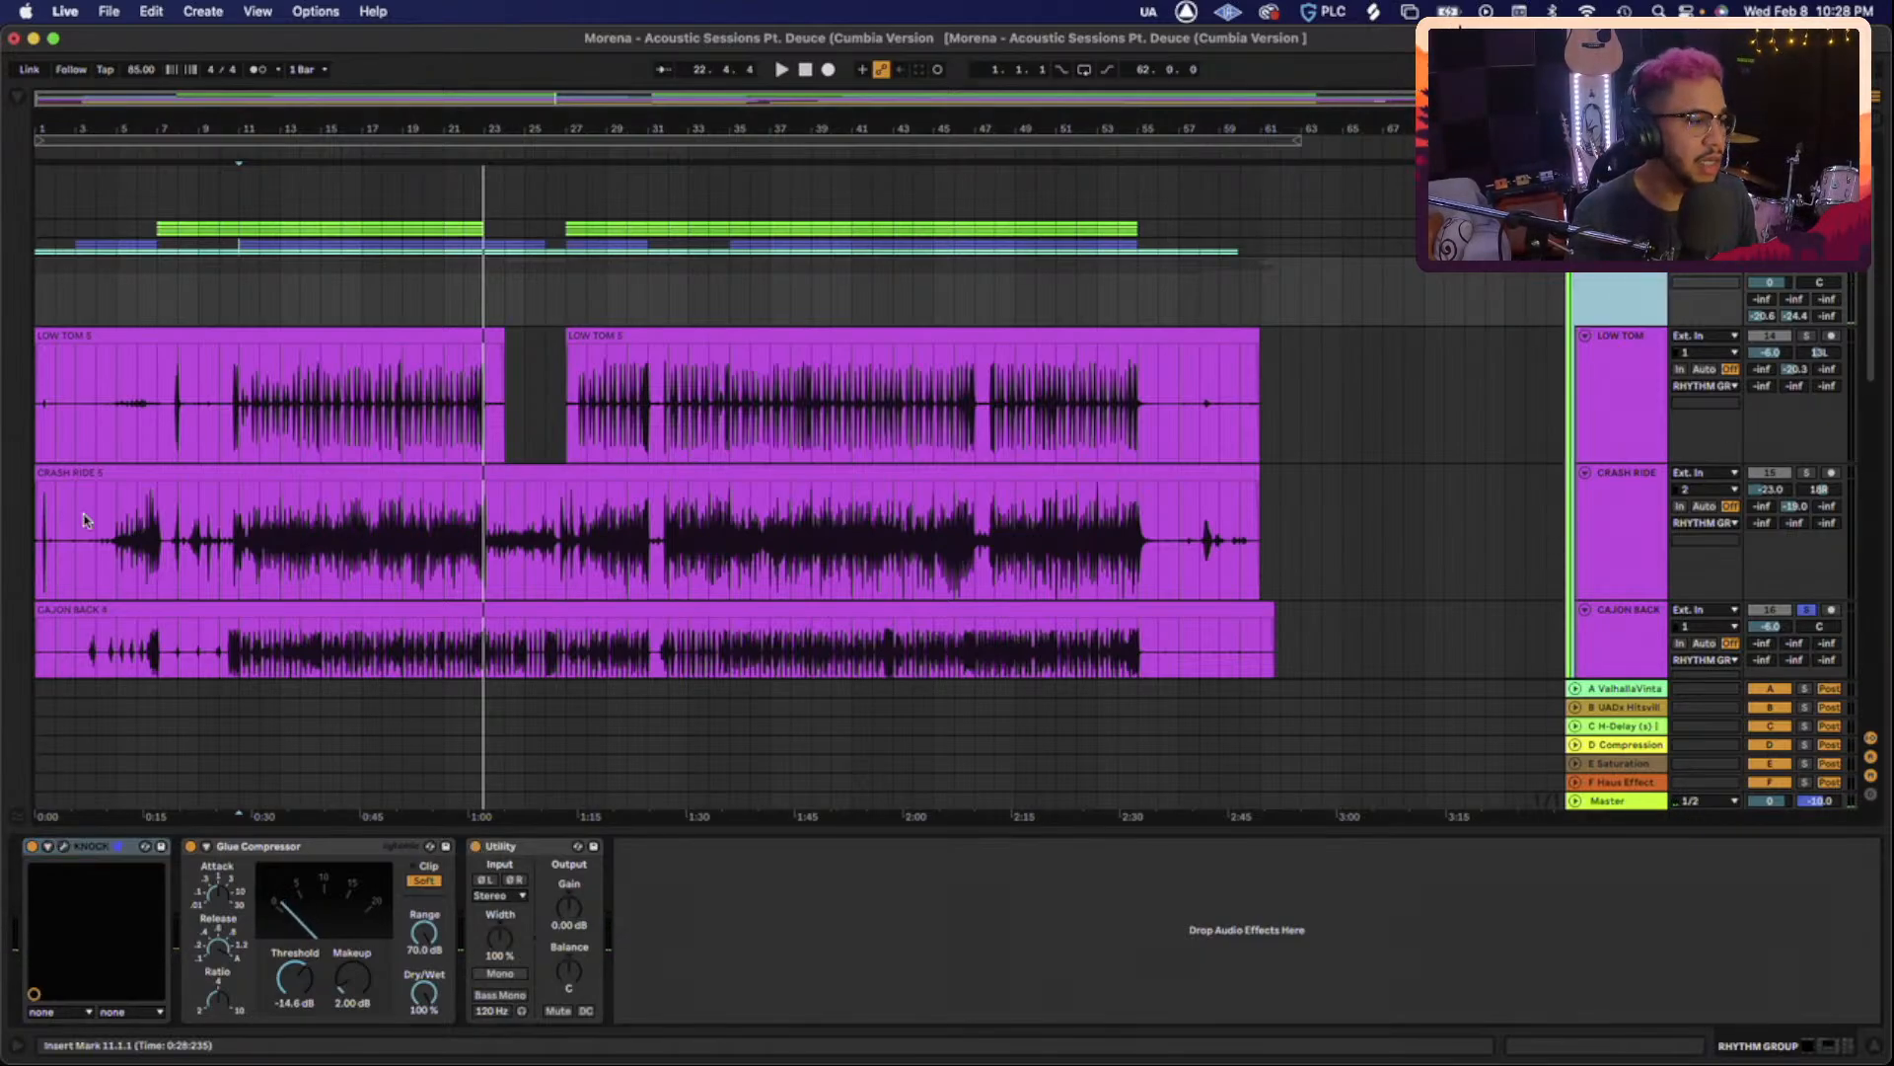
{"action": "left_click", "coordinate": [18, 101]}
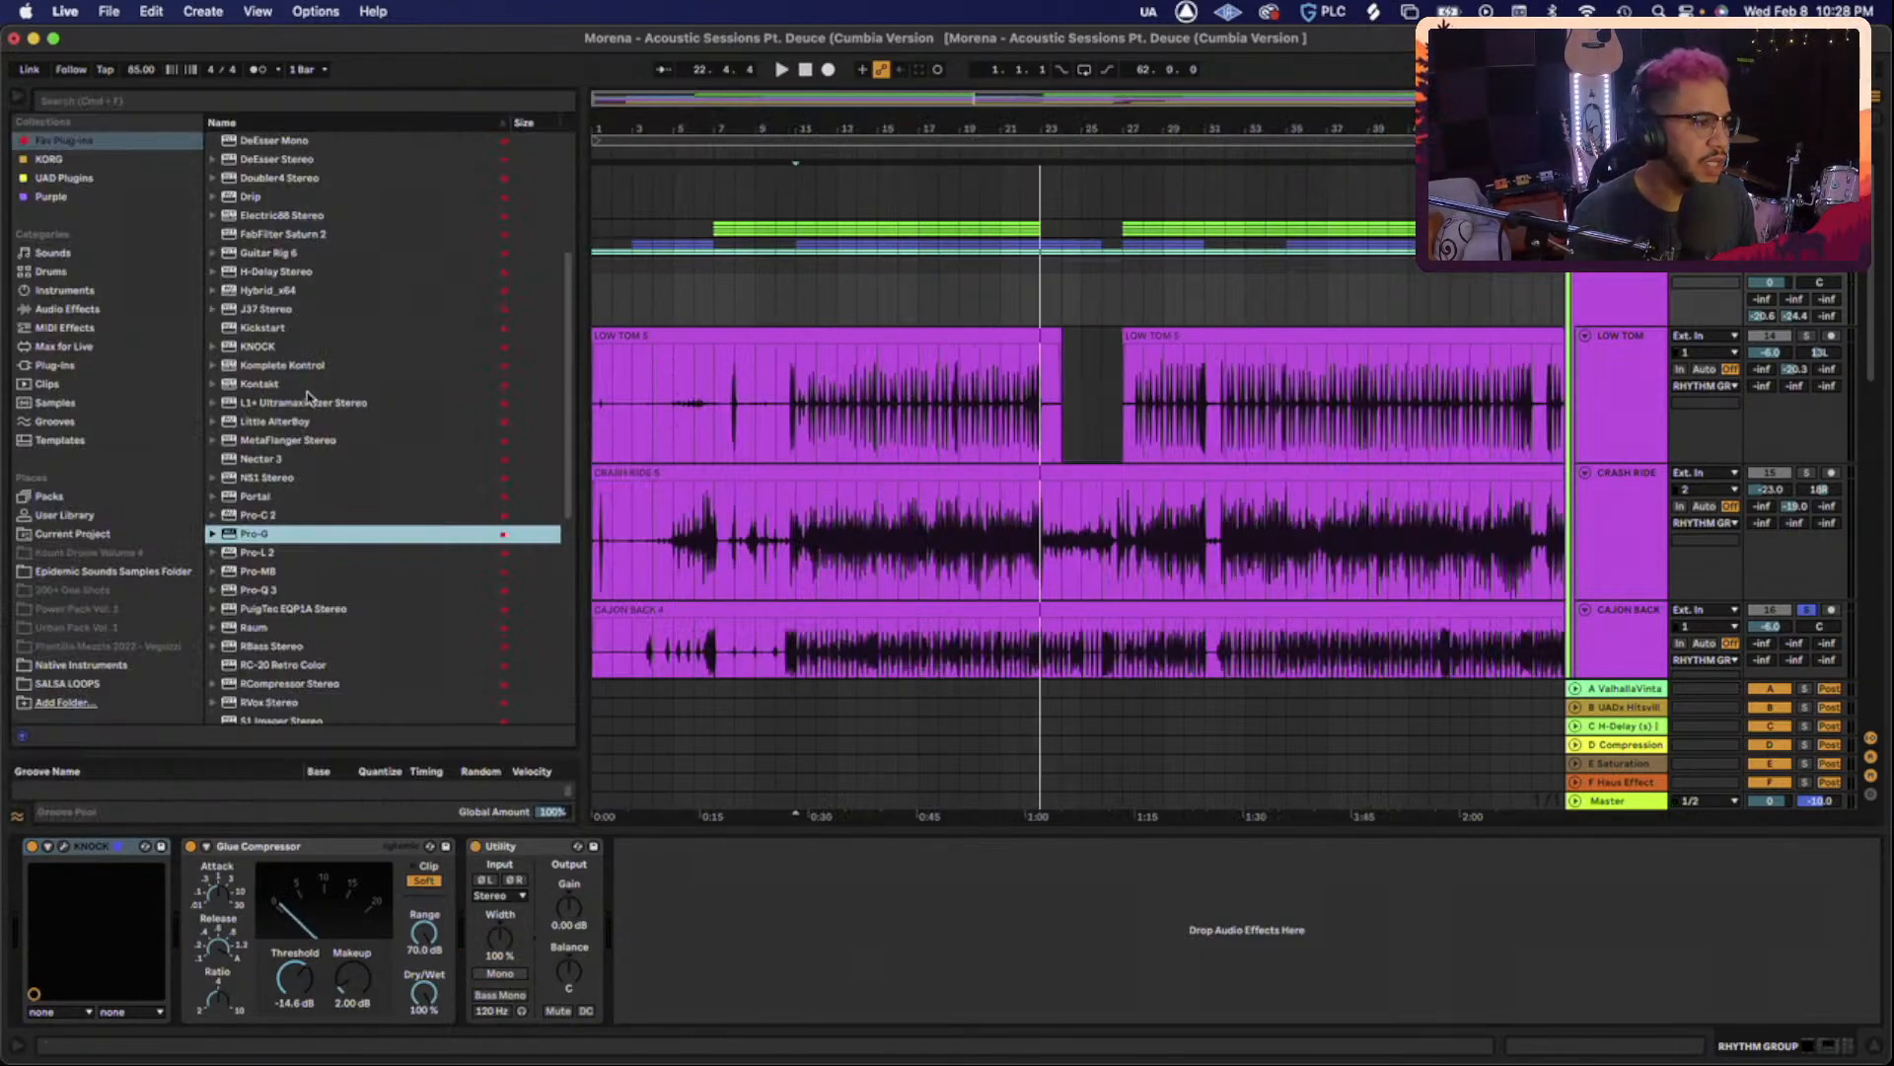
{"action": "left_click", "coordinate": [259, 589]}
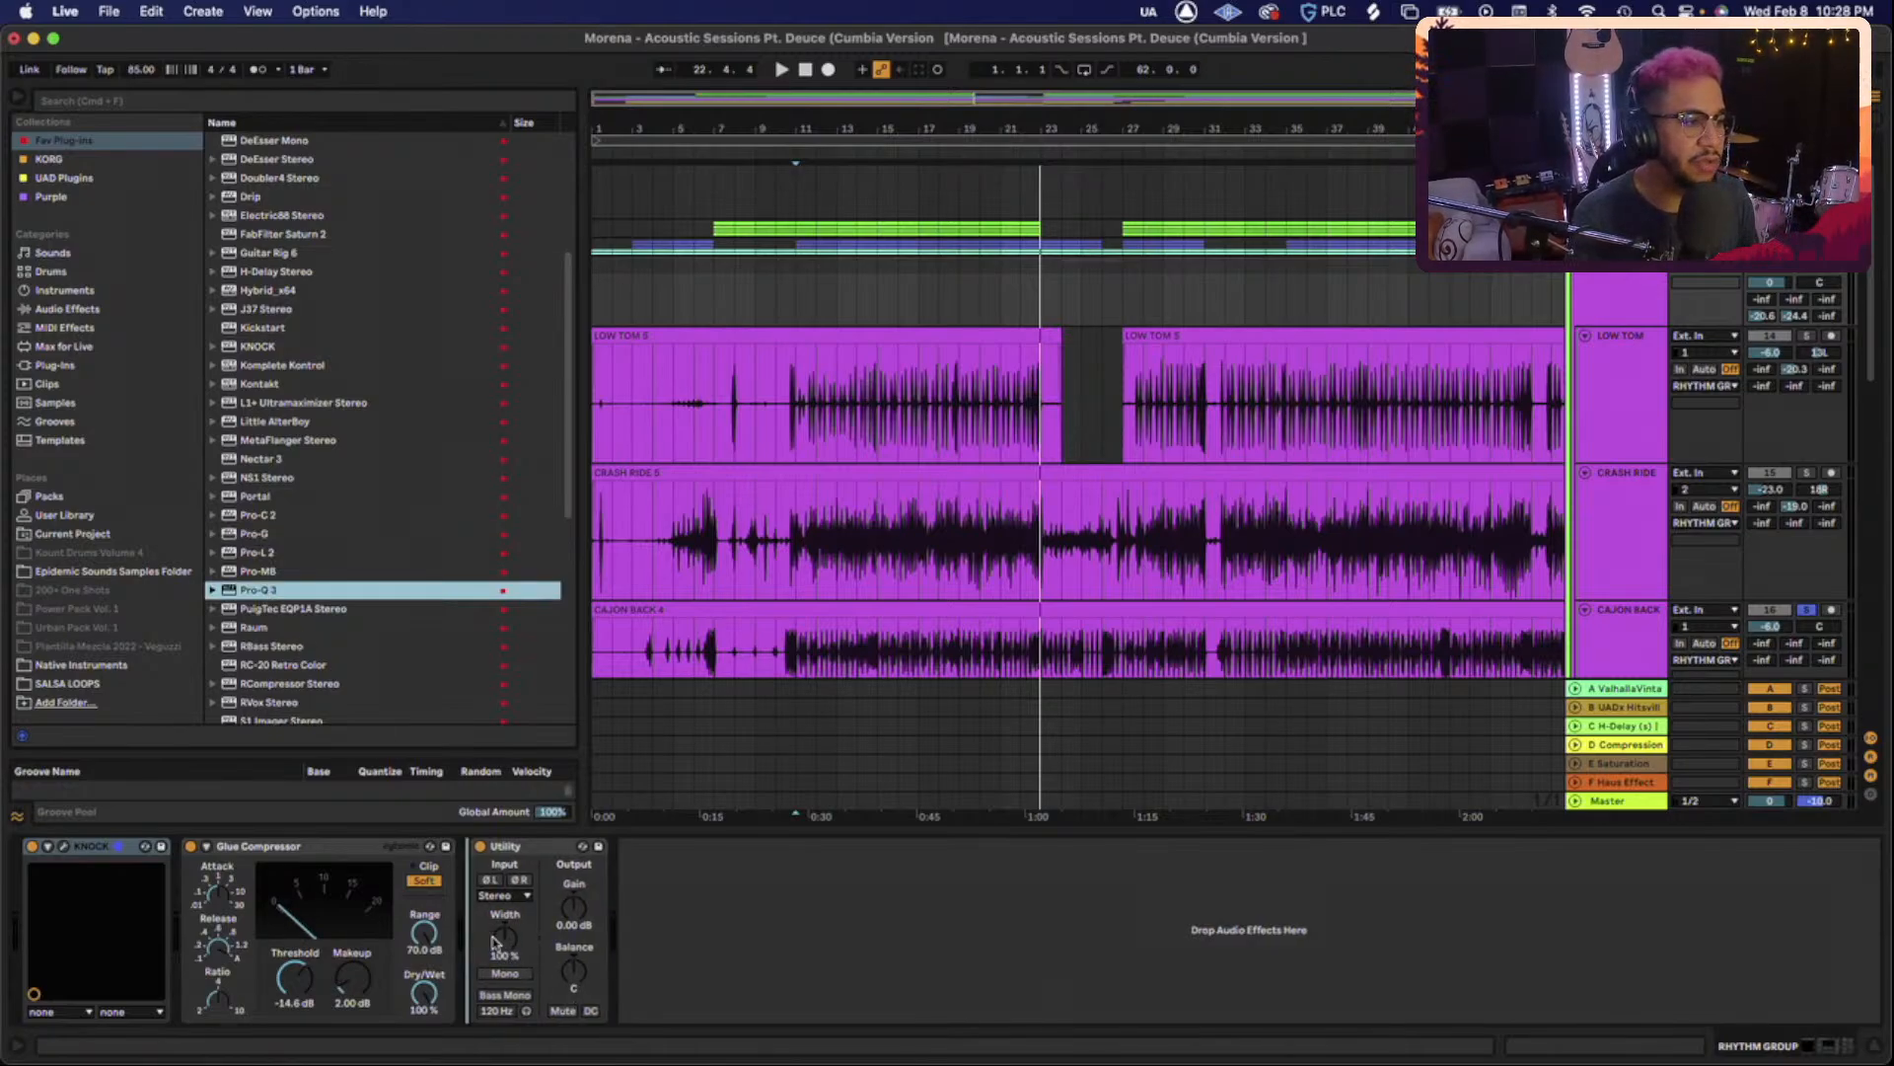
{"action": "left_click_drag", "start_coordinate": [494, 942], "coordinate": [488, 939]}
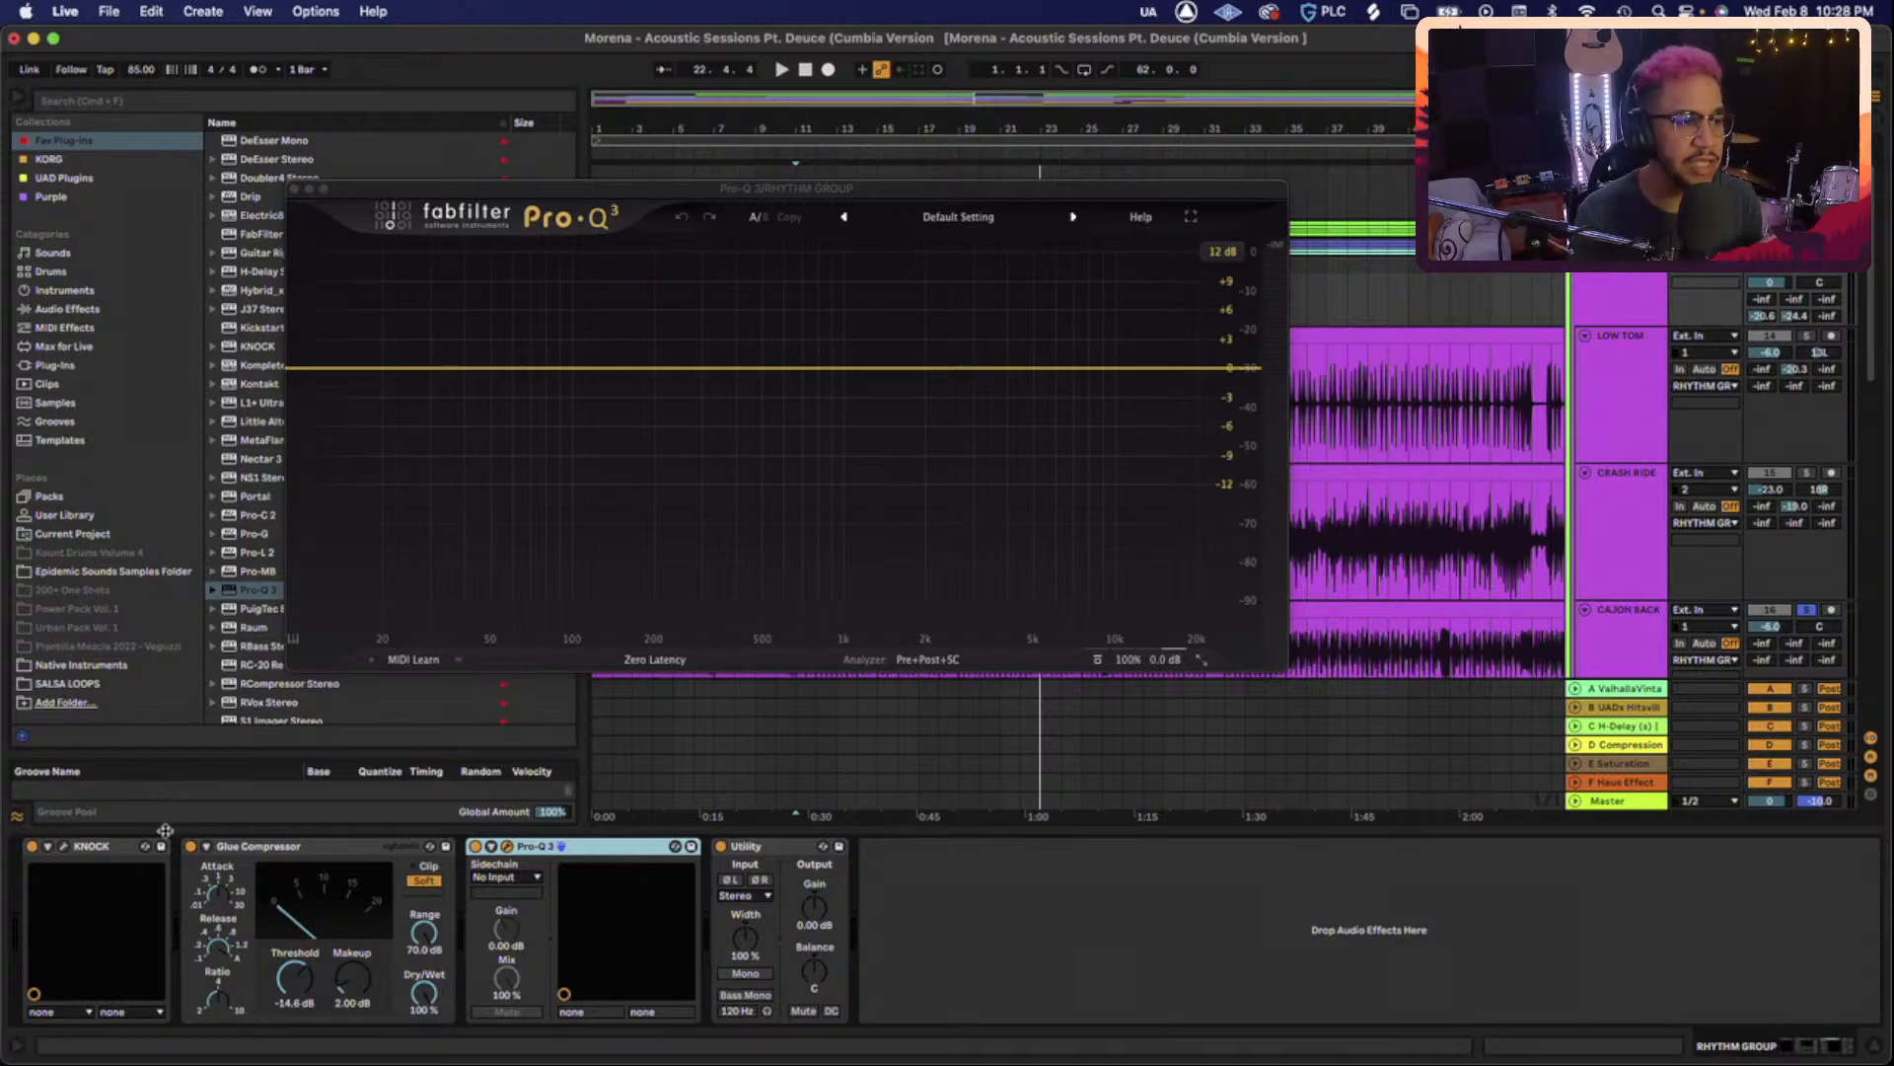
During playback, add a Low Cut band at about 21.3 Hz in Pro-Q 3 with a 24 dB/oct slope.
{"action": "key", "text": "space"}
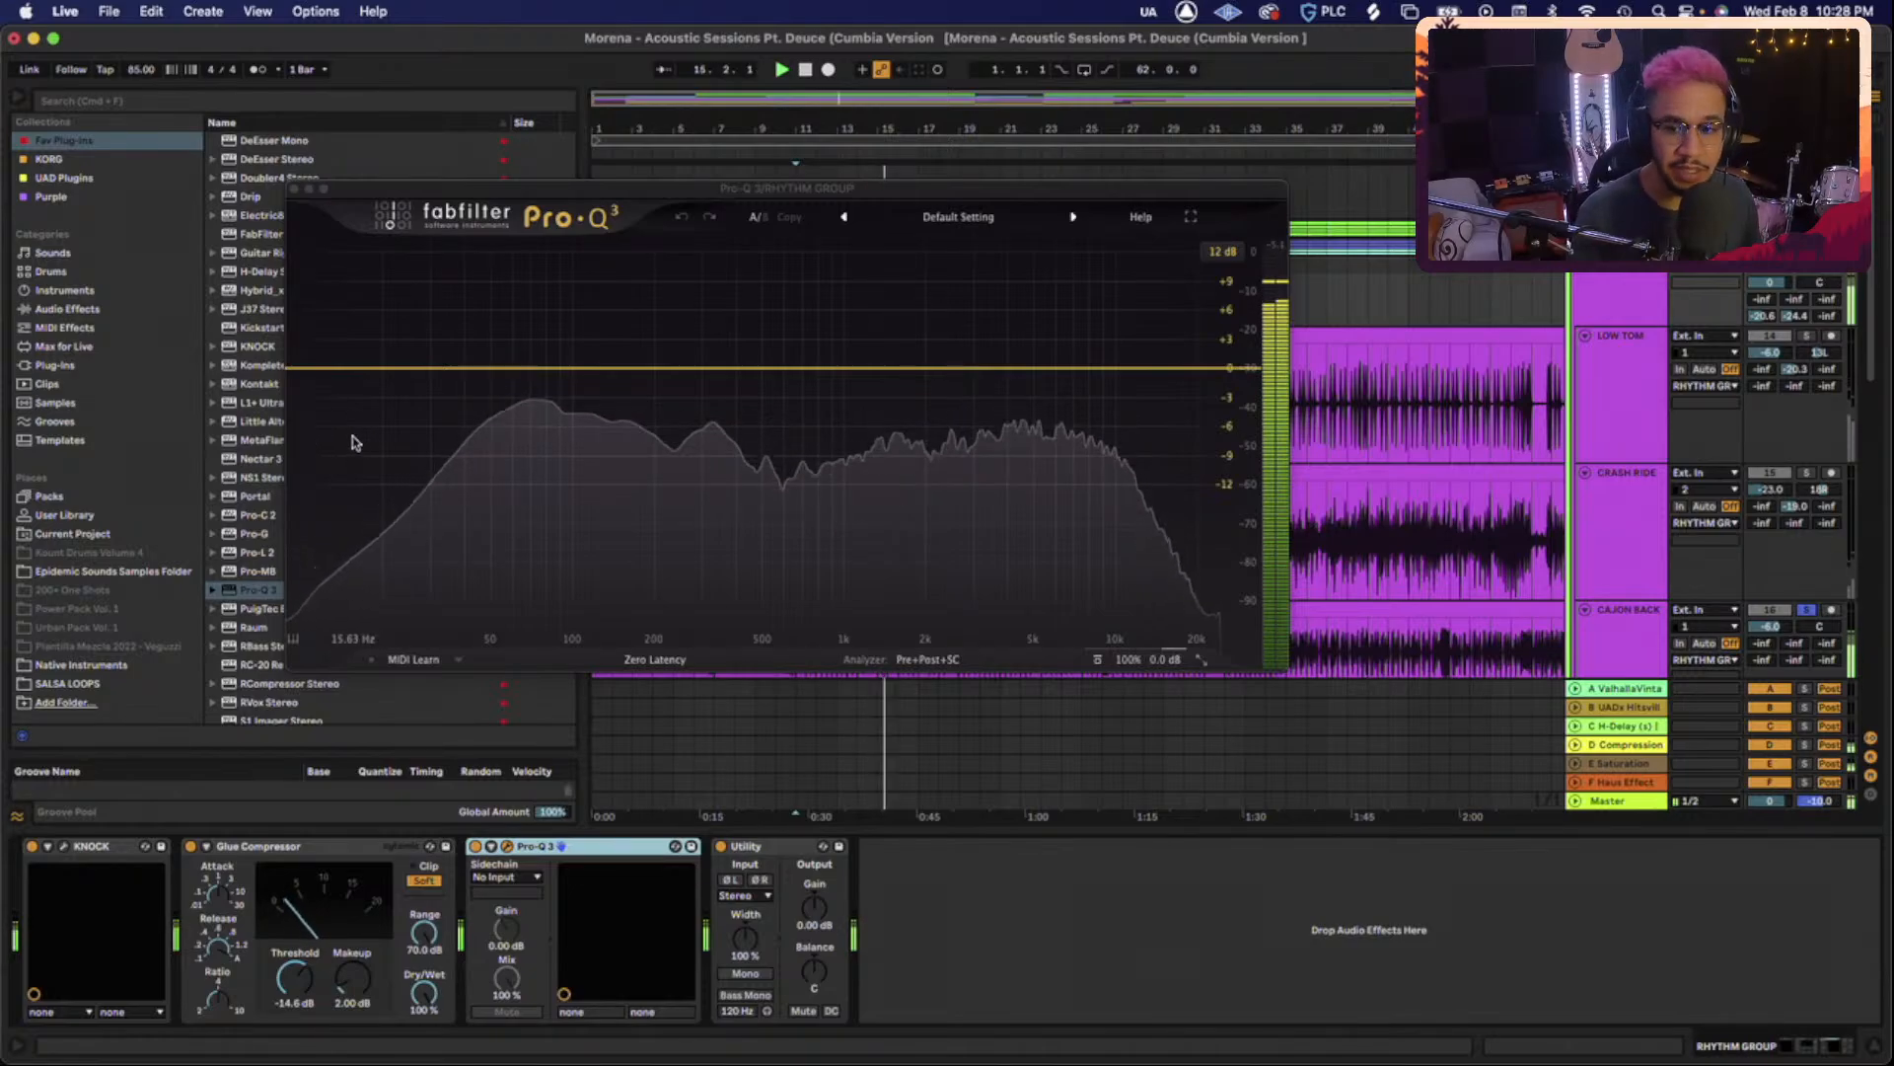
{"action": "left_click", "coordinate": [330, 382]}
{"action": "left_click_drag", "start_coordinate": [330, 372], "coordinate": [391, 372]}
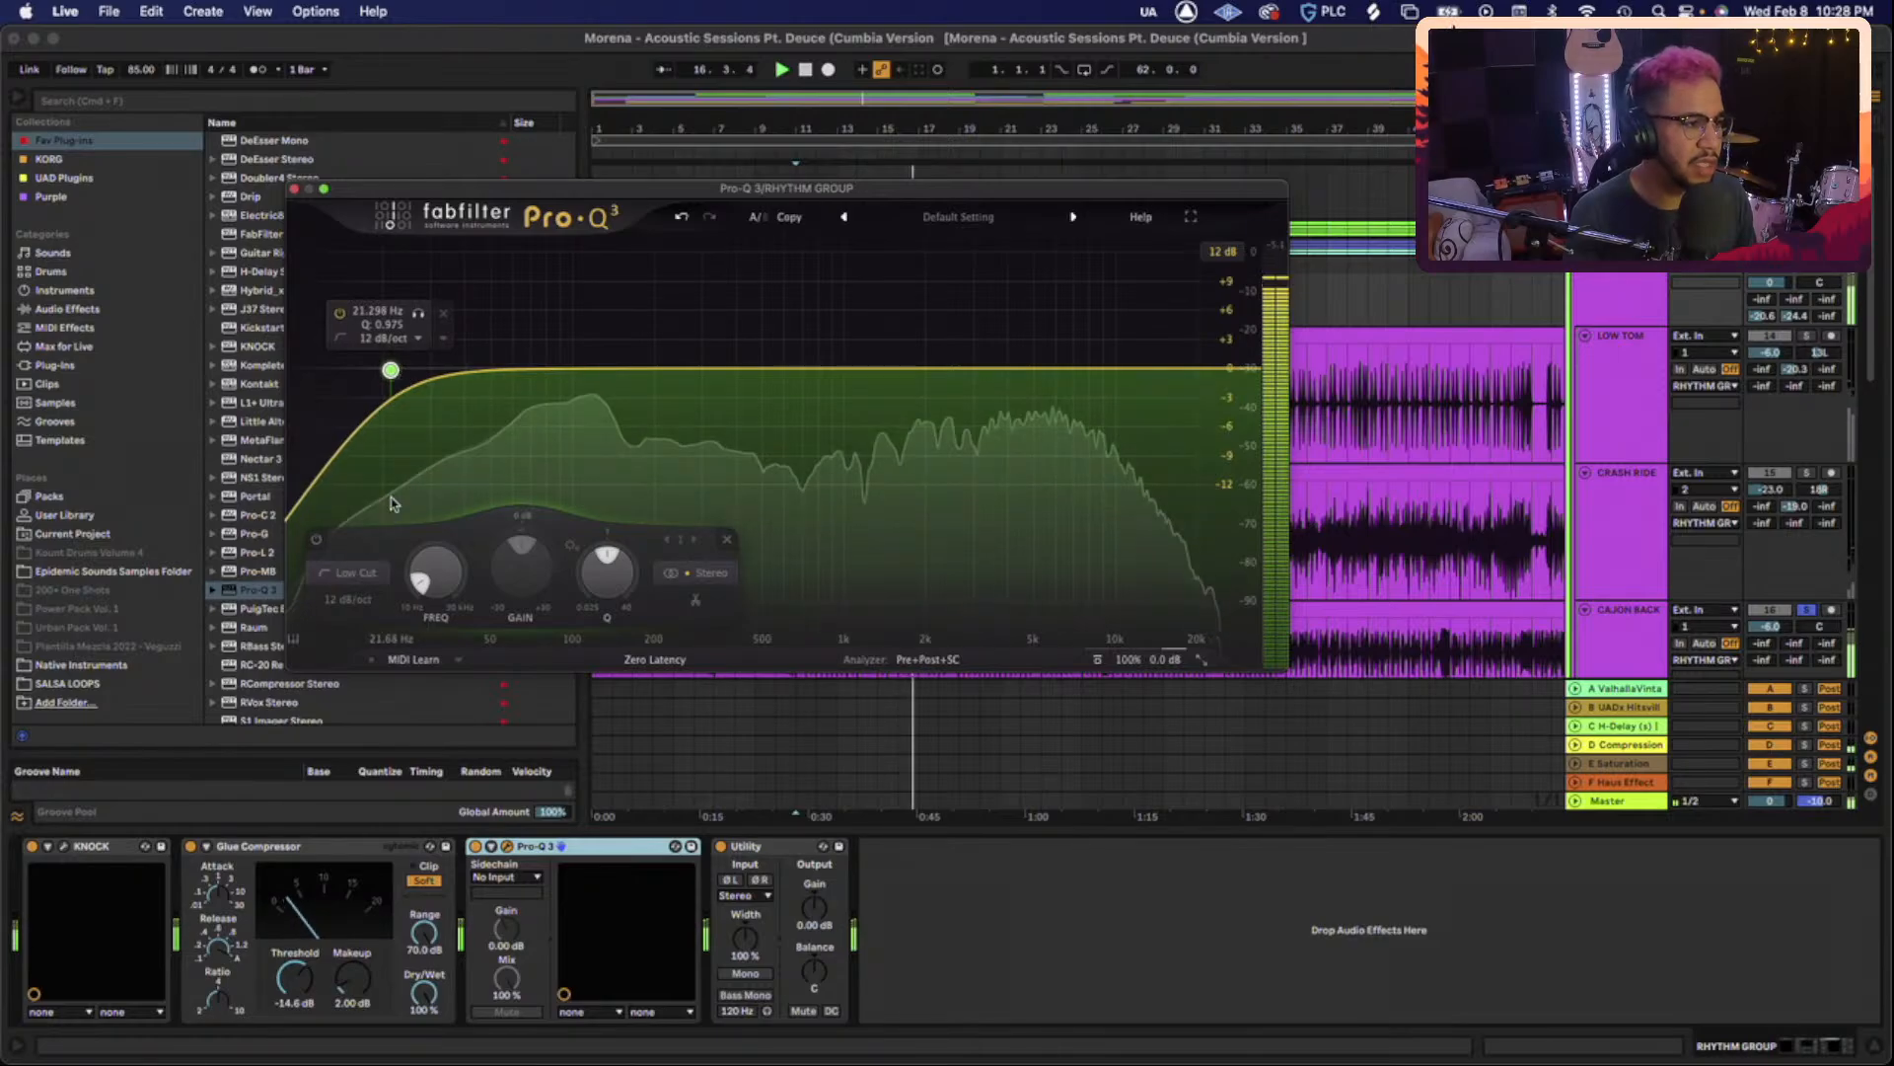
{"action": "left_click", "coordinate": [349, 599]}
{"action": "left_click", "coordinate": [362, 691]}
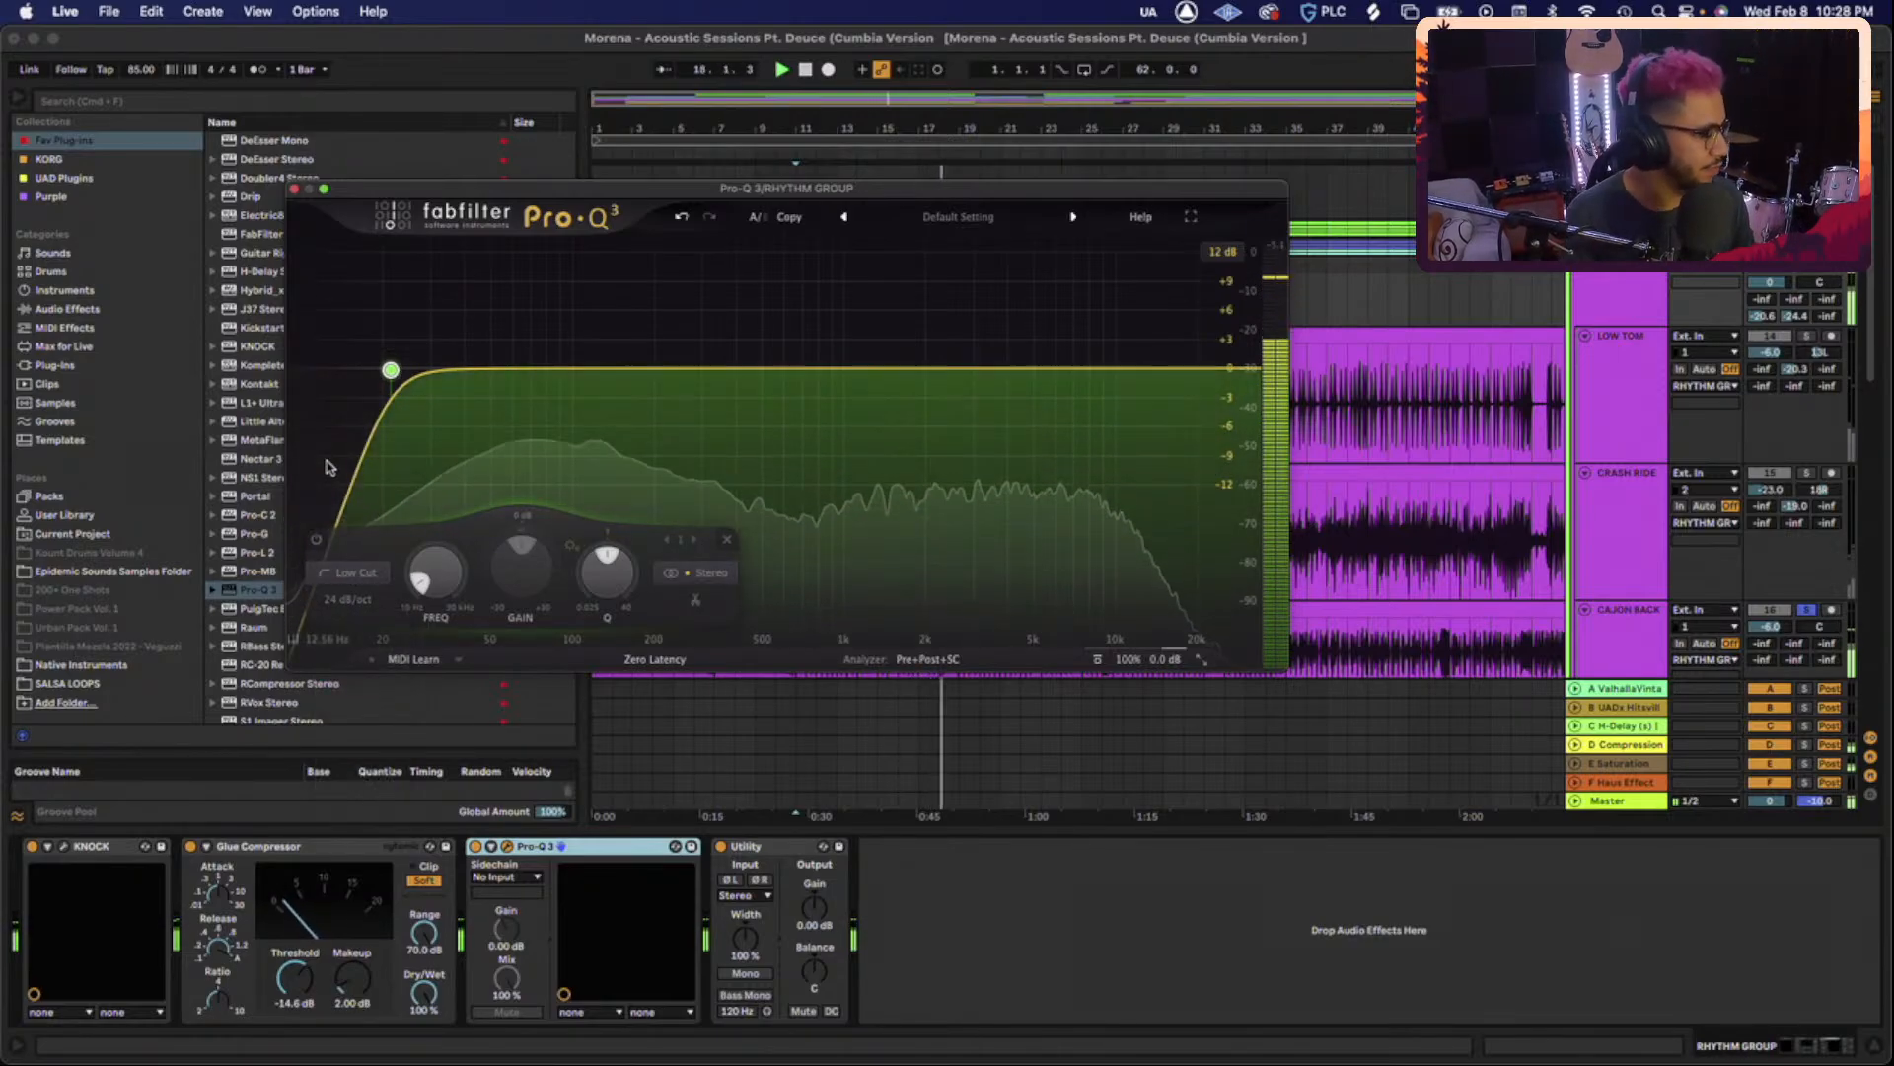
{"action": "mouse_move", "coordinate": [391, 372]}
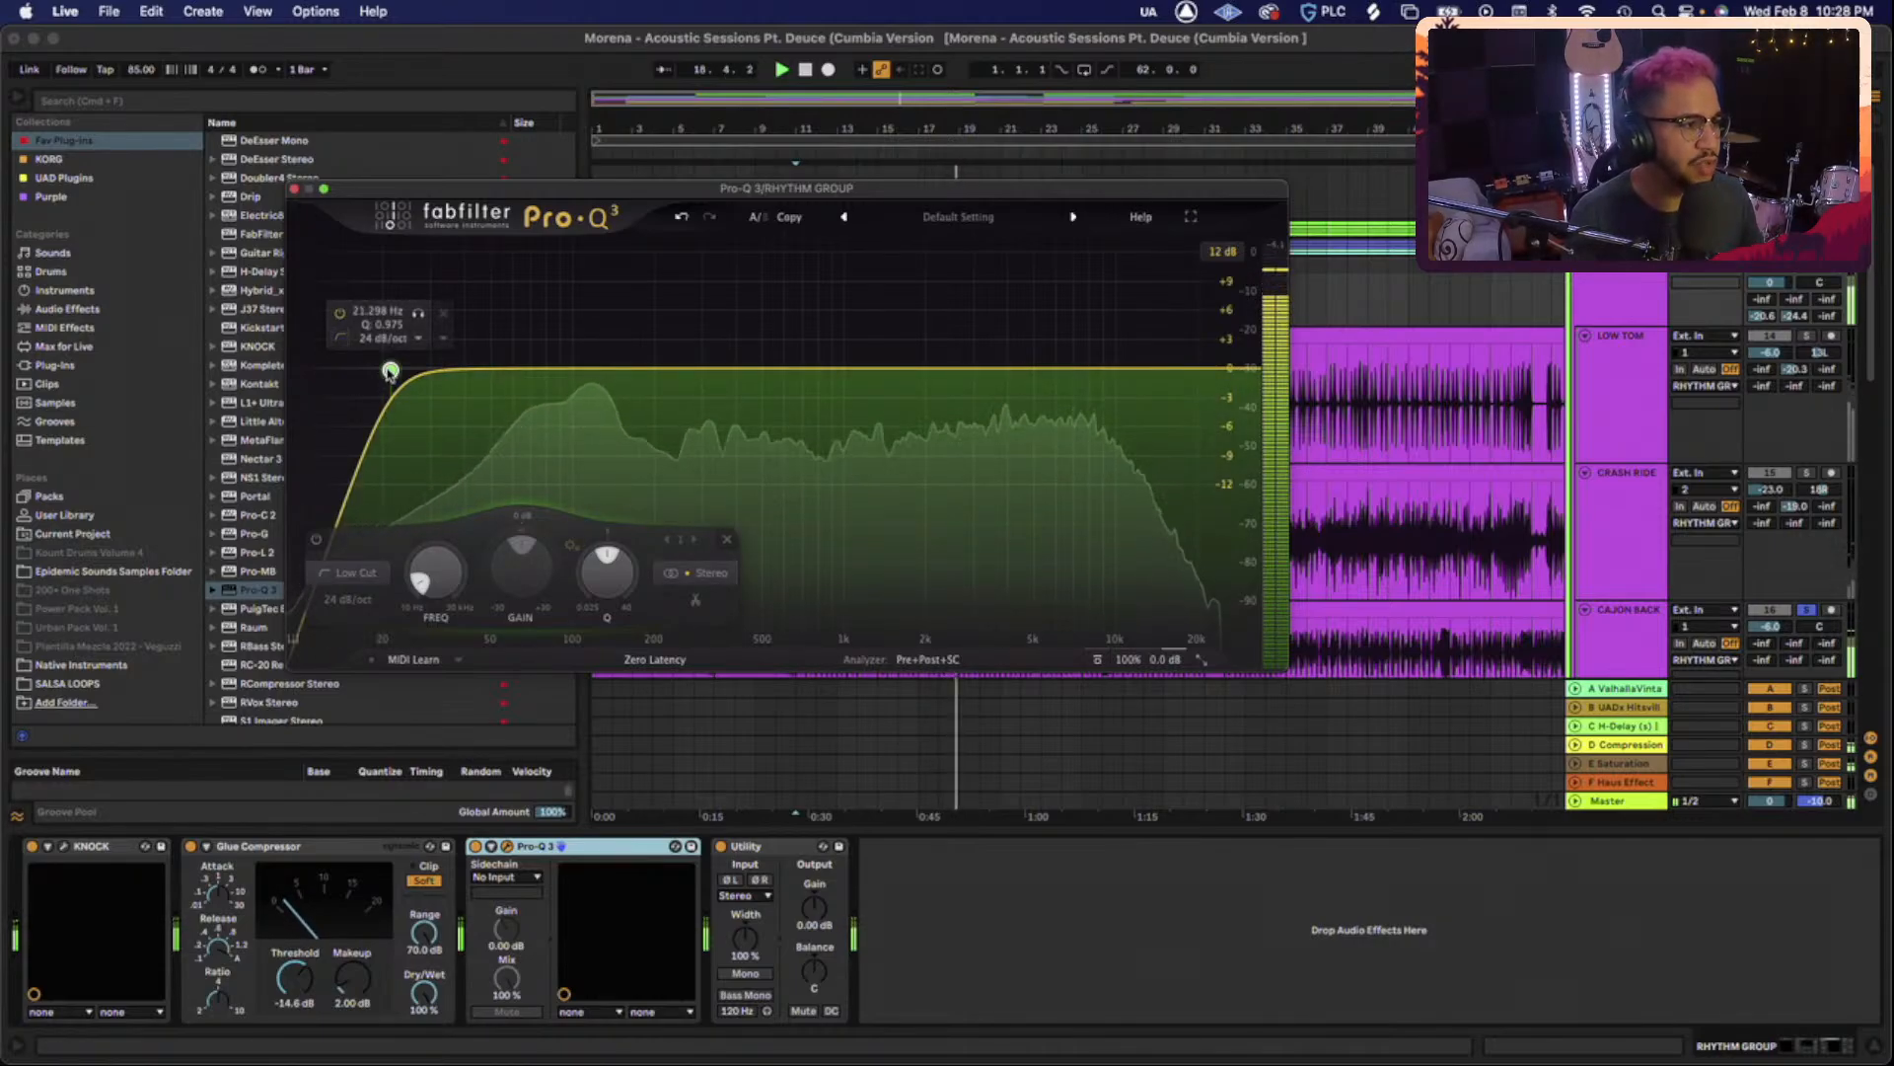
Raise Pro-Q 3's Low Cut band to about 56.6 Hz during playback, and close the equalizer's interface.
{"action": "left_click_drag", "start_coordinate": [390, 372], "coordinate": [504, 375]}
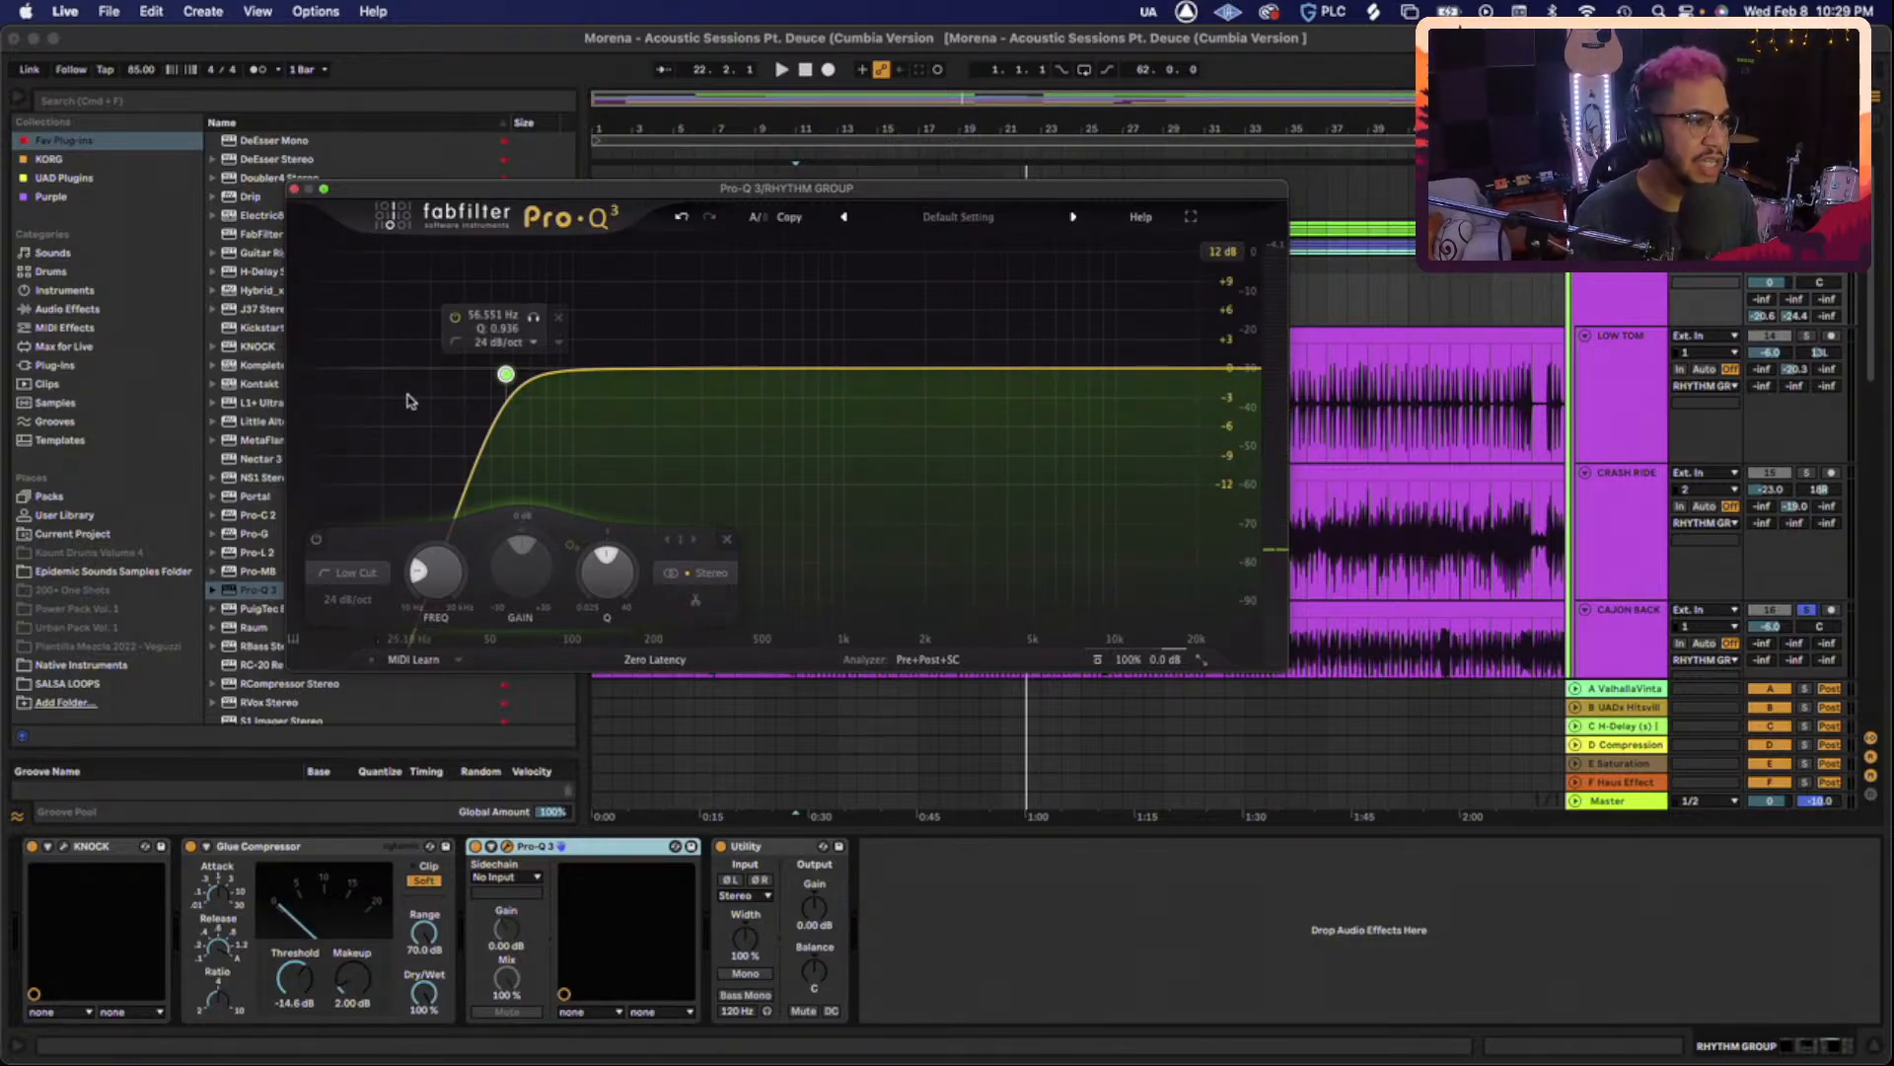
{"action": "left_click", "coordinate": [294, 189]}
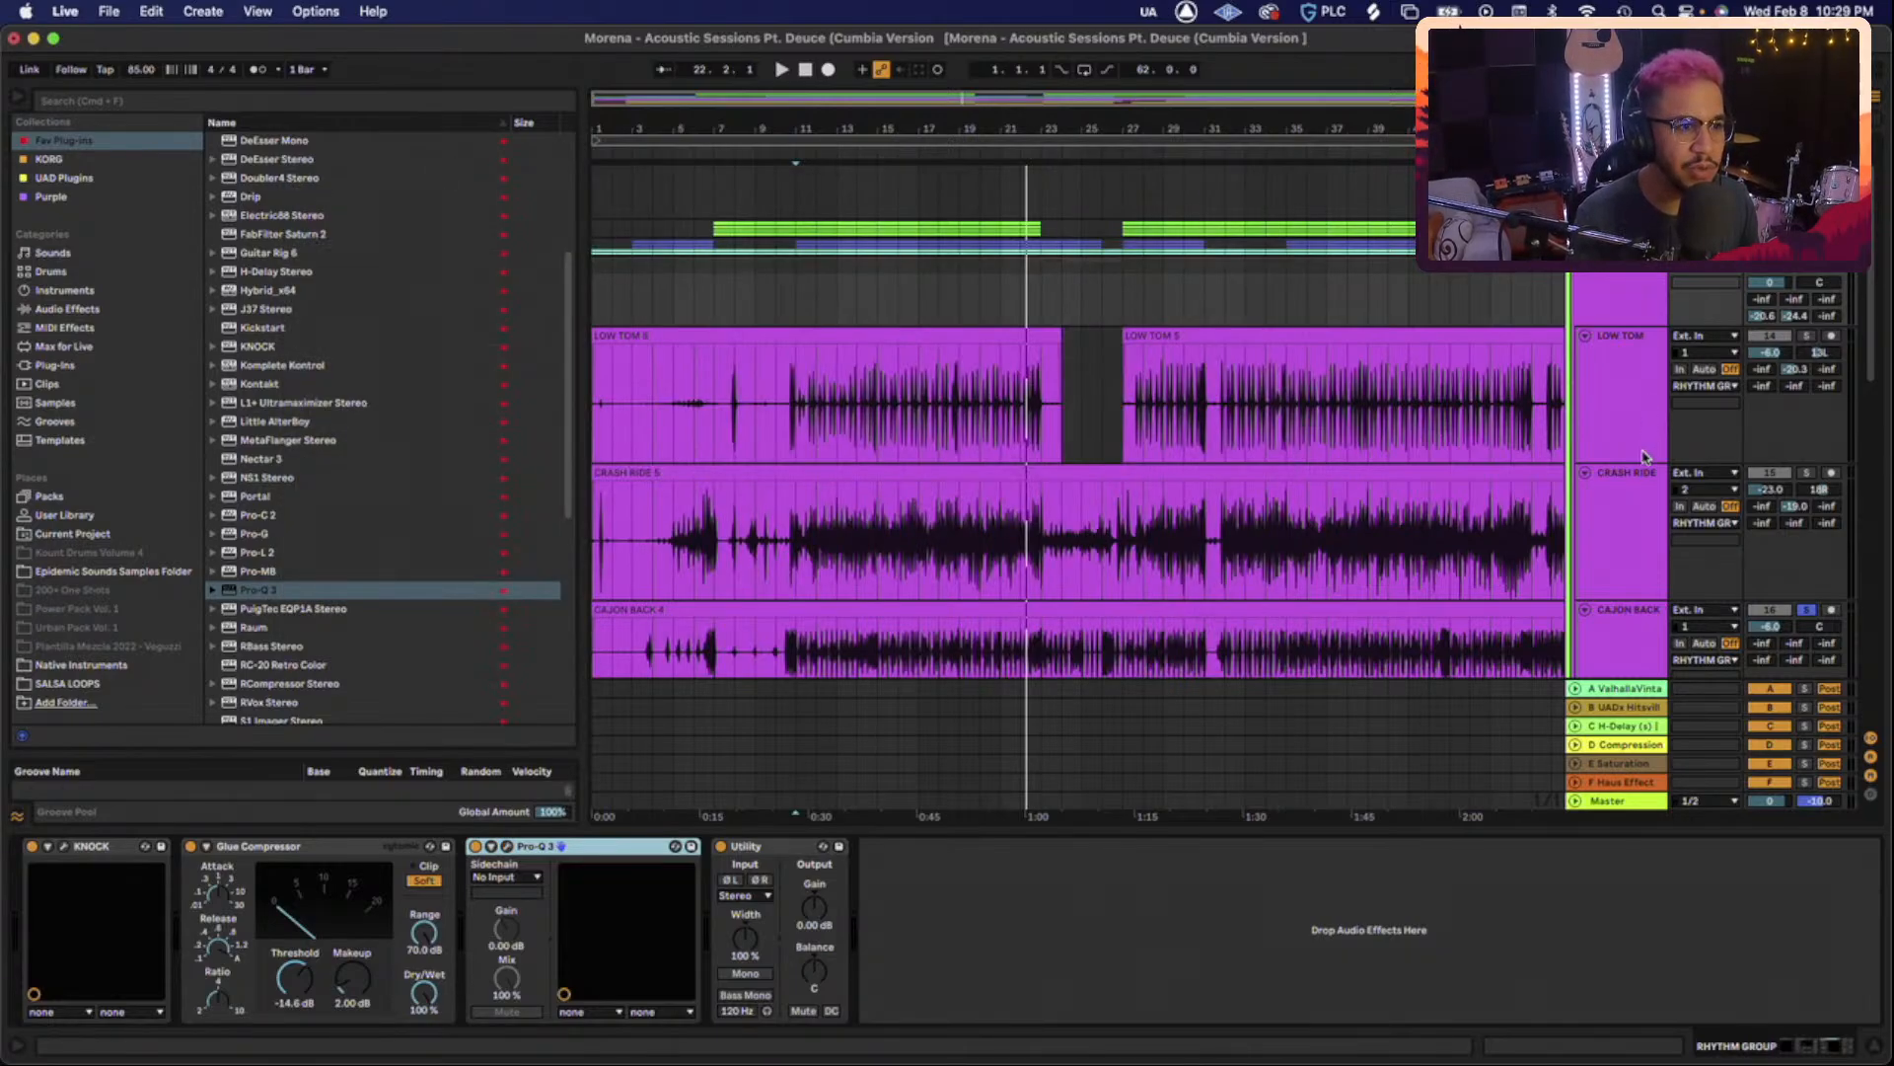
Show the BASS track's effects chain and hide the browser to widen the arrangement.
{"action": "scroll", "coordinate": [1638, 463], "scroll_direction": "down", "scroll_amount": 2}
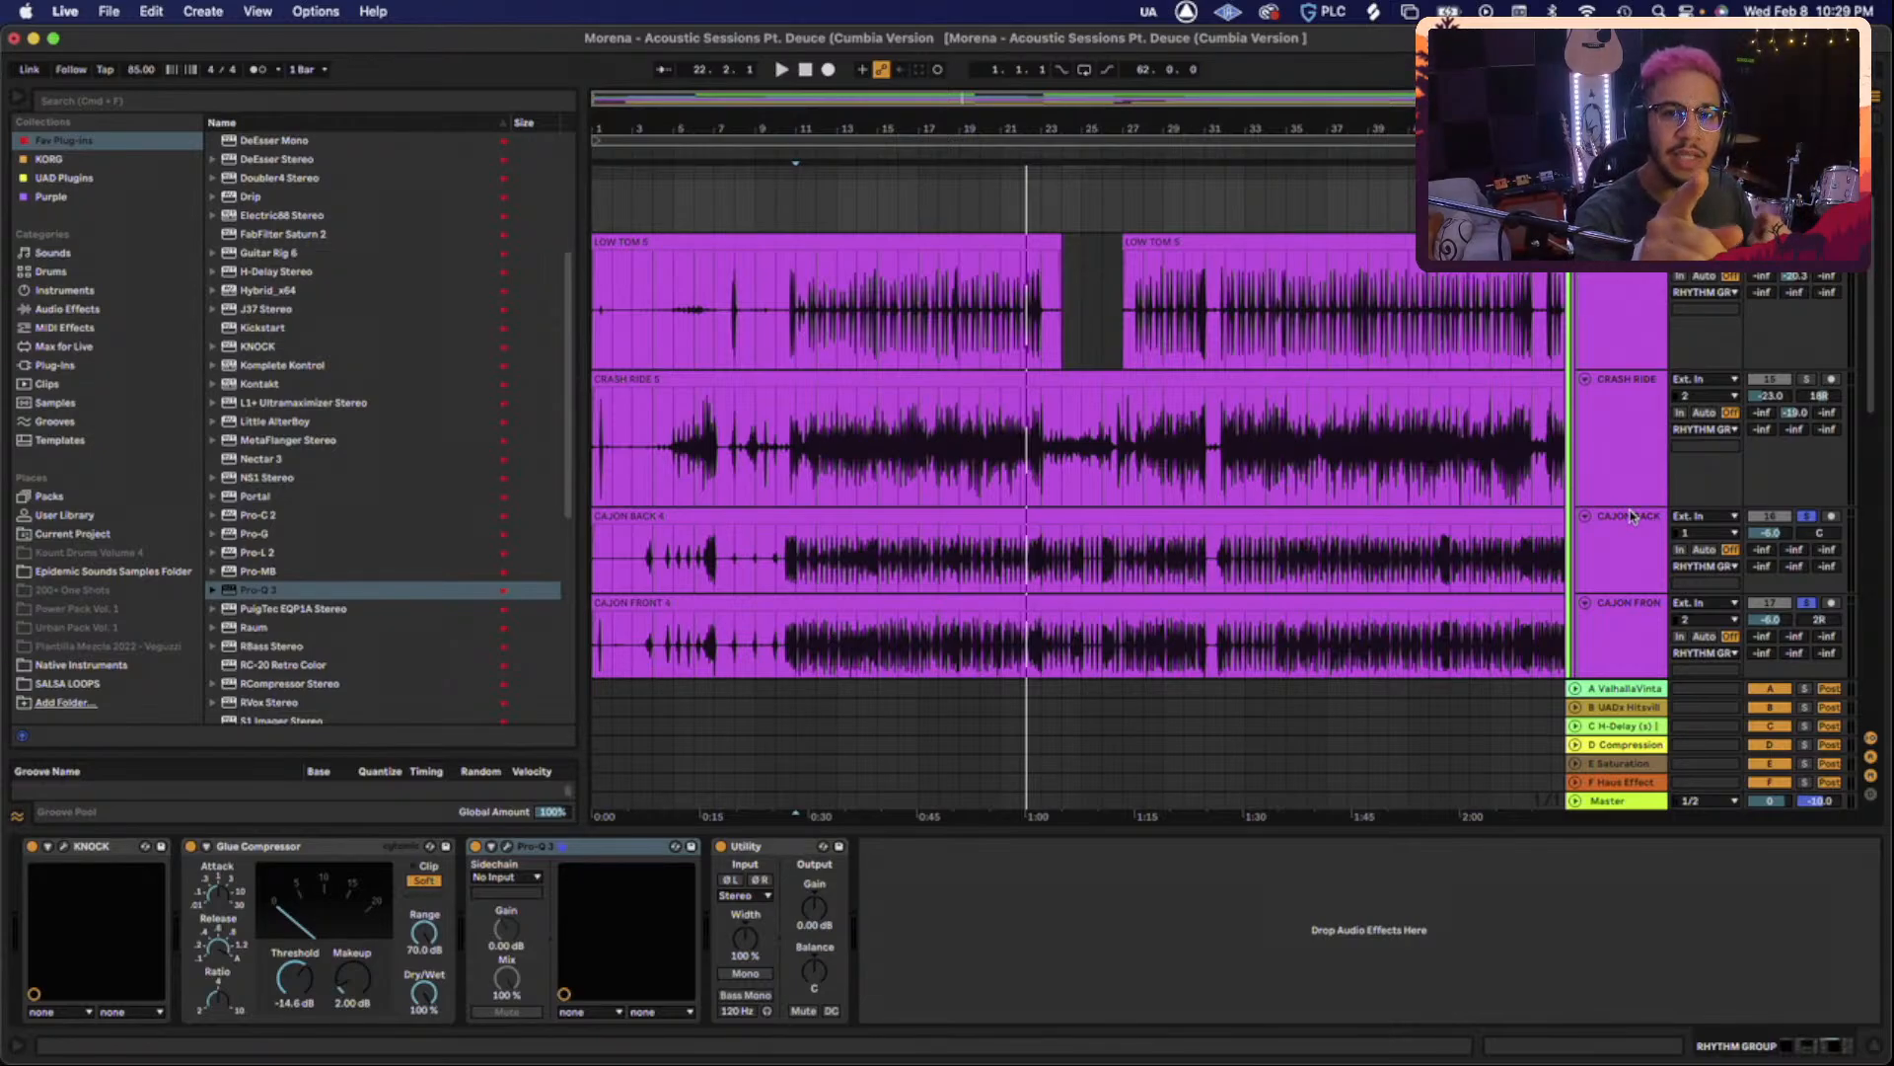
{"action": "scroll", "coordinate": [1683, 523], "scroll_direction": "down", "scroll_amount": 5}
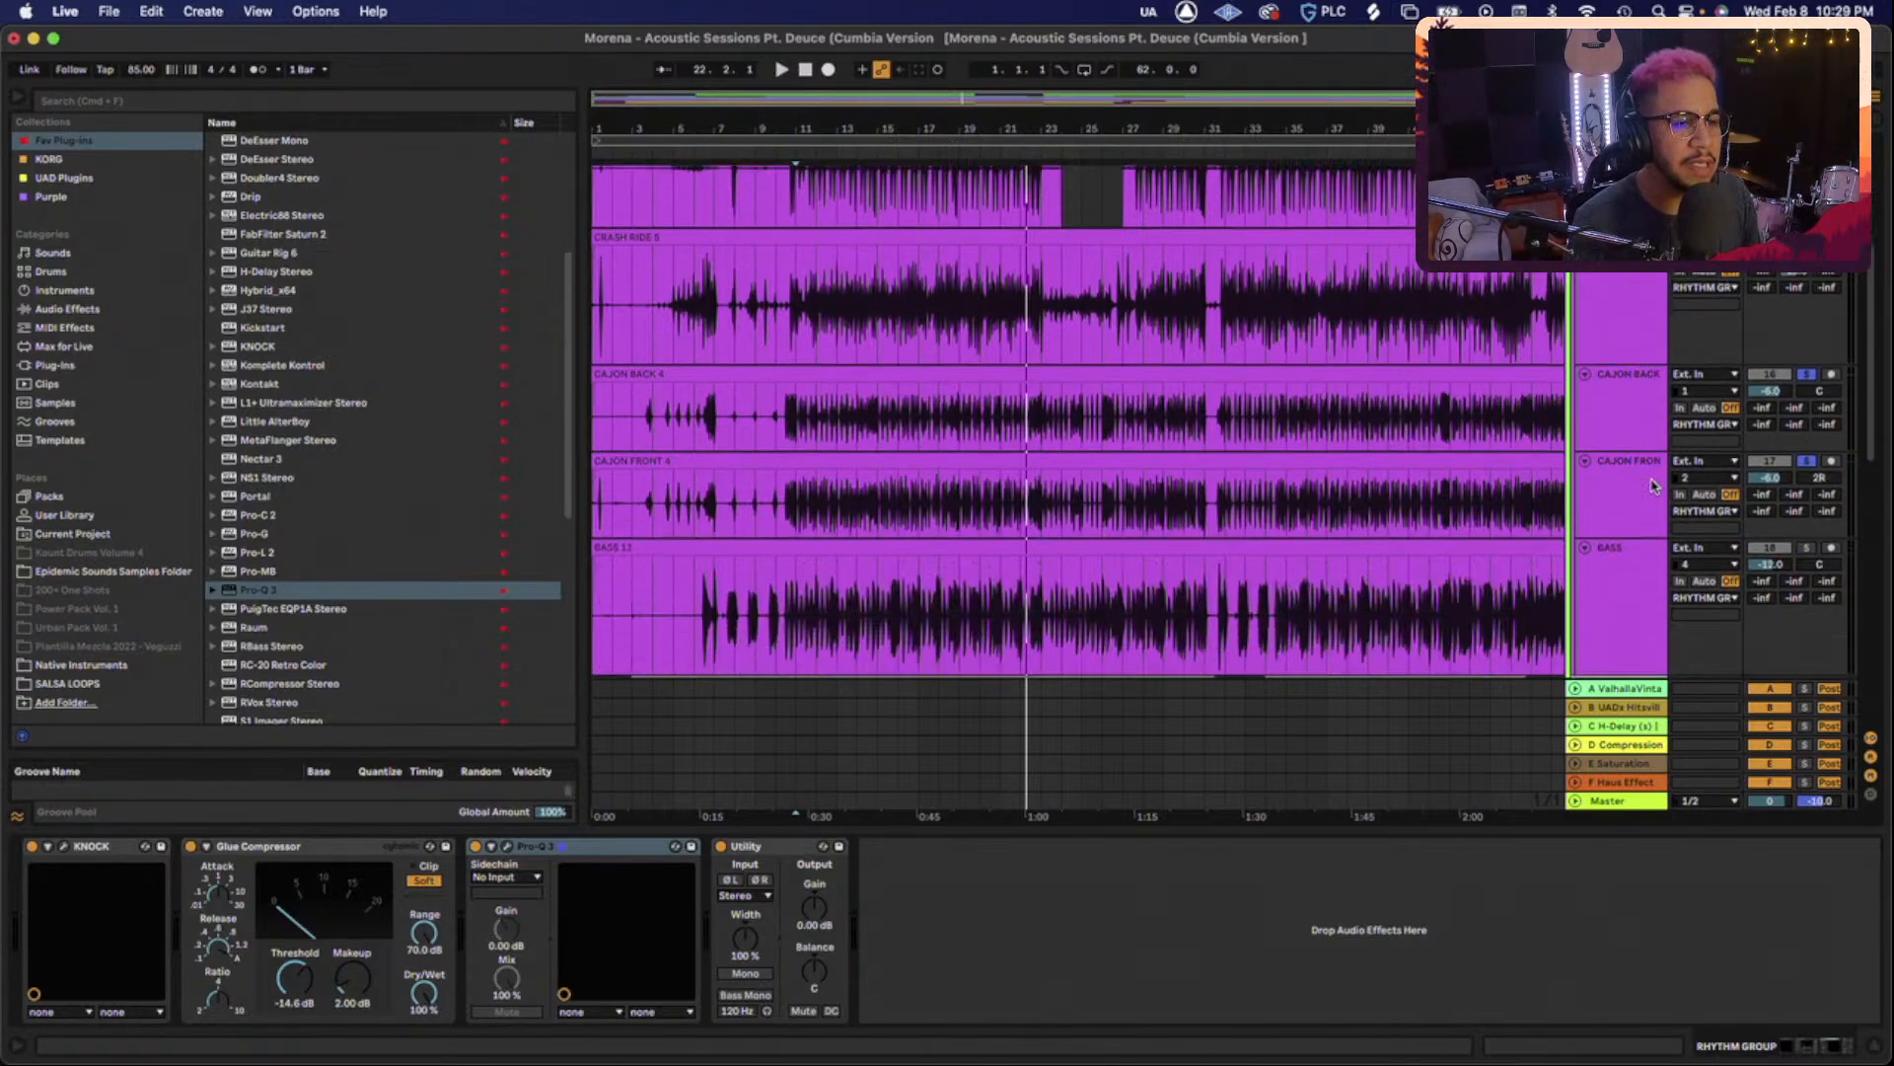
{"action": "left_click", "coordinate": [1644, 487]}
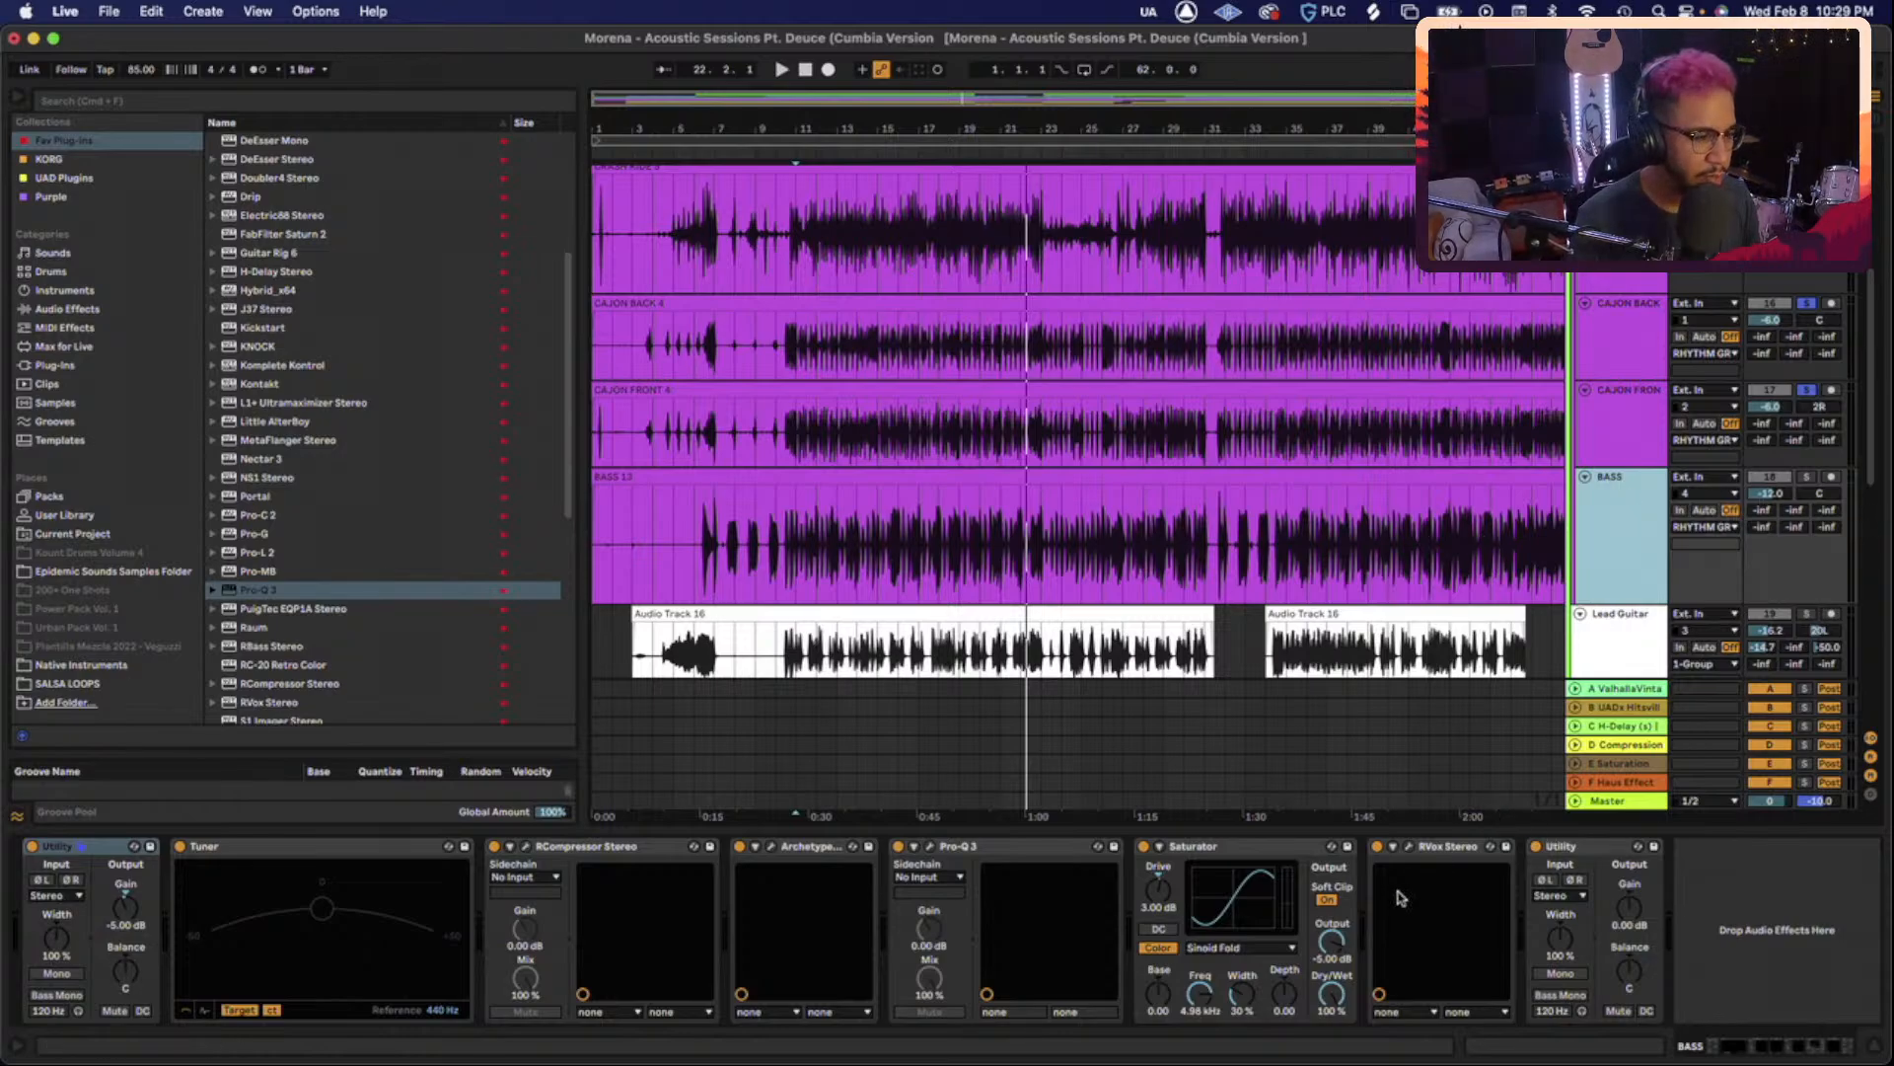
{"action": "scroll", "coordinate": [1340, 527], "scroll_direction": "right", "scroll_amount": 3}
{"action": "scroll", "coordinate": [1340, 529], "scroll_direction": "left", "scroll_amount": 1}
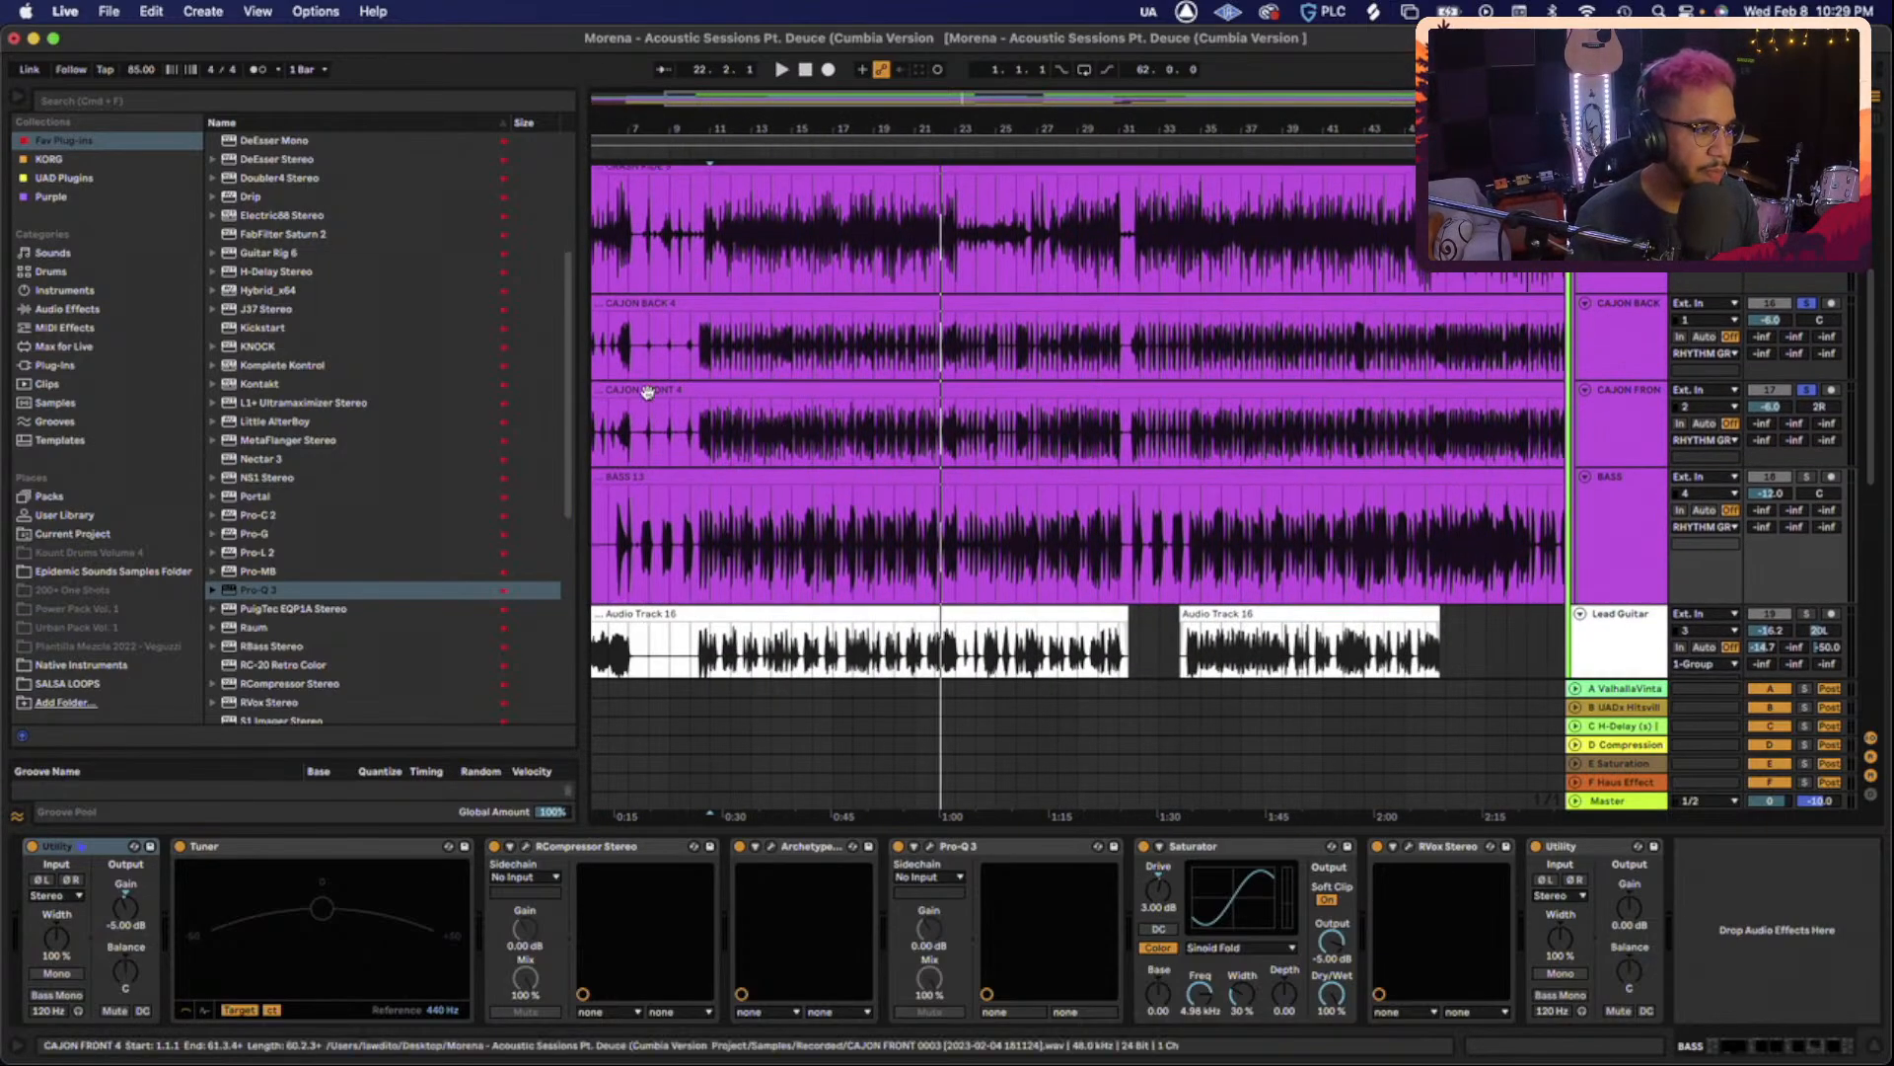
{"action": "left_click", "coordinate": [581, 363]}
{"action": "scroll", "coordinate": [581, 363], "scroll_direction": "left", "scroll_amount": 2}
{"action": "scroll", "coordinate": [581, 363], "scroll_direction": "up", "scroll_amount": 1}
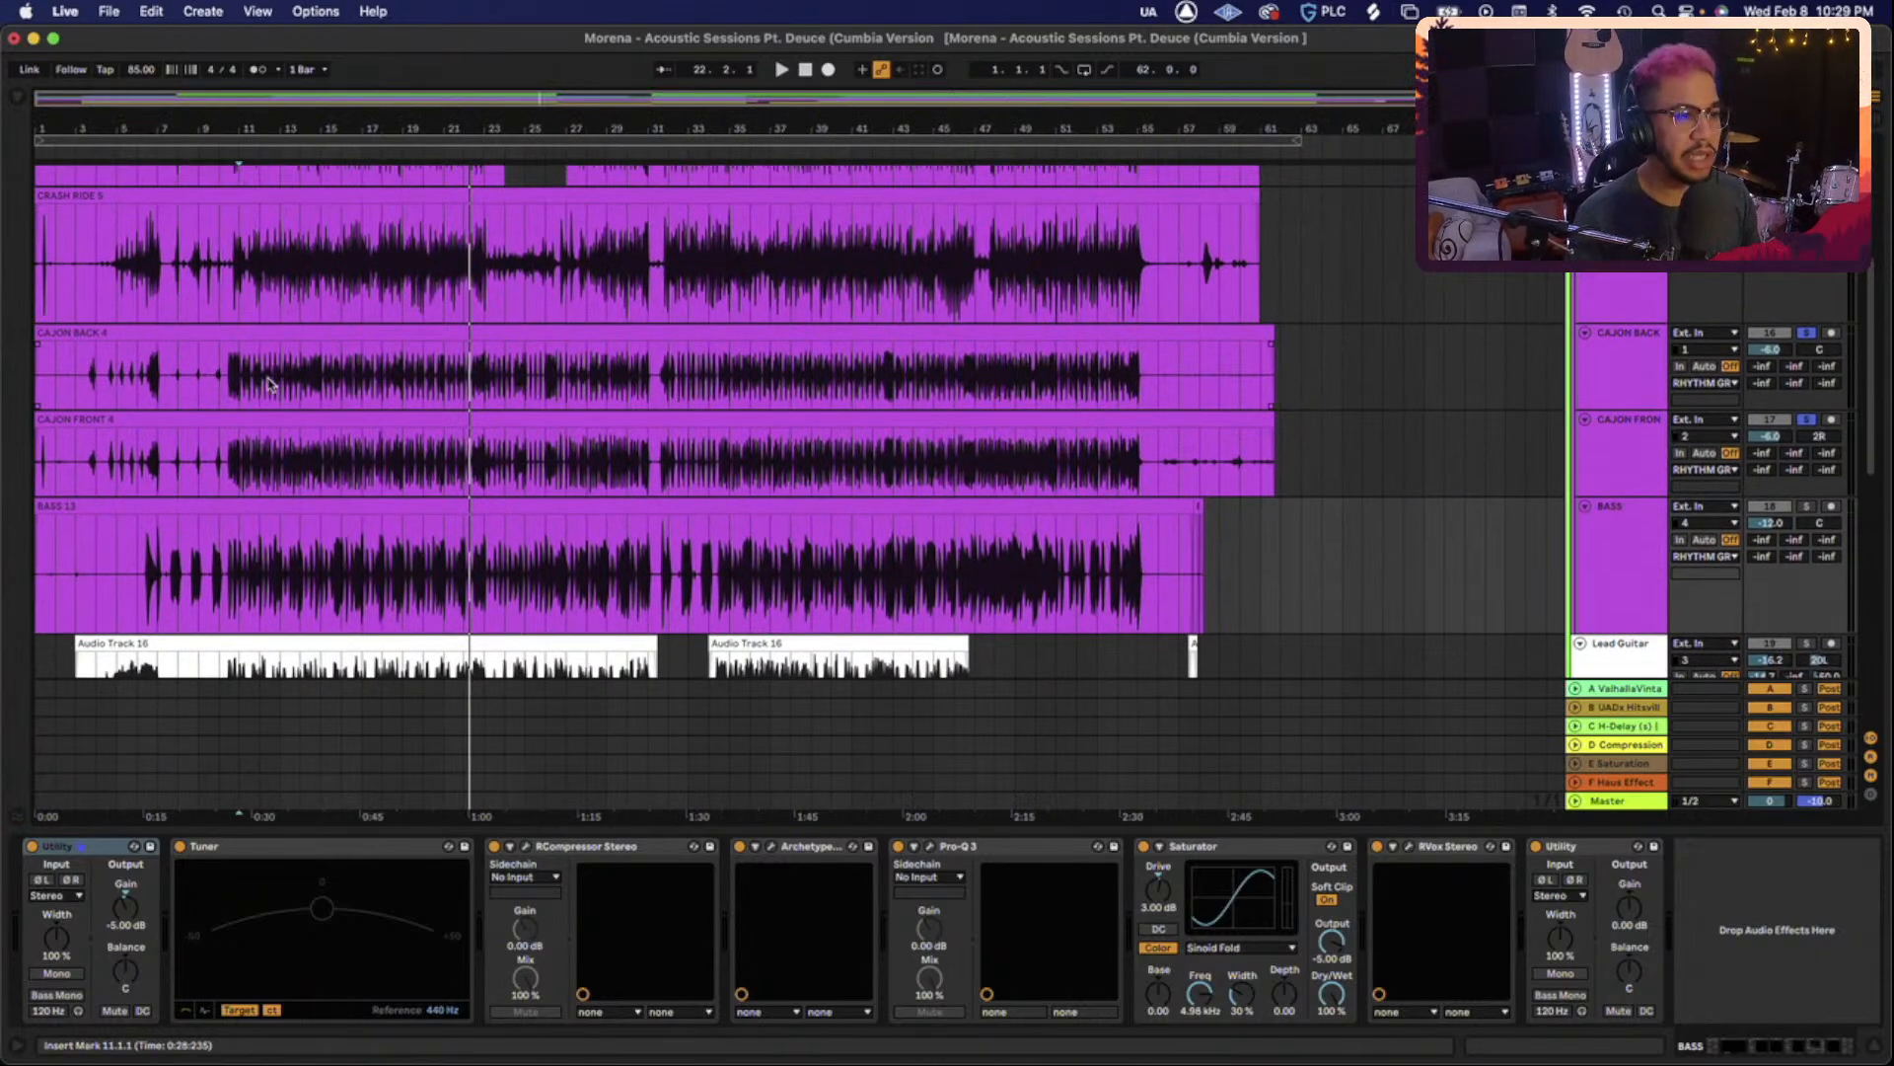
Solo the BASS track together with the cajons and play the arrangement from bar 10.
{"action": "left_click", "coordinate": [221, 459]}
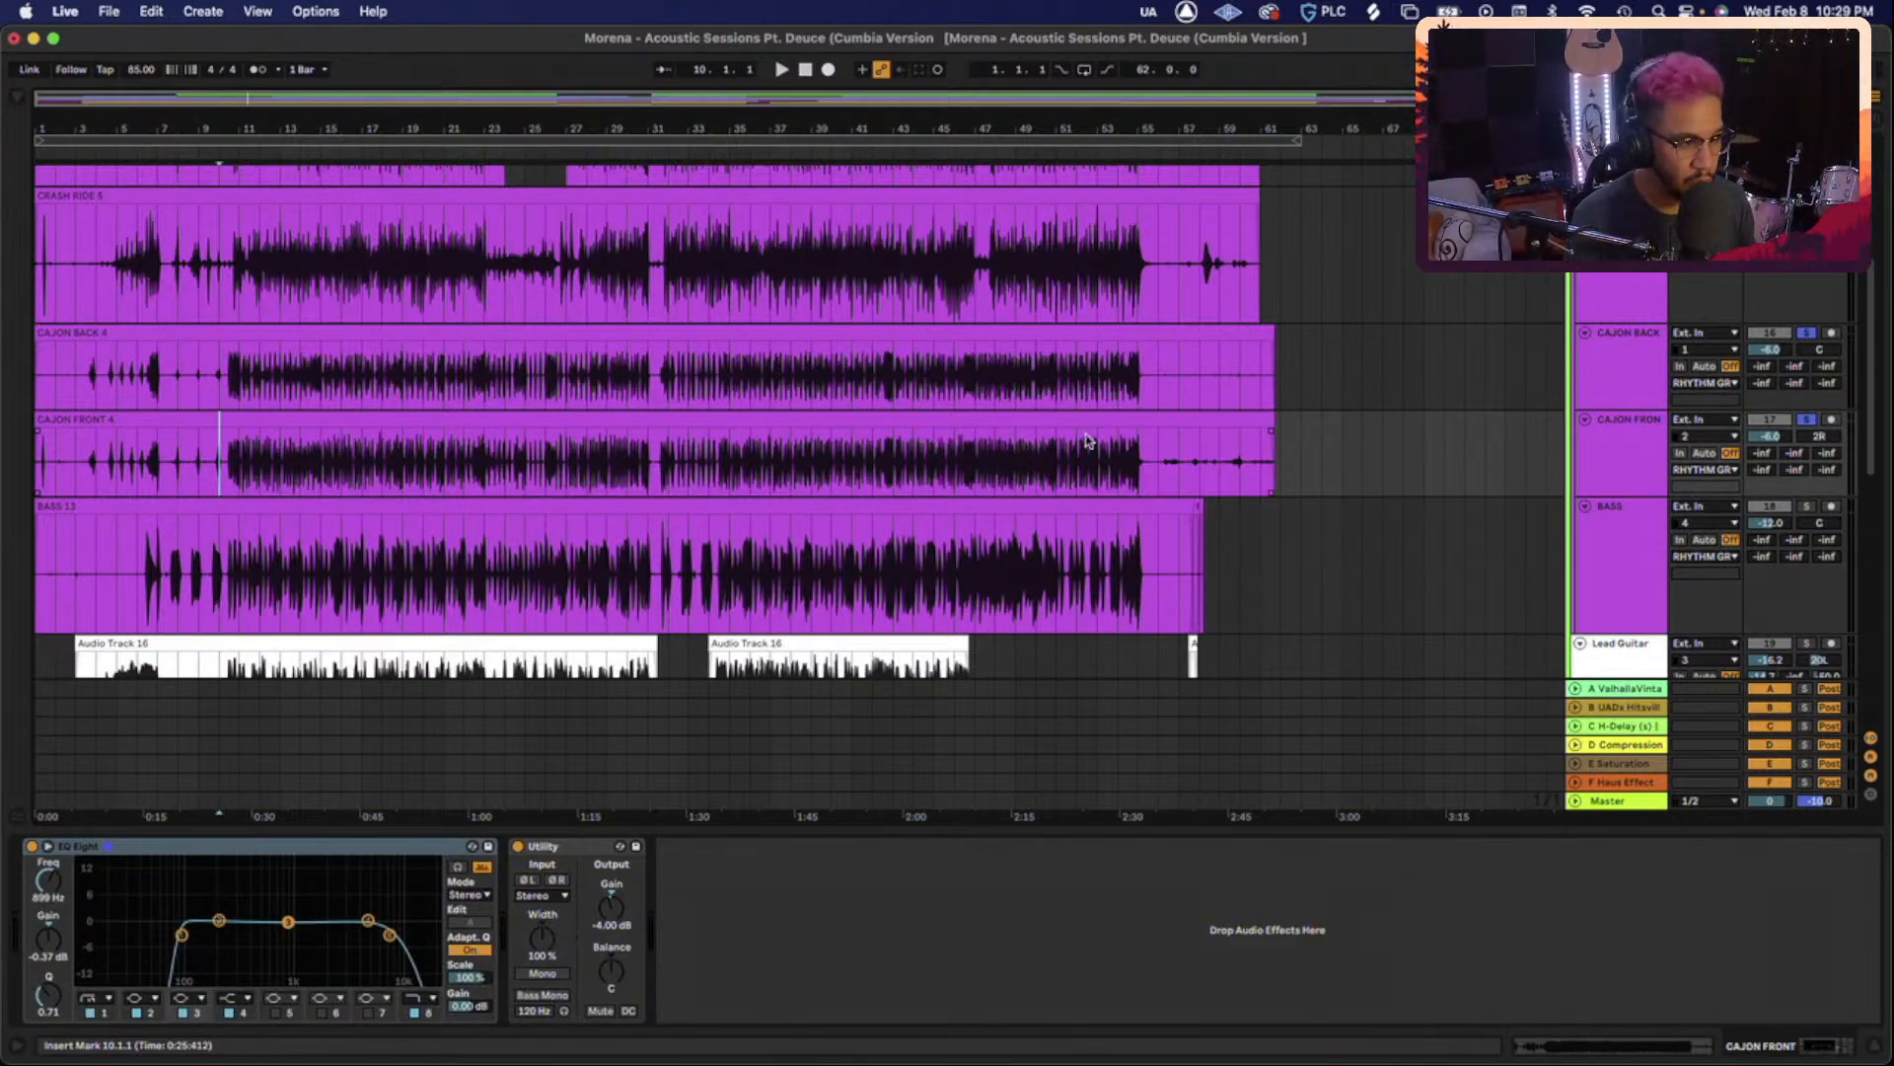
{"action": "scroll", "coordinate": [207, 560], "scroll_direction": "down", "scroll_amount": 2}
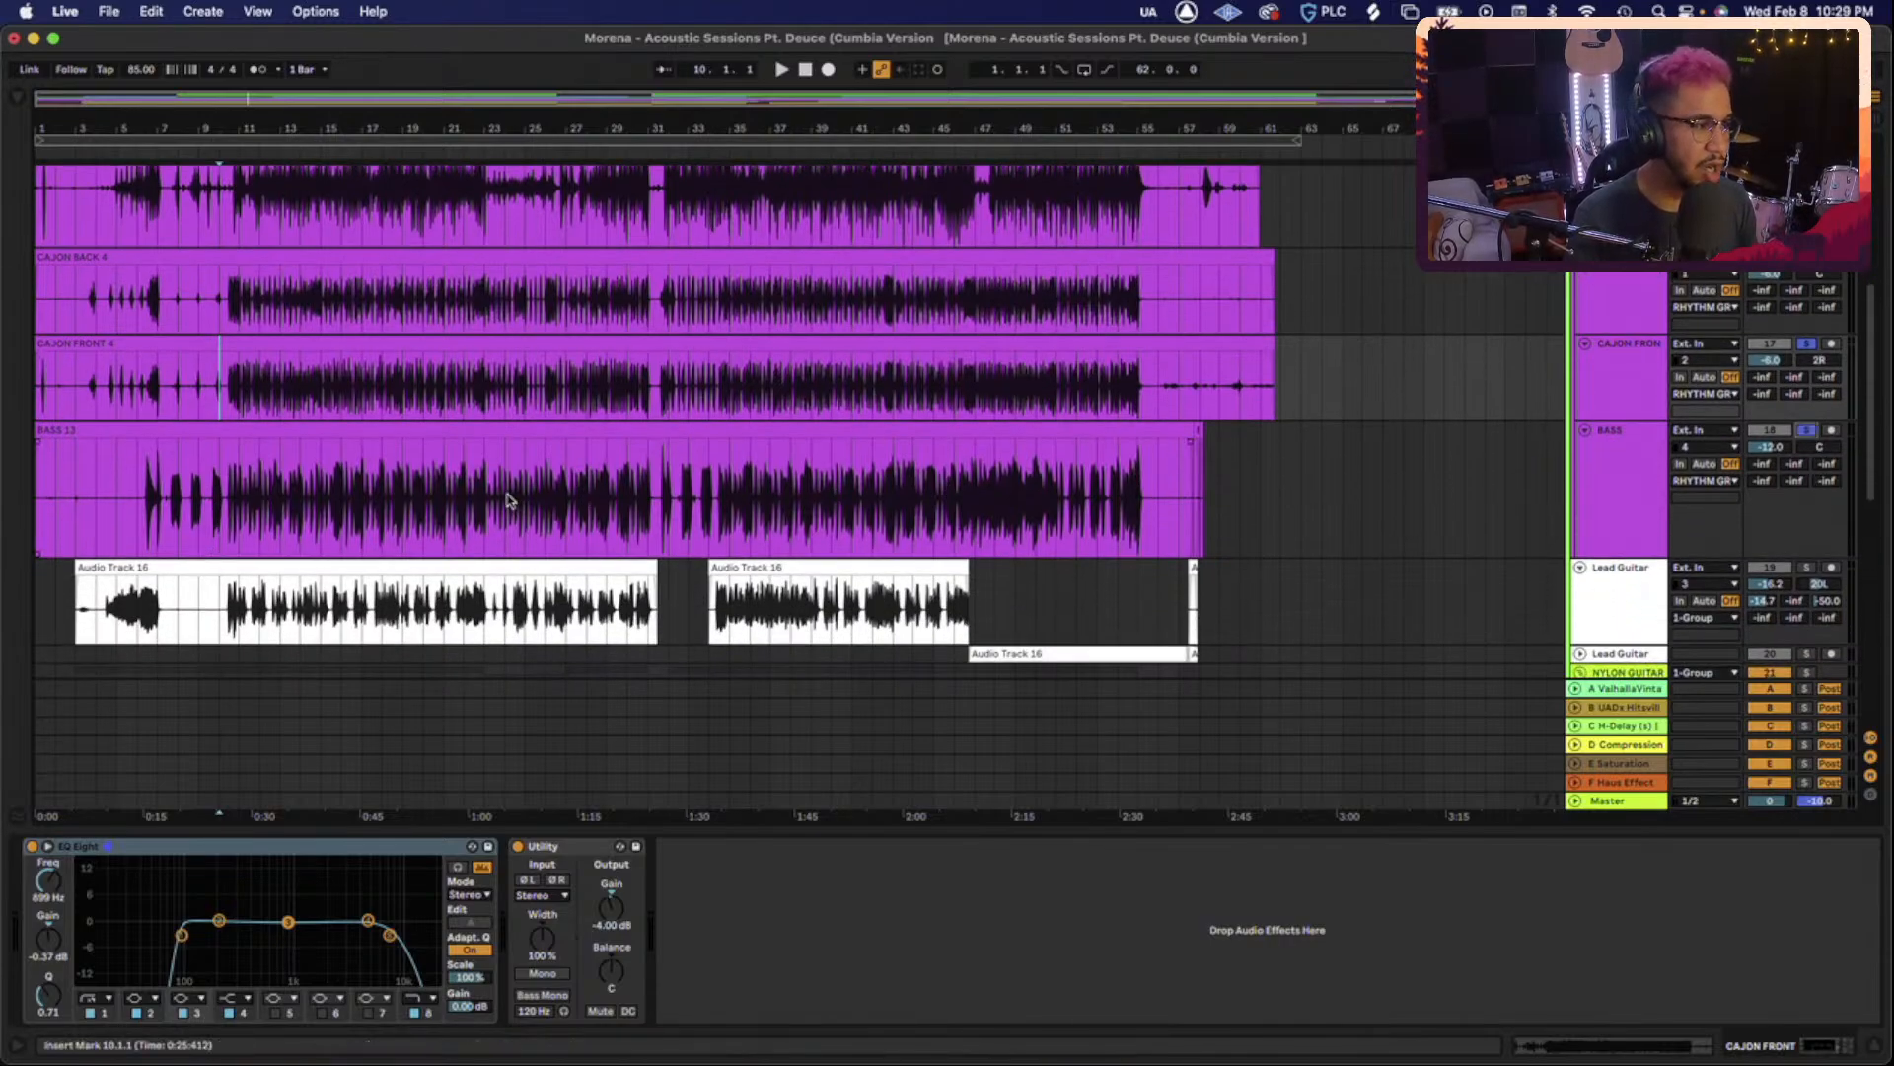
{"action": "left_click", "coordinate": [225, 499]}
{"action": "left_click", "coordinate": [221, 499]}
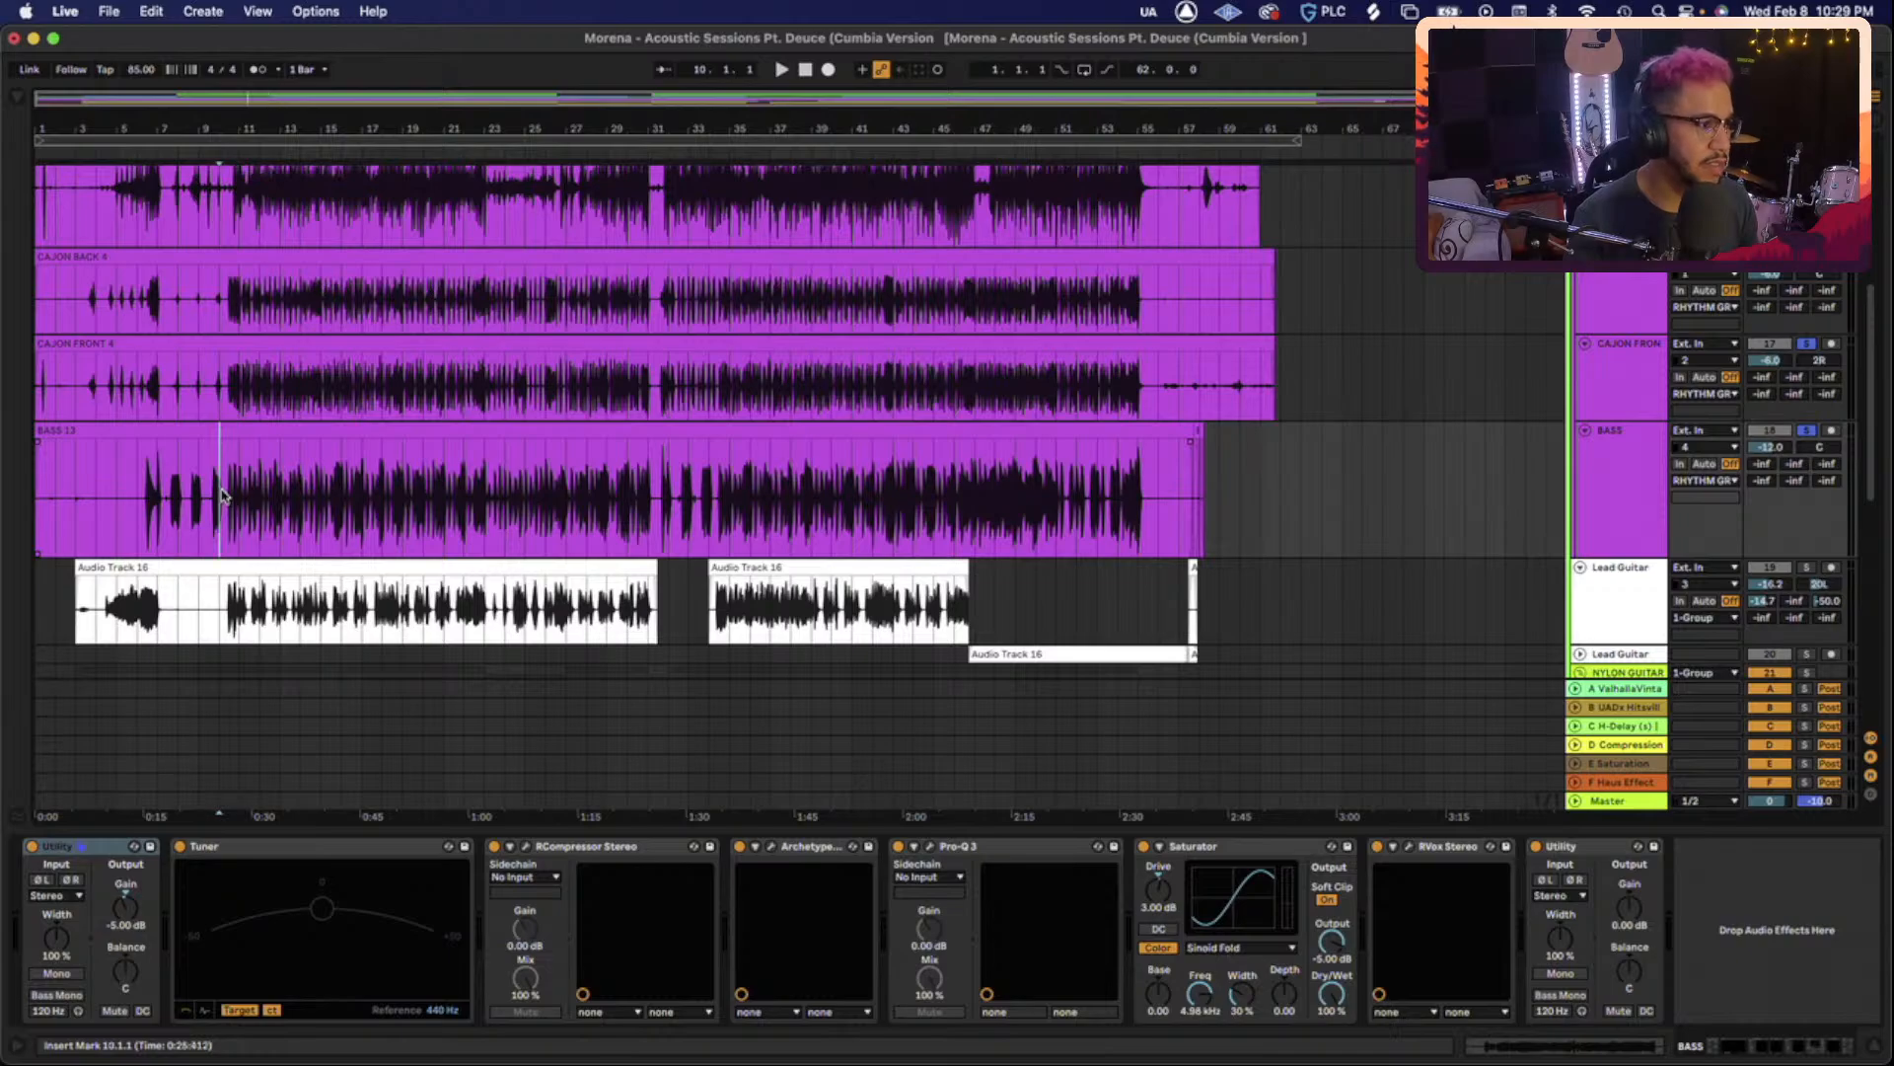
{"action": "key", "text": "space"}
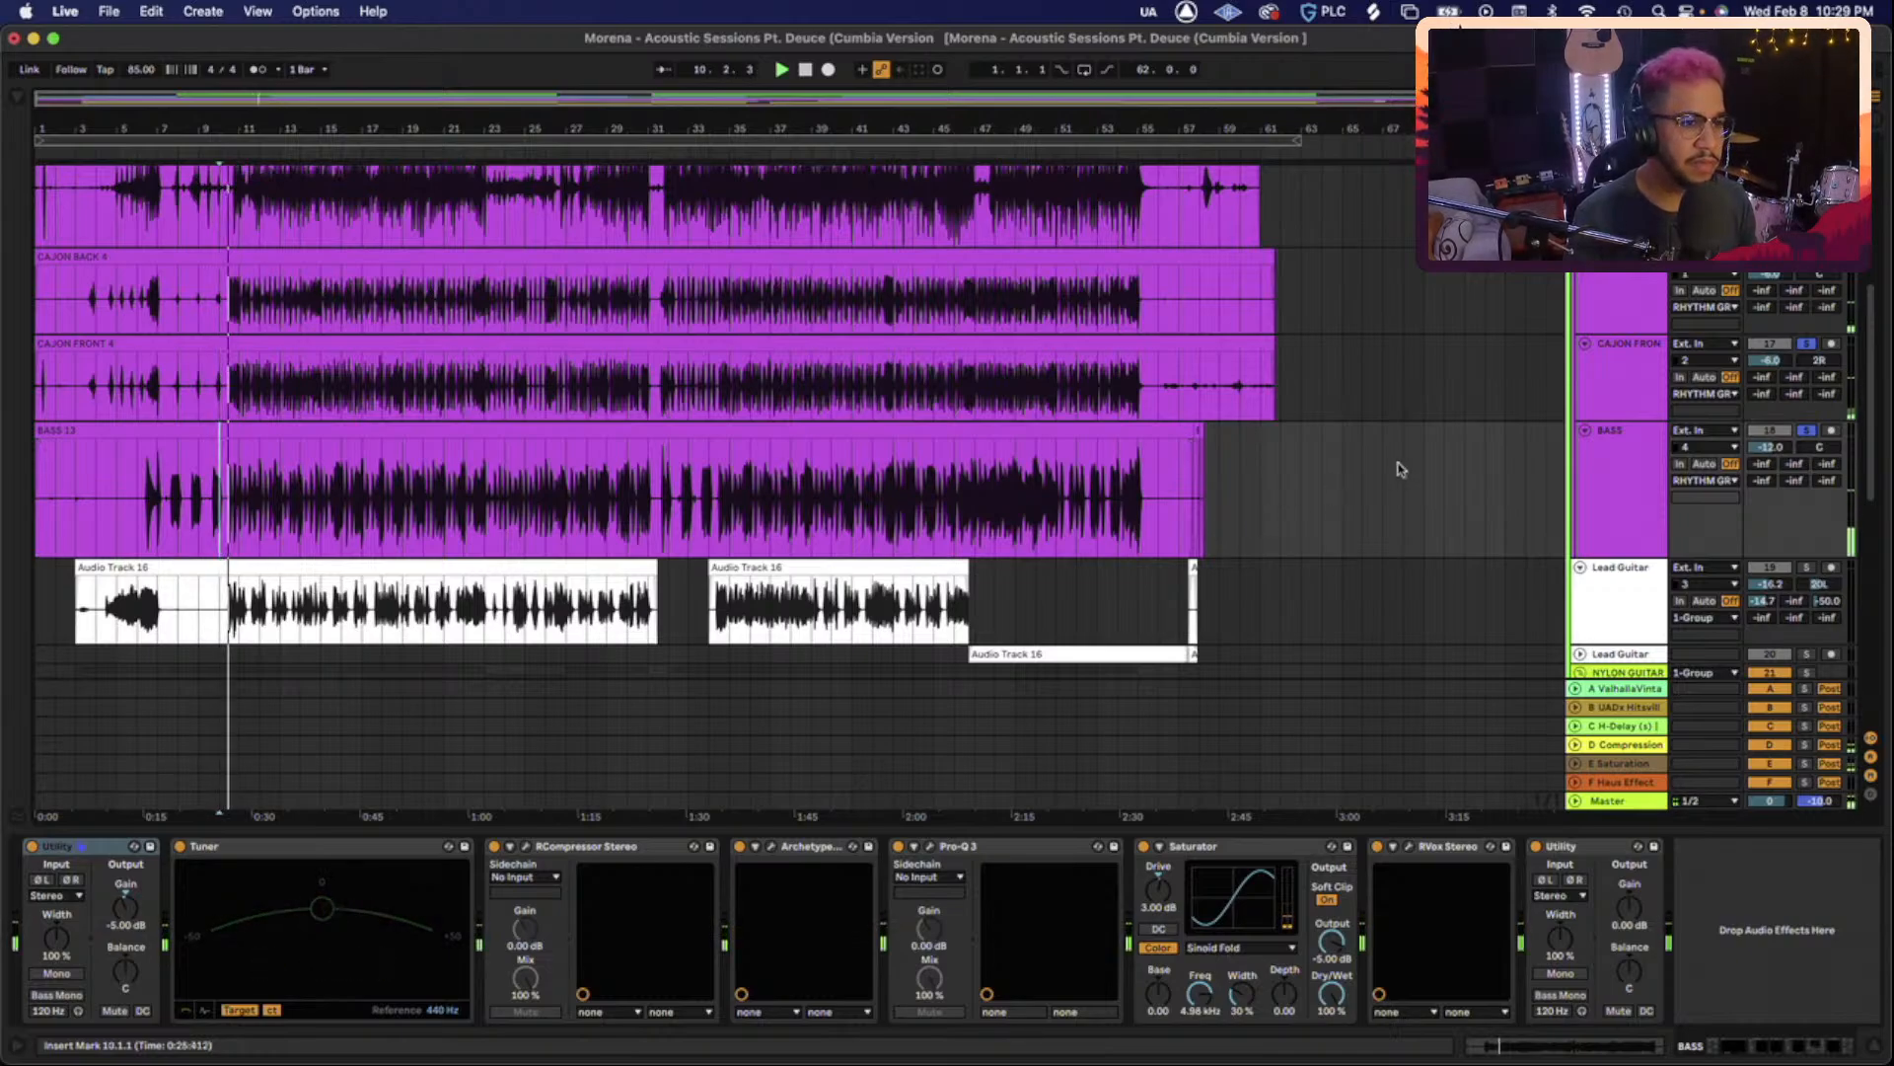
{"action": "left_click", "coordinate": [1633, 462]}
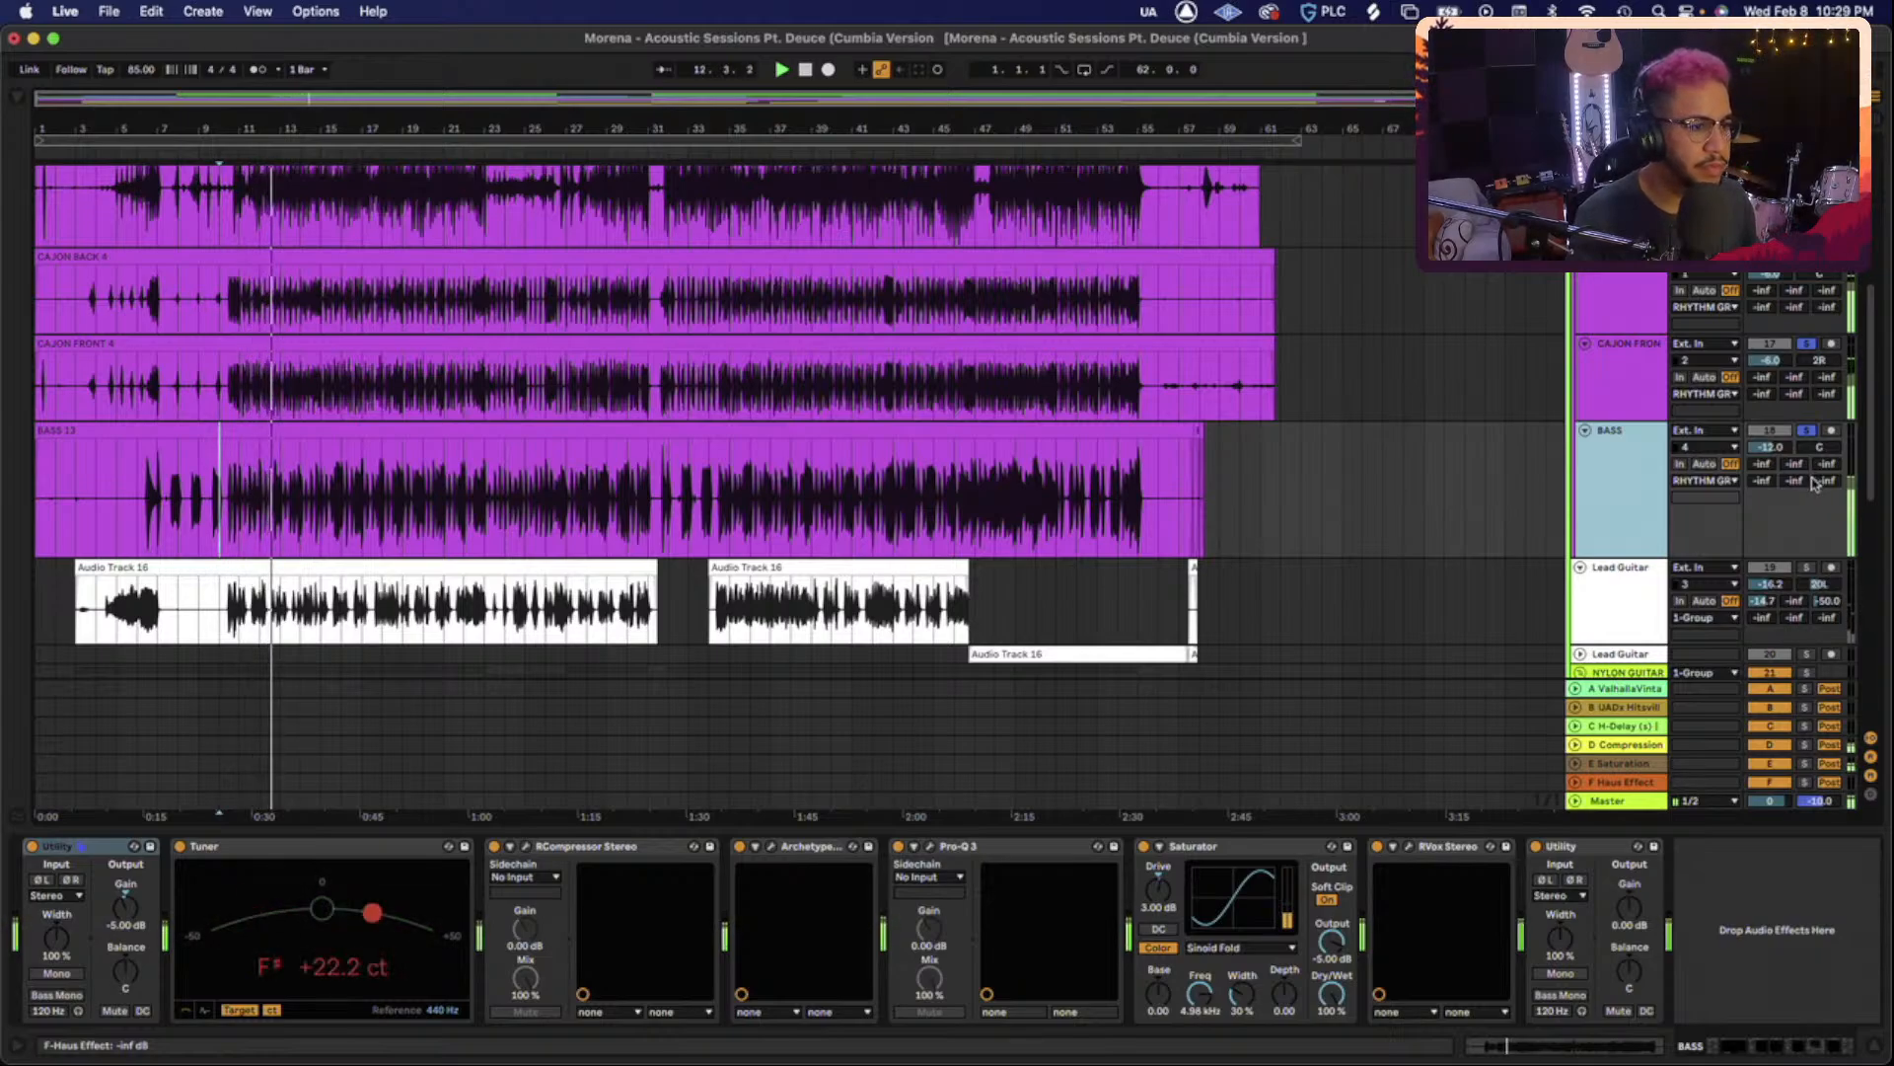
Turn off all BASS effects from RCompressor Stereo through the last Utility, and play the track from bar 10.
{"action": "left_click", "coordinate": [1584, 849]}
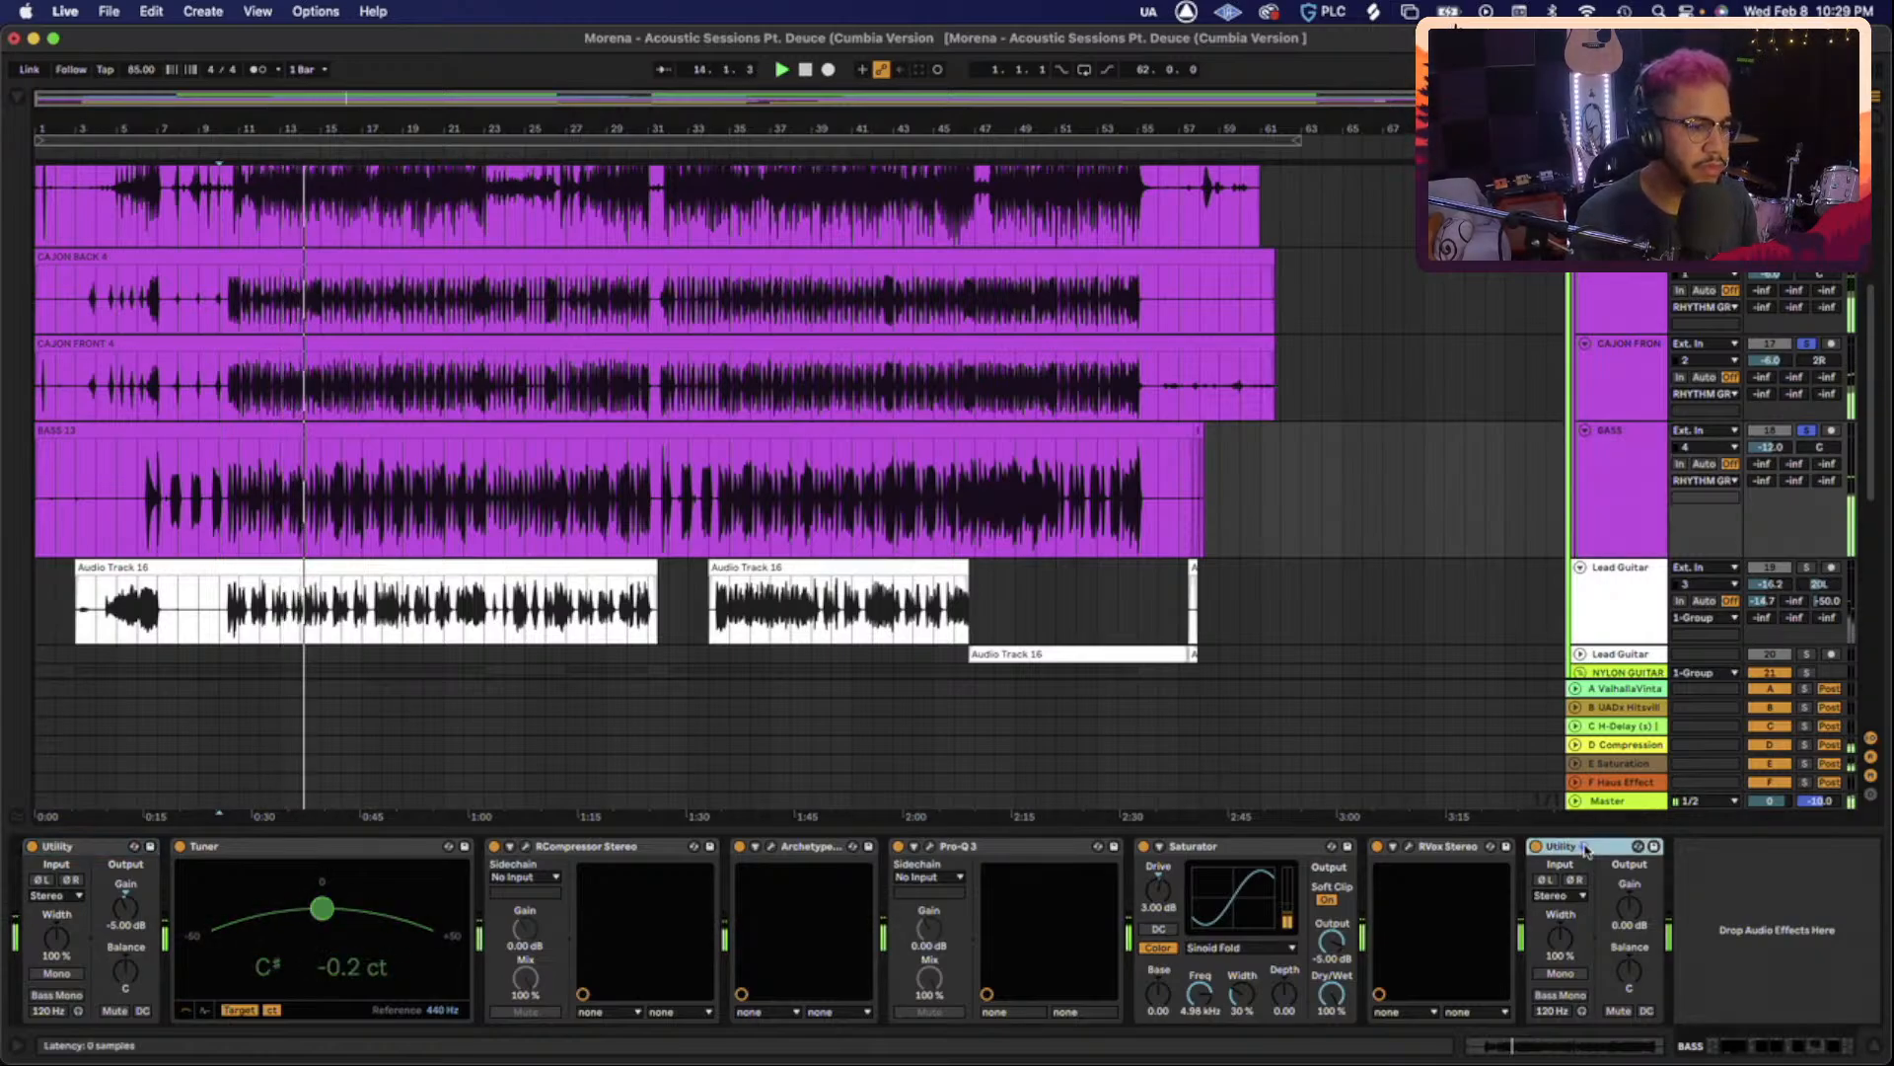
{"action": "left_click", "coordinate": [621, 853]}
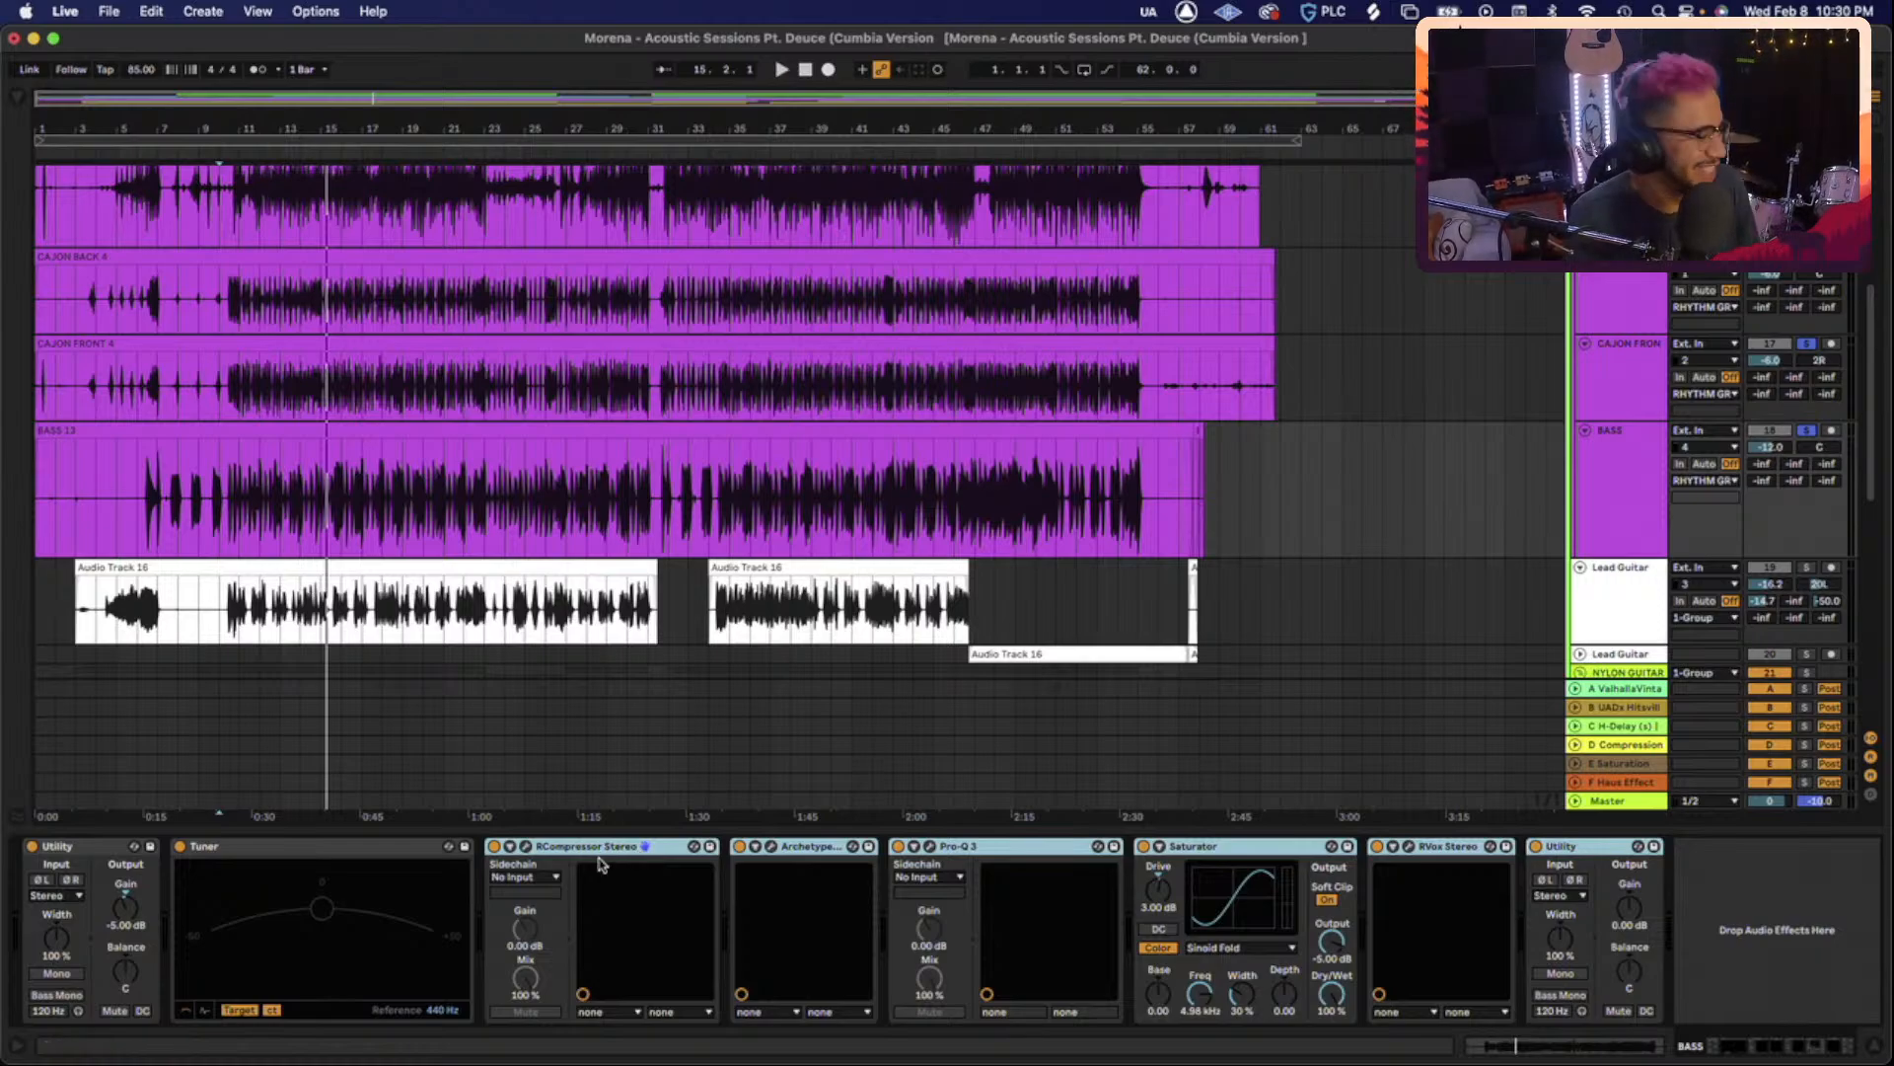
{"action": "left_click", "coordinate": [494, 846]}
{"action": "key", "text": "space"}
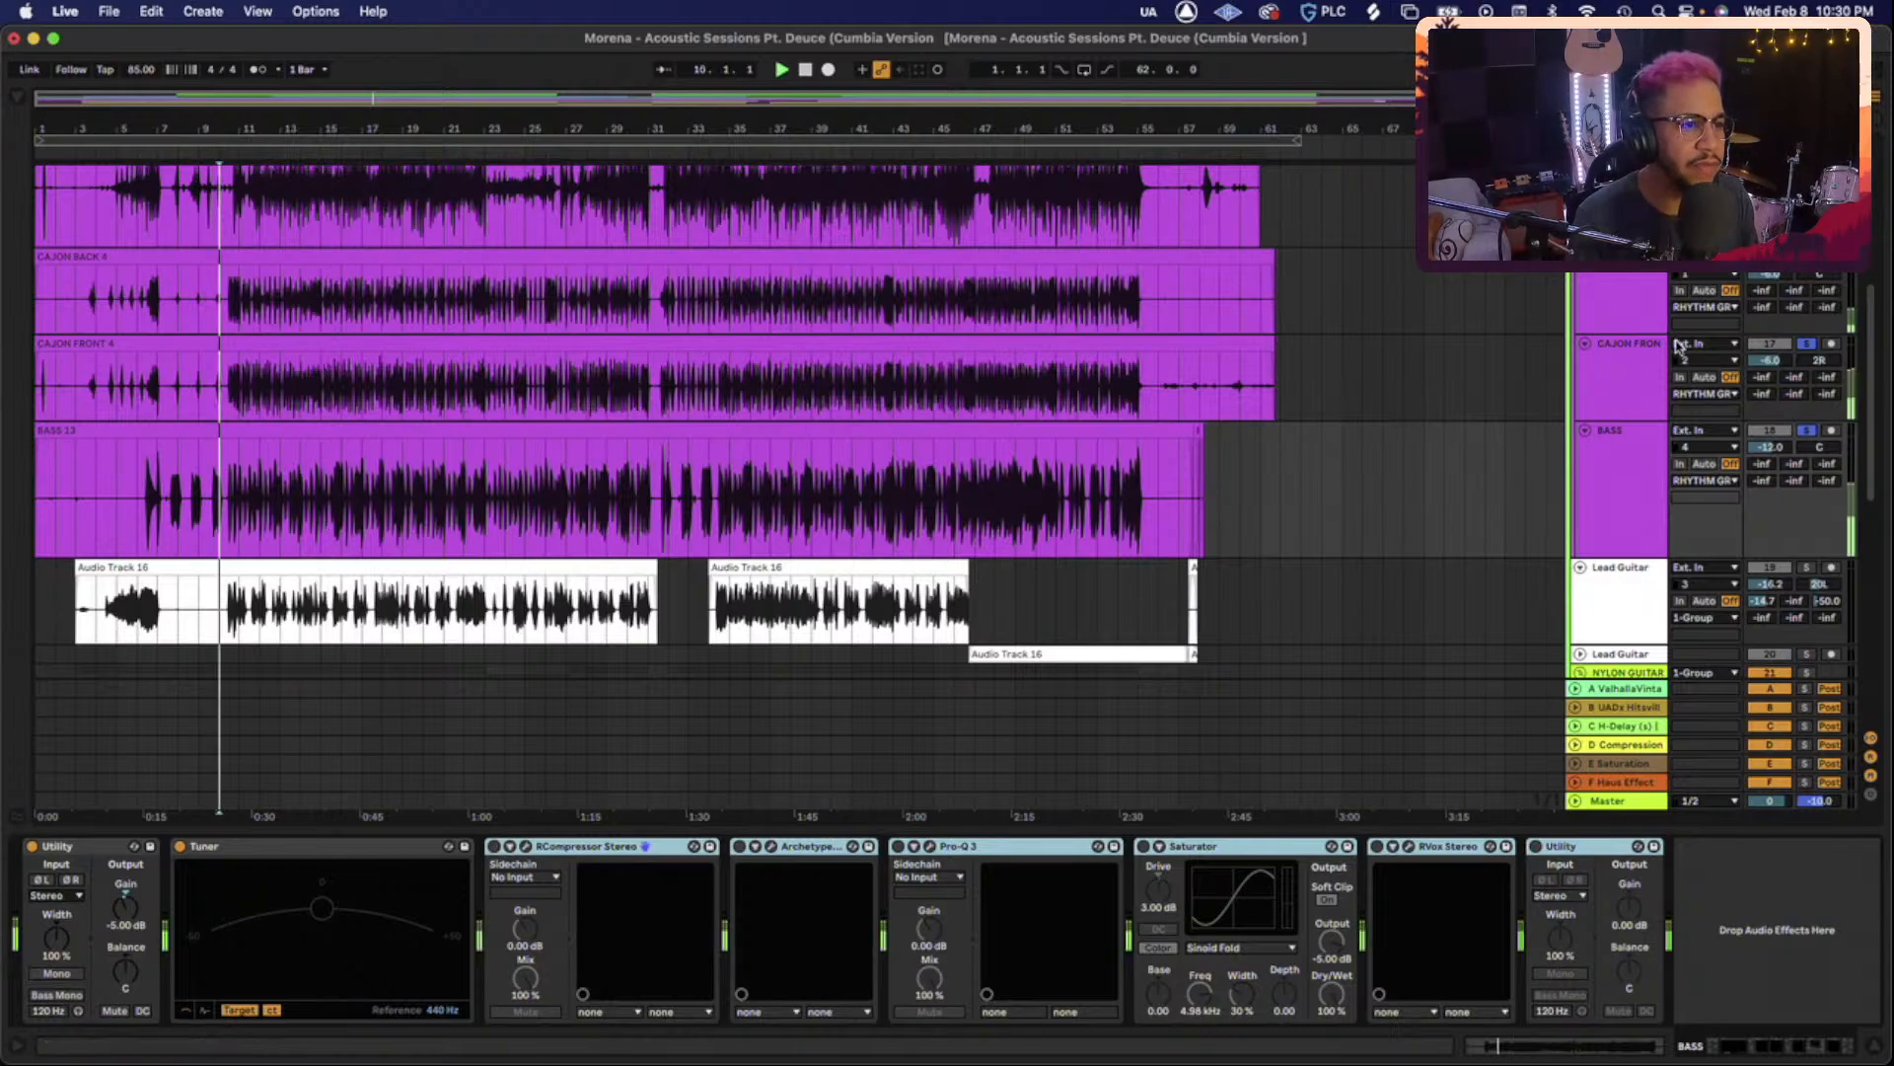
Unsolo both cajon tracks during playback and return to the BASS track's effects chain.
{"action": "left_click", "coordinate": [1614, 309]}
{"action": "left_click", "coordinate": [1658, 389], "text": "shift"}
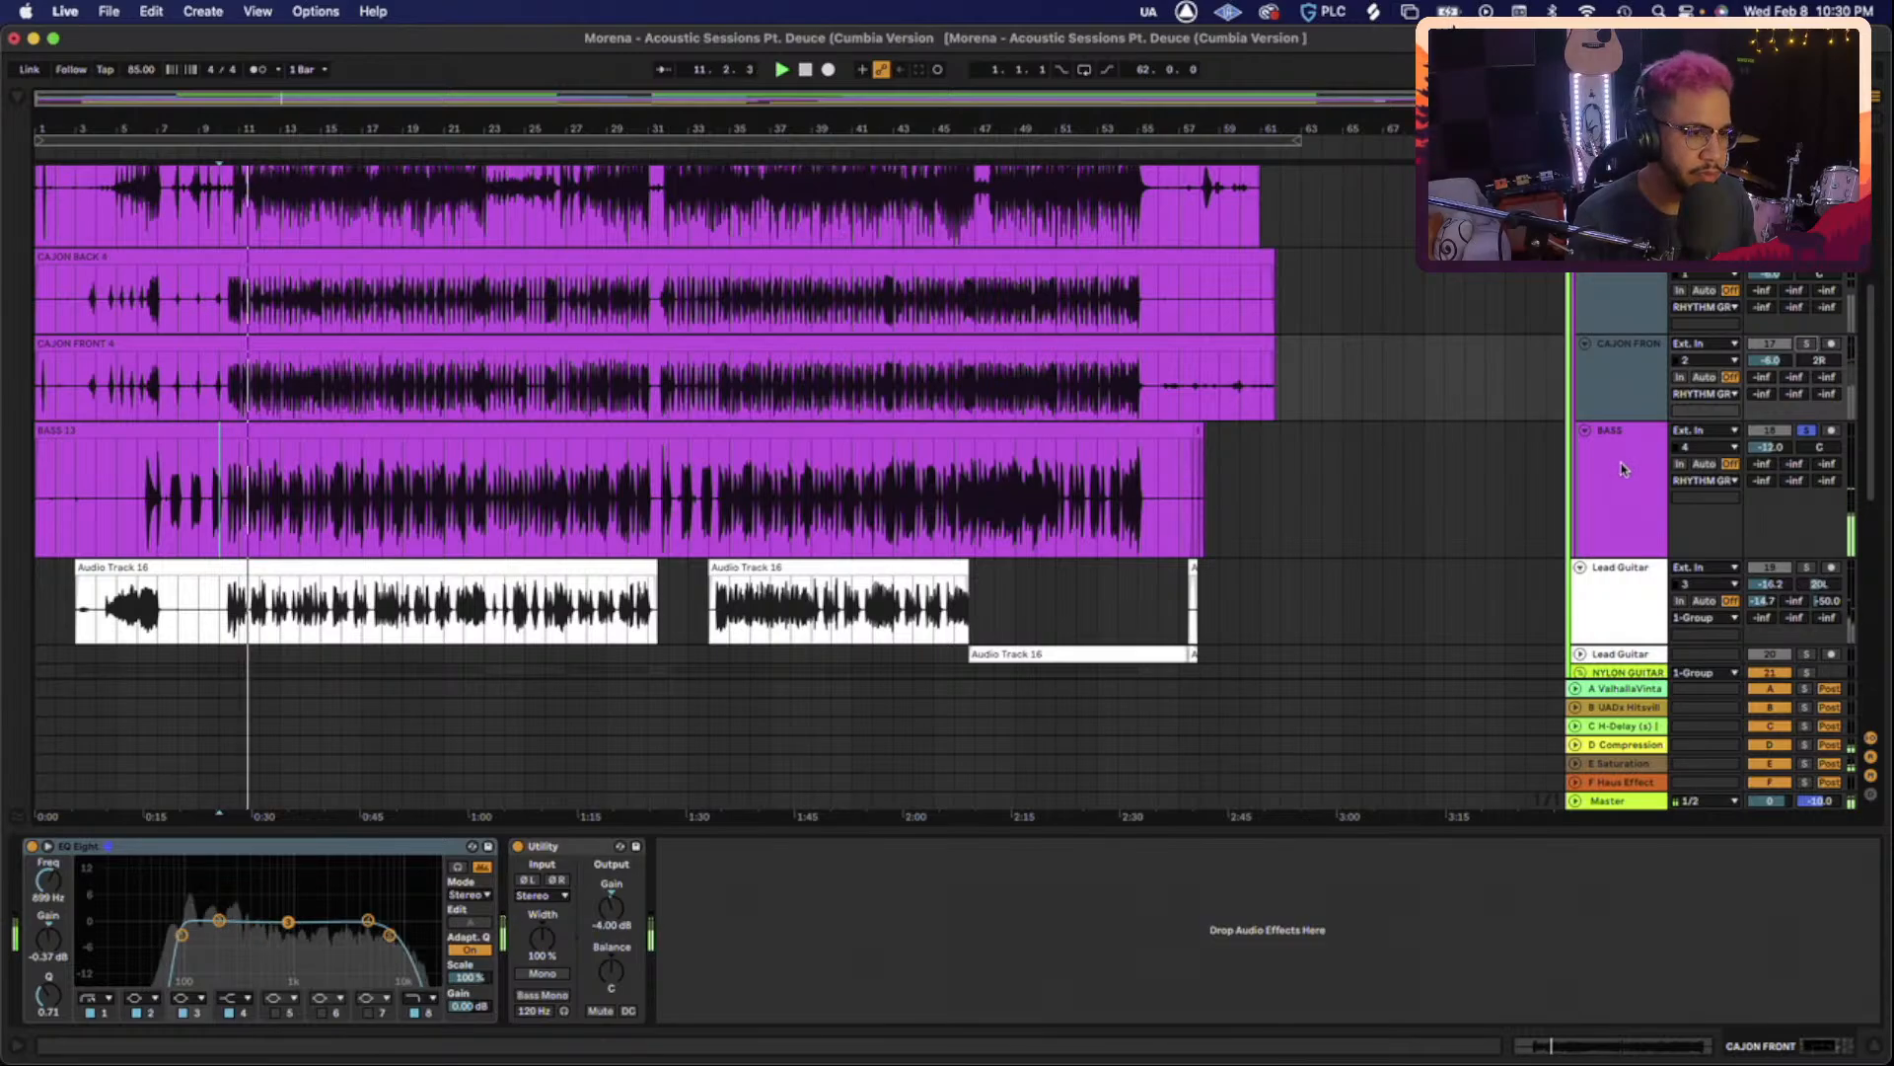
{"action": "left_click", "coordinate": [1623, 470]}
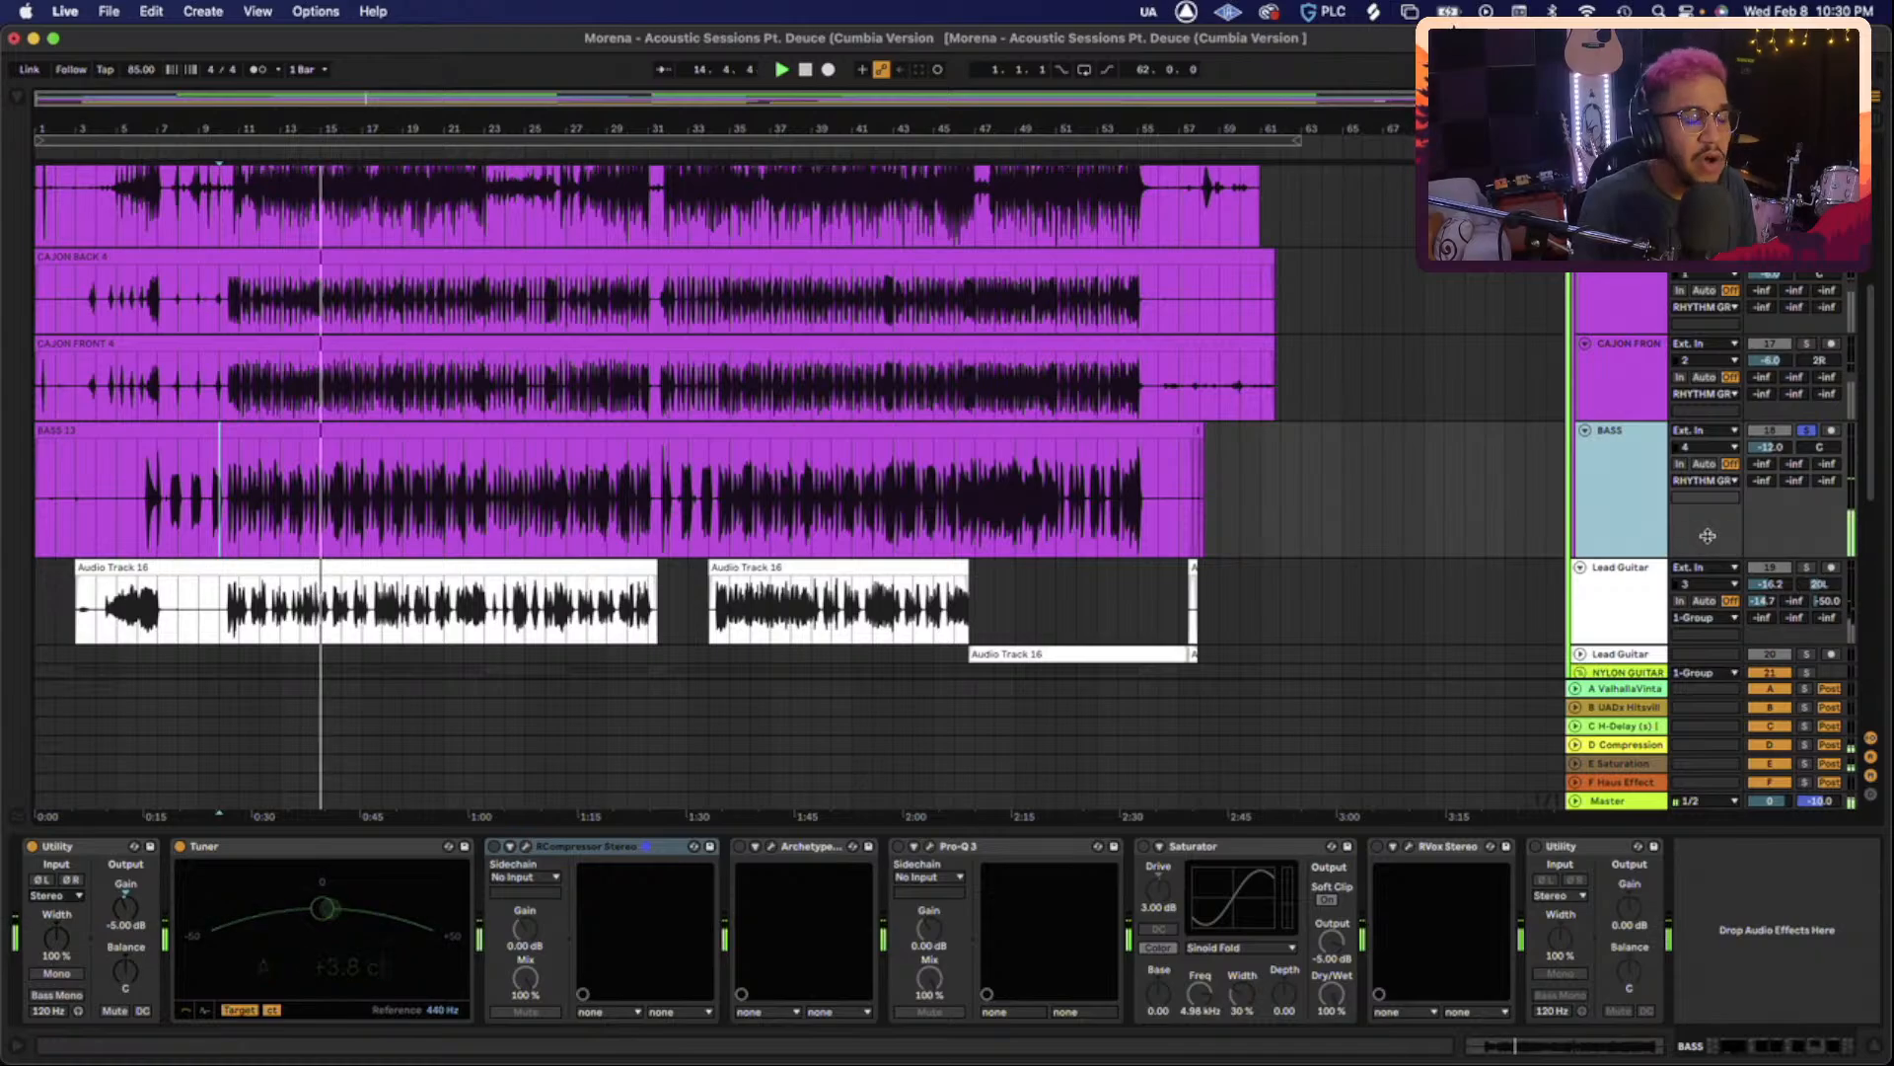
Turn off Pro-Q 3, Glue Compressor and KNOCK on the RHYTHM group.
{"action": "scroll", "coordinate": [1381, 493], "scroll_direction": "up", "scroll_amount": 5}
{"action": "left_click", "coordinate": [1630, 372]}
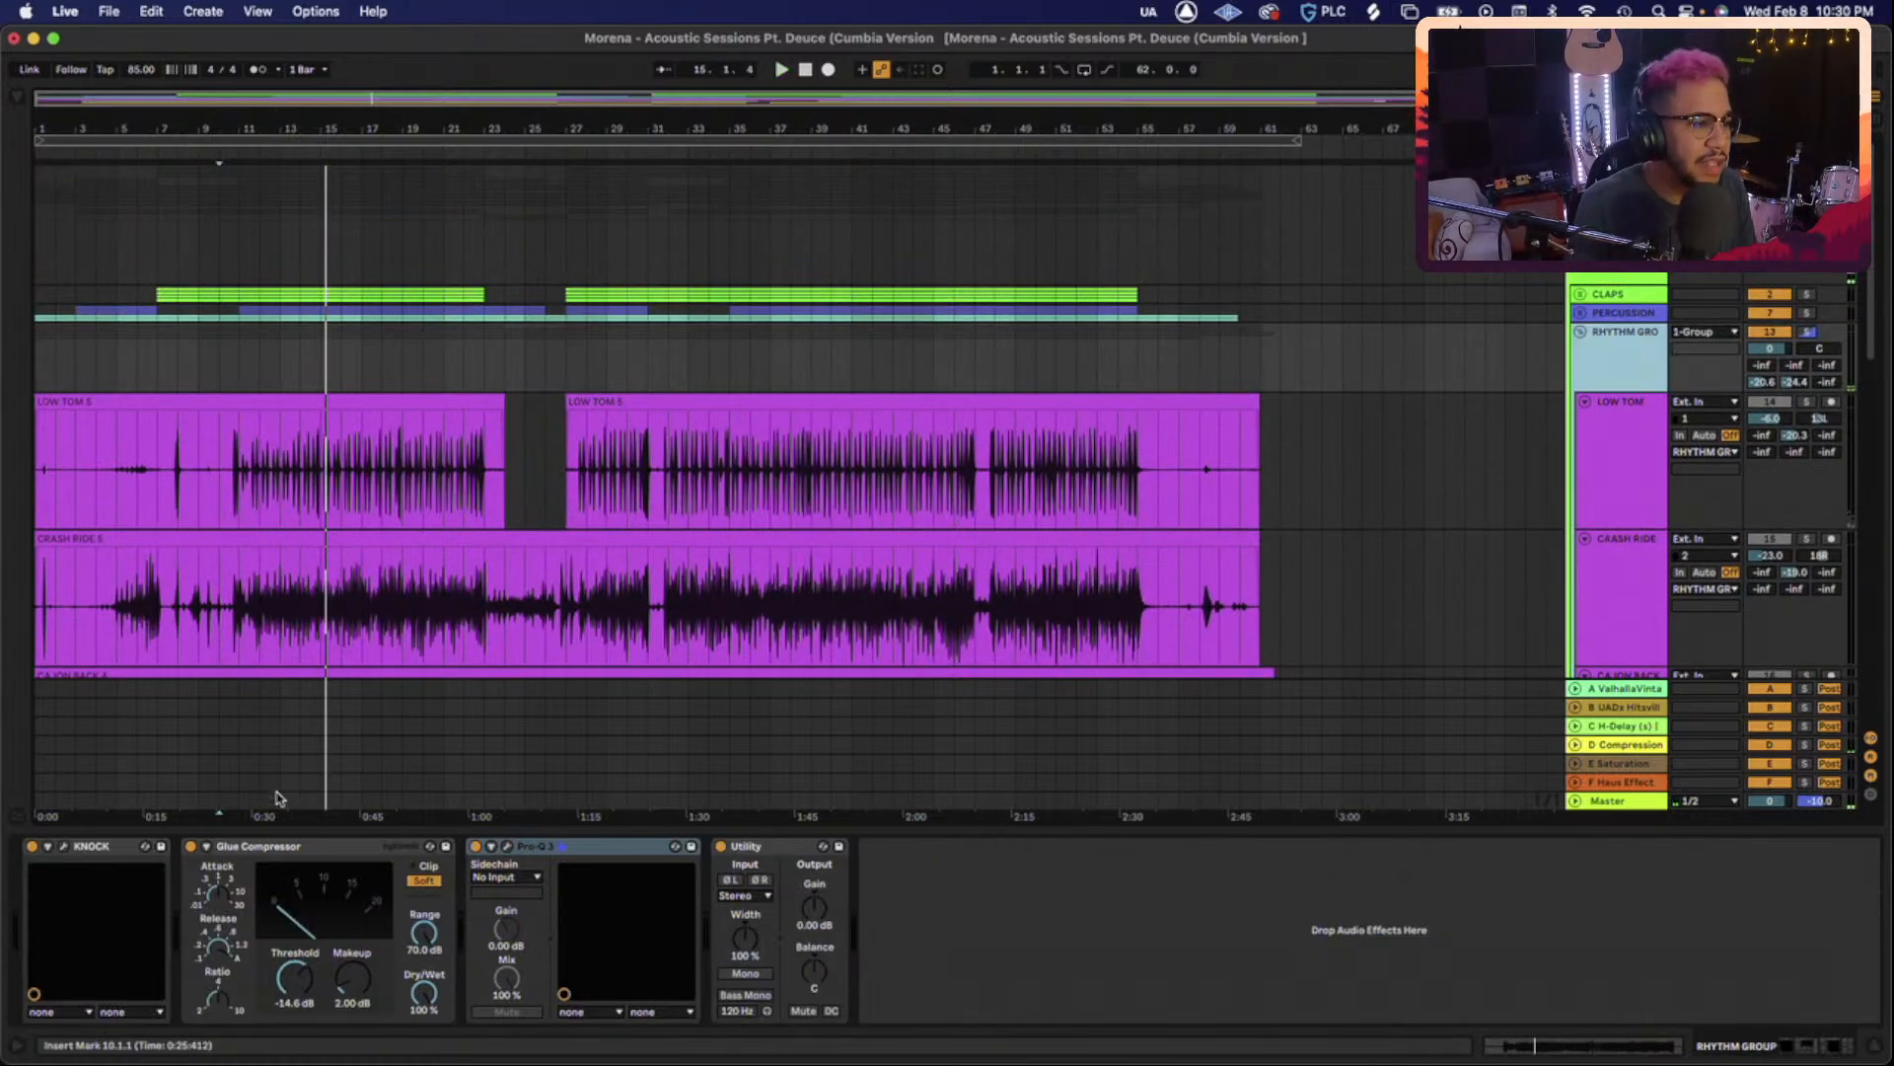
{"action": "left_click", "coordinate": [480, 854]}
{"action": "left_click", "coordinate": [337, 845]}
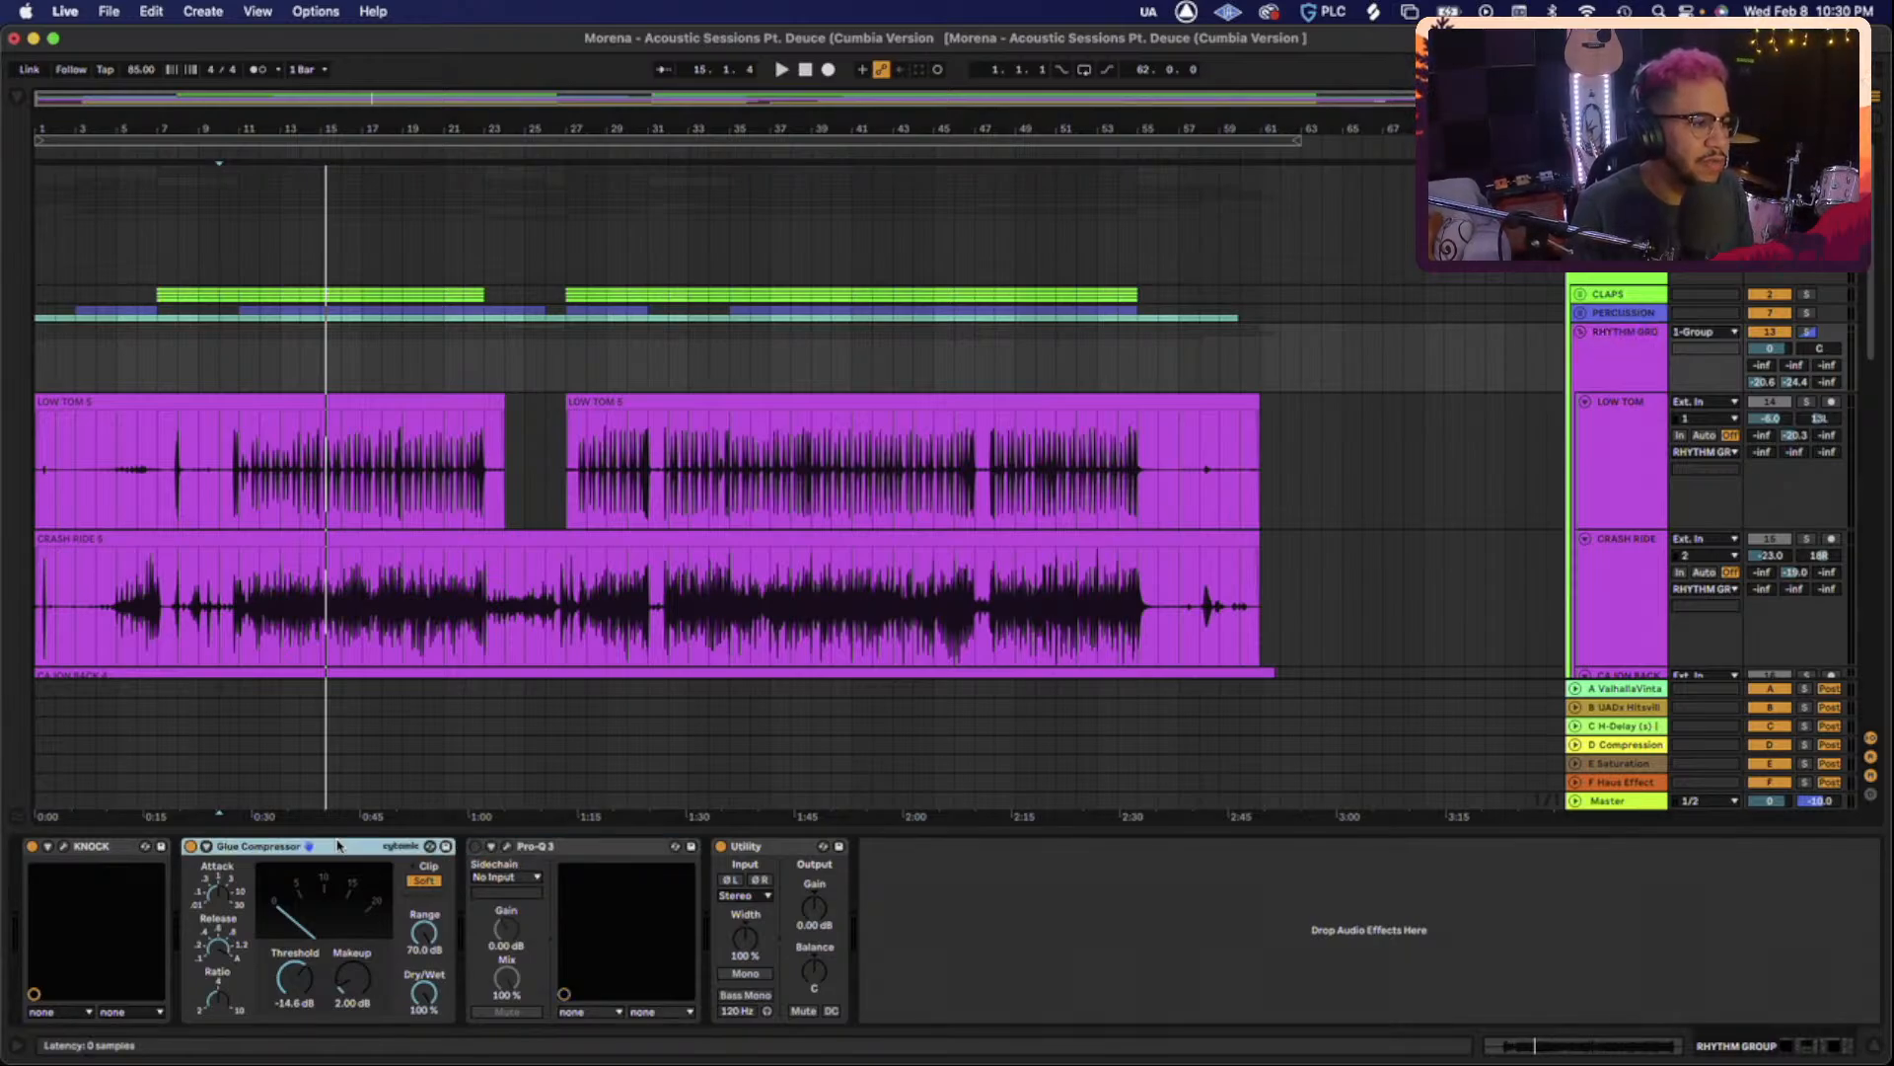
{"action": "left_click", "coordinate": [191, 845]}
{"action": "left_click", "coordinate": [32, 846]}
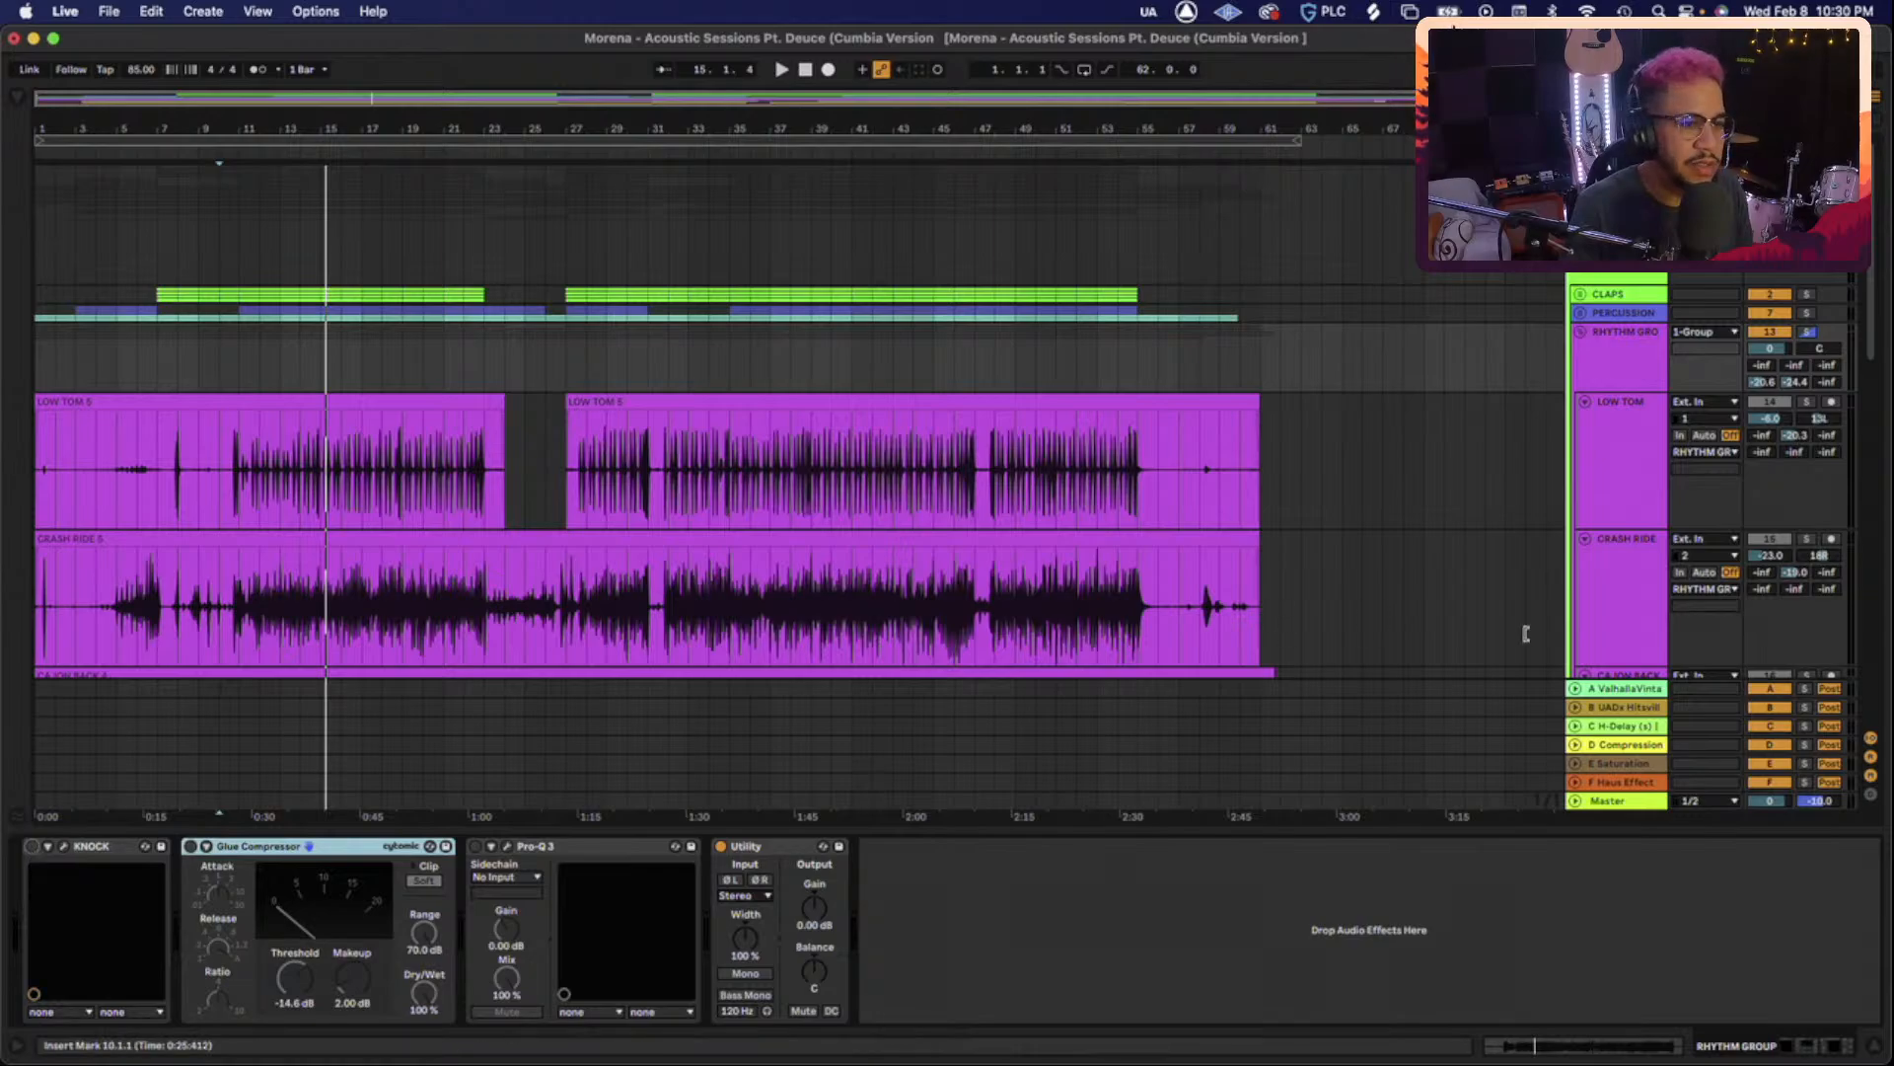
Audition the soloed BASS track without its effects from bar 10, and select RCompressor Stereo through the last Utility.
{"action": "scroll", "coordinate": [1743, 612], "scroll_direction": "down", "scroll_amount": 2}
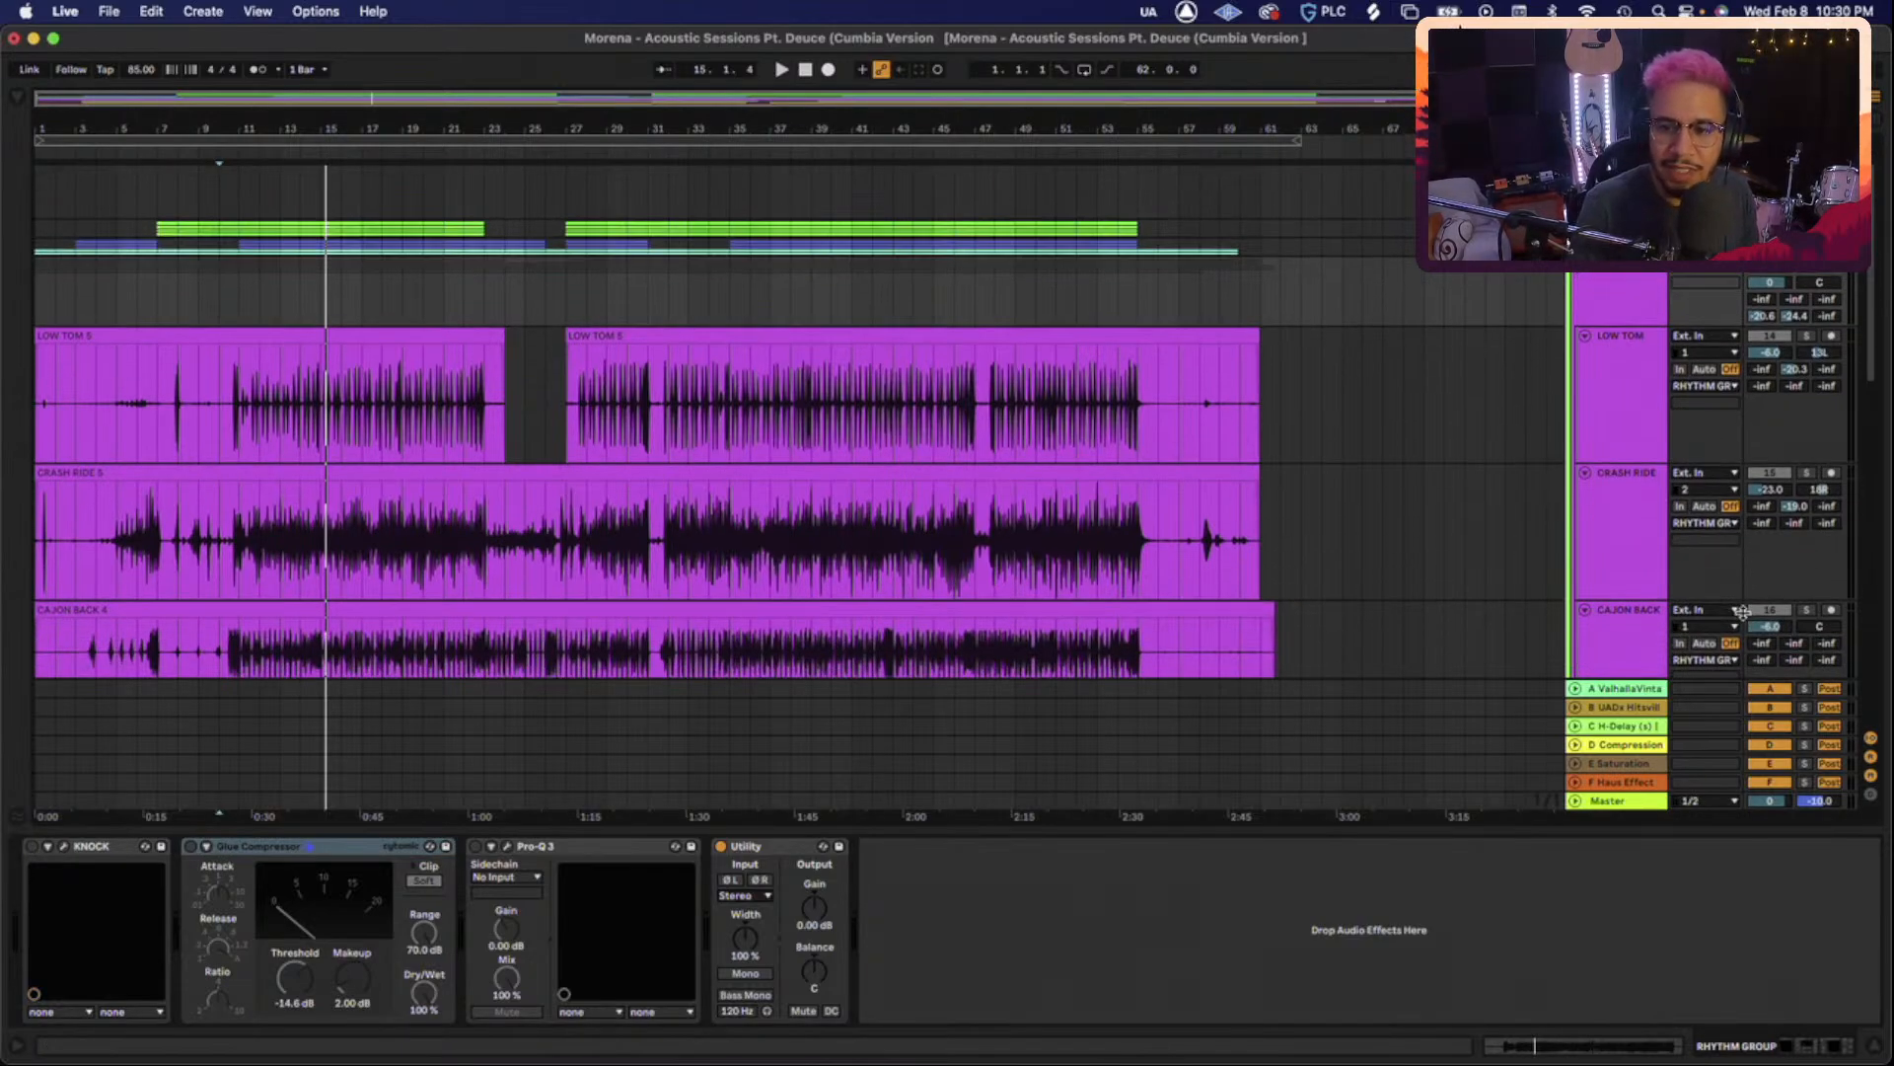
{"action": "scroll", "coordinate": [1672, 599], "scroll_direction": "down", "scroll_amount": 10}
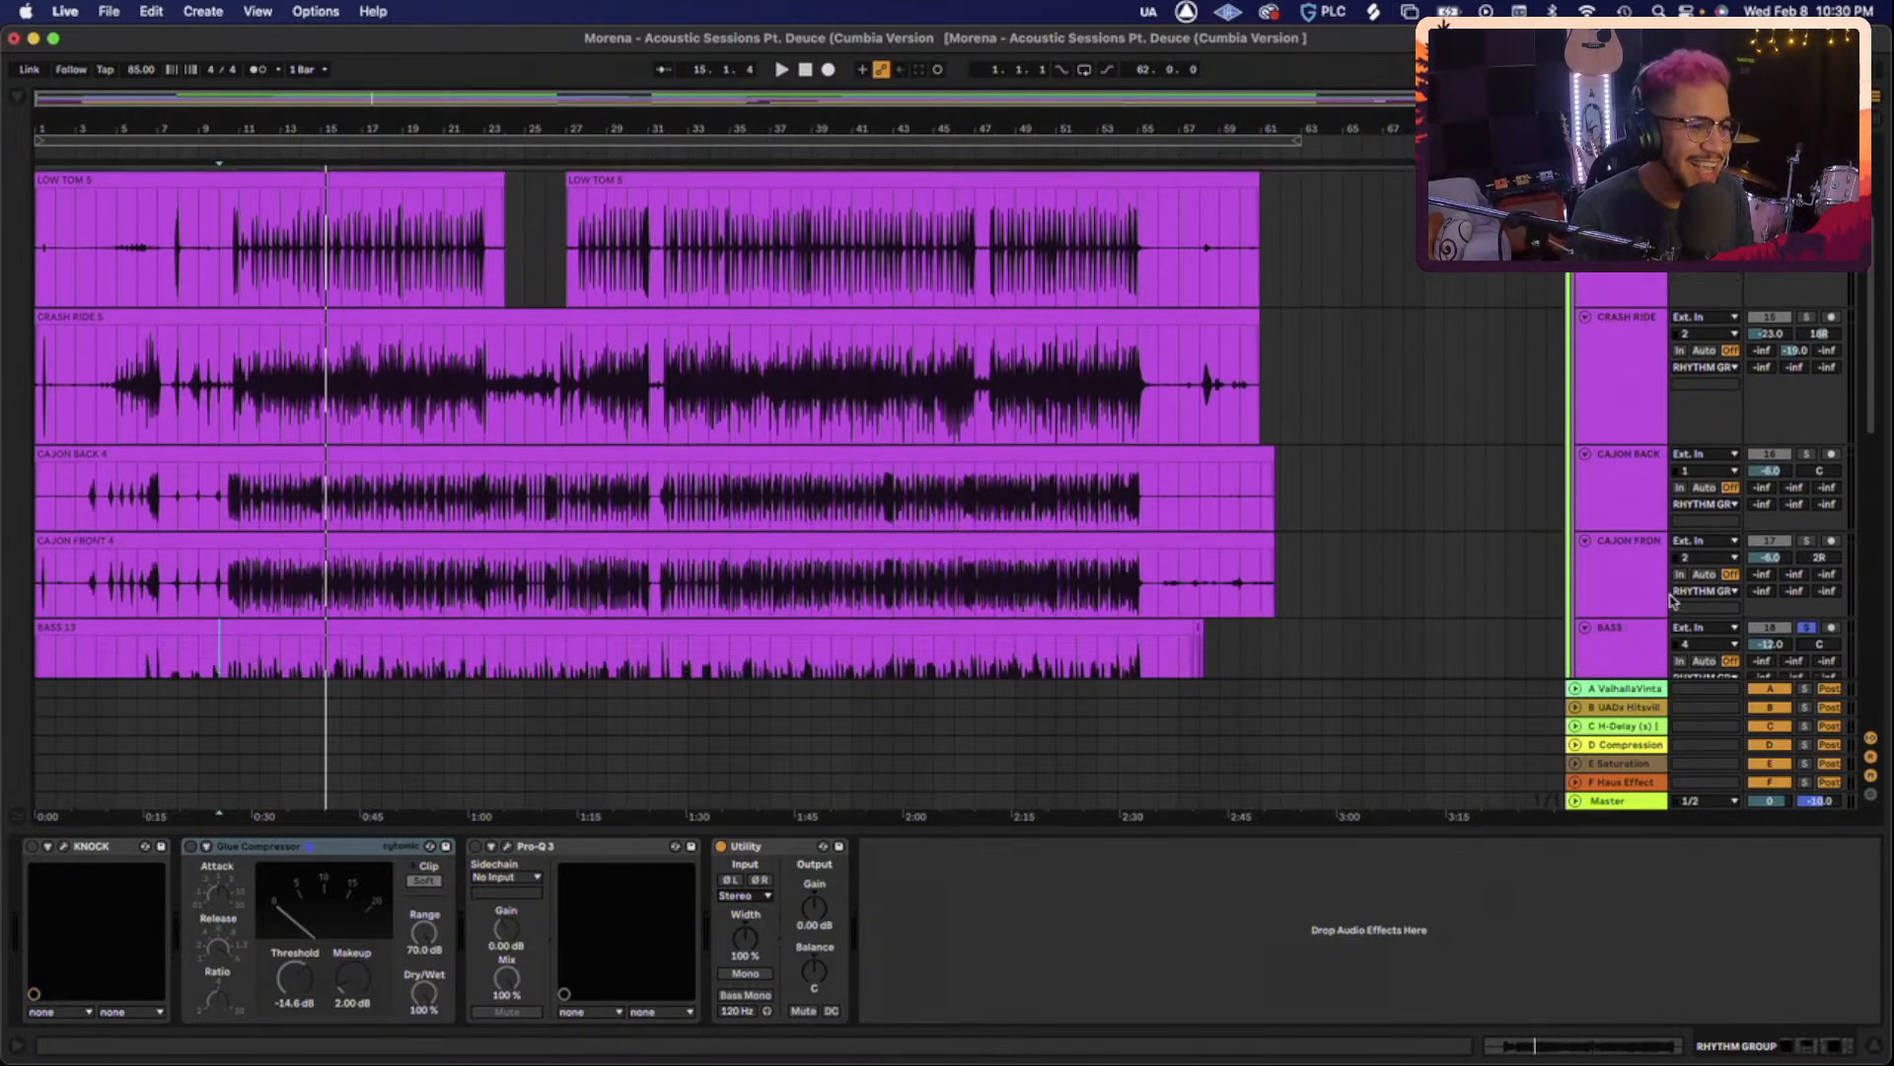
{"action": "scroll", "coordinate": [1672, 599], "scroll_direction": "down", "scroll_amount": 1}
{"action": "left_click", "coordinate": [1619, 549]}
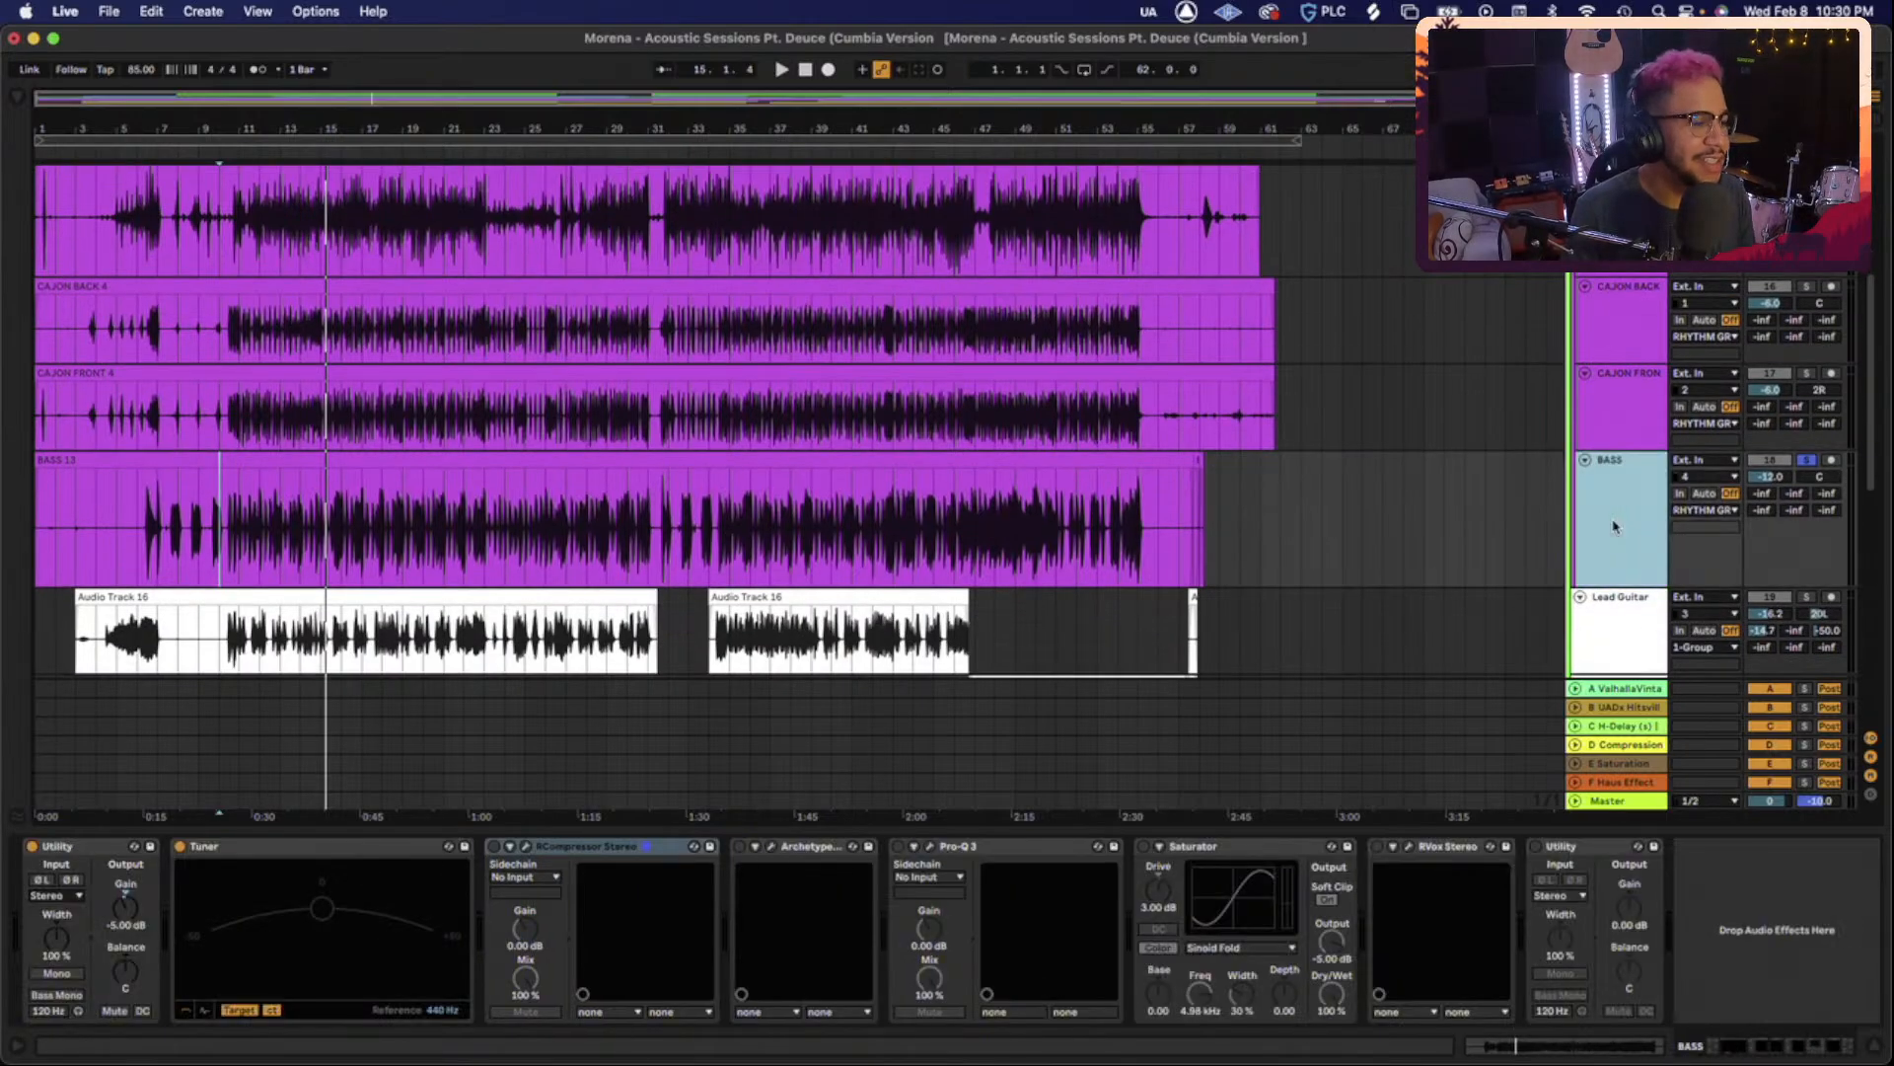
{"action": "left_click", "coordinate": [331, 721]}
{"action": "key", "text": "space"}
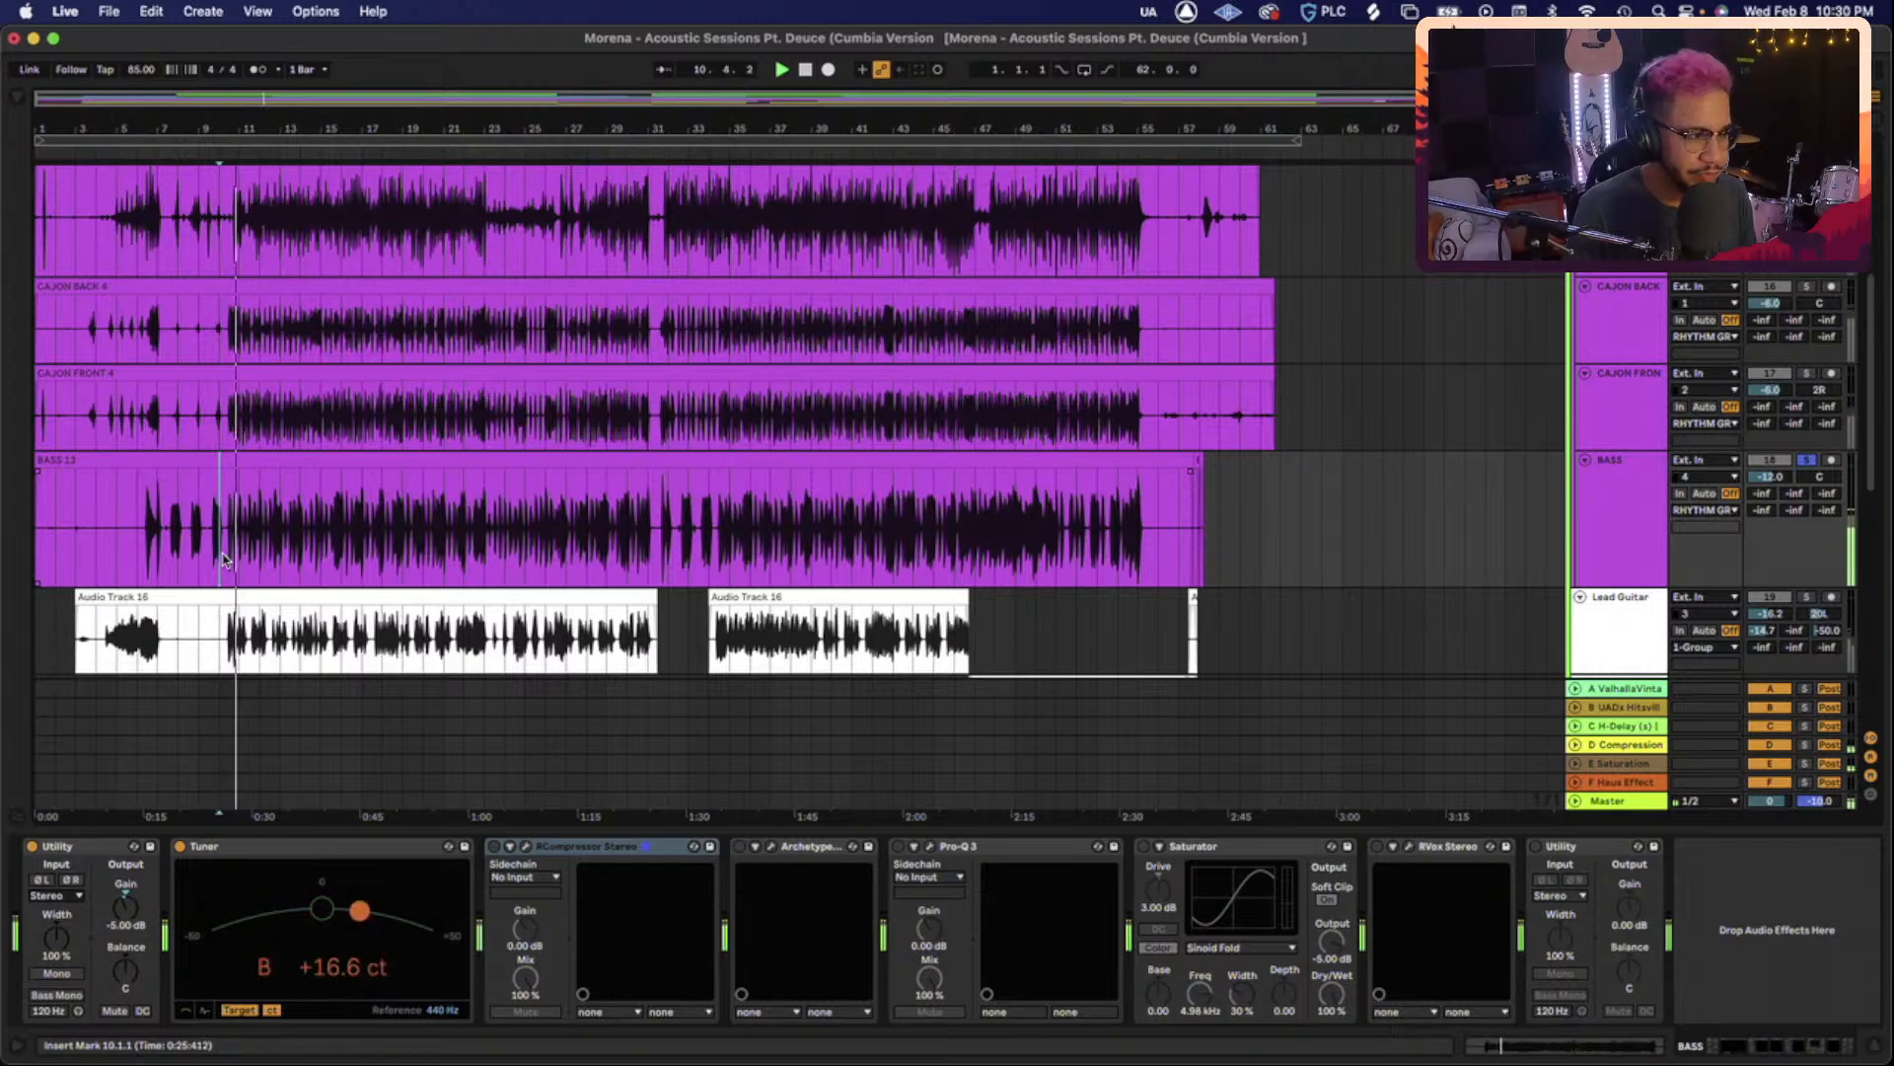
{"action": "left_click", "coordinate": [613, 847]}
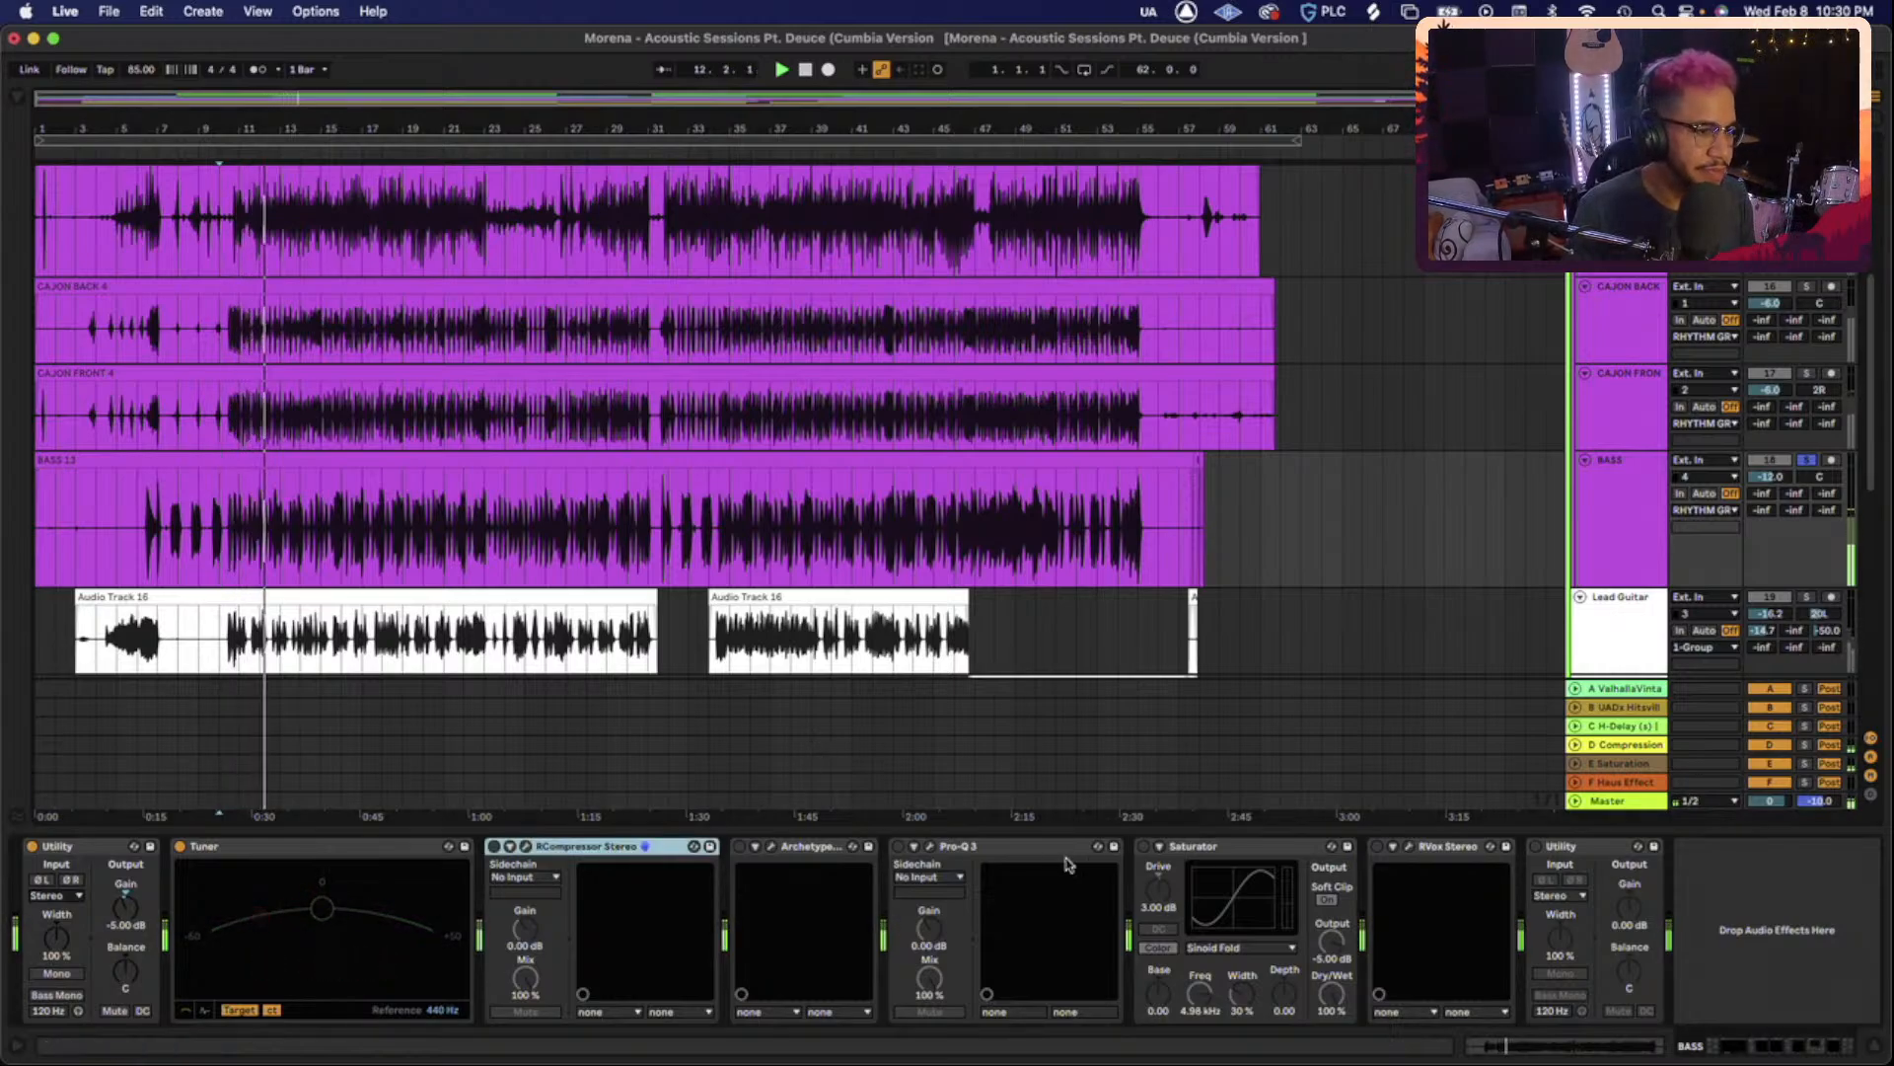
{"action": "left_click", "coordinate": [1600, 847], "text": "shift"}
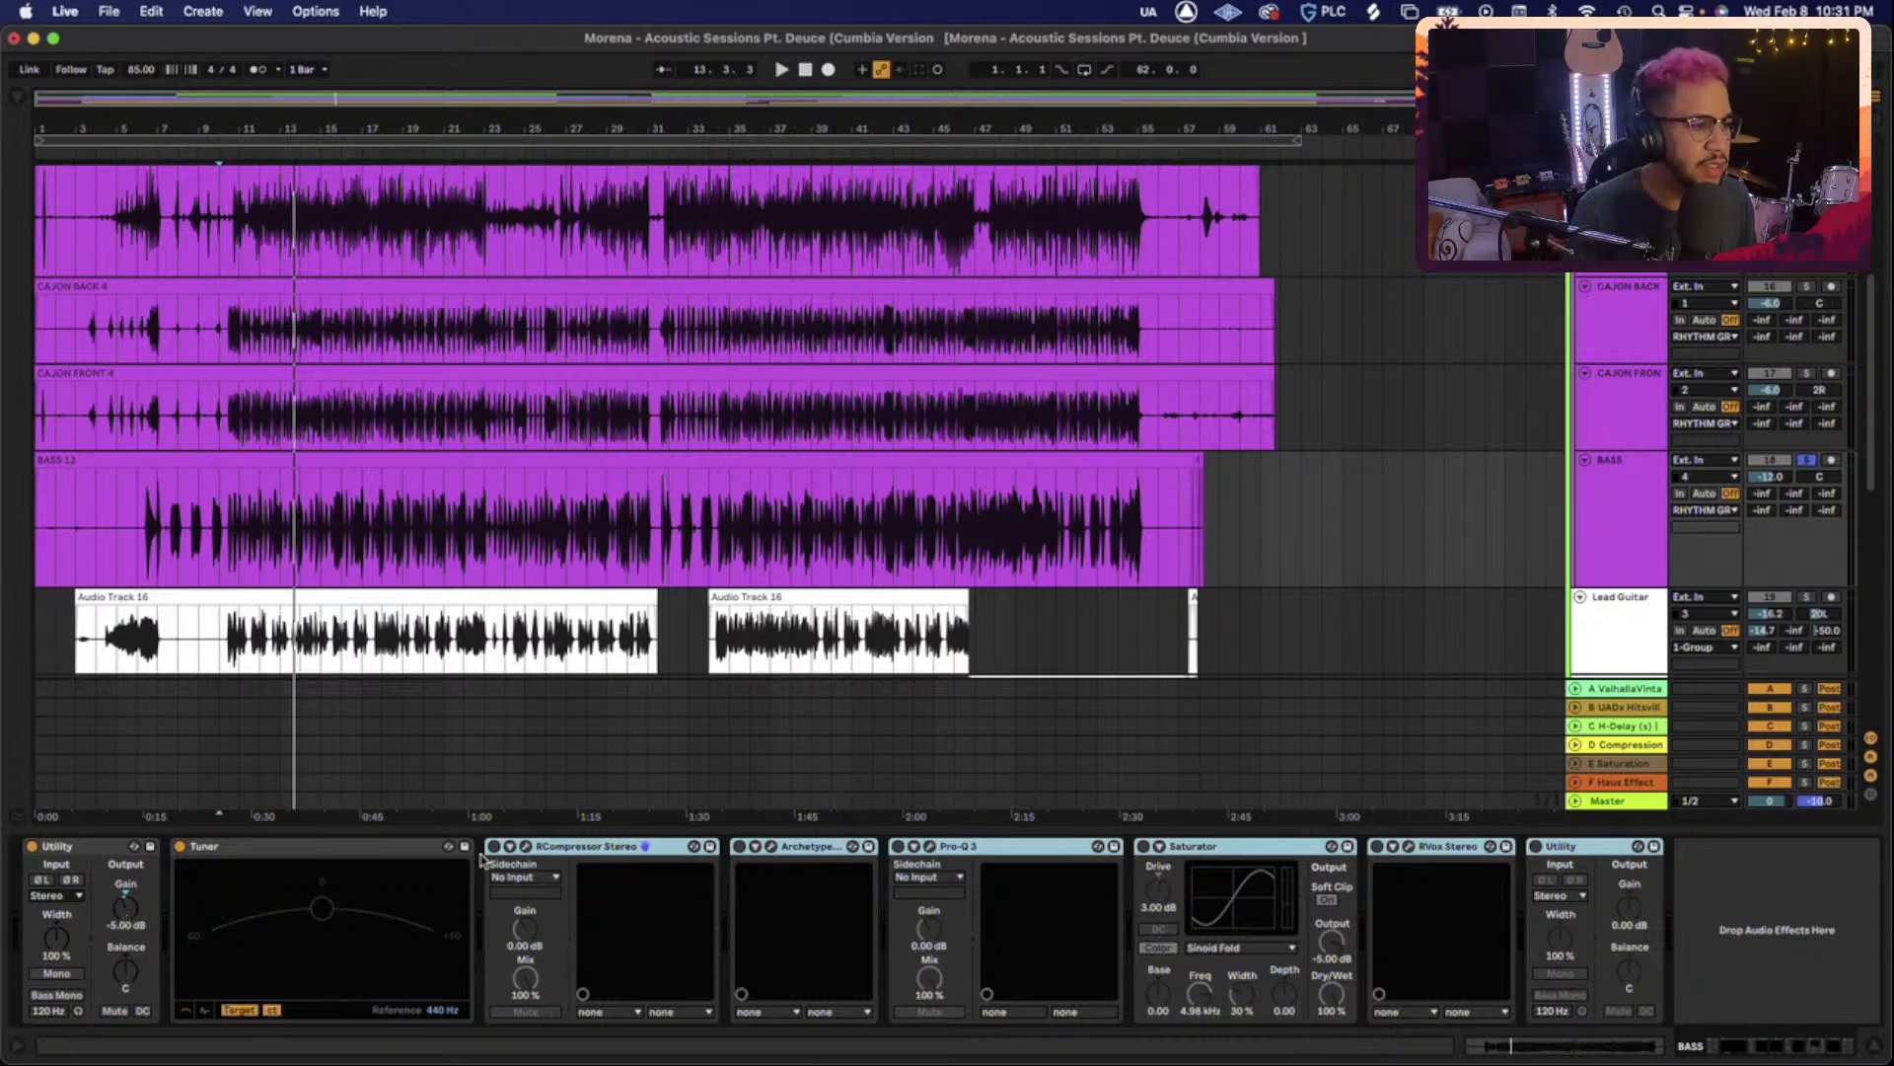
Turn on only RCompressor Stereo on the BASS track, audition it from bar 10 with its interface open, and close the interface.
{"action": "left_click", "coordinate": [596, 854]}
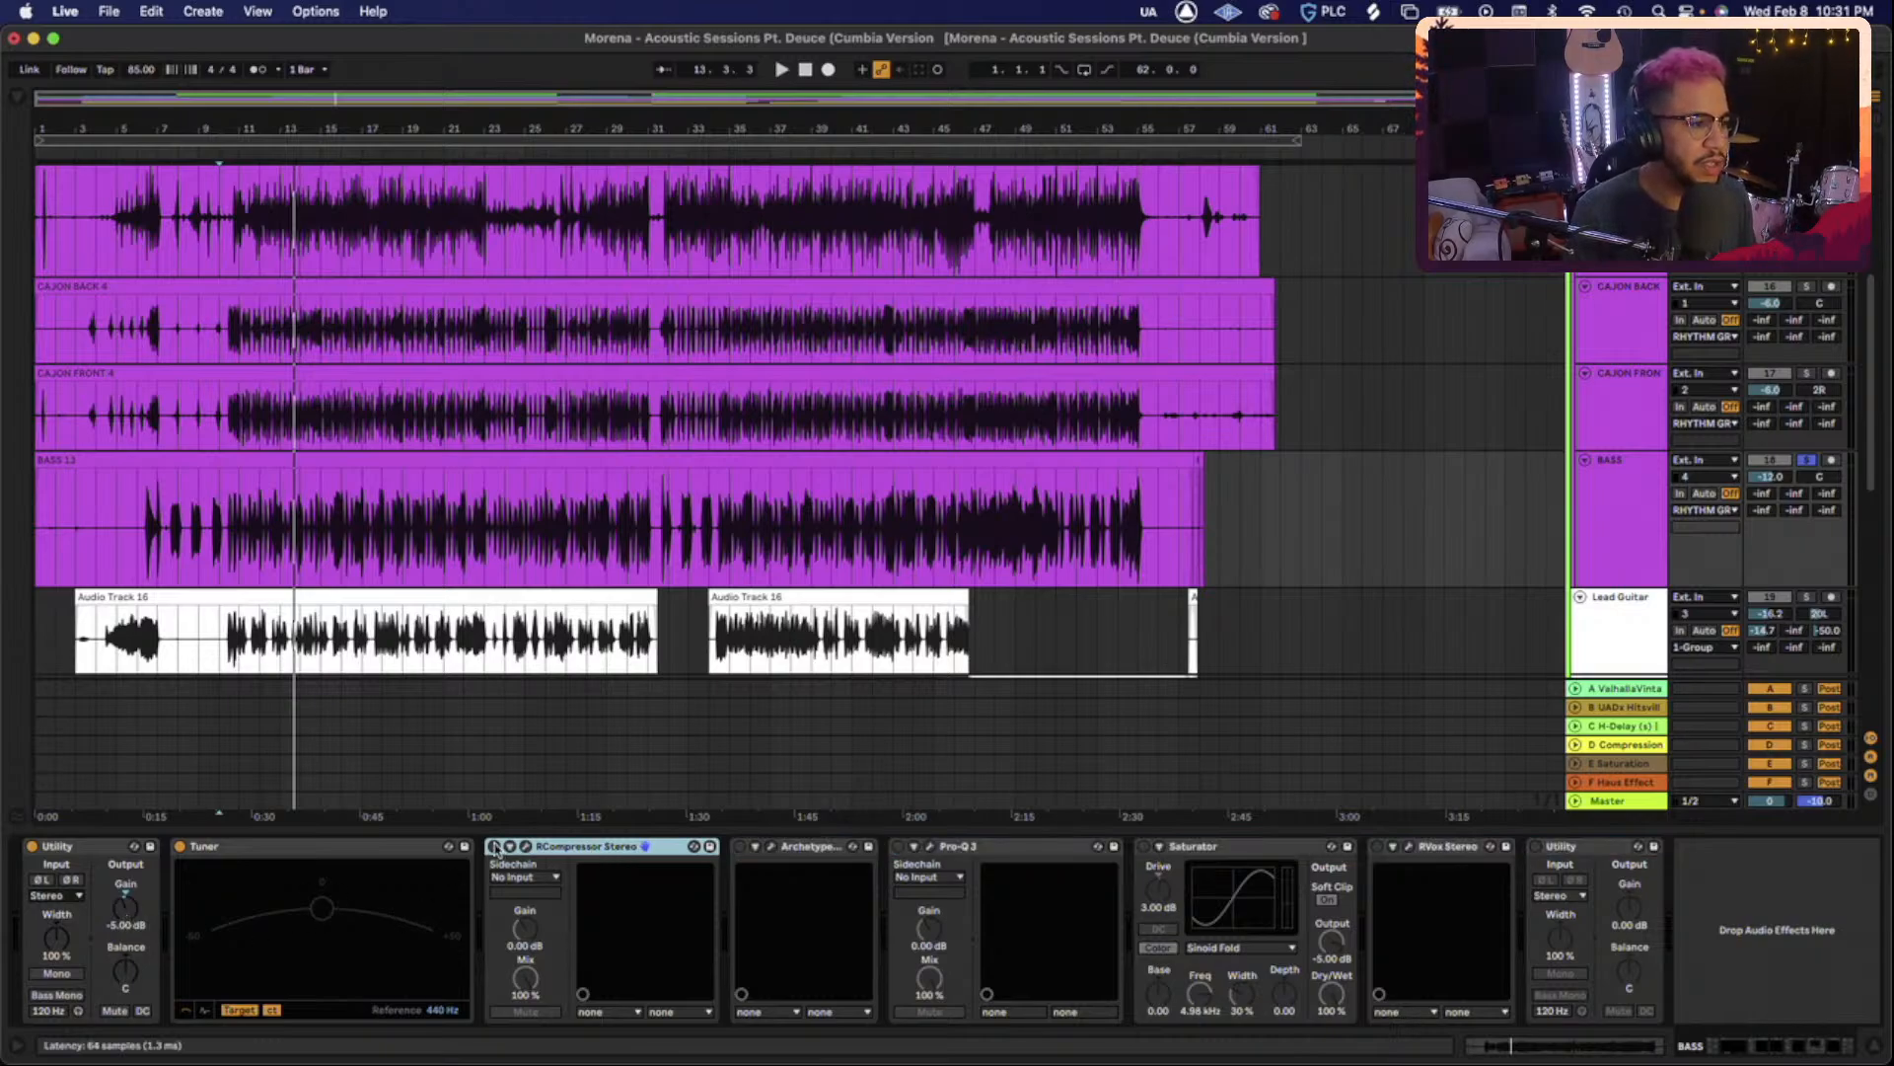
{"action": "left_click", "coordinate": [525, 846]}
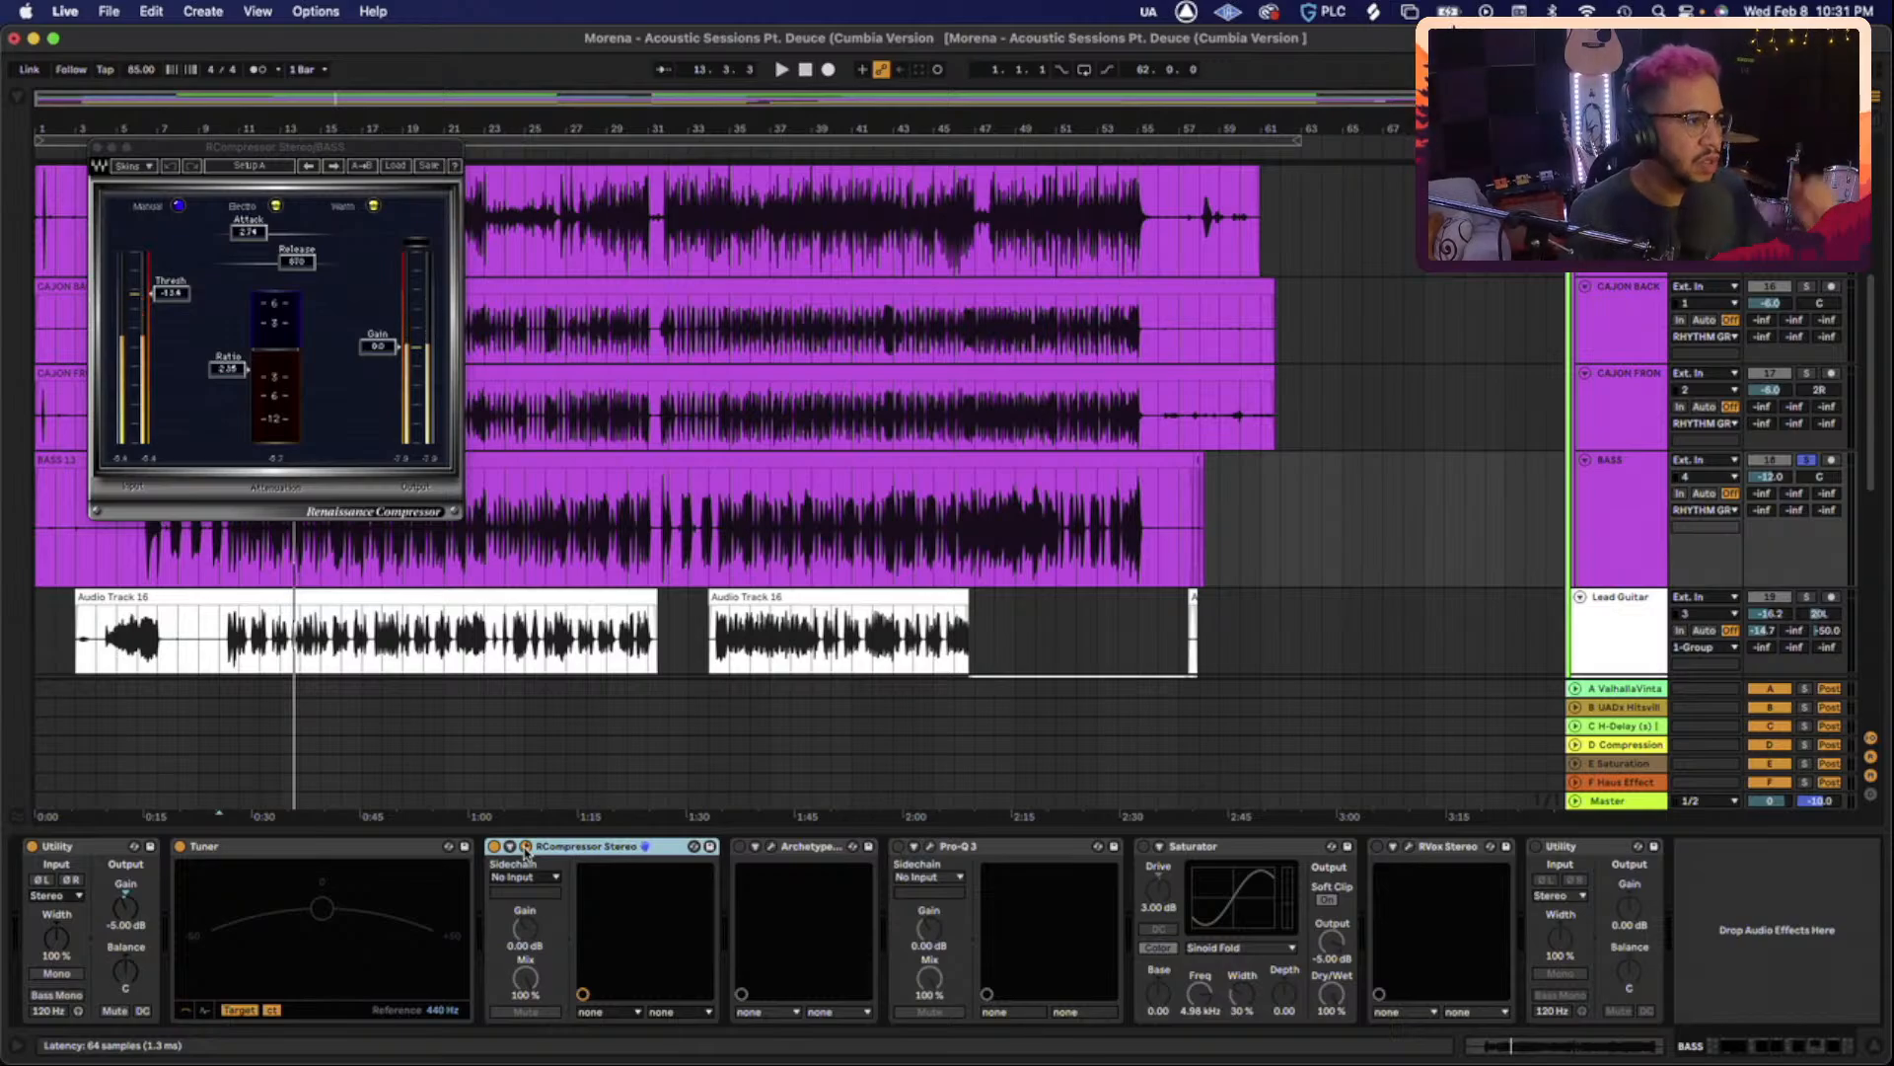
{"action": "key", "text": "space"}
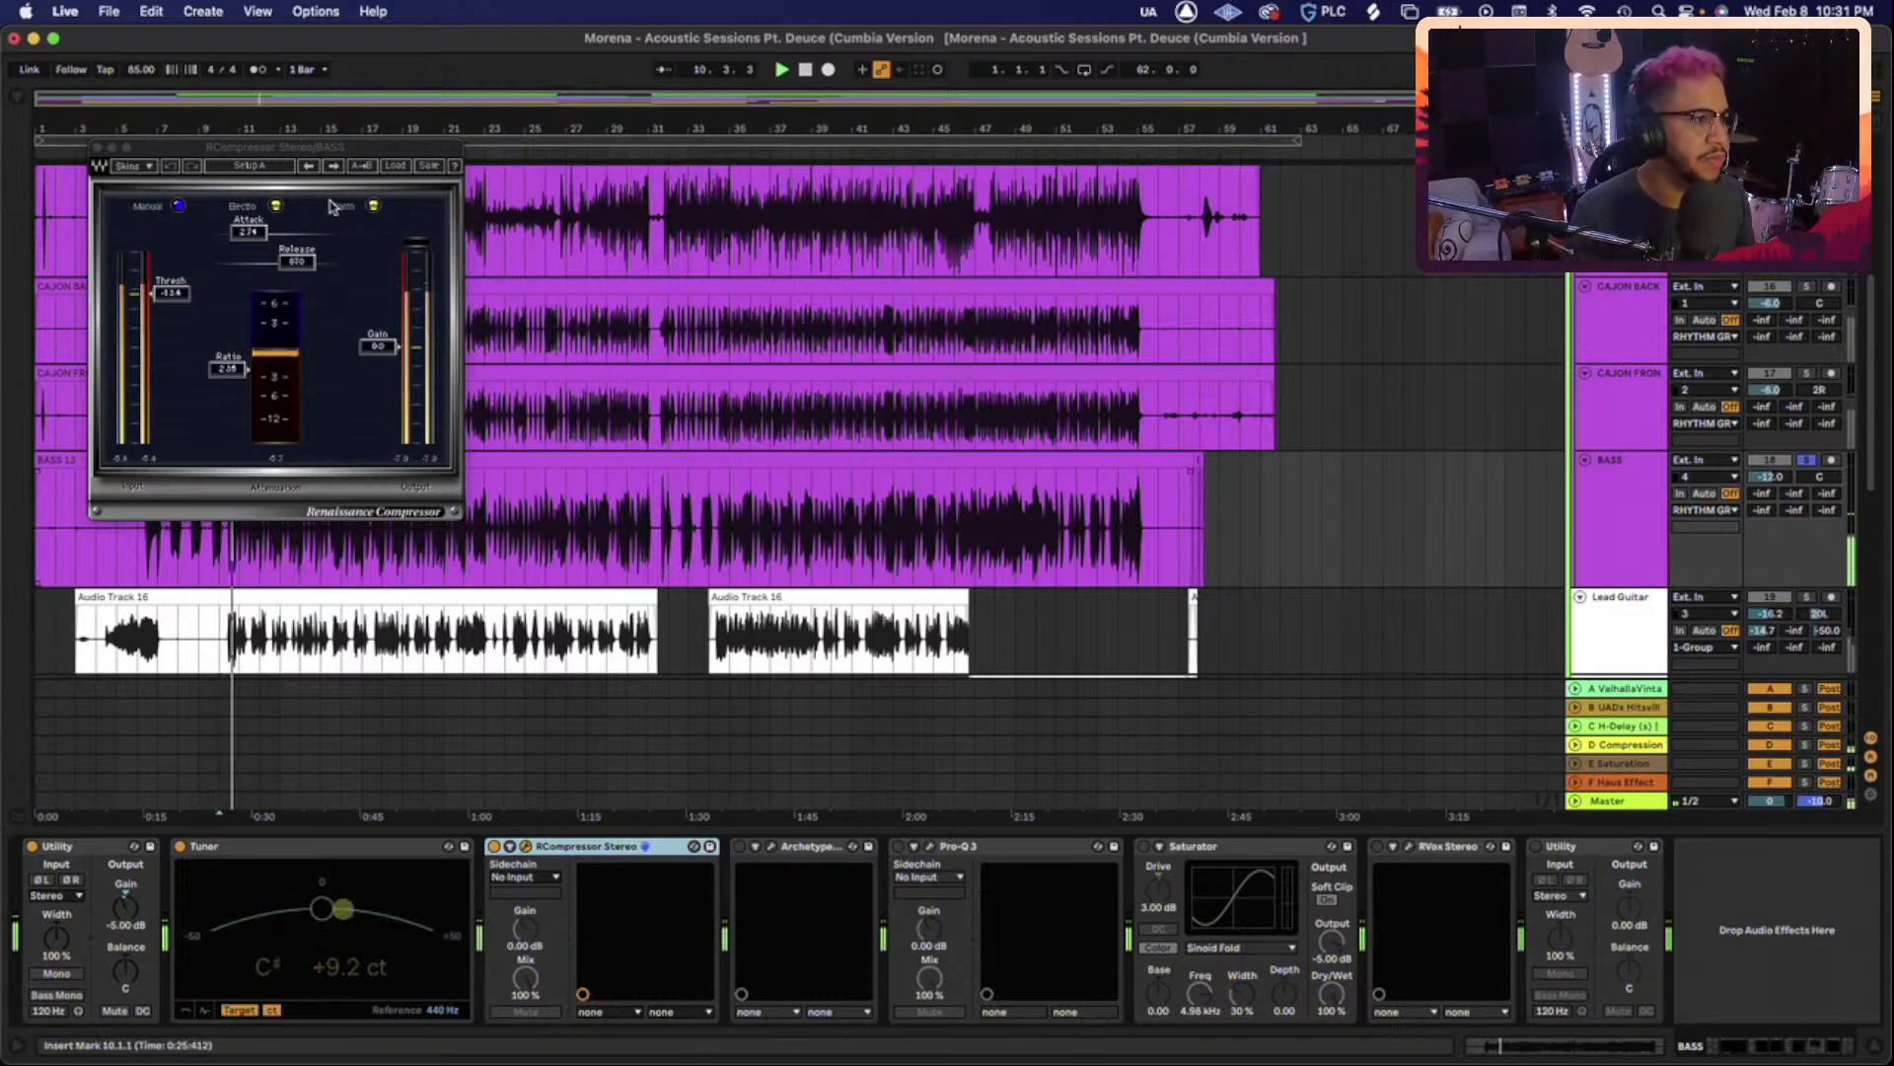
{"action": "left_click_drag", "start_coordinate": [348, 149], "coordinate": [393, 155]}
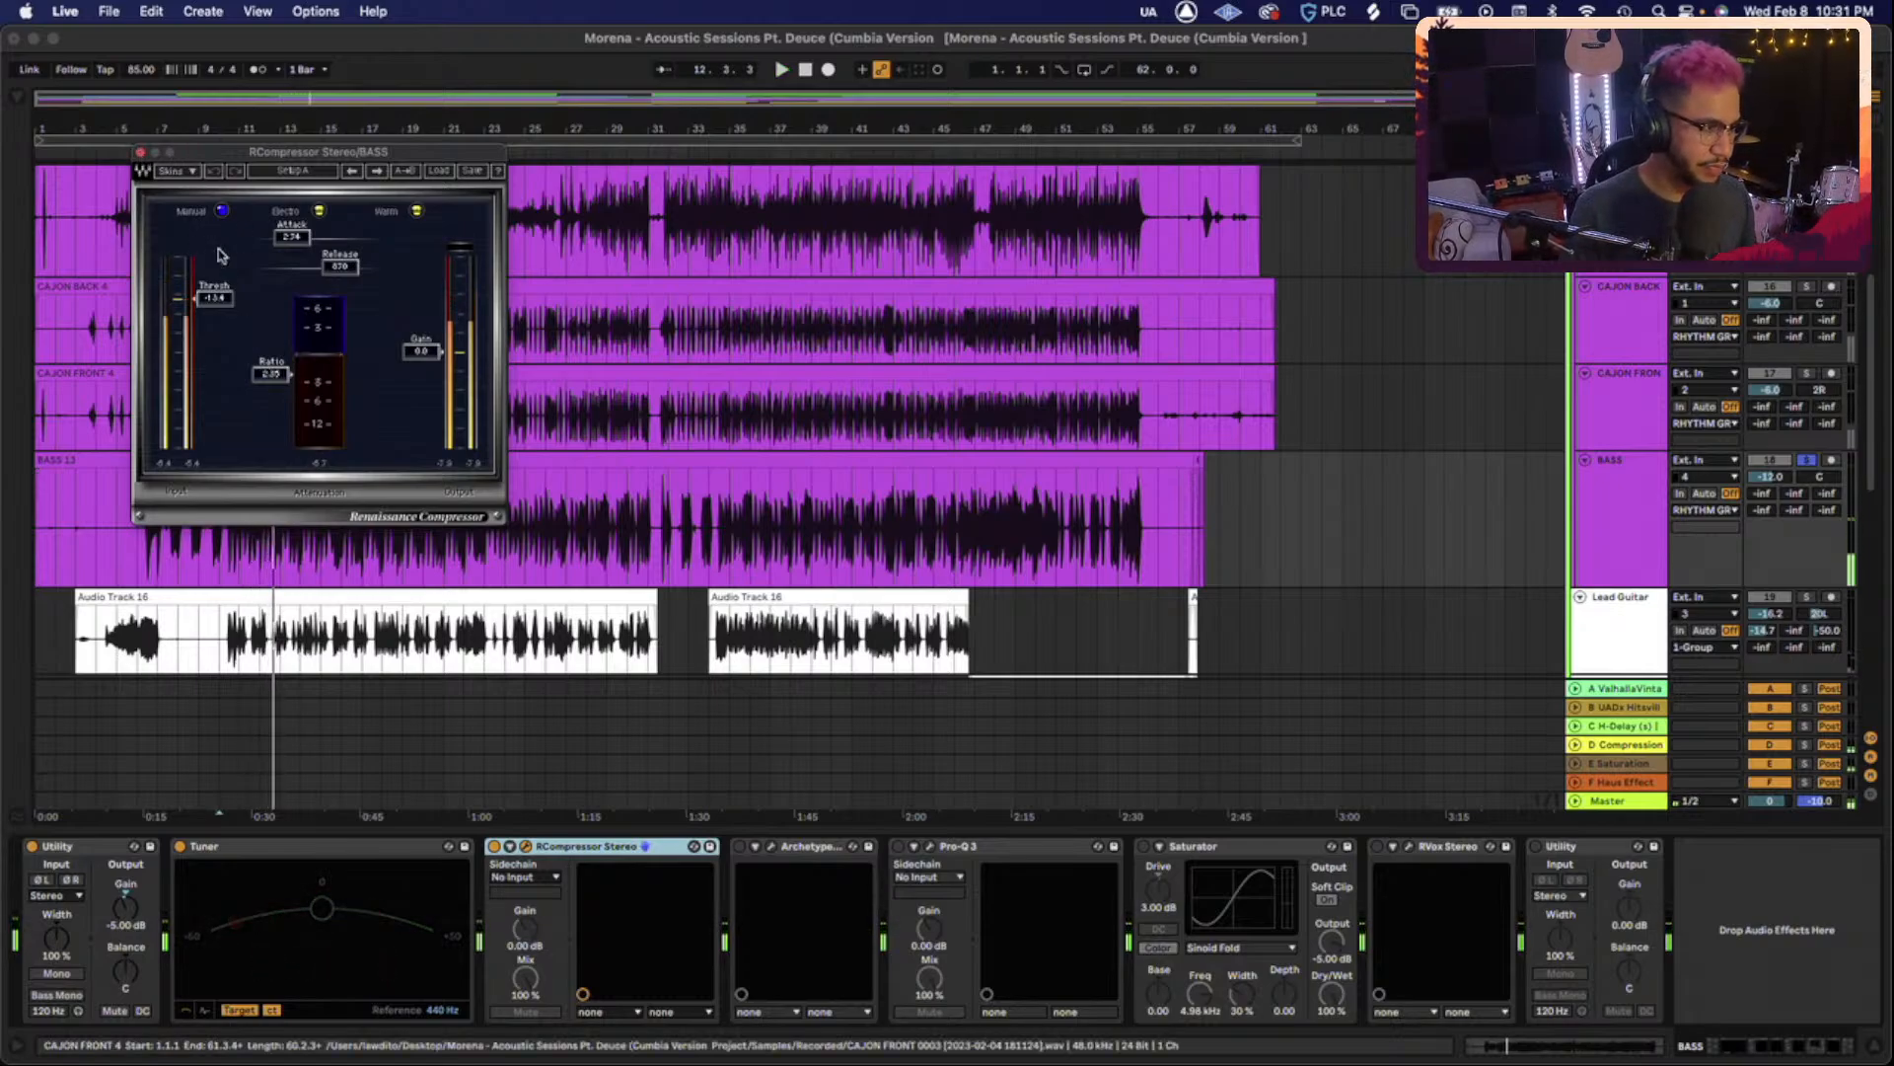
{"action": "left_click", "coordinate": [141, 153]}
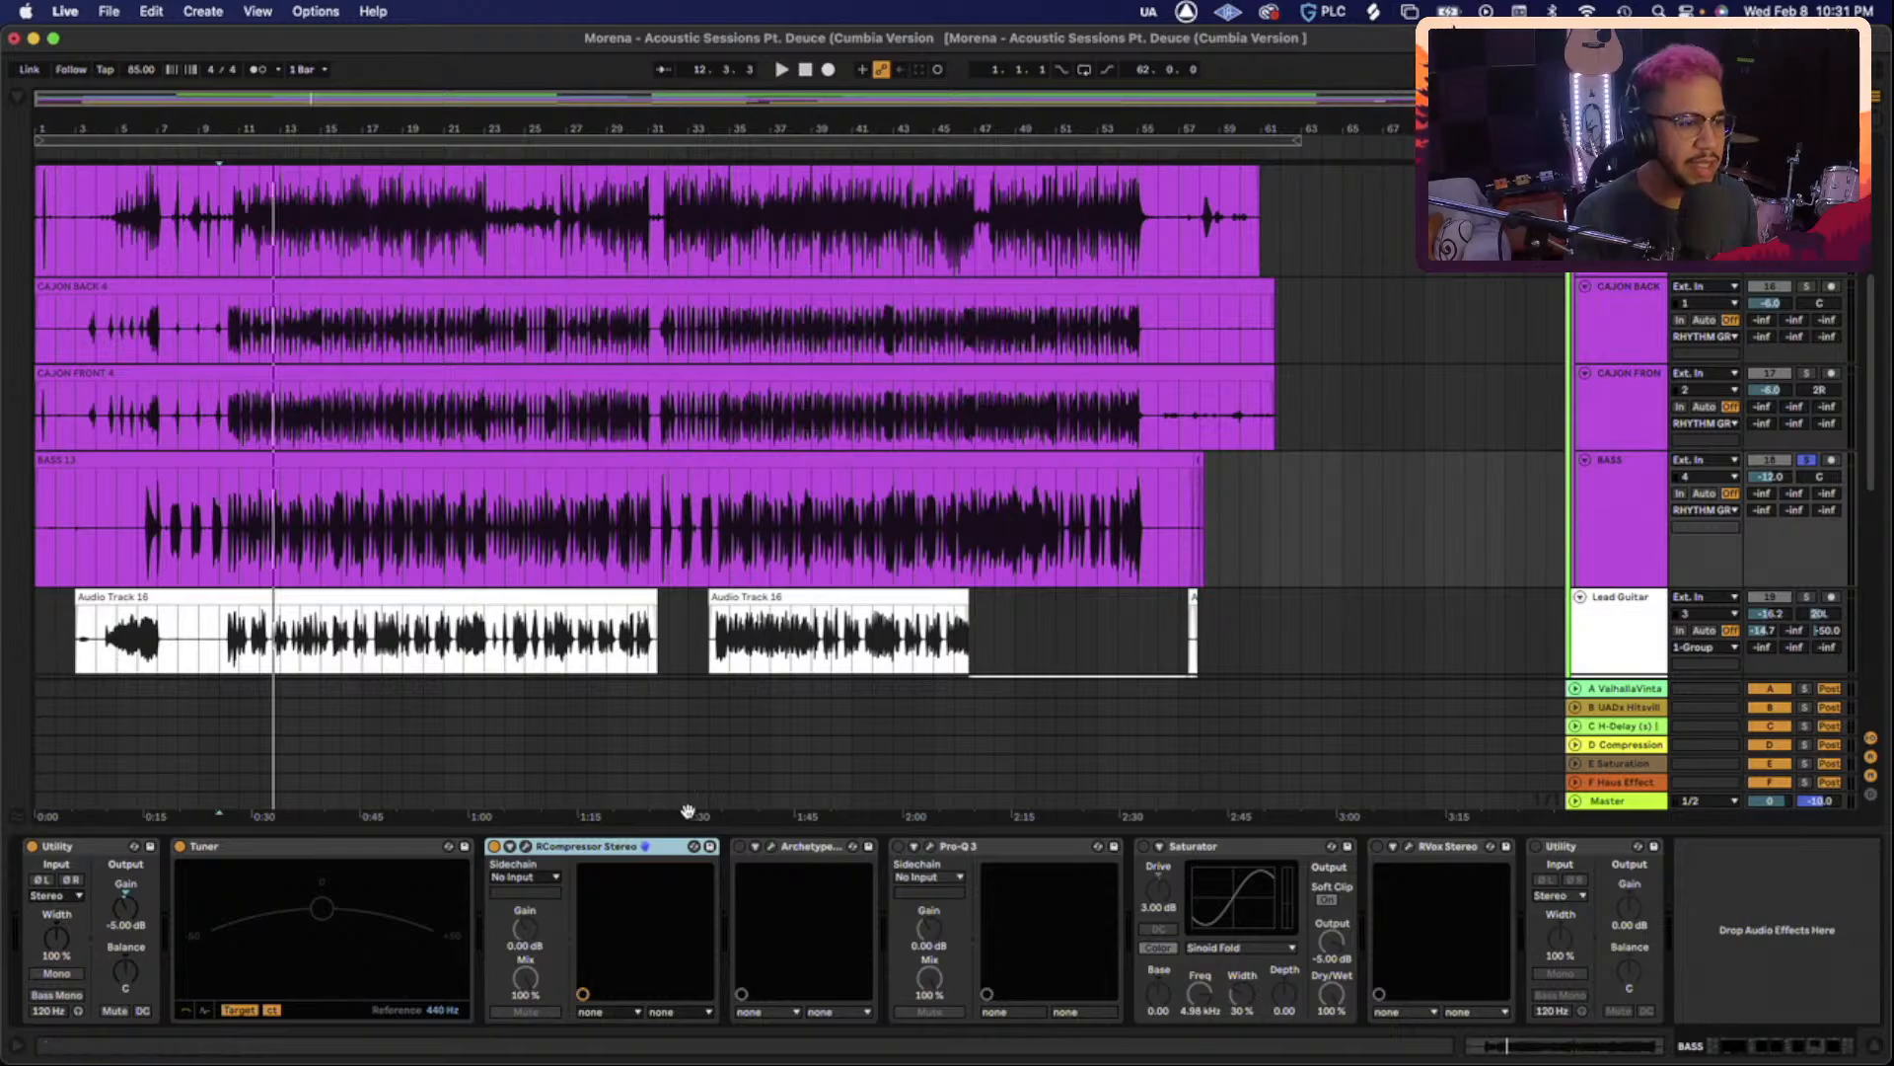
Turn on the Archetype Cory Wong plug-in on the BASS track and open its interface, clear of the track's clips.
{"action": "left_click", "coordinate": [810, 848]}
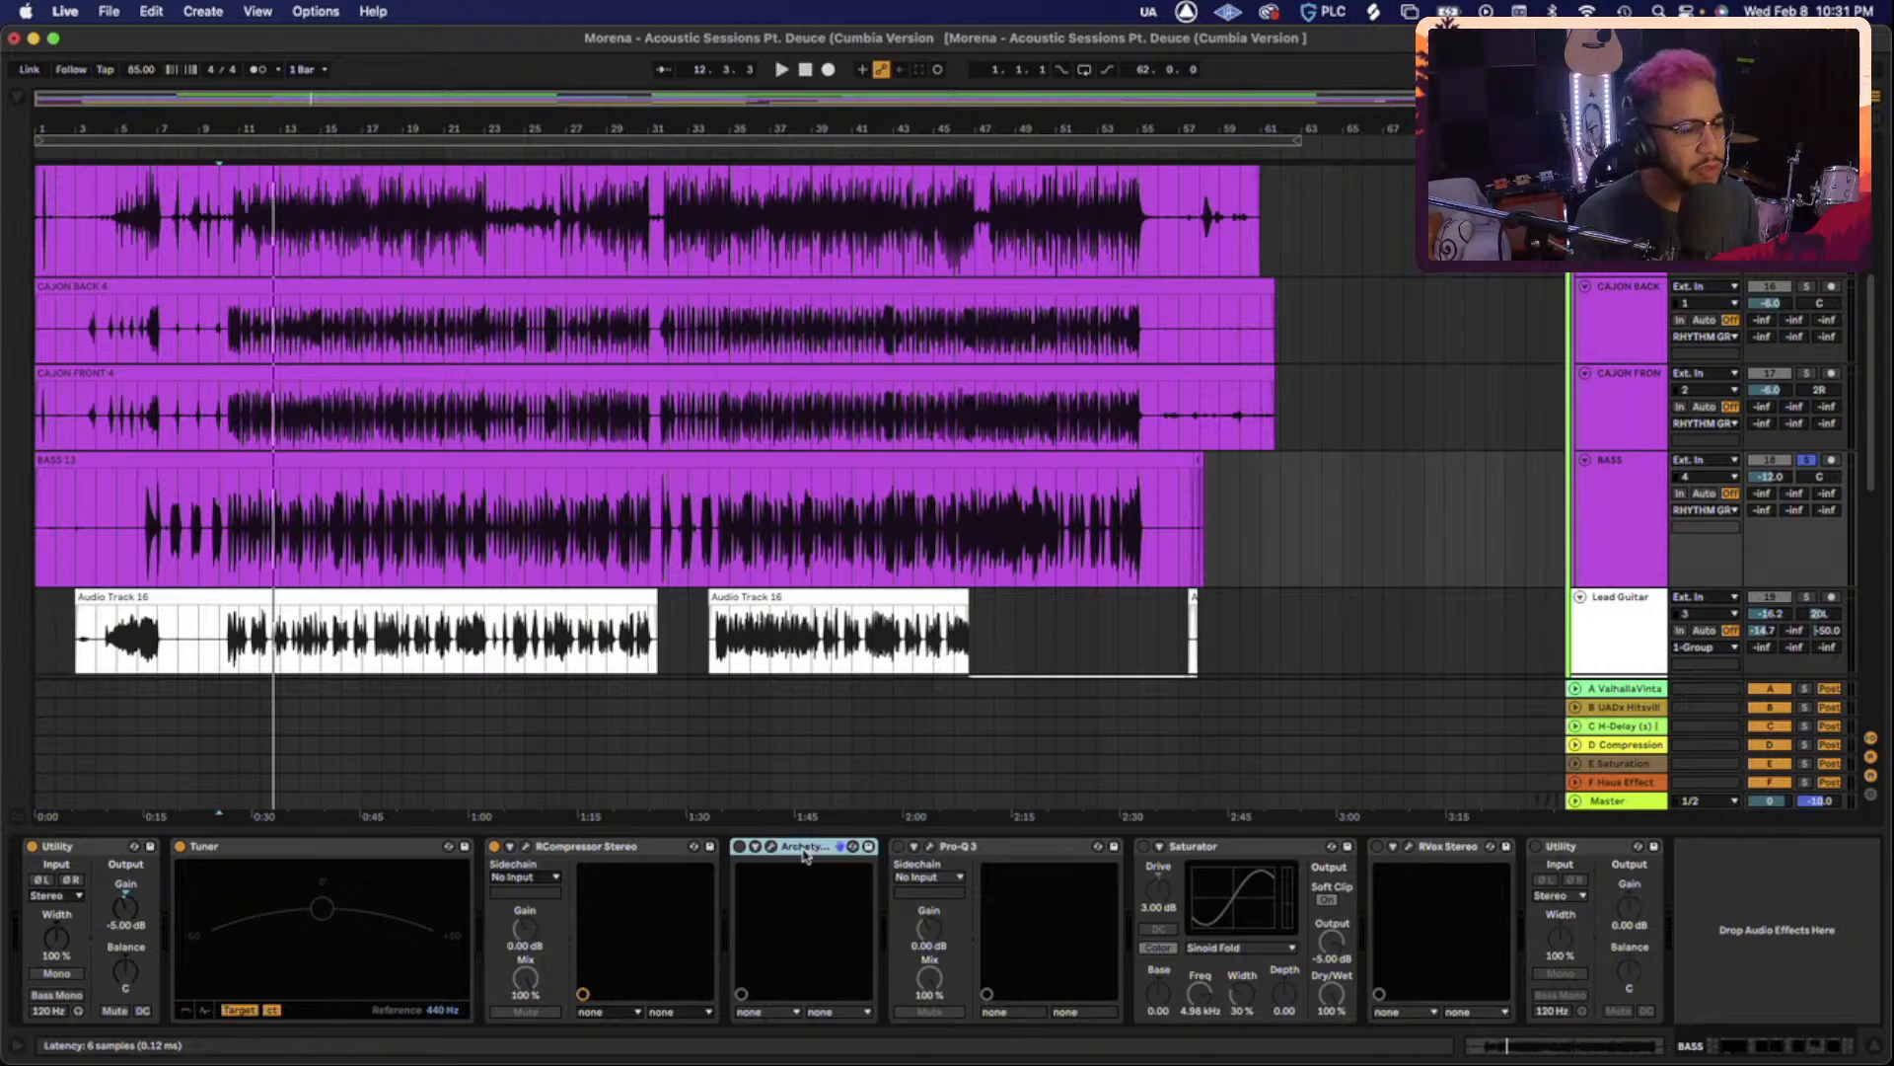
{"action": "left_click", "coordinate": [739, 847]}
{"action": "left_click", "coordinate": [773, 848]}
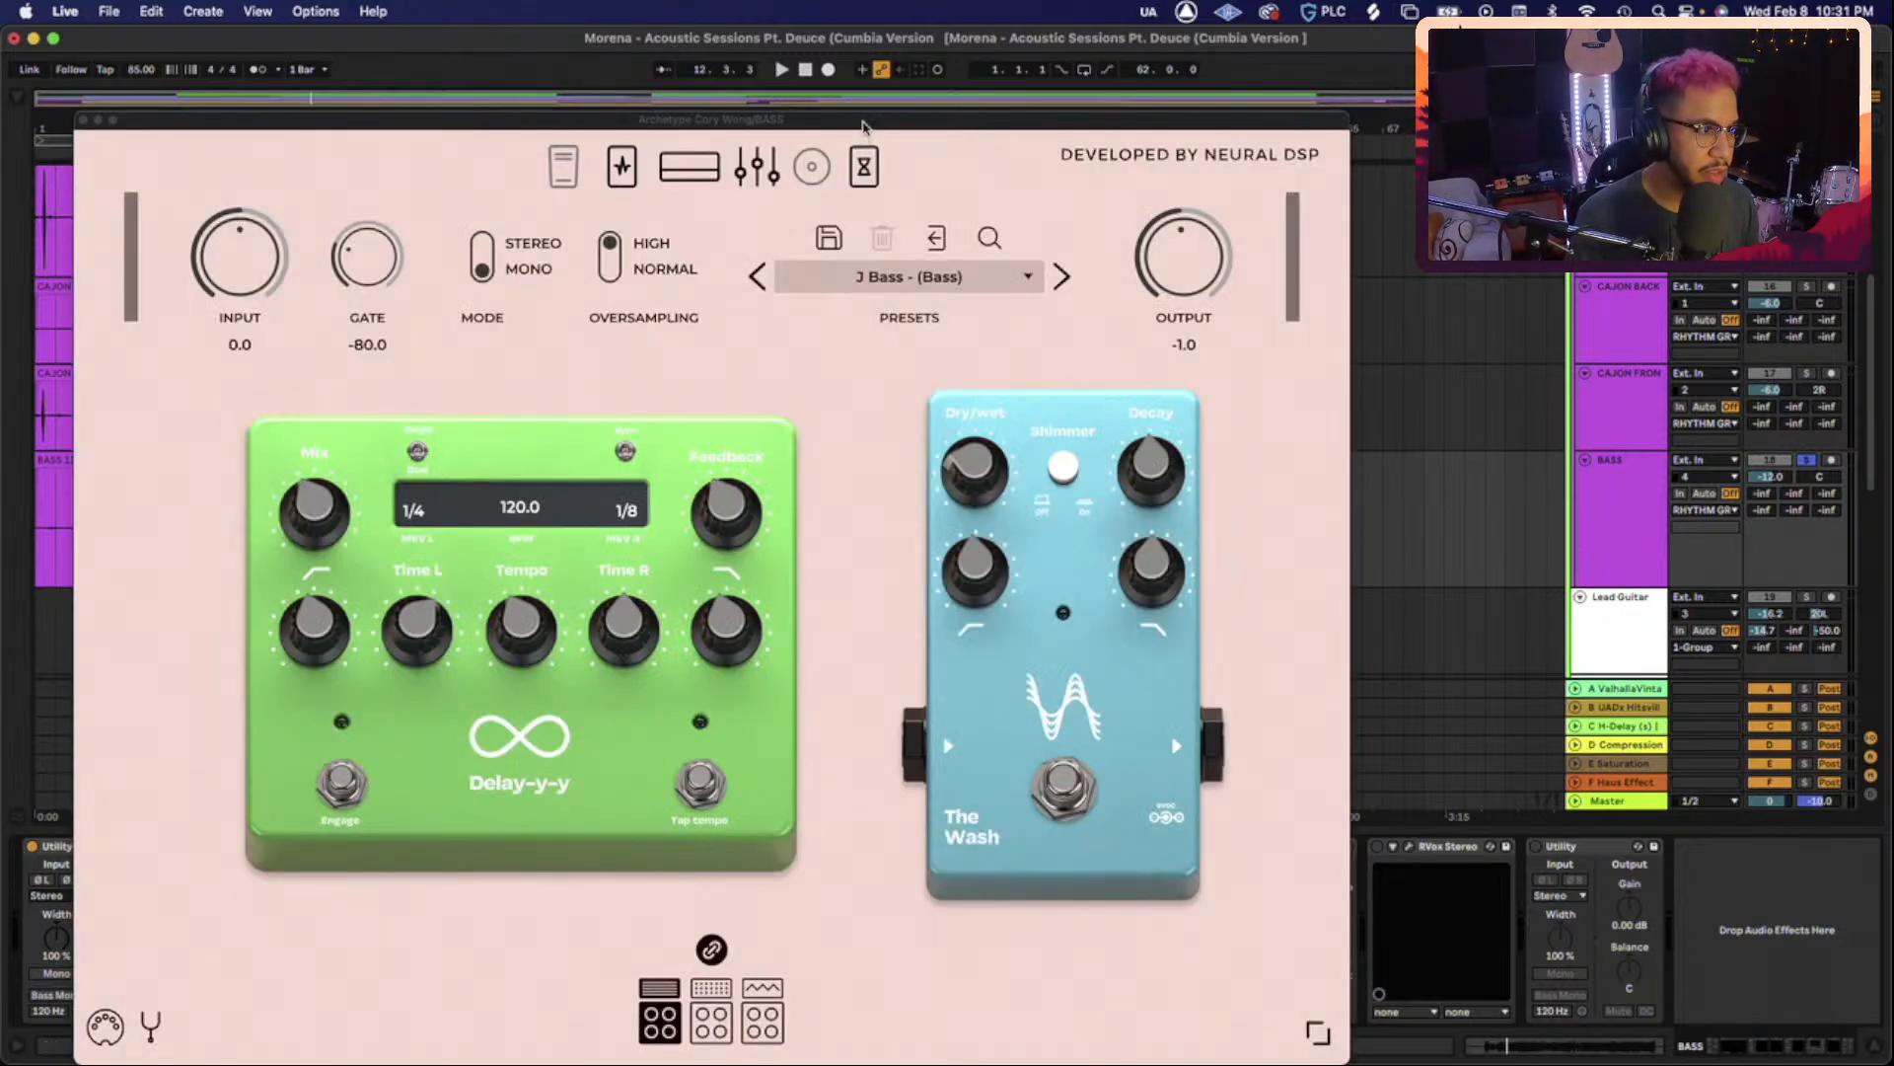
{"action": "left_click_drag", "start_coordinate": [862, 125], "coordinate": [1062, 125]}
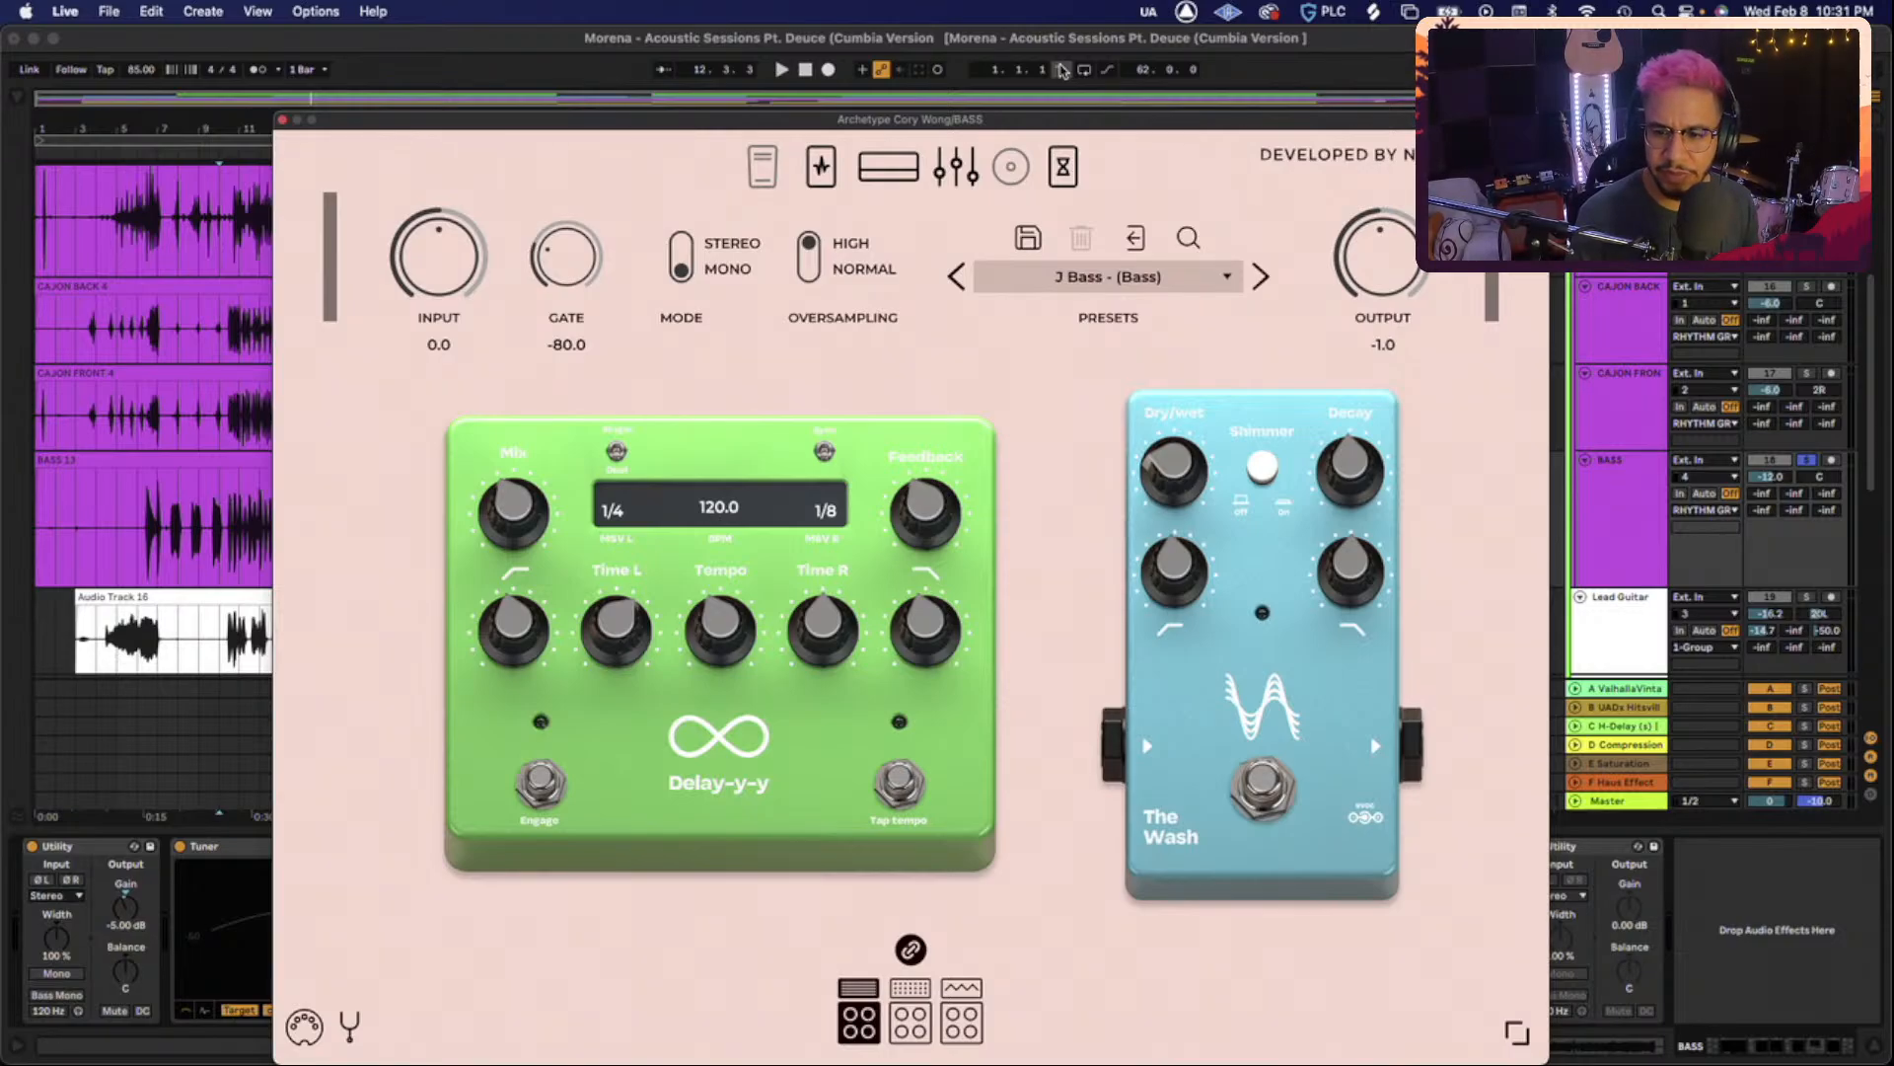
{"action": "mouse_move", "coordinate": [1065, 1061]}
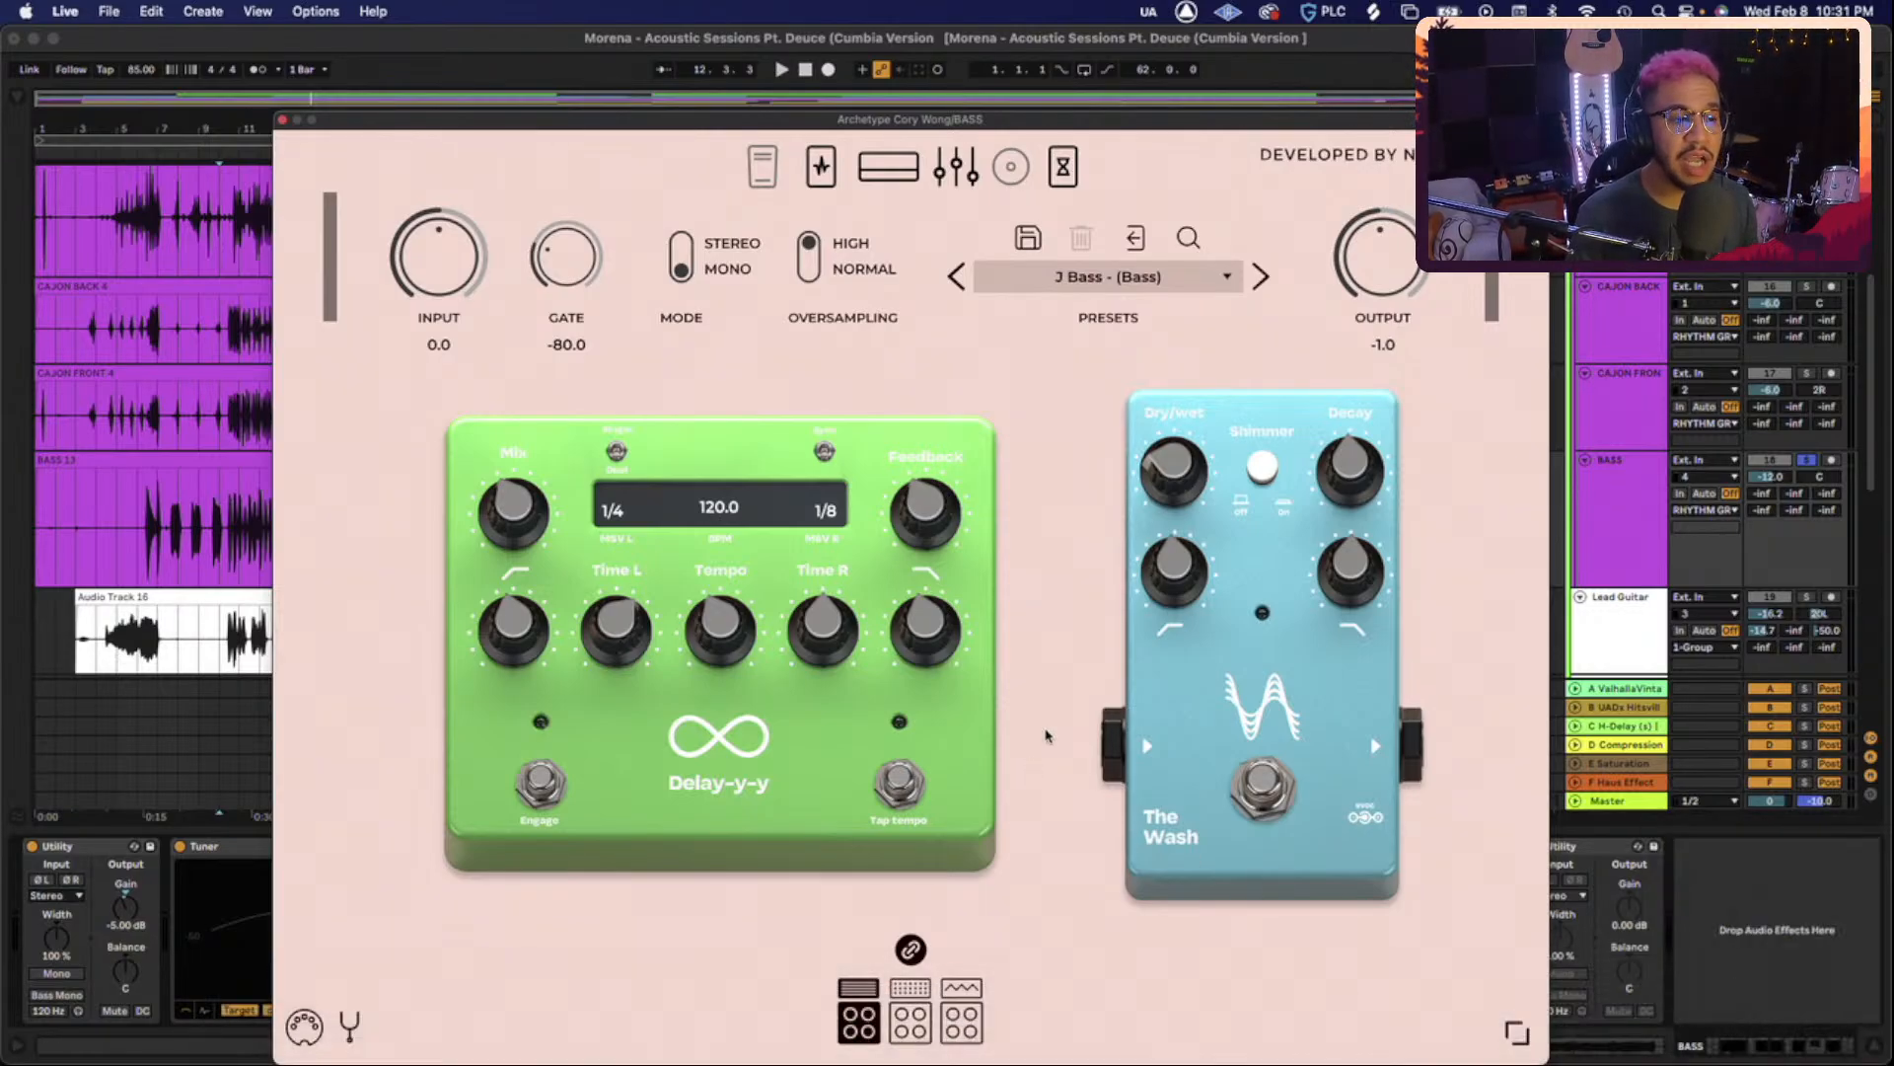
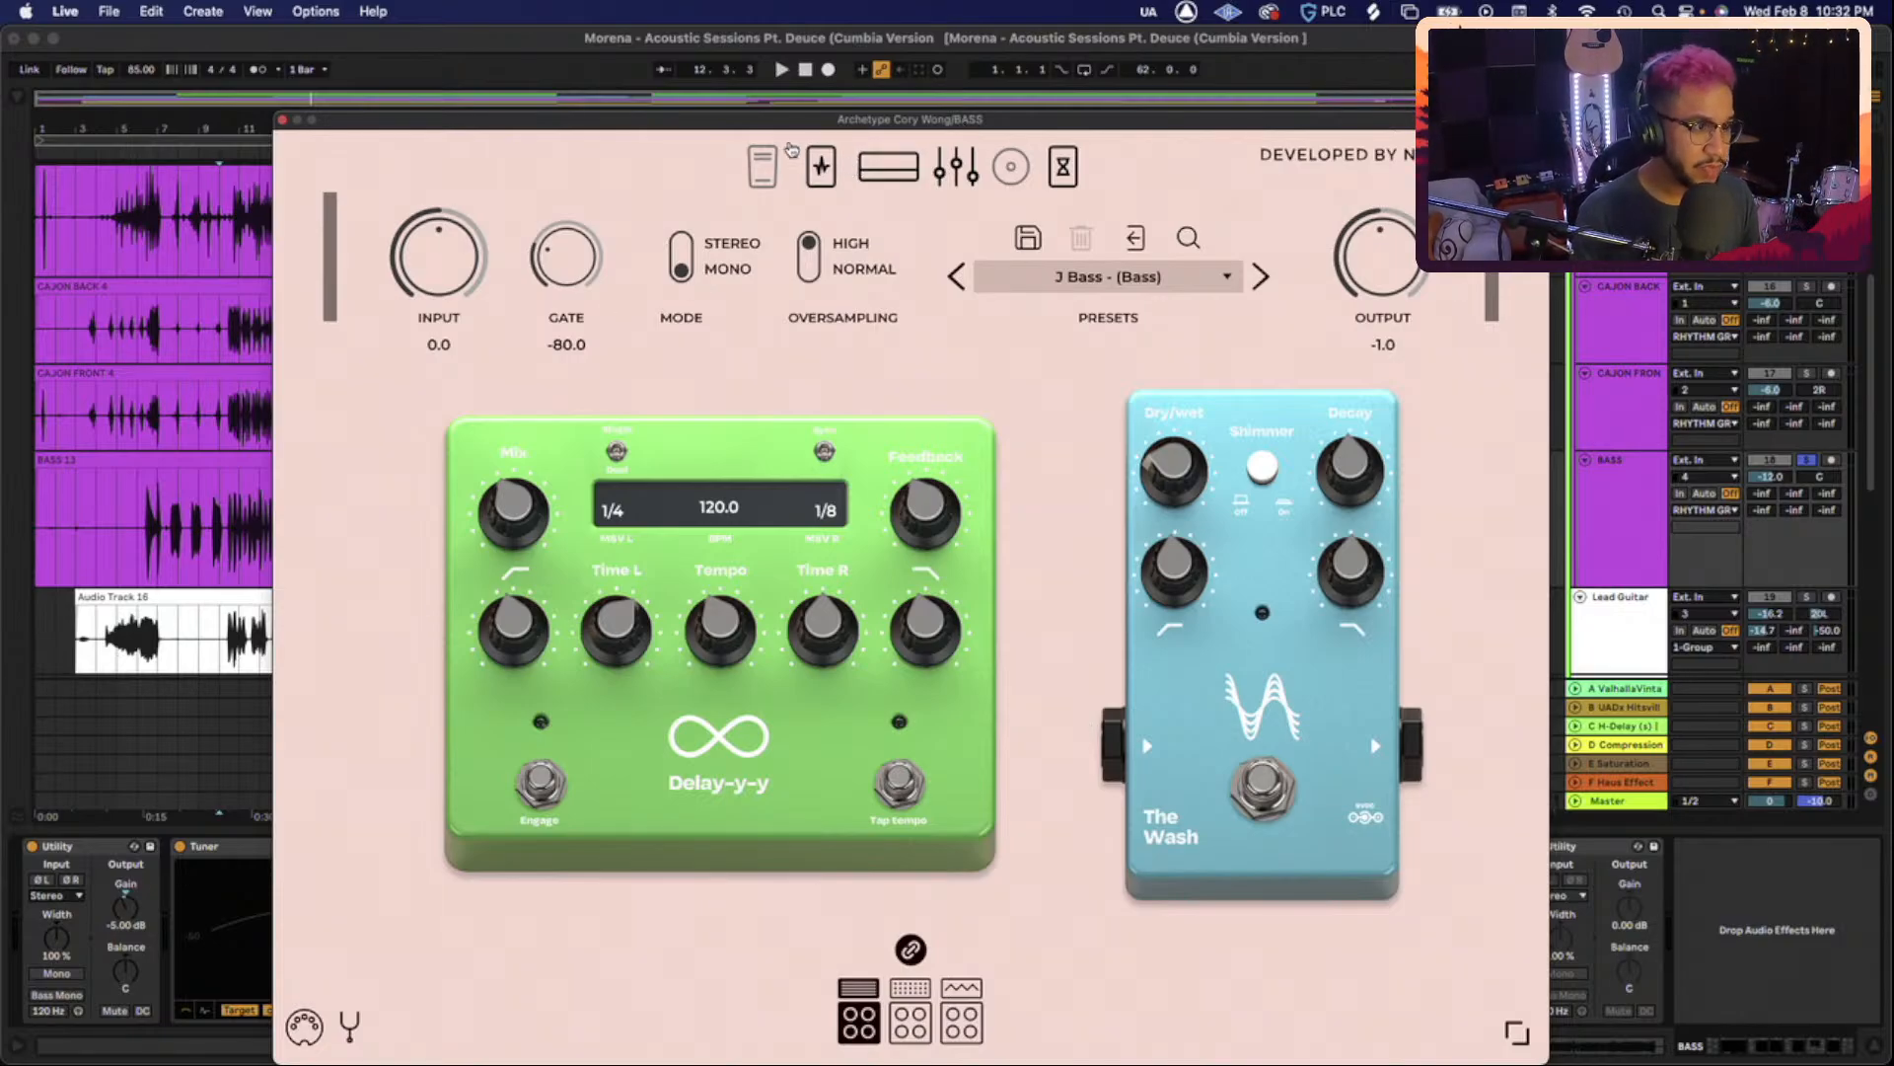
Review the Archetype Cory Wong plug-in's drive and compressor pedals, graphic EQ, amp, and delay and reverb pages, and close its interface.
{"action": "left_click", "coordinate": [821, 166]}
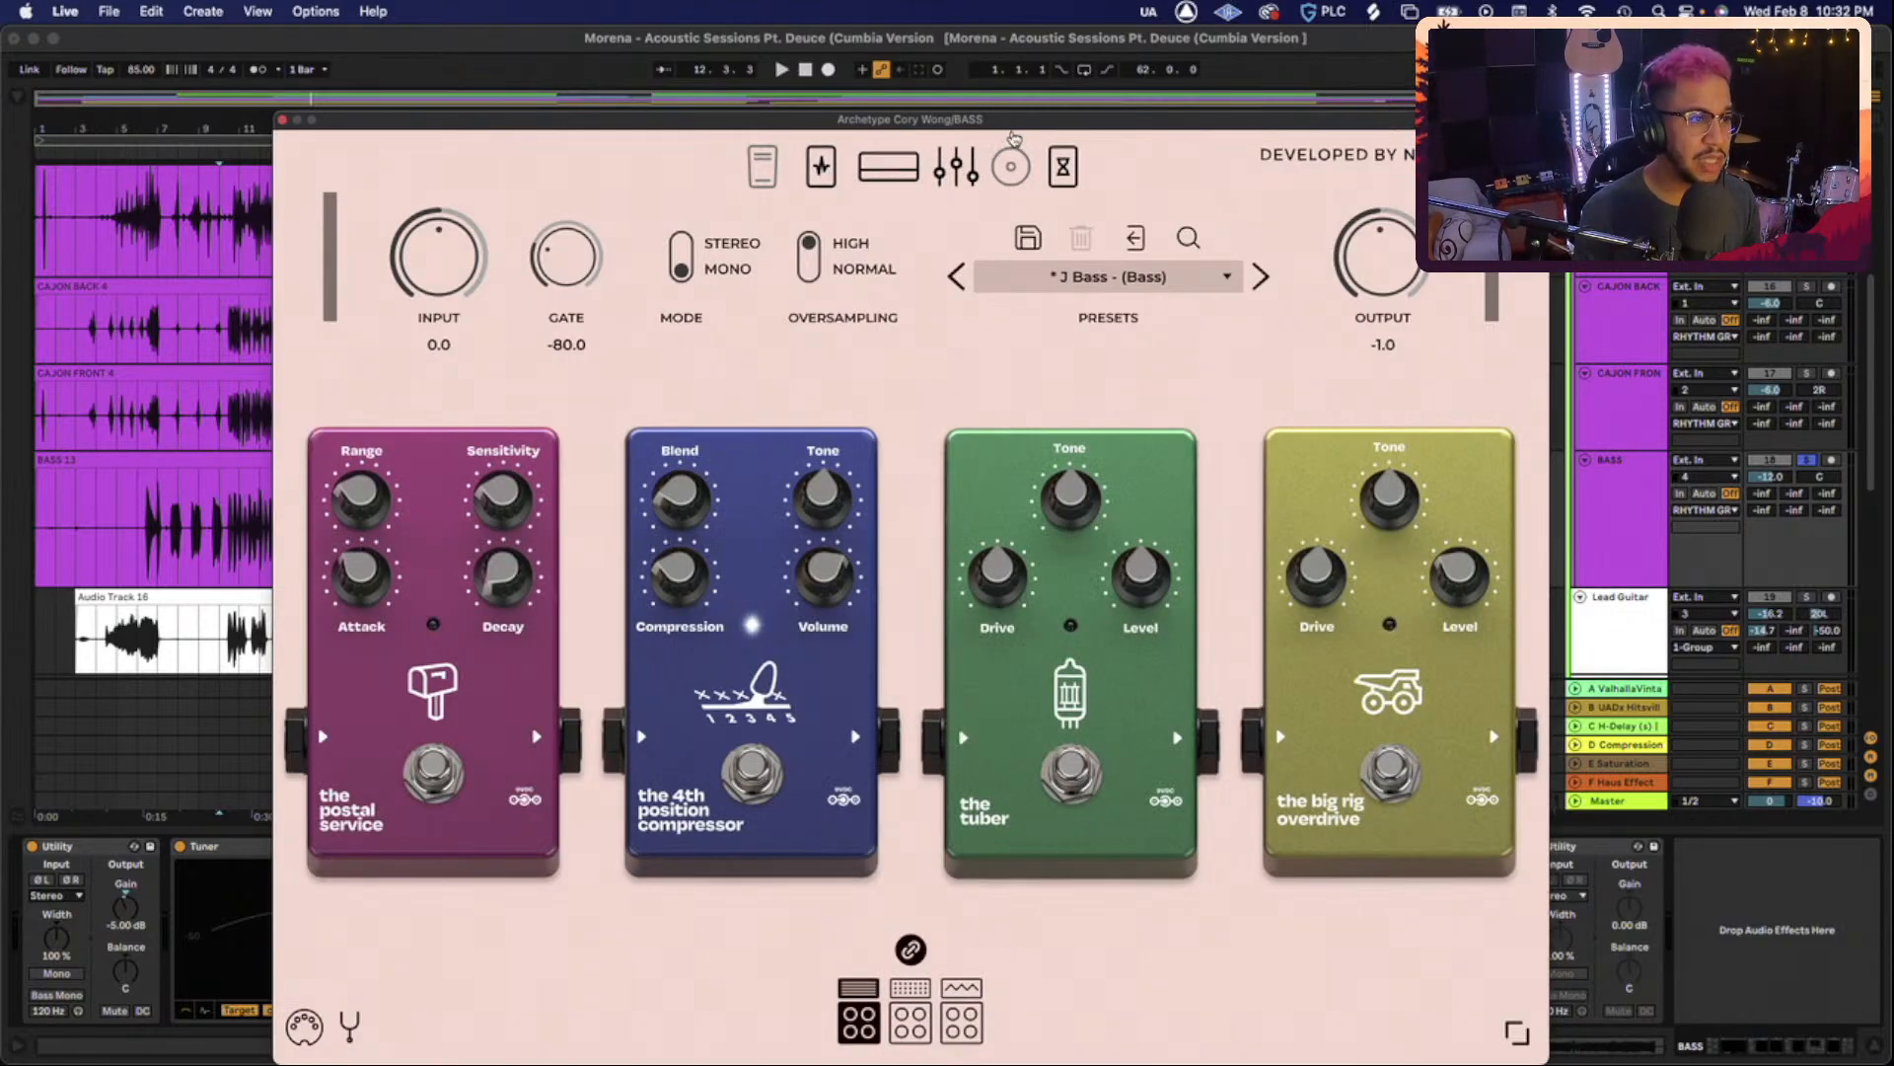
{"action": "left_click_drag", "start_coordinate": [1029, 119], "coordinate": [1246, 41]}
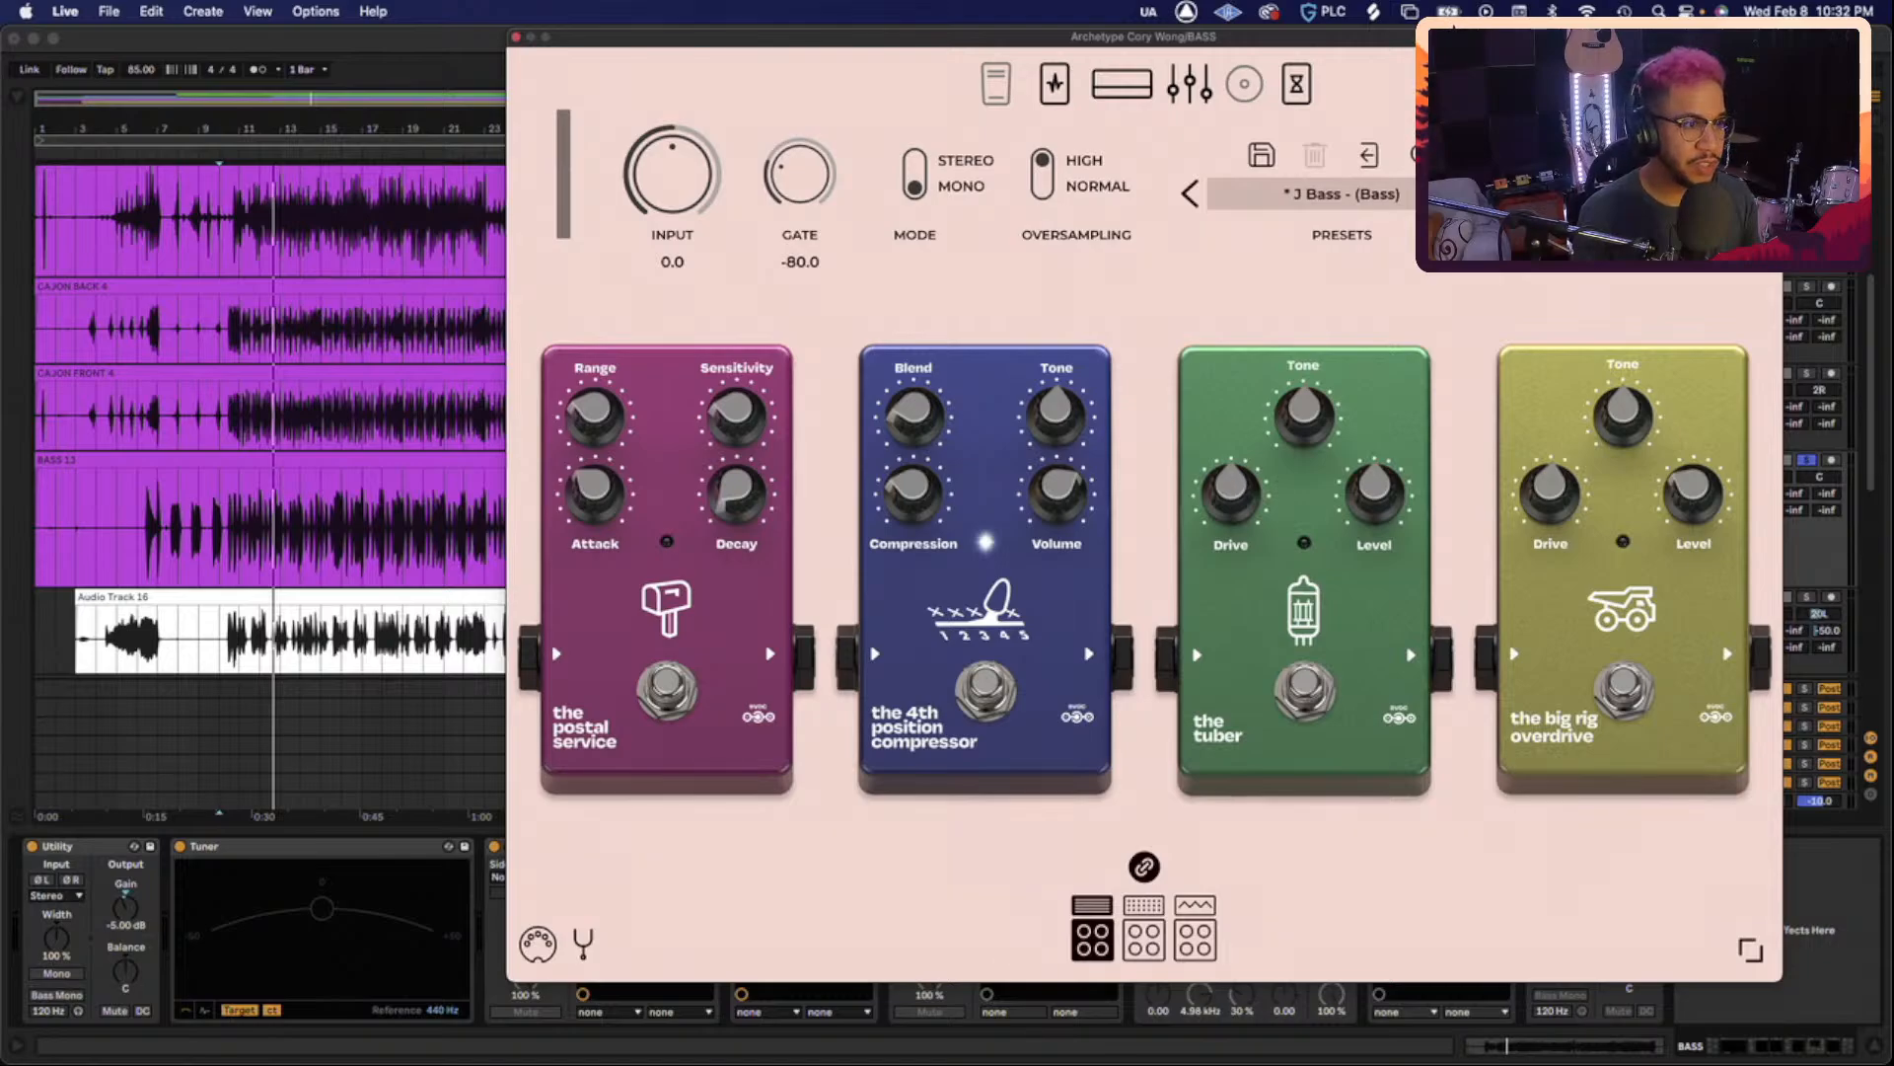
{"action": "left_click_drag", "start_coordinate": [1180, 38], "coordinate": [928, 35]}
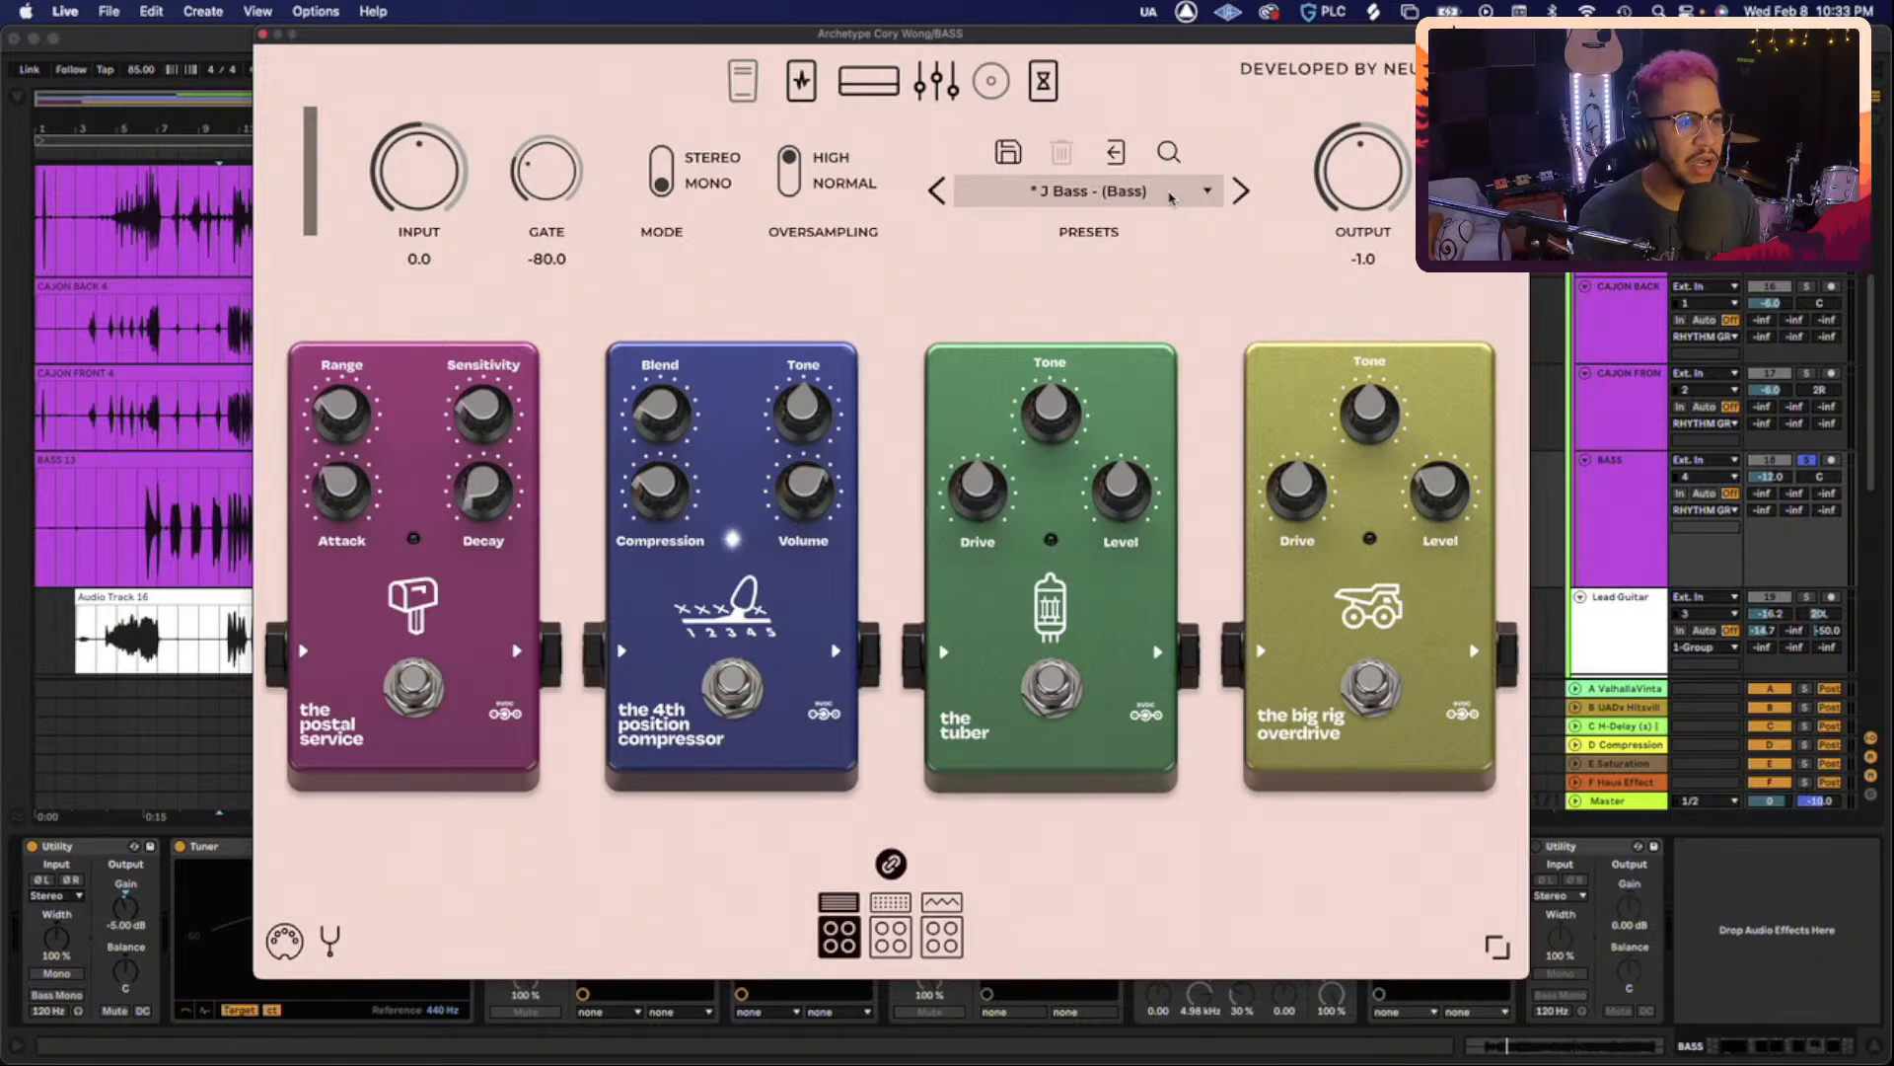
{"action": "left_click_drag", "start_coordinate": [762, 40], "coordinate": [937, 39]}
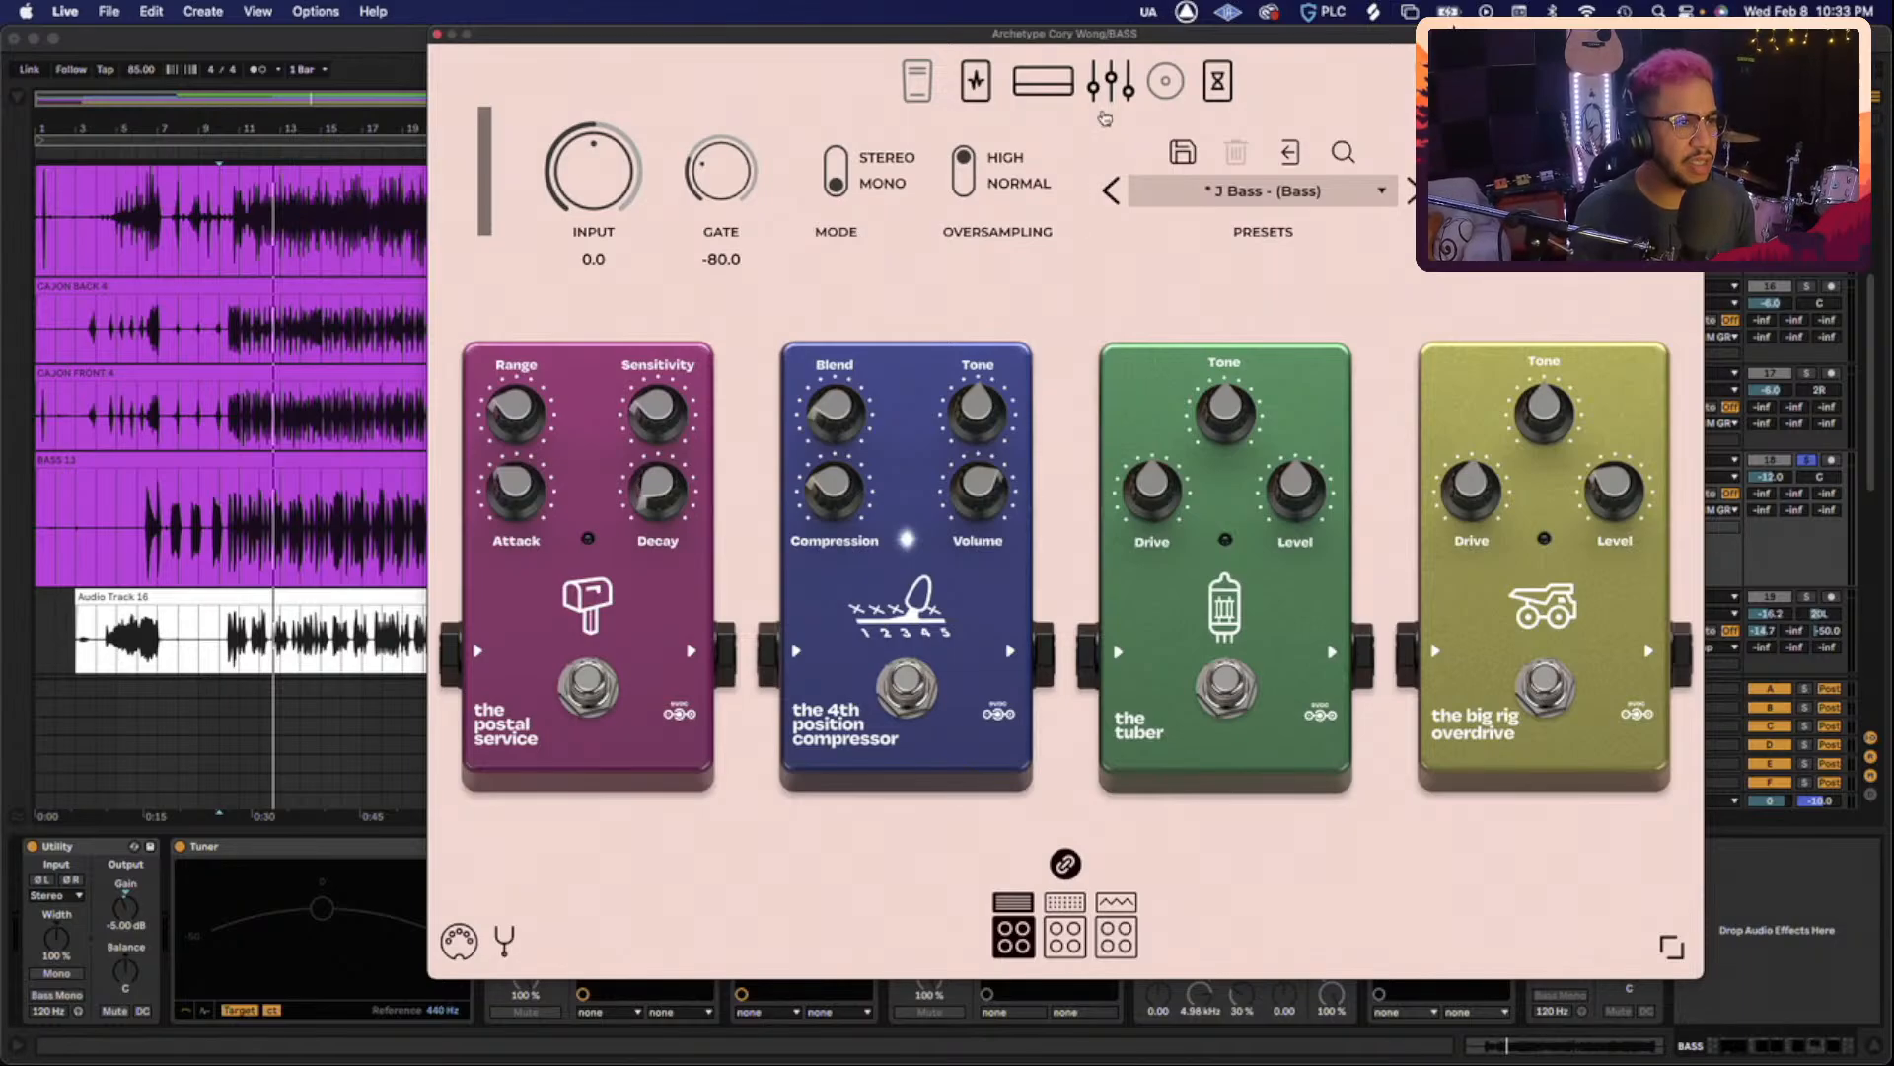
{"action": "left_click", "coordinate": [1109, 93]}
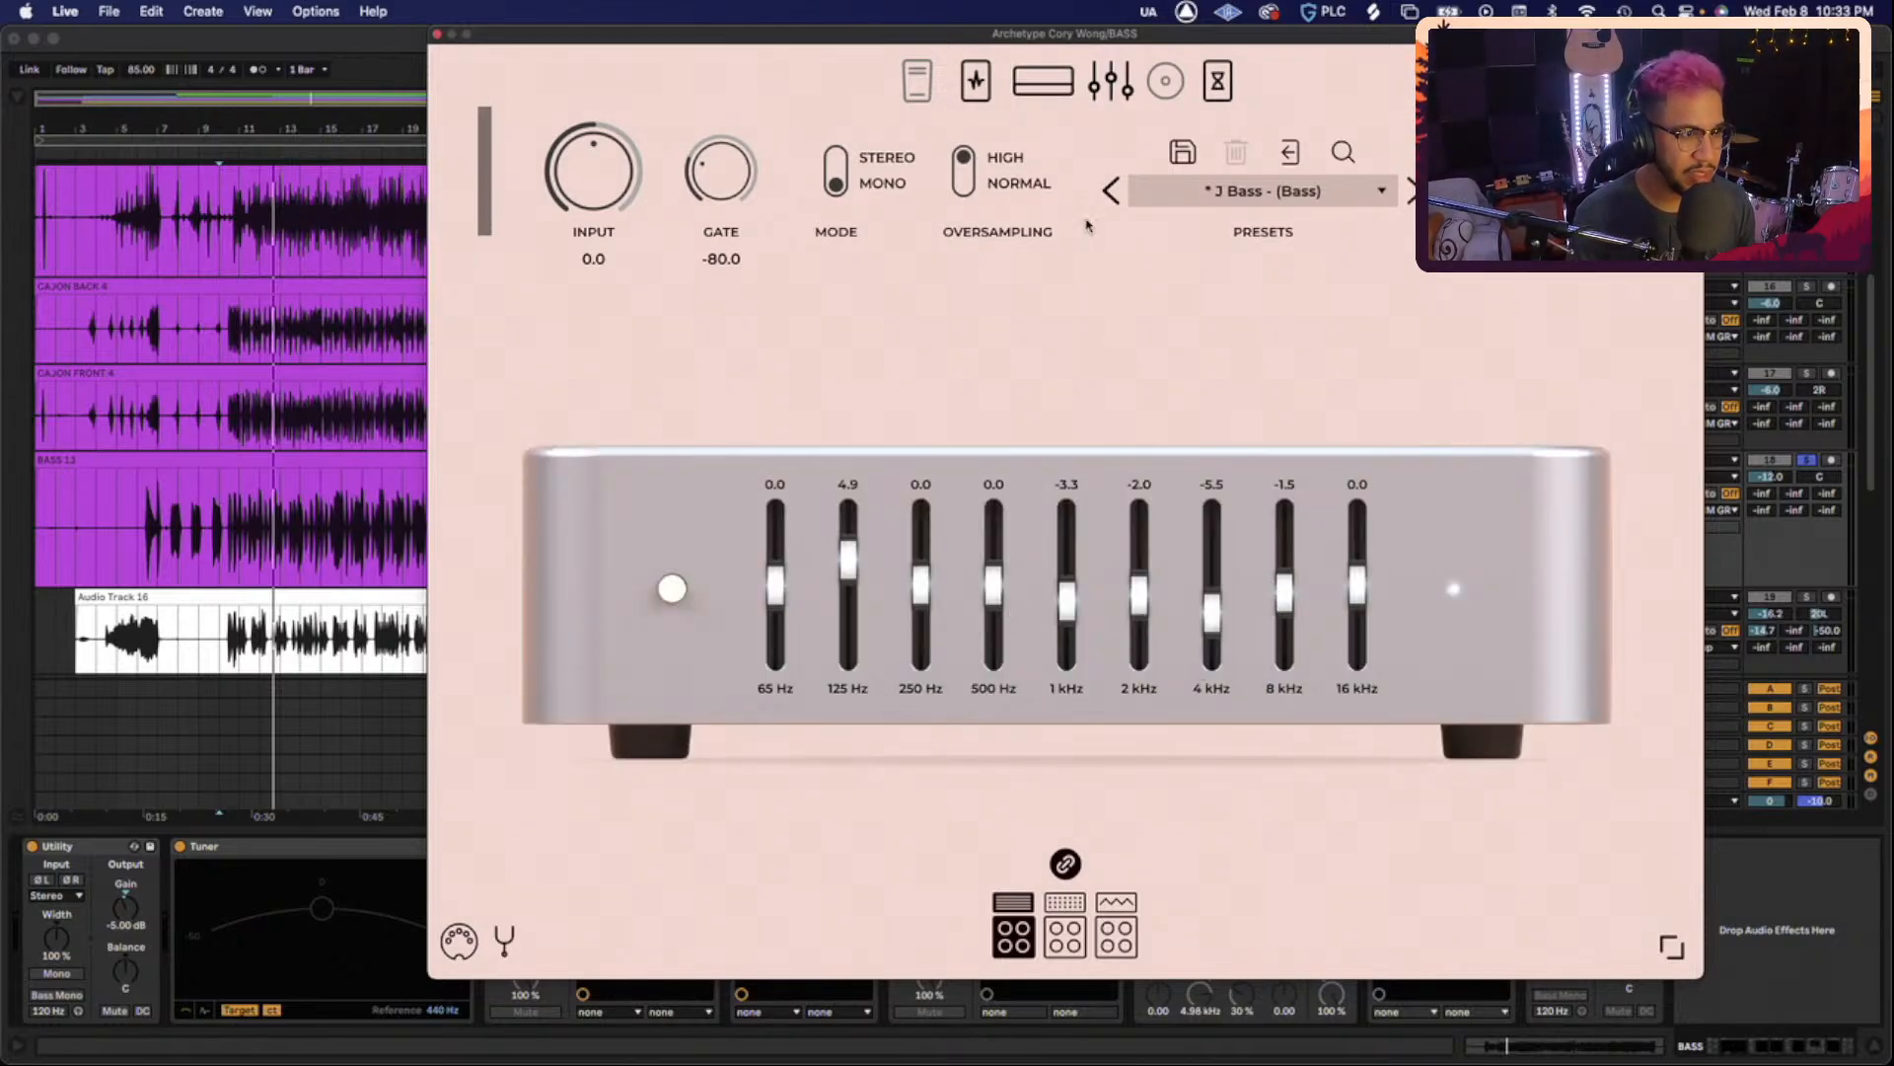
{"action": "left_click", "coordinate": [1040, 87]}
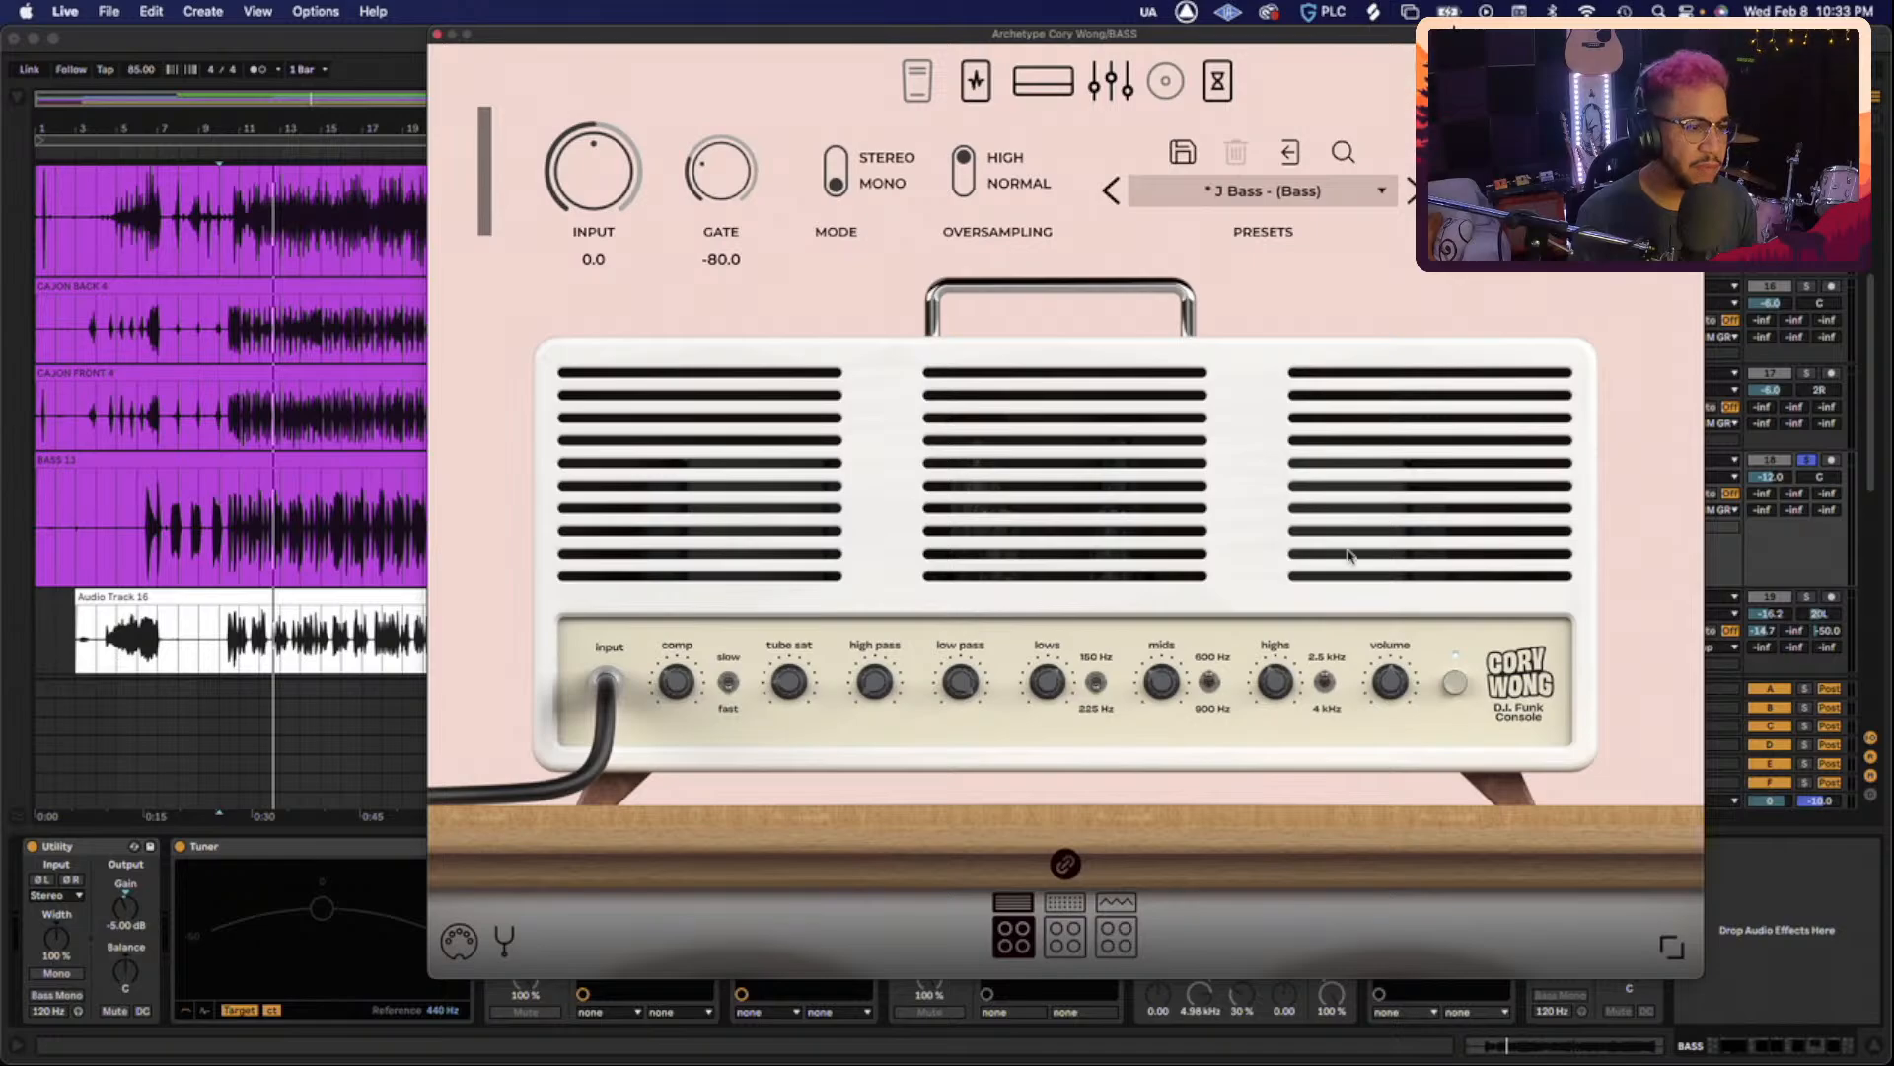
{"action": "left_click", "coordinate": [1220, 99]}
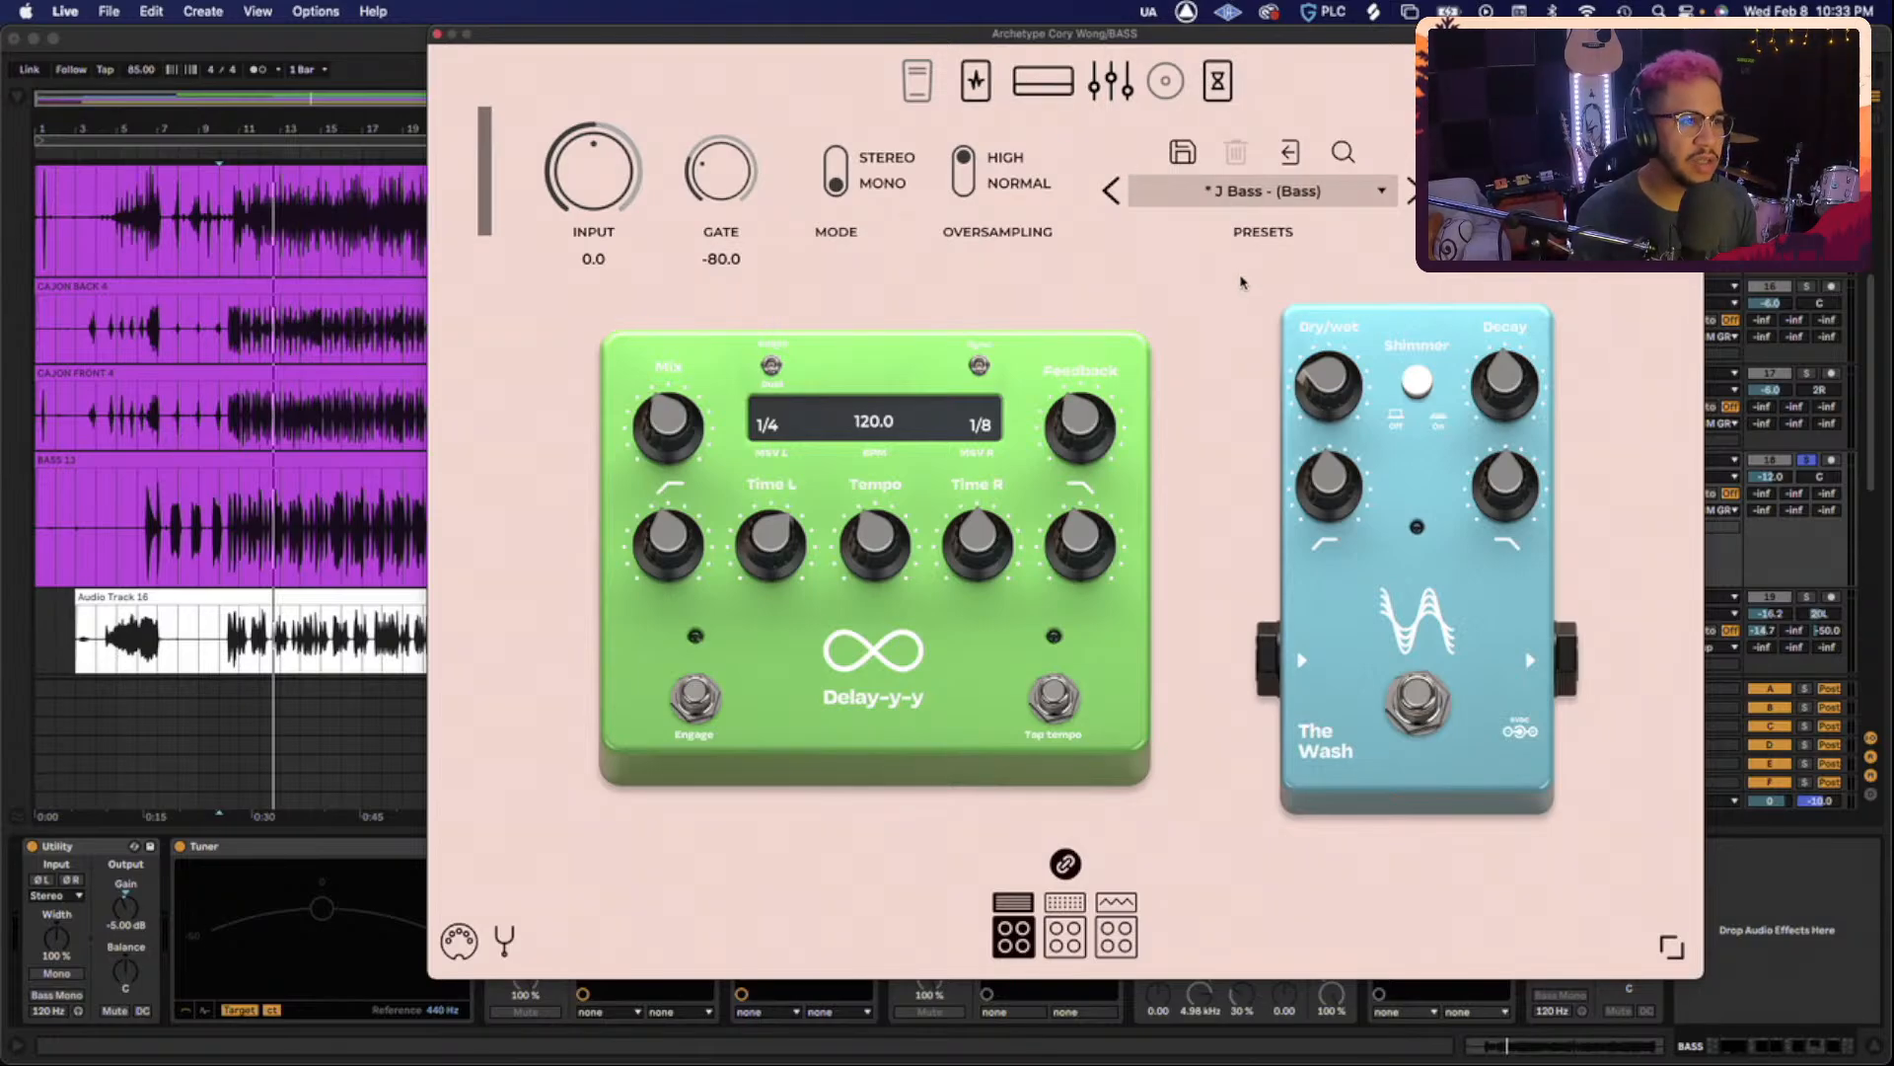
{"action": "left_click", "coordinate": [437, 34]}
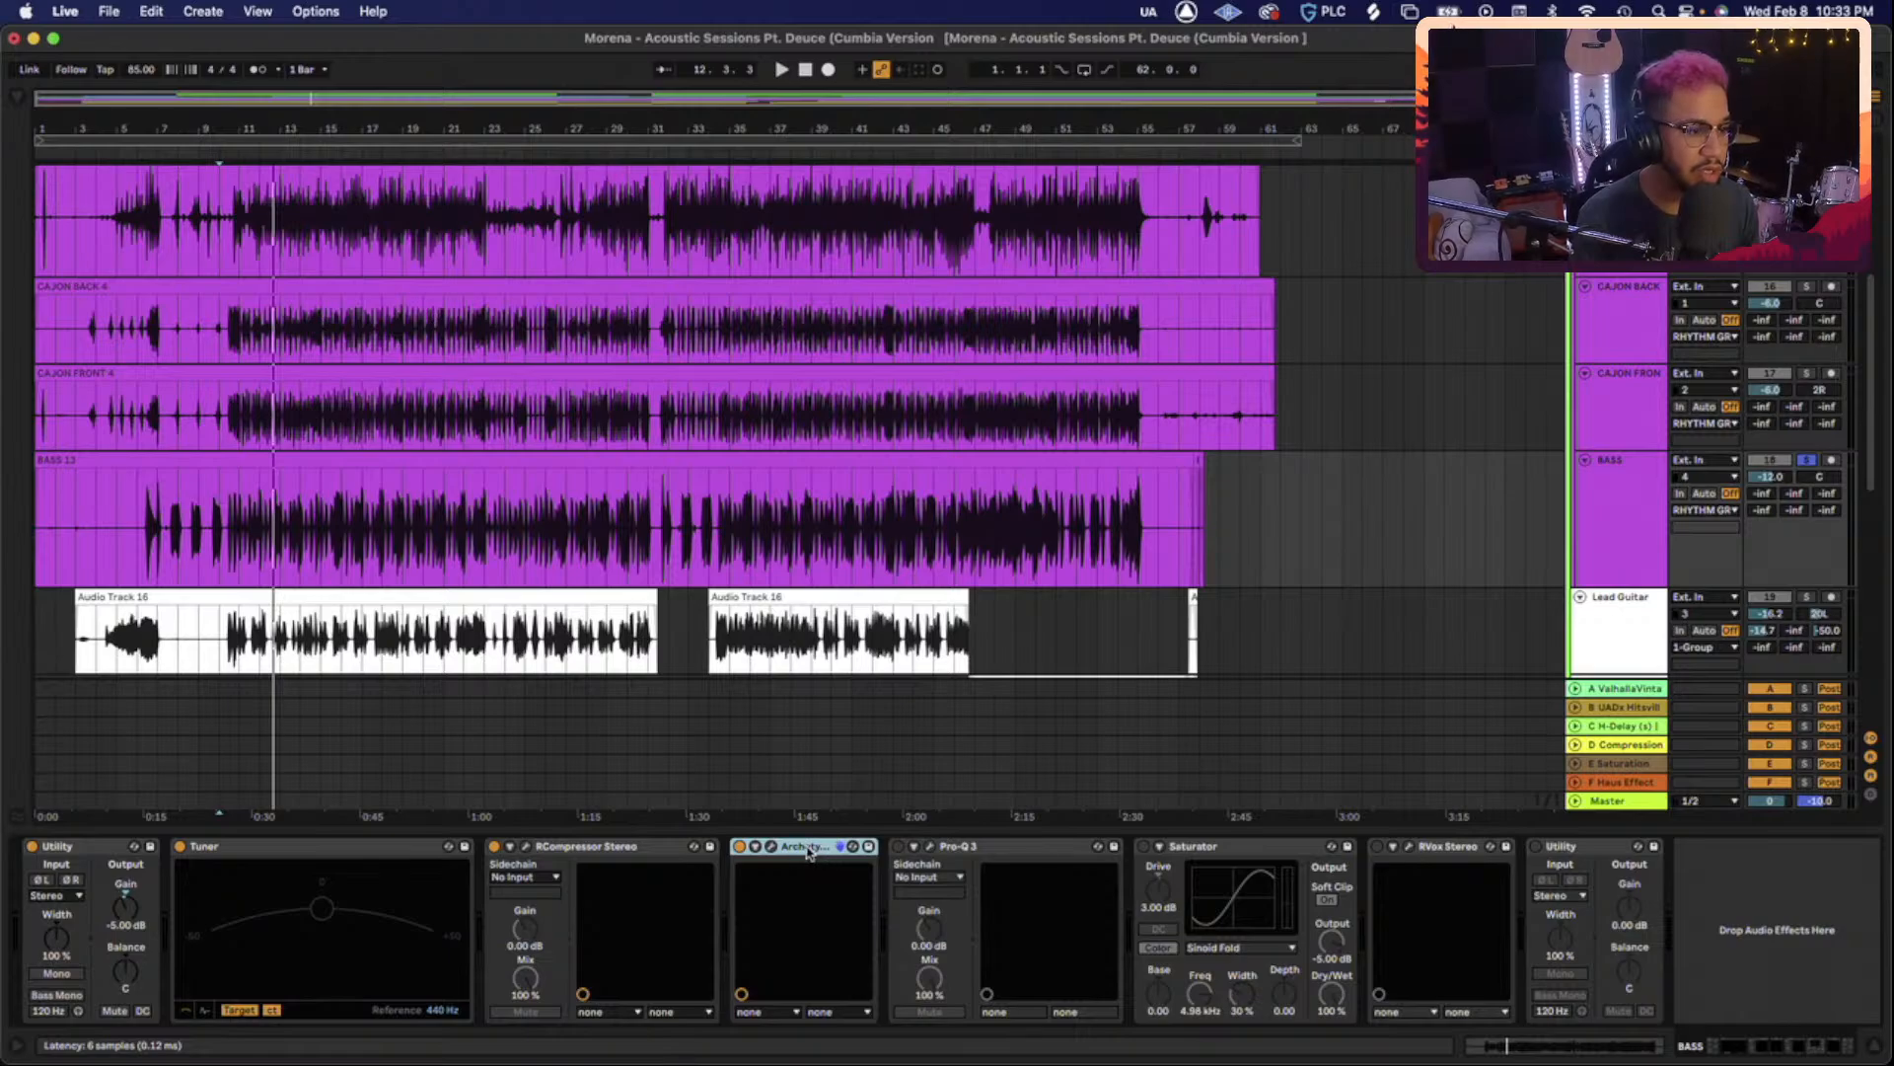
Compare the BASS track from bar 10 with Archetype Cory Wong bypassed and turned back on.
{"action": "left_click", "coordinate": [741, 846]}
{"action": "key", "text": "space"}
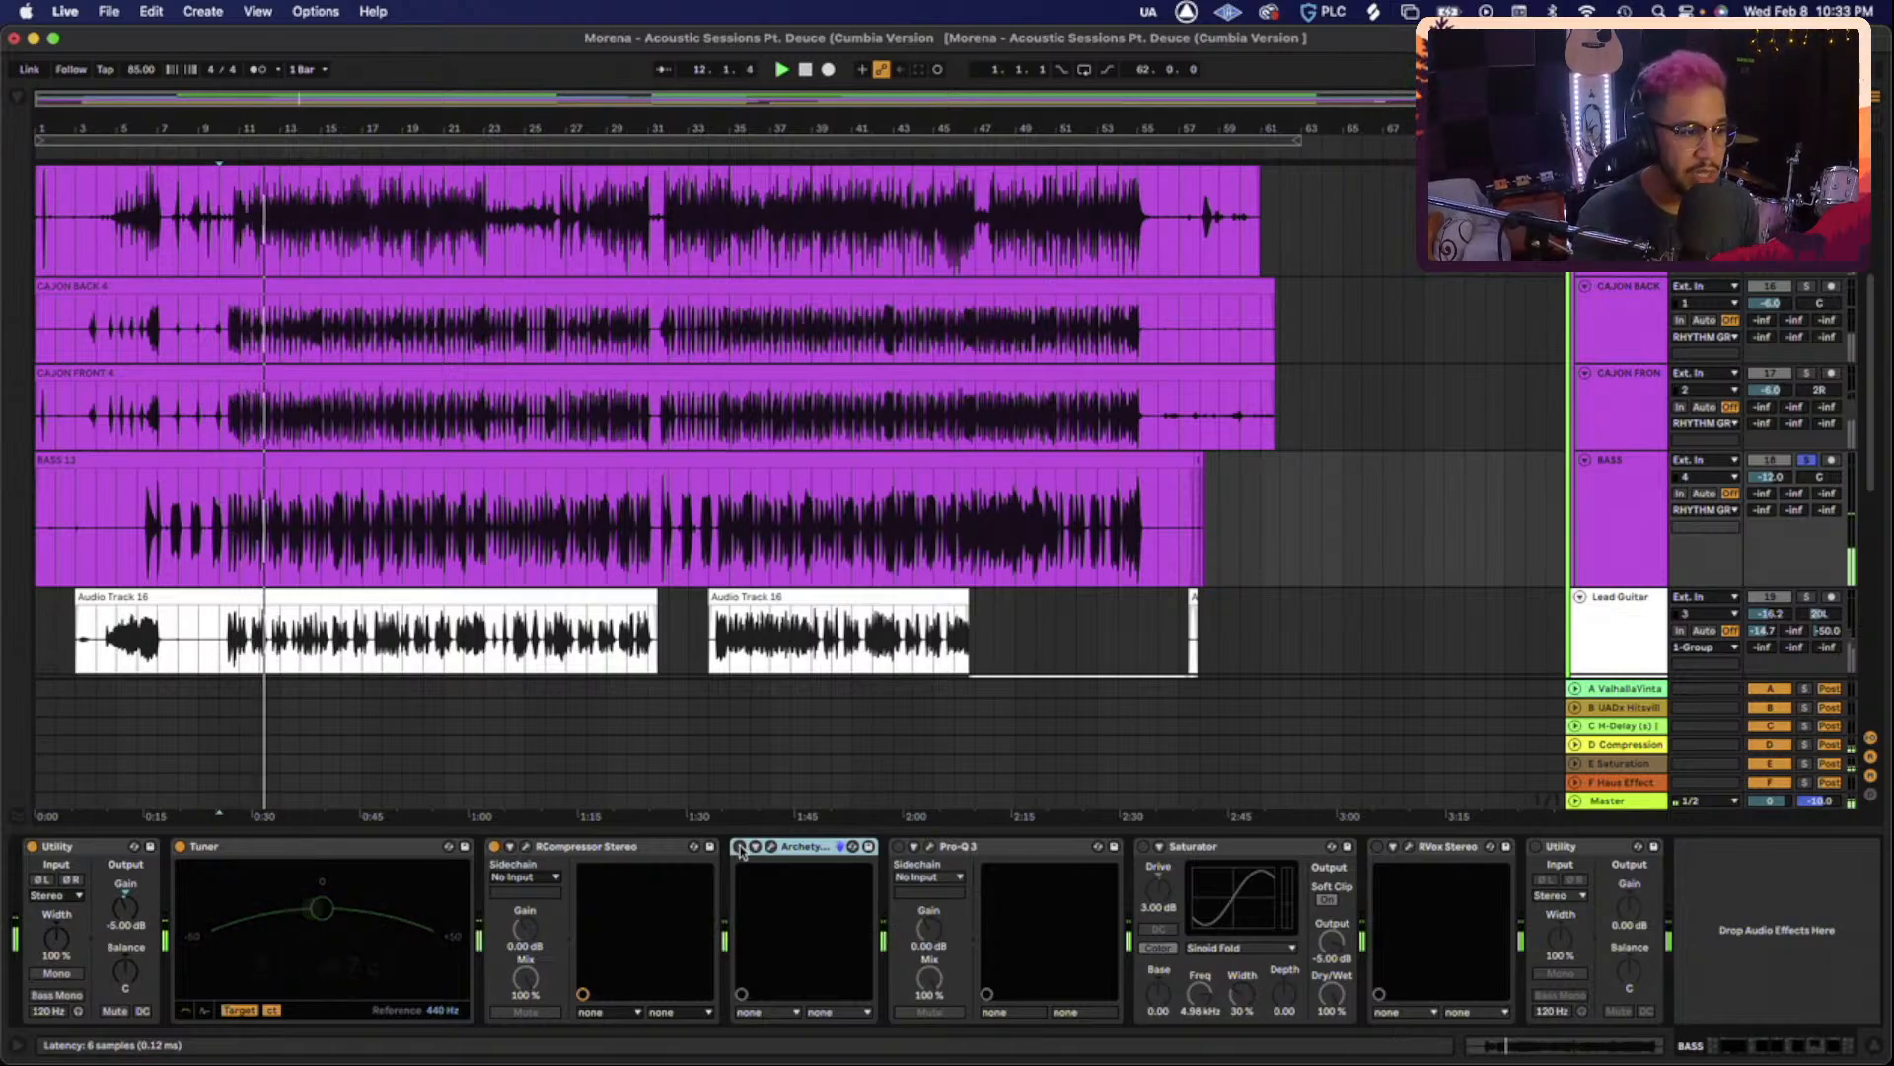
{"action": "left_click", "coordinate": [740, 847]}
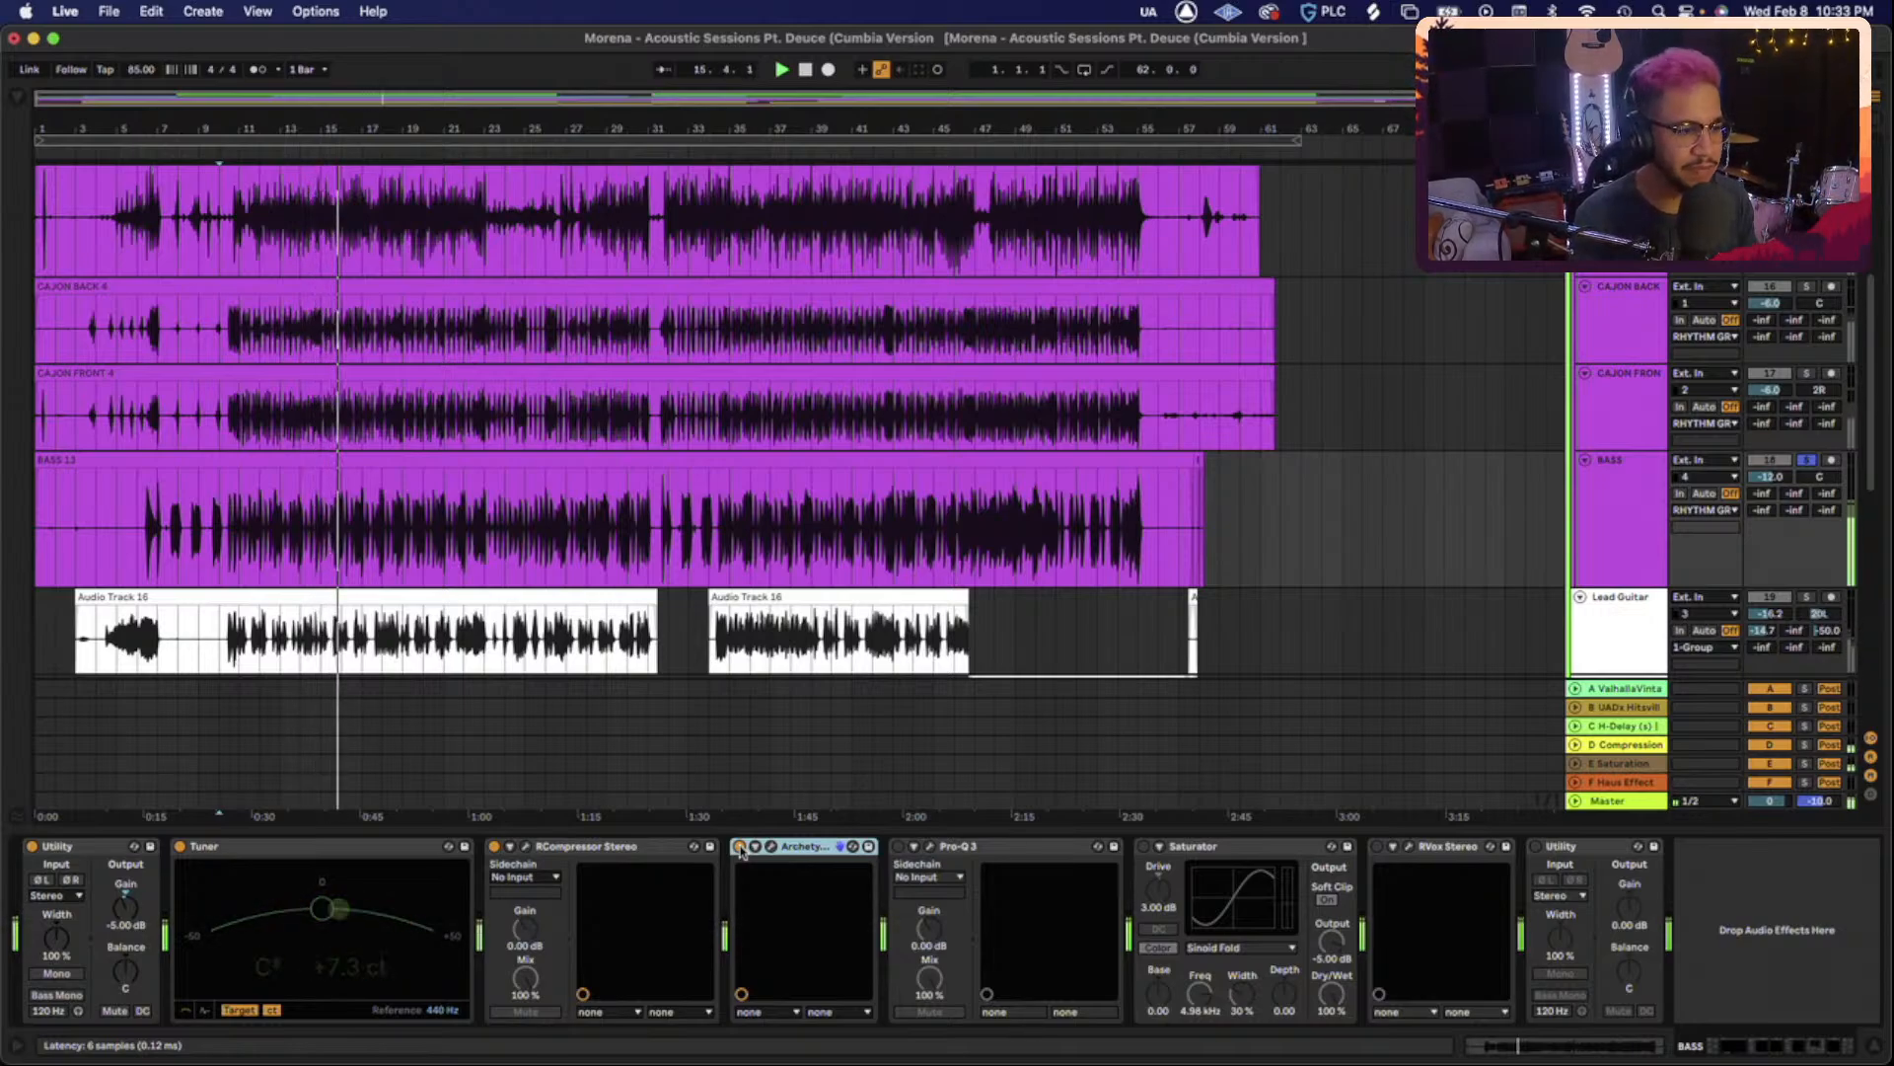
Turn on Pro-Q 3 on the BASS track, nudge its low-cut band slightly lower in frequency during playback, and close its interface.
{"action": "left_click", "coordinate": [929, 846]}
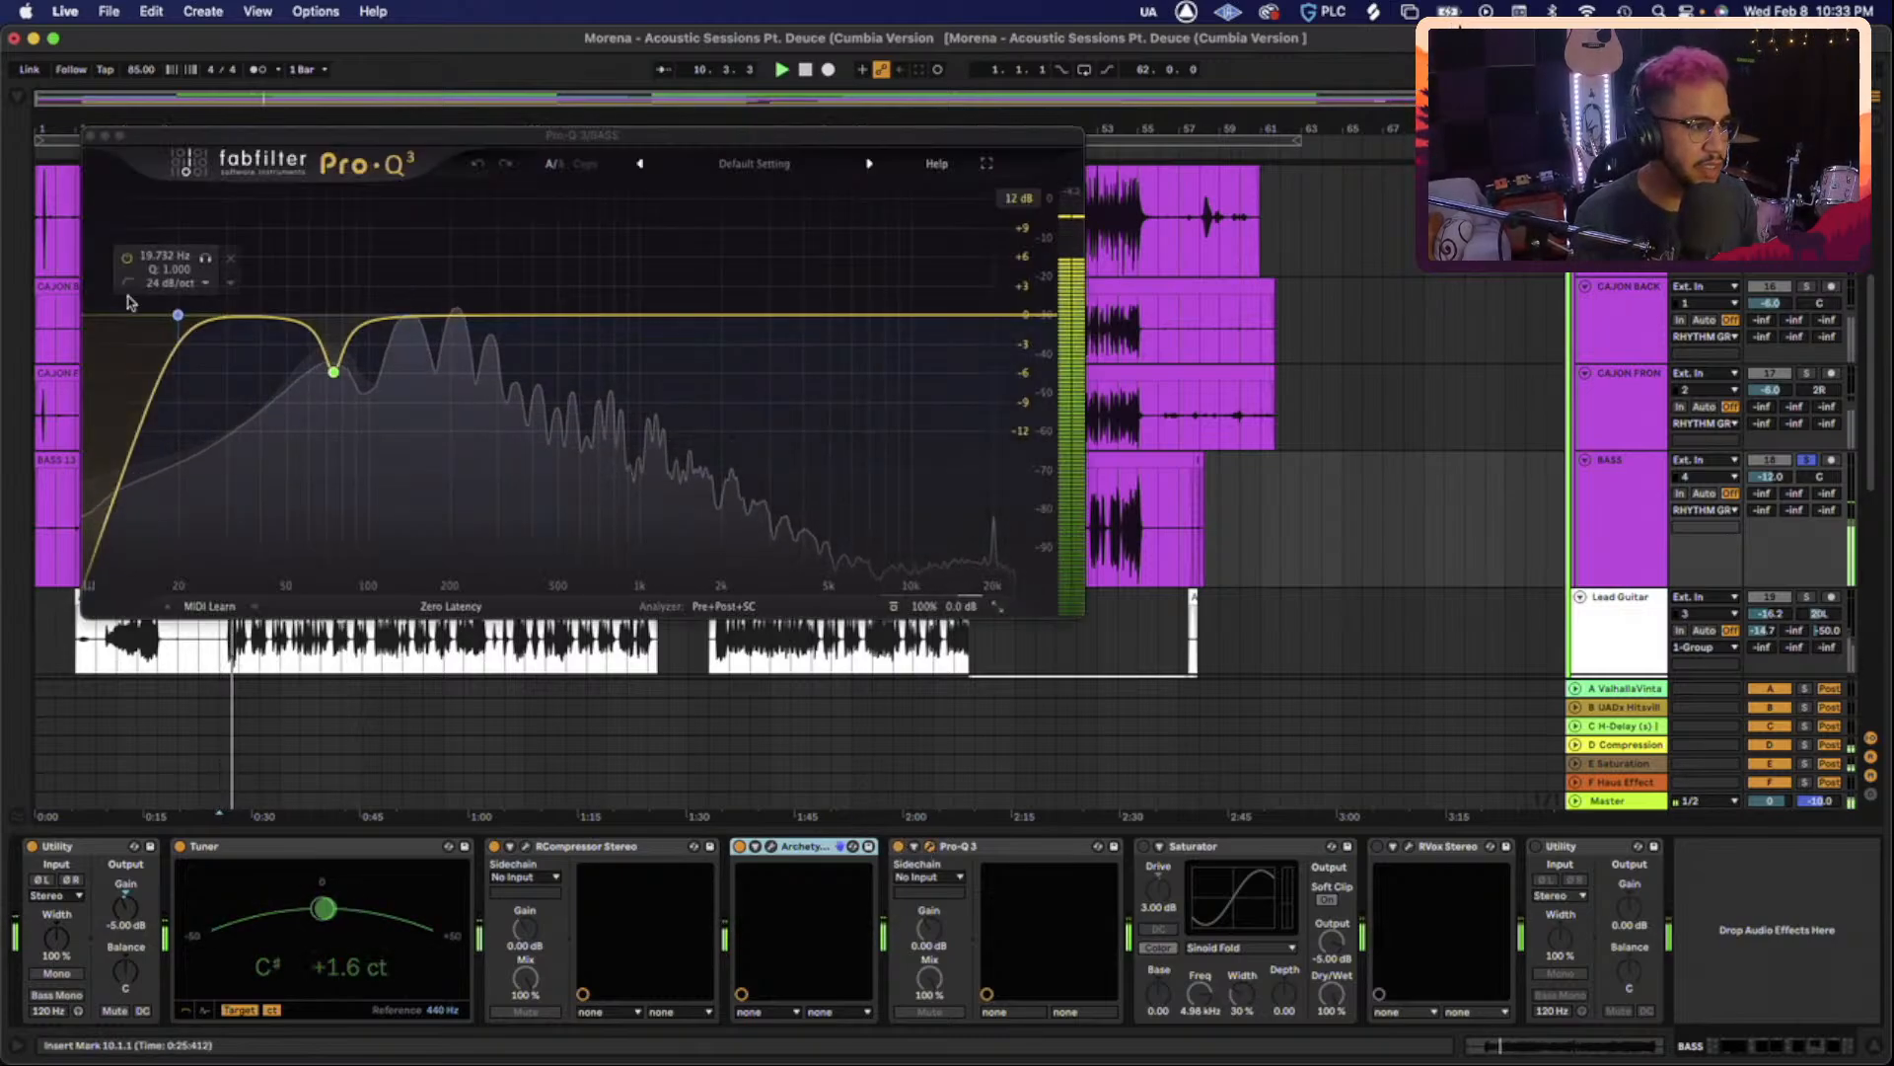
{"action": "left_click", "coordinate": [178, 315]}
{"action": "left_click_drag", "start_coordinate": [179, 315], "coordinate": [175, 316]}
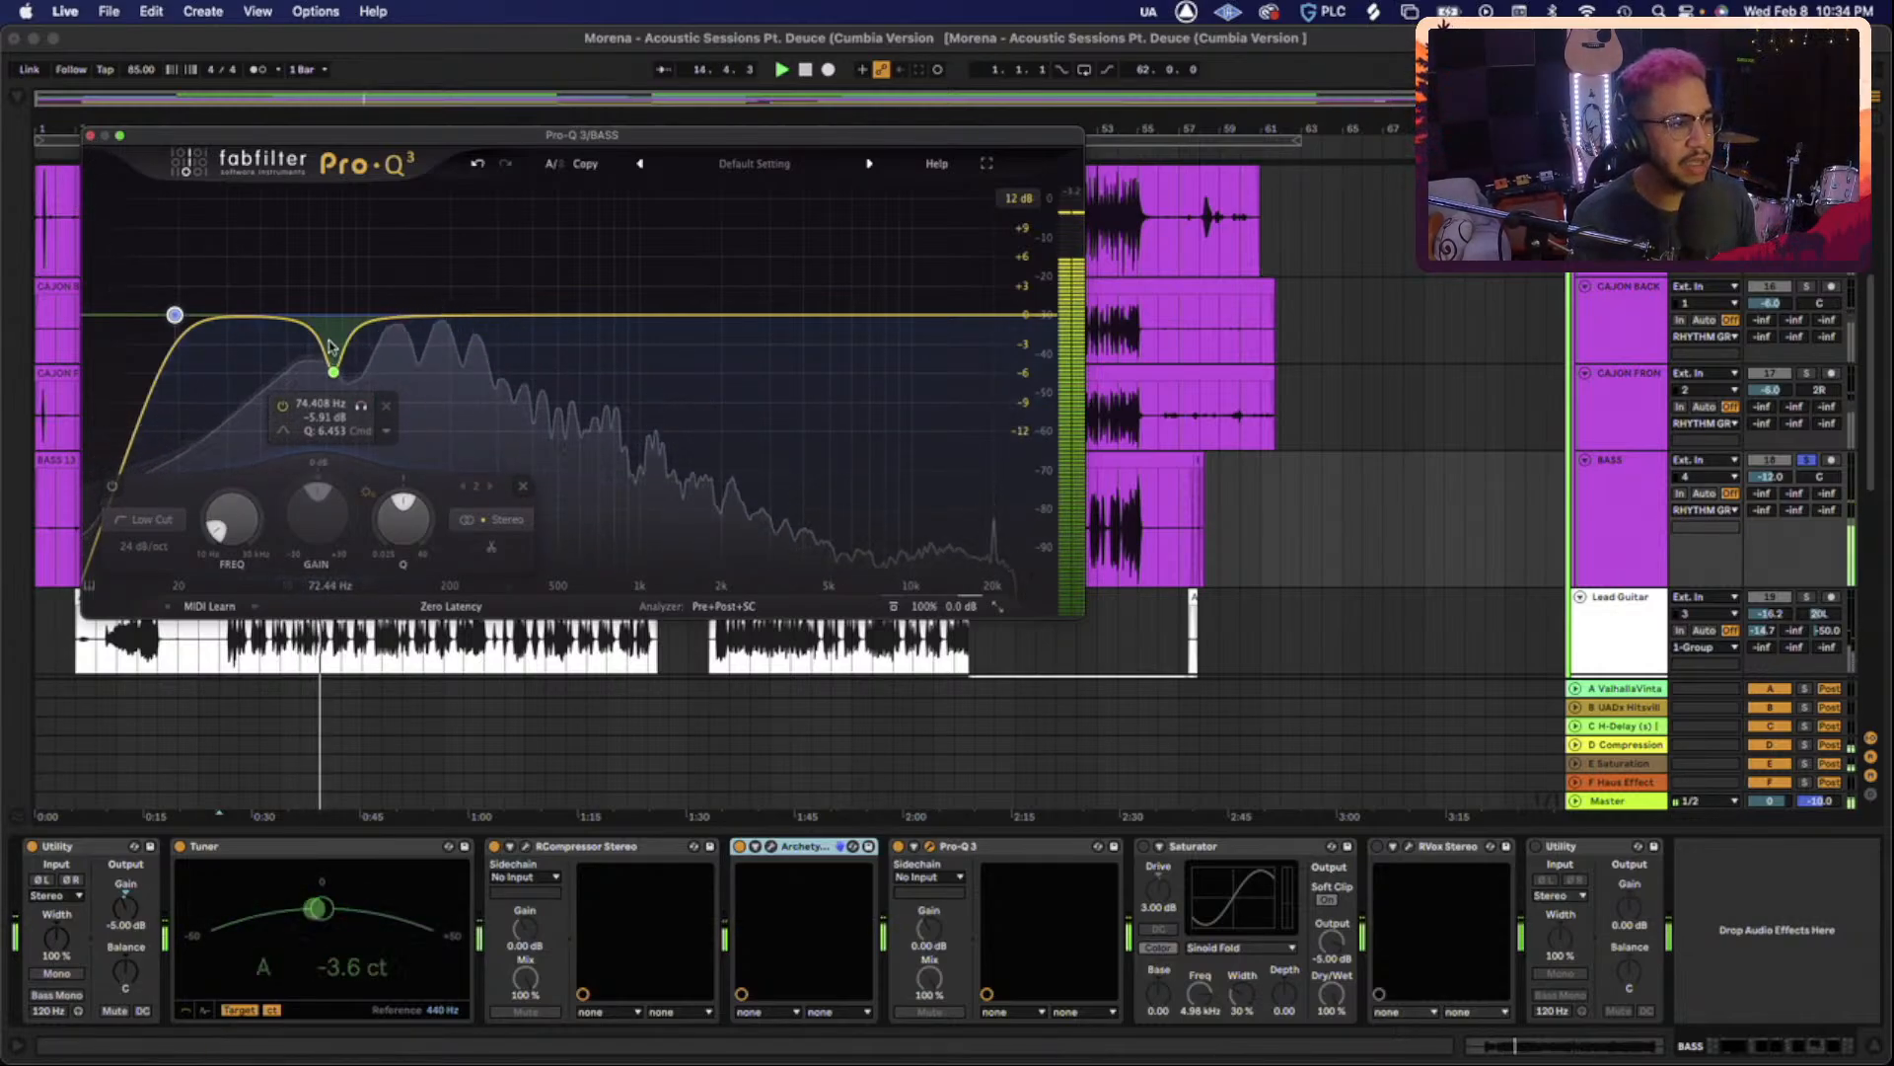
{"action": "left_click", "coordinate": [88, 136]}
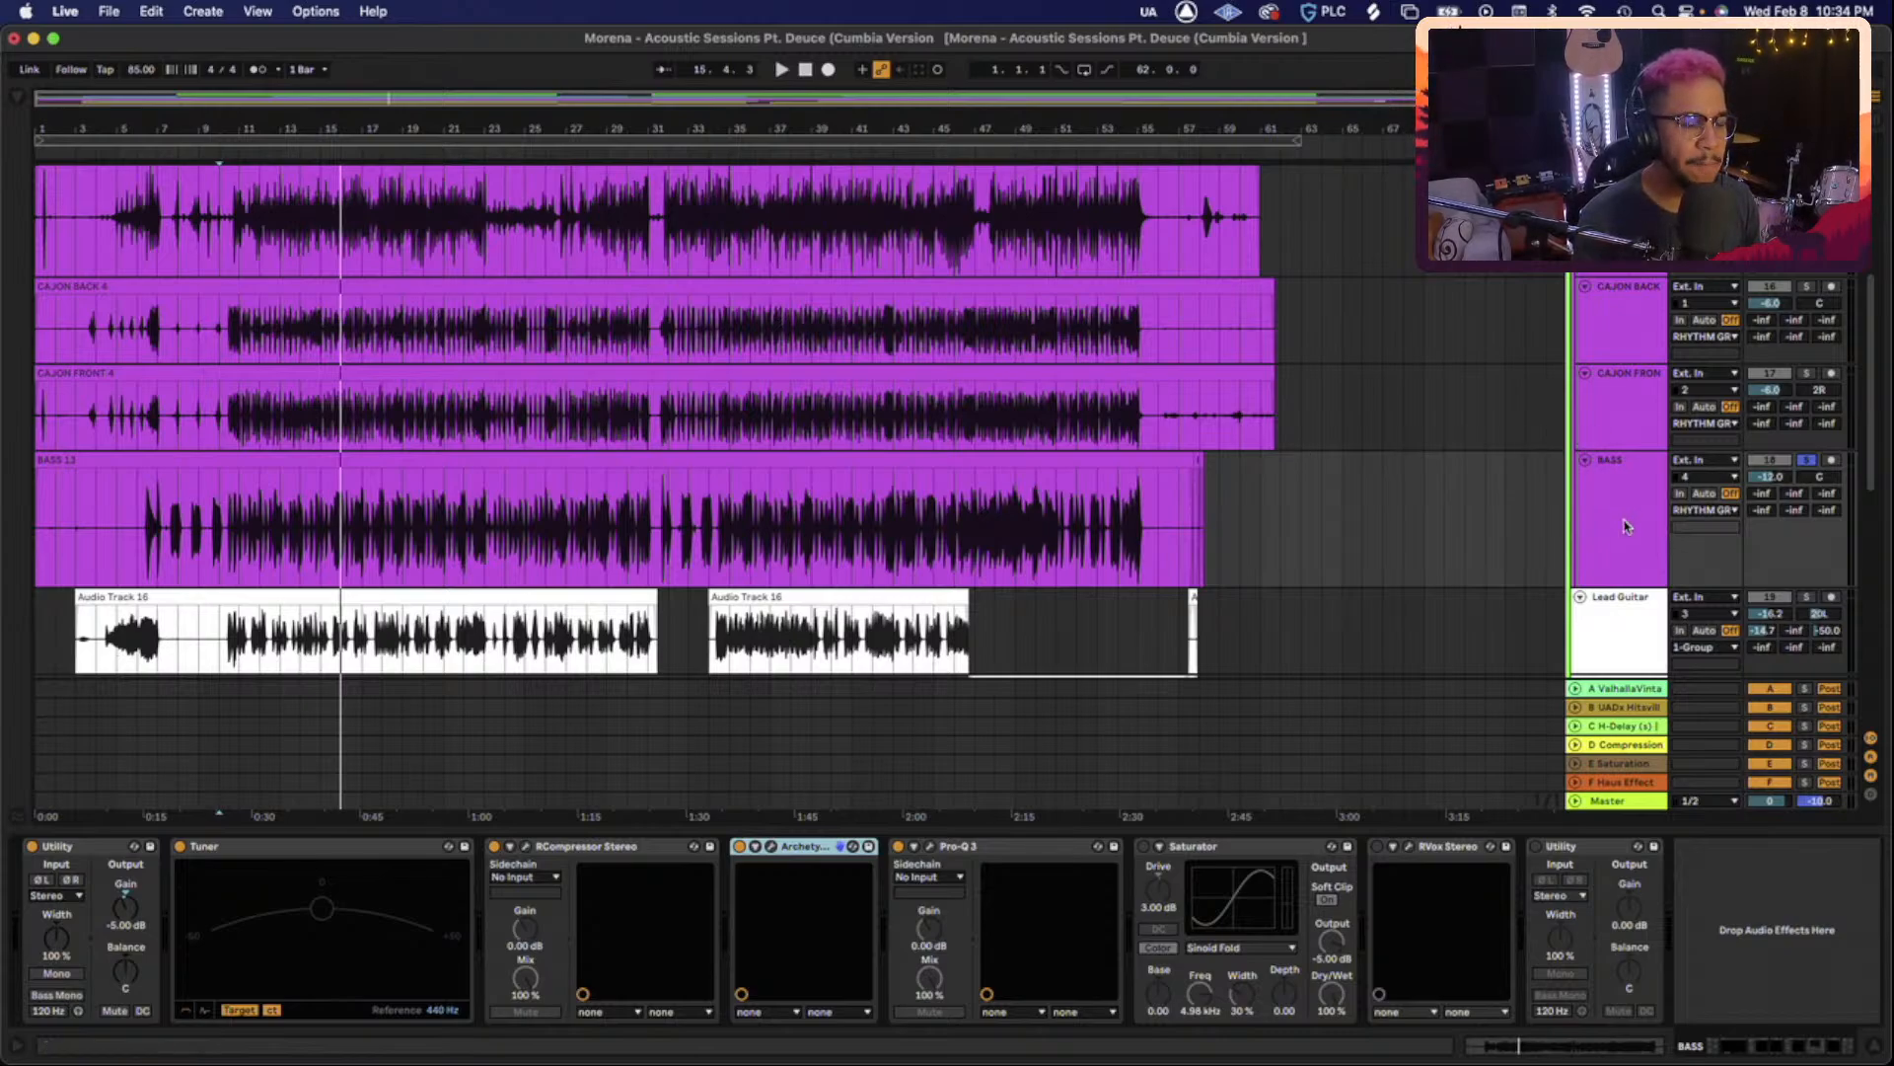
Solo the CAJON BACK track together with the already soloed BASS track.
{"action": "scroll", "coordinate": [1626, 526], "scroll_direction": "up", "scroll_amount": 3}
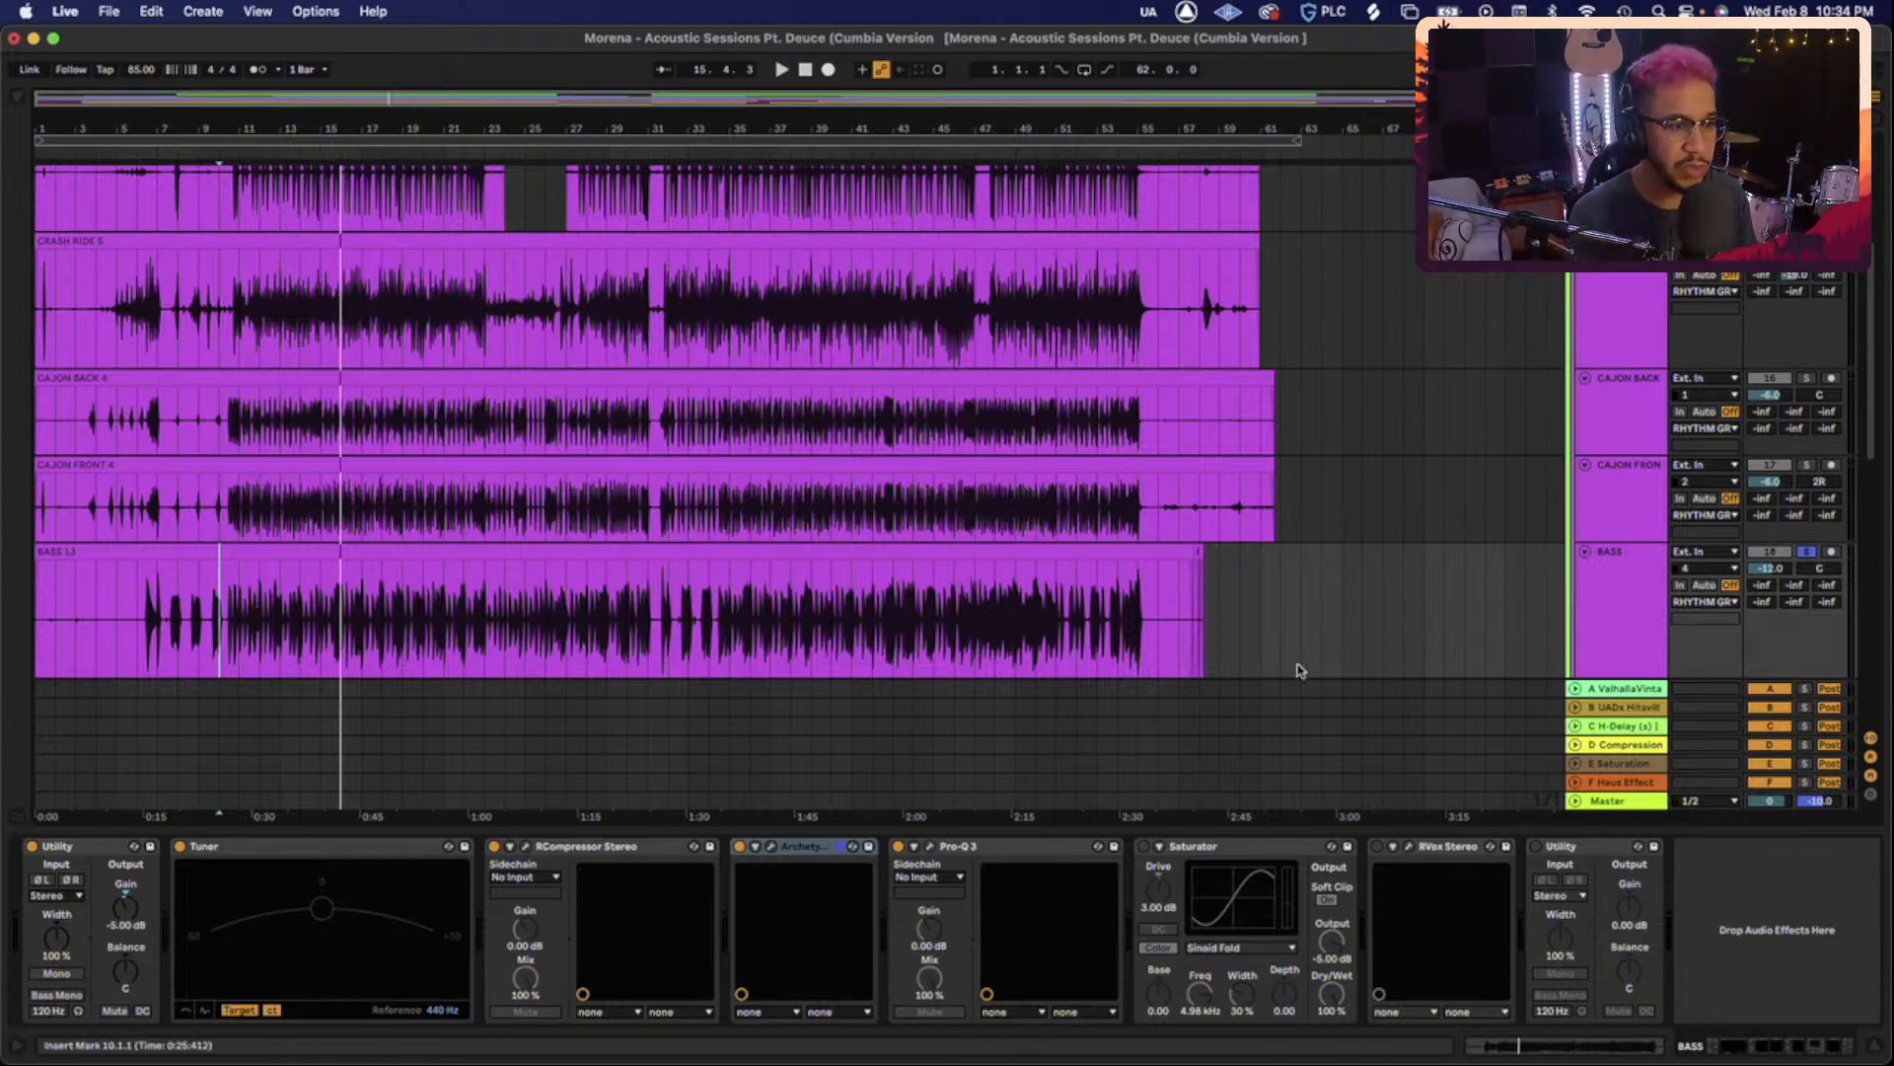
{"action": "left_click", "coordinate": [1626, 548]}
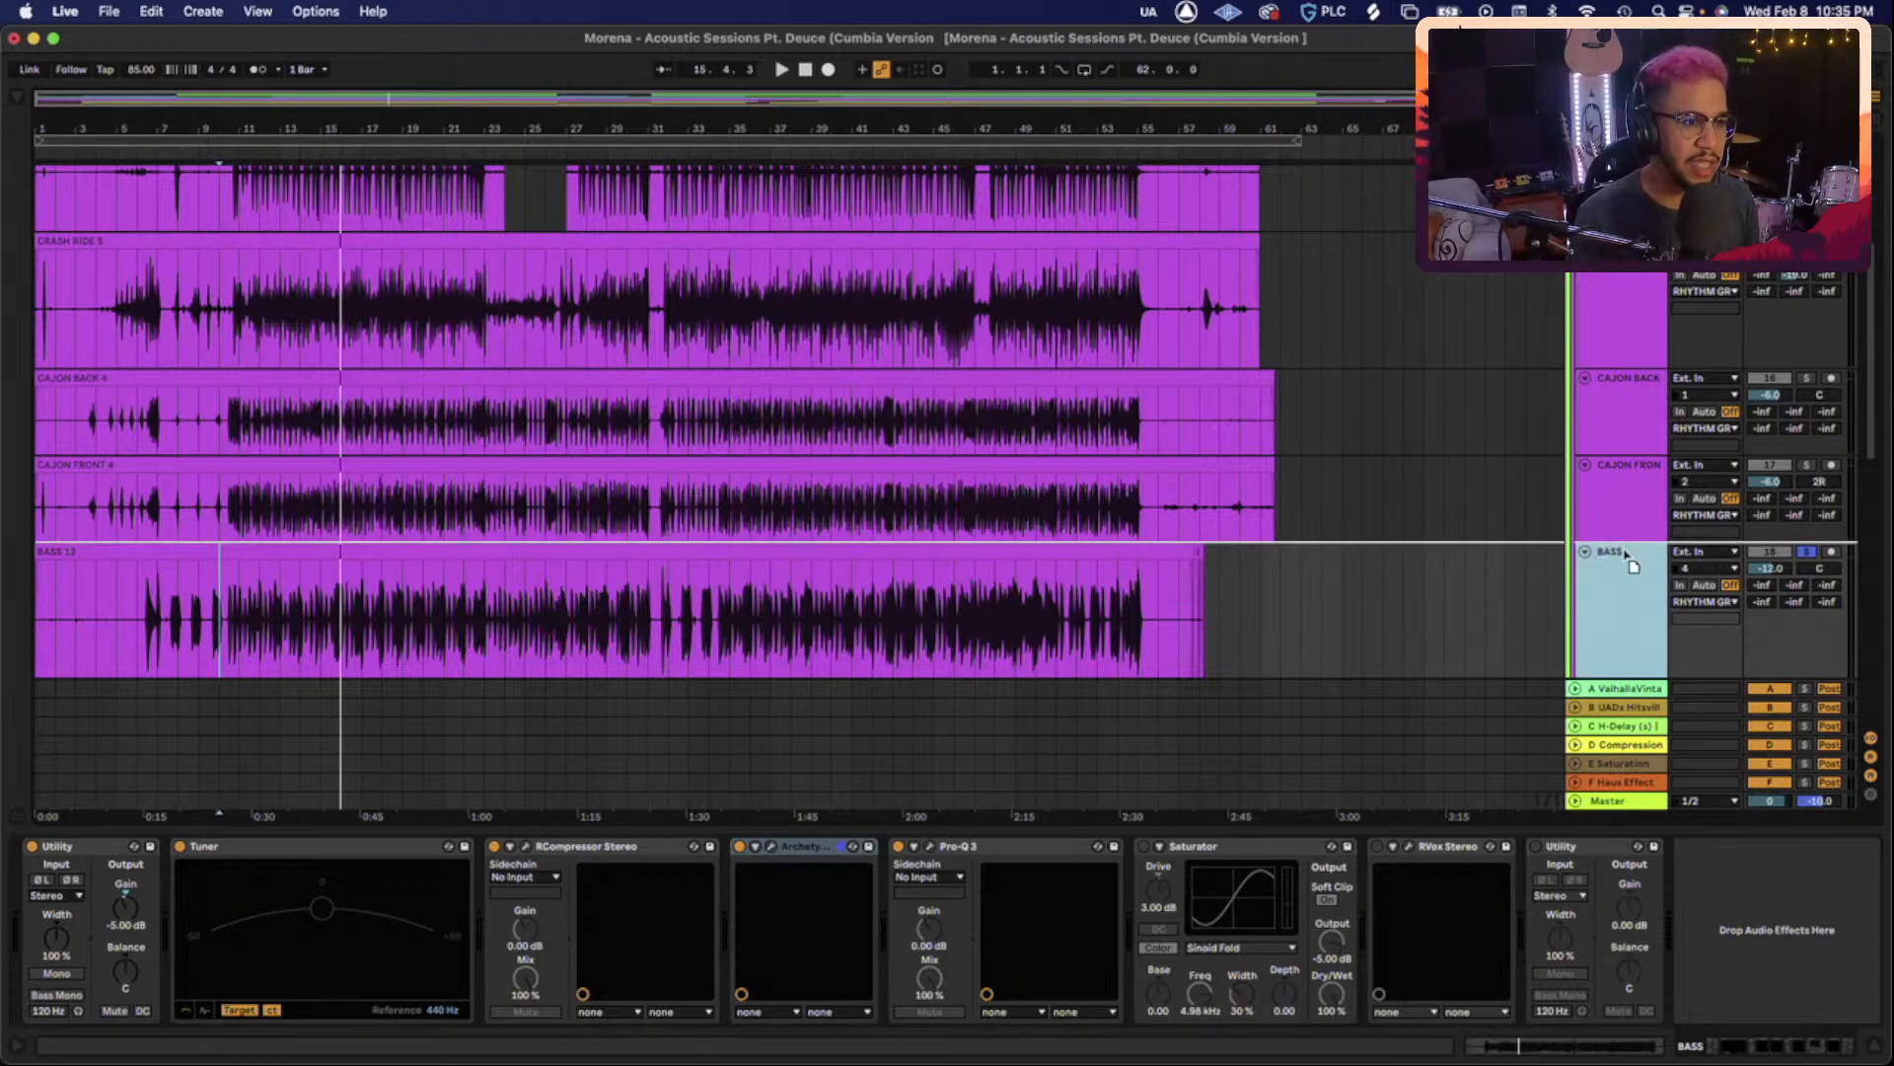
{"action": "left_click", "coordinate": [1633, 419]}
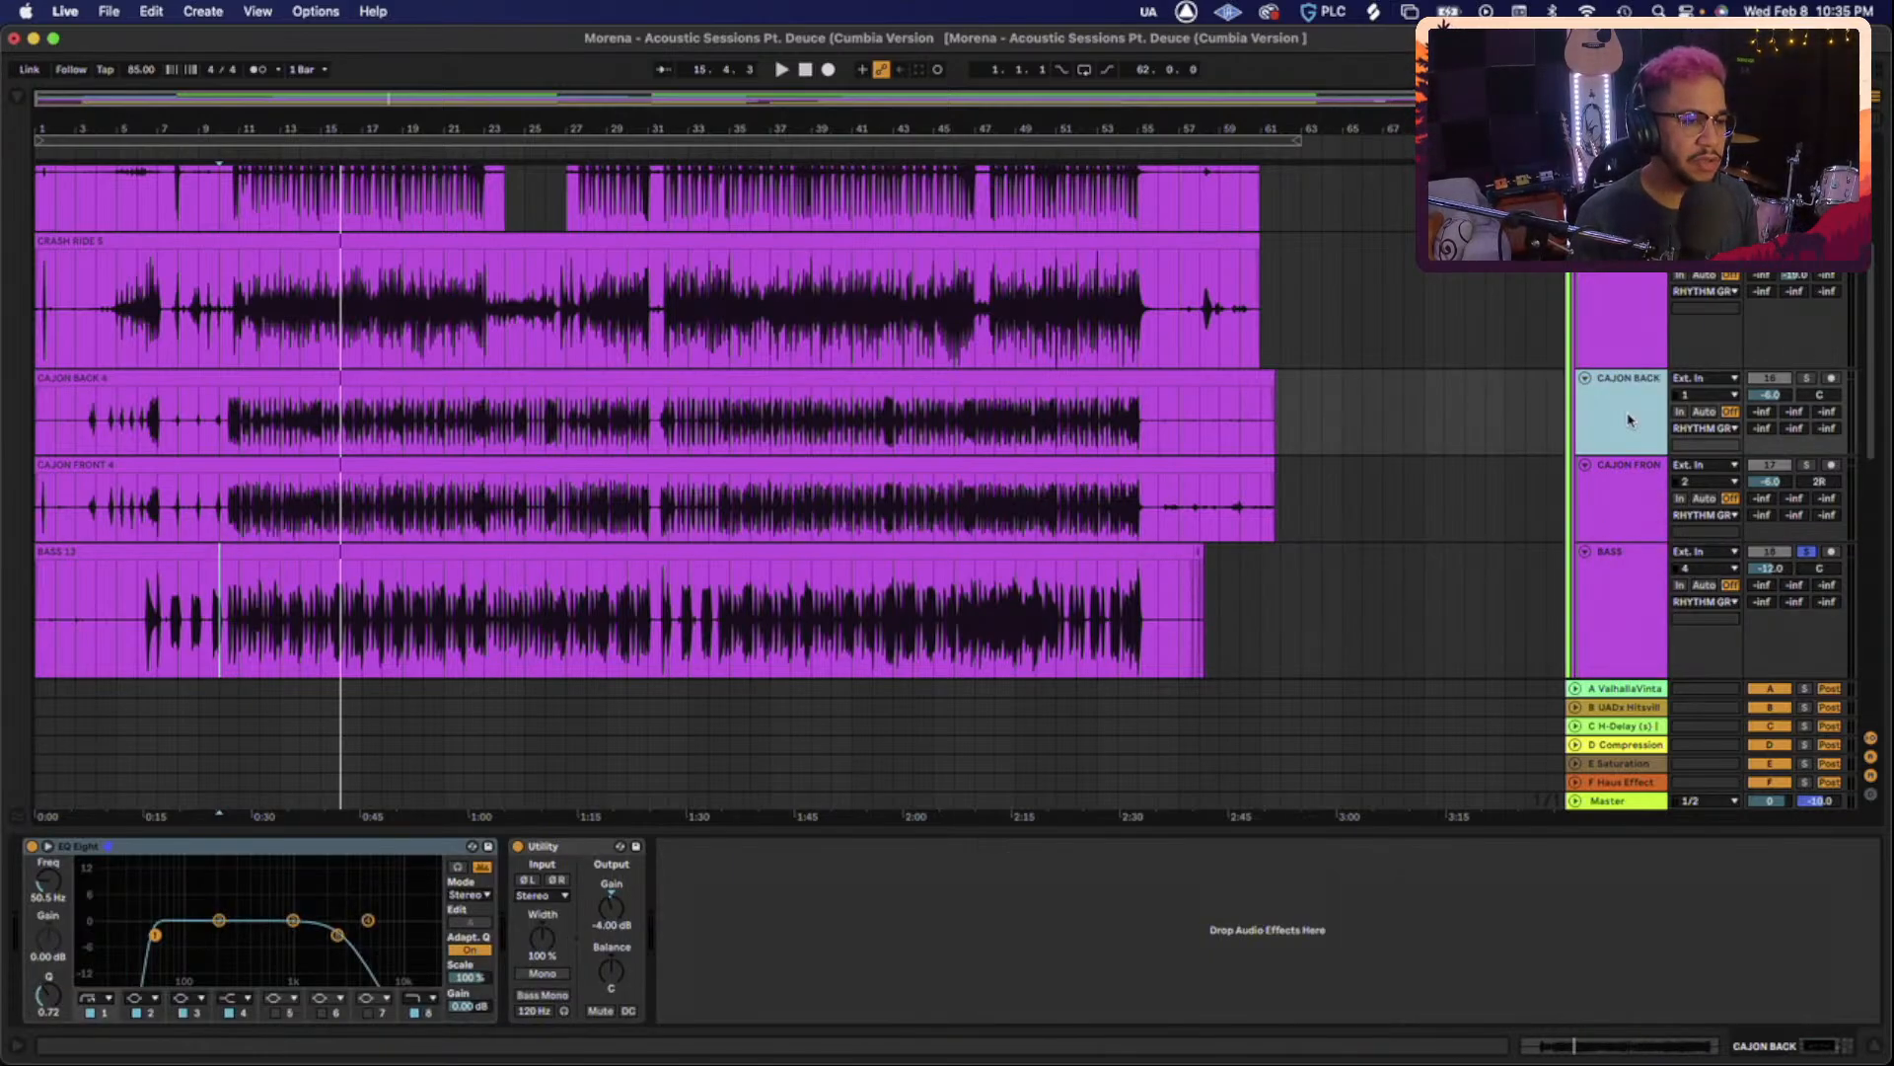
{"action": "left_click", "coordinate": [1807, 378], "text": "super"}
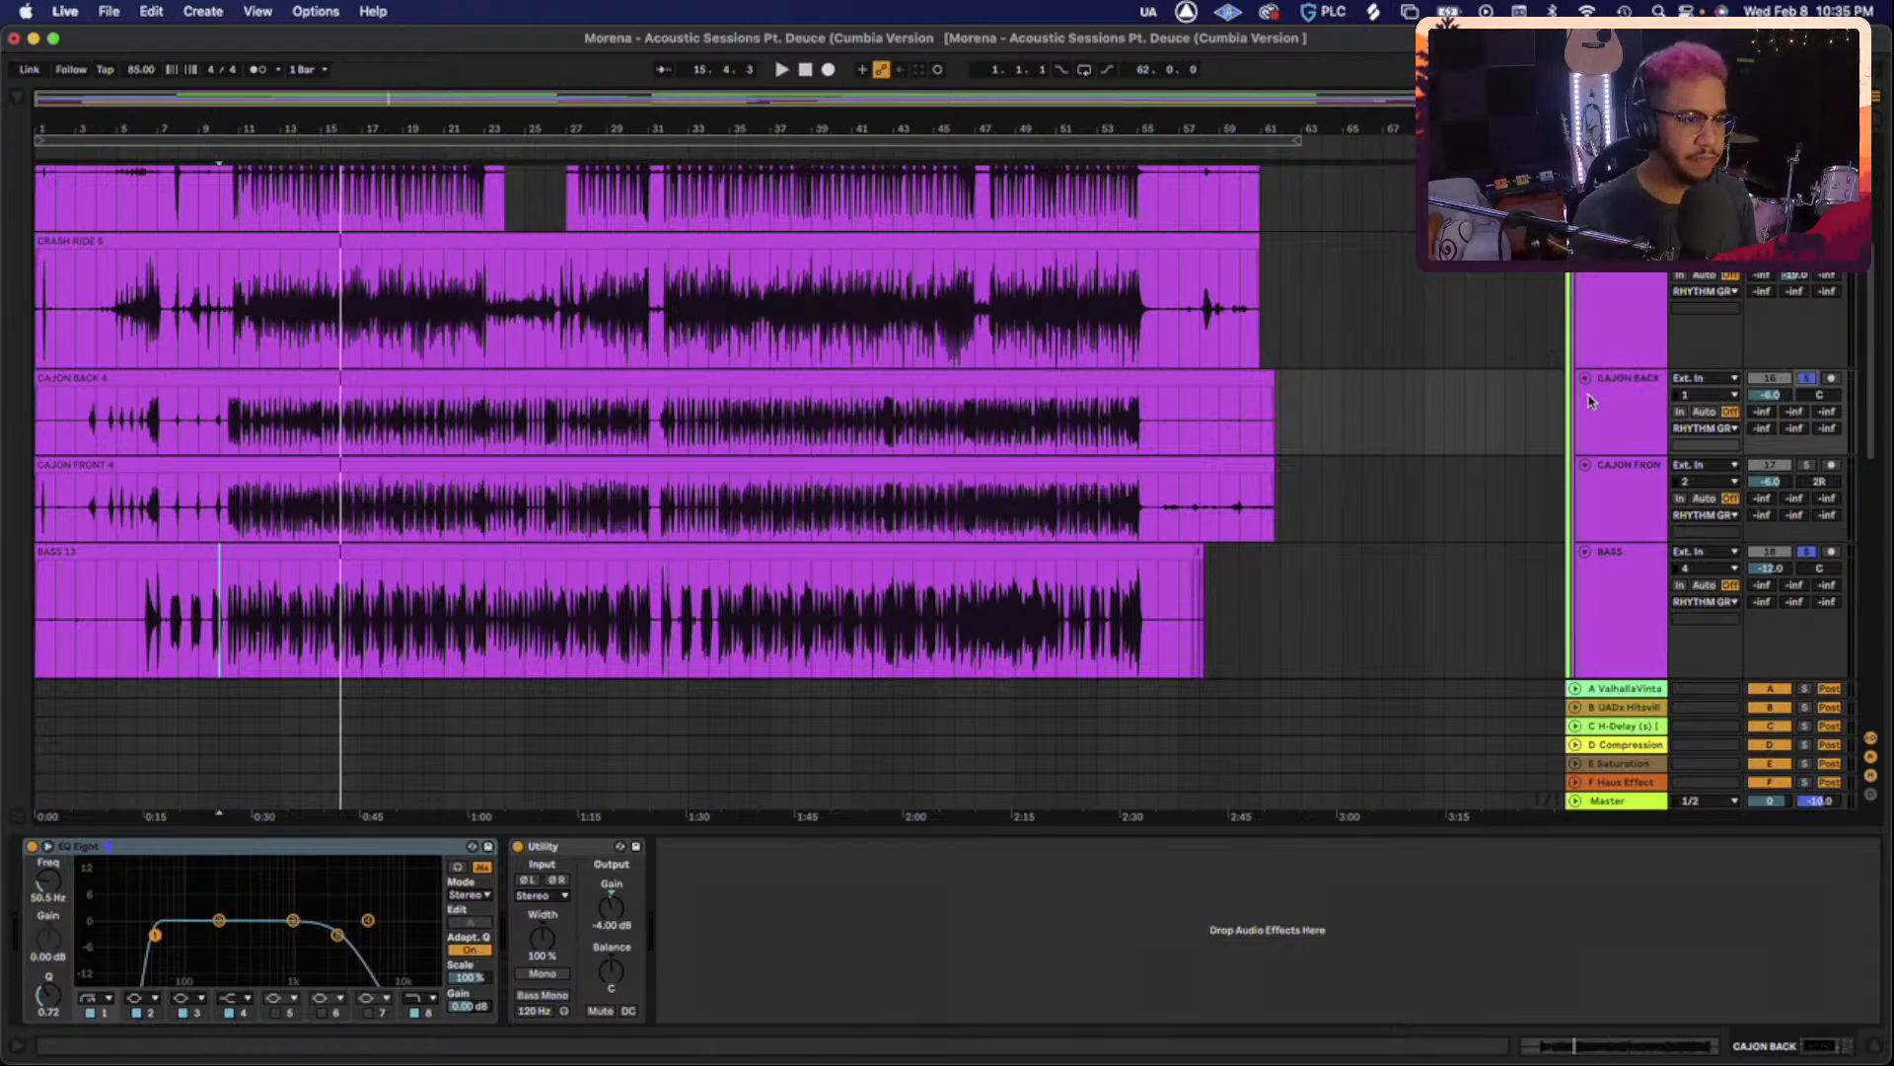
Compare the EQ Eight and Utility settings of the CAJON BACK and CAJON FRONT tracks.
{"action": "left_click", "coordinate": [1613, 405]}
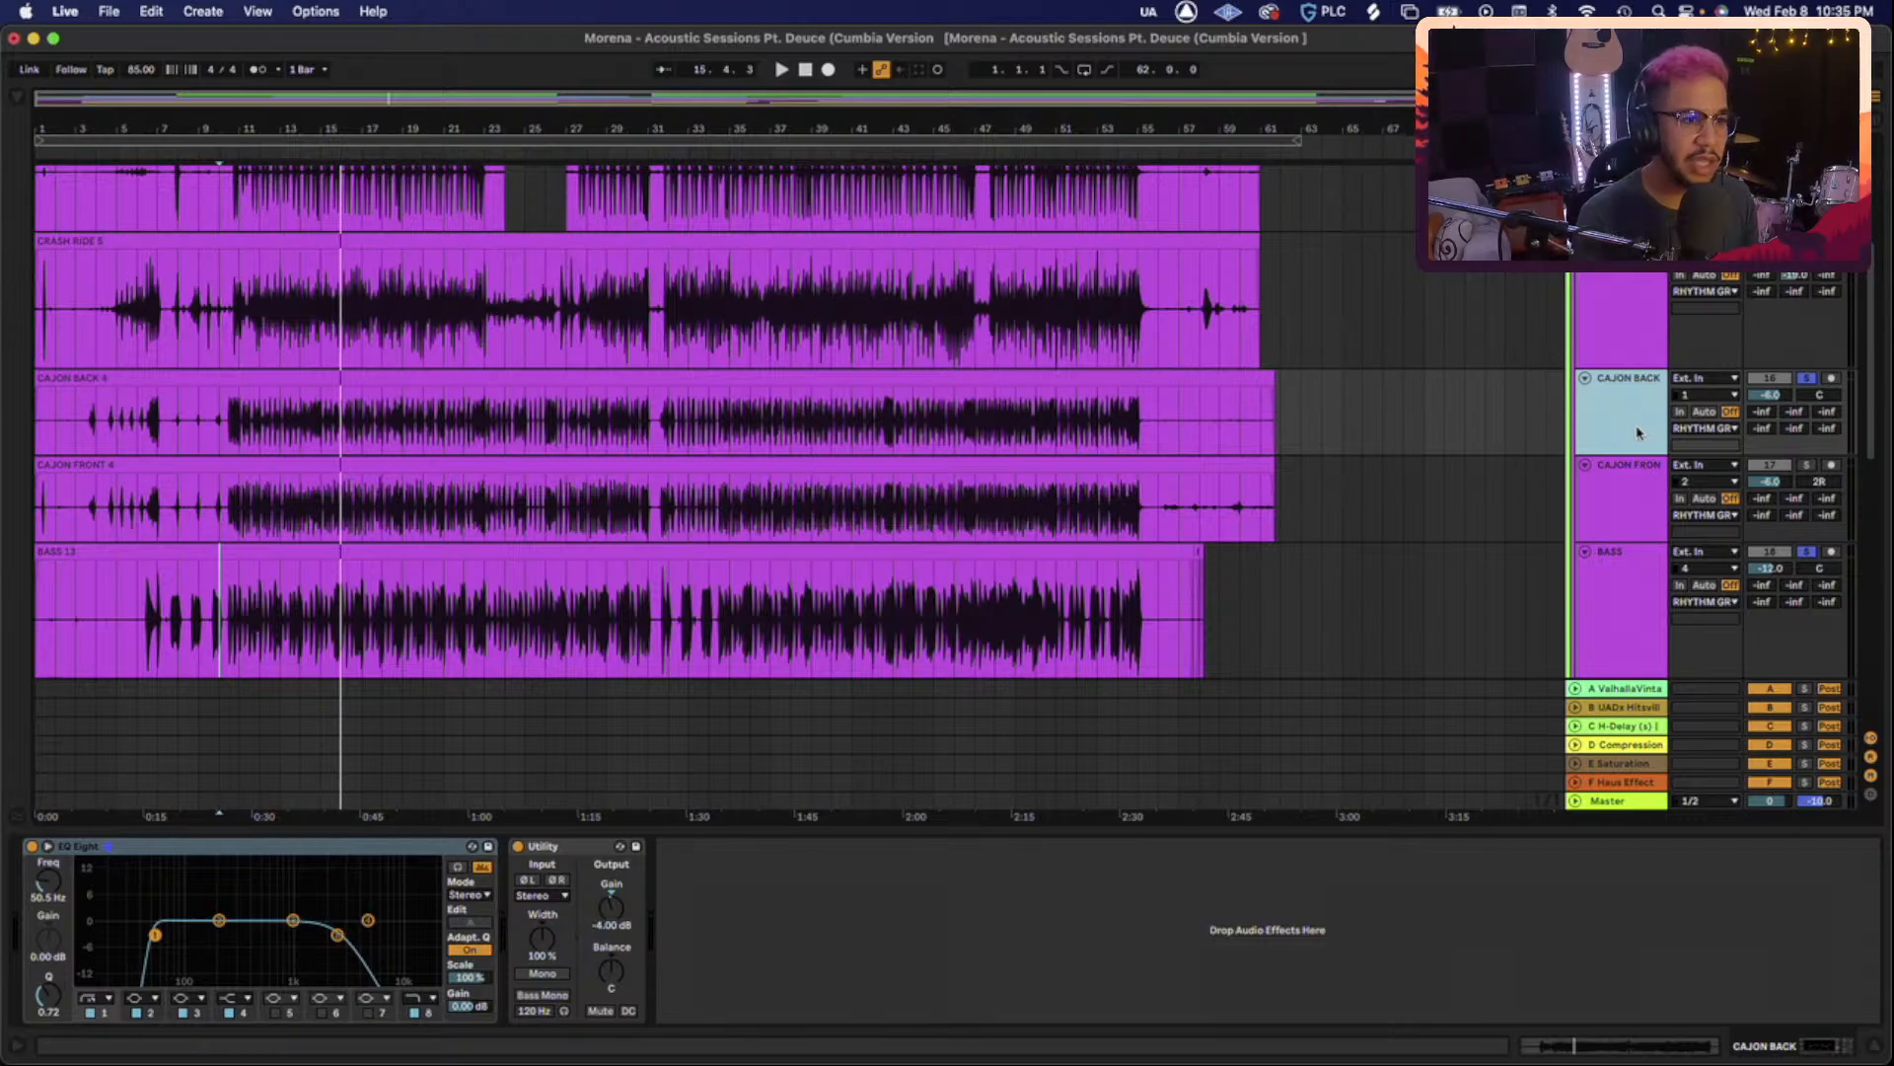
{"action": "left_click", "coordinate": [1633, 478]}
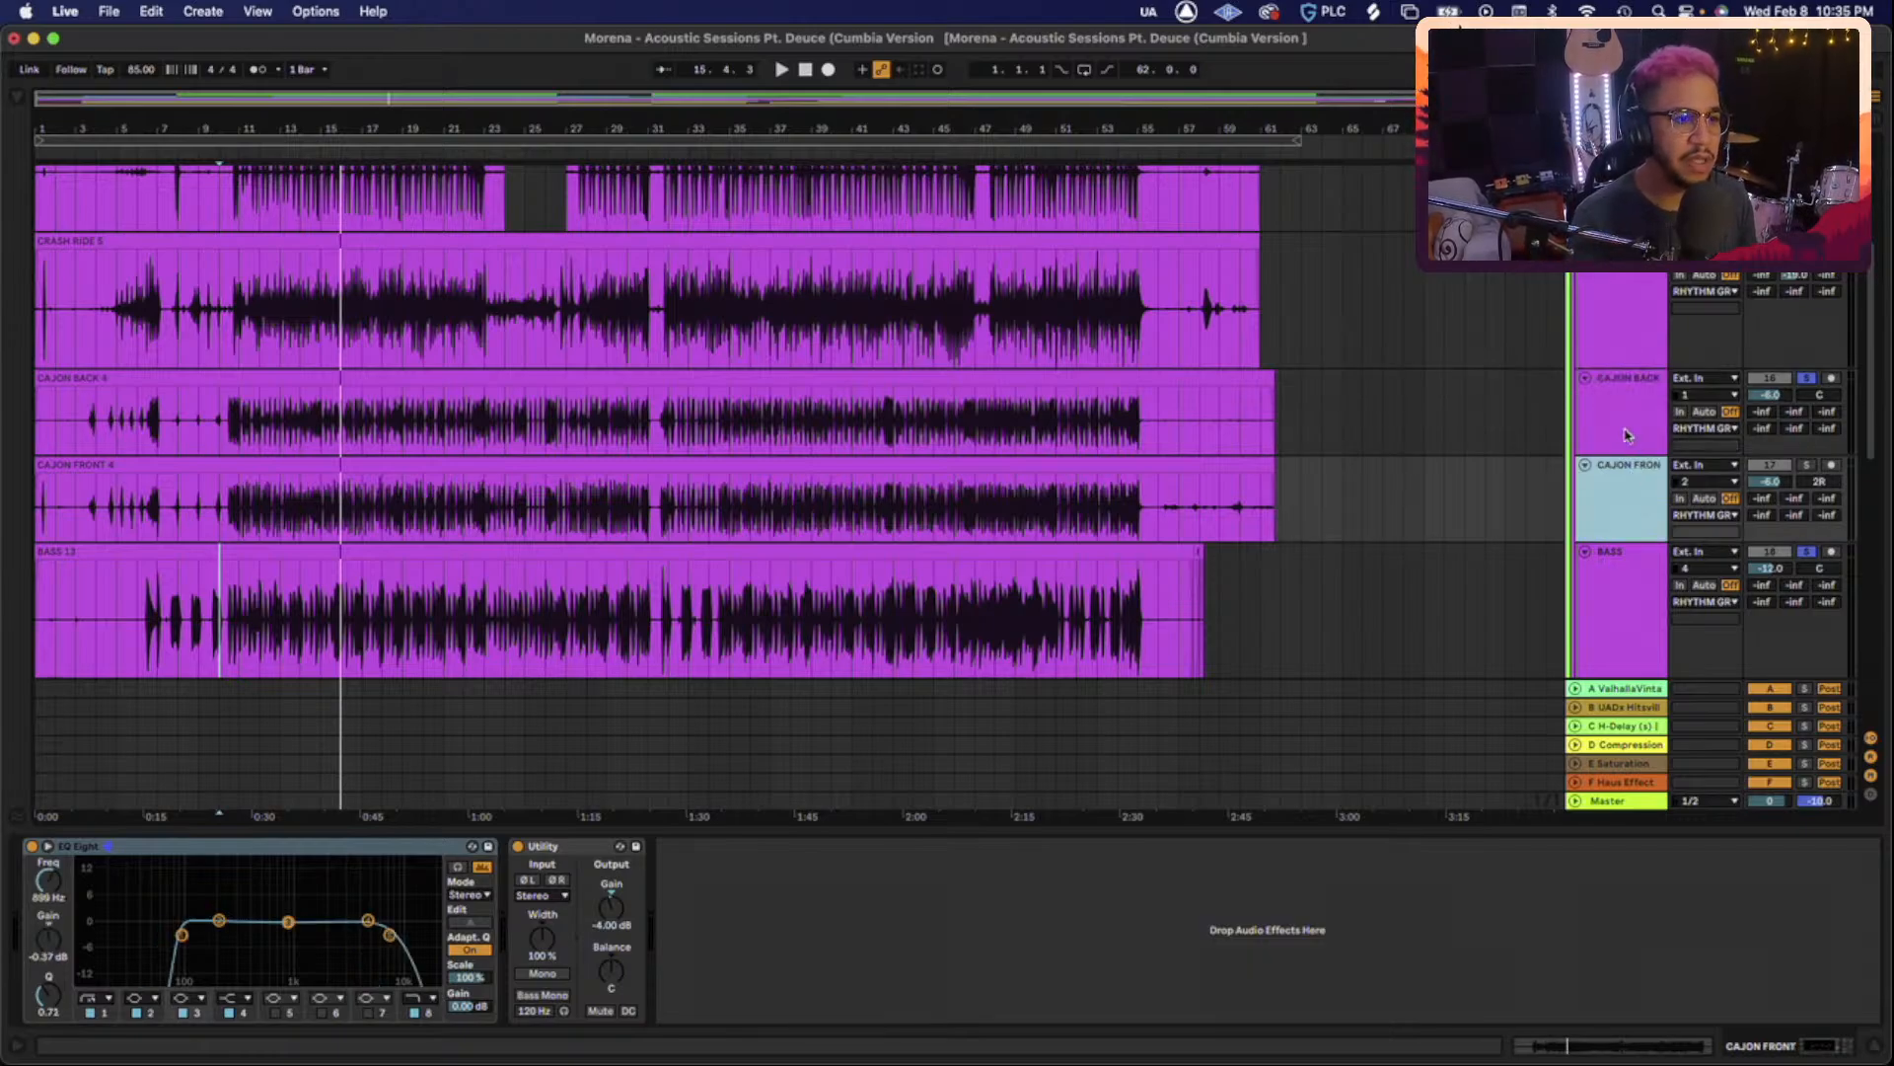
{"action": "left_click", "coordinate": [1628, 417]}
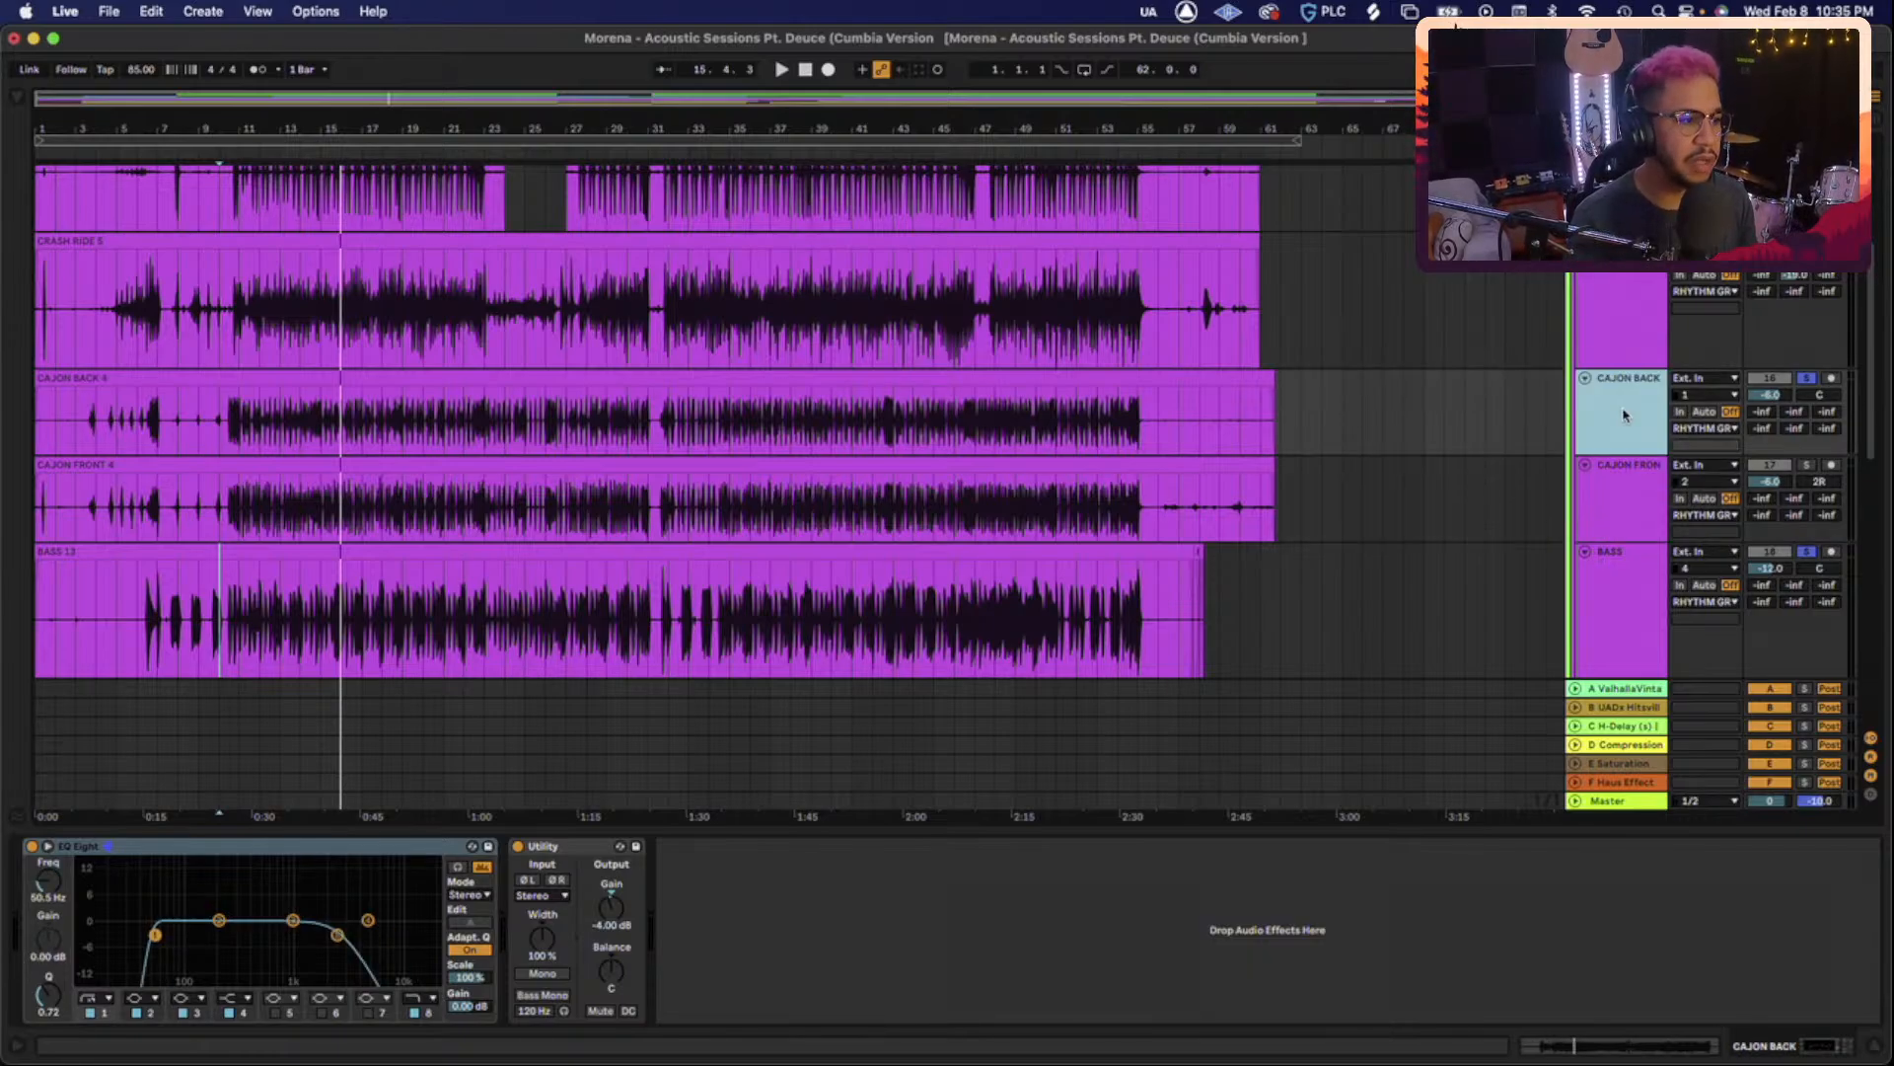
{"action": "left_click", "coordinate": [1626, 483]}
{"action": "left_click", "coordinate": [1626, 427]}
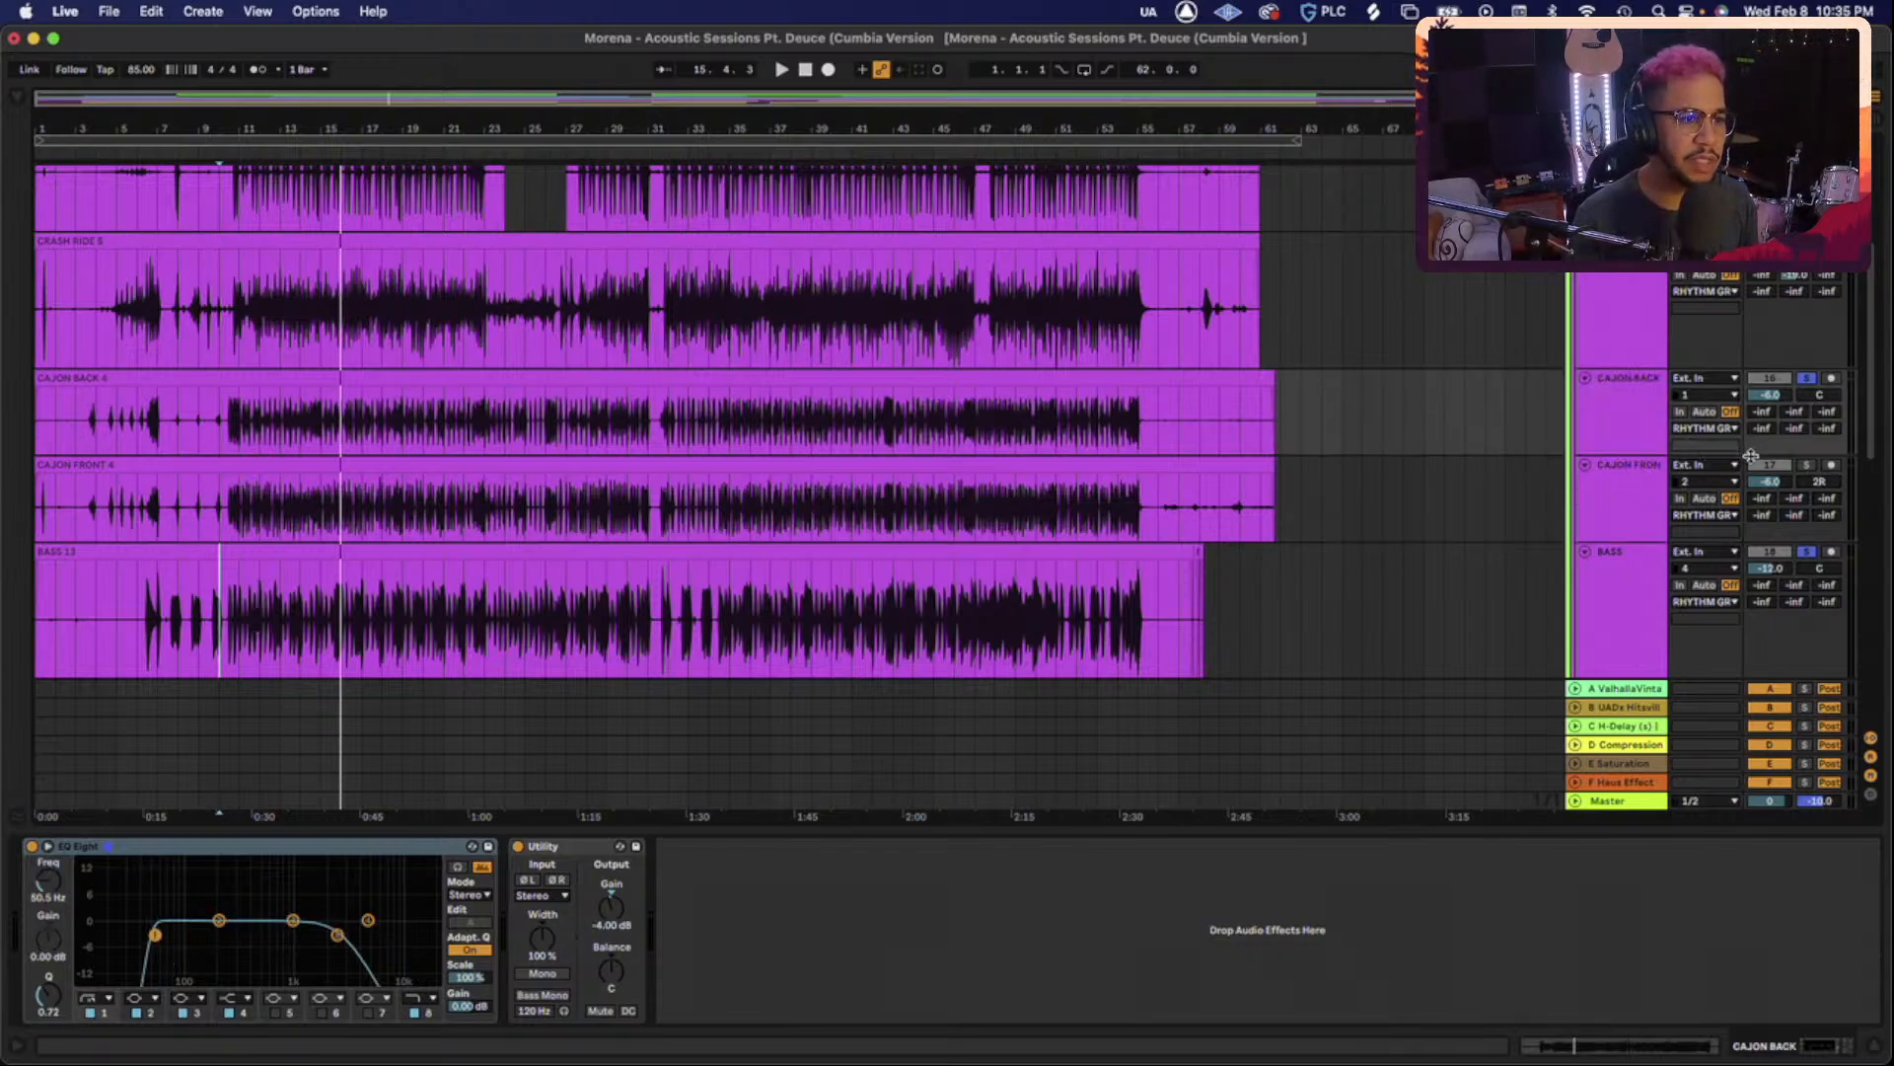
Enlarge the CAJON BACK track and route its output to BASS, using Stereo Side Chain-Pro-Q 3 as the destination input.
{"action": "left_click_drag", "start_coordinate": [1751, 455], "coordinate": [1750, 539]}
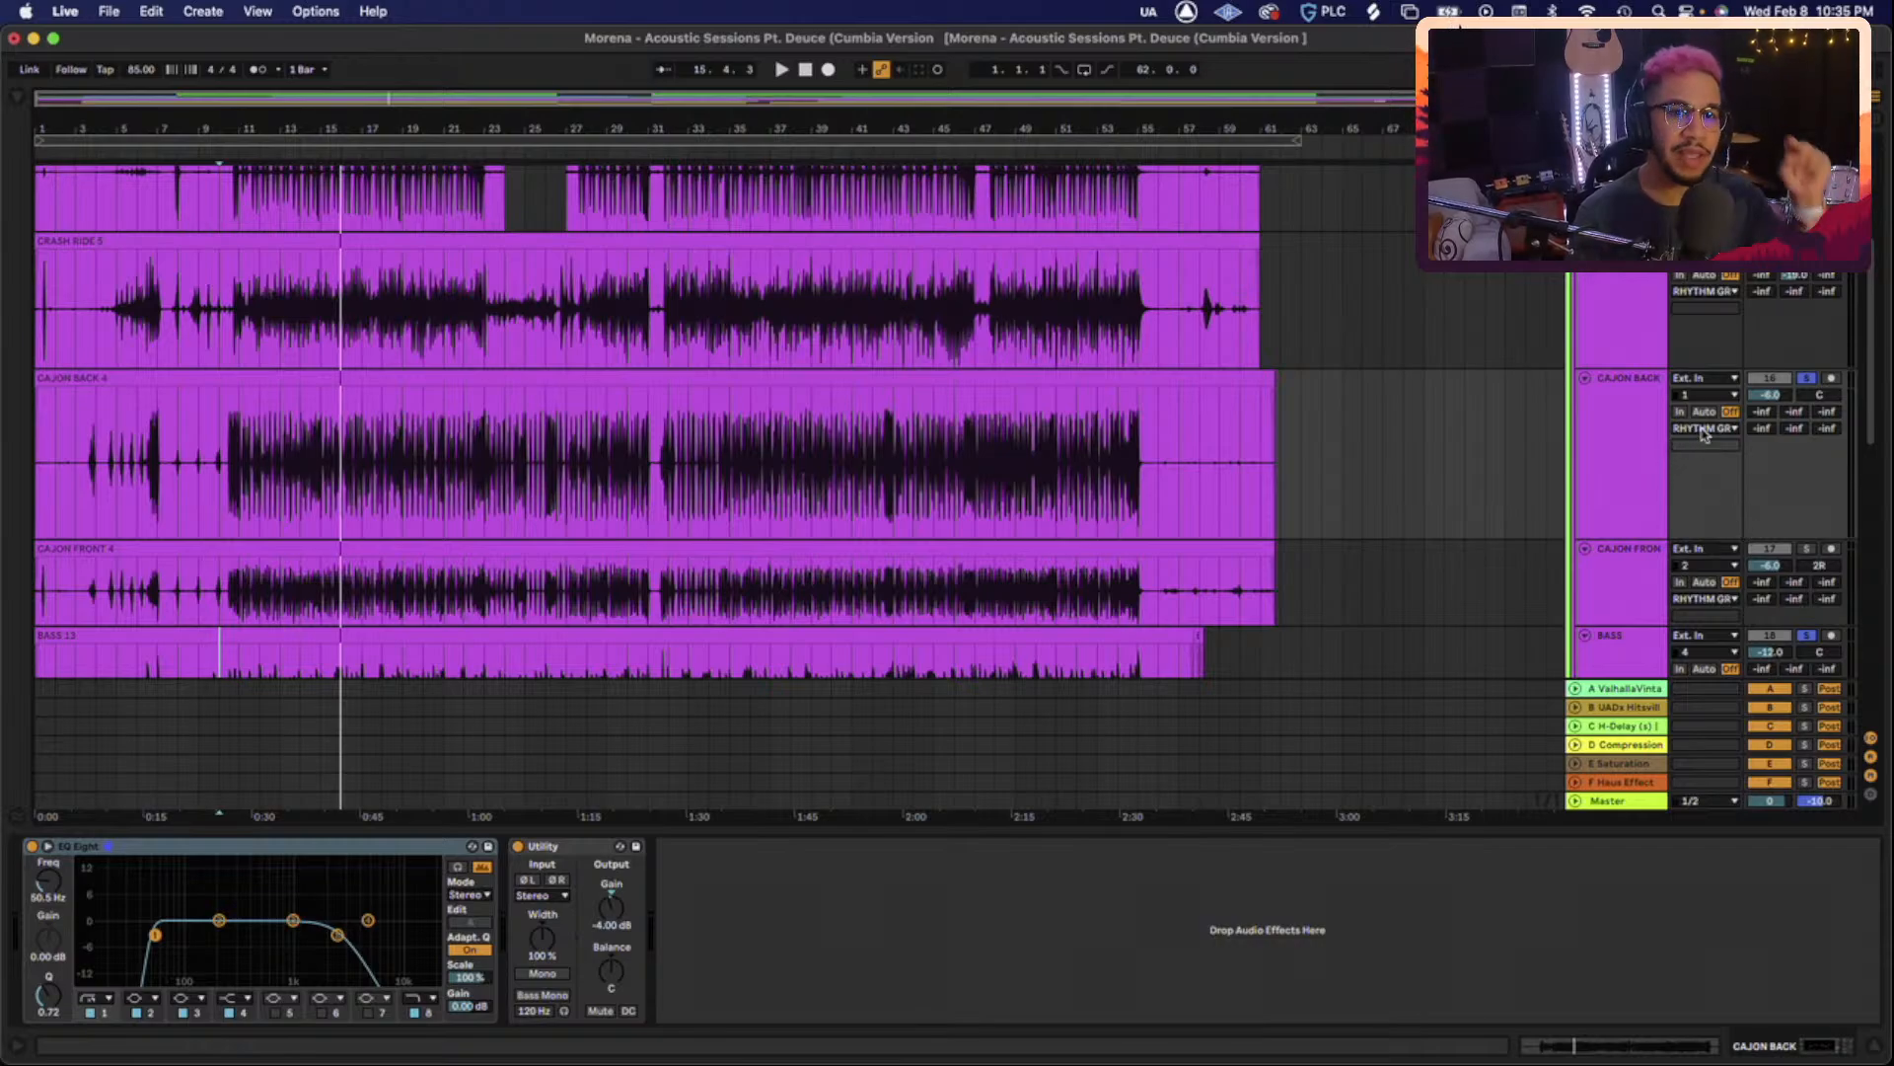
{"action": "left_click", "coordinate": [1705, 431]}
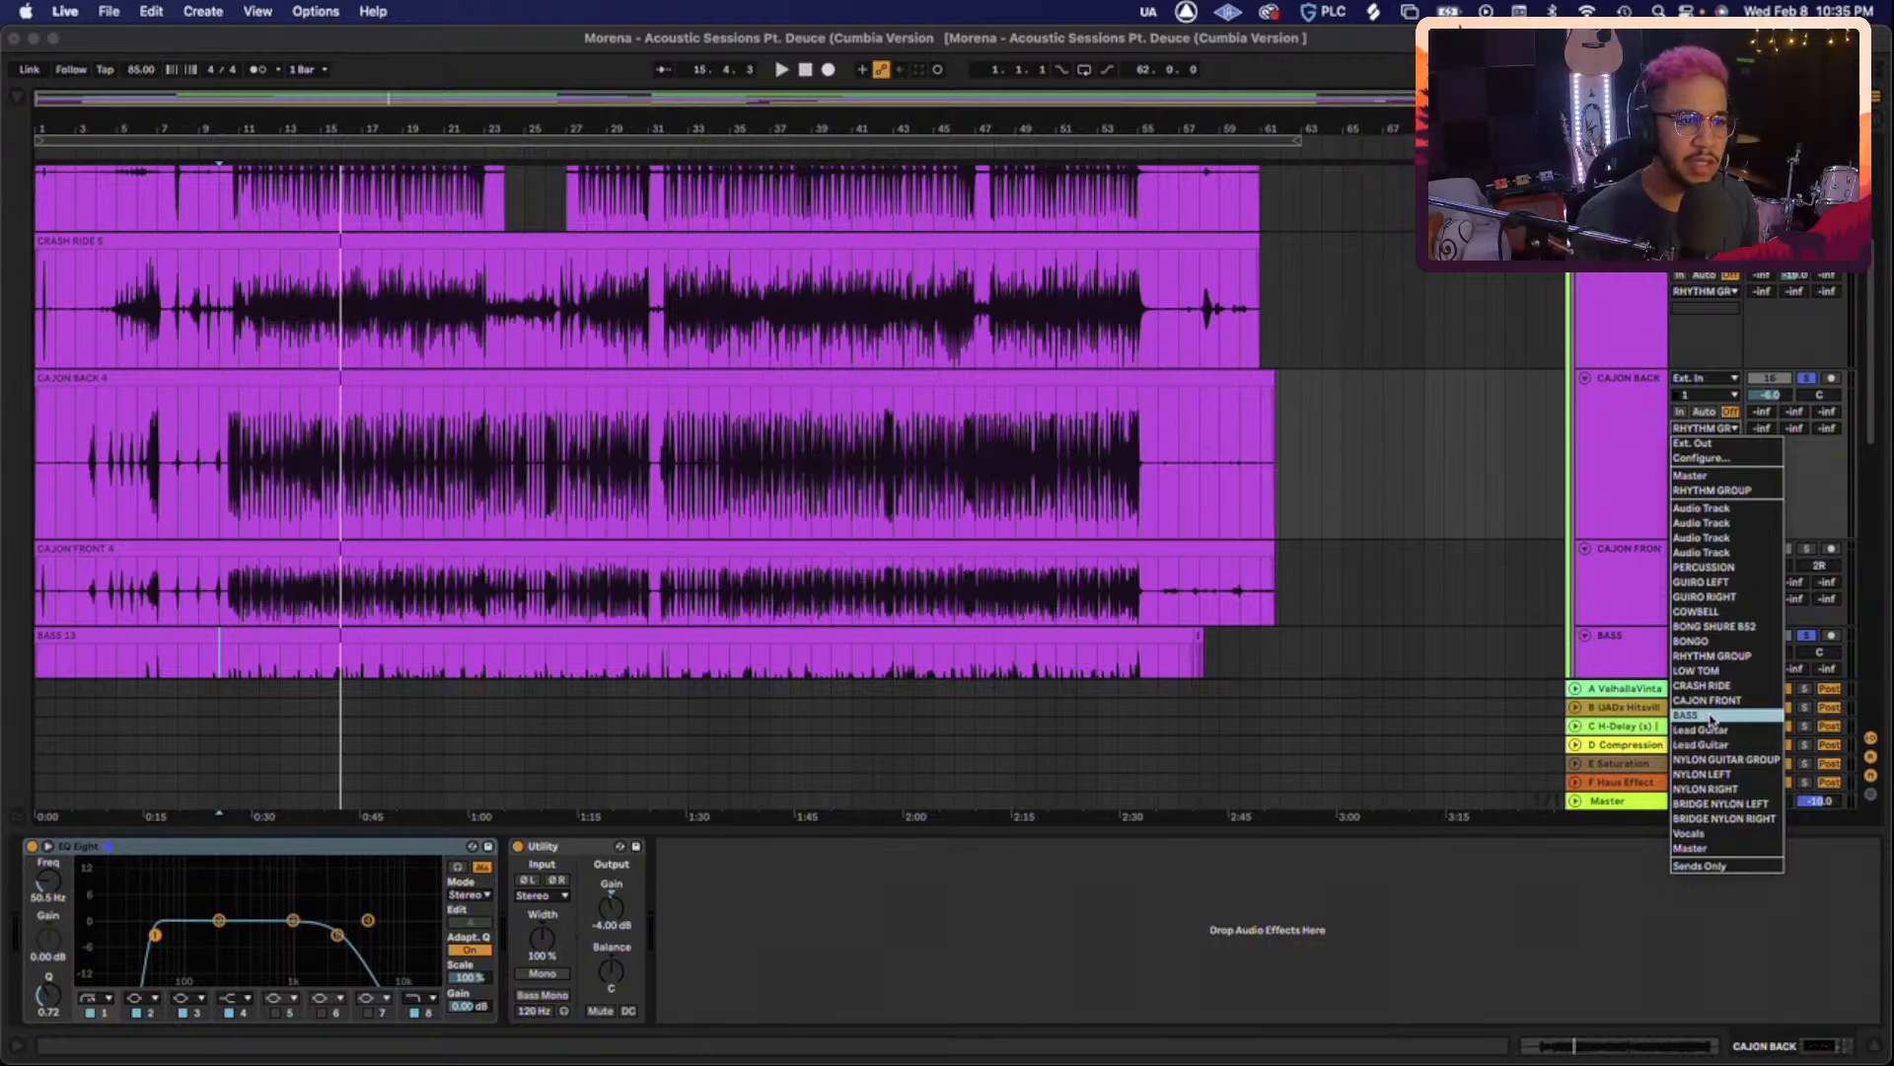
{"action": "left_click", "coordinate": [1710, 716]}
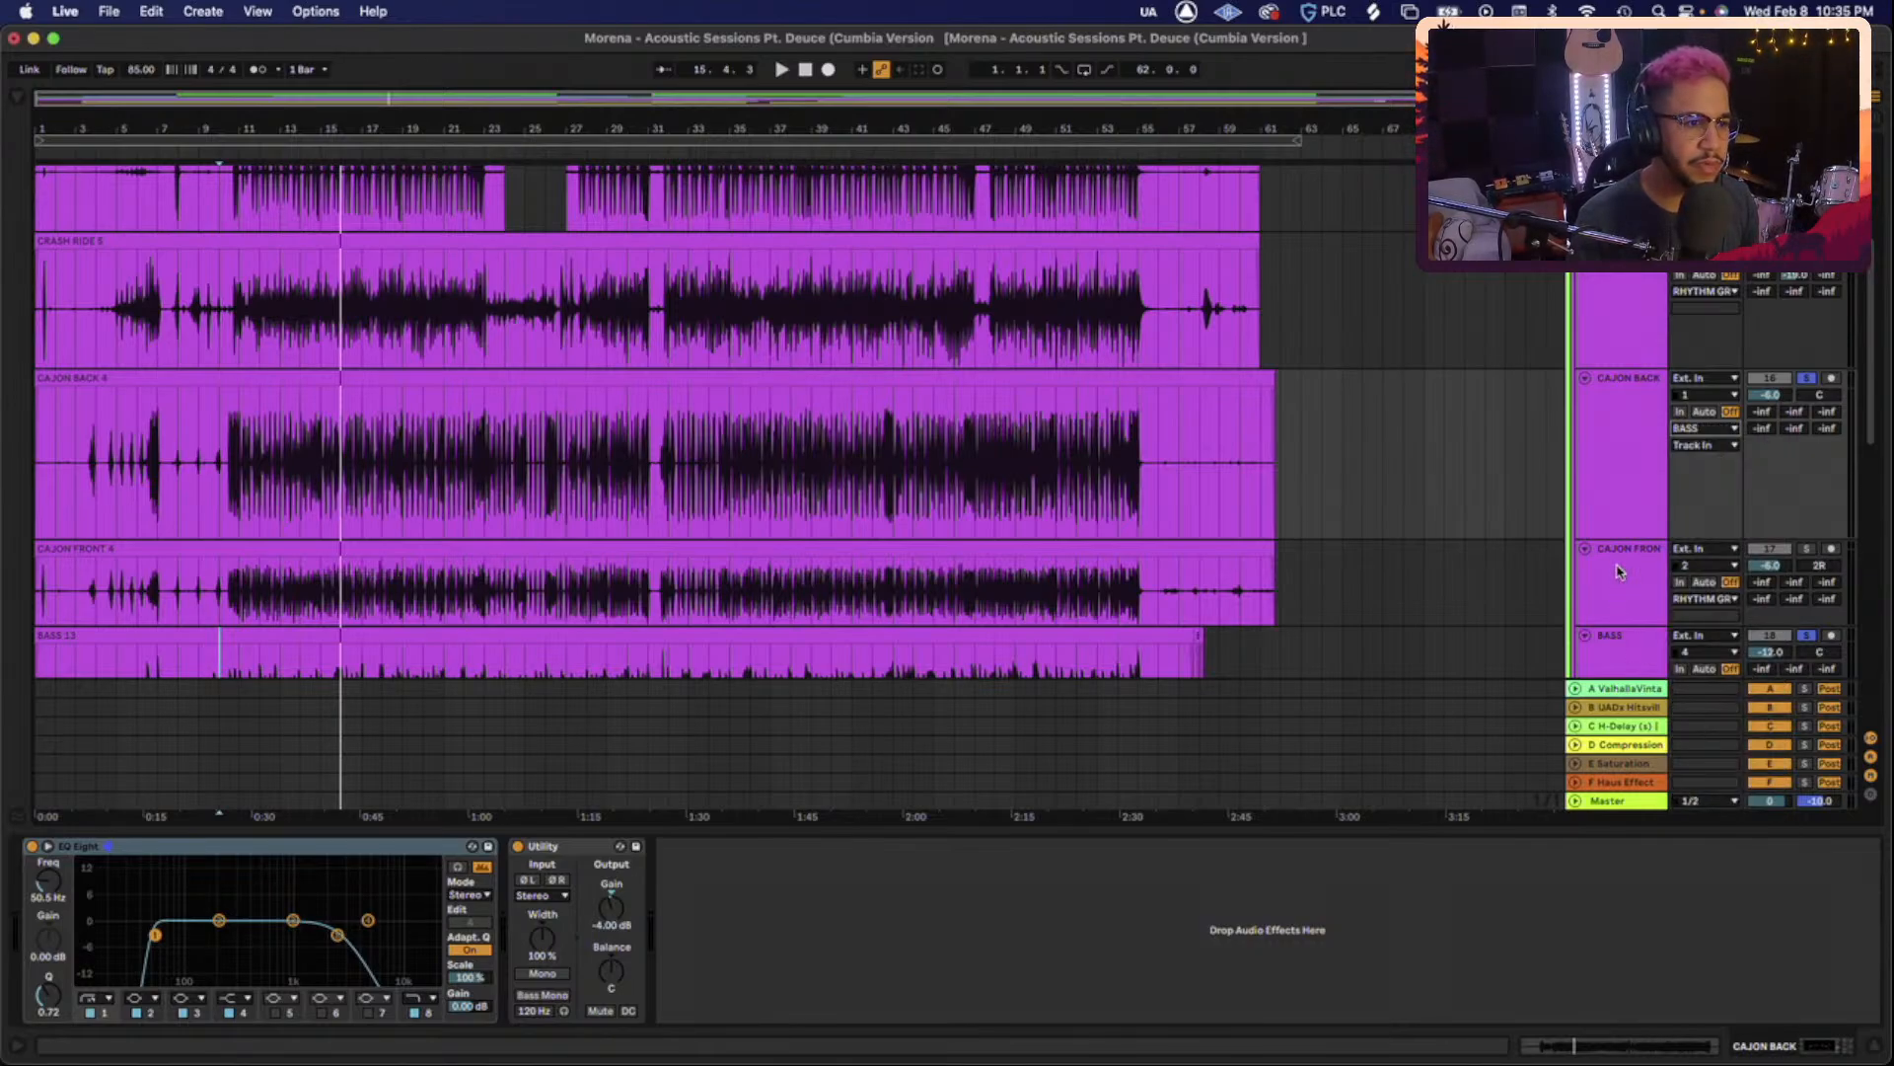
{"action": "scroll", "coordinate": [1618, 562], "scroll_direction": "down", "scroll_amount": 3}
{"action": "scroll", "coordinate": [1618, 570], "scroll_direction": "down", "scroll_amount": 1}
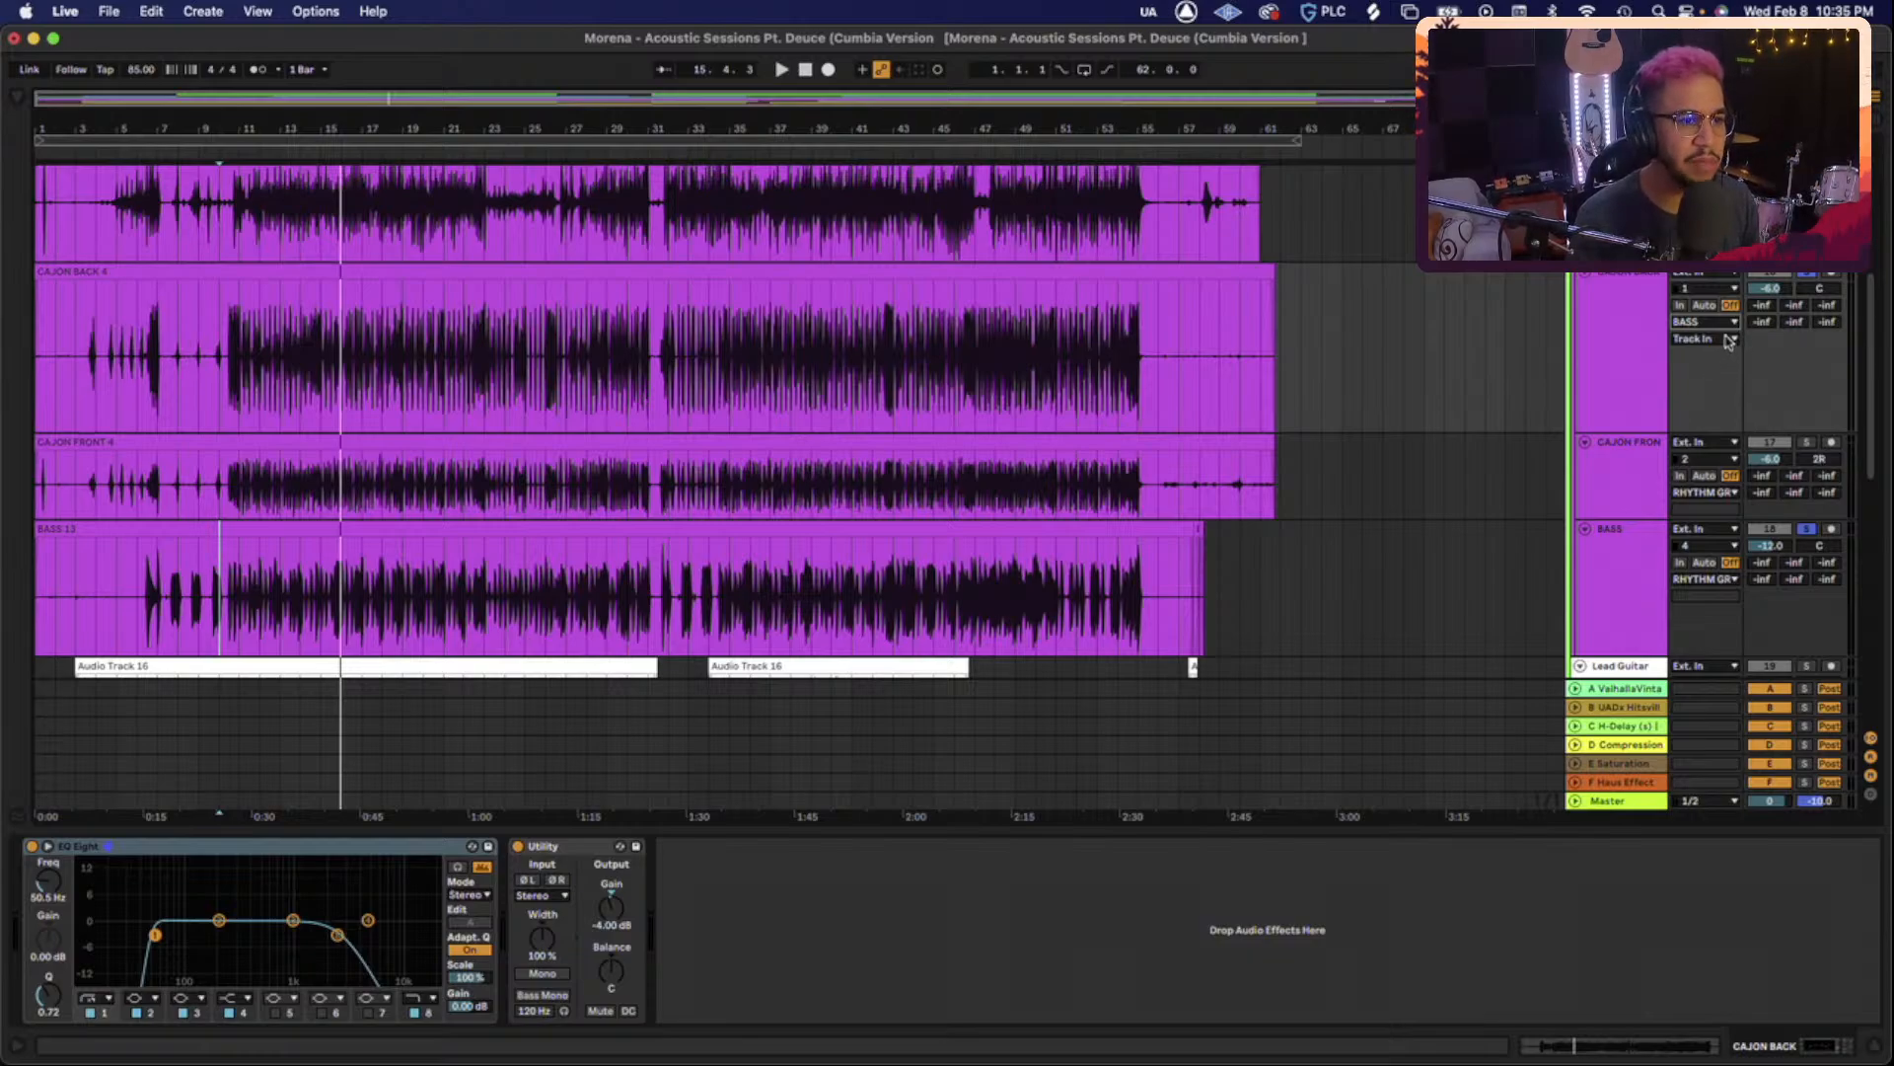
{"action": "left_click", "coordinate": [1723, 340]}
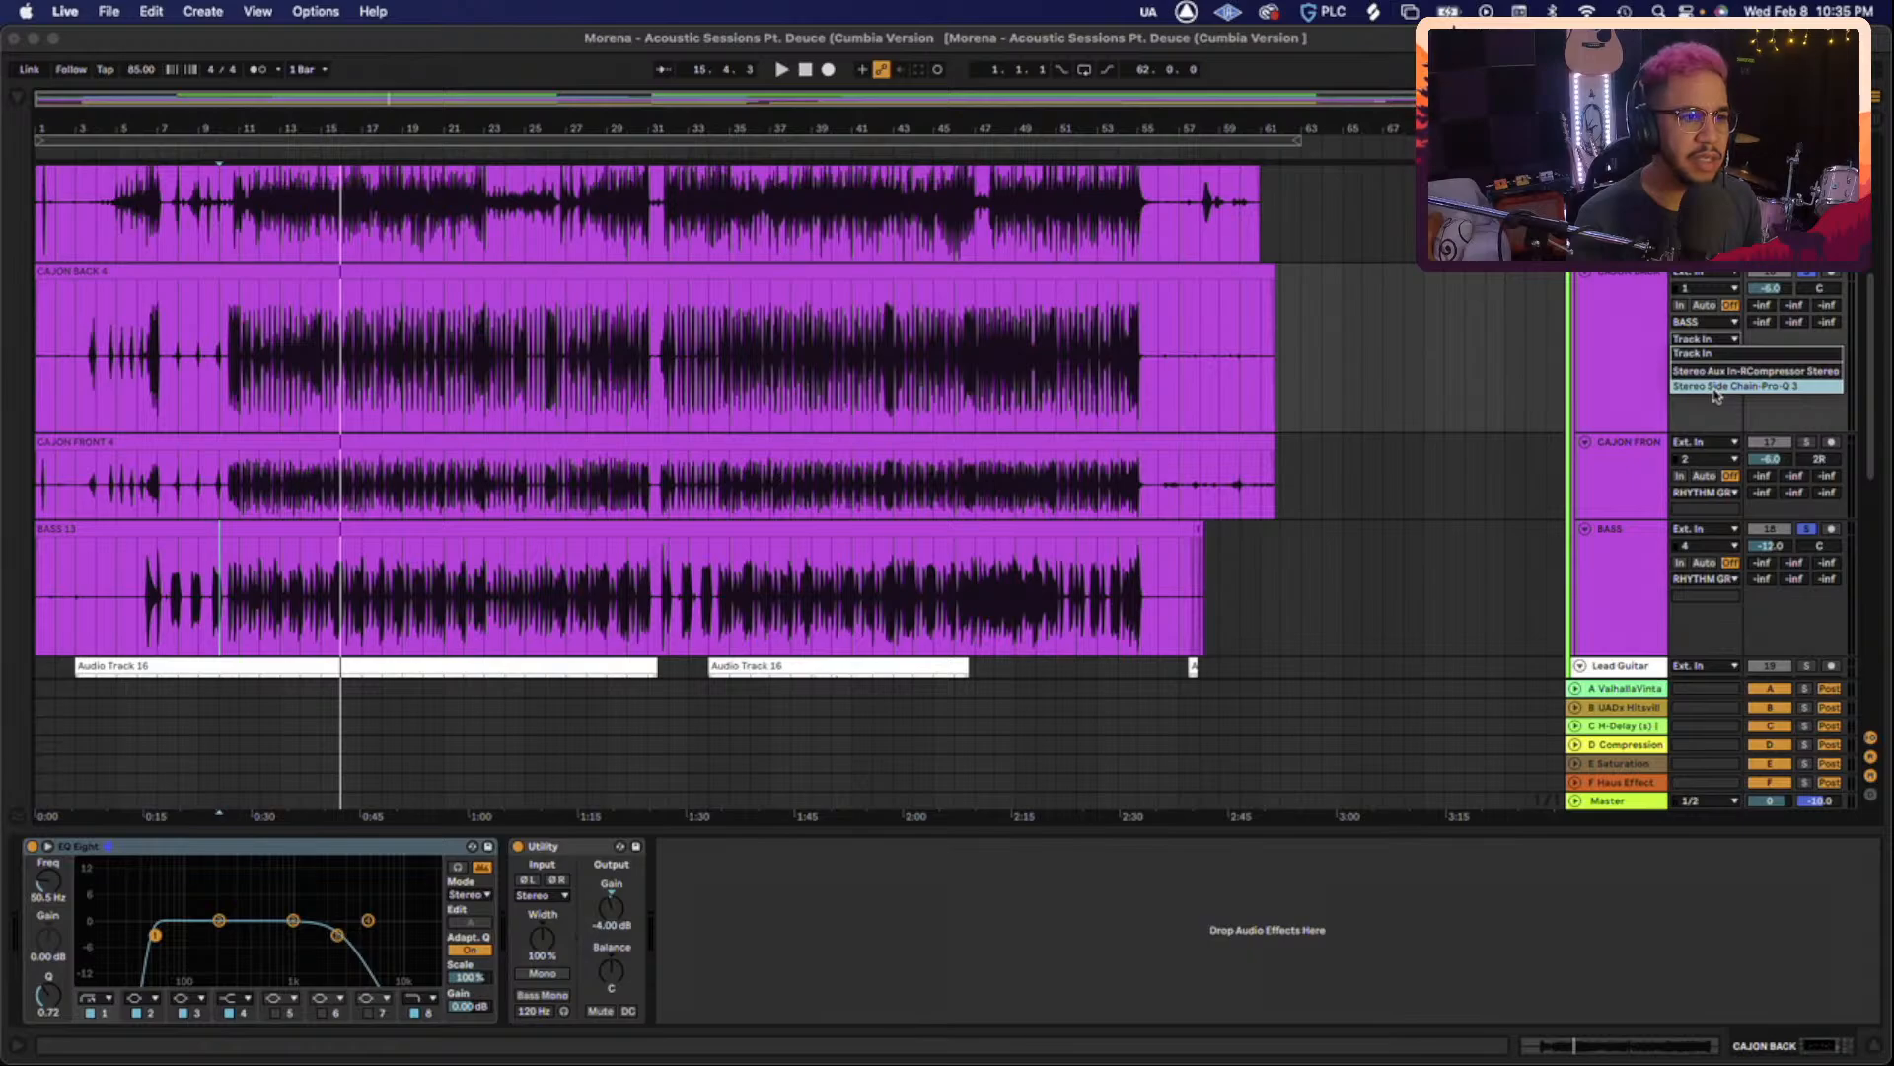
{"action": "left_click", "coordinate": [1714, 387]}
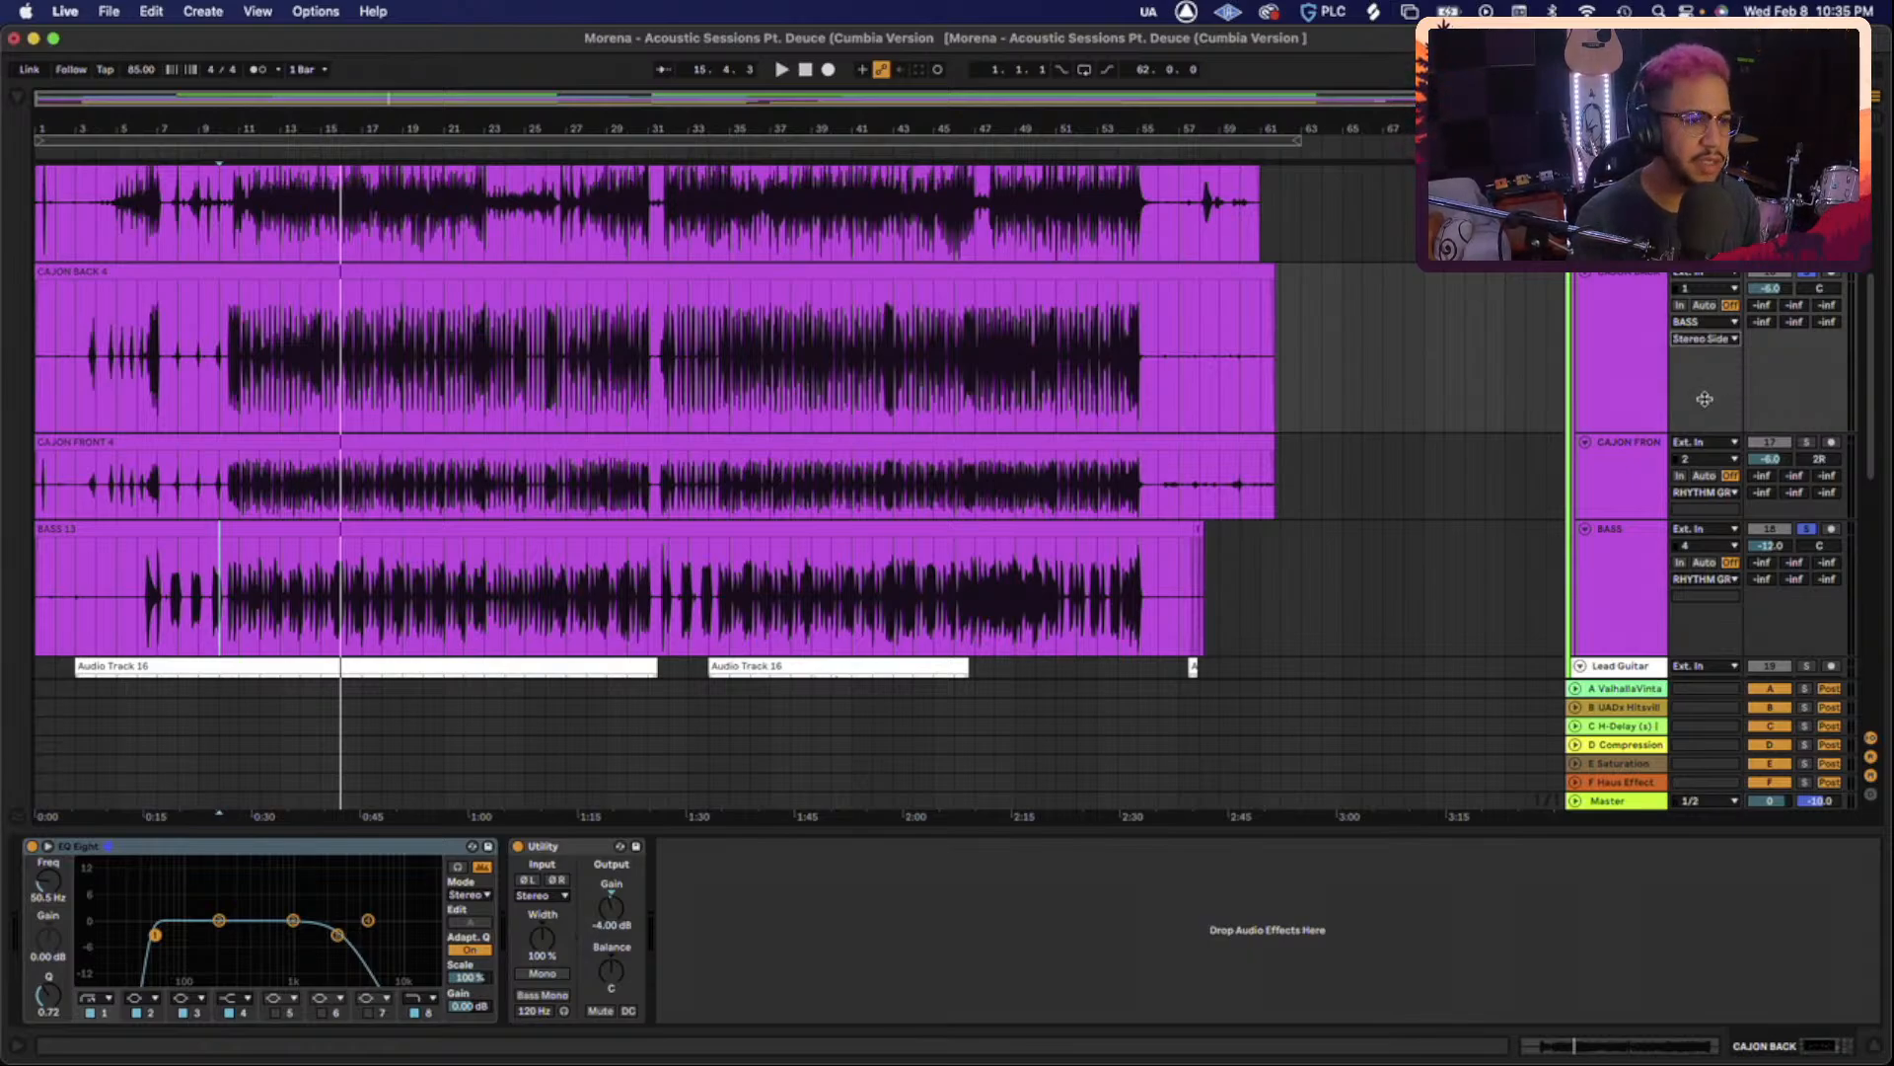
Open the BASS track's Pro-Q 3 interface, play from bar 10, and examine the bass and cajon spectra around the low-frequency dip.
{"action": "scroll", "coordinate": [1705, 399], "scroll_direction": "down", "scroll_amount": 2}
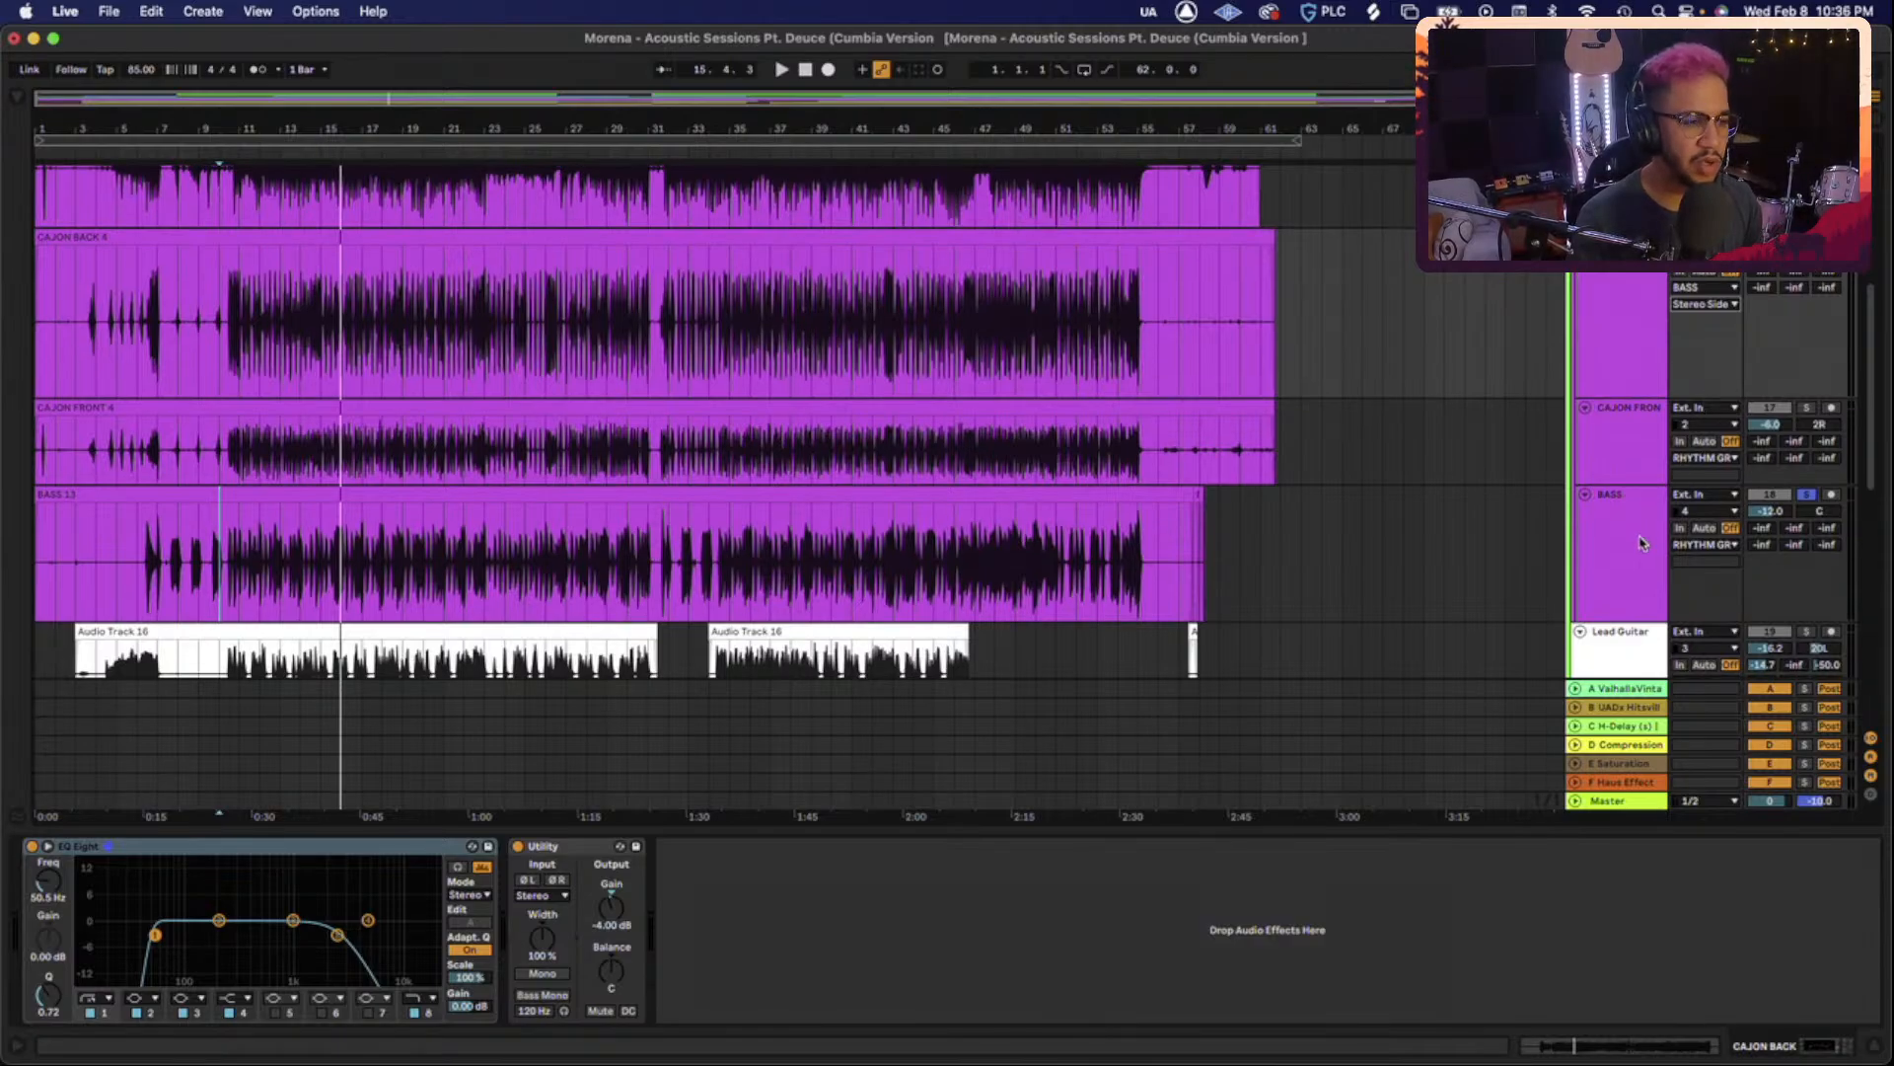
{"action": "left_click", "coordinate": [1642, 542]}
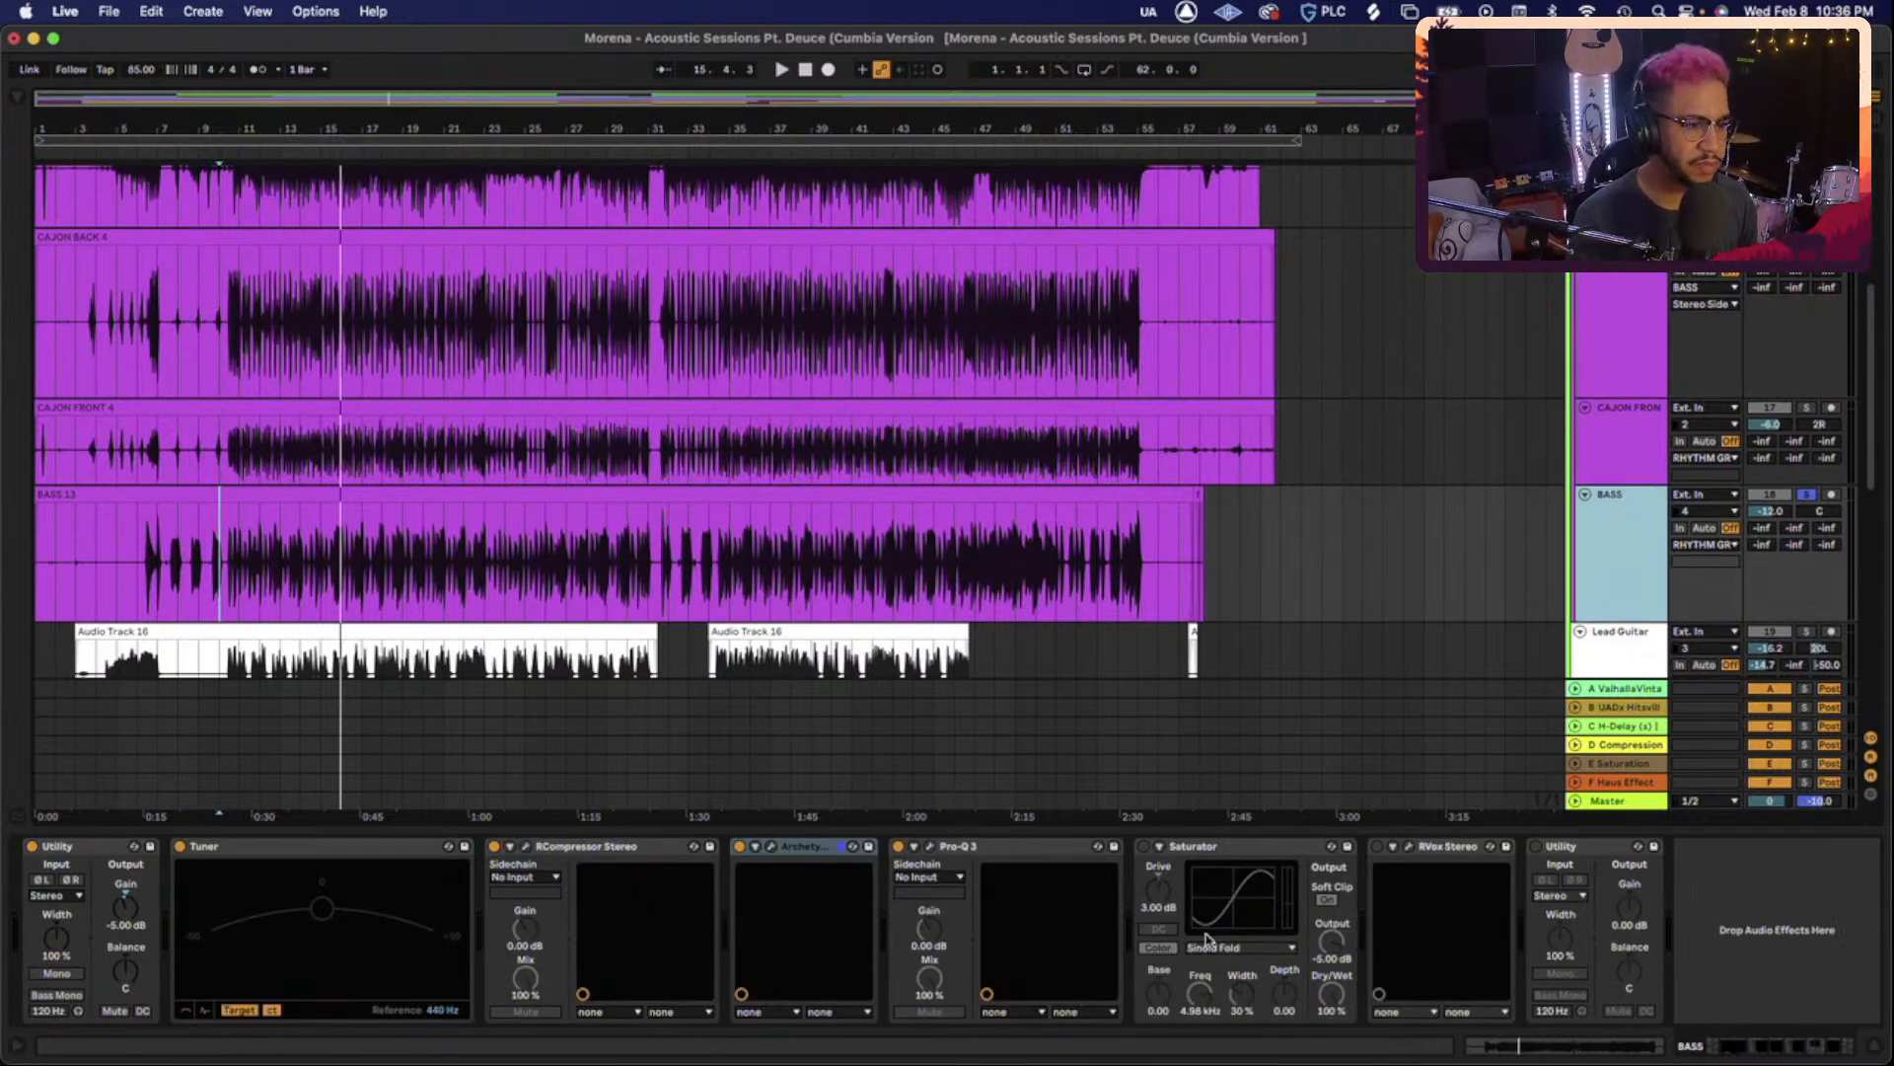
{"action": "left_click", "coordinate": [932, 848]}
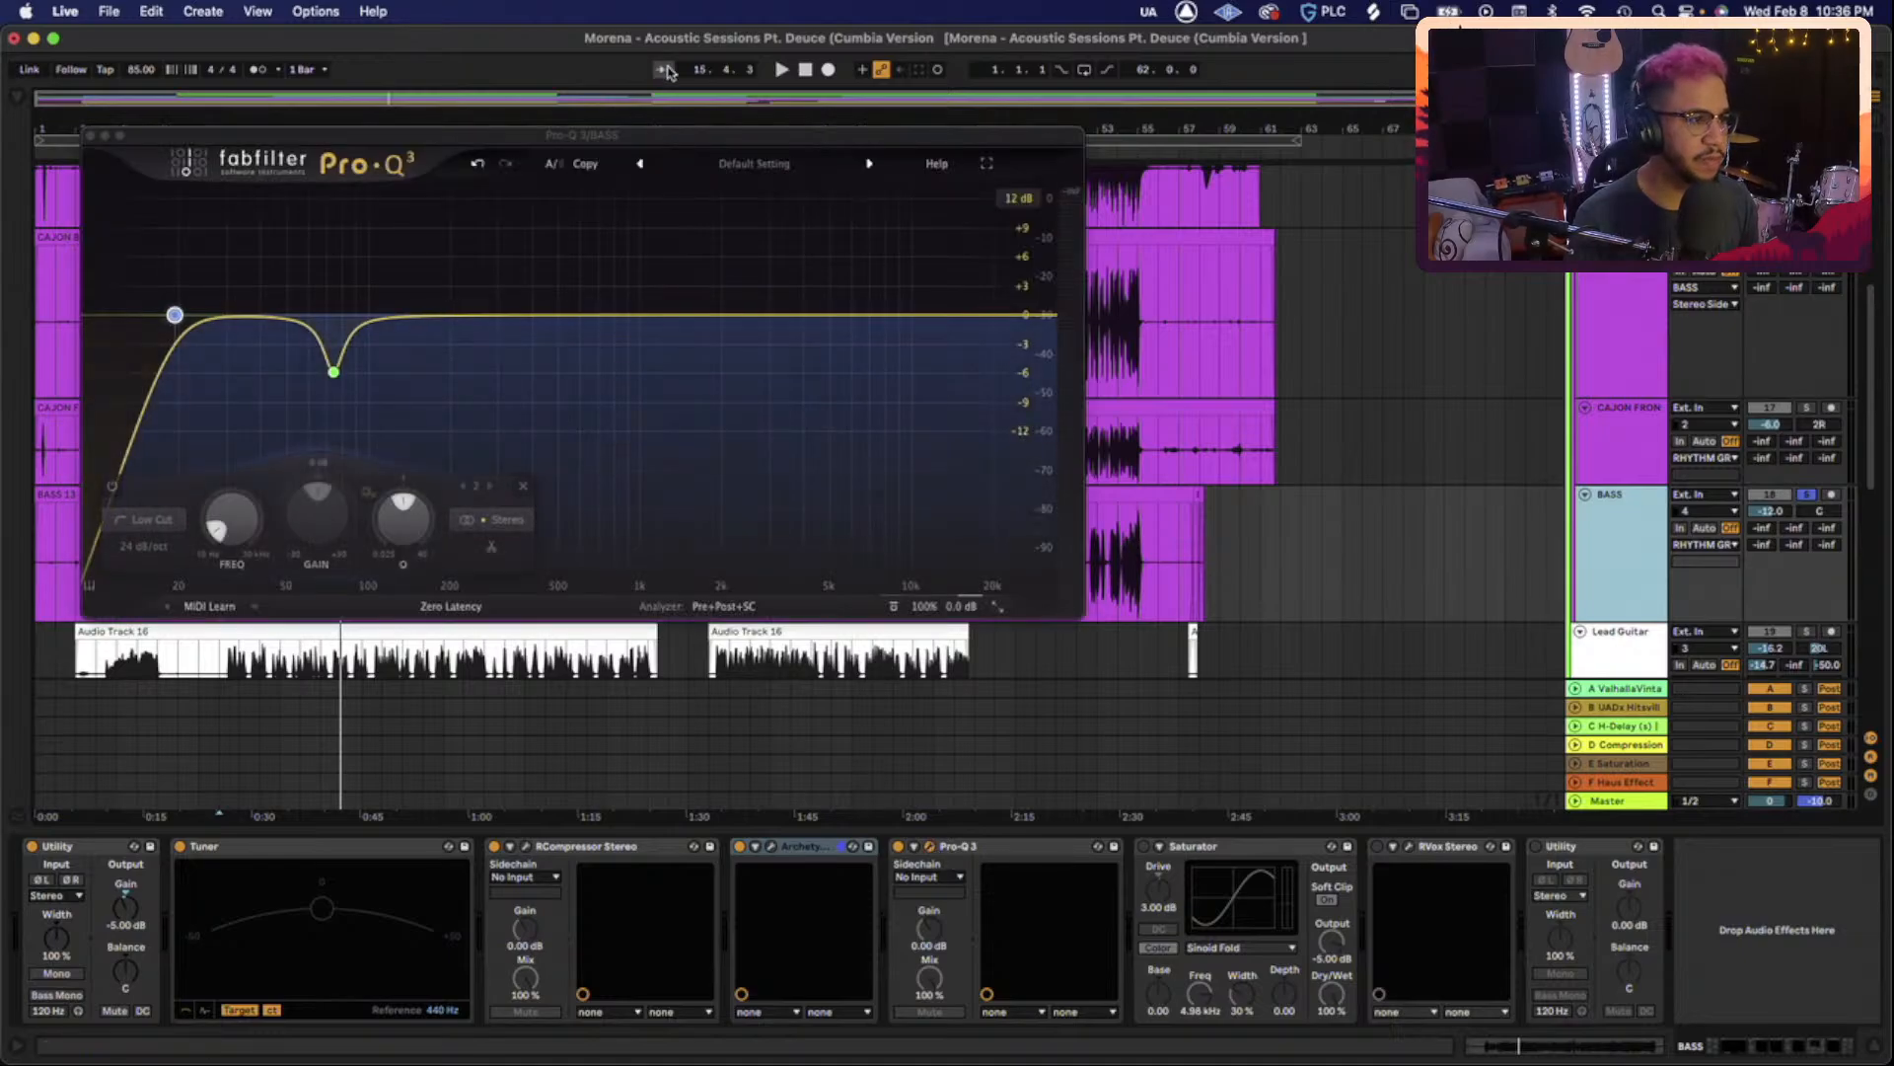
{"action": "left_click", "coordinate": [656, 136]}
{"action": "left_click_drag", "start_coordinate": [656, 135], "coordinate": [1174, 151]}
{"action": "key", "text": "space"}
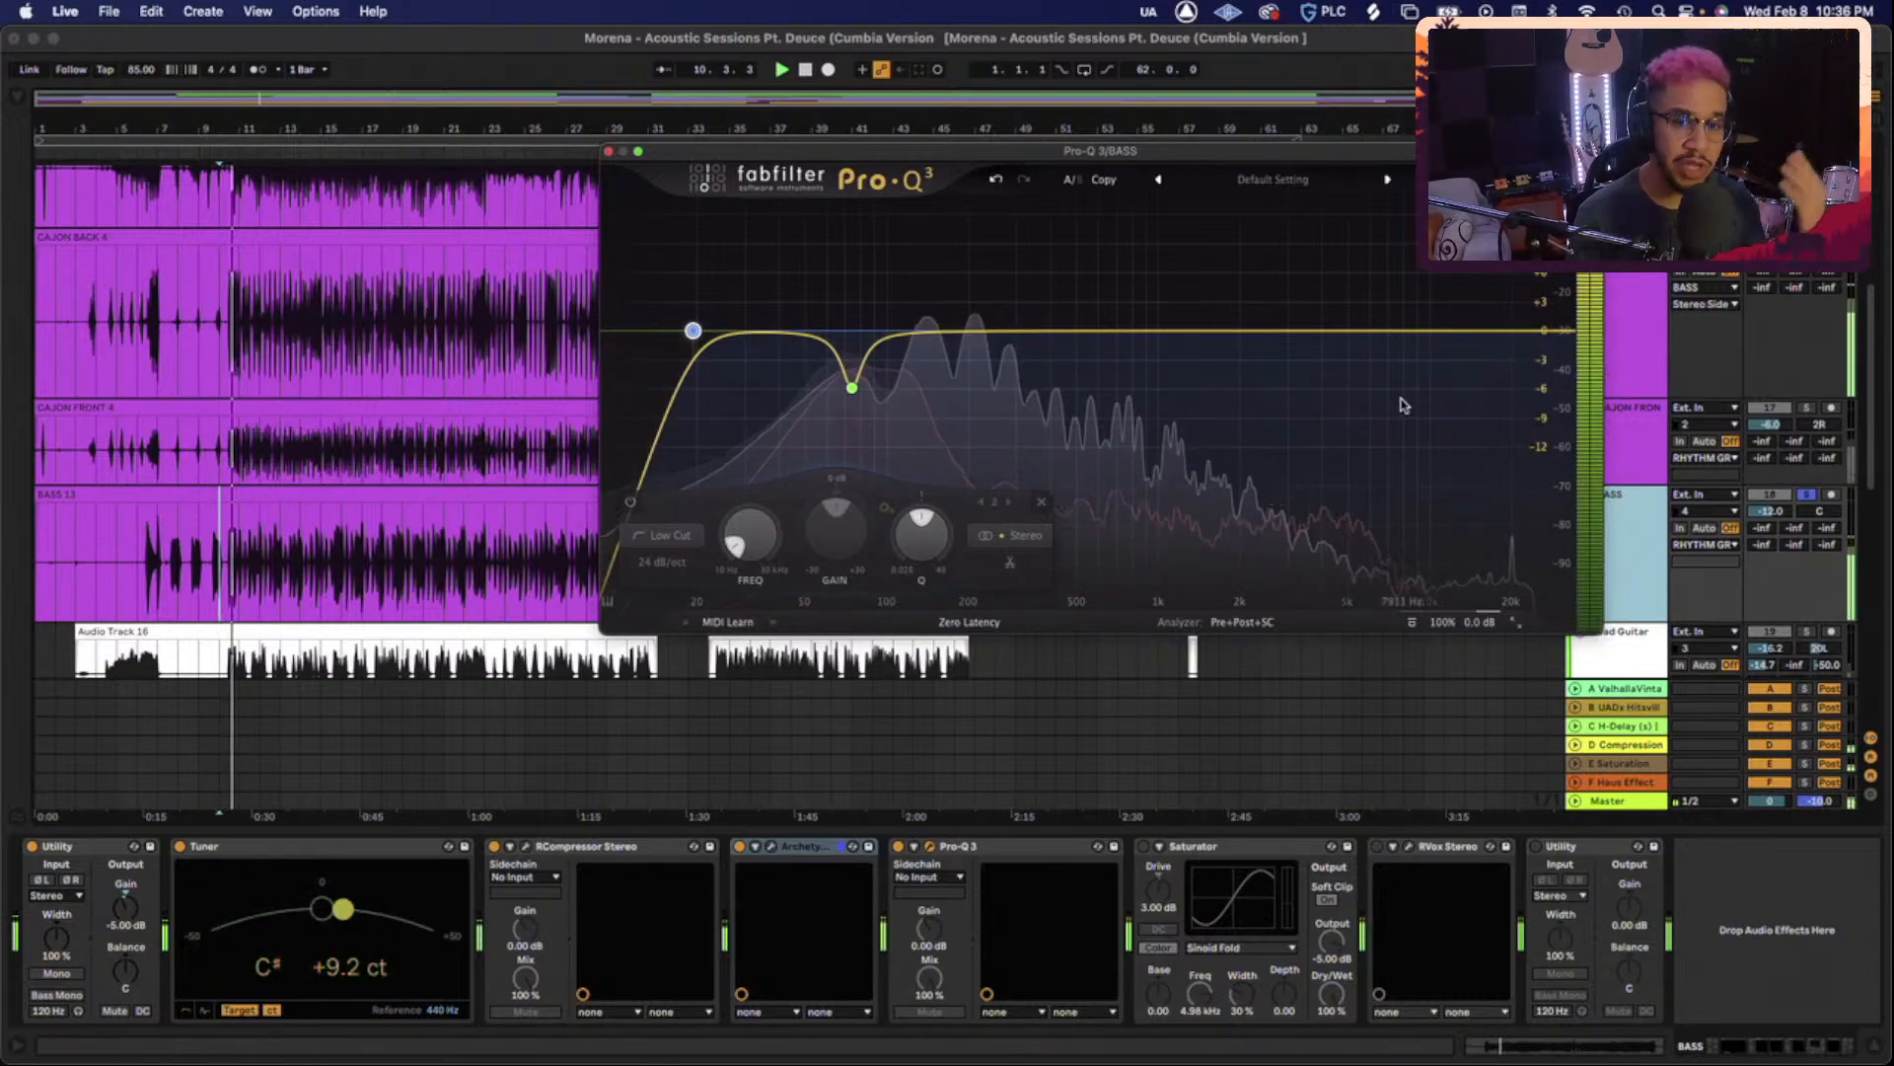
{"action": "mouse_move", "coordinate": [814, 393]}
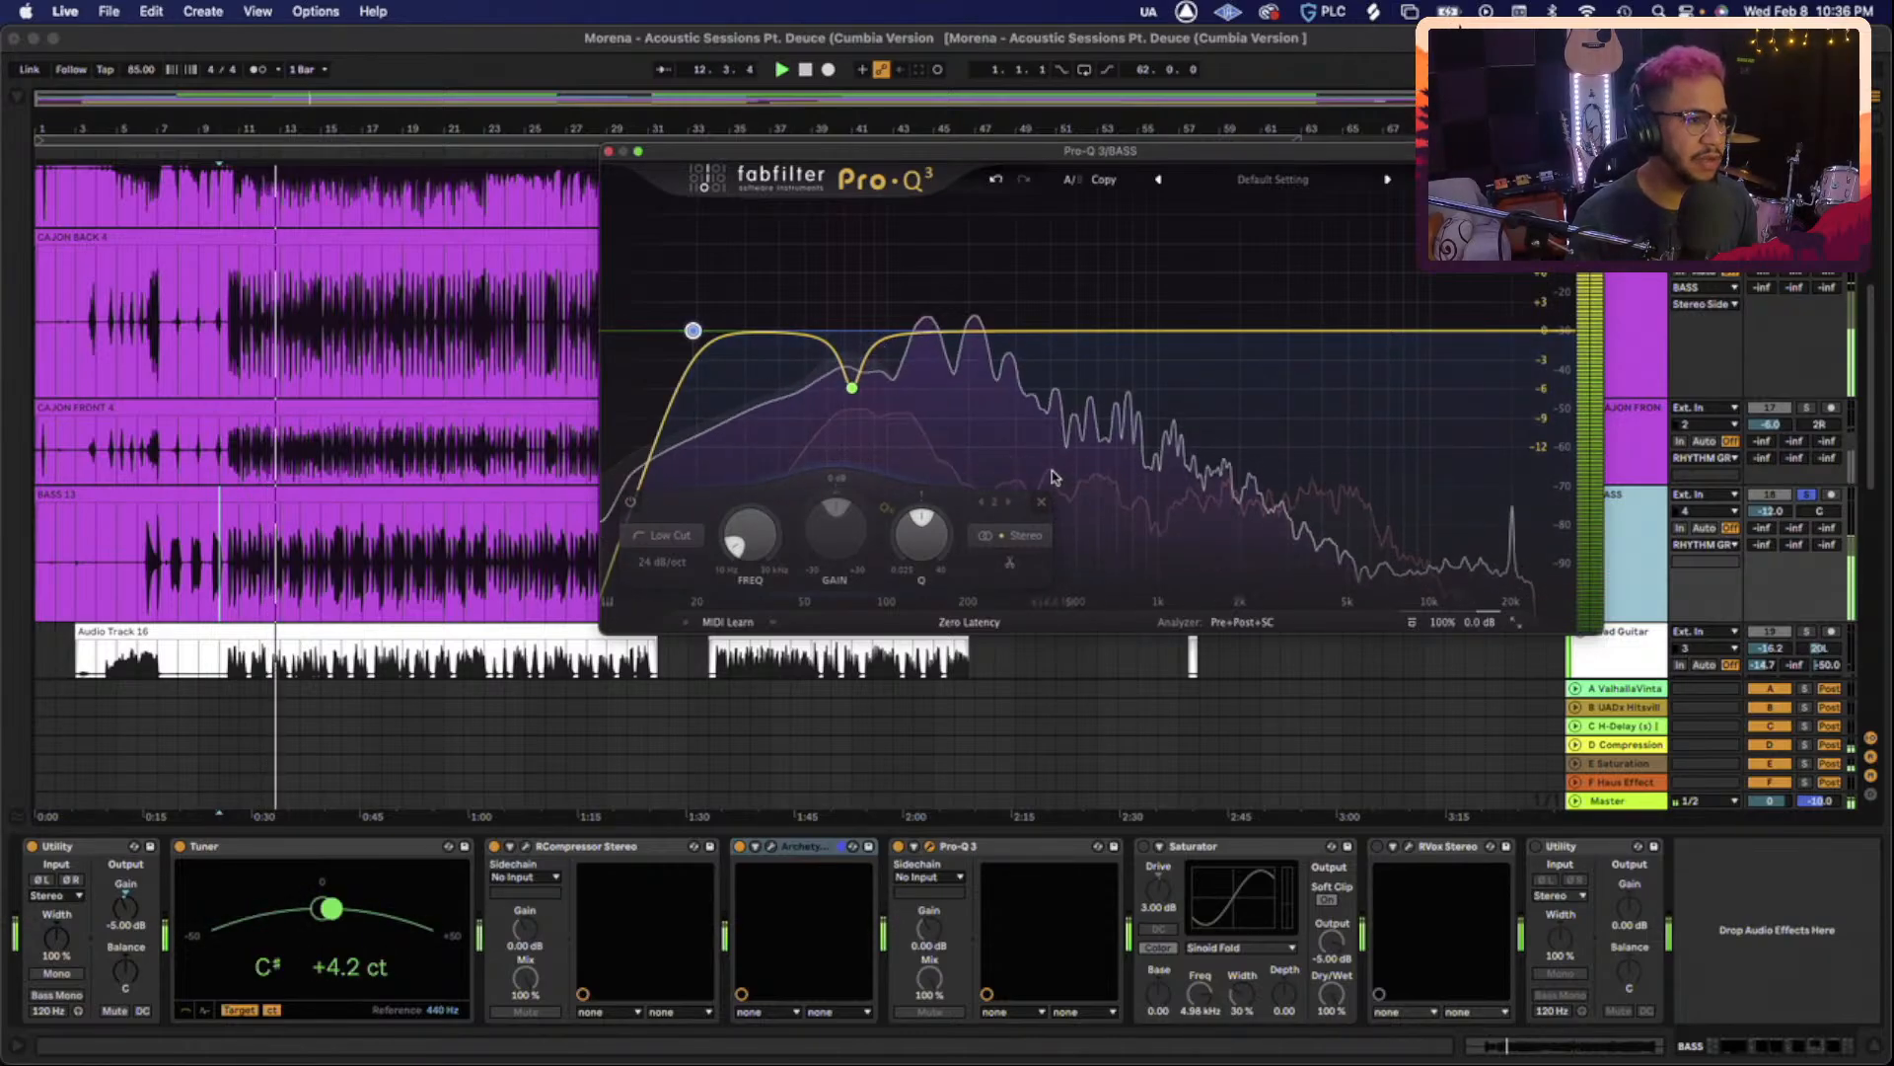
{"action": "mouse_move", "coordinate": [872, 449]}
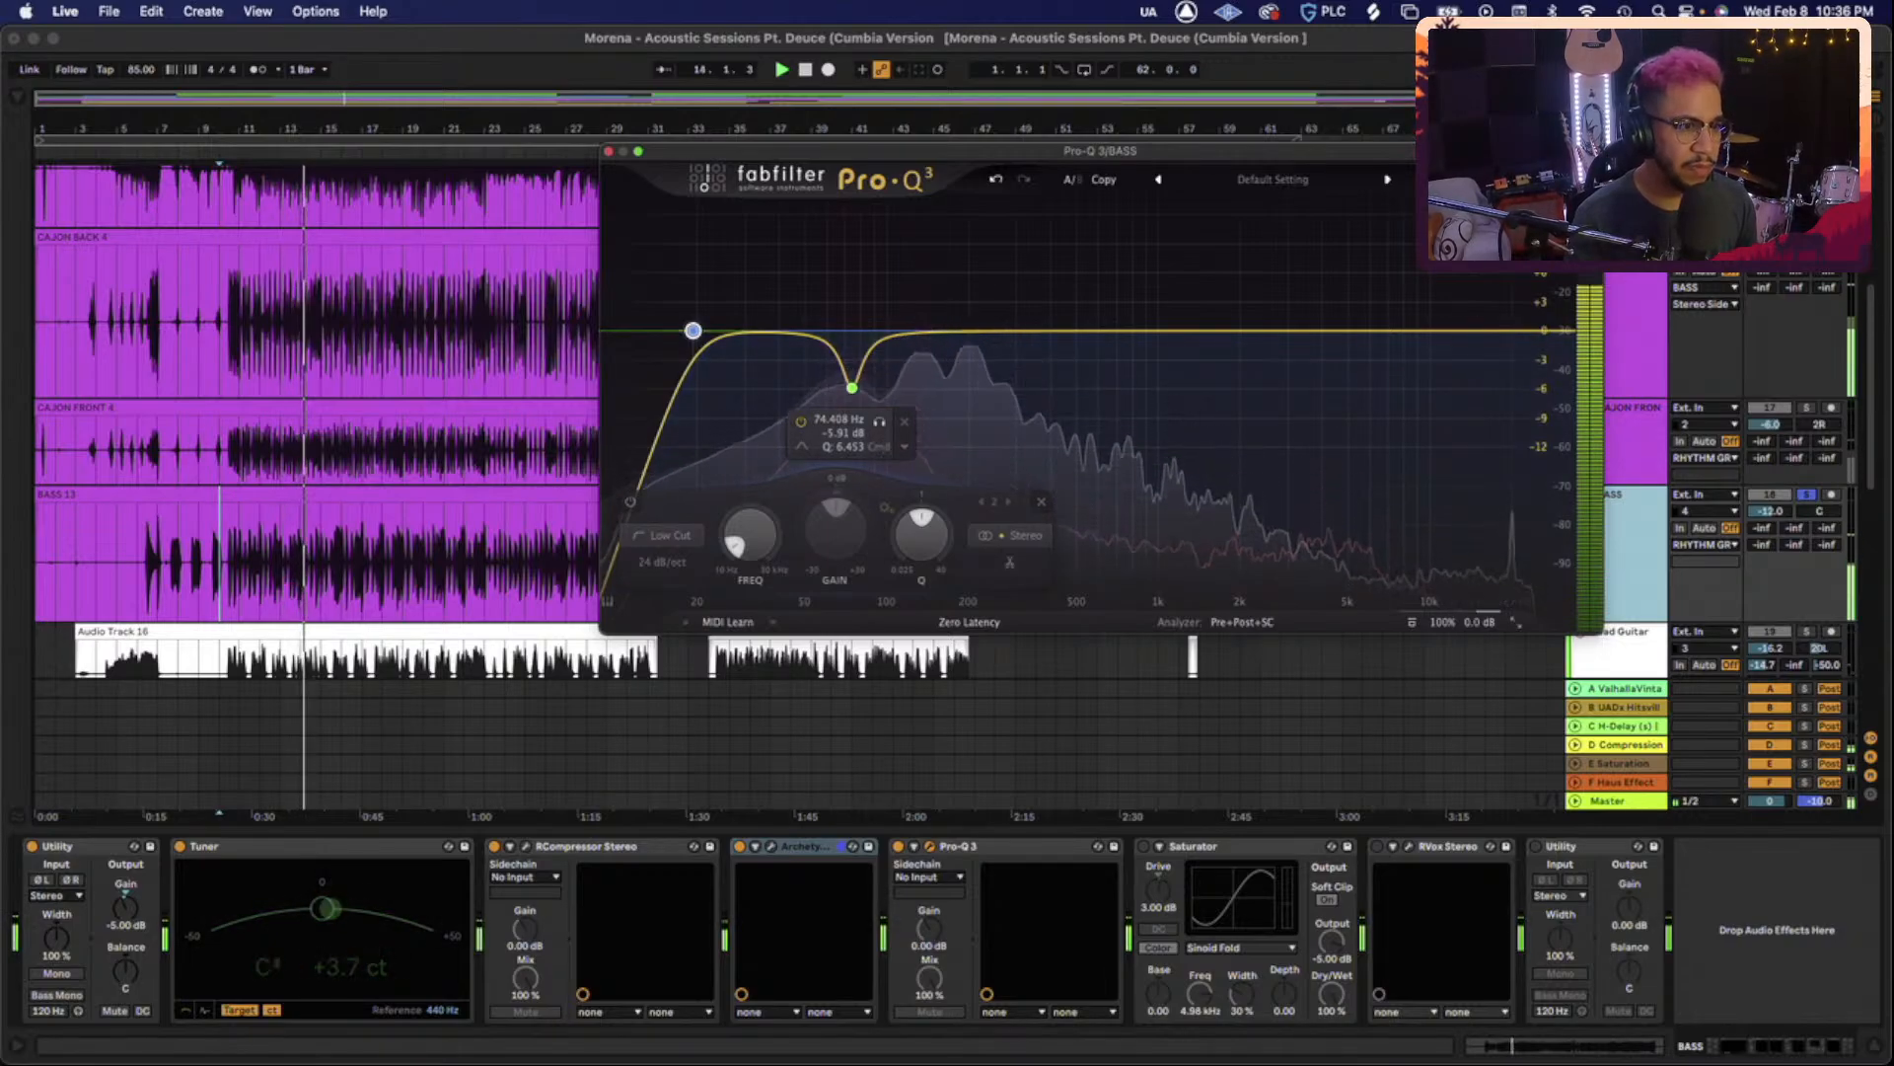
{"action": "left_click_drag", "start_coordinate": [1452, 171], "coordinate": [1144, 372]}
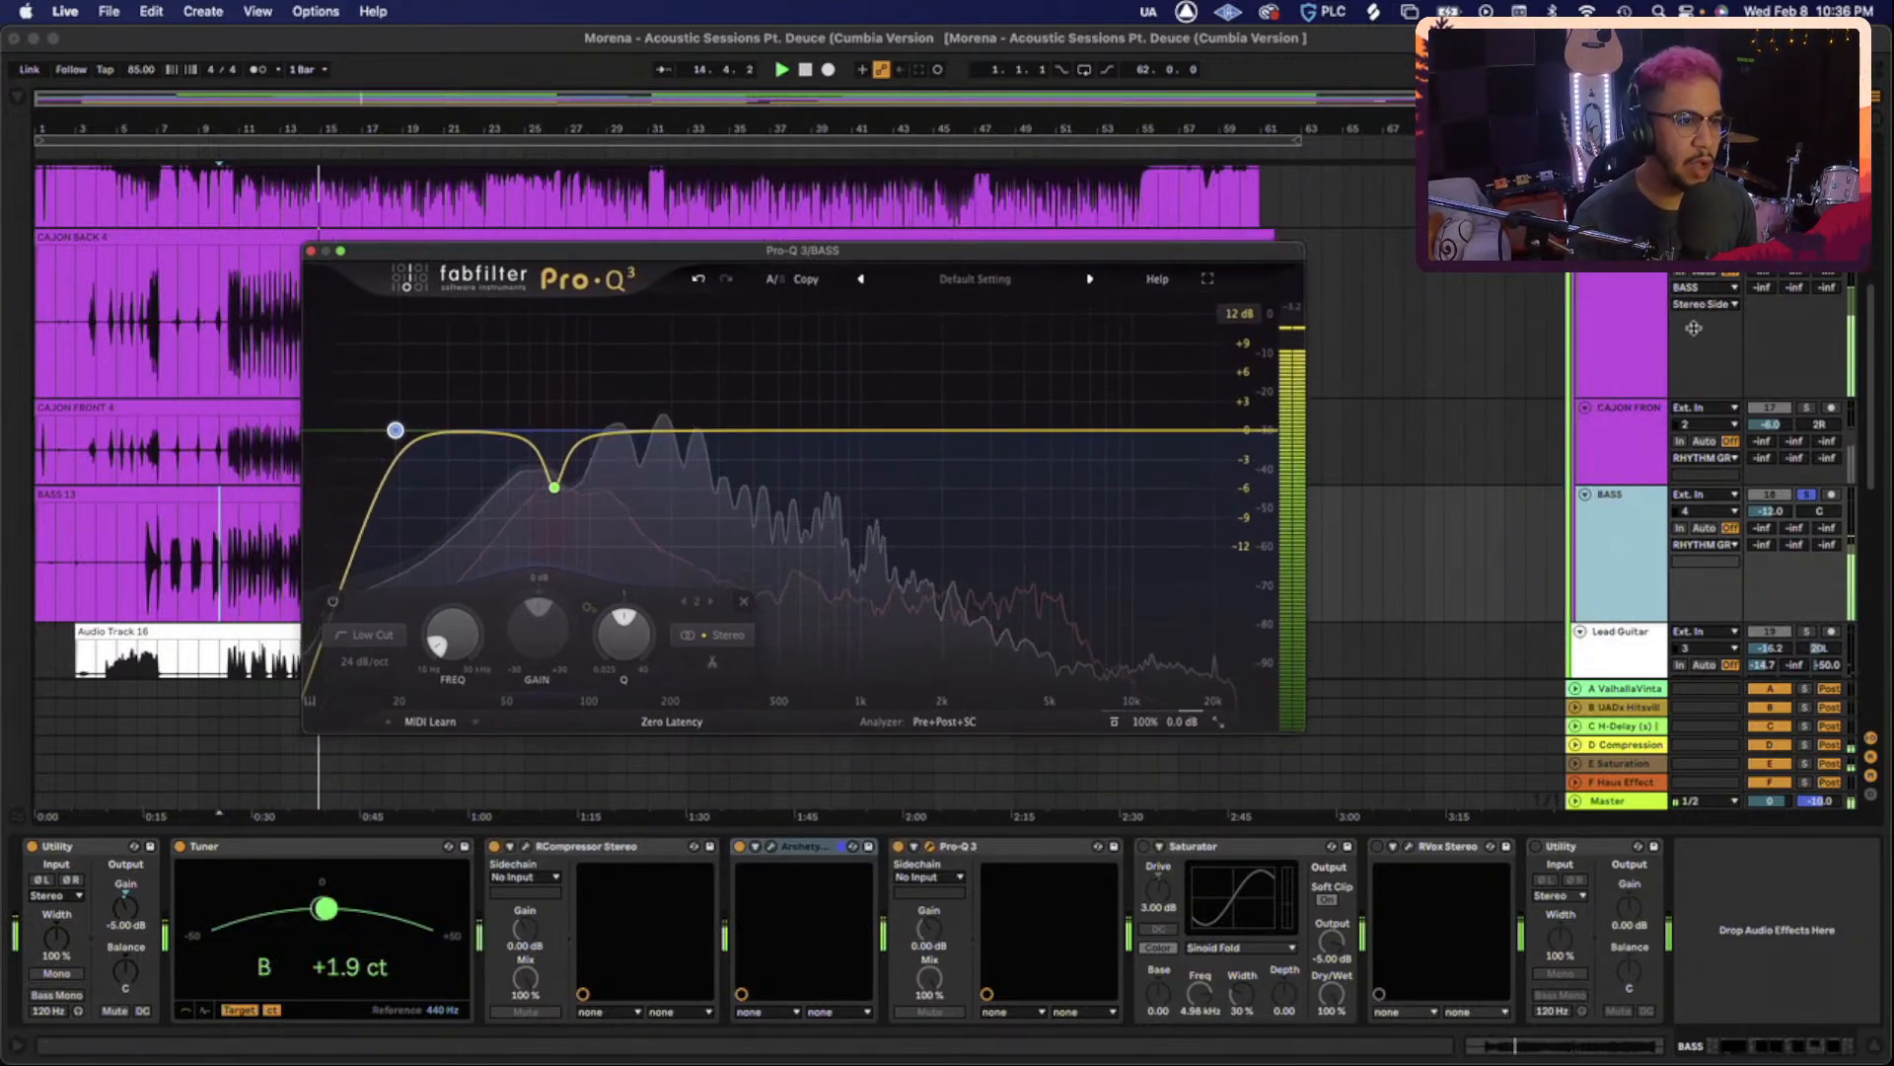
Play the soloed tracks and examine how the CAJON BACK sidechain spectrum overlaps the bass around the dip in Pro-Q 3.
{"action": "left_click", "coordinate": [1599, 299]}
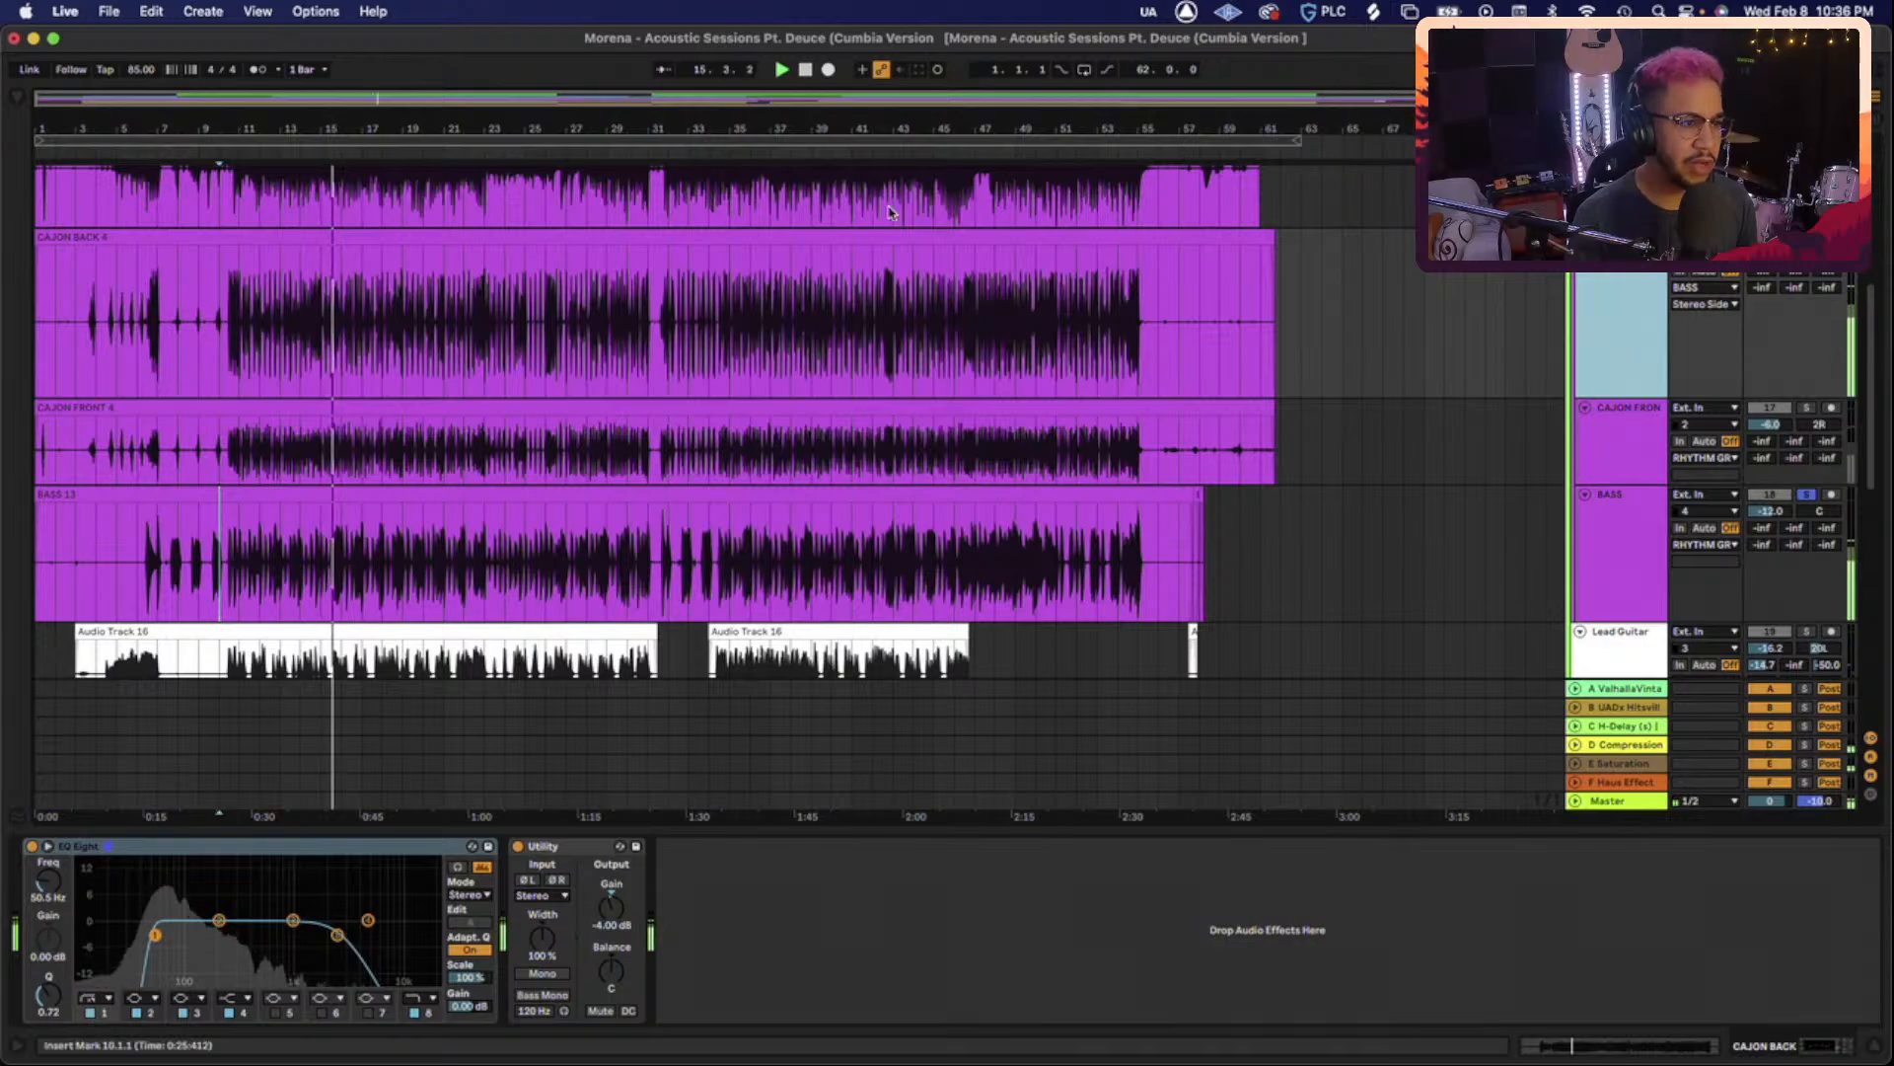
{"action": "left_click", "coordinate": [1619, 563]}
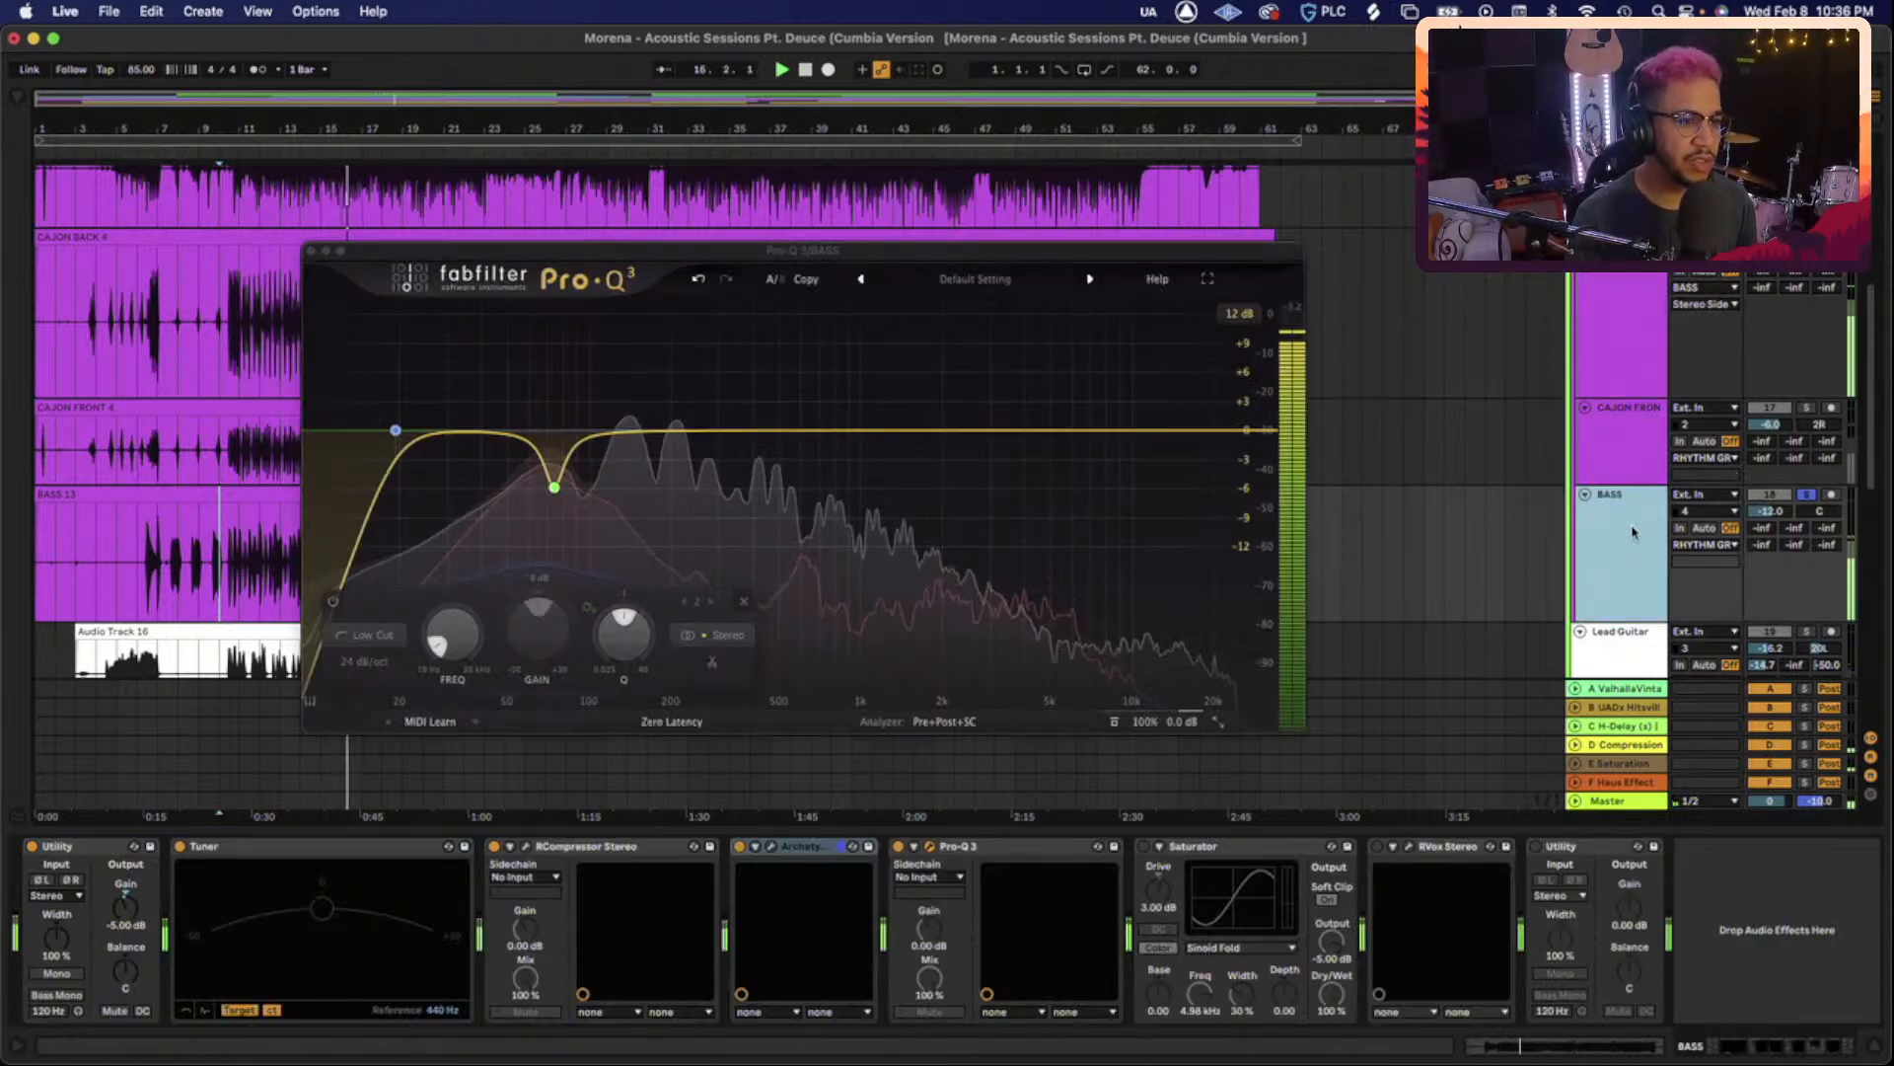
{"action": "mouse_move", "coordinate": [533, 401]}
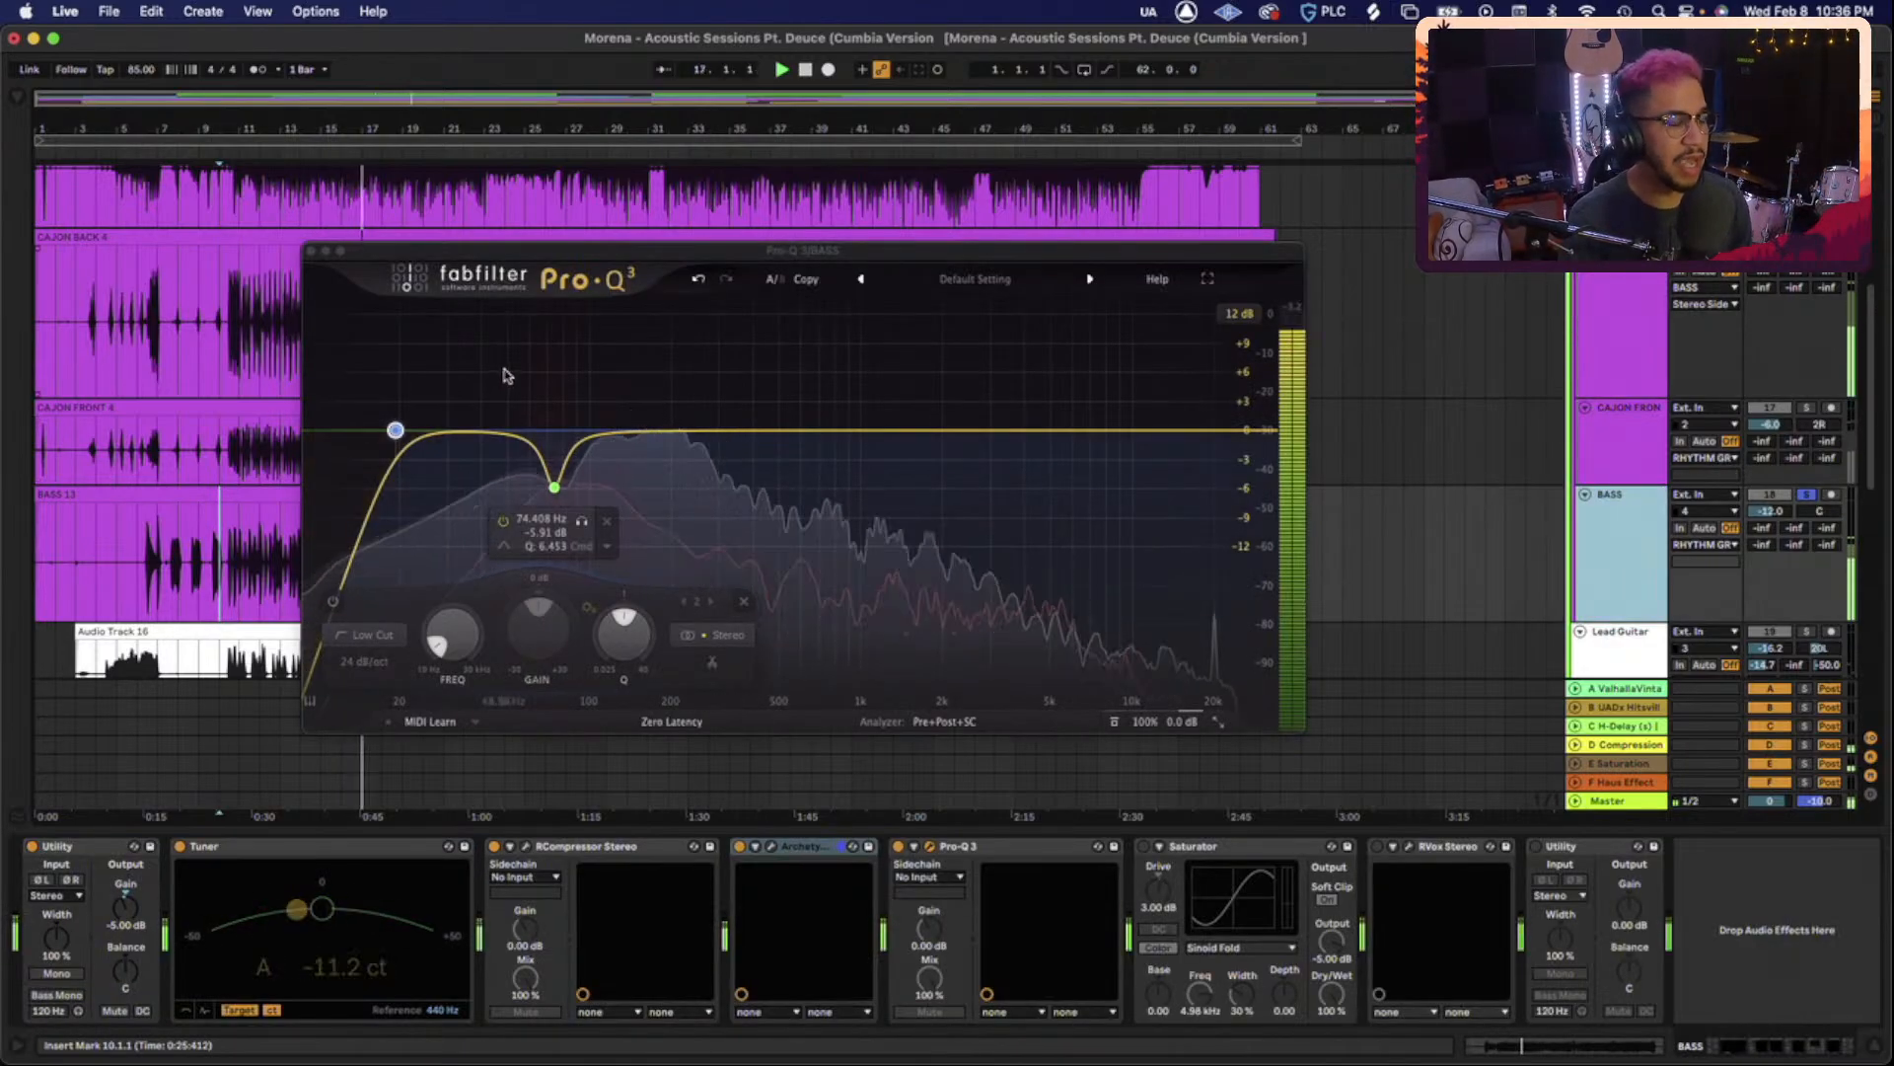
{"action": "key", "text": "space"}
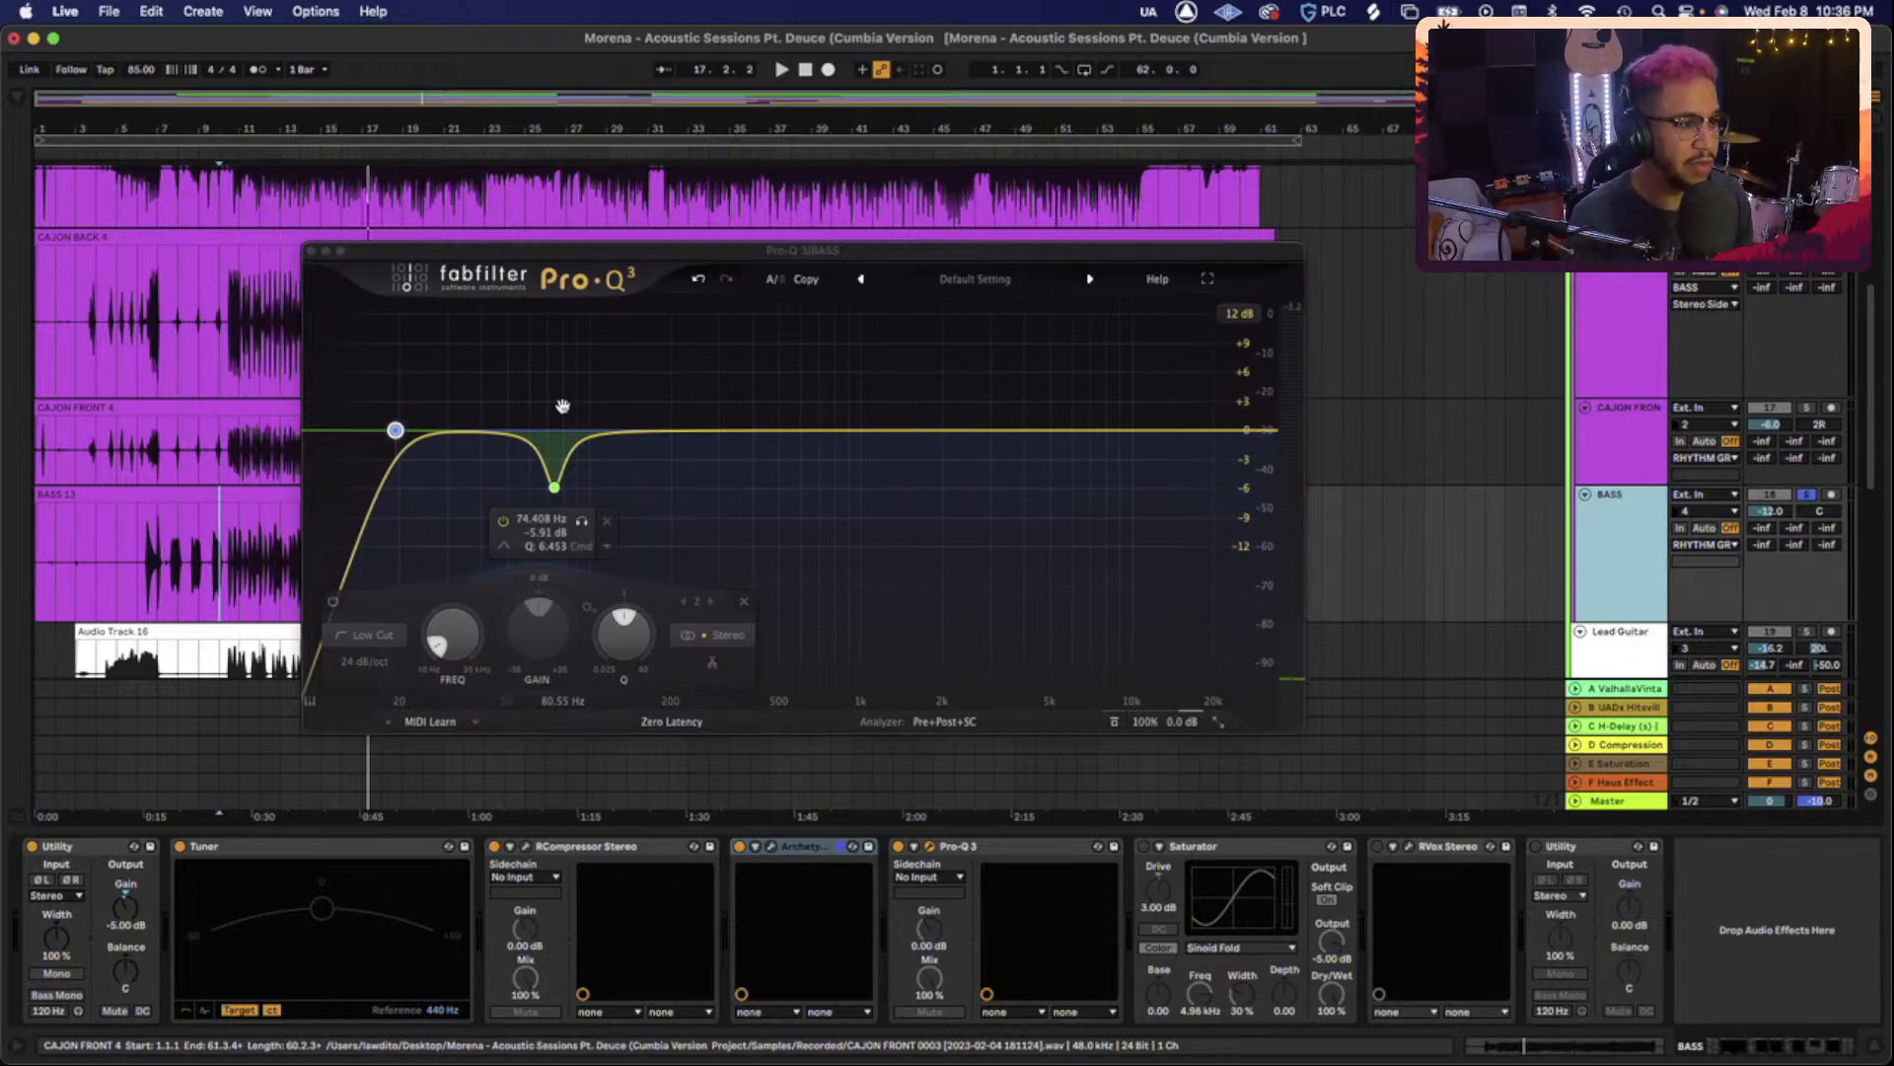
{"action": "key", "text": "space"}
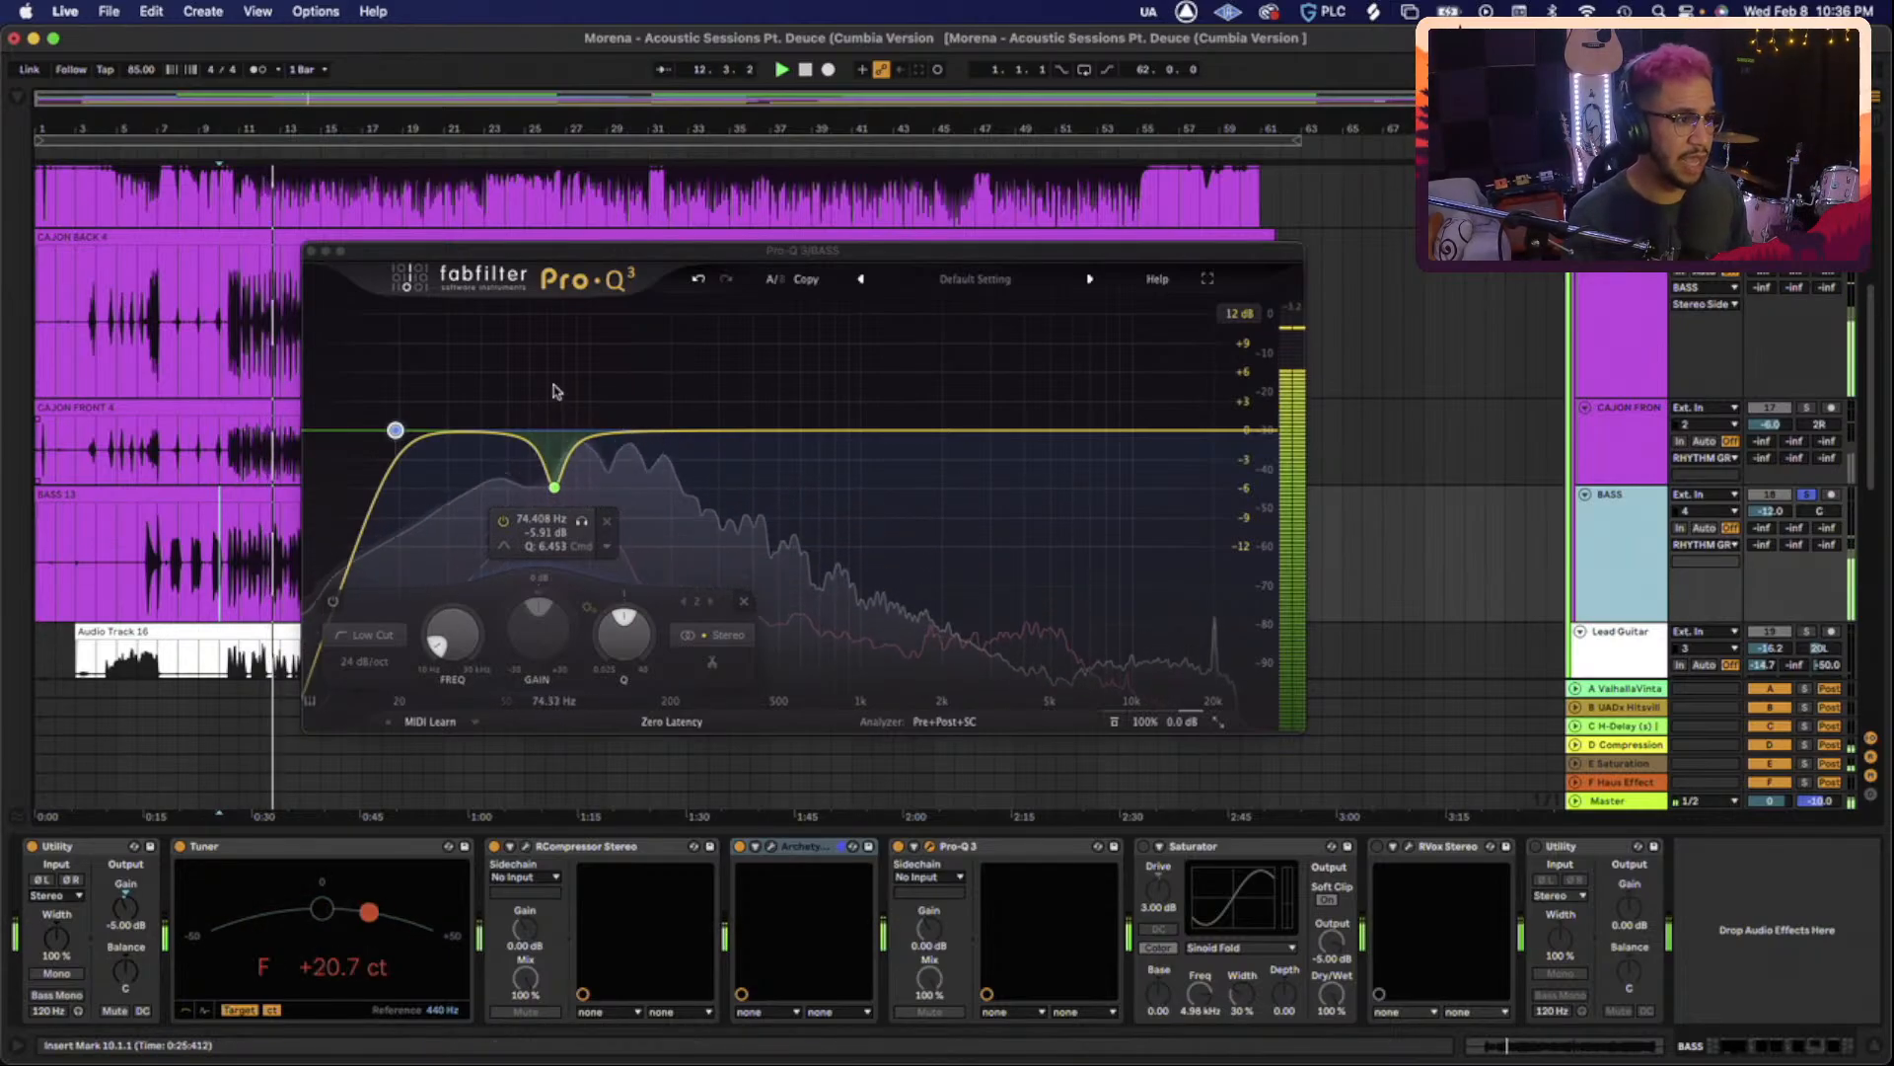
Flatten the low-frequency dip in the bass Pro-Q 3 for comparison, and pull it back down to about -5.6 dB at 72 Hz.
{"action": "left_click_drag", "start_coordinate": [544, 486], "coordinate": [555, 426]}
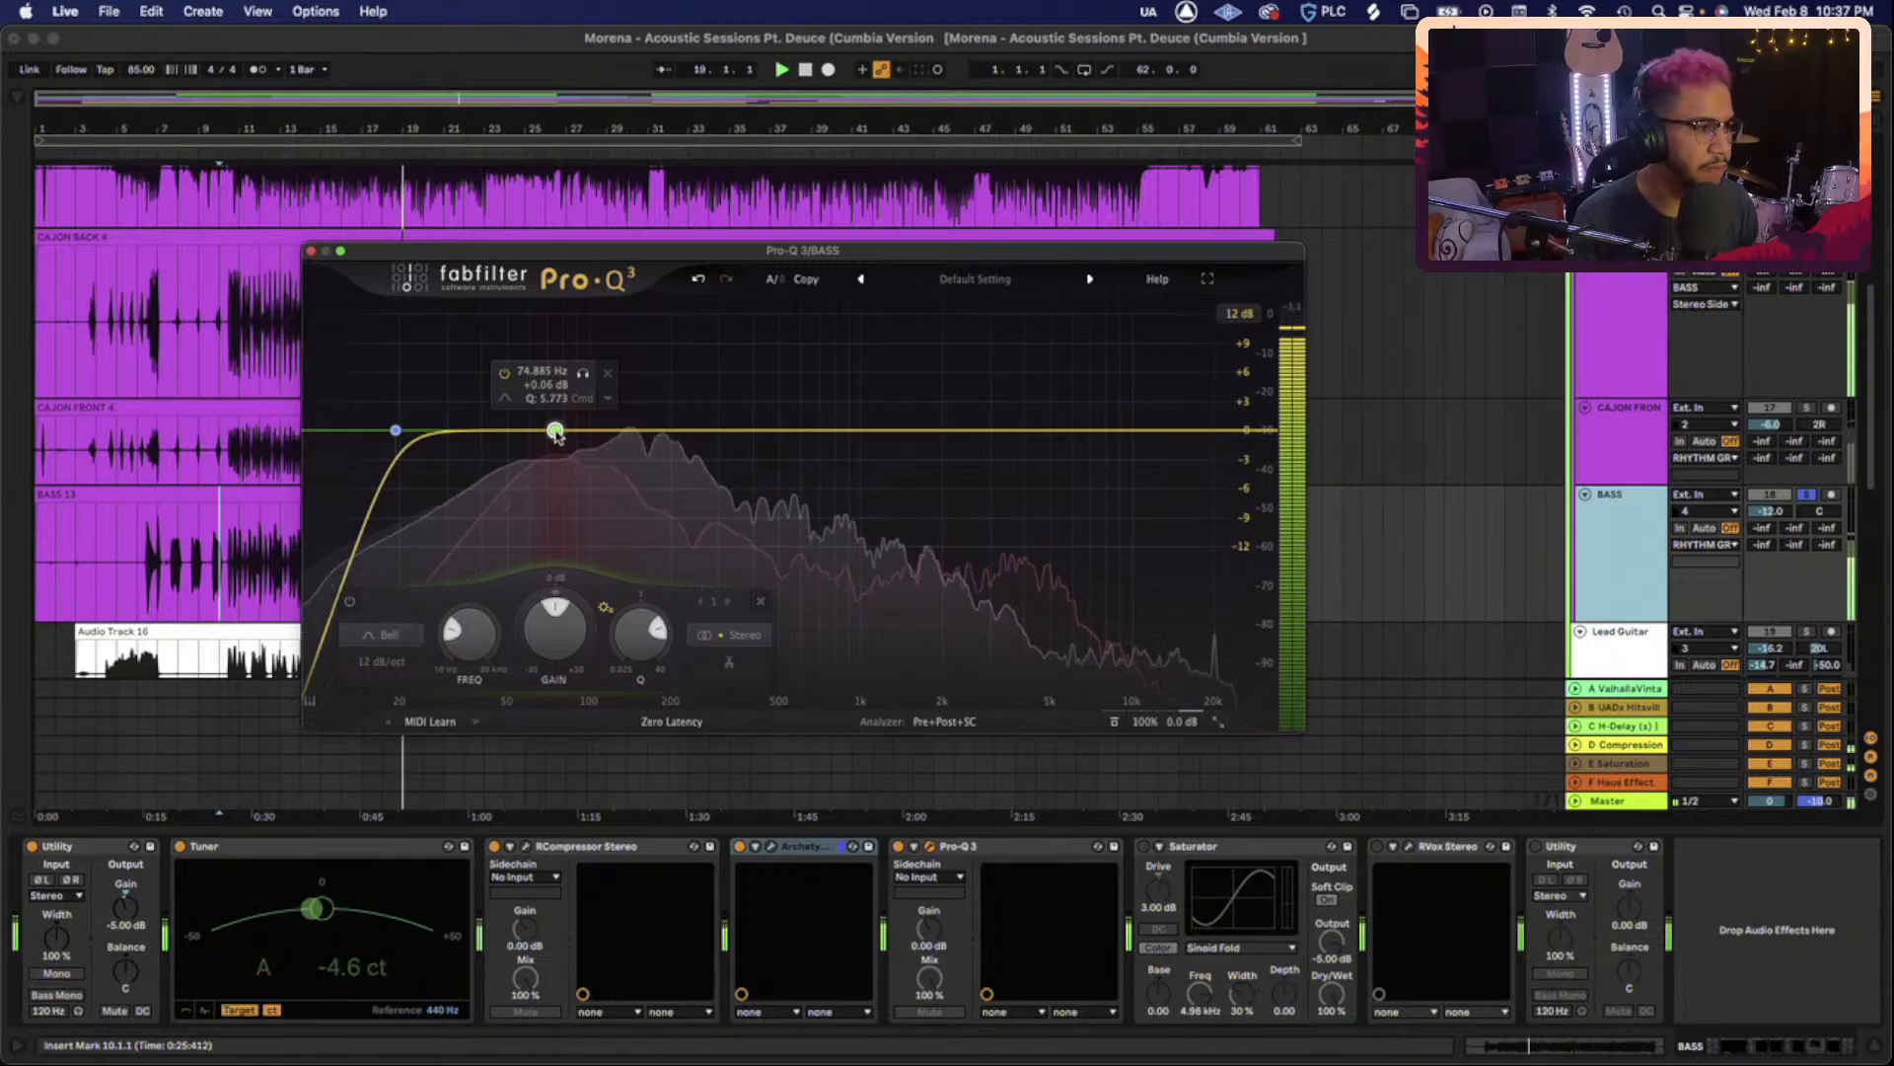
{"action": "left_click_drag", "start_coordinate": [555, 434], "coordinate": [551, 496]}
{"action": "key", "text": "space"}
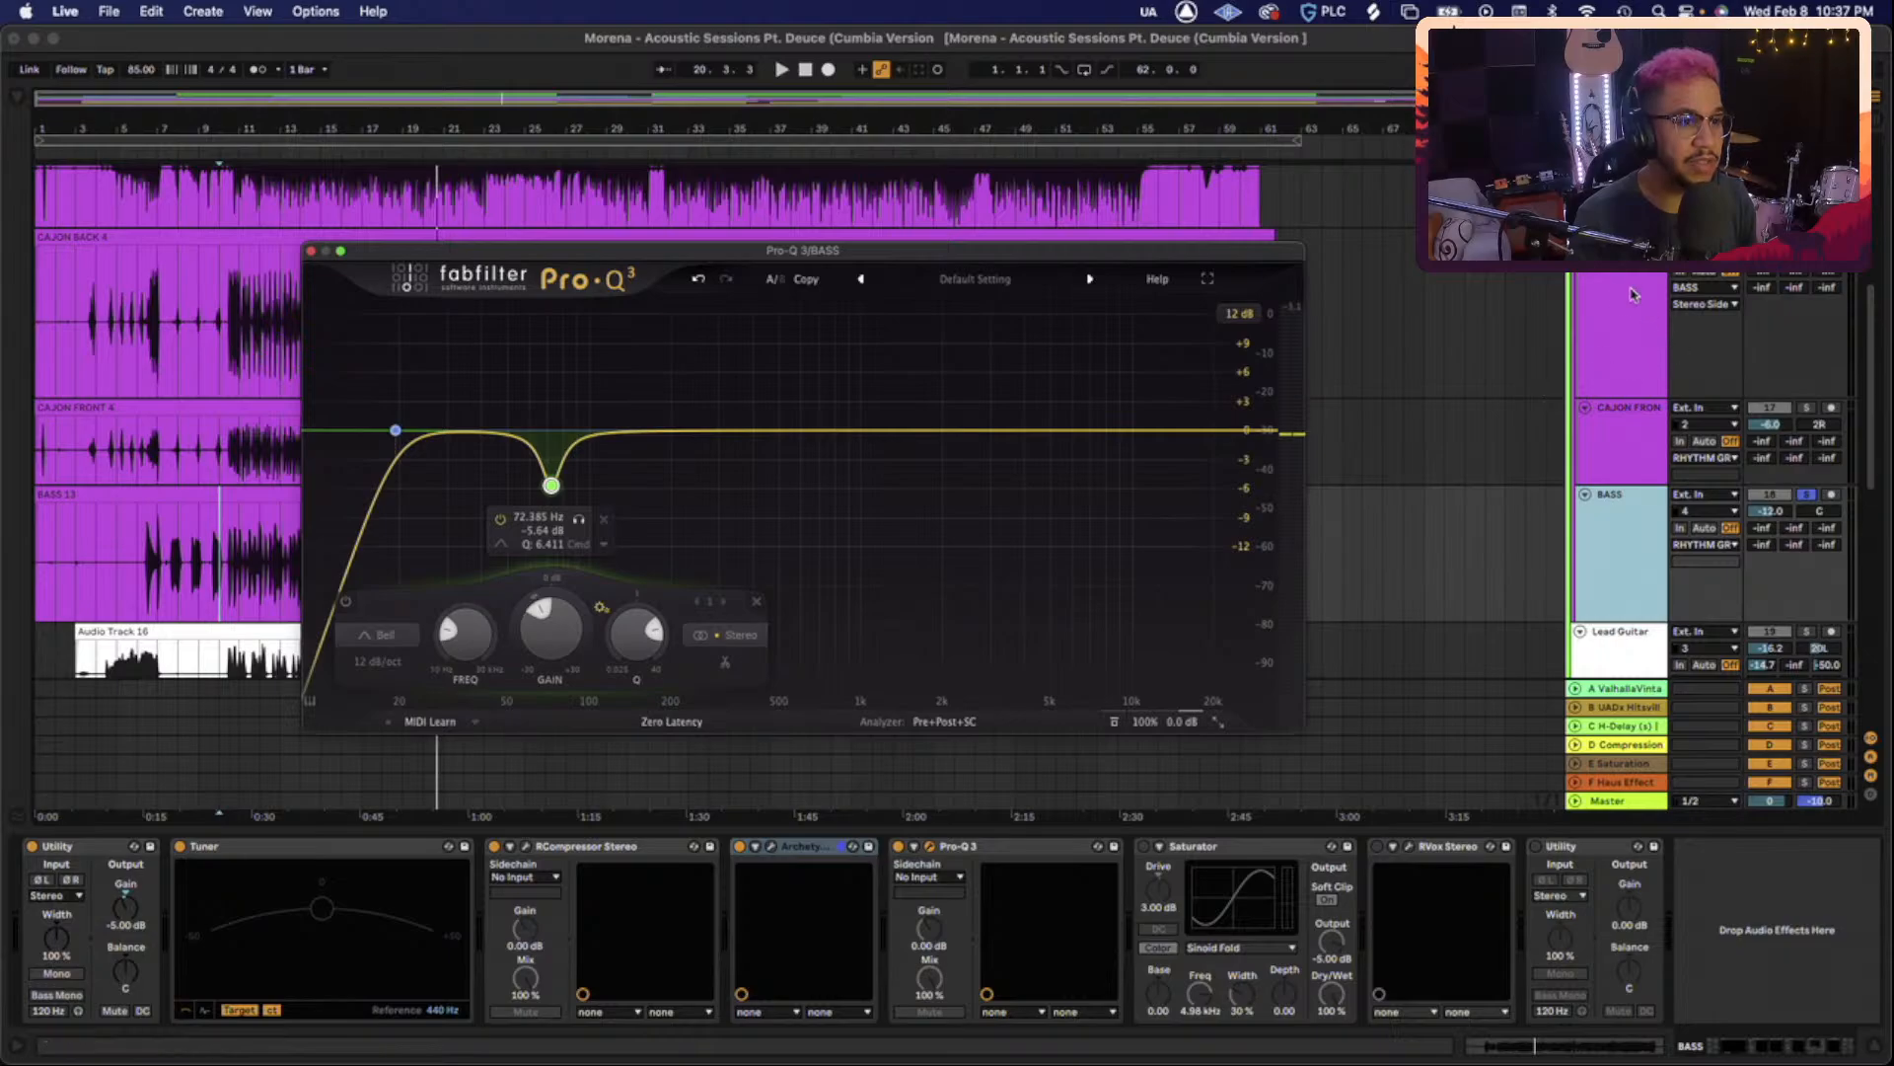
Route the CAJON BACK track's output back to RHYTHM GROUP.
{"action": "scroll", "coordinate": [1630, 288], "scroll_direction": "up", "scroll_amount": 1}
{"action": "scroll", "coordinate": [1630, 288], "scroll_direction": "up", "scroll_amount": 2}
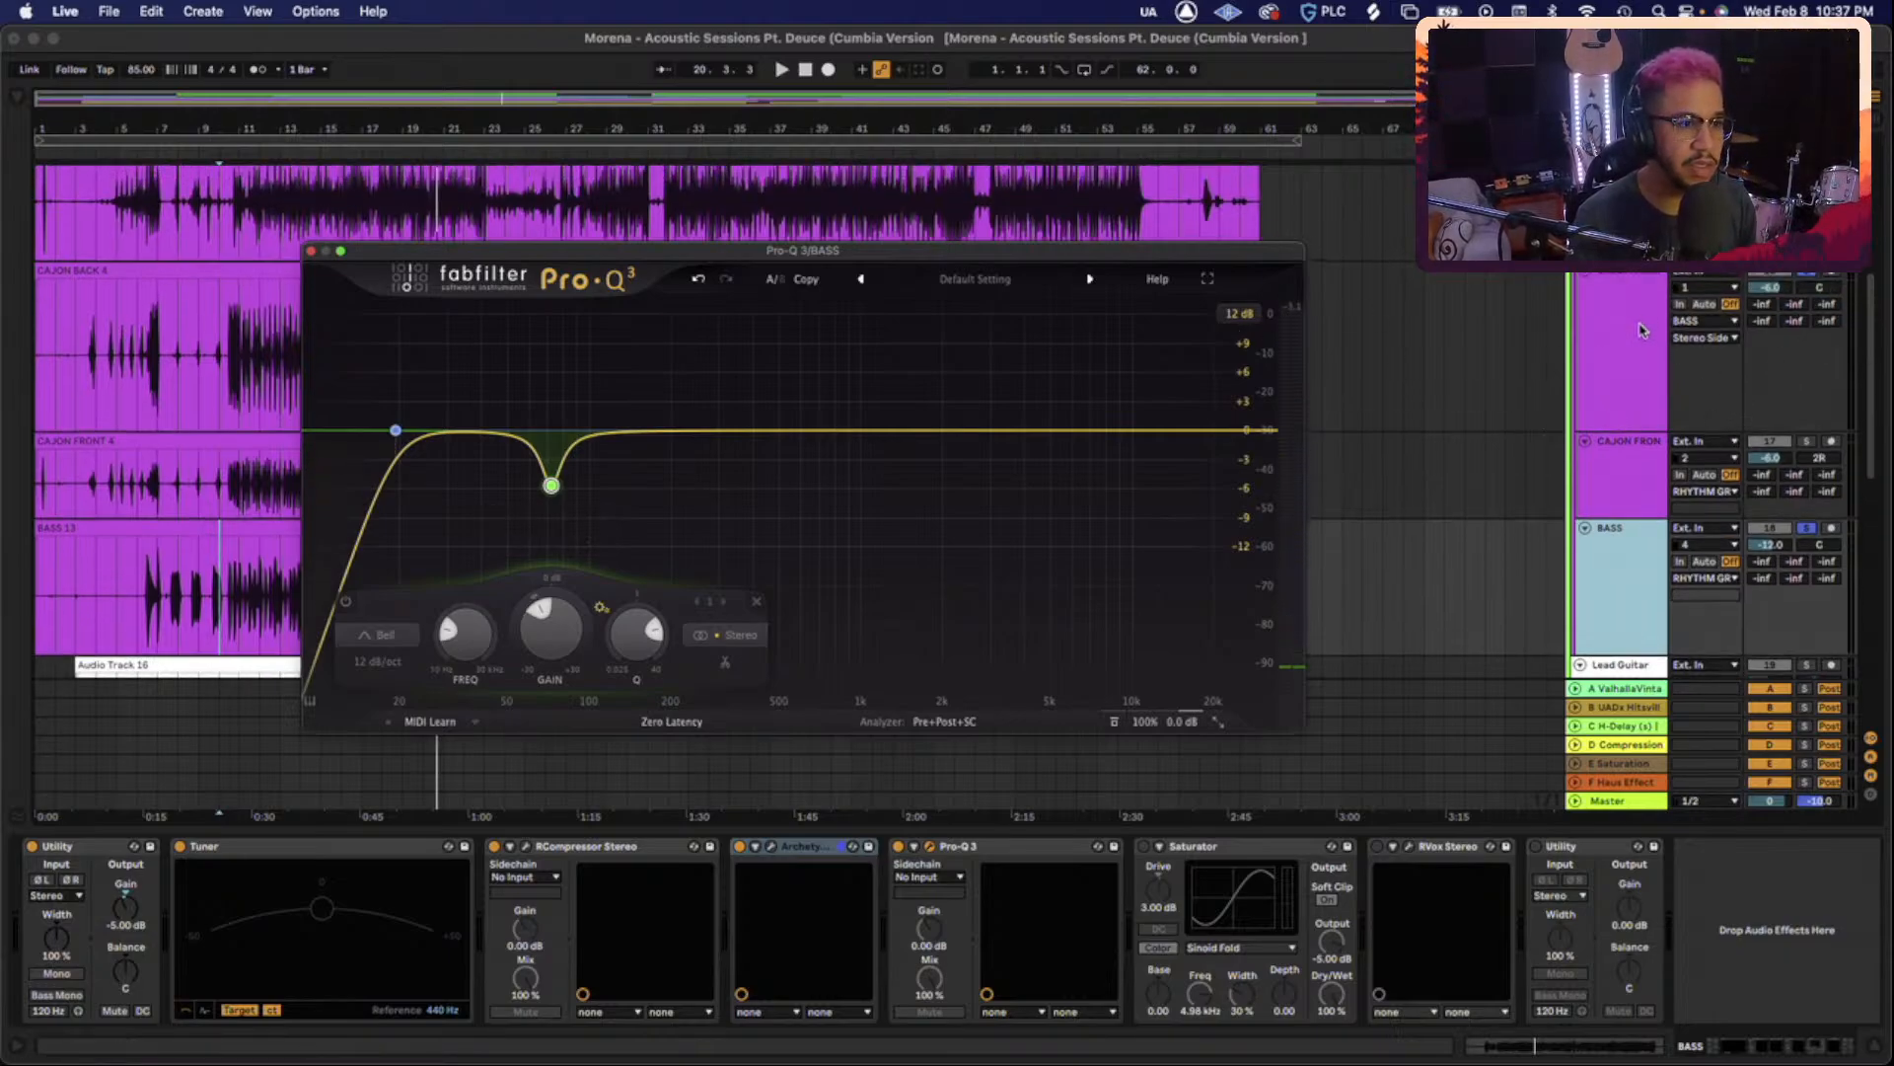
{"action": "scroll", "coordinate": [1642, 329], "scroll_direction": "up", "scroll_amount": 3}
{"action": "left_click", "coordinate": [1725, 397]}
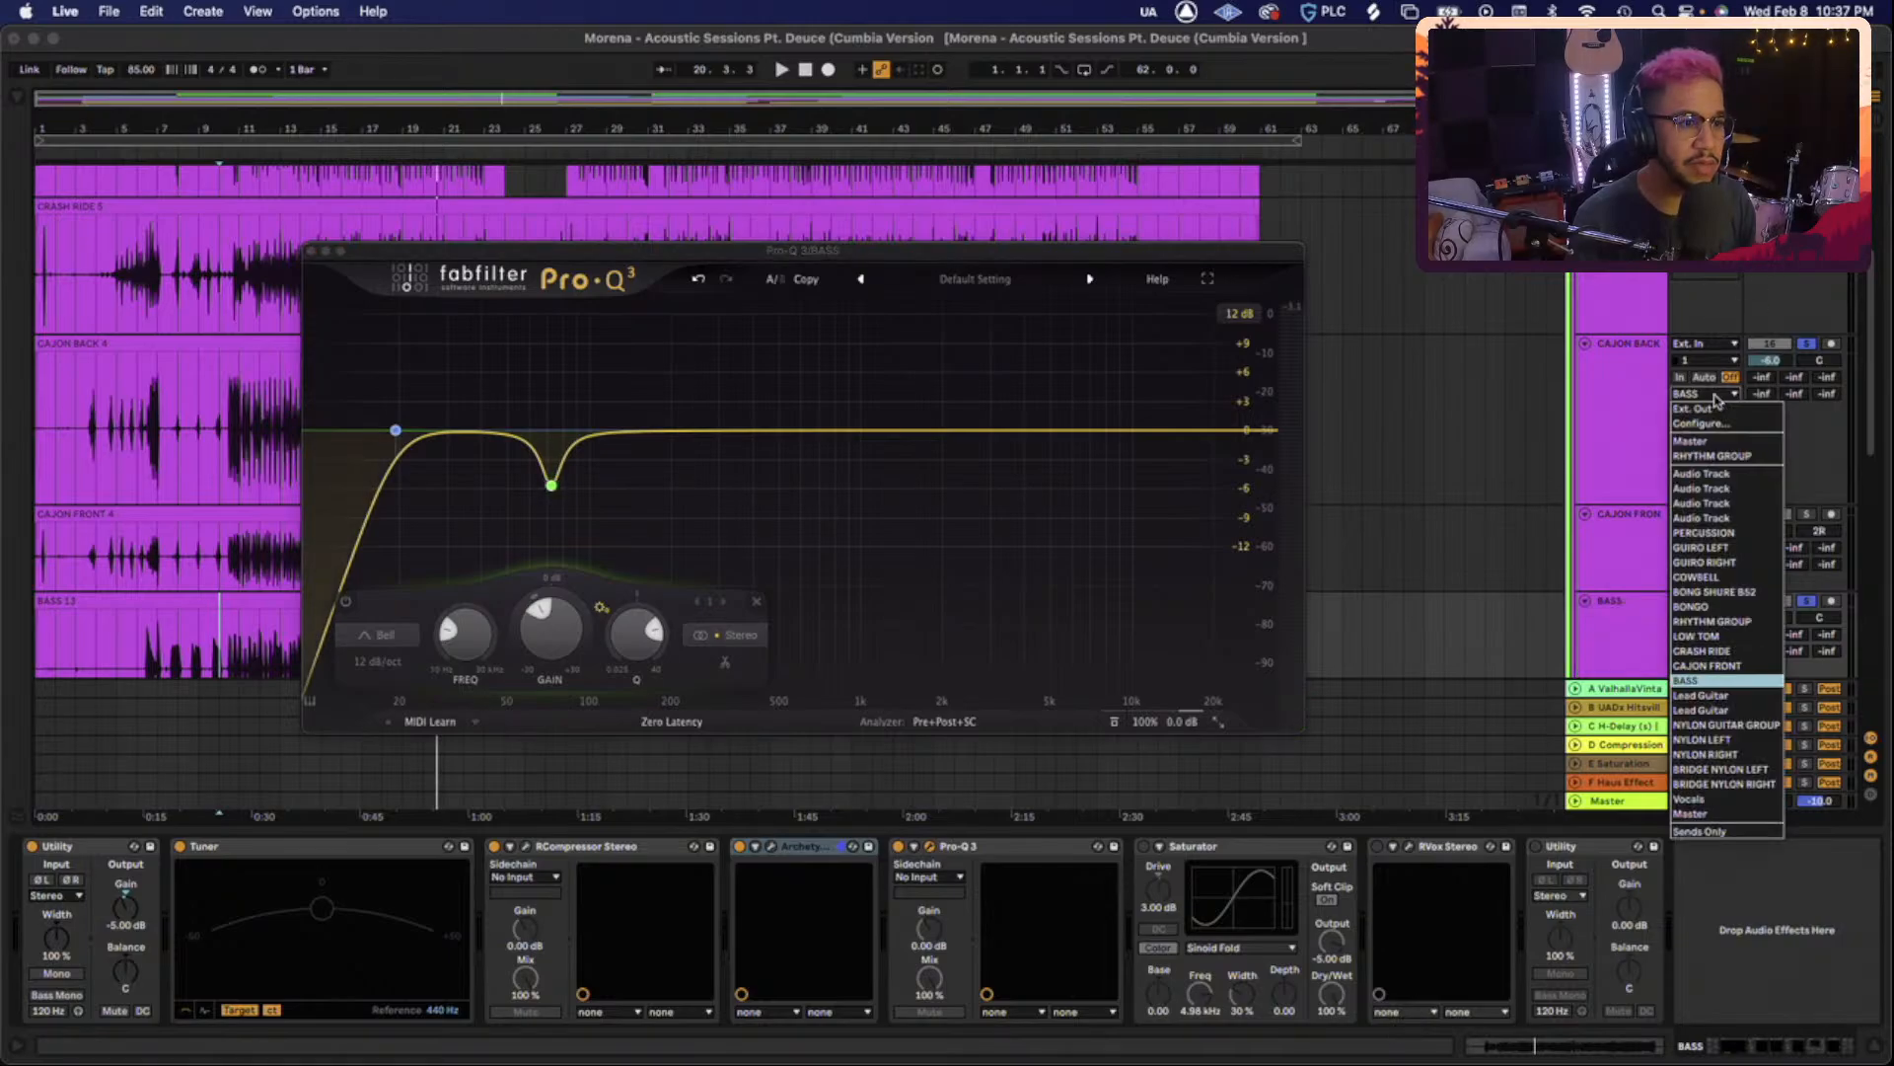
{"action": "left_click", "coordinate": [1626, 414]}
{"action": "left_click", "coordinate": [1725, 397]}
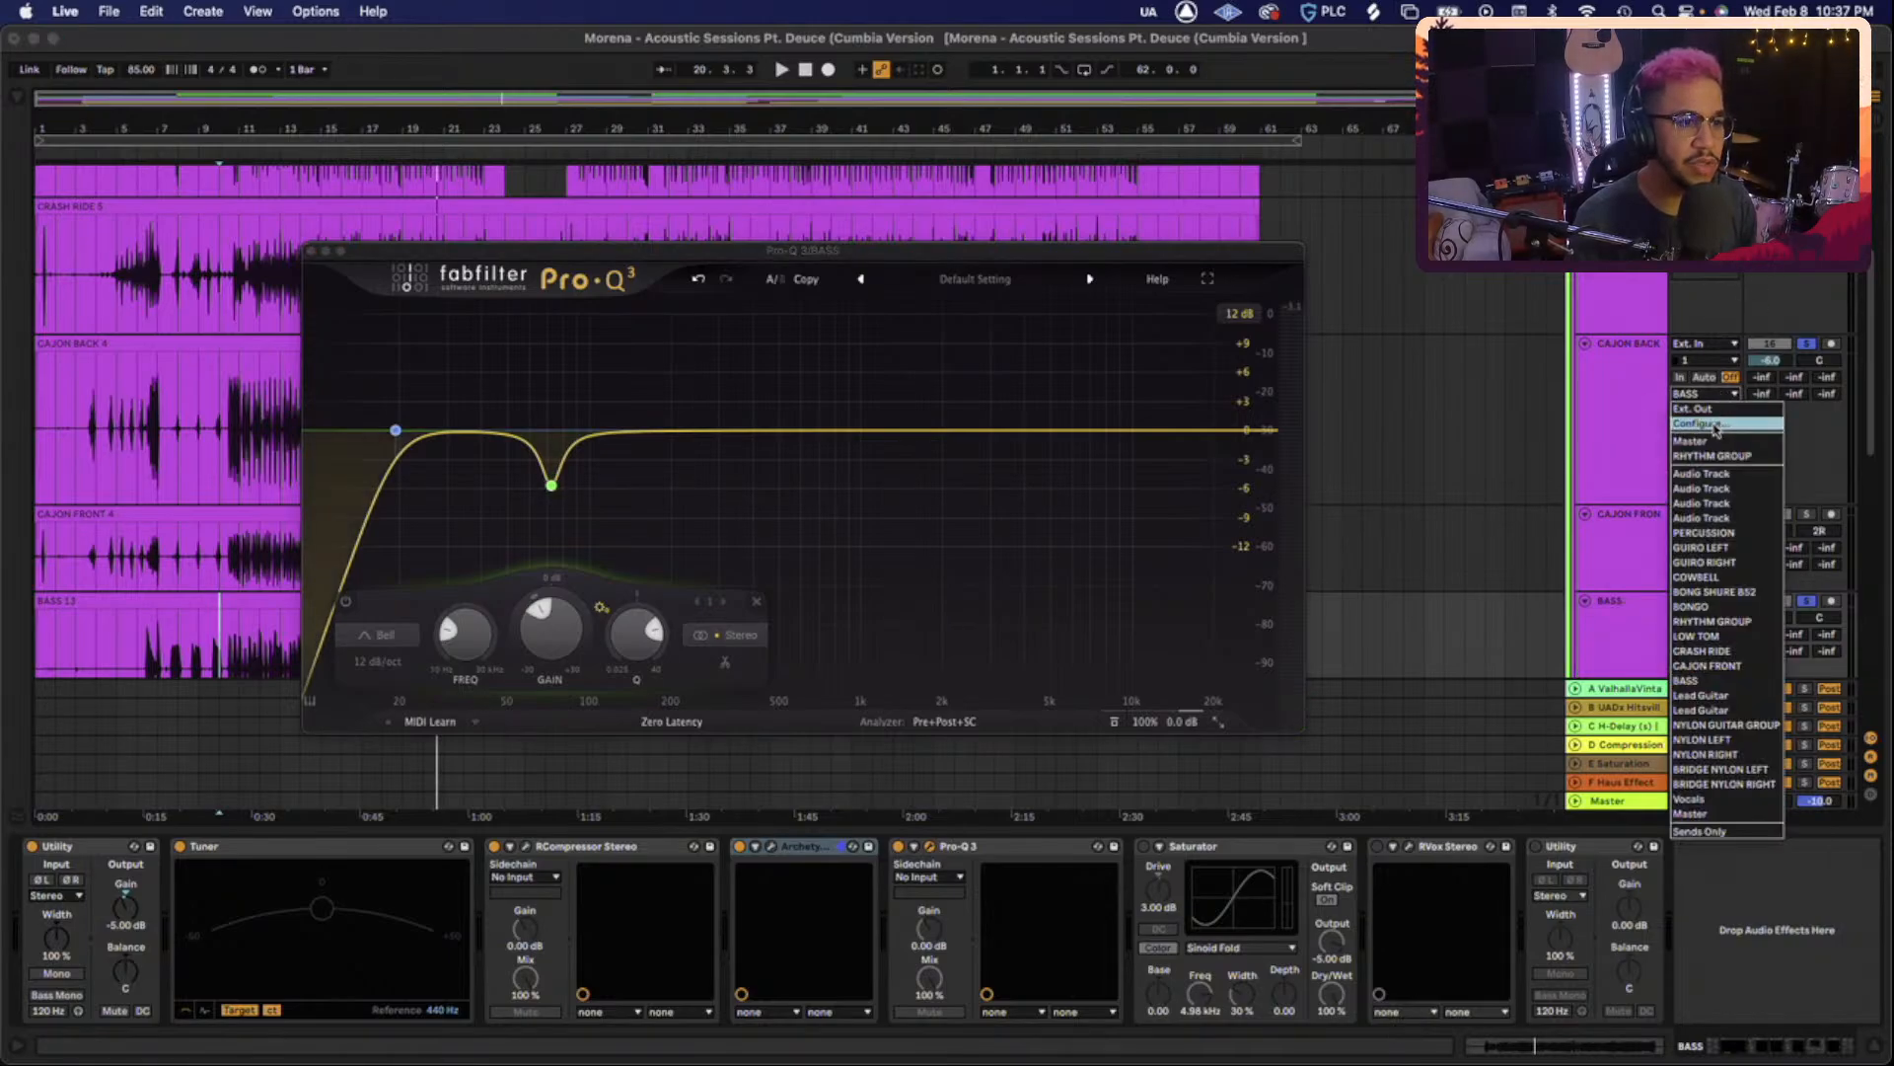
{"action": "left_click", "coordinate": [1721, 457]}
Deepen the bass Pro-Q 3 dip to about -5.9 dB during playback, and listen with CAJON FRONT soloed too.
{"action": "key", "text": "space"}
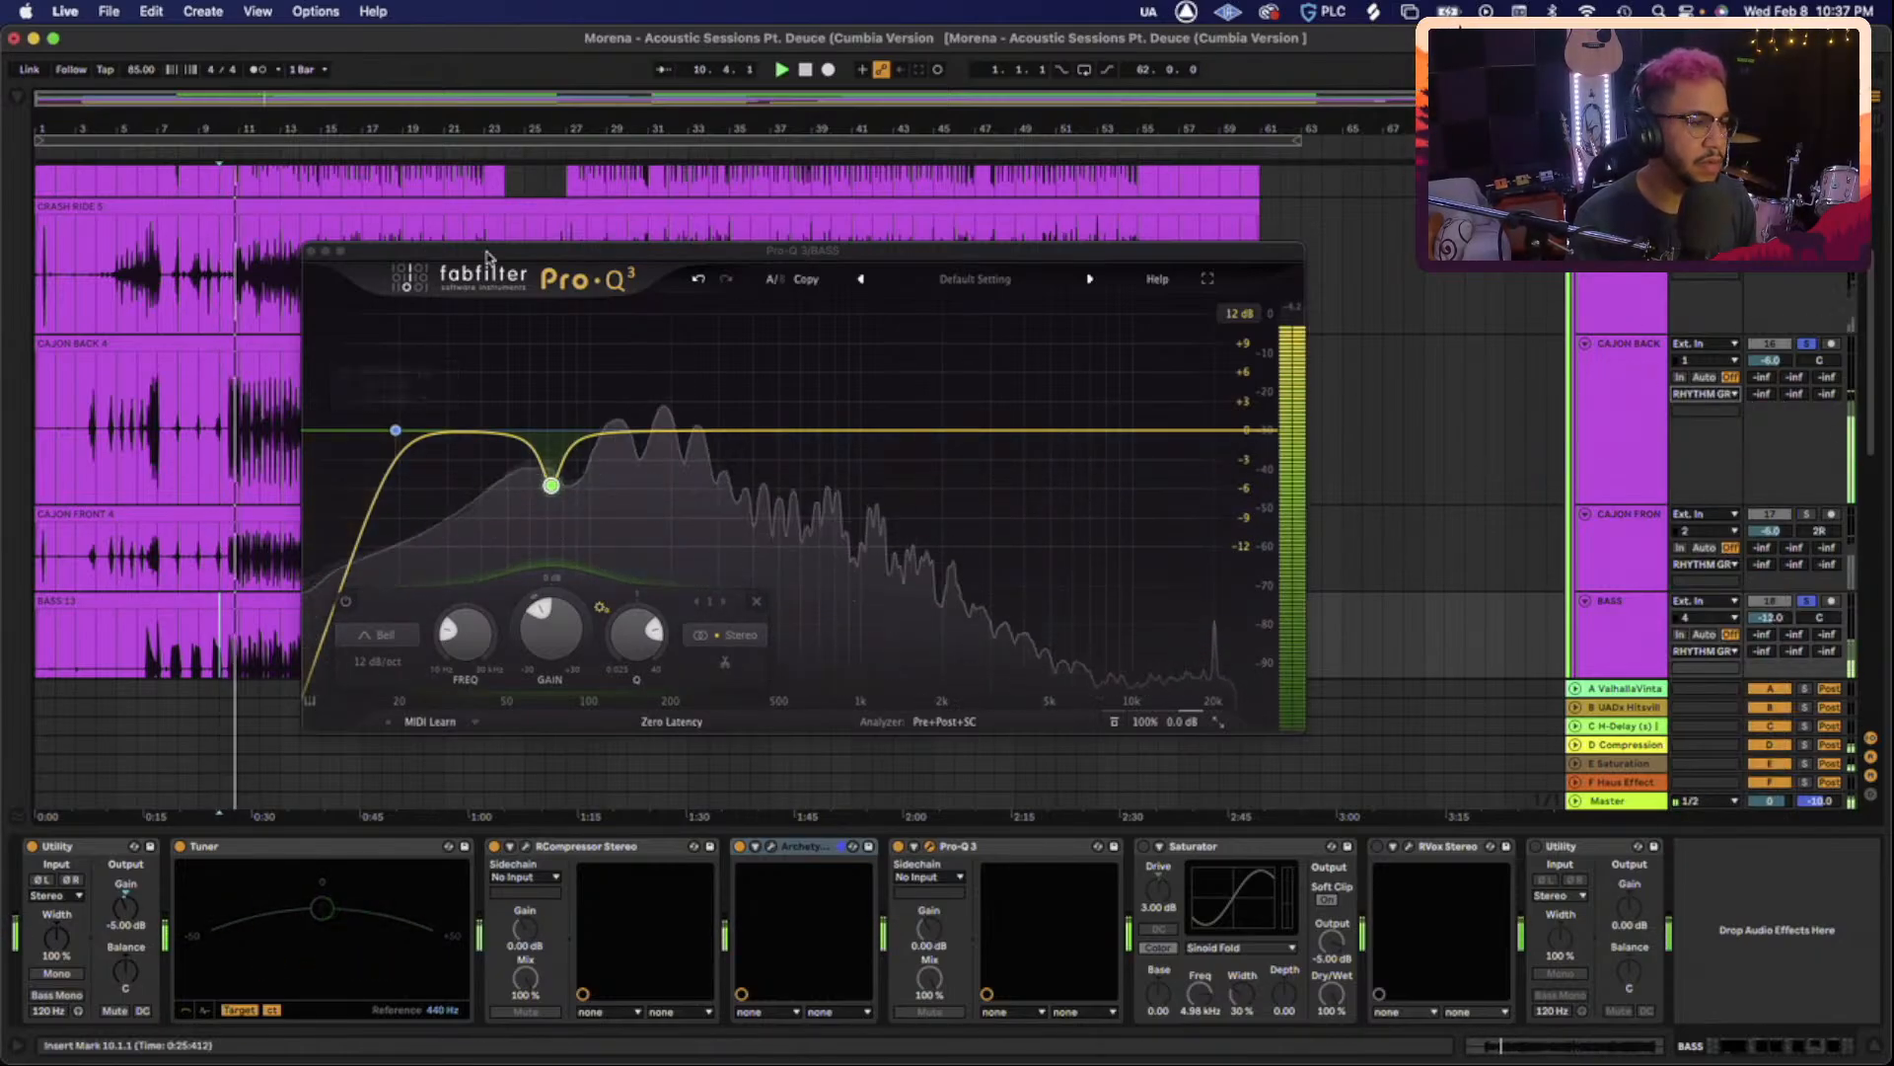
{"action": "mouse_move", "coordinate": [551, 484]}
{"action": "left_click_drag", "start_coordinate": [551, 484], "coordinate": [551, 488]}
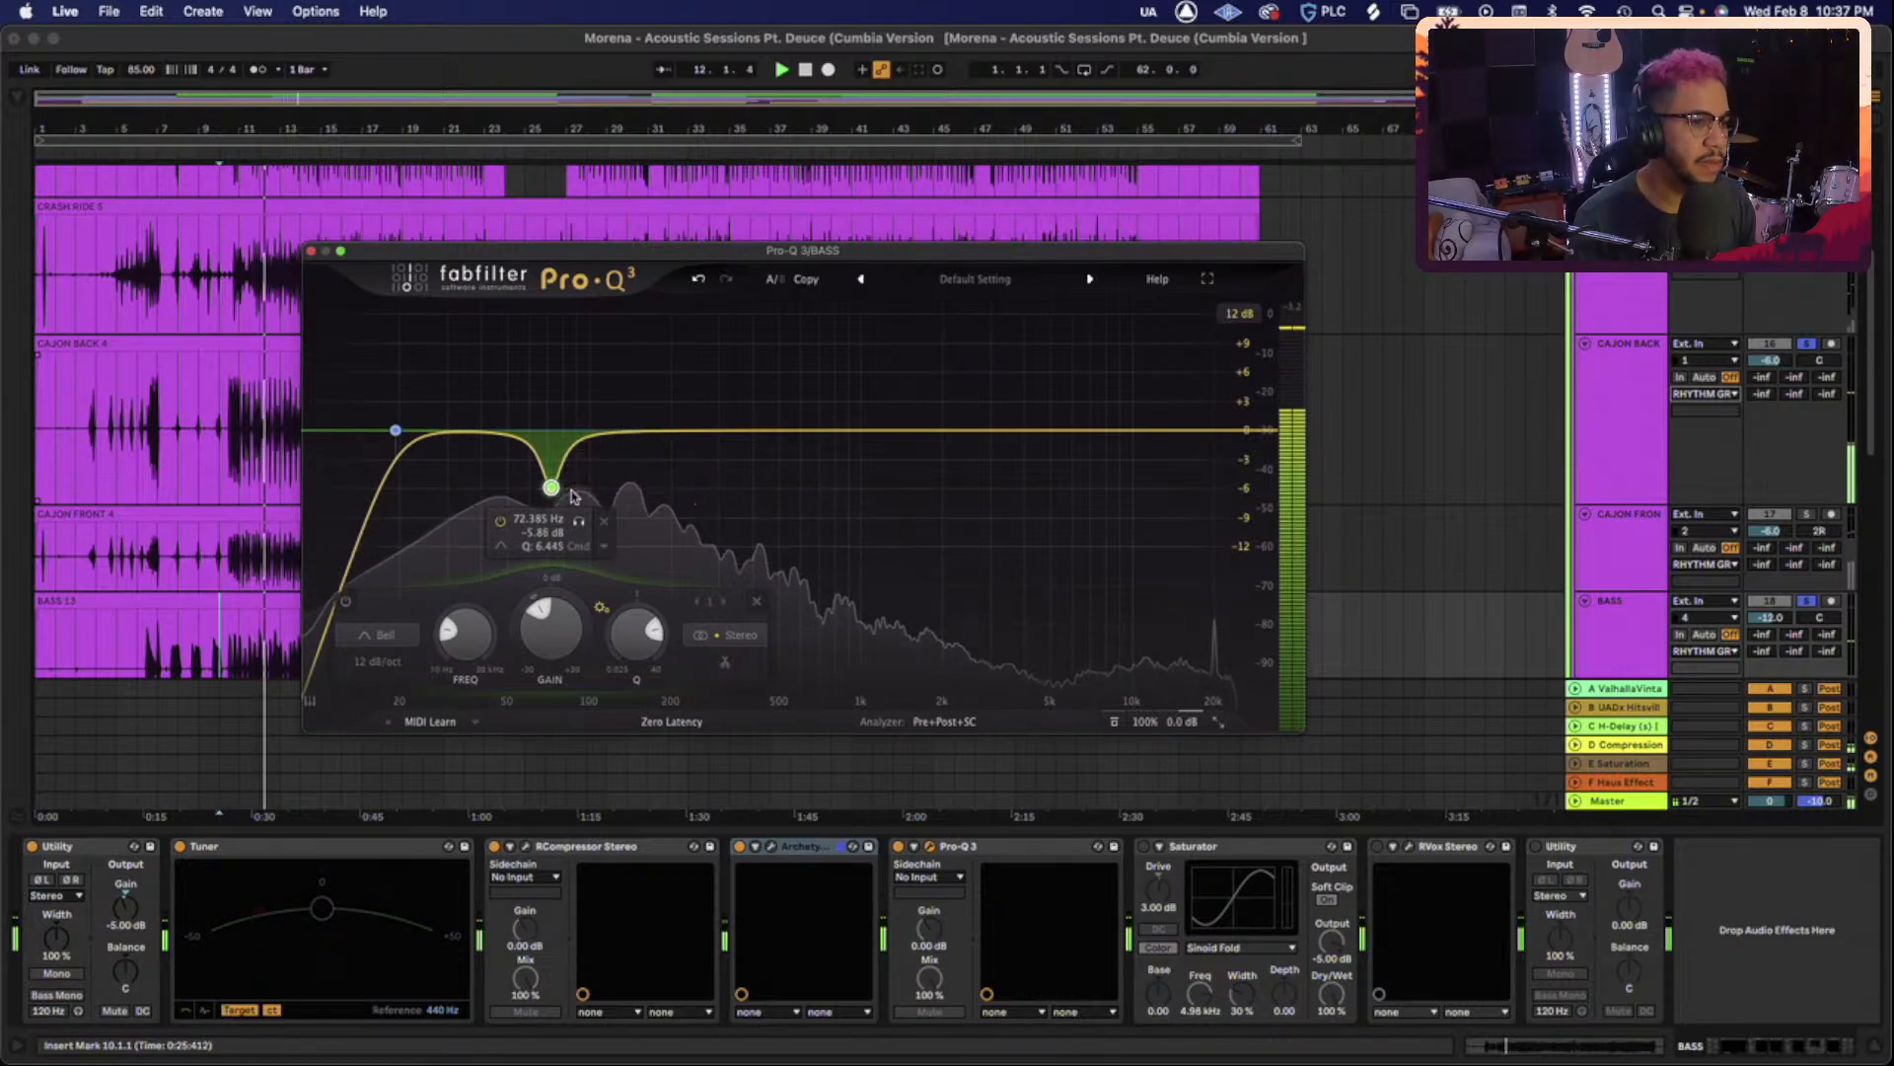
{"action": "left_click", "coordinate": [1807, 514]}
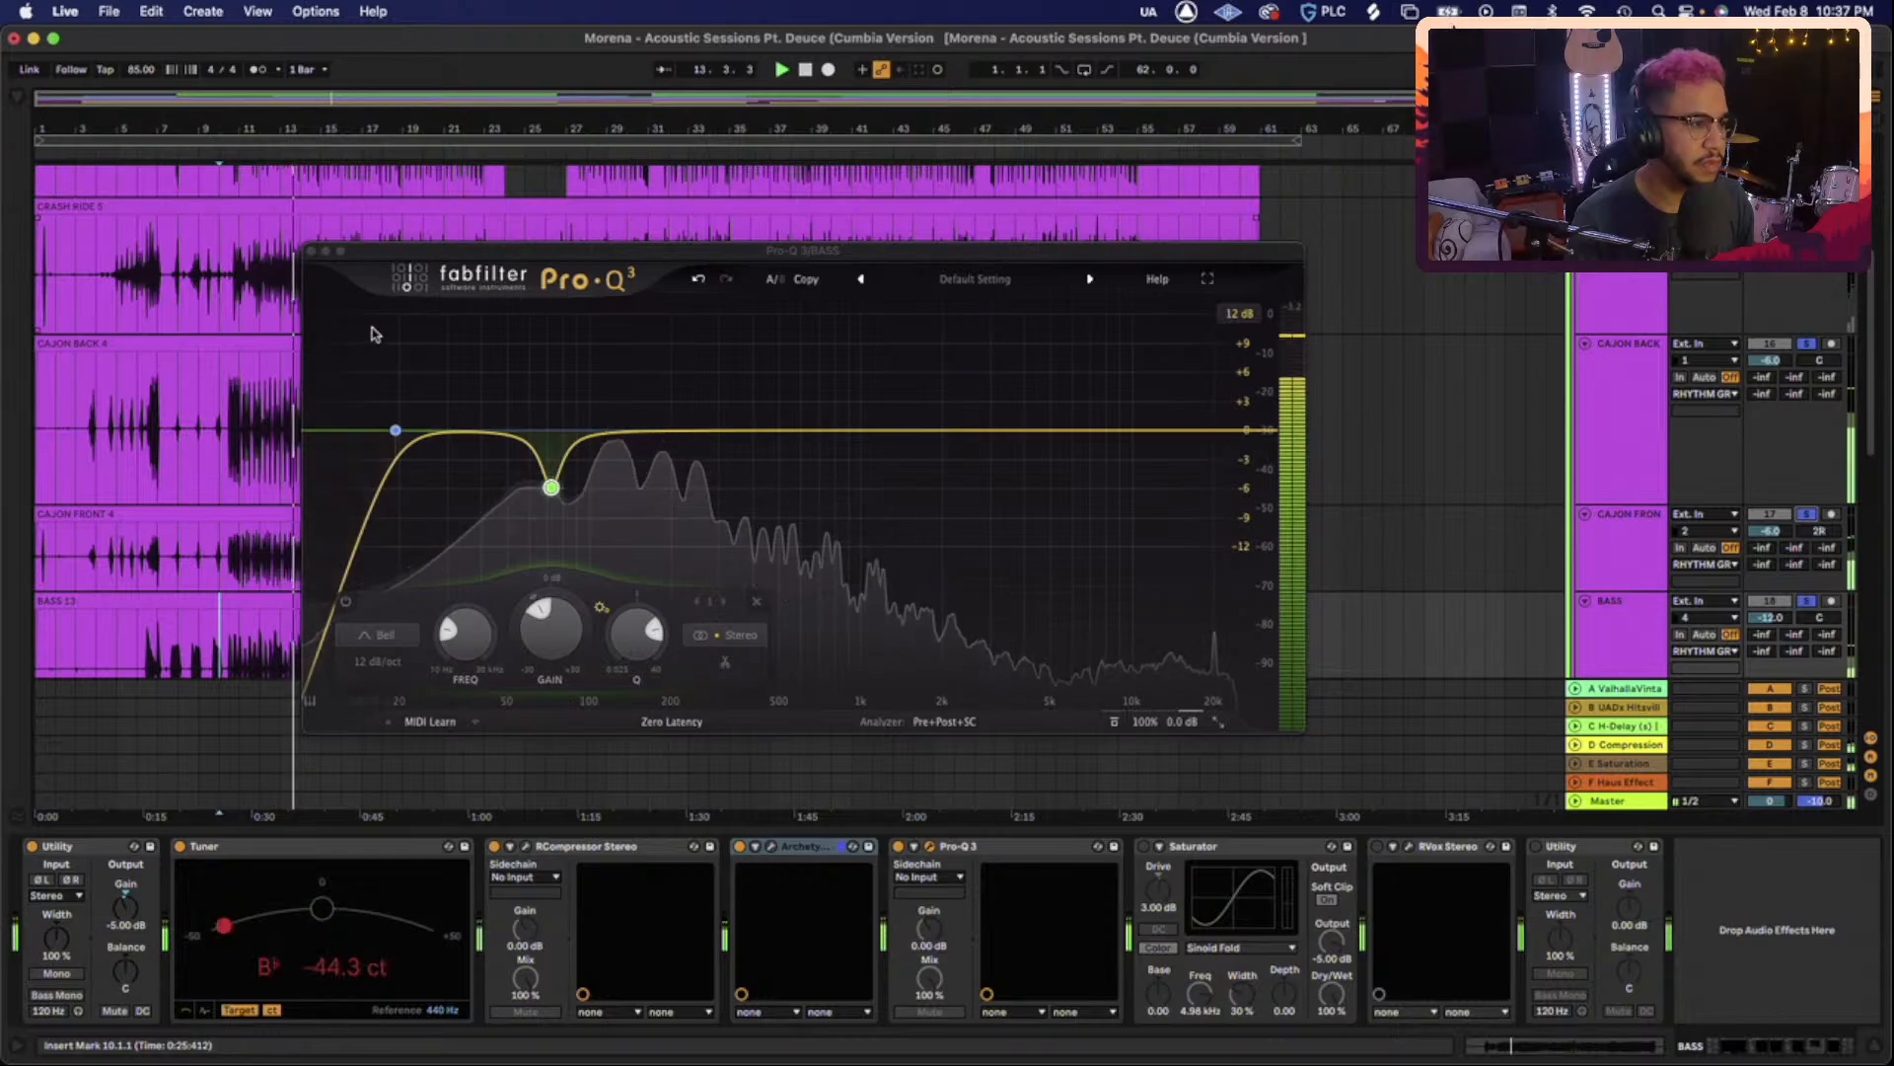
{"action": "left_click", "coordinate": [312, 252]}
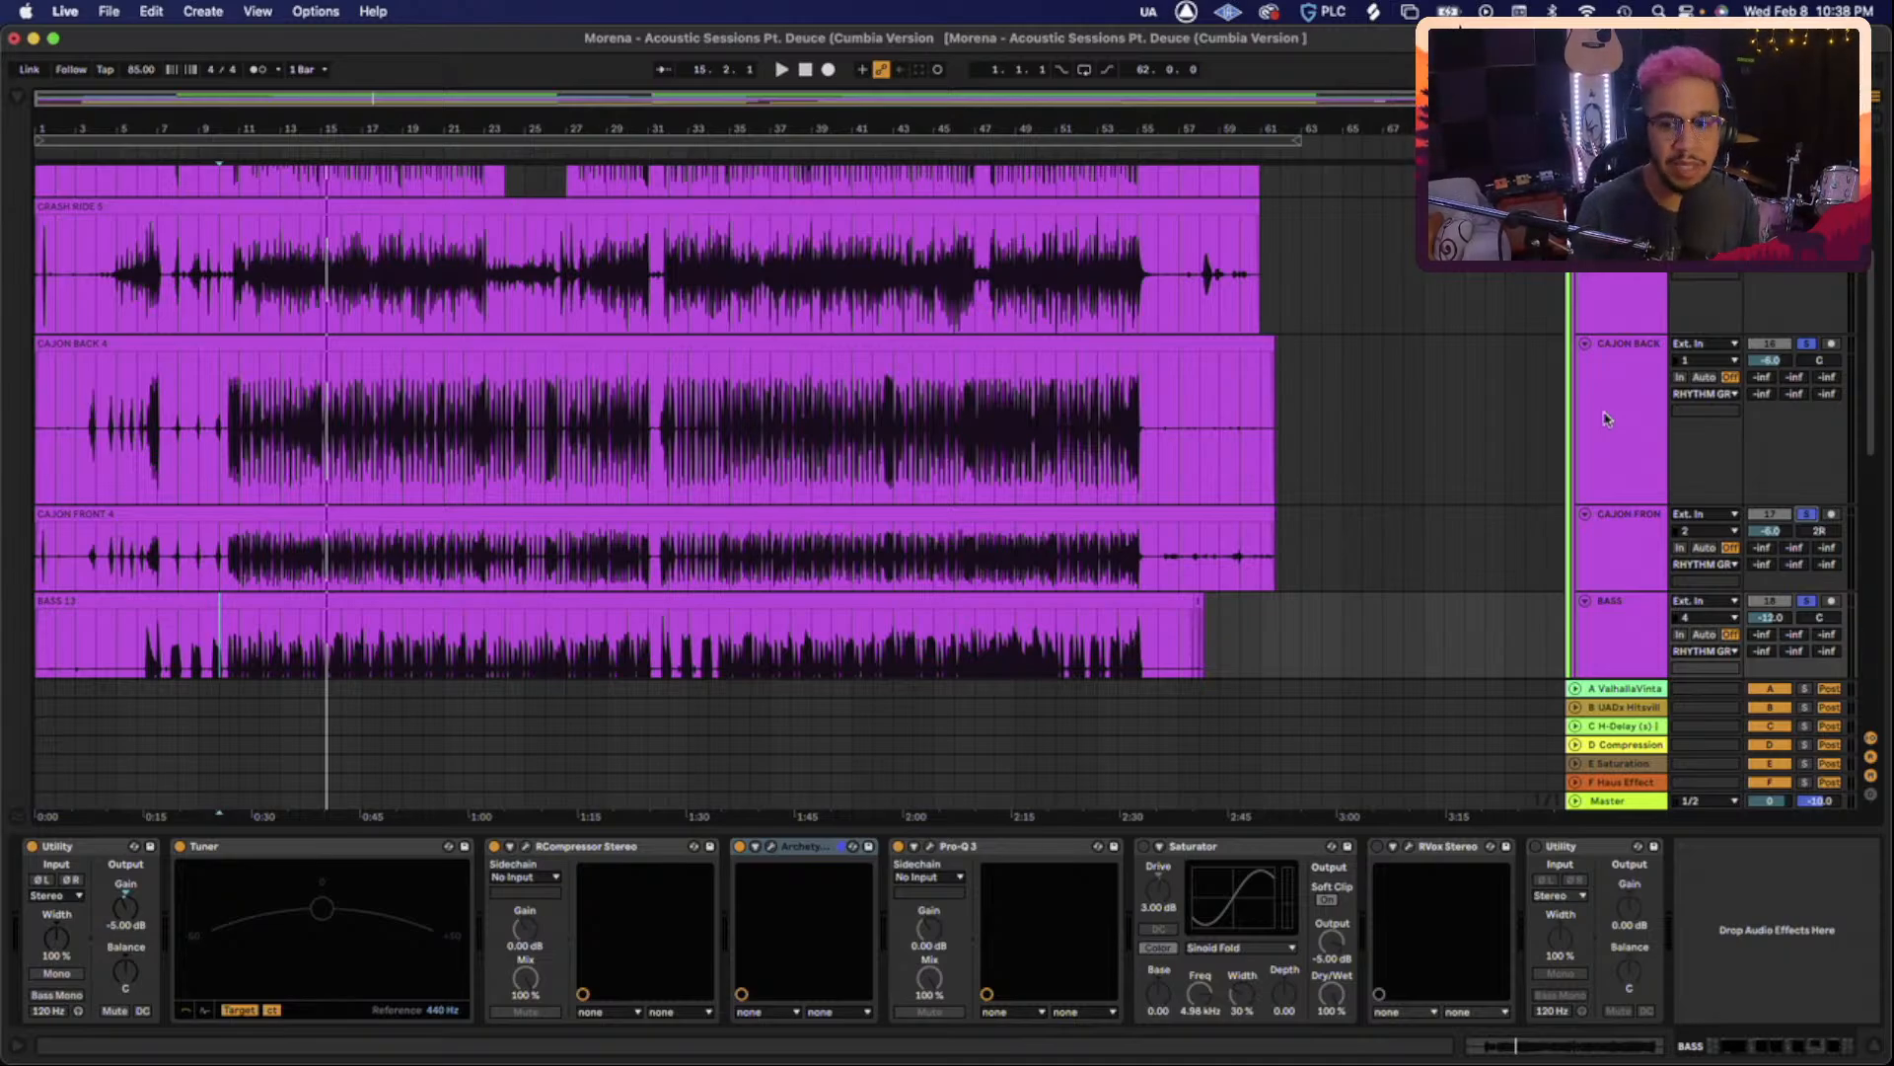
Select the CAJON BACK track and clear the solos on the cajon and bass tracks.
{"action": "left_click", "coordinate": [1633, 427]}
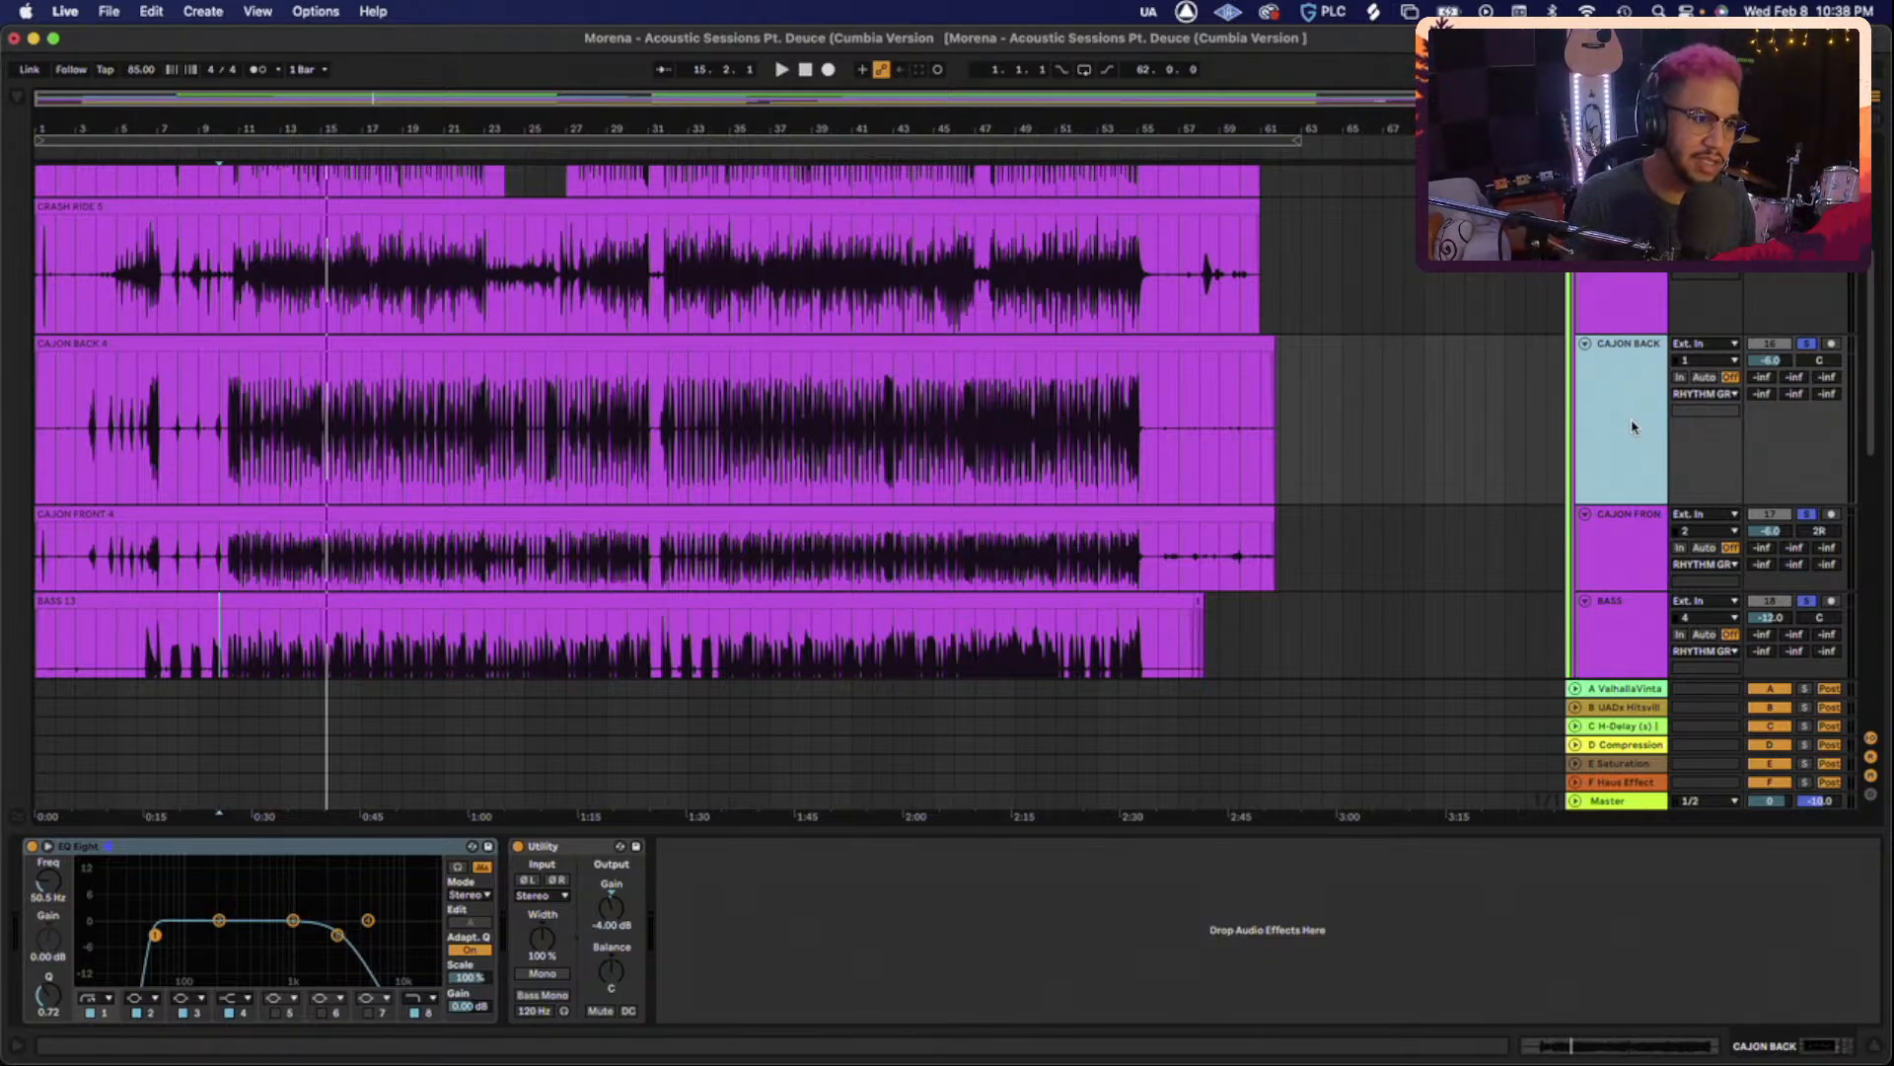
{"action": "scroll", "coordinate": [1633, 427], "scroll_direction": "down", "scroll_amount": 1}
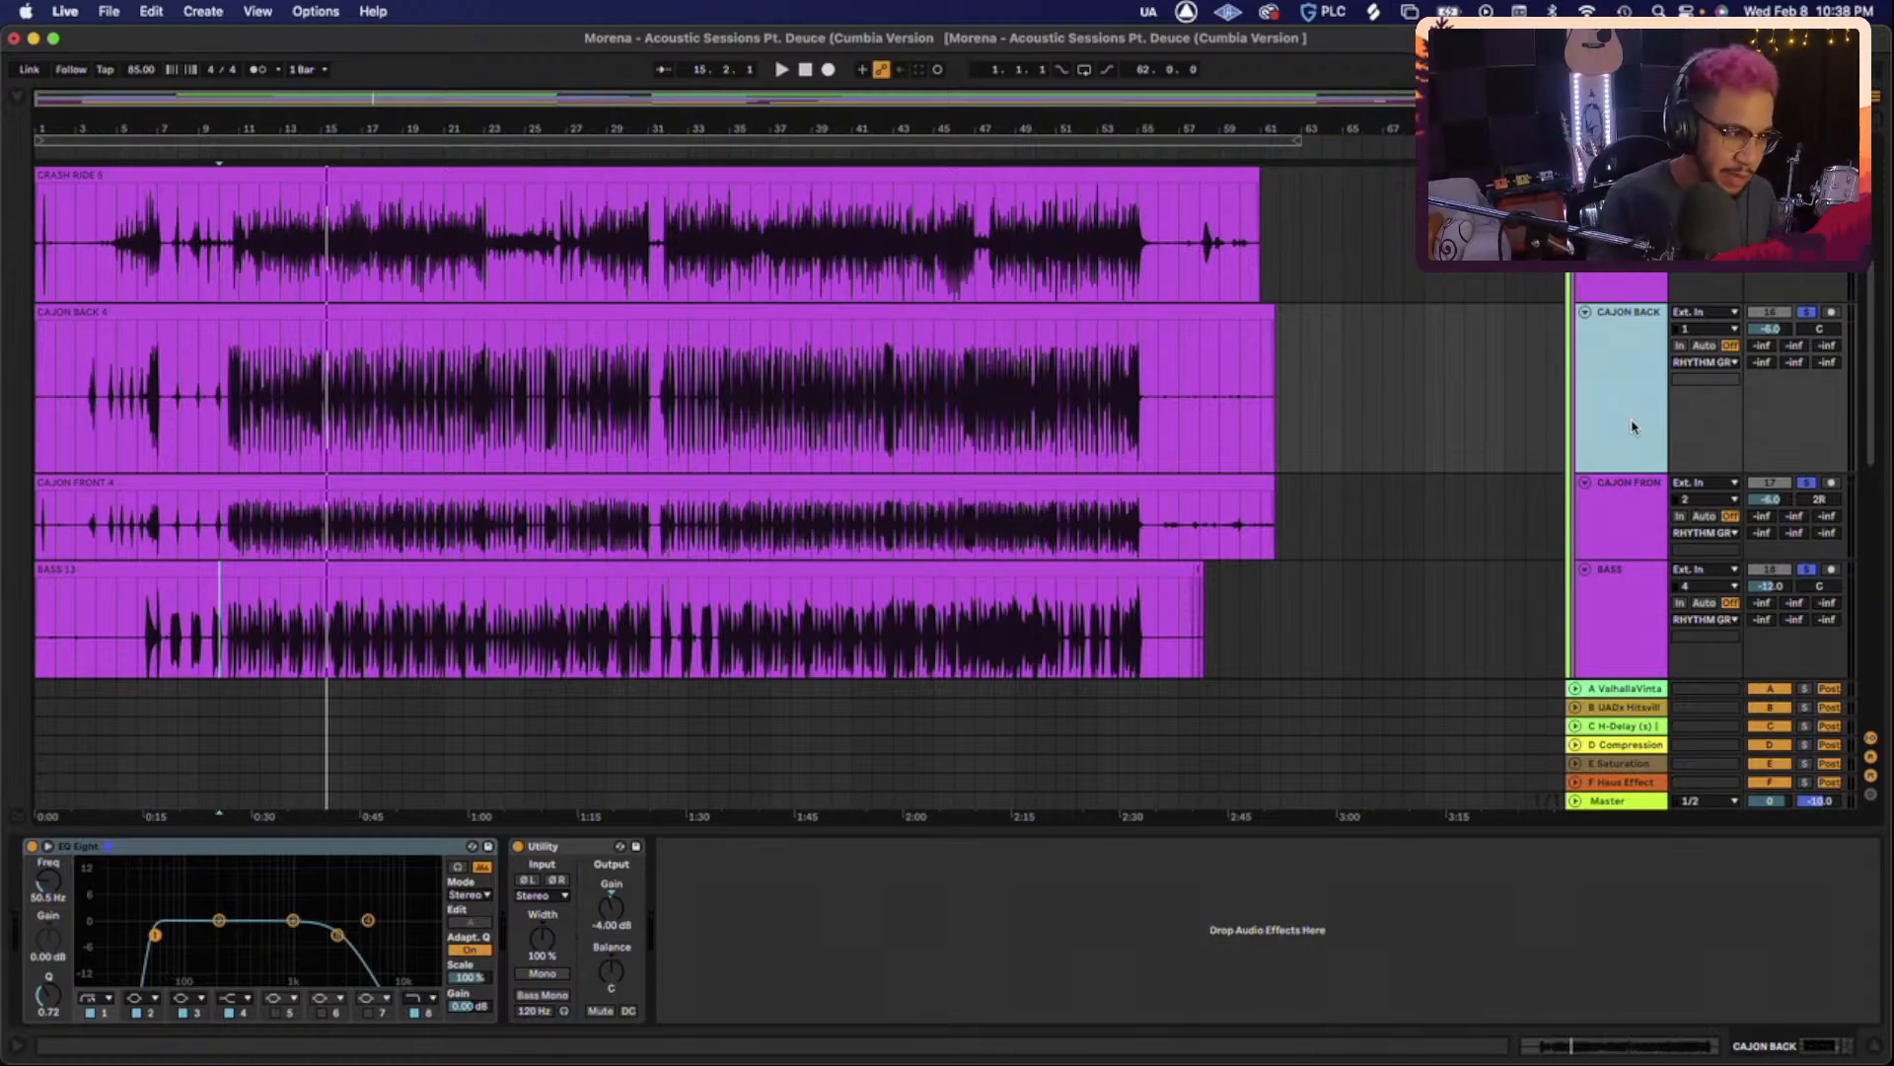
{"action": "scroll", "coordinate": [1642, 337], "scroll_direction": "up", "scroll_amount": 2}
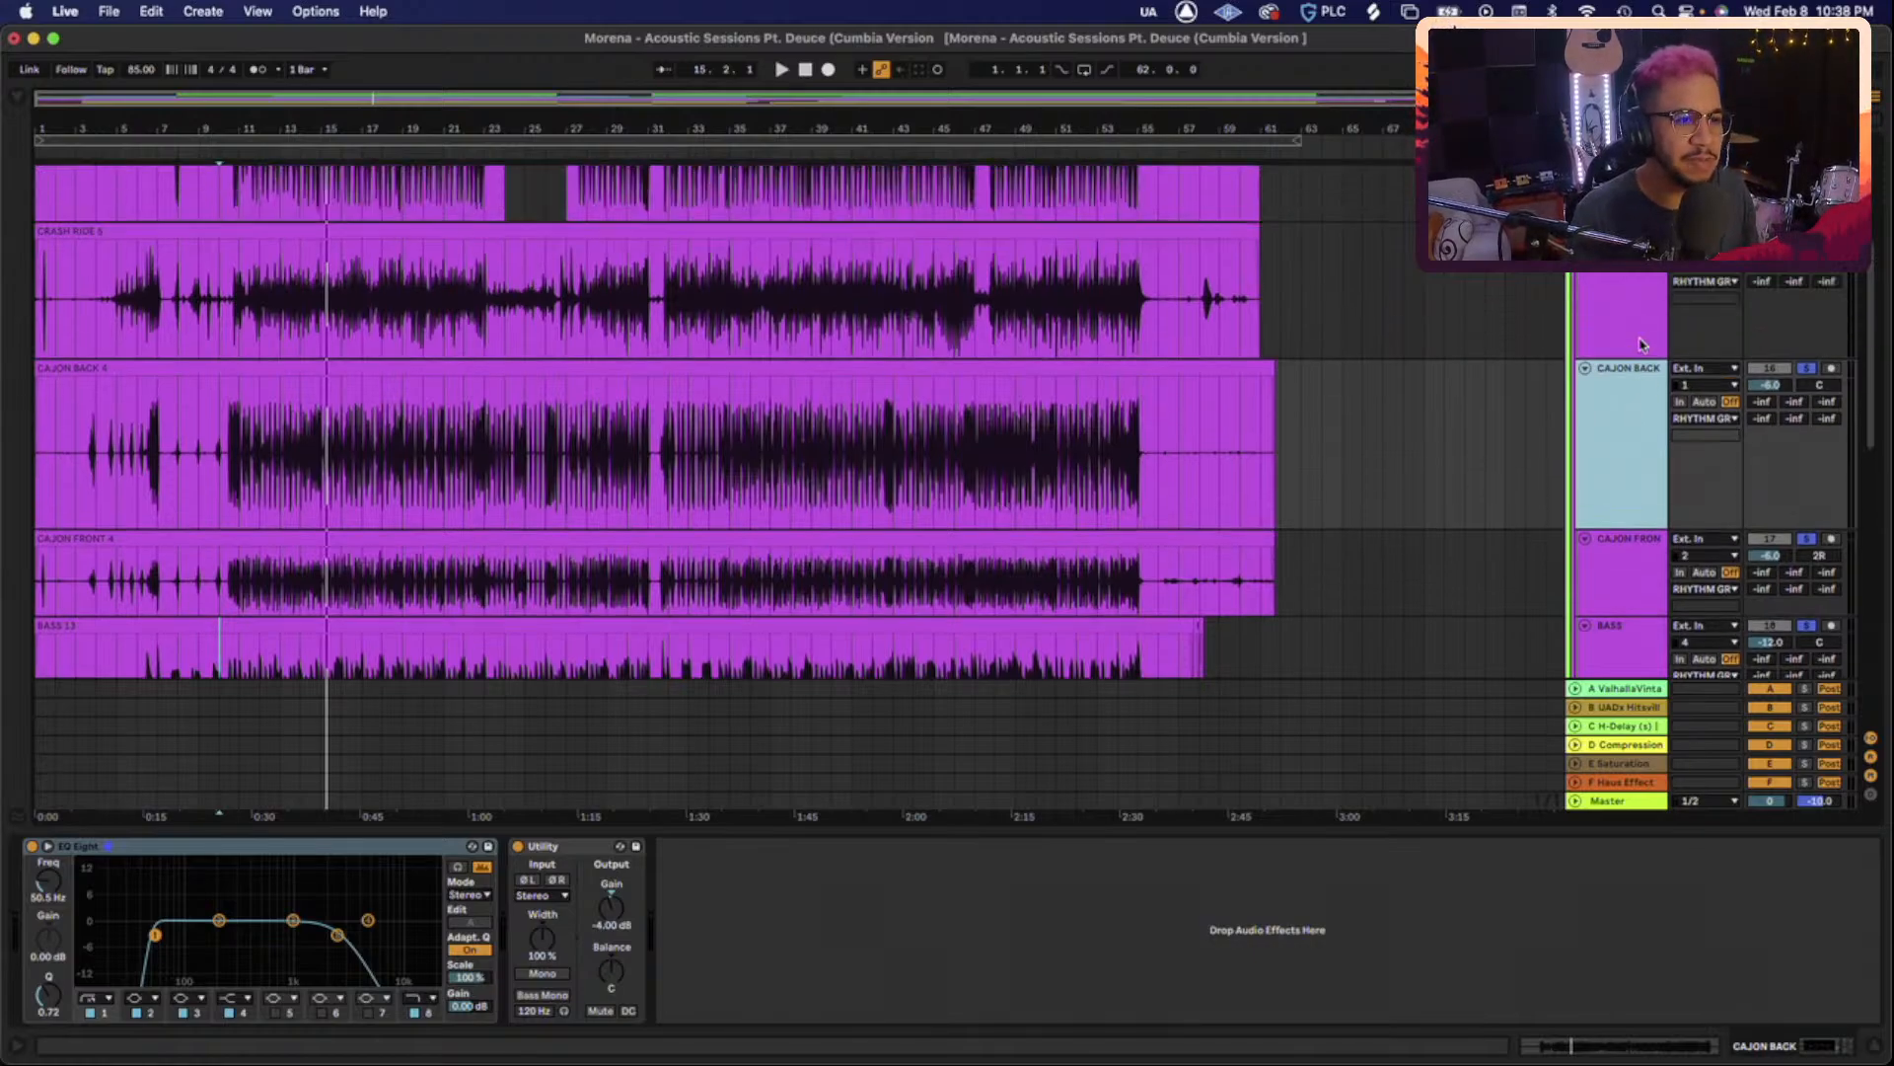
{"action": "left_click", "coordinate": [1810, 390]}
{"action": "scroll", "coordinate": [1639, 369], "scroll_direction": "up", "scroll_amount": 2}
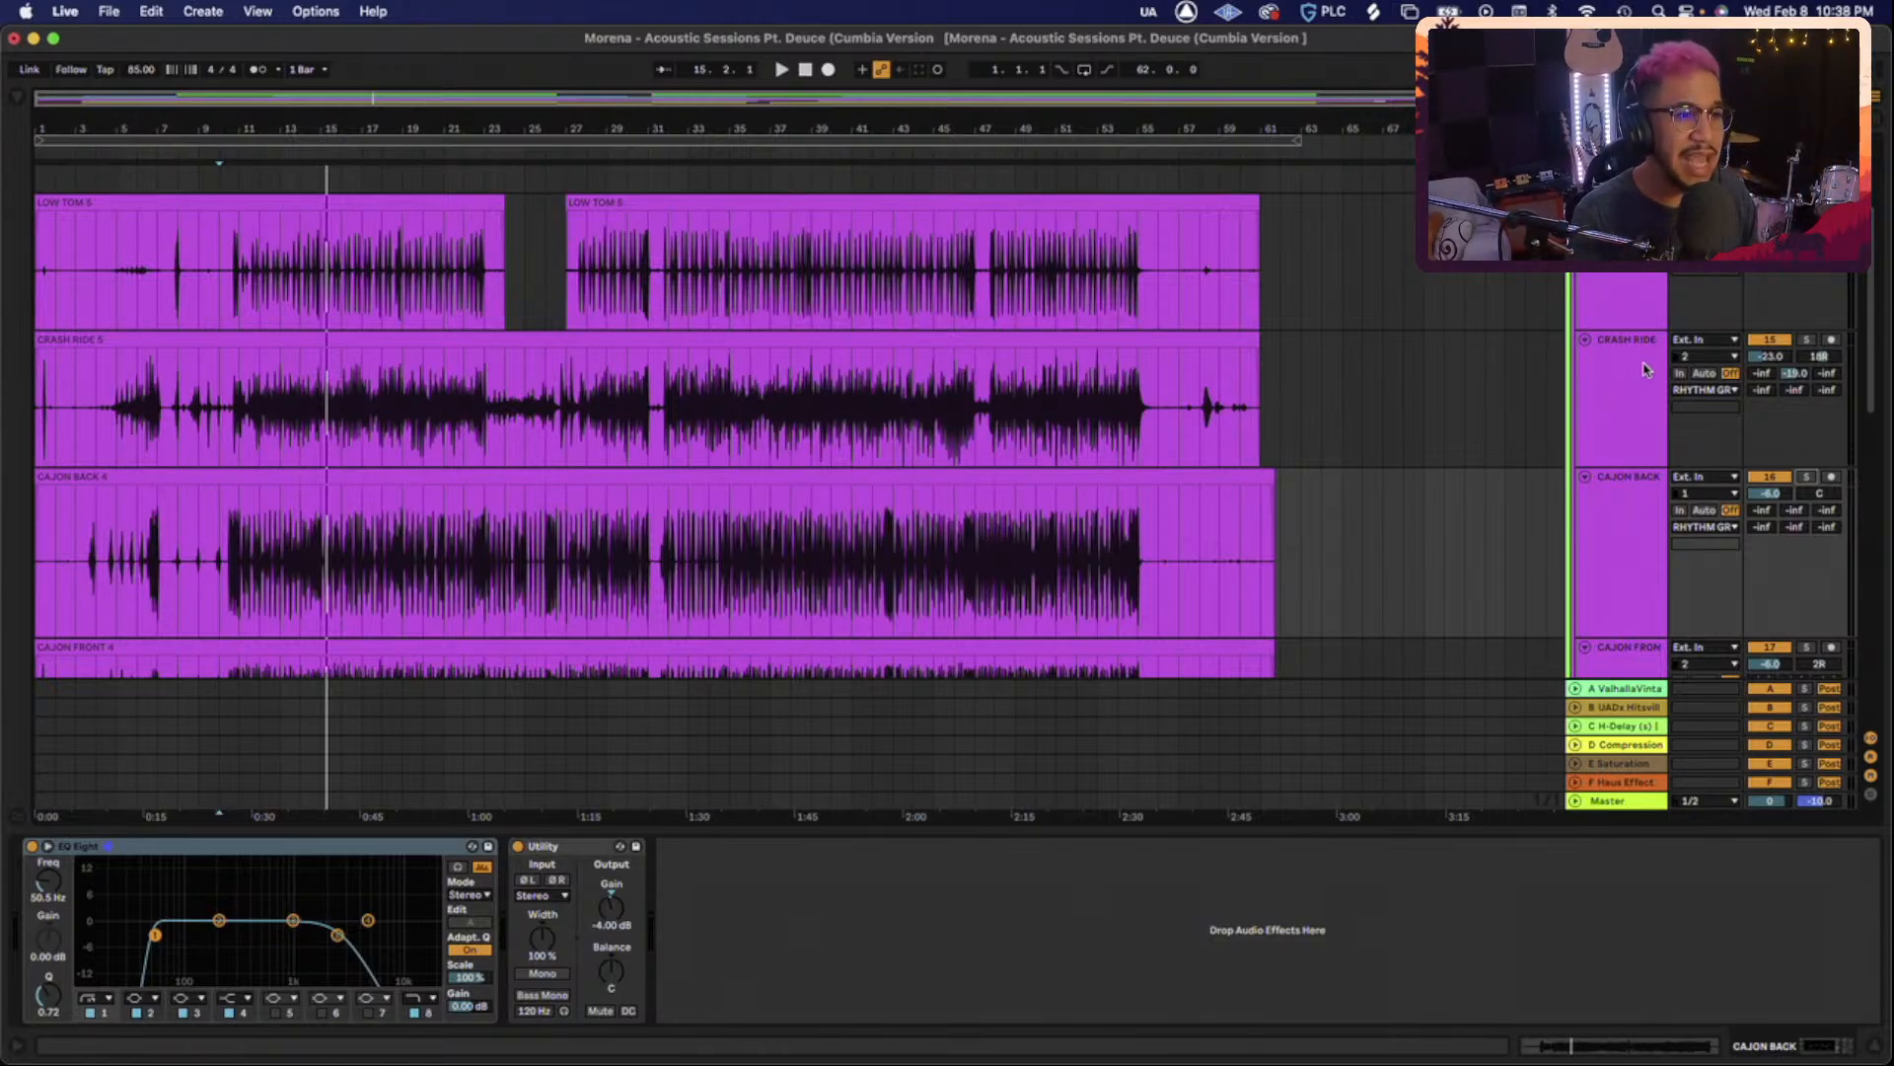
Bring up the LOW TOM track's effects chain and audition the arrangement from bar 11.
{"action": "scroll", "coordinate": [1620, 365], "scroll_direction": "up", "scroll_amount": 2}
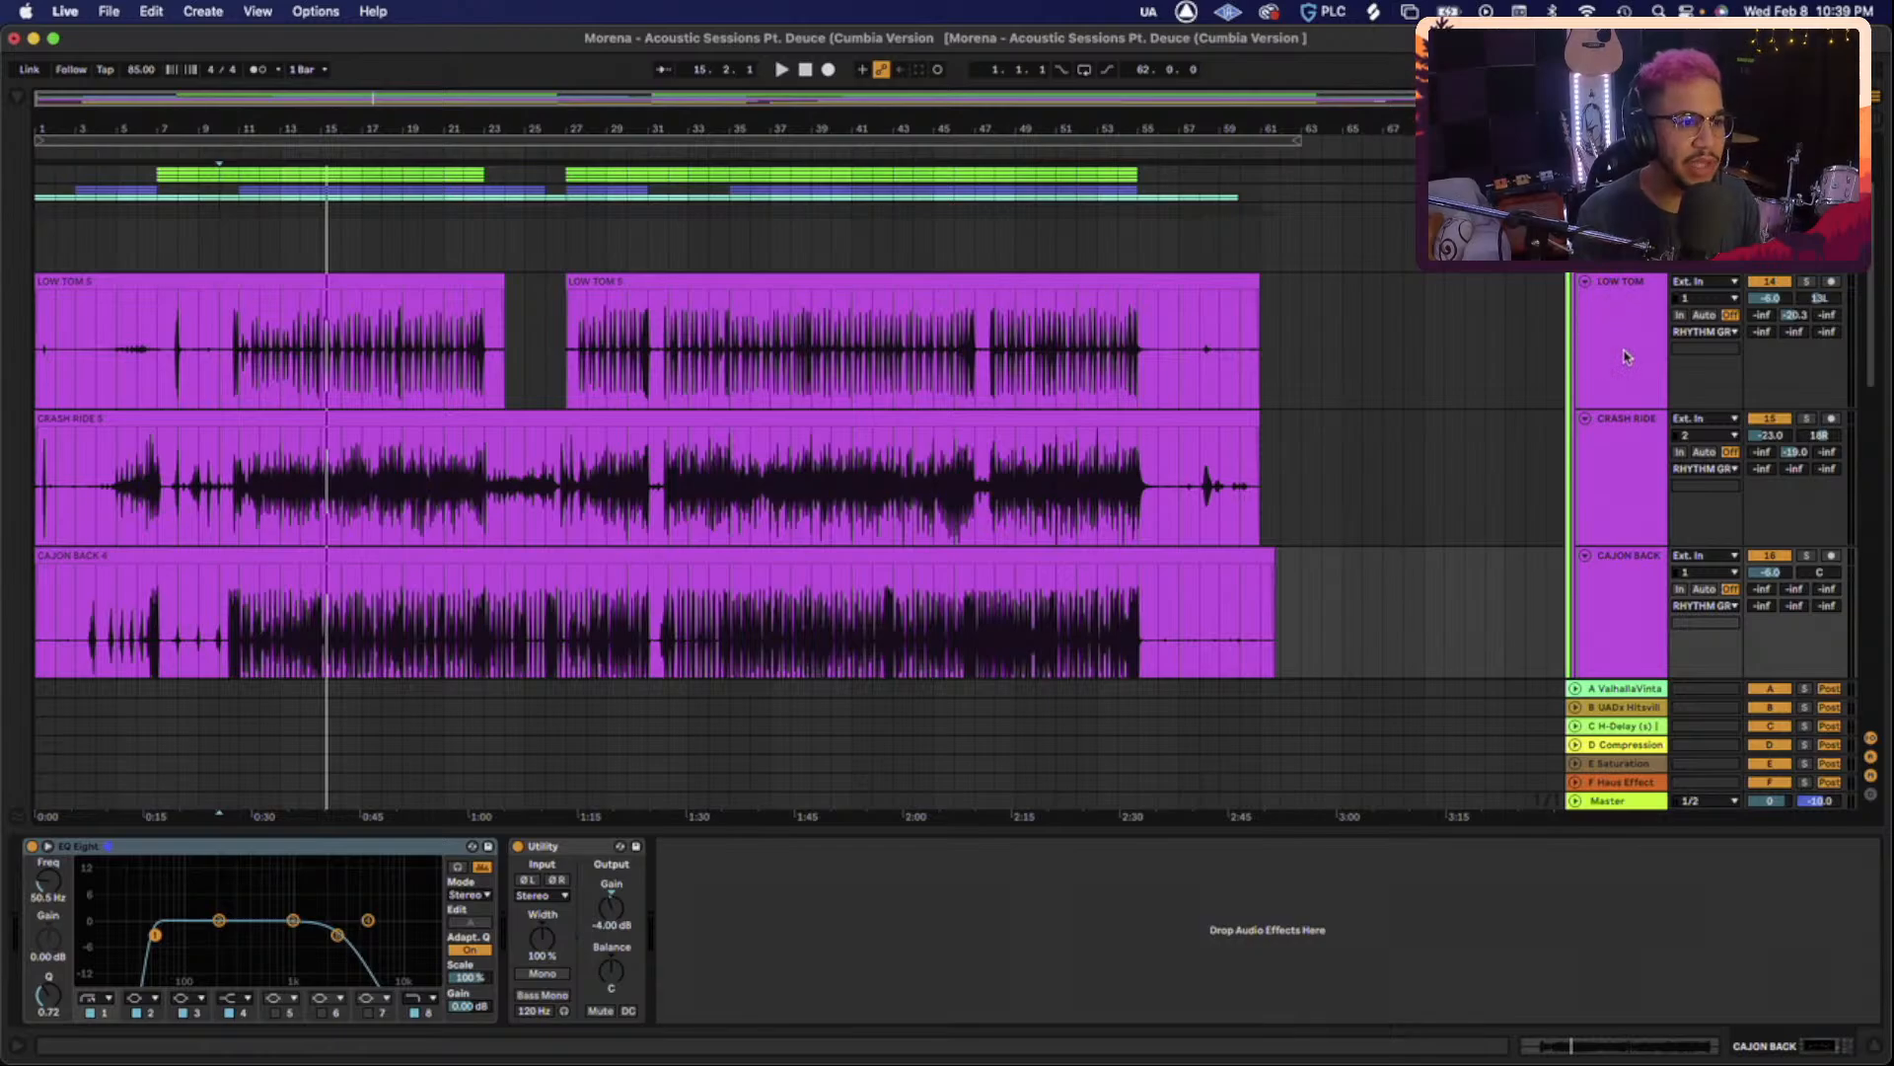
{"action": "left_click", "coordinate": [1628, 356]}
{"action": "scroll", "coordinate": [1626, 357], "scroll_direction": "down", "scroll_amount": 1}
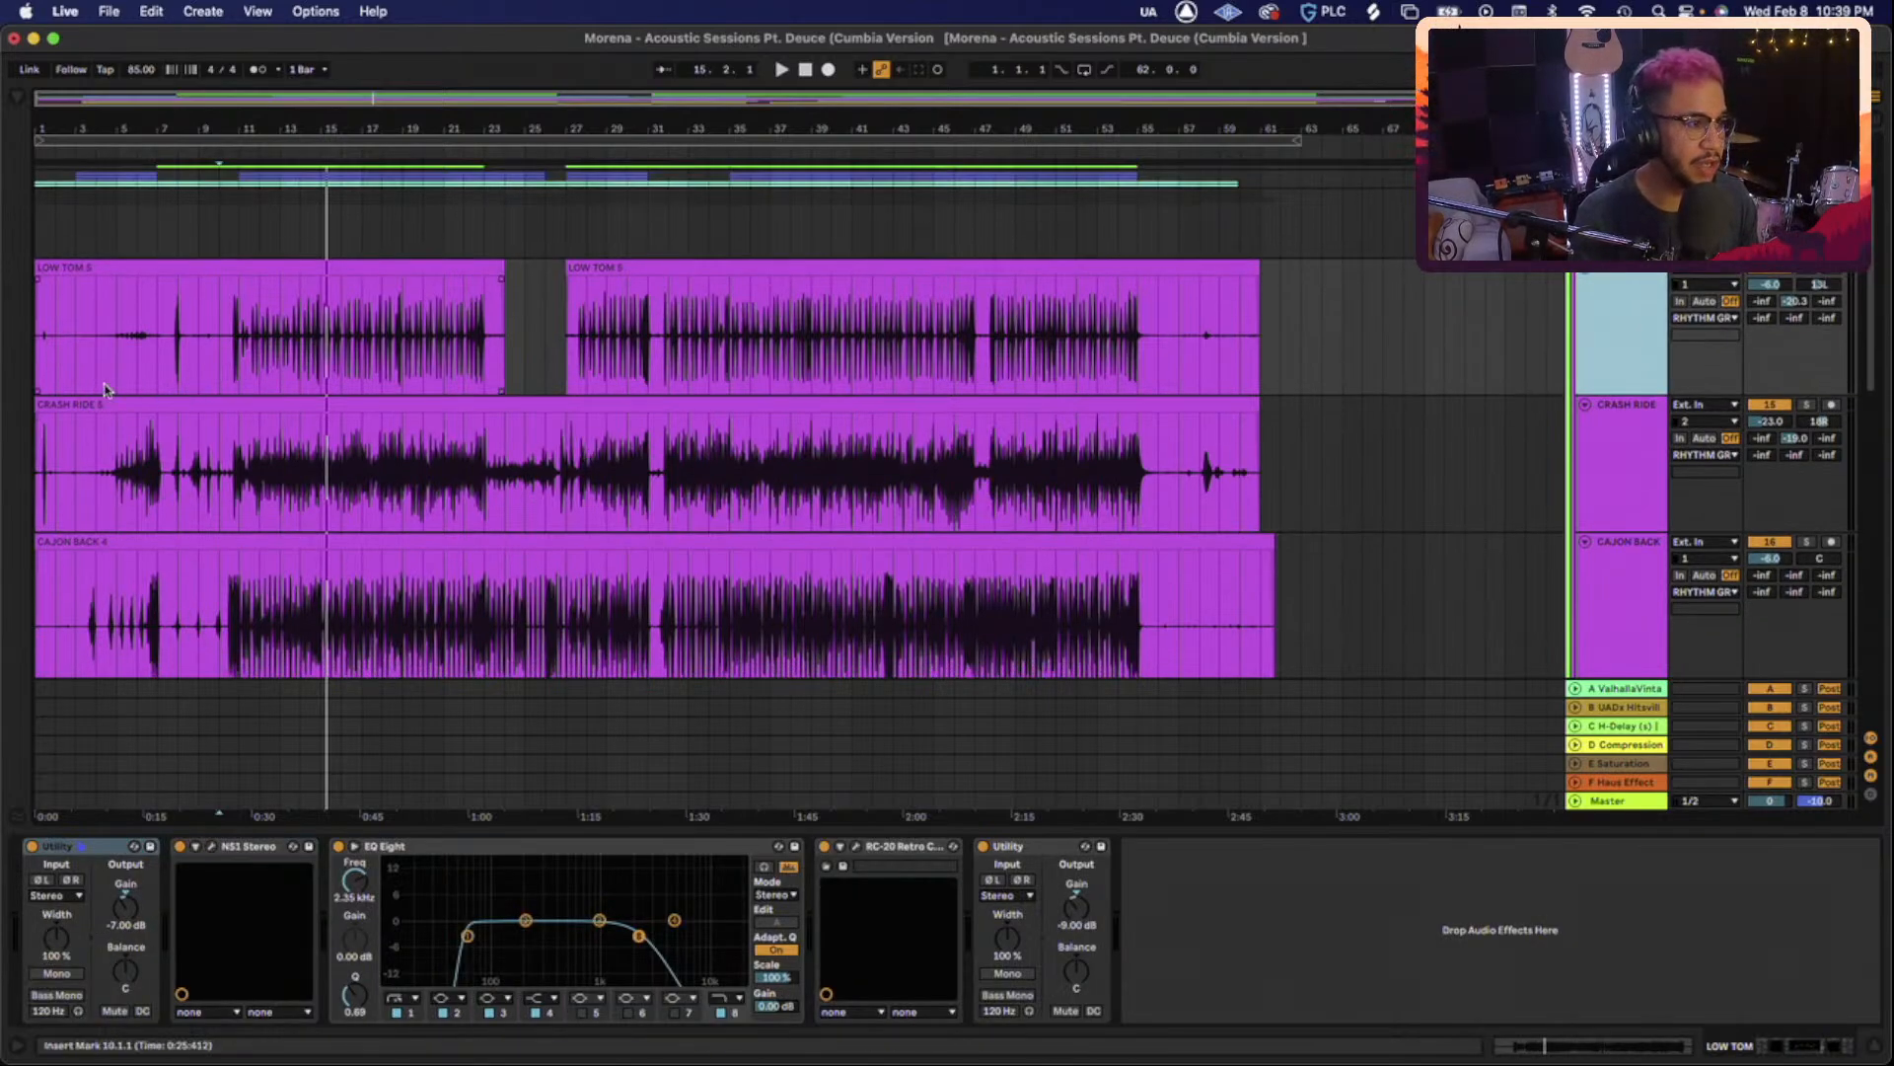
{"action": "left_click", "coordinate": [239, 335]}
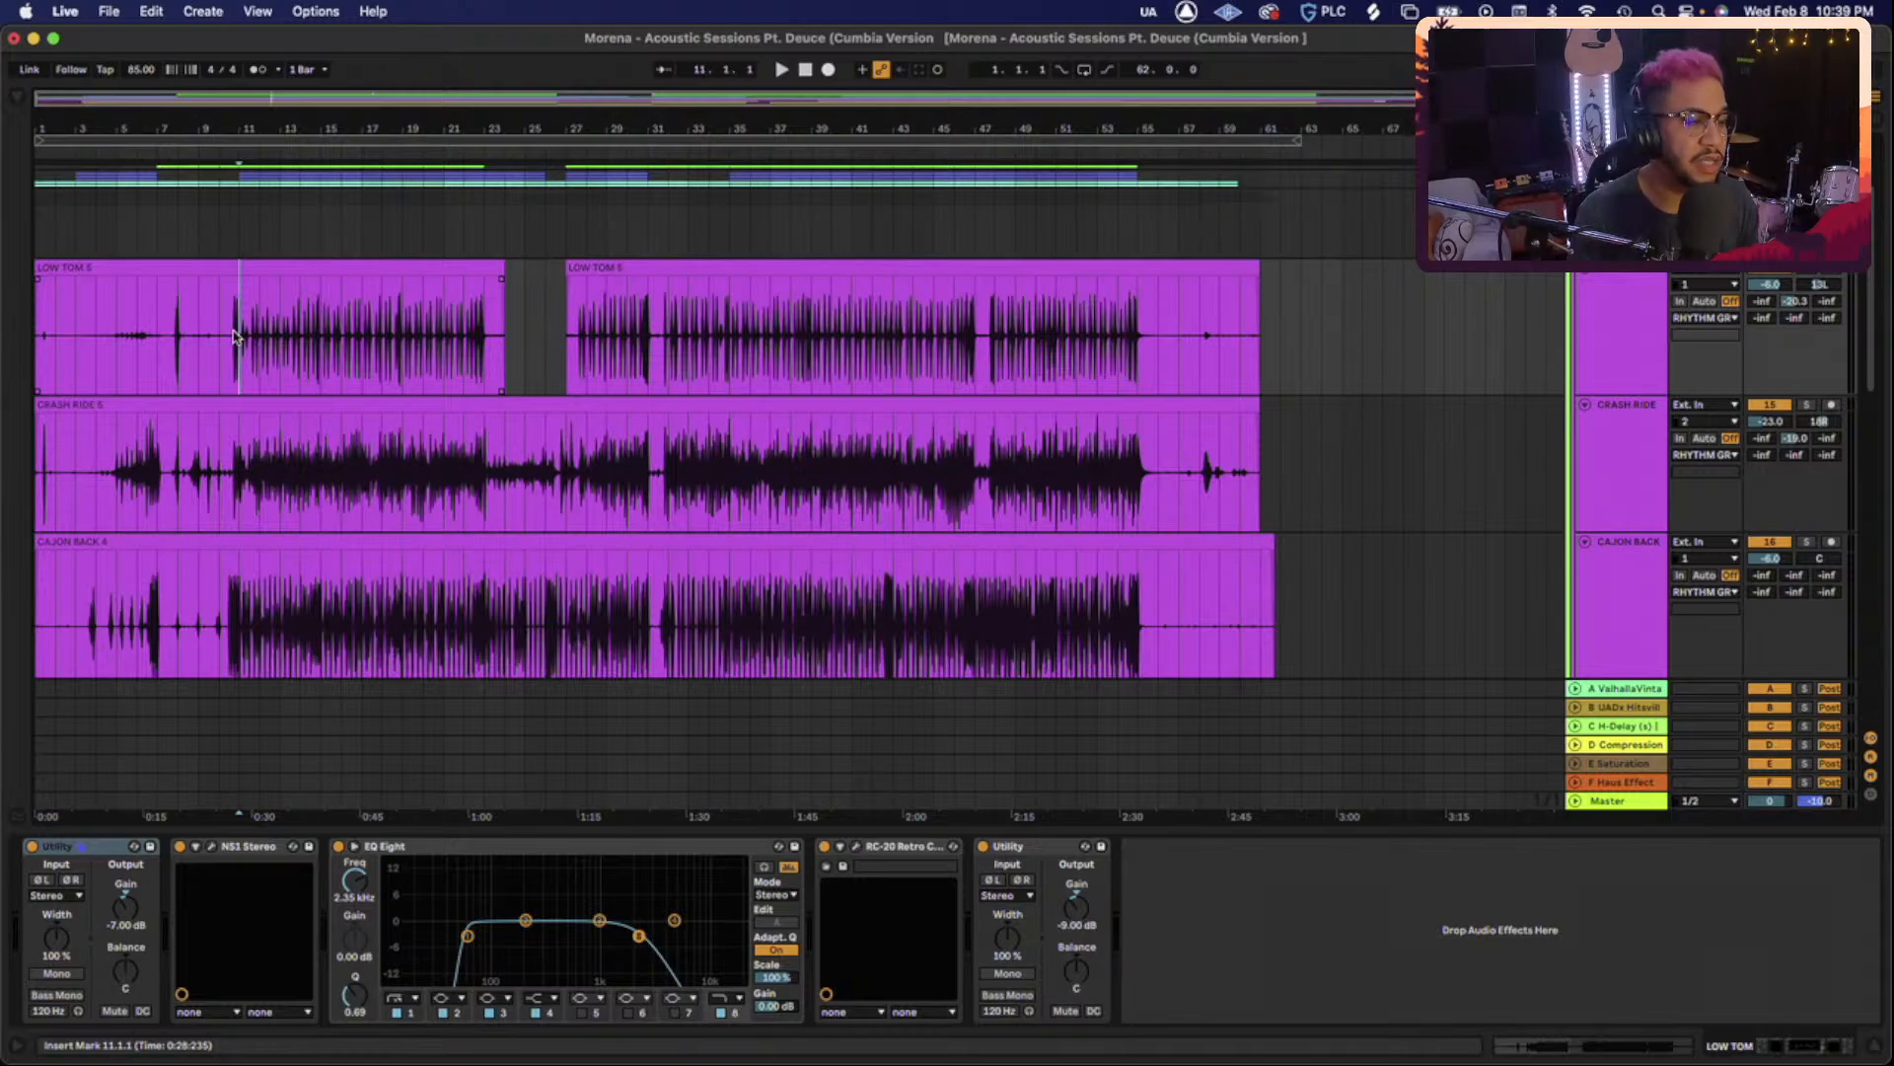
{"action": "key", "text": "space"}
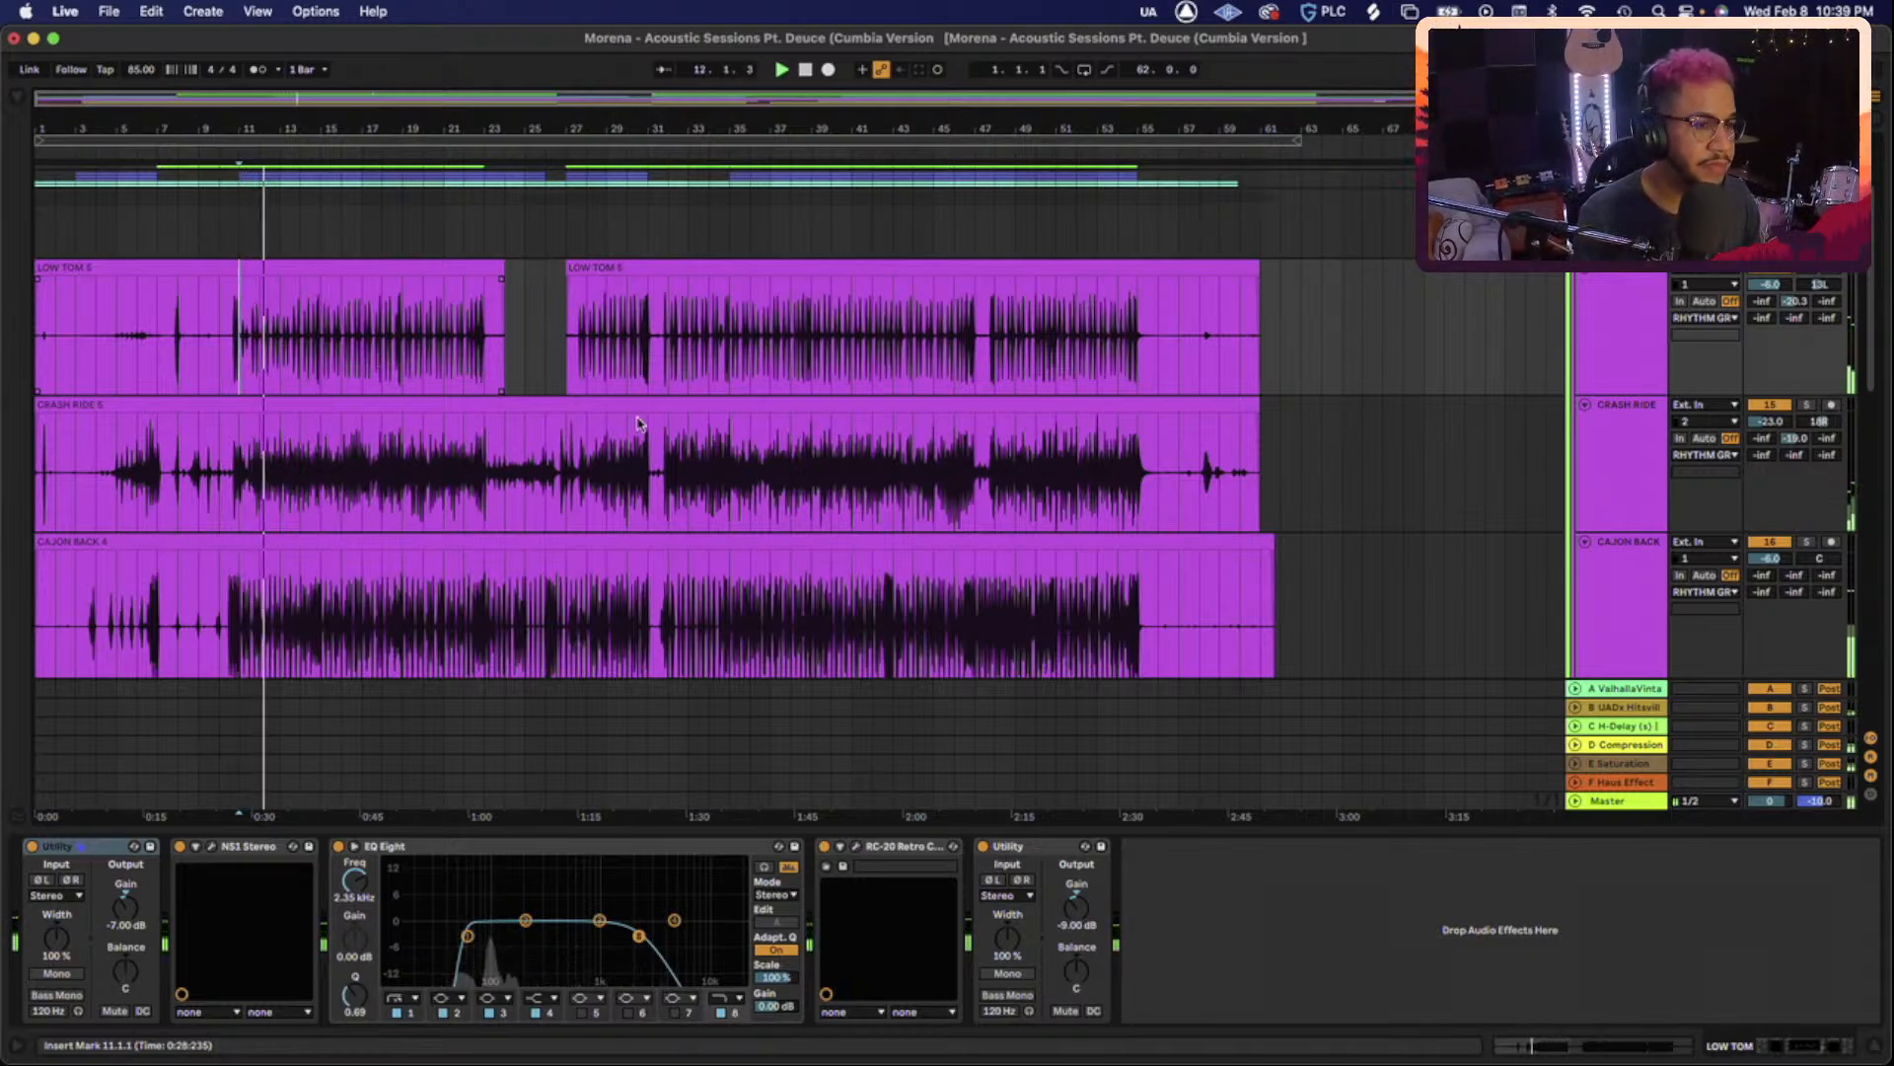
{"action": "scroll", "coordinate": [356, 424], "scroll_direction": "down", "scroll_amount": 2}
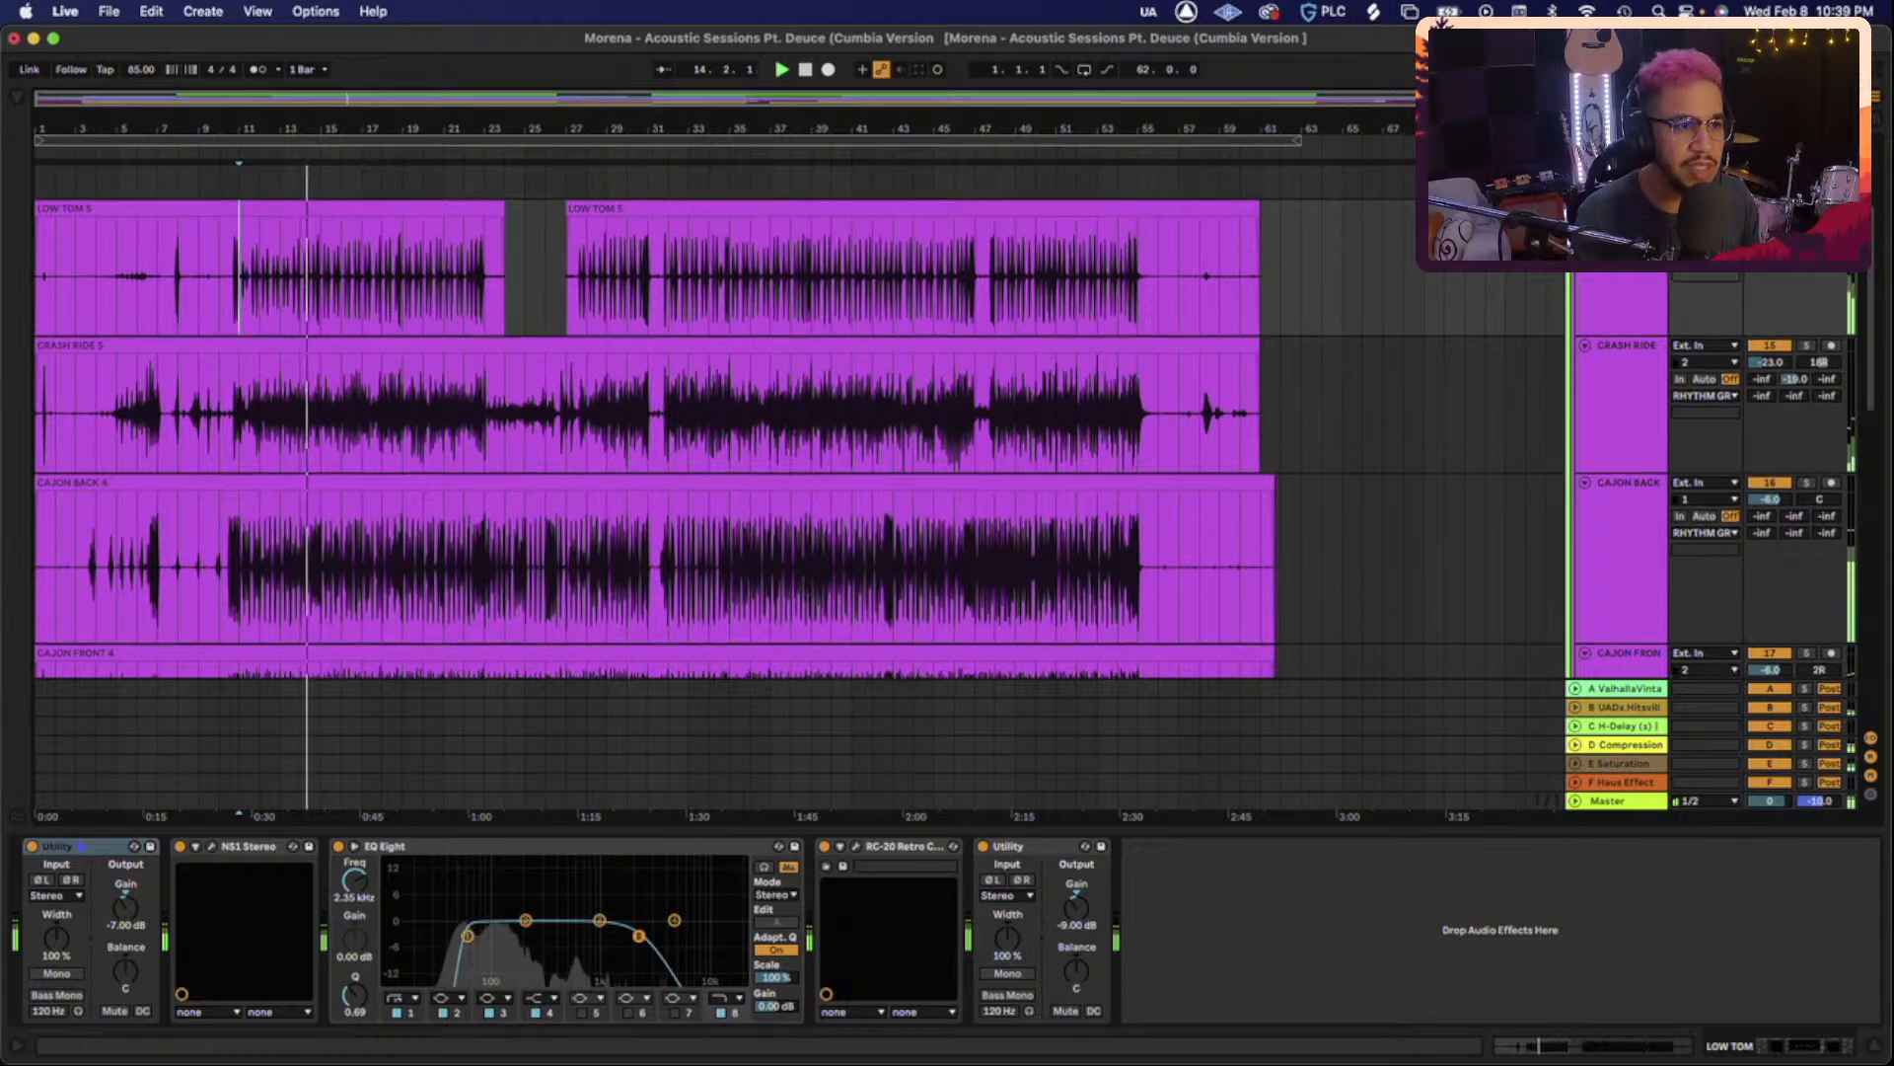
{"action": "scroll", "coordinate": [789, 424], "scroll_direction": "up", "scroll_amount": 2}
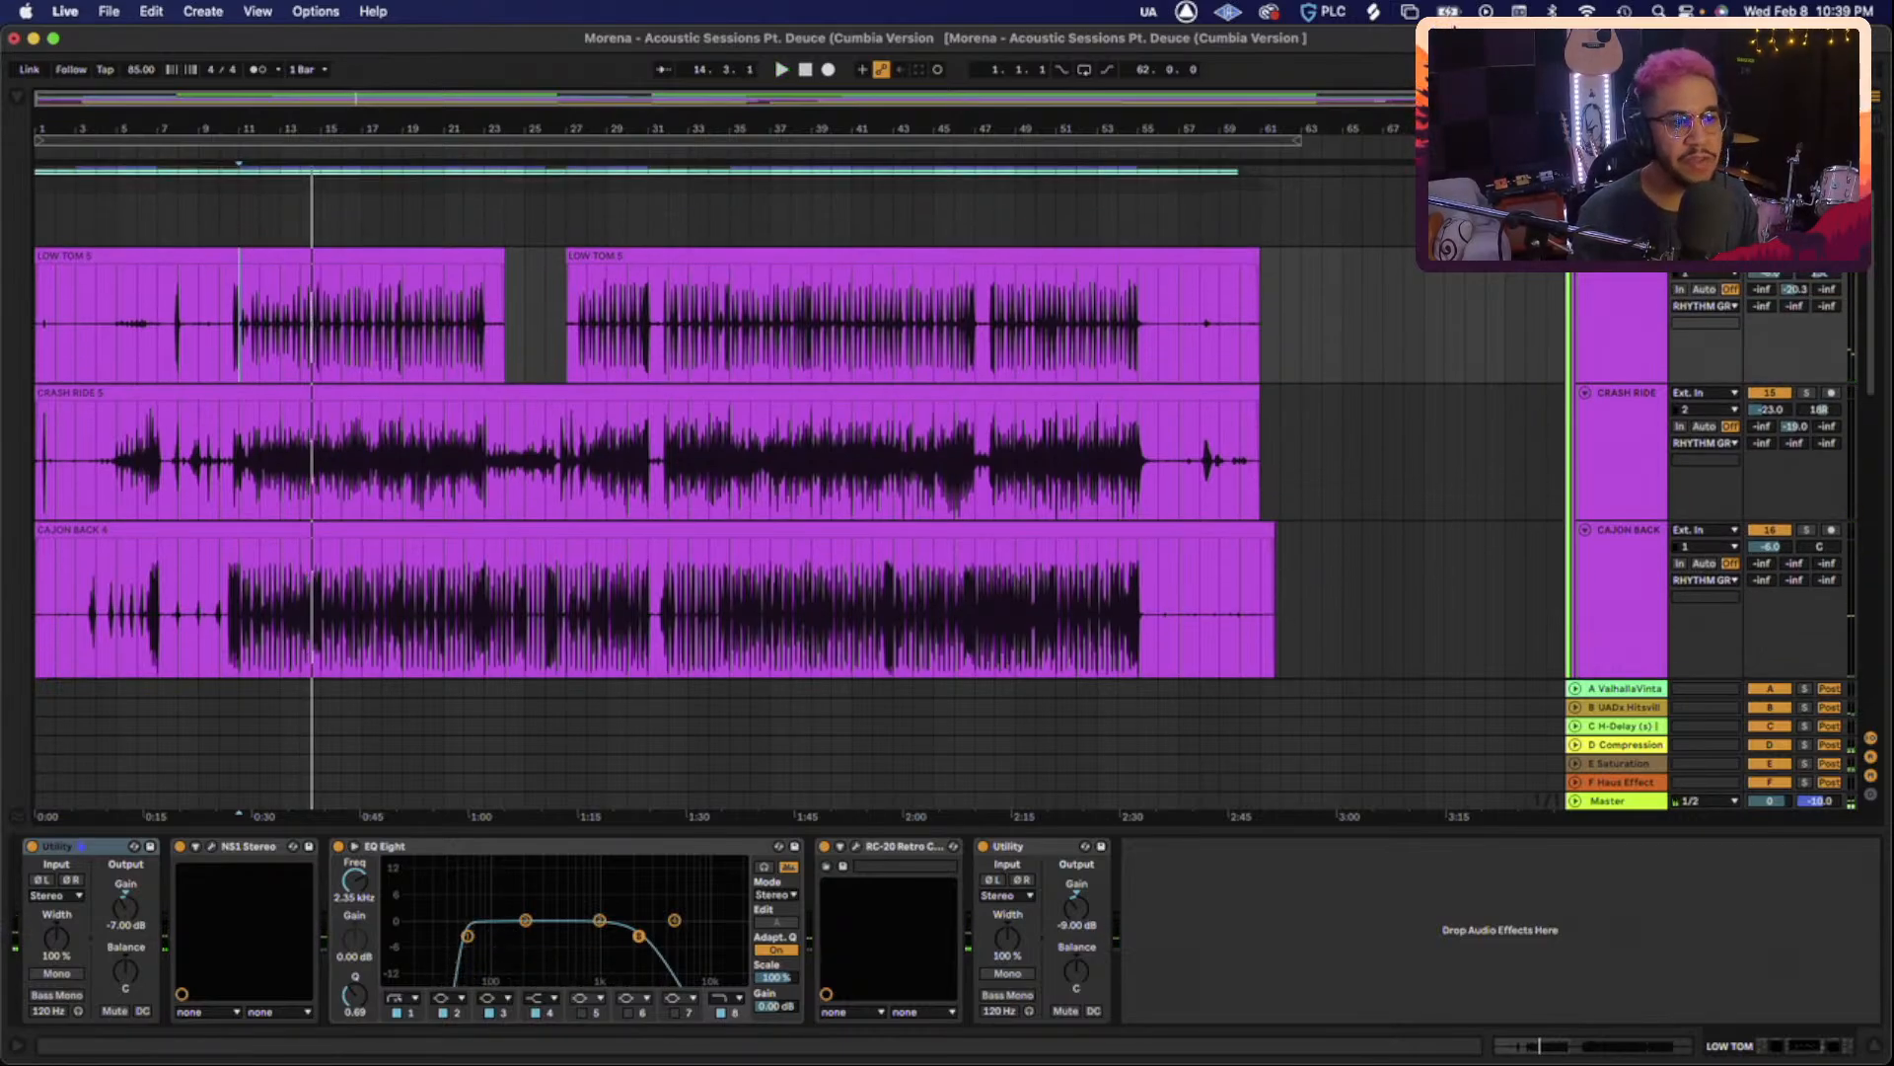
{"action": "key", "text": "space"}
Play the soloed LOW TOM track and raise the low-cut frequency in its EQ Eight to about 86 Hz.
{"action": "key", "text": "space"}
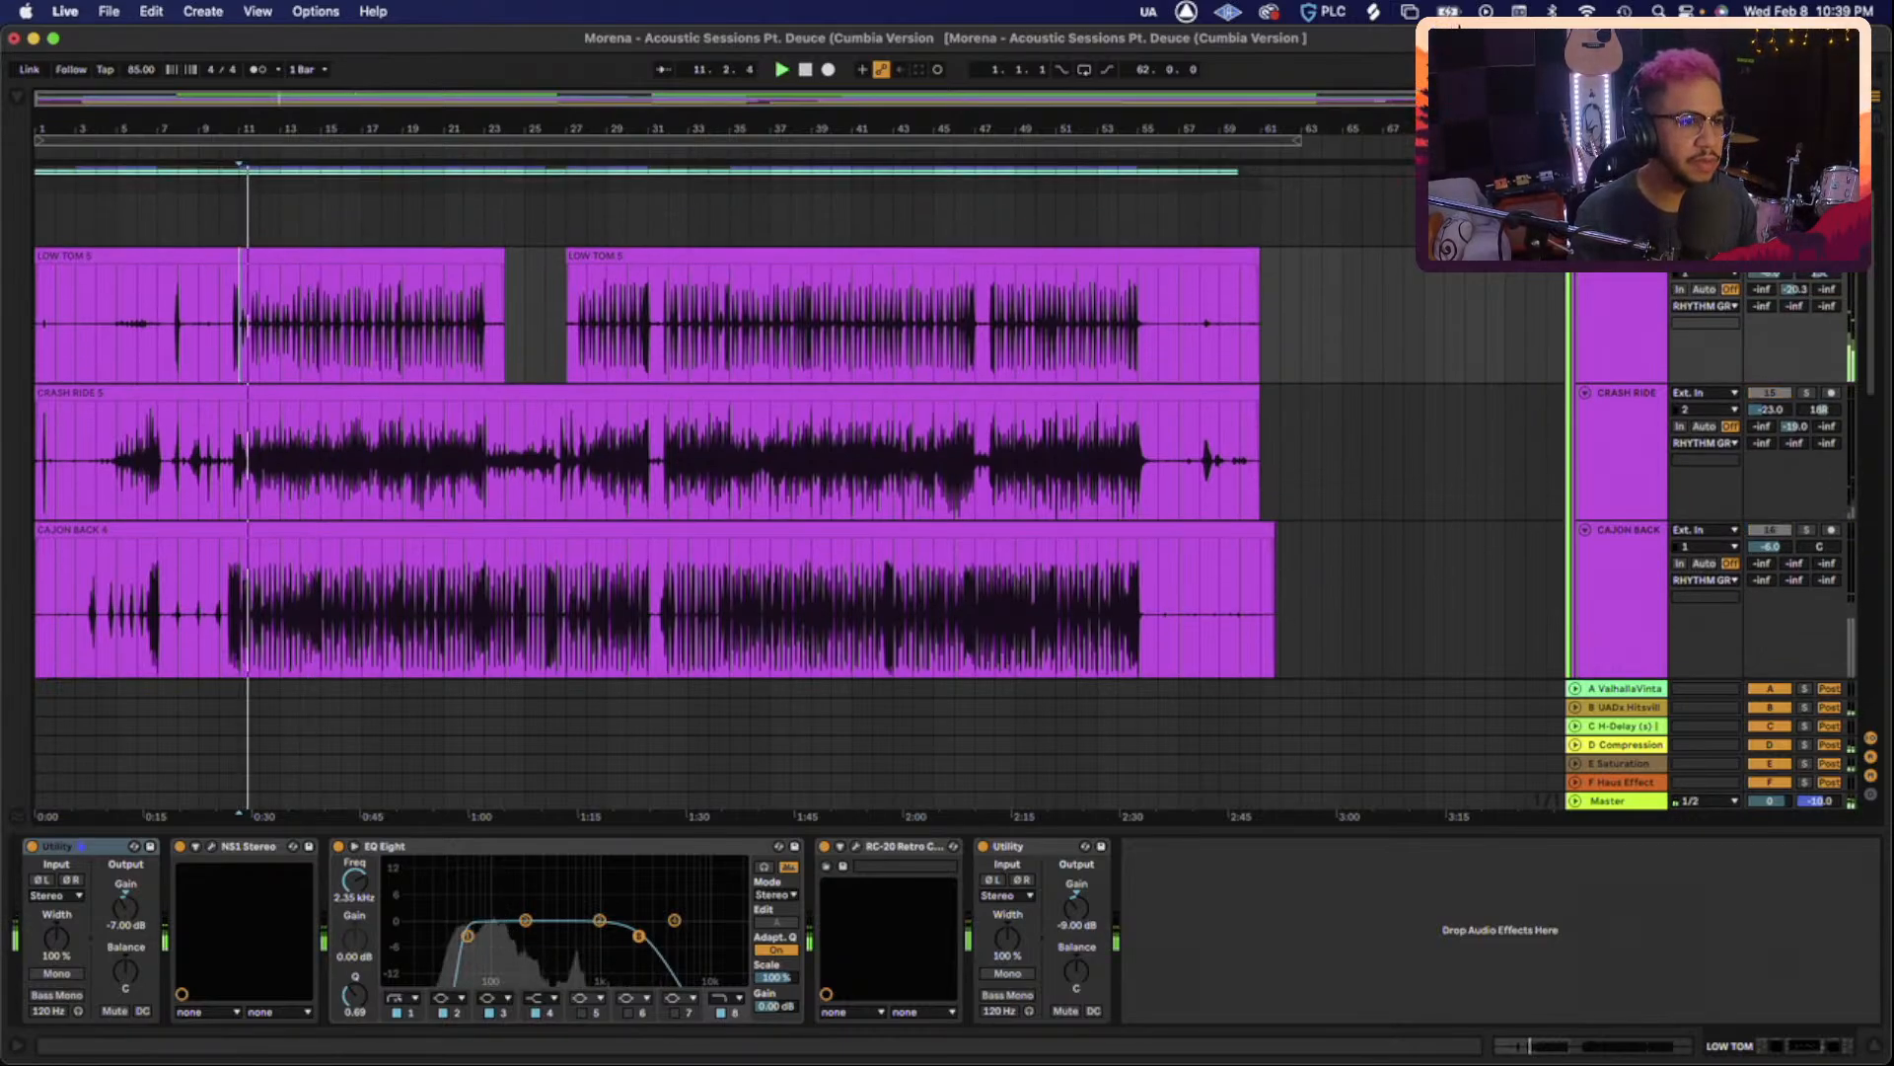
{"action": "left_click", "coordinate": [1613, 294]}
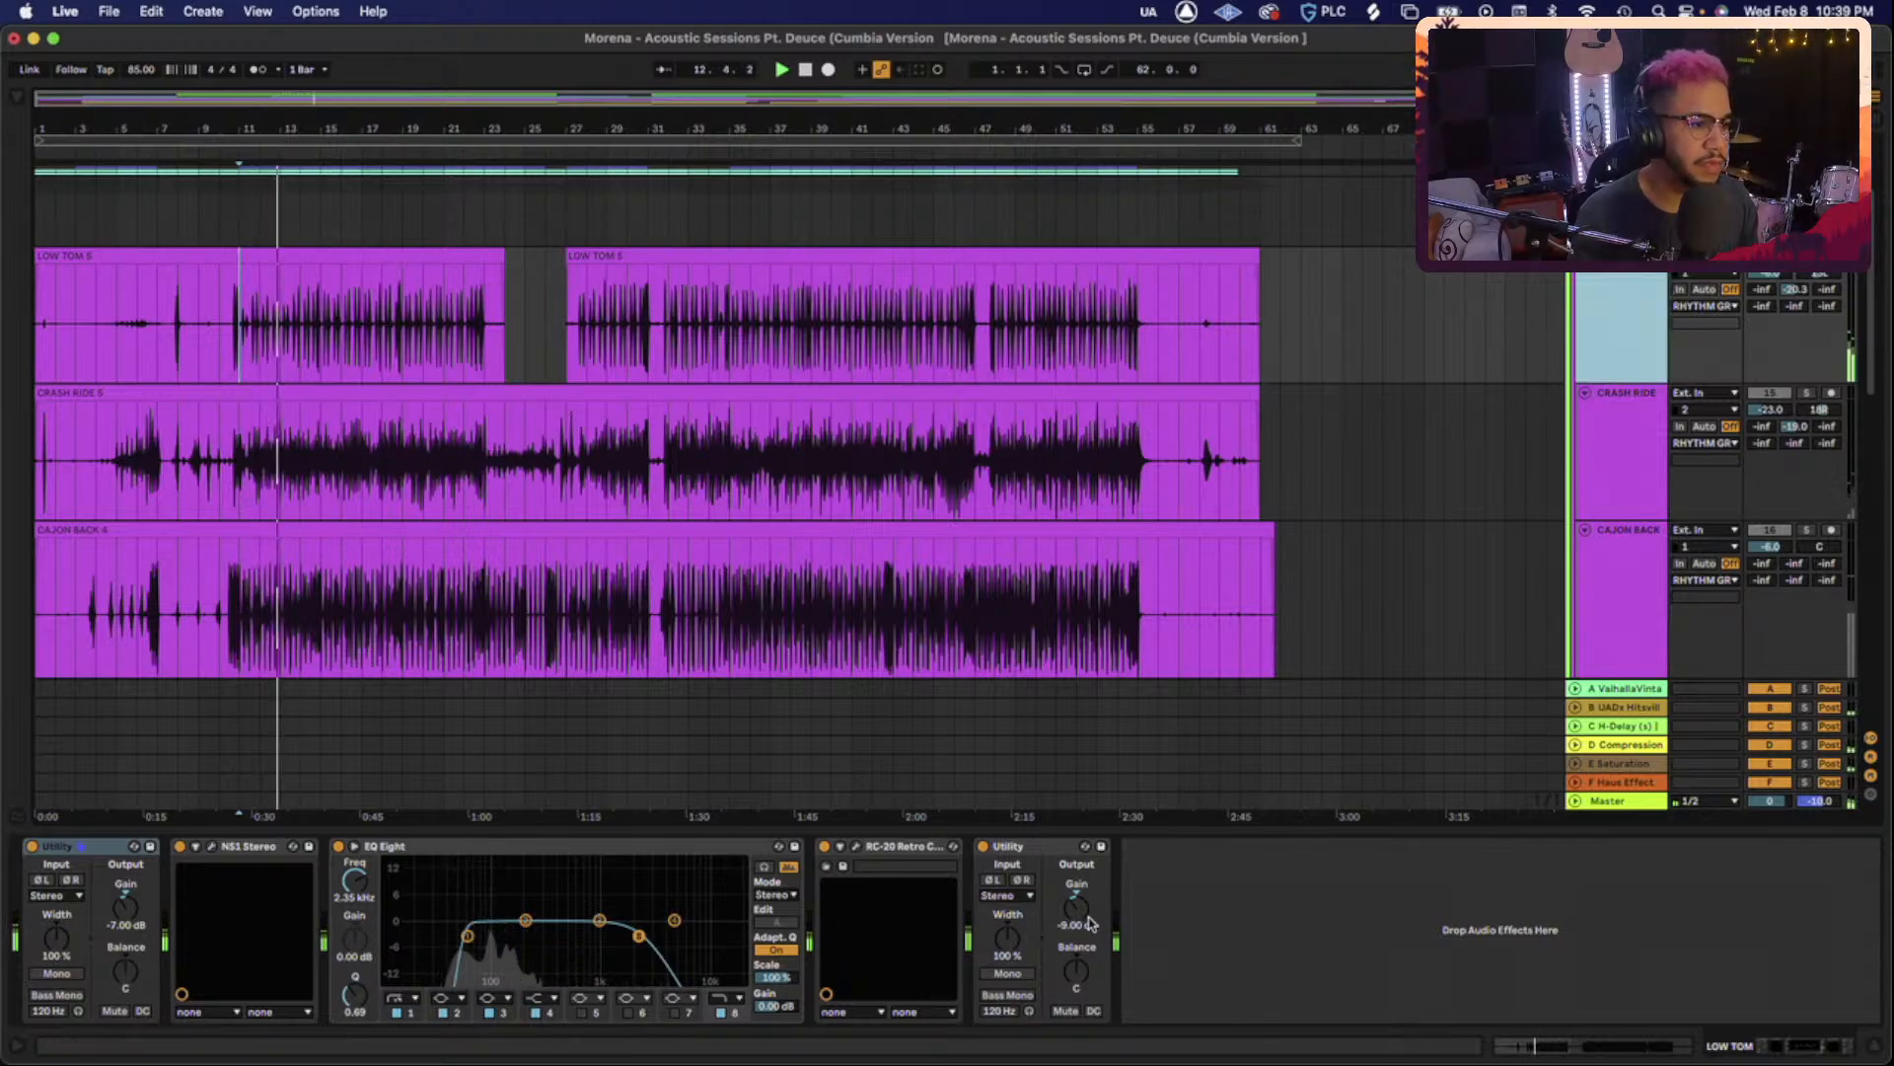
{"action": "left_click", "coordinate": [1083, 917]}
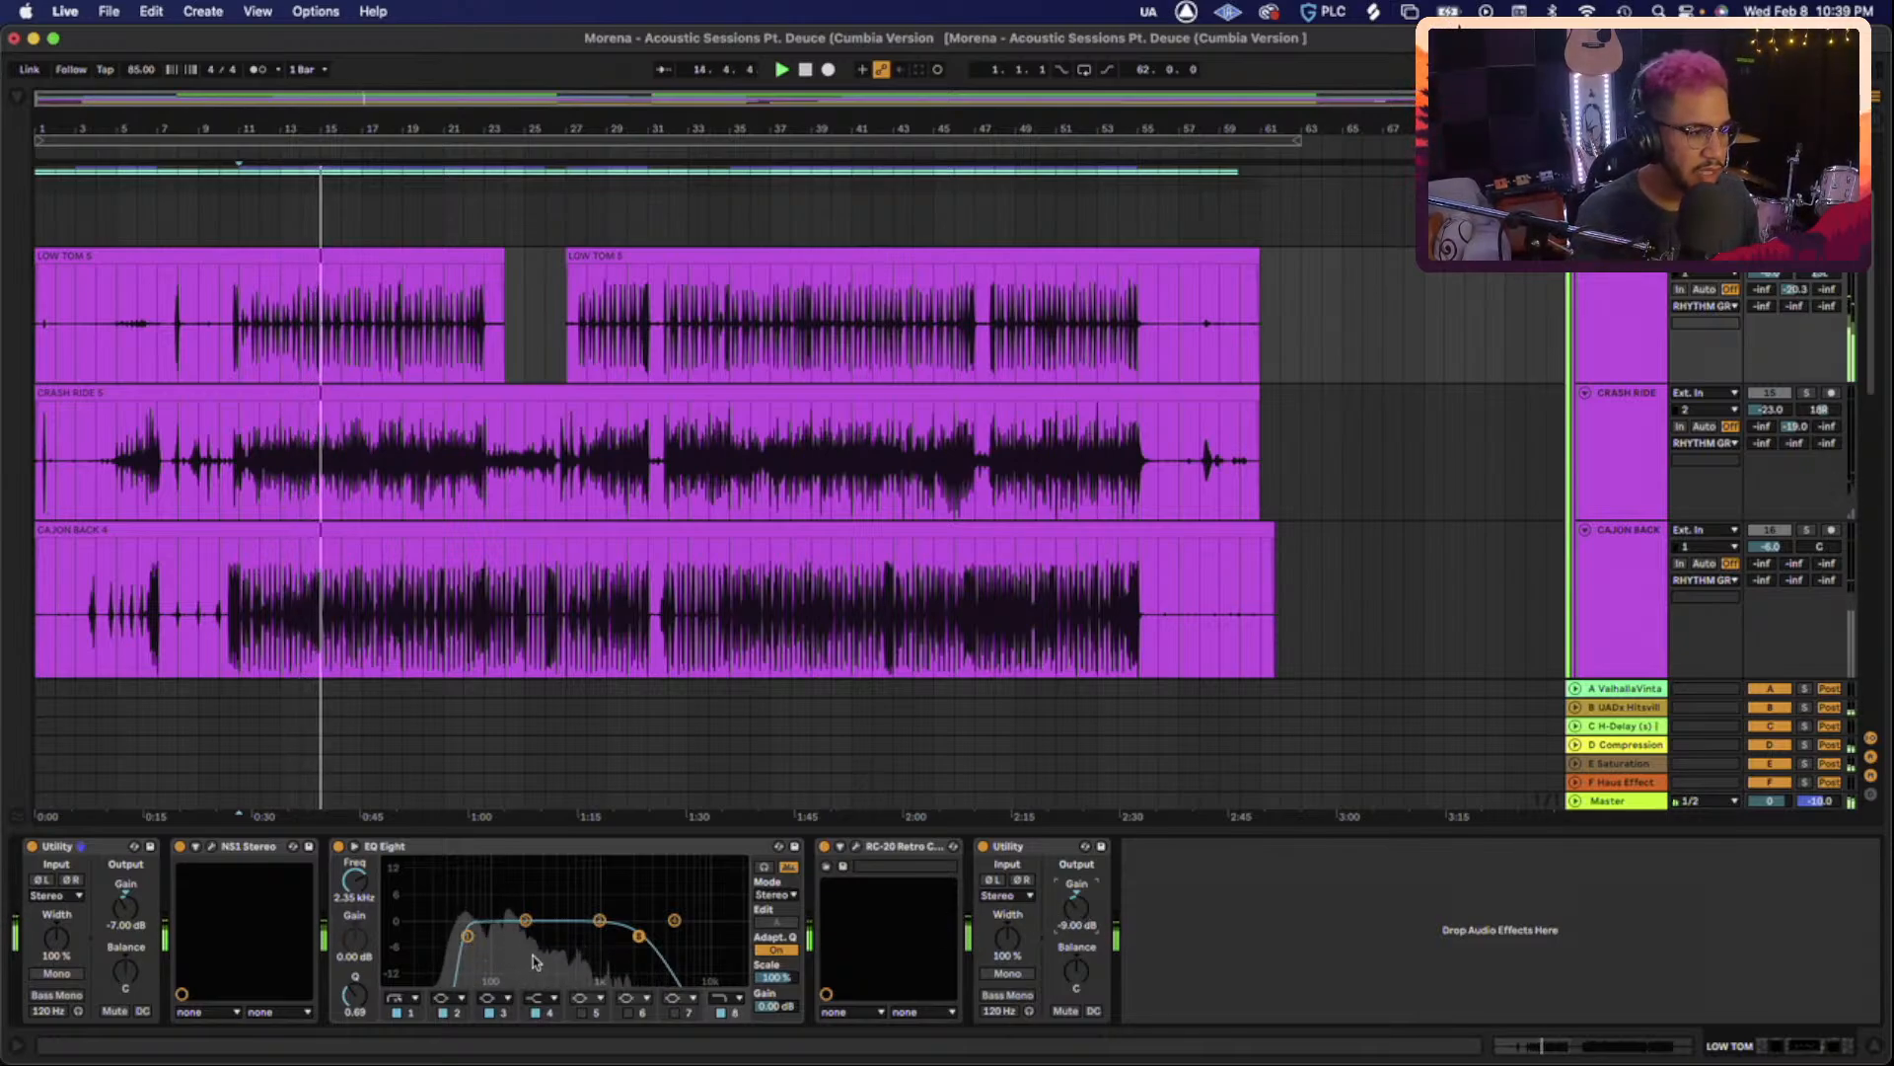
{"action": "left_click_drag", "start_coordinate": [470, 937], "coordinate": [488, 936]}
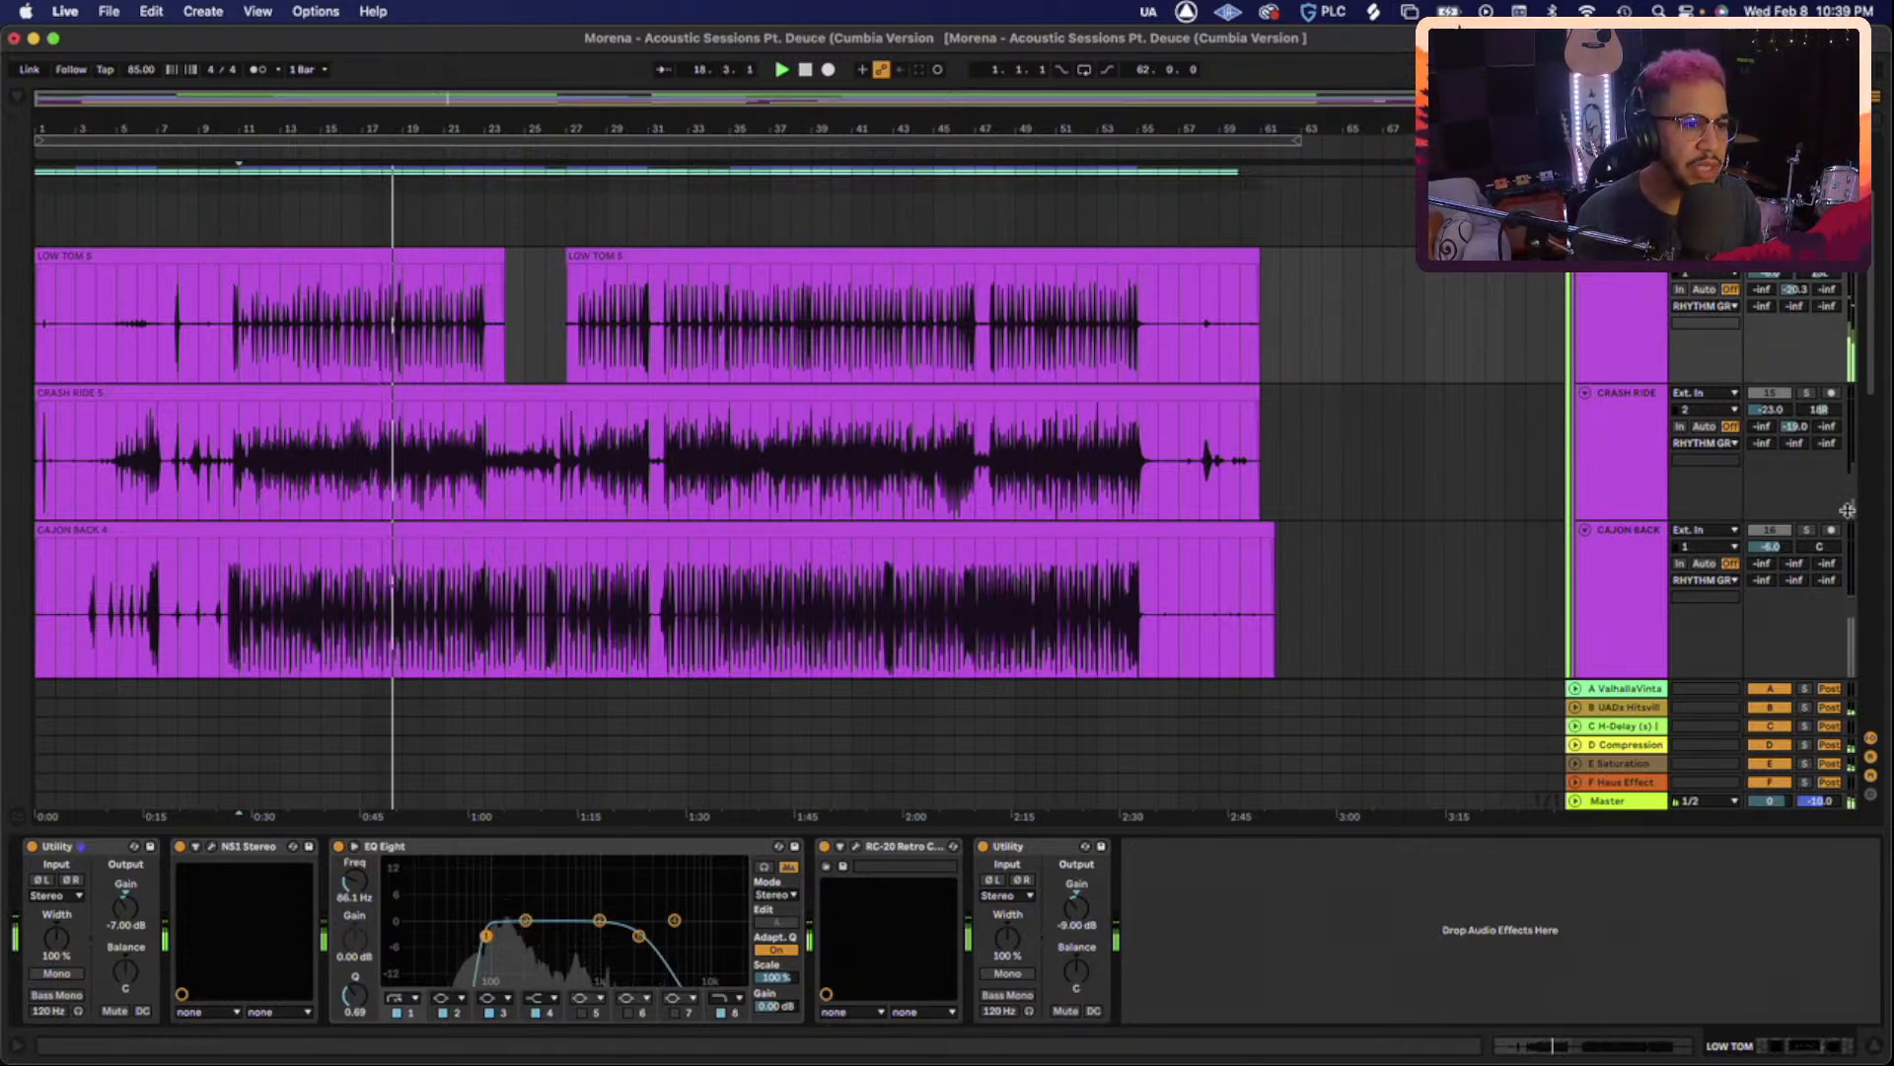
Solo the CAJON FRONT track and listen from bar 11.
{"action": "scroll", "coordinate": [1820, 530], "scroll_direction": "down", "scroll_amount": 3}
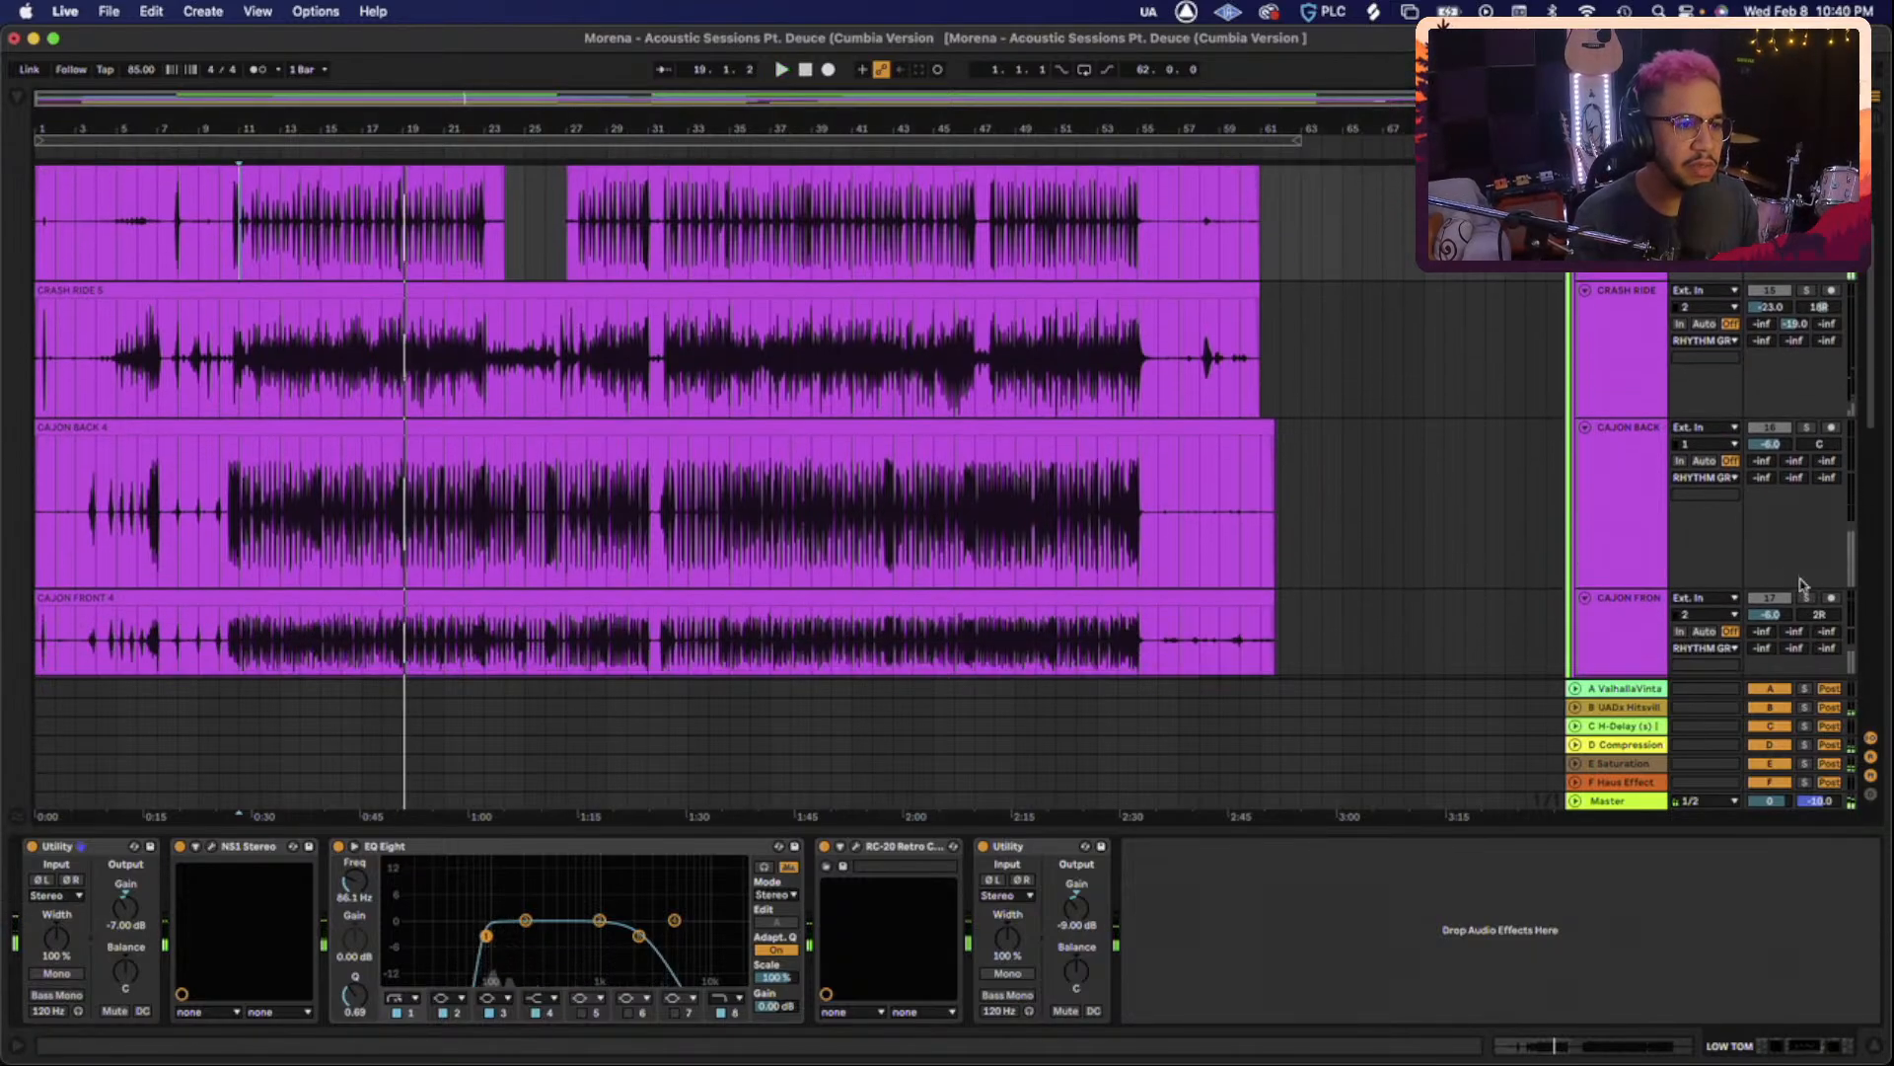
{"action": "key", "text": "space"}
{"action": "key", "text": "space"}
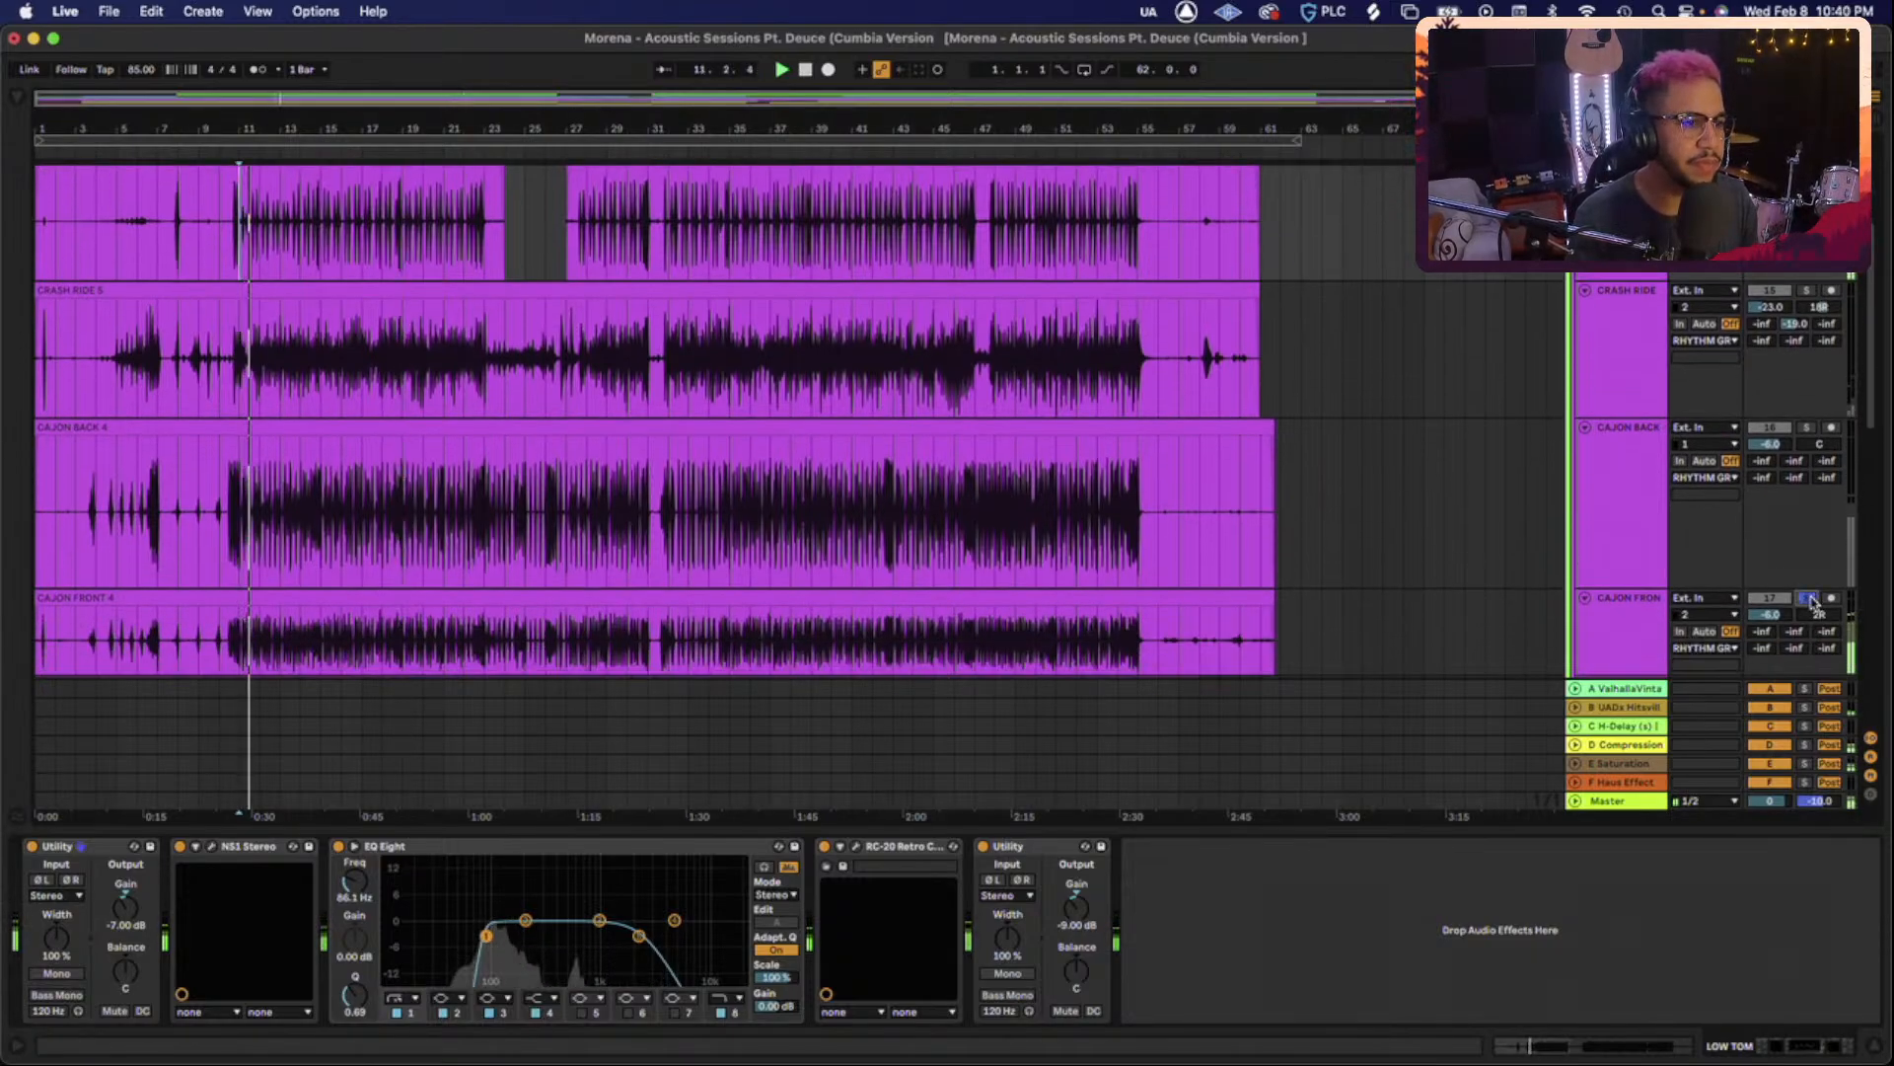
Solo the CRASH RIDE track and set its volume to -21.7 dB while listening.
{"action": "scroll", "coordinate": [1812, 599], "scroll_direction": "up", "scroll_amount": 3}
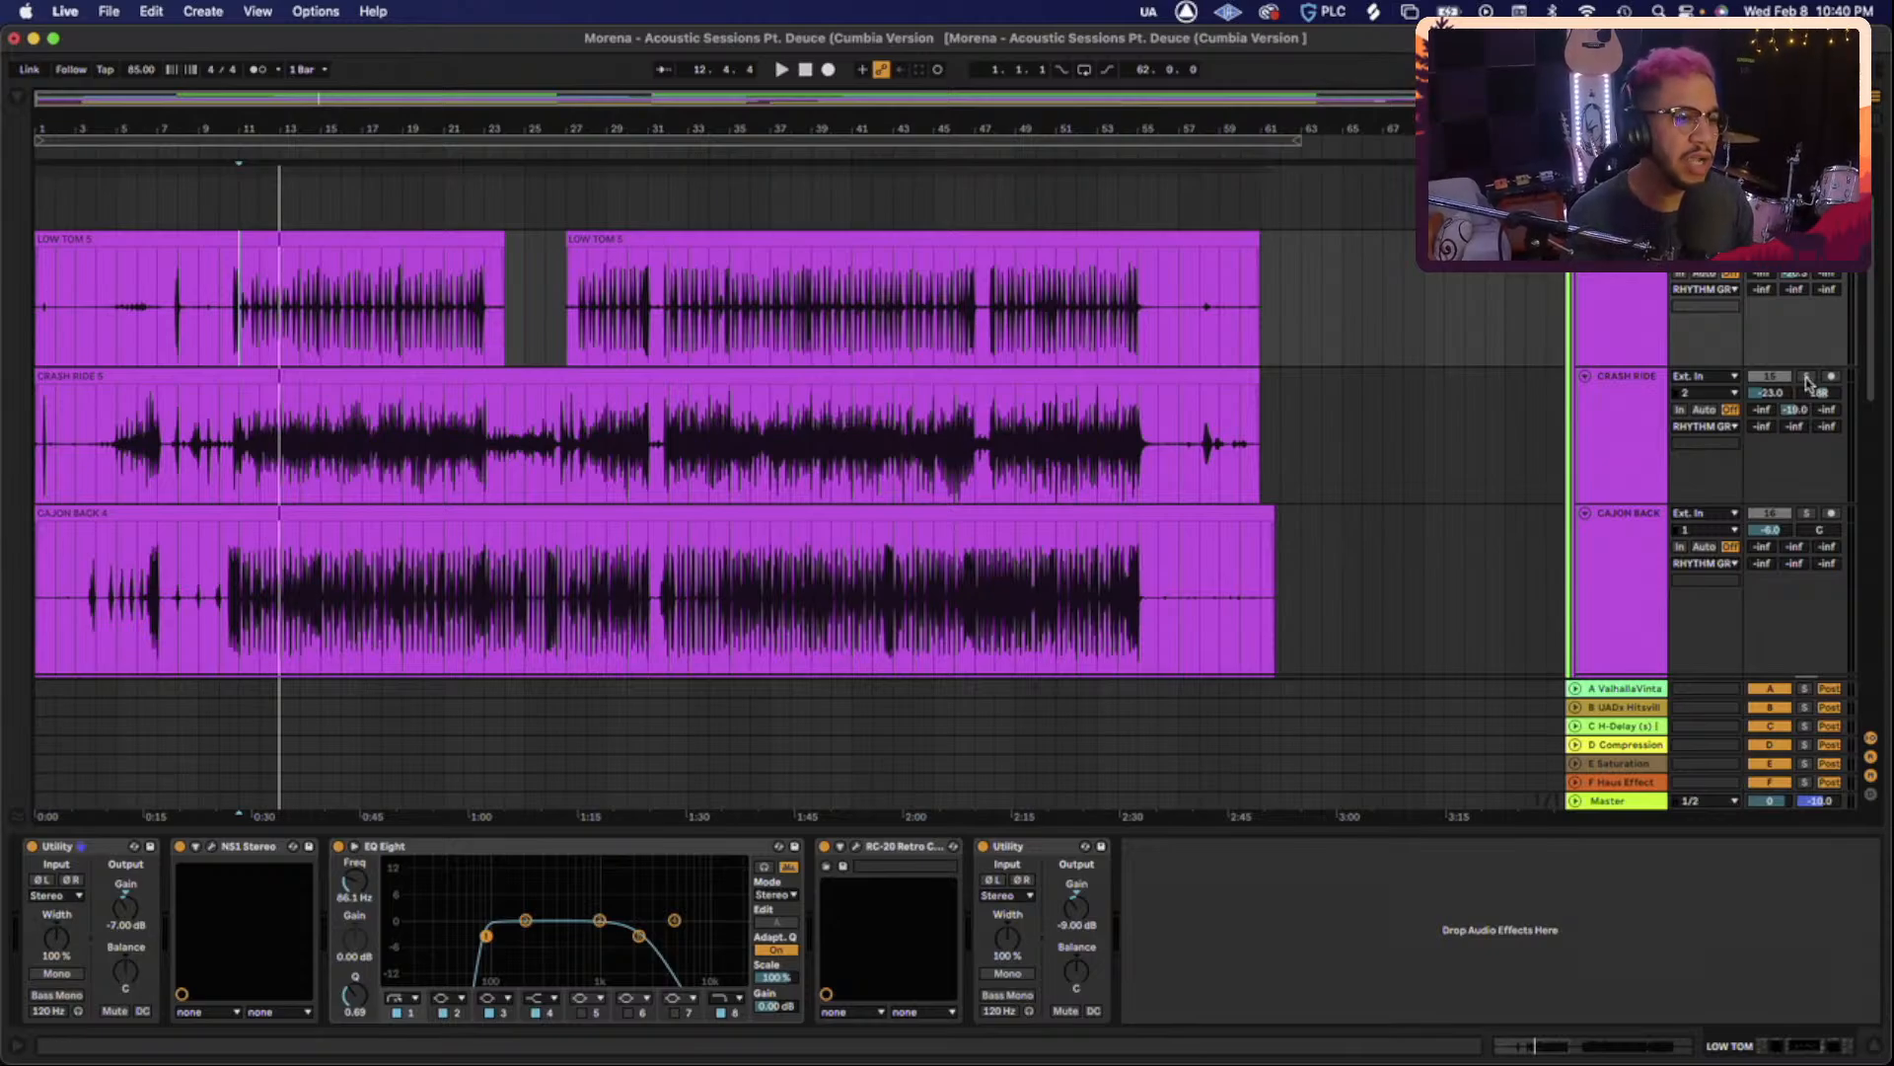
{"action": "key", "text": "space"}
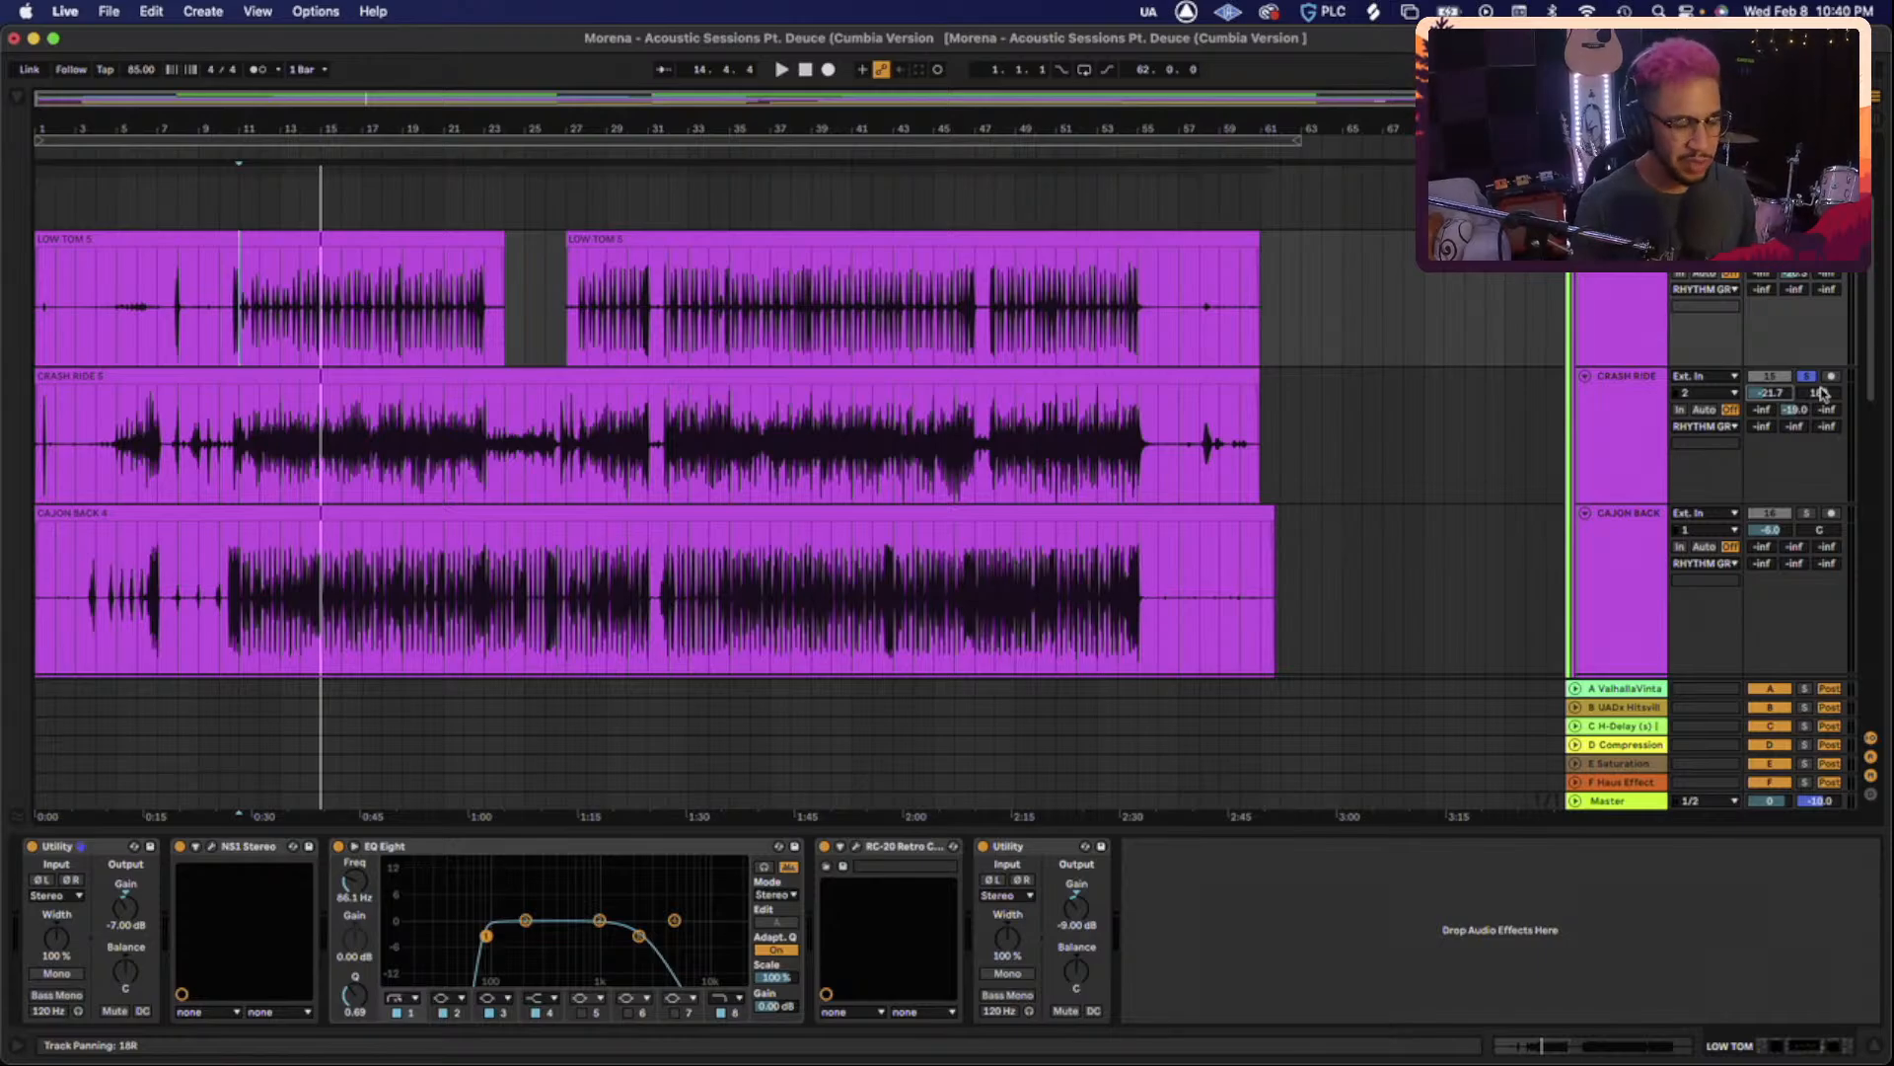
Solo the CLAPS, PERCUSSION and RHYTHM GROUP groups together and play them from bar 11.
{"action": "scroll", "coordinate": [1821, 392], "scroll_direction": "up", "scroll_amount": 3}
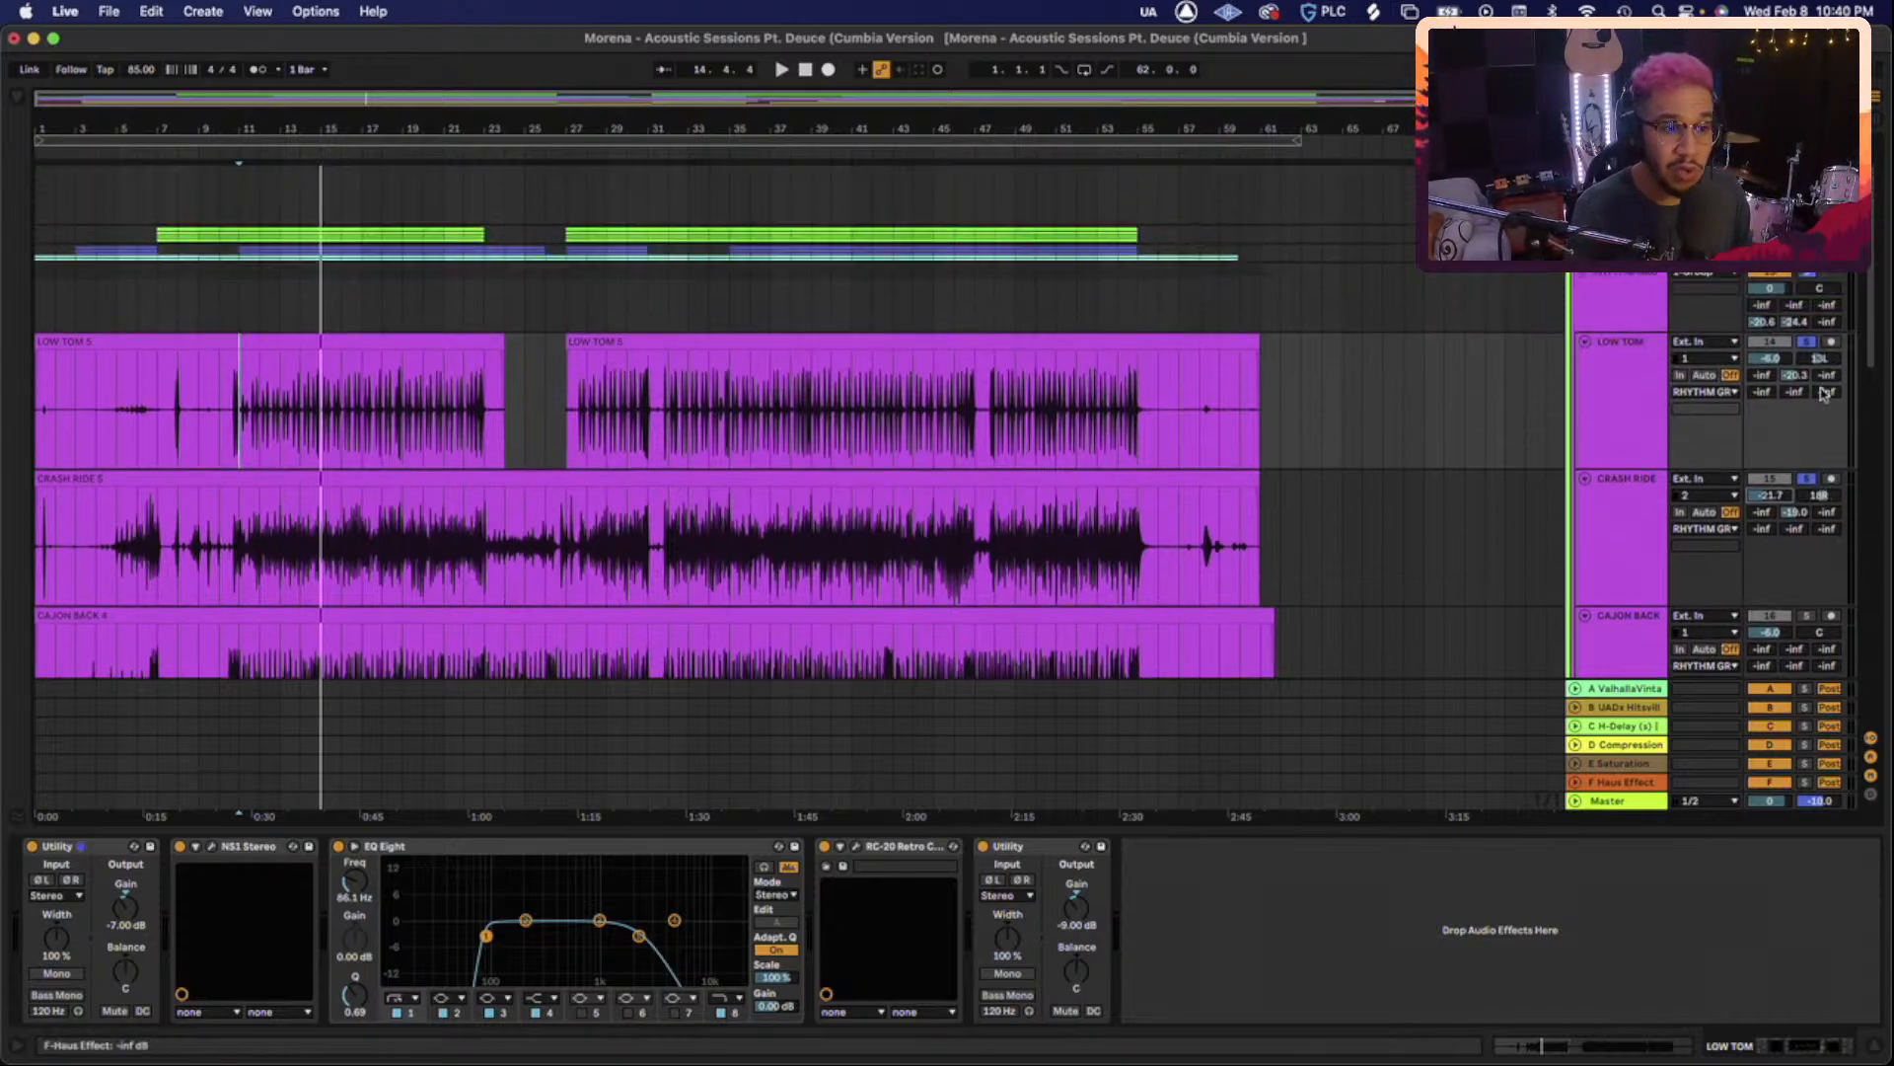
{"action": "scroll", "coordinate": [1805, 373], "scroll_direction": "up", "scroll_amount": 1}
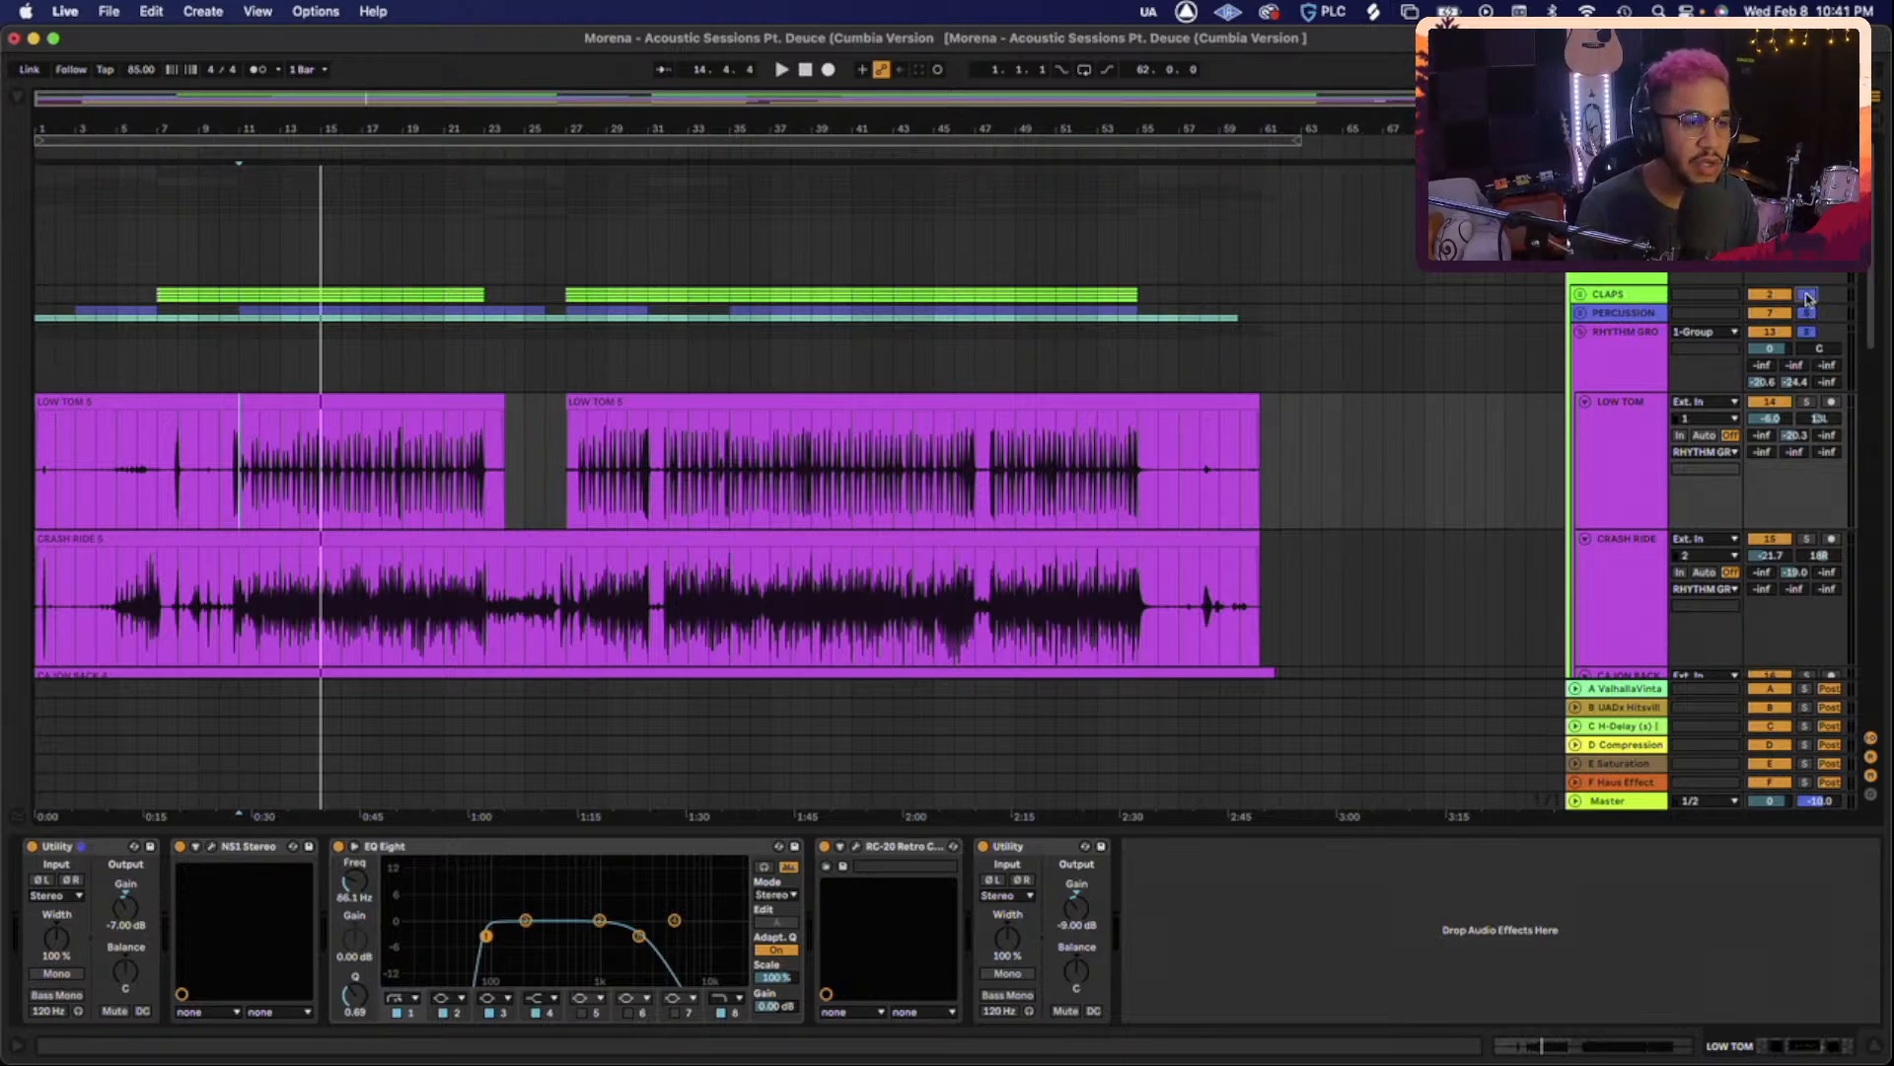
{"action": "key", "text": "space"}
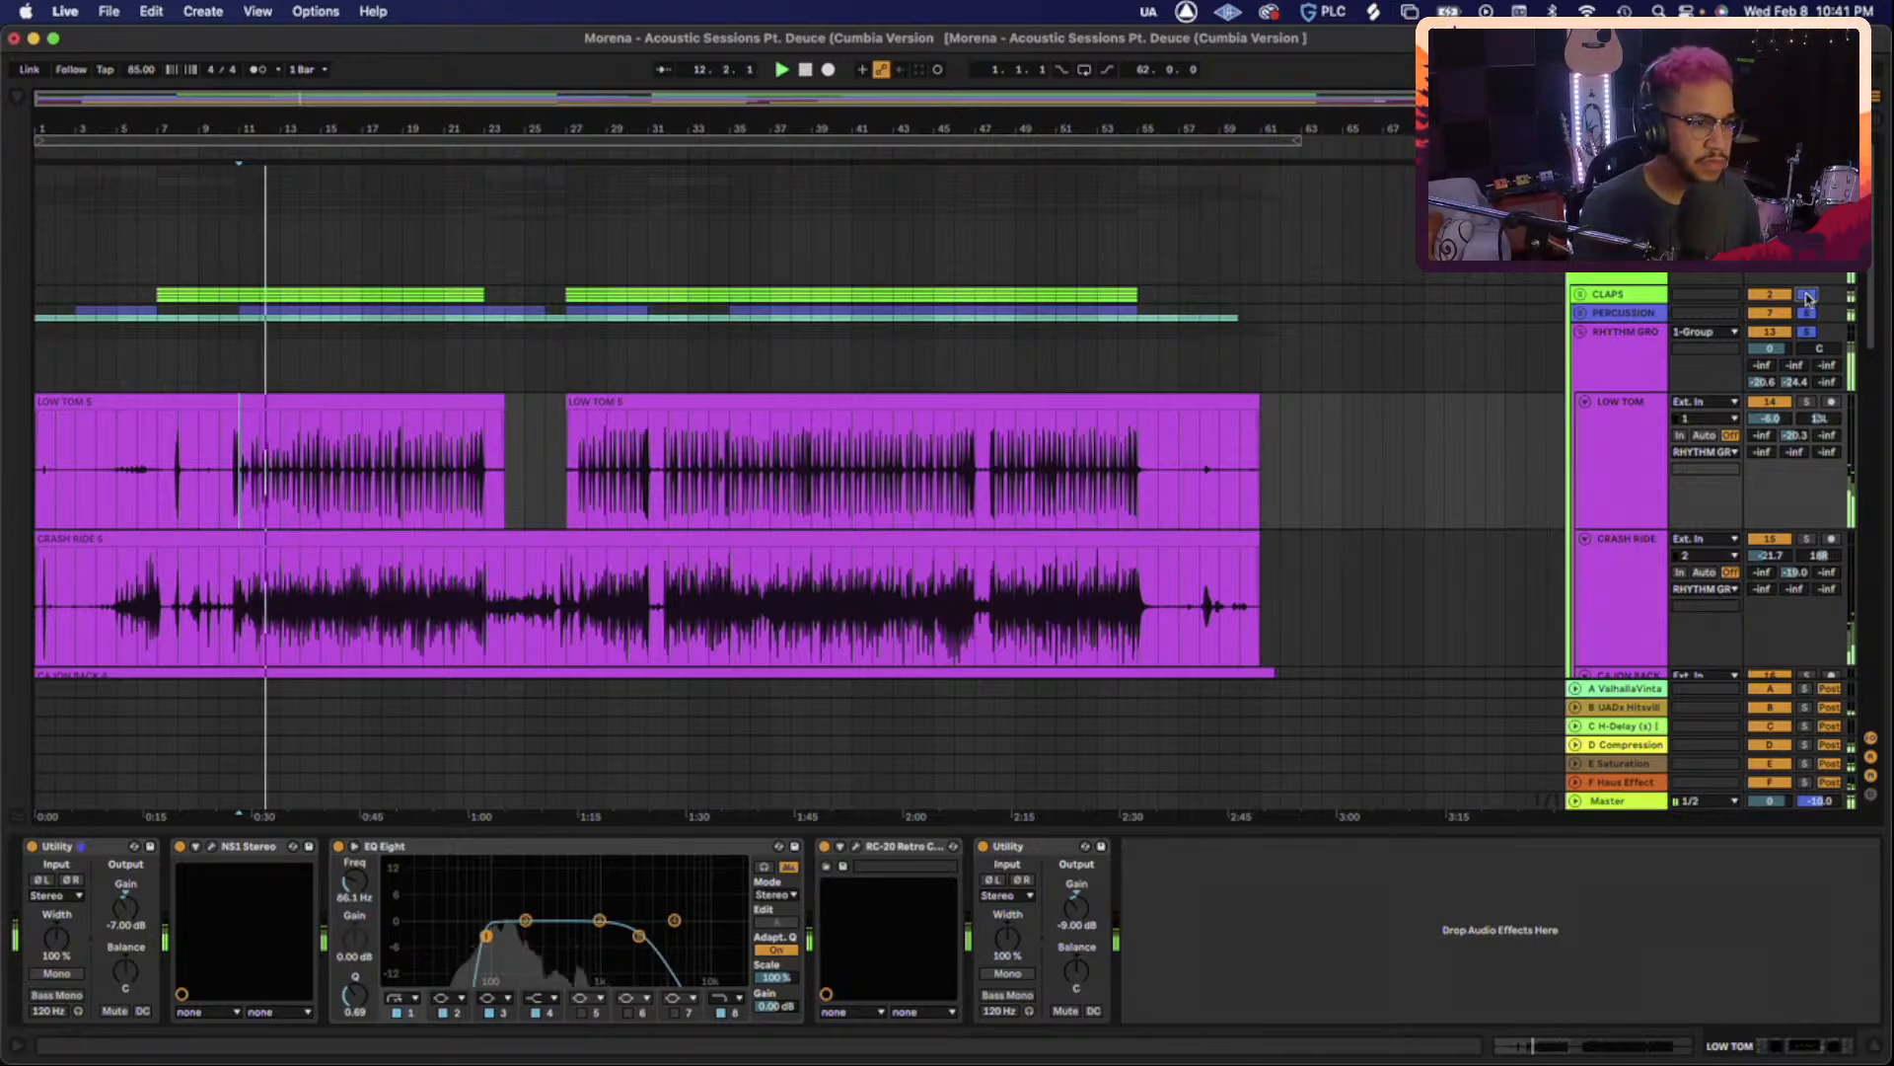
Look over the RHYTHM GROUP tracks from LOW TOM down to BASS while the soloed groups play.
{"action": "left_click", "coordinate": [1581, 336]}
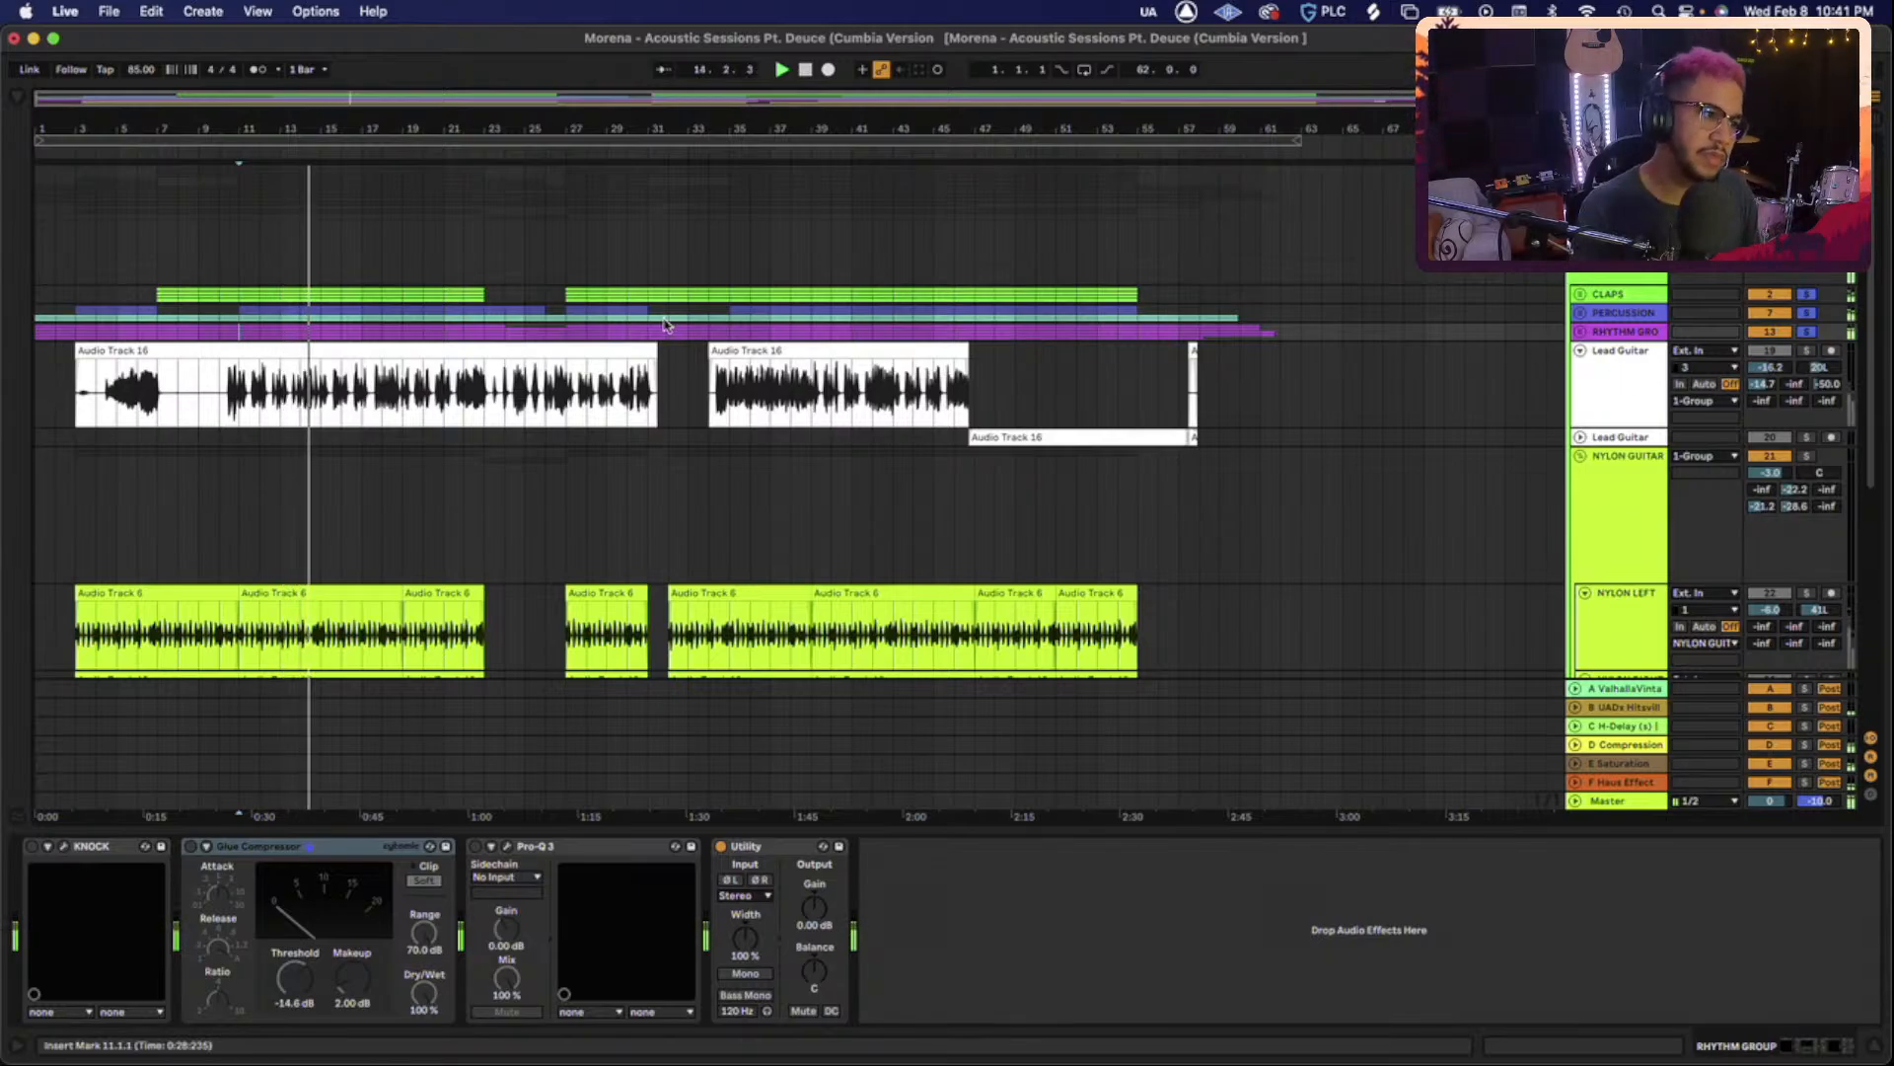
{"action": "left_click", "coordinate": [1581, 332]}
{"action": "scroll", "coordinate": [815, 485], "scroll_direction": "down", "scroll_amount": 5}
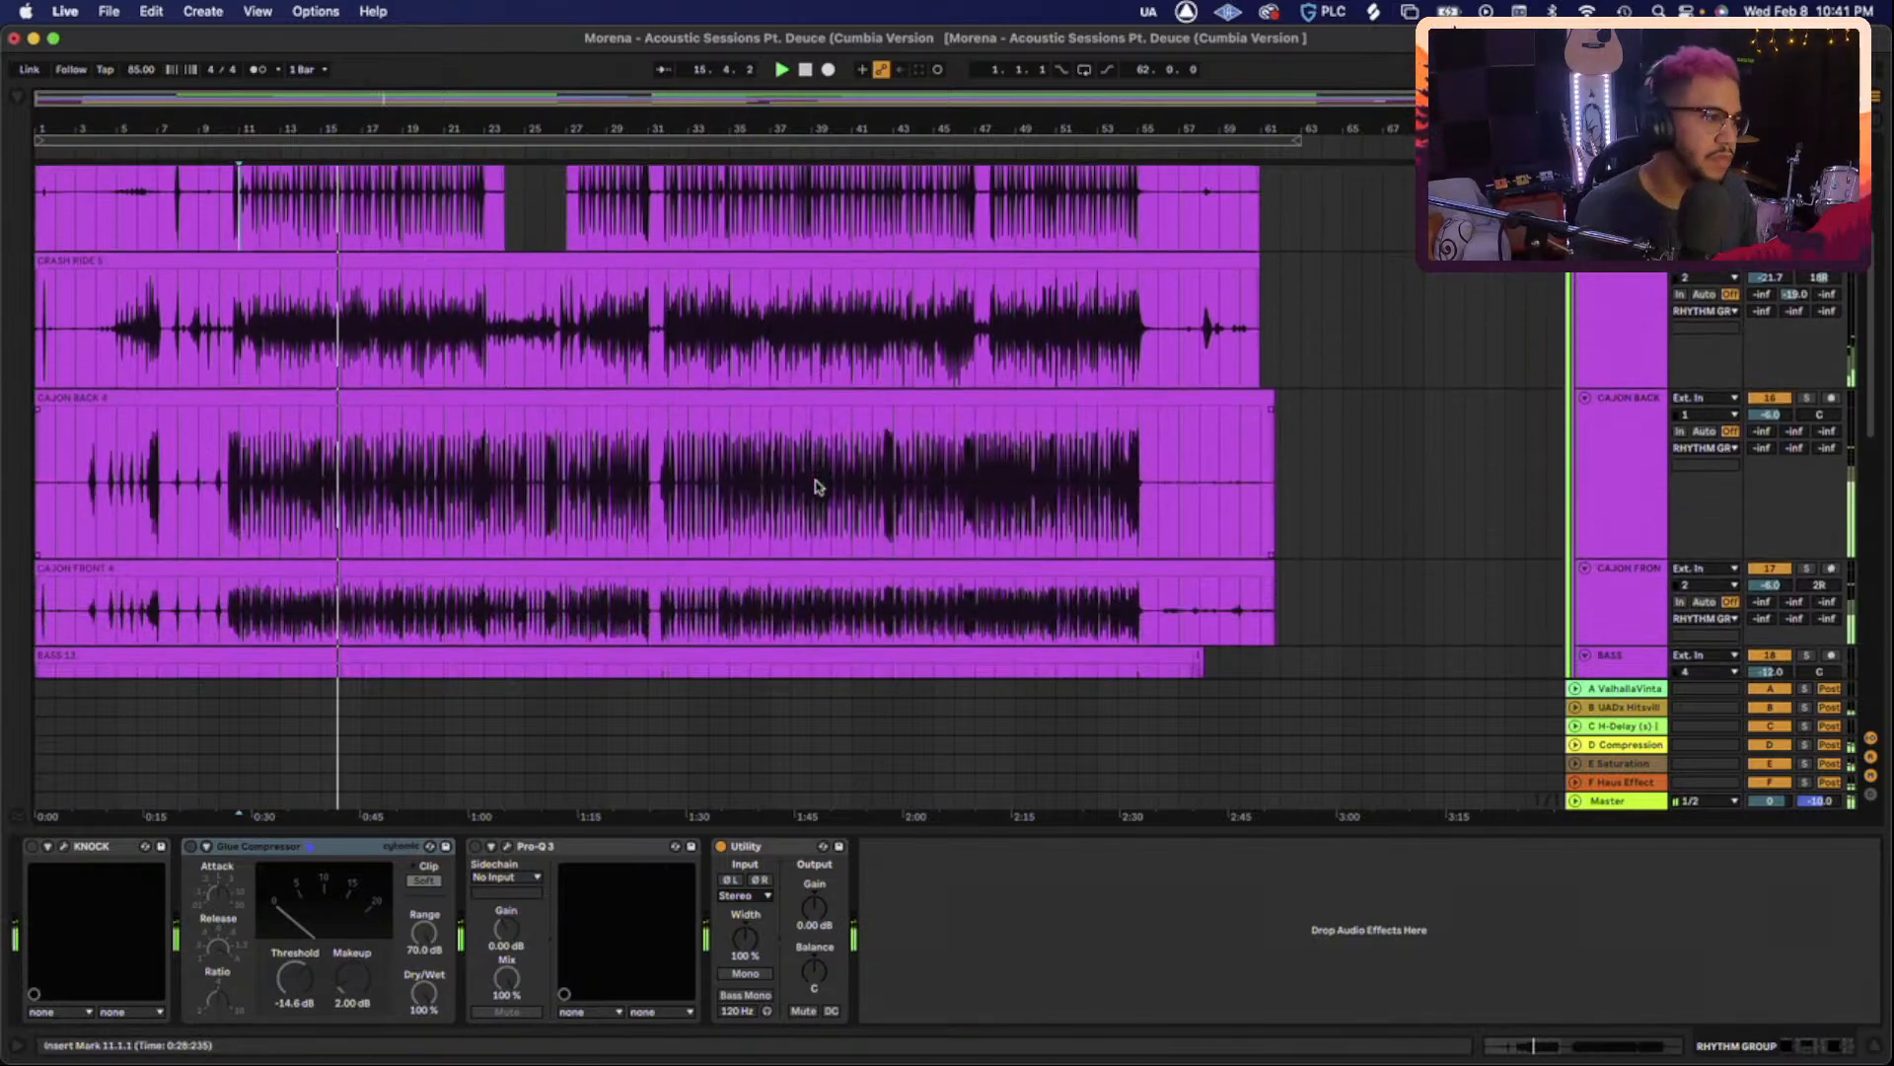
{"action": "scroll", "coordinate": [819, 489], "scroll_direction": "down", "scroll_amount": 3}
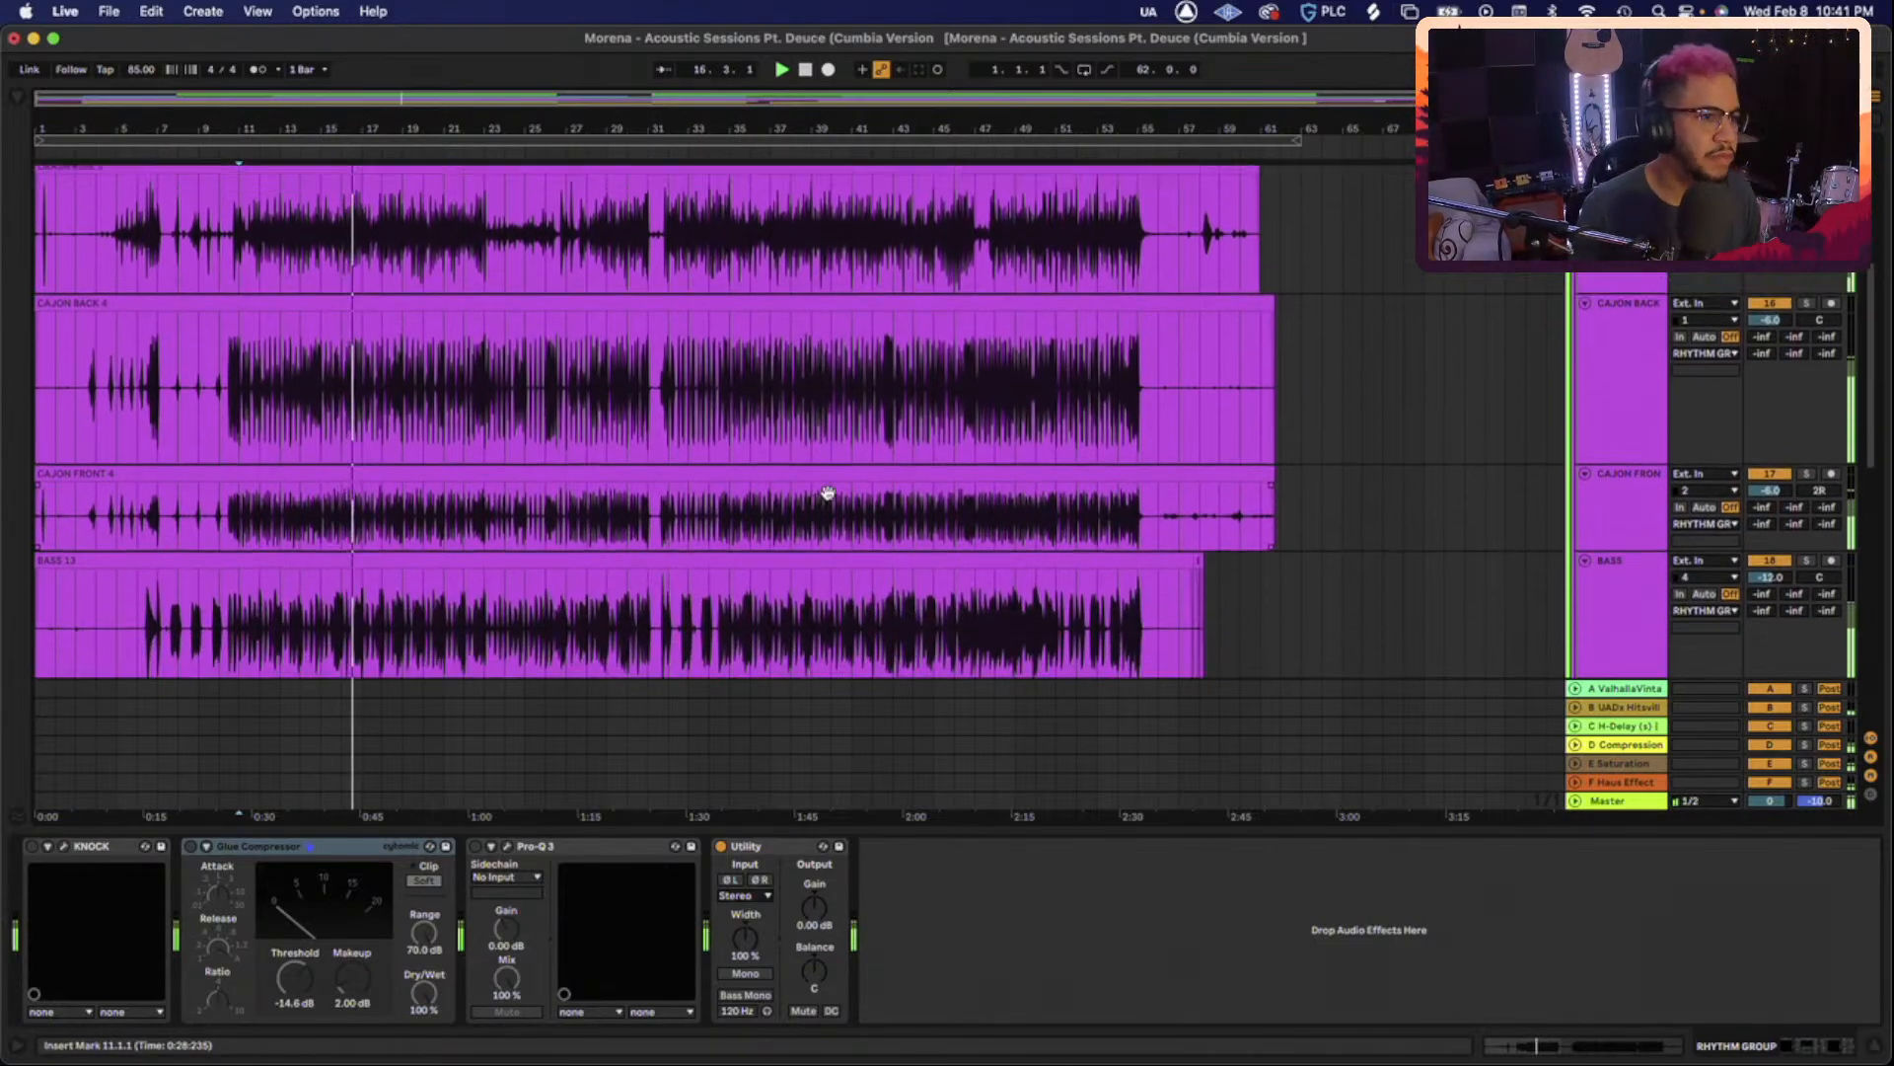
{"action": "scroll", "coordinate": [828, 492], "scroll_direction": "up", "scroll_amount": 3}
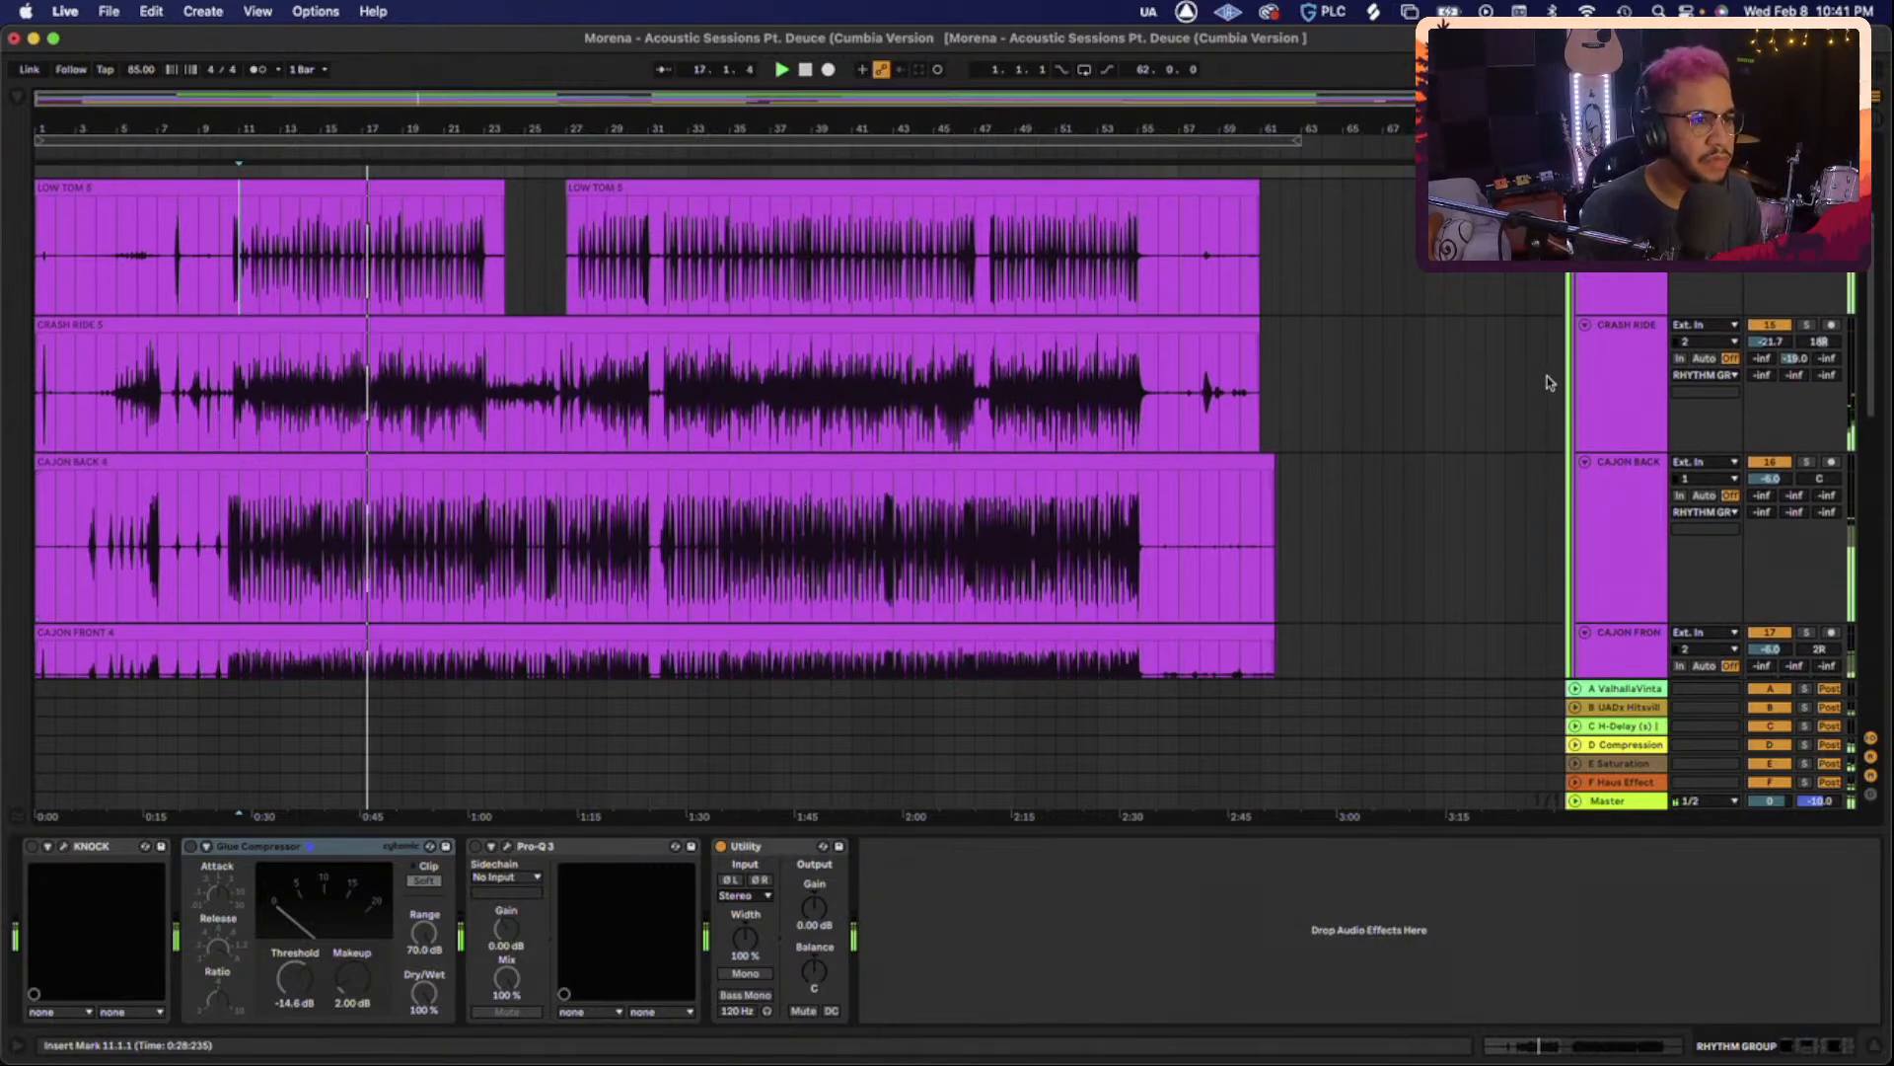
{"action": "scroll", "coordinate": [1547, 382], "scroll_direction": "up", "scroll_amount": 2}
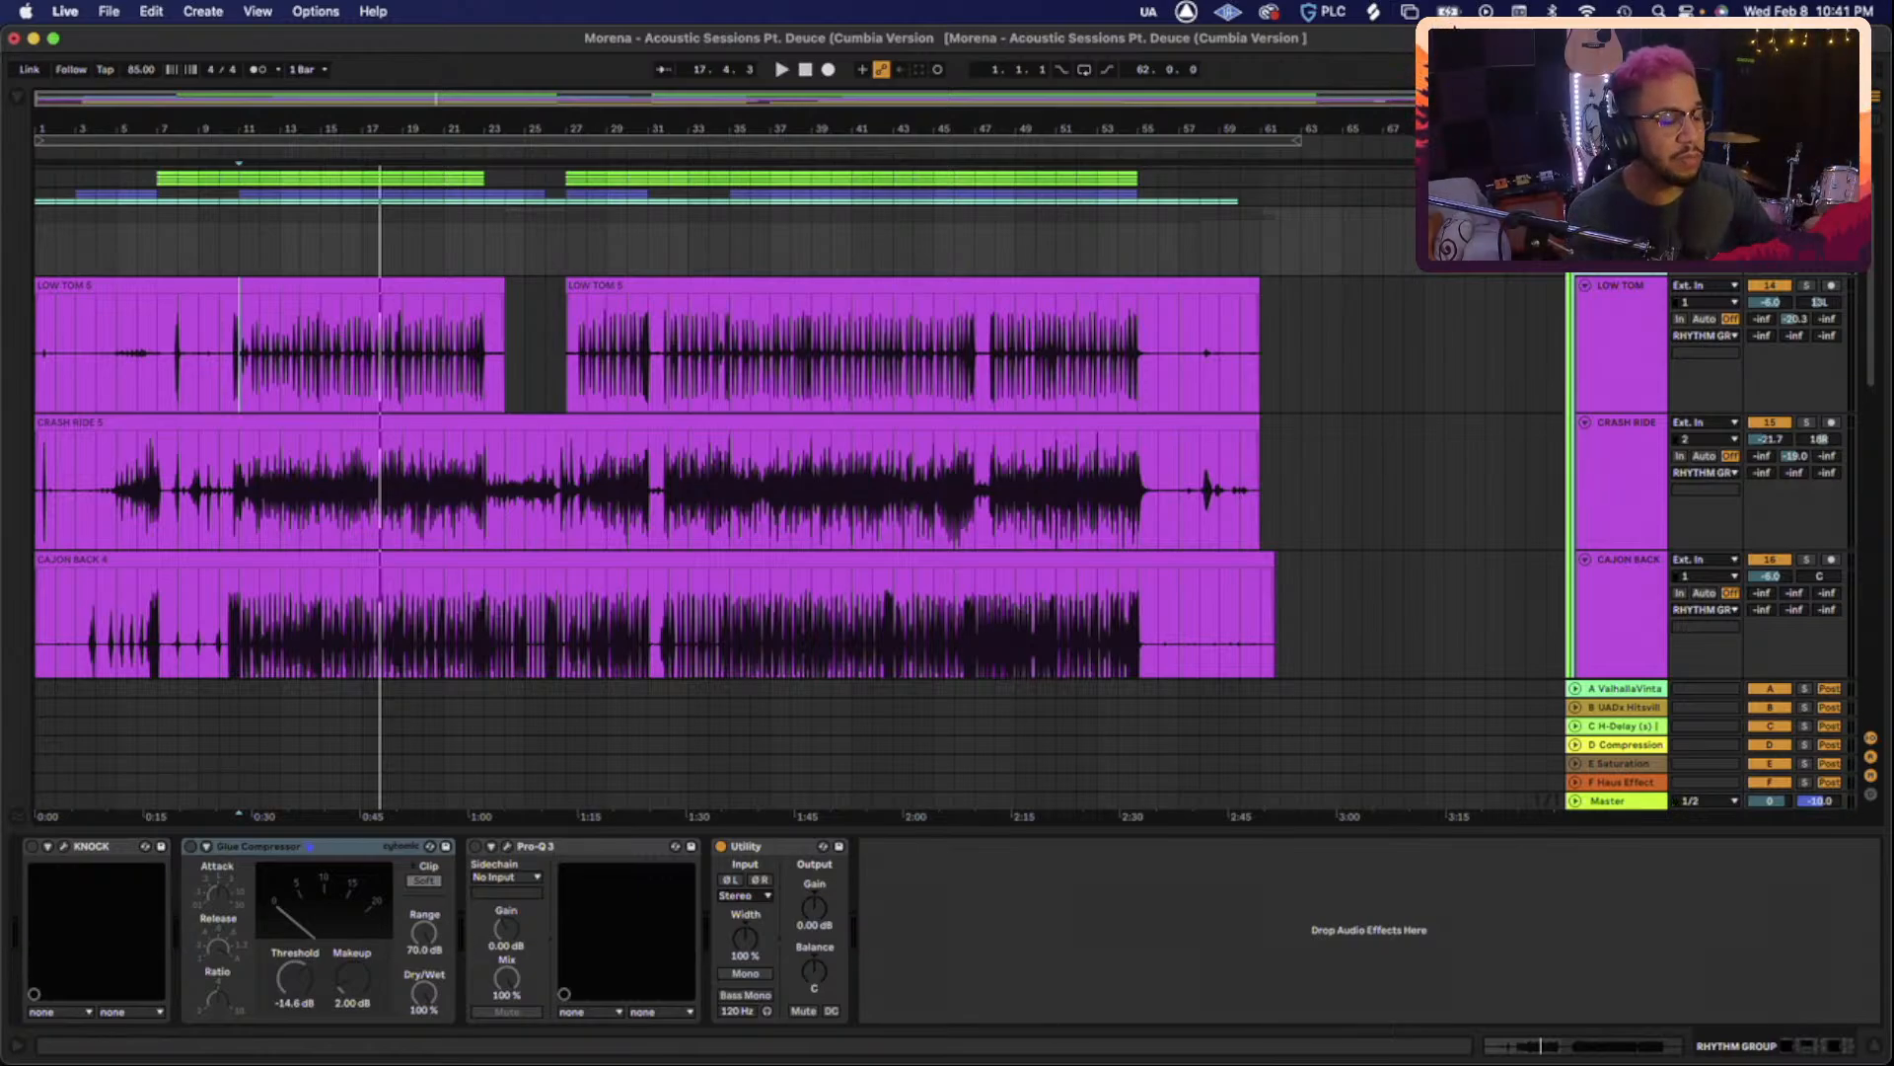
Delete Pro-Q 3 from the RHYTHM GROUP effect chain and play the soloed groups from bar 11.
{"action": "left_click", "coordinate": [579, 848]}
{"action": "key", "text": "Delete"}
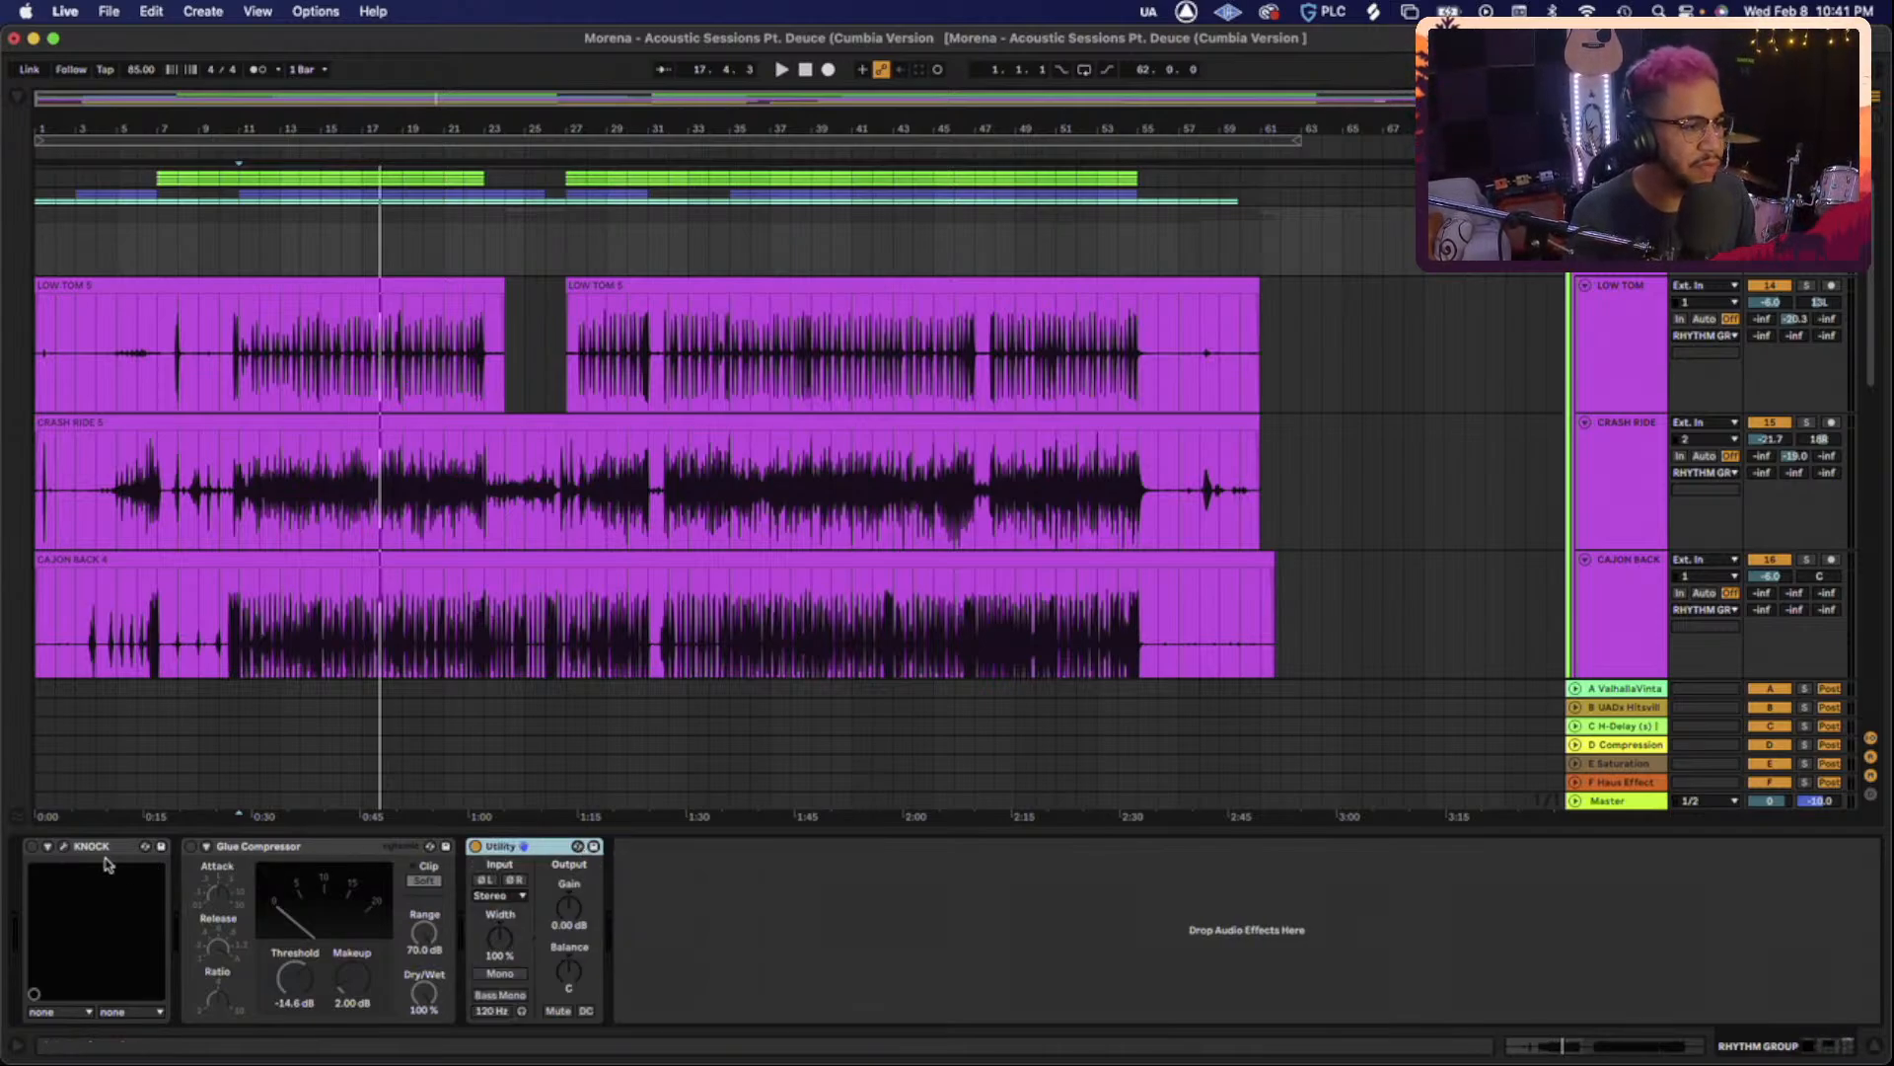
{"action": "key", "text": "space"}
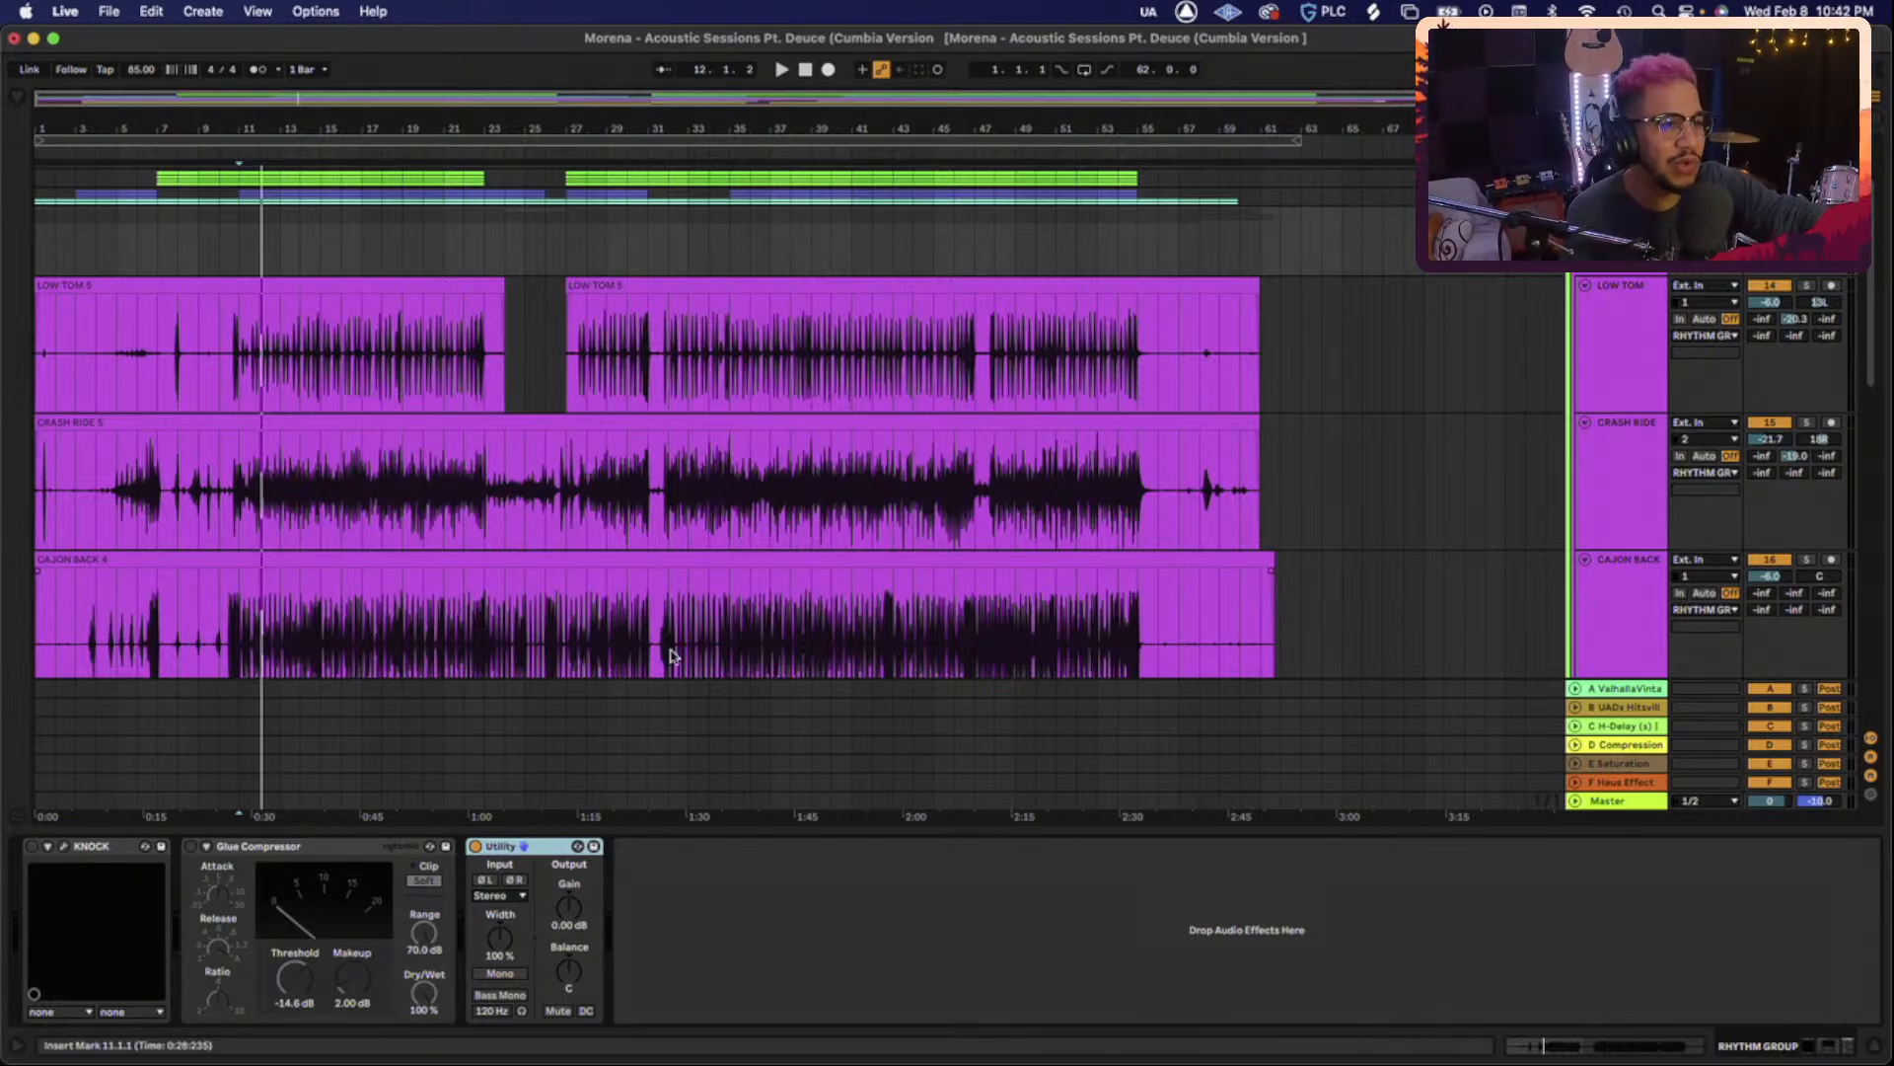
{"action": "key", "text": "space"}
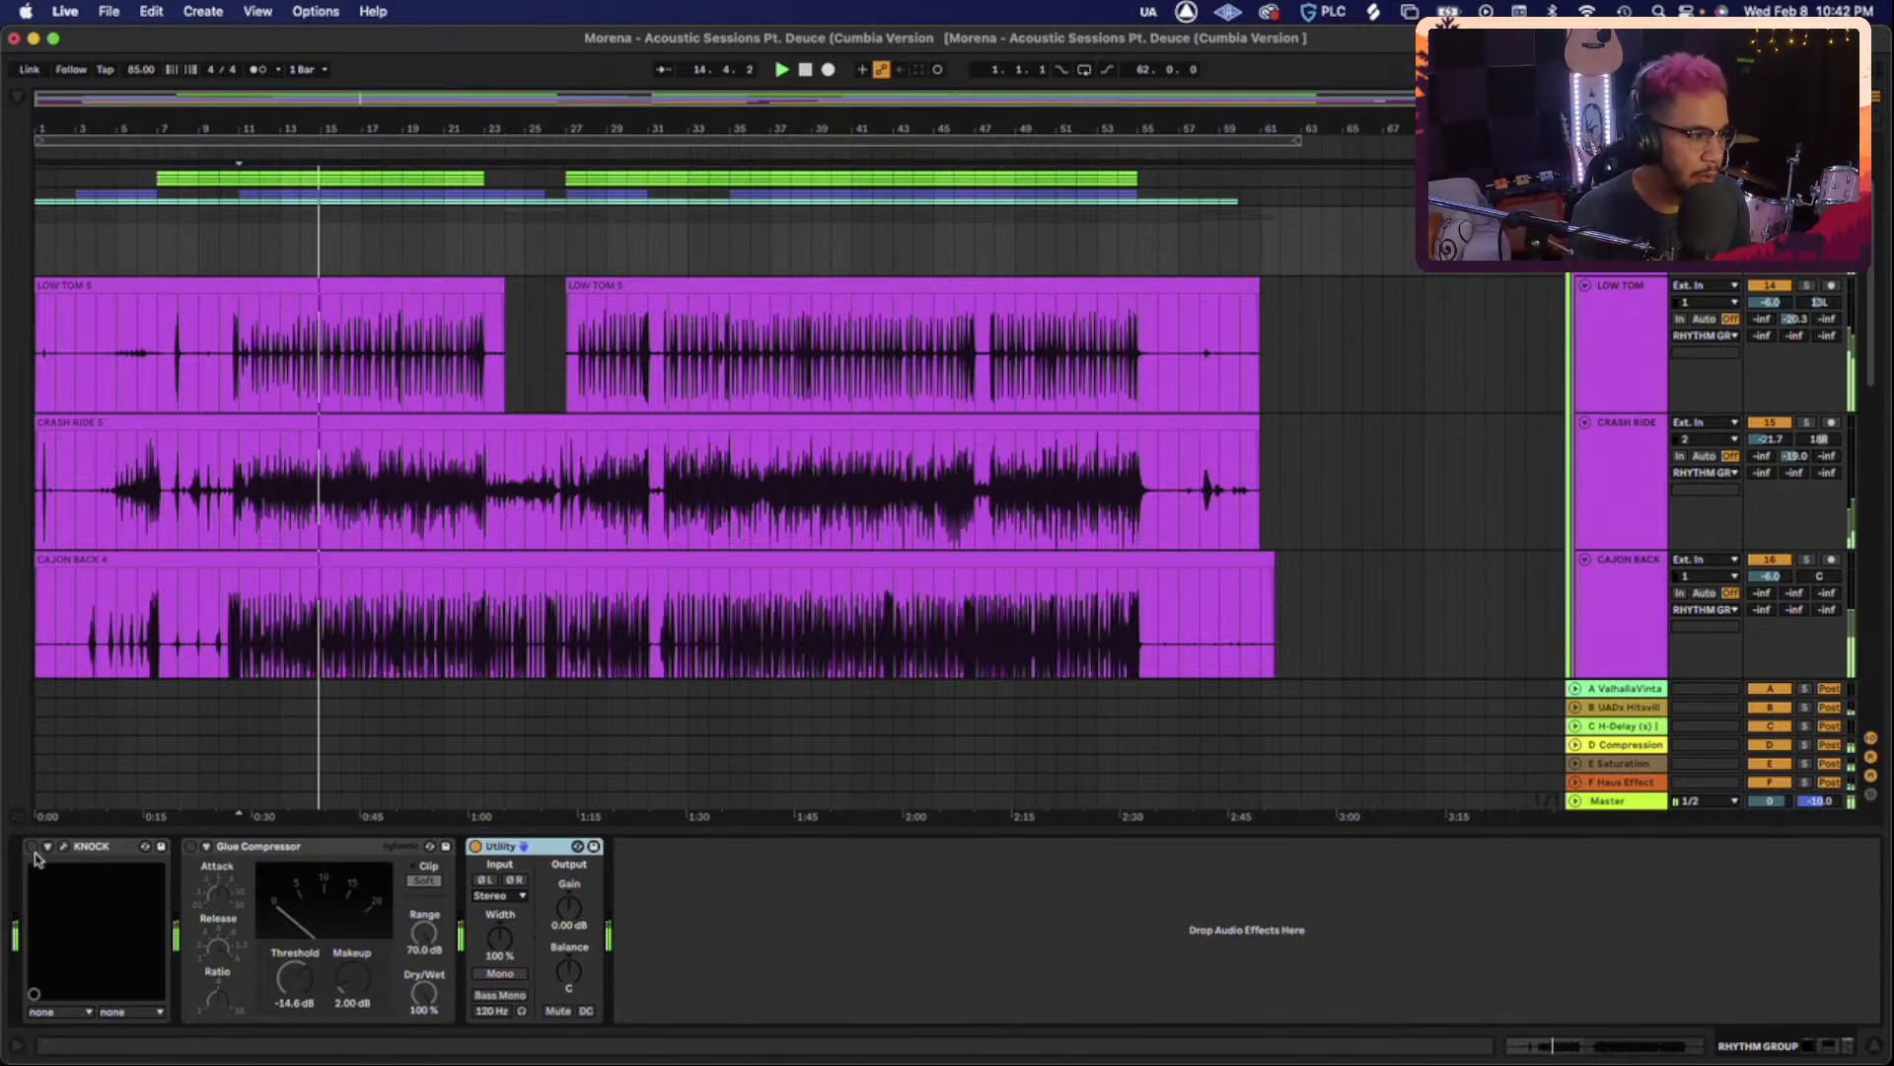
Enable KNOCK and the Glue Compressor on the RHYTHM GROUP while listening to playback.
{"action": "left_click", "coordinate": [34, 857]}
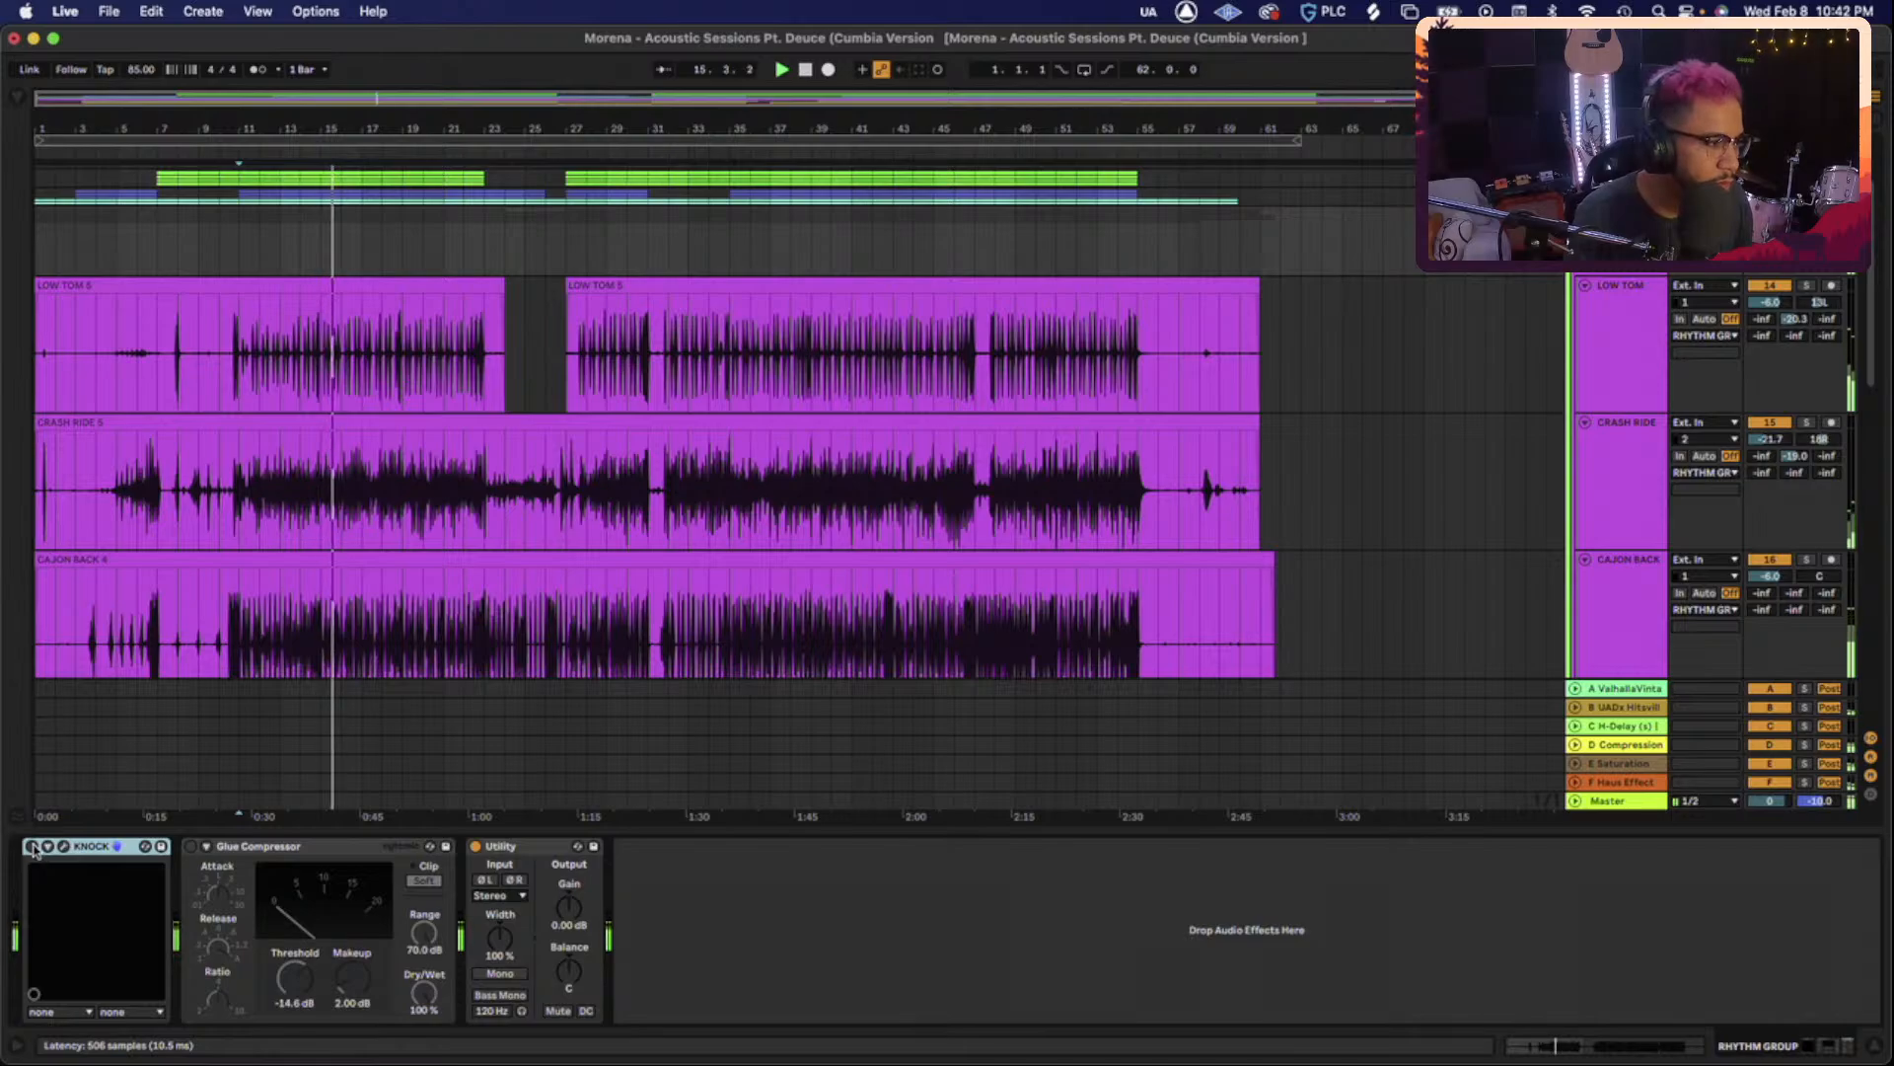
{"action": "left_click", "coordinate": [191, 847]}
{"action": "key", "text": "space"}
{"action": "key", "text": "space"}
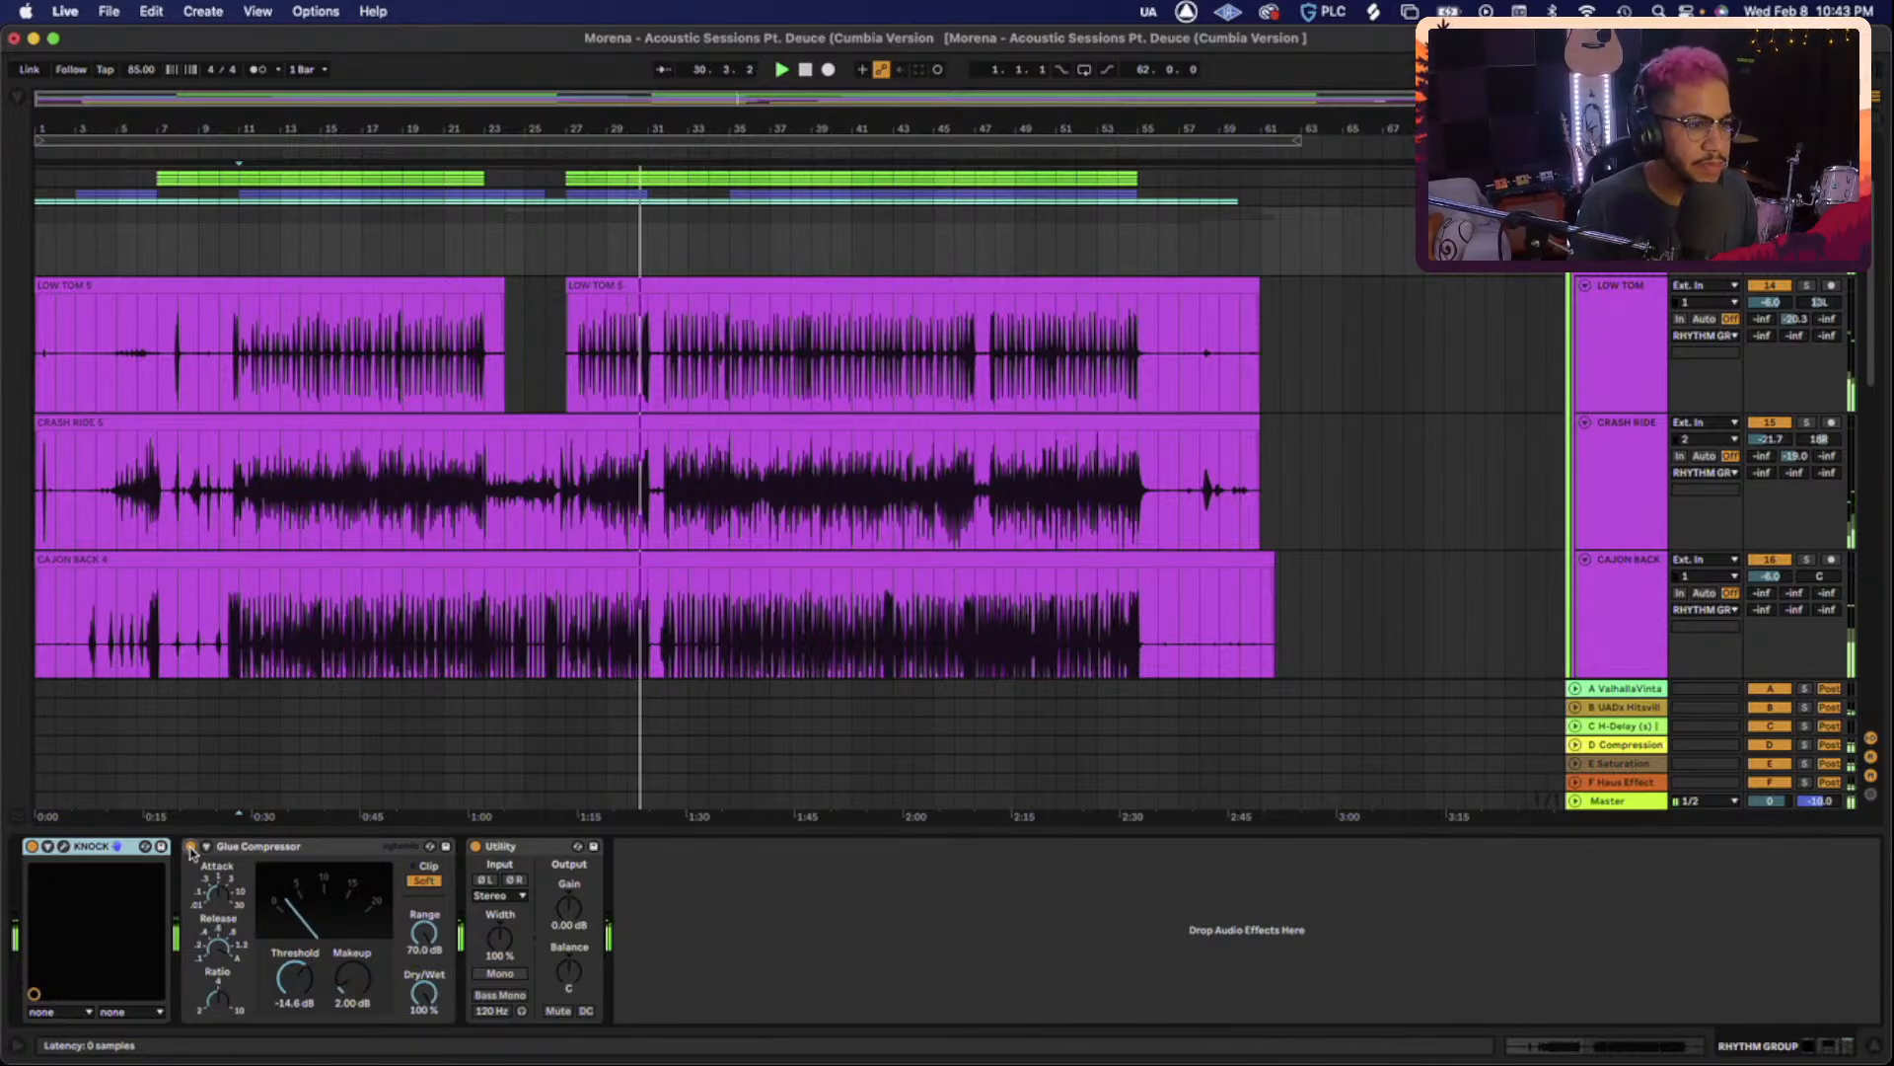
{"action": "key", "text": "space"}
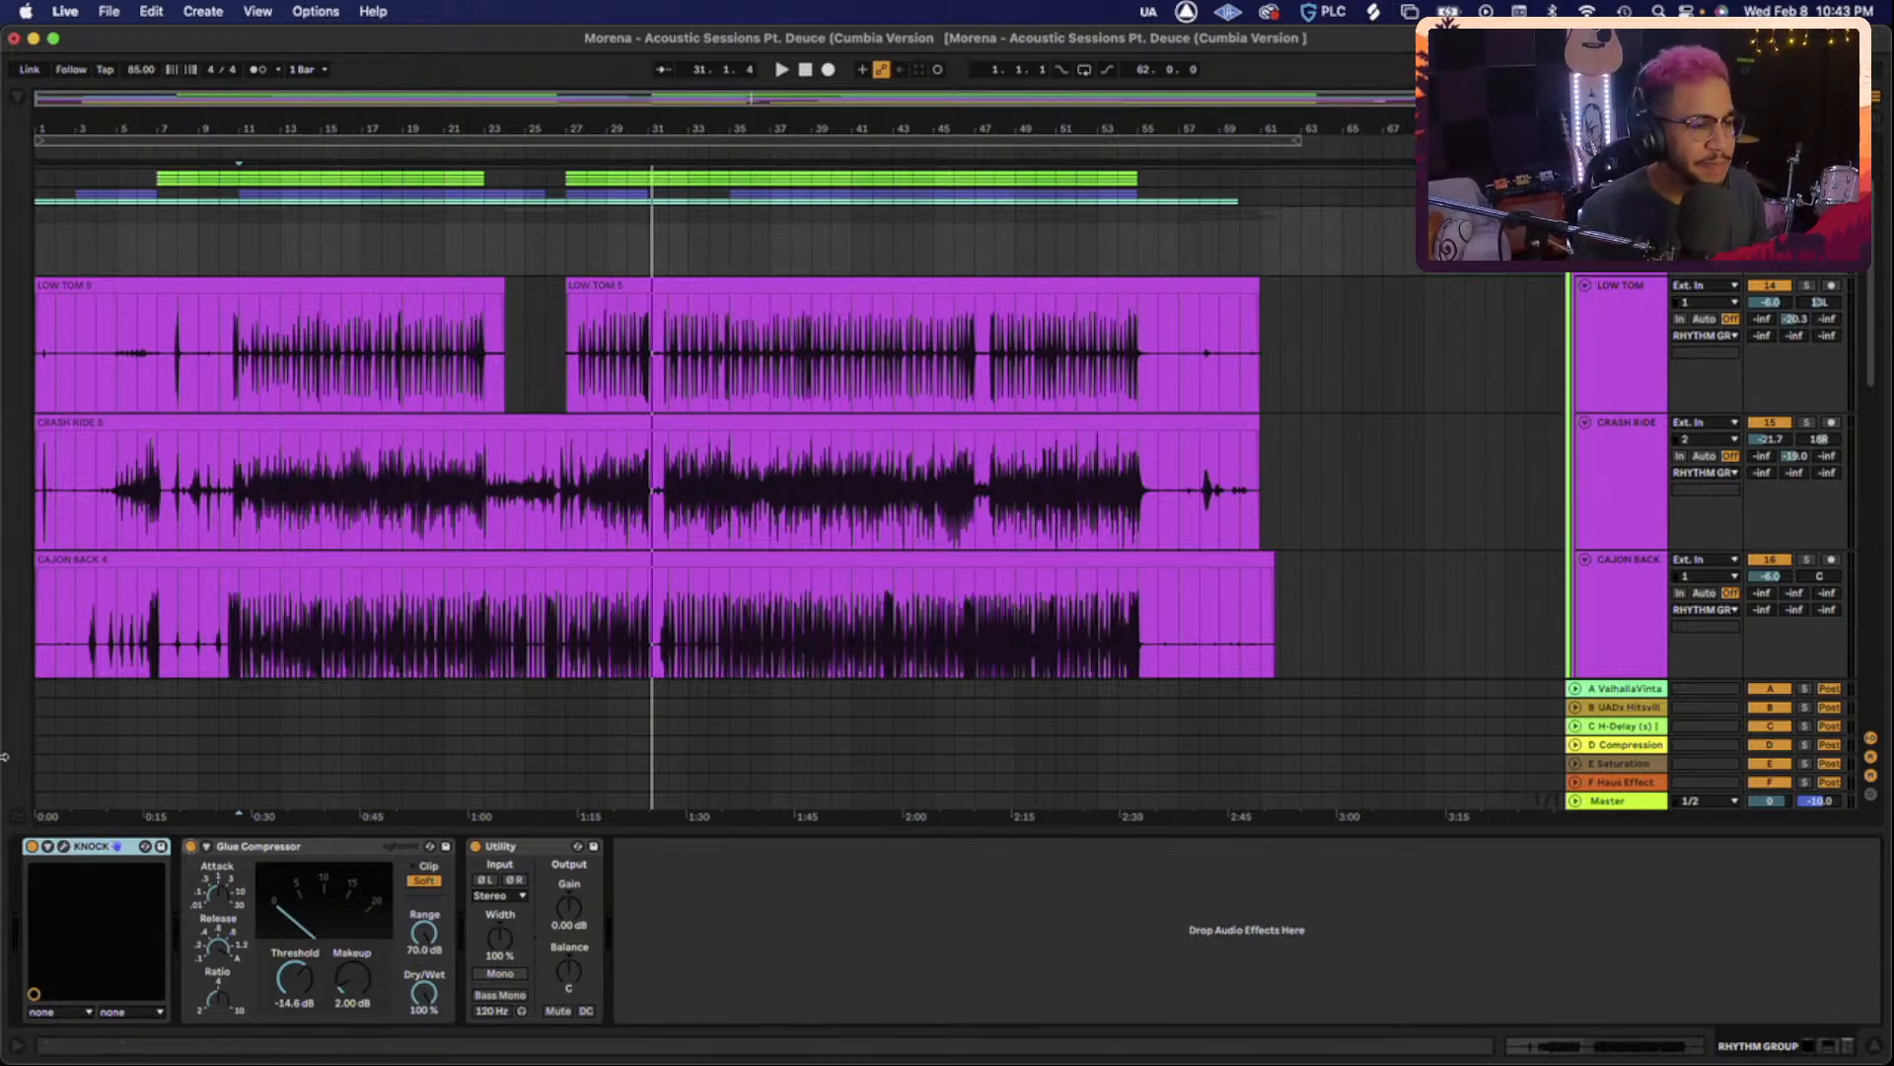
Collapse the RHYTHM GROUP and play the soloed groups from bar 27.
{"action": "left_click", "coordinate": [578, 356]}
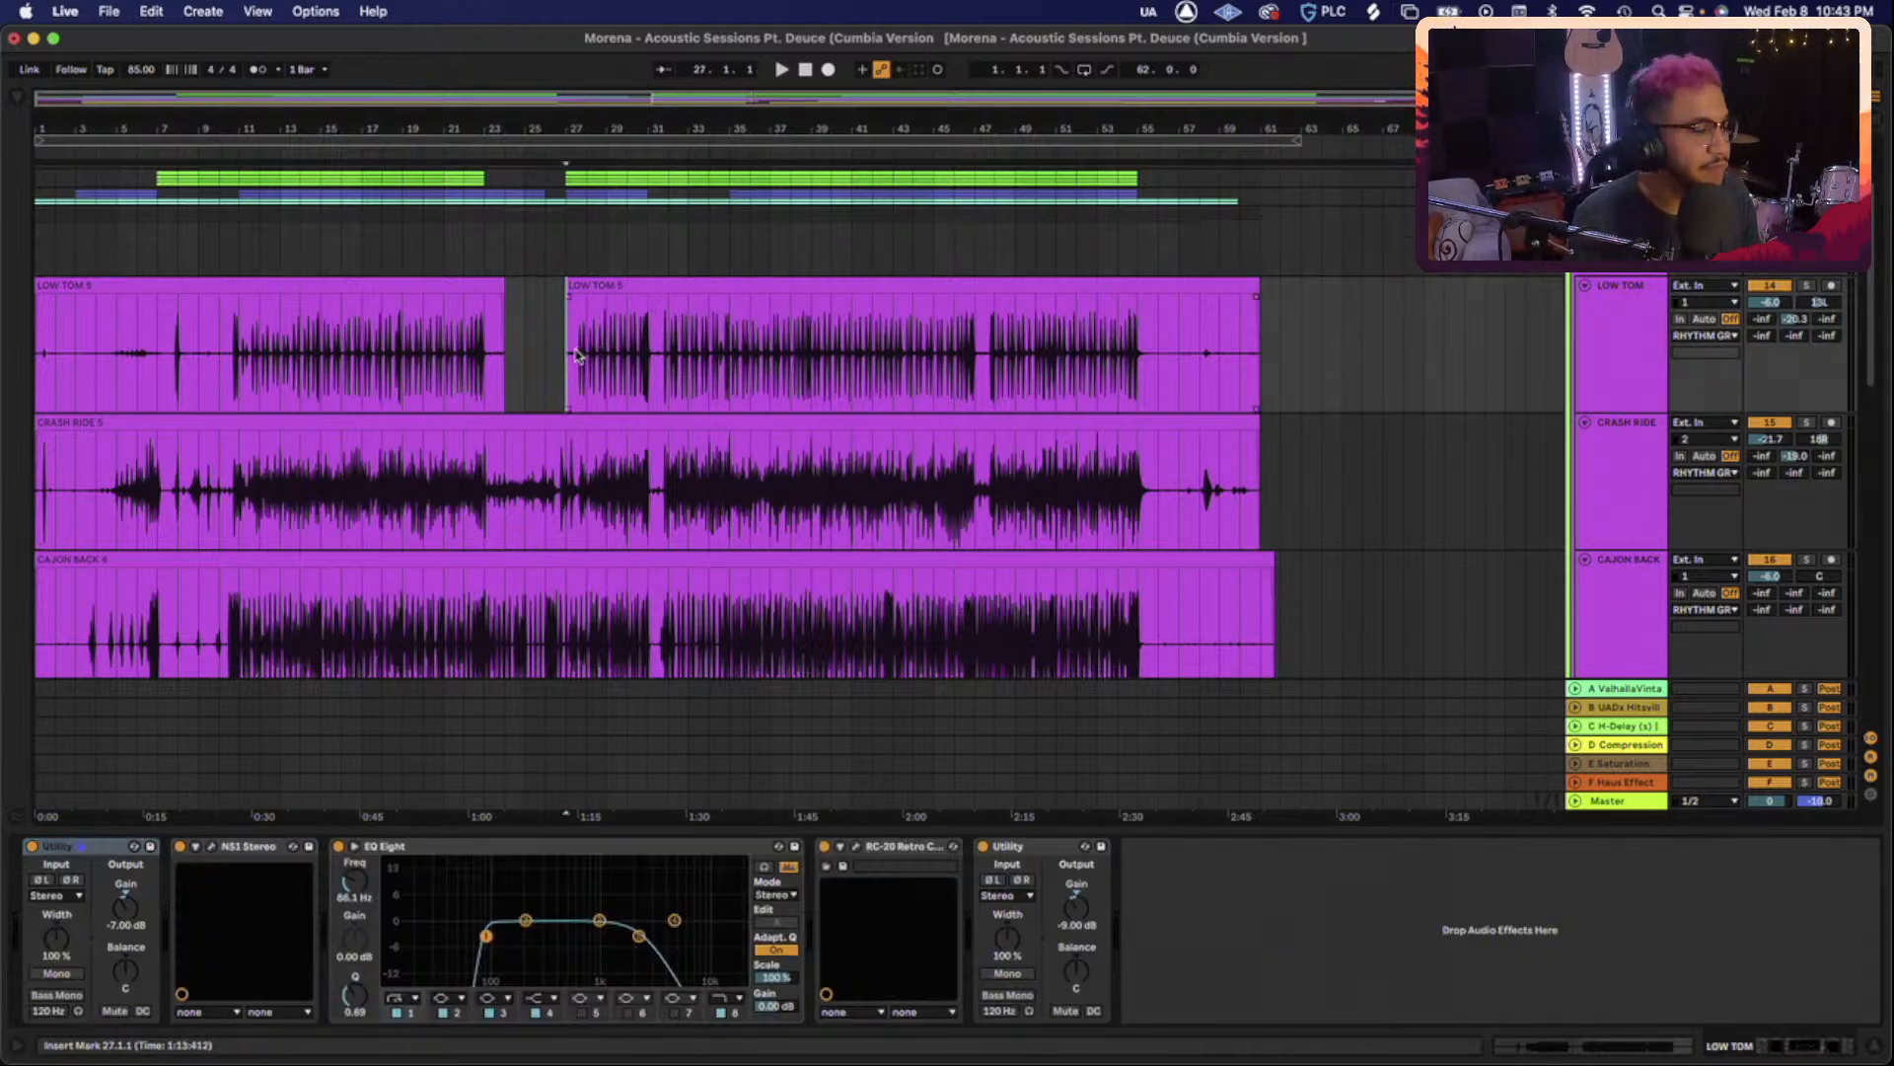
{"action": "scroll", "coordinate": [609, 356], "scroll_direction": "down", "scroll_amount": 2}
{"action": "scroll", "coordinate": [608, 356], "scroll_direction": "up", "scroll_amount": 4}
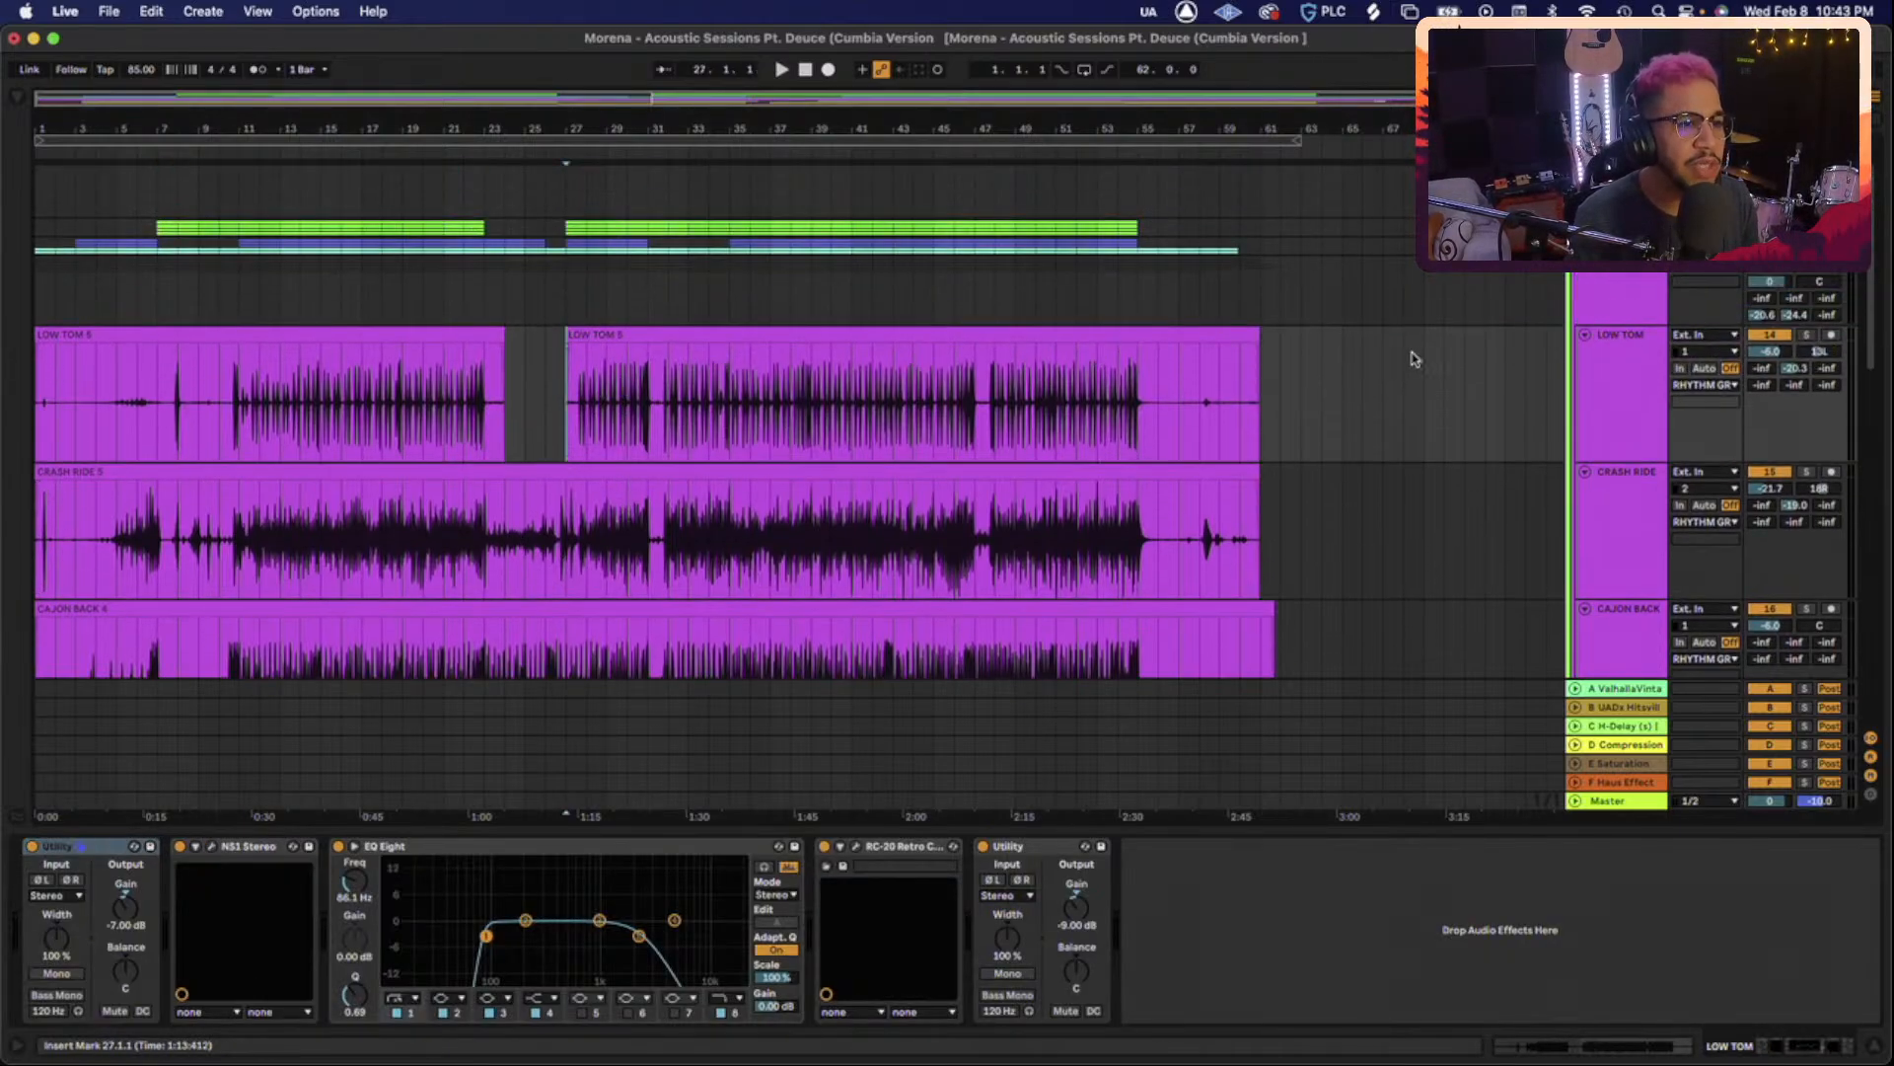
{"action": "left_click", "coordinate": [1581, 264]}
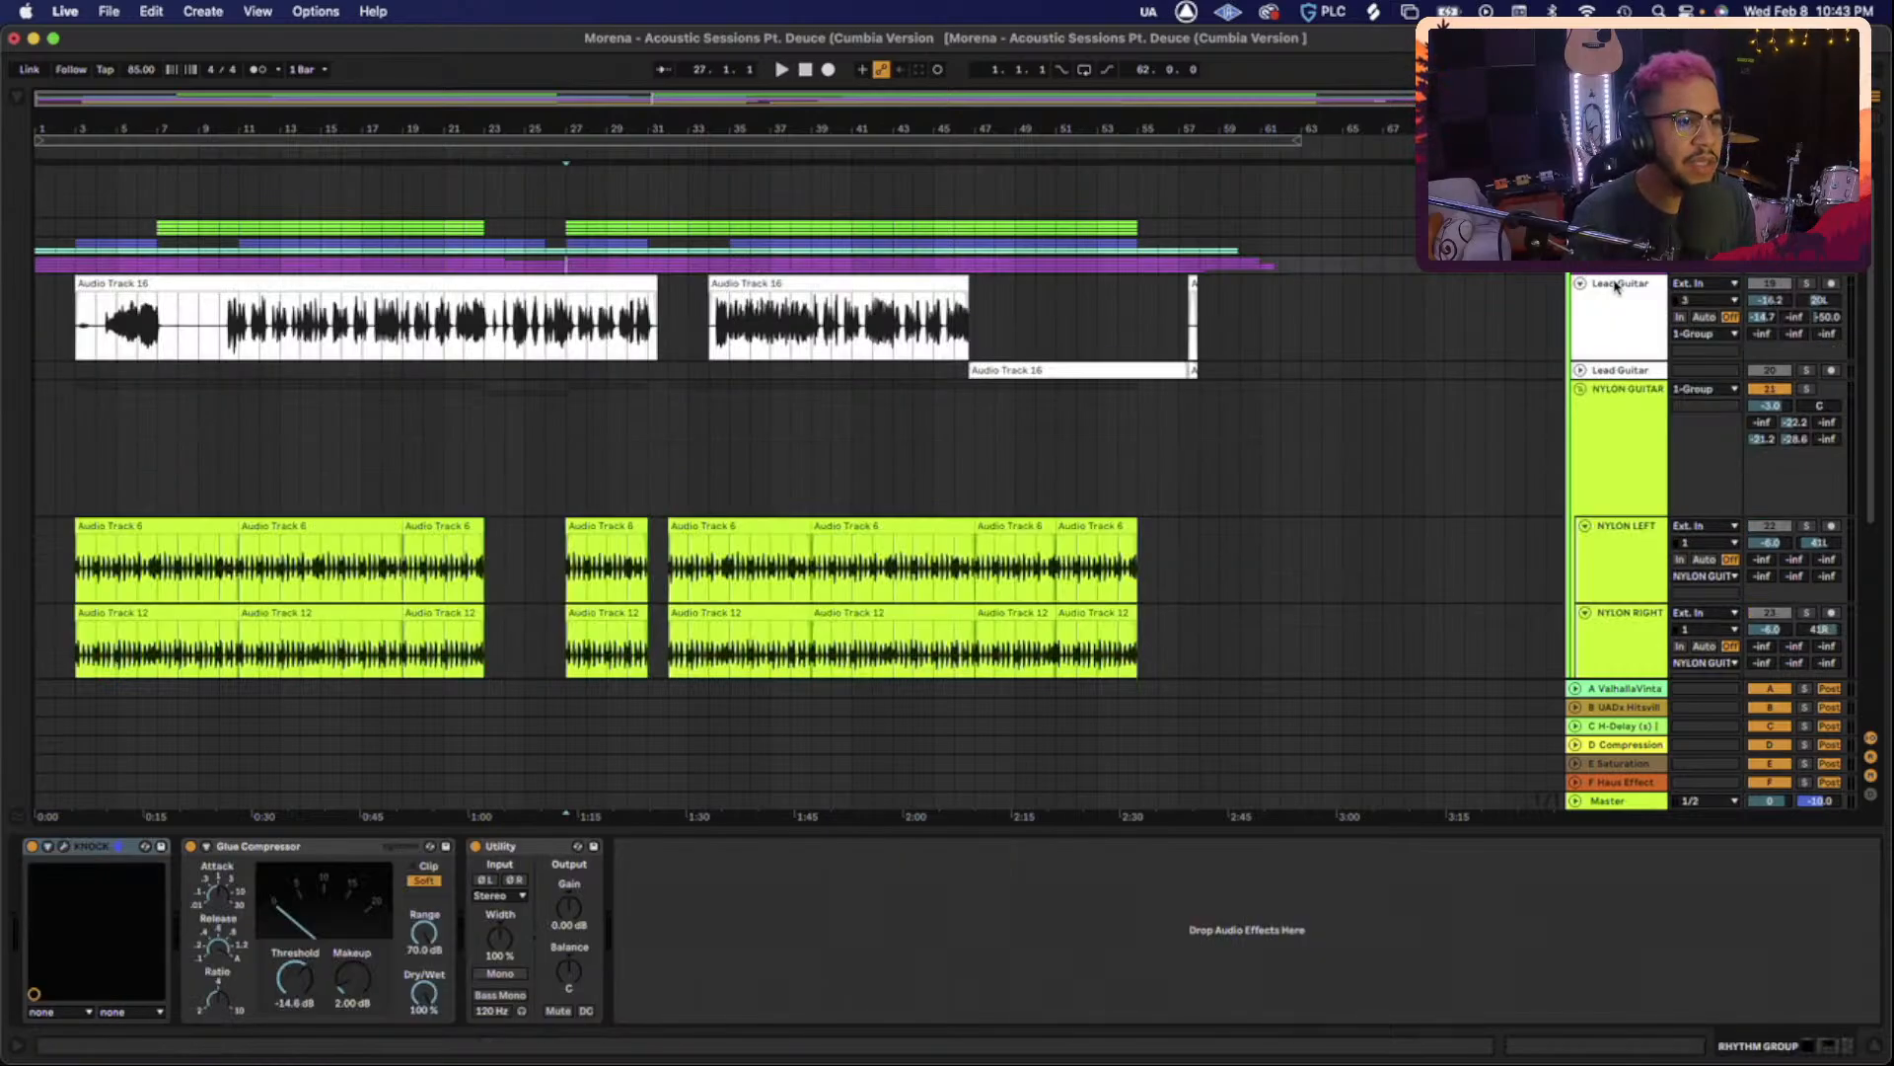
{"action": "scroll", "coordinate": [1628, 303], "scroll_direction": "up", "scroll_amount": 2}
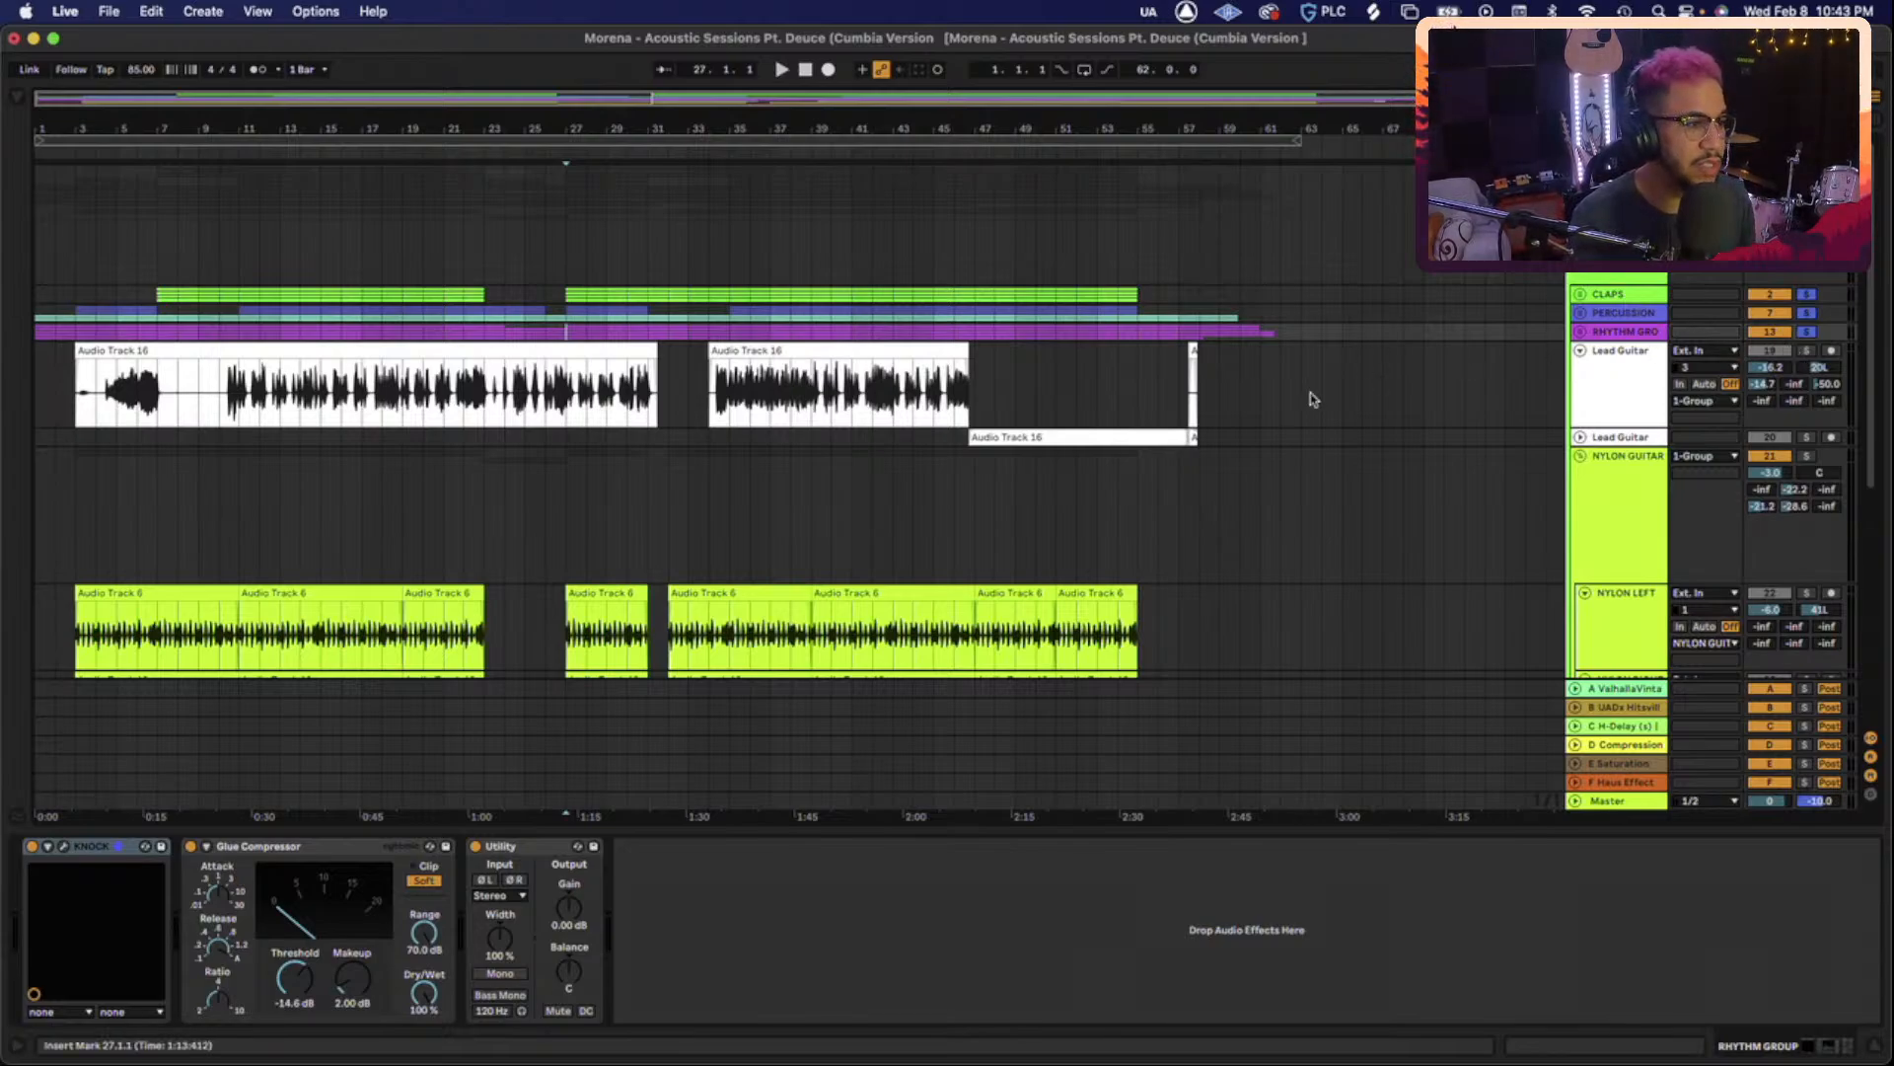
{"action": "key", "text": "space"}
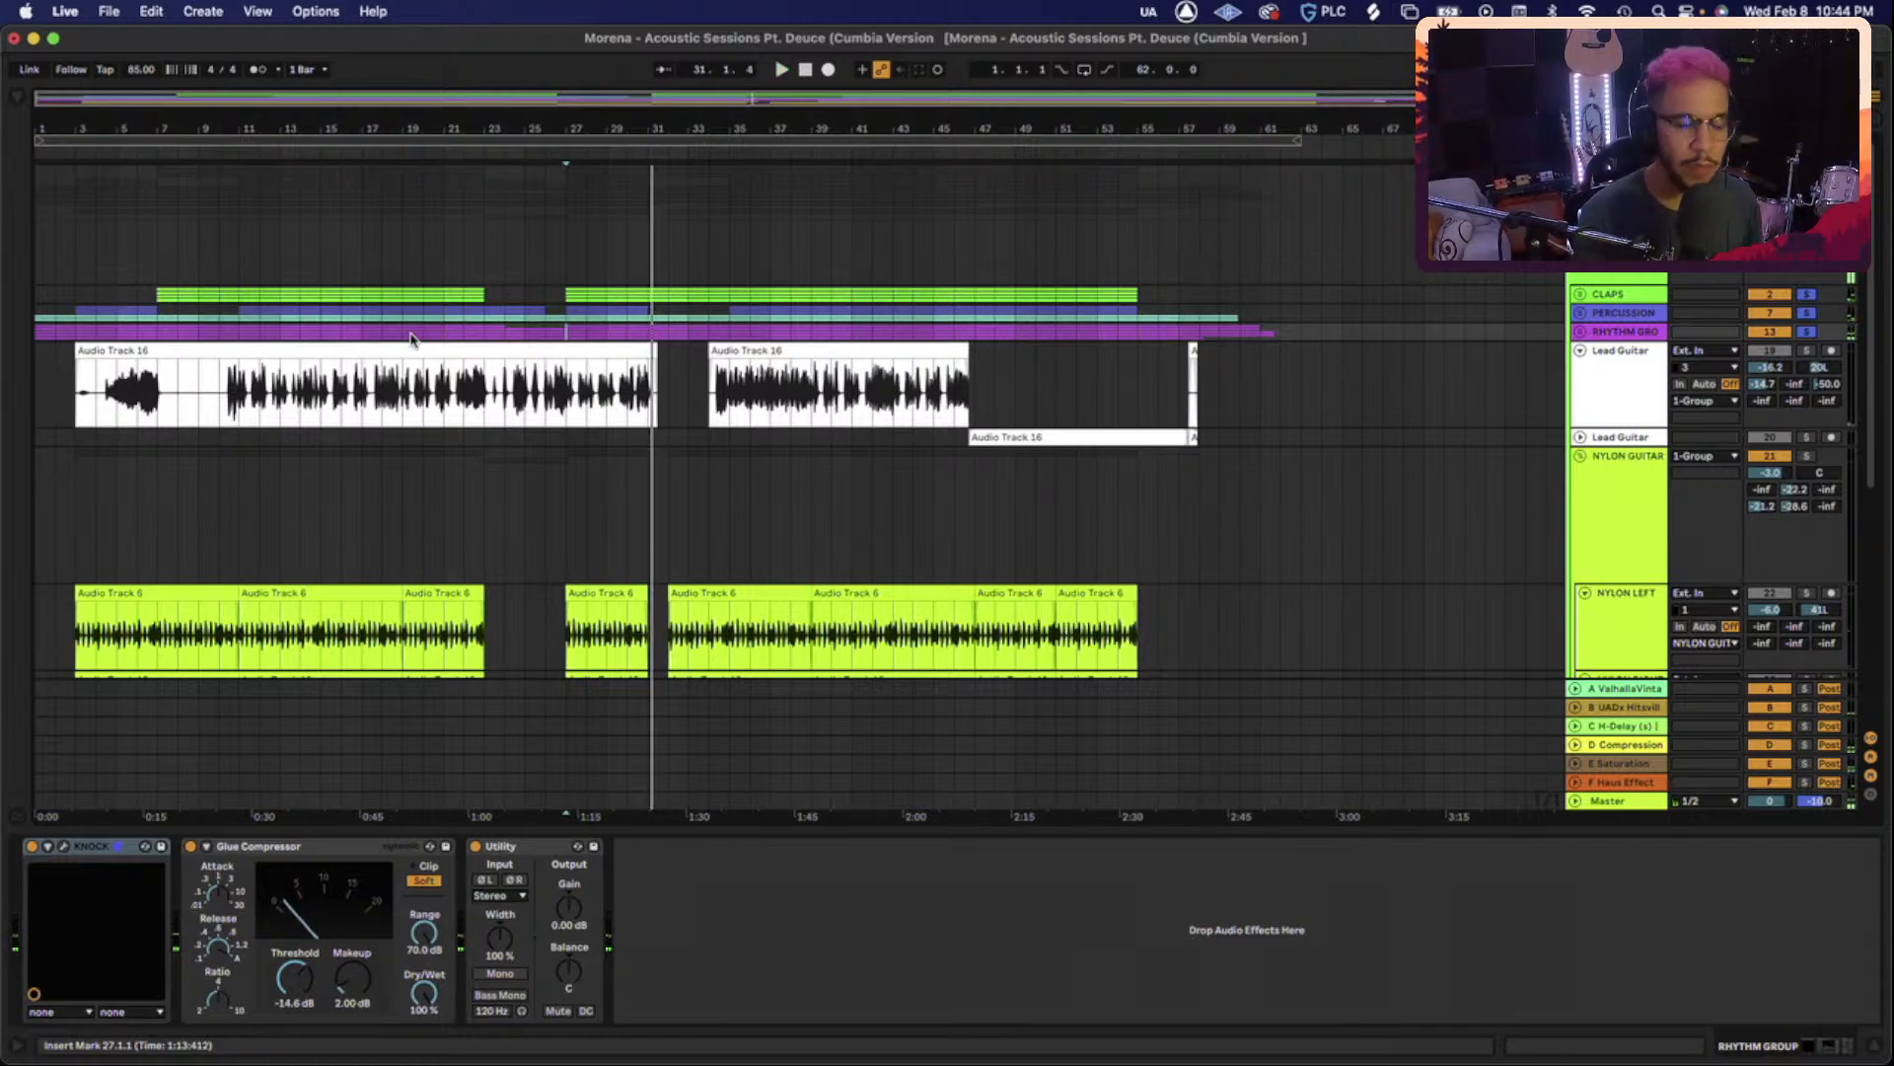
Unsolo the CLAPS, PERCUSSION and RHYTHM GROUP groups.
{"action": "scroll", "coordinate": [1610, 393], "scroll_direction": "down", "scroll_amount": 3}
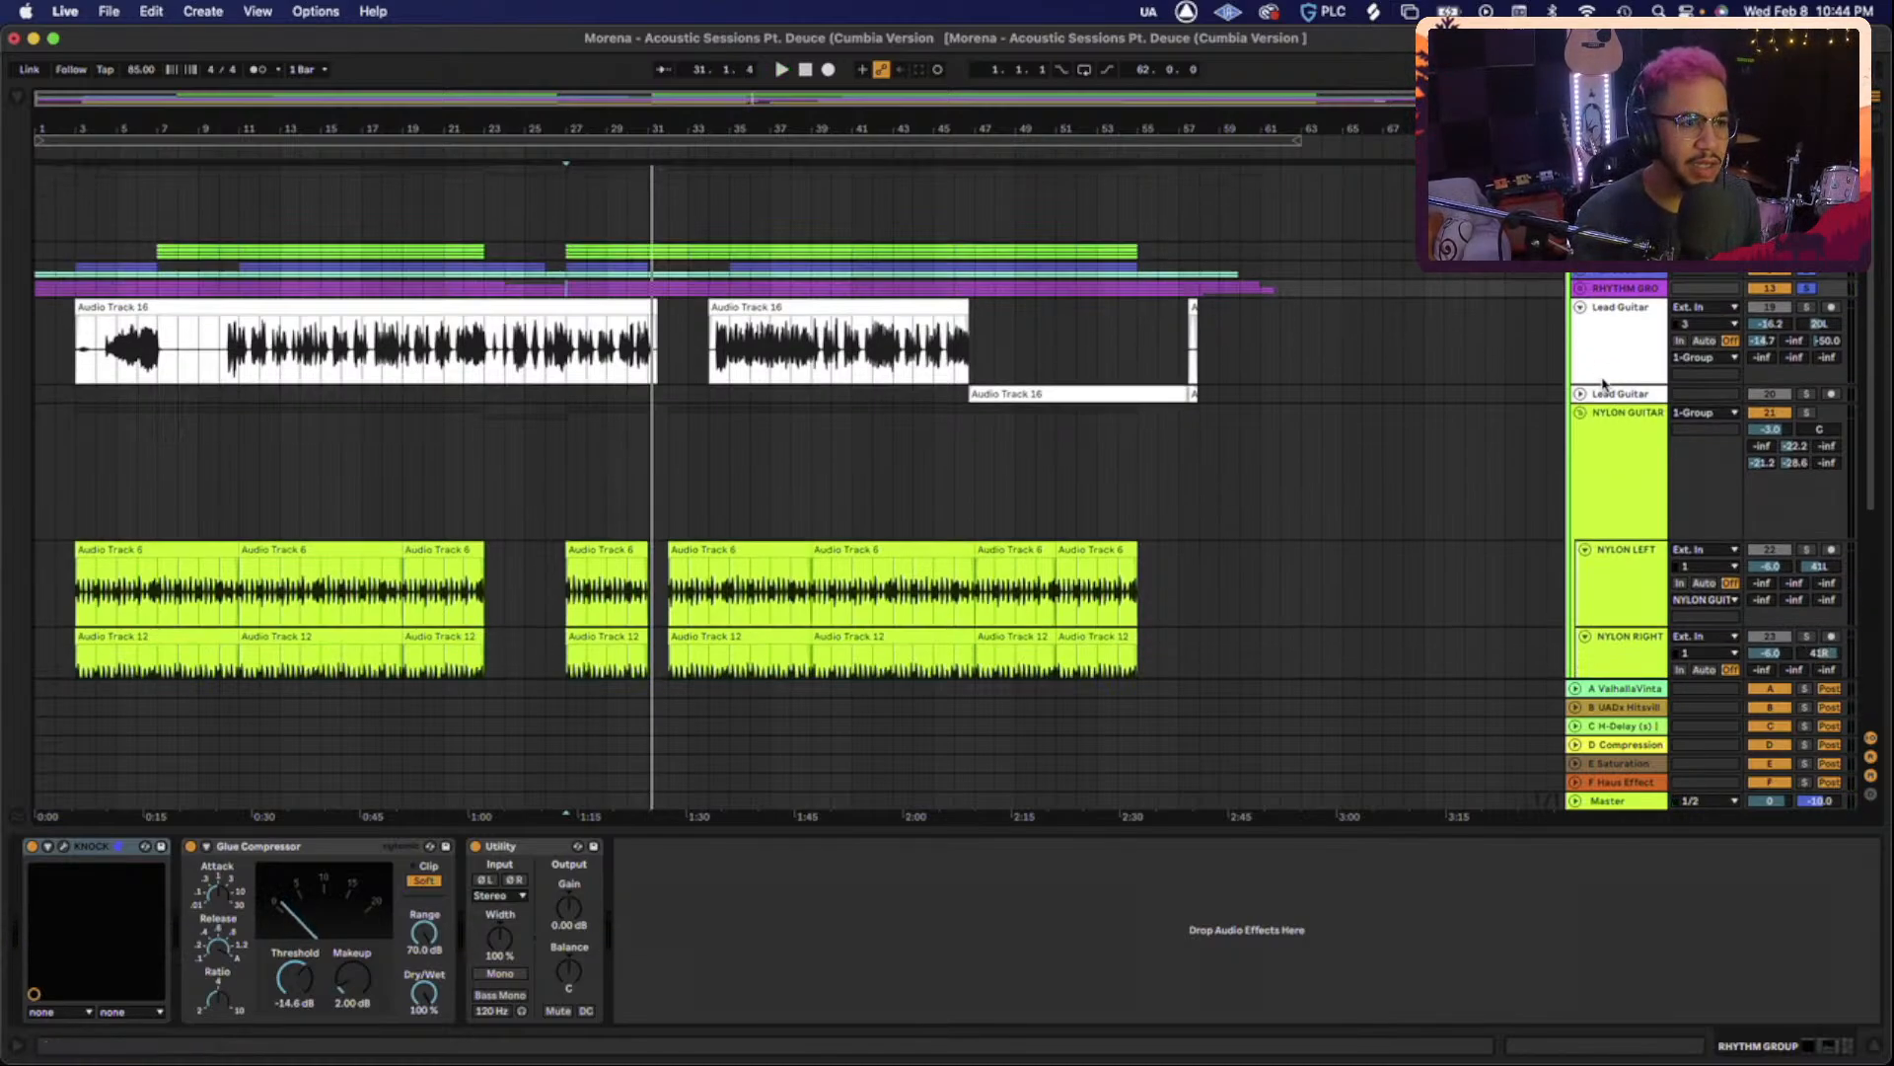
{"action": "scroll", "coordinate": [1611, 392], "scroll_direction": "up", "scroll_amount": 3}
{"action": "scroll", "coordinate": [1610, 393], "scroll_direction": "down", "scroll_amount": 1}
{"action": "scroll", "coordinate": [1610, 393], "scroll_direction": "up", "scroll_amount": 1}
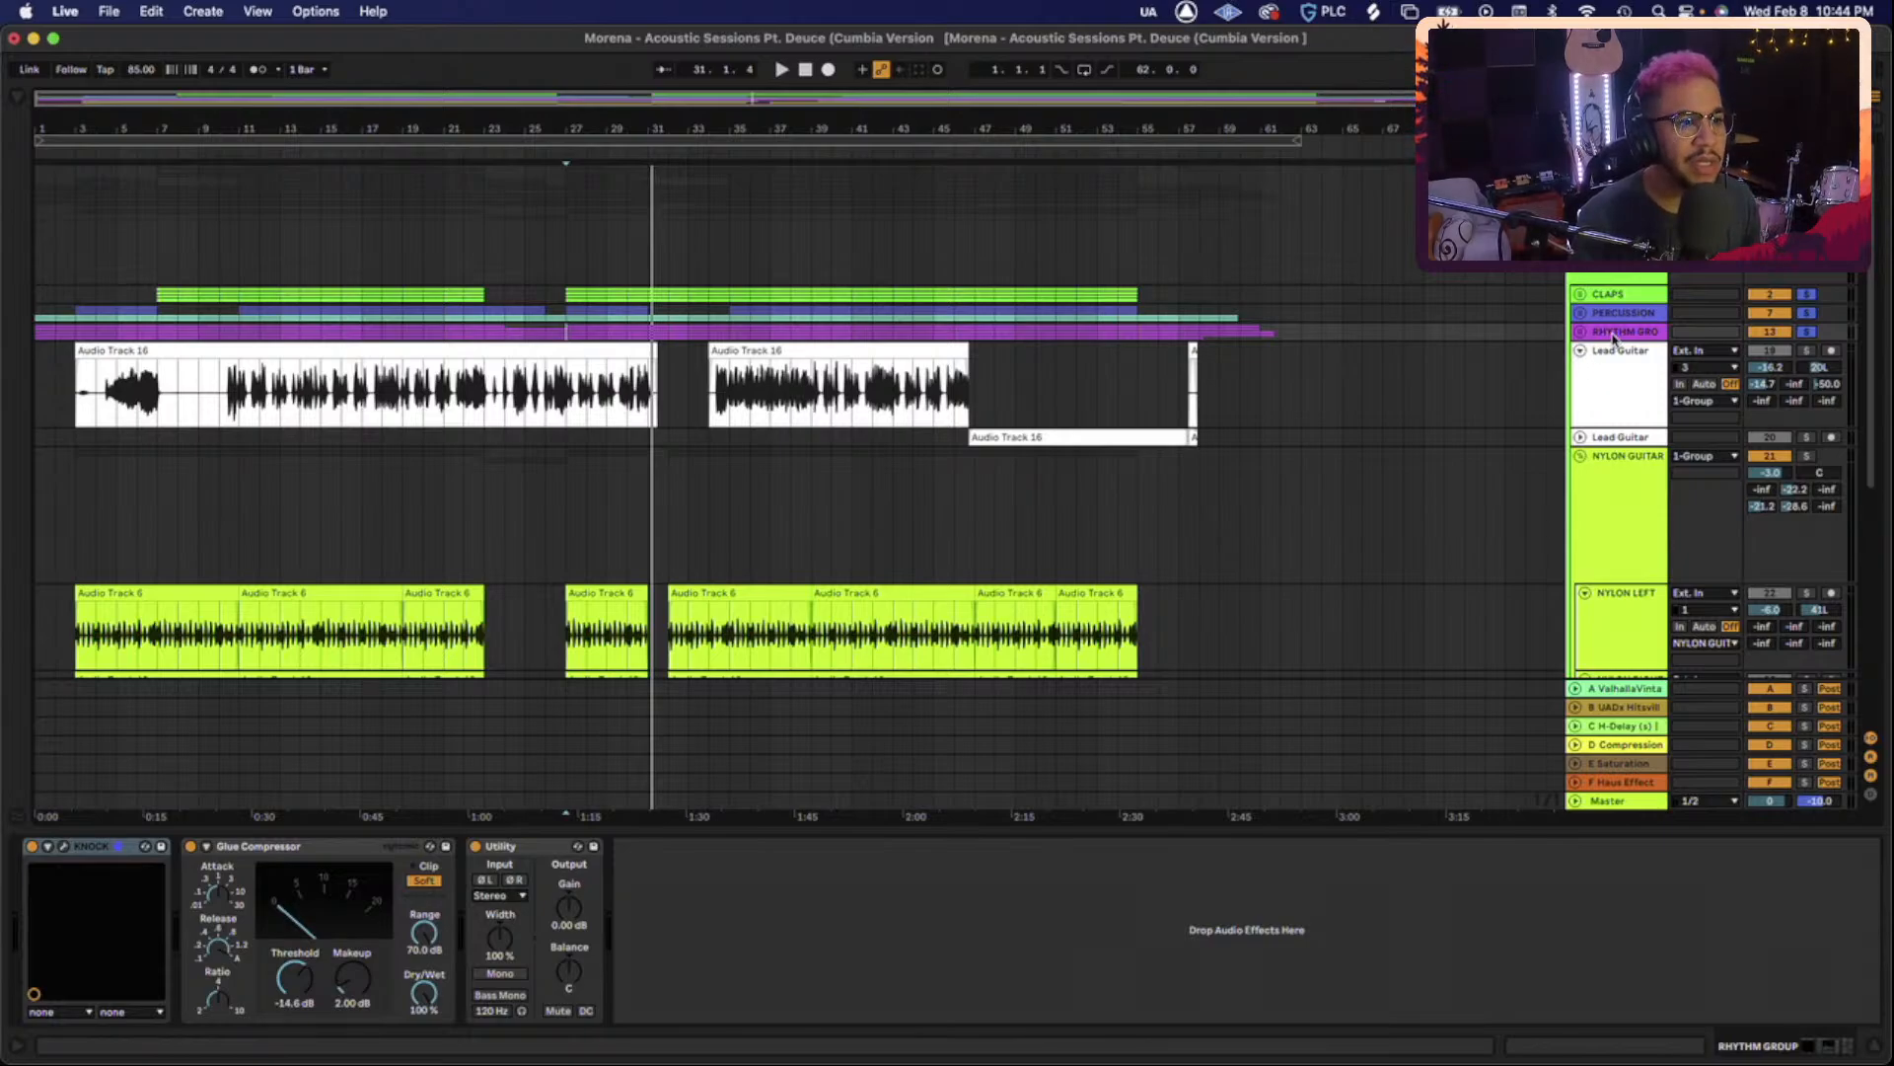
{"action": "left_click", "coordinate": [1618, 246]}
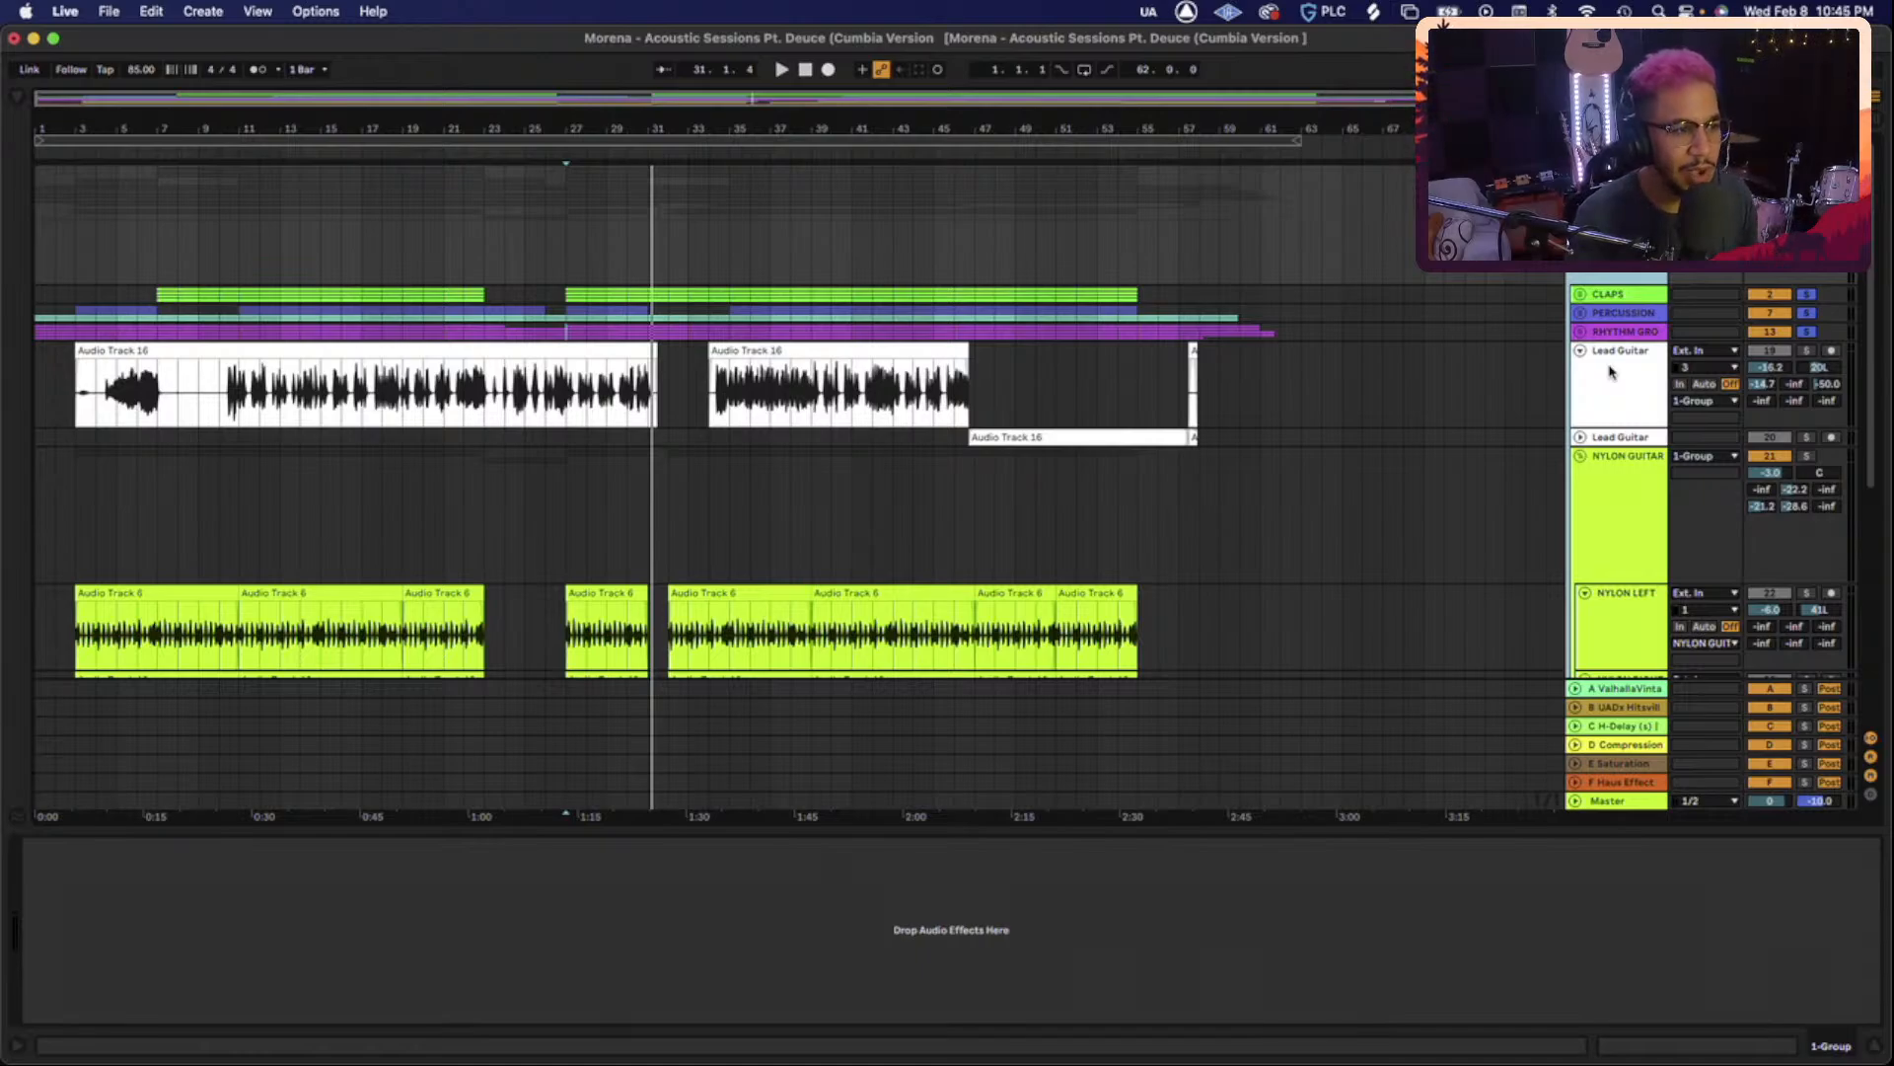
{"action": "scroll", "coordinate": [1610, 371], "scroll_direction": "down", "scroll_amount": 1}
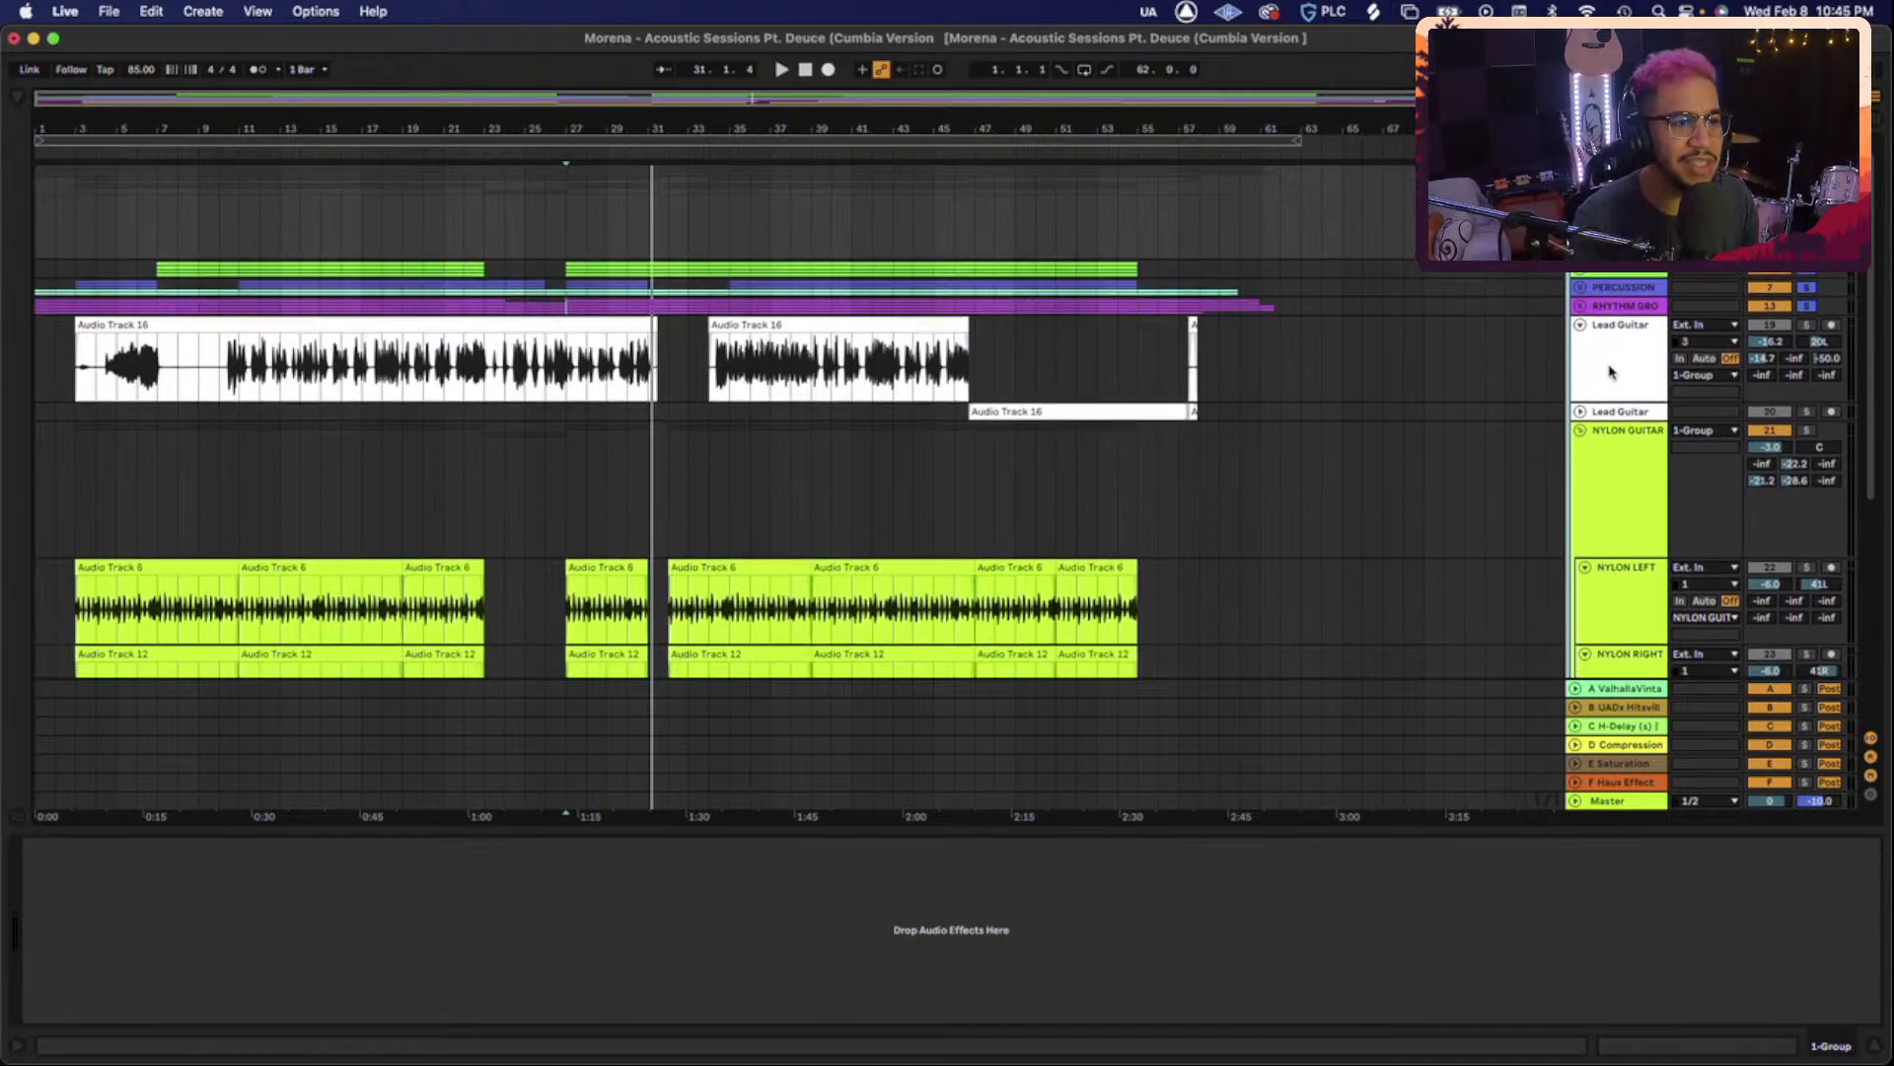
{"action": "left_click", "coordinate": [1809, 305]}
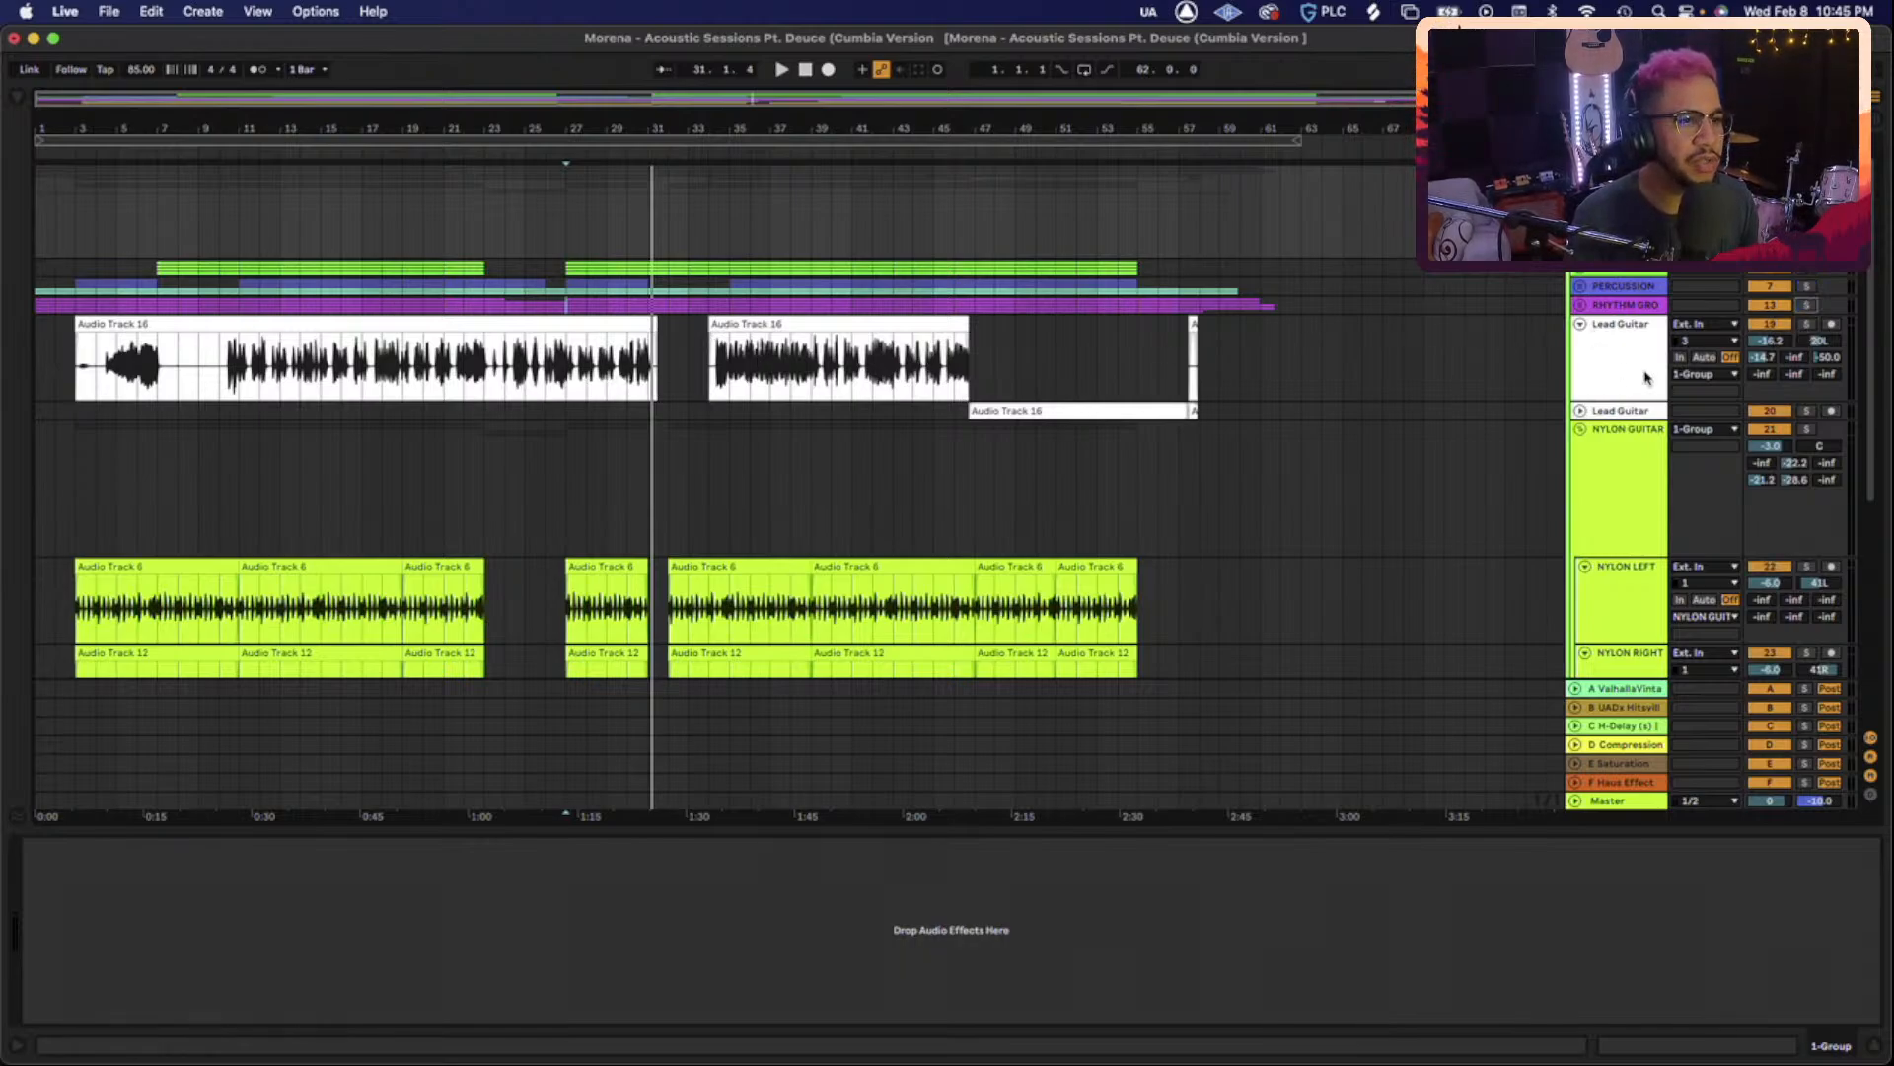
Examine the tracks in the NYLON GUITAR GROUP and the effect chains on NYLON RIGHT and on the group.
{"action": "scroll", "coordinate": [1658, 385], "scroll_direction": "down", "scroll_amount": 5}
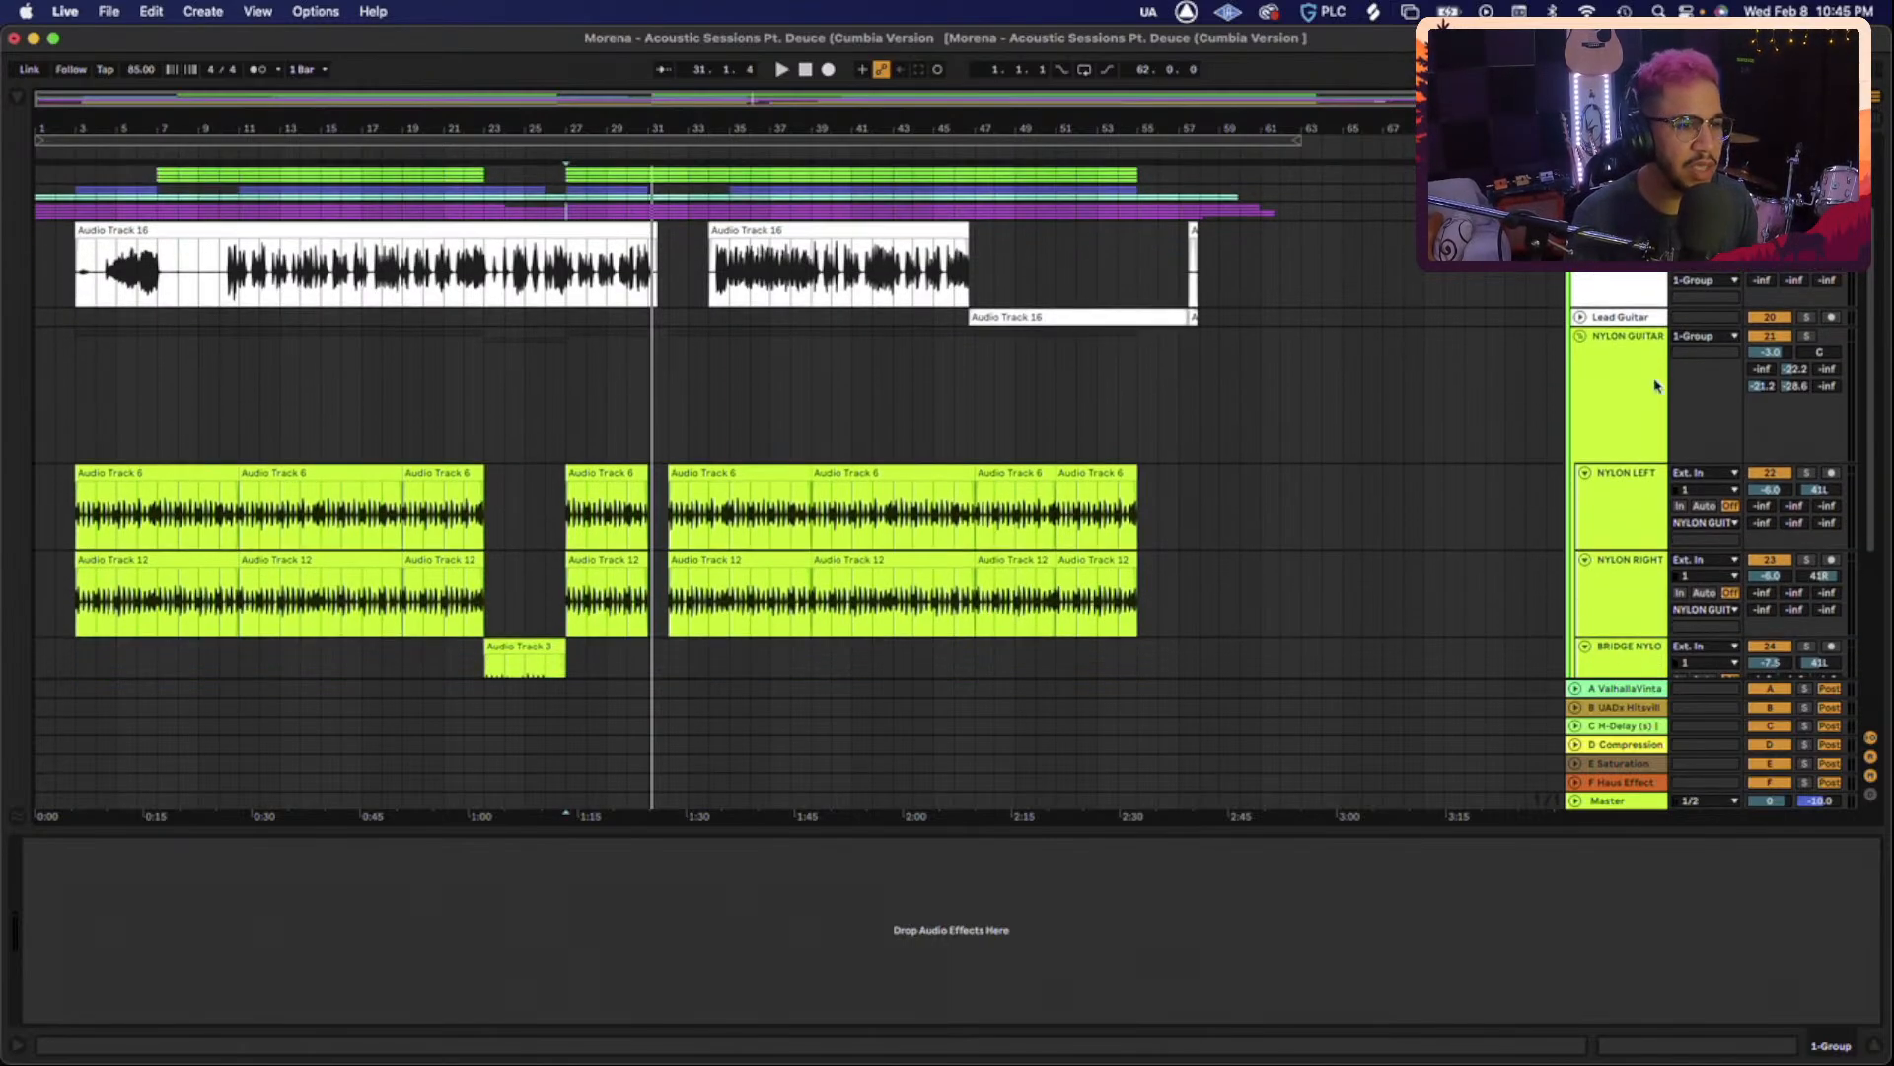
{"action": "scroll", "coordinate": [1663, 386], "scroll_direction": "up", "scroll_amount": 2}
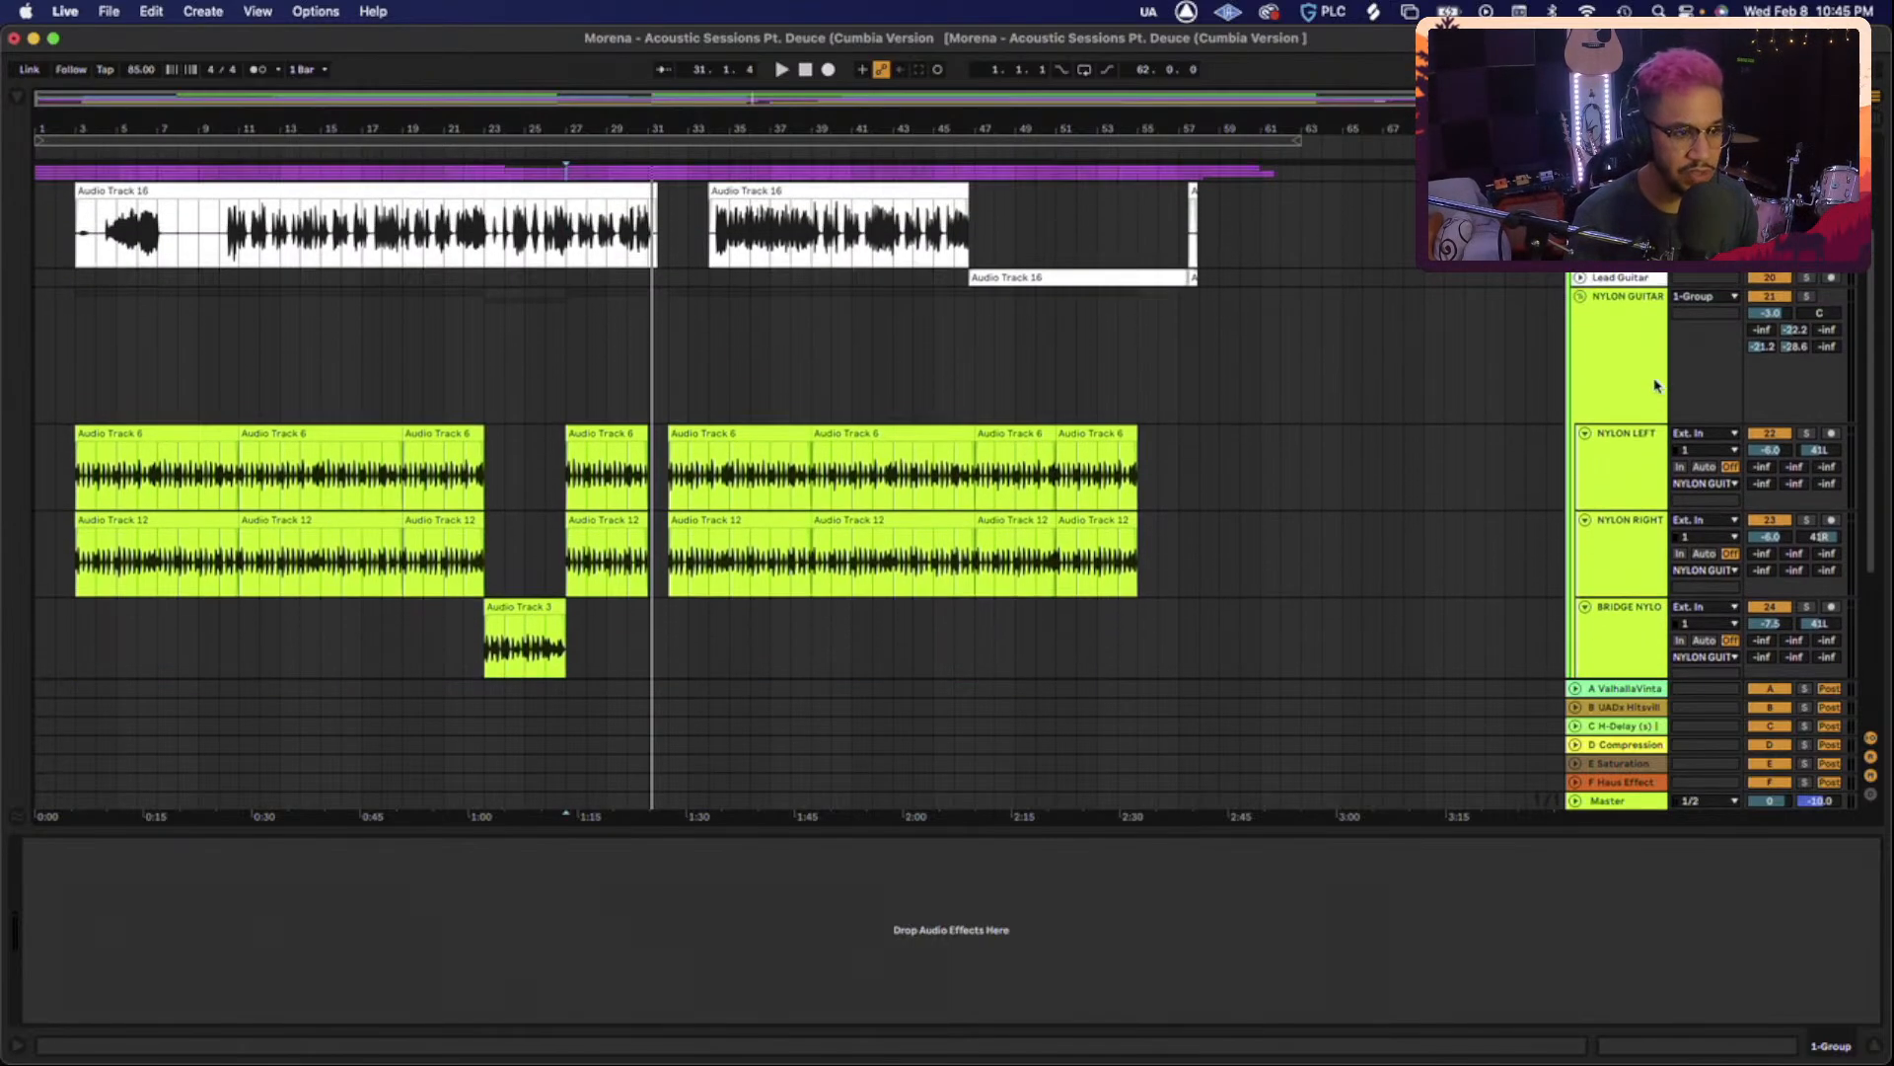
{"action": "left_click", "coordinate": [1580, 298]}
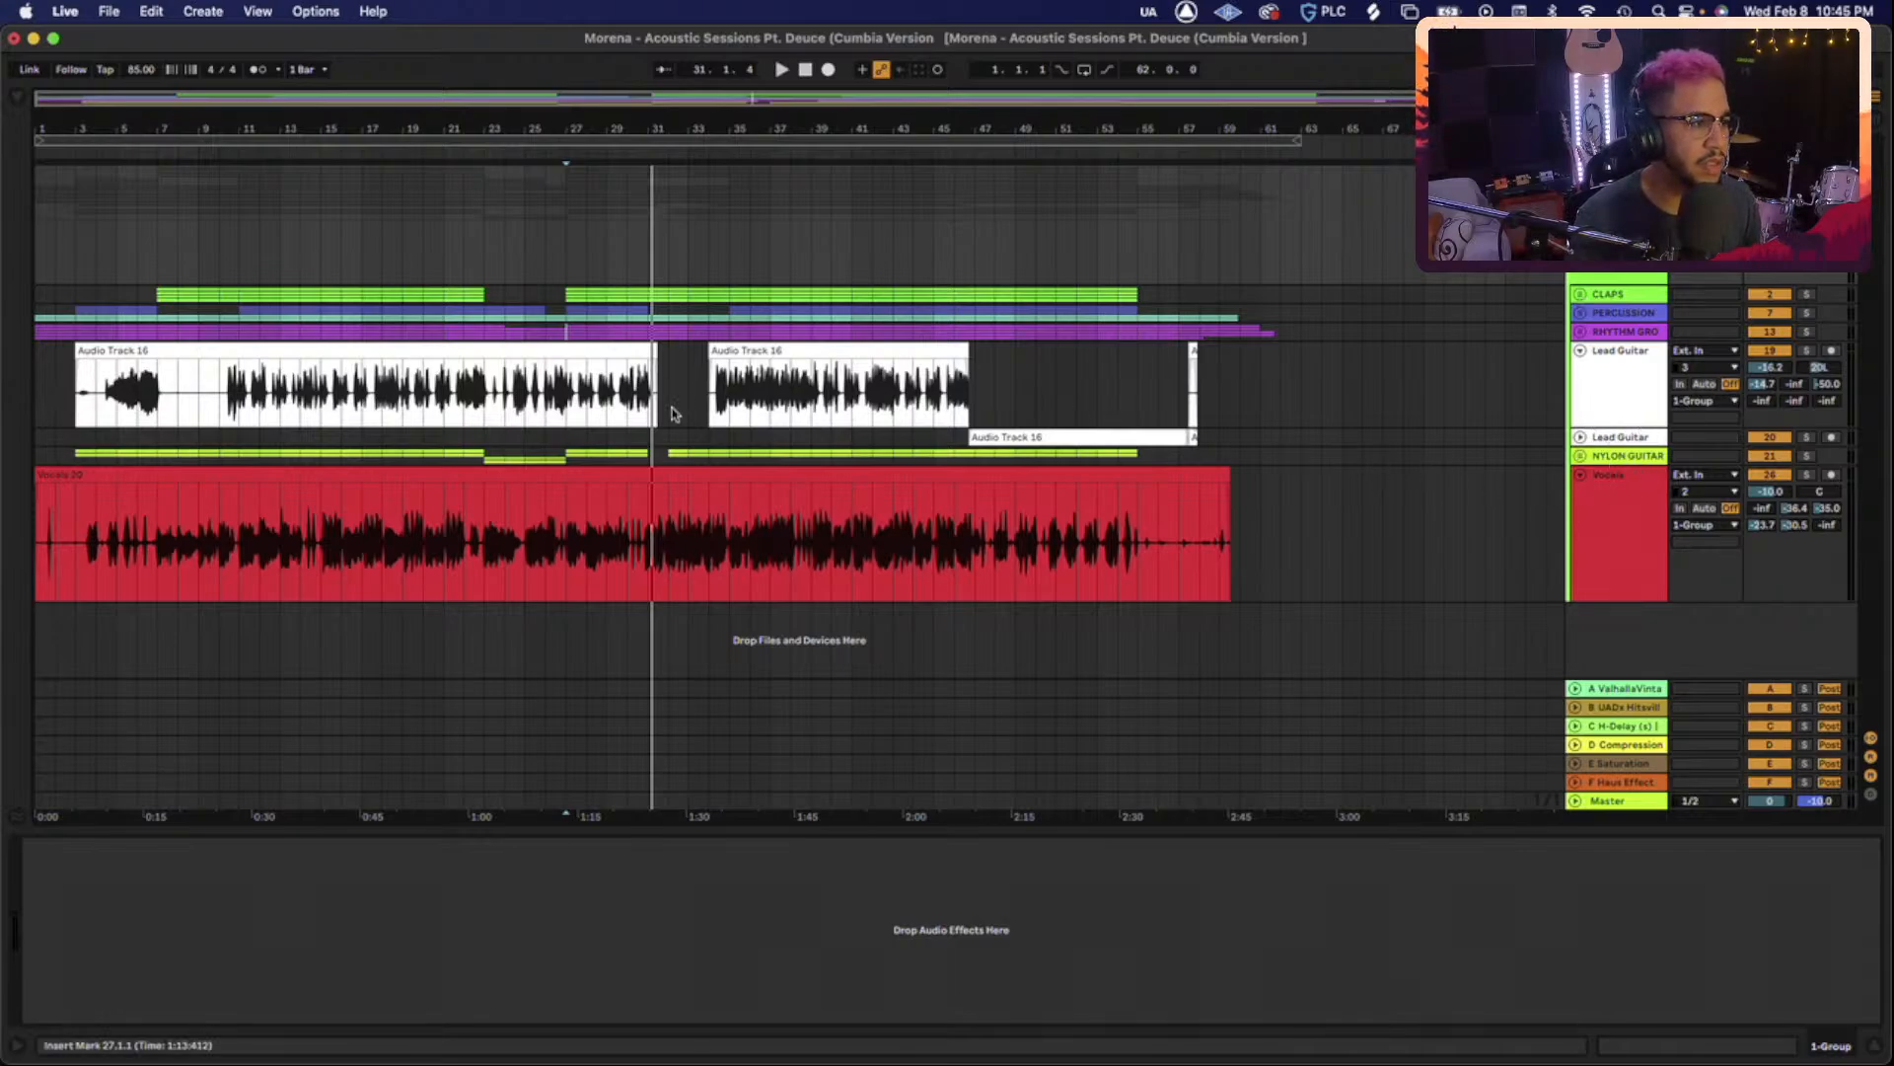
{"action": "left_click", "coordinate": [1580, 456]}
{"action": "scroll", "coordinate": [1258, 499], "scroll_direction": "down", "scroll_amount": 3}
{"action": "scroll", "coordinate": [1258, 499], "scroll_direction": "down", "scroll_amount": 1}
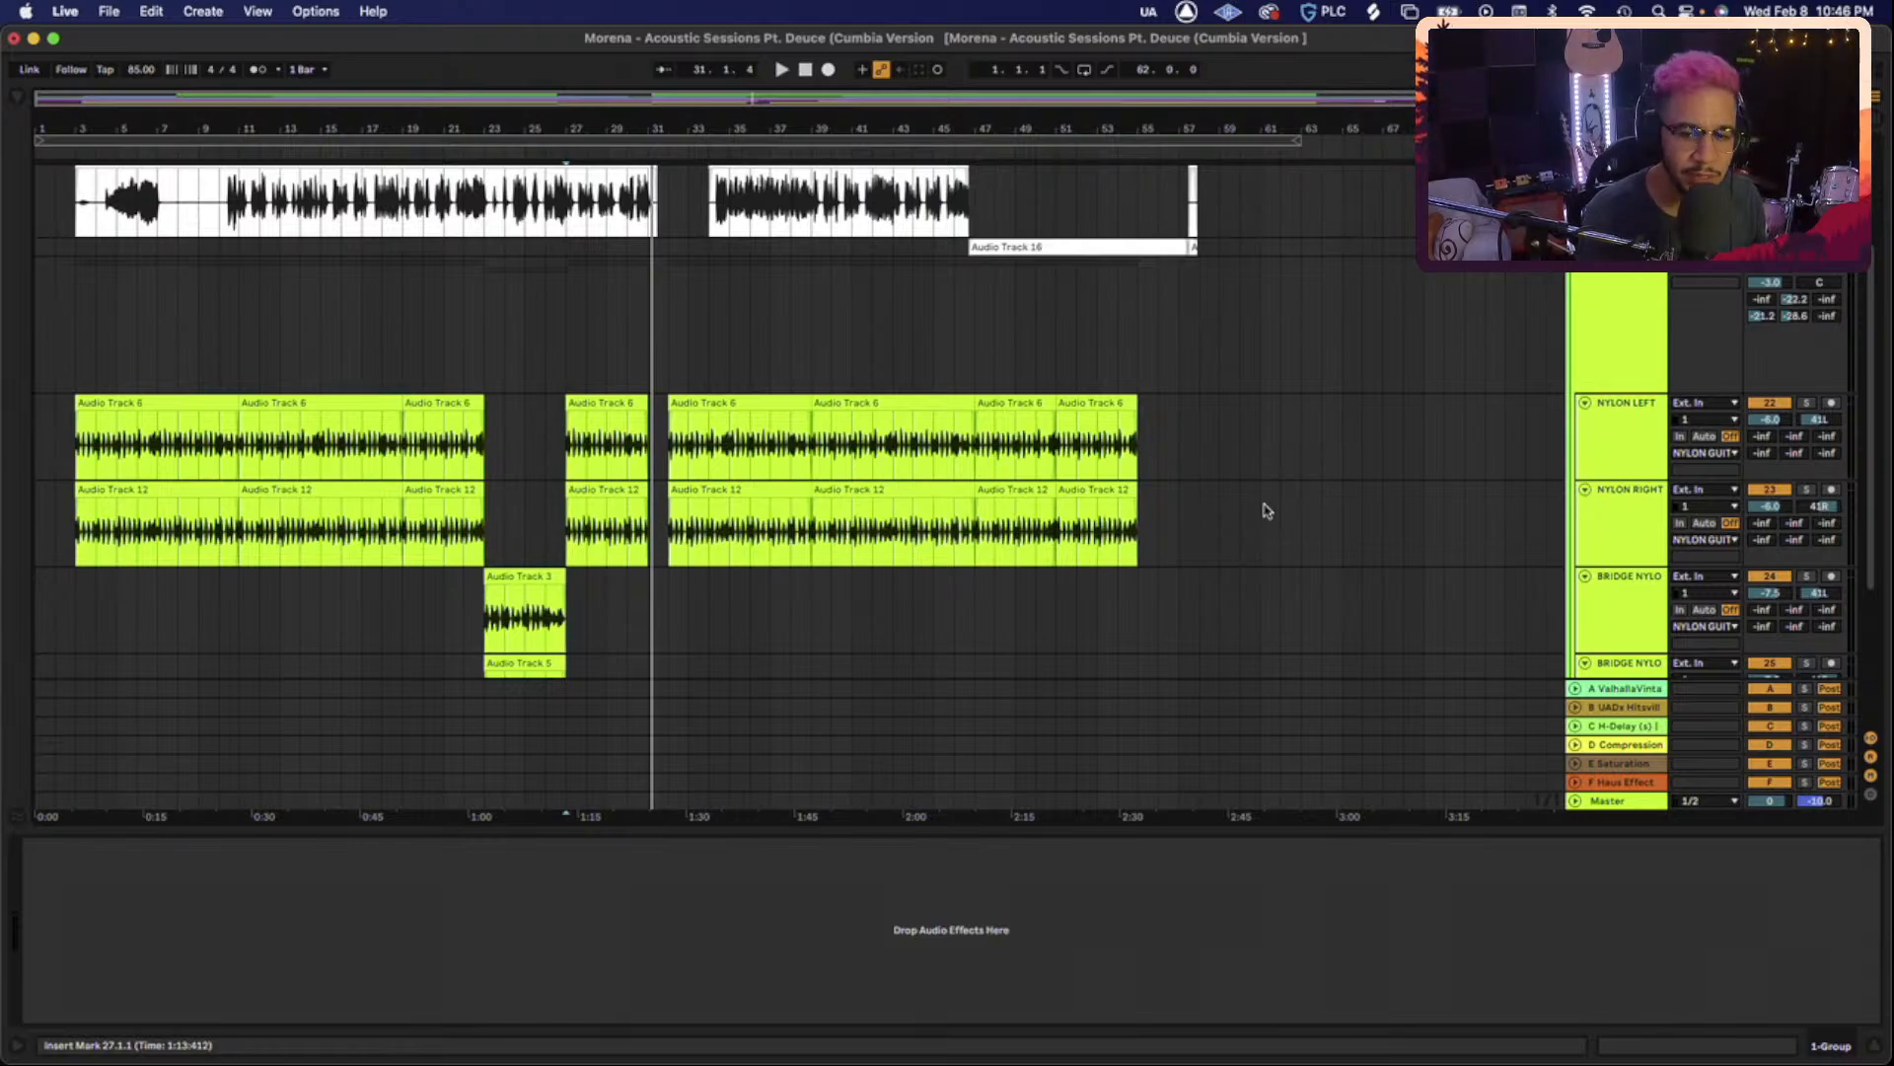
{"action": "left_click", "coordinate": [1262, 511]}
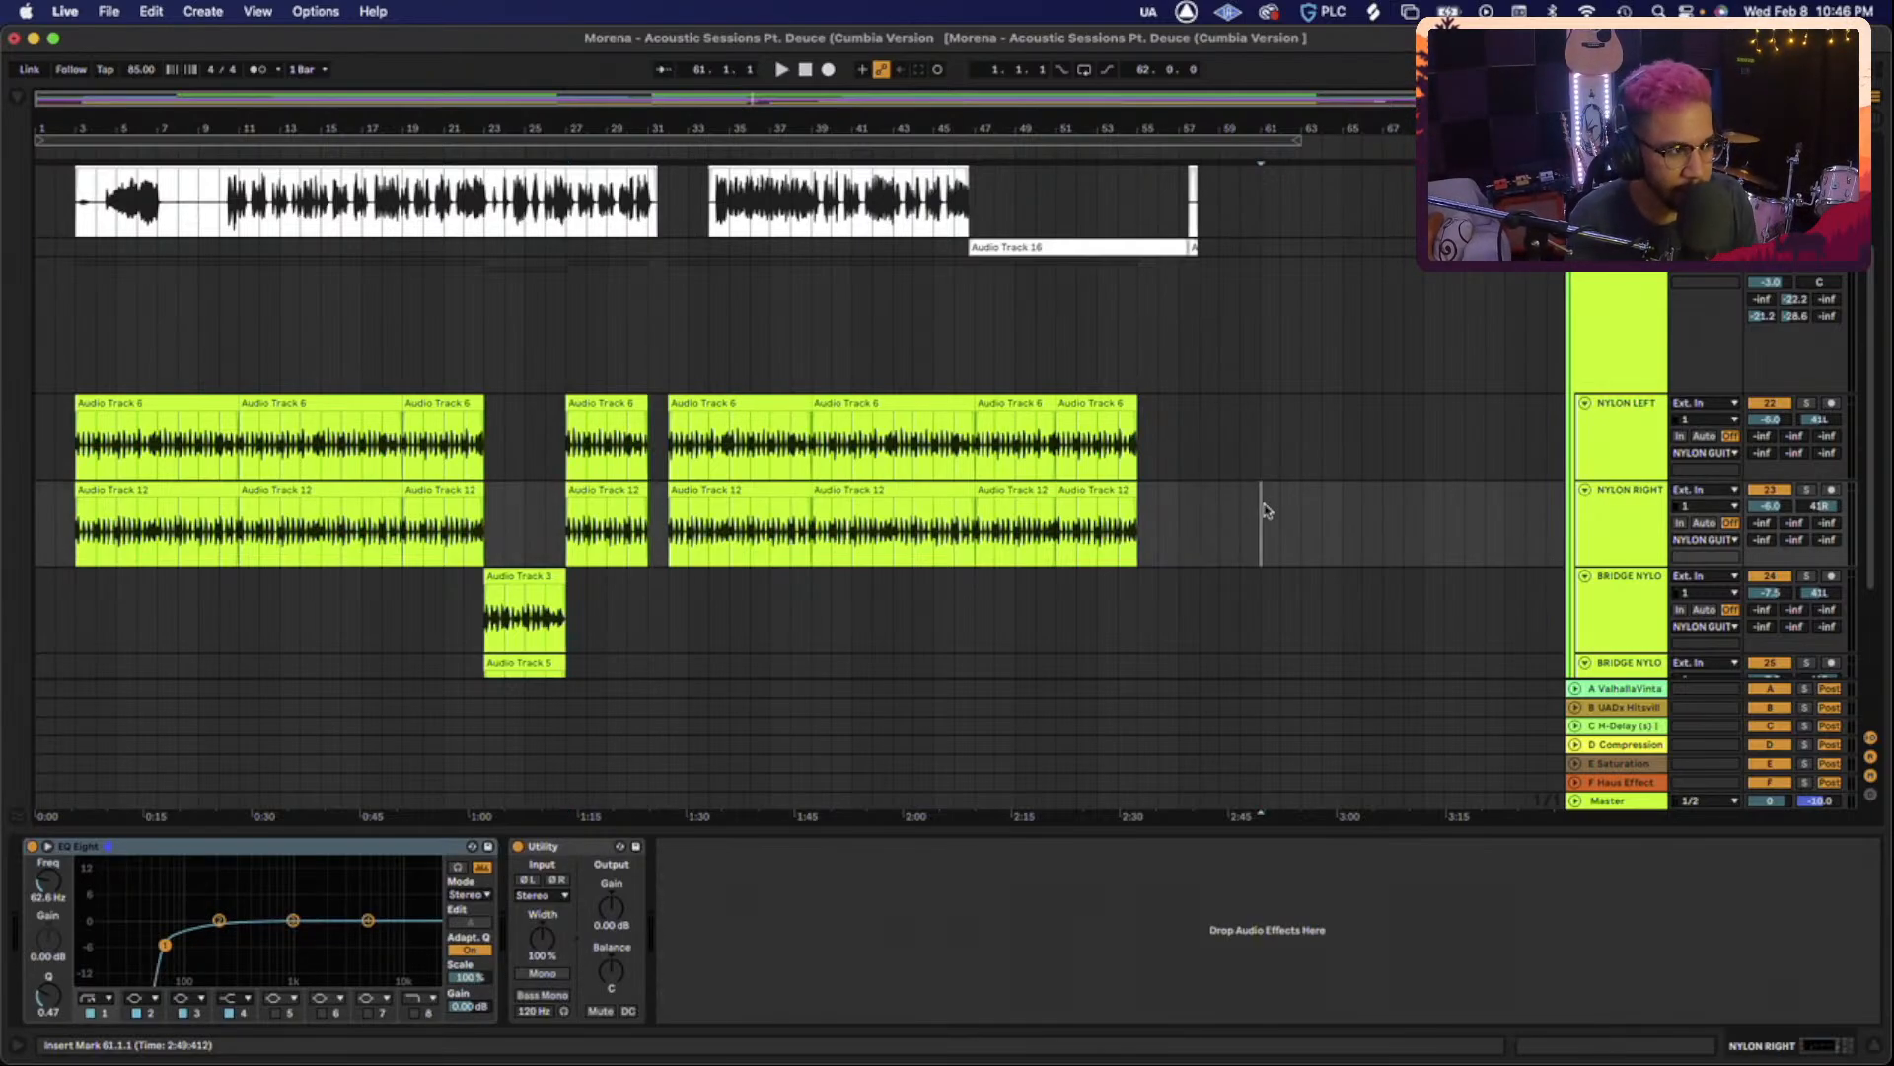
{"action": "scroll", "coordinate": [1113, 481], "scroll_direction": "up", "scroll_amount": 1}
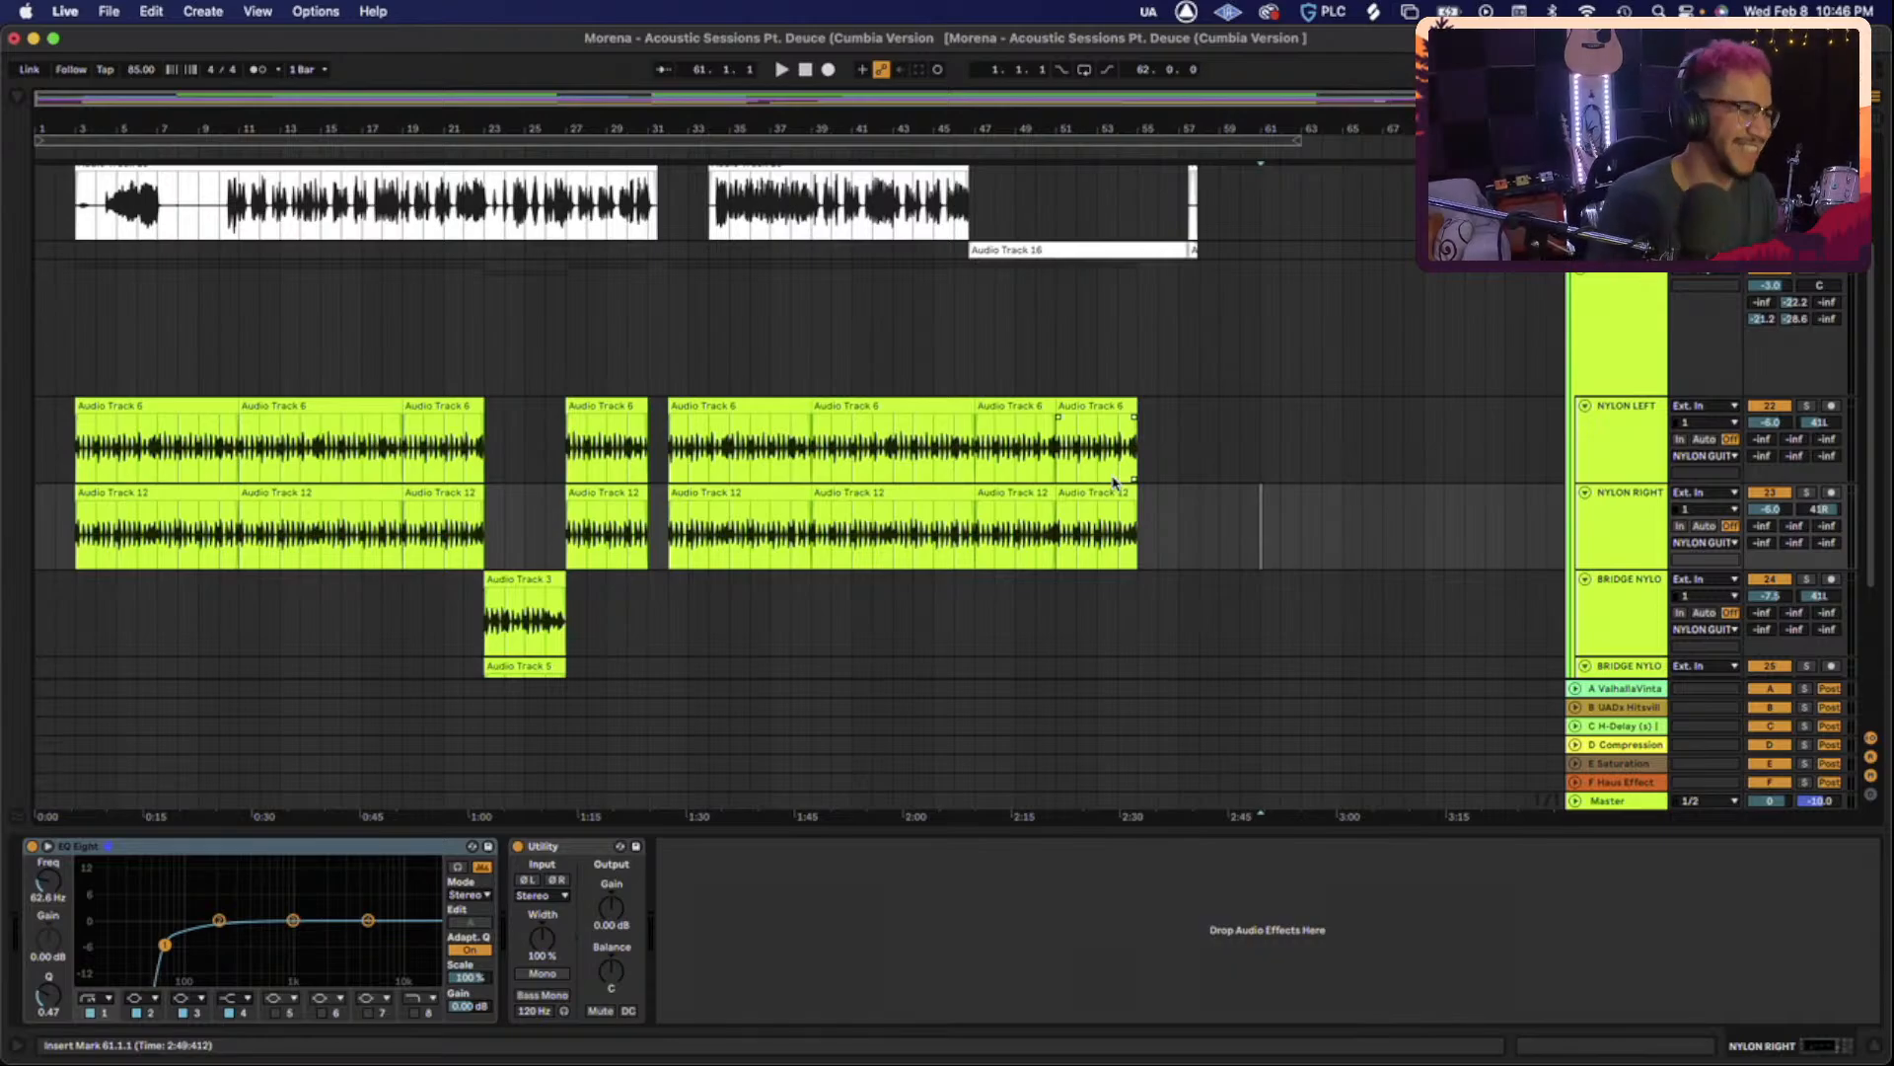
{"action": "left_click", "coordinate": [1558, 314]}
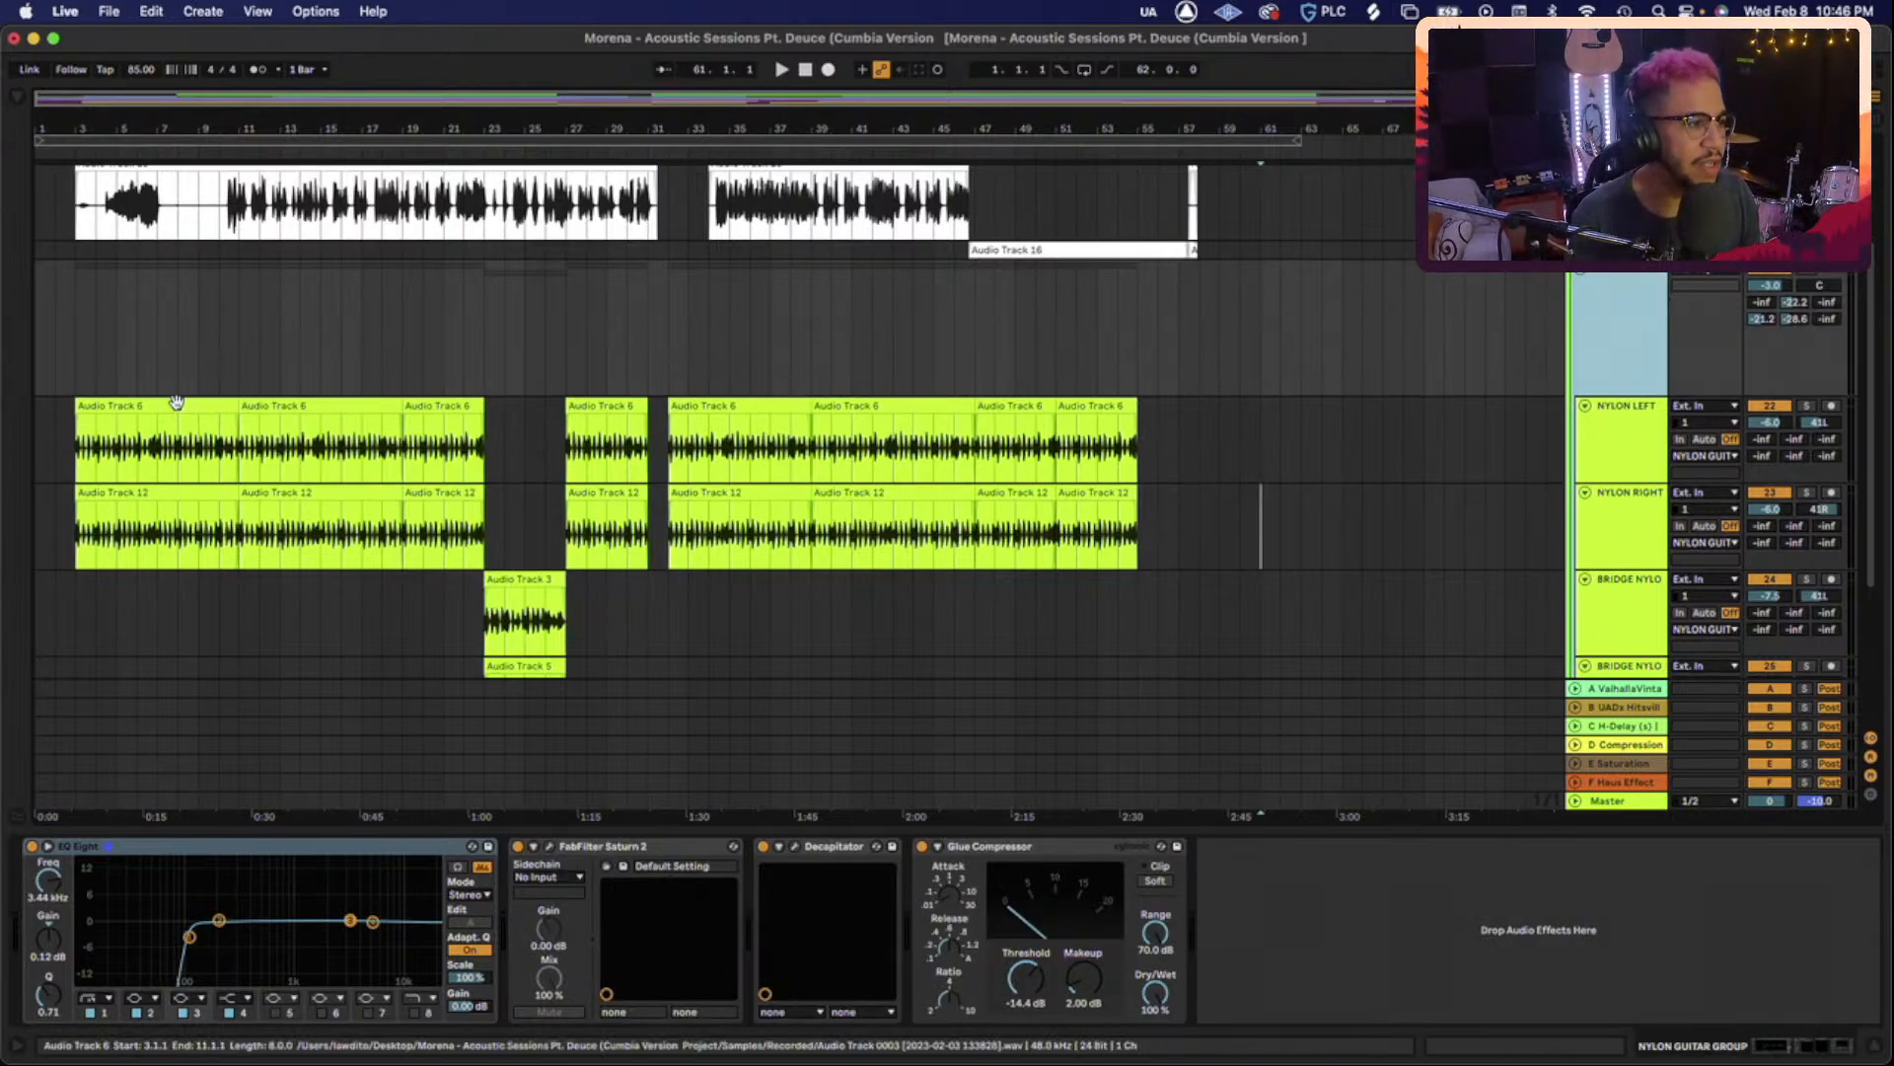
Play the nylon guitars from bar 3 and lower the group's Hitsville Reverb Chambers send to -30.0 dB.
{"action": "left_click", "coordinate": [207, 406]}
{"action": "key", "text": "space"}
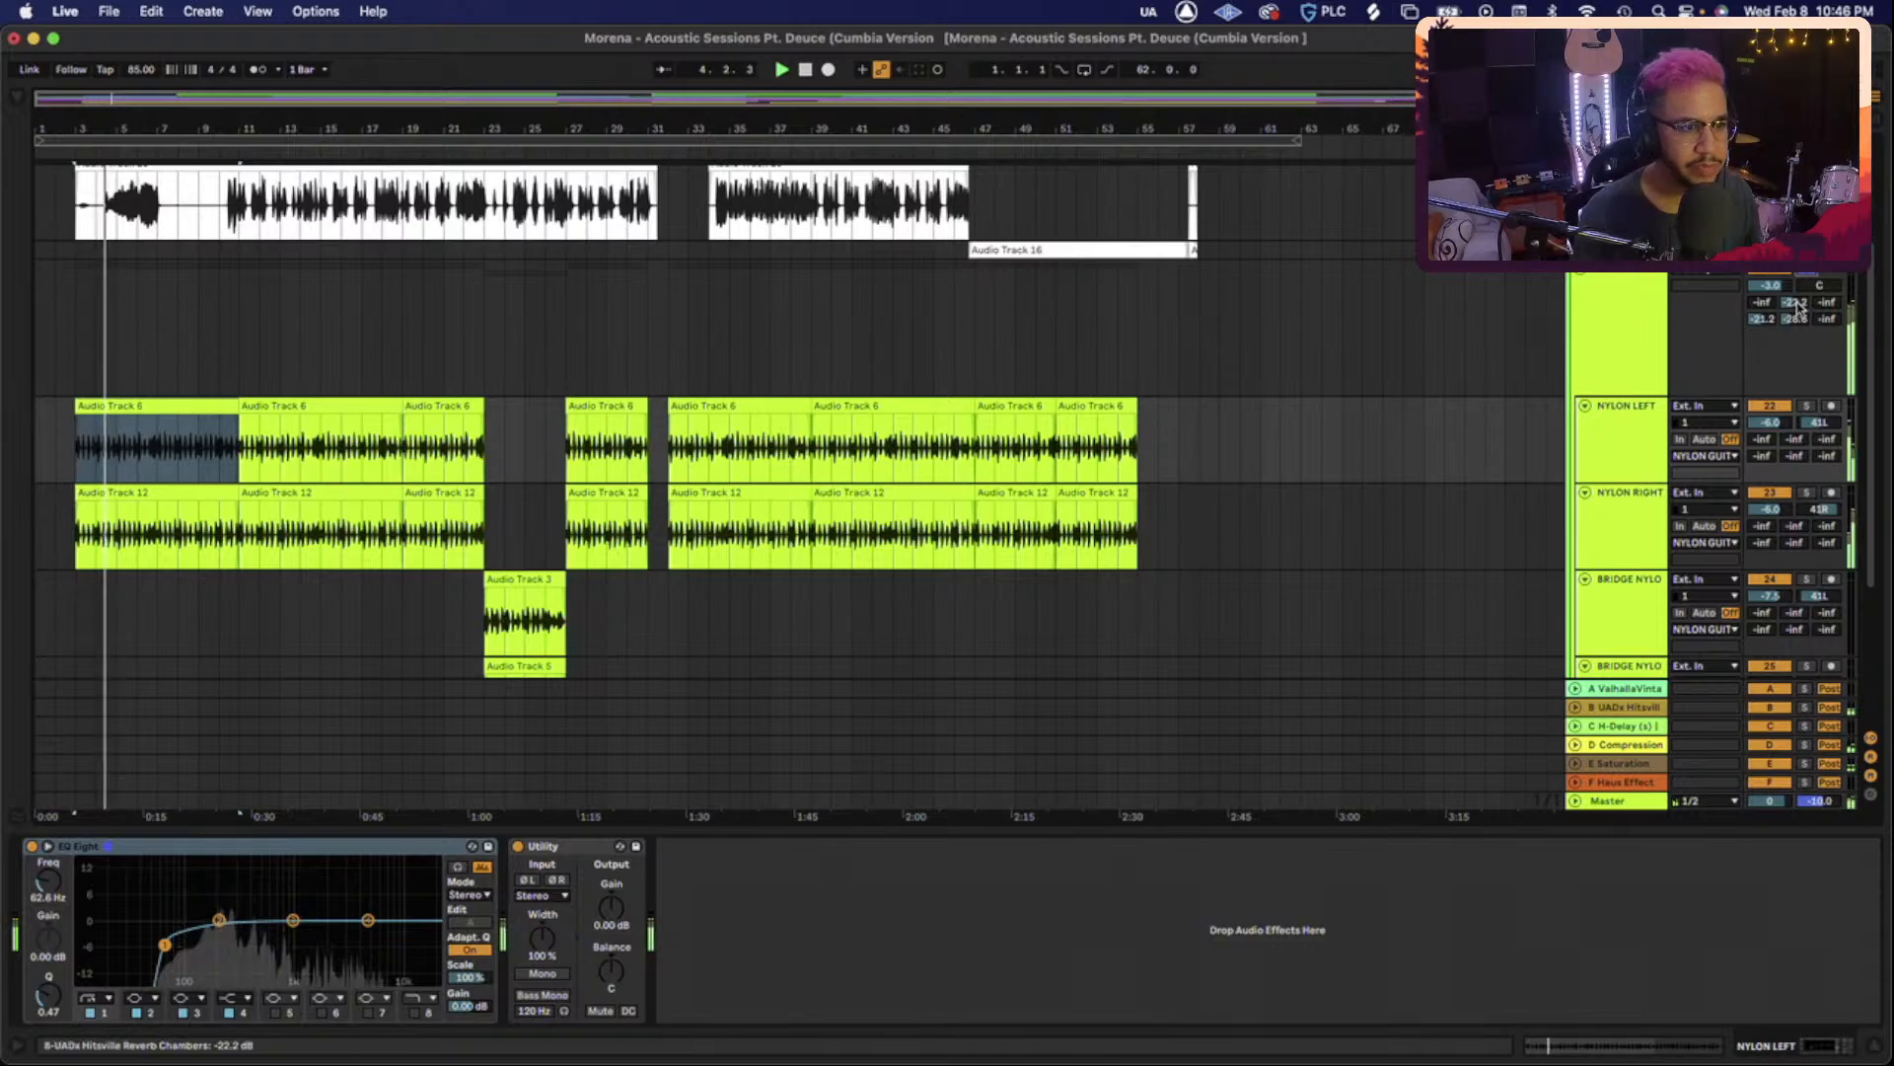
{"action": "left_click_drag", "start_coordinate": [1795, 302], "coordinate": [1796, 325]}
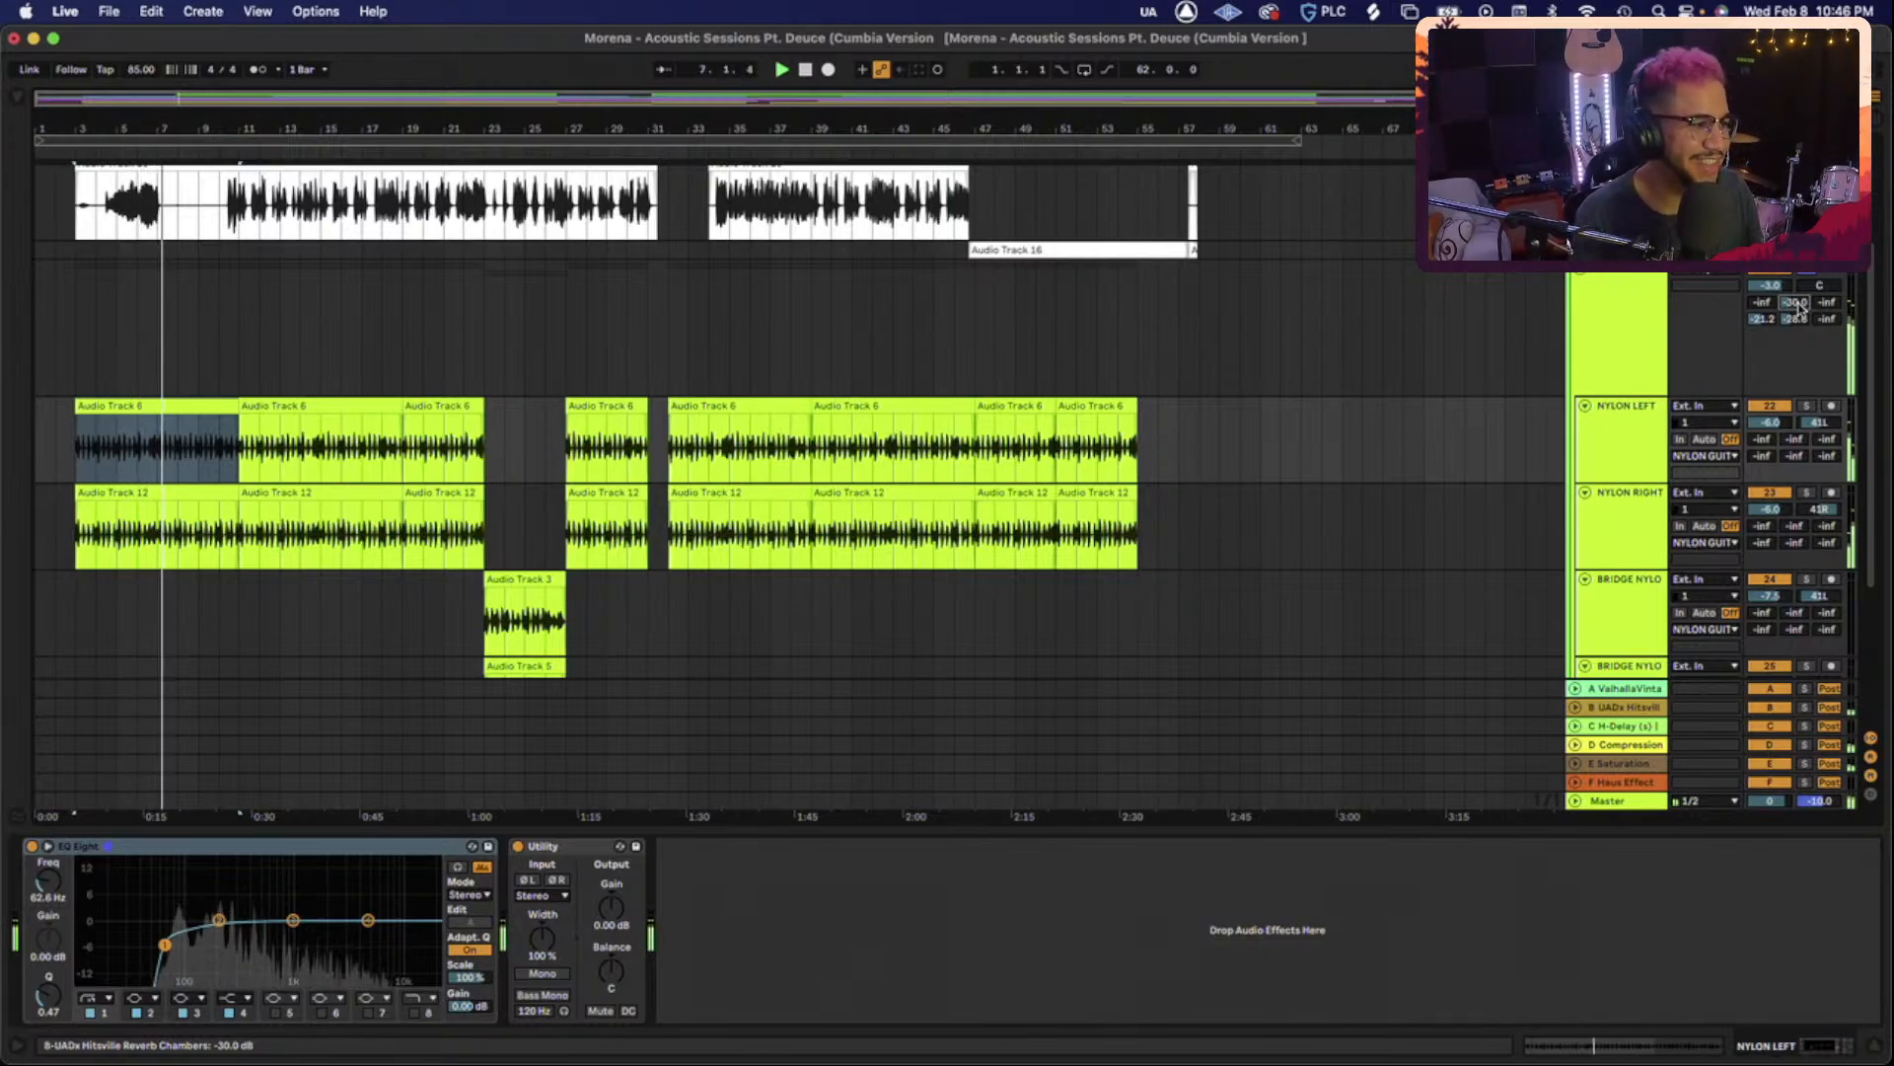
{"action": "key", "text": "space"}
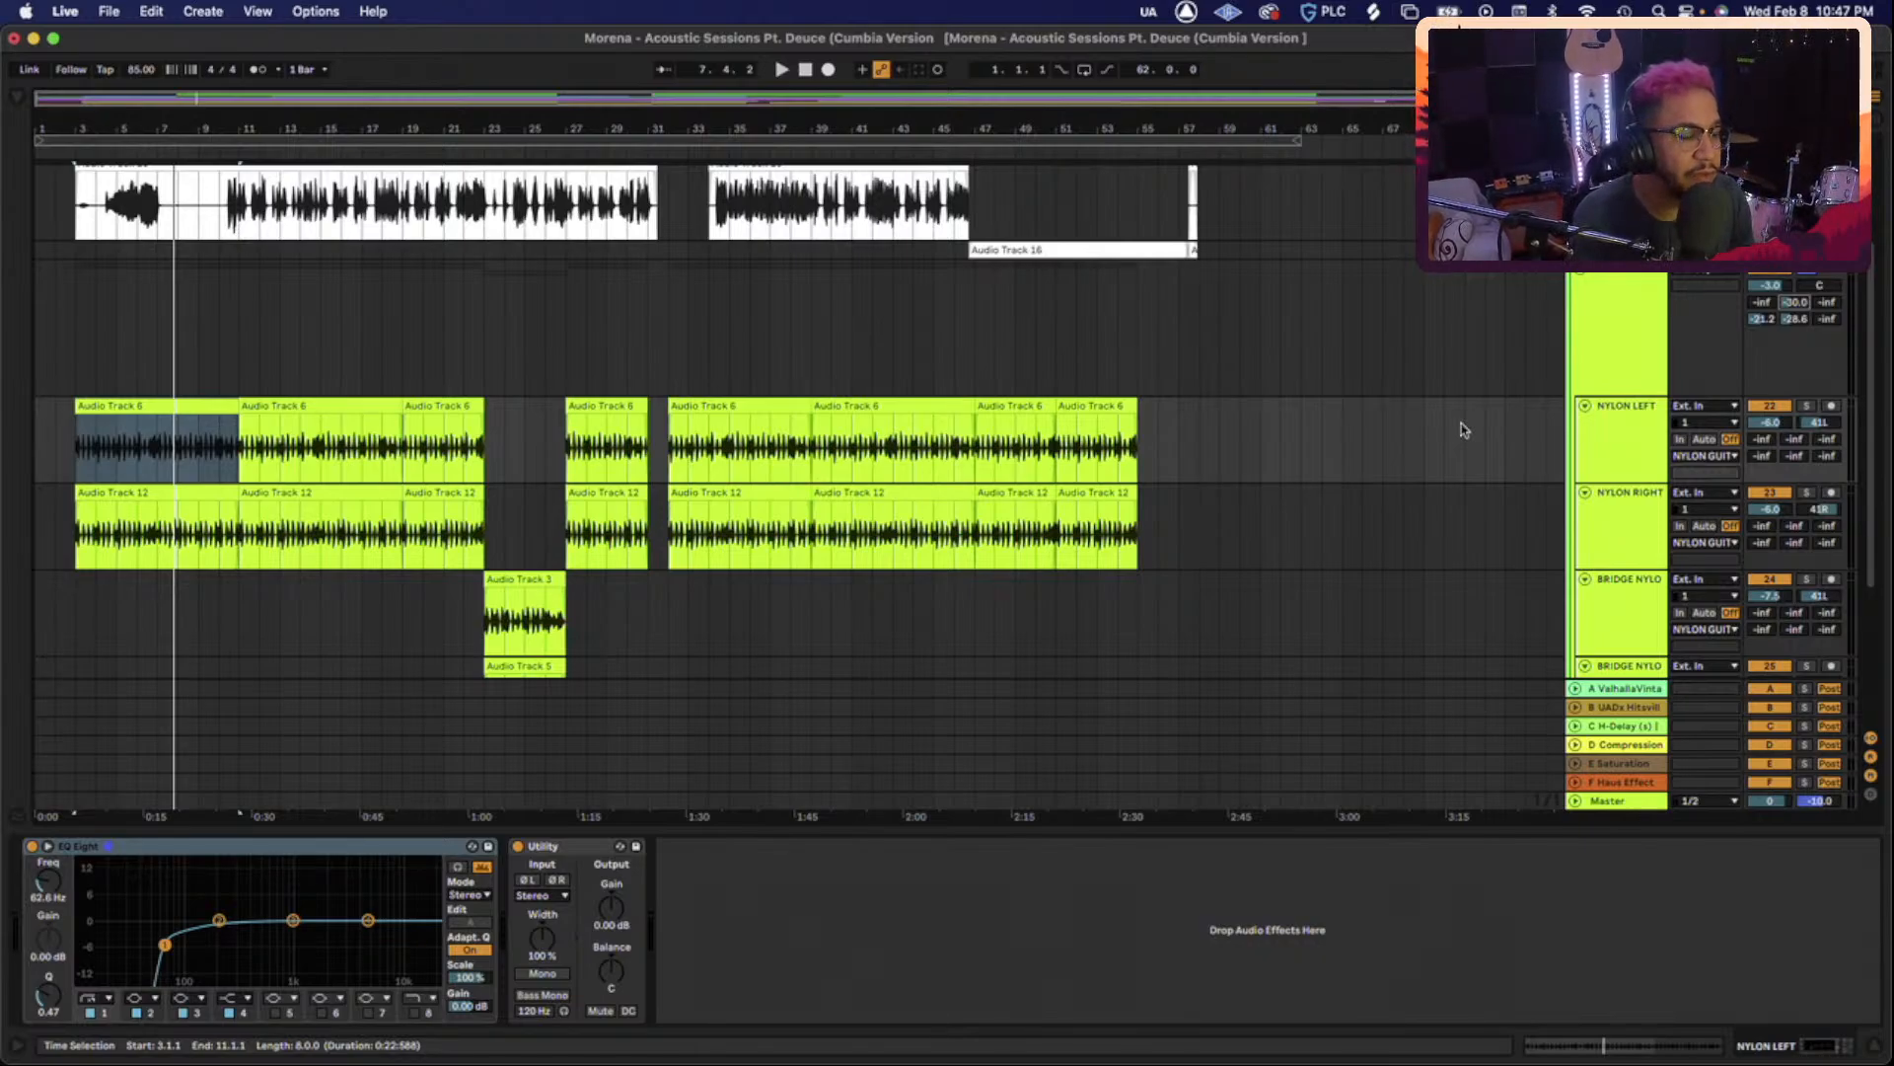
Compare the device chains of NYLON LEFT and the NYLON GUITAR GROUP, and set the group's Hitsville Reverb Chambers send to -inf.
{"action": "left_click", "coordinate": [1626, 326]}
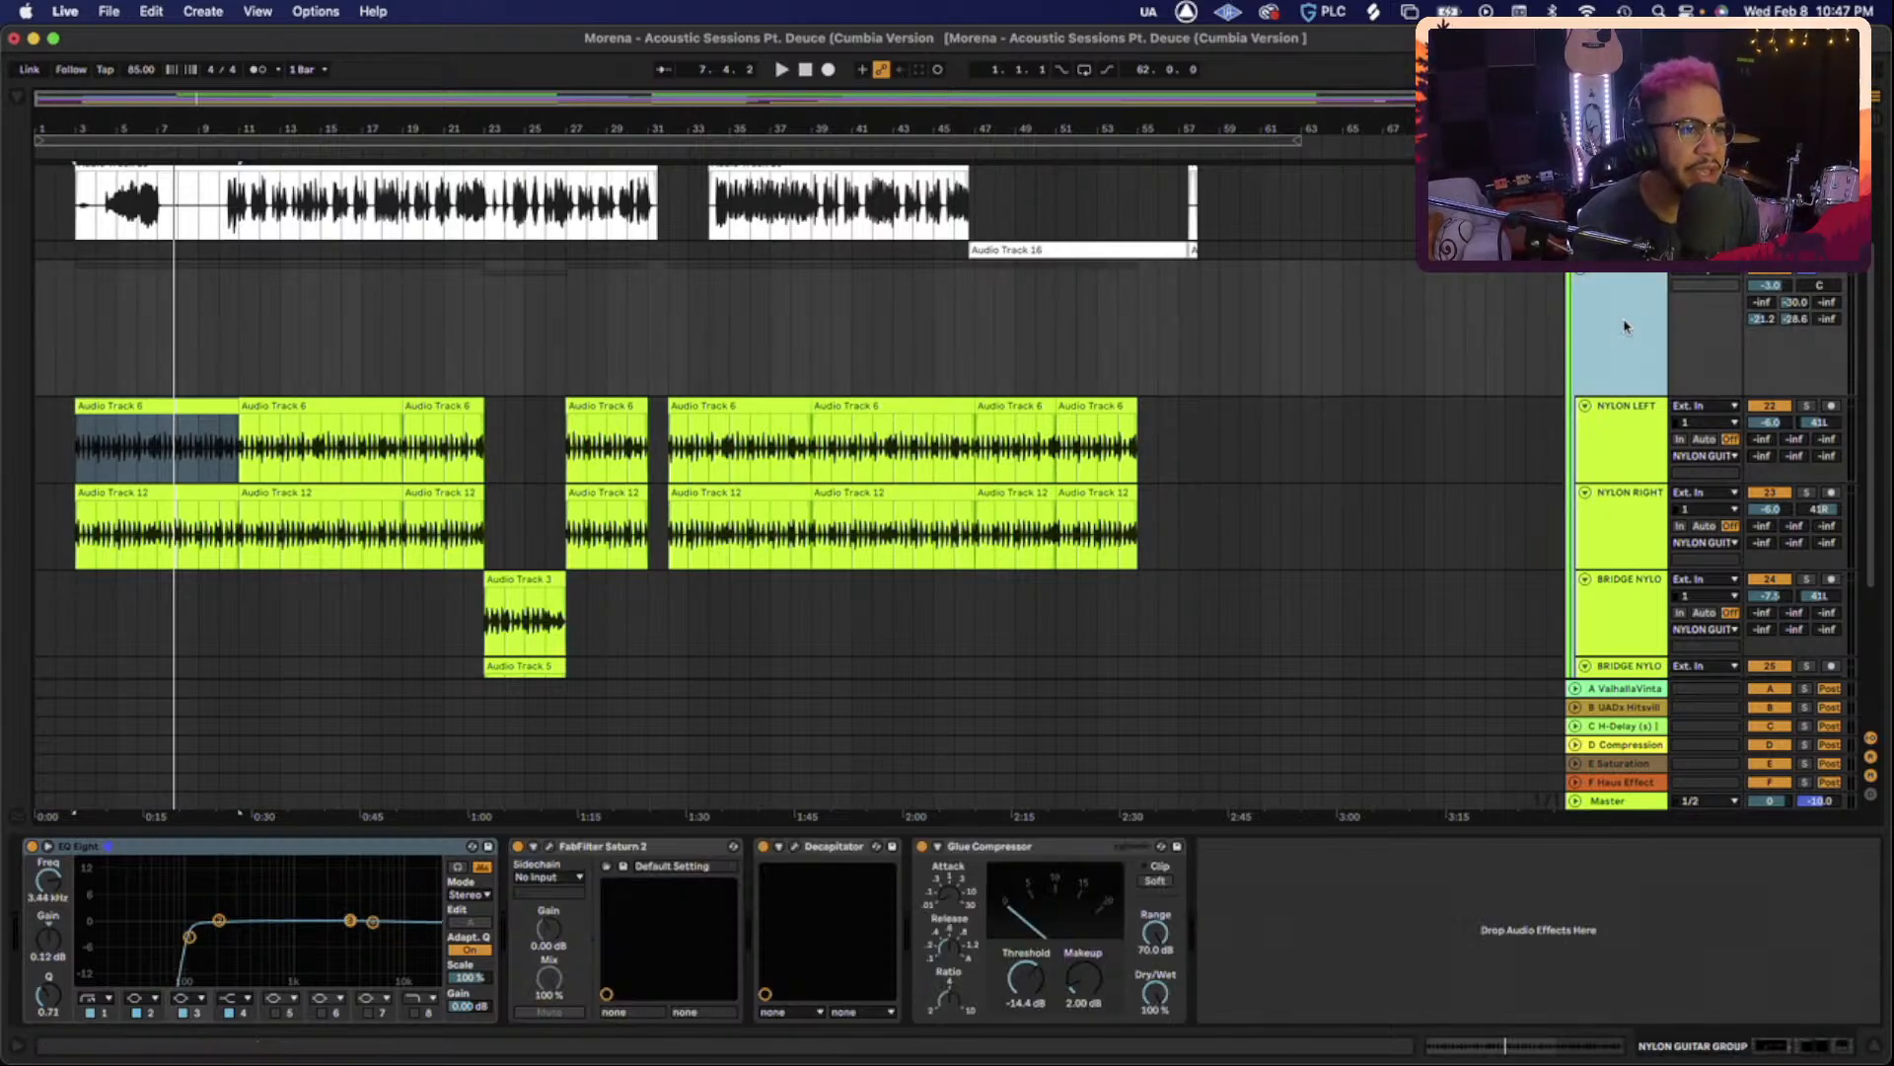
{"action": "left_click", "coordinate": [1626, 435]}
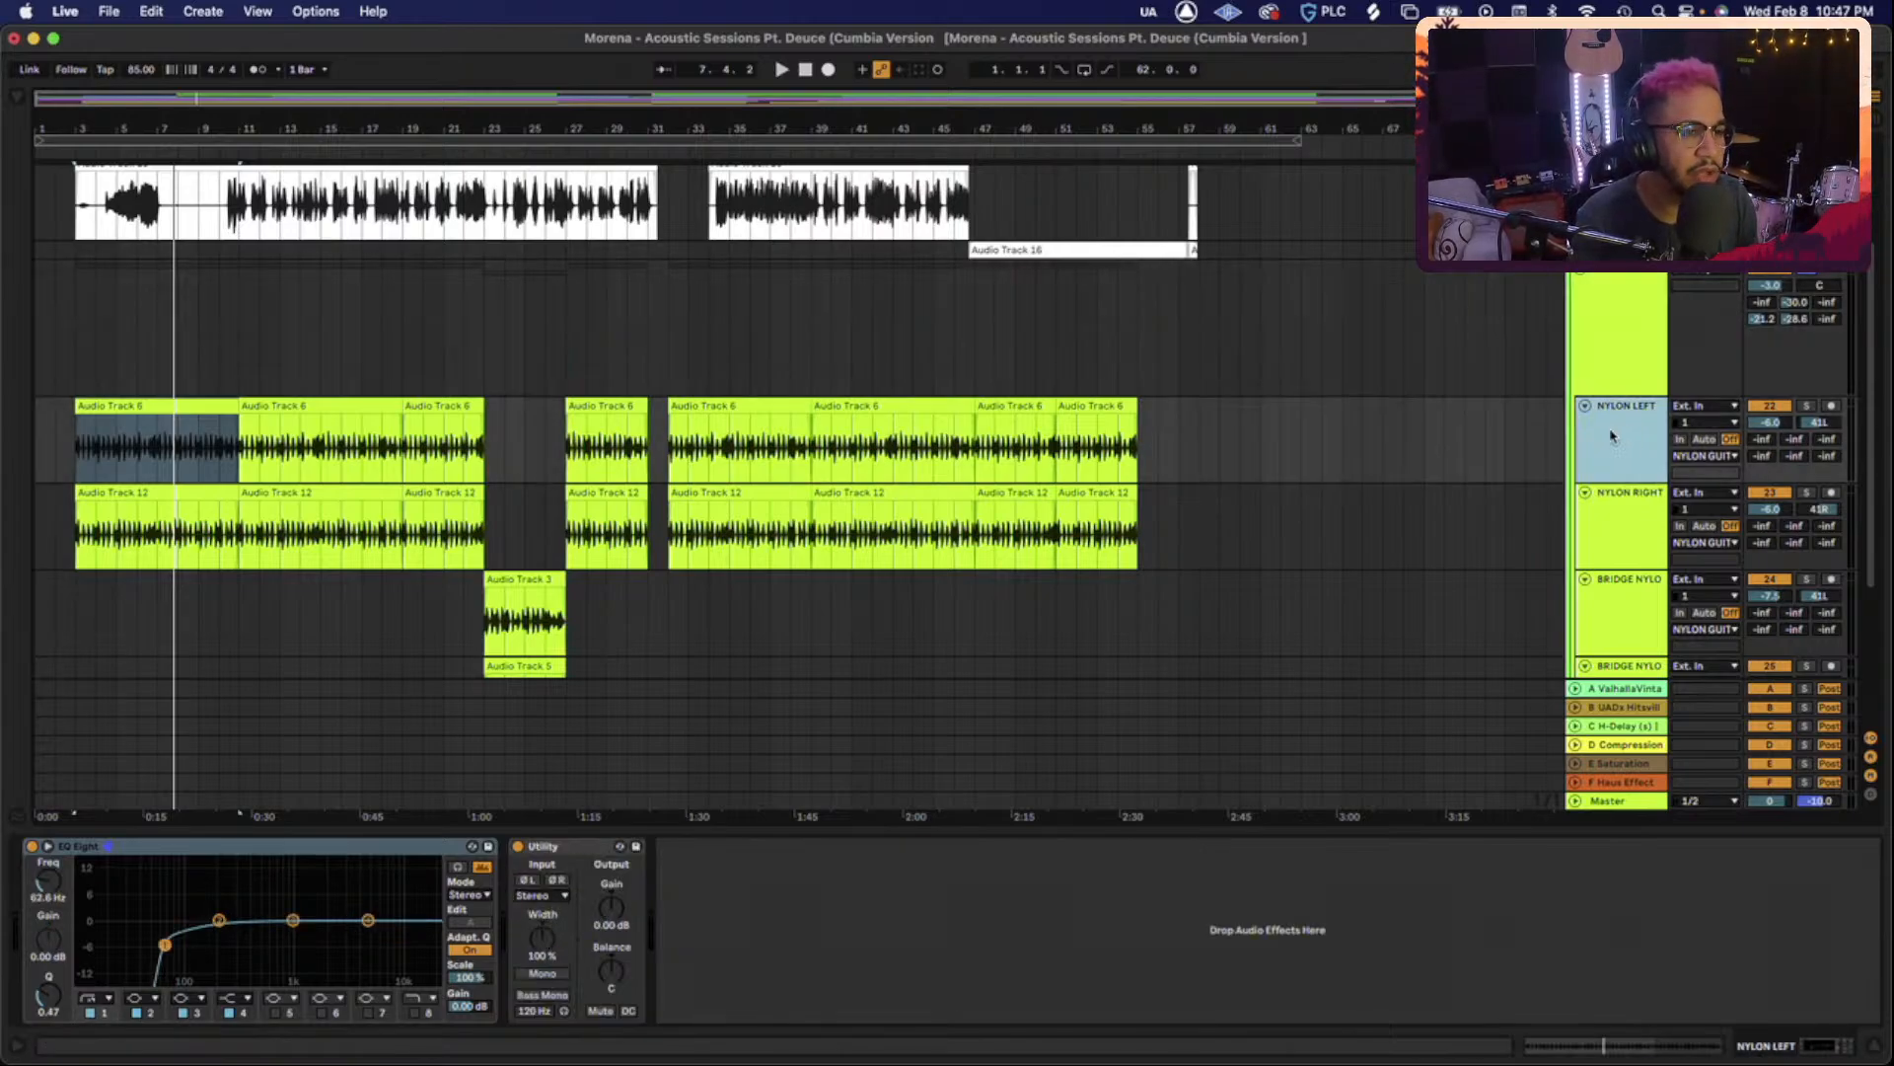
{"action": "left_click", "coordinate": [1615, 376]}
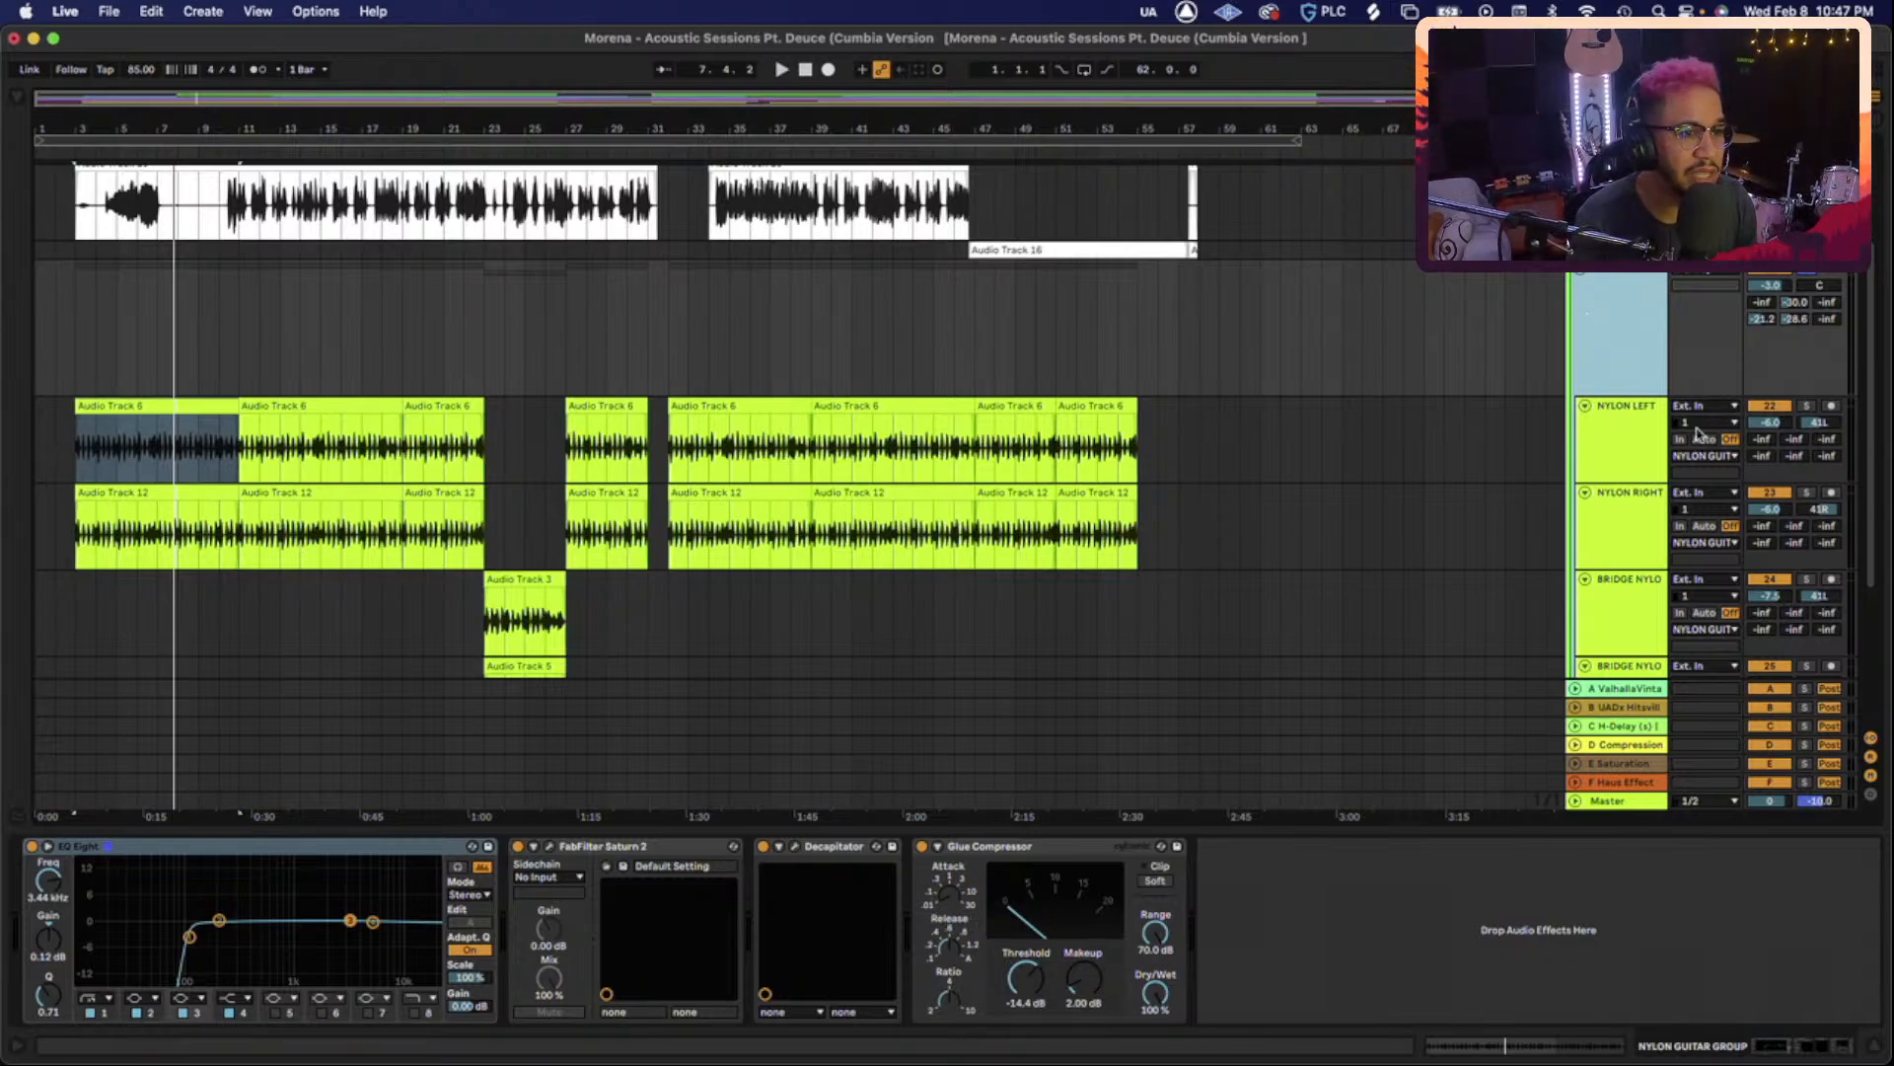
{"action": "left_click_drag", "start_coordinate": [1794, 304], "coordinate": [1767, 353]}
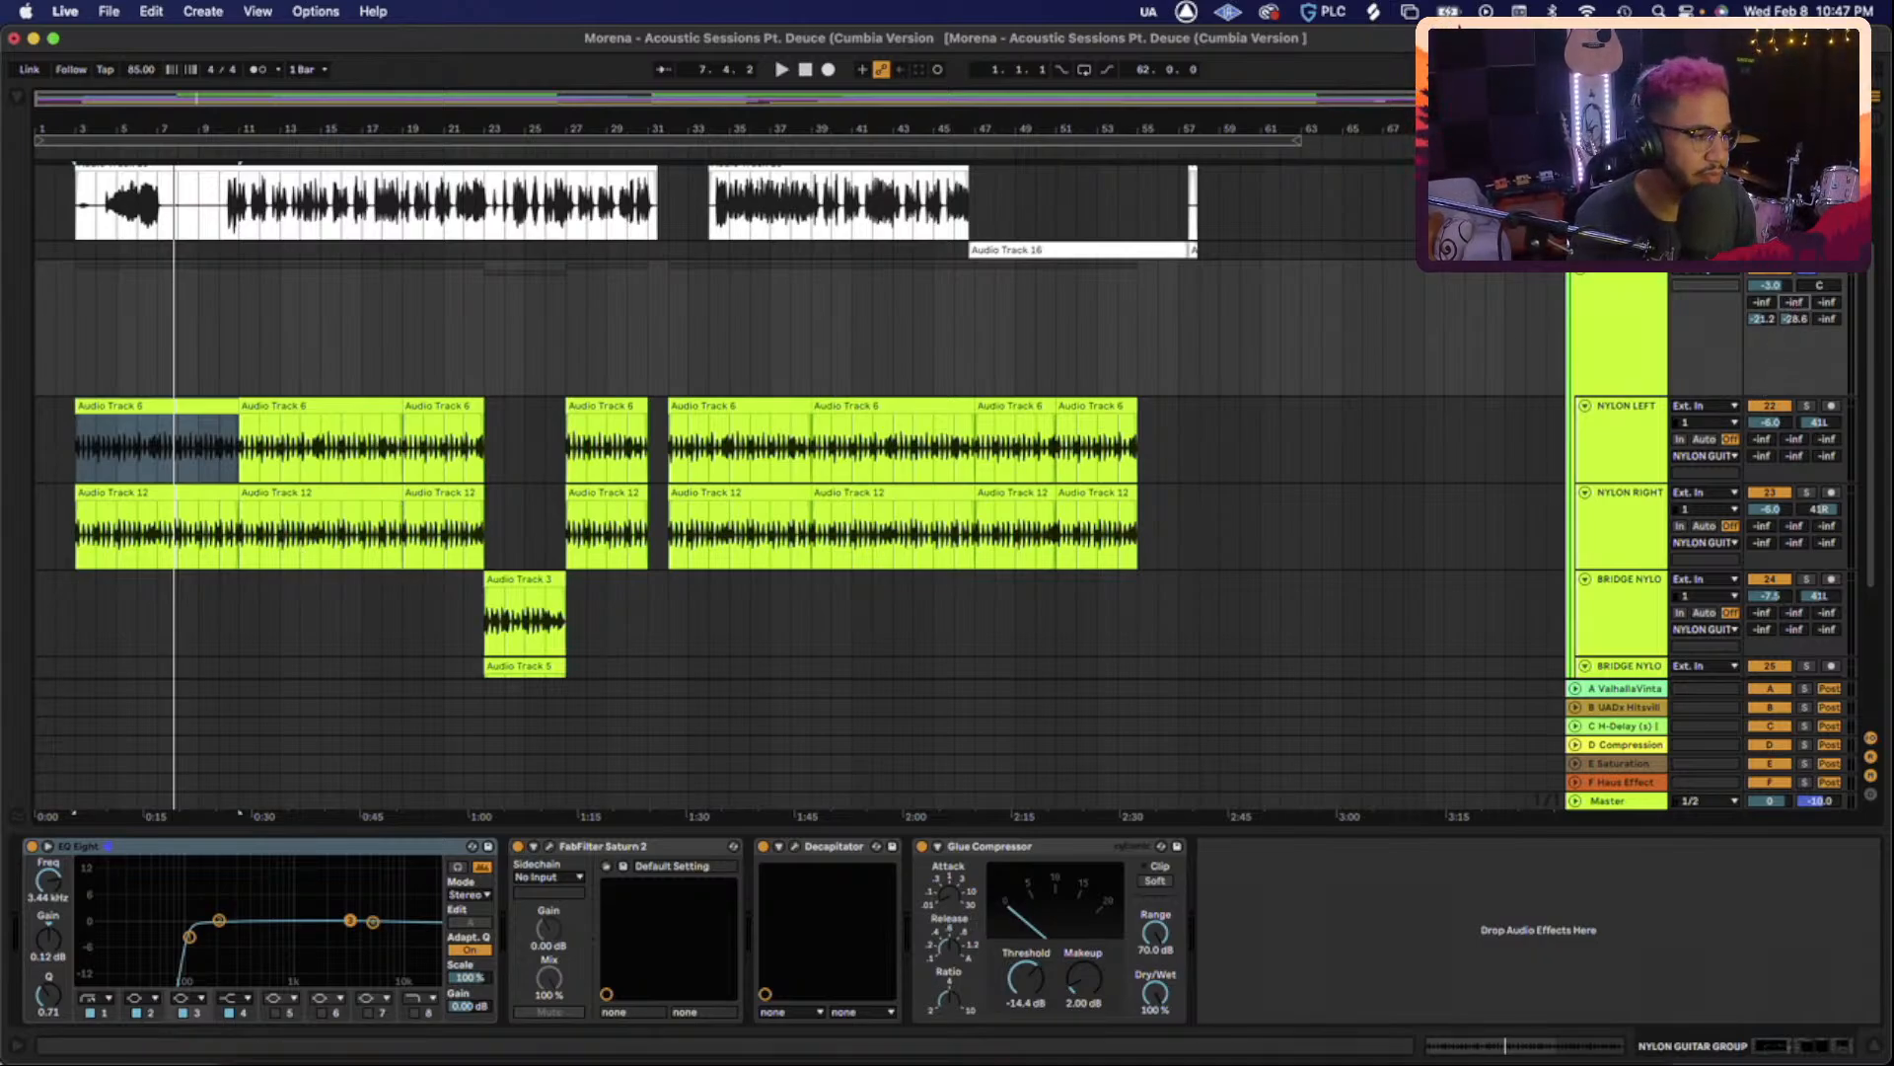
Insert the NS1 Stereo noise suppressor before EQ Eight on the NYLON GUITAR GROUP and raise its fader to about 12.
{"action": "key", "text": "space"}
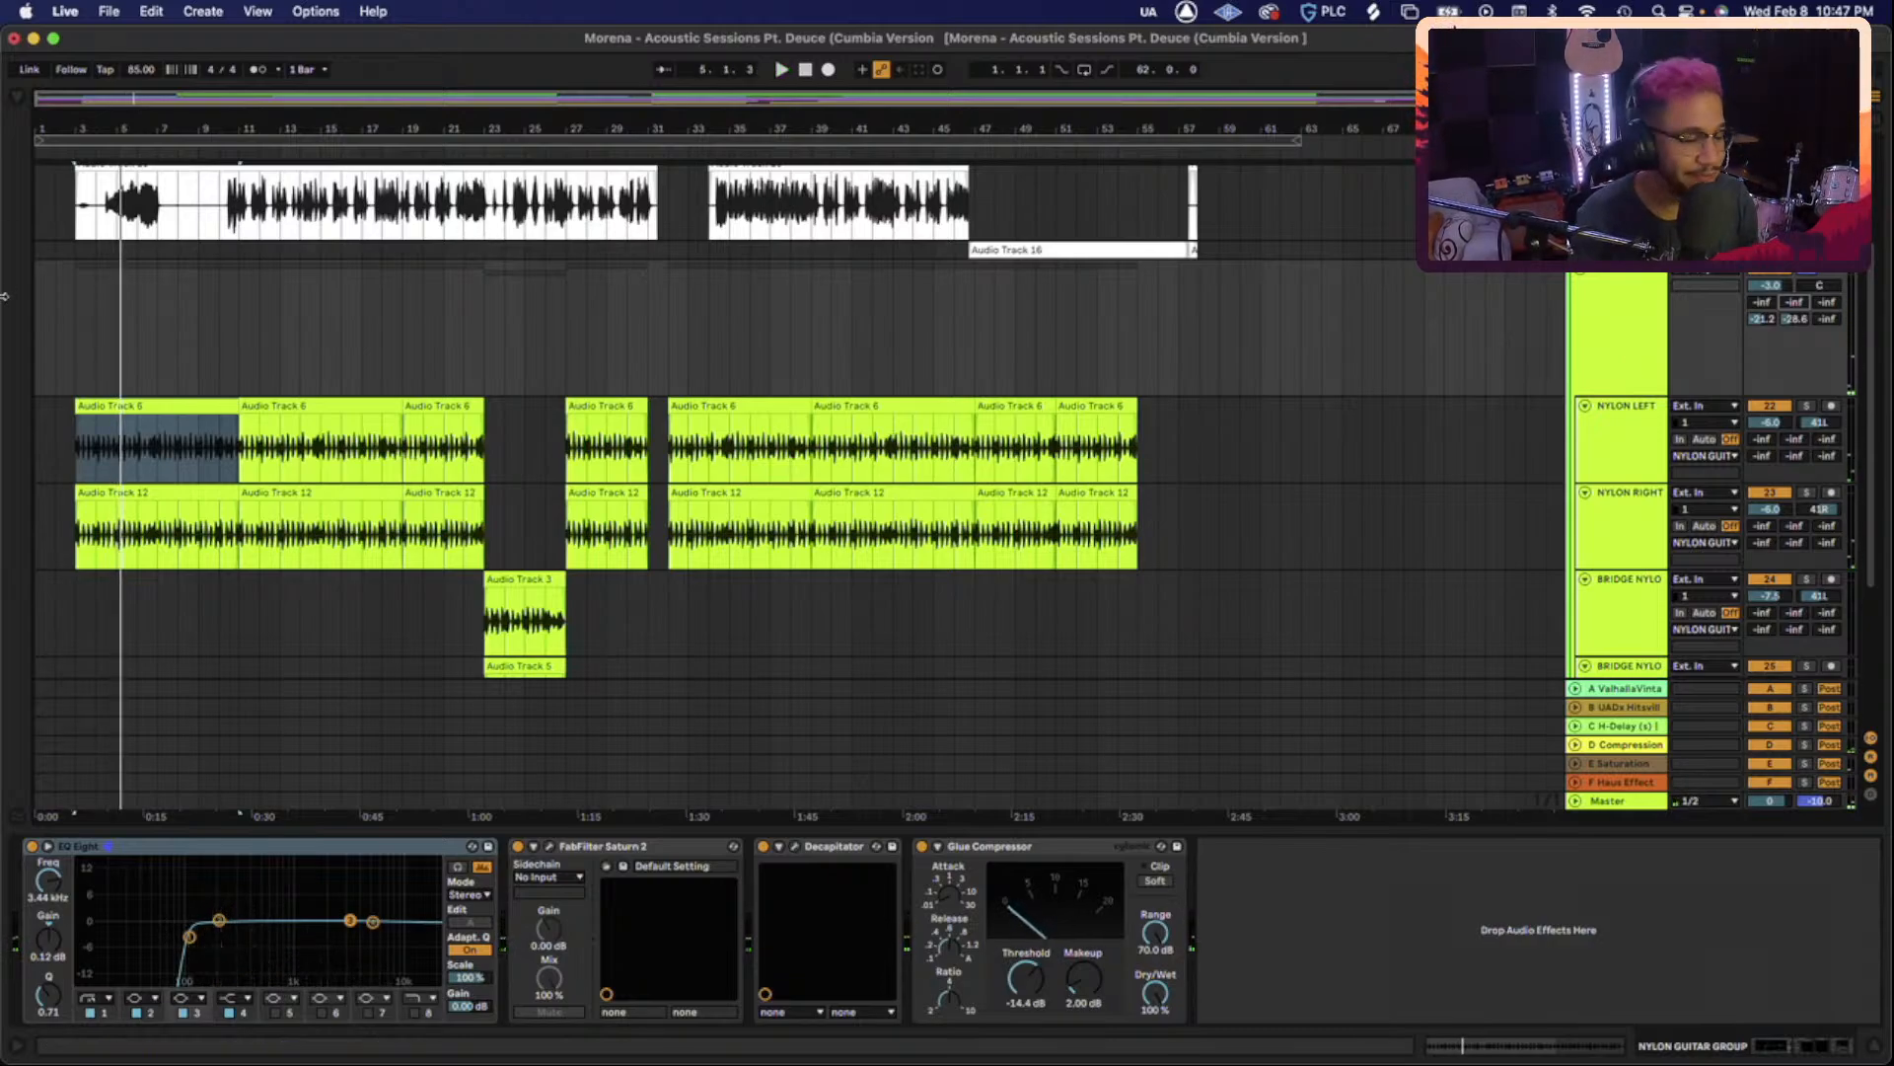
{"action": "left_click", "coordinate": [18, 98]}
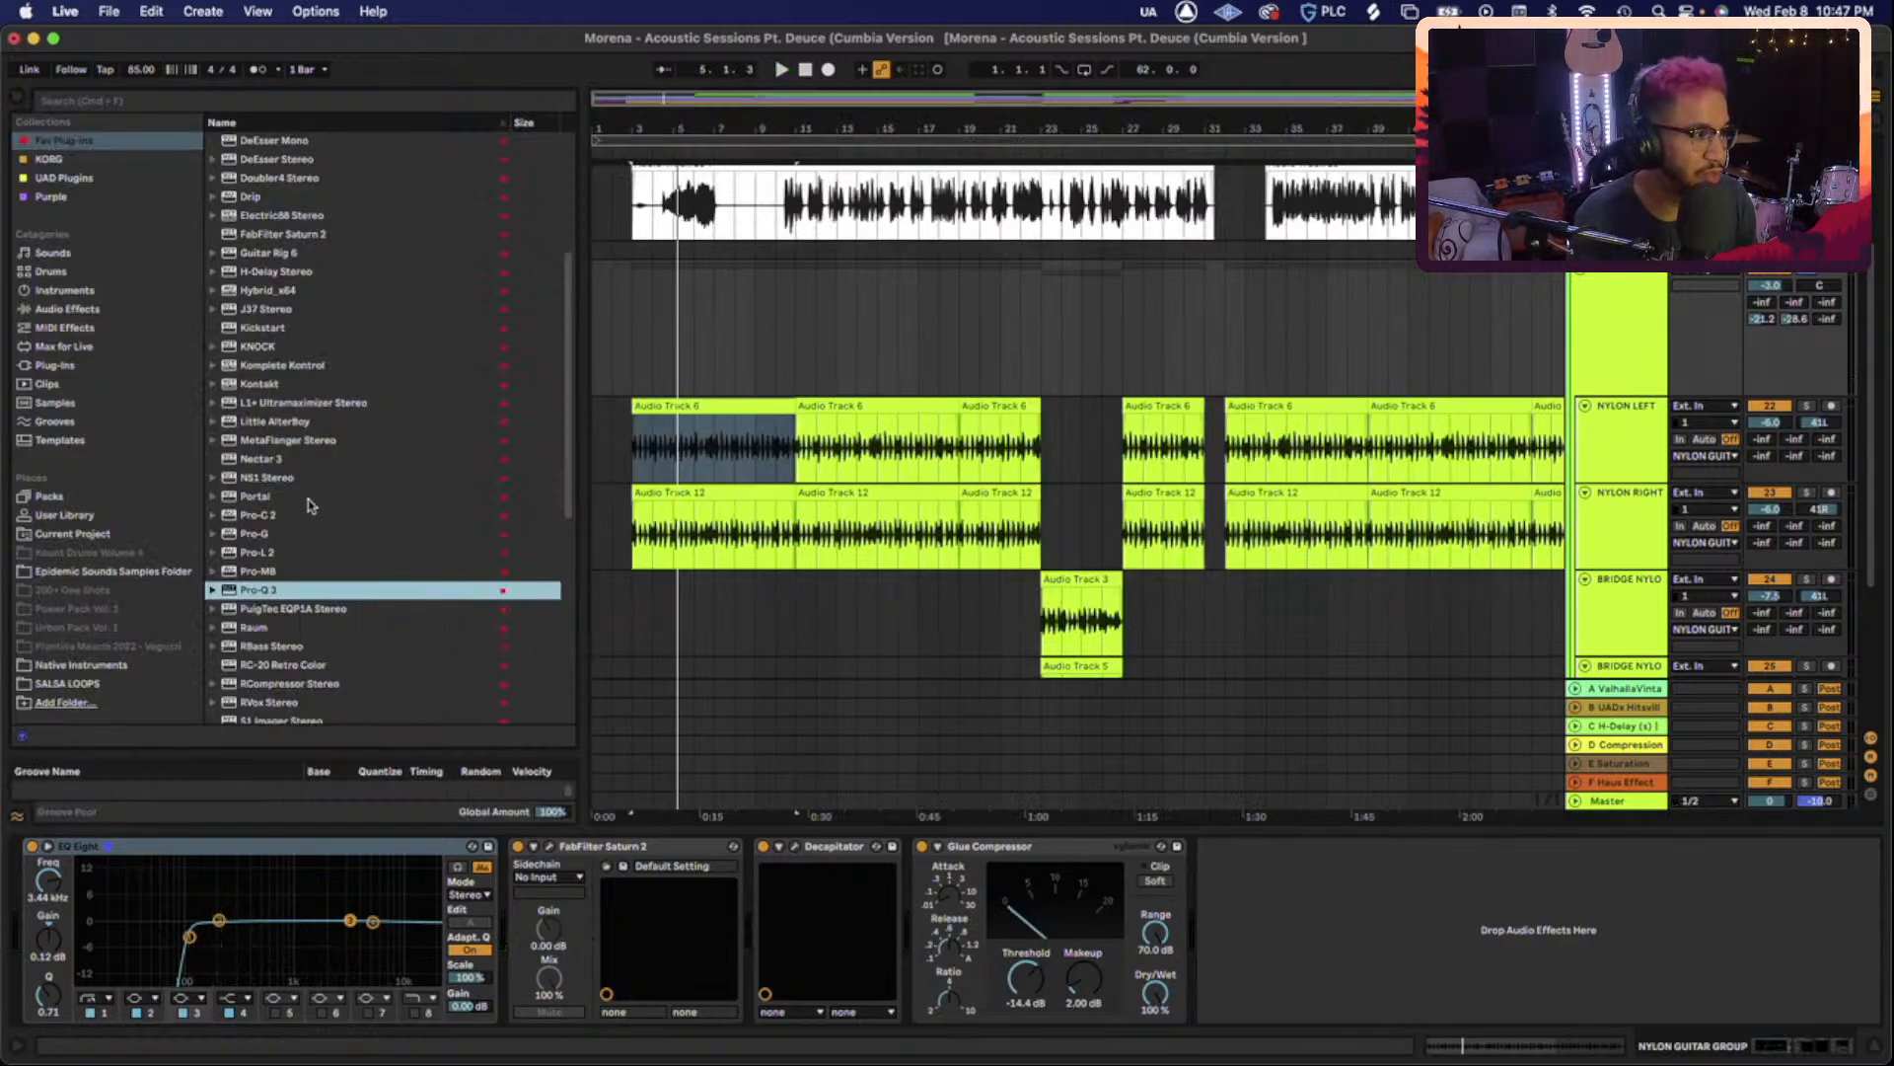
{"action": "scroll", "coordinate": [308, 505], "scroll_direction": "down", "scroll_amount": 4}
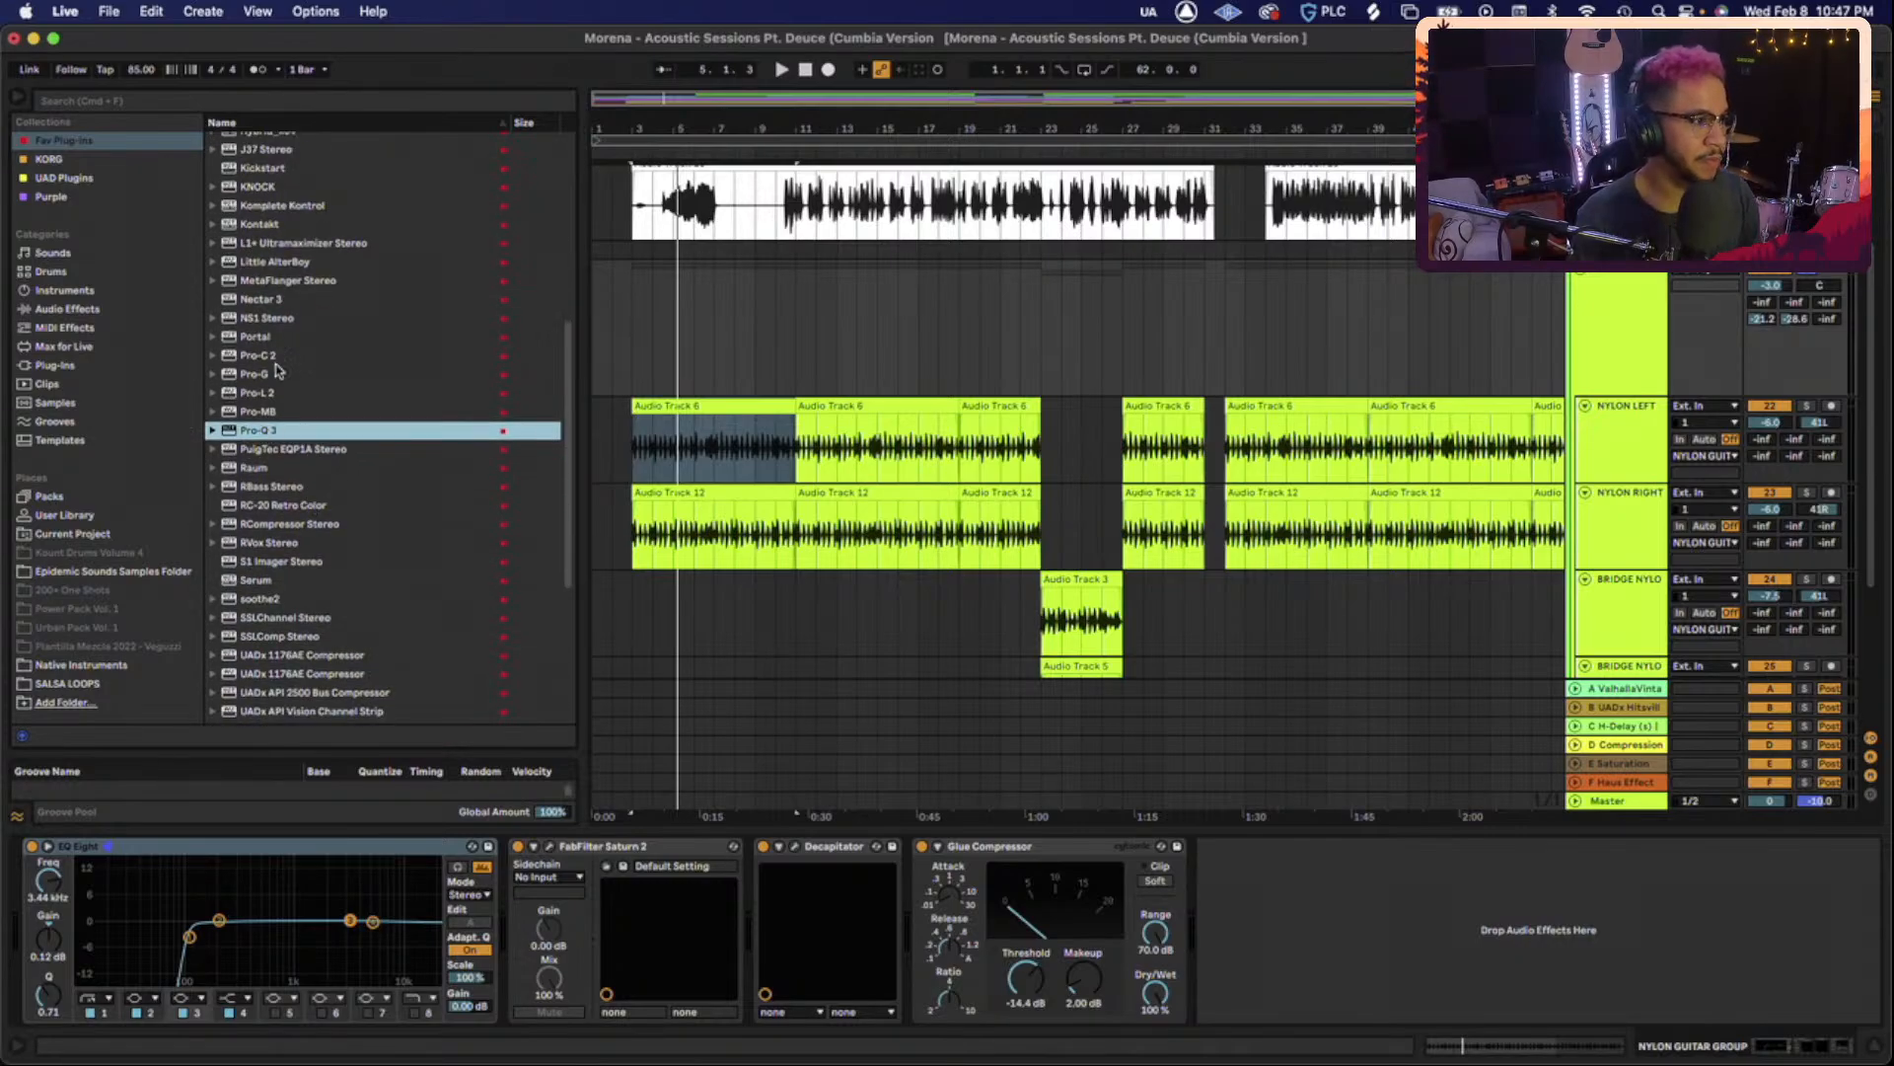
{"action": "scroll", "coordinate": [277, 372], "scroll_direction": "down", "scroll_amount": 2}
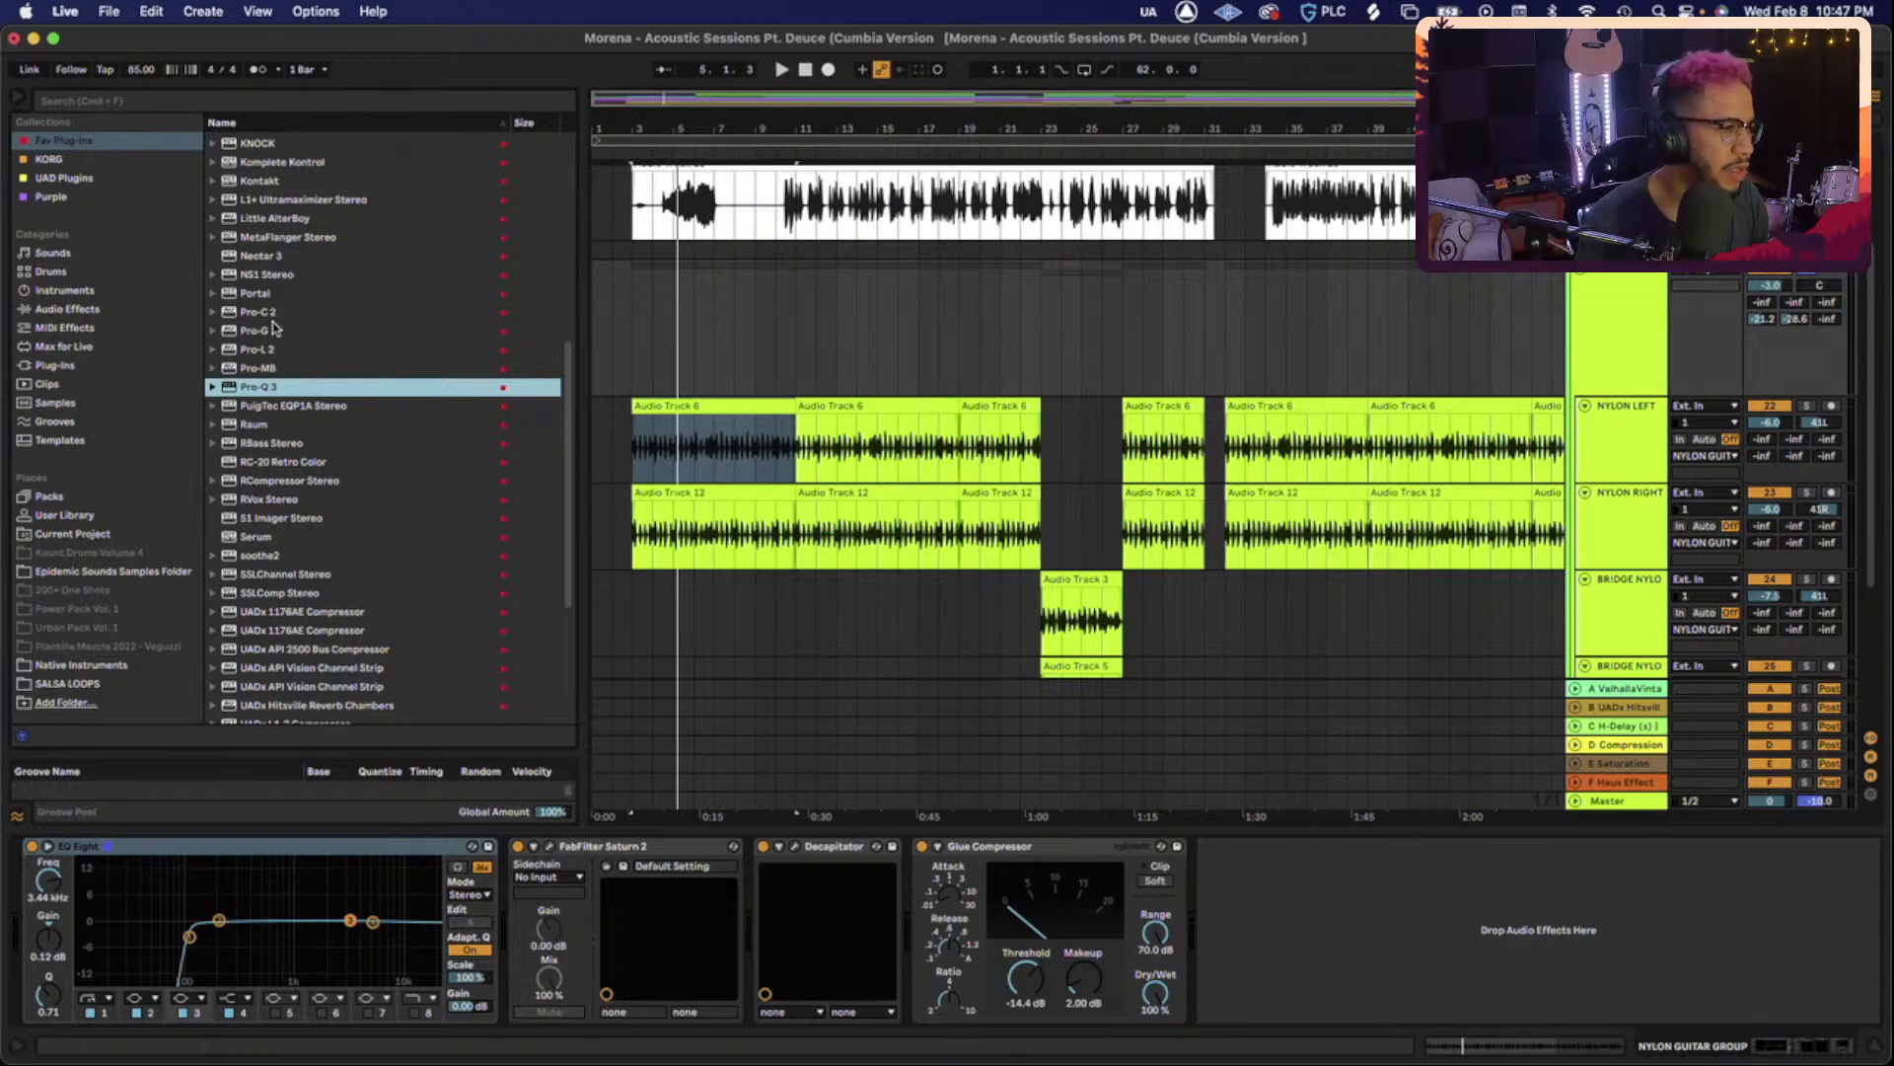
{"action": "scroll", "coordinate": [276, 328], "scroll_direction": "up", "scroll_amount": 2}
{"action": "scroll", "coordinate": [276, 328], "scroll_direction": "down", "scroll_amount": 1}
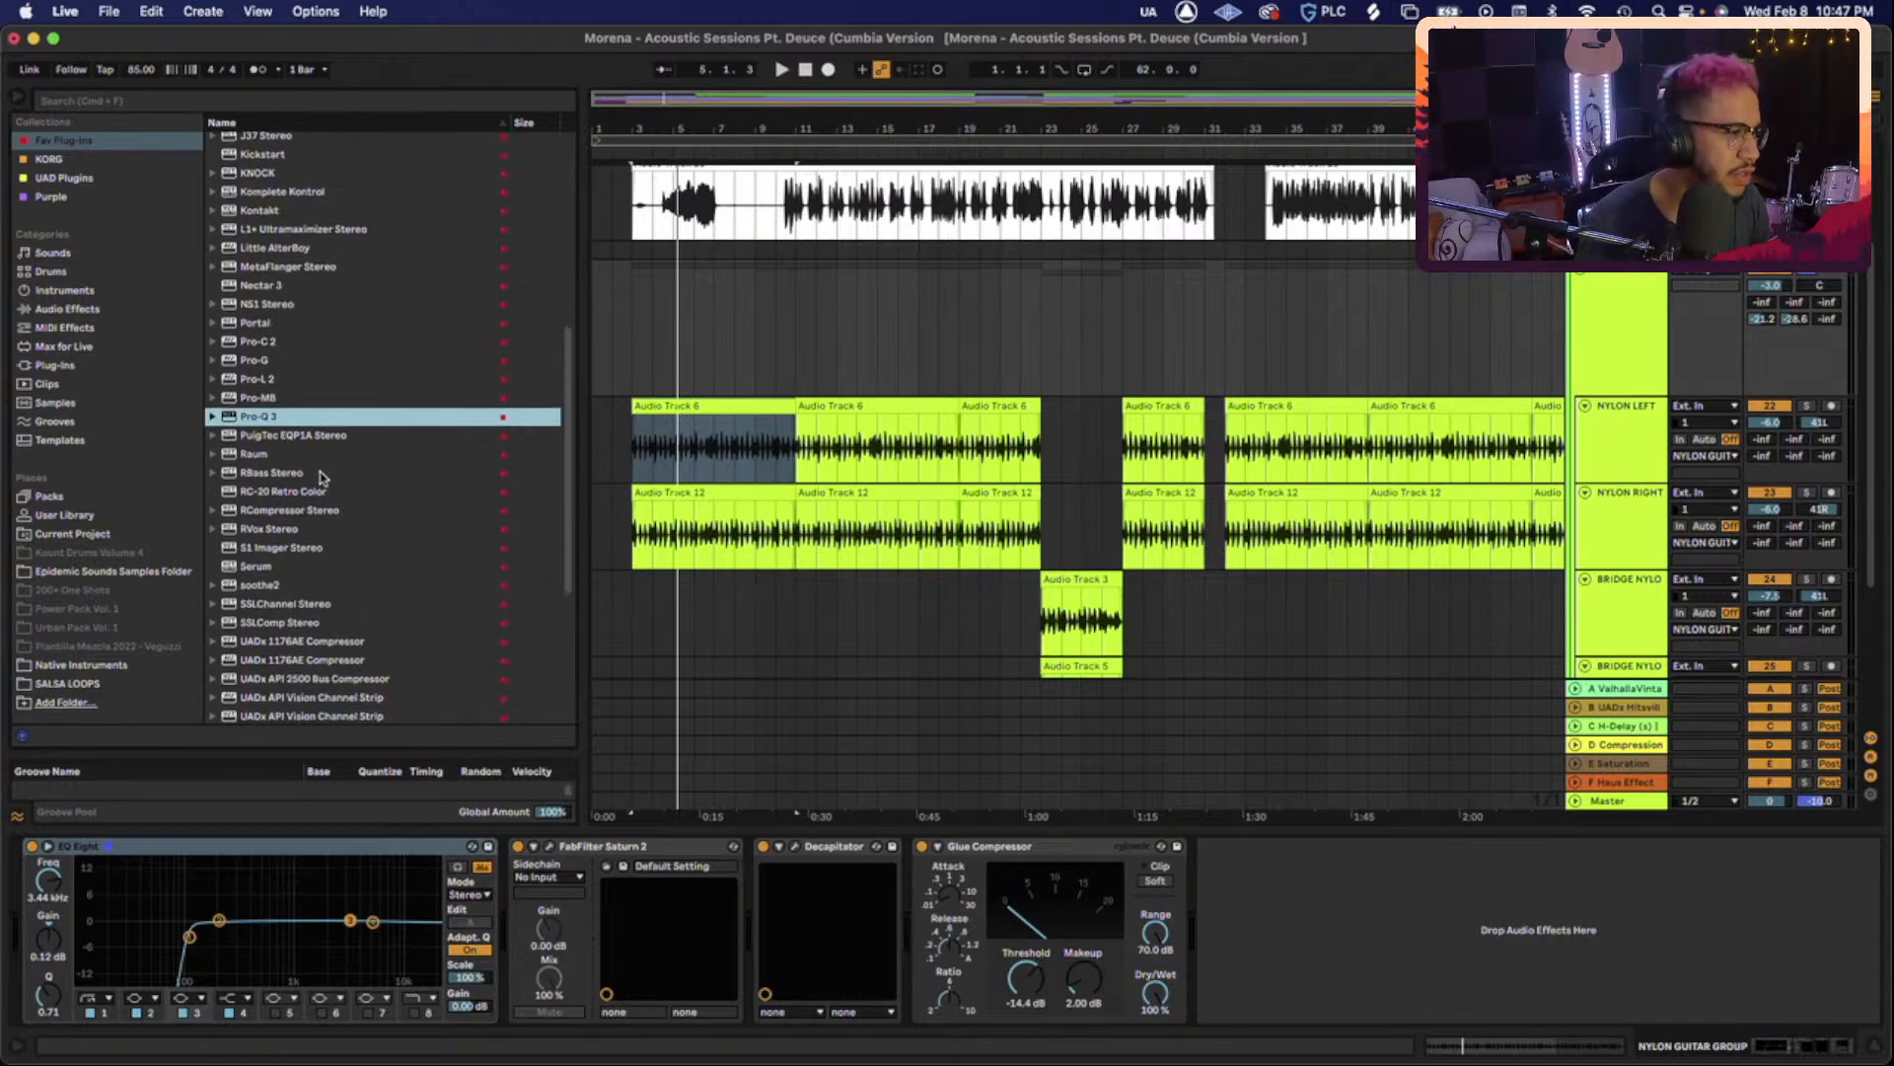
{"action": "scroll", "coordinate": [321, 477], "scroll_direction": "up", "scroll_amount": 3}
{"action": "scroll", "coordinate": [321, 478], "scroll_direction": "down", "scroll_amount": 2}
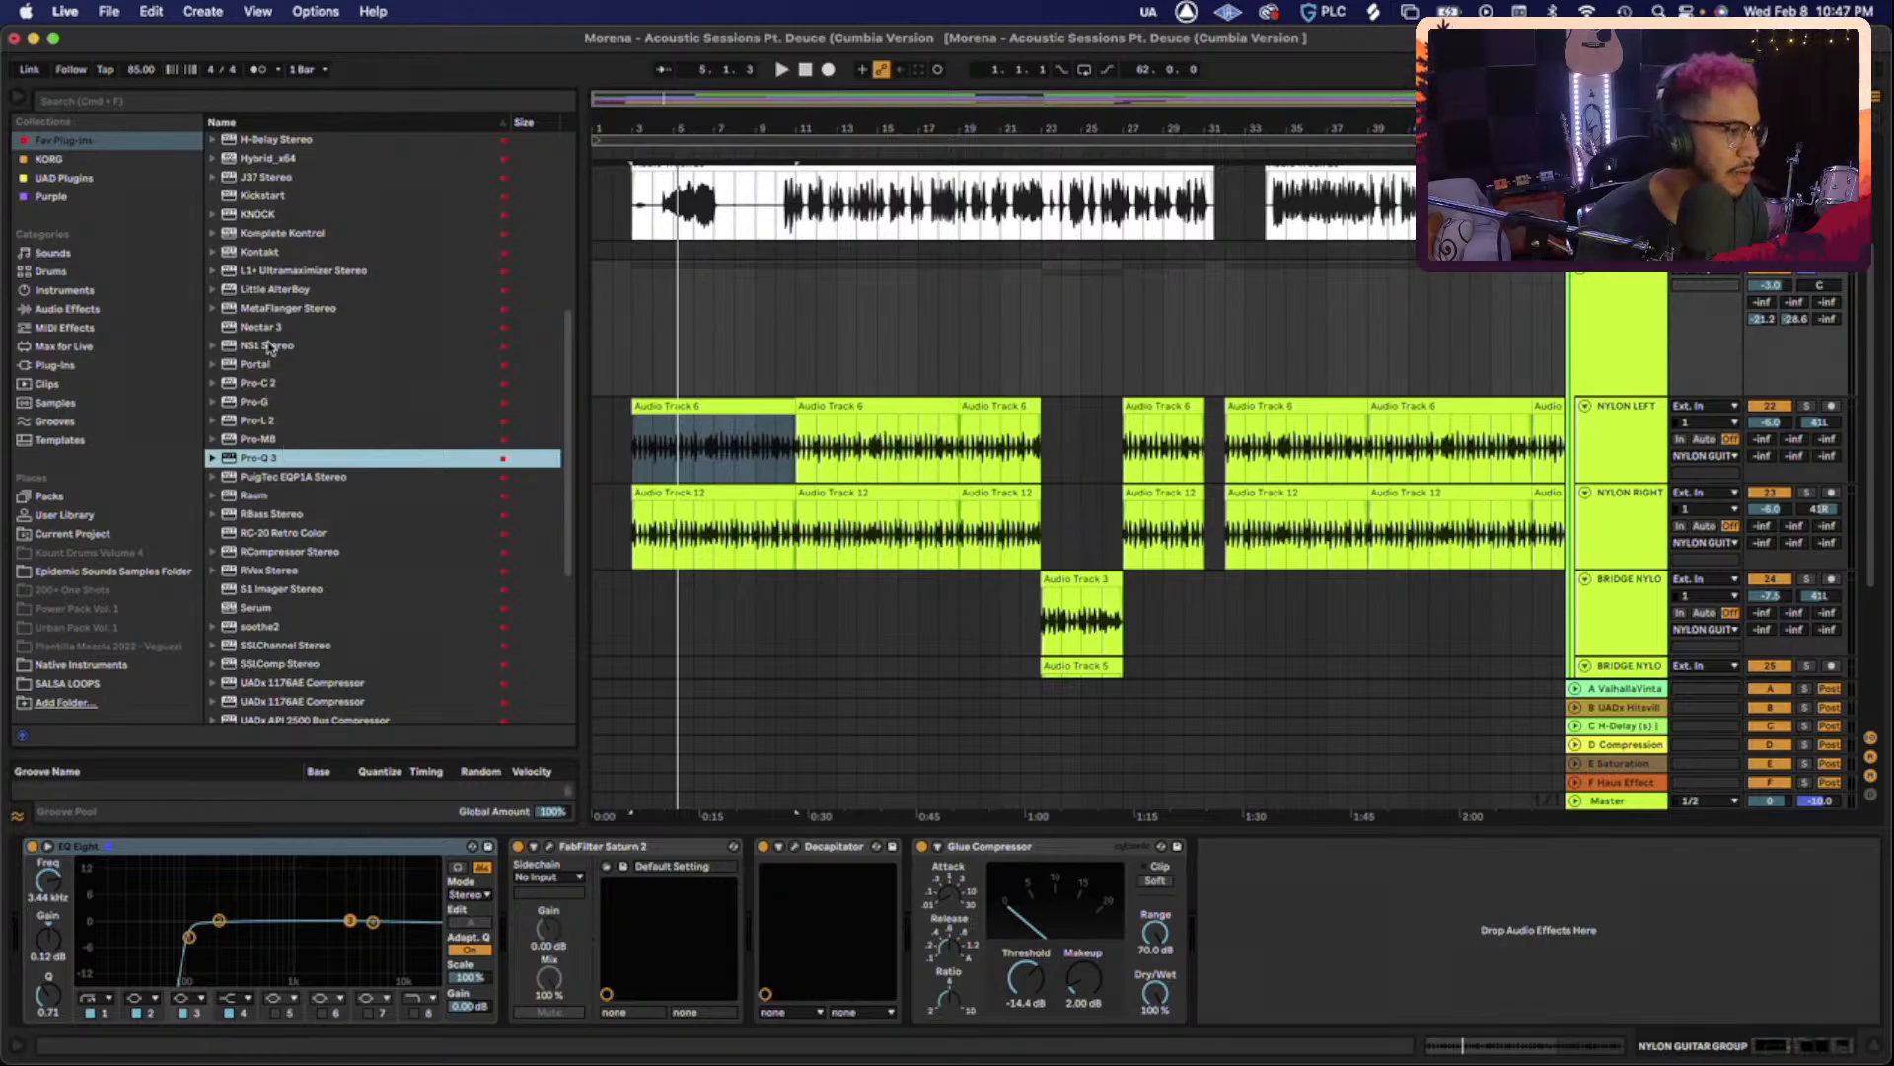
{"action": "left_click_drag", "start_coordinate": [270, 346], "coordinate": [15, 943]}
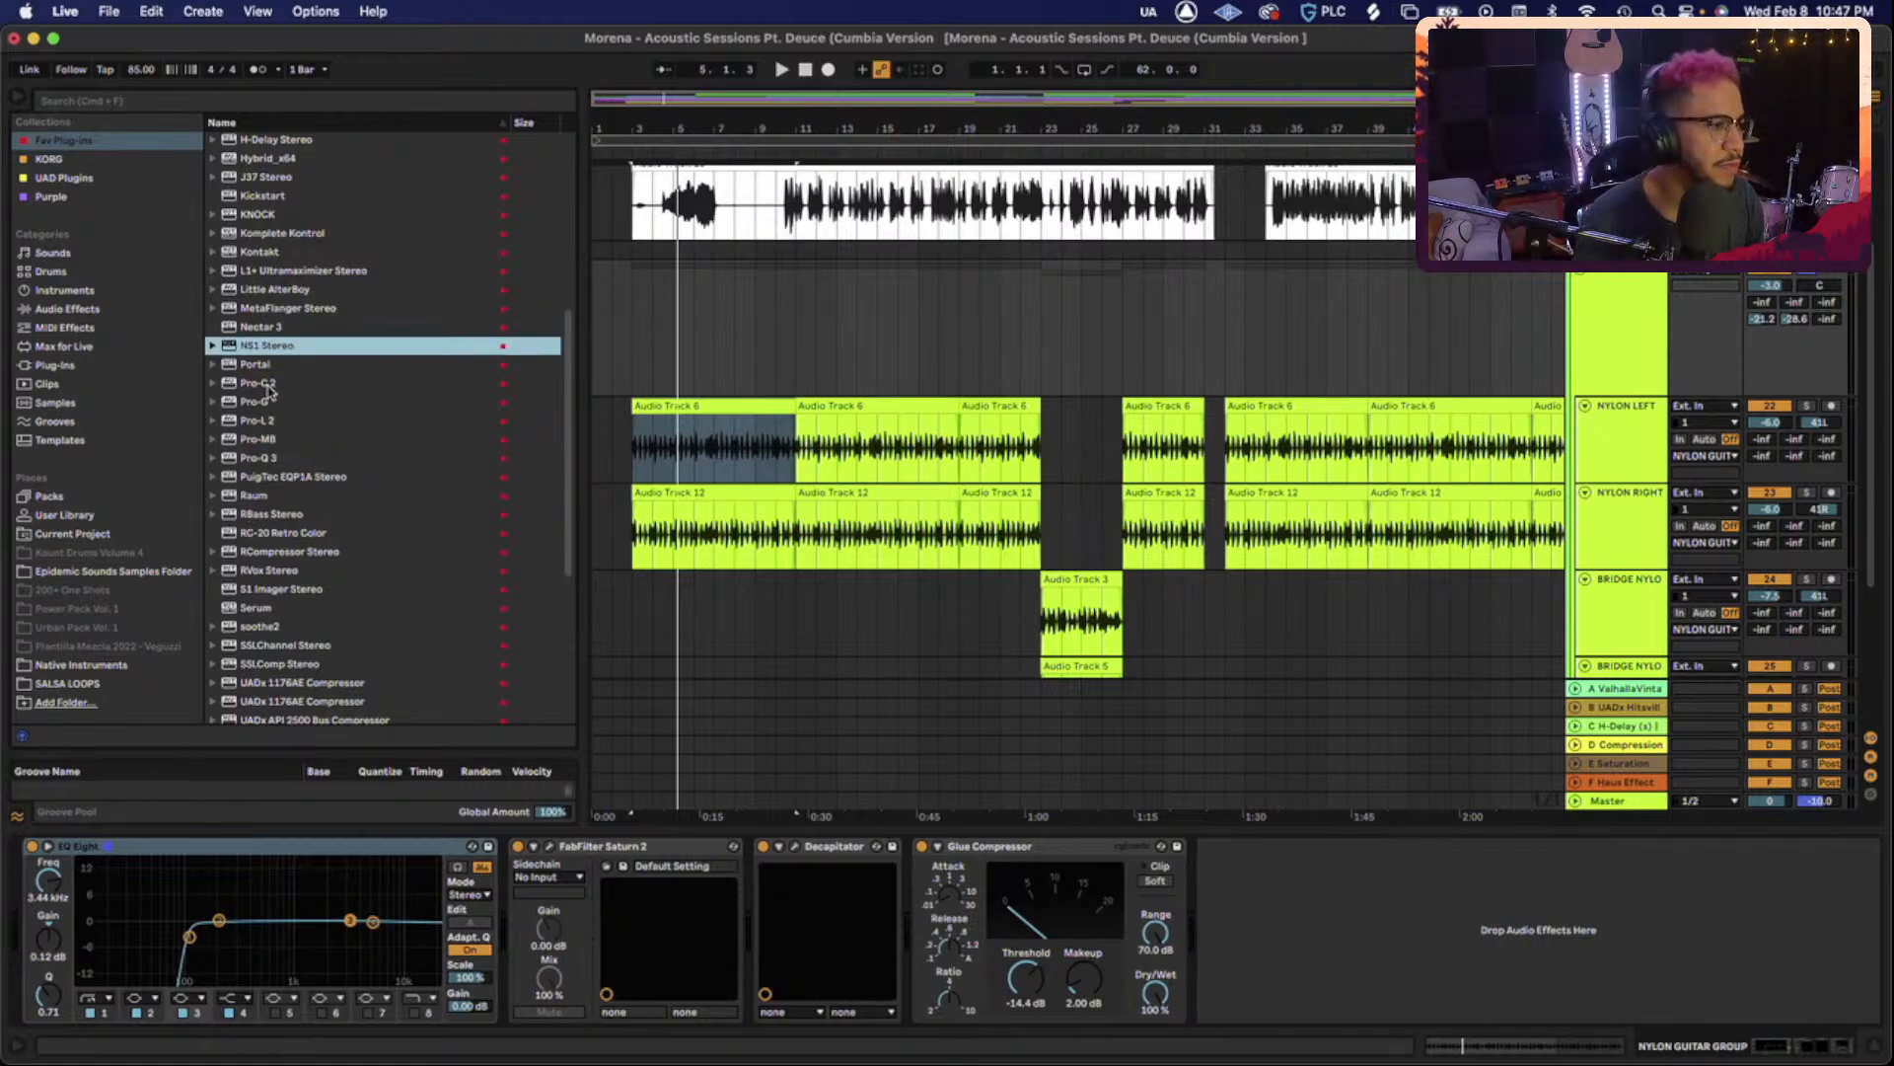
{"action": "left_click_drag", "start_coordinate": [94, 755], "coordinate": [46, 961]}
{"action": "left_click_drag", "start_coordinate": [560, 646], "coordinate": [560, 610]}
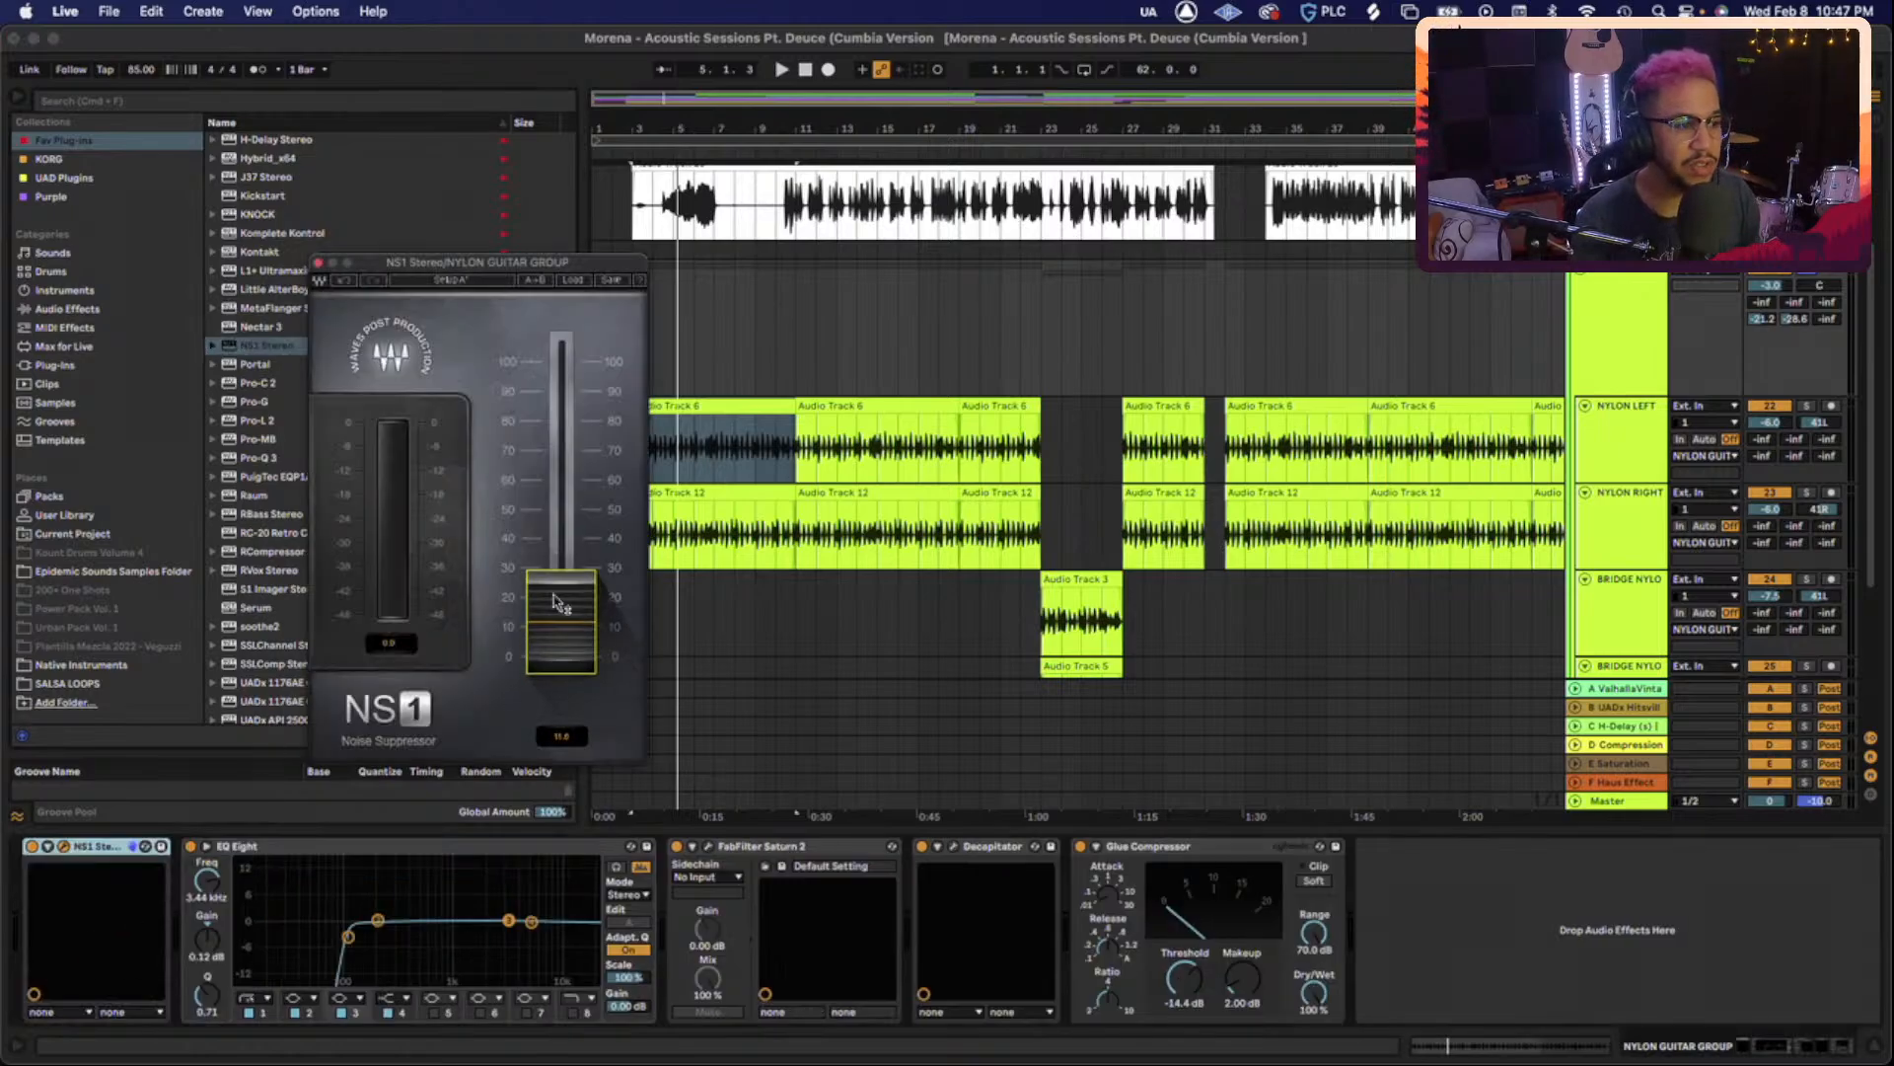
{"action": "left_click", "coordinate": [318, 262]}
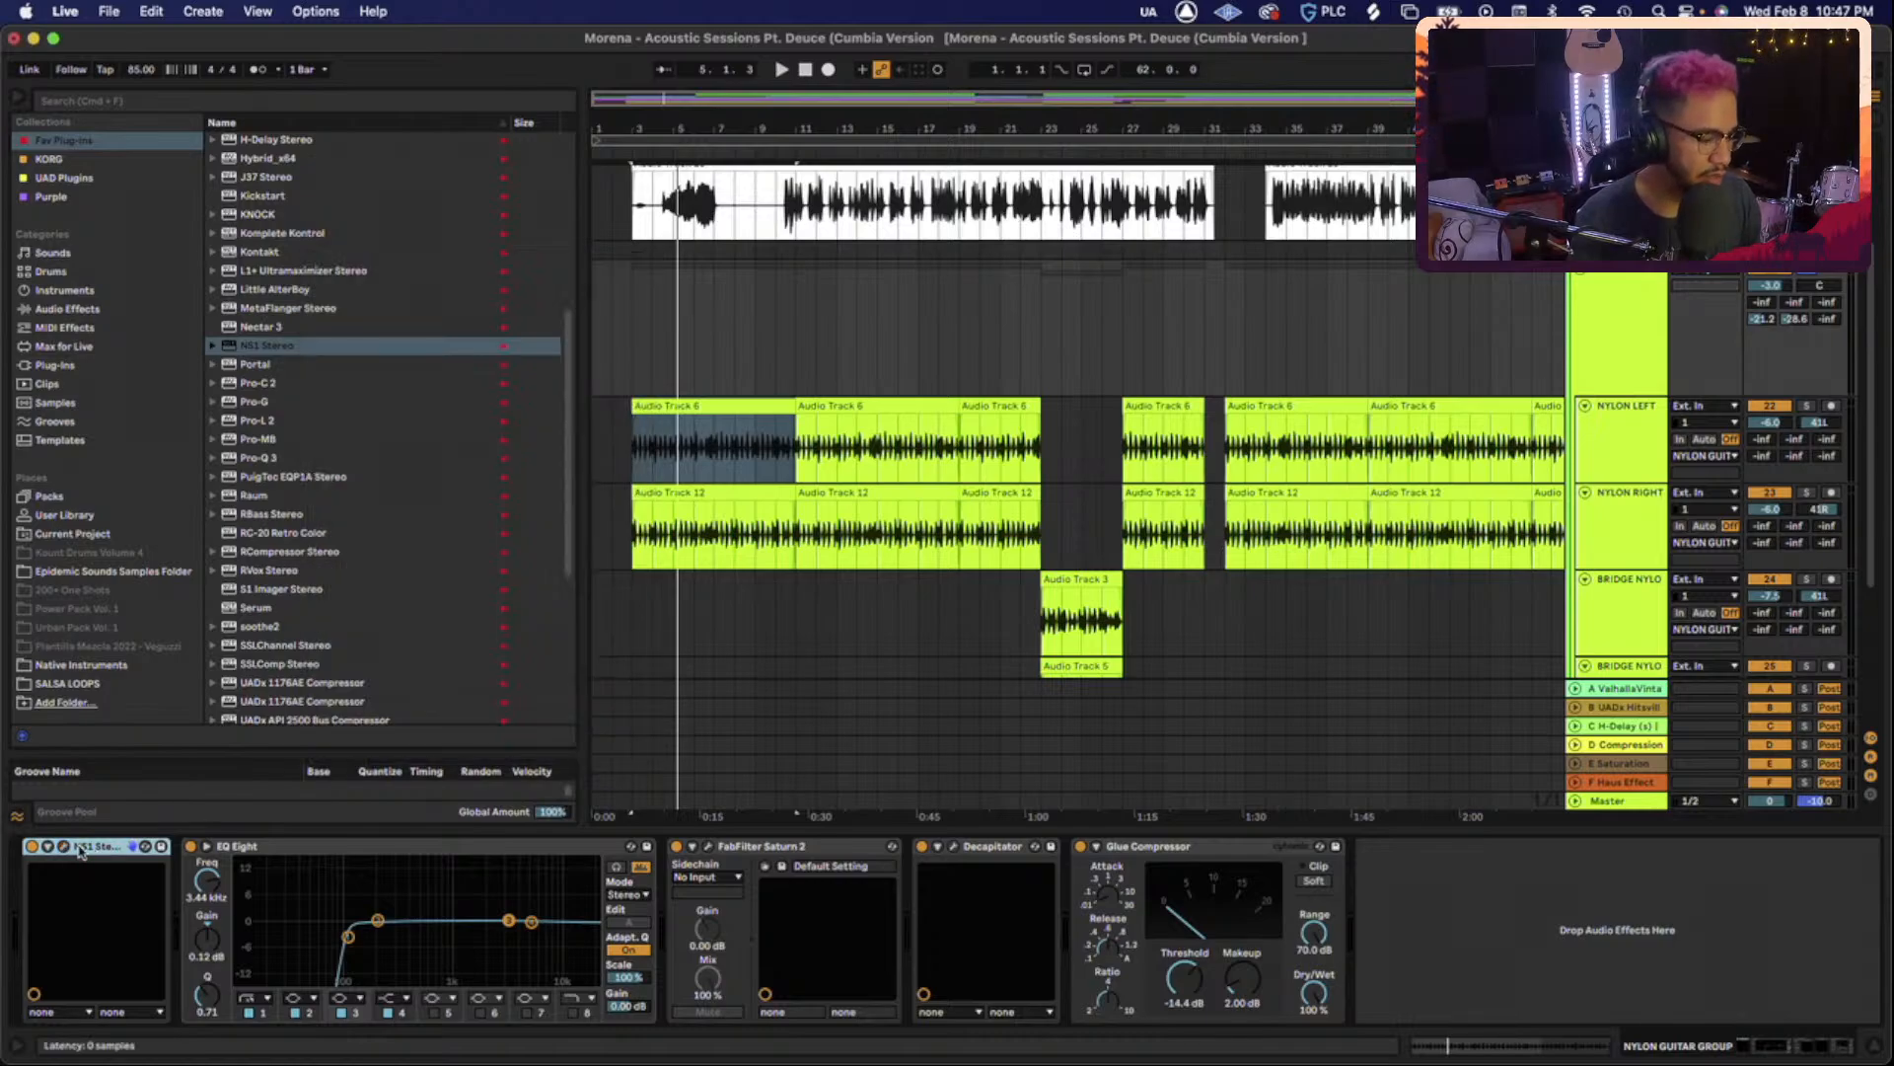
Copy the NS1 Stereo device to the start of the NYLON RIGHT device chain, before EQ Eight.
{"action": "left_click", "coordinate": [1612, 526]}
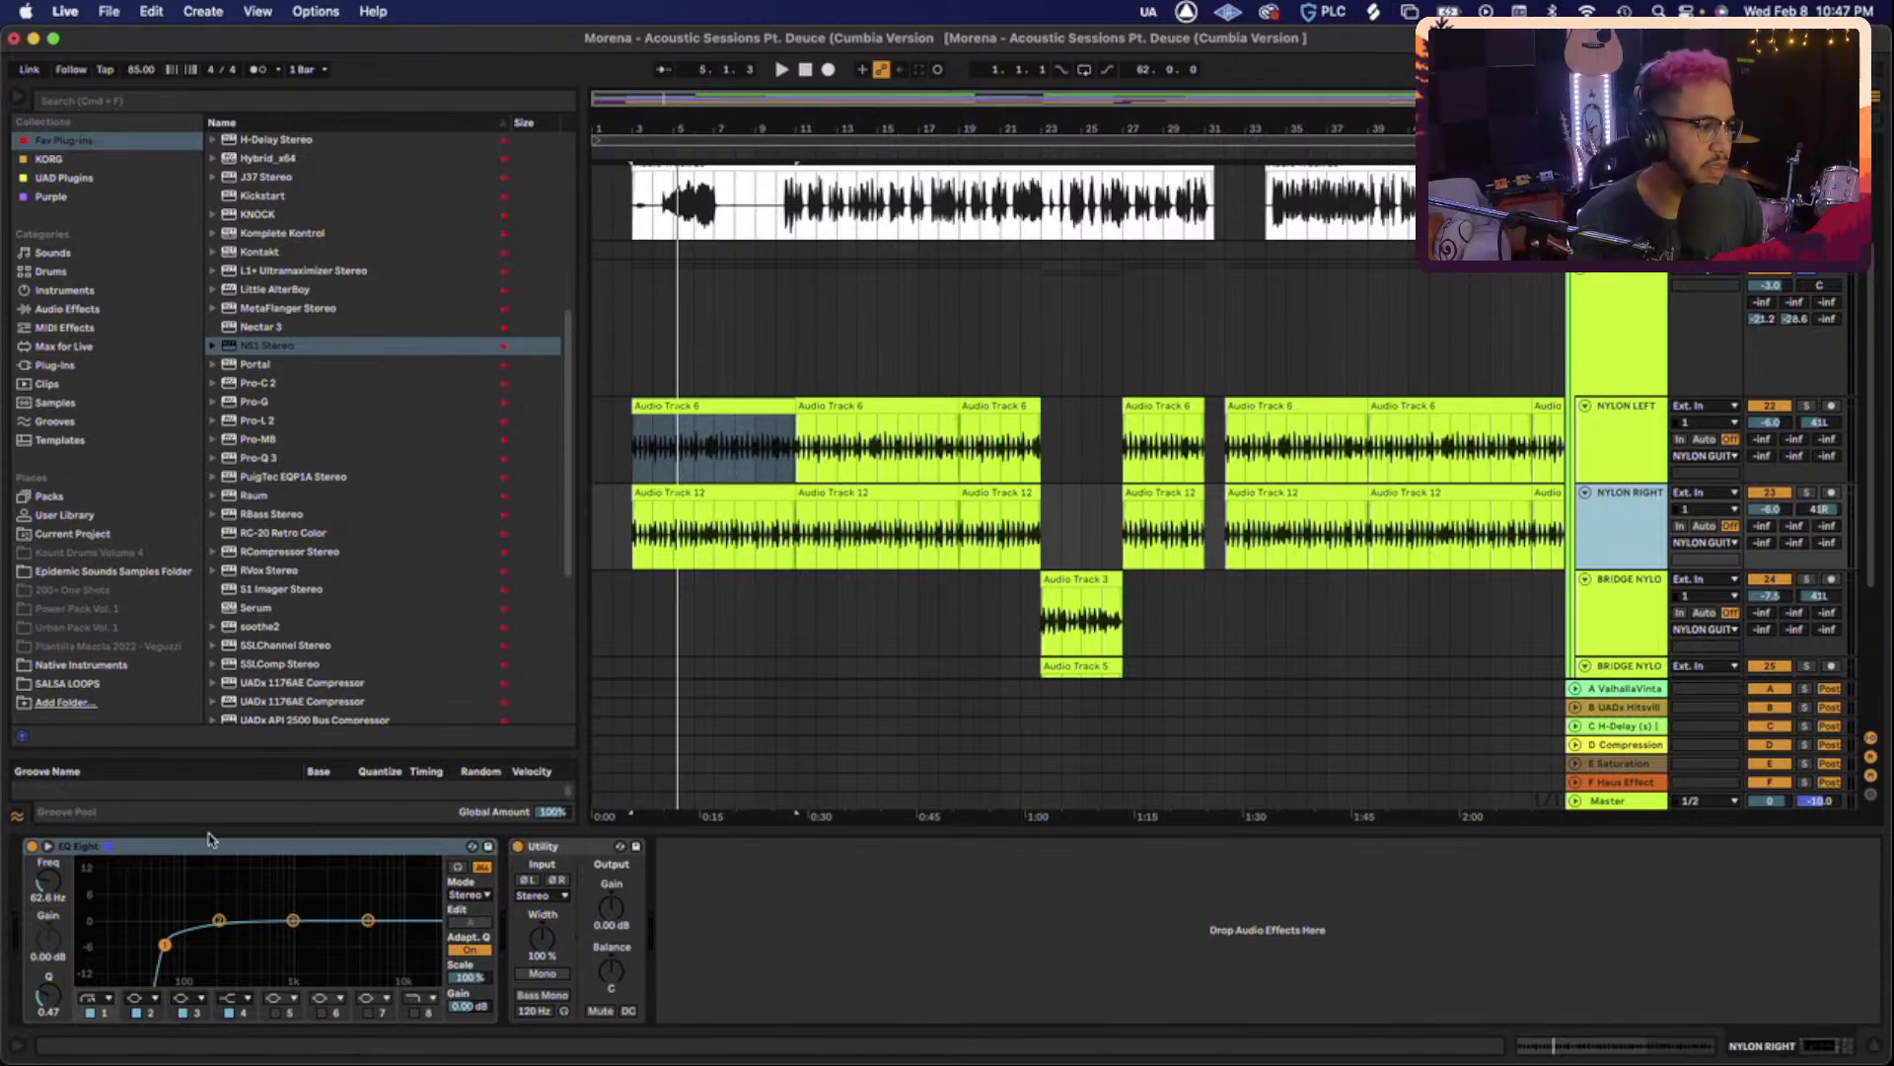
{"action": "left_click", "coordinate": [168, 847]}
{"action": "key", "text": "super+c"}
{"action": "key", "text": "super+v"}
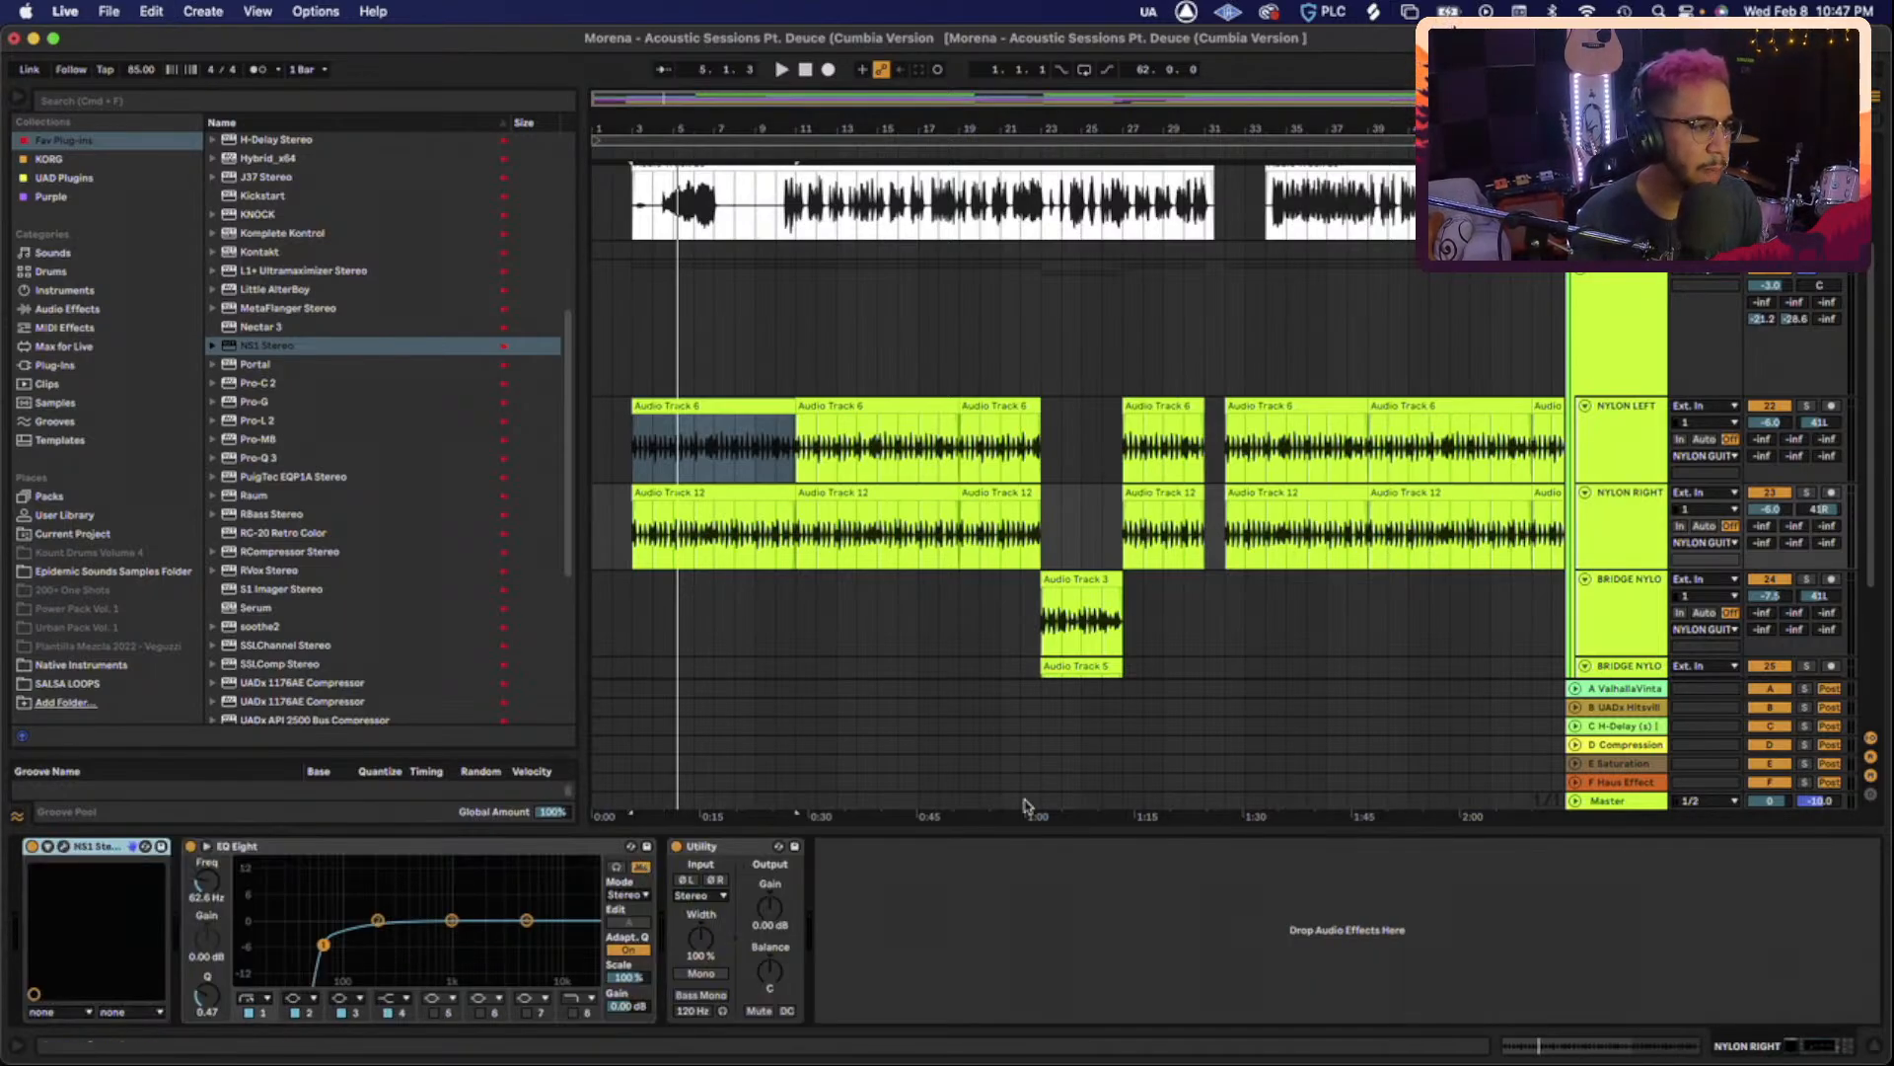
Solo NYLON LEFT and play from bar 3 while toggling the NS1 Stereo on NYLON RIGHT to compare the sound.
{"action": "key", "text": "space"}
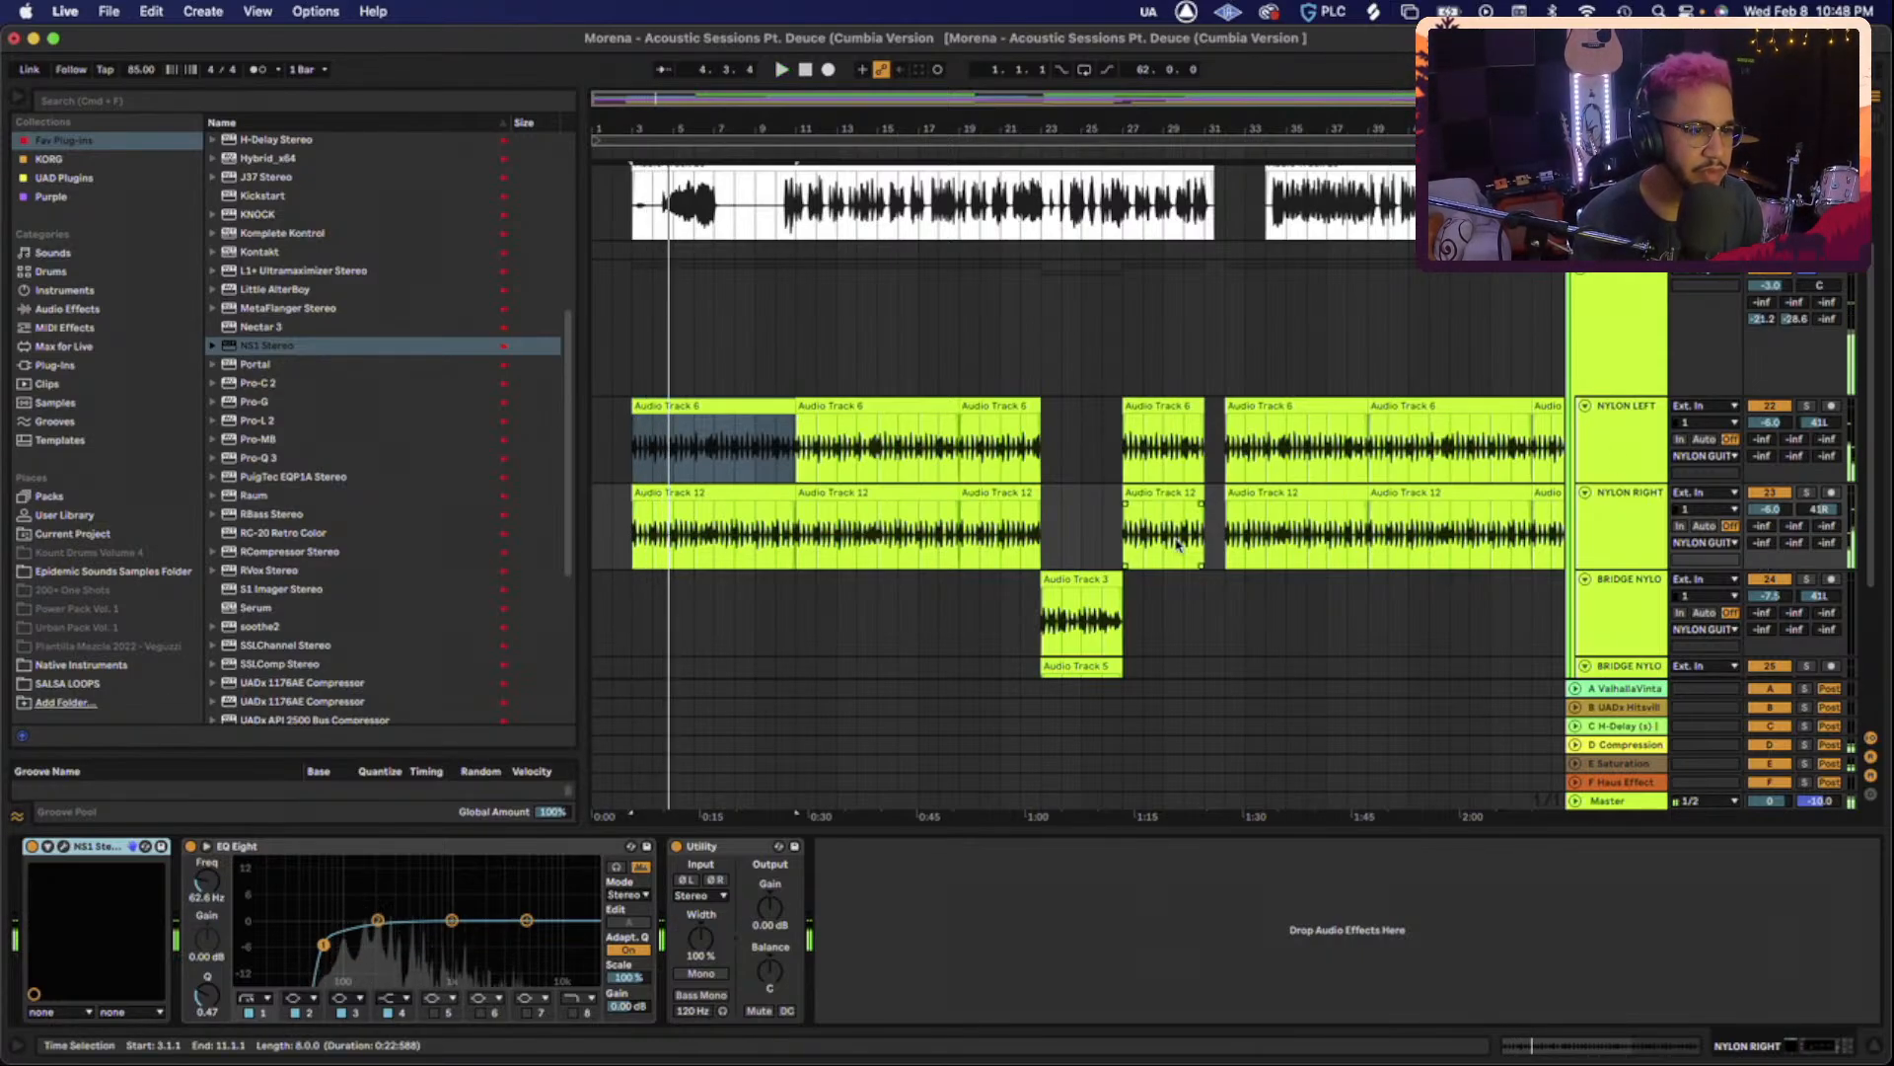
{"action": "left_click", "coordinate": [1806, 406]}
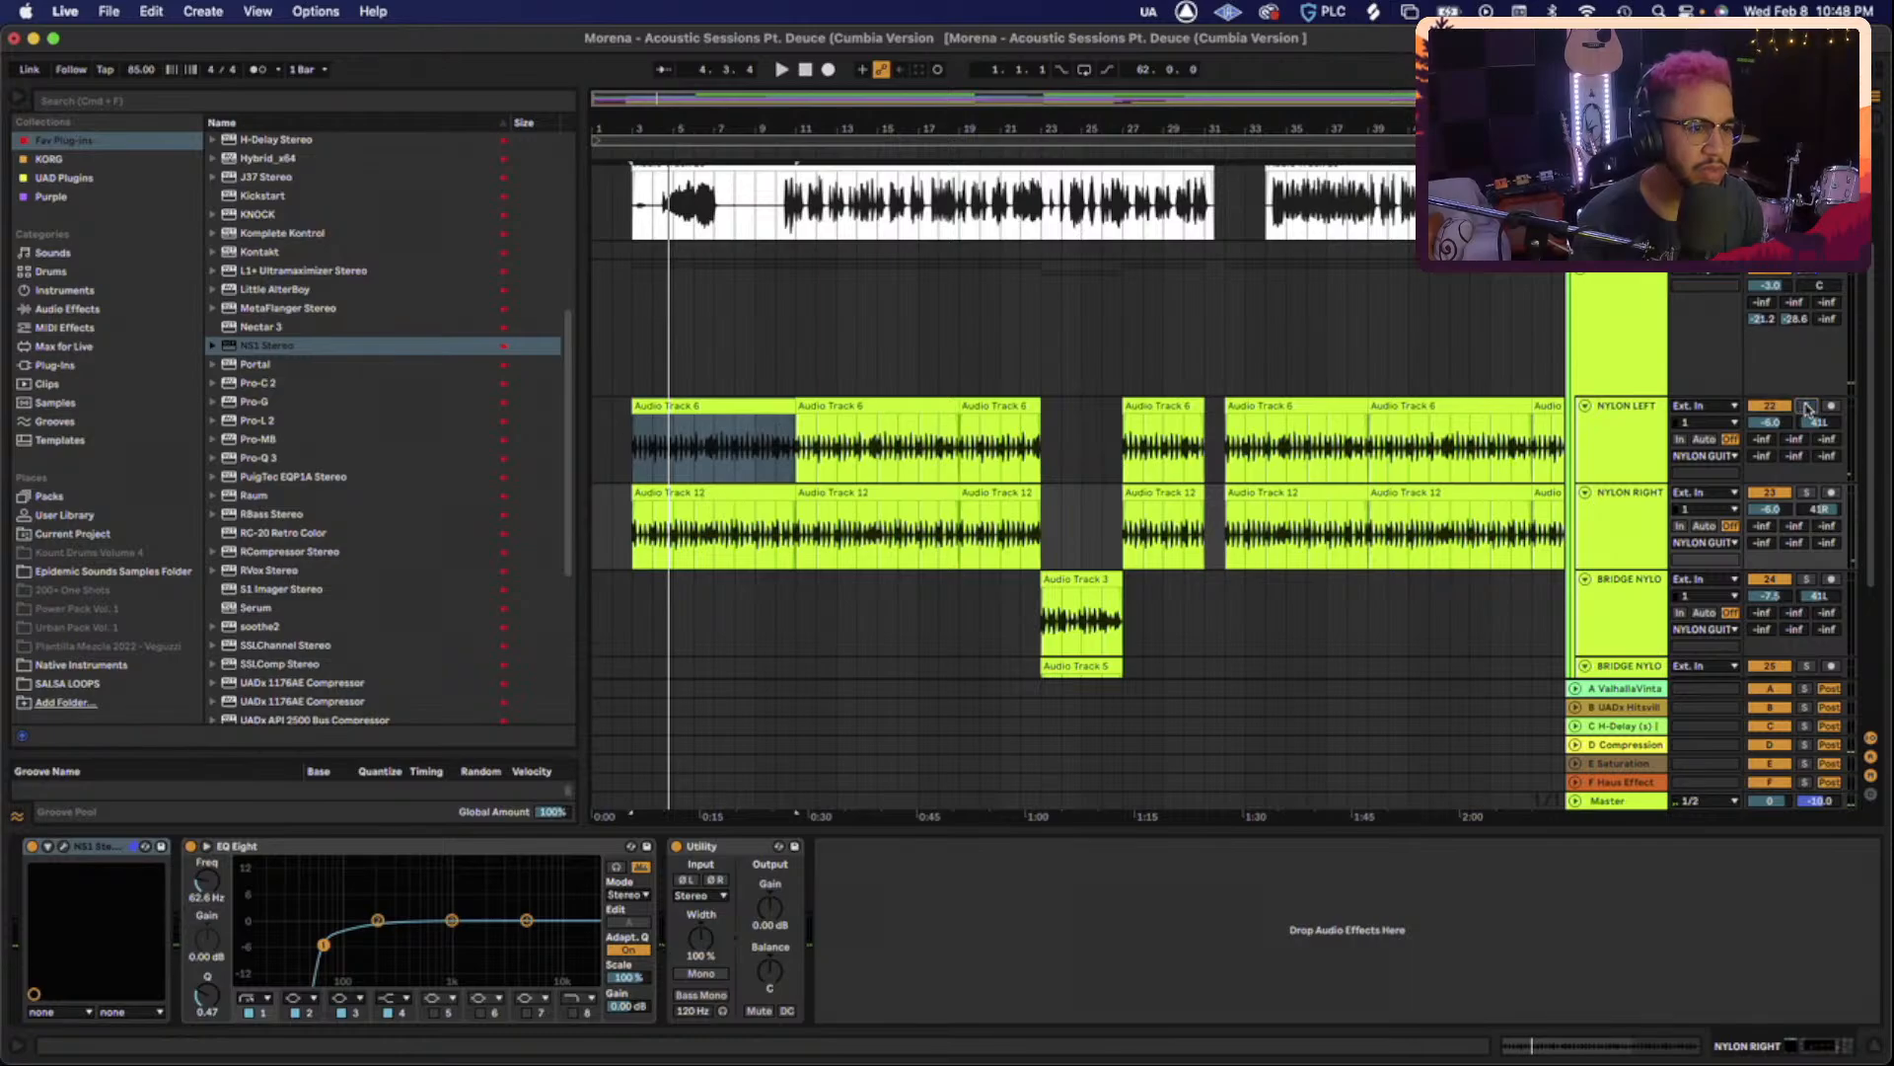
{"action": "key", "text": "space"}
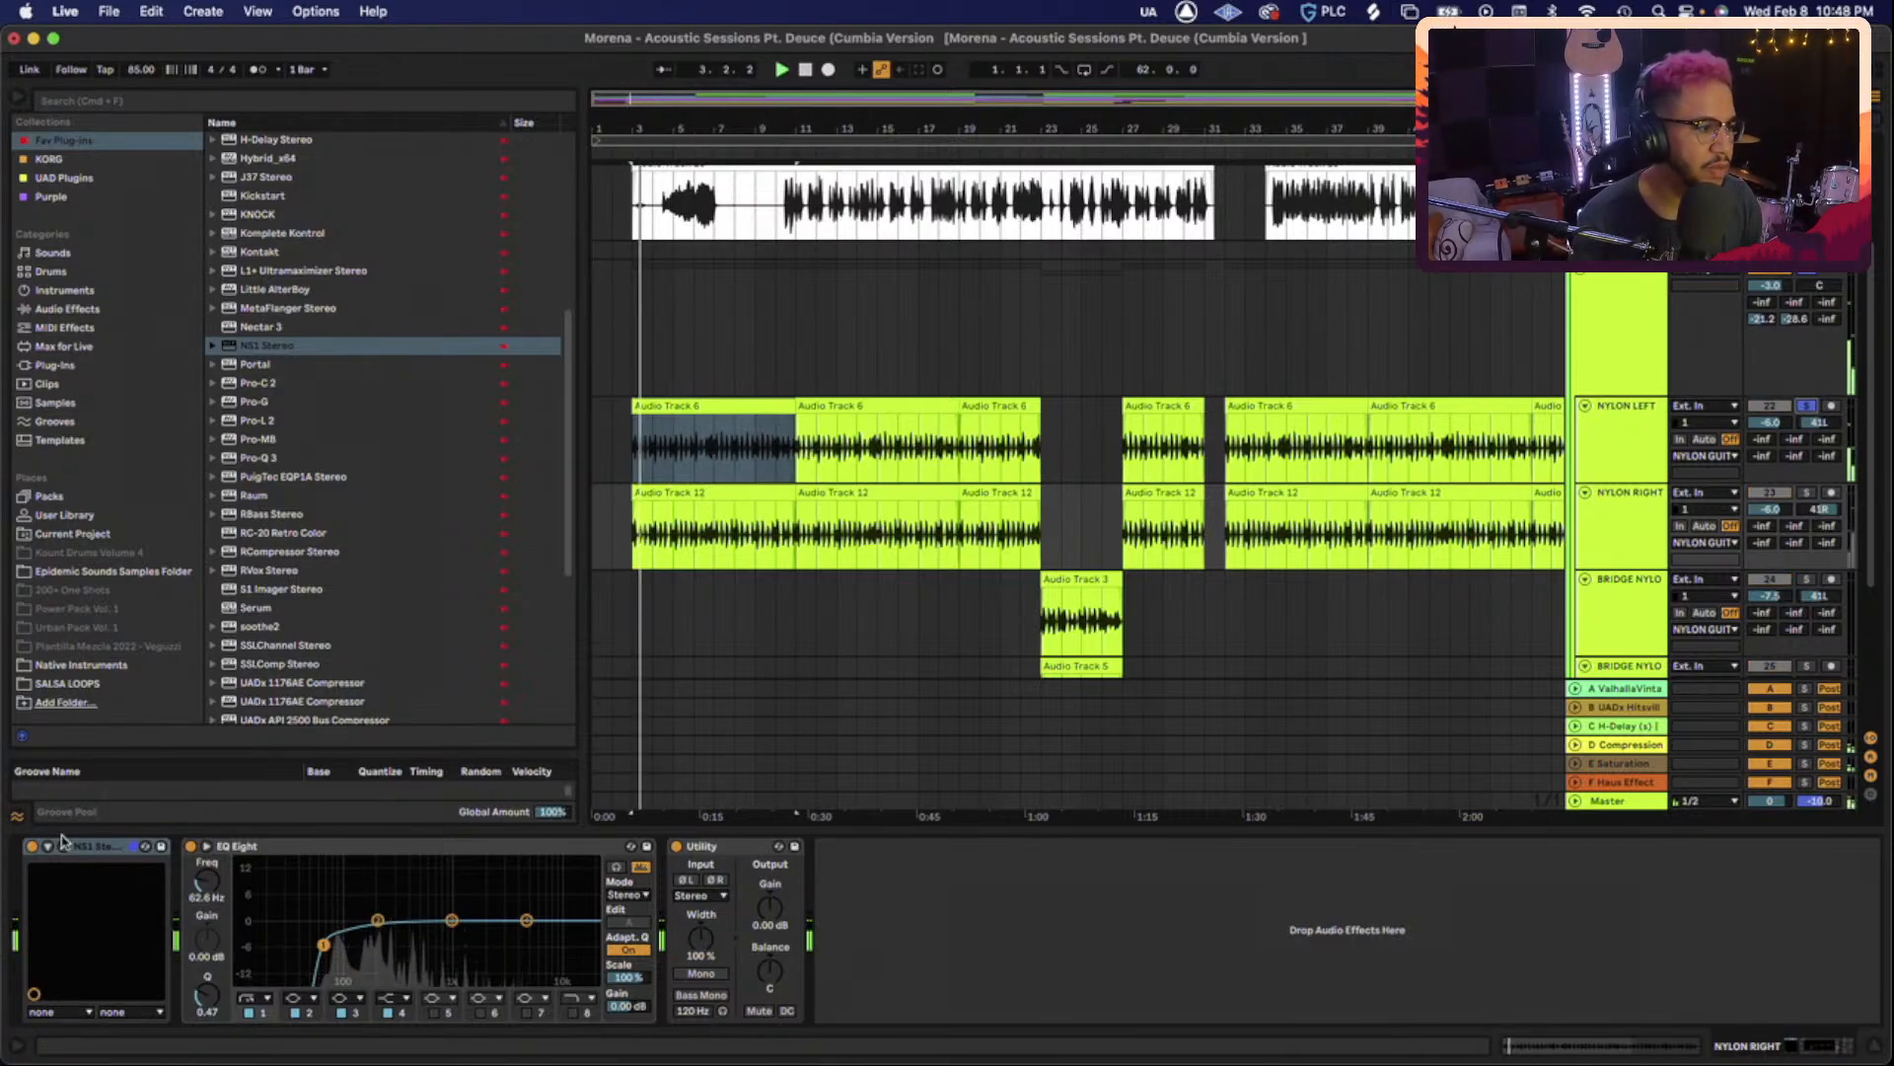
{"action": "left_click", "coordinate": [33, 849]}
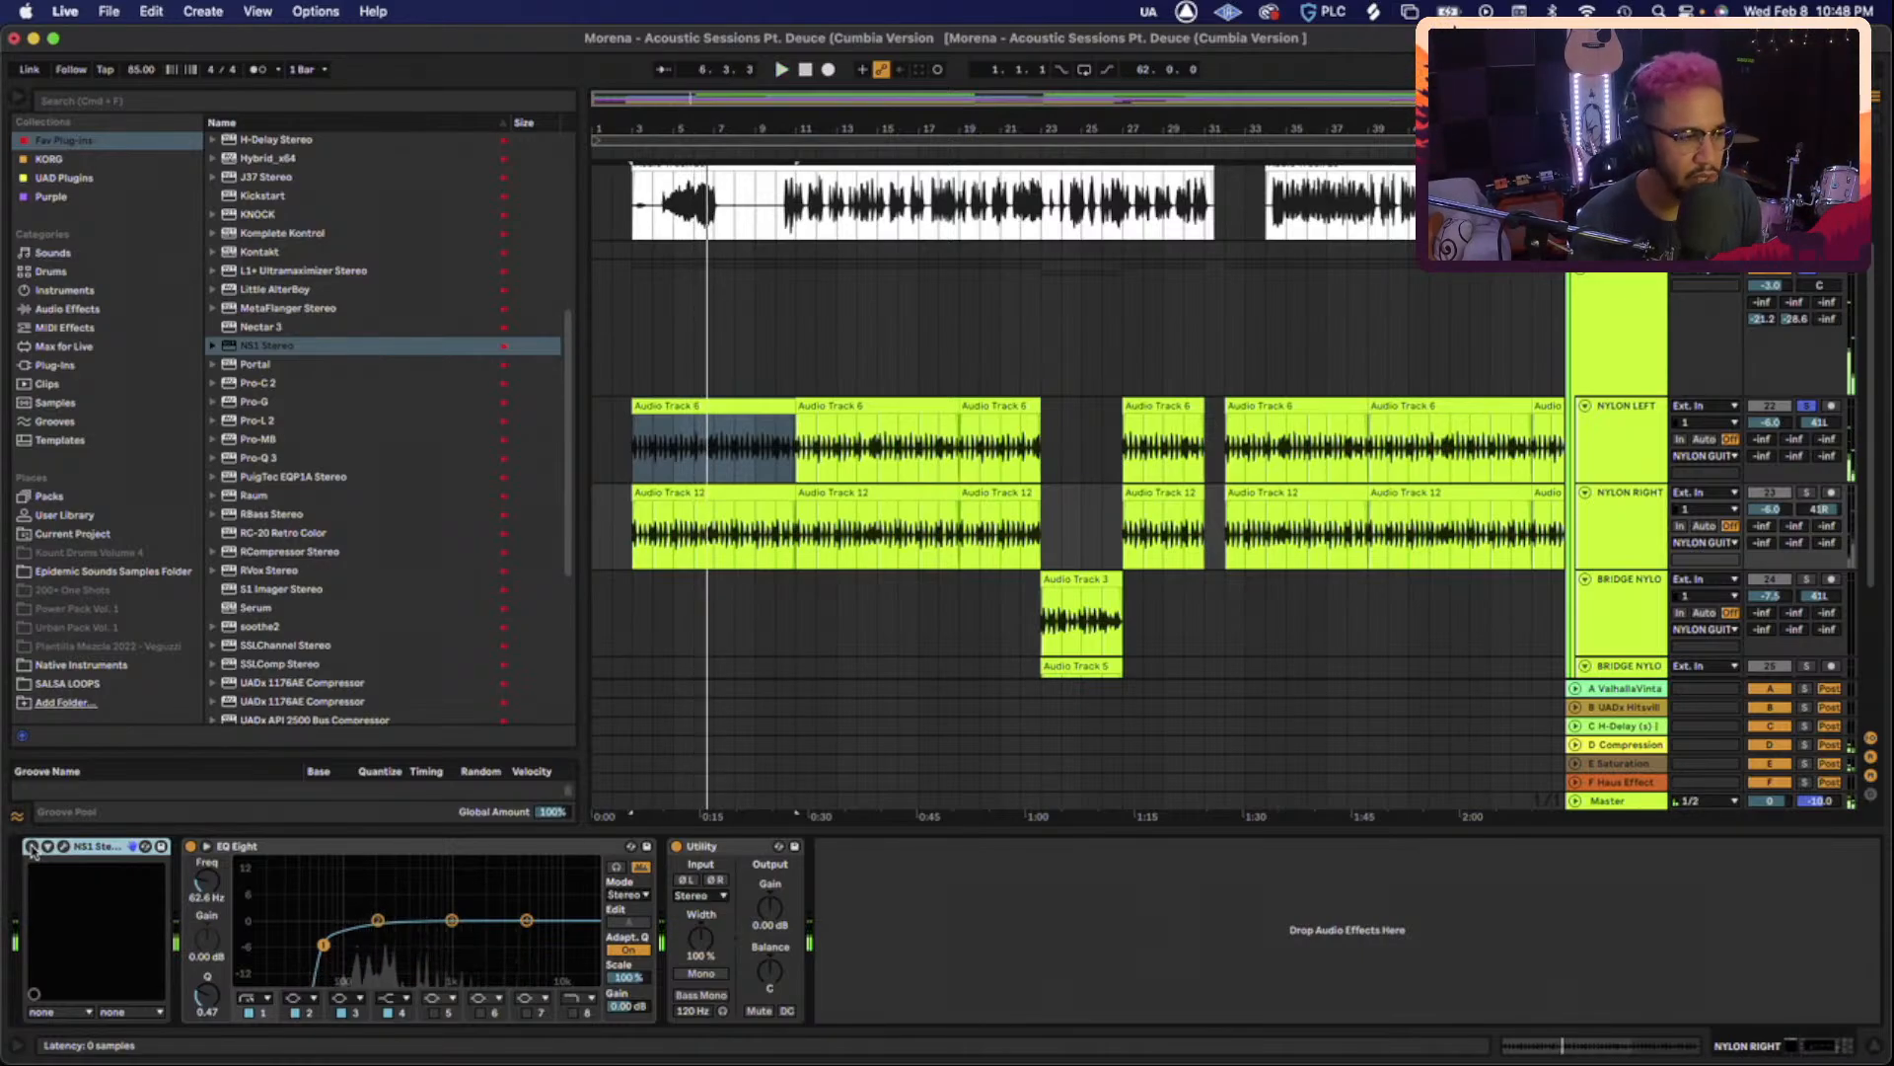
{"action": "left_click", "coordinate": [31, 847]}
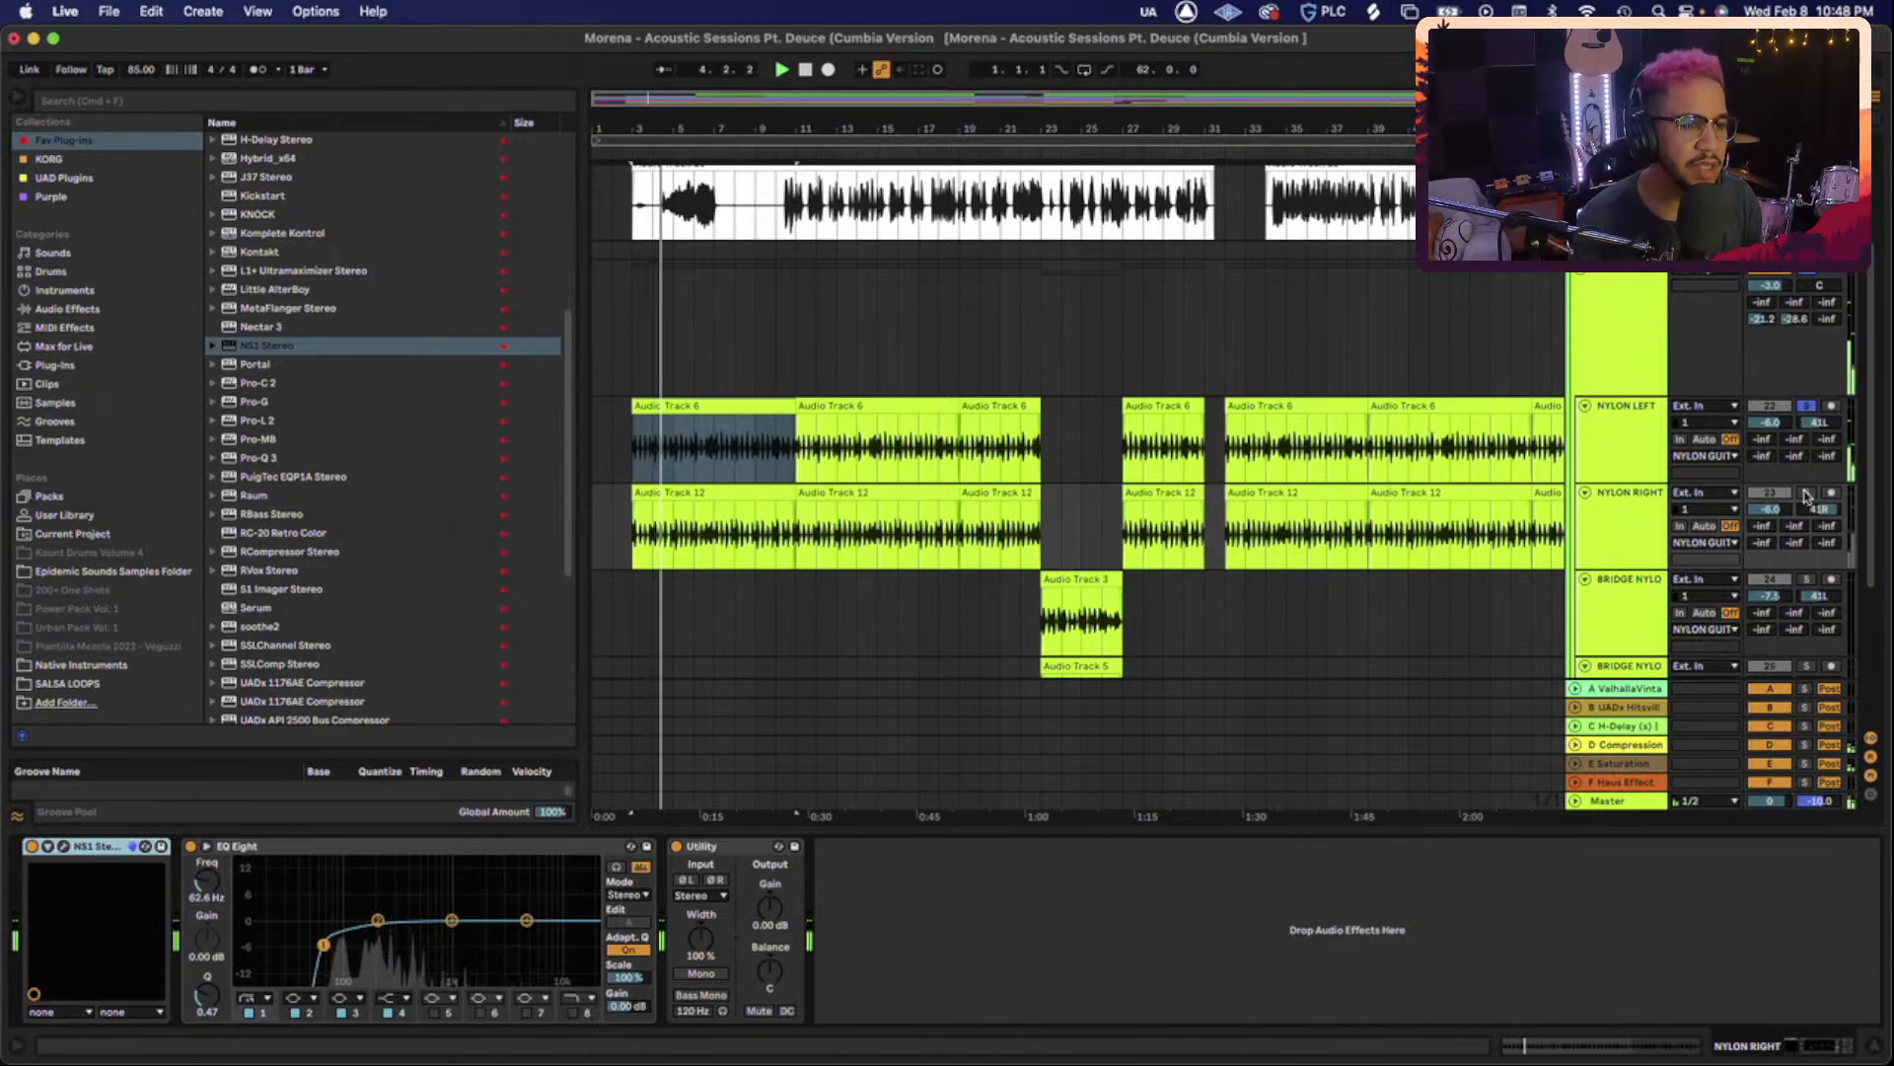
Solo NYLON RIGHT plus the RHYTHM GROUP, PERCUSSION and CLAPS groups during playback, and show the CLAPS device chain.
{"action": "left_click", "coordinate": [1806, 493]}
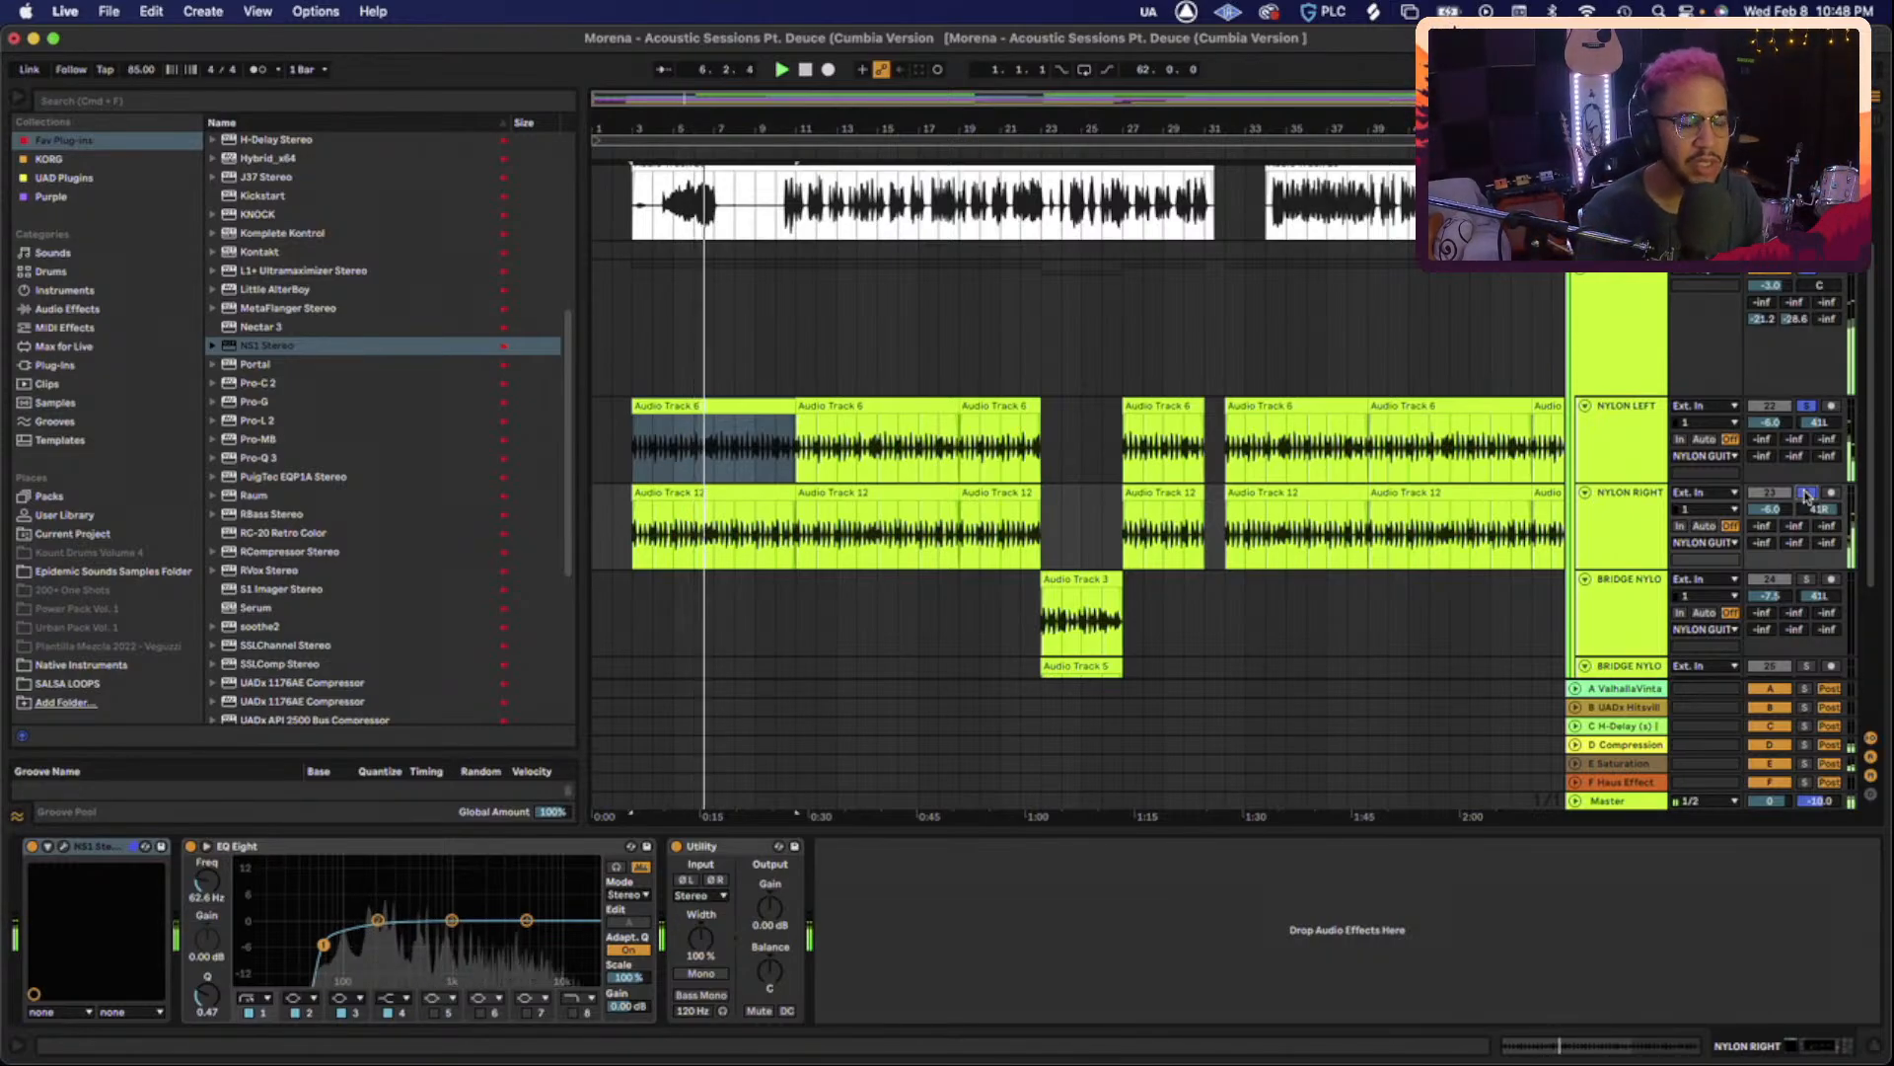
{"action": "scroll", "coordinate": [1133, 584], "scroll_direction": "down", "scroll_amount": 2}
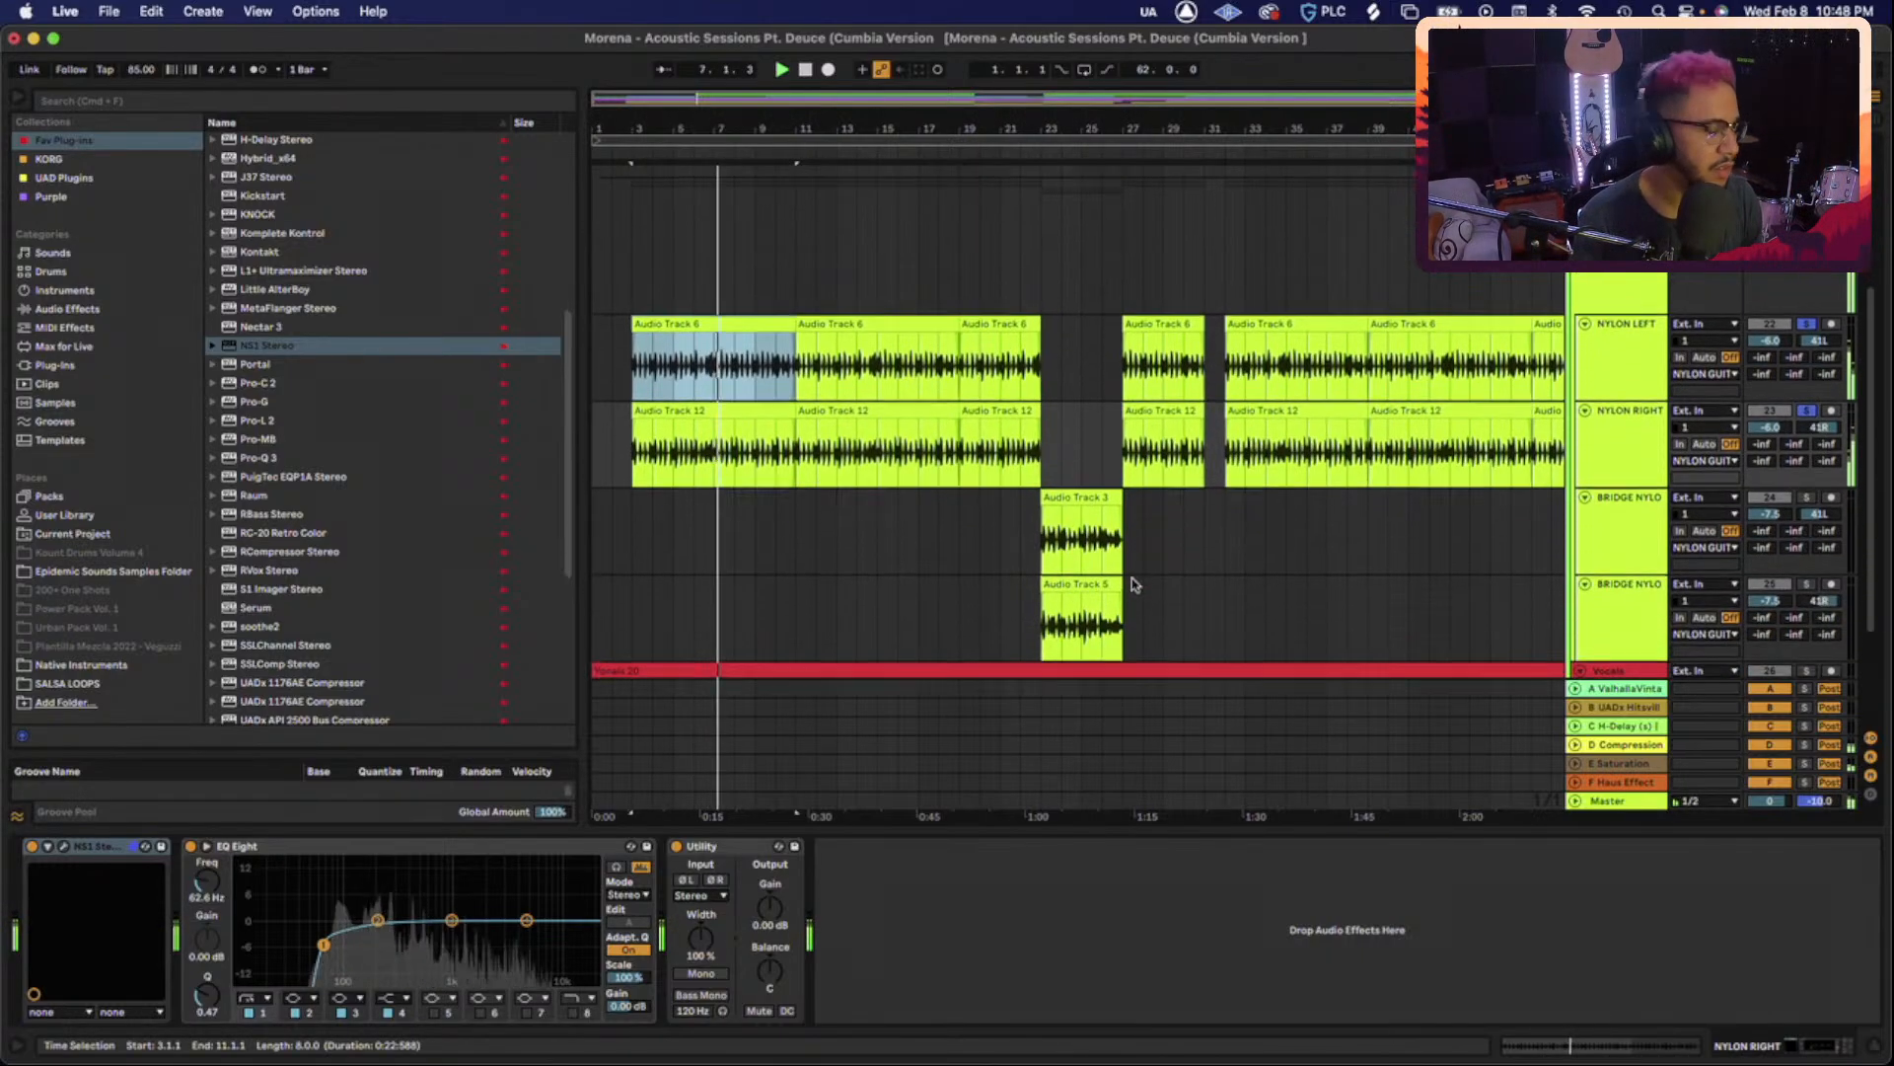
{"action": "scroll", "coordinate": [1132, 584], "scroll_direction": "up", "scroll_amount": 4}
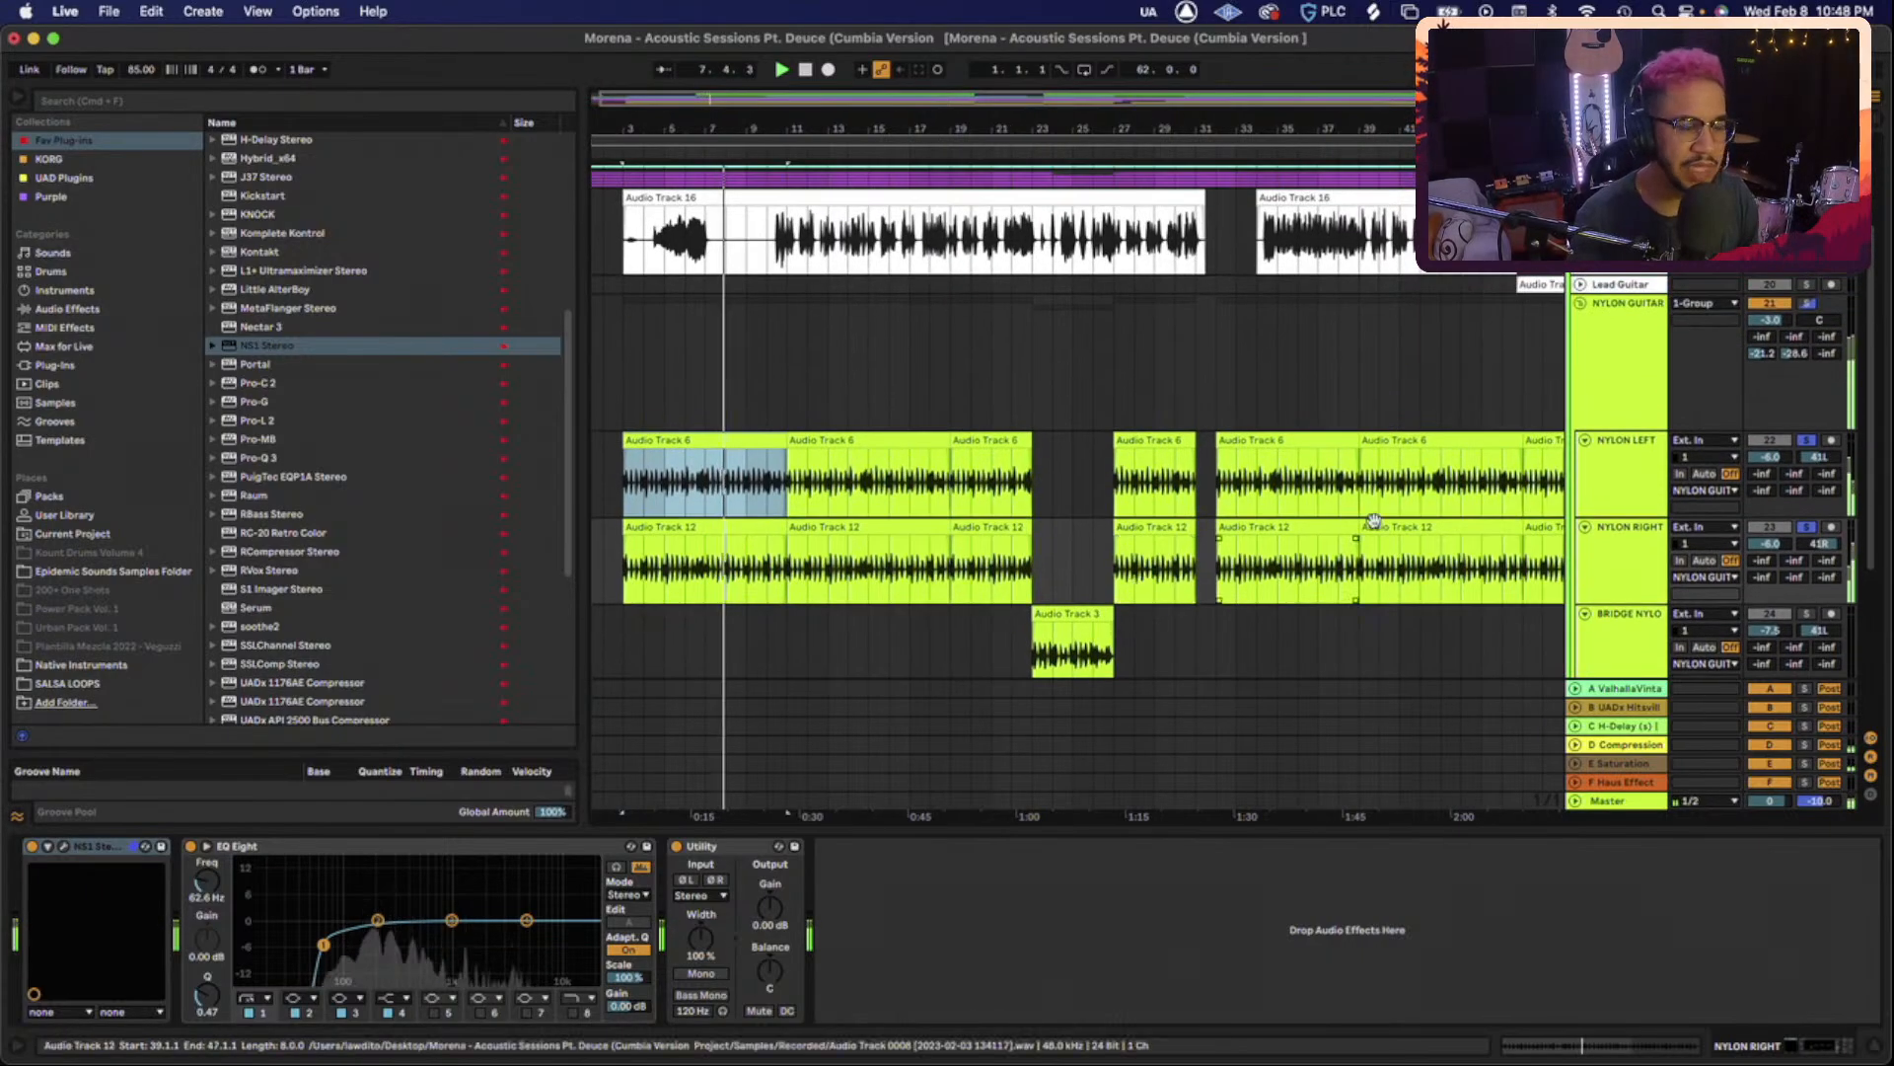
{"action": "scroll", "coordinate": [1378, 526], "scroll_direction": "up", "scroll_amount": 4}
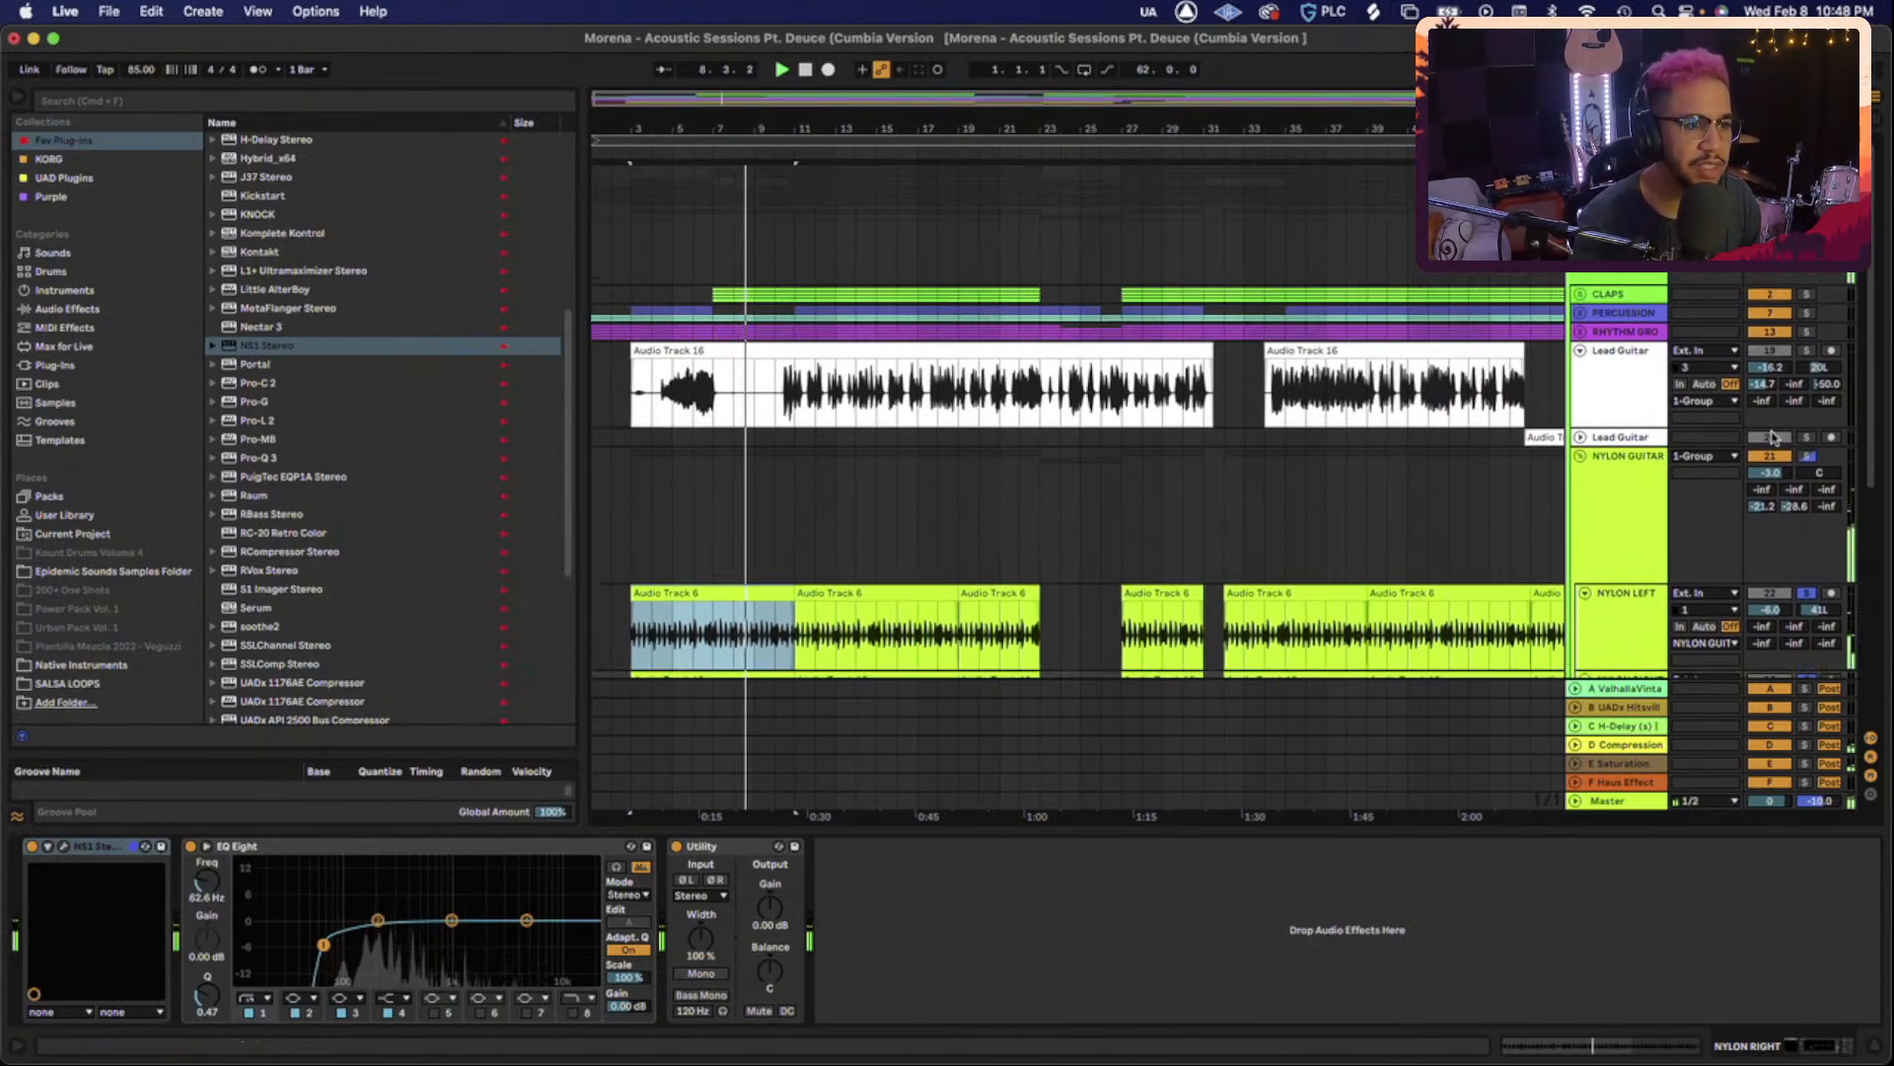
{"action": "left_click", "coordinate": [1809, 332]}
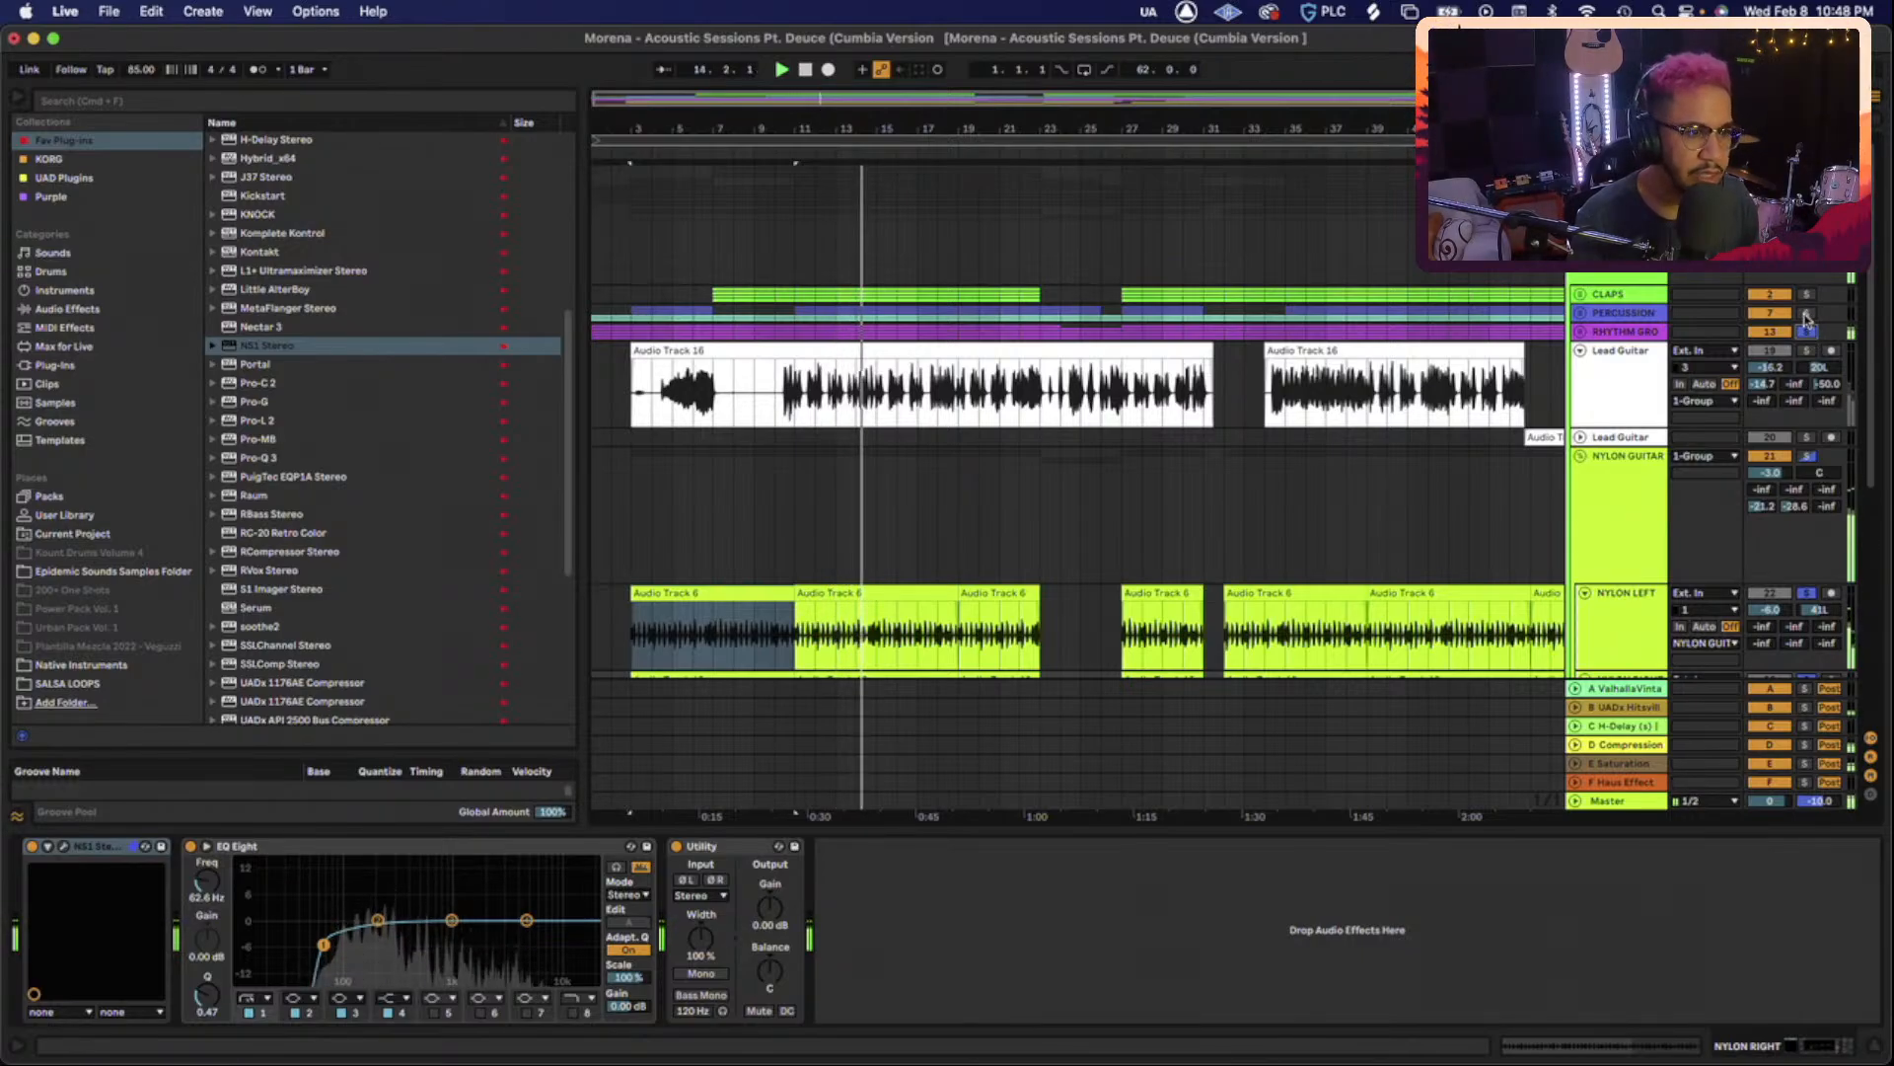
{"action": "left_click", "coordinate": [1807, 314]}
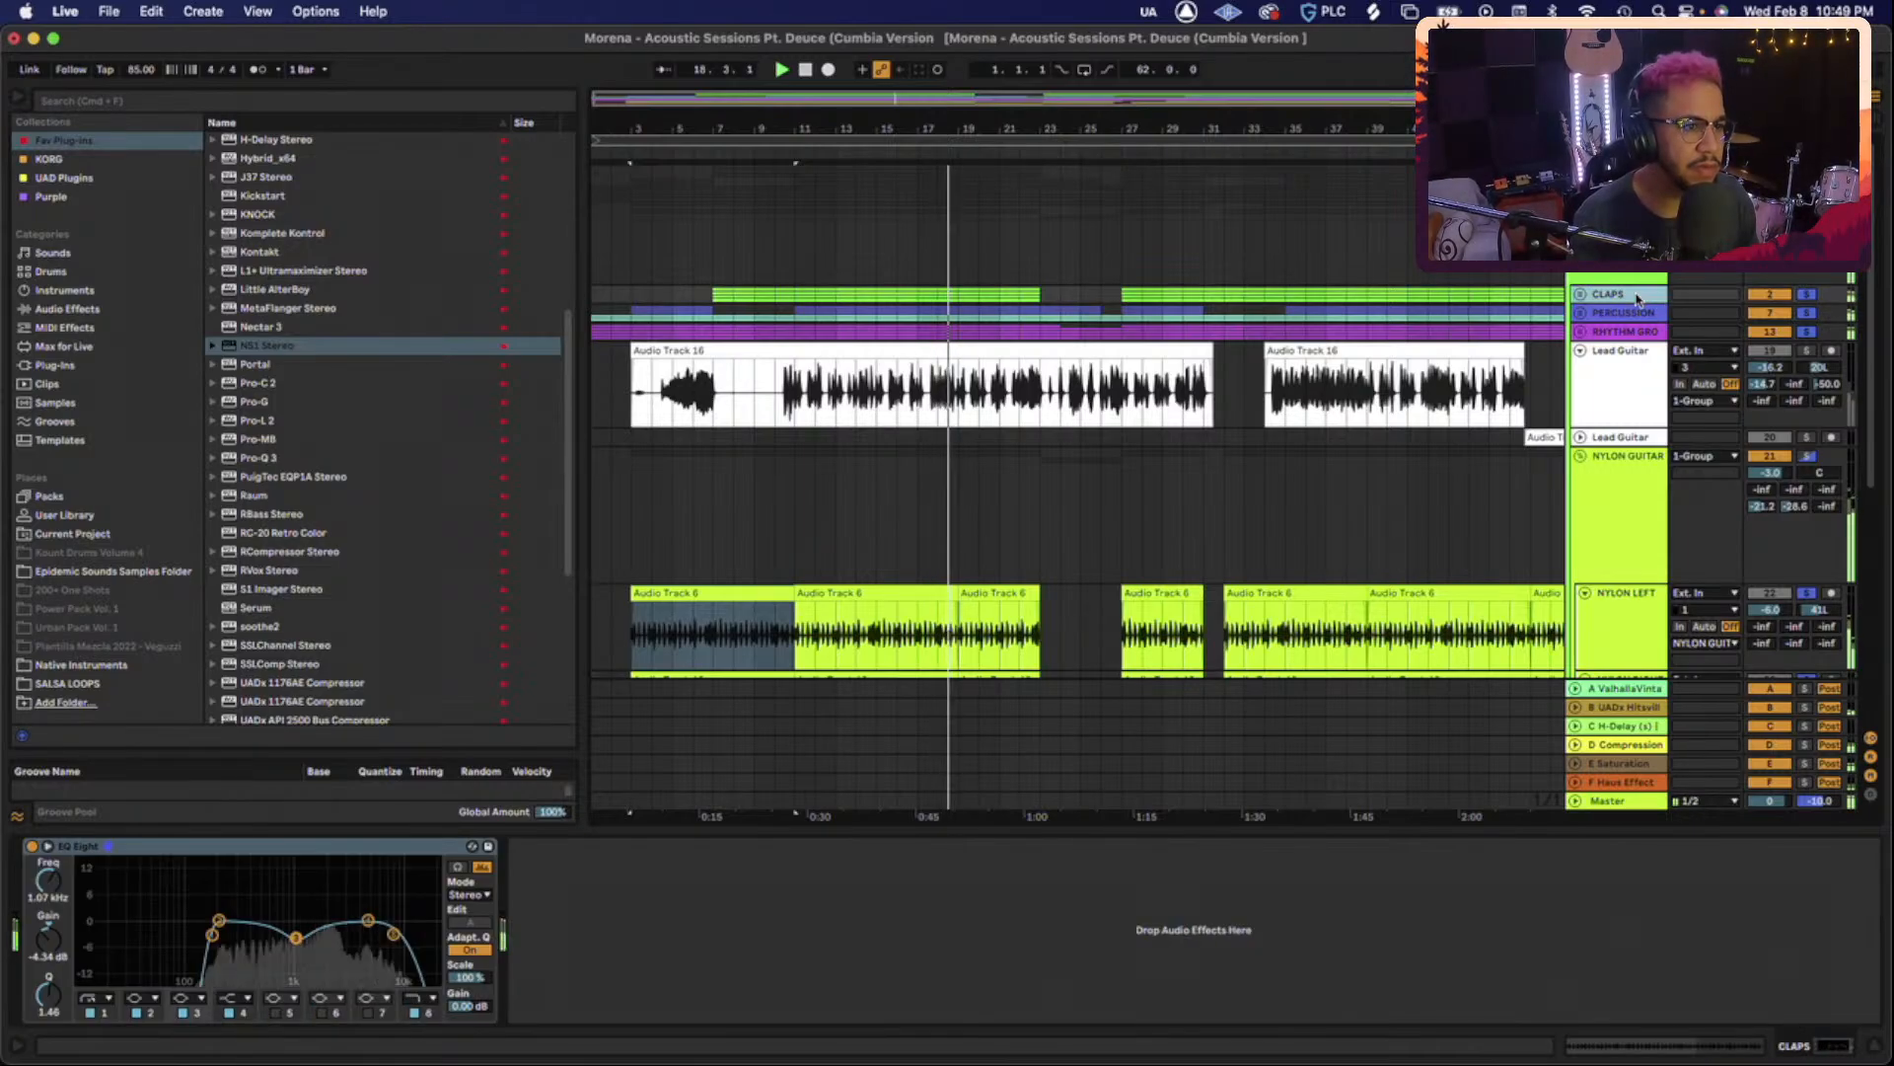
{"action": "left_click", "coordinate": [1806, 296]}
{"action": "left_click", "coordinate": [1618, 294]}
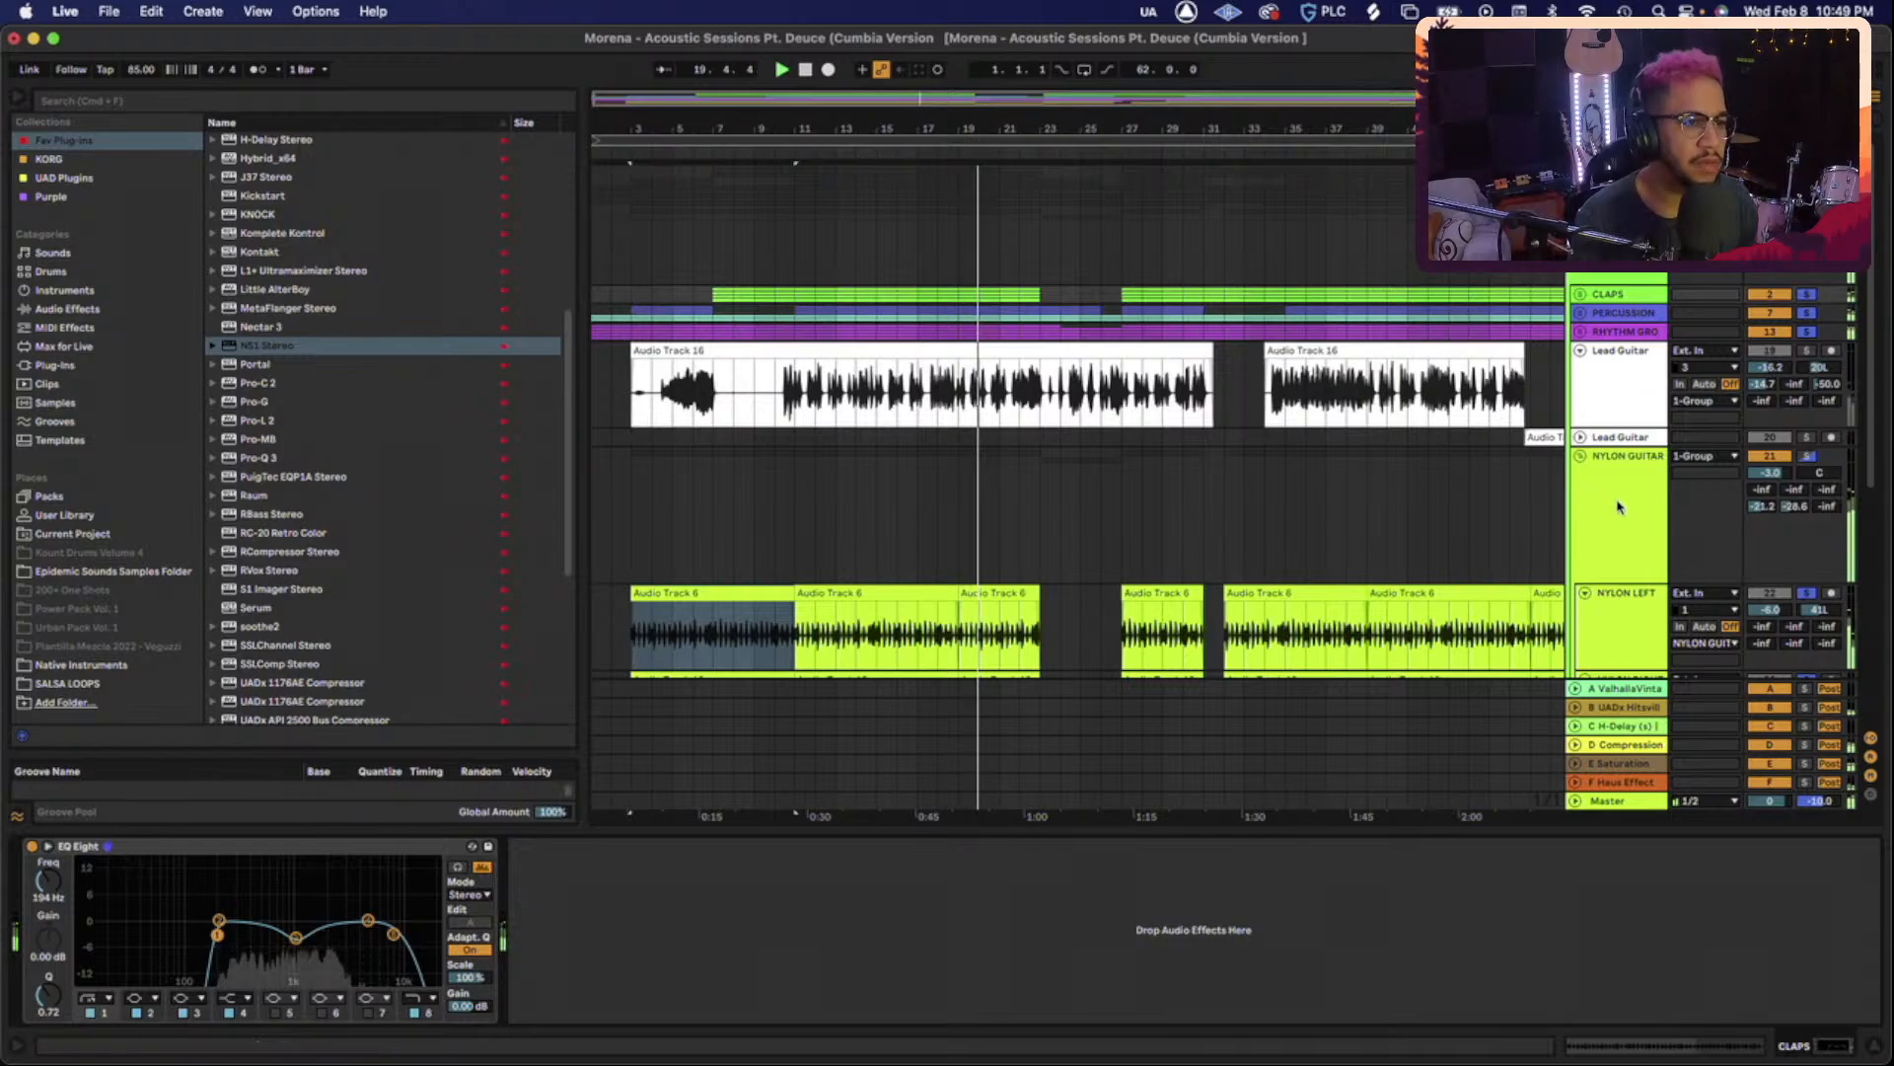
Solo both BRIDGE NYLON tracks so they play along from bar 23.
{"action": "scroll", "coordinate": [1618, 506], "scroll_direction": "down", "scroll_amount": 3}
{"action": "scroll", "coordinate": [1618, 506], "scroll_direction": "down", "scroll_amount": 6}
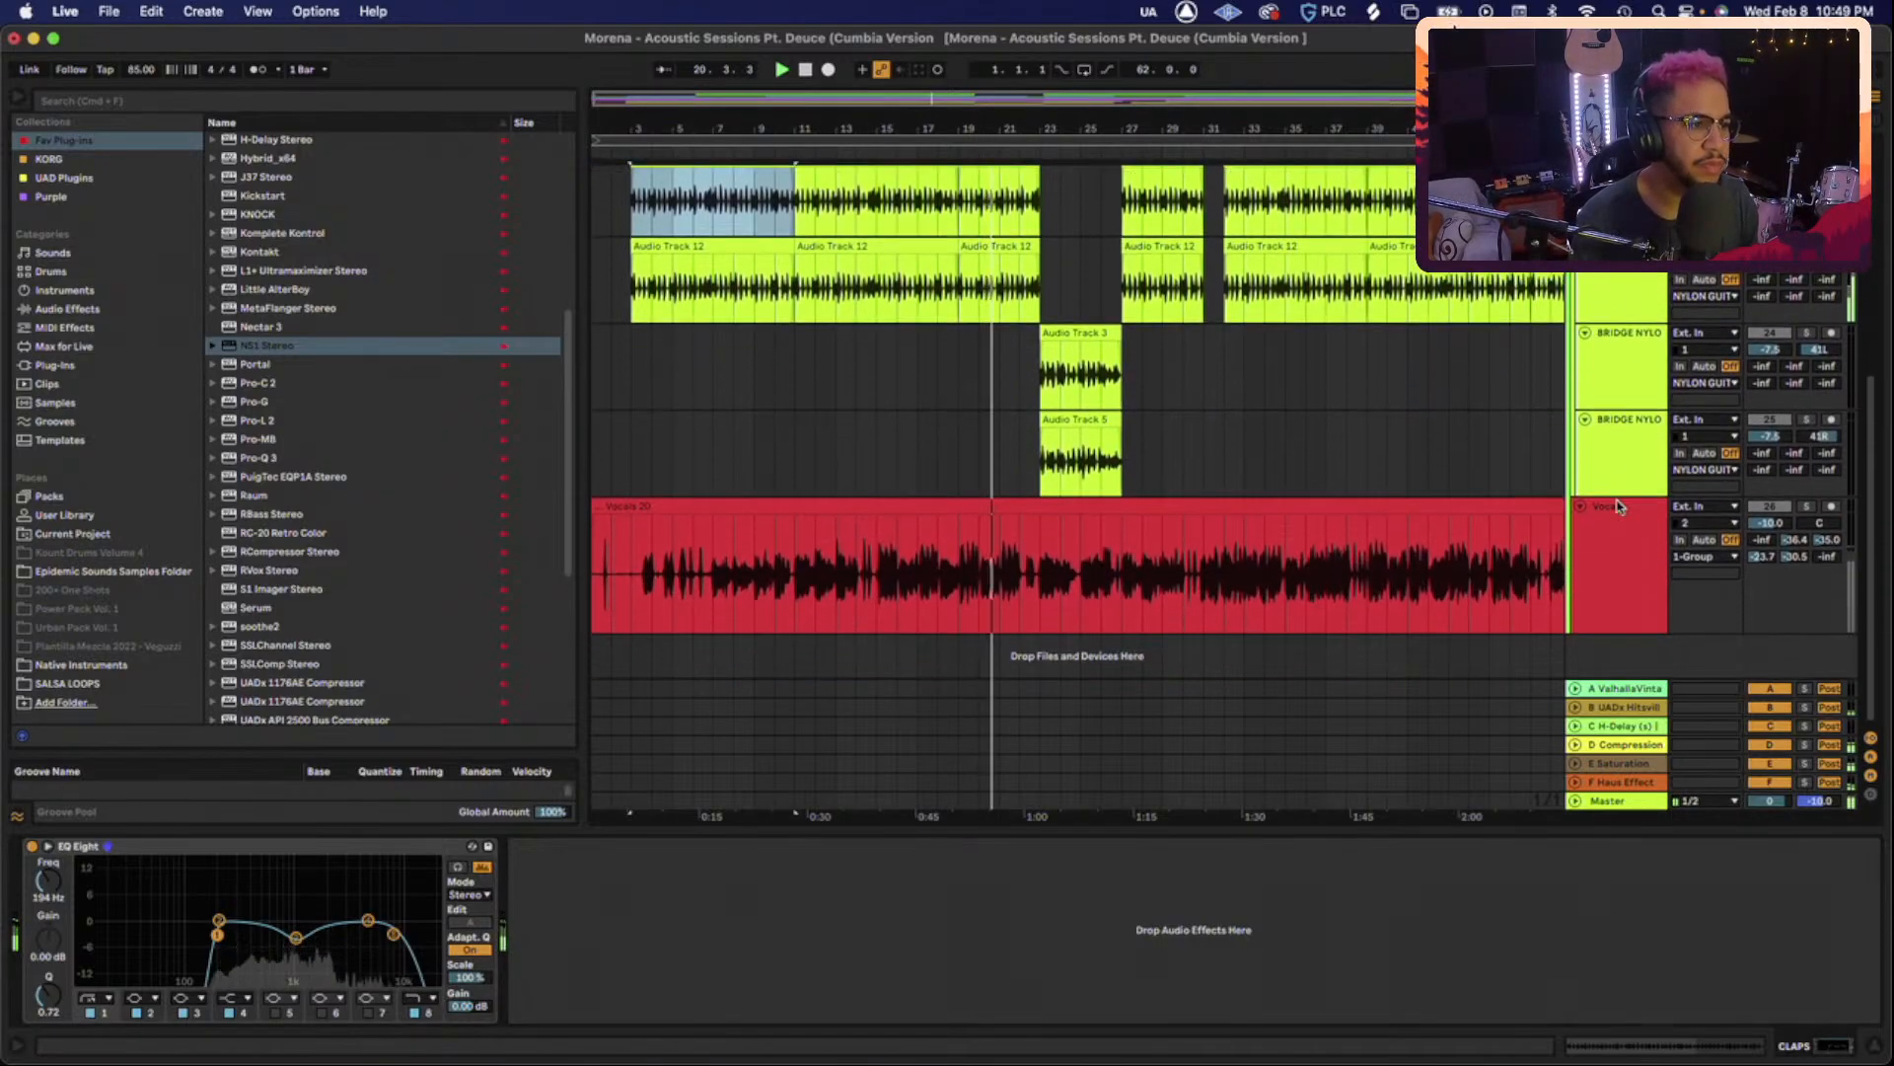
{"action": "scroll", "coordinate": [1614, 501], "scroll_direction": "up", "scroll_amount": 7}
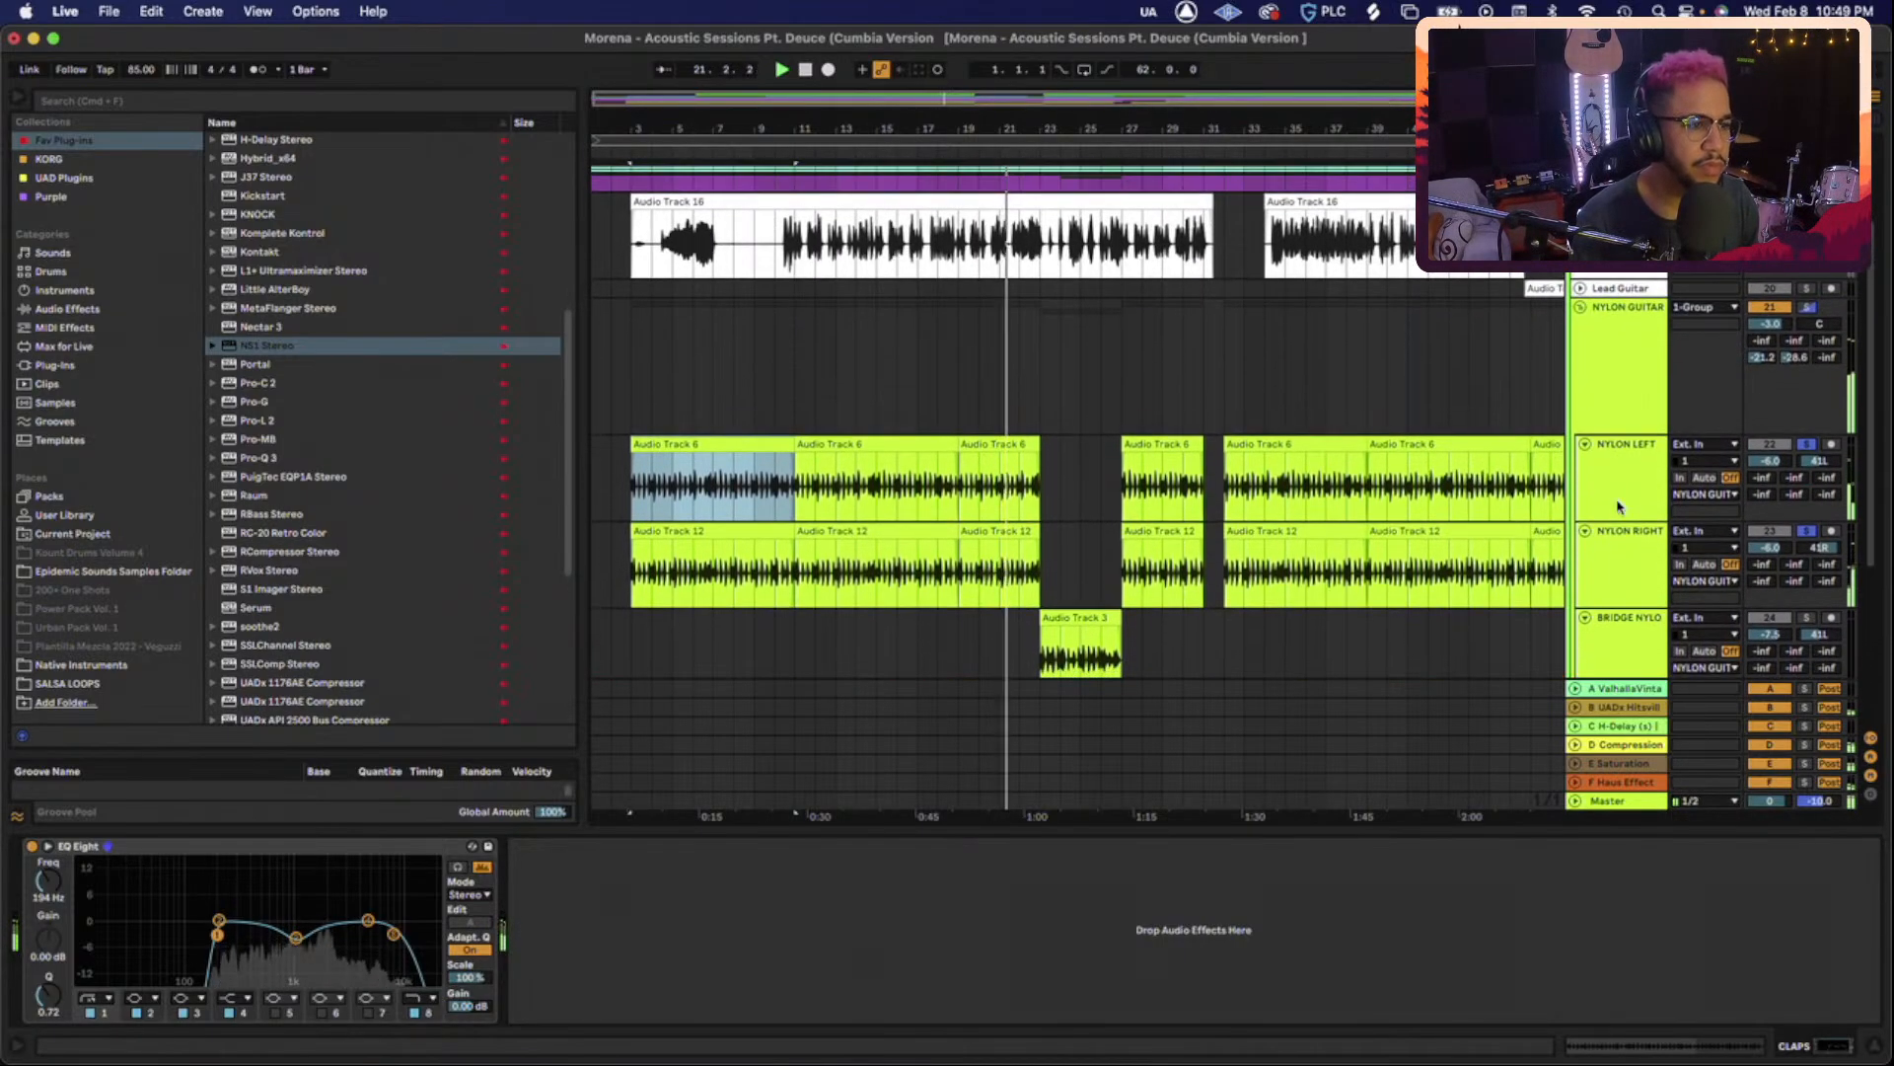
{"action": "scroll", "coordinate": [1623, 507], "scroll_direction": "down", "scroll_amount": 5}
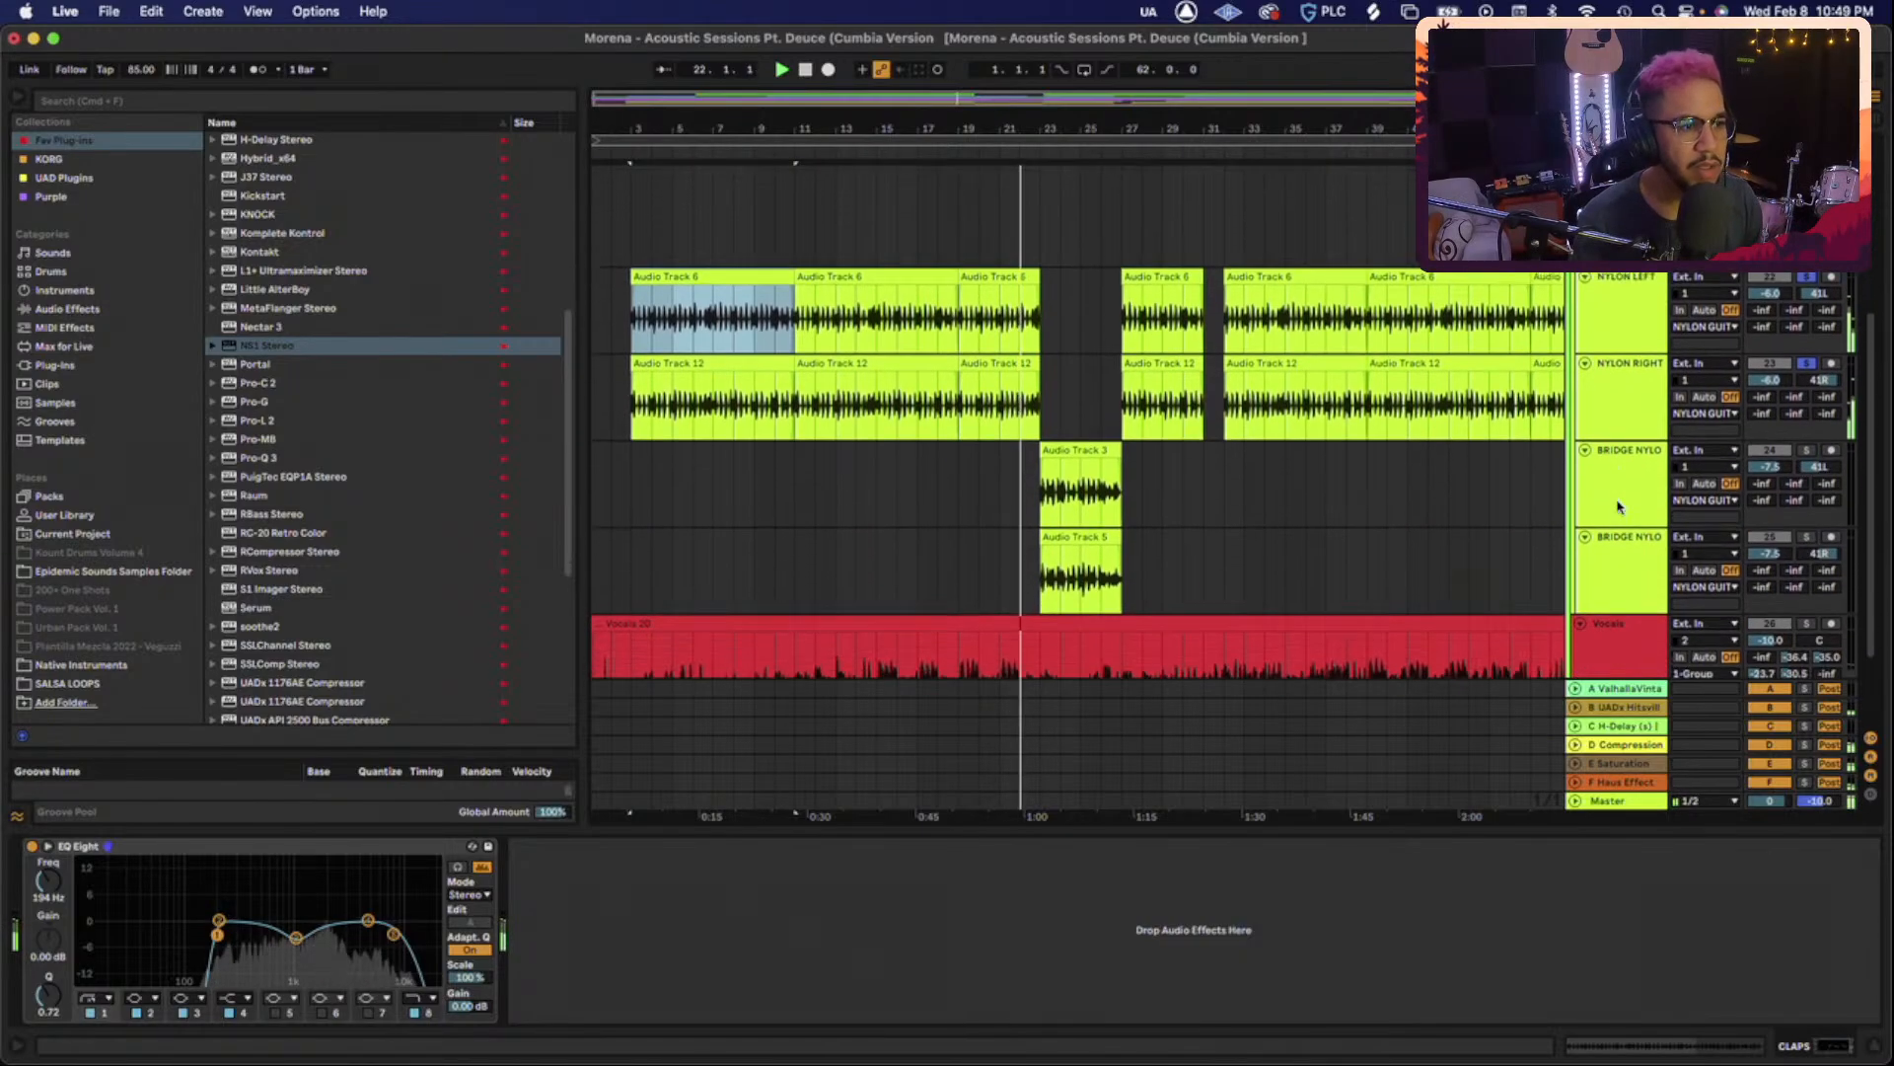
{"action": "left_click", "coordinate": [1807, 447]}
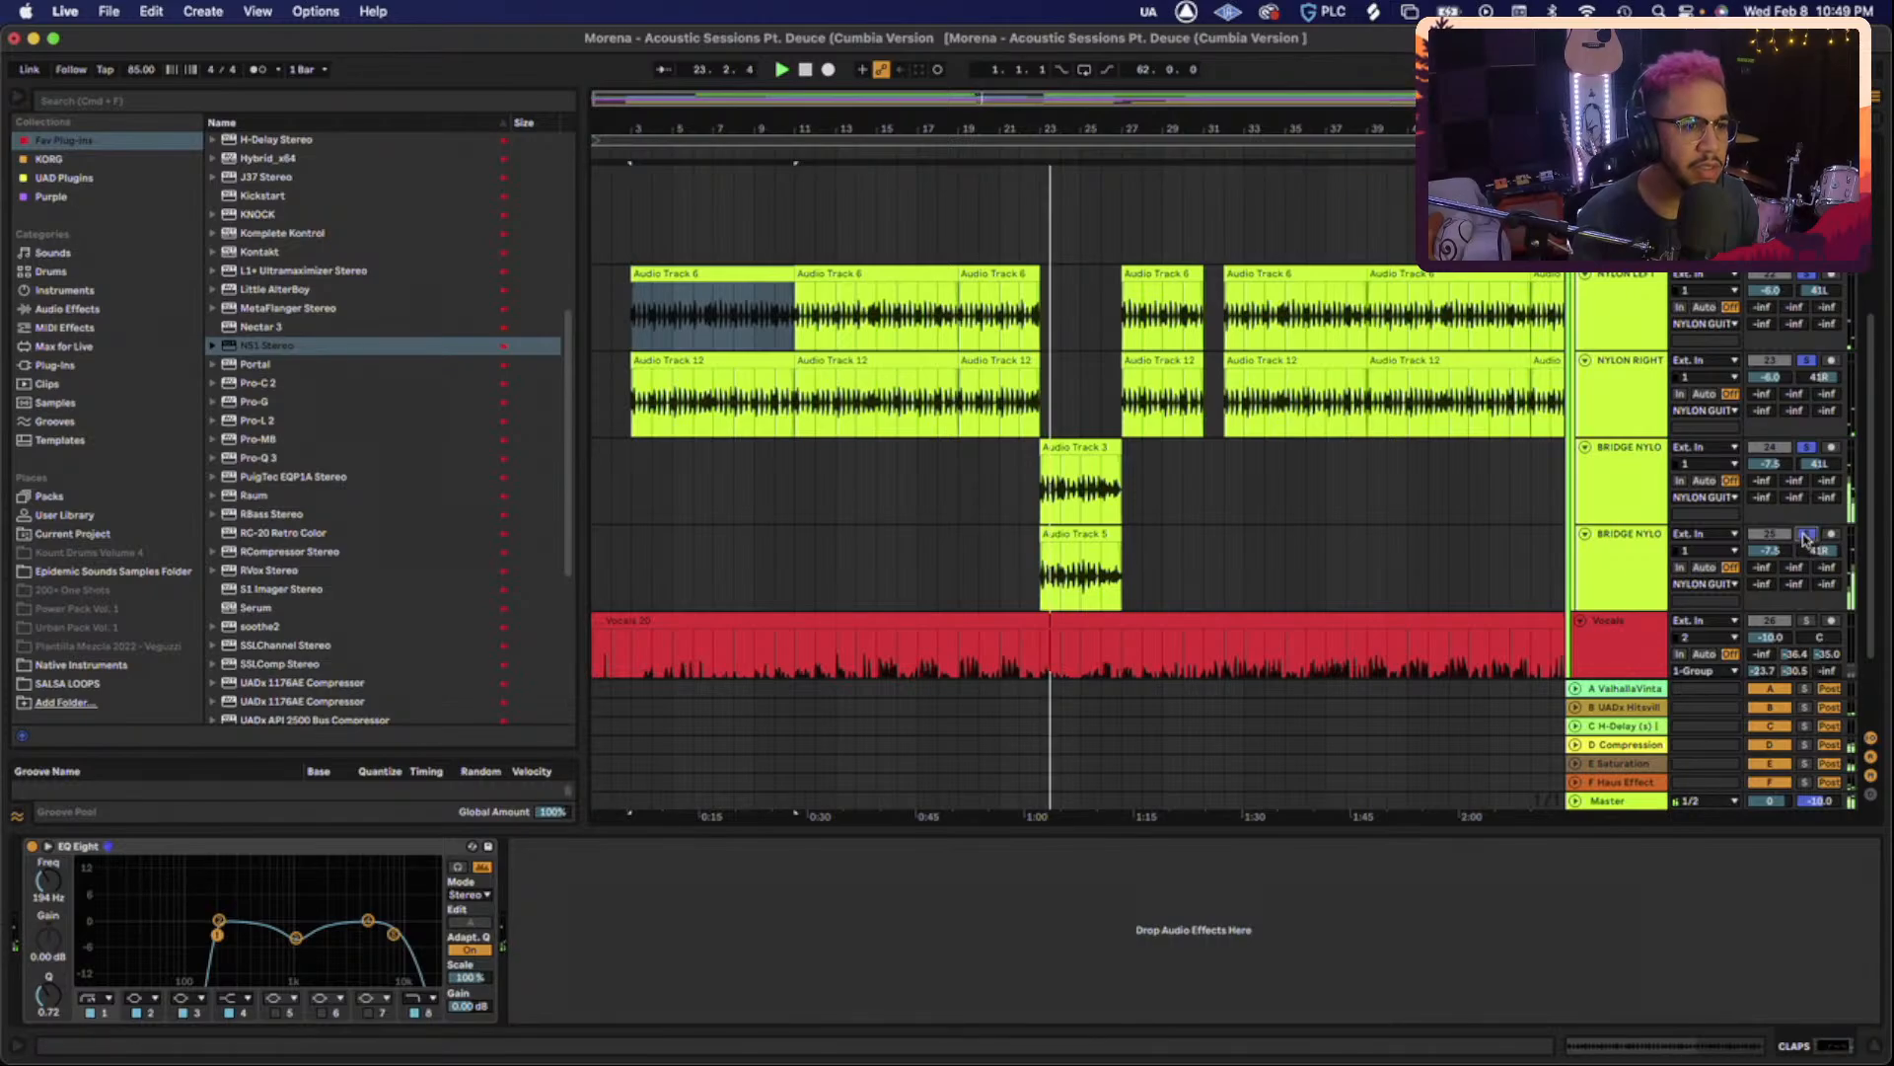
{"action": "left_click", "coordinate": [1806, 532]}
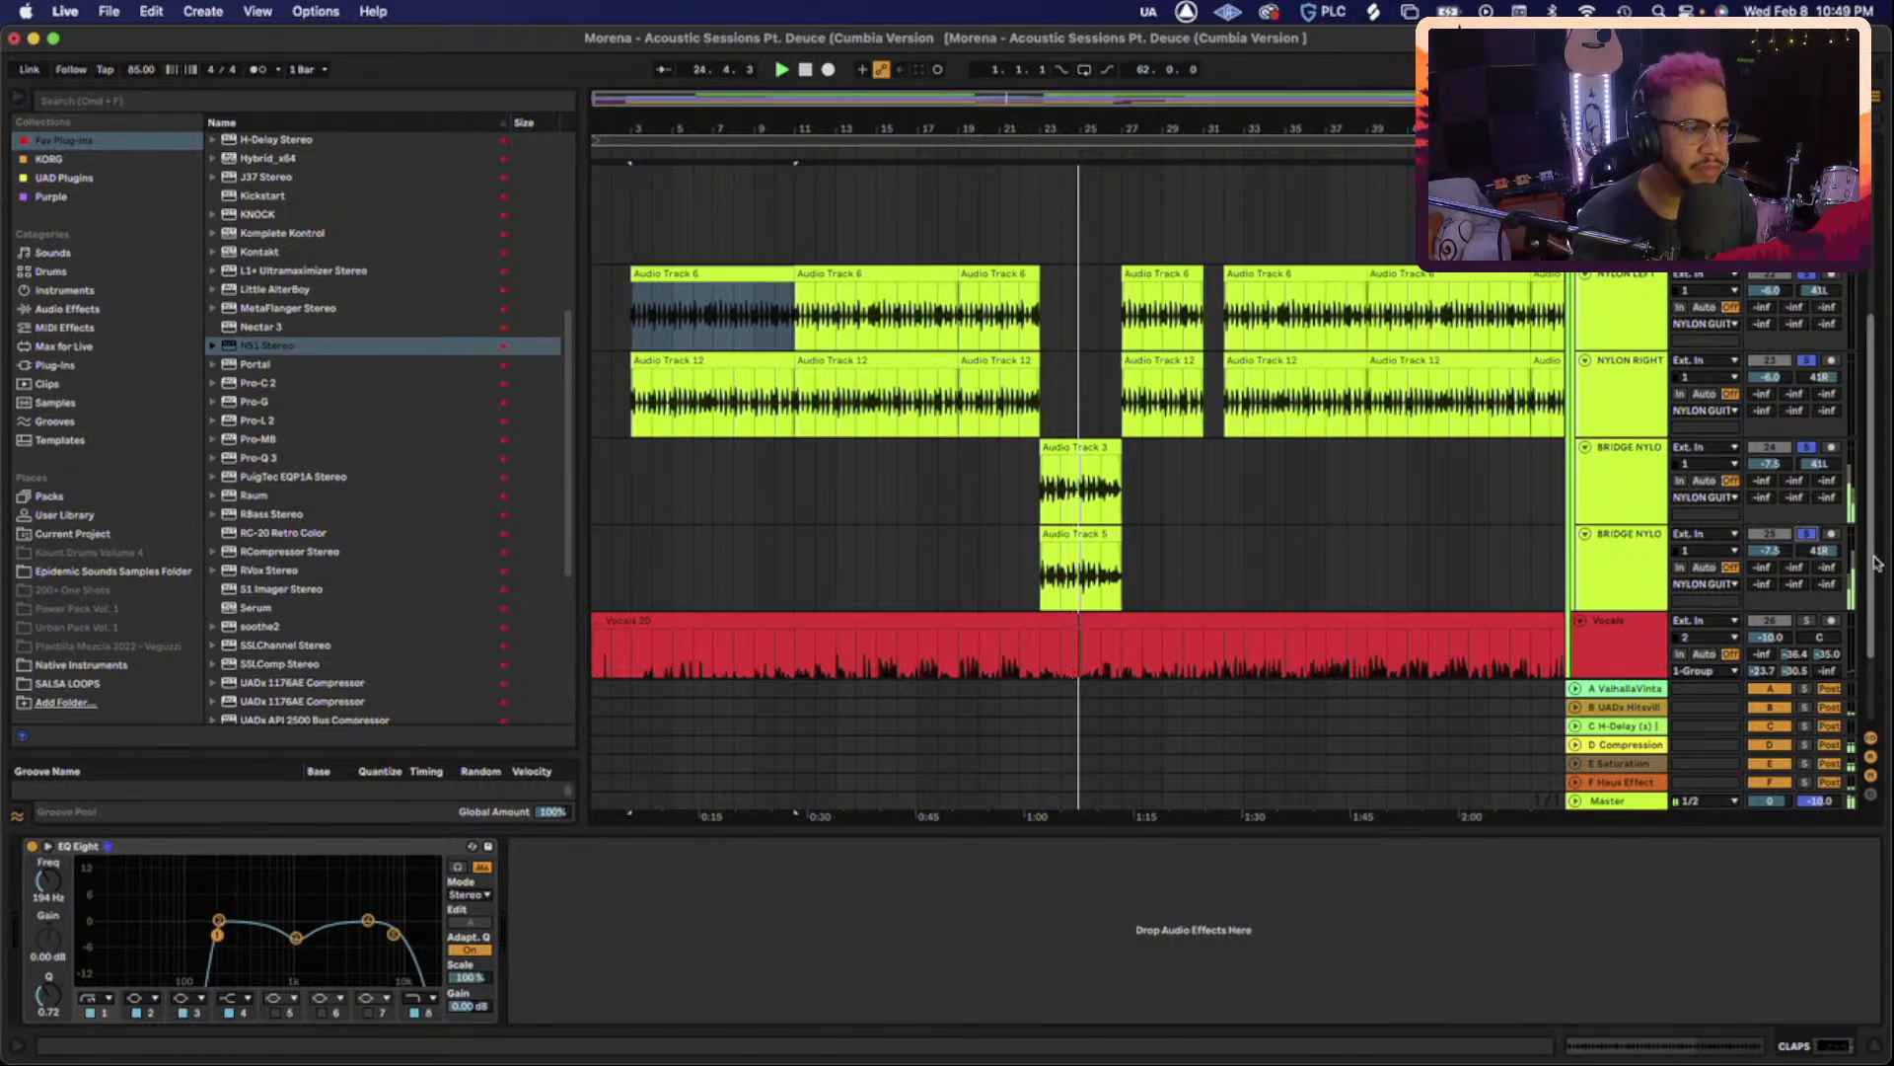
Set the NYLON GUITAR GROUP's Hitsville Reverb Chambers send to -37.0 dB during playback.
{"action": "scroll", "coordinate": [1625, 485], "scroll_direction": "up", "scroll_amount": 2}
{"action": "scroll", "coordinate": [1625, 484], "scroll_direction": "up", "scroll_amount": 1}
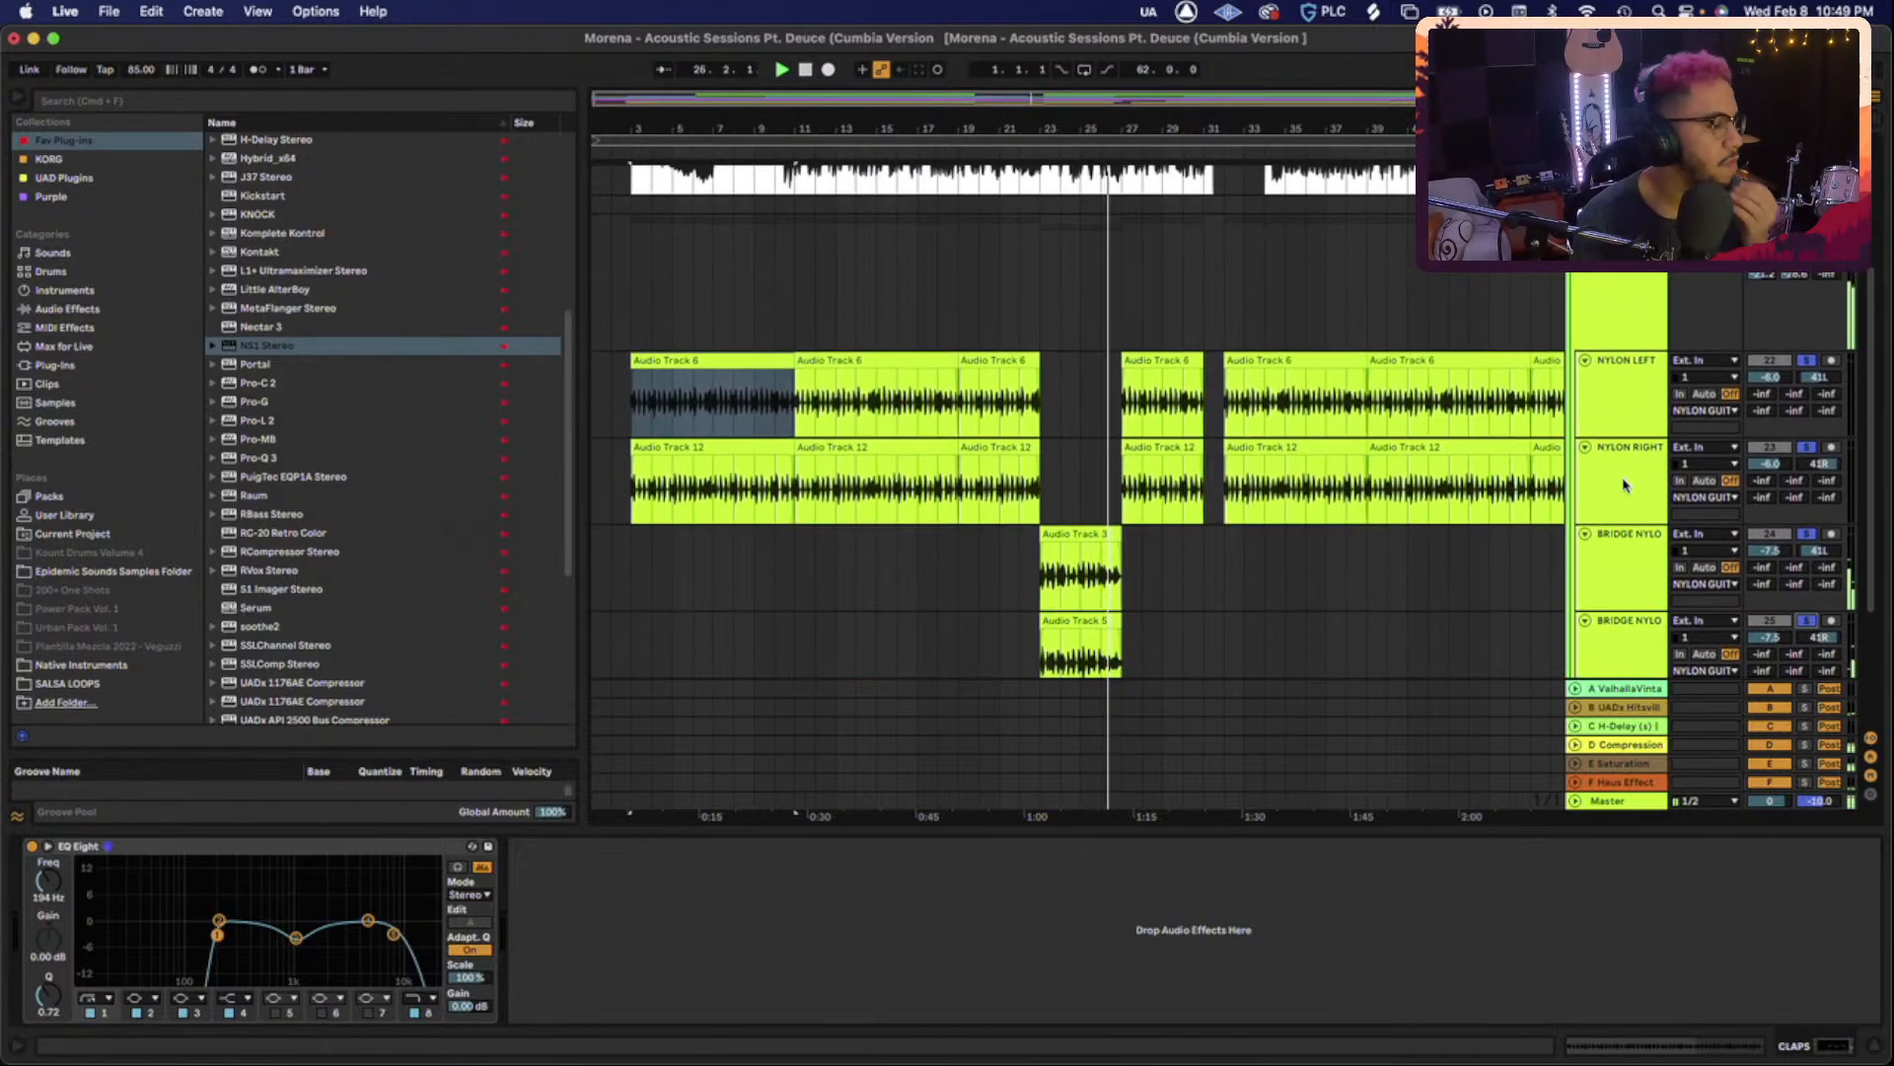
{"action": "scroll", "coordinate": [1625, 484], "scroll_direction": "up", "scroll_amount": 2}
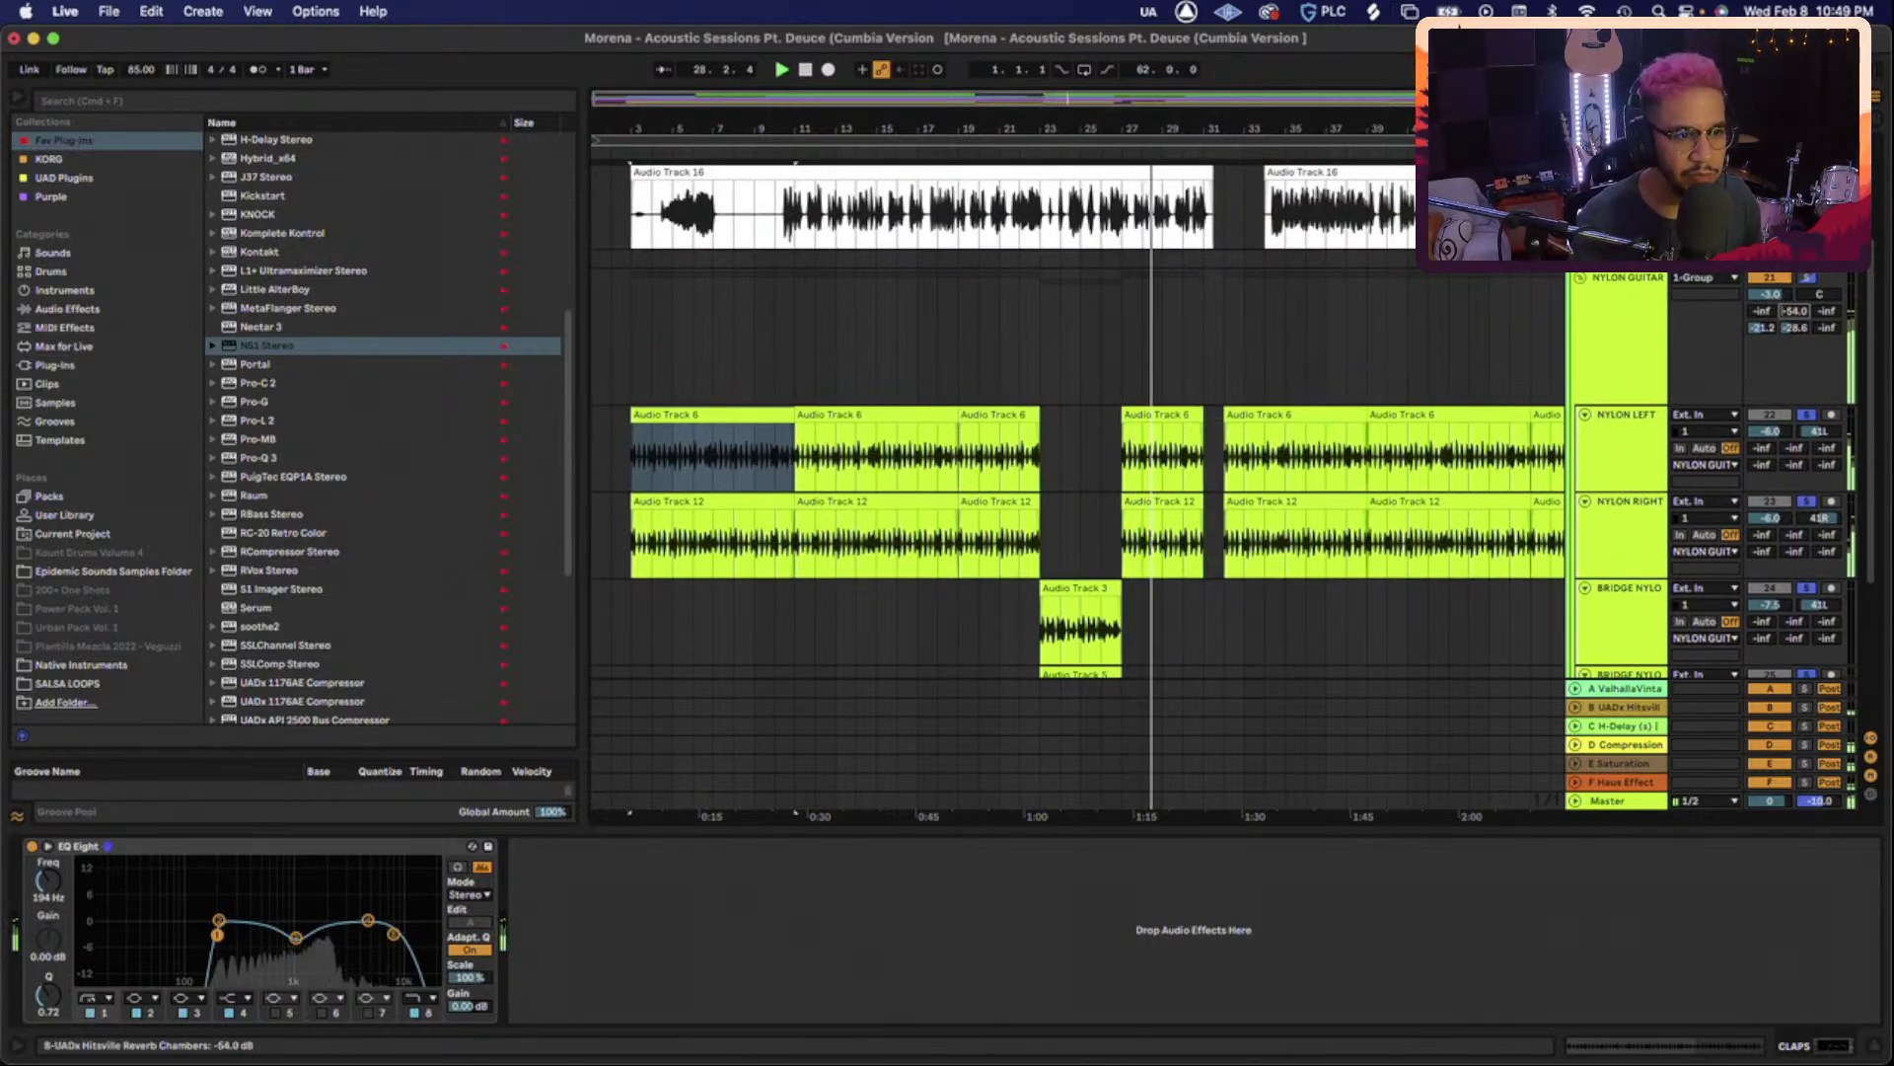
{"action": "left_click_drag", "start_coordinate": [1795, 311], "coordinate": [1795, 314]}
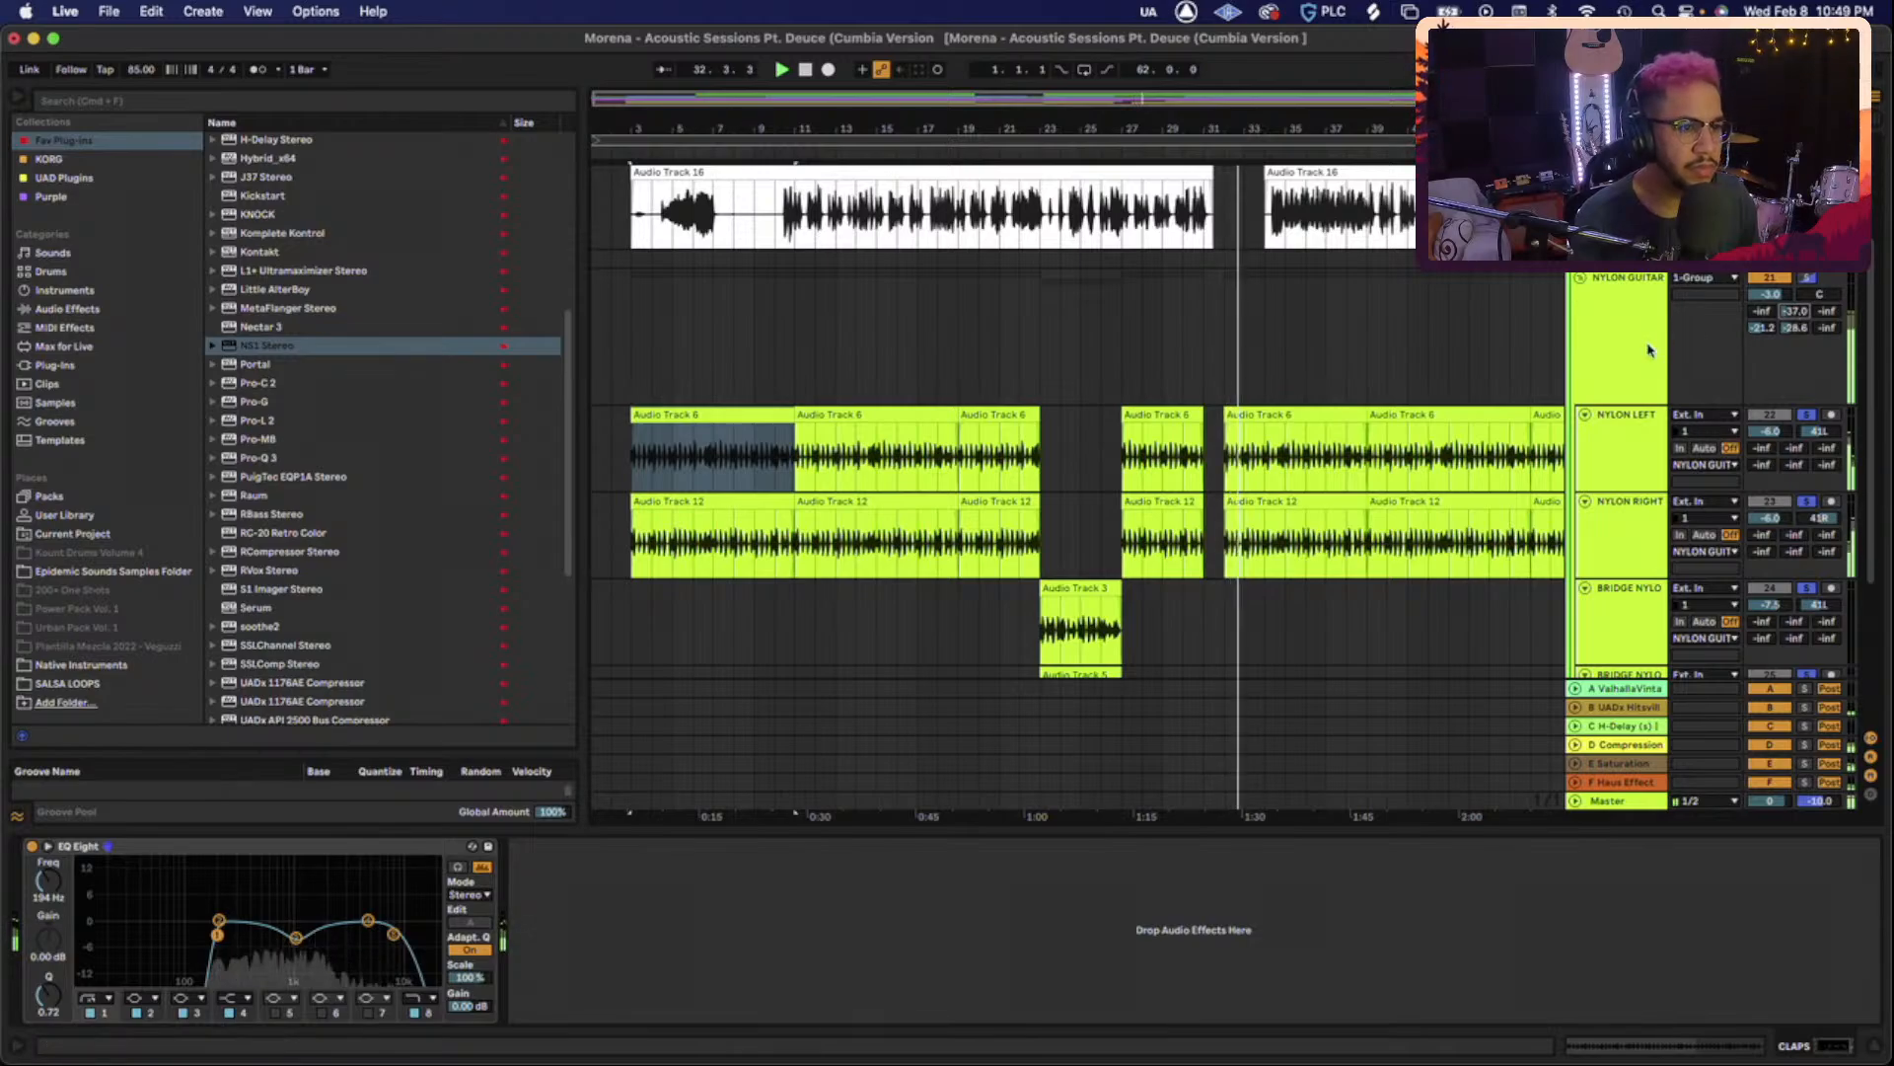
Review the remaining nylon guitar clips, stop playback, and unsolo the NYLON LEFT, NYLON RIGHT and BRIDGE NYLON tracks.
{"action": "scroll", "coordinate": [1433, 381], "scroll_direction": "right", "scroll_amount": 5}
{"action": "scroll", "coordinate": [1434, 381], "scroll_direction": "right", "scroll_amount": 3}
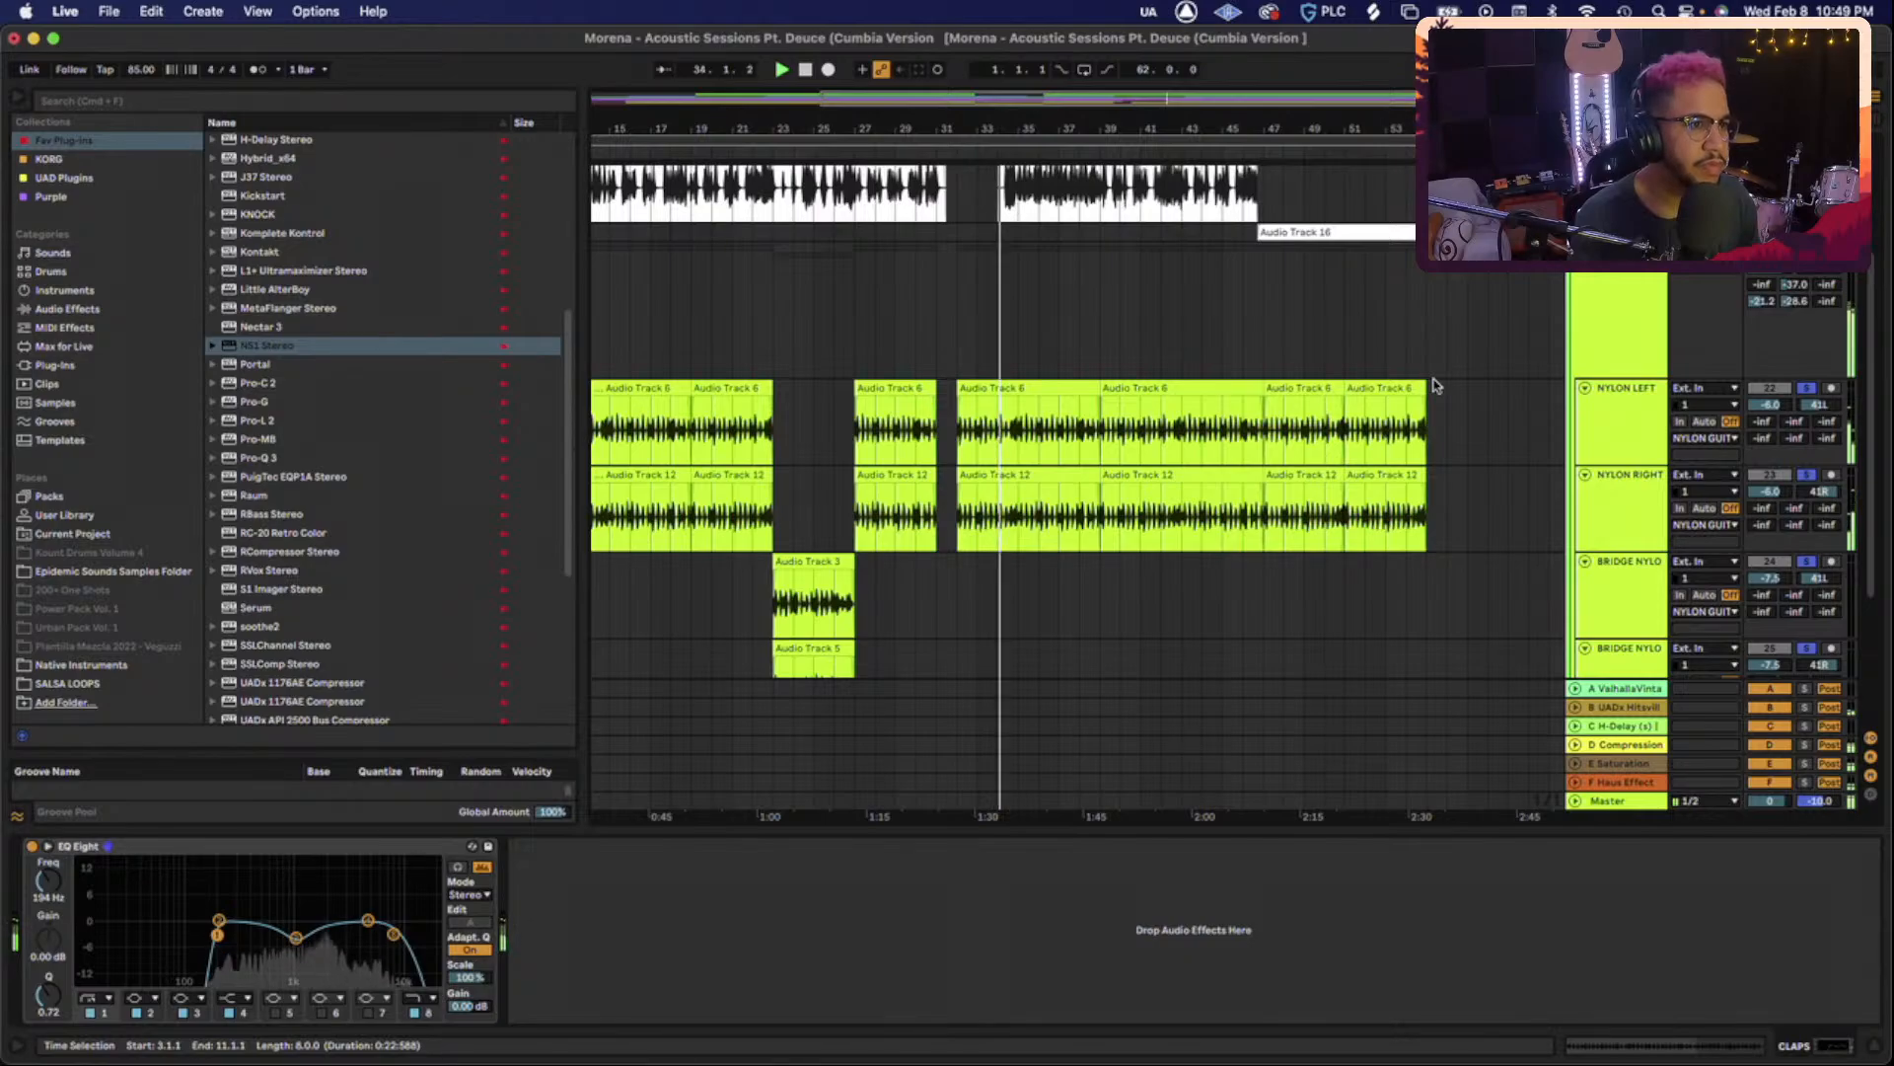
{"action": "scroll", "coordinate": [1261, 419], "scroll_direction": "down", "scroll_amount": 3}
{"action": "scroll", "coordinate": [1261, 420], "scroll_direction": "left", "scroll_amount": 3}
{"action": "scroll", "coordinate": [1261, 419], "scroll_direction": "down", "scroll_amount": 1}
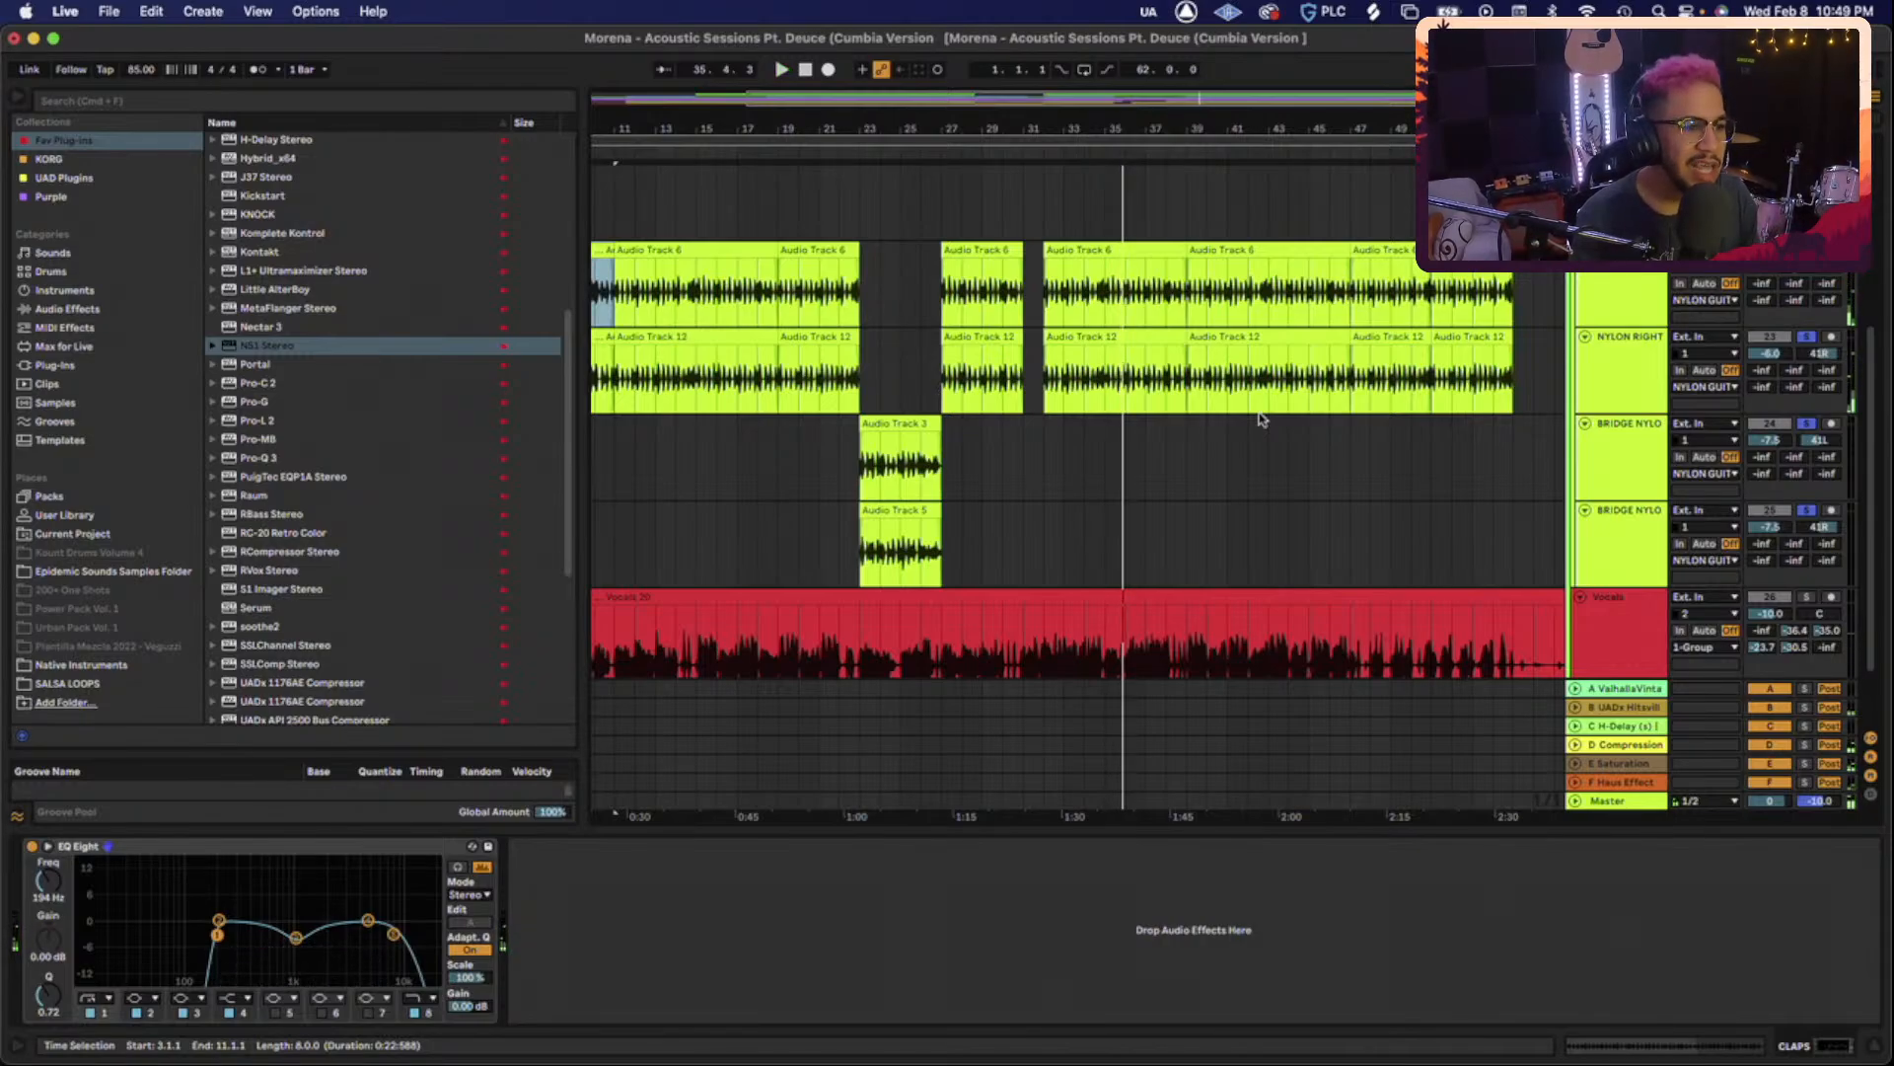
{"action": "scroll", "coordinate": [1261, 420], "scroll_direction": "up", "scroll_amount": 5}
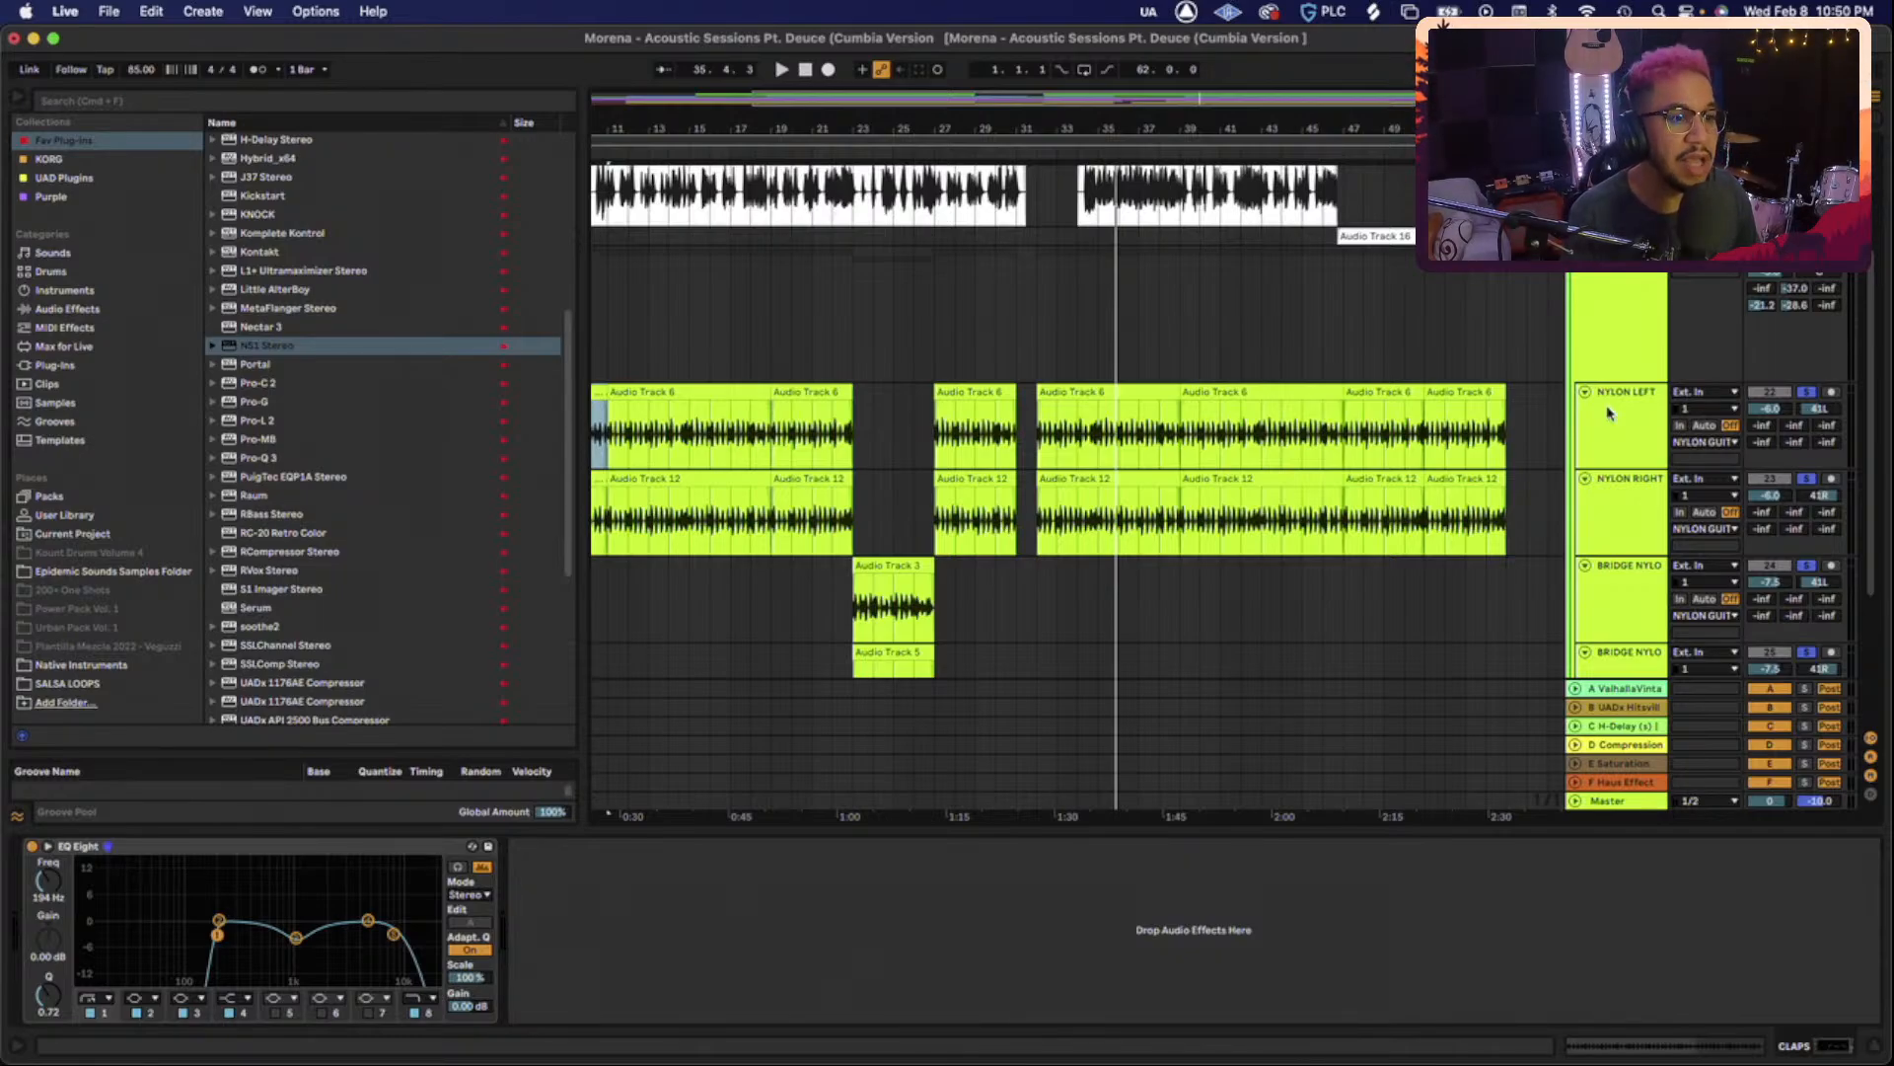
{"action": "left_click", "coordinate": [1805, 392]}
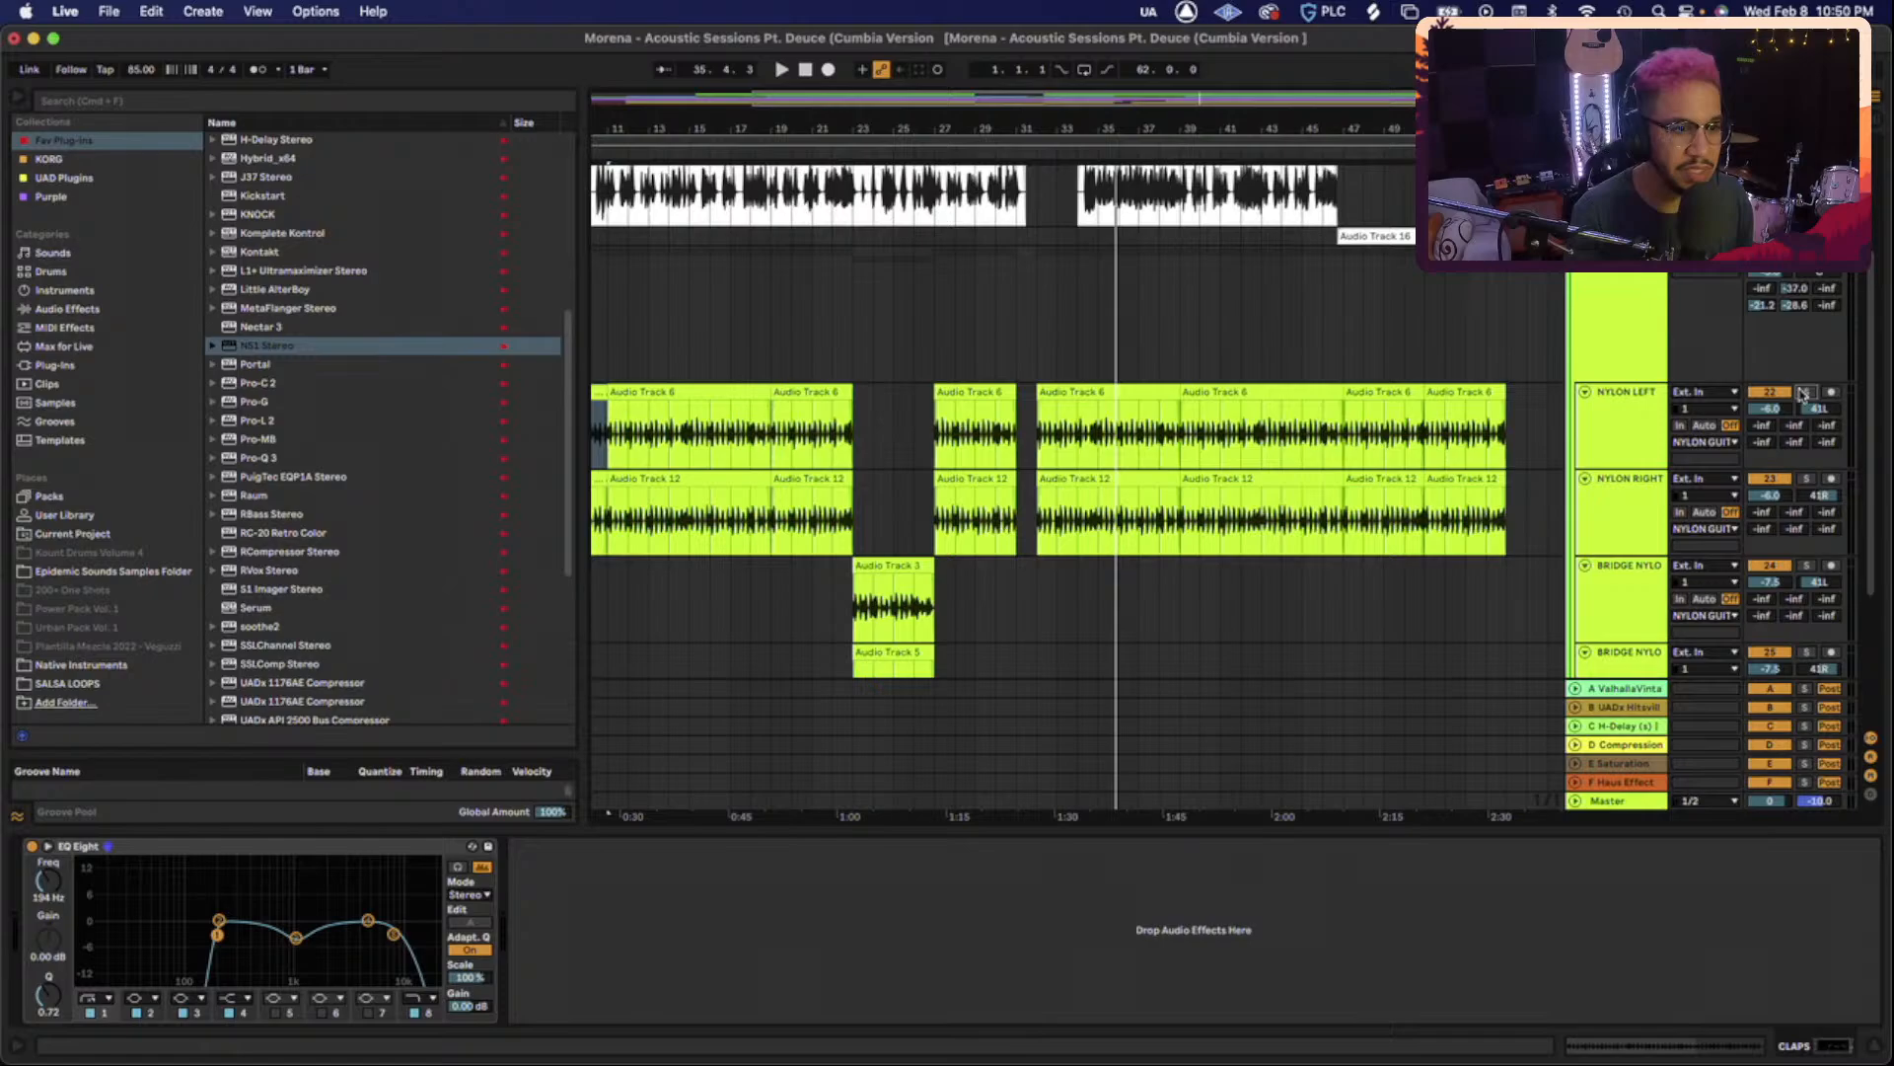
Show the NYLON GUITAR GROUP's device chain and fold the group to hide its guitar tracks.
{"action": "left_click", "coordinate": [1636, 328]}
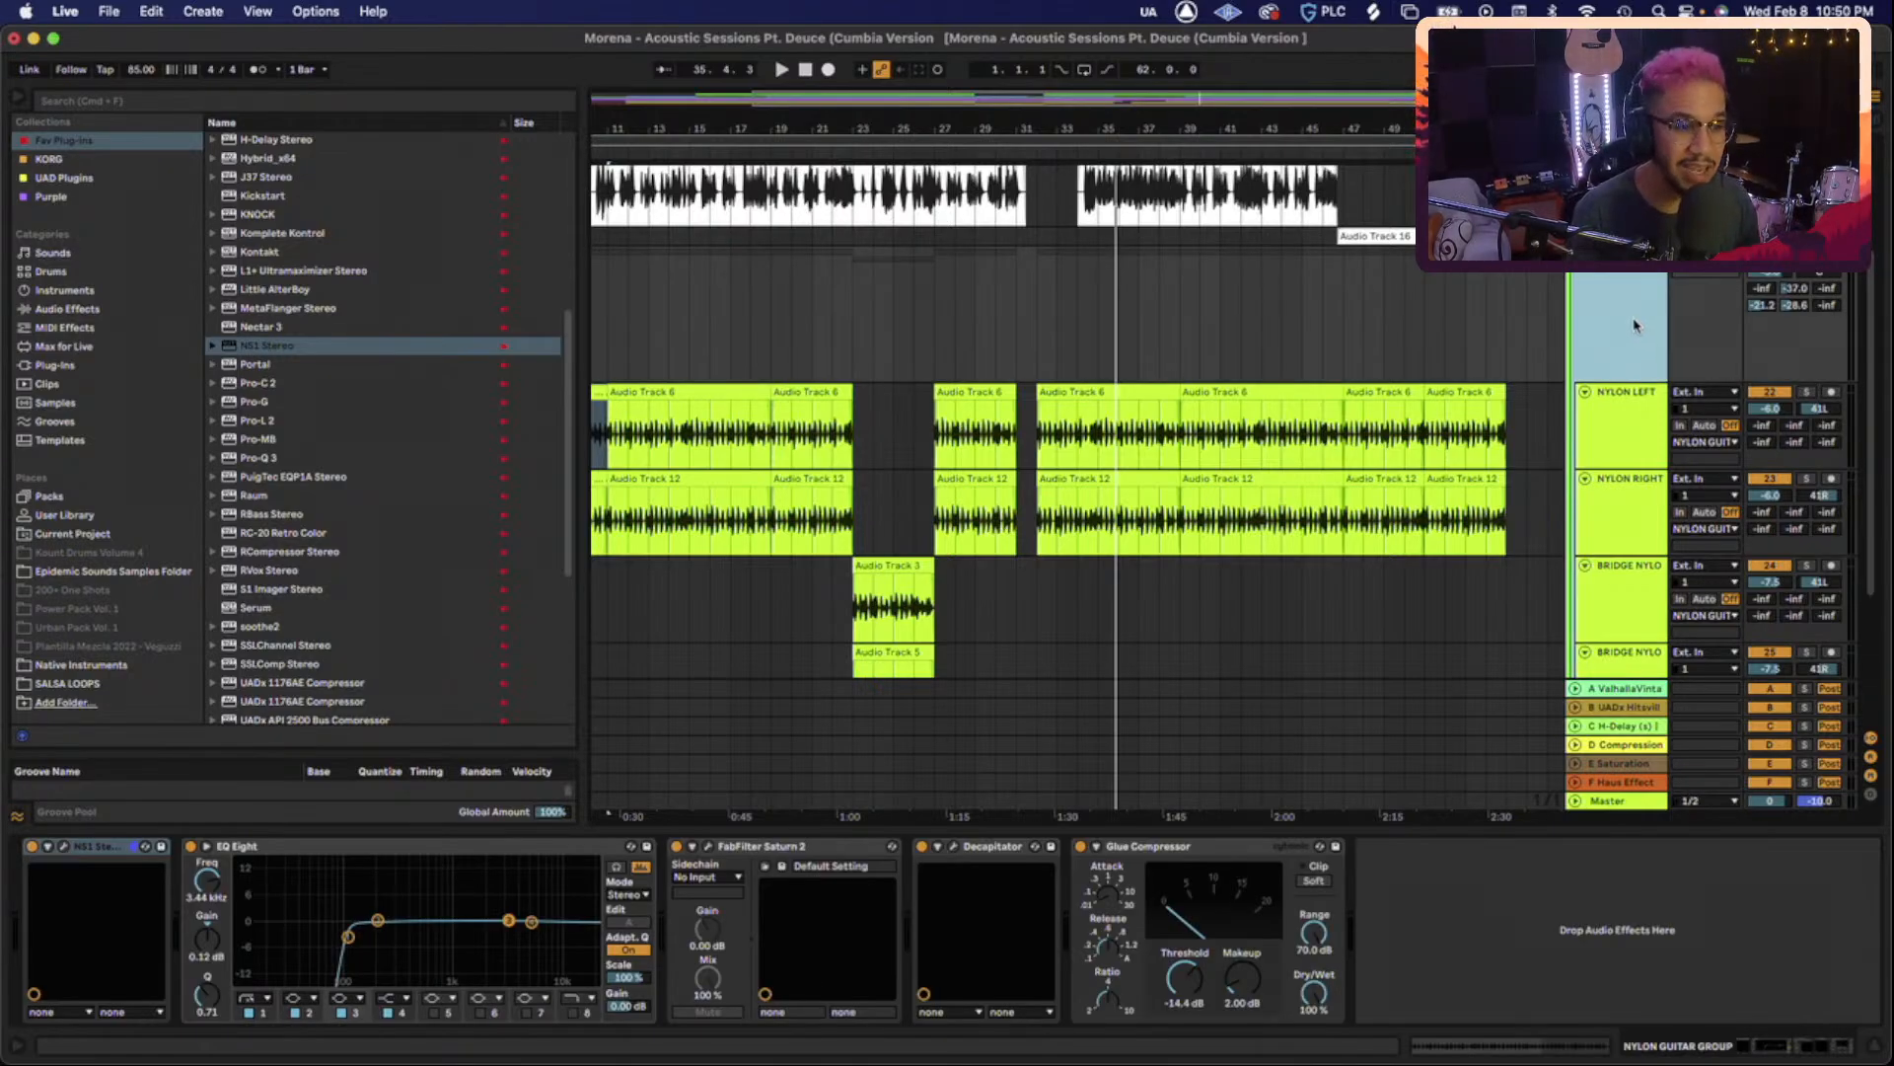
{"action": "scroll", "coordinate": [1621, 314], "scroll_direction": "up", "scroll_amount": 1}
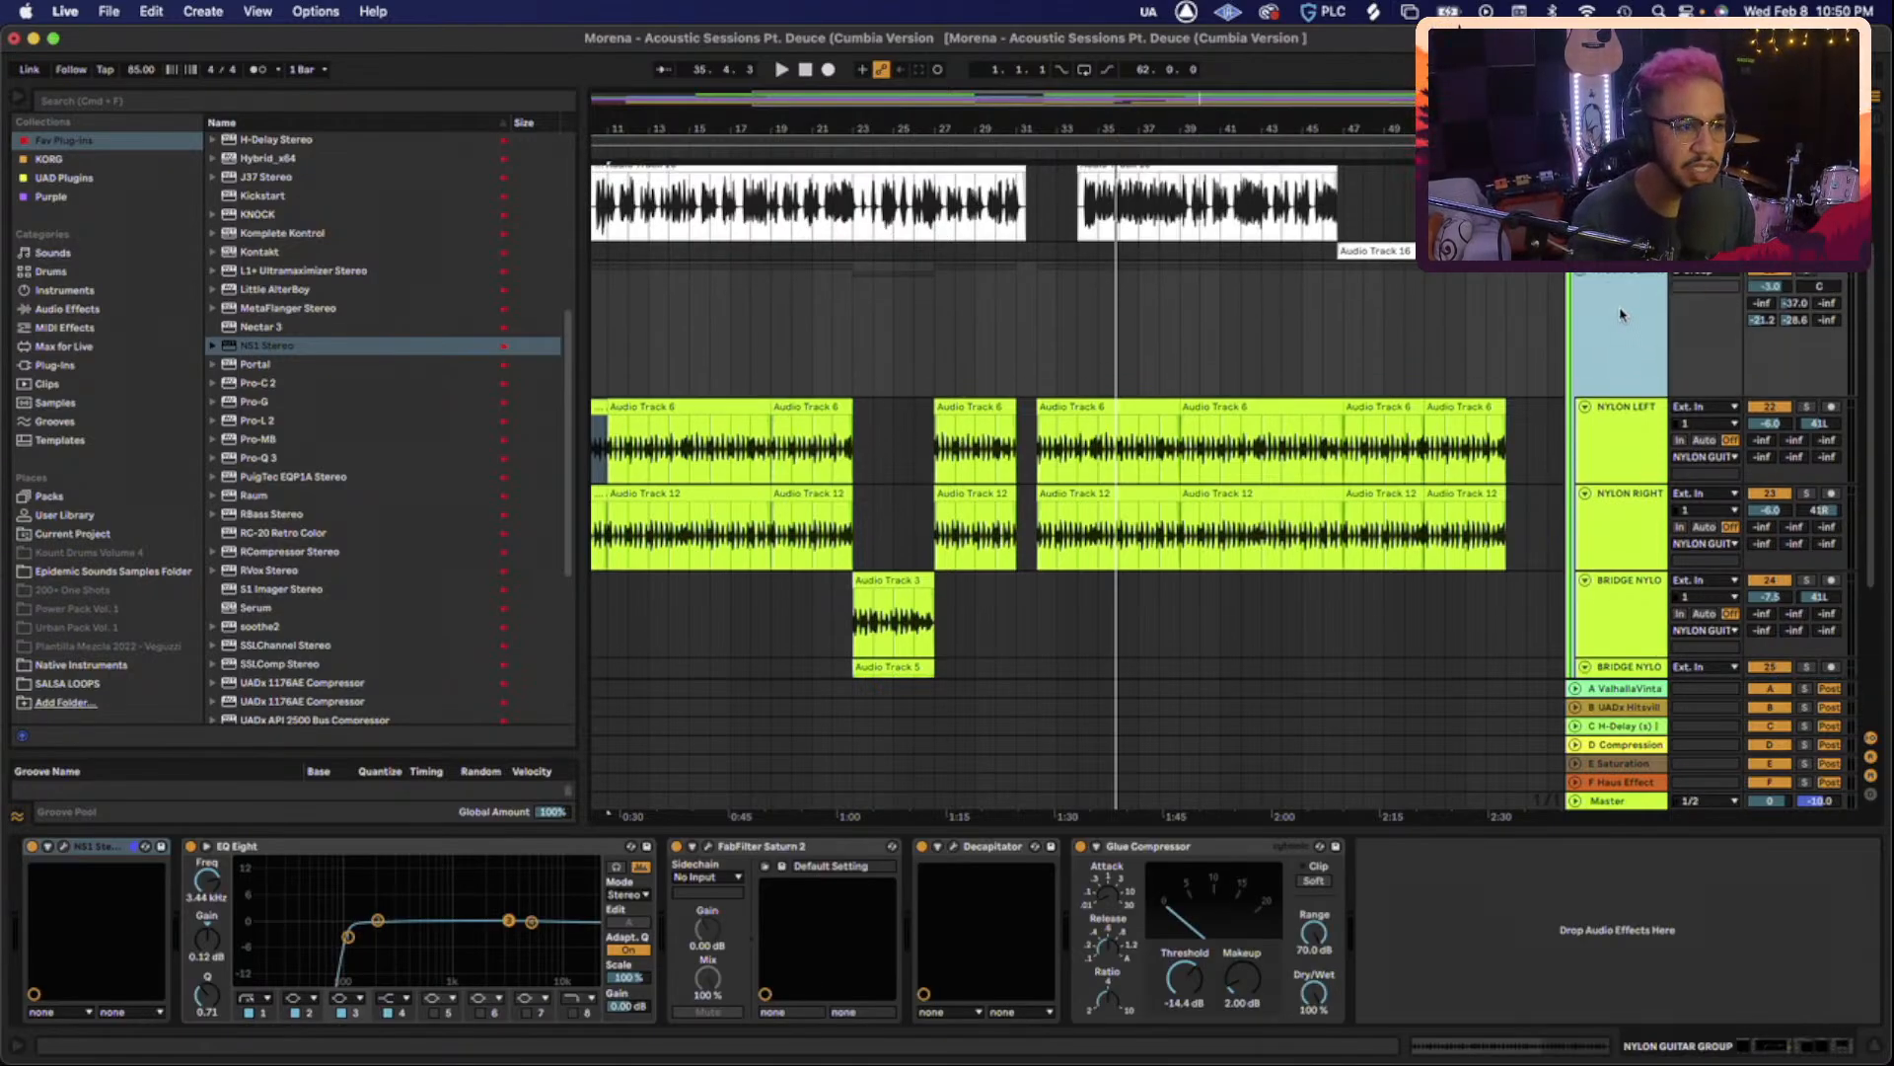
{"action": "left_click", "coordinate": [1582, 278]}
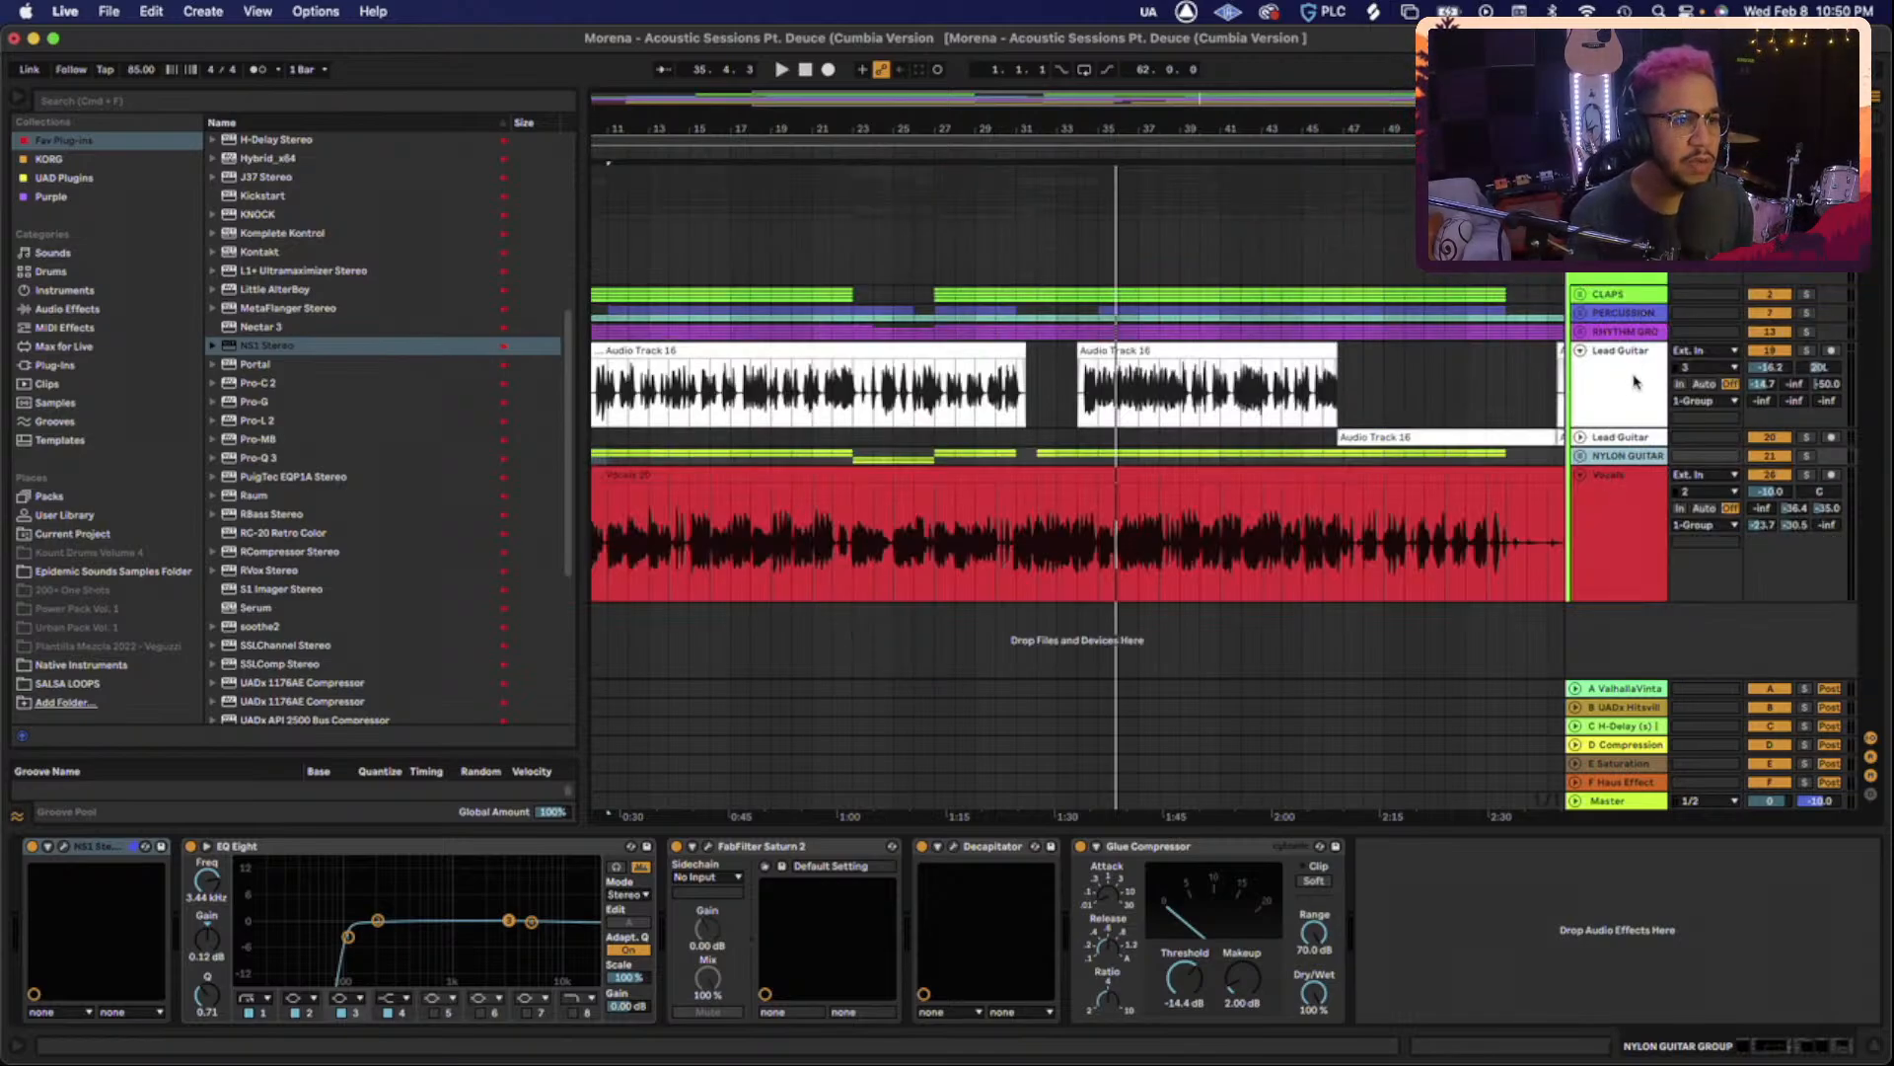
Solo the first Lead Guitar track, play it from bar 18 while showing its device chain, and stop playback.
{"action": "left_click", "coordinate": [1809, 350]}
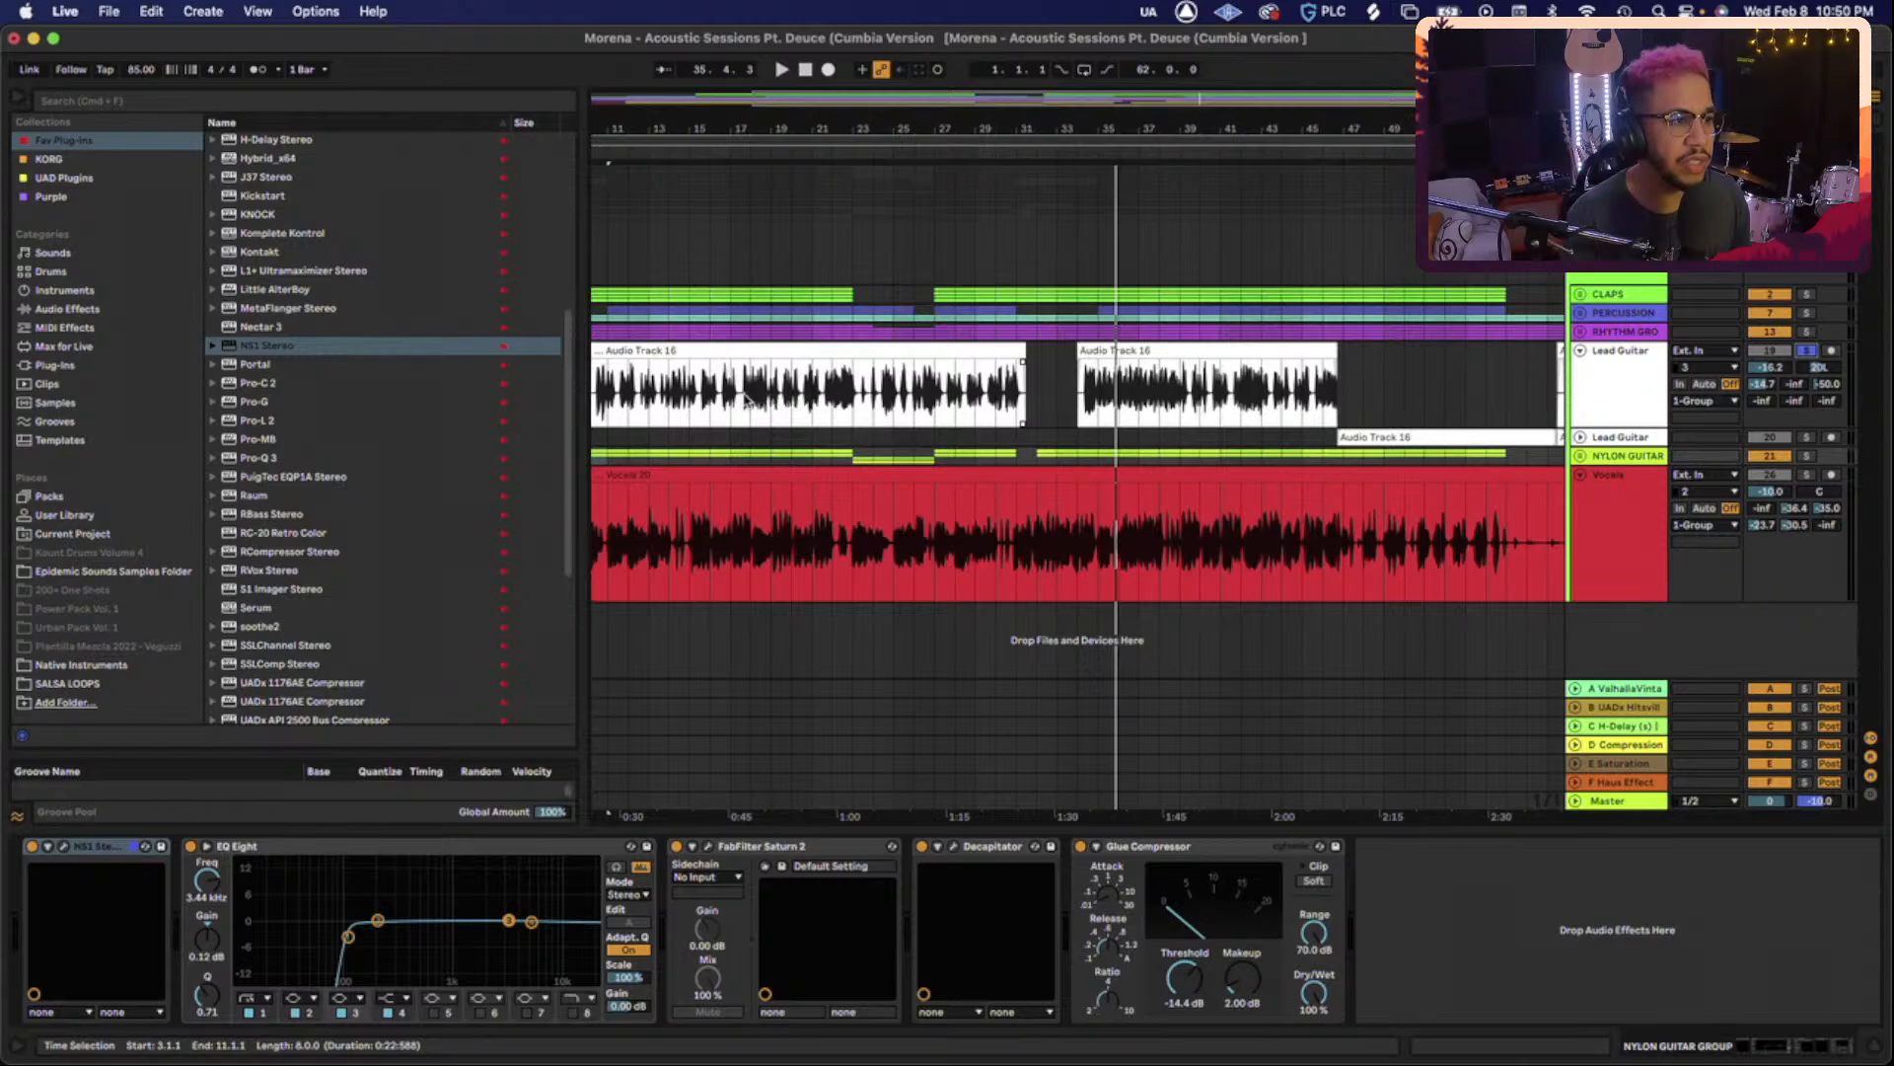
{"action": "left_click", "coordinate": [748, 397]}
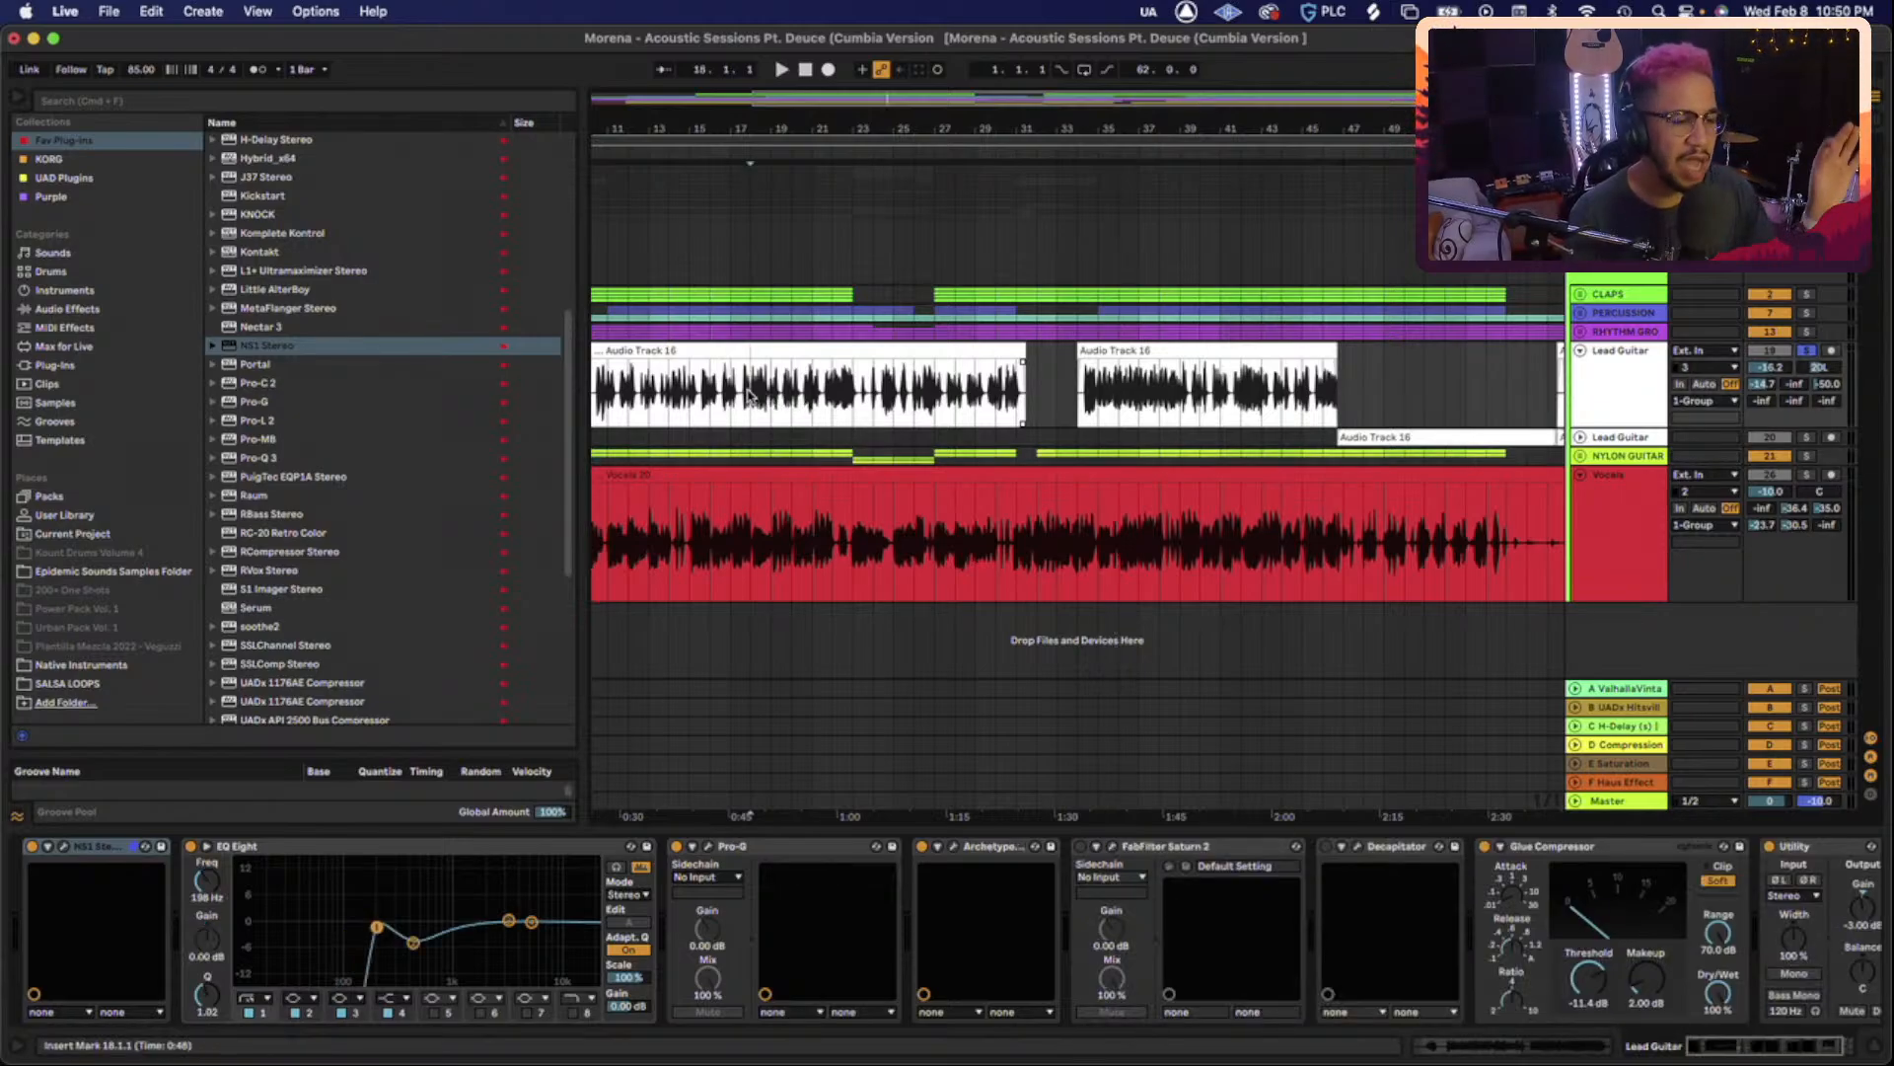
{"action": "key", "text": "space"}
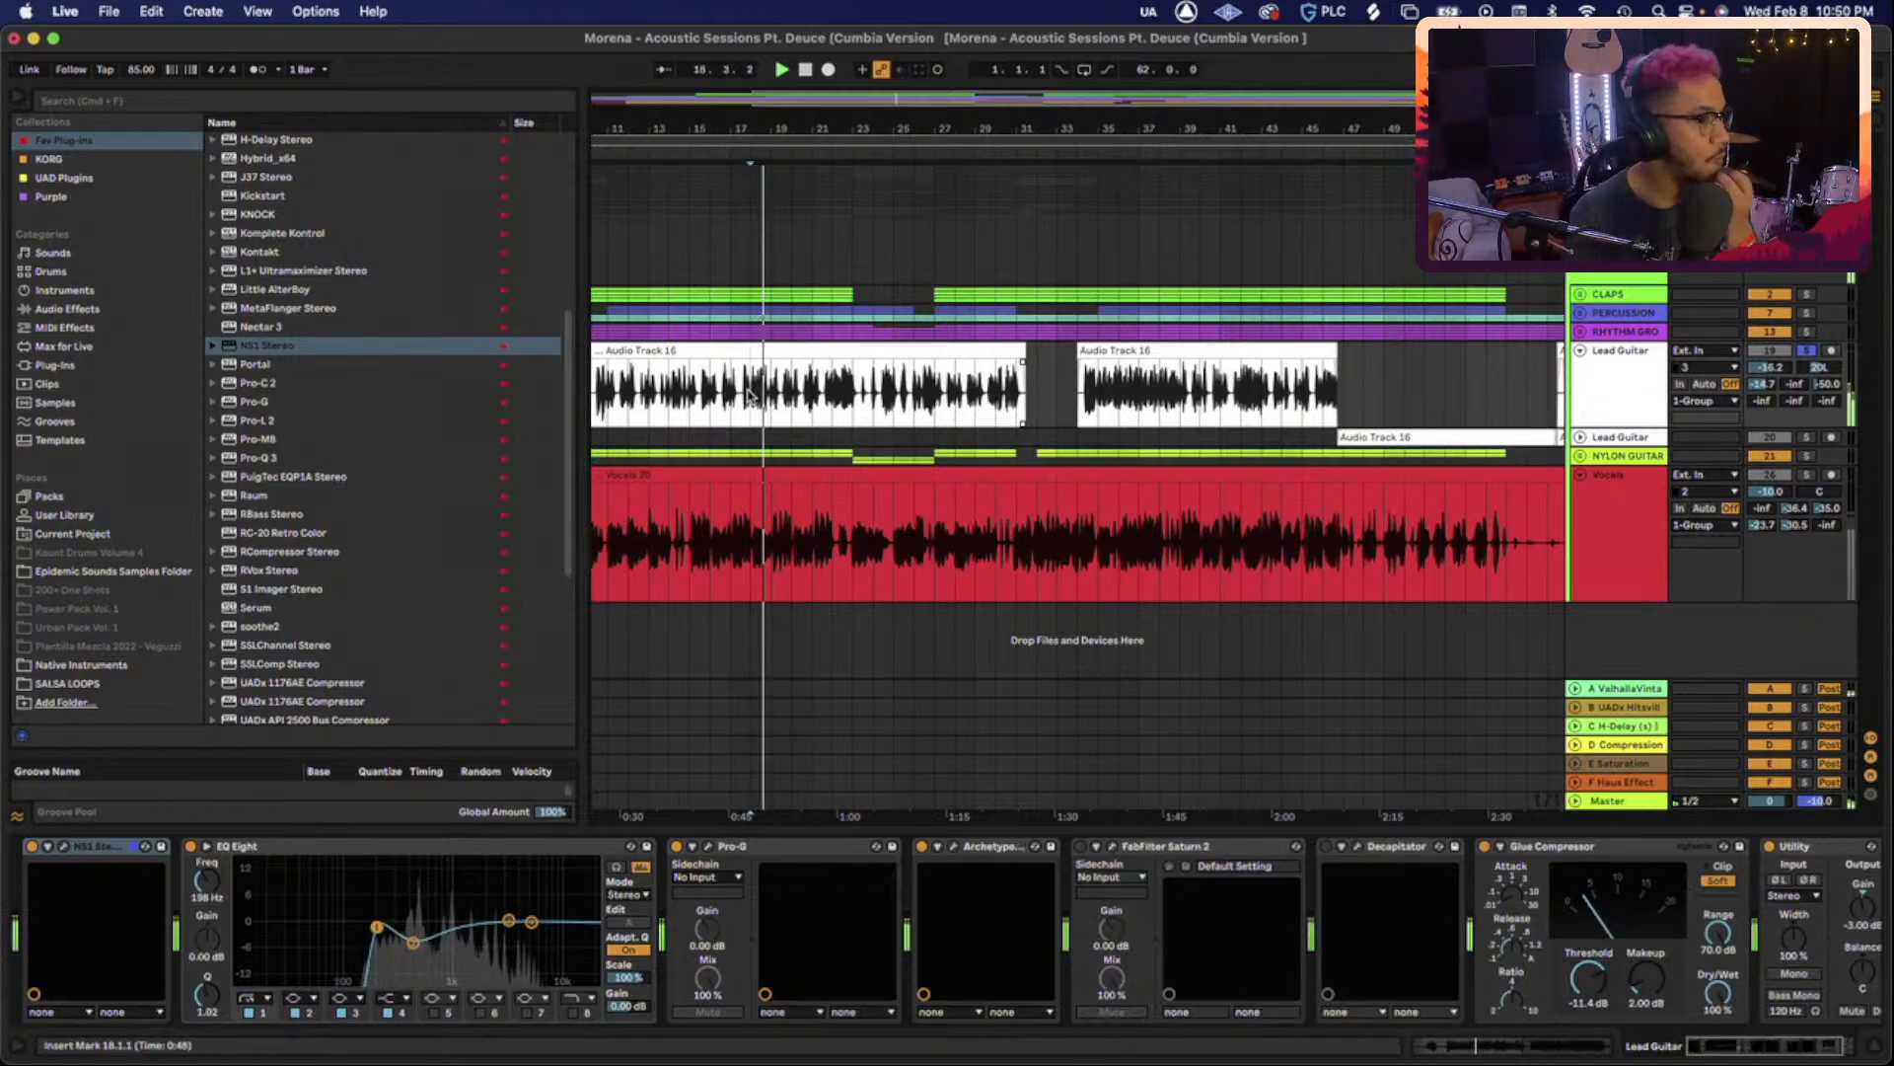
{"action": "scroll", "coordinate": [779, 395], "scroll_direction": "left", "scroll_amount": 3}
{"action": "scroll", "coordinate": [788, 395], "scroll_direction": "left", "scroll_amount": 4}
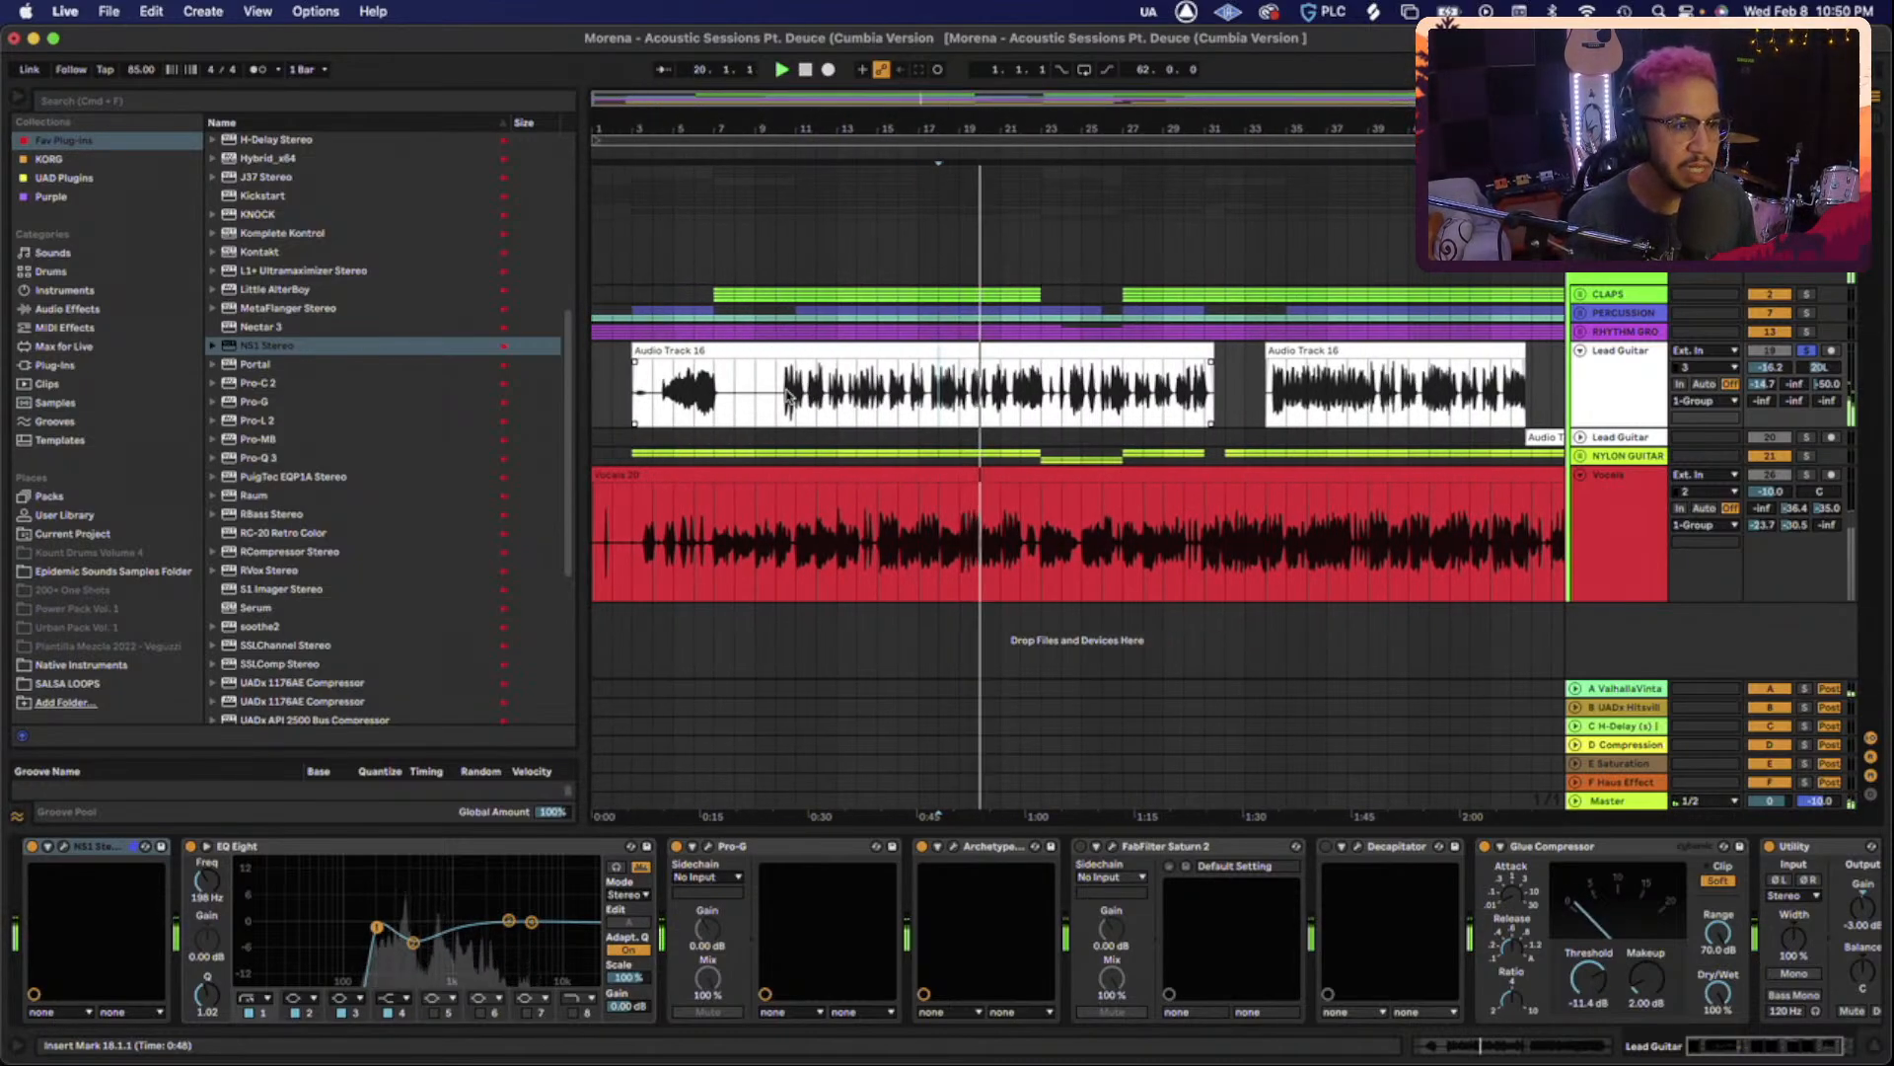
{"action": "left_click", "coordinate": [1354, 875]}
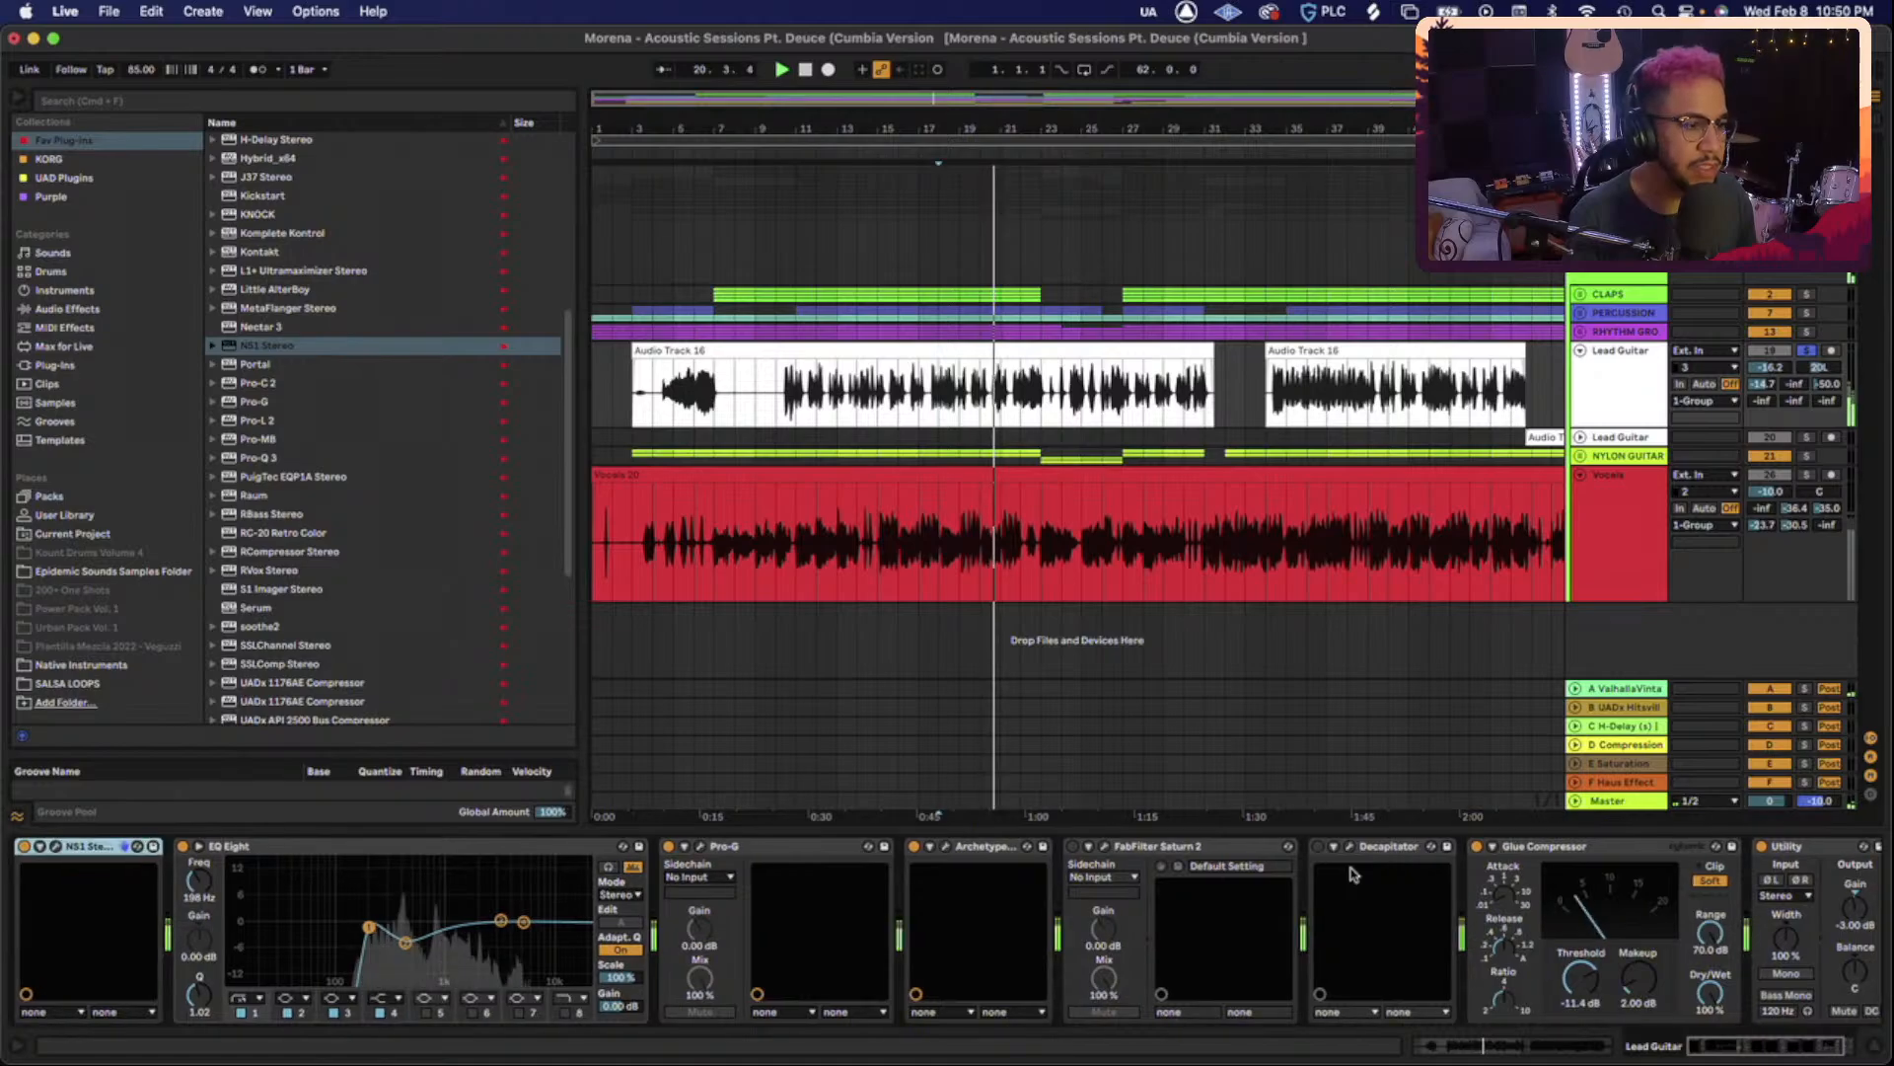
{"action": "key", "text": "space"}
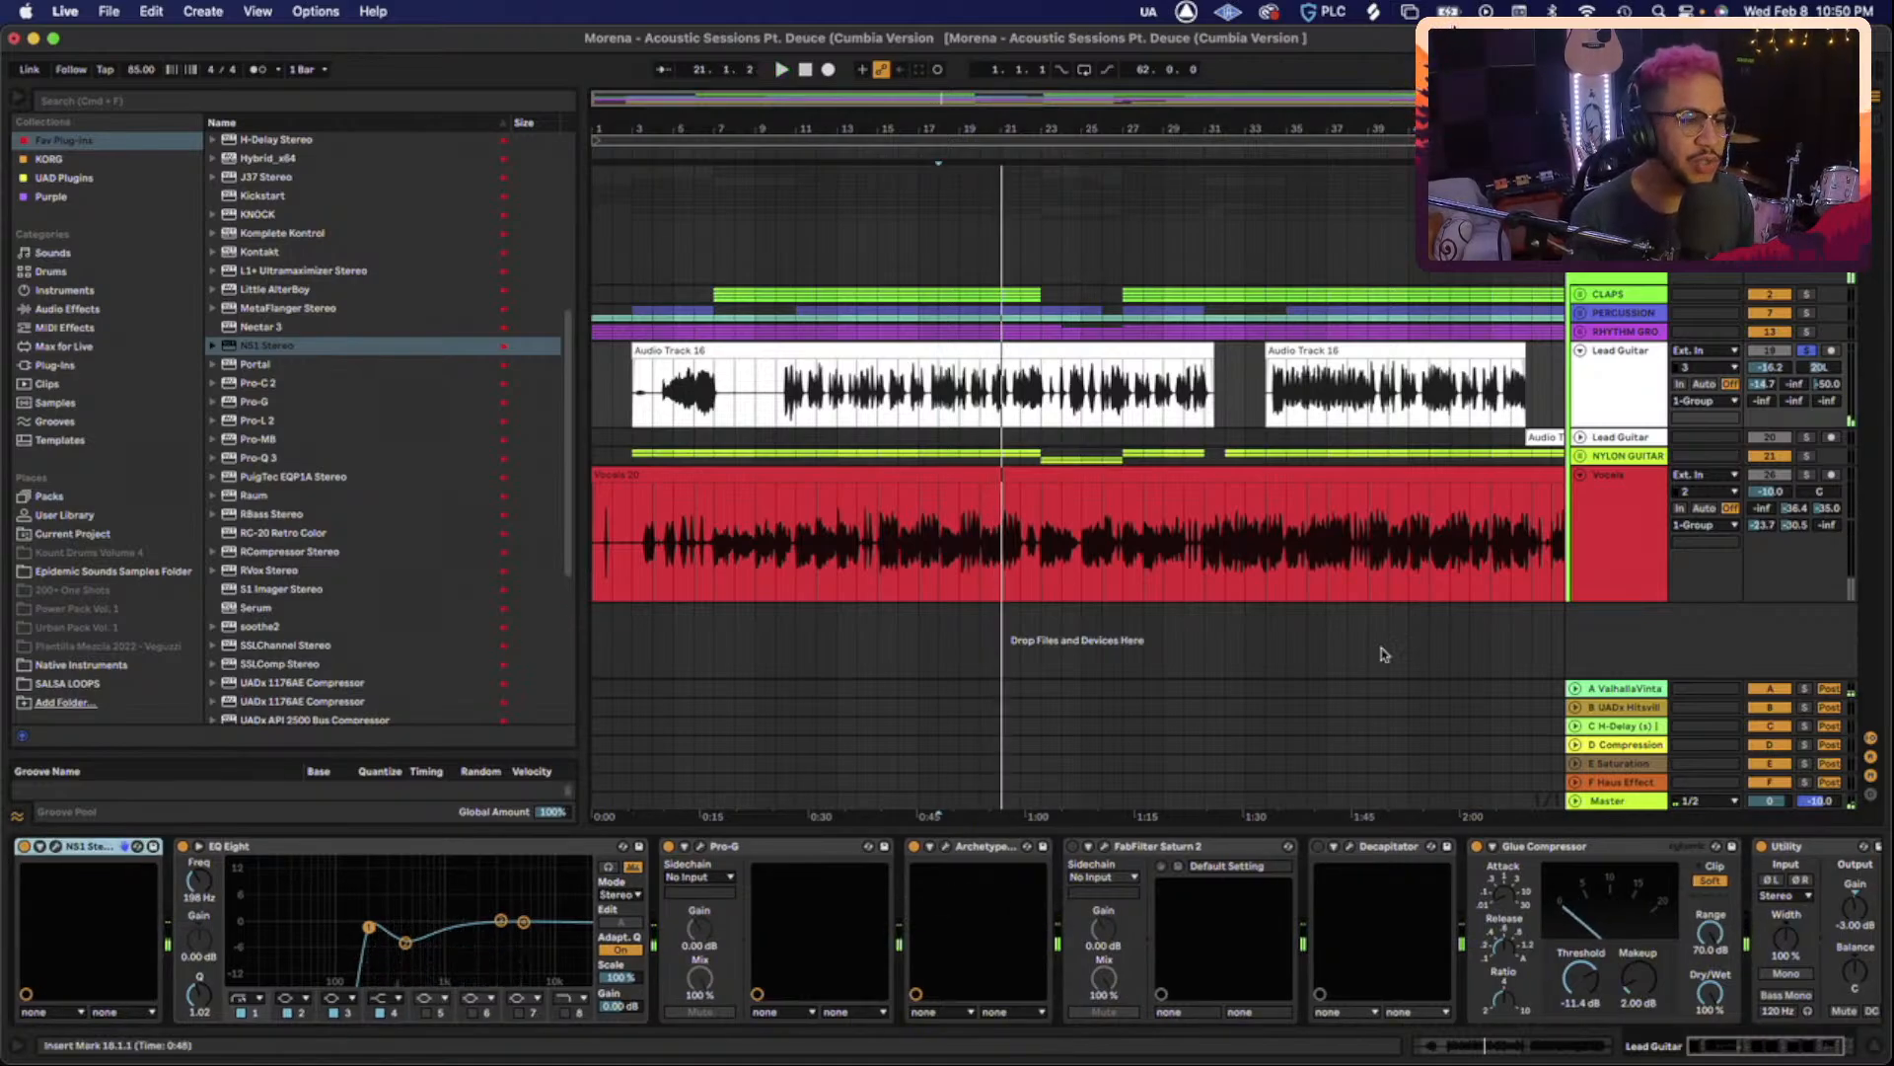
Open the Lead Guitar track's Archetype Cory Wong amp plug-in and move its window aside to uncover the device chain.
{"action": "left_click", "coordinate": [1623, 375]}
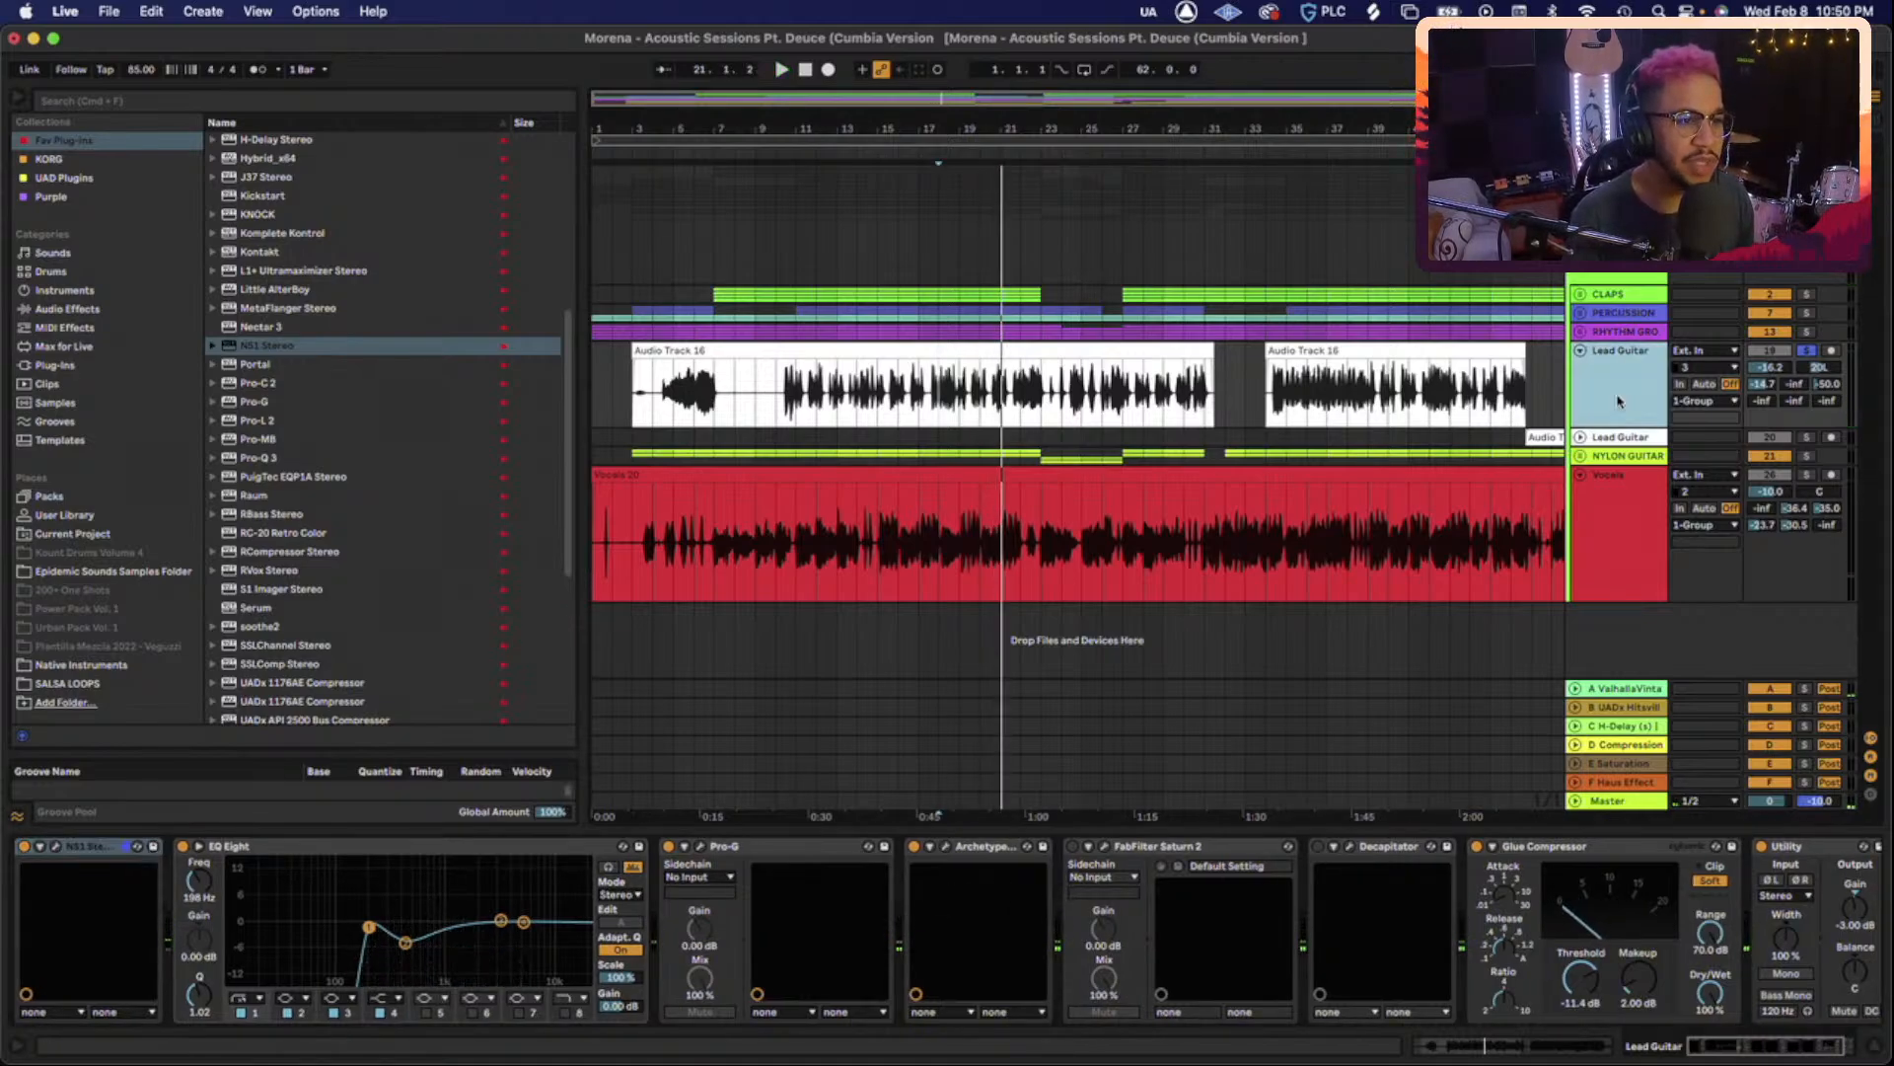
{"action": "left_click", "coordinate": [945, 850]}
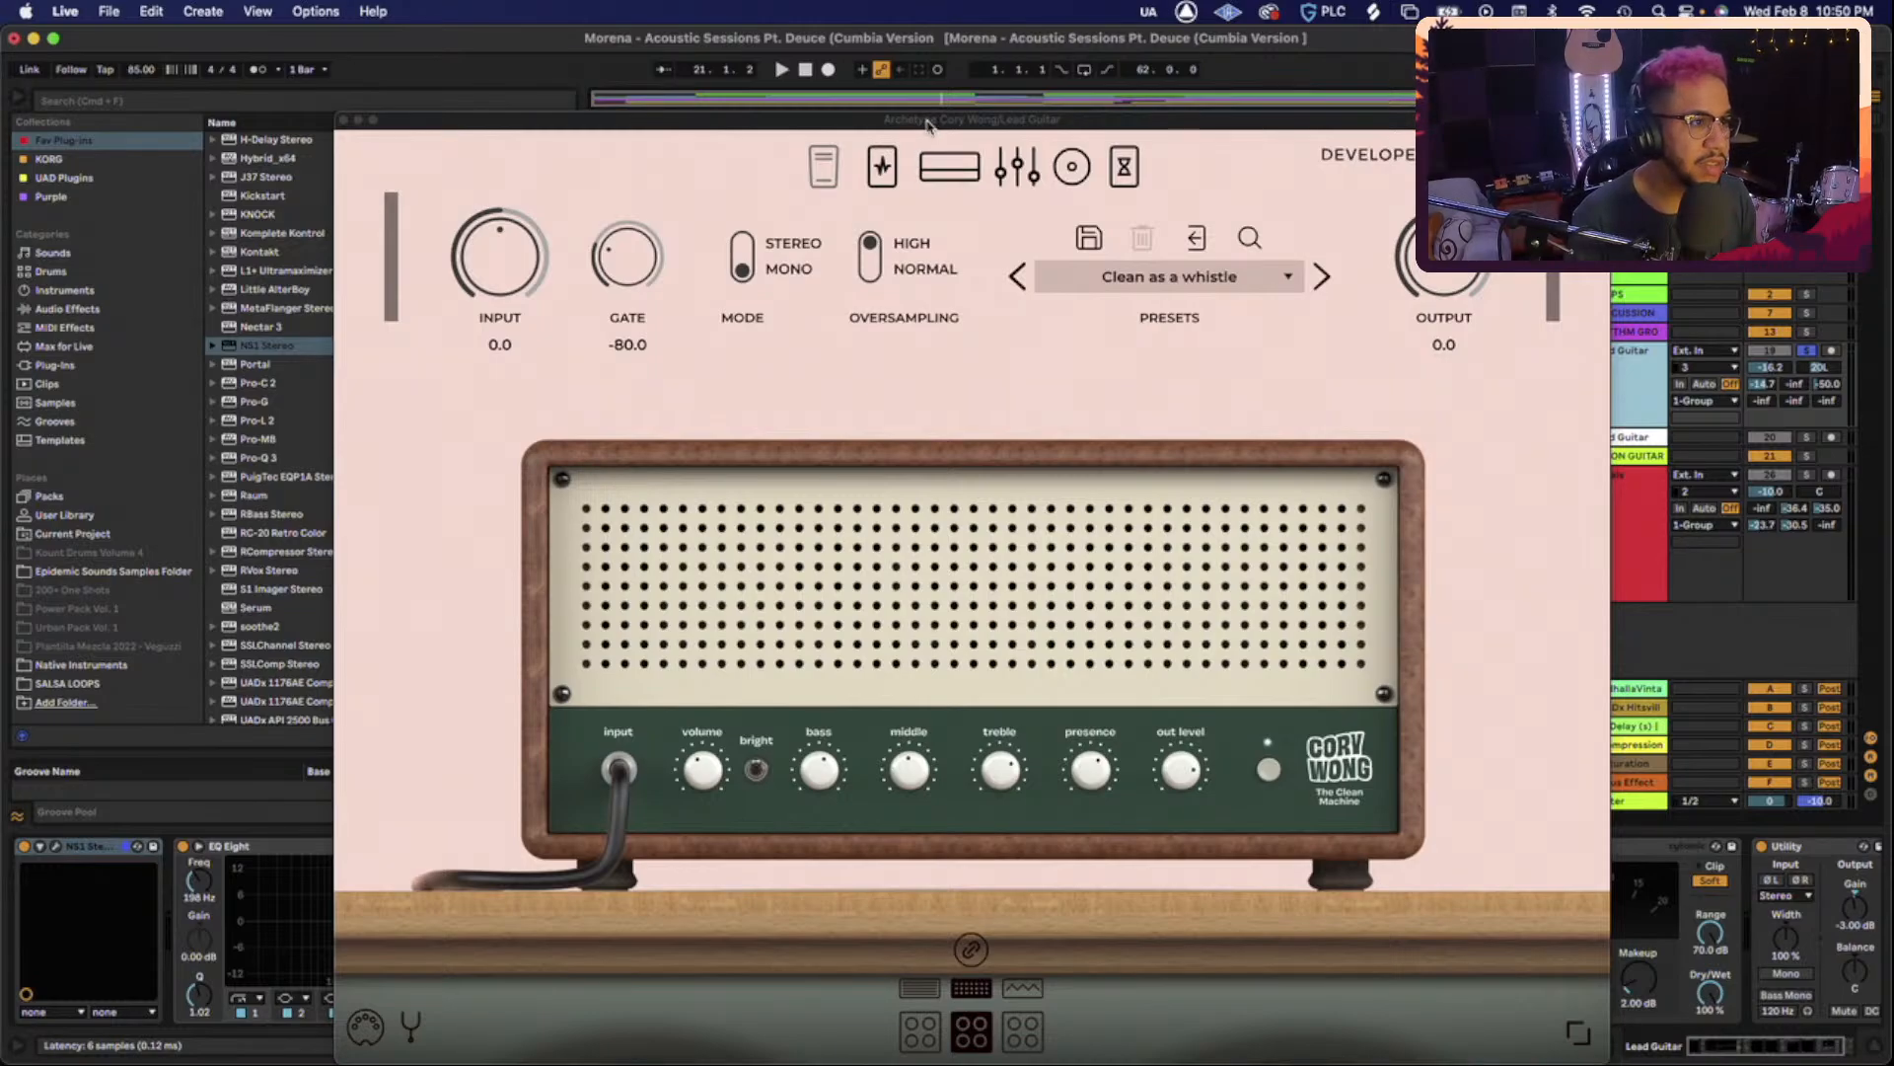
{"action": "mouse_move", "coordinate": [933, 120]}
{"action": "left_mouse_down"}
{"action": "mouse_move", "coordinate": [1143, 41]}
{"action": "mouse_move", "coordinate": [1650, 35]}
{"action": "mouse_move", "coordinate": [324, 36]}
{"action": "mouse_move", "coordinate": [1209, 44]}
{"action": "mouse_move", "coordinate": [941, 95]}
{"action": "left_mouse_up"}
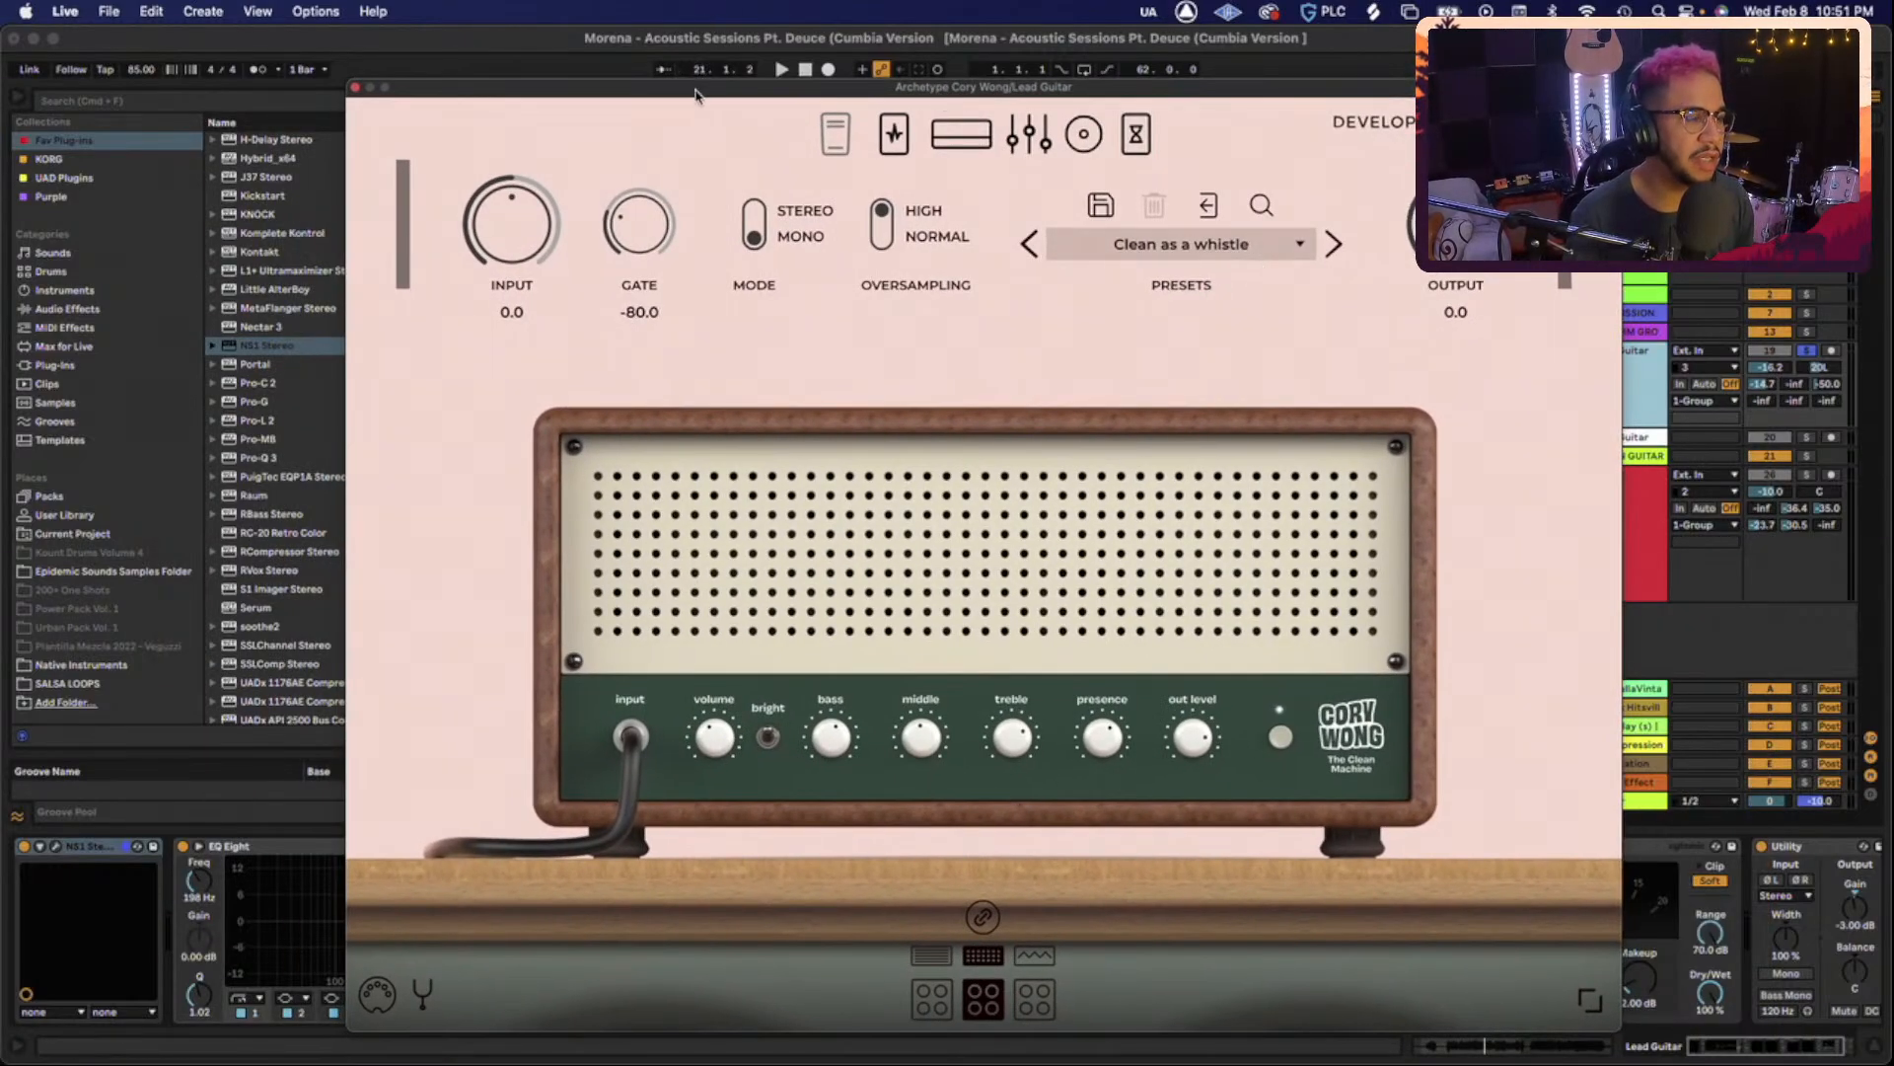
{"action": "left_click_drag", "start_coordinate": [694, 91], "coordinate": [873, 49]}
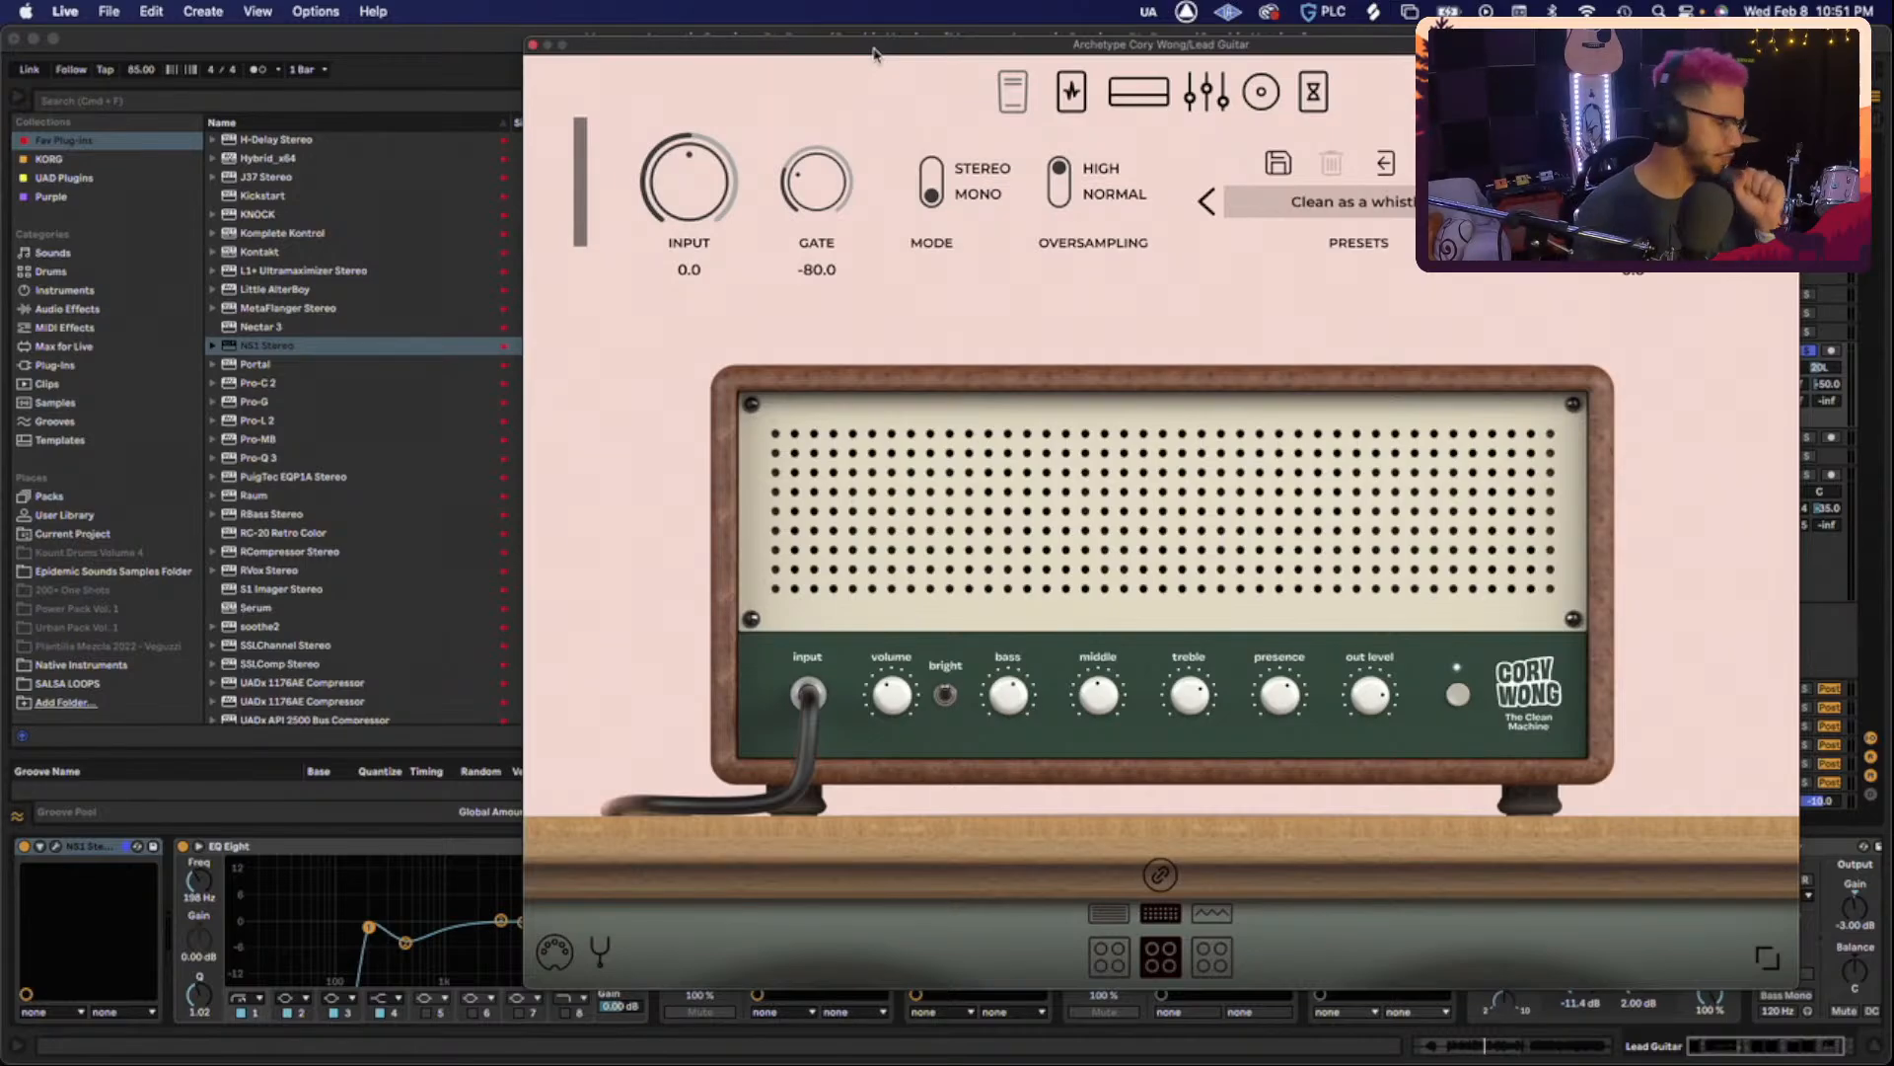
{"action": "left_click_drag", "start_coordinate": [873, 52], "coordinate": [909, 45]}
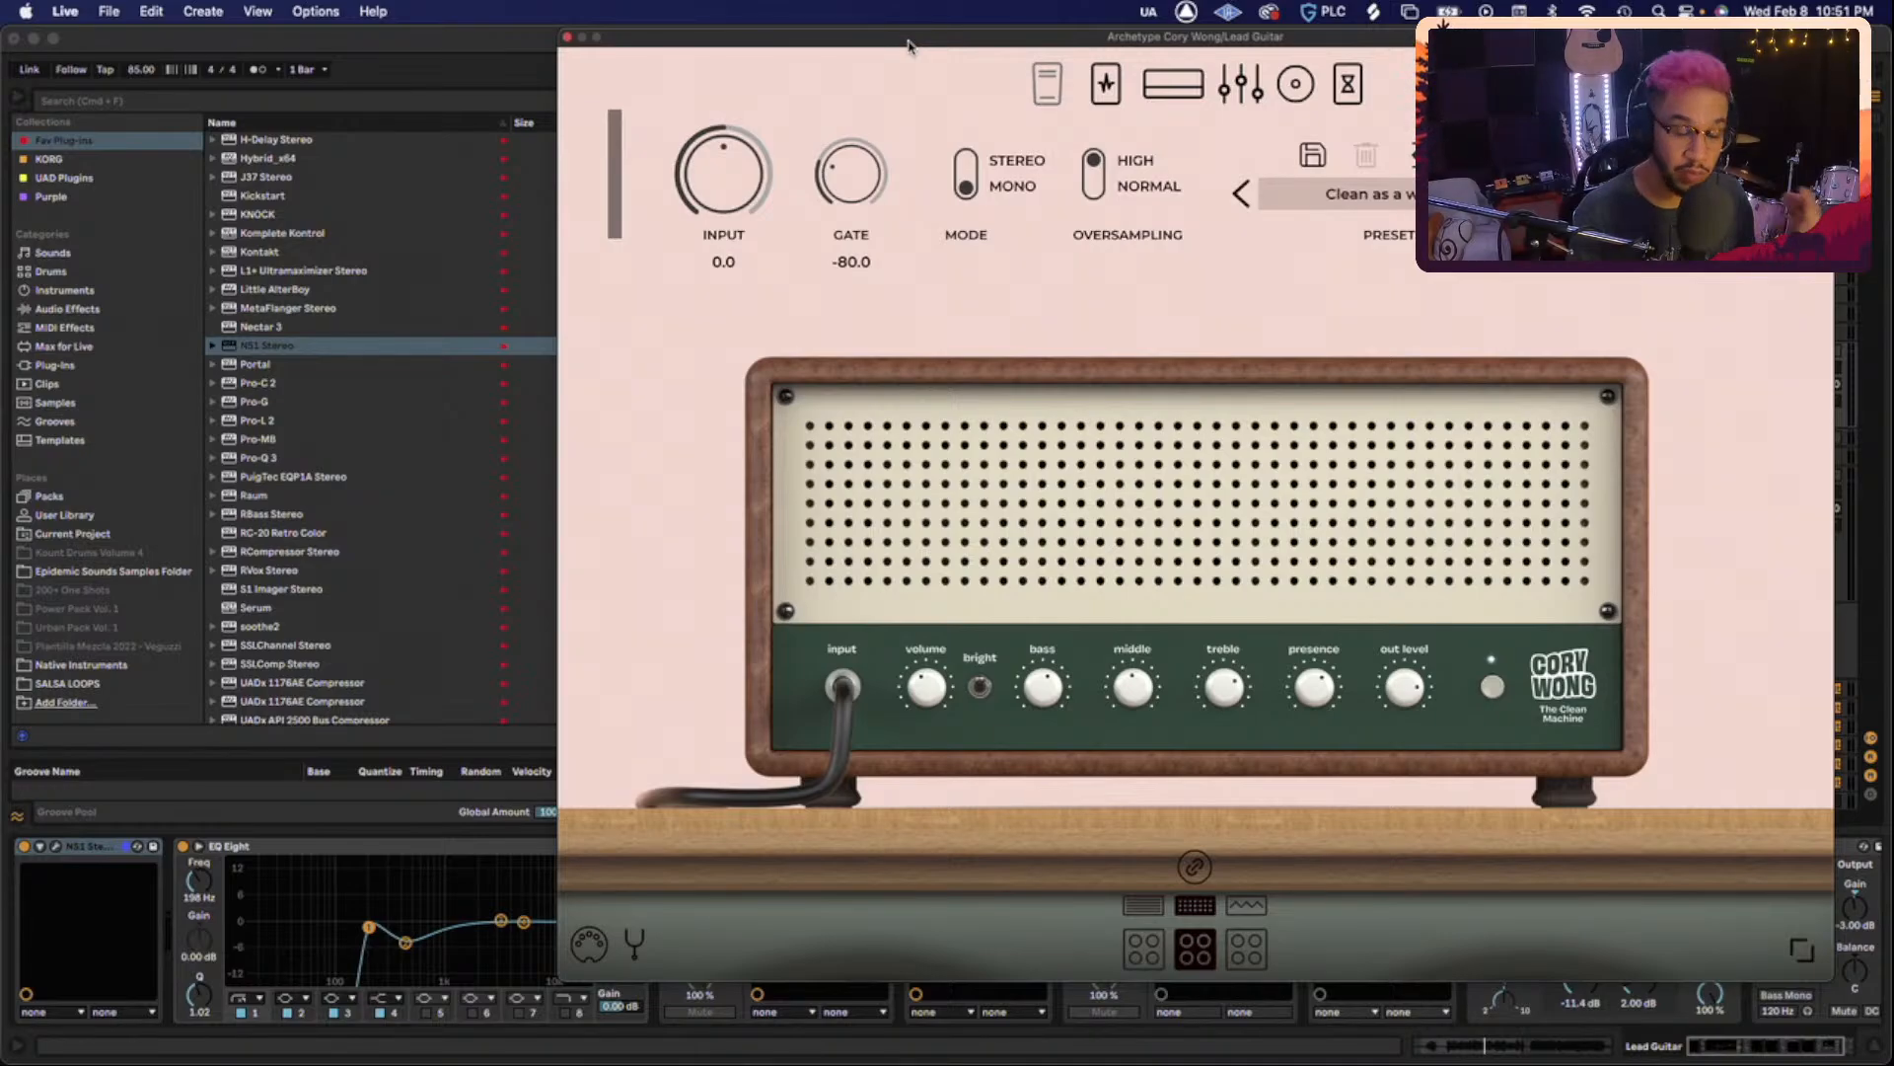
{"action": "left_click_drag", "start_coordinate": [908, 45], "coordinate": [1536, 68]}
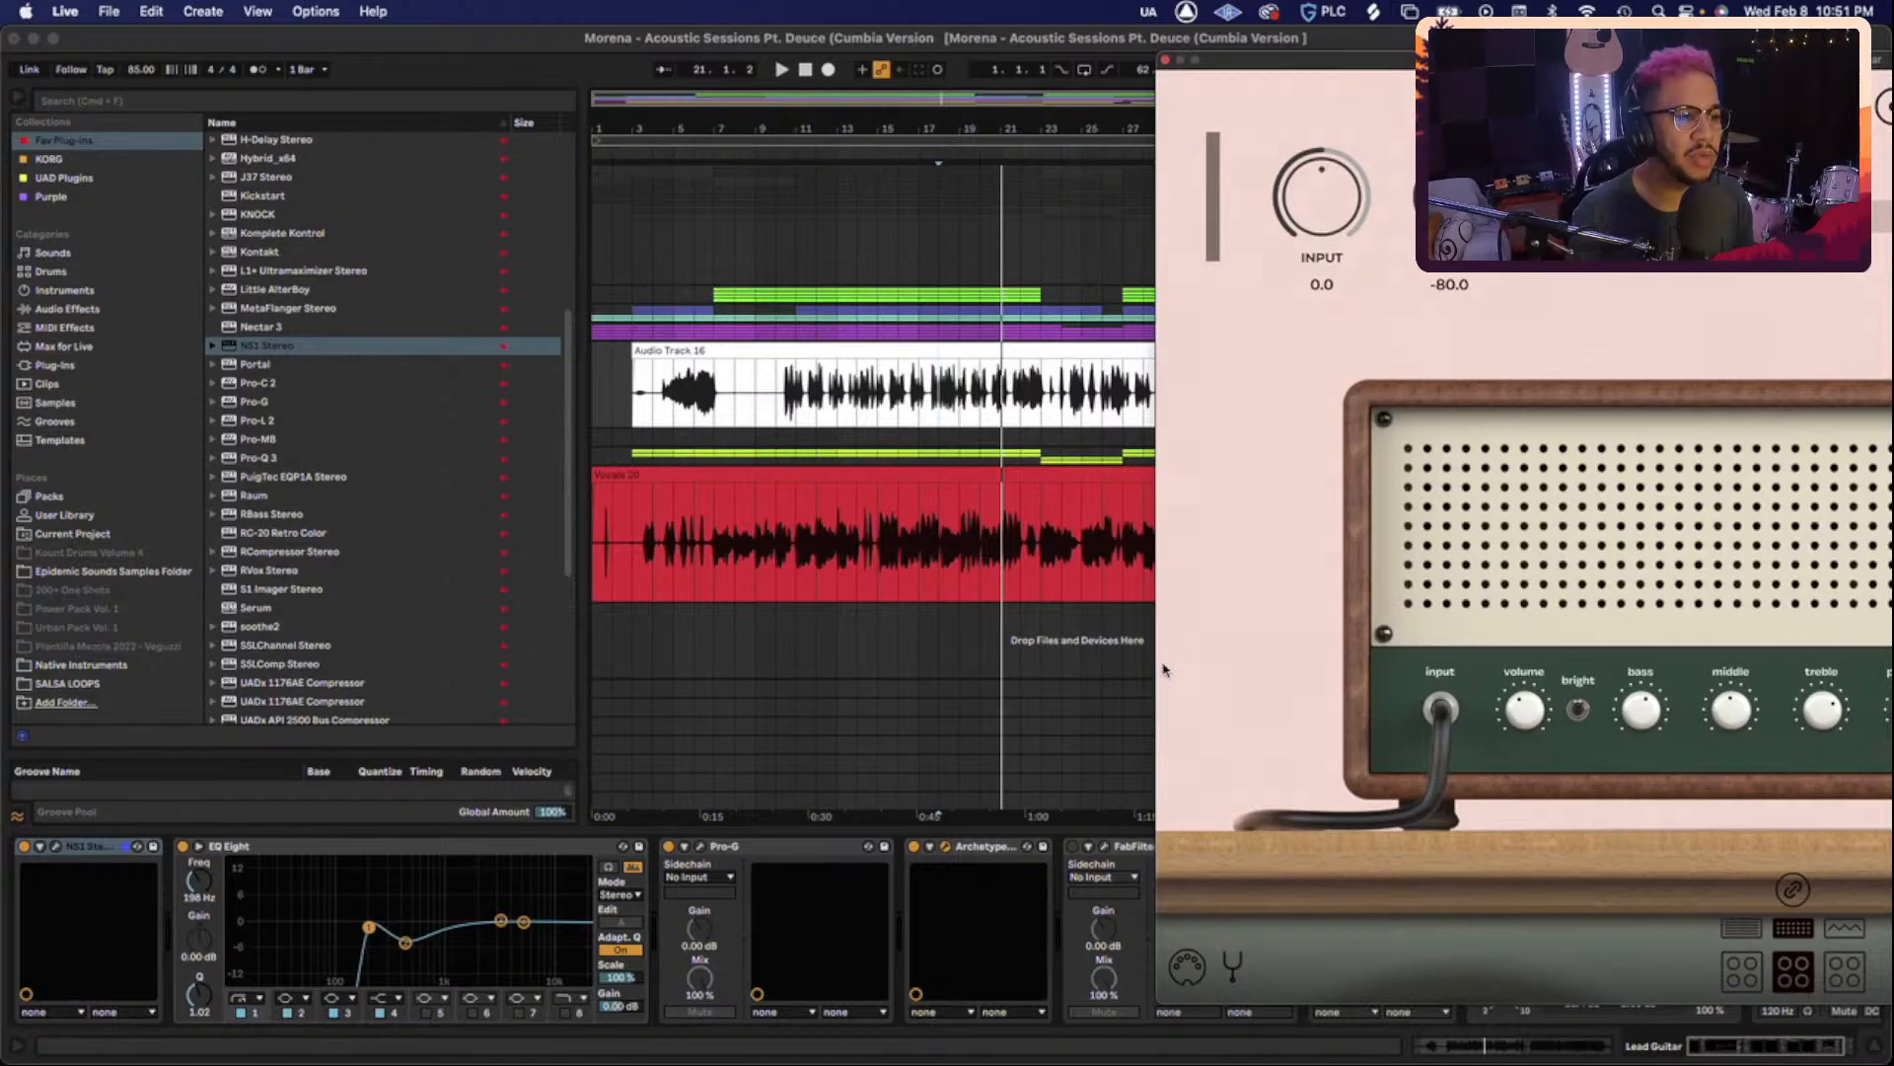
Compare the lead guitar with and without the Archetype Cory Wong amp during playback, and close the plug-in window.
{"action": "left_click", "coordinate": [913, 847]}
{"action": "key", "text": "space"}
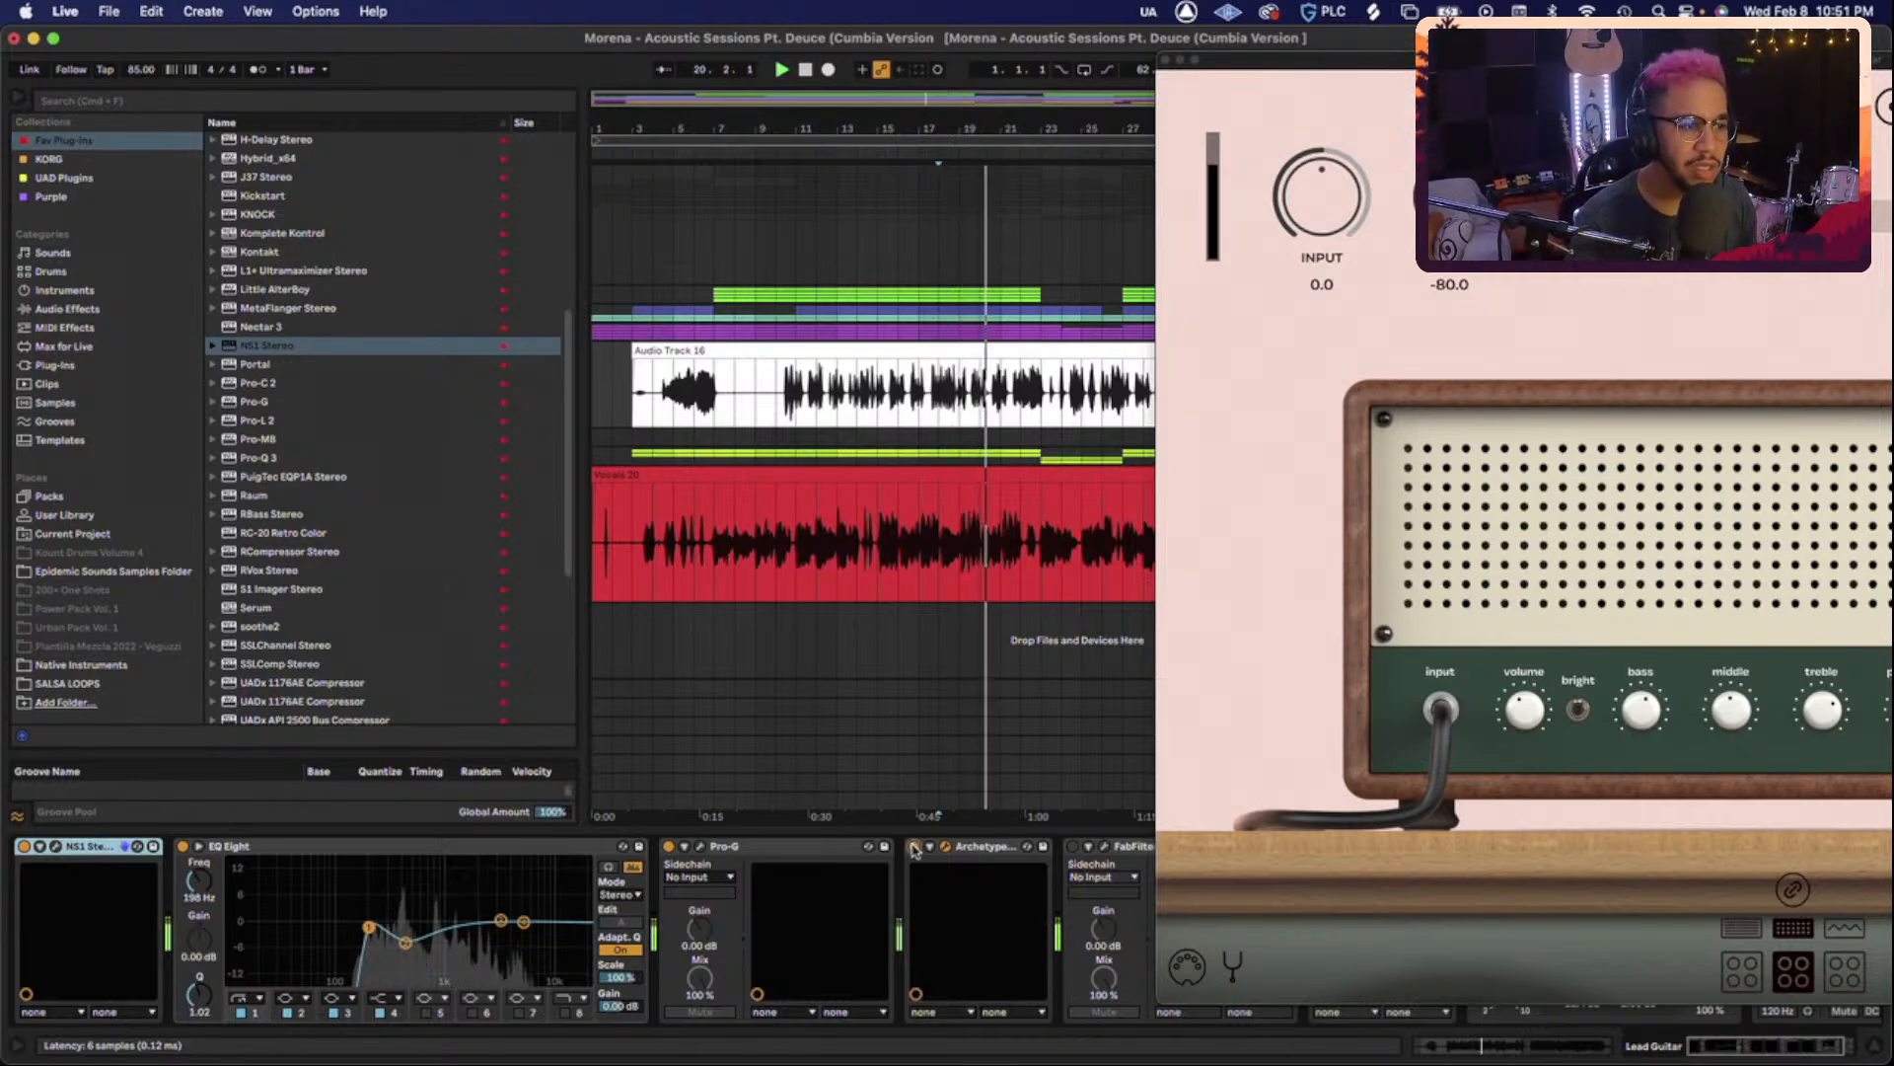
{"action": "scroll", "coordinate": [1040, 890], "scroll_direction": "right", "scroll_amount": 2}
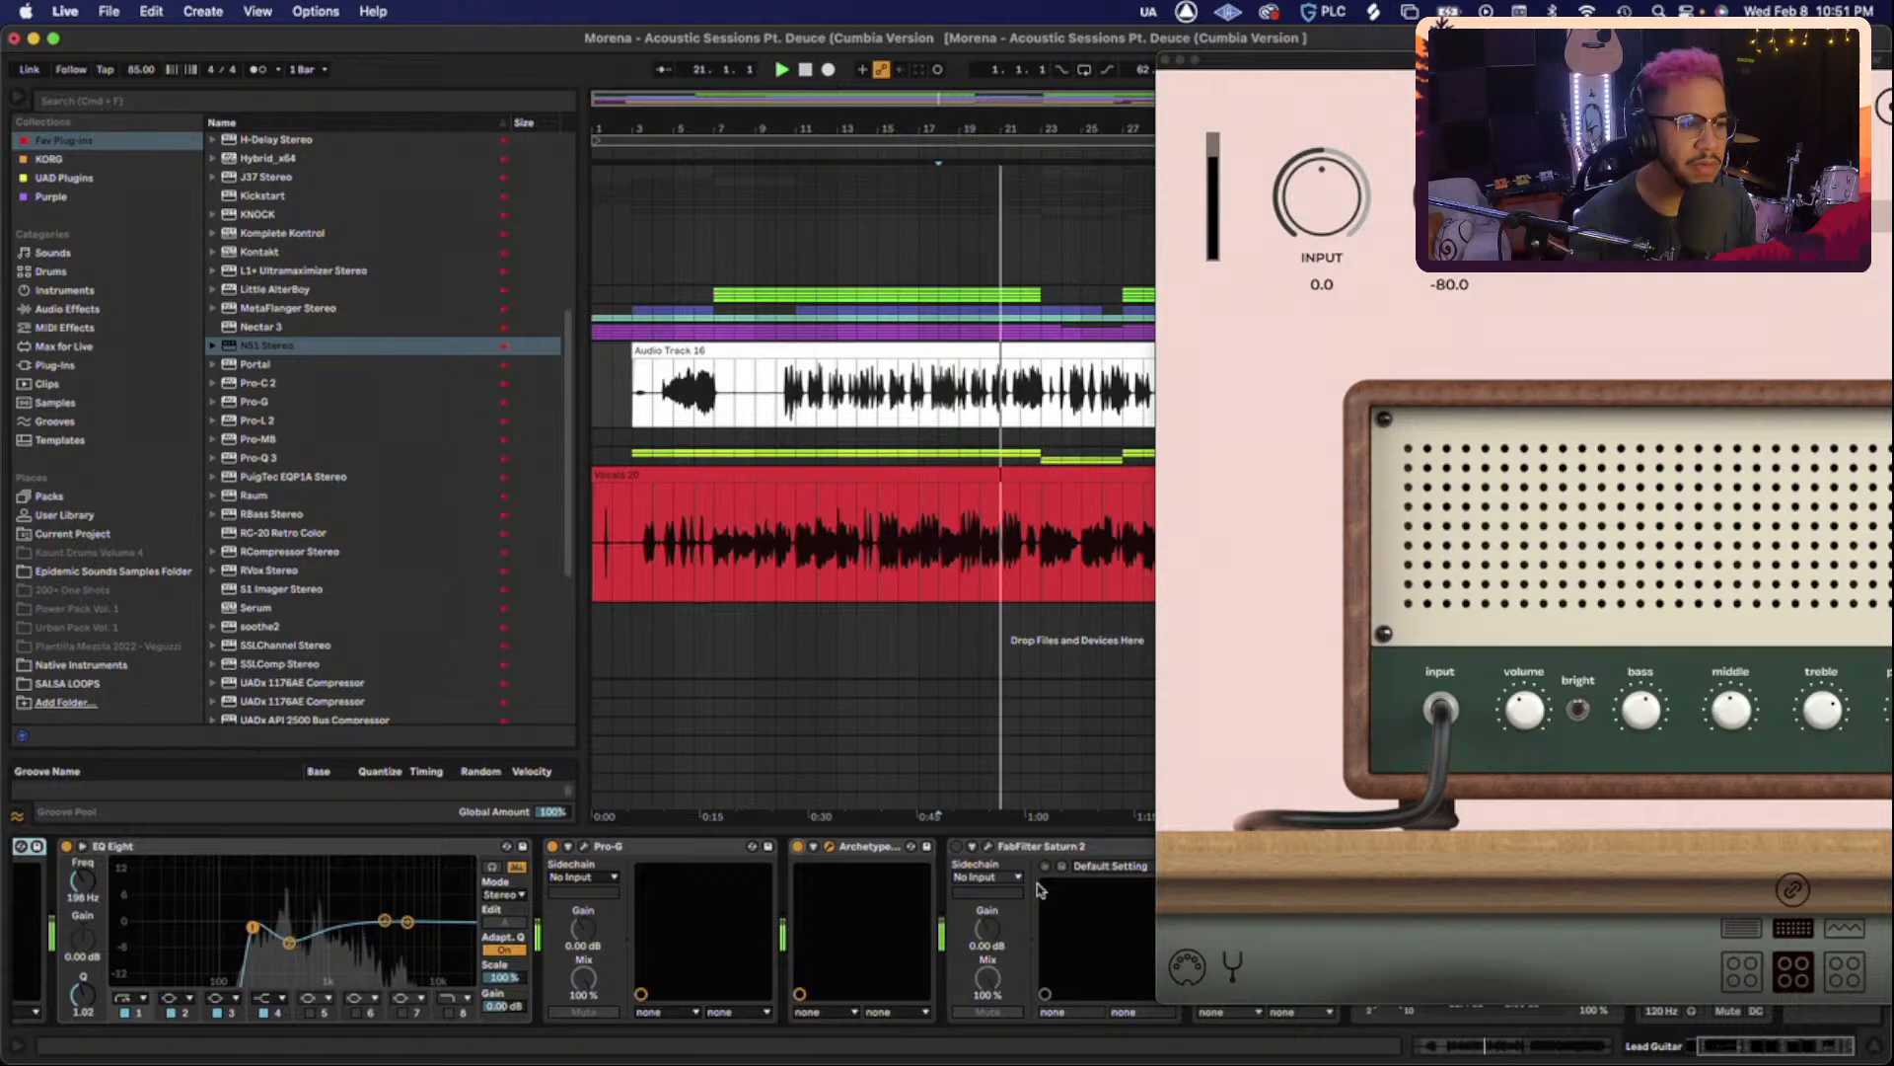
{"action": "left_click_drag", "start_coordinate": [1255, 69], "coordinate": [372, 45]}
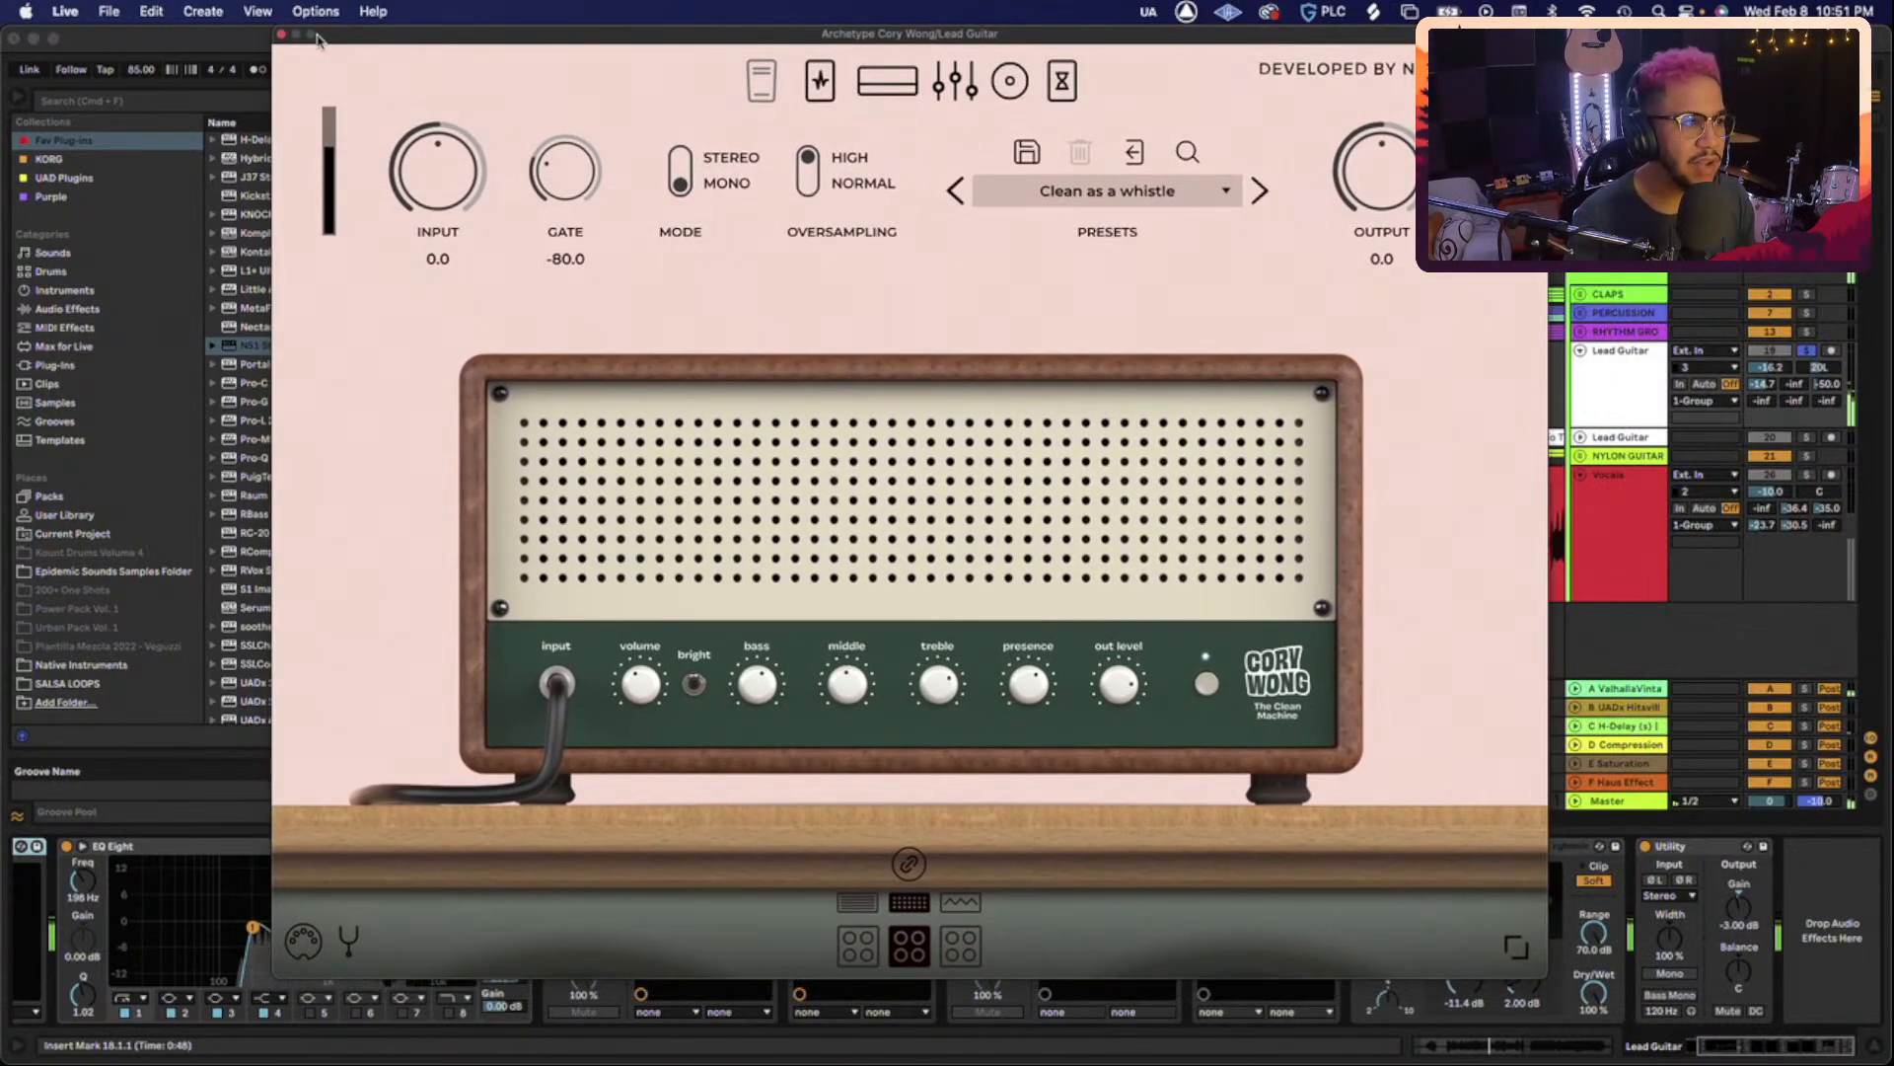
{"action": "left_click", "coordinate": [281, 35]}
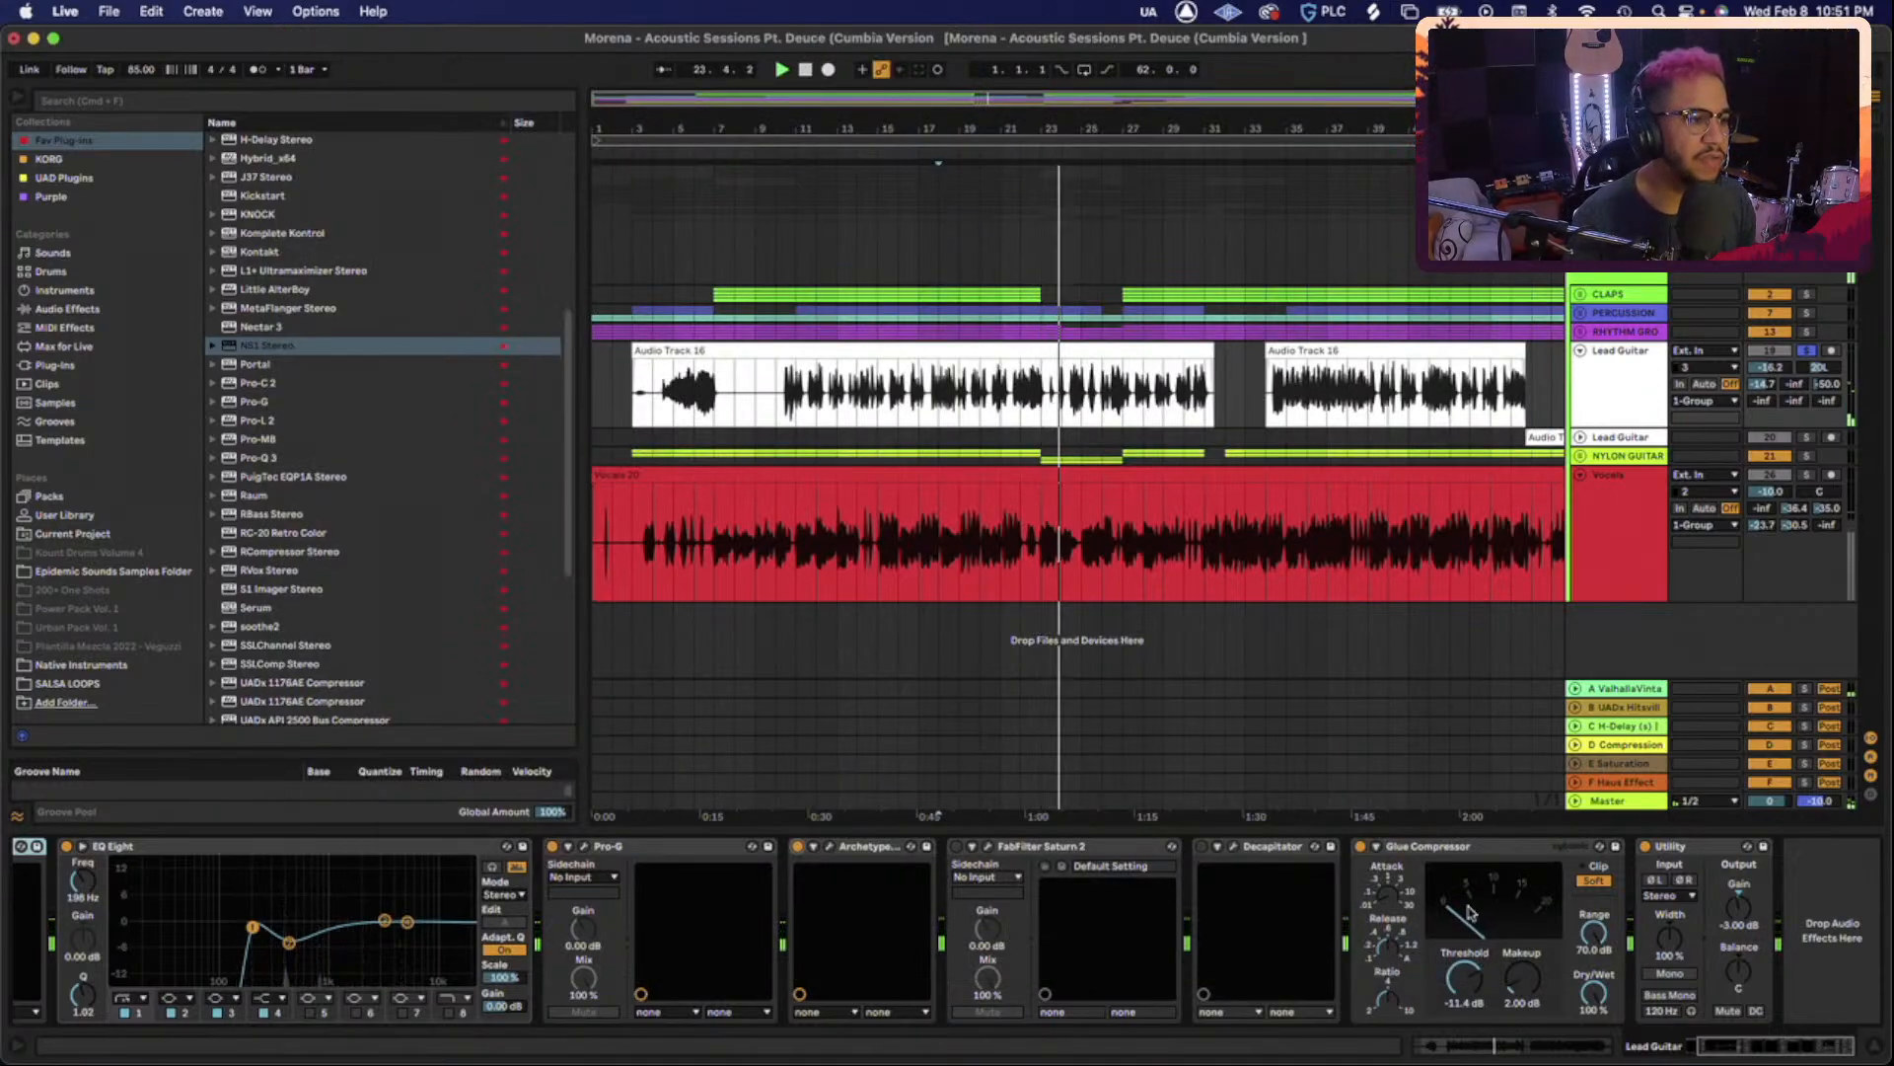
Review the Lead Guitar device chain from NS1 to Utility, stop playback, and highlight FabFilter Saturn 2, Decapitator and Archetype.
{"action": "left_click_drag", "start_coordinate": [266, 345], "coordinate": [62, 888]}
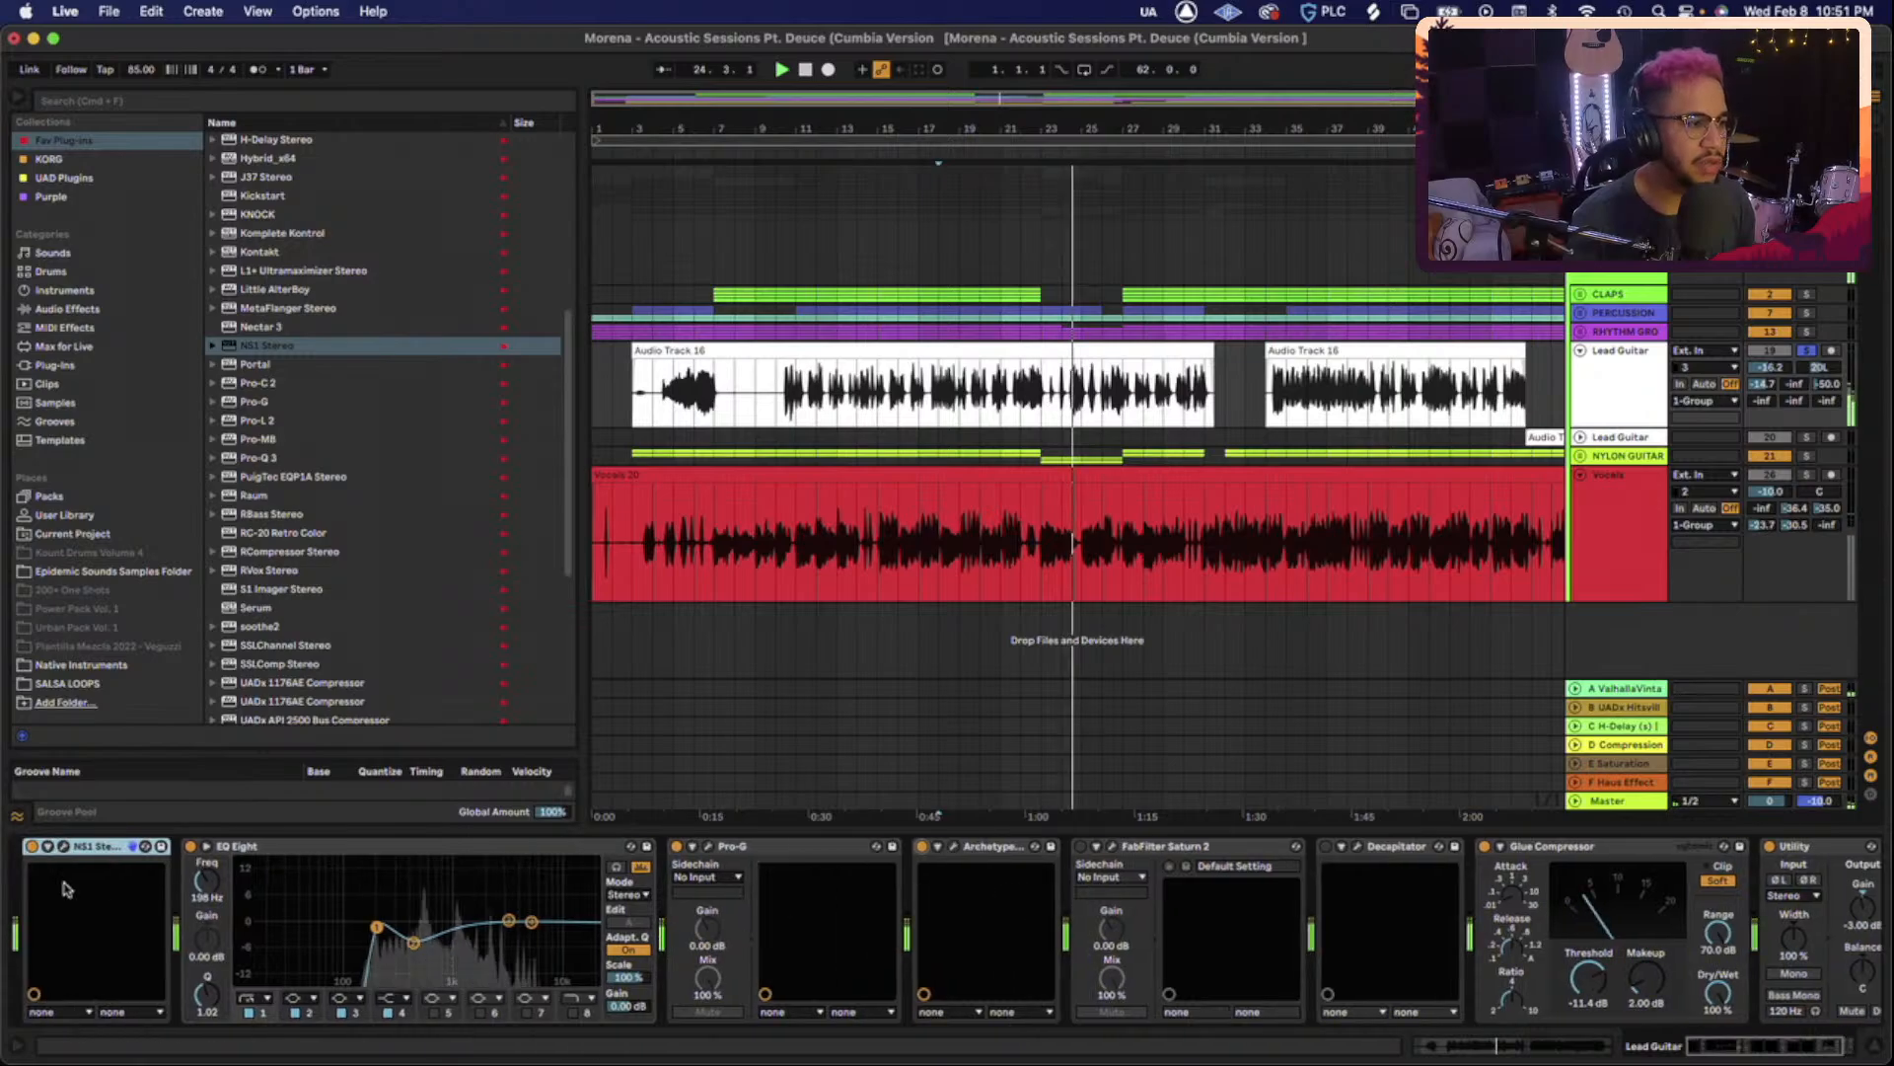
{"action": "scroll", "coordinate": [867, 881], "scroll_direction": "right", "scroll_amount": 3}
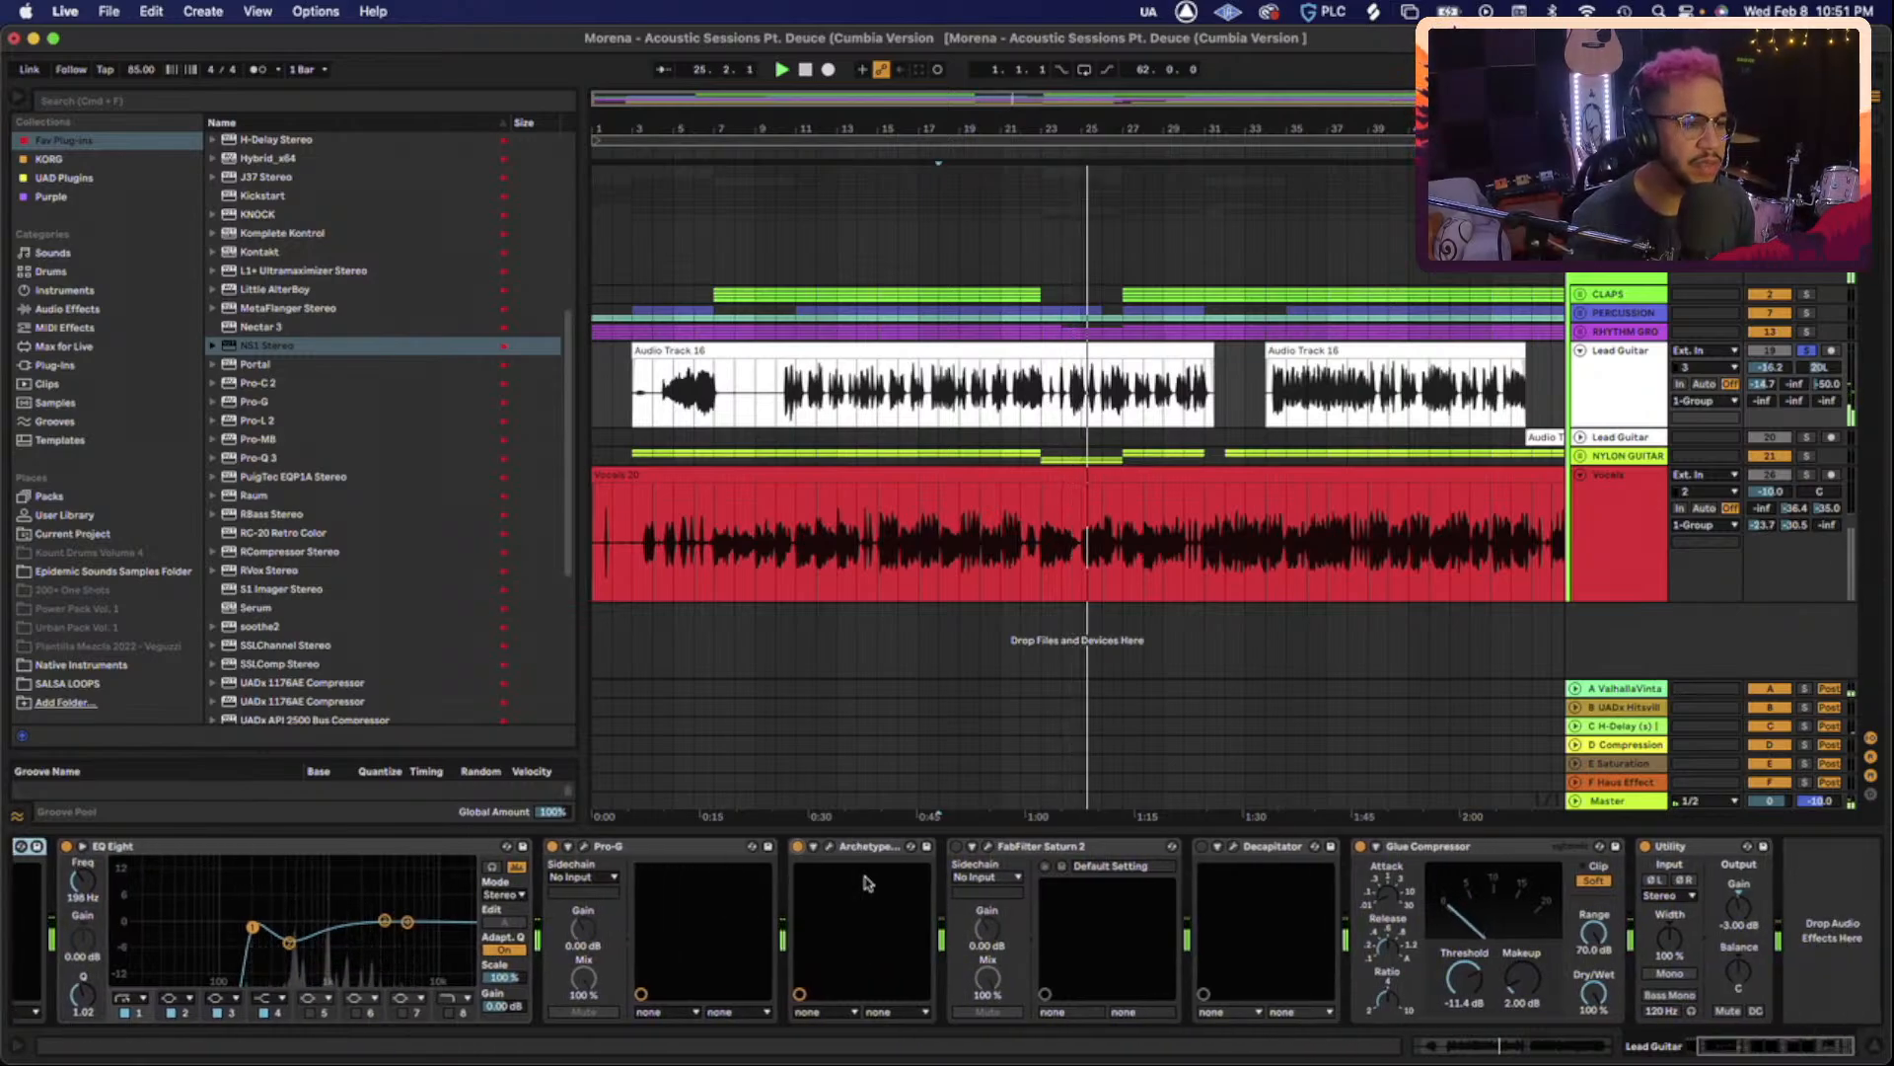
{"action": "key", "text": "space"}
{"action": "left_click", "coordinate": [1124, 848]}
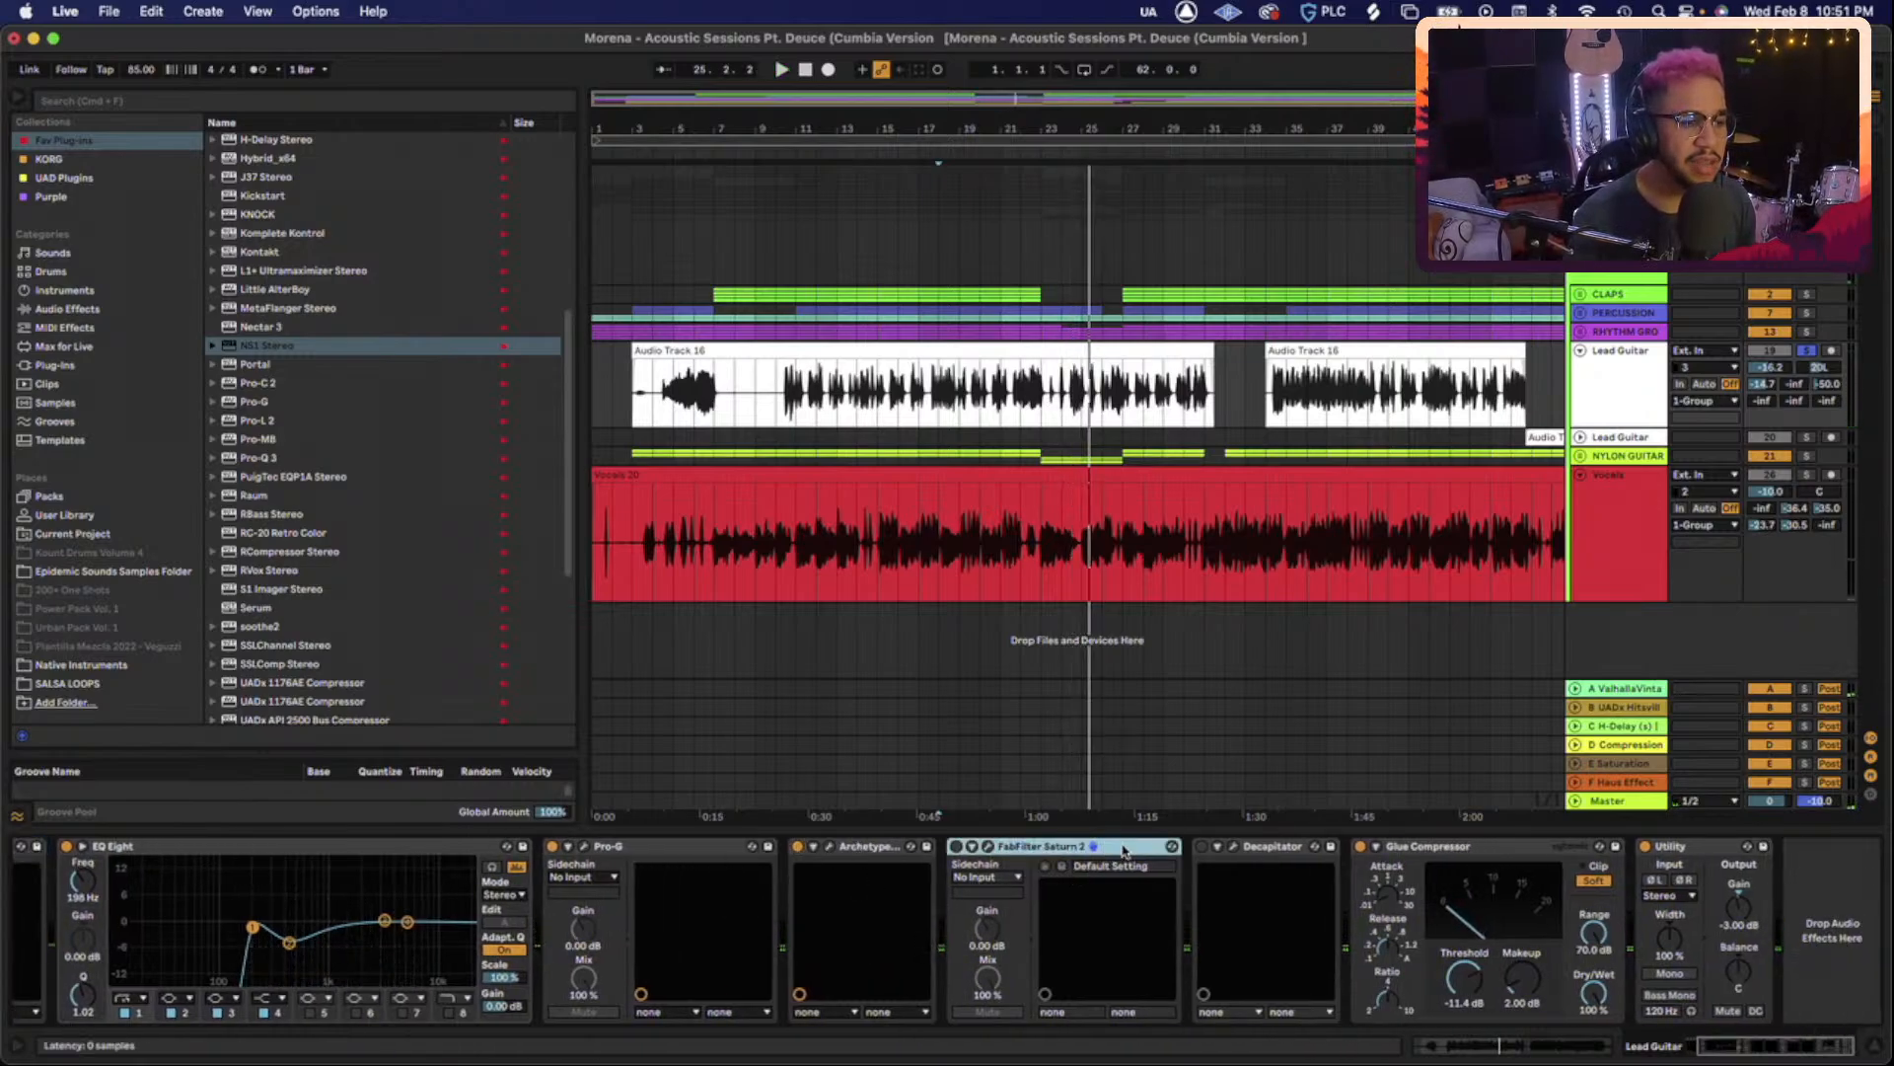
{"action": "left_click", "coordinate": [1291, 848]}
{"action": "left_click", "coordinate": [1115, 855]}
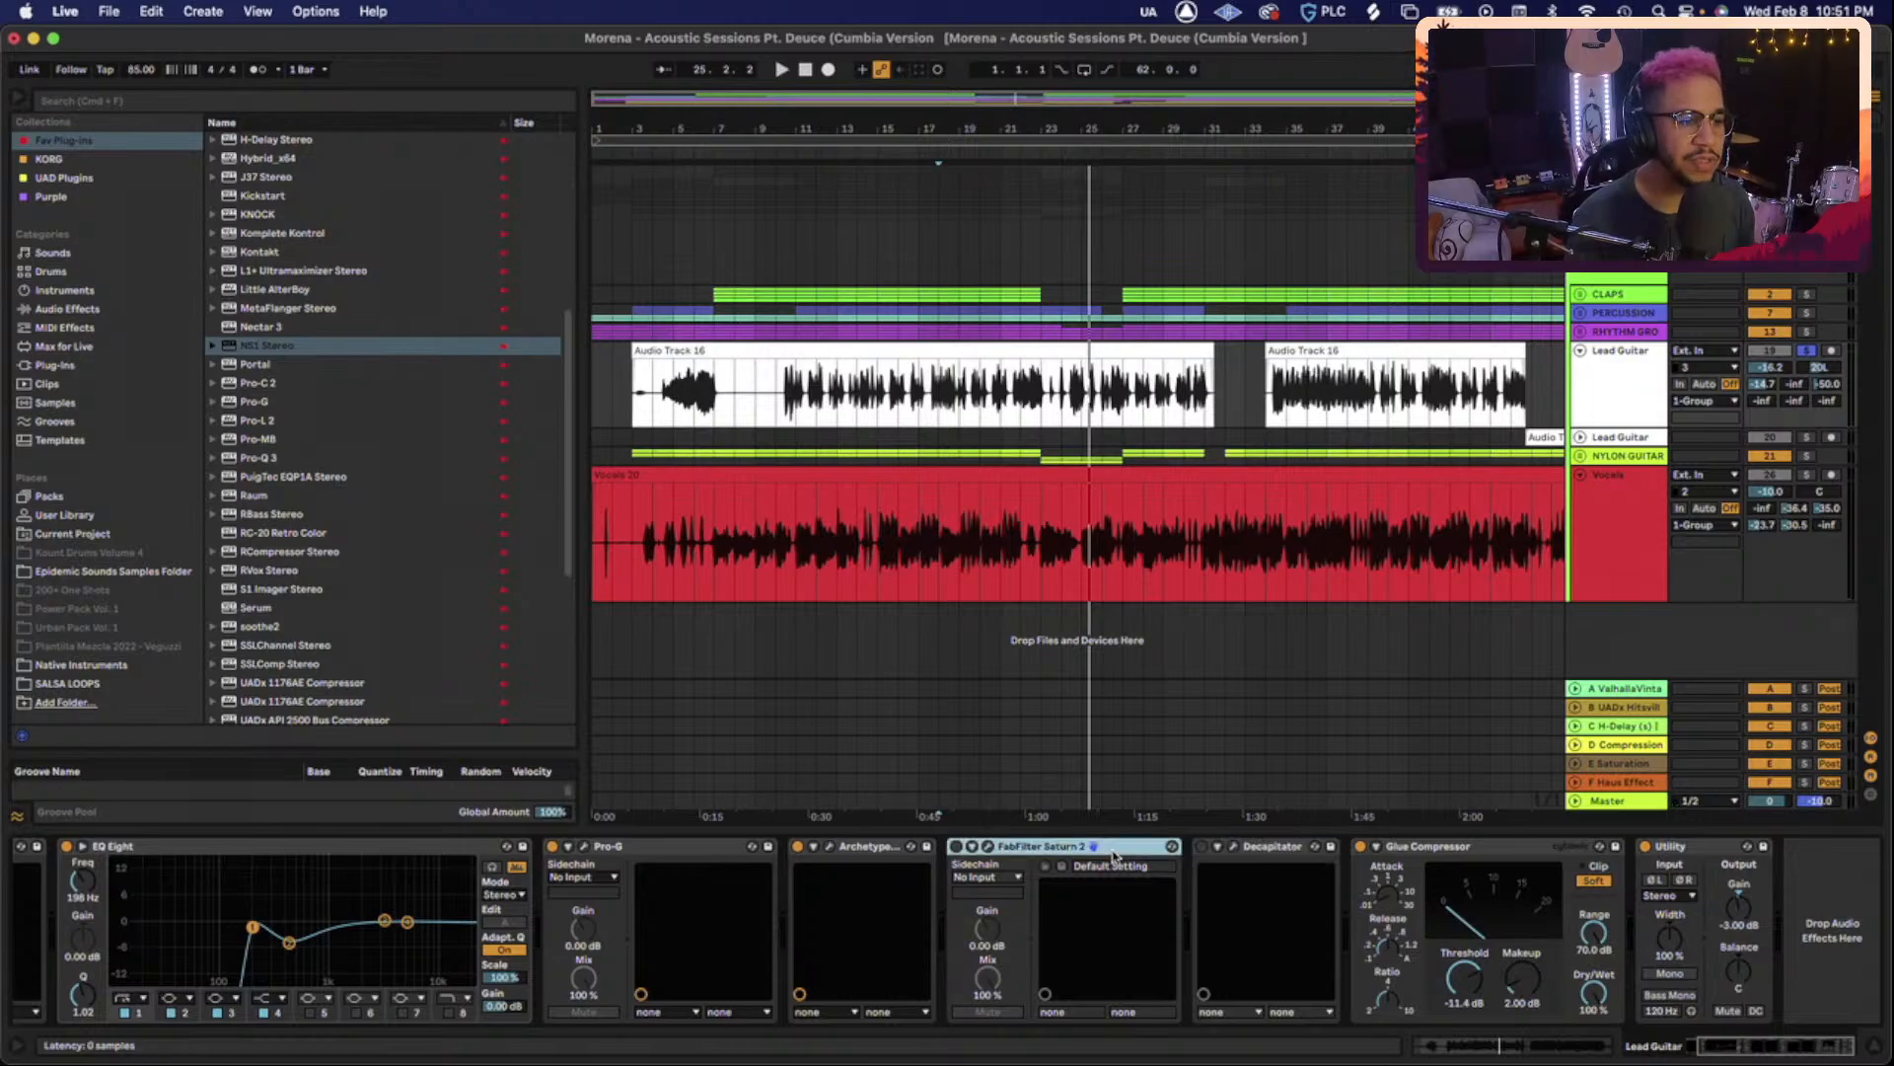
{"action": "left_click", "coordinate": [1281, 850]}
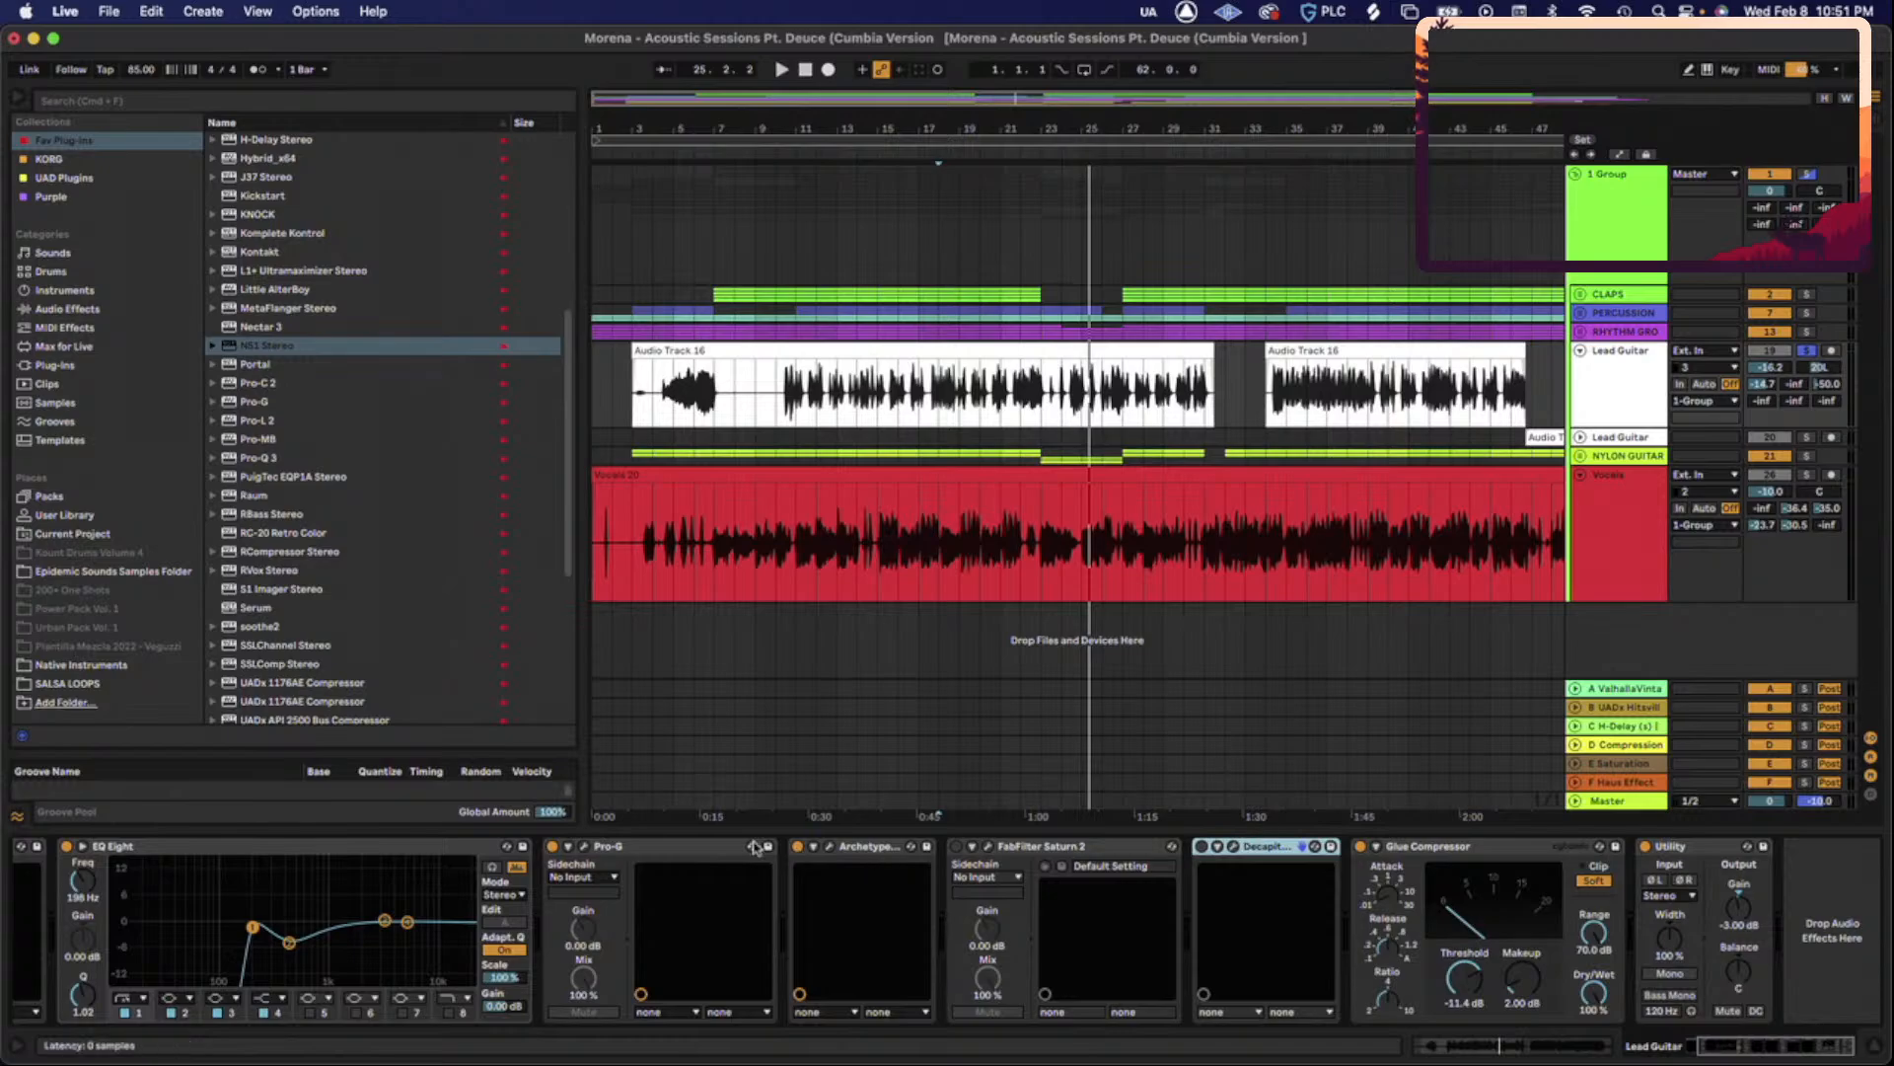
{"action": "left_click", "coordinate": [878, 852]}
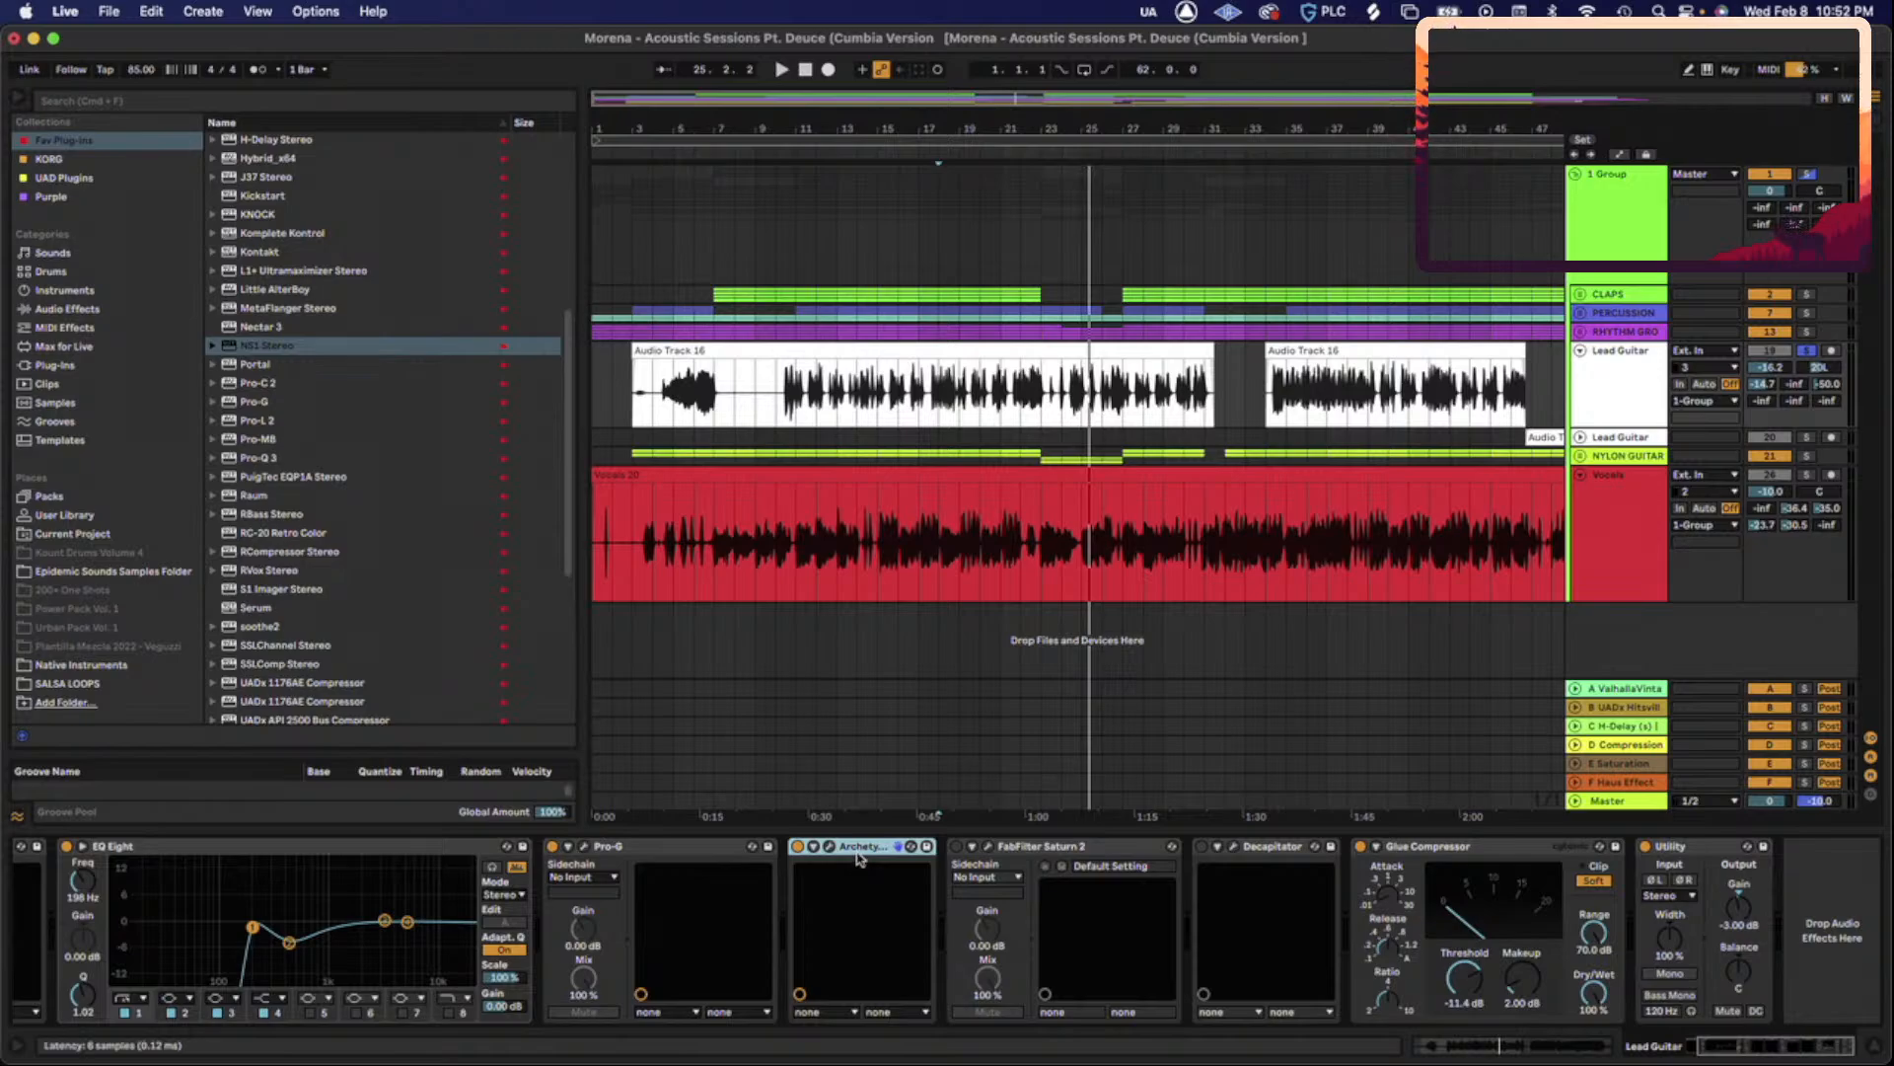
Freeze the first Lead Guitar track, check its unfreeze and flatten options, and undo the freeze.
{"action": "right_click", "coordinate": [1637, 372]}
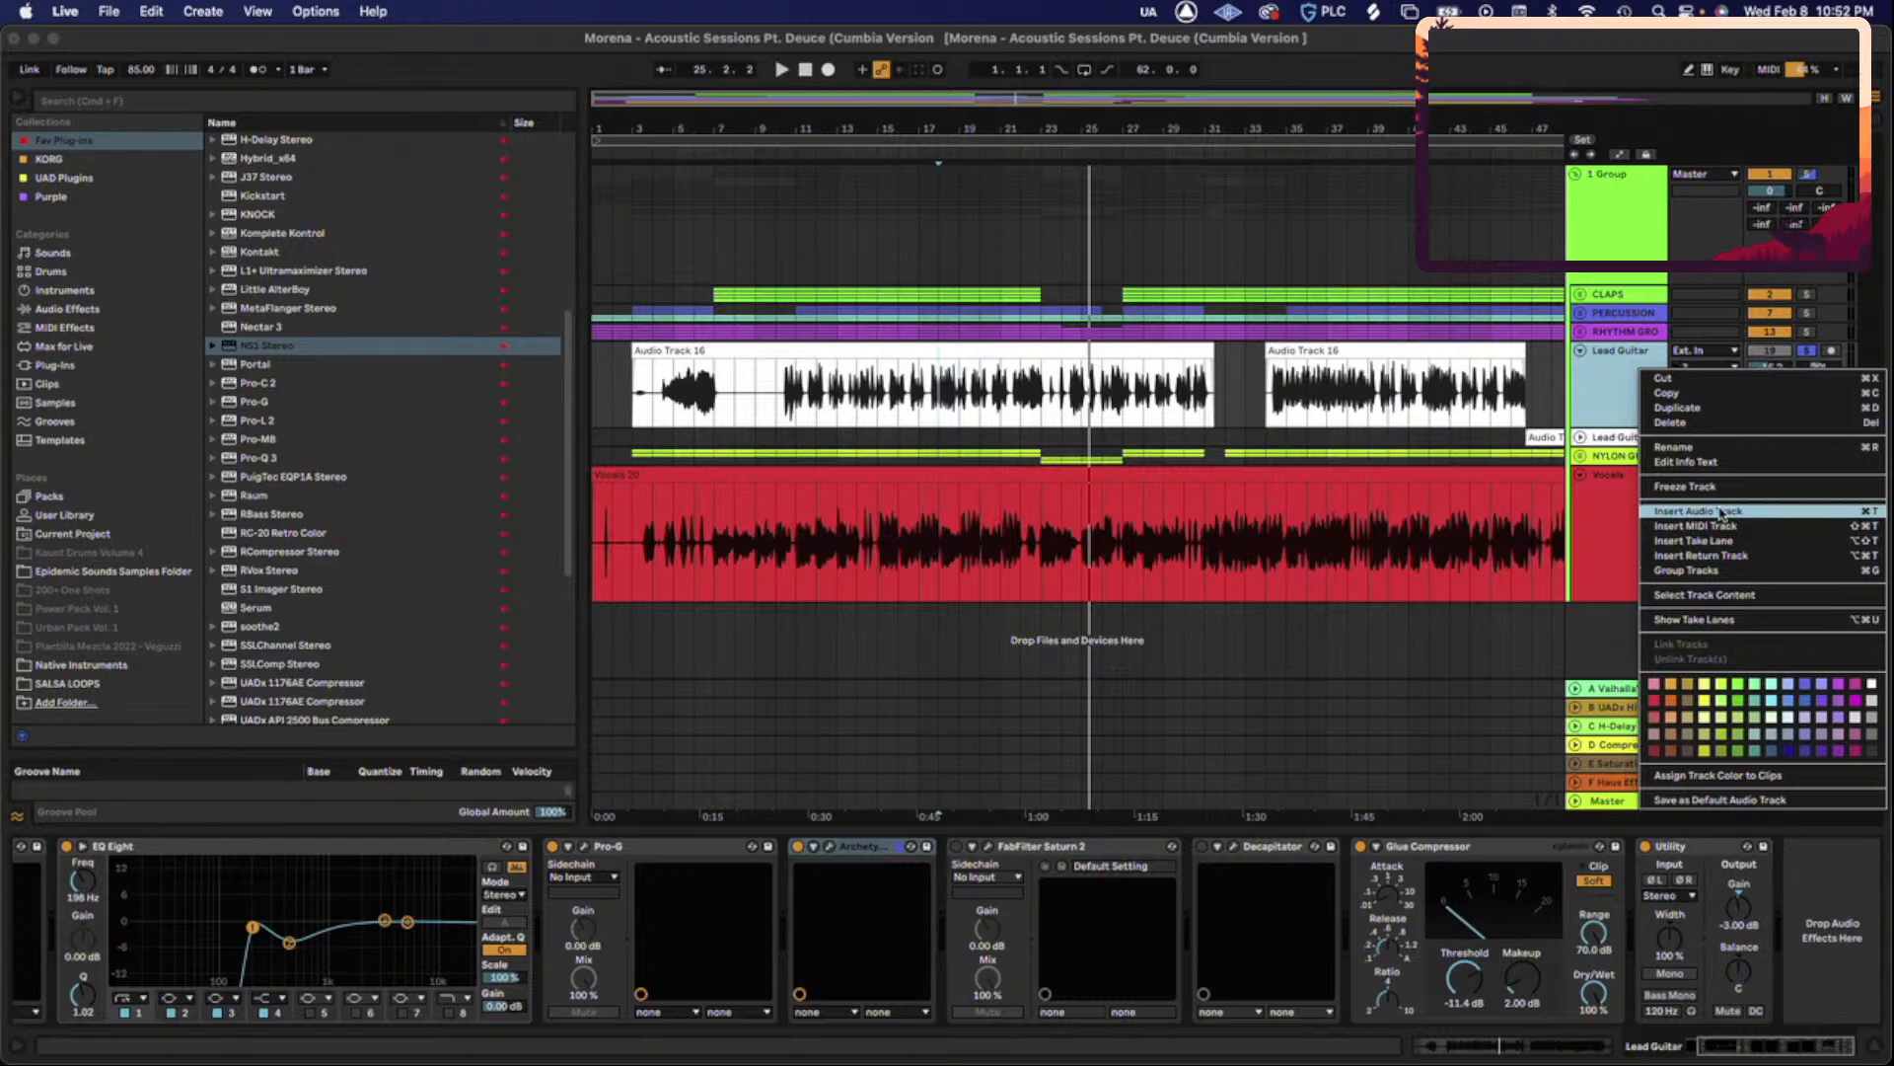
{"action": "left_click", "coordinate": [1685, 484]}
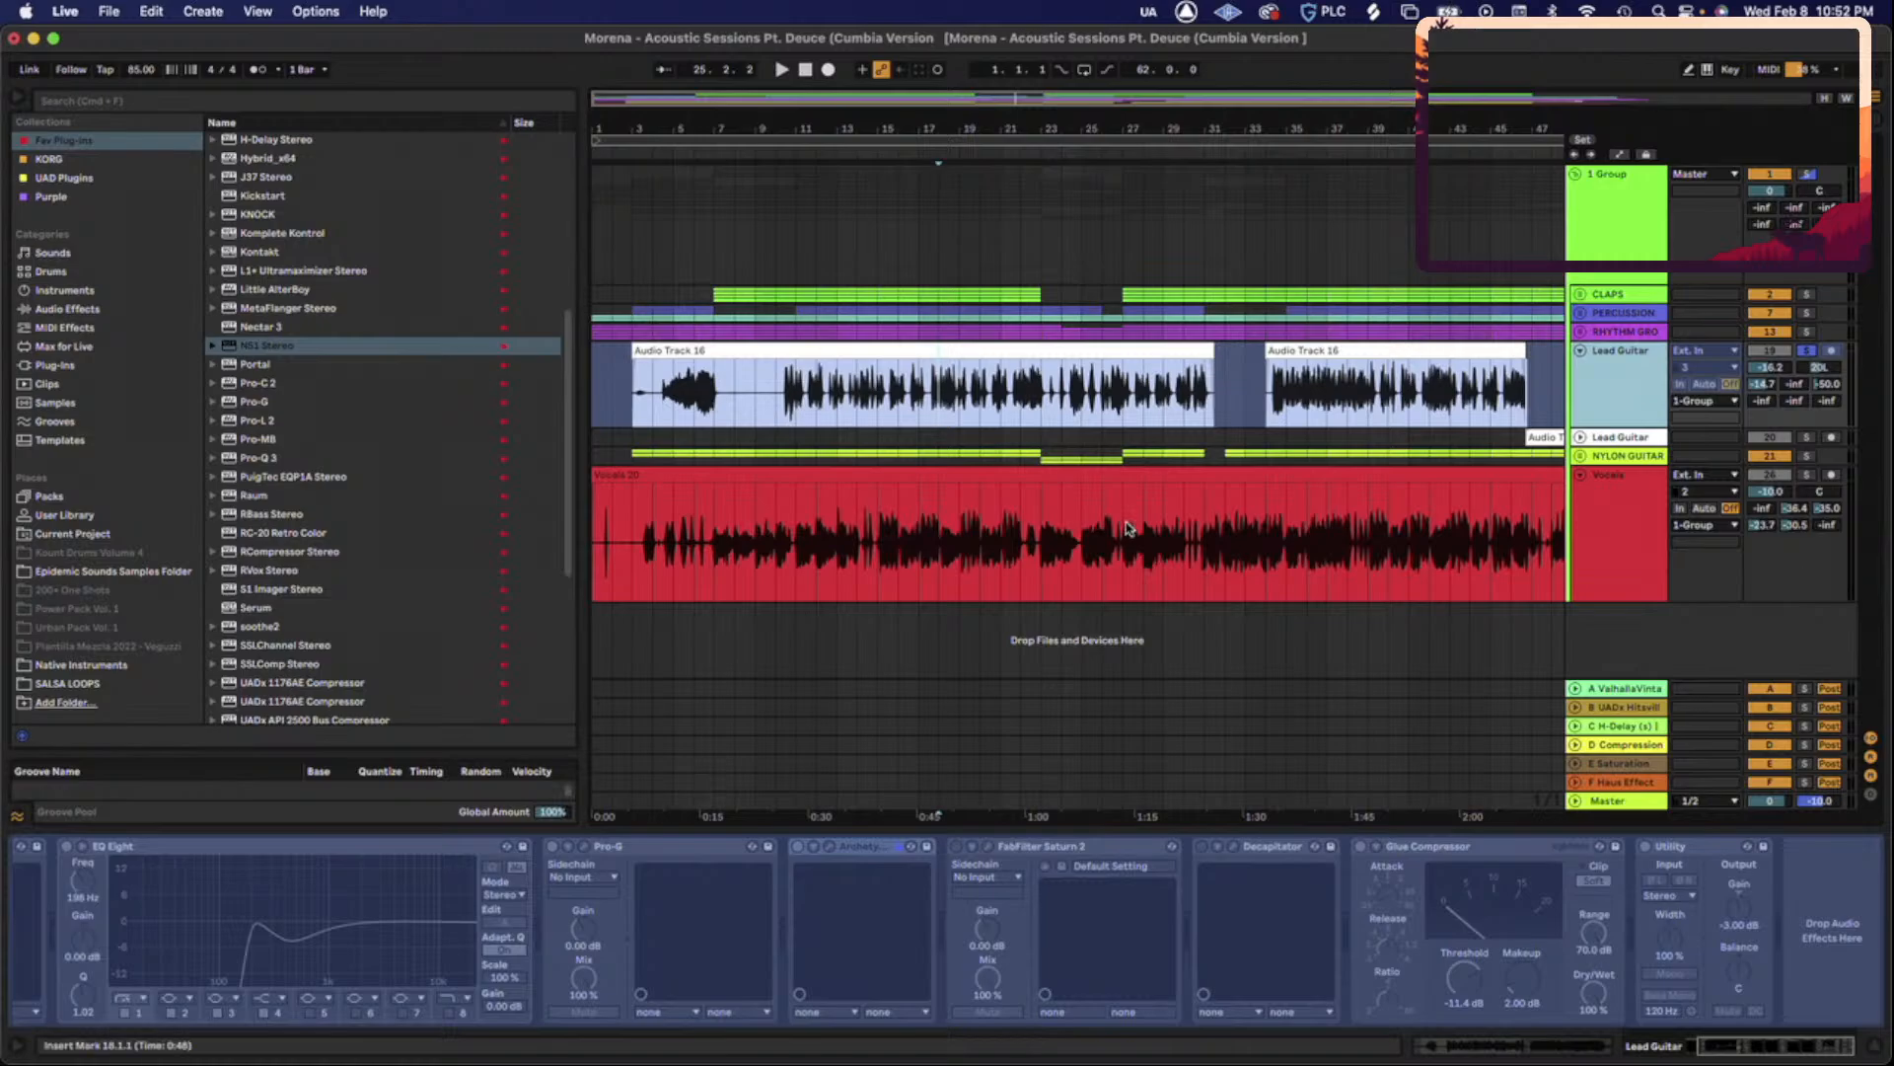
{"action": "right_click", "coordinate": [1618, 400]}
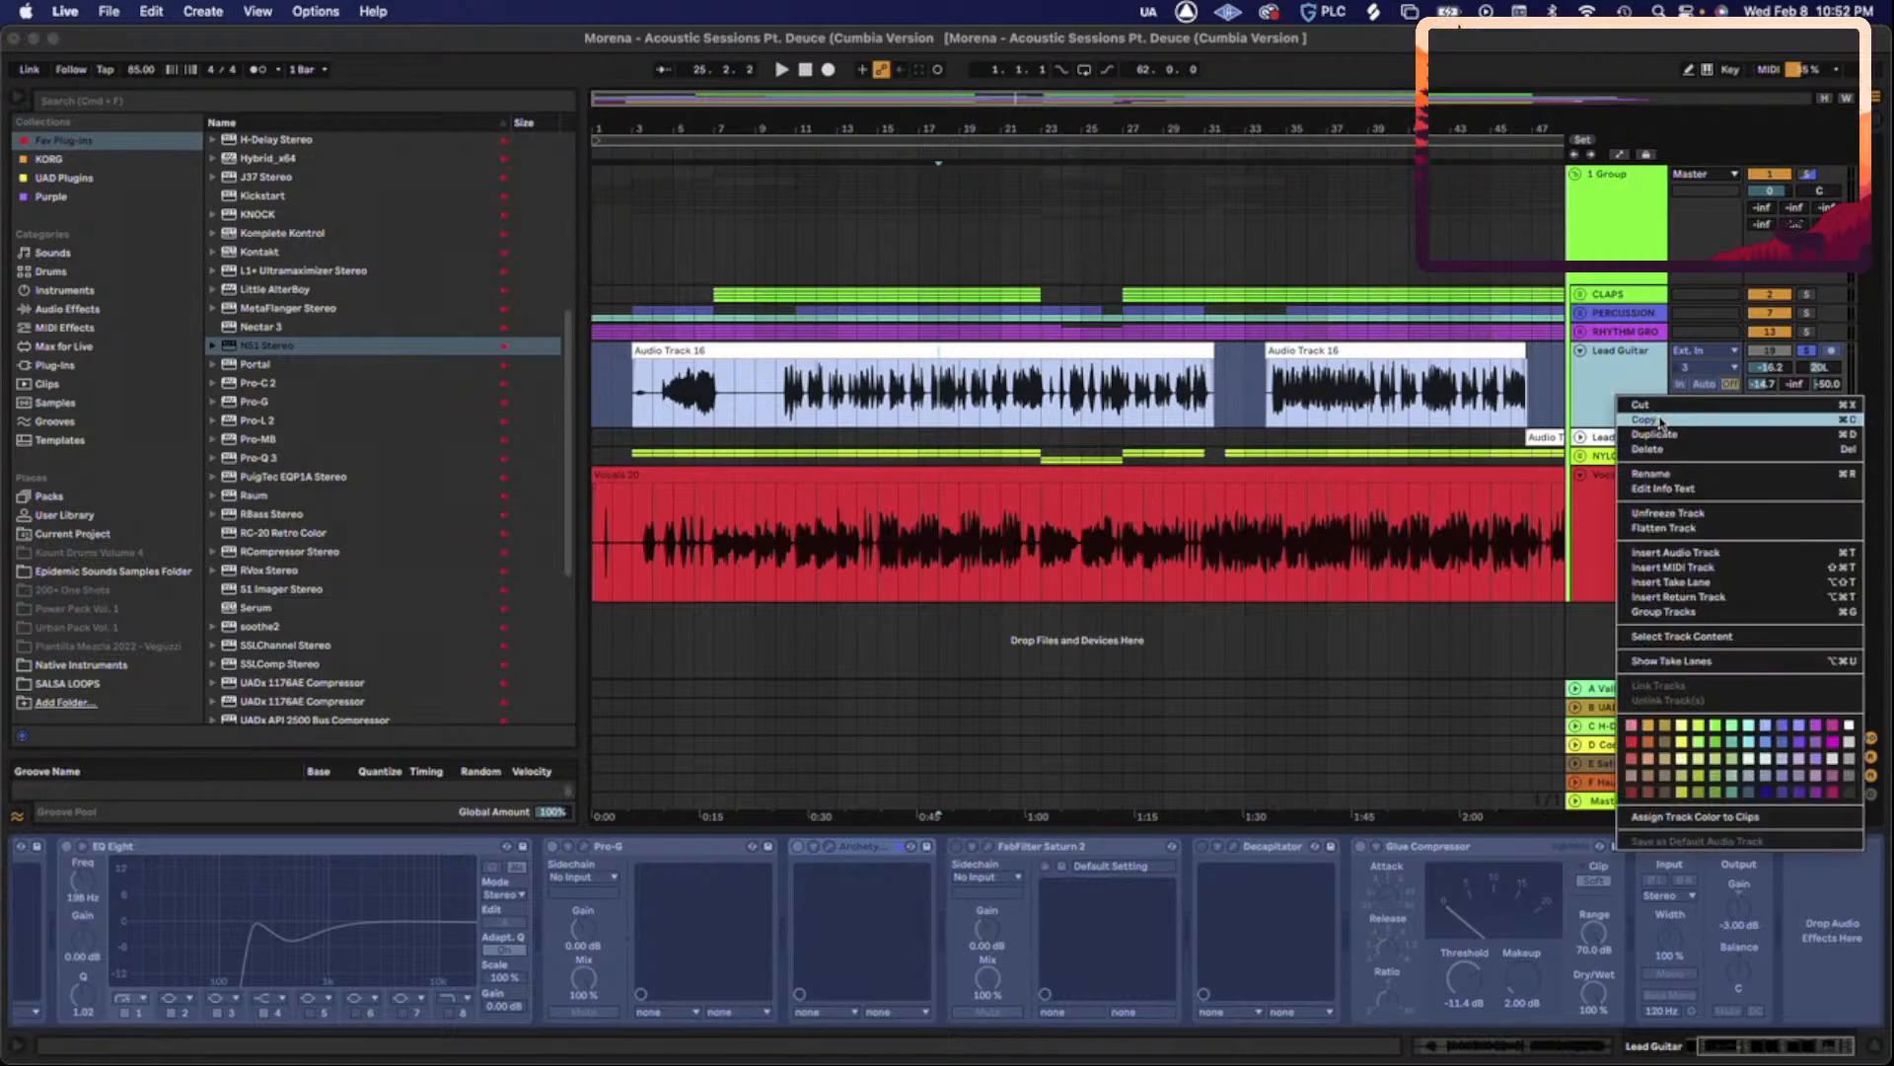
{"action": "left_click", "coordinate": [1619, 368]}
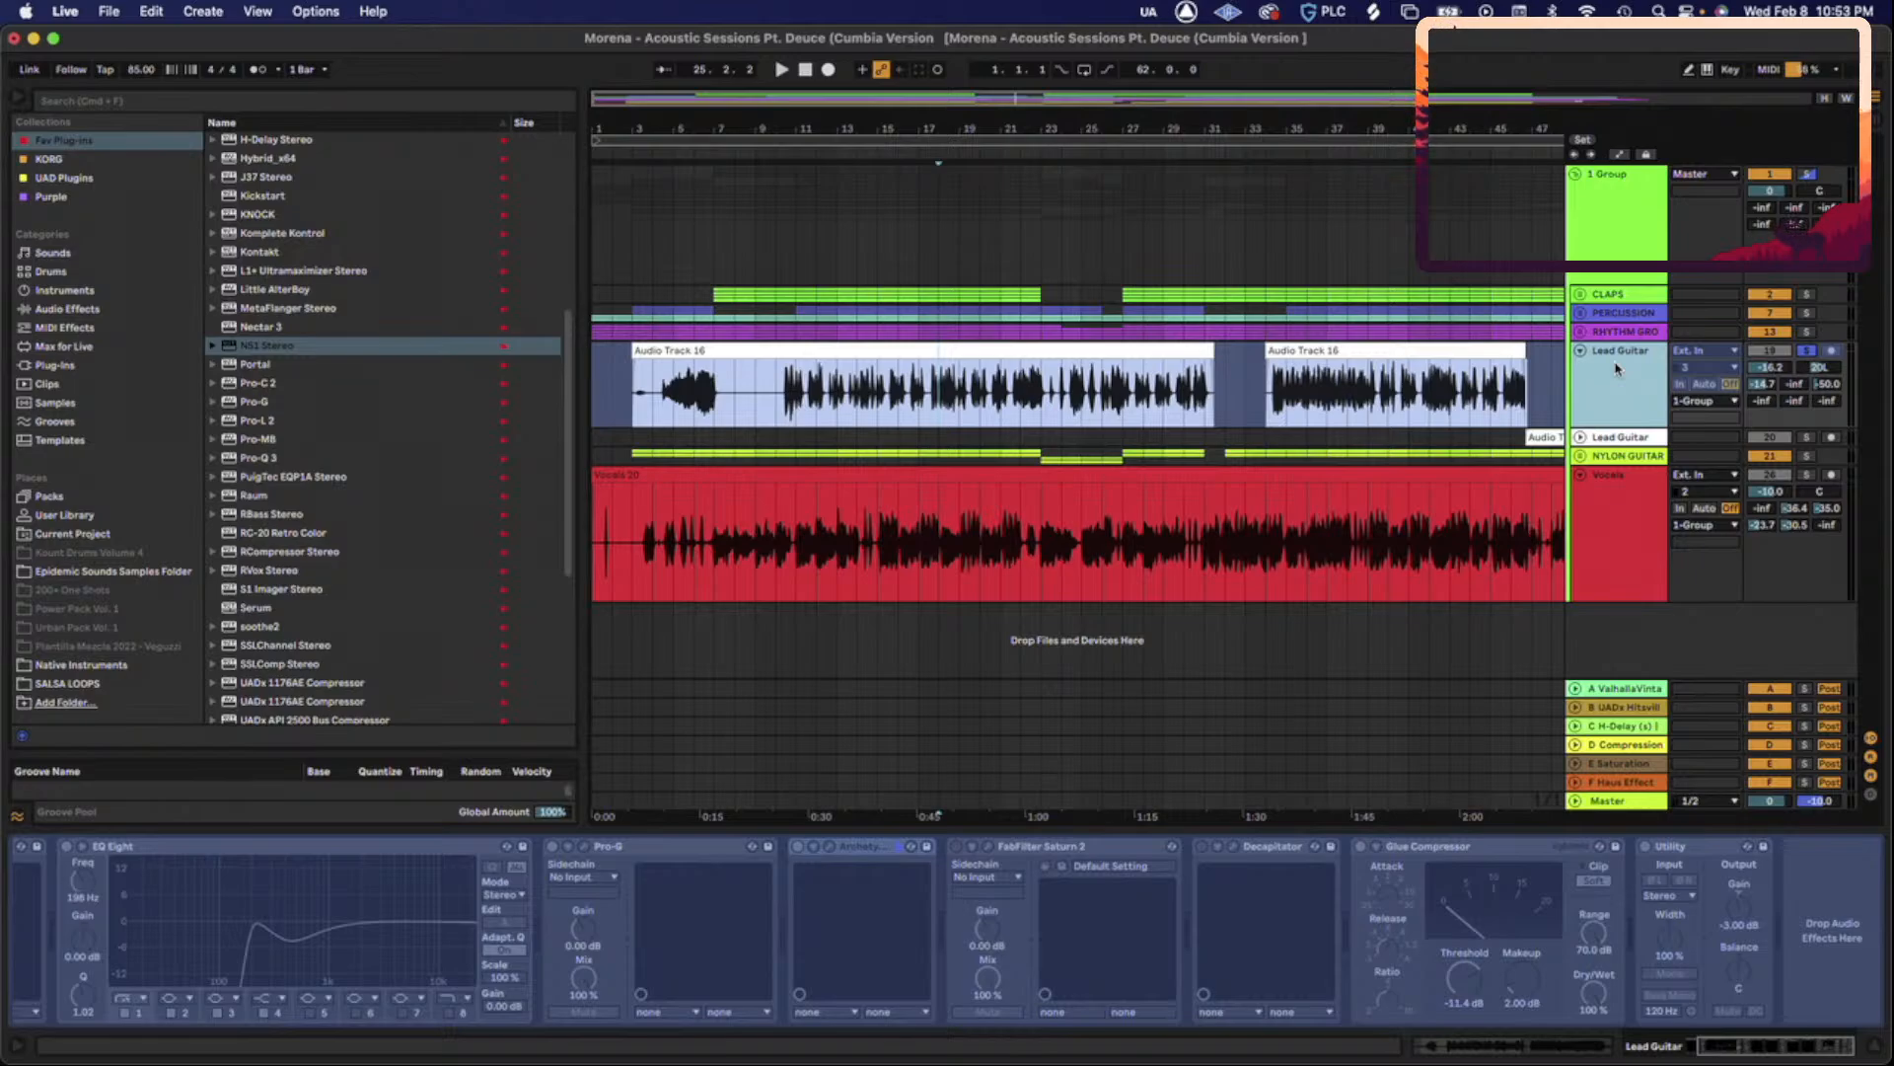
{"action": "key", "text": "super+z"}
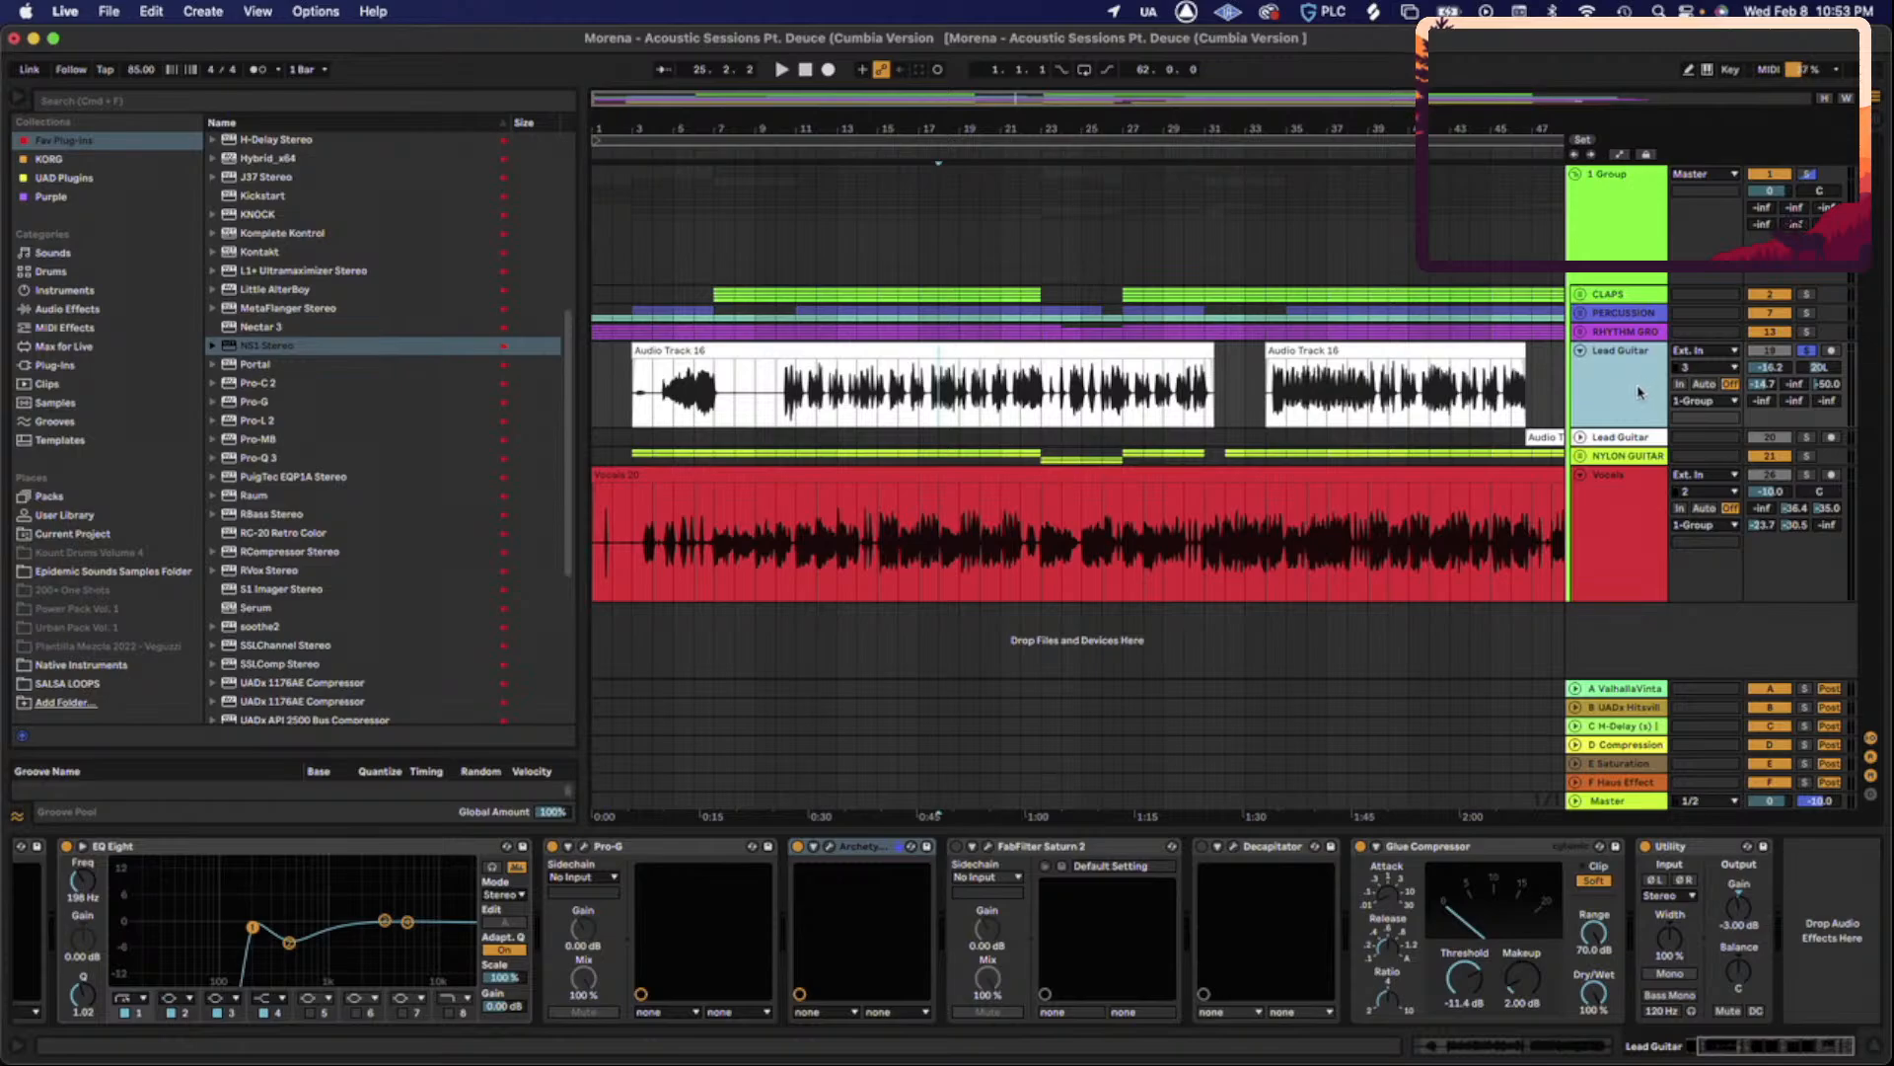
Unsolo the first Lead Guitar track and play the full mix from bar 18.
{"action": "left_click", "coordinate": [1809, 351]}
{"action": "key", "text": "space"}
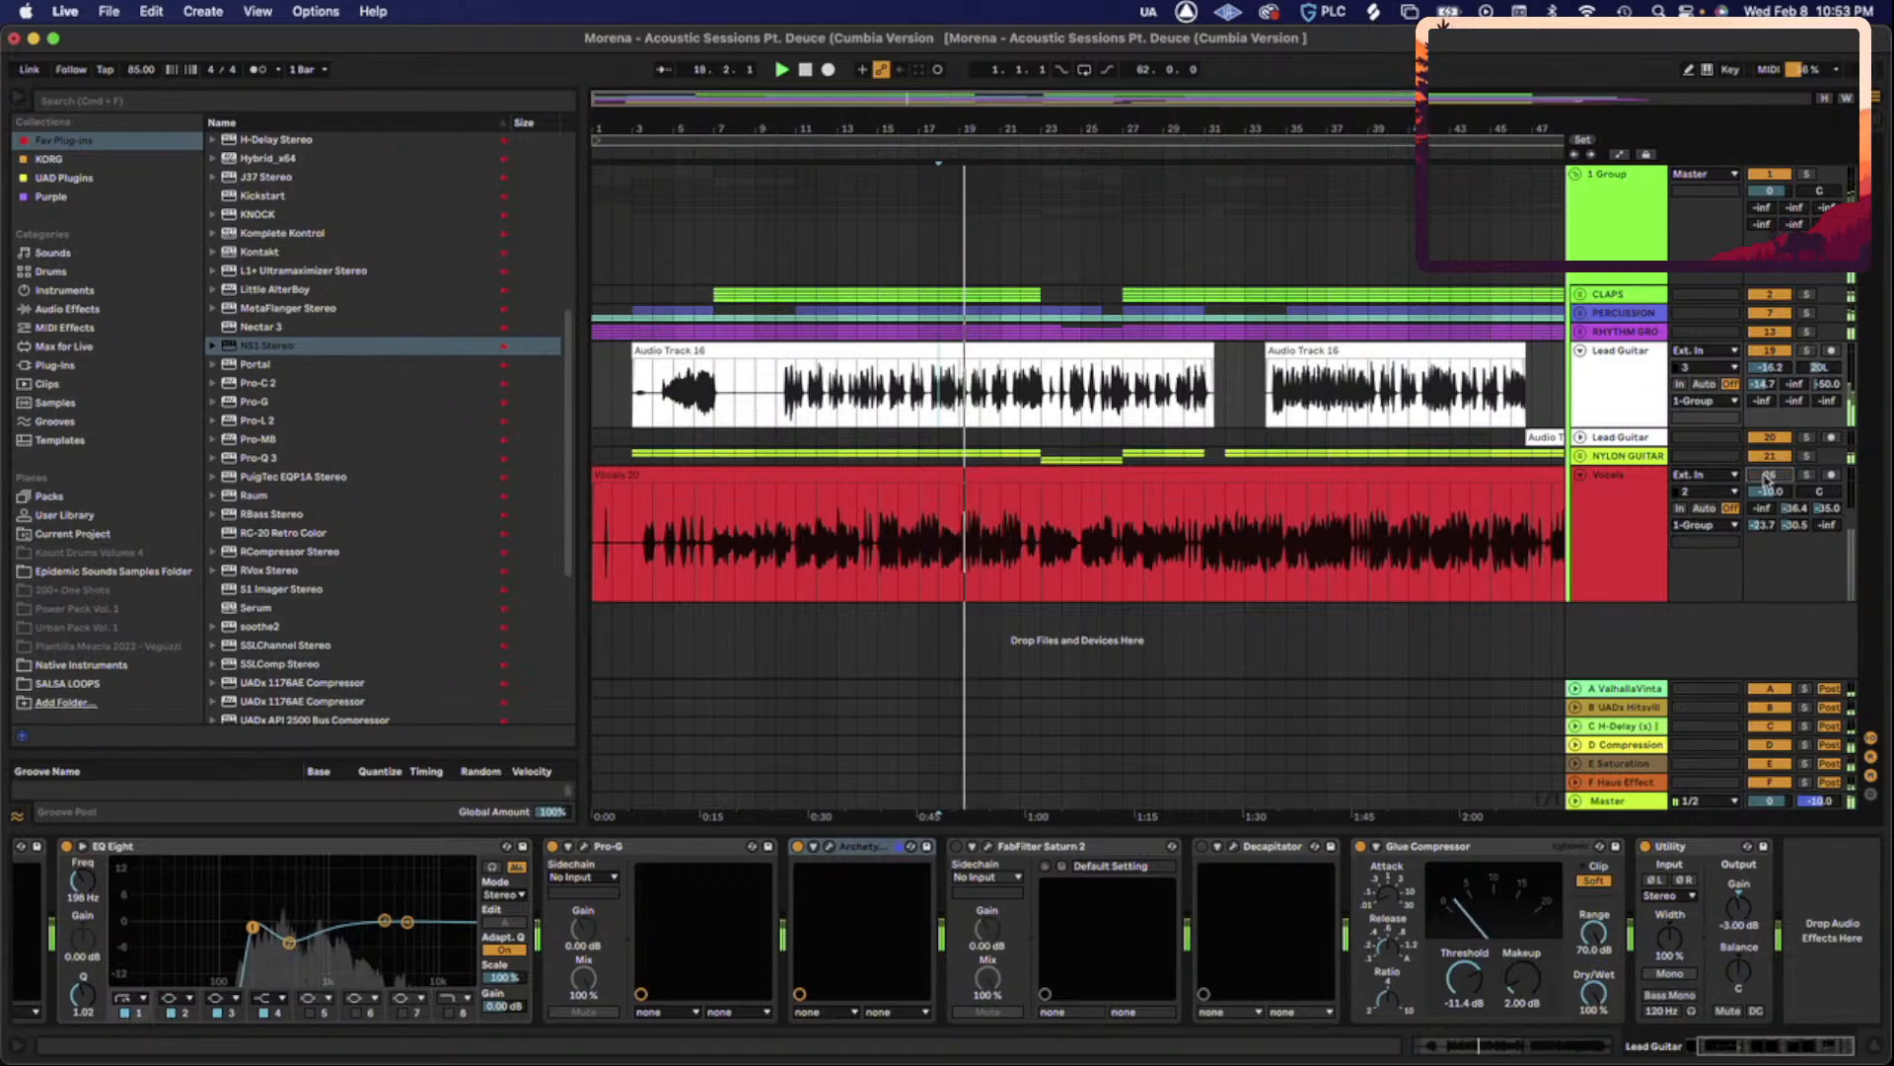
Try the first Lead Guitar track's volume at -13.7 dB during playback, and undo the volume change.
{"action": "mouse_move", "coordinate": [1769, 367]}
{"action": "left_mouse_down"}
{"action": "mouse_move", "coordinate": [1769, 327]}
{"action": "mouse_move", "coordinate": [1770, 366]}
{"action": "left_mouse_up"}
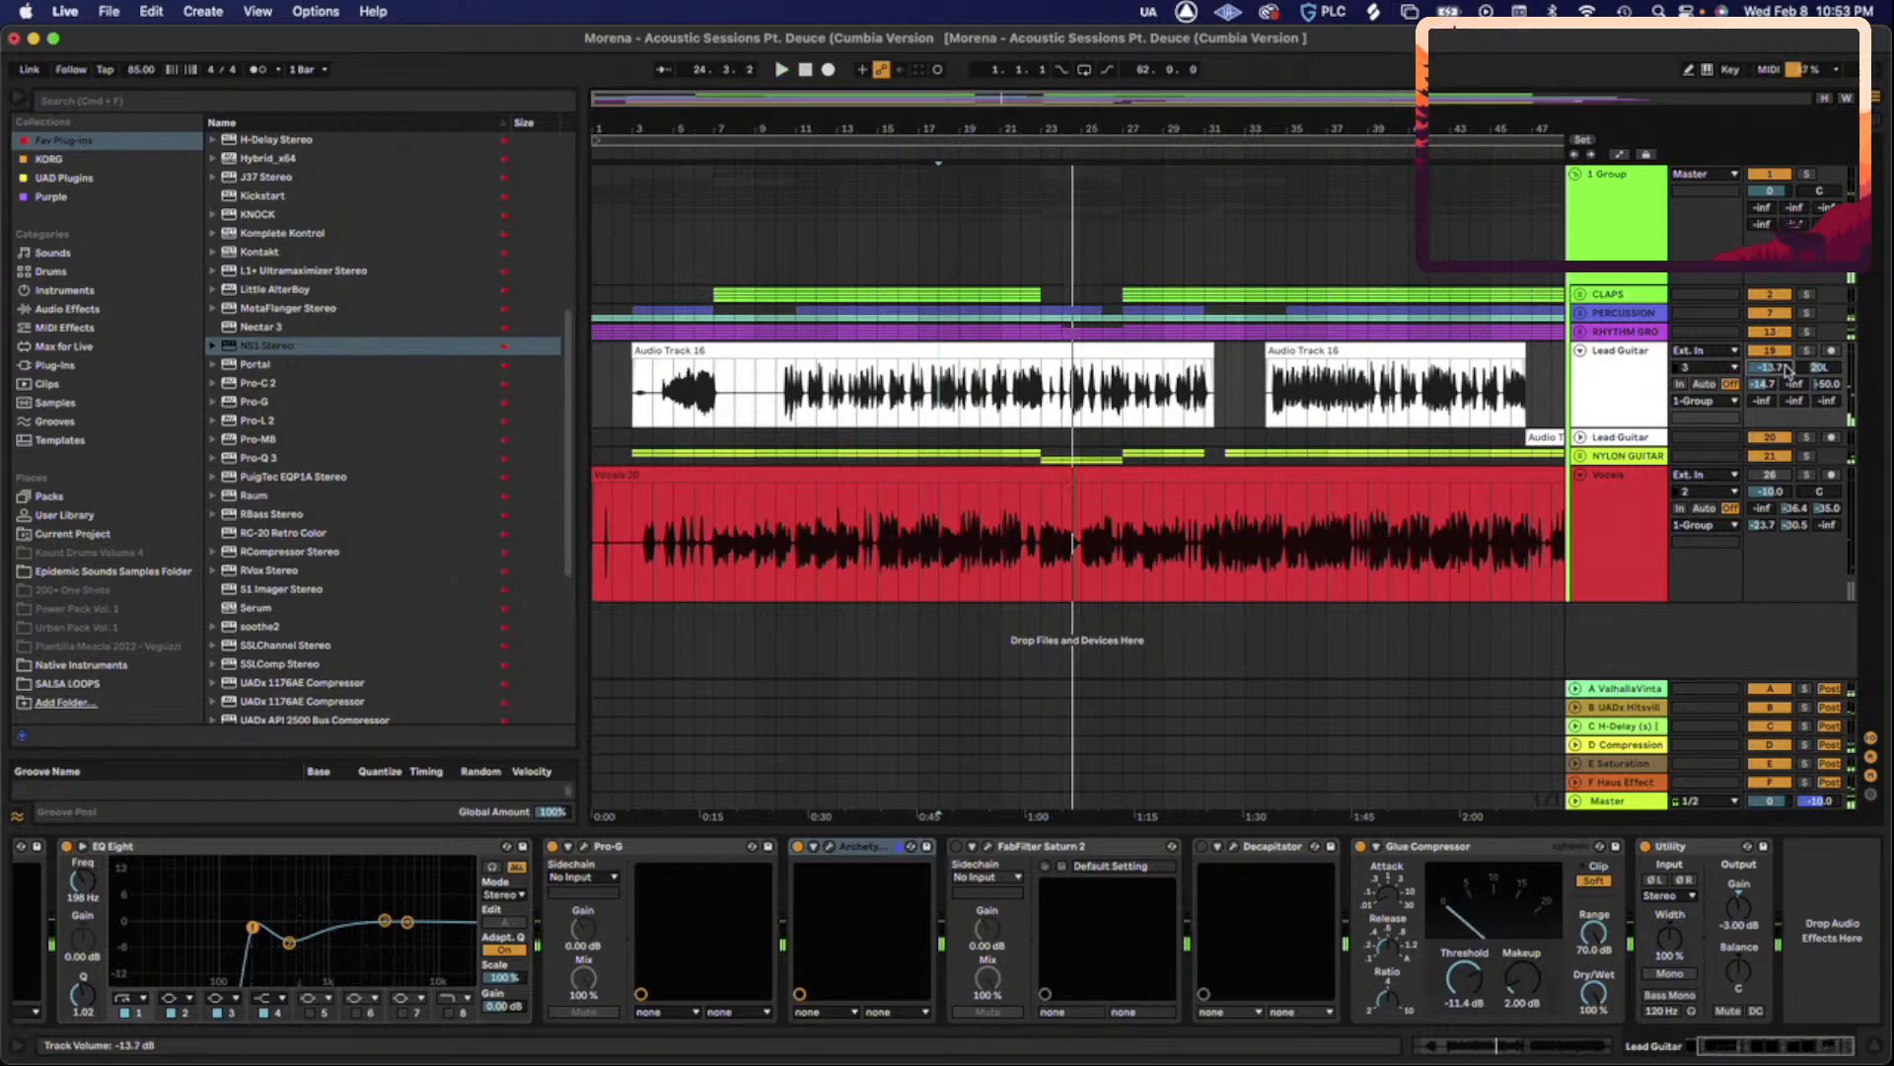
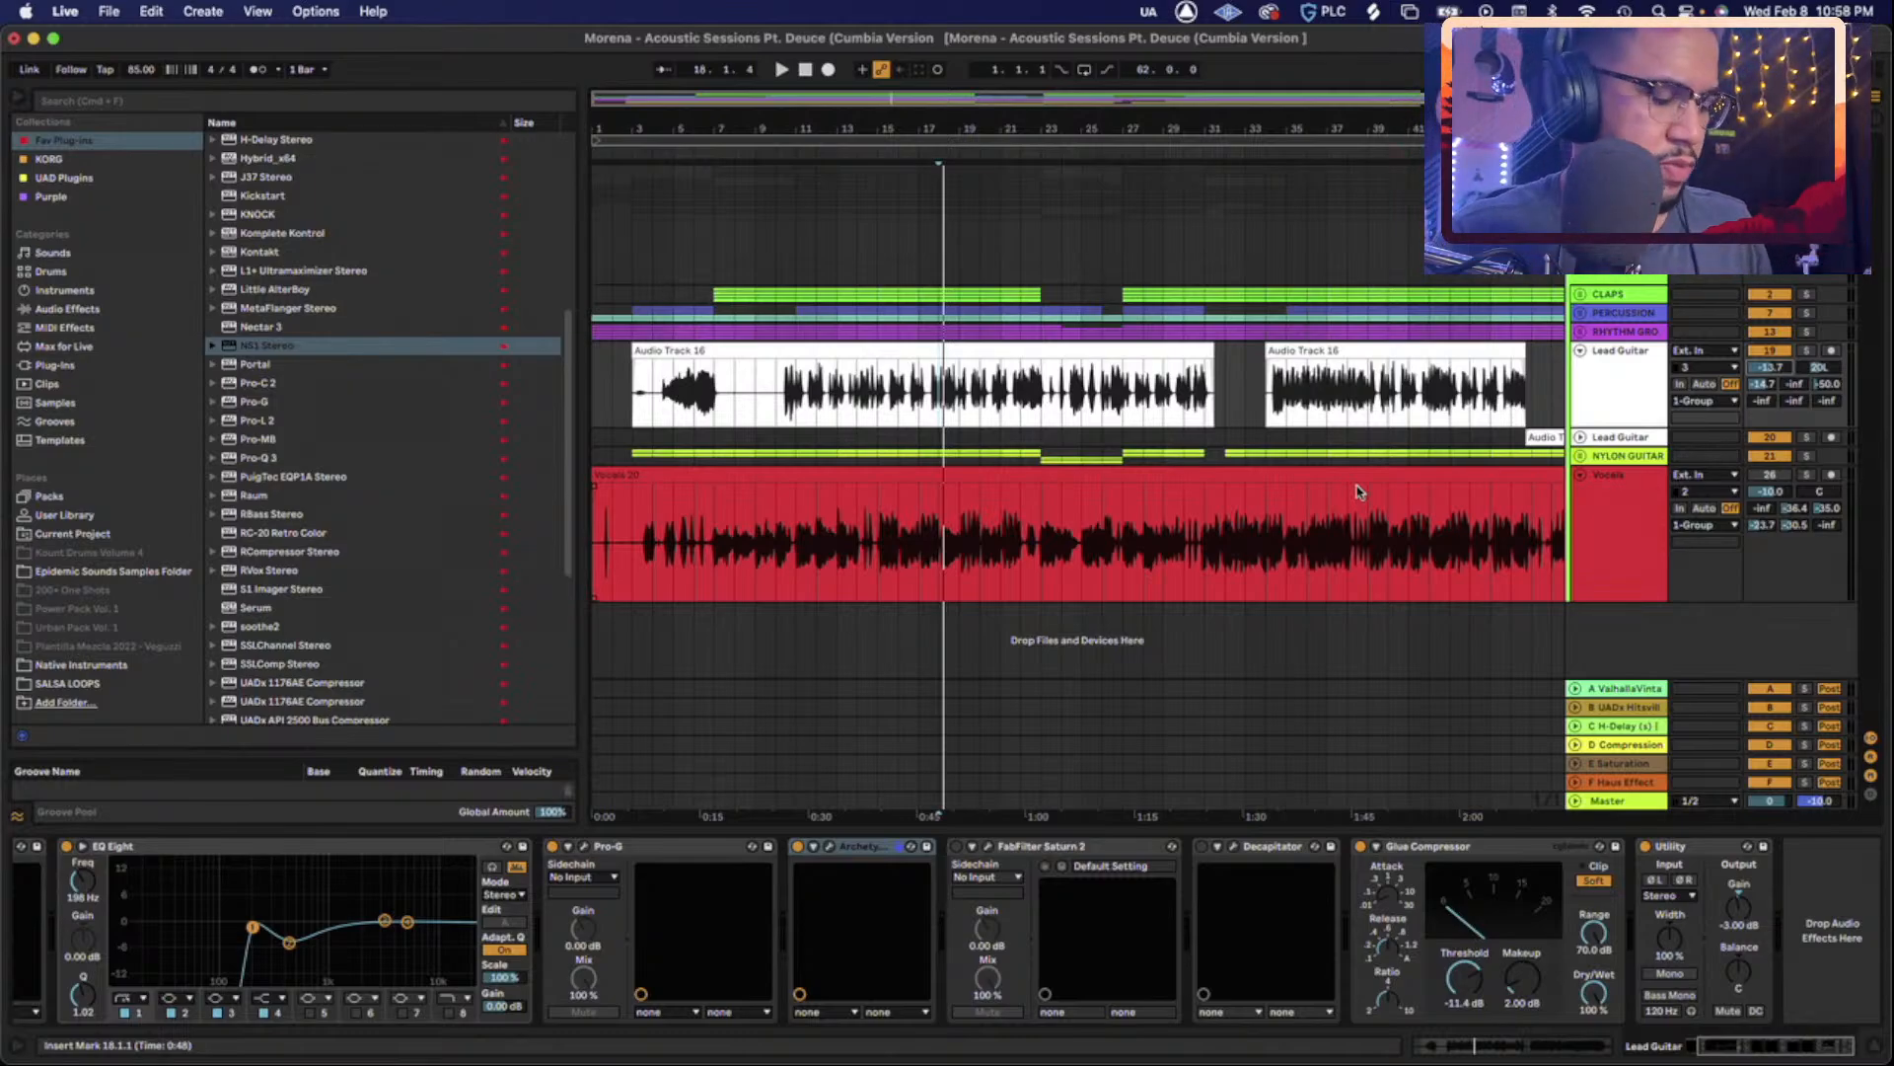
{"action": "key", "text": "super+z"}
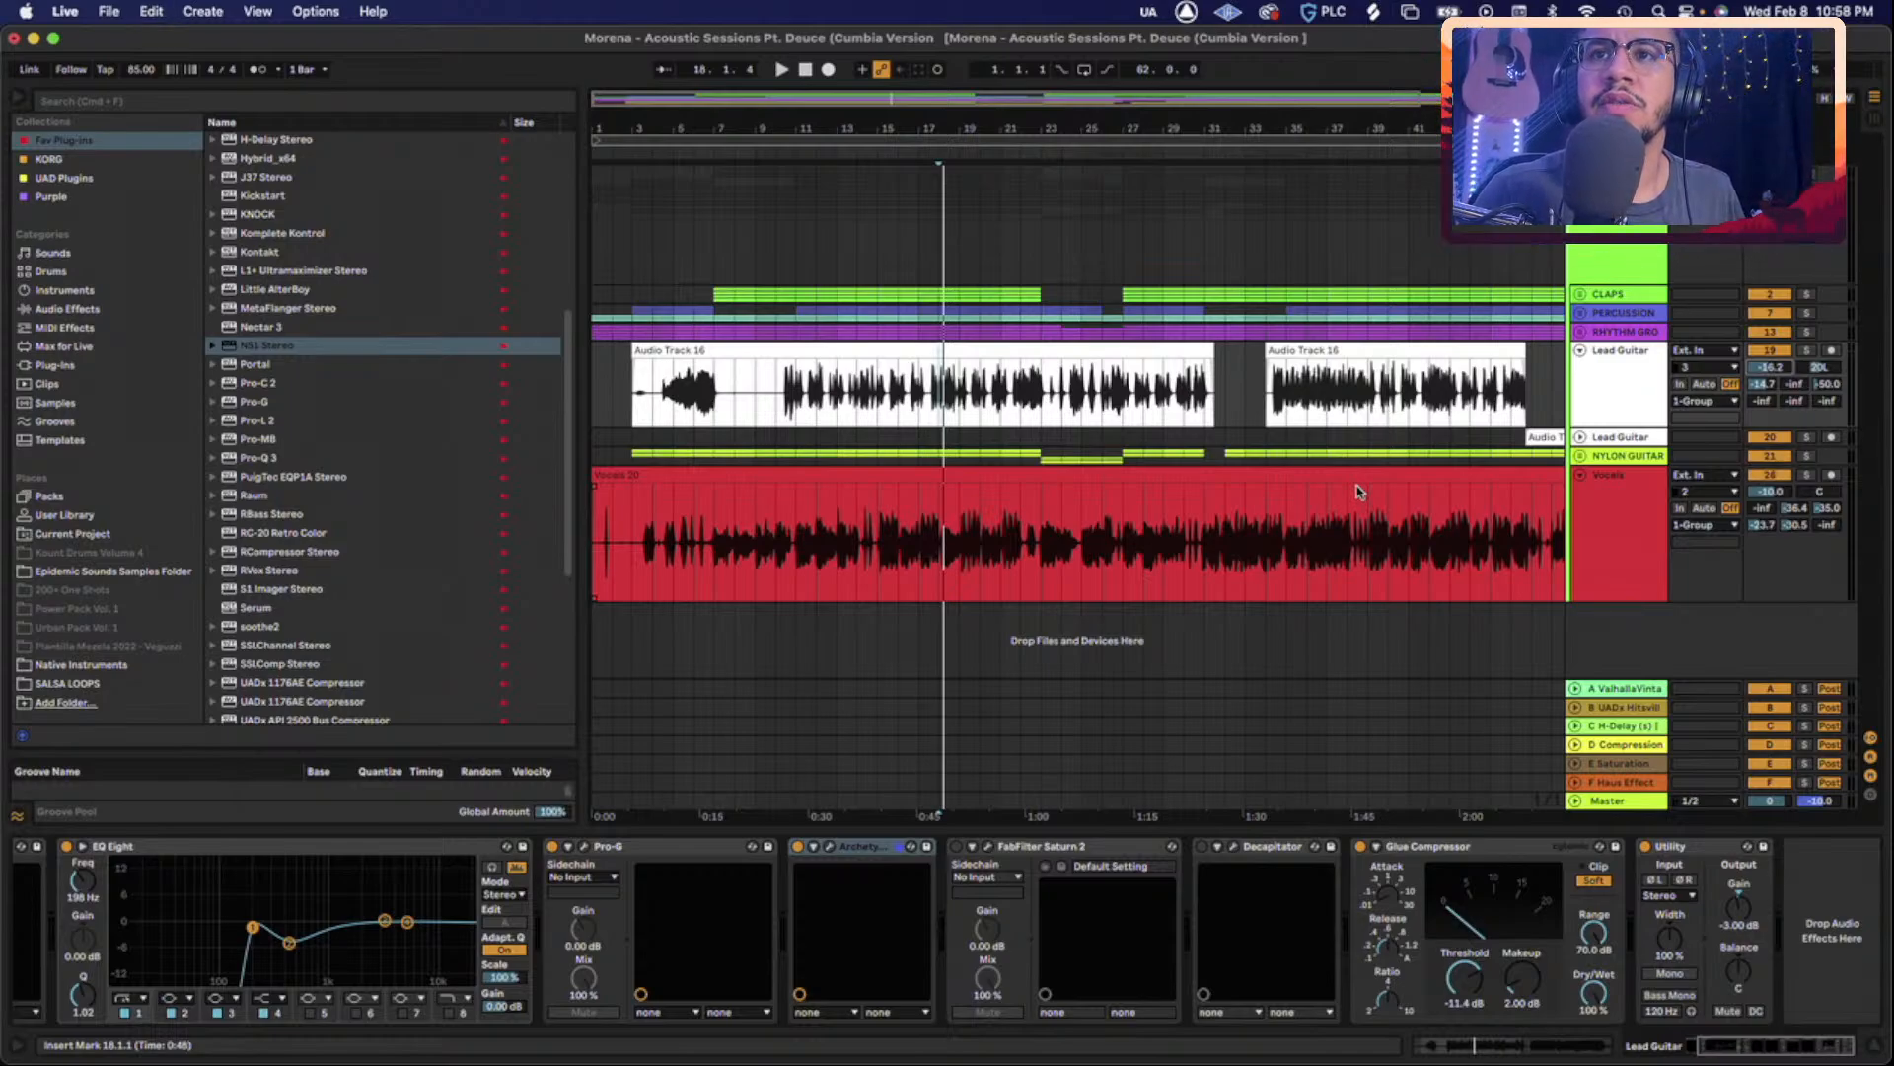
{"action": "key", "text": "super+z"}
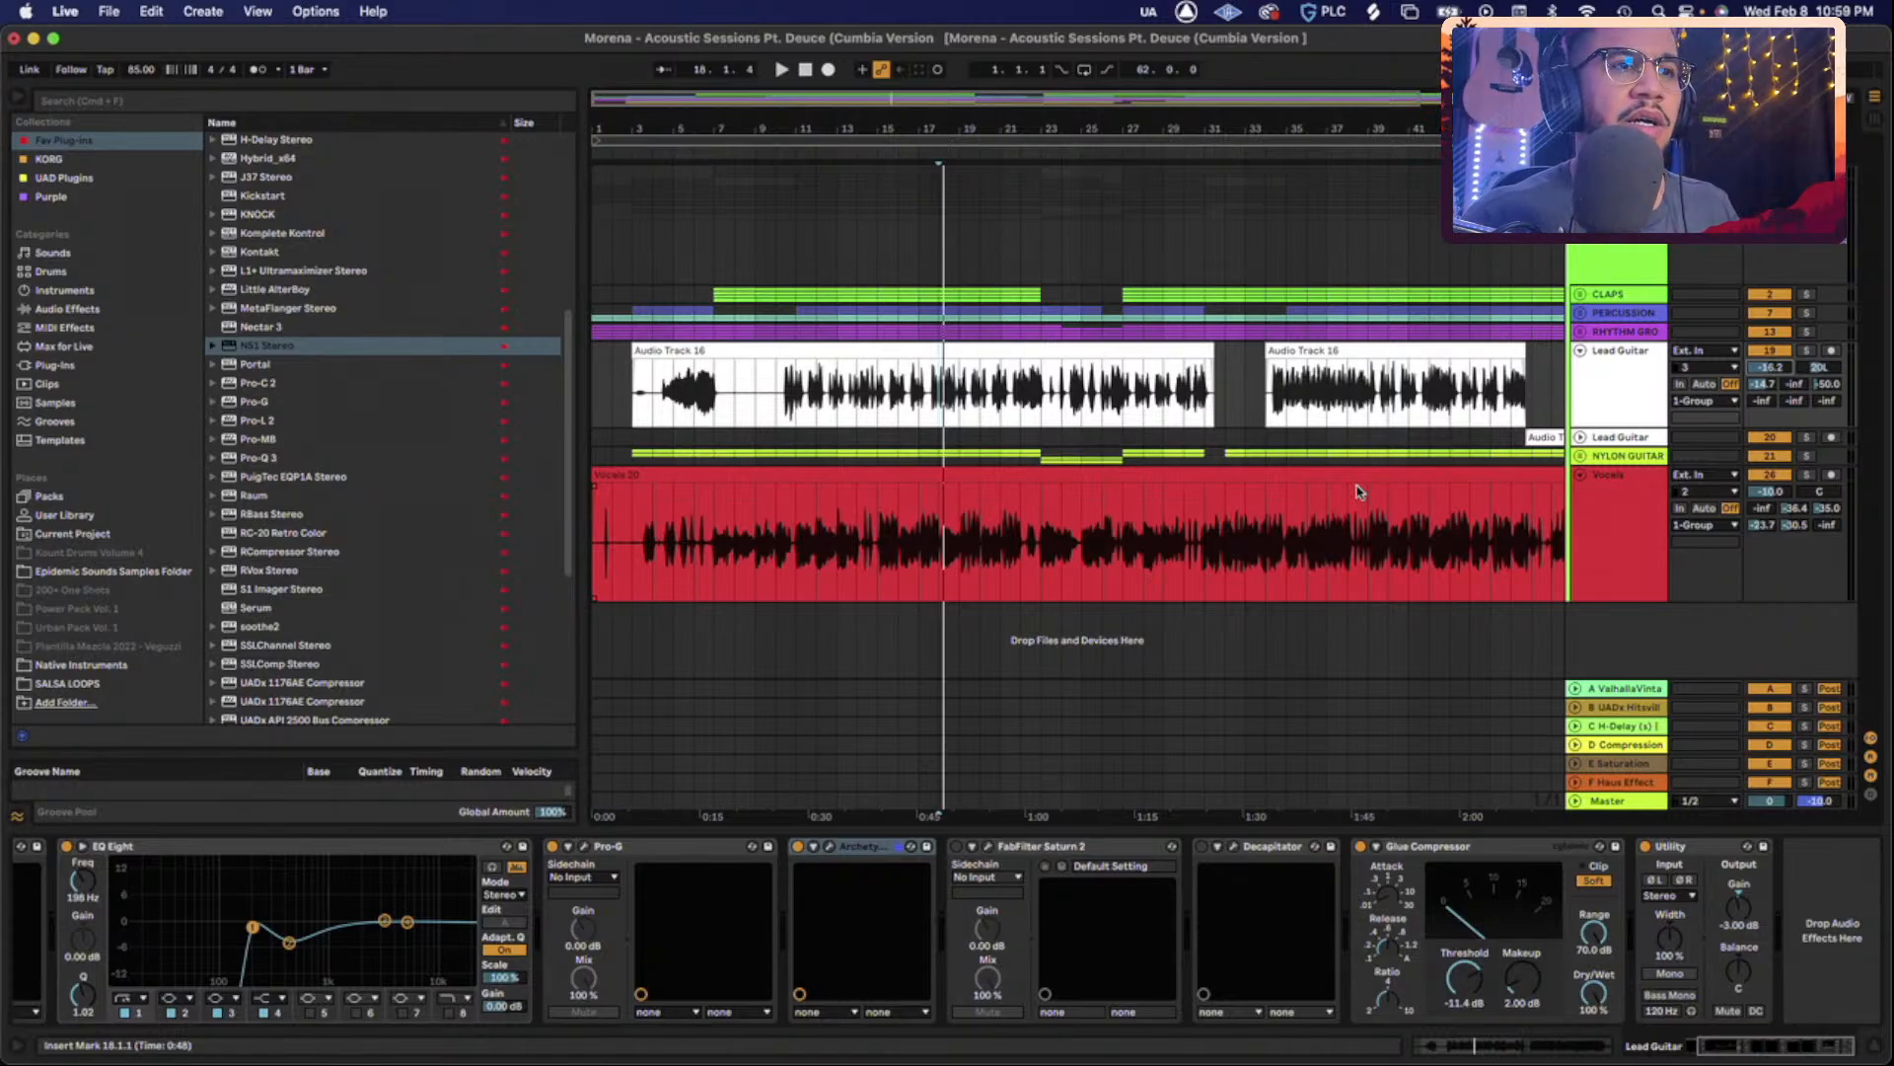
Play the first Lead Guitar track soloed from bar 14, and stop playback.
{"action": "left_click", "coordinate": [1637, 399]}
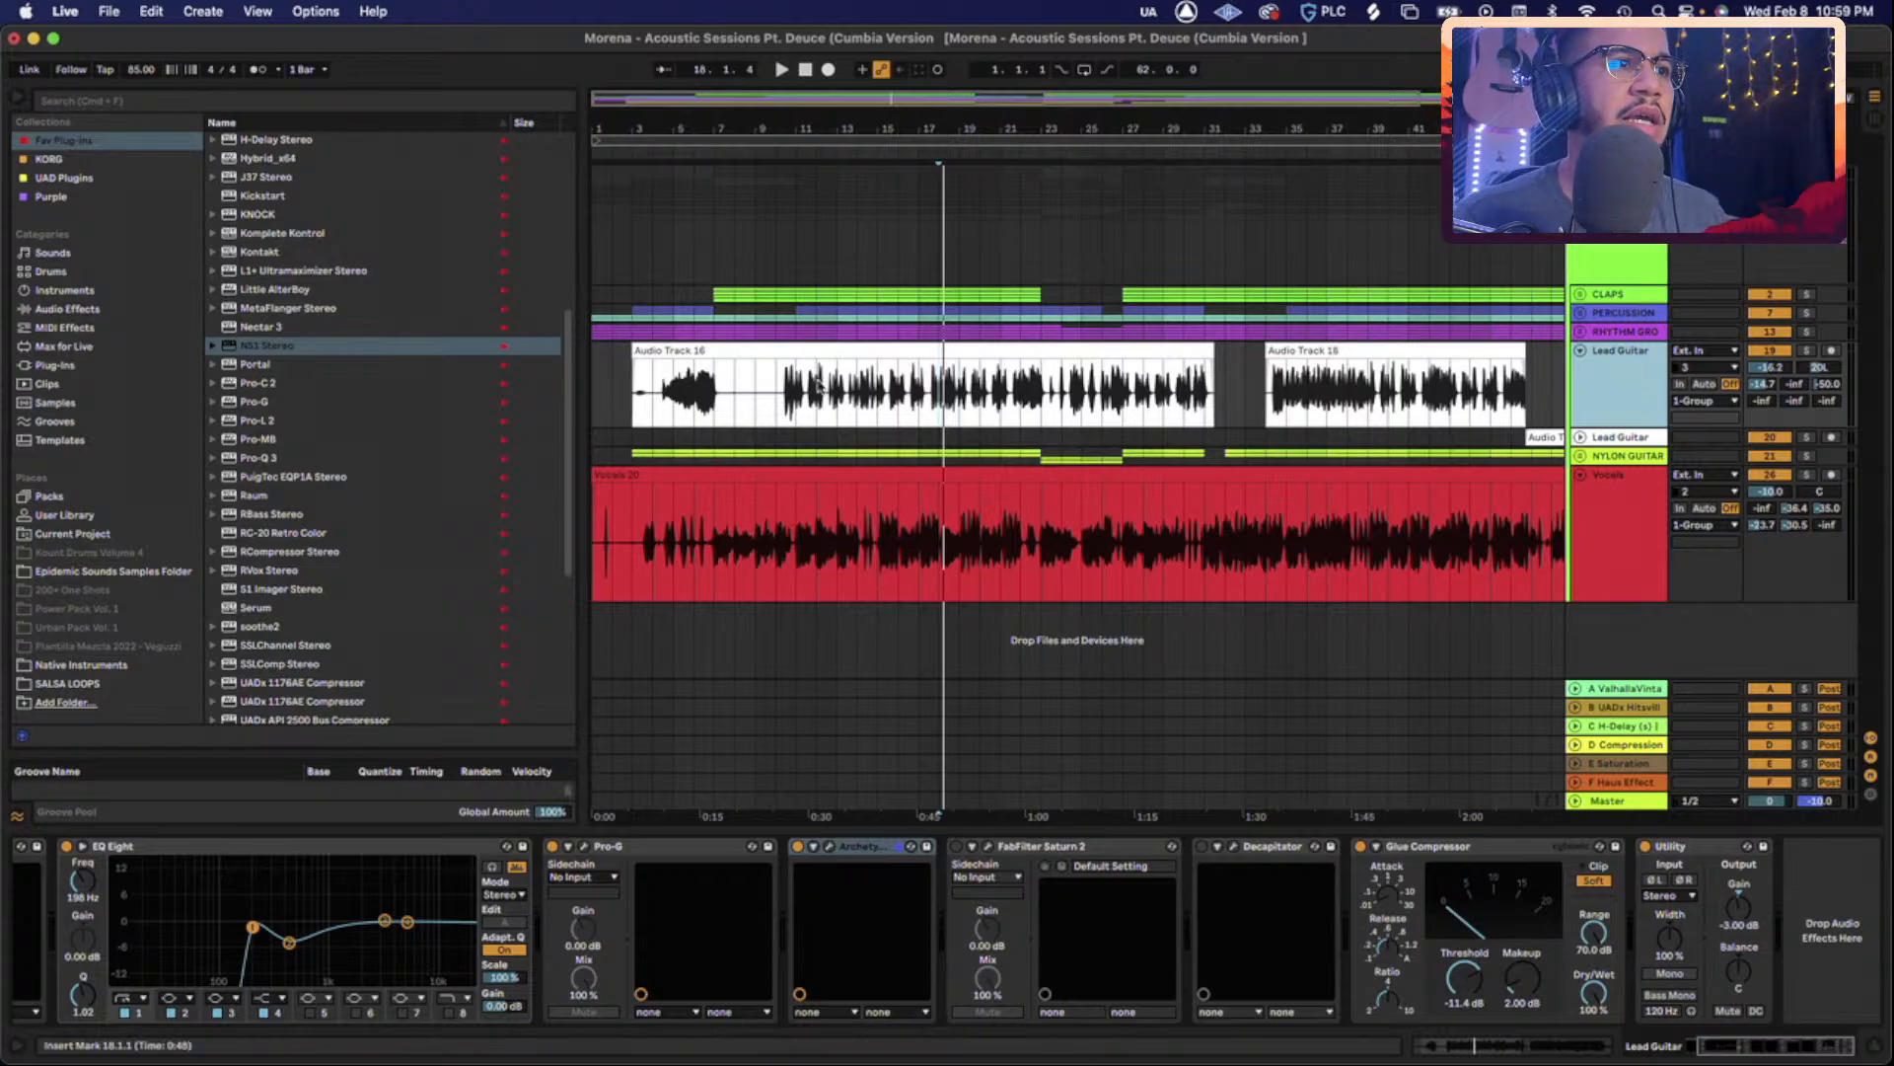
{"action": "left_click", "coordinate": [853, 368]}
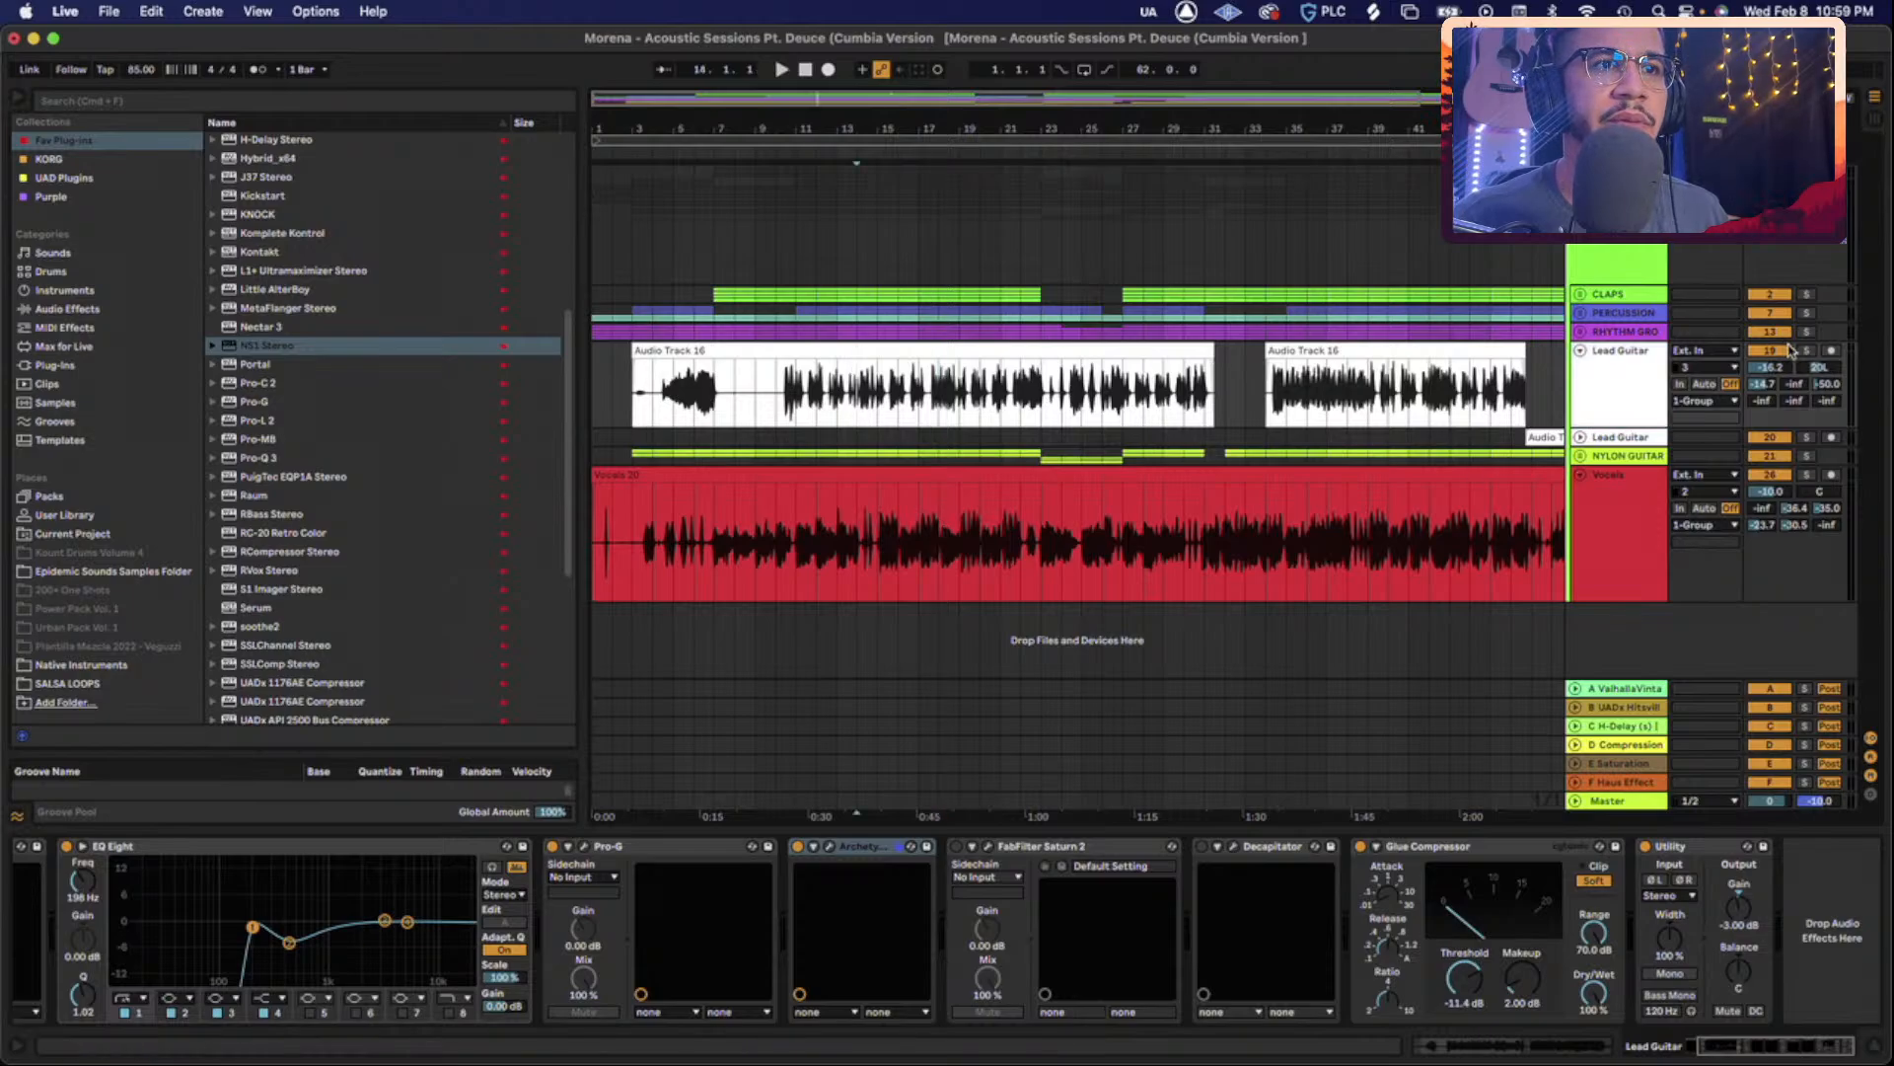
{"action": "key", "text": "space"}
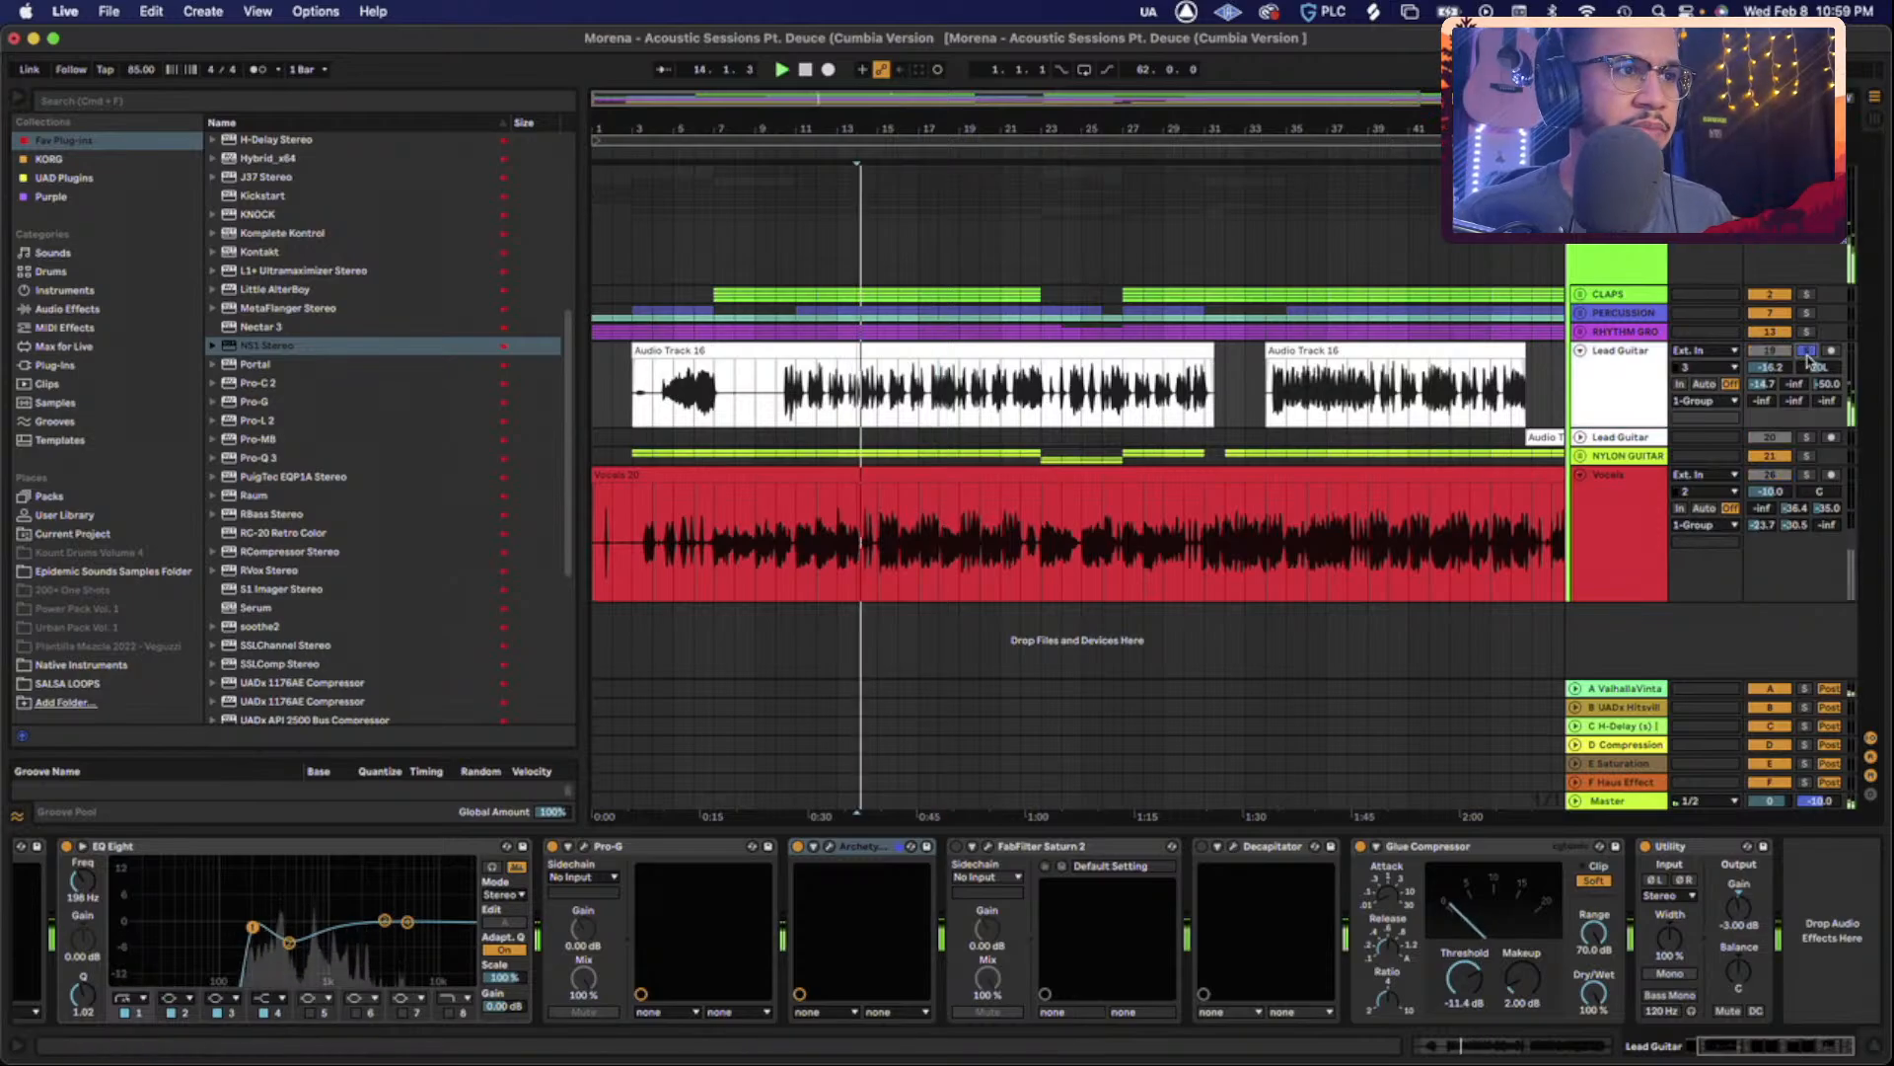
{"action": "key", "text": "space"}
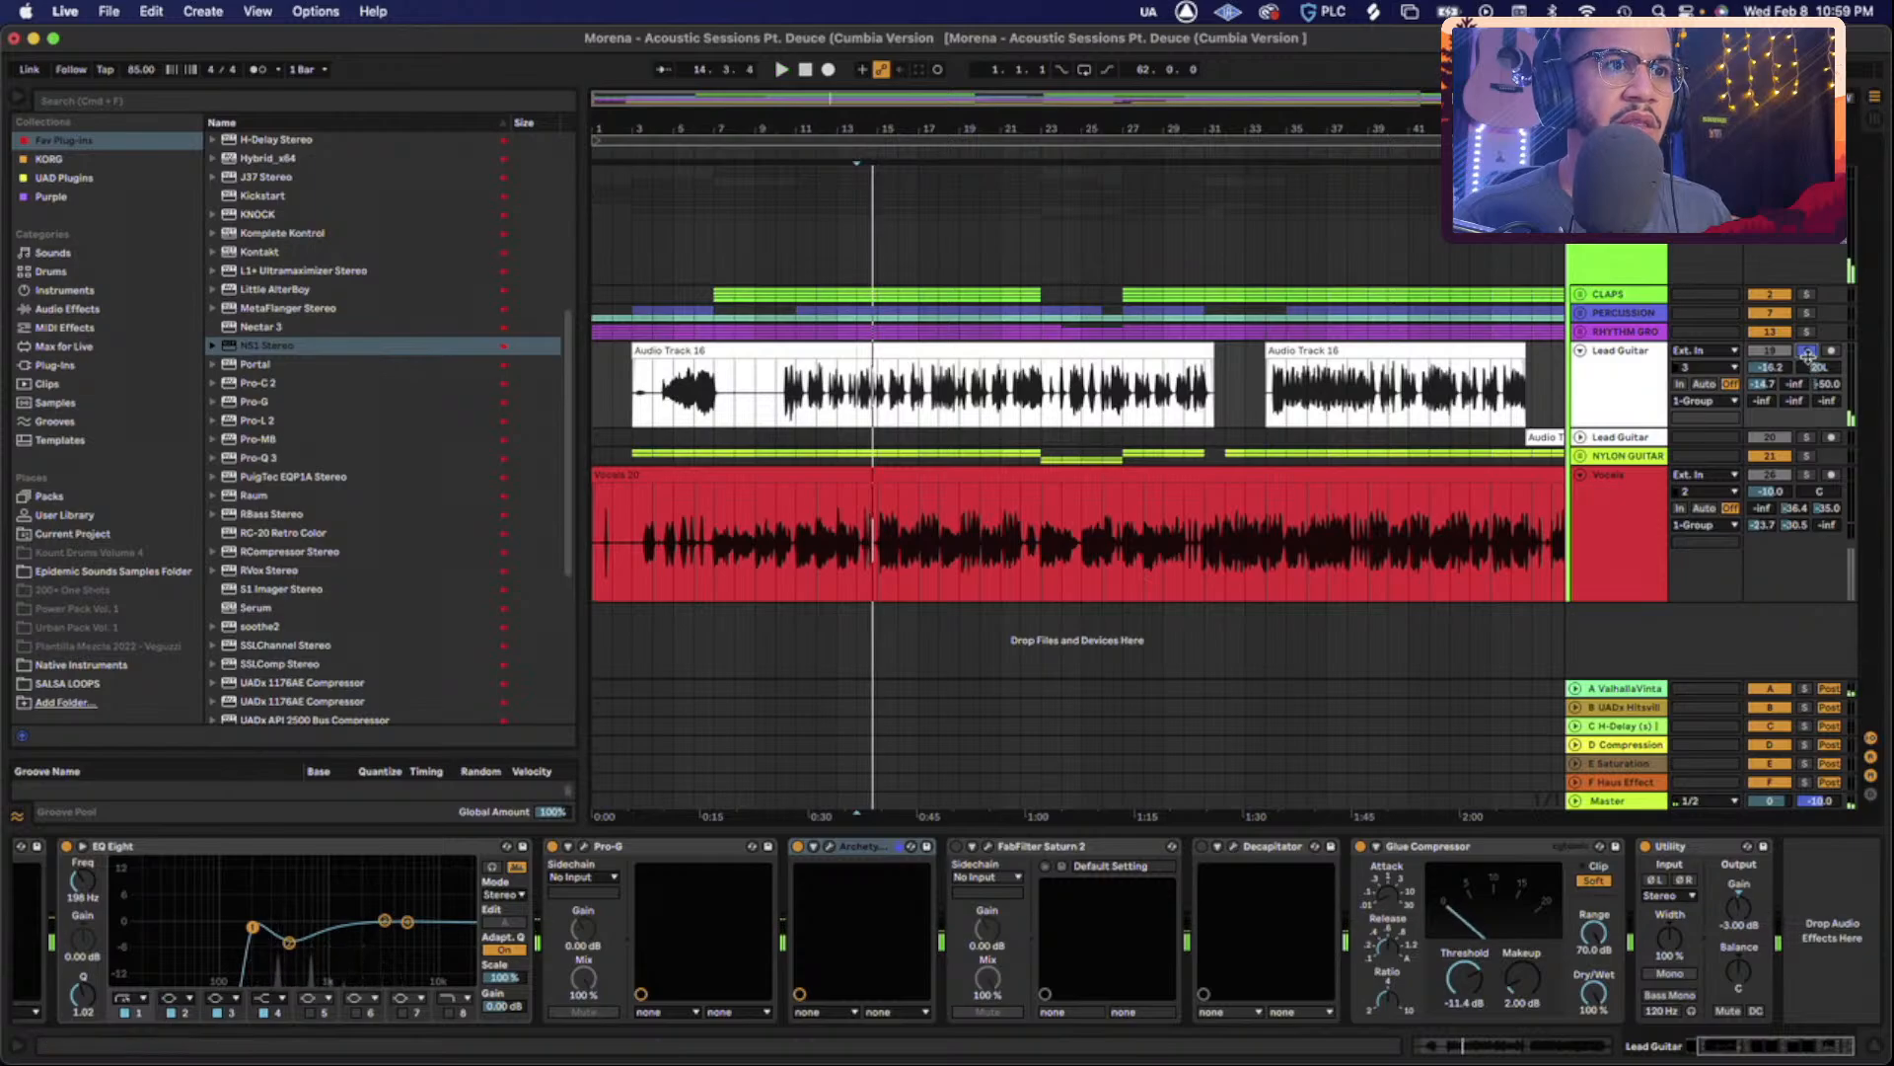
Unsolo the first Lead Guitar track and play the mix with the Vocals track muted, pausing in bar 16.
{"action": "left_click", "coordinate": [1808, 352]}
{"action": "key", "text": "space"}
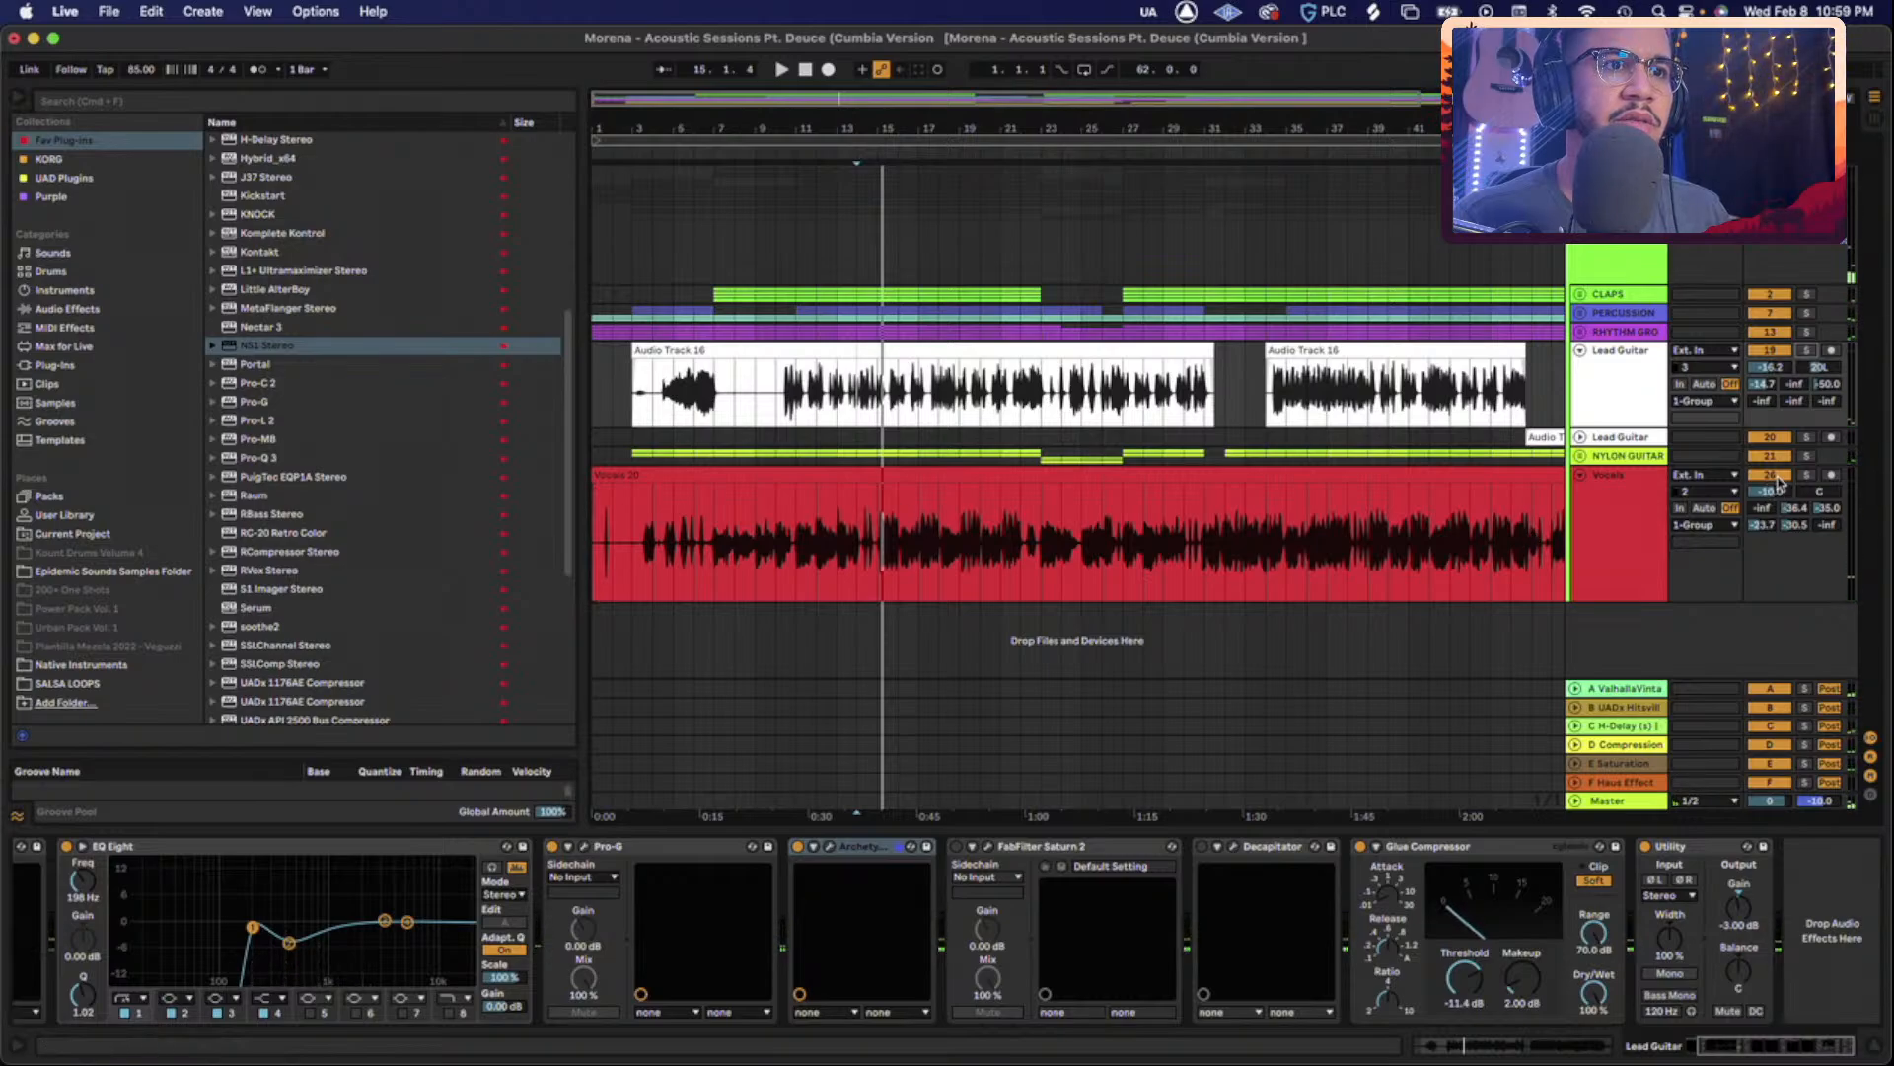
{"action": "key", "text": "space"}
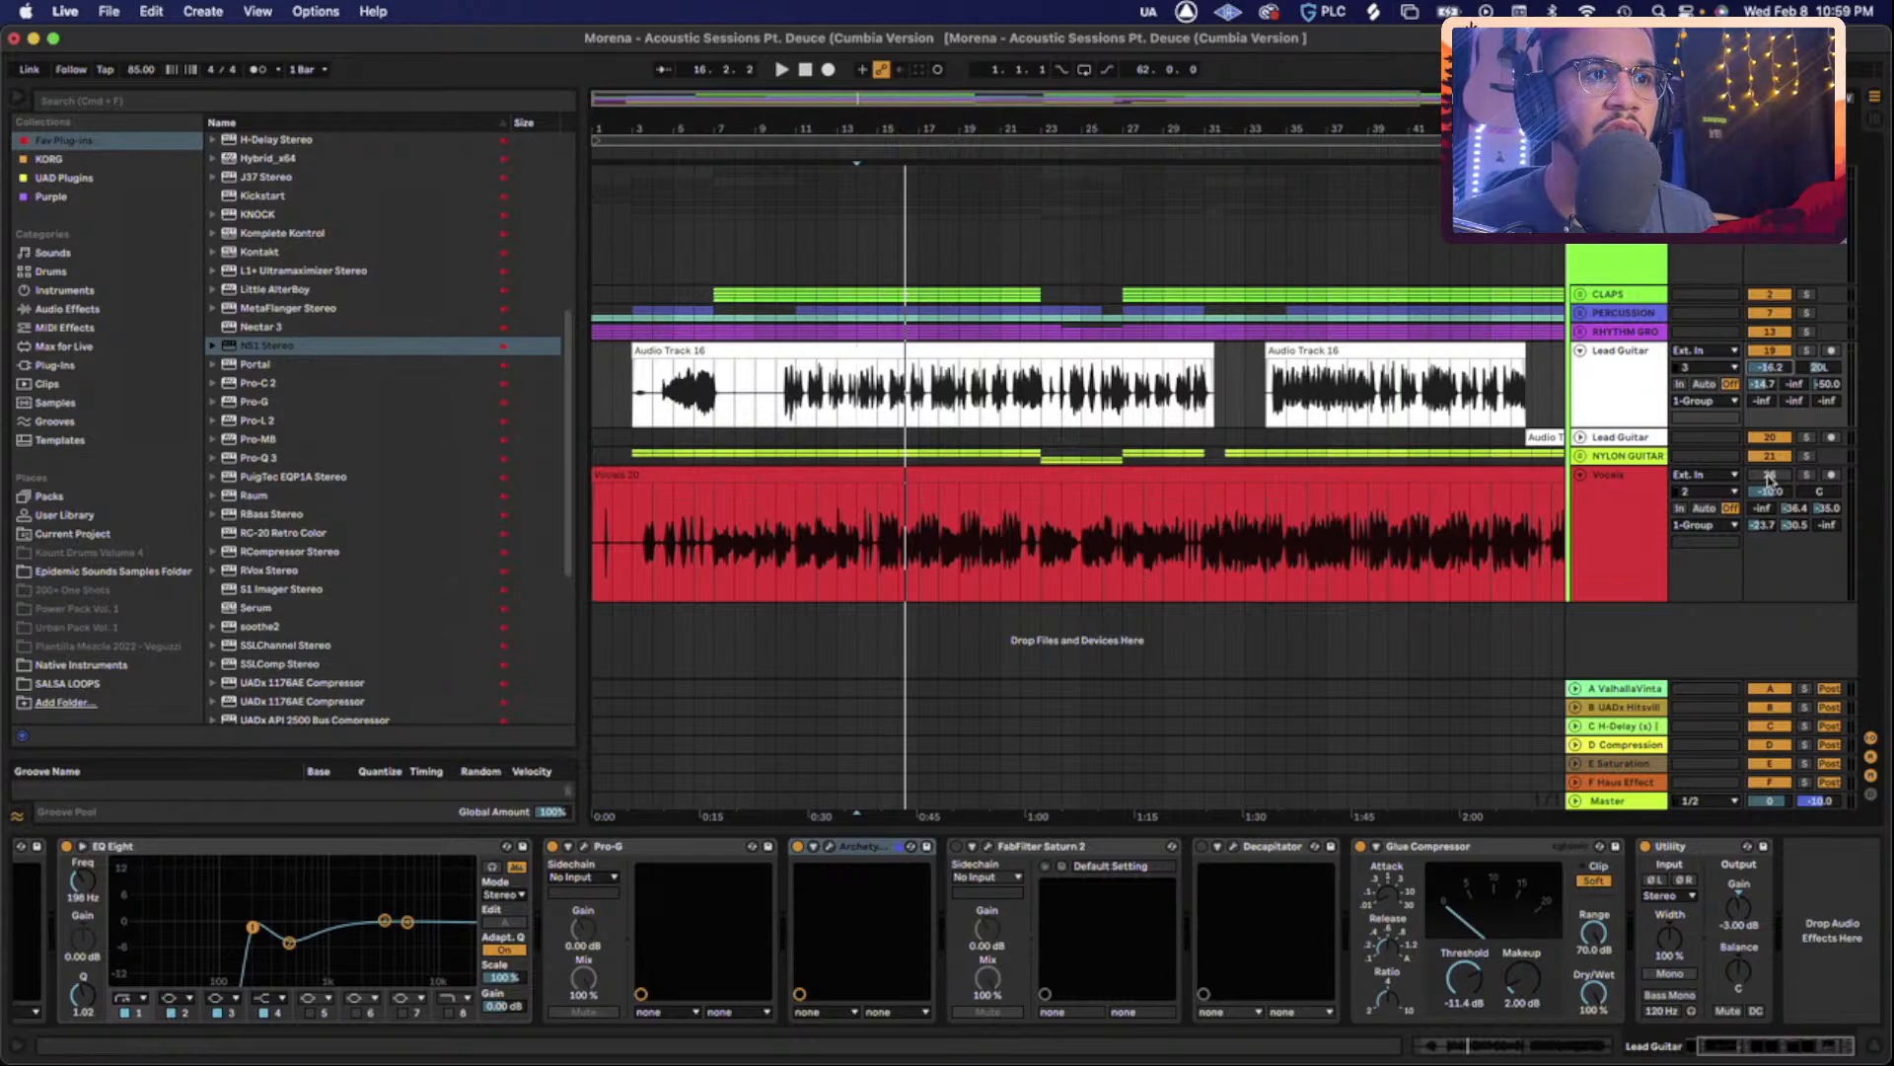
Show the Vocals track's device chain, and play the full mix from bar 14 with the vocals unmuted.
{"action": "left_click", "coordinate": [1624, 504]}
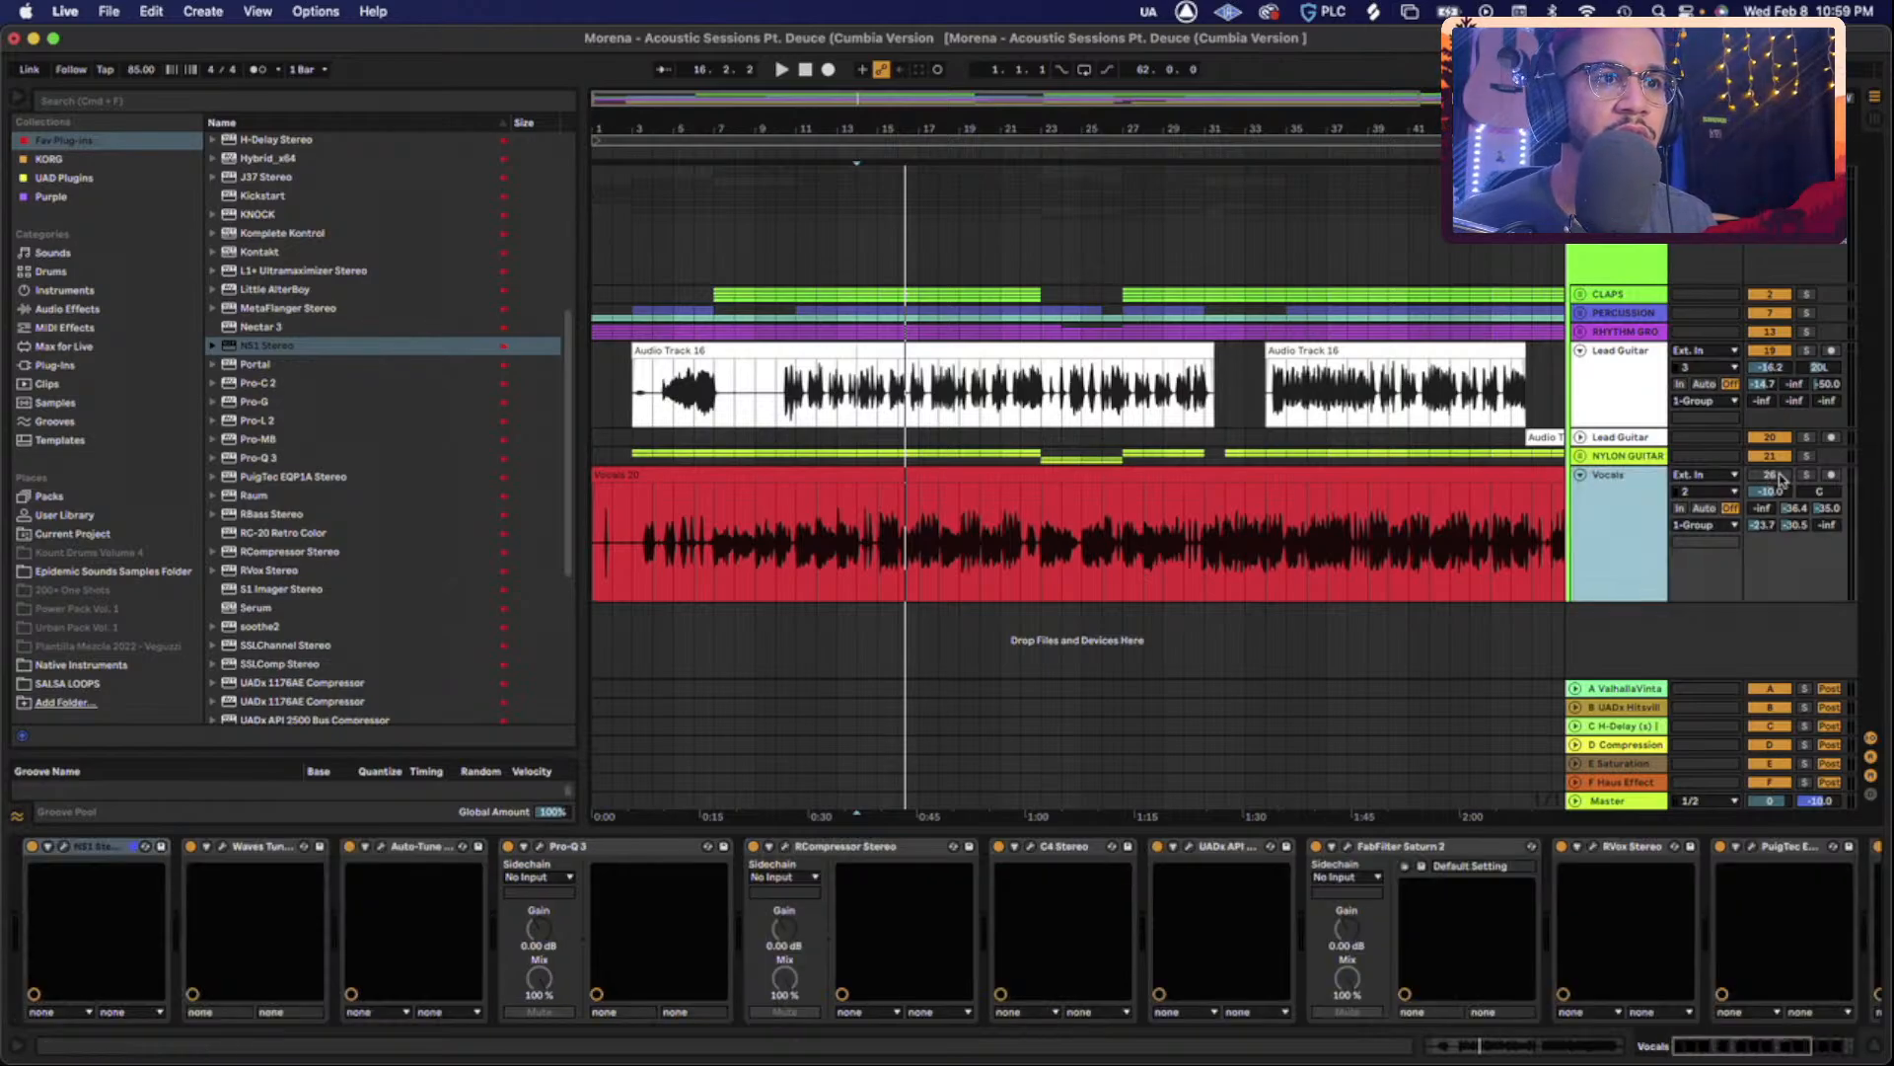
{"action": "left_click", "coordinate": [859, 548]}
{"action": "key", "text": "space"}
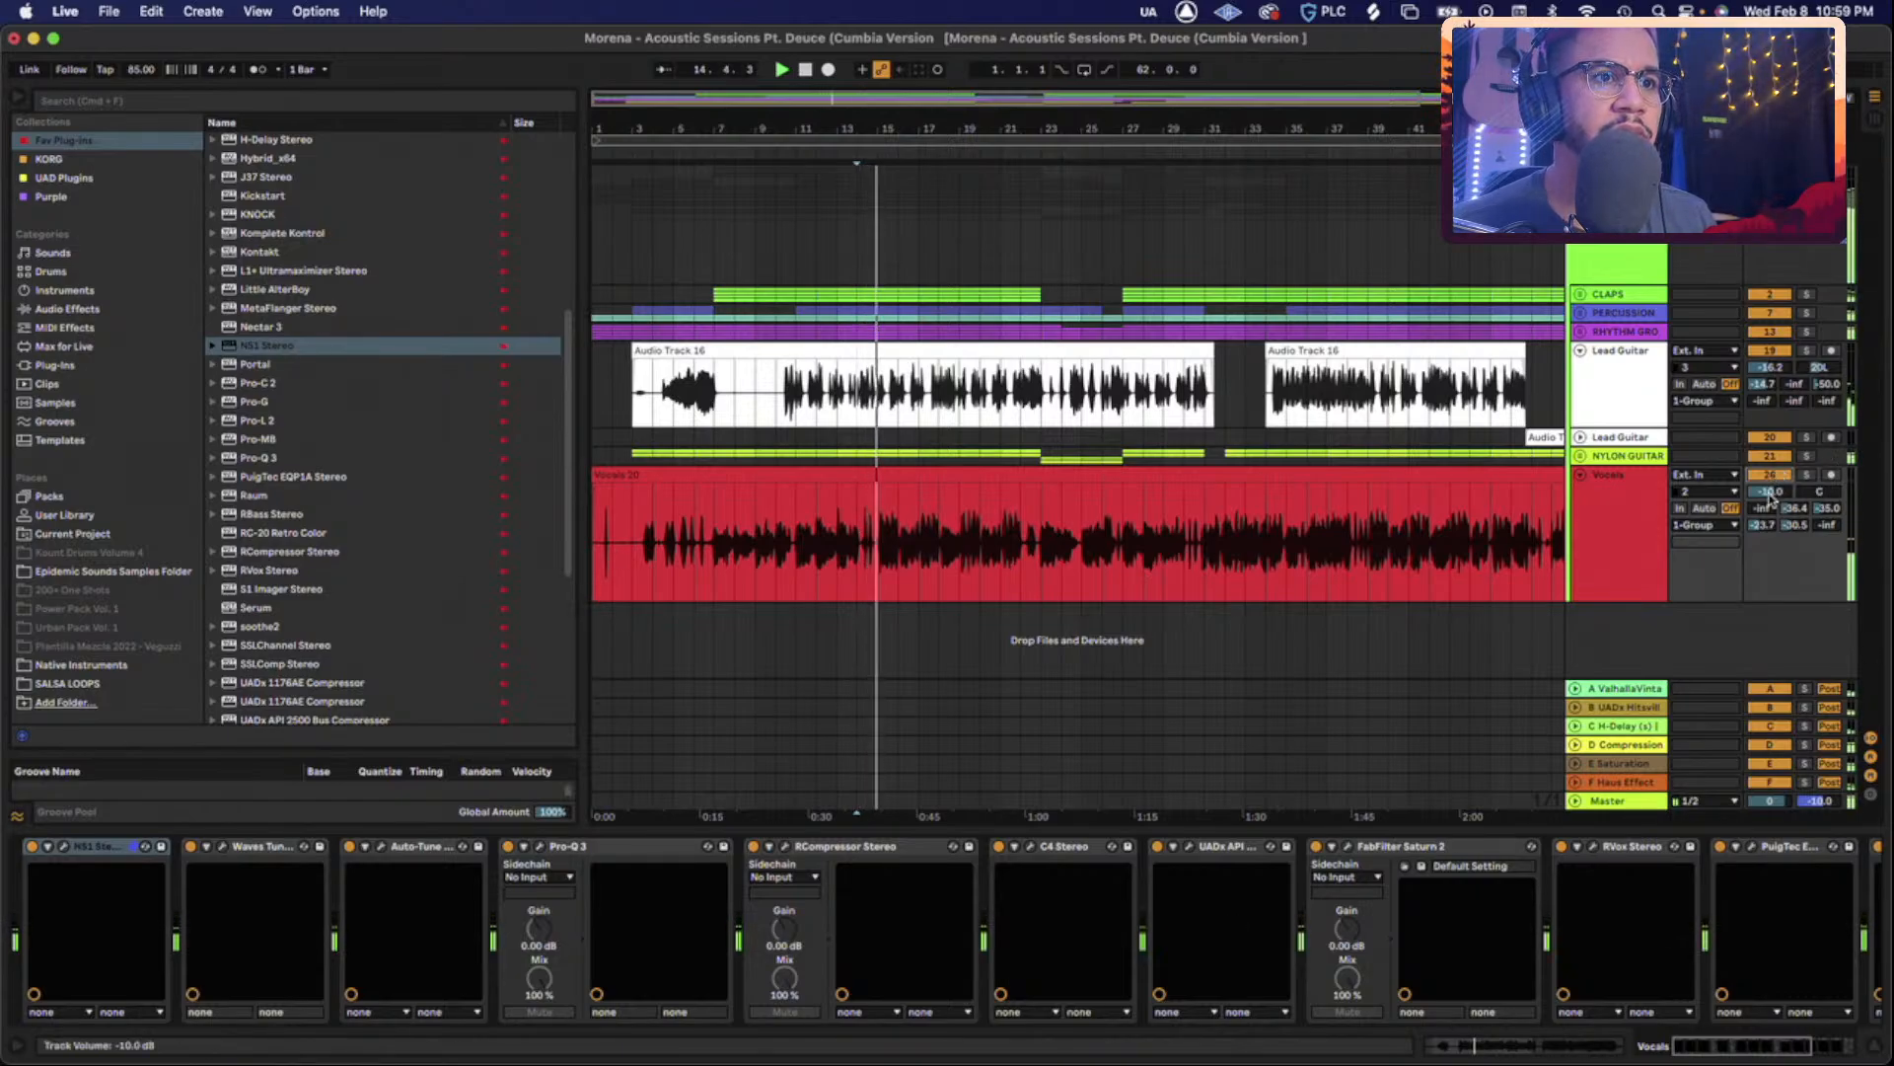
Set the first Lead Guitar track's volume to -16.6 dB and the Vocals track's volume to -10.3 dB during playback.
{"action": "left_click_drag", "start_coordinate": [1770, 367], "coordinate": [1793, 381]}
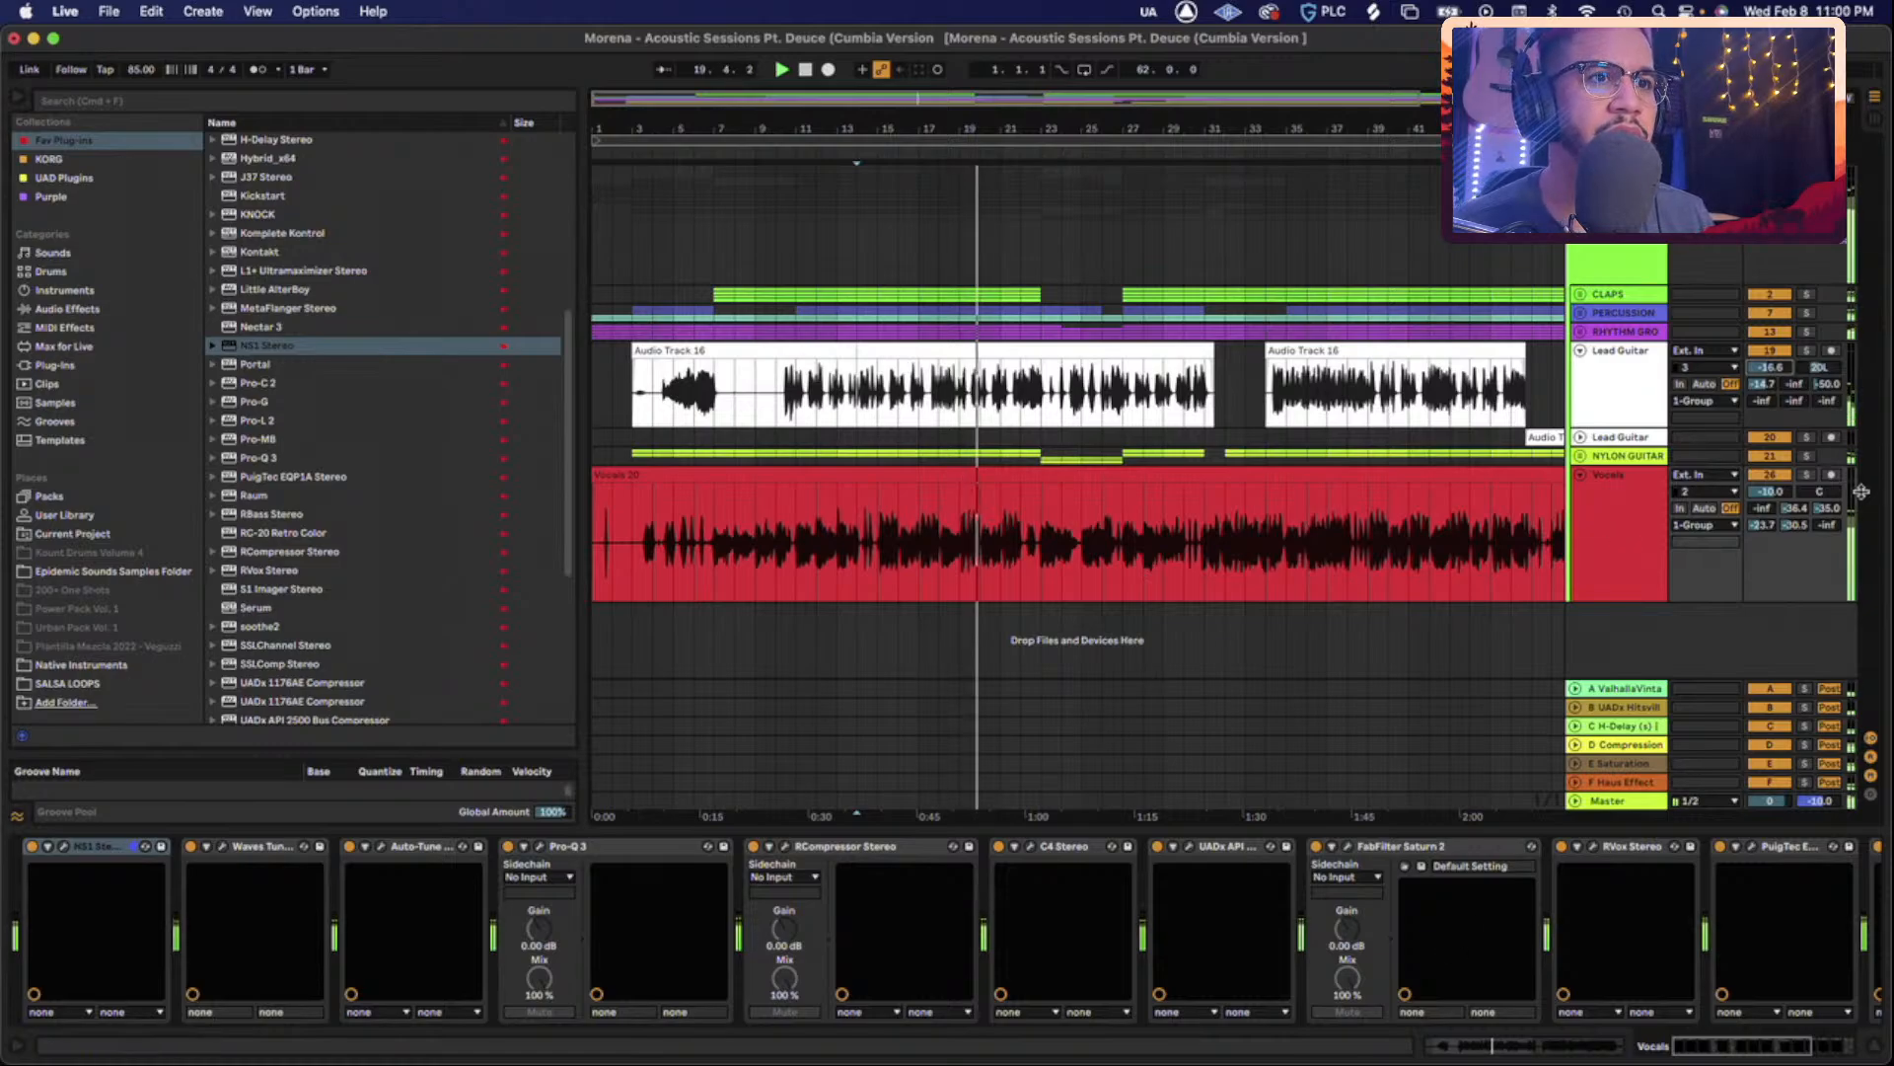
{"action": "left_click_drag", "start_coordinate": [1771, 491], "coordinate": [1773, 496]}
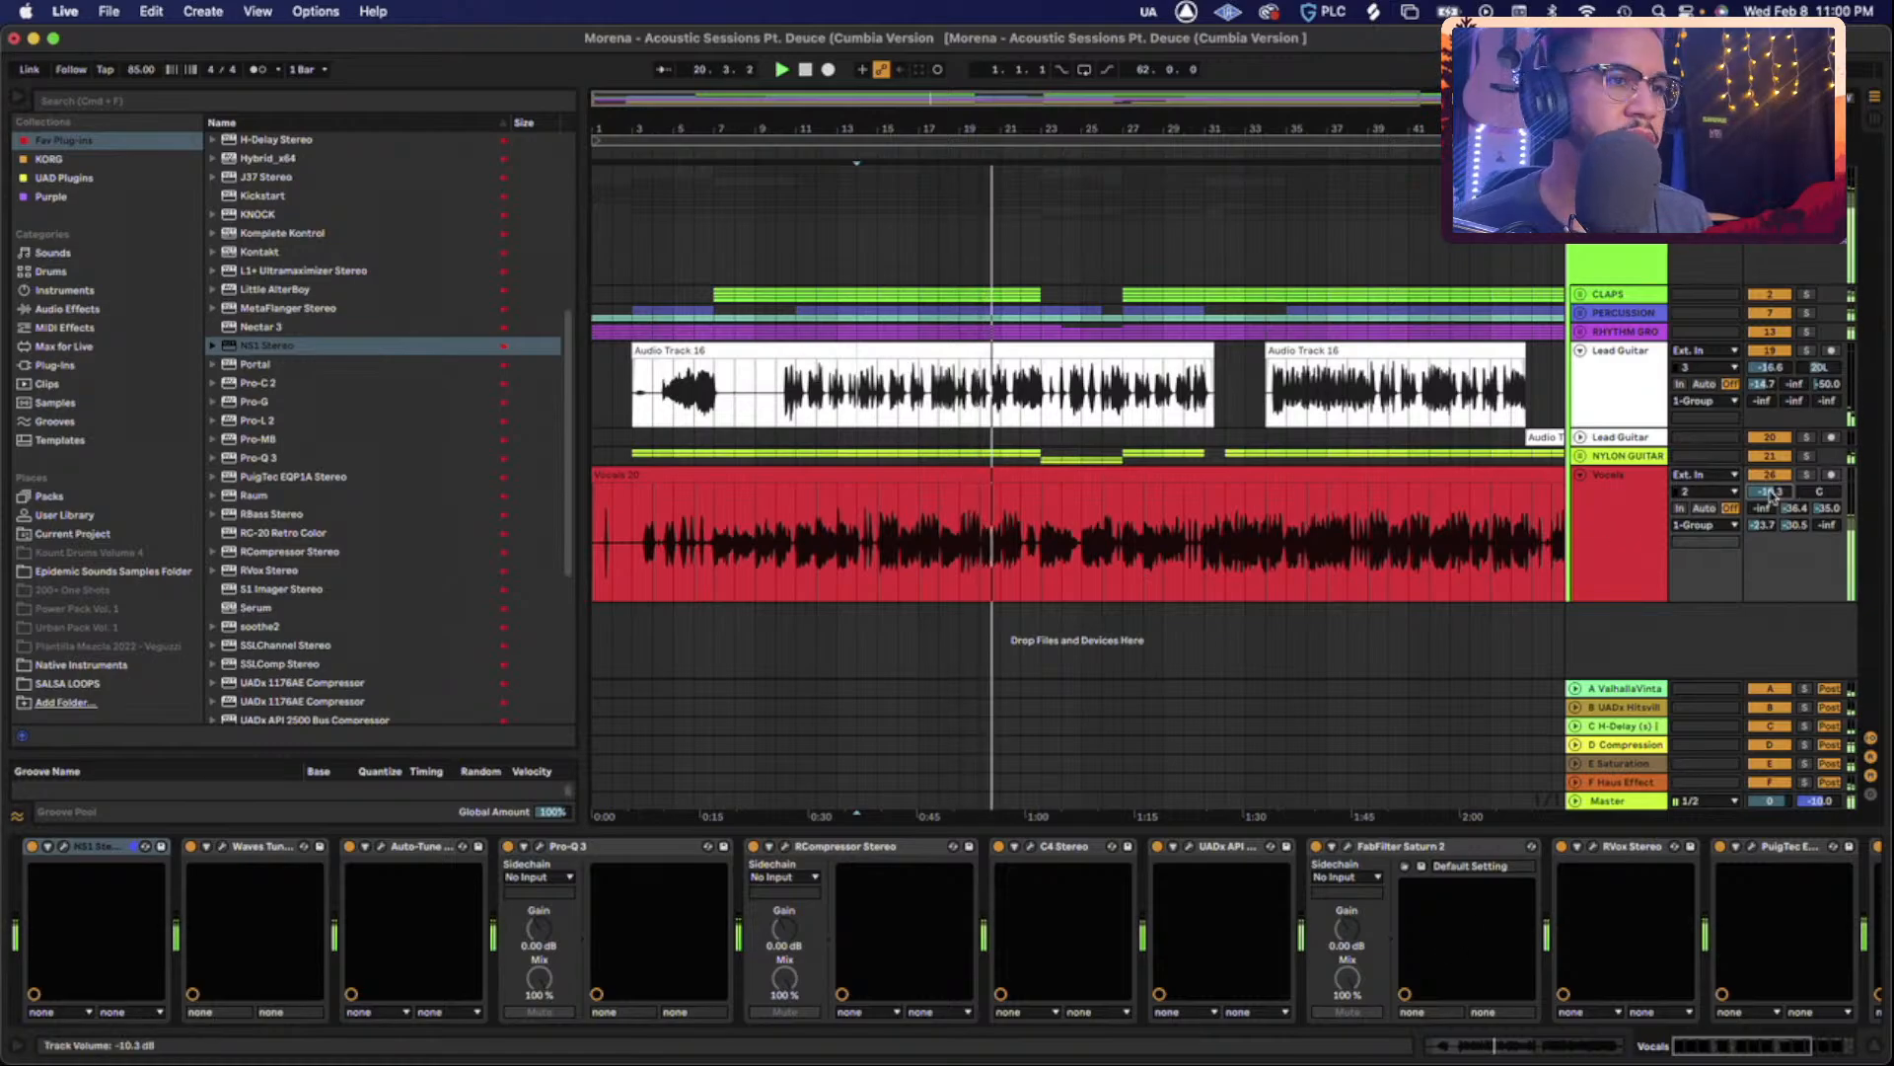
Review the Master and Vocals device chains while the mix plays, and stop playback at bar 31.
{"action": "key", "text": "Tab"}
{"action": "key", "text": "Tab"}
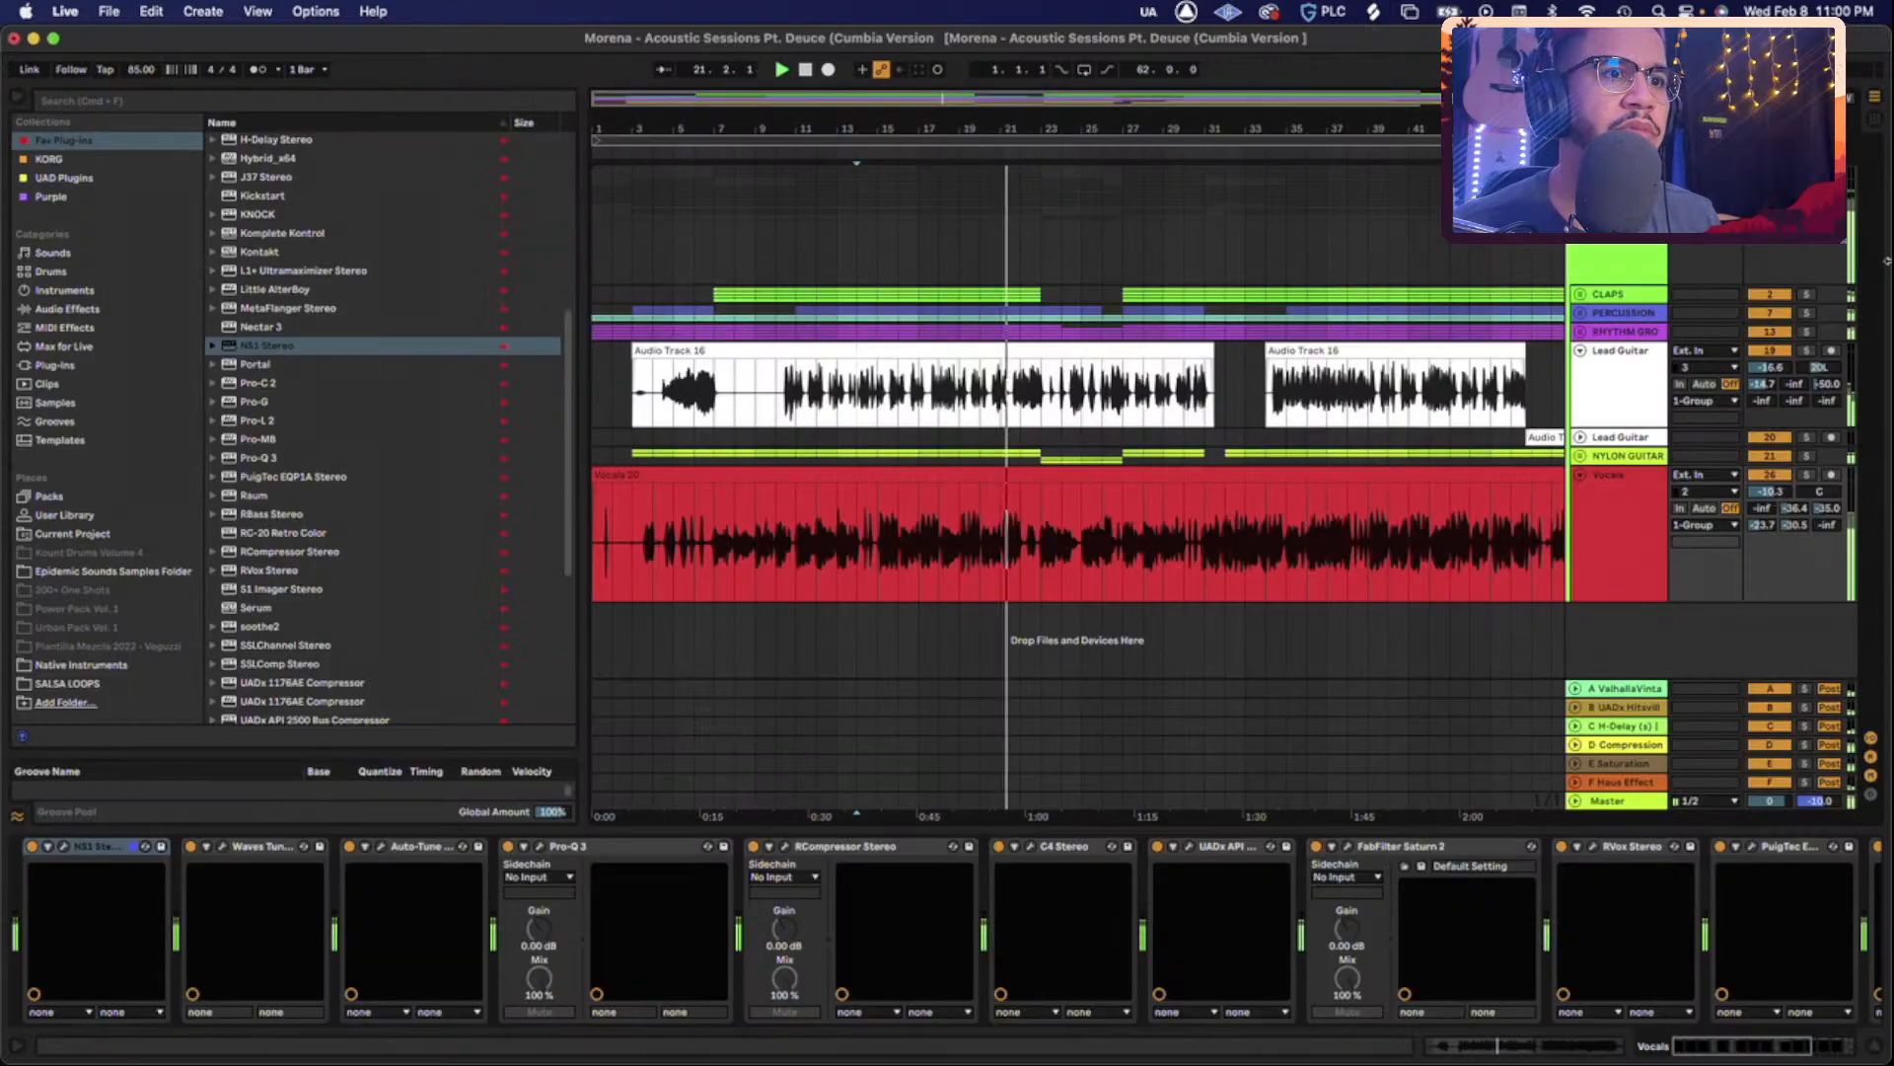
{"action": "left_click", "coordinate": [1621, 801]}
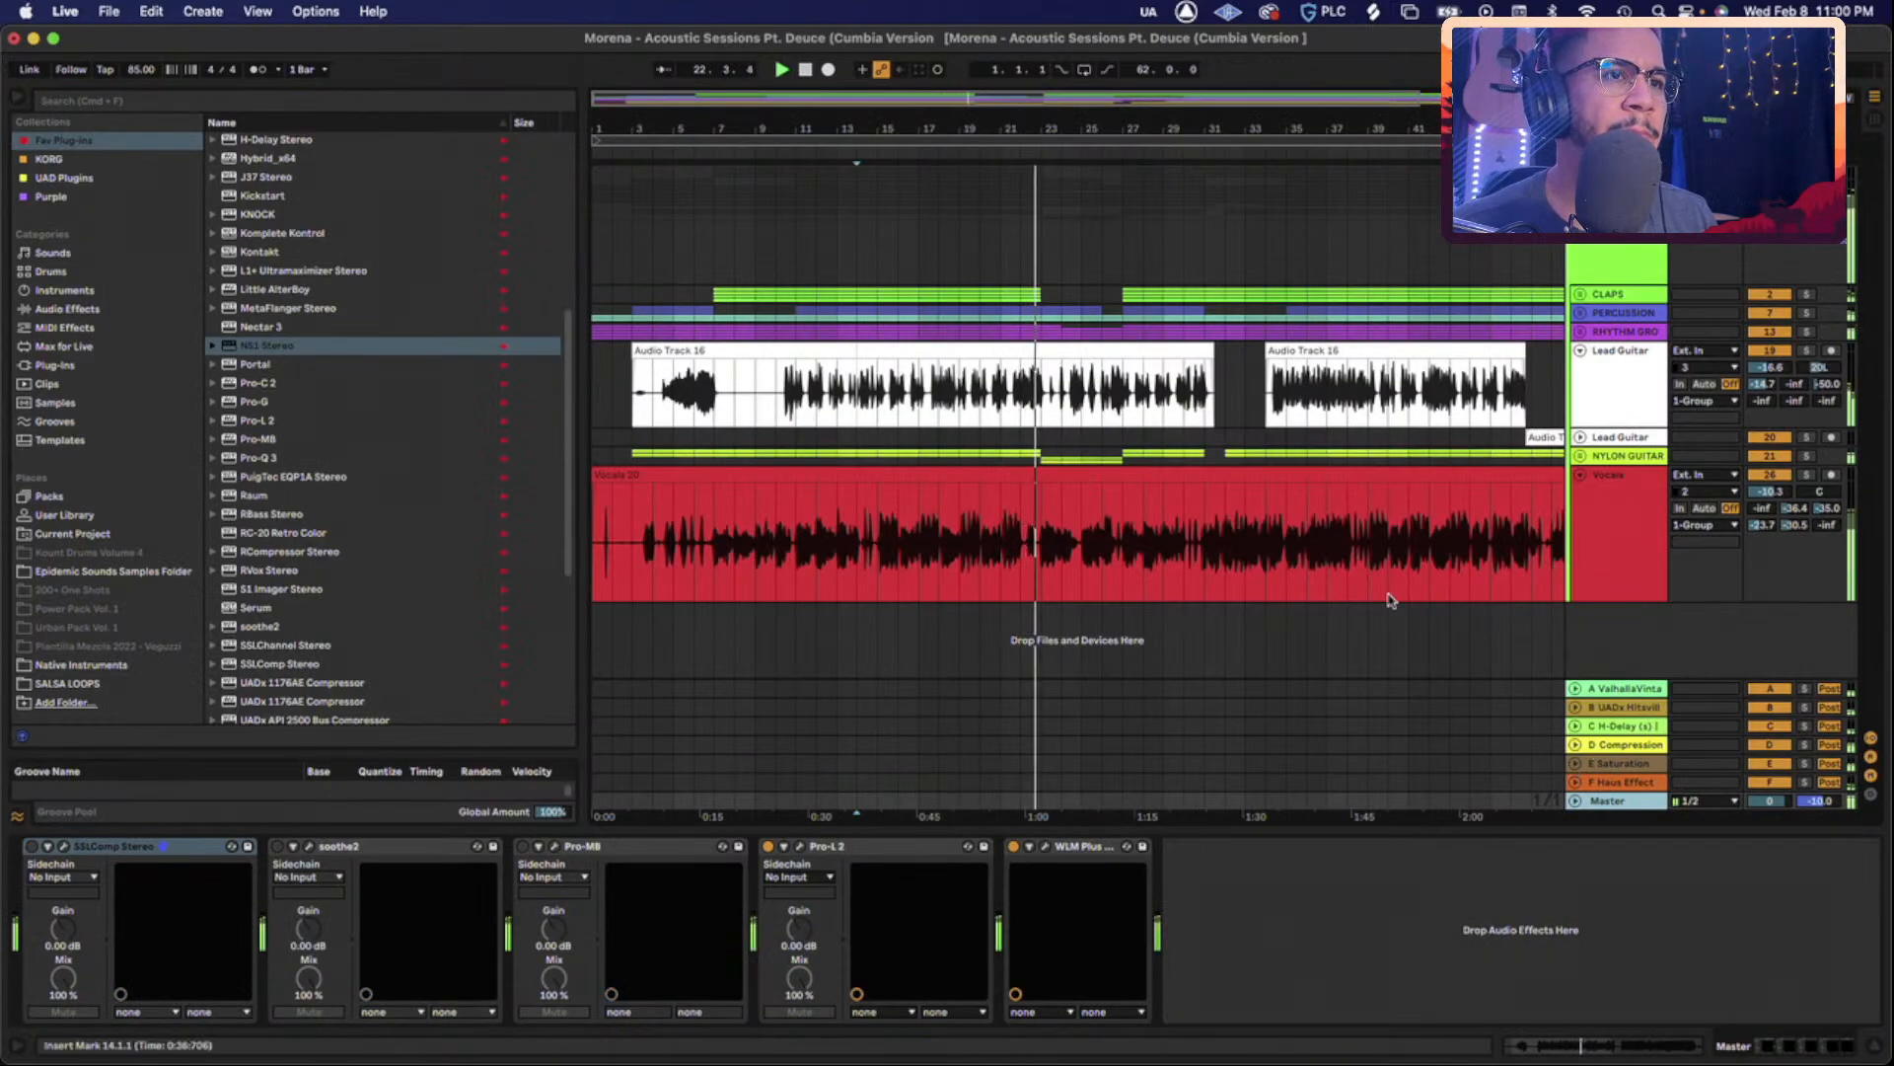
{"action": "left_click", "coordinate": [1618, 523]}
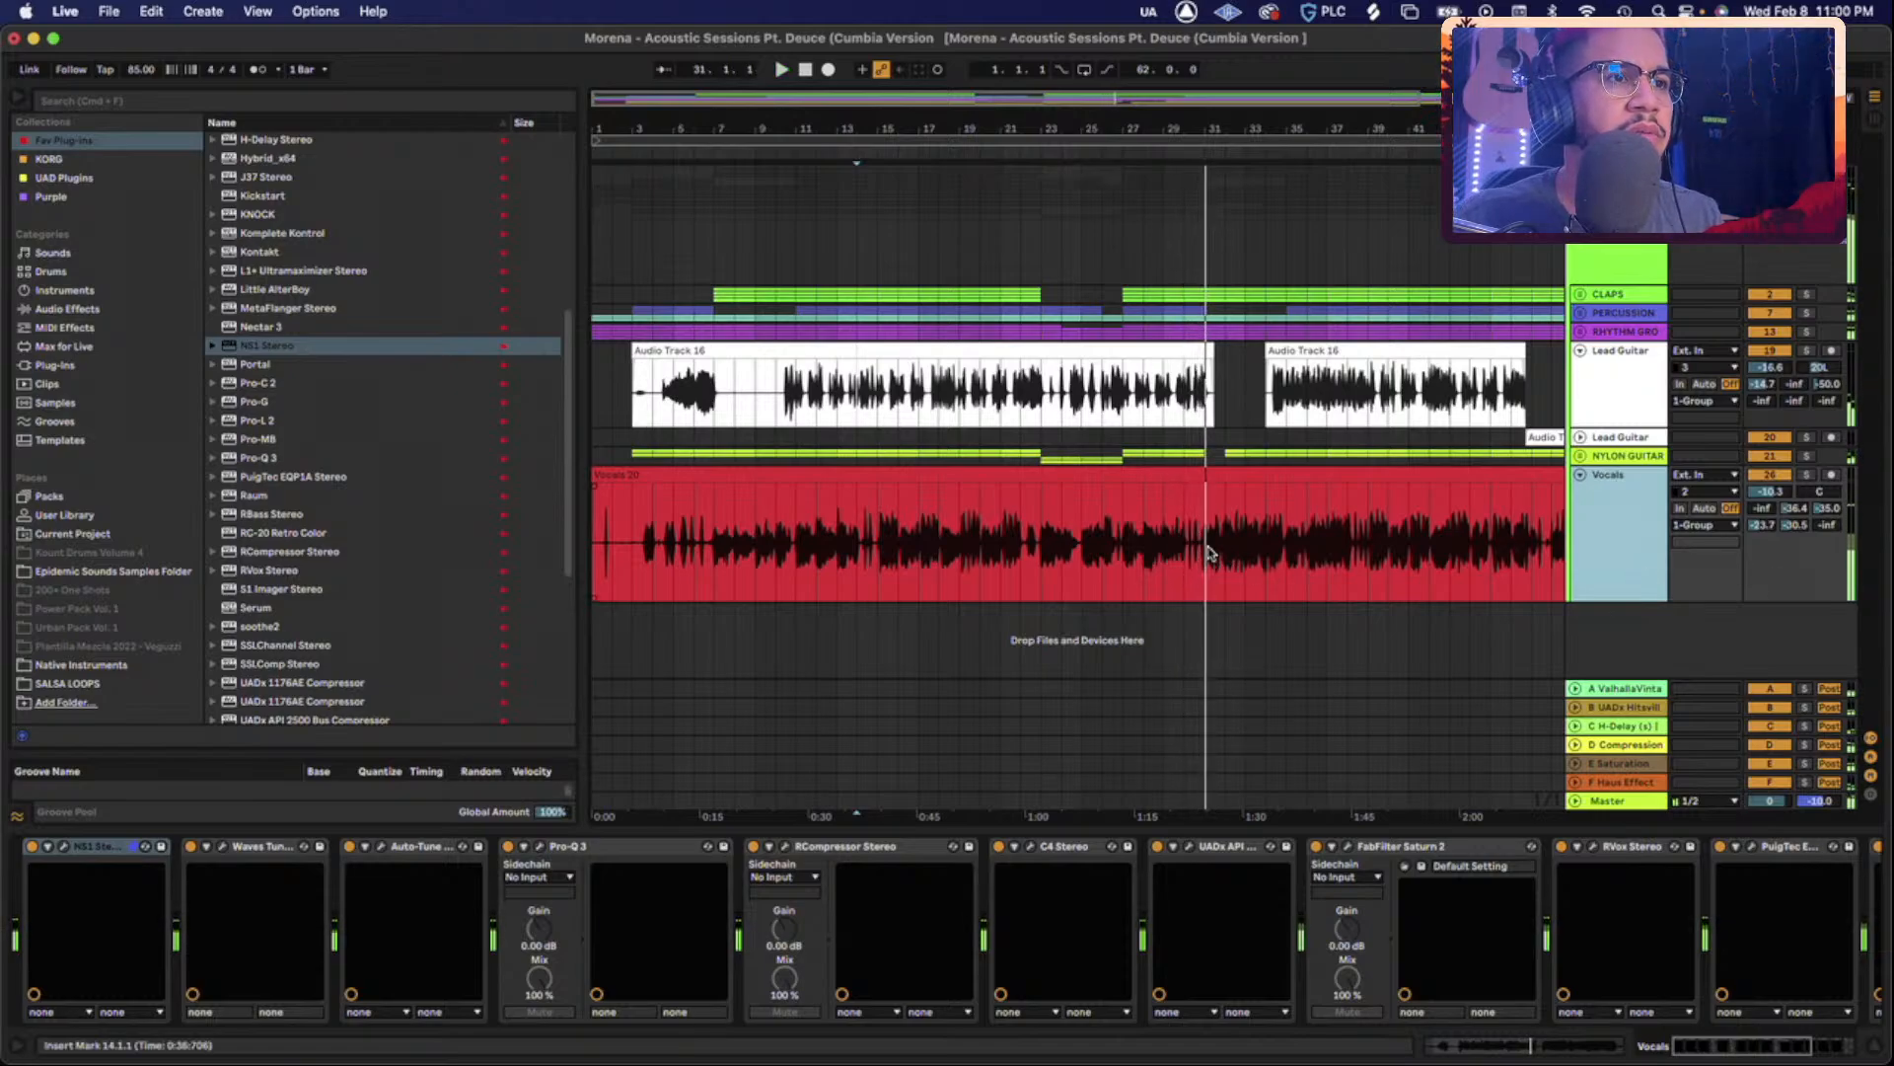
{"action": "key", "text": "space"}
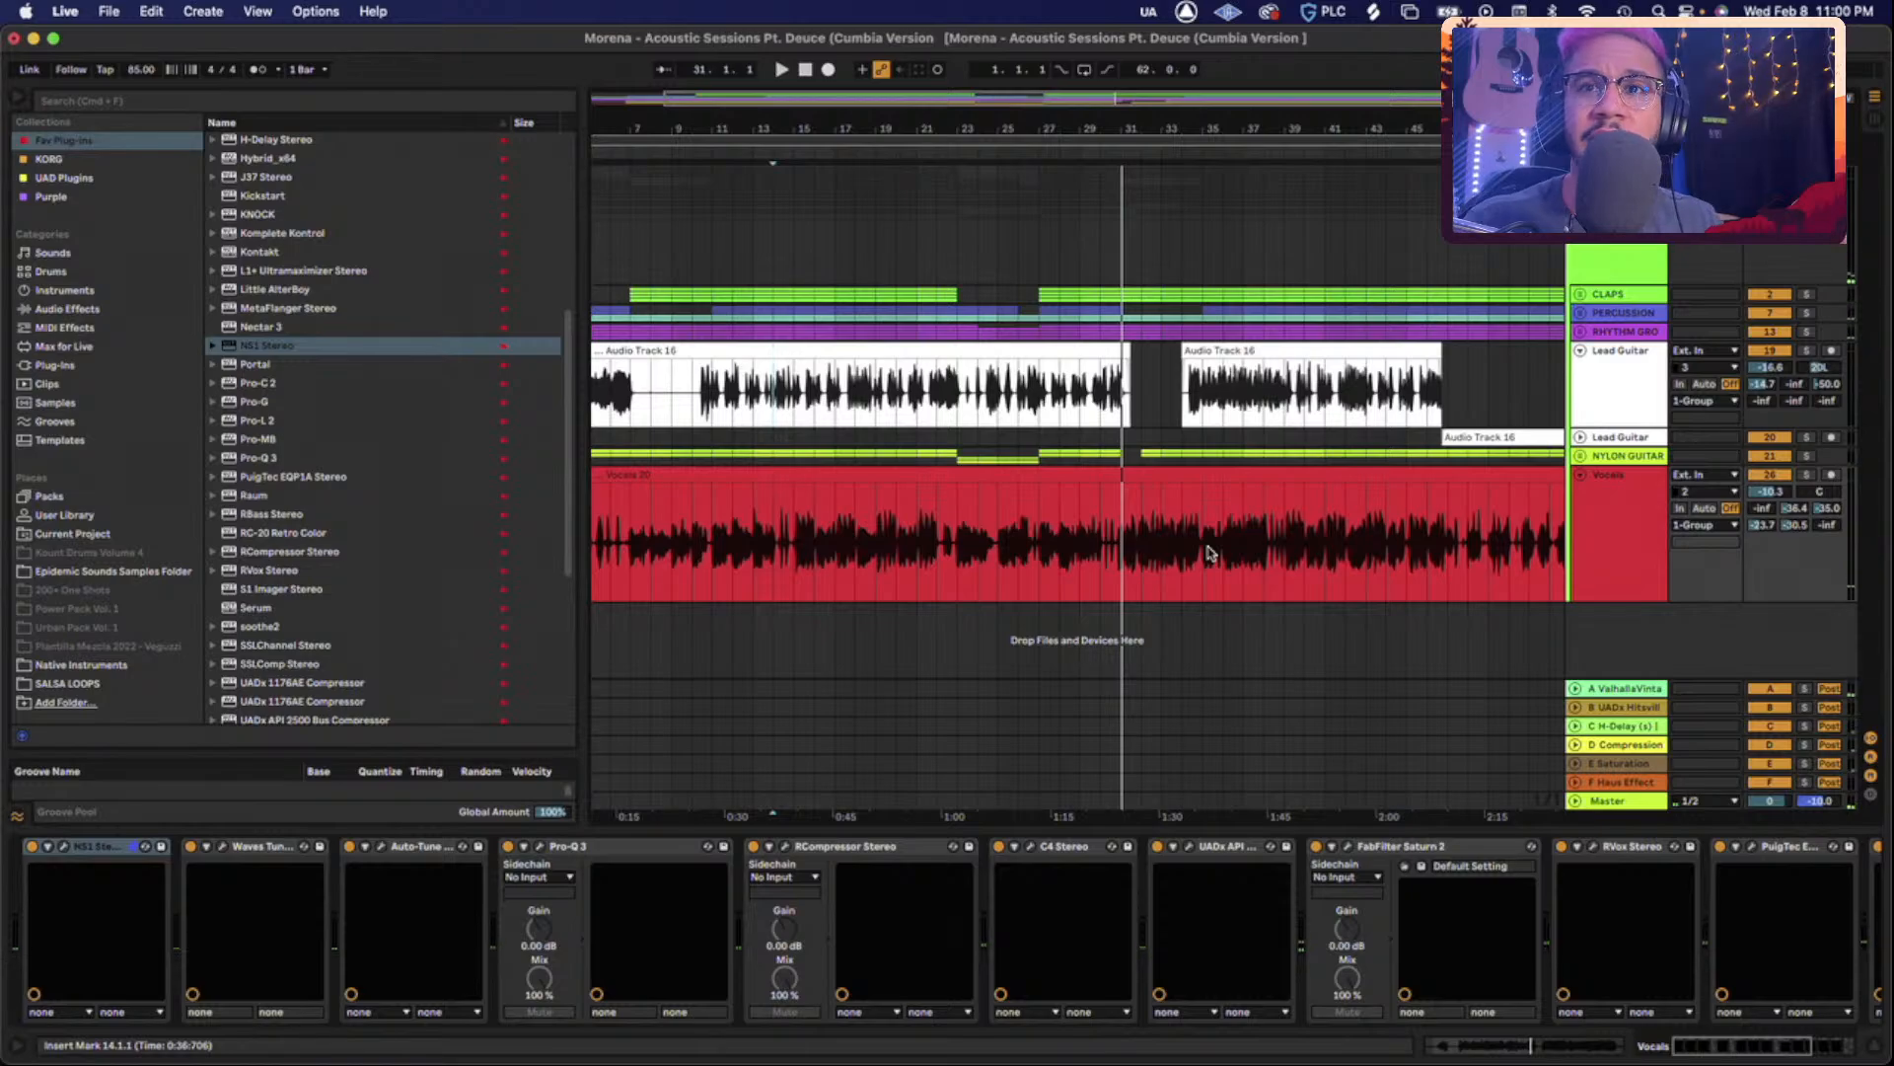